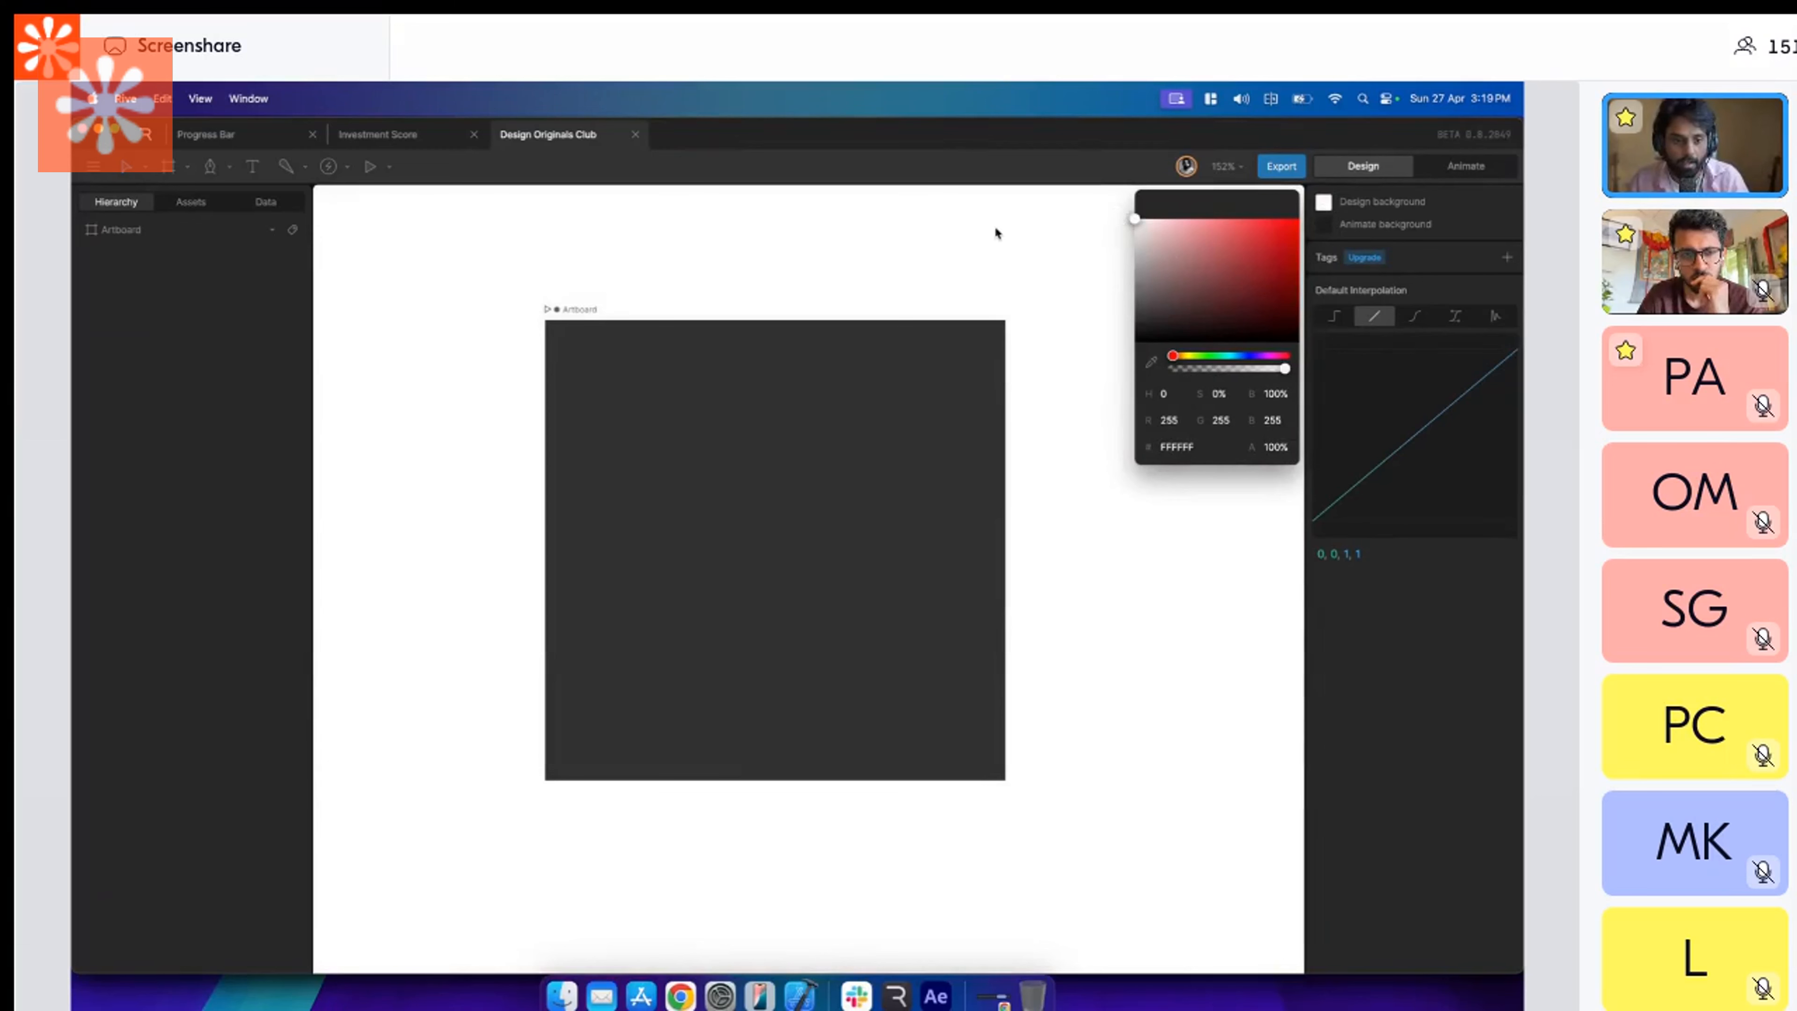
Set the main display's resolution to 1512 × 982 (Default) in System Settings and close the settings window.
click(995, 232)
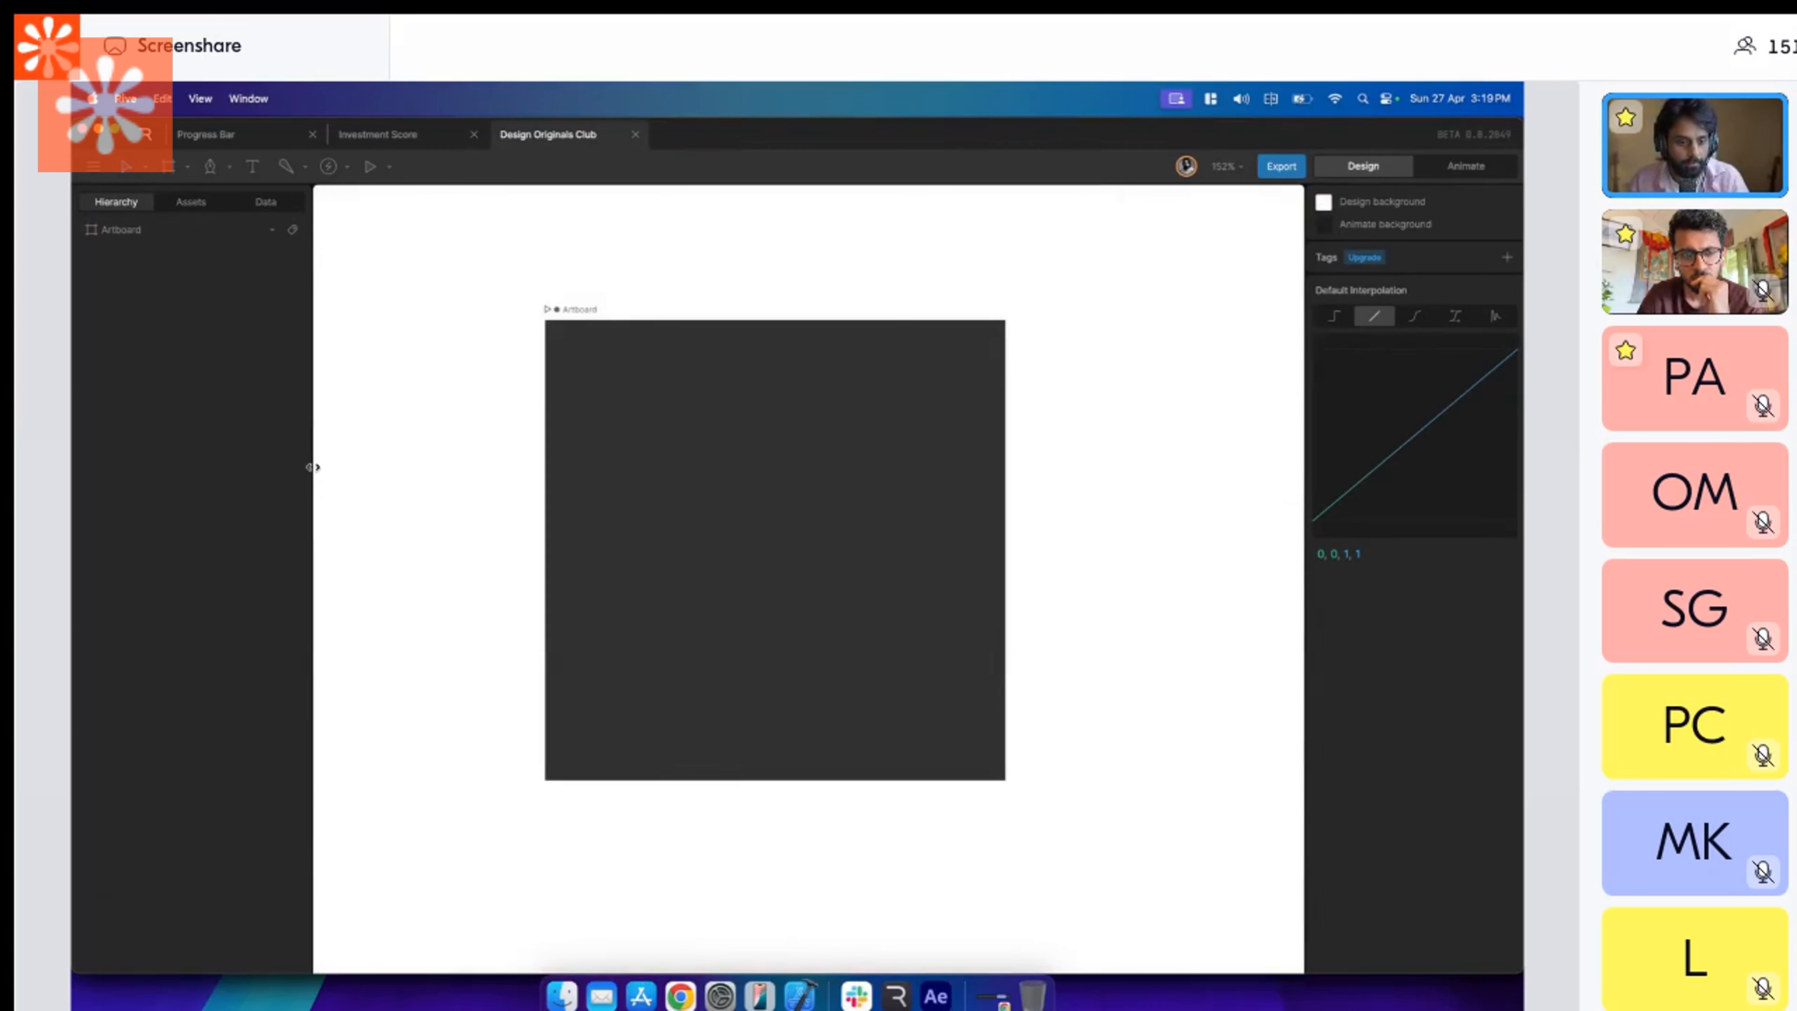
click(719, 992)
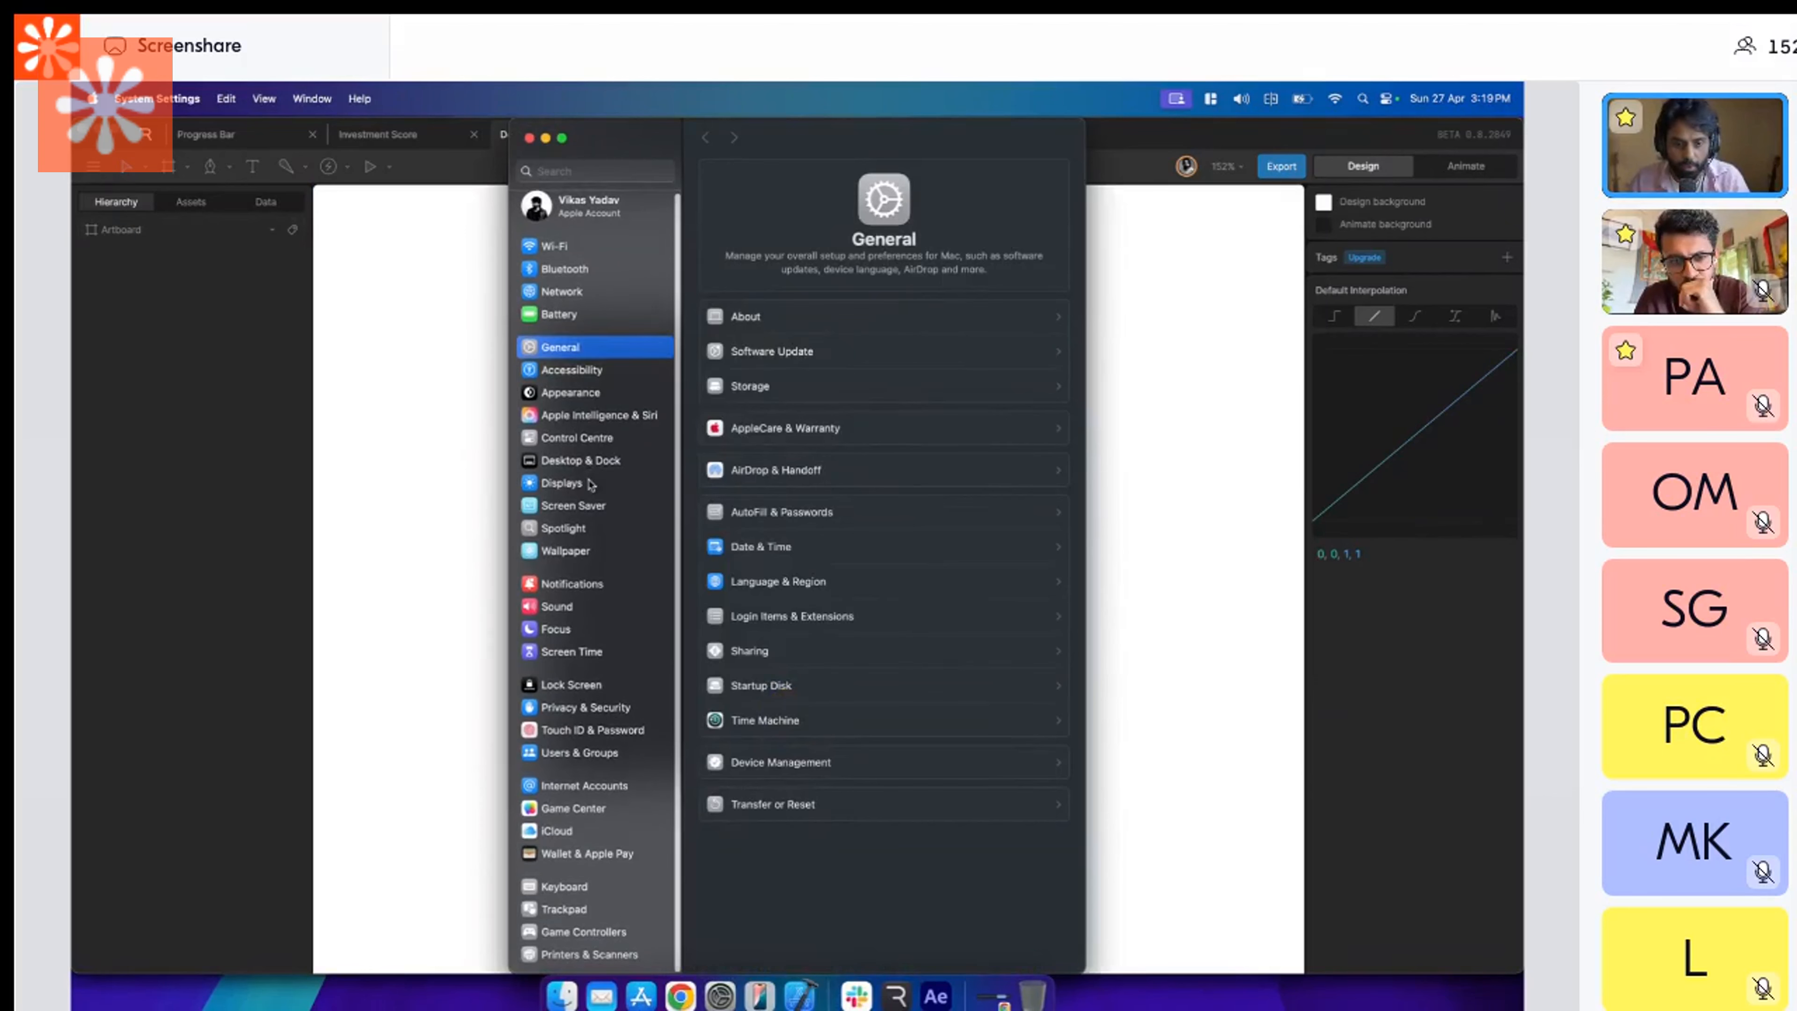
click(591, 484)
click(962, 368)
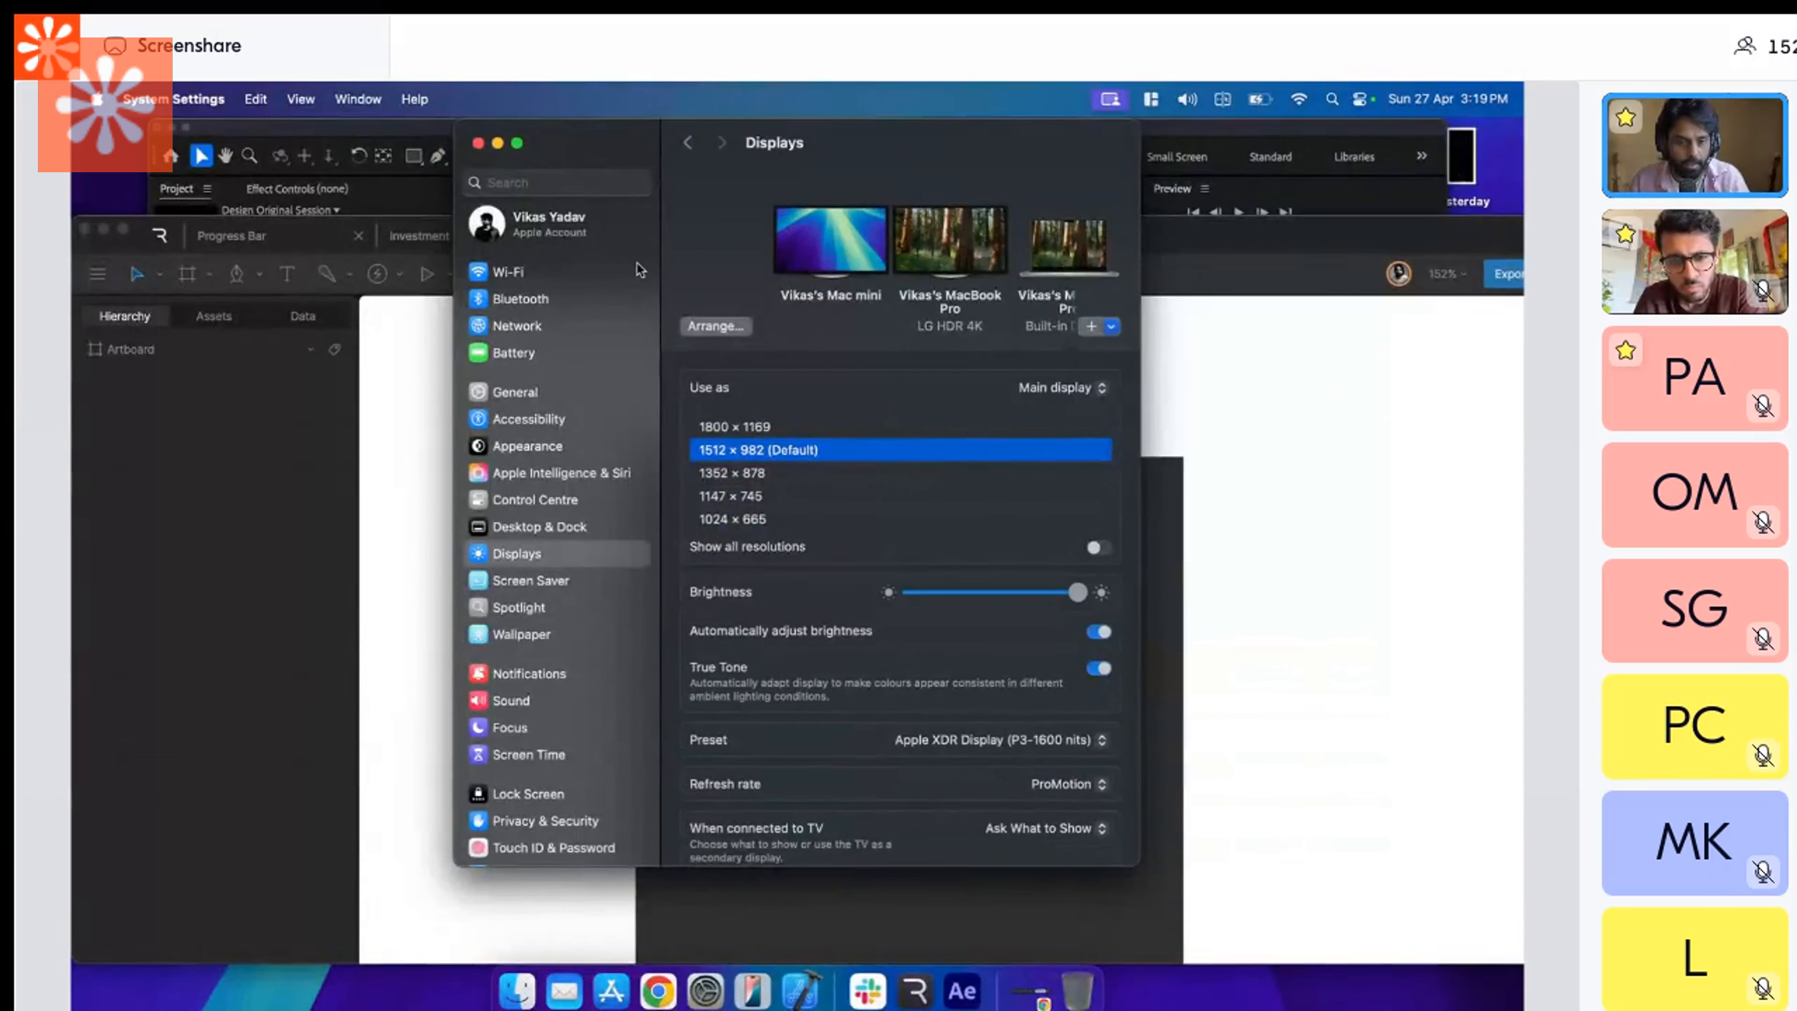
click(478, 143)
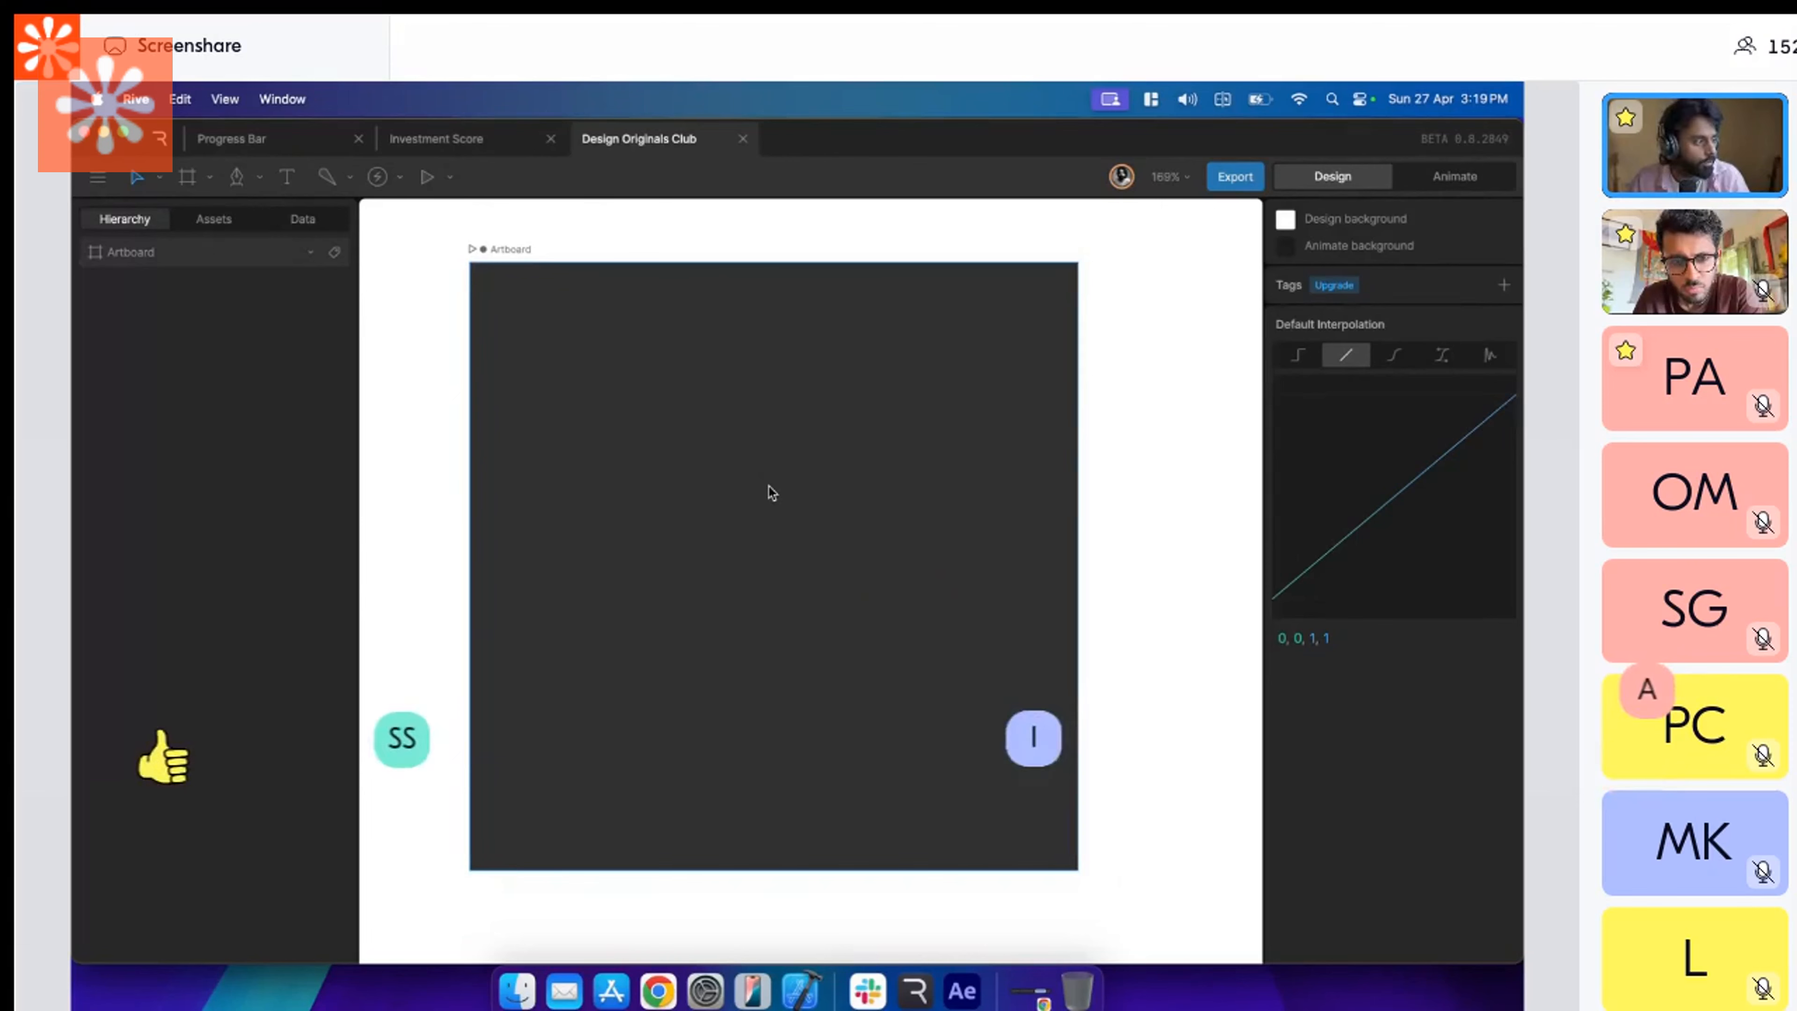
Move the artboard to about X 14, Y 11 and change its fill to white FFFFFF.
click(751, 420)
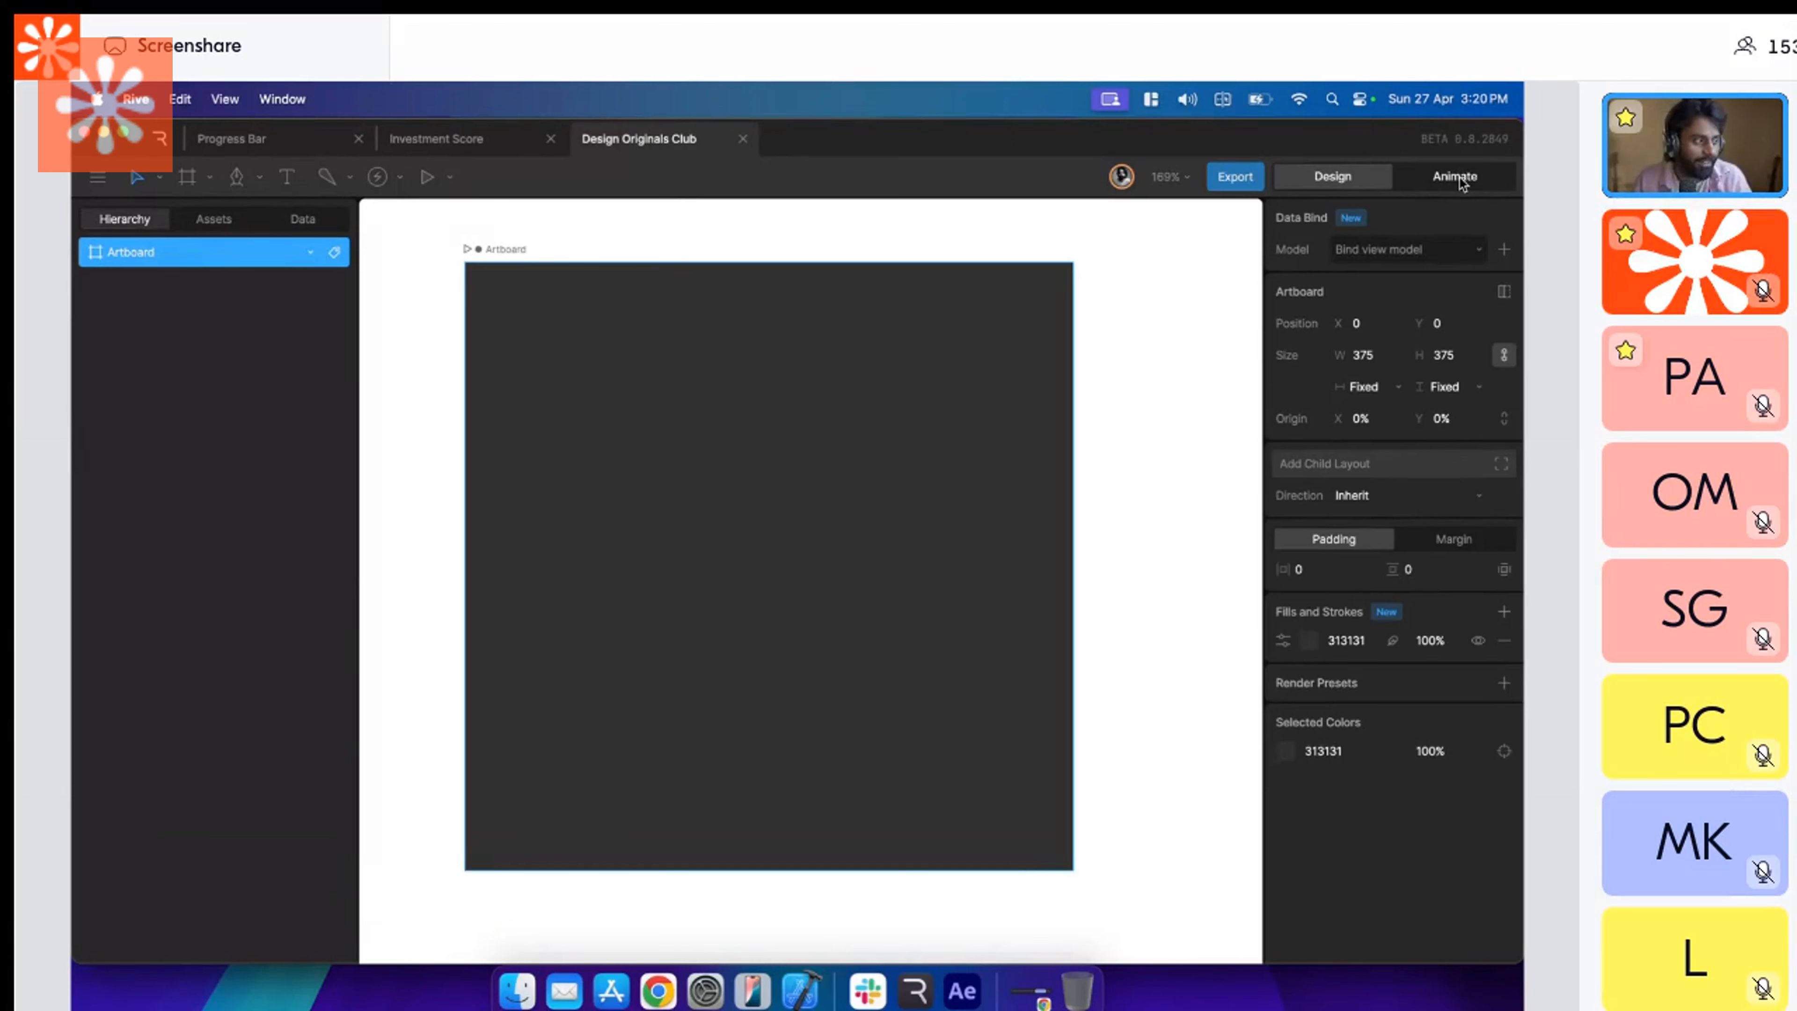
drag(826, 376, 849, 393)
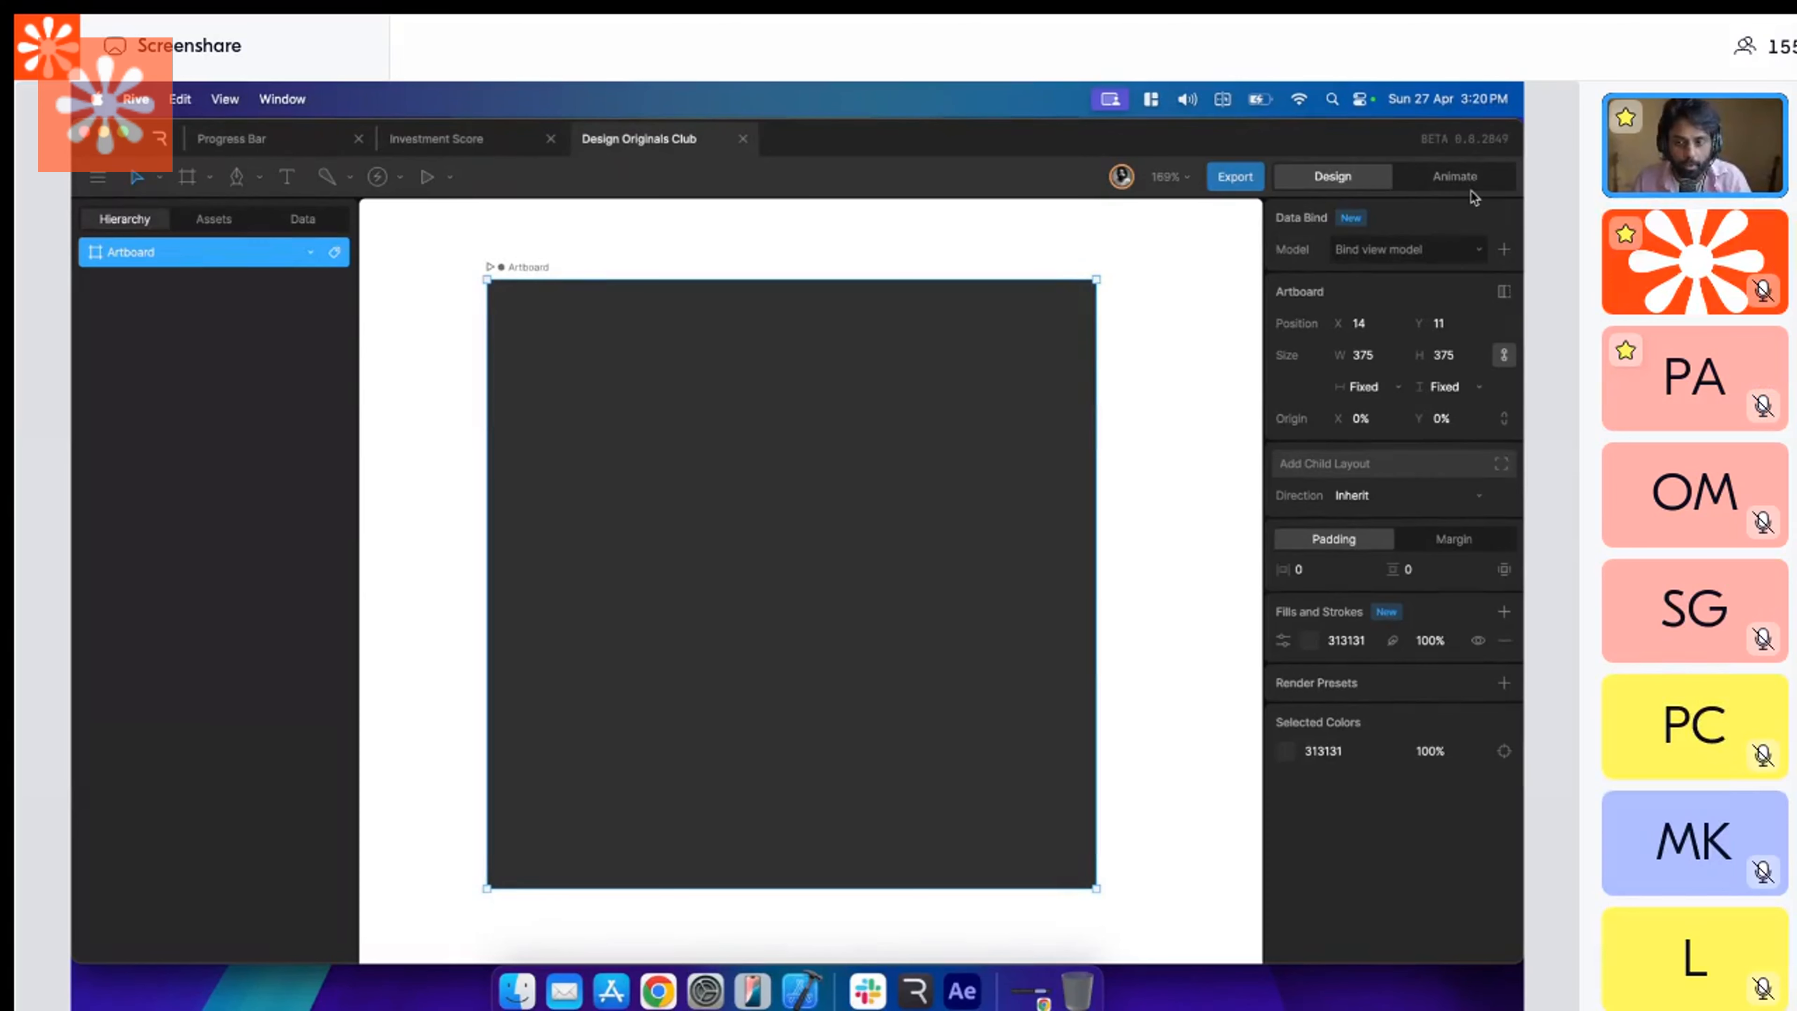
click(1310, 639)
drag(1094, 683, 1041, 649)
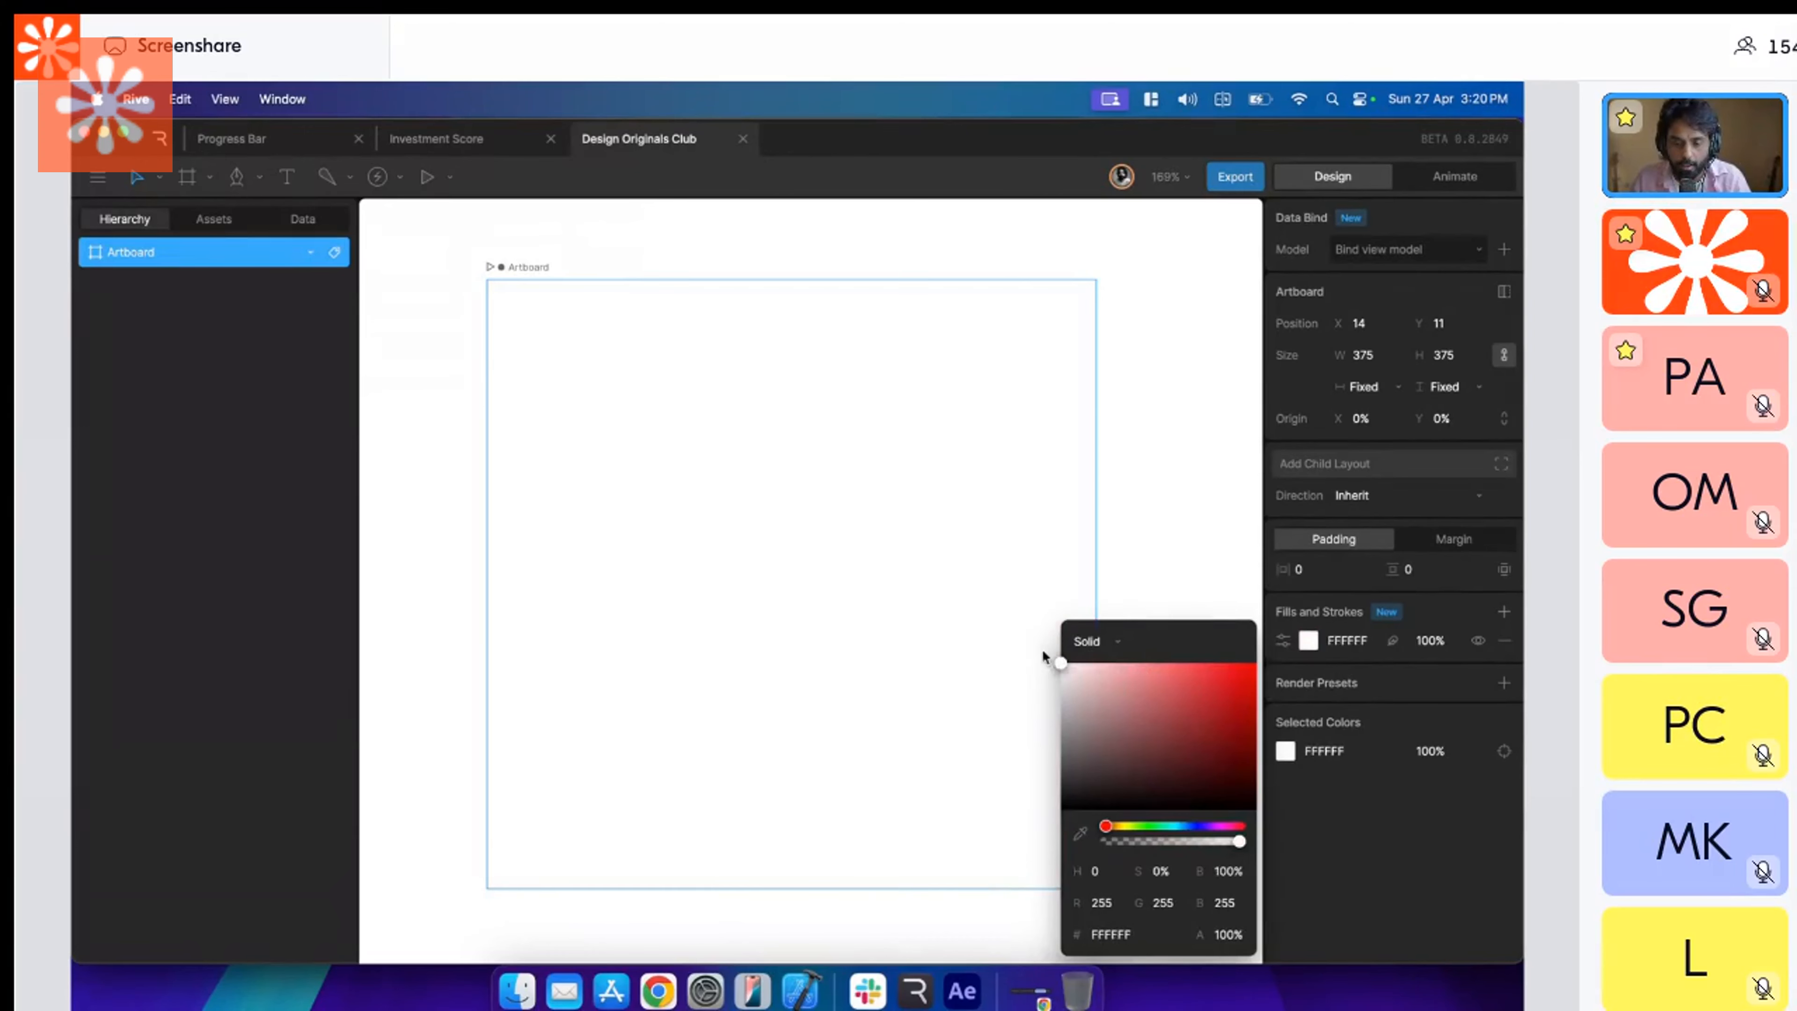
Change the design background around the artboard to light grey B7B7B7.
click(1015, 285)
click(1285, 219)
drag(1066, 245, 1061, 281)
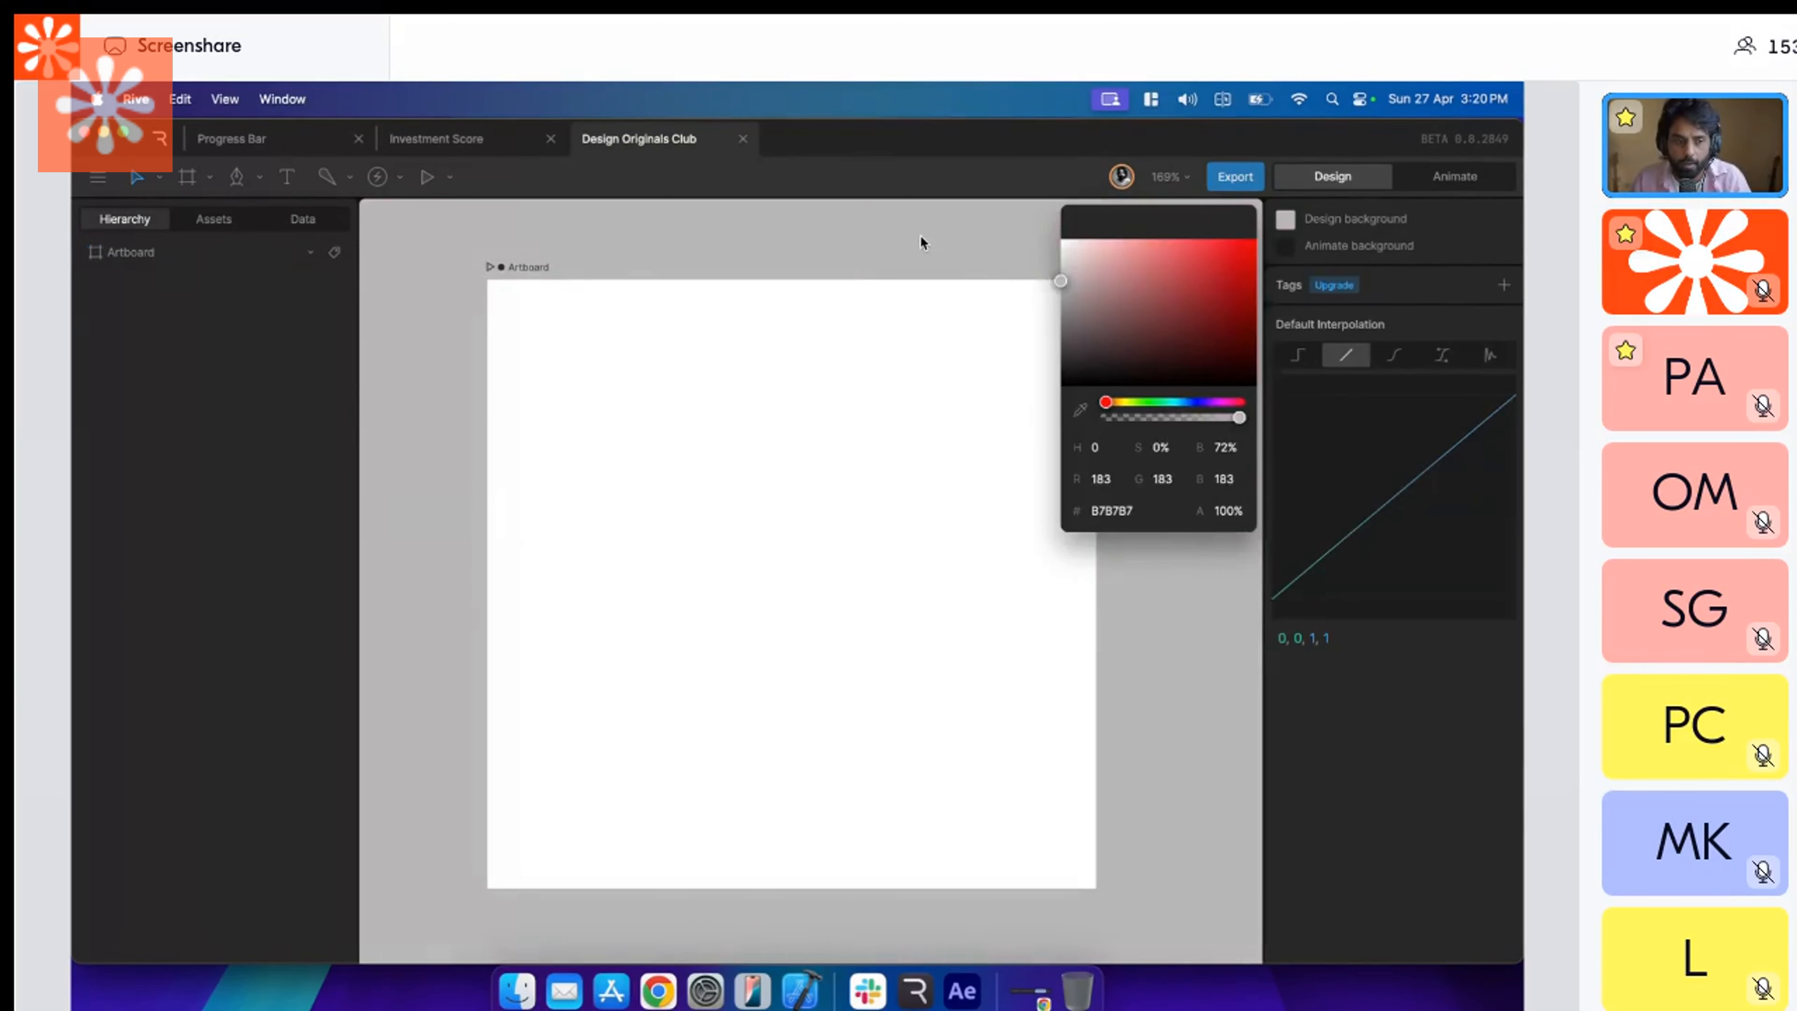
click(921, 236)
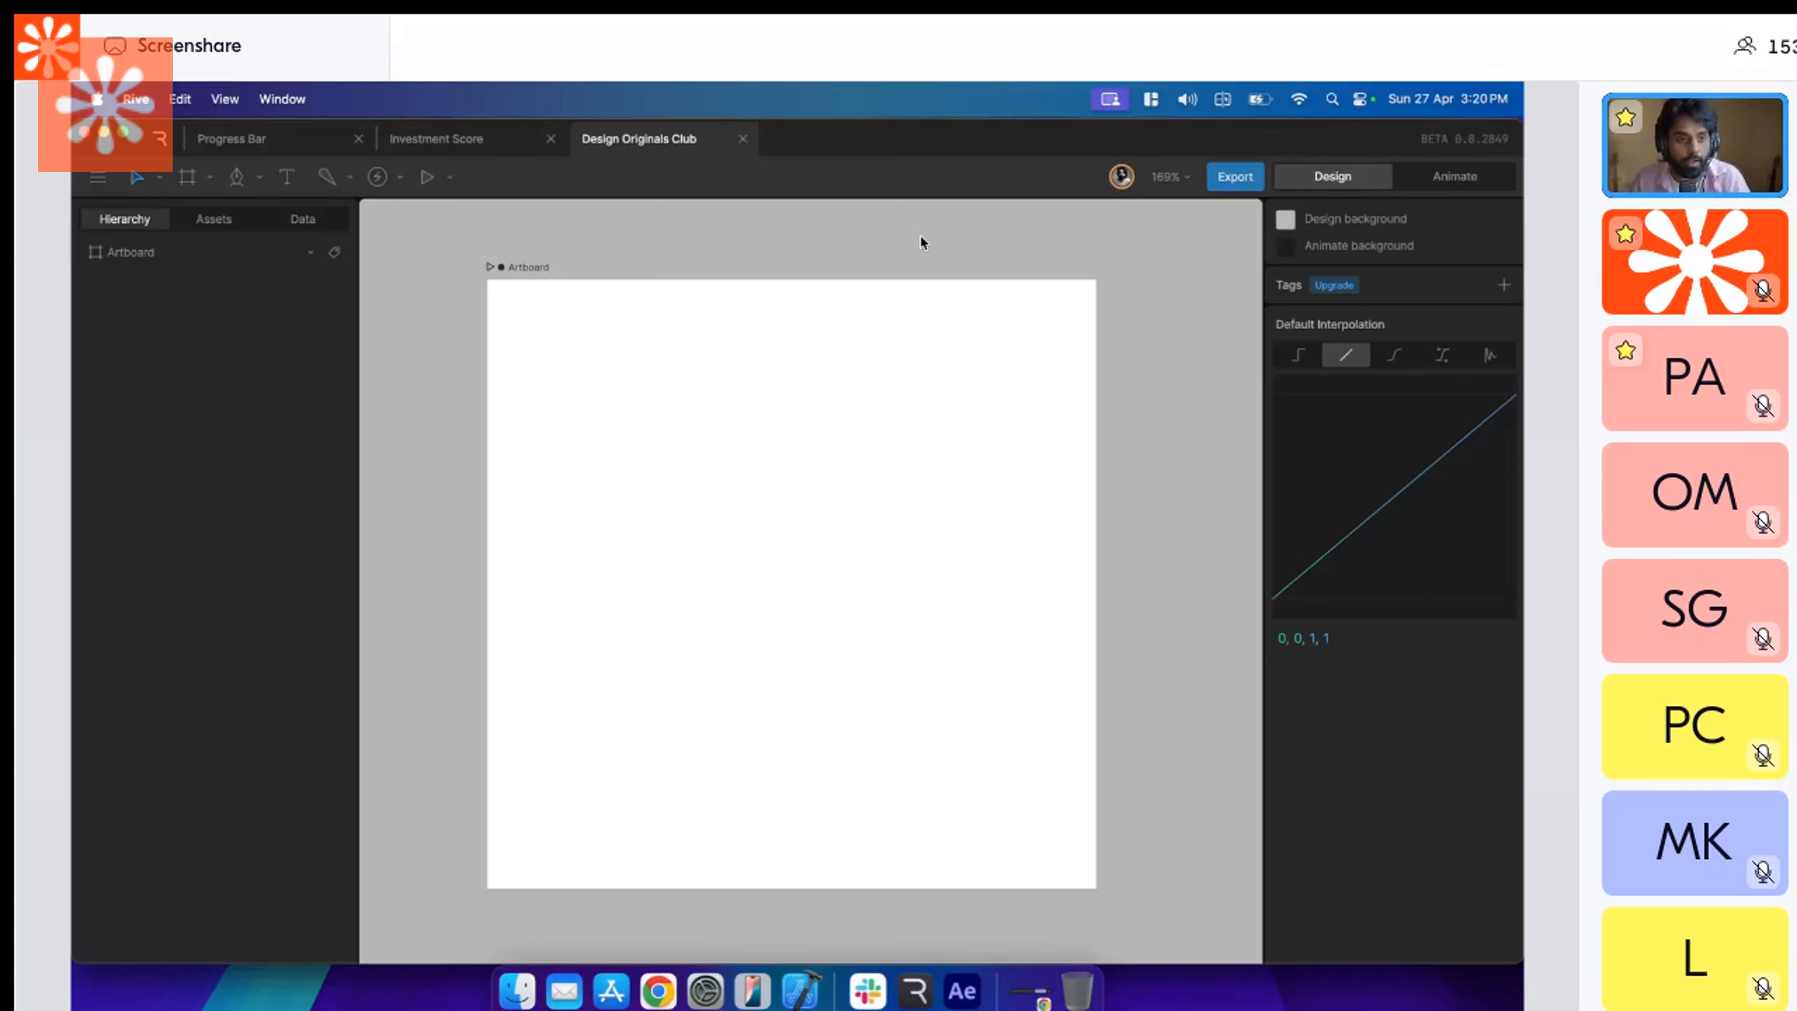
Draw a square of about 122 × 122 in the centre of the artboard and fill it with red FF0909.
click(797, 449)
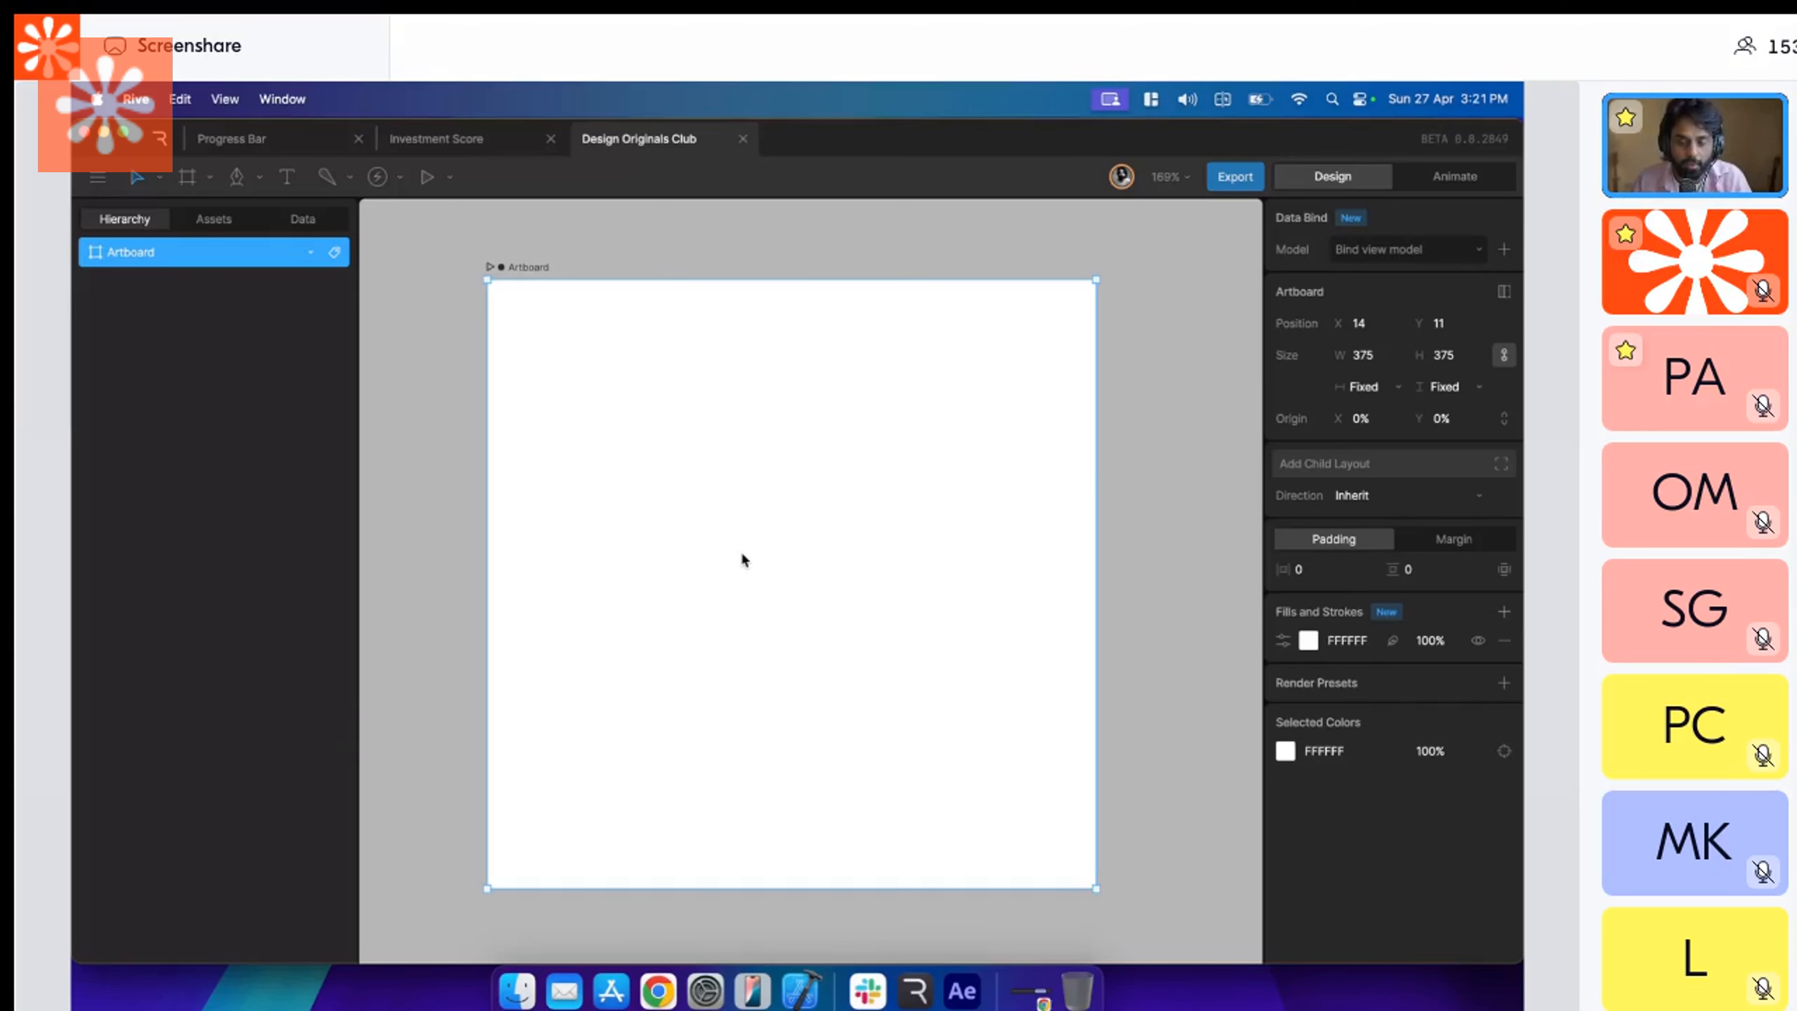
key(r)
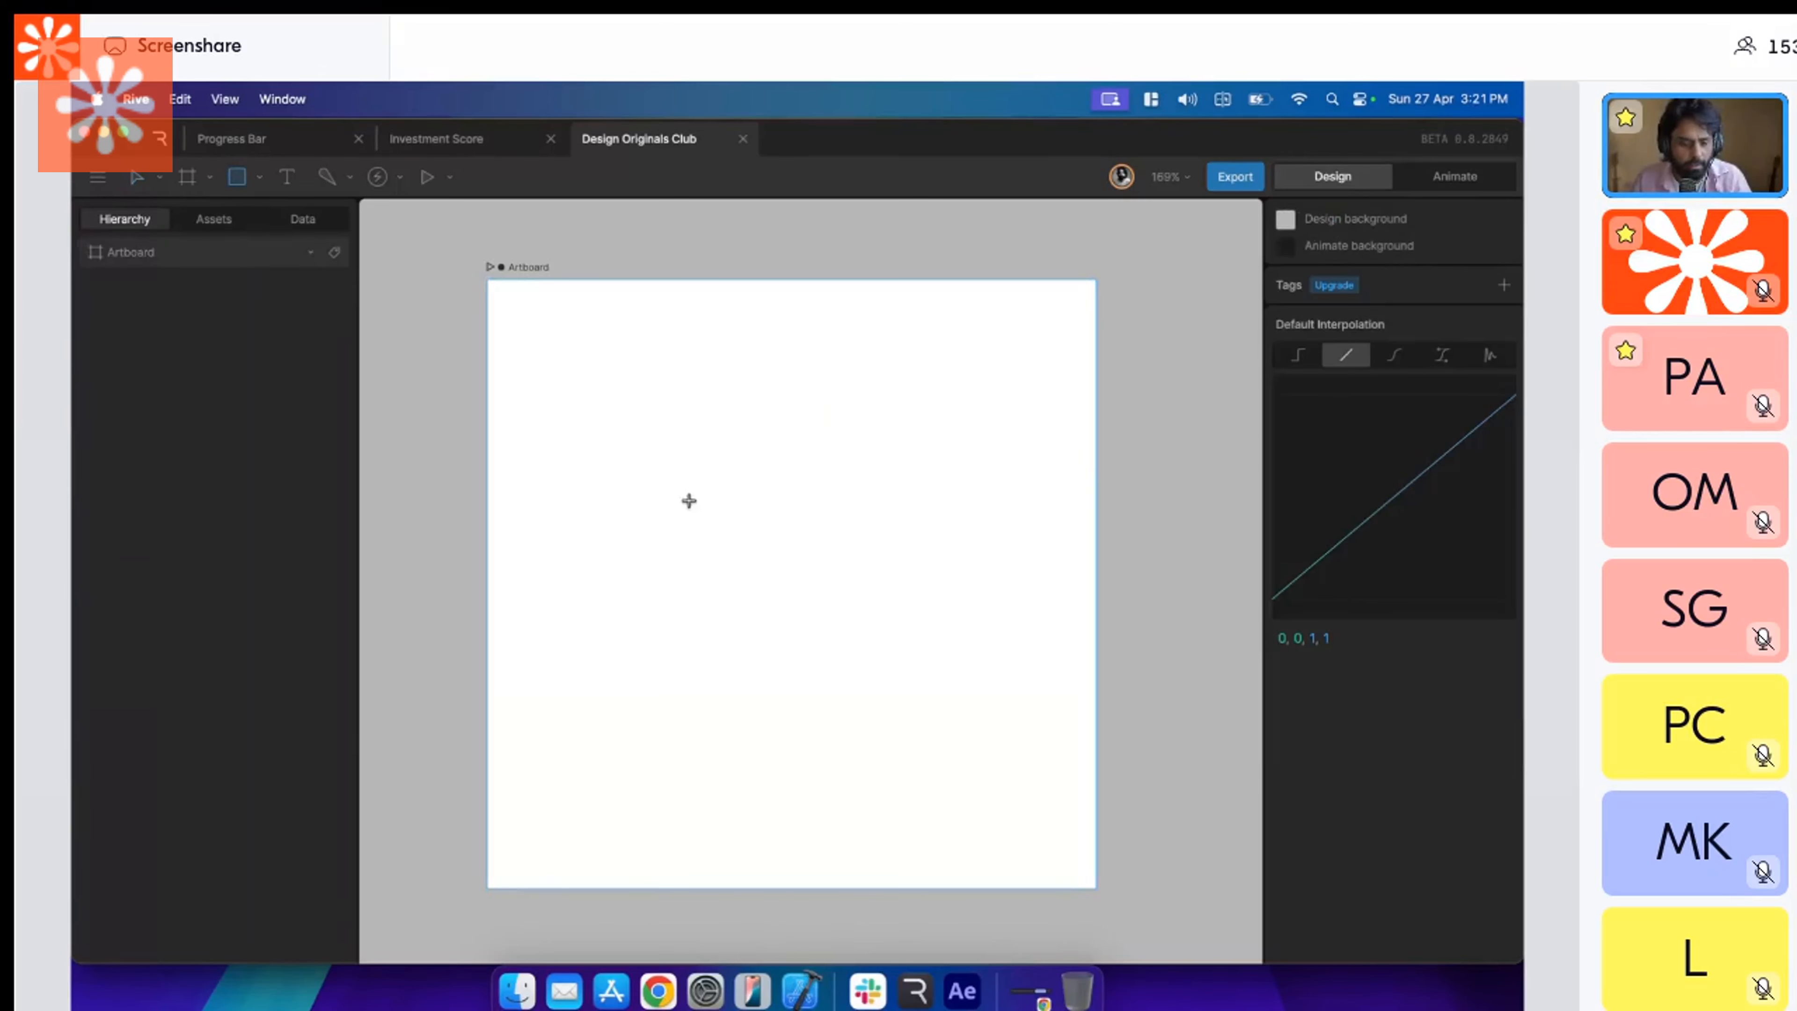
mouse_move(701, 511)
mouse_down()
mouse_move(899, 709)
mouse_move(838, 640)
mouse_up()
click(1308, 713)
drag(1200, 677, 1251, 647)
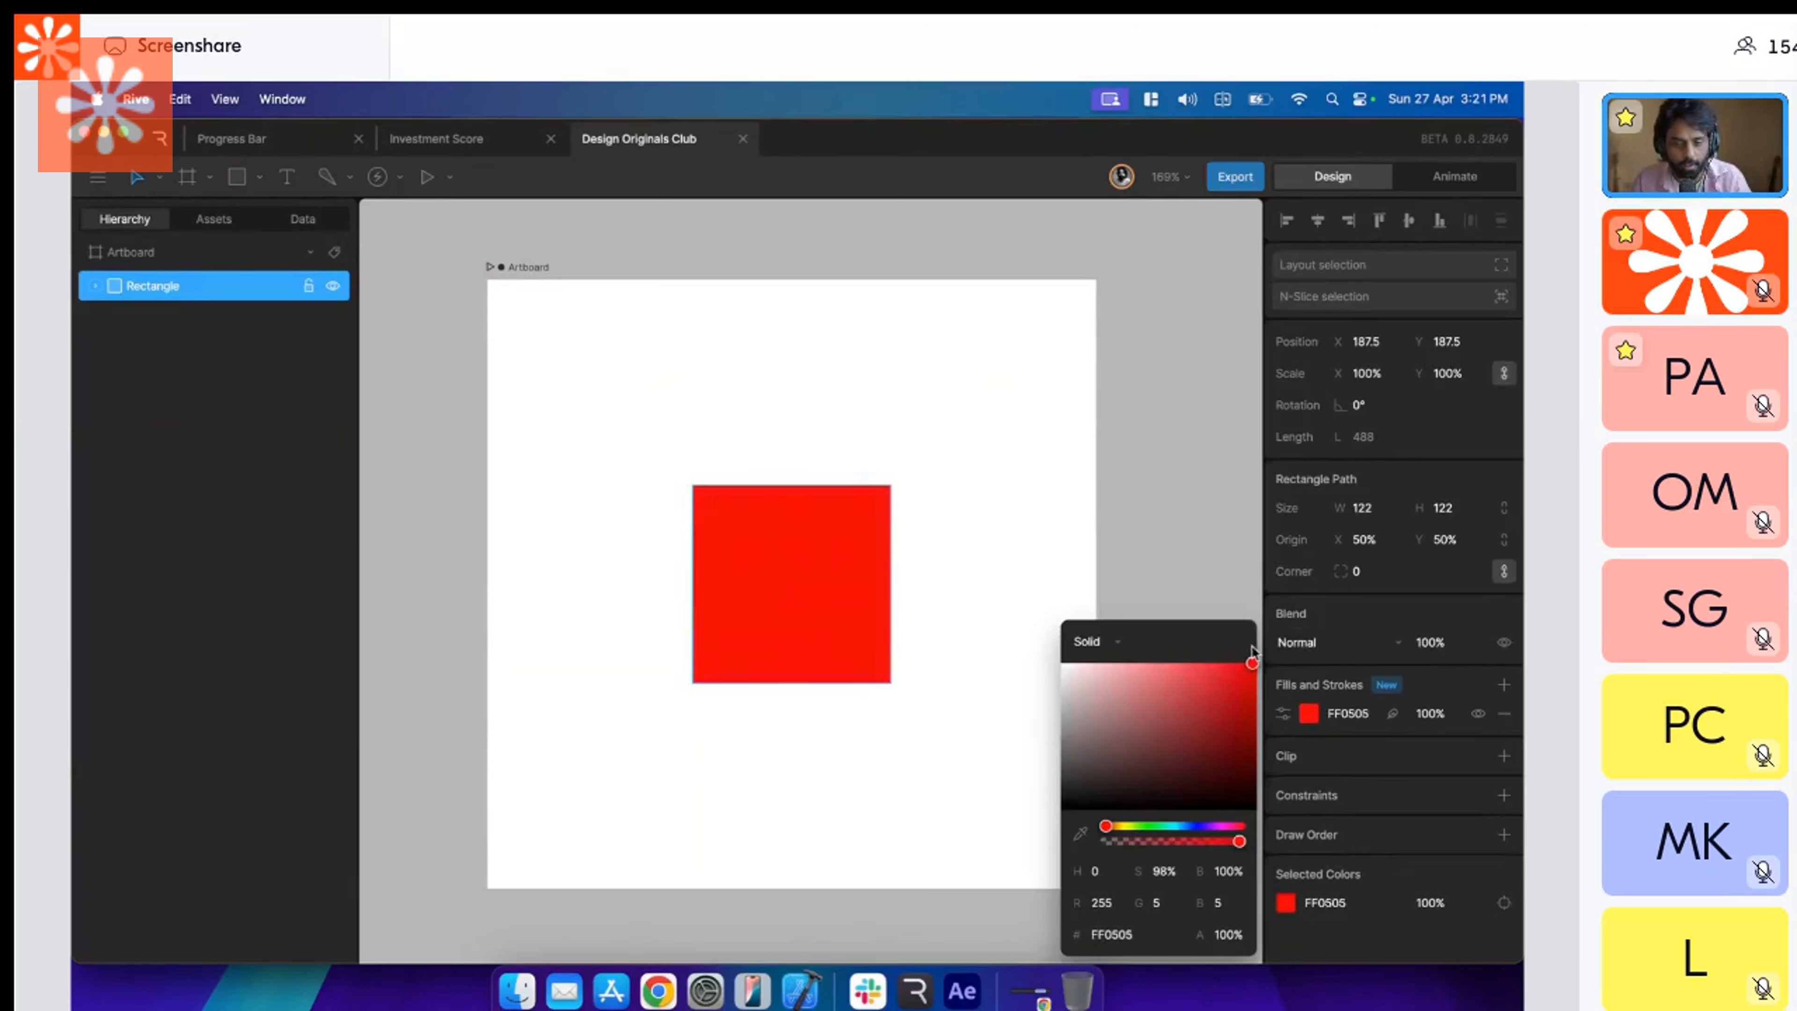
click(1008, 441)
Rename the red square's layer as Rectangle.
click(812, 510)
scroll(636, 460, right, 1)
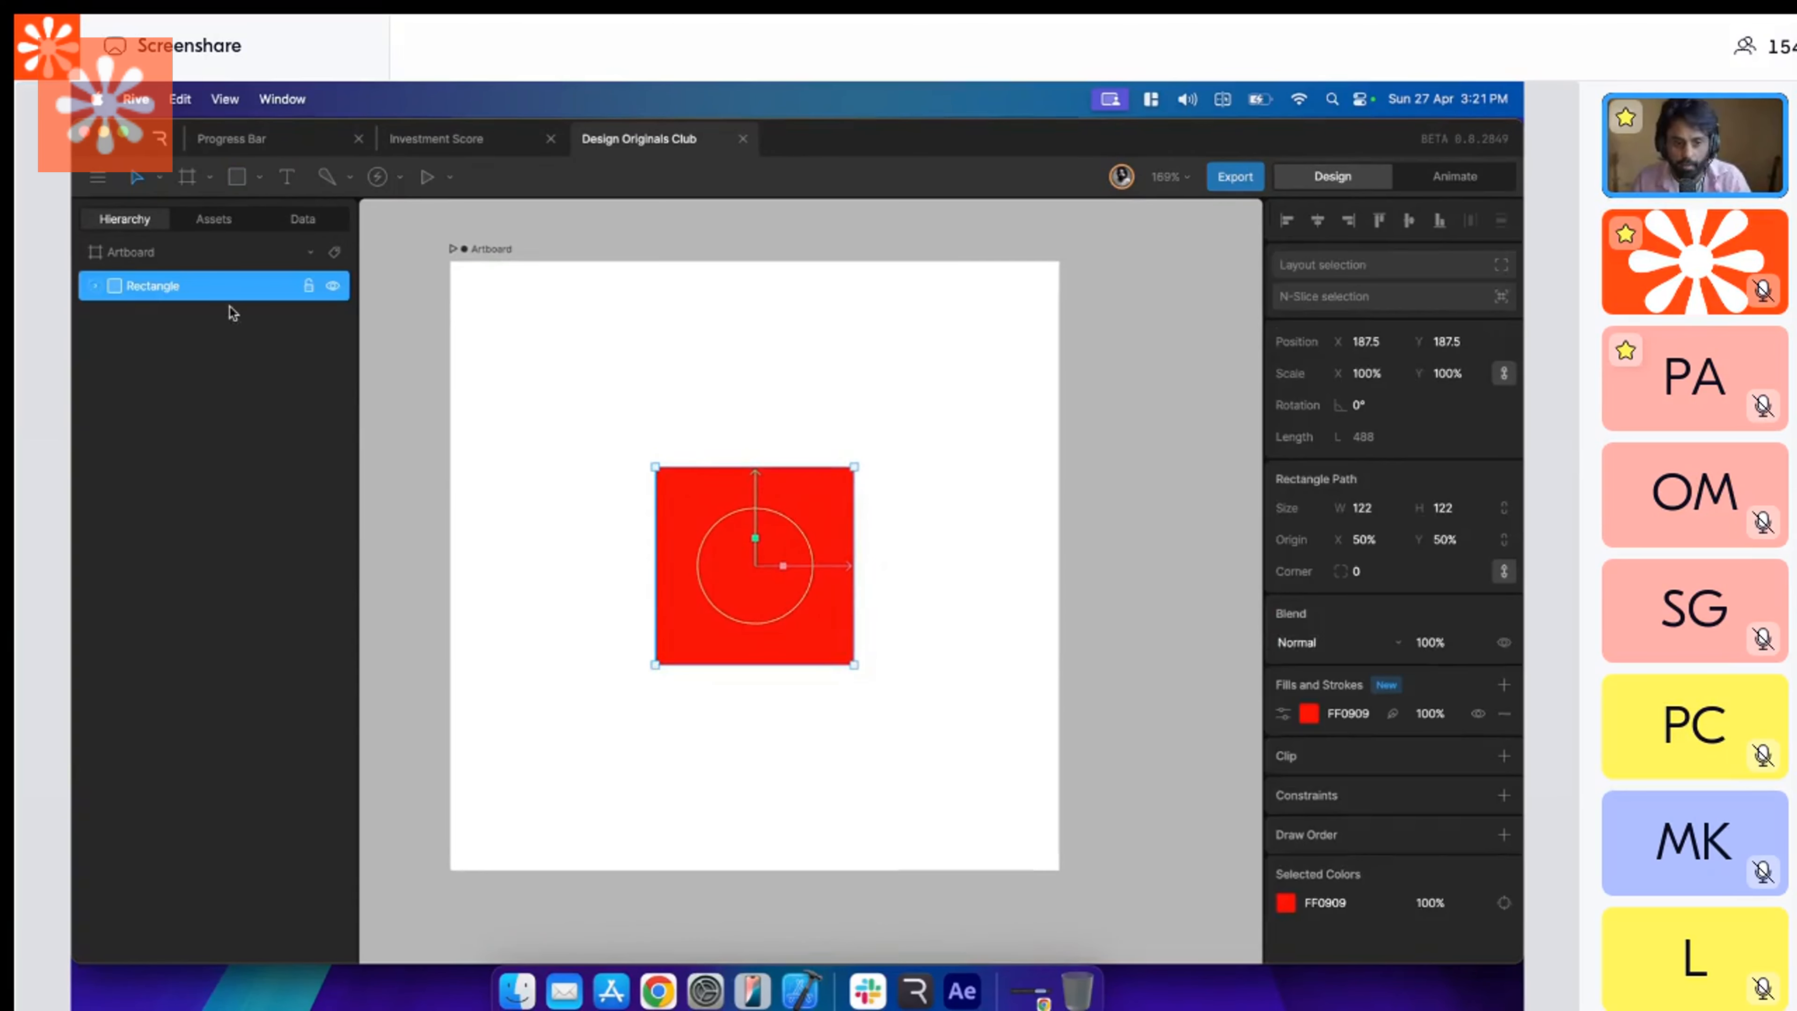
double_click(182, 291)
text(Rec)
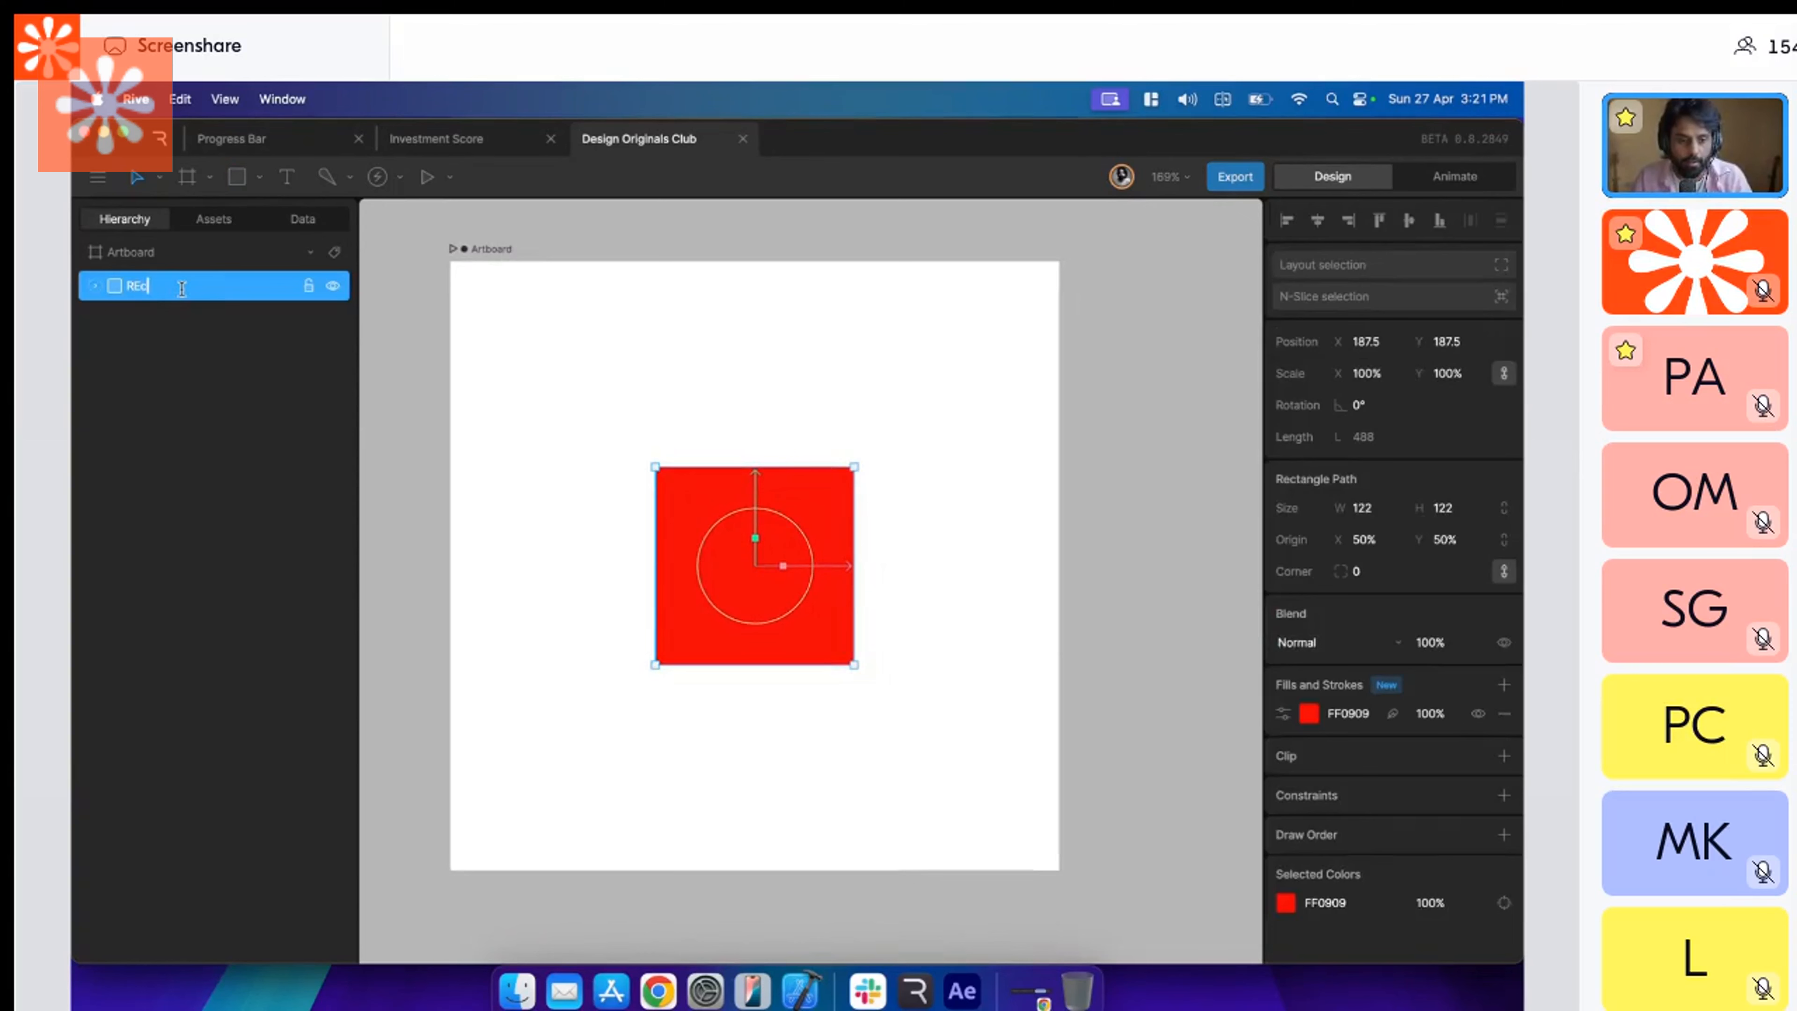
text(tangle)
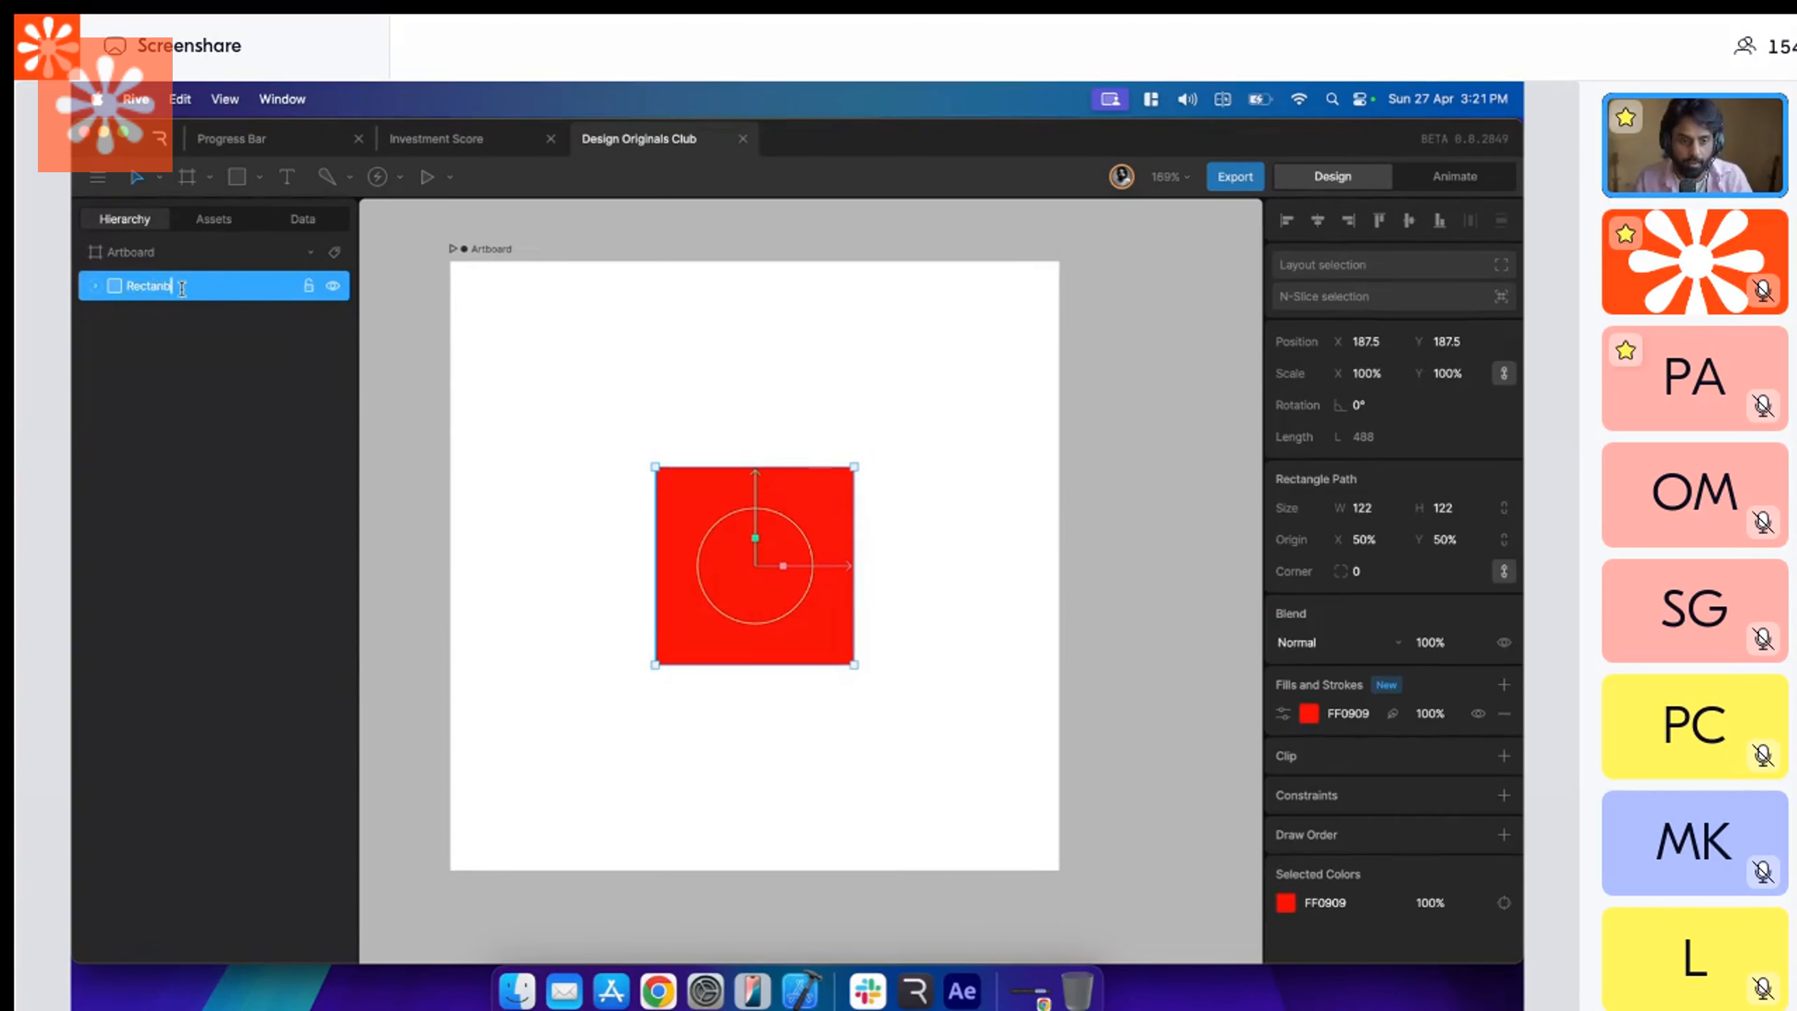
click(508, 261)
drag(508, 261, 559, 259)
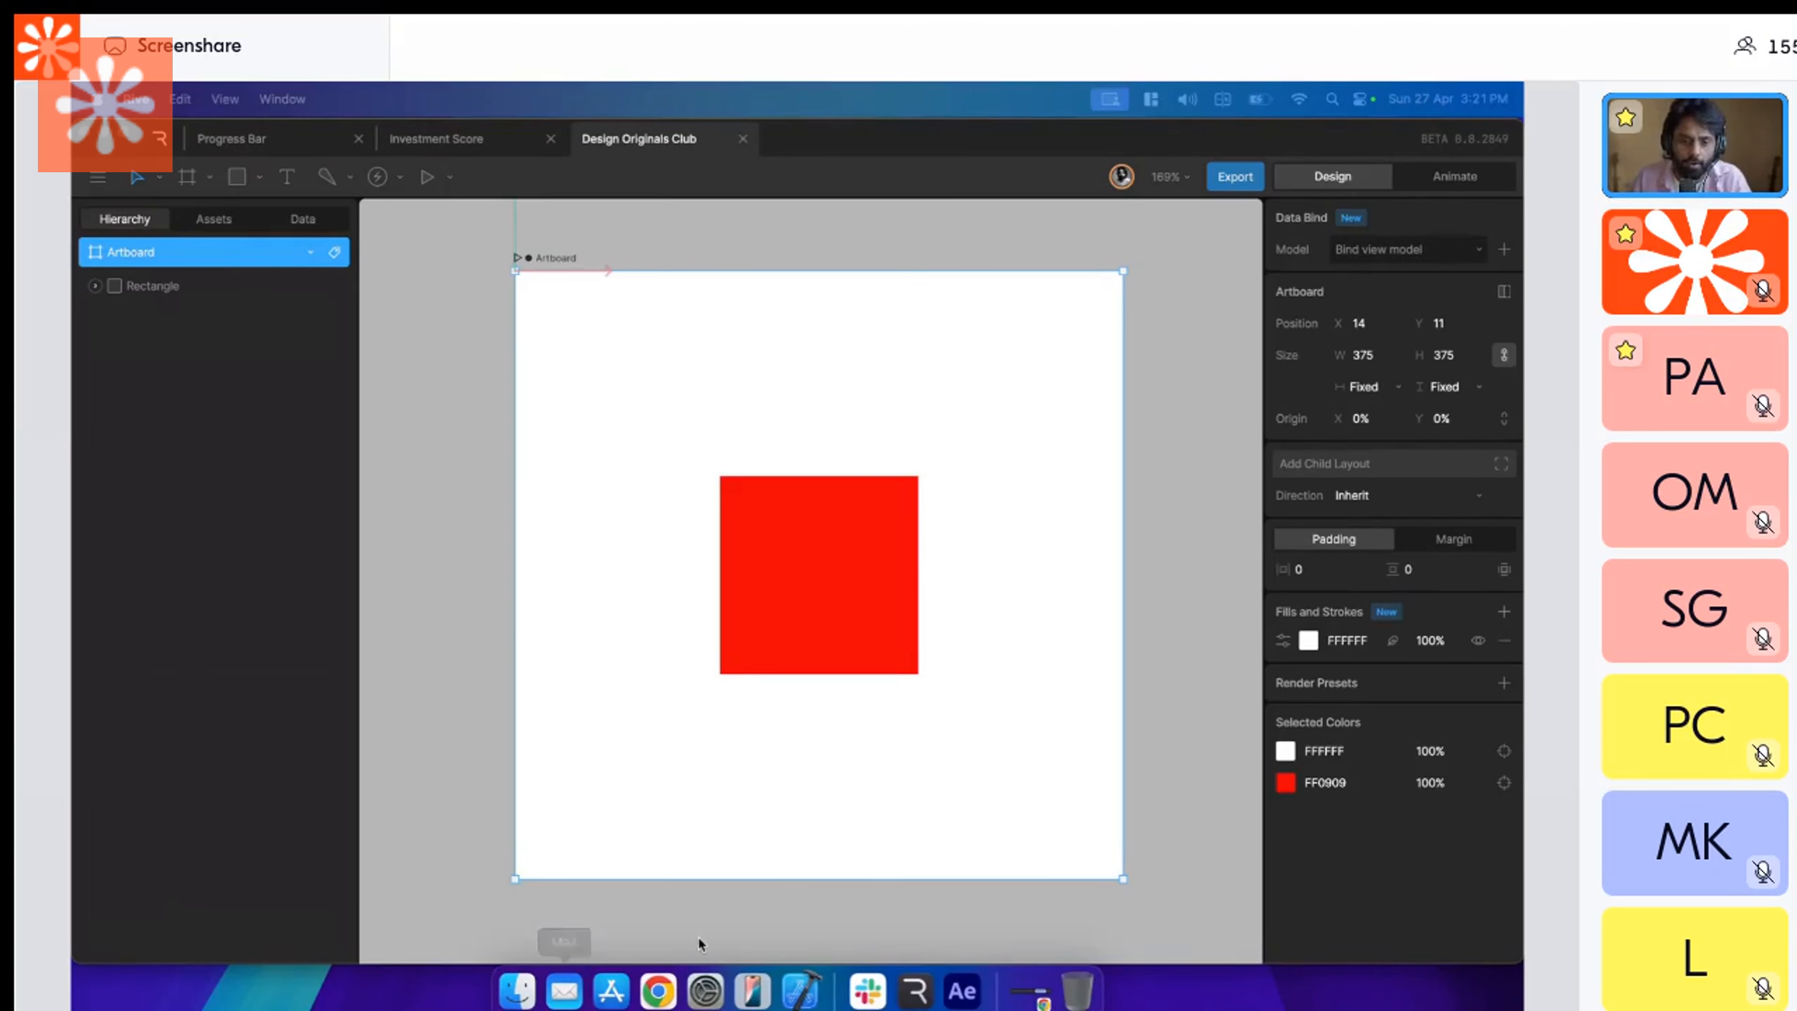
click(906, 218)
drag(891, 220, 857, 219)
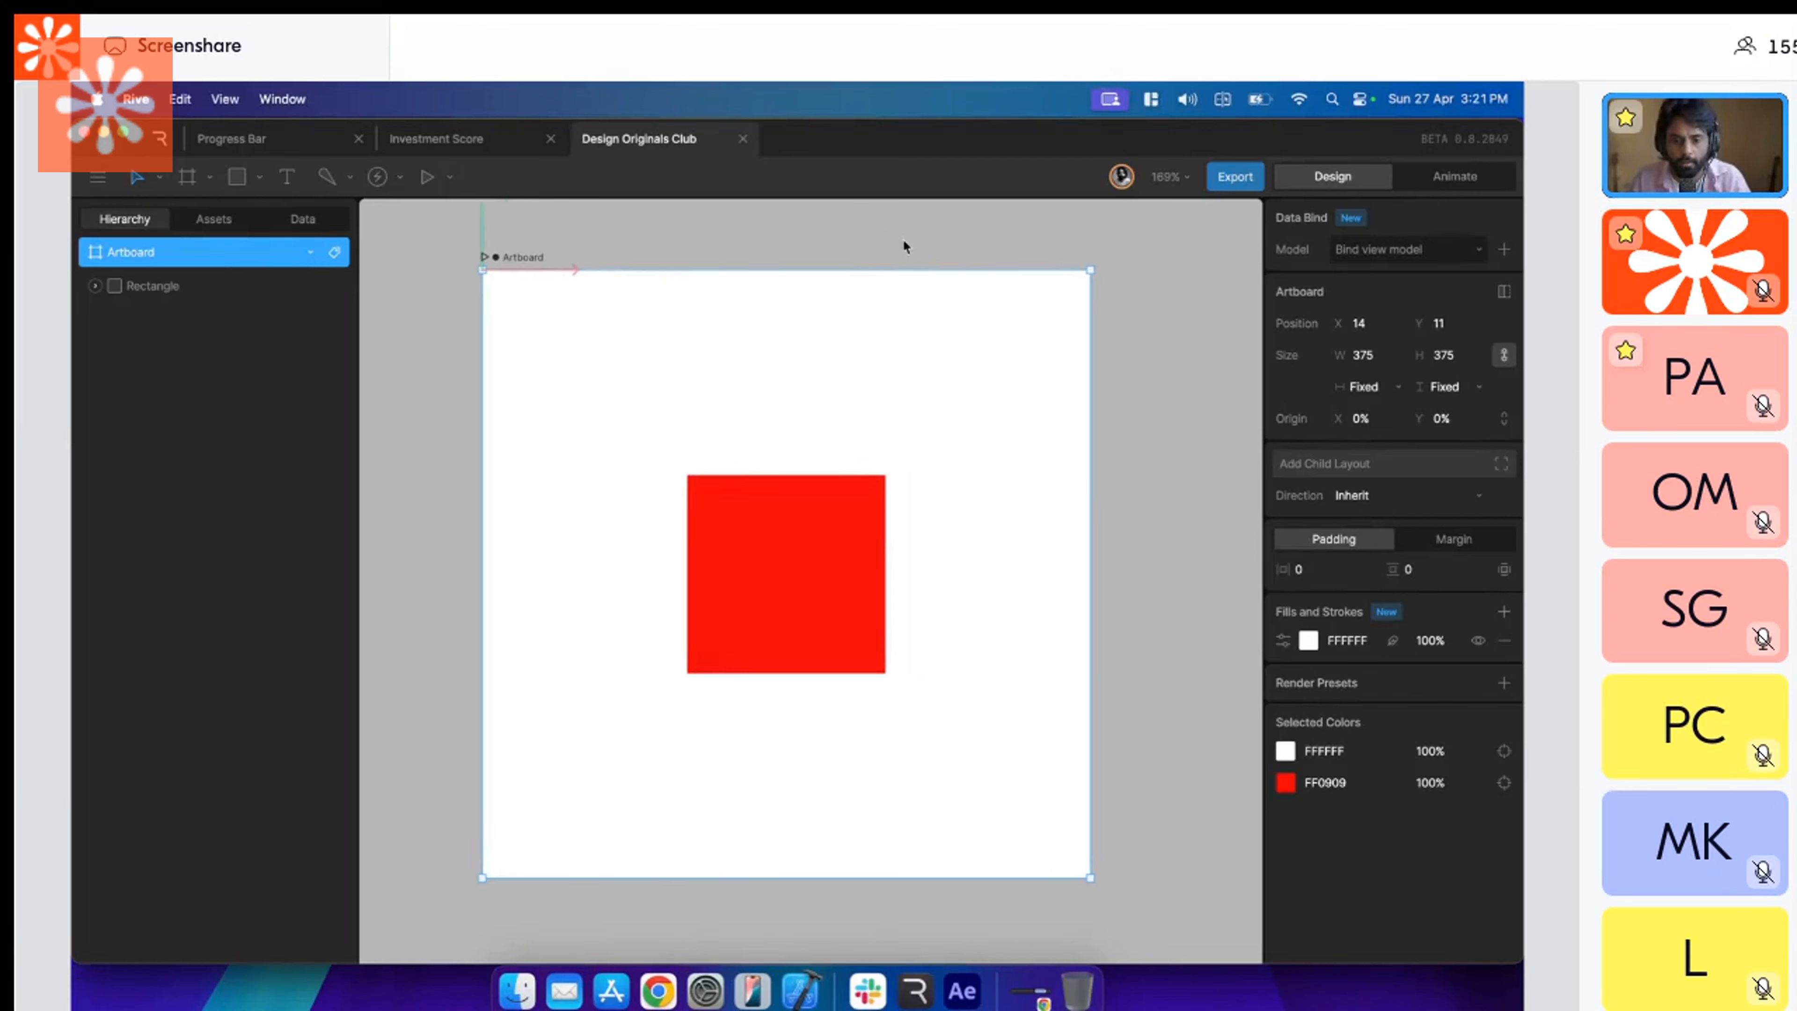
click(955, 252)
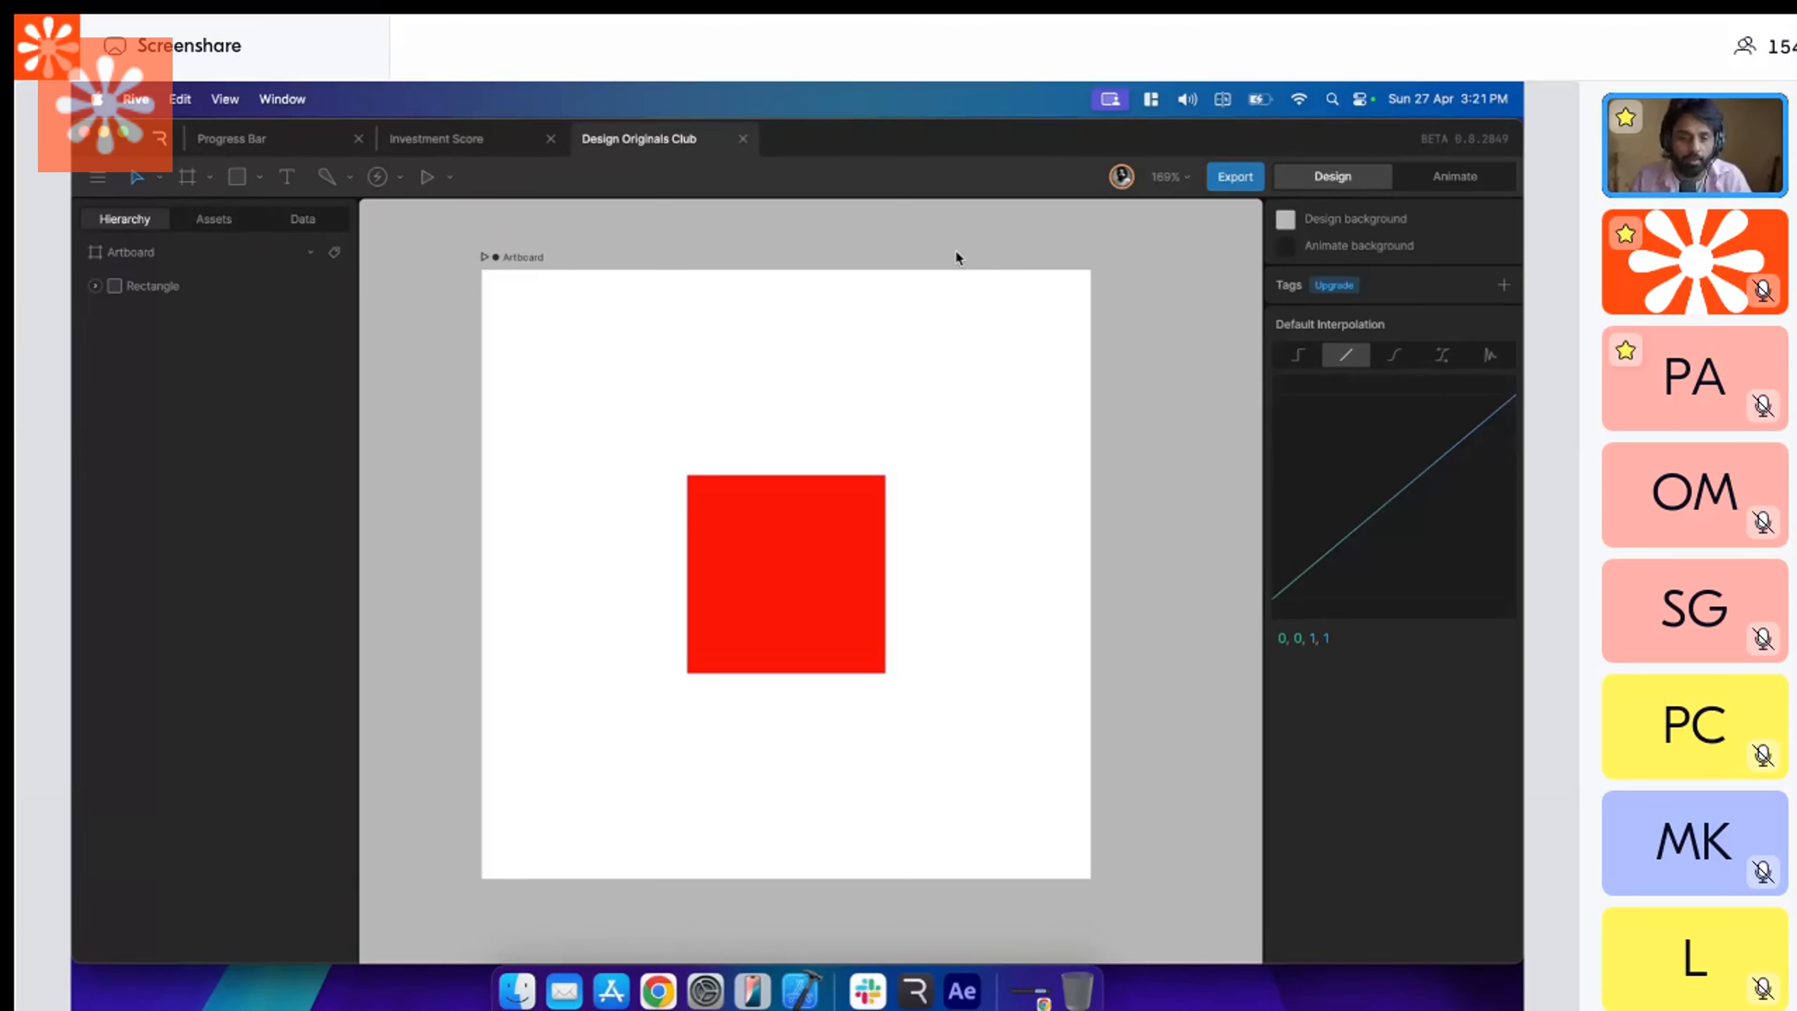
Examine the red rectangle's keyable properties in Animate mode with a shorter animation area, ending back in Design mode.
click(821, 508)
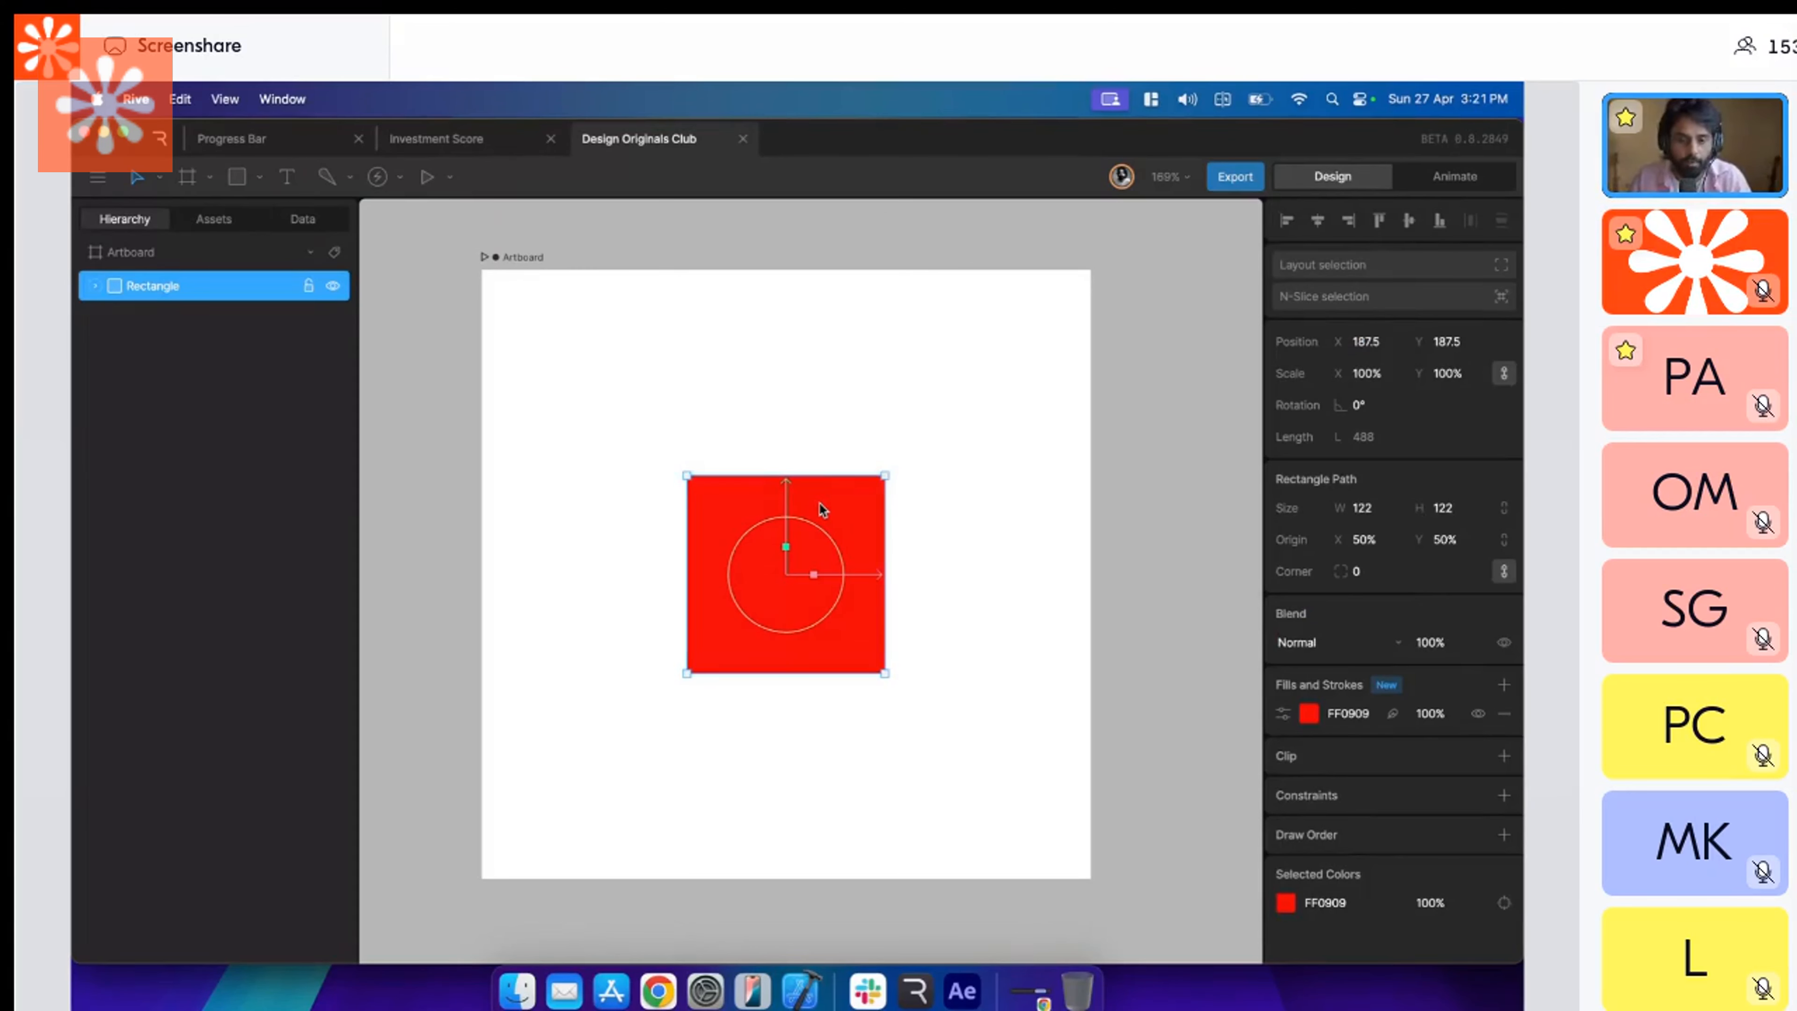
drag(819, 501, 819, 482)
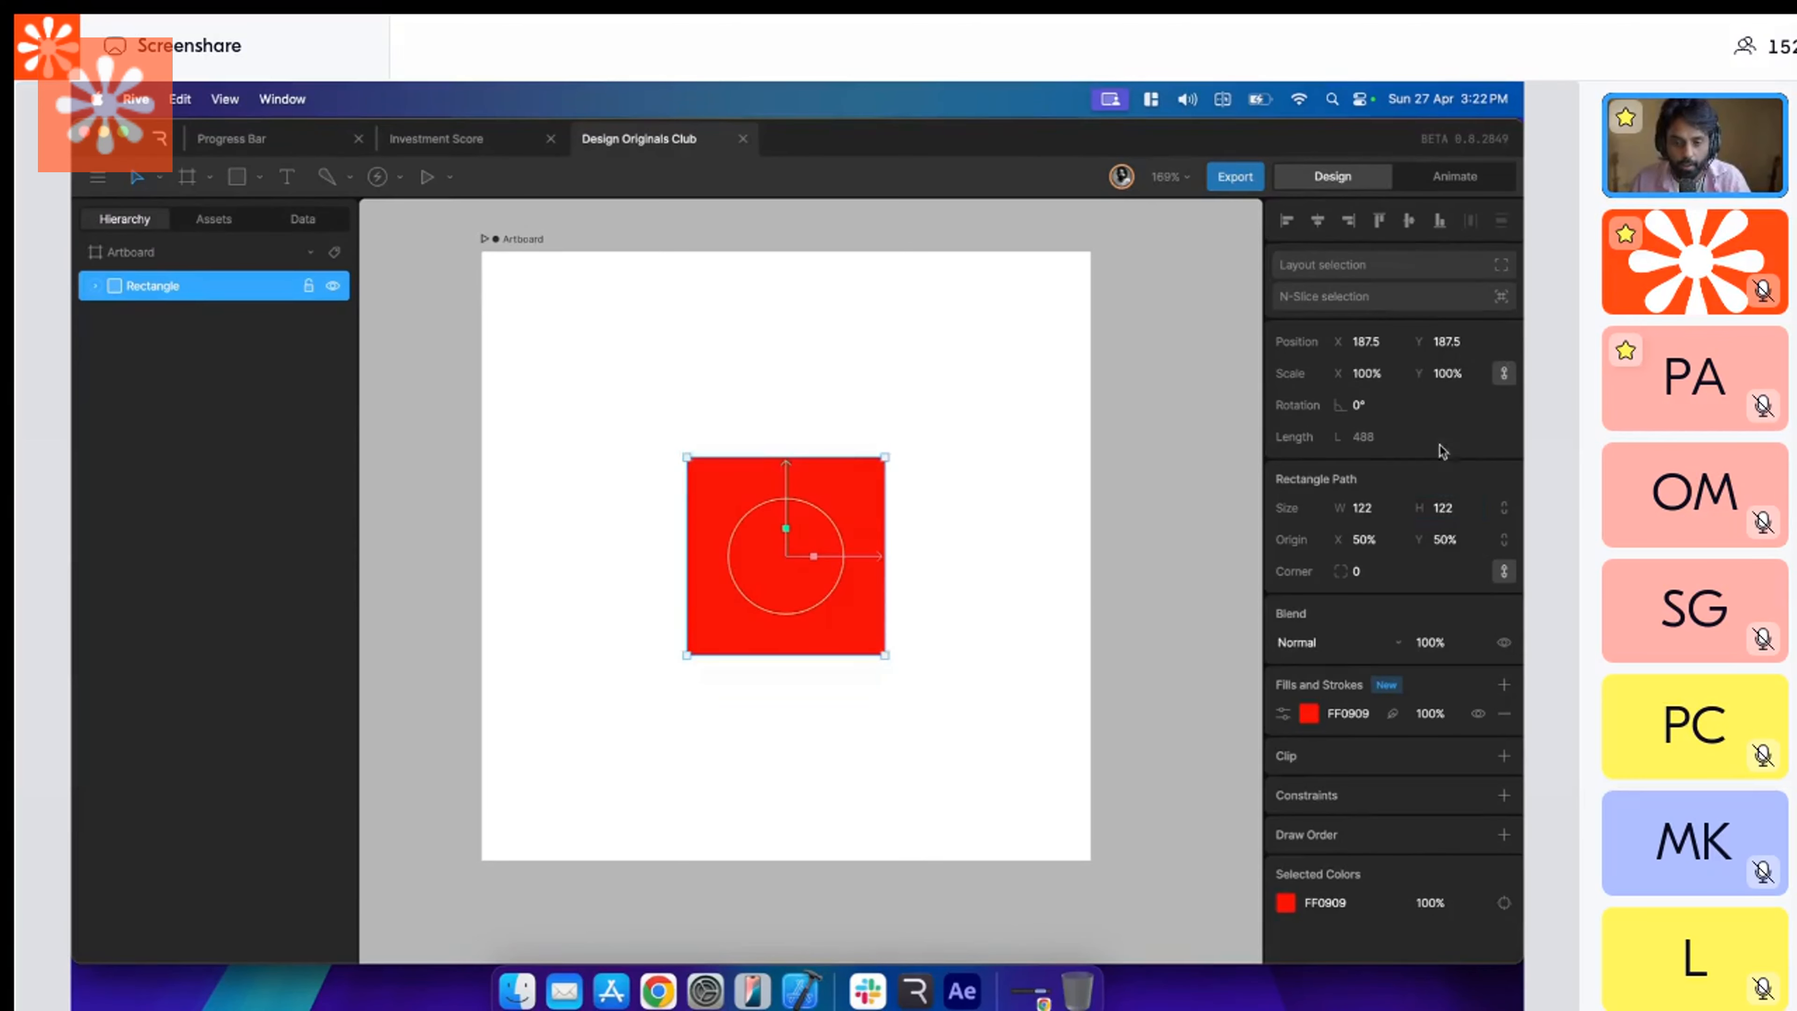
click(1453, 178)
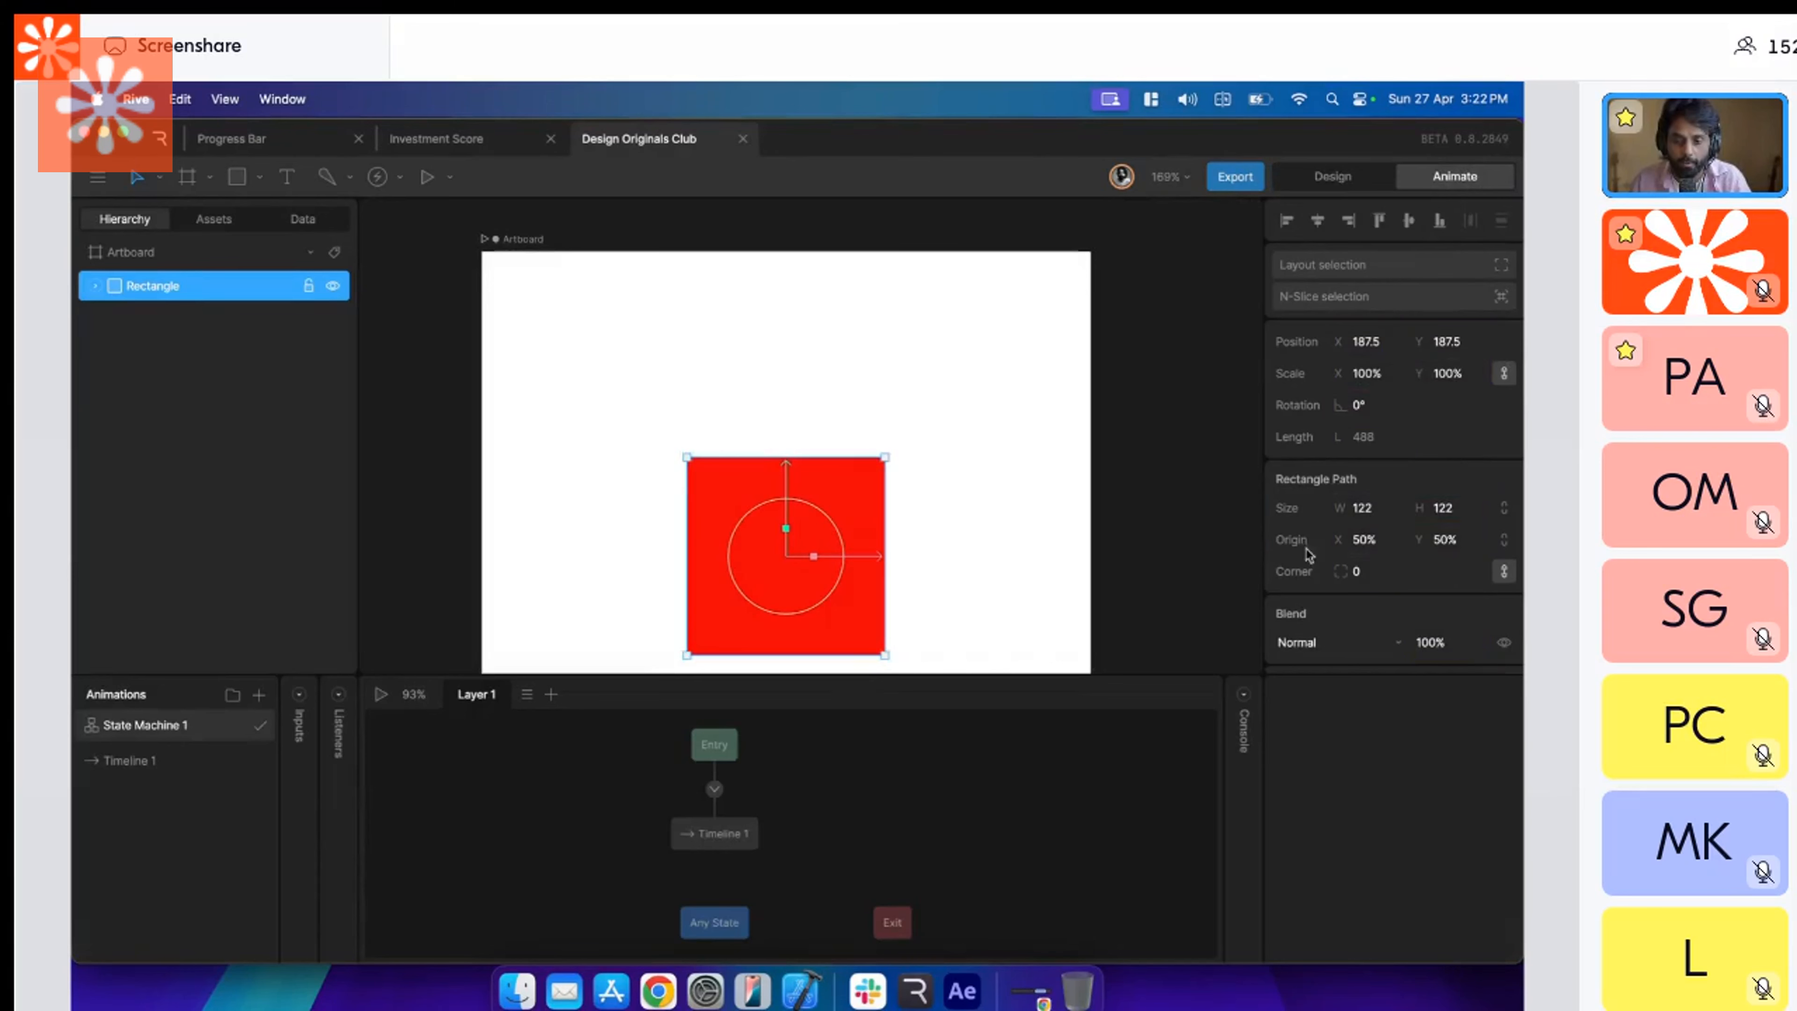
drag(1042, 670, 1043, 773)
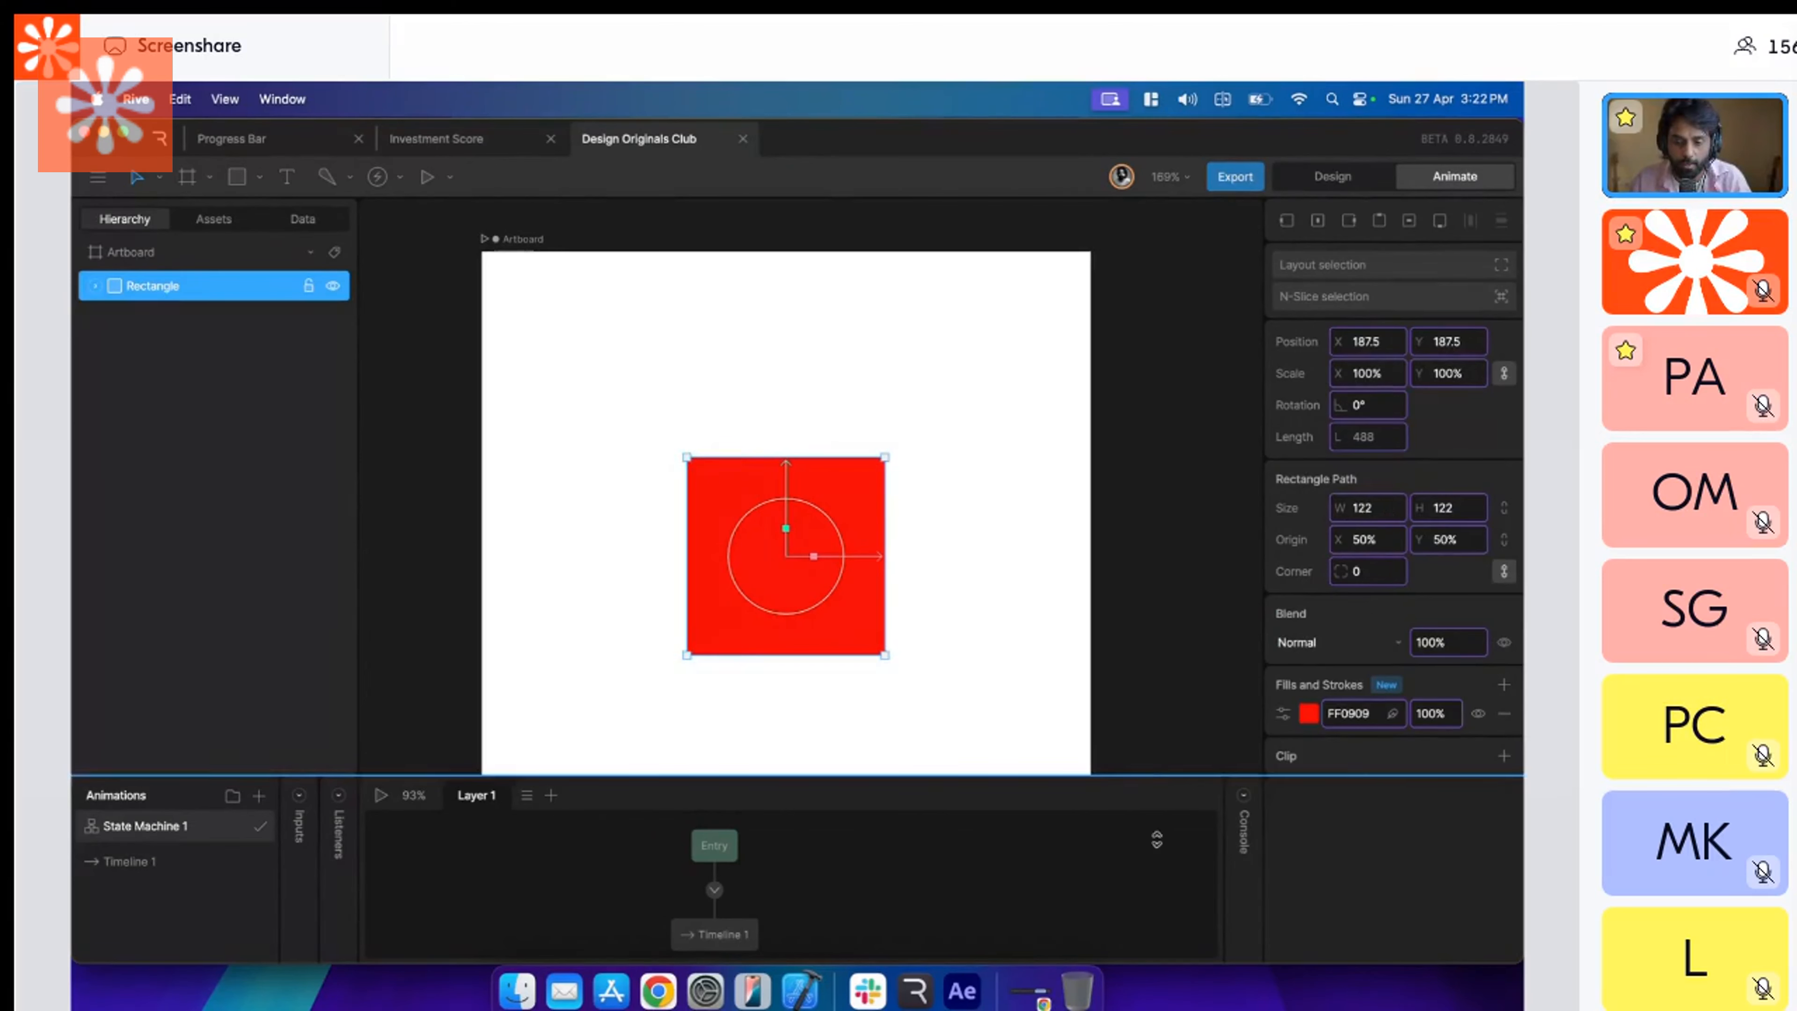
scroll(1462, 587, down, 3)
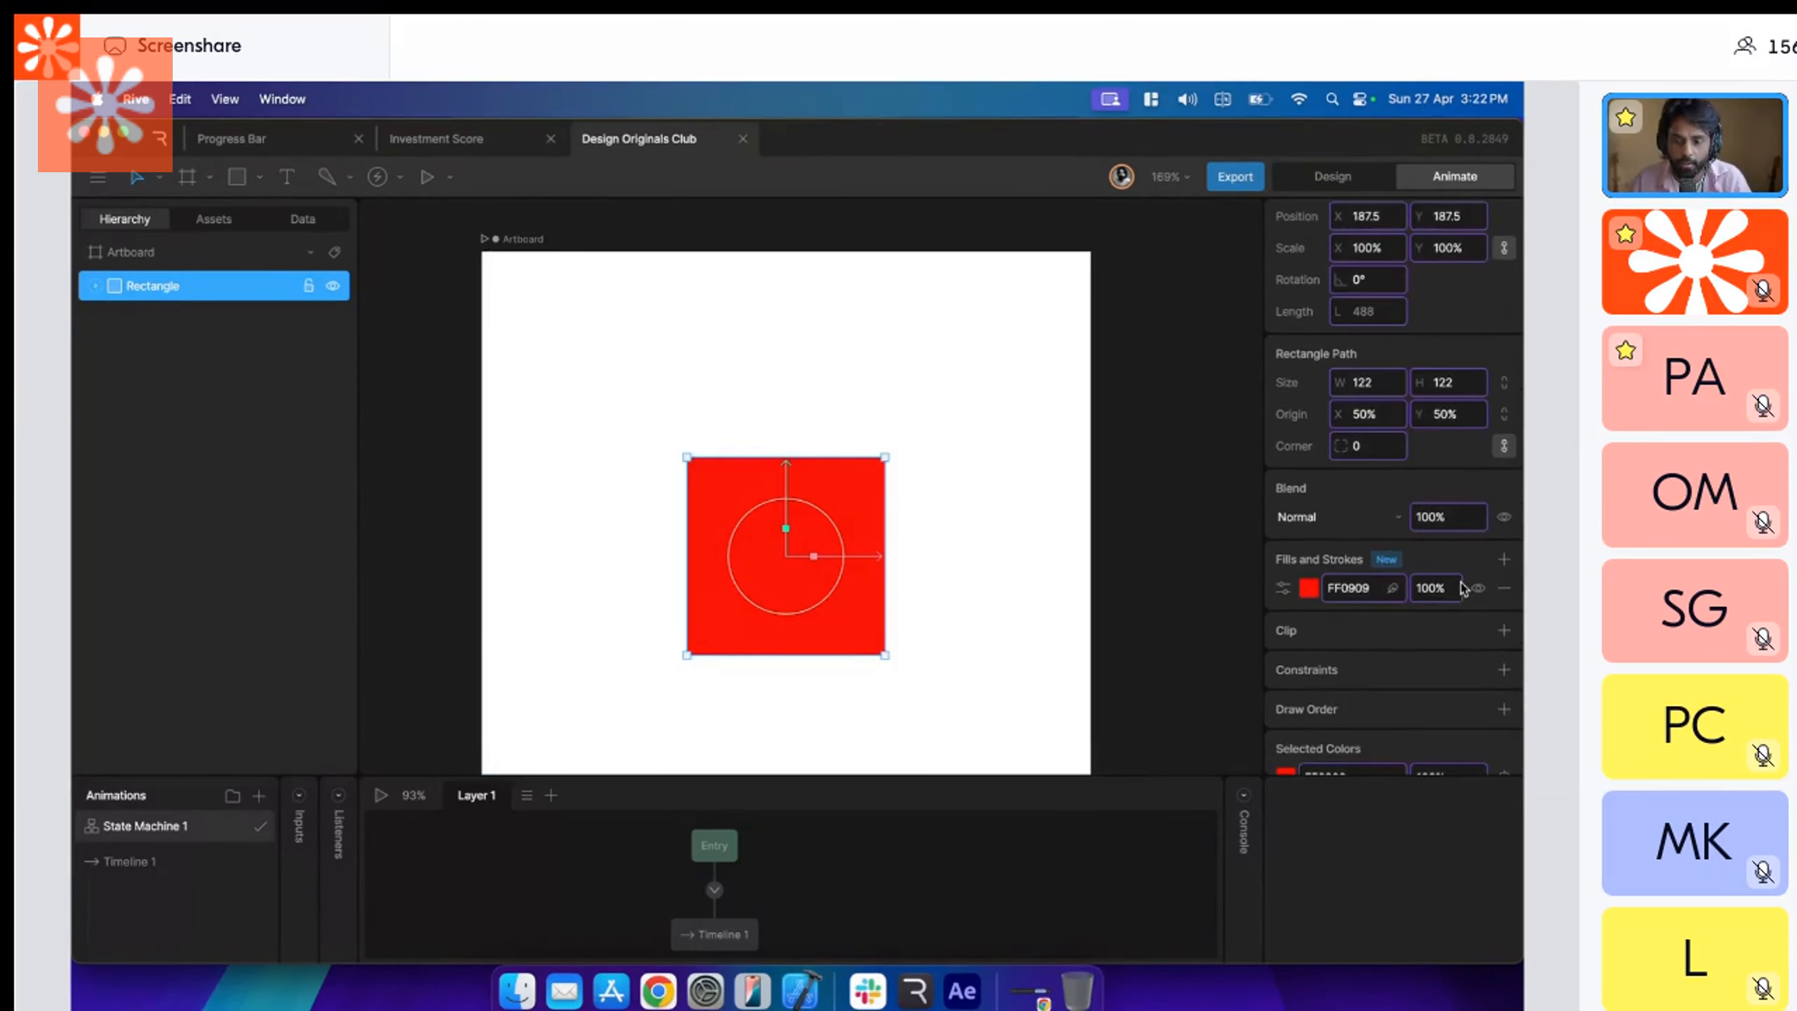
scroll(1461, 587, up, 3)
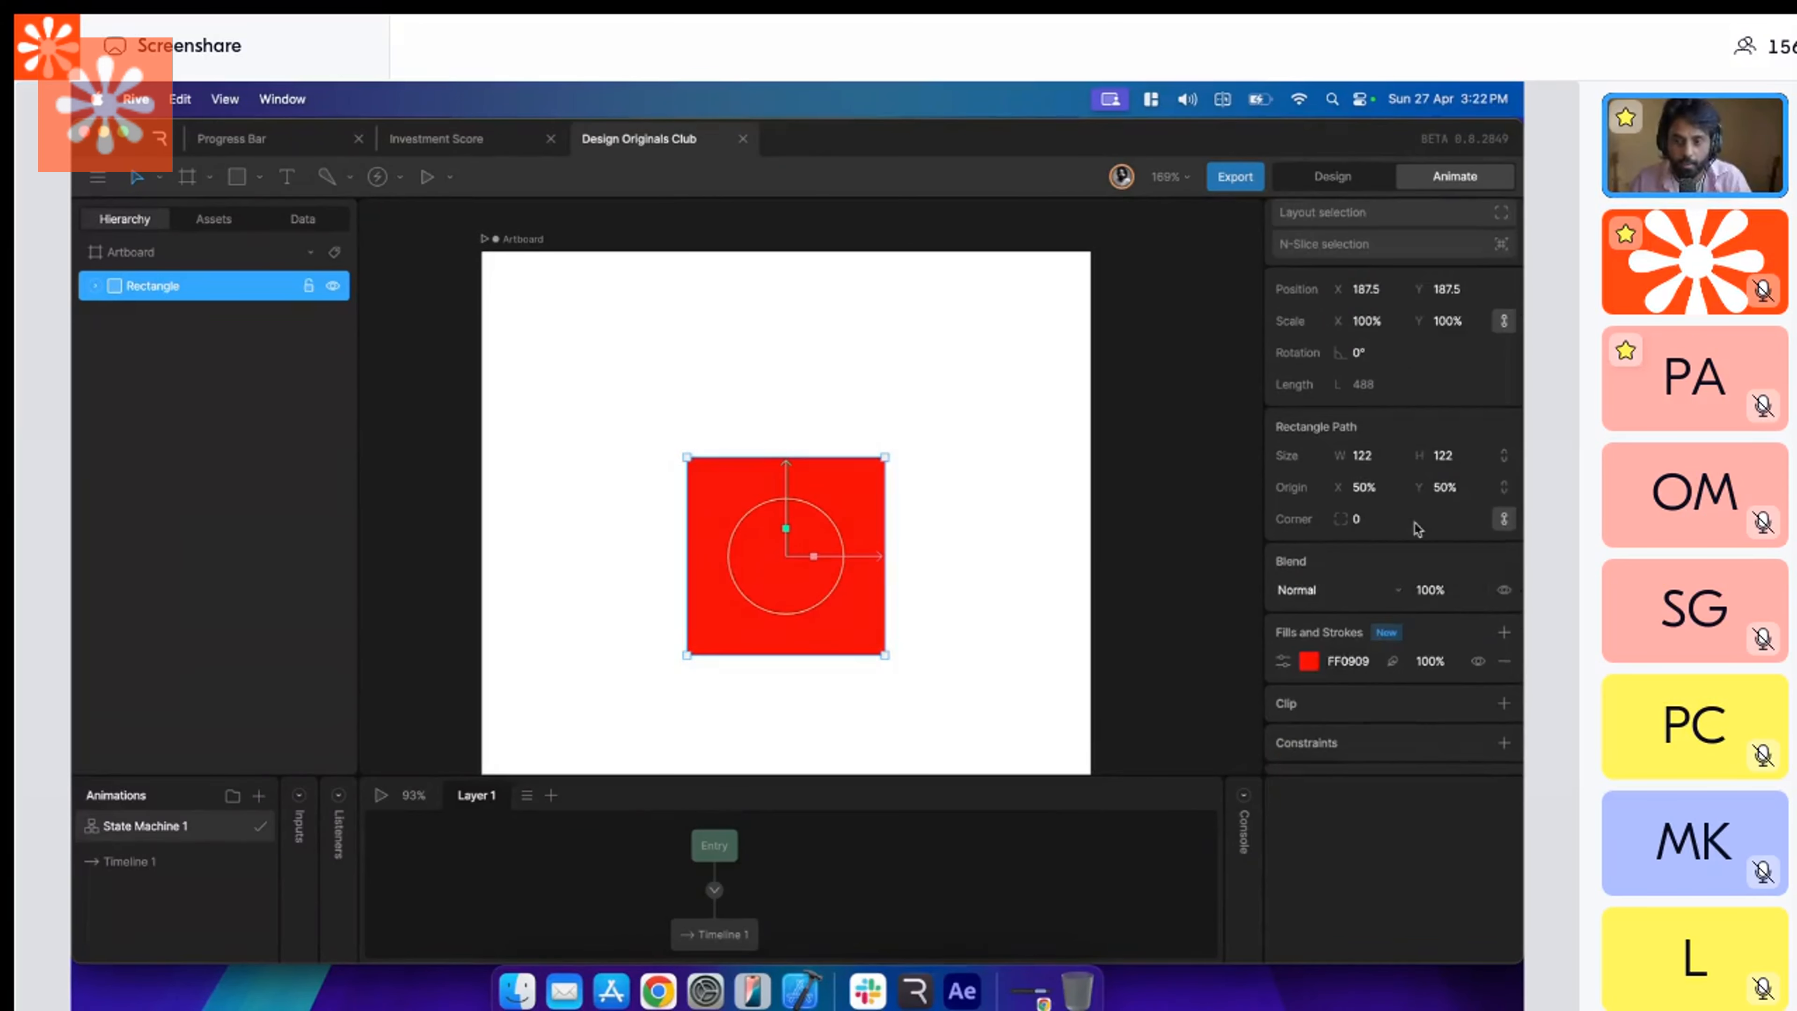
click(1351, 183)
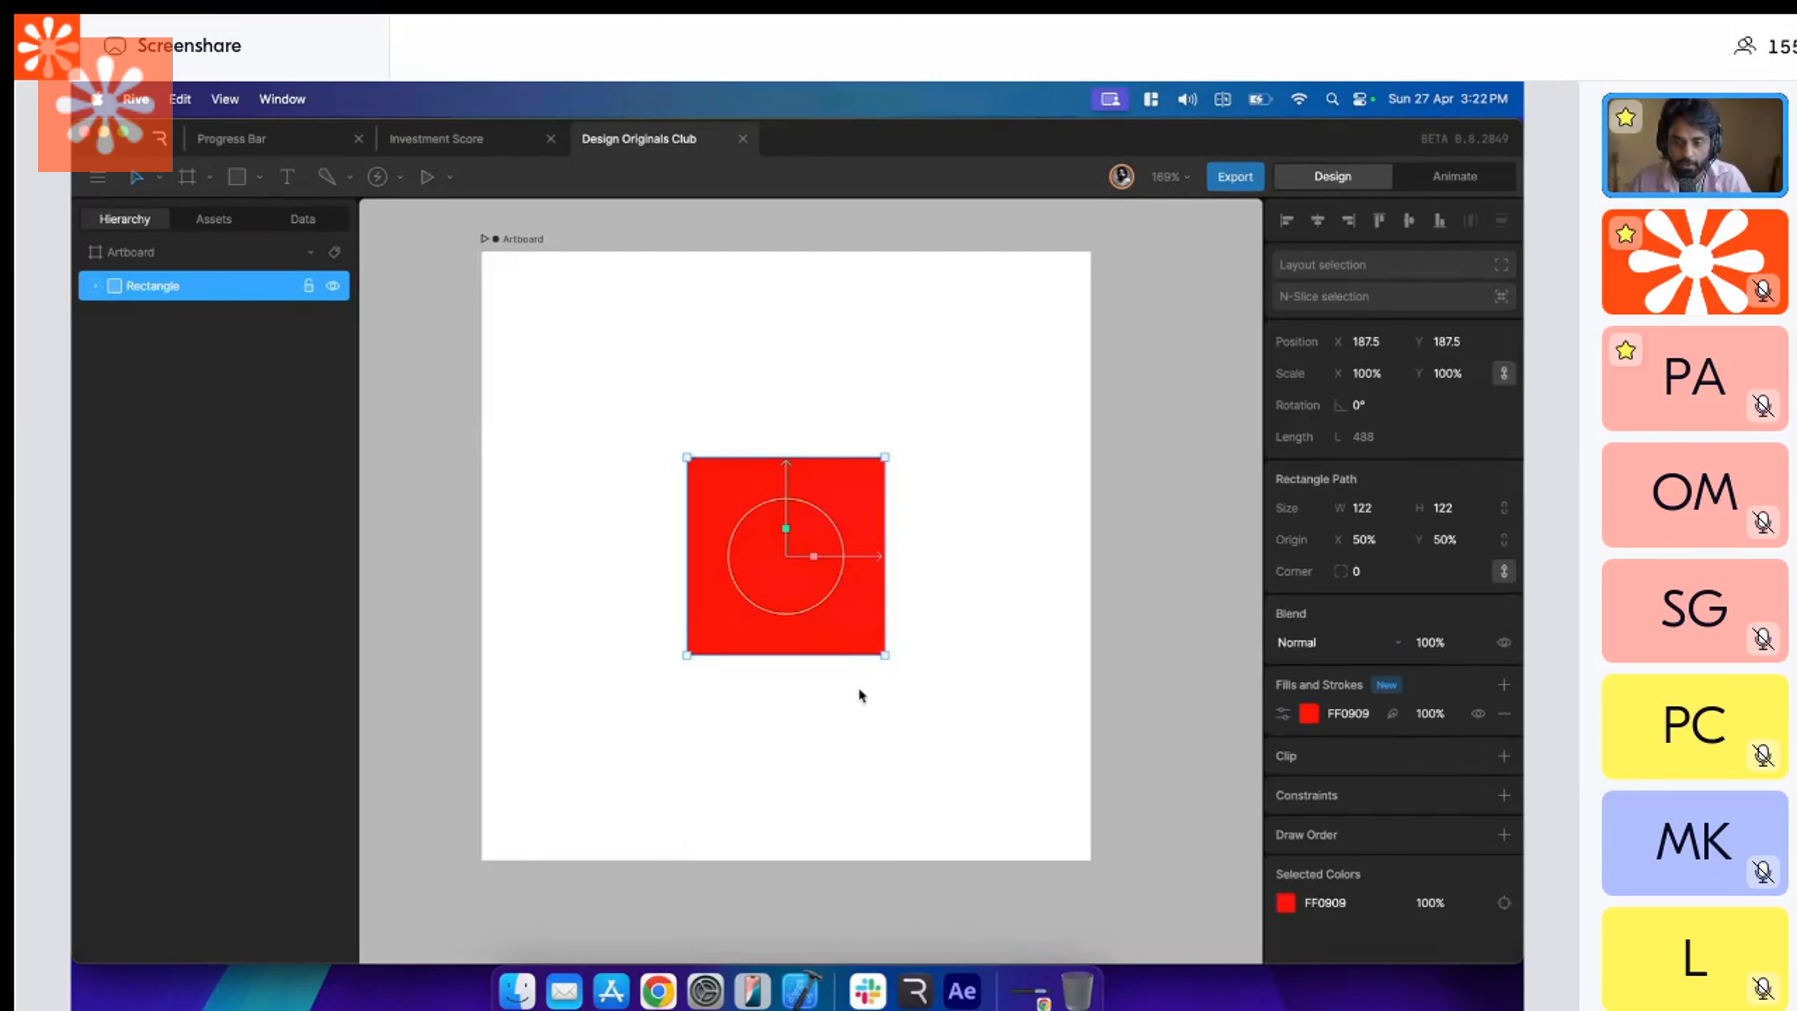
click(889, 750)
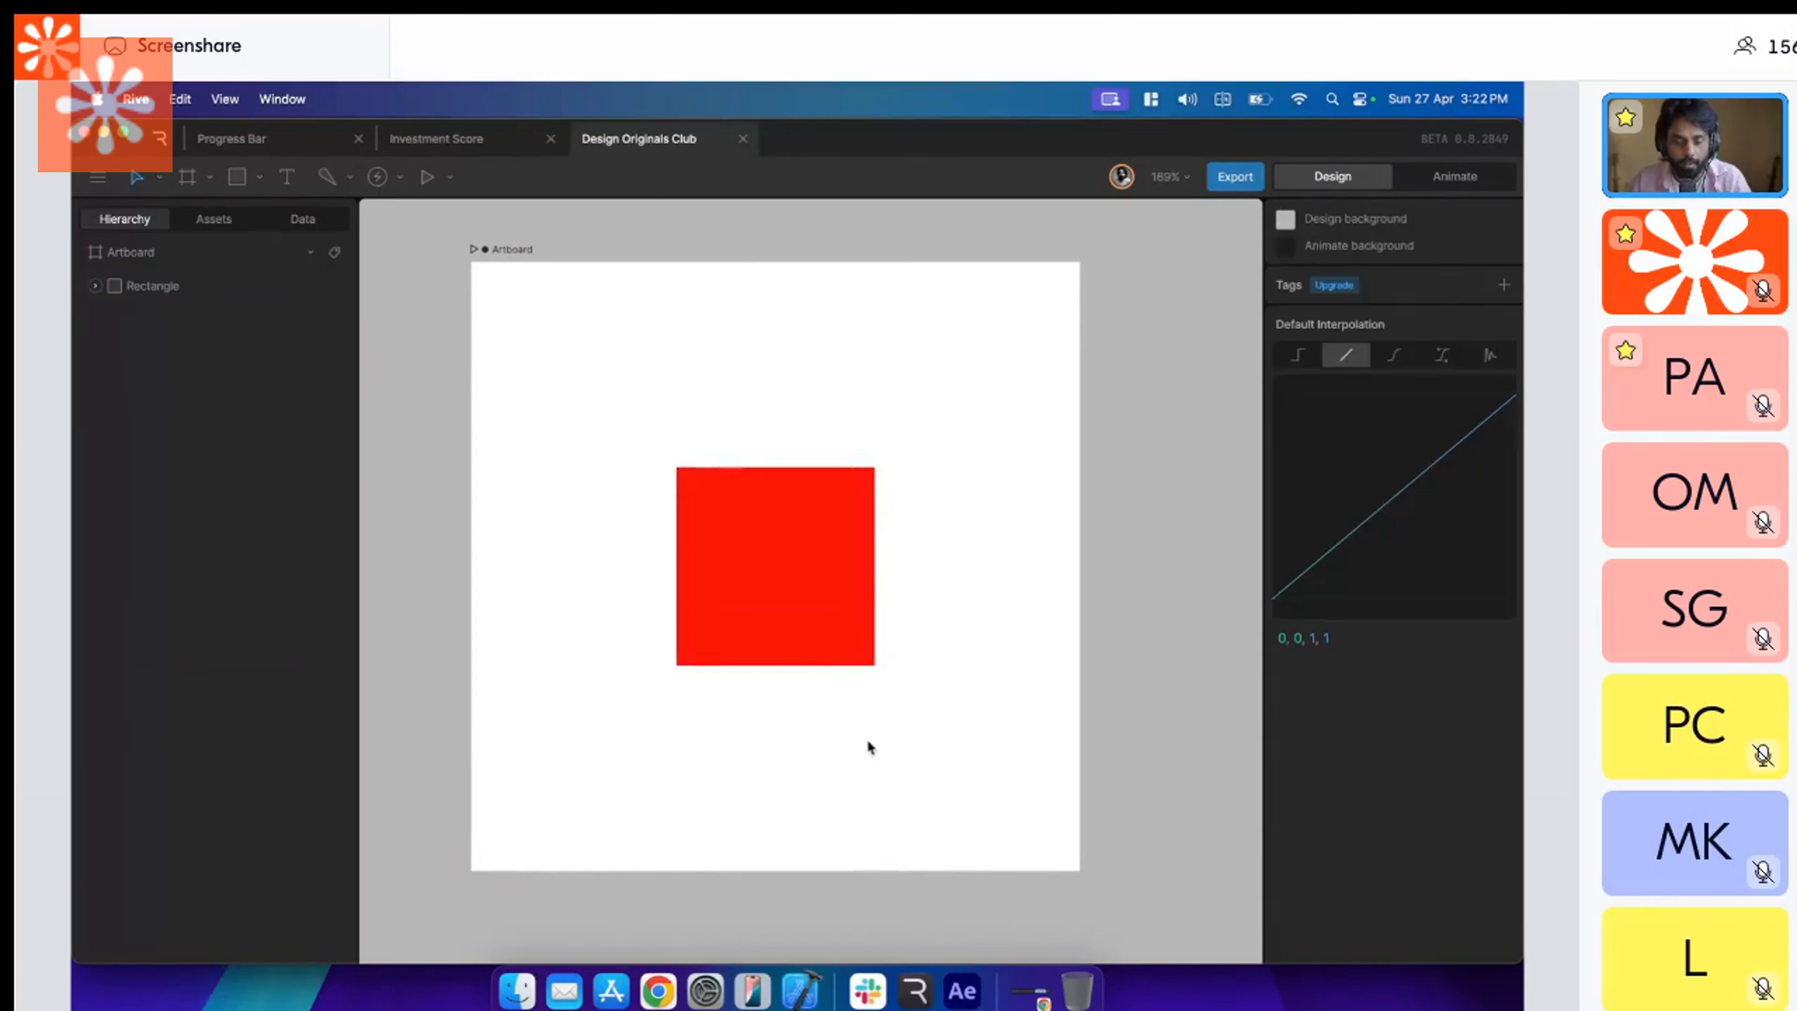
click(777, 628)
click(1029, 605)
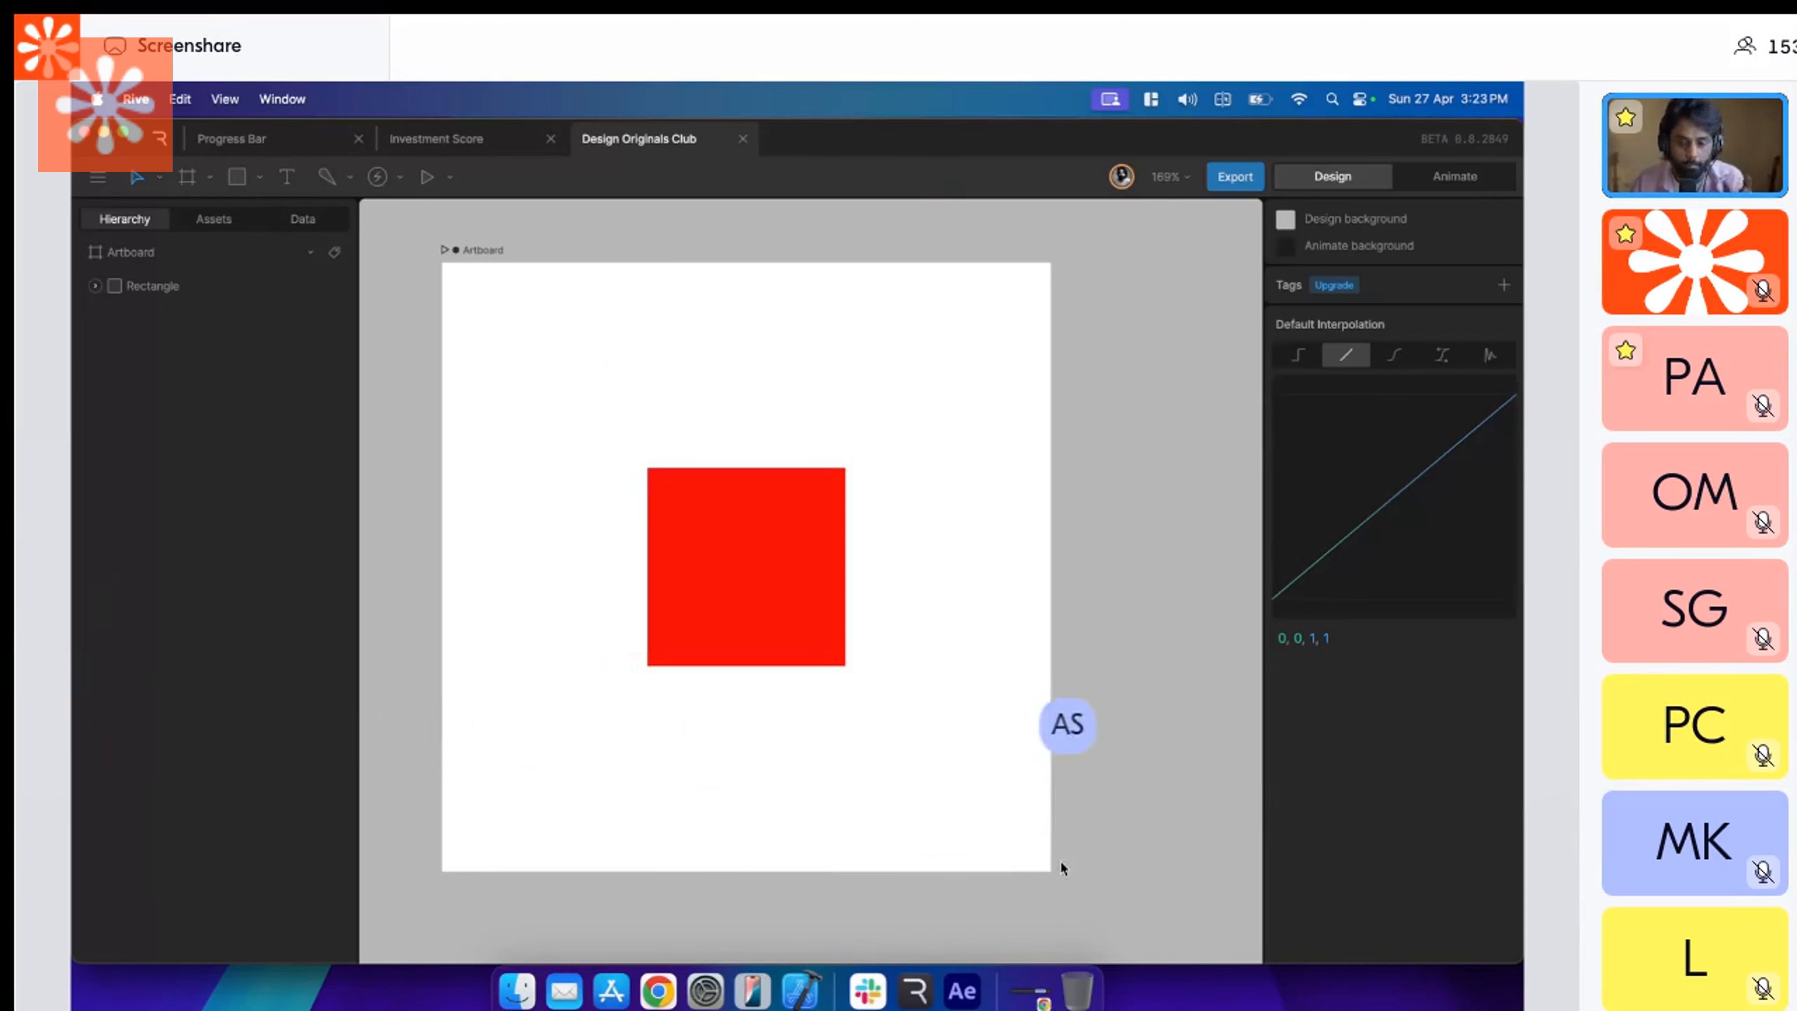
Switch to Adobe After Effects 2025 and enlarge its window to fill the screen.
click(956, 987)
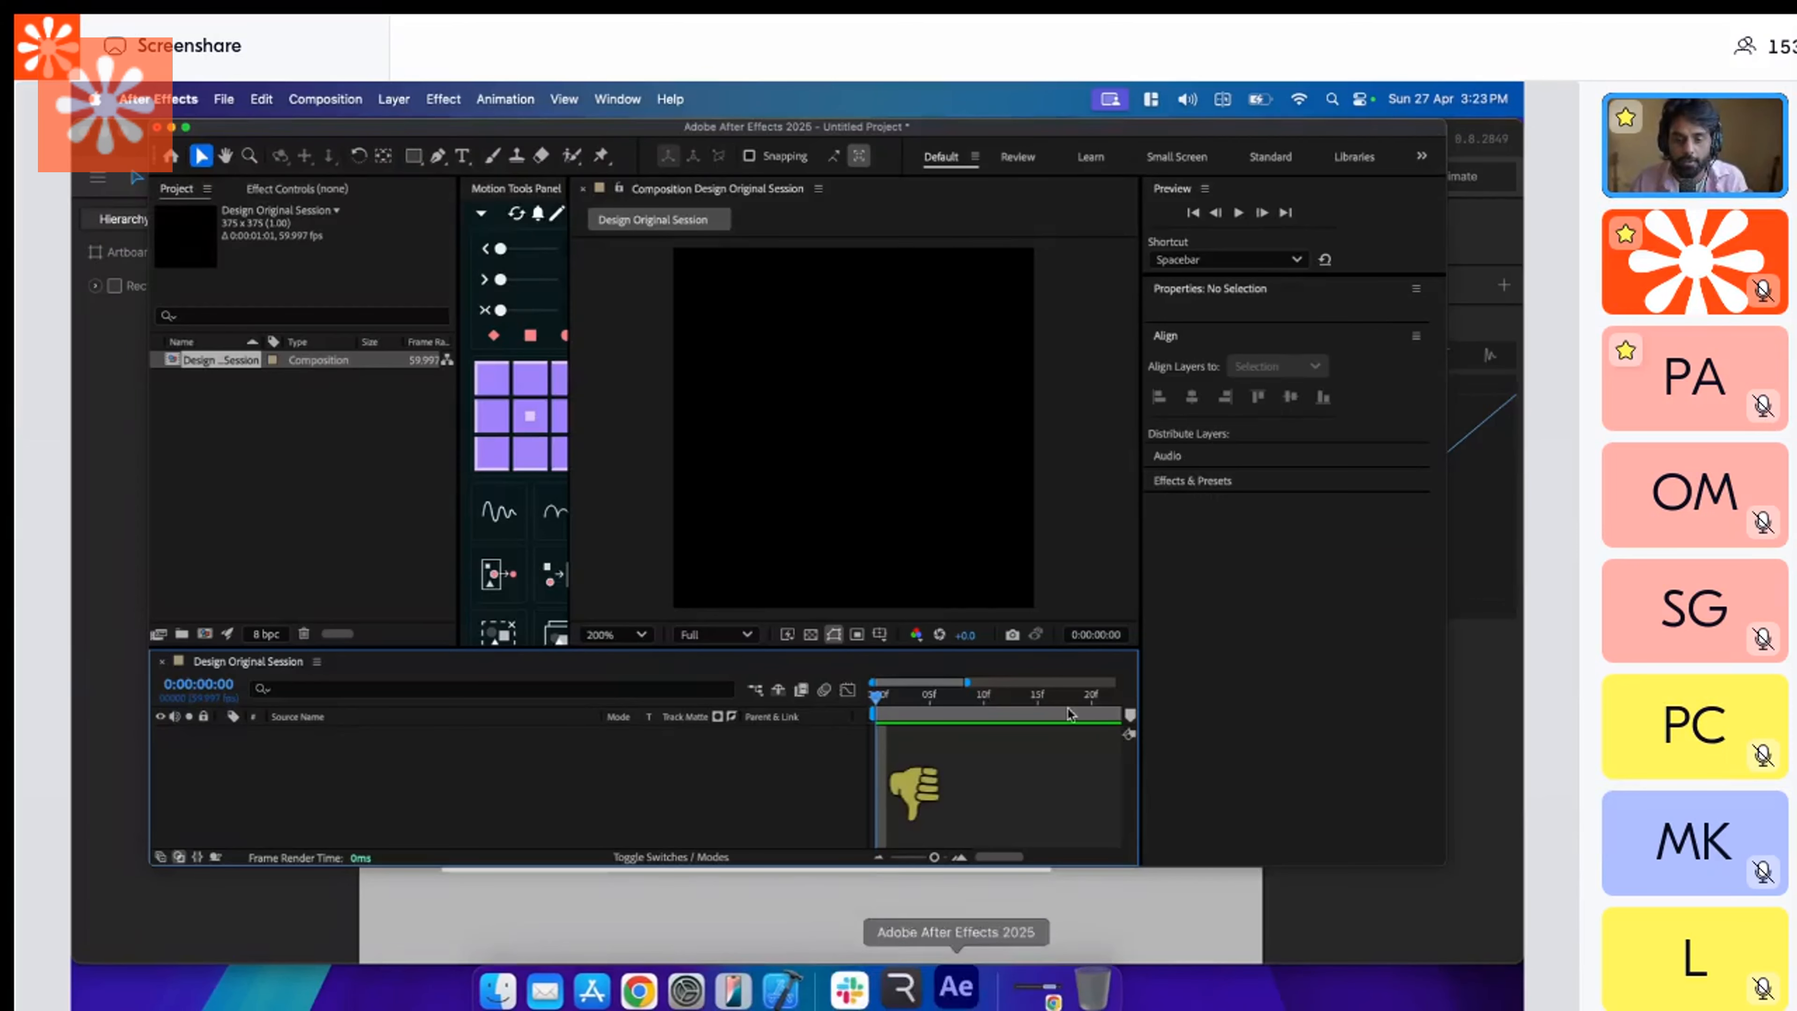
double_click(1034, 129)
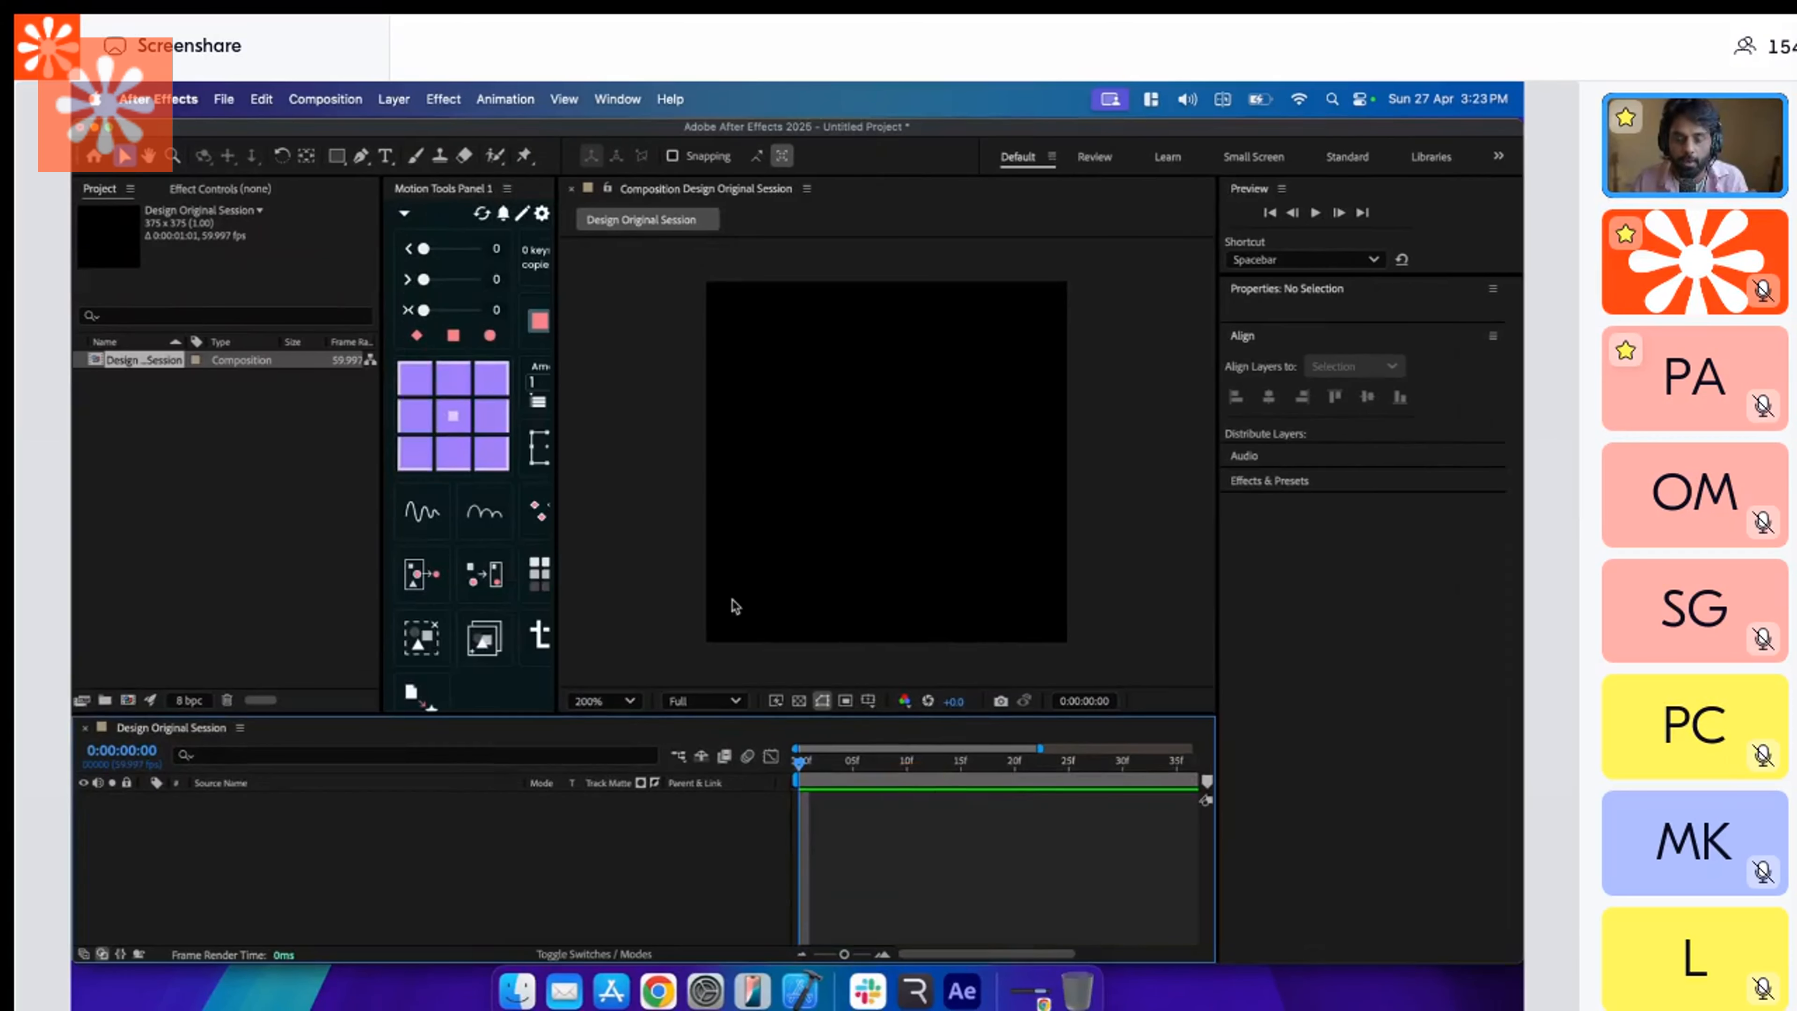
drag(907, 761, 750, 760)
click(853, 551)
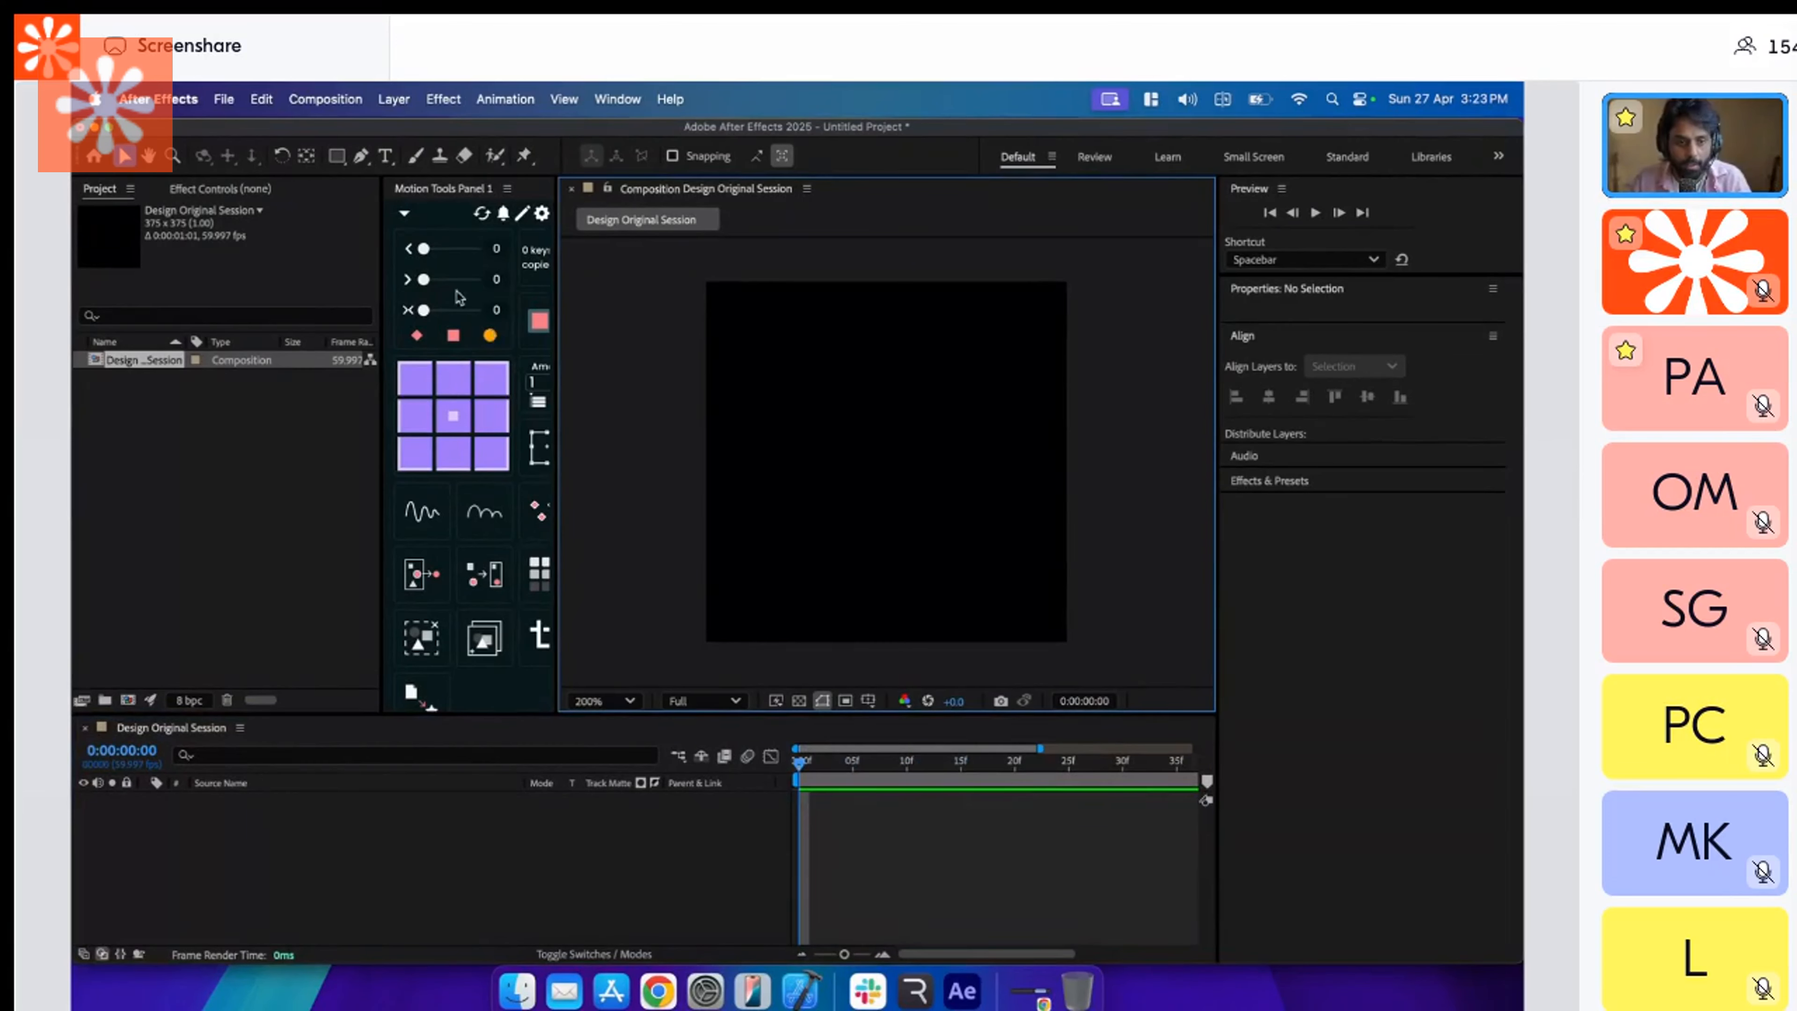
Draw a square shape of about 113 × 113 px near the centre of the composition and fill it with pinkish red.
key(q)
drag(853, 422, 921, 494)
key(v)
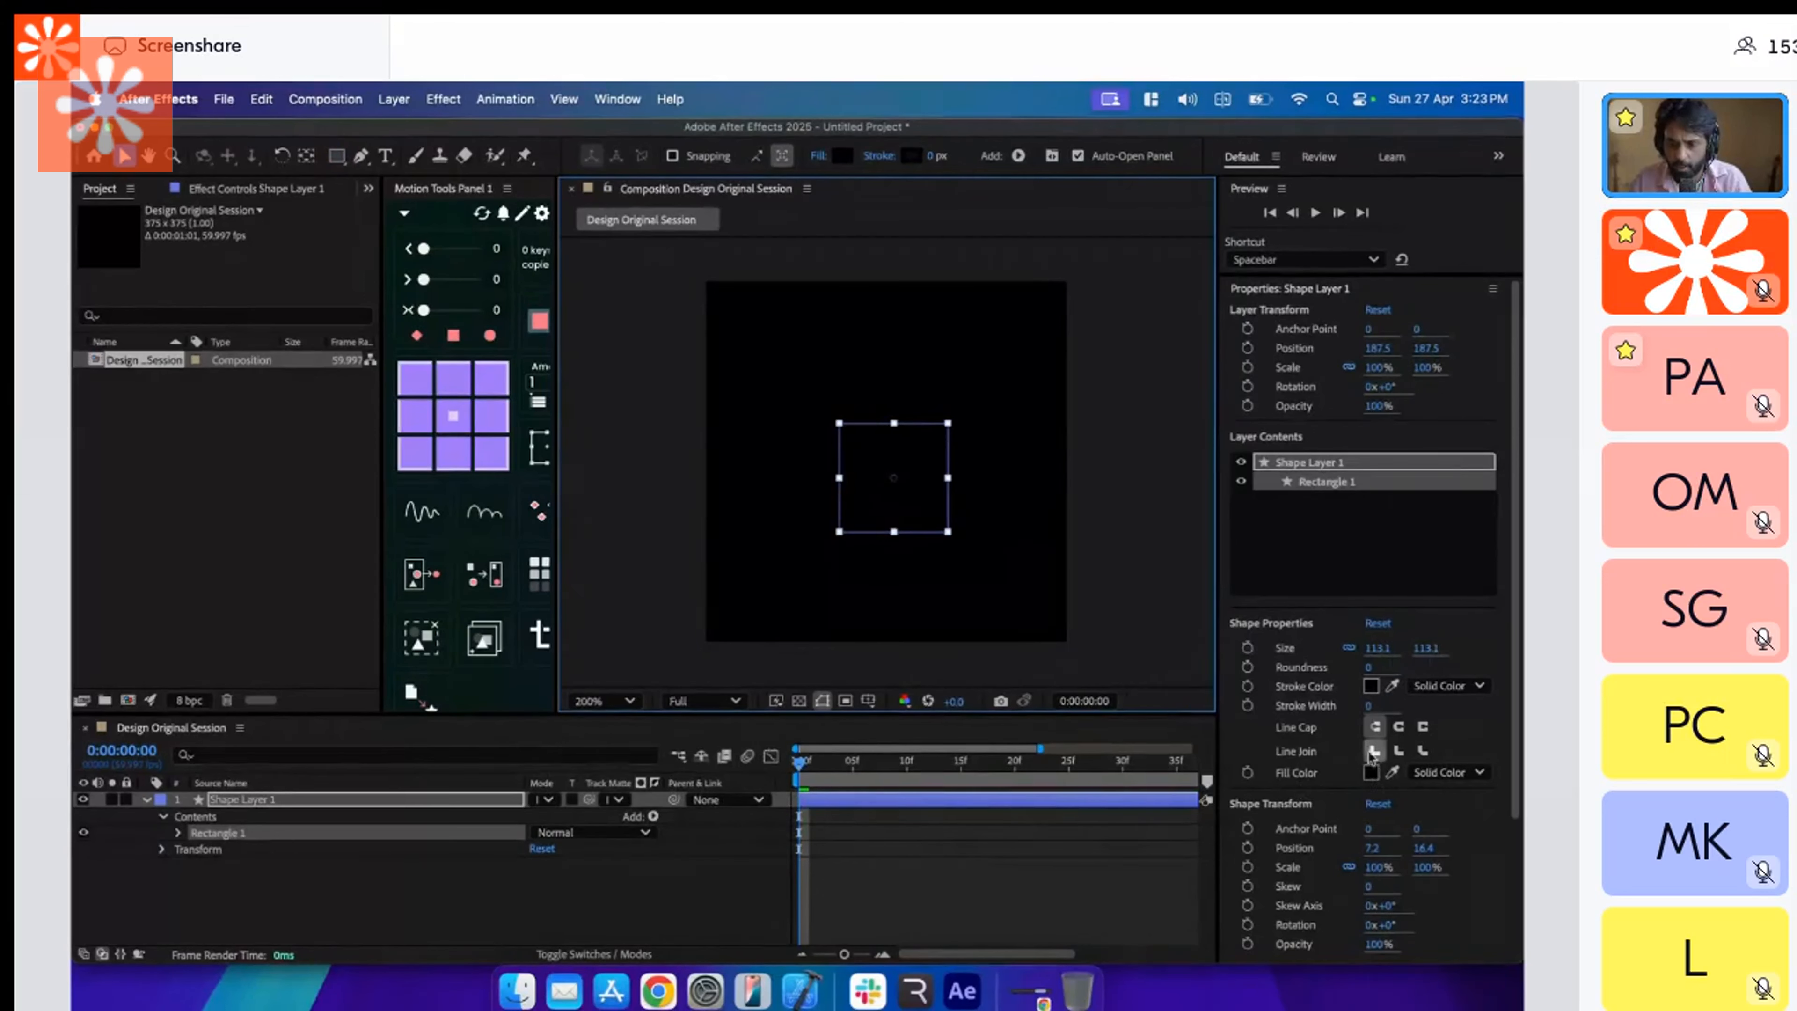
click(1371, 689)
click(977, 433)
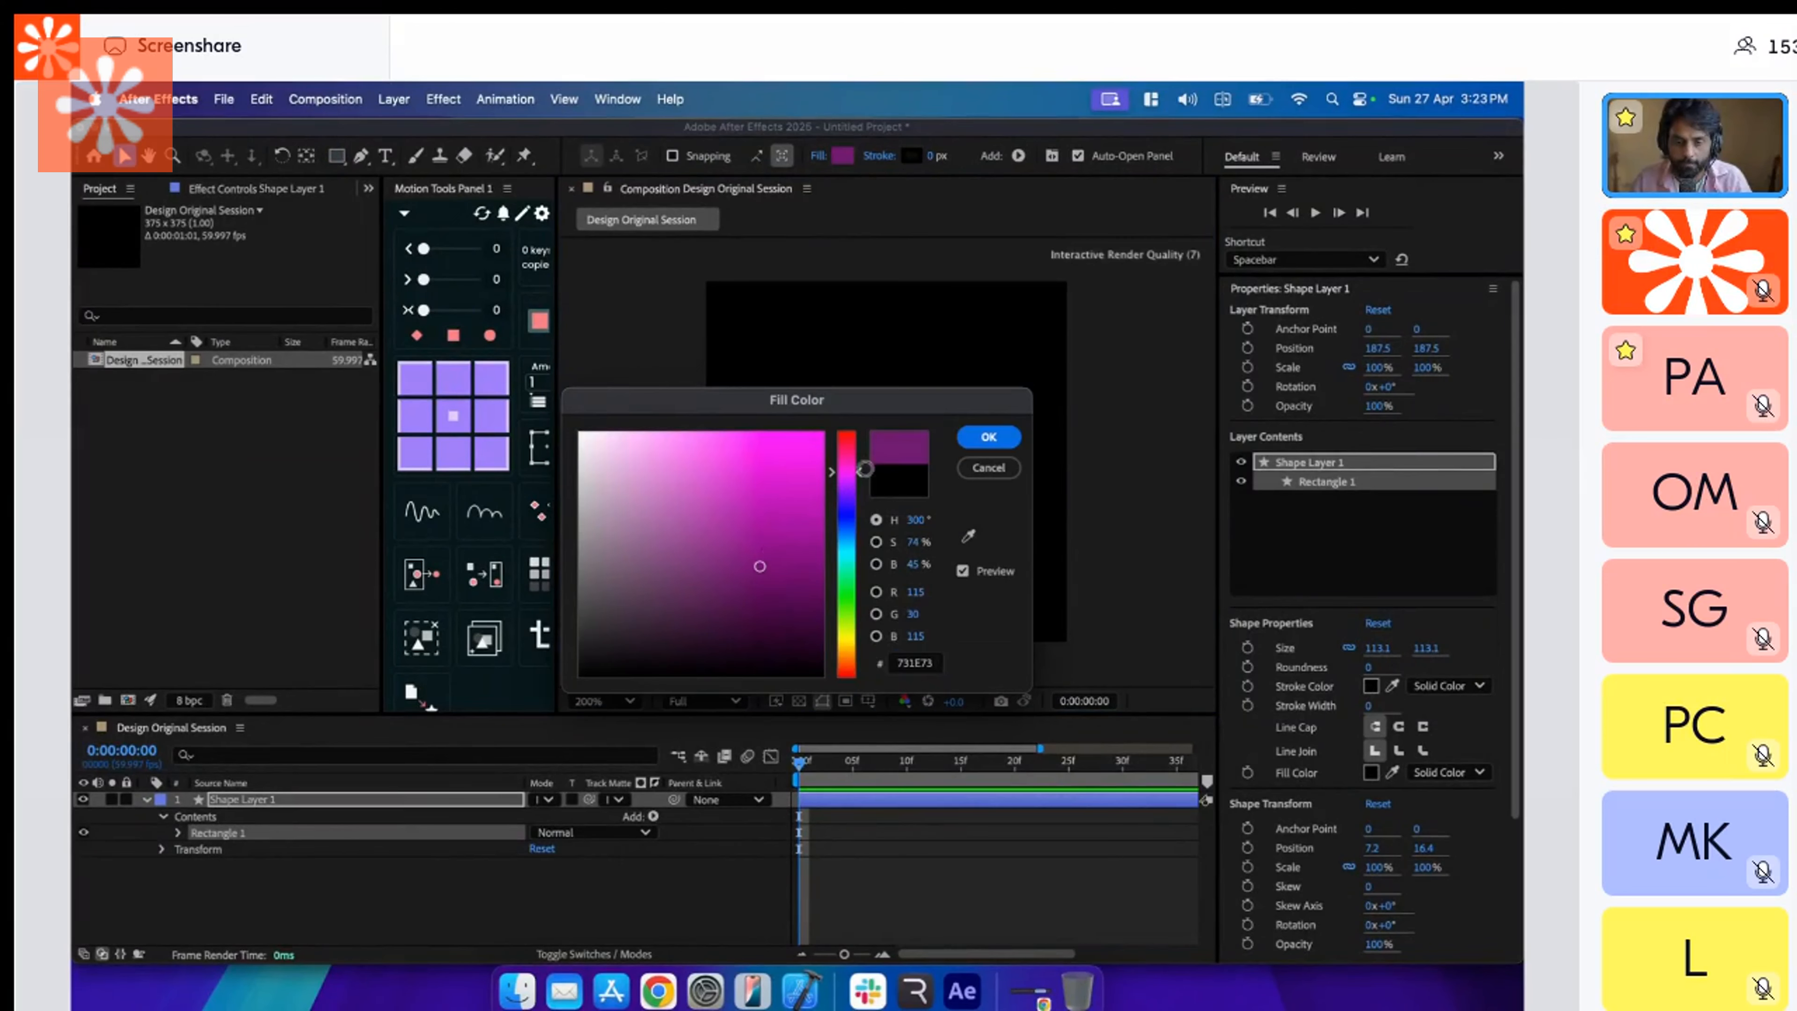
click(988, 467)
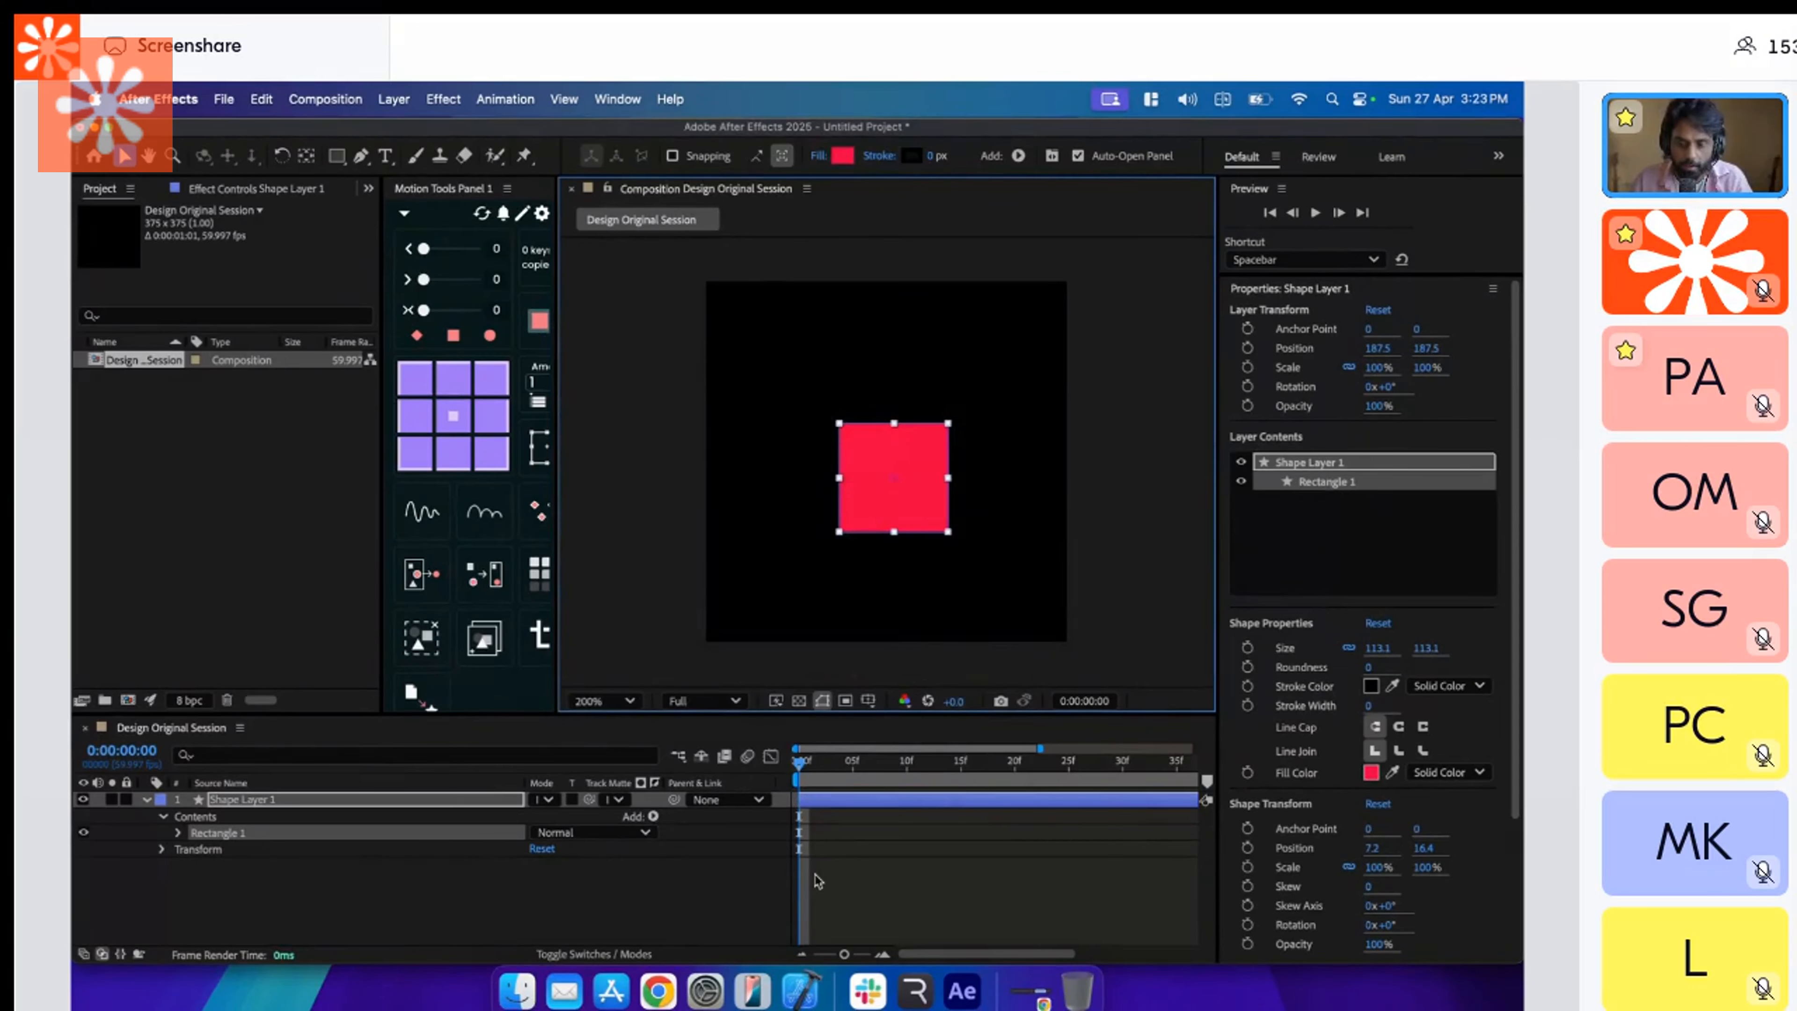
Animate the square's layer Position from a keyframe at frame 0 to X 78.5 at frame 10.
click(795, 771)
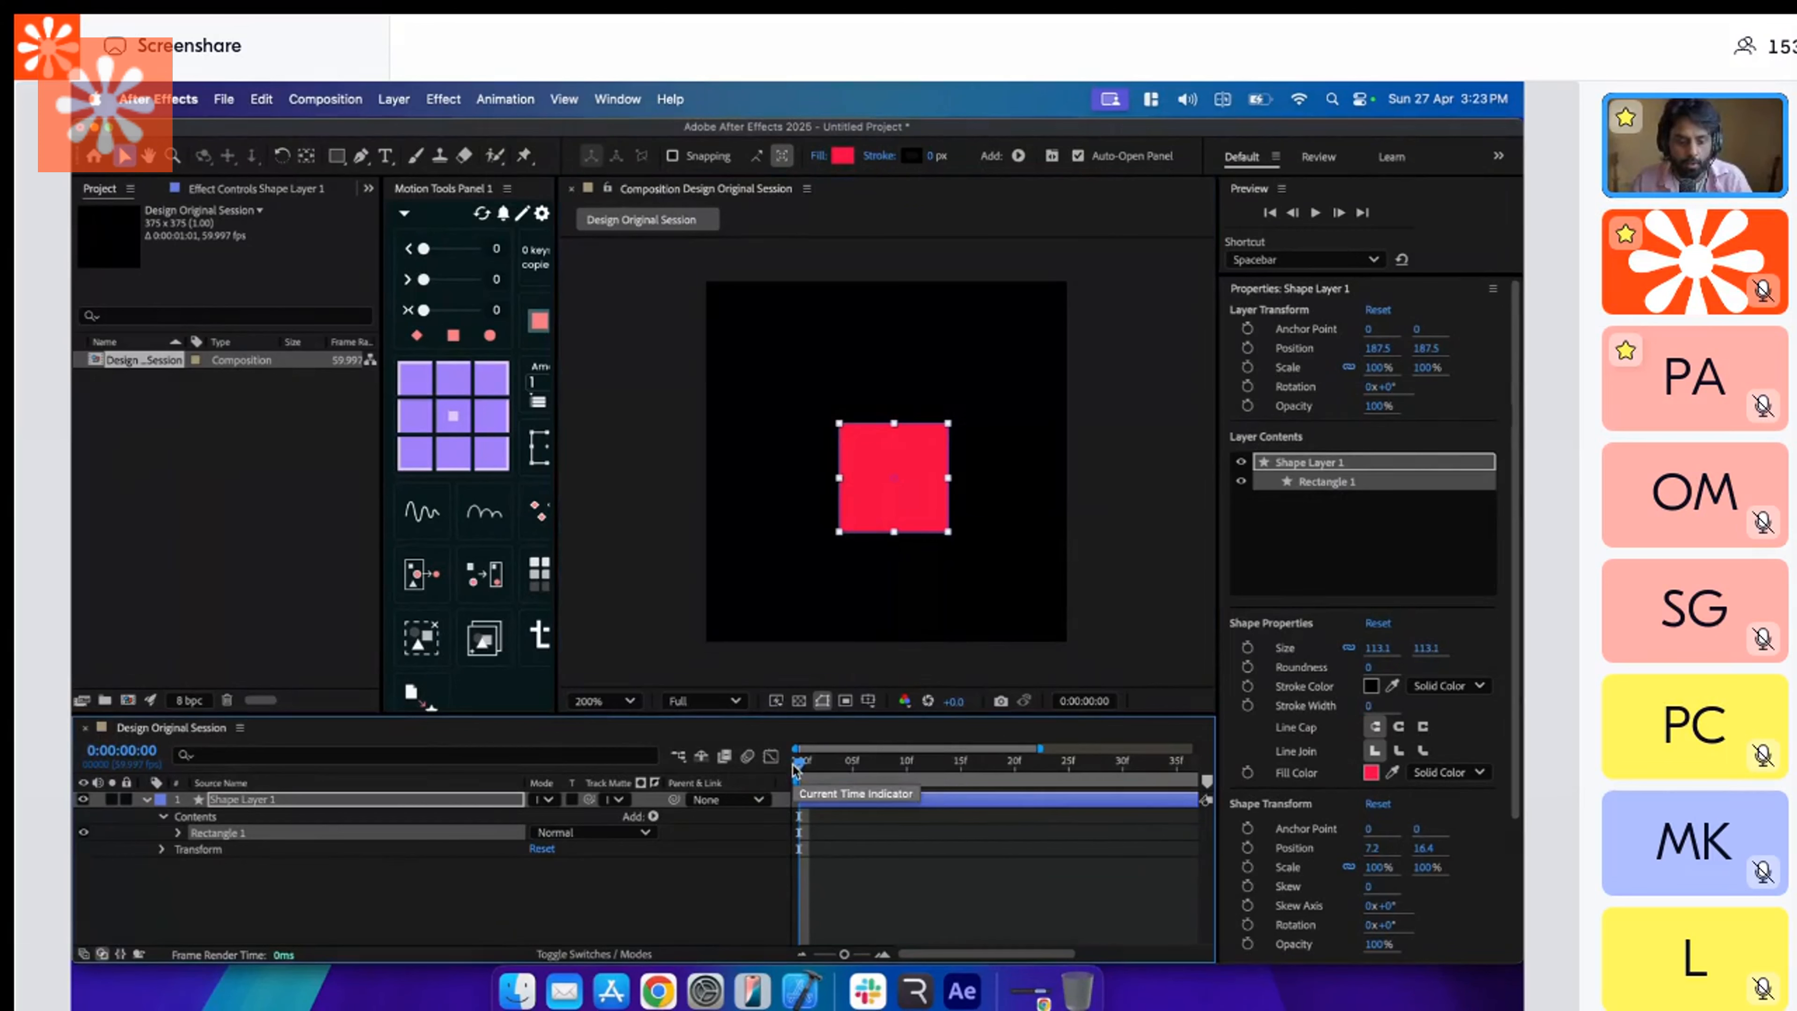
click(163, 816)
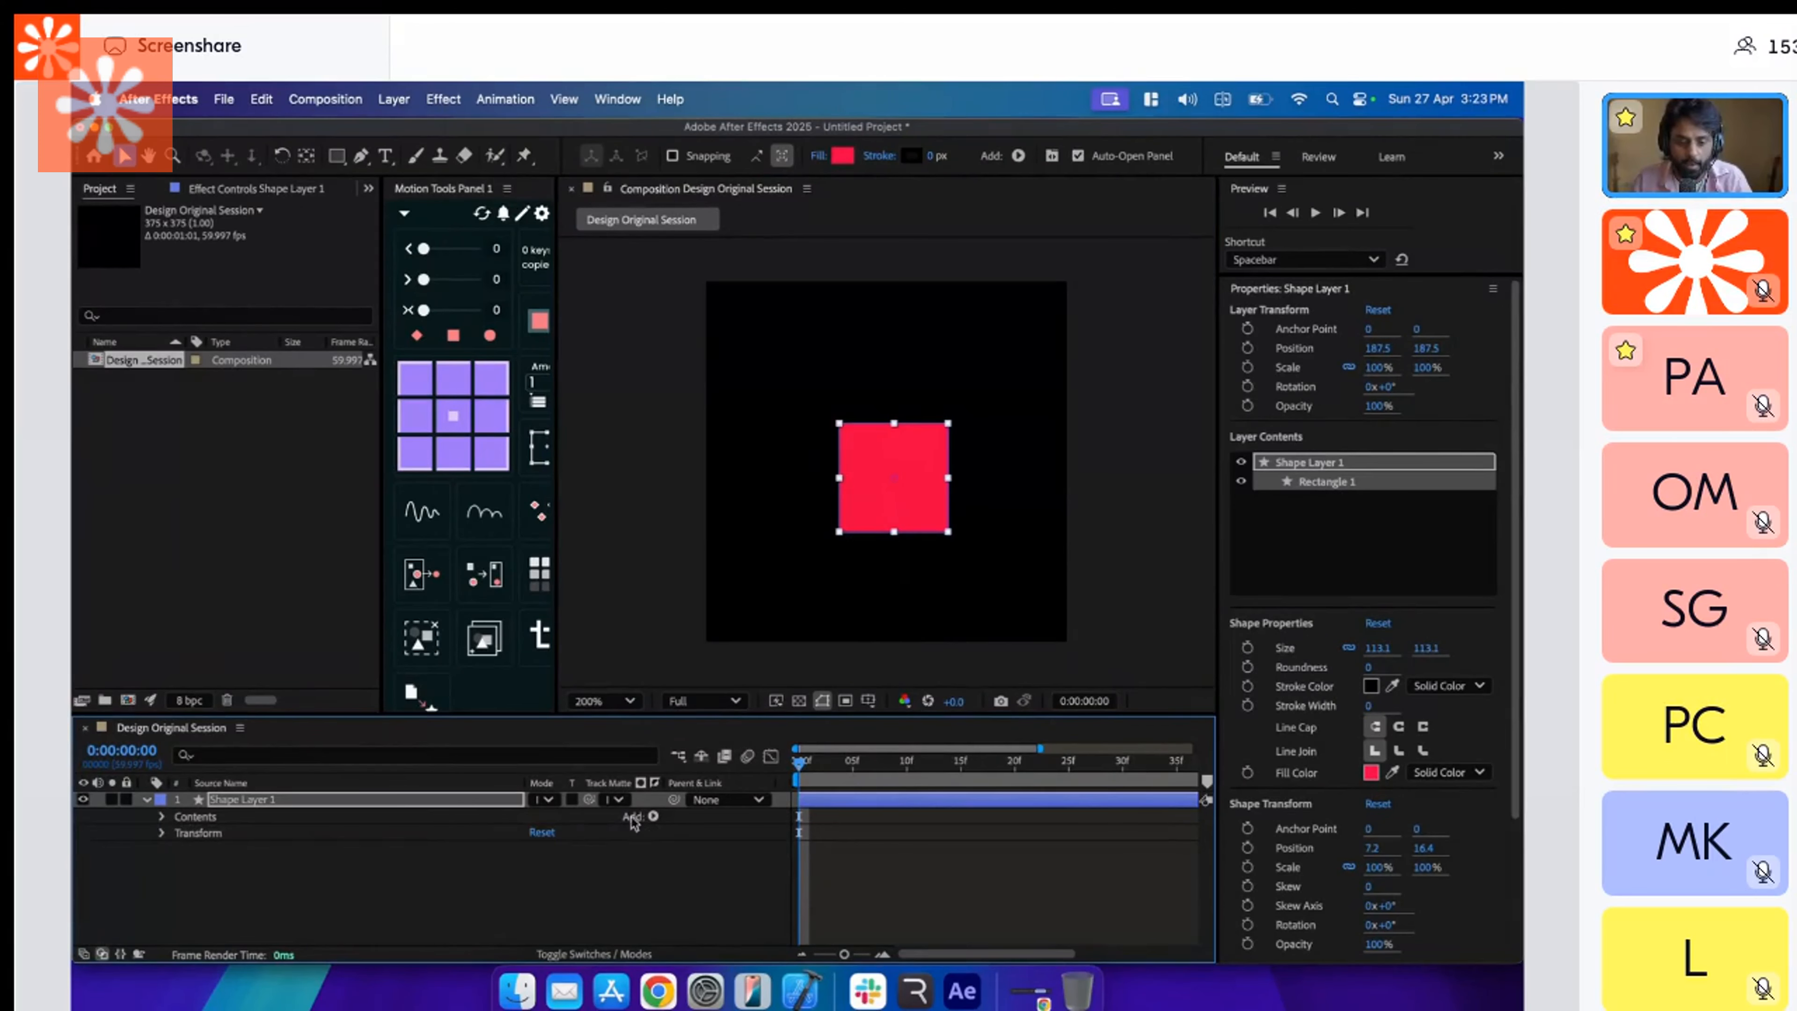
click(1248, 348)
drag(799, 763, 906, 765)
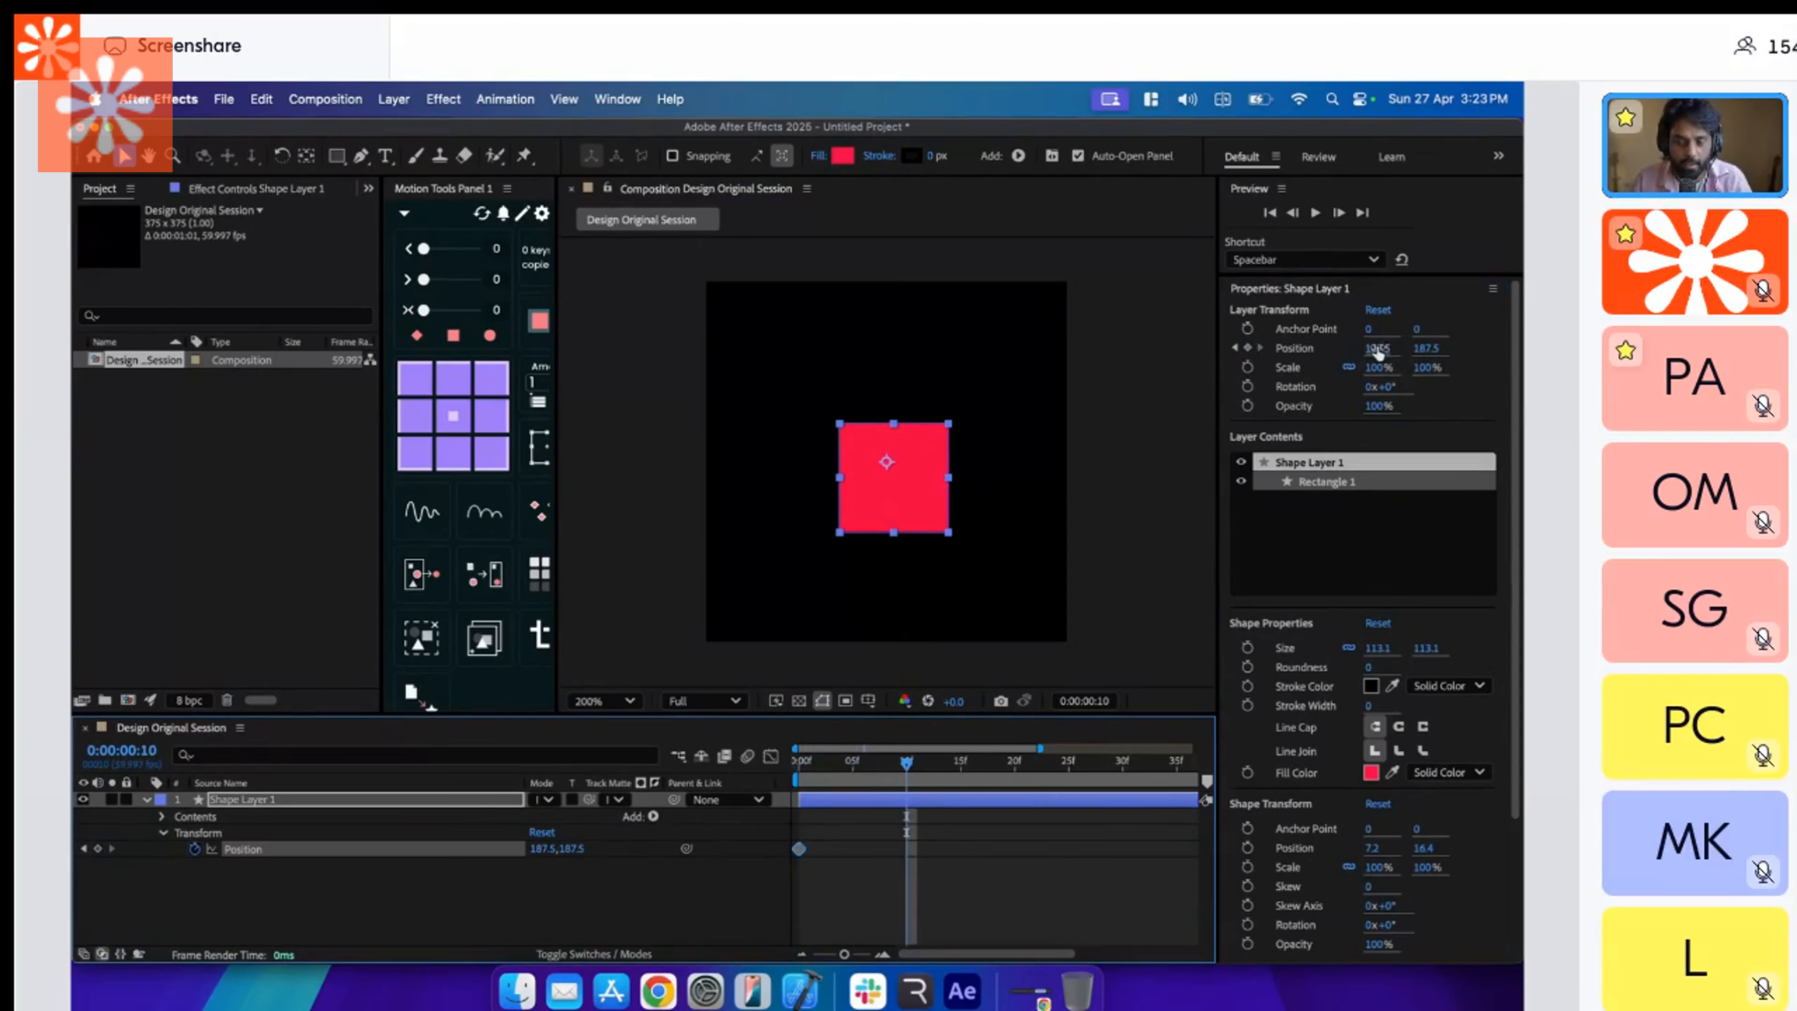
drag(1377, 352, 1301, 352)
Play back the square's position animation from the start of the composition.
click(824, 765)
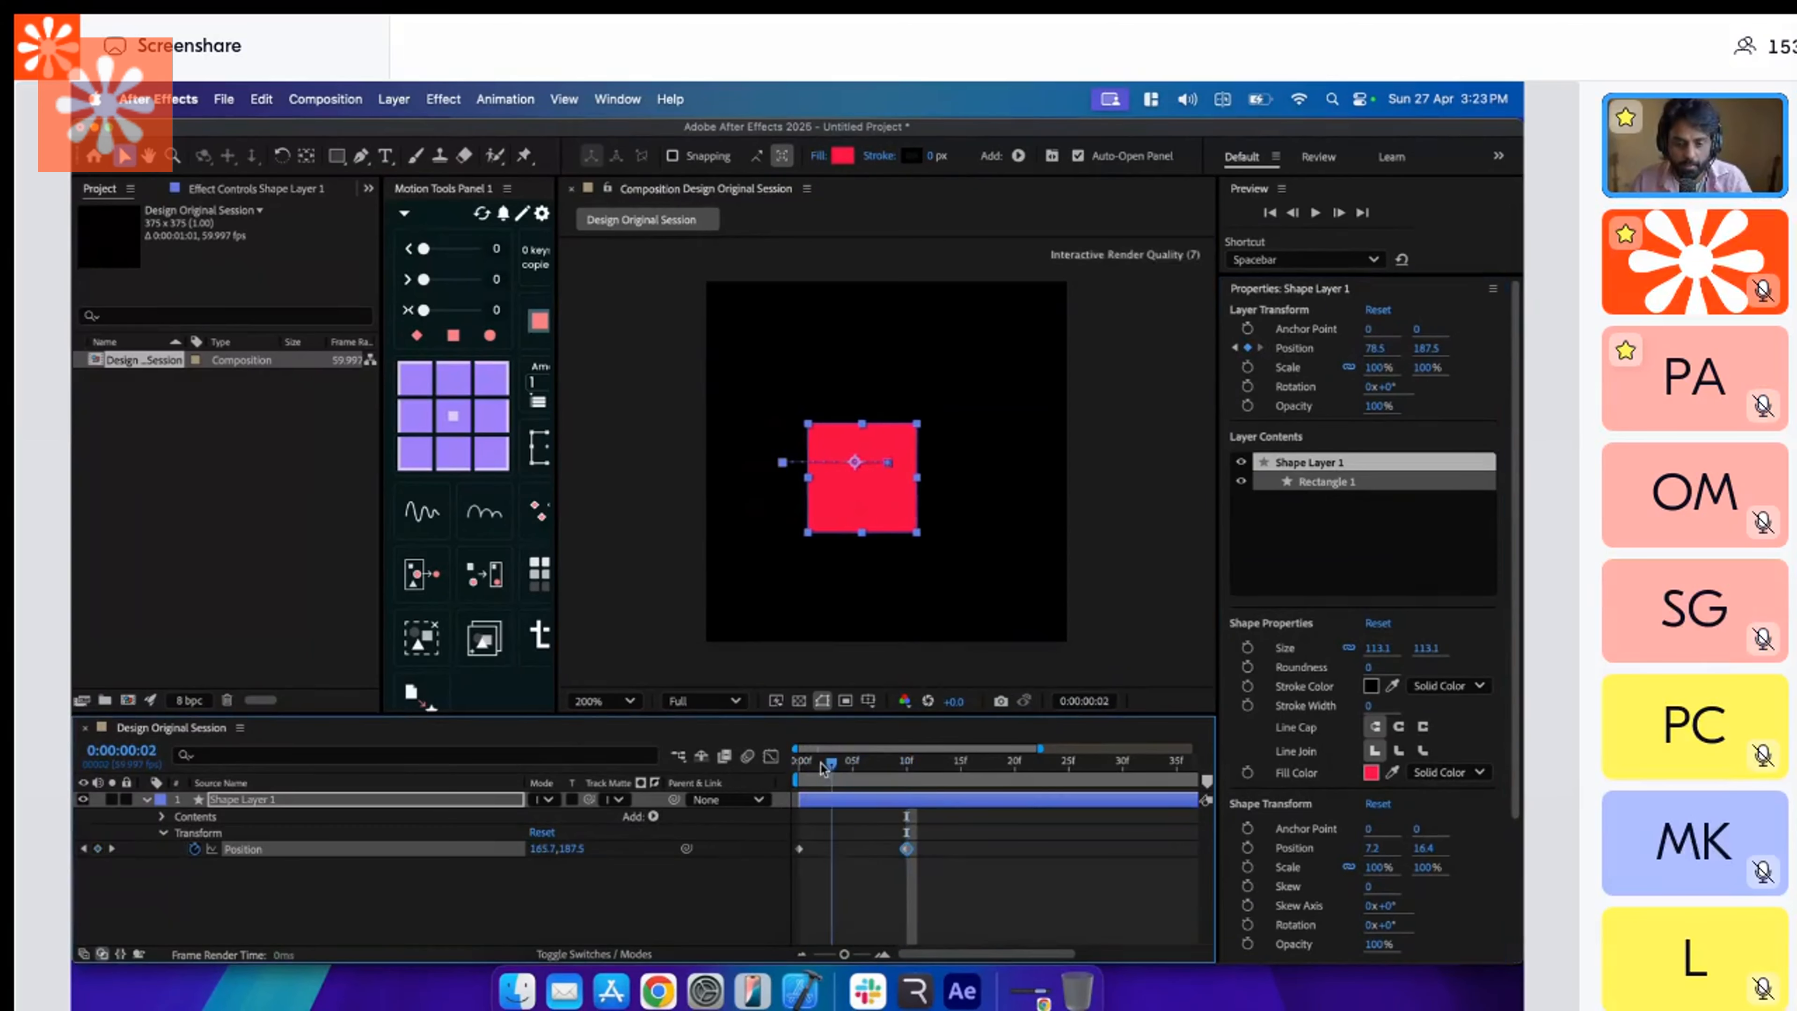
key(space)
drag(821, 769, 716, 780)
key(space)
key(space)
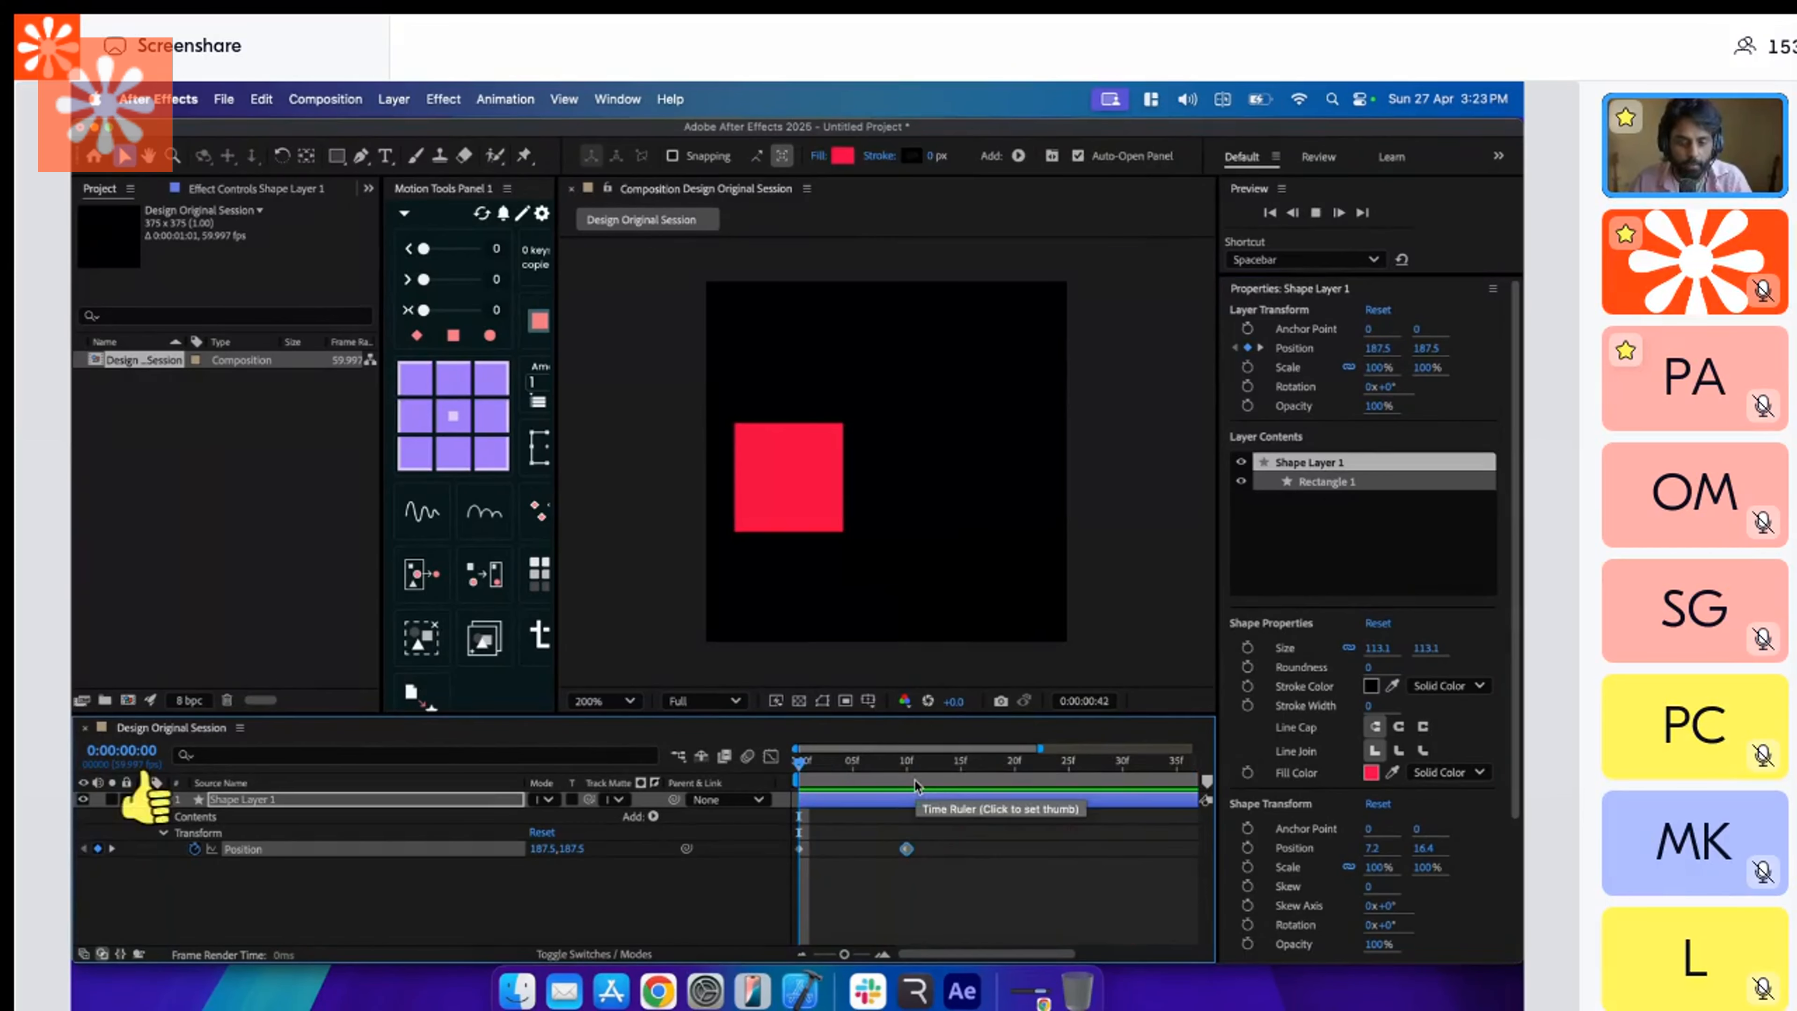
Switch to Rive and examine the red rectangle's properties in Design mode.
click(915, 990)
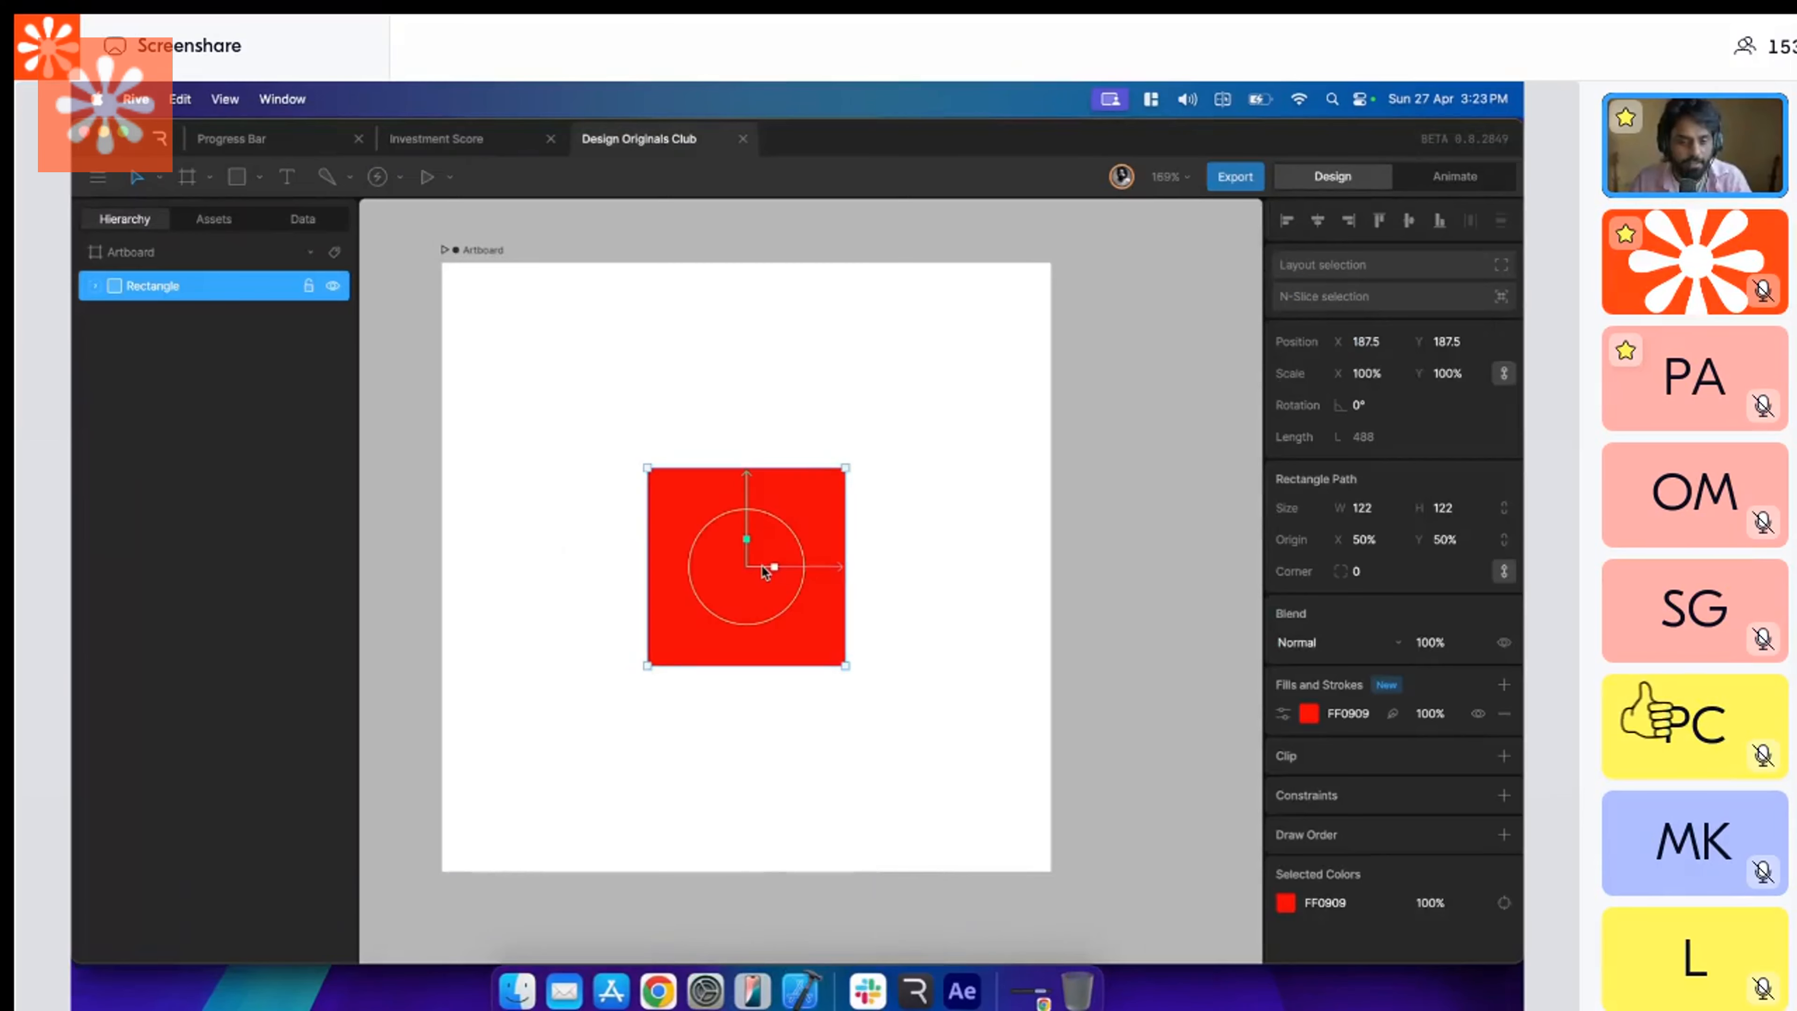
click(1125, 457)
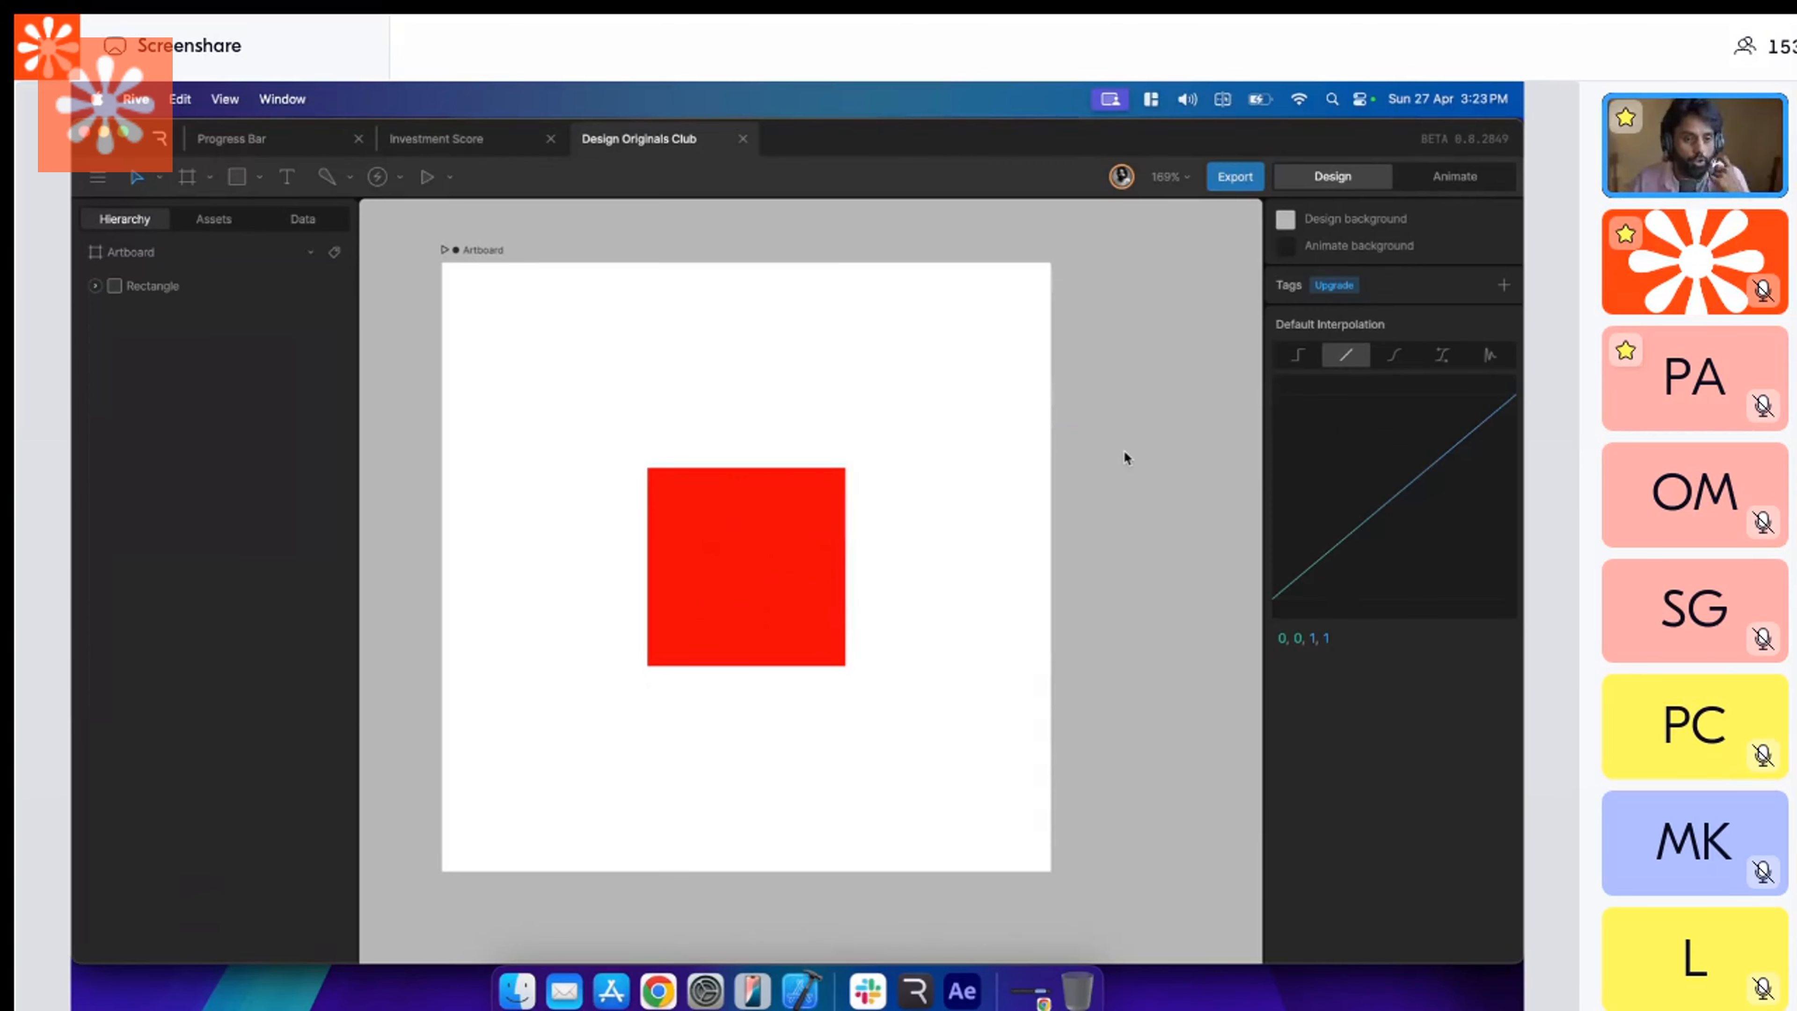
click(806, 559)
click(880, 545)
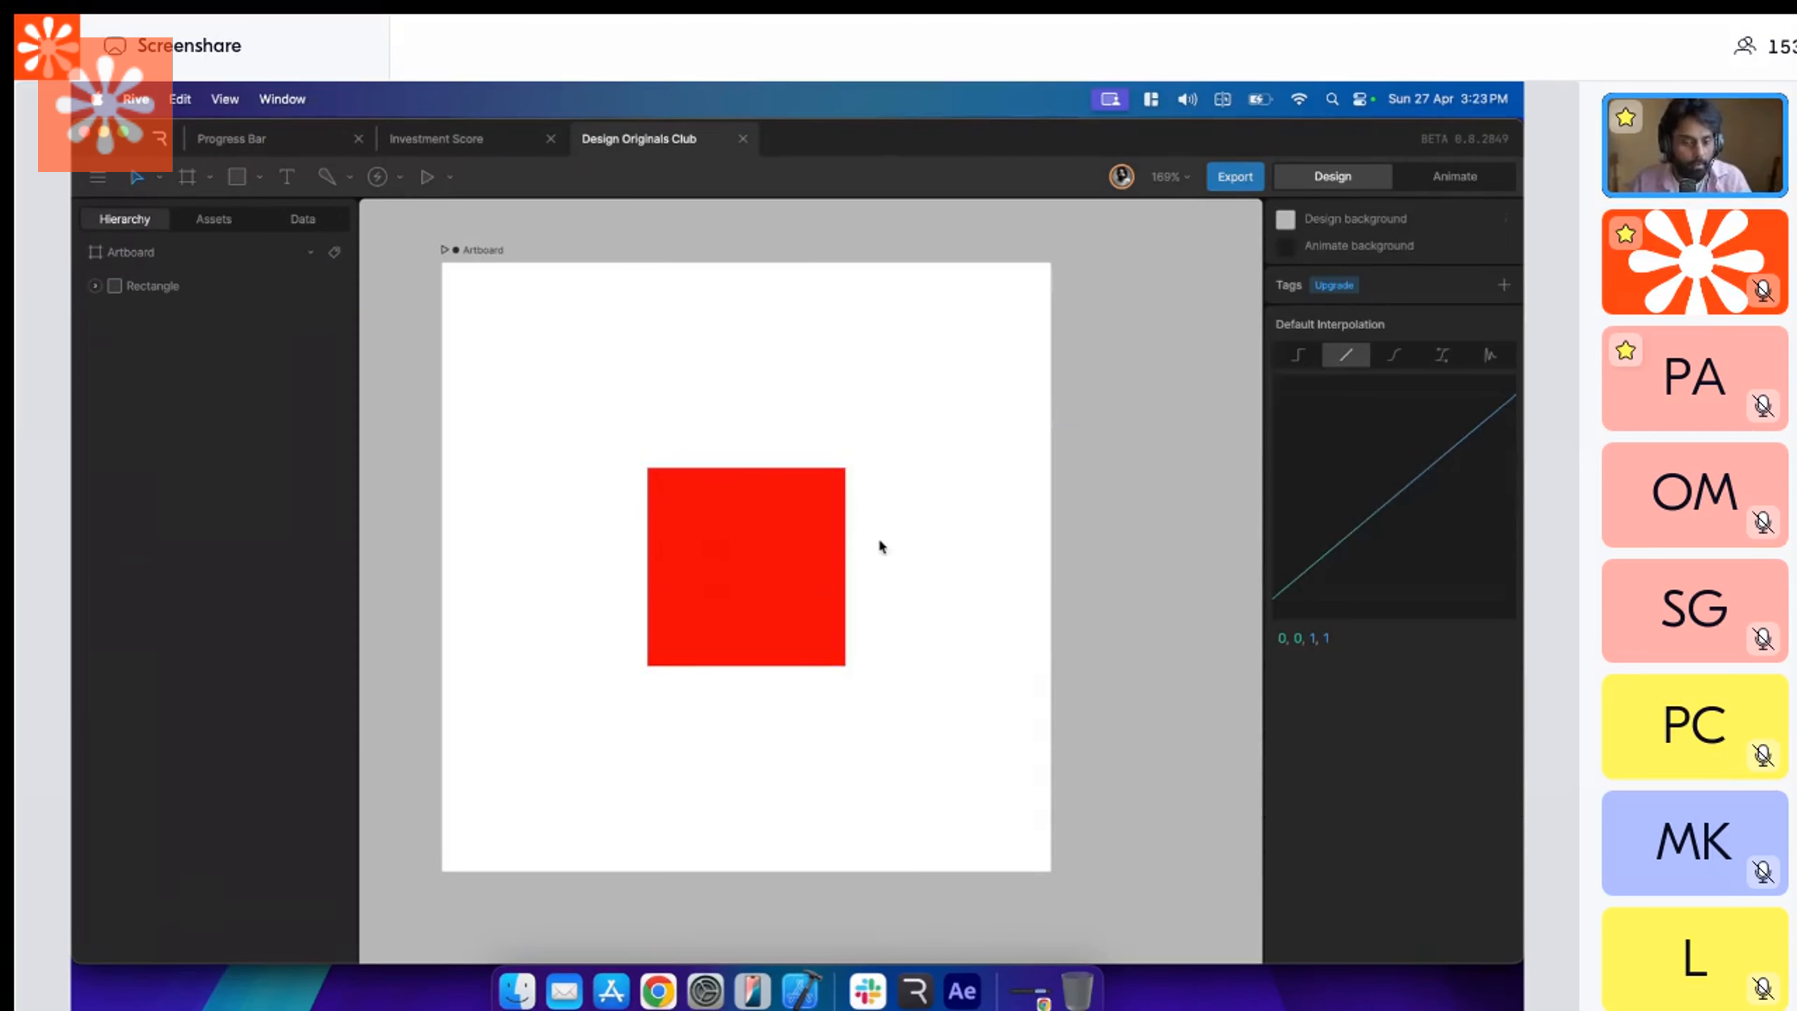
scroll(879, 545, left, 2)
click(778, 549)
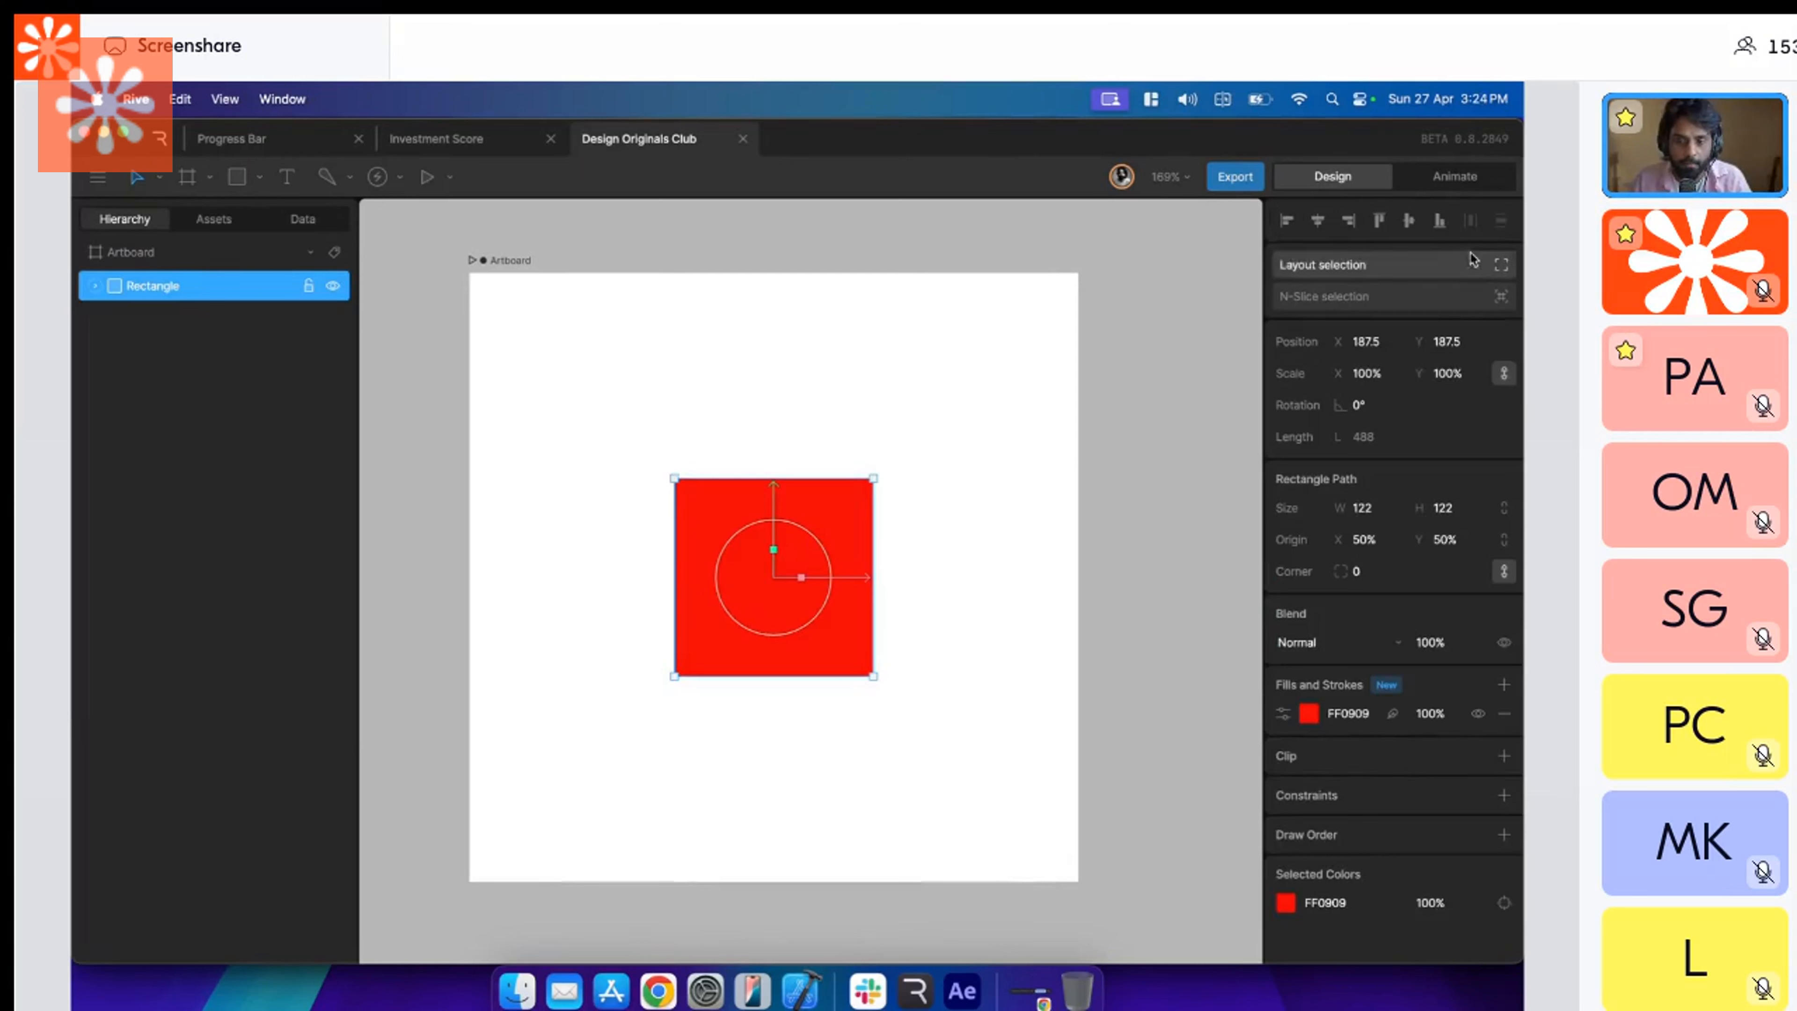
click(914, 499)
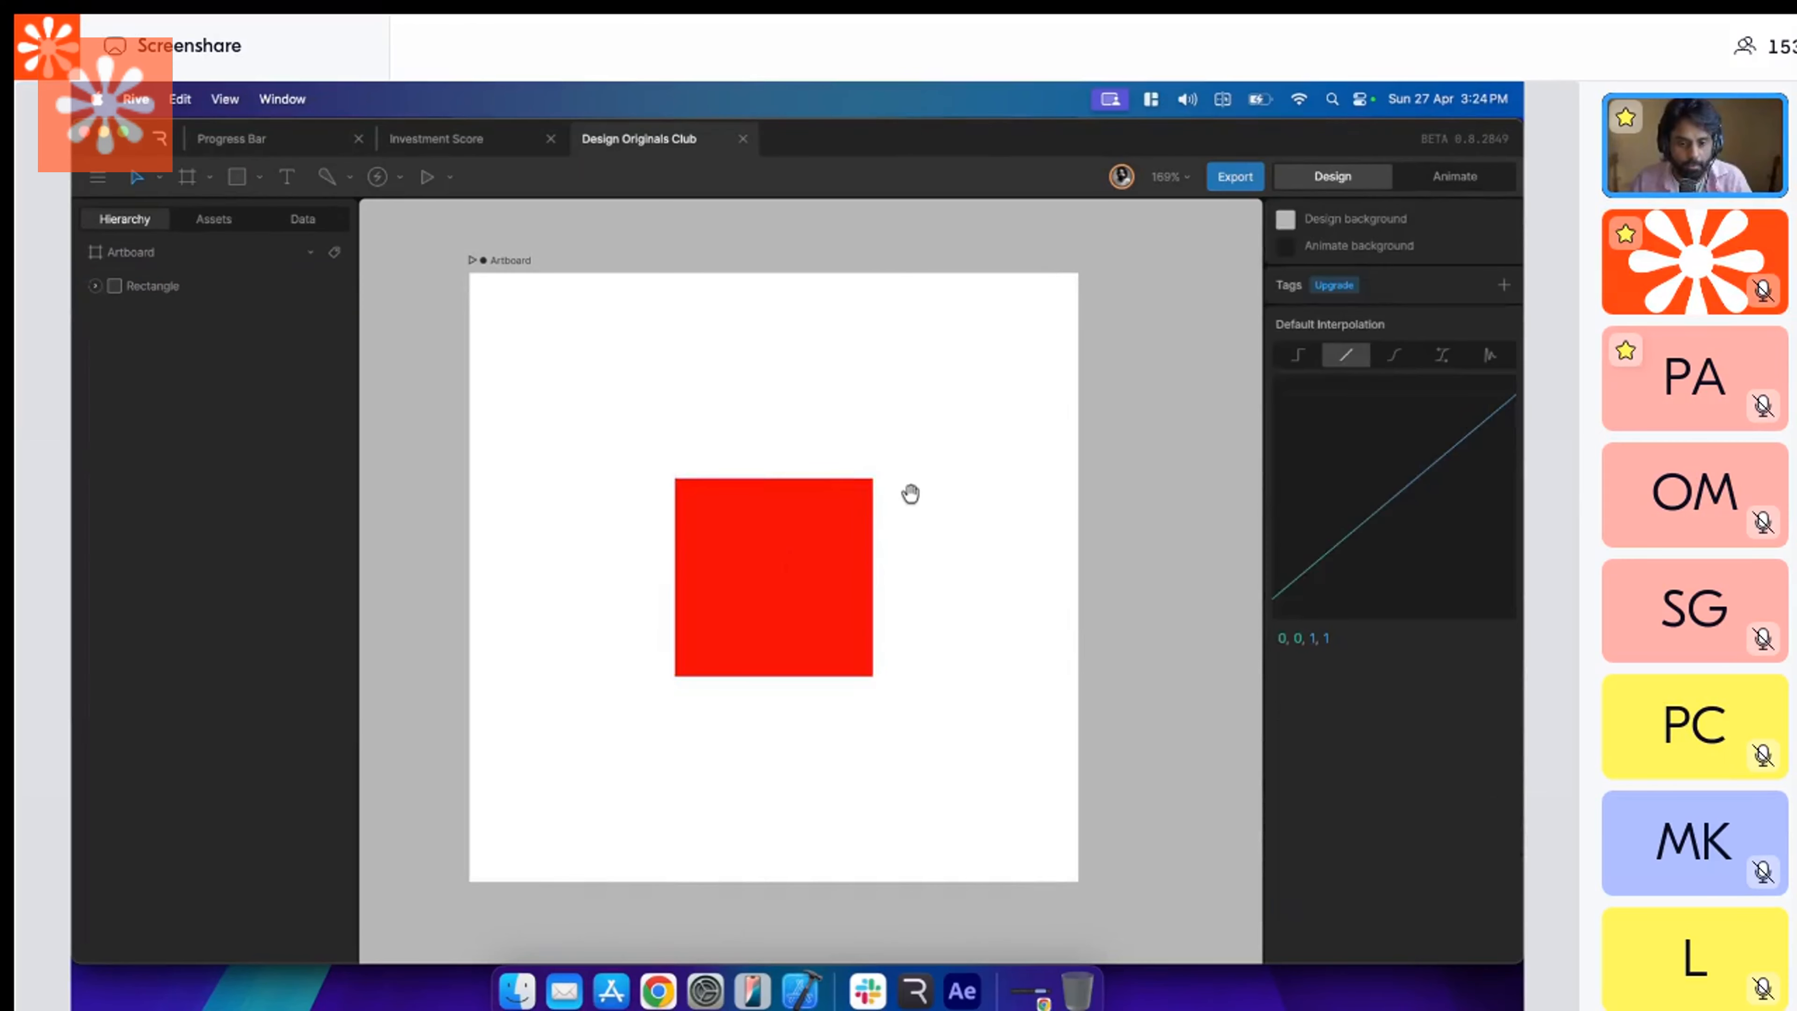
Examine the artboard's design properties and the file's assets, ending back in the layer hierarchy.
click(503, 260)
click(252, 216)
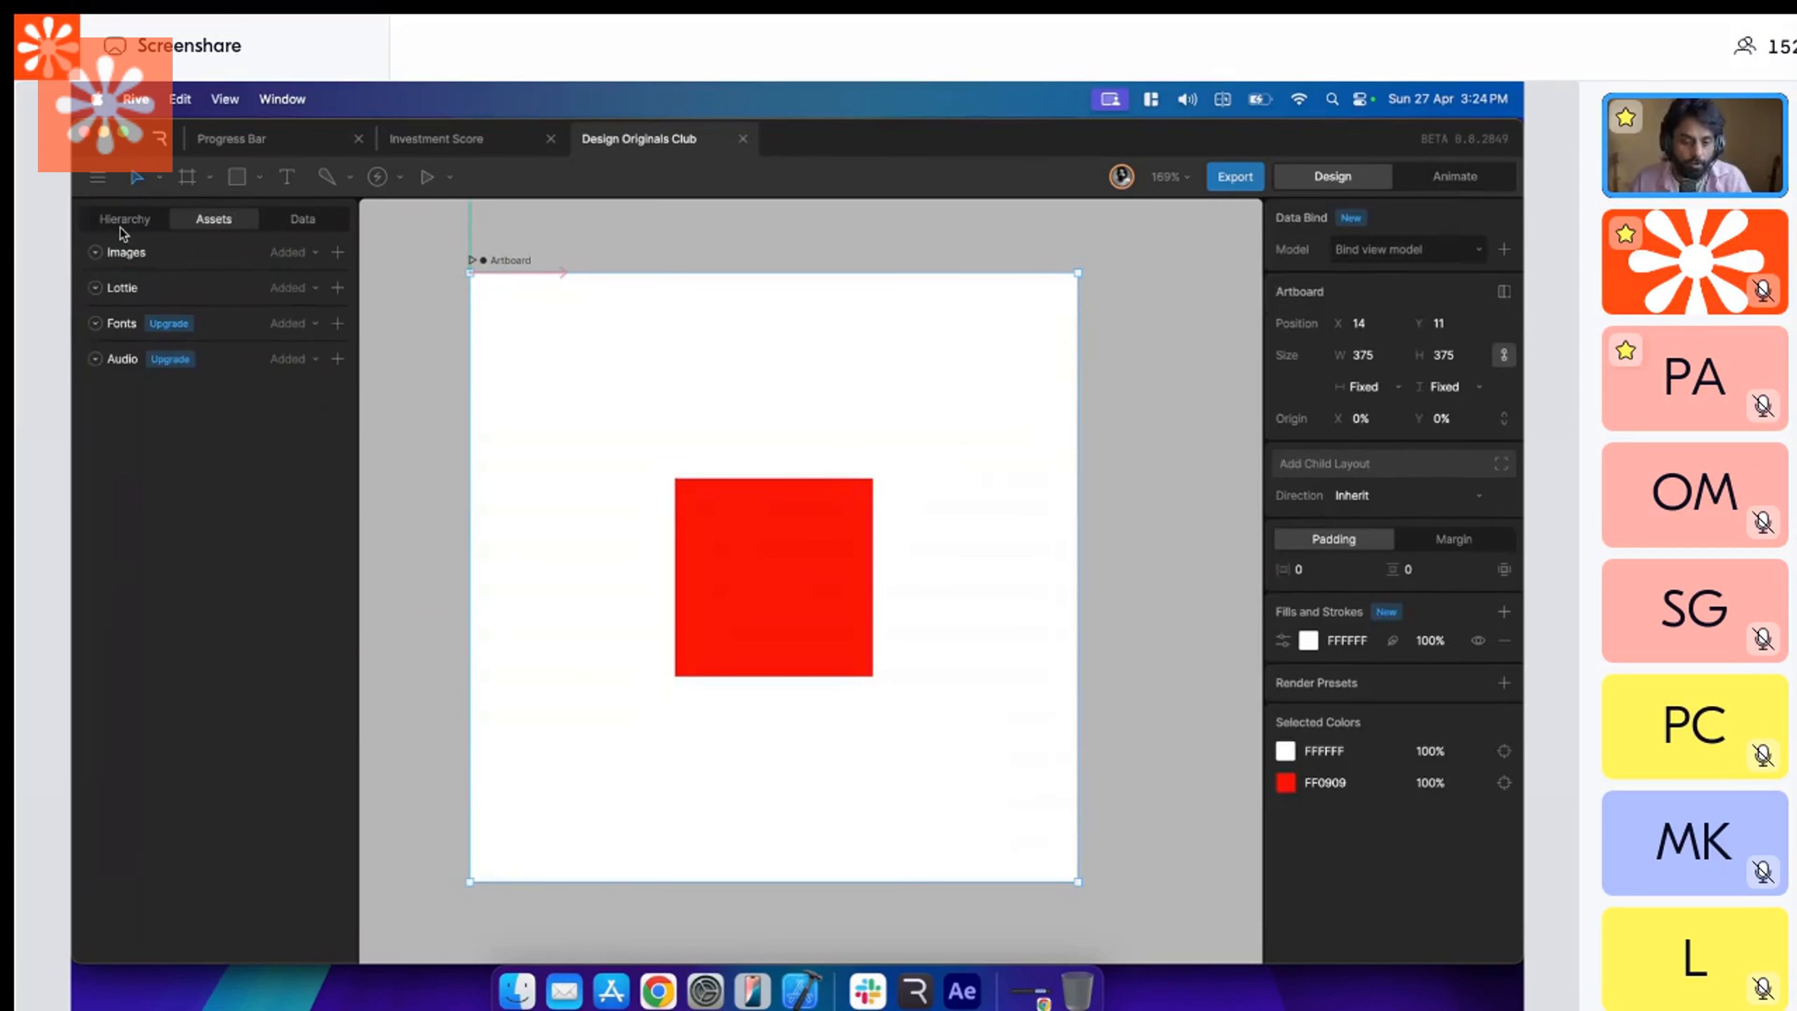
click(121, 226)
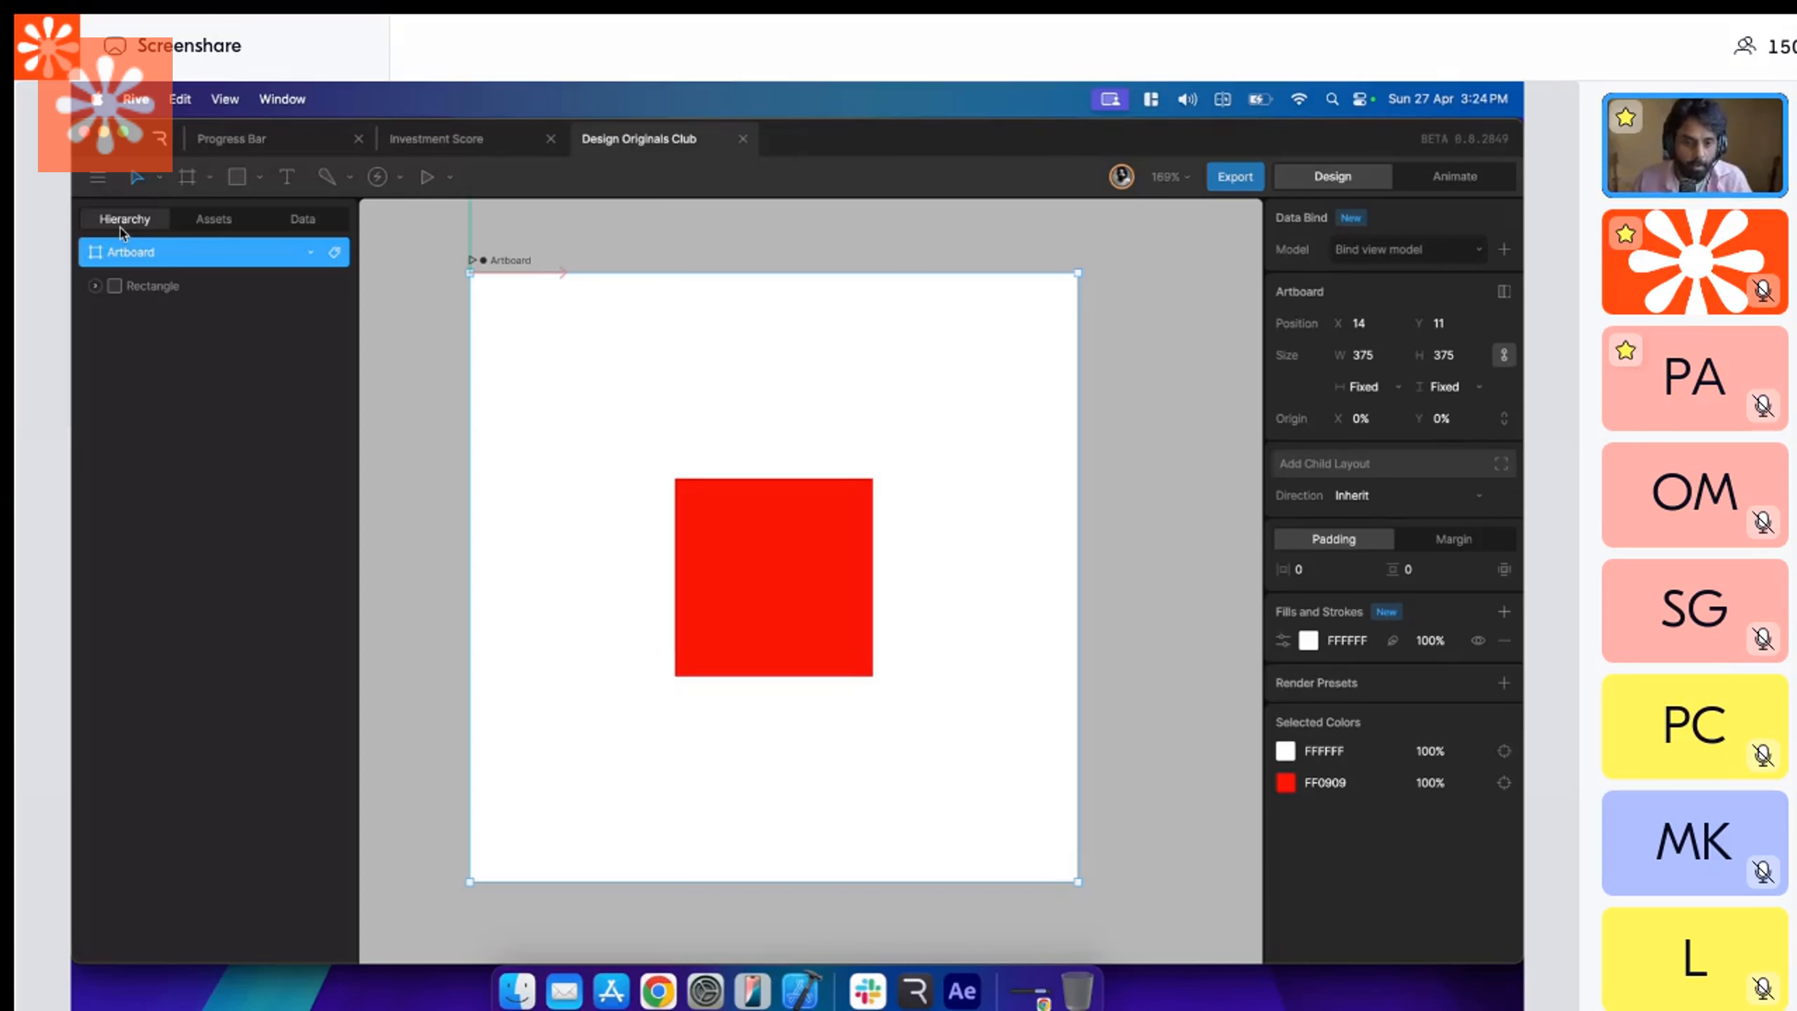
click(446, 363)
drag(448, 364, 479, 357)
click(590, 405)
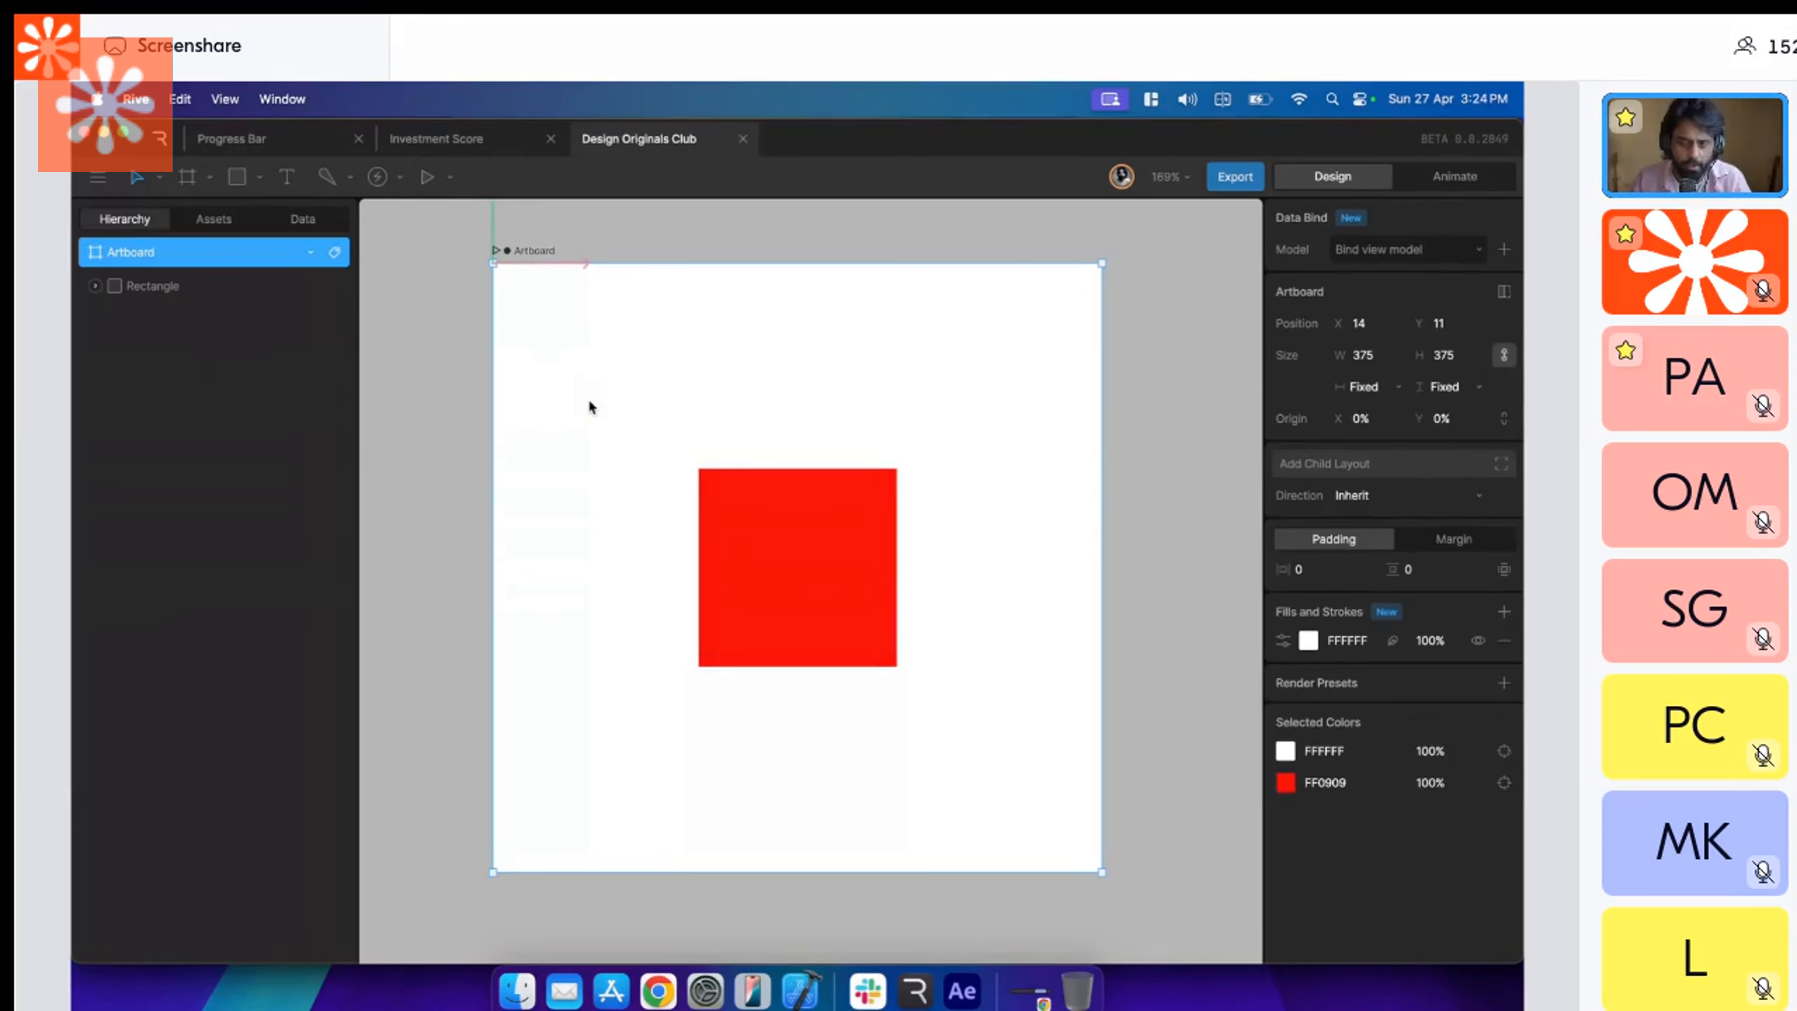
Enter Animate mode and shorten the animation area so the whole artboard fits above it, with nothing selected.
click(1443, 186)
drag(657, 774, 652, 527)
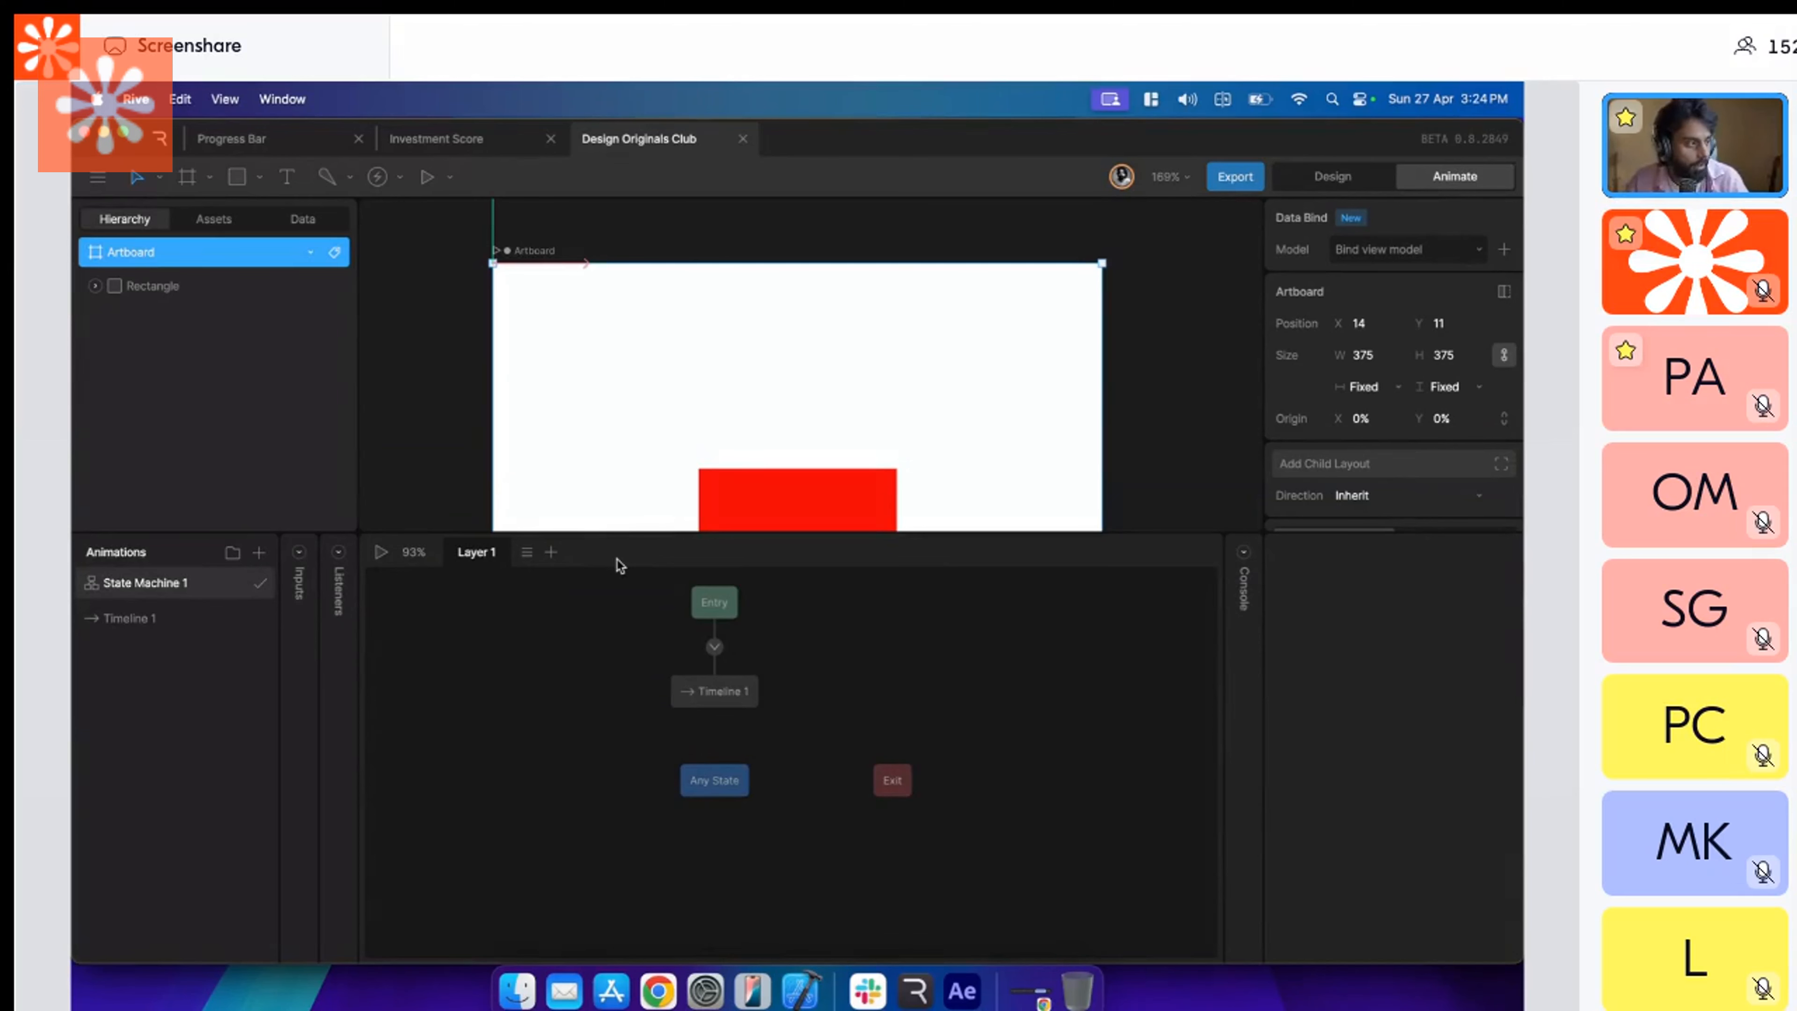
drag(638, 531, 630, 610)
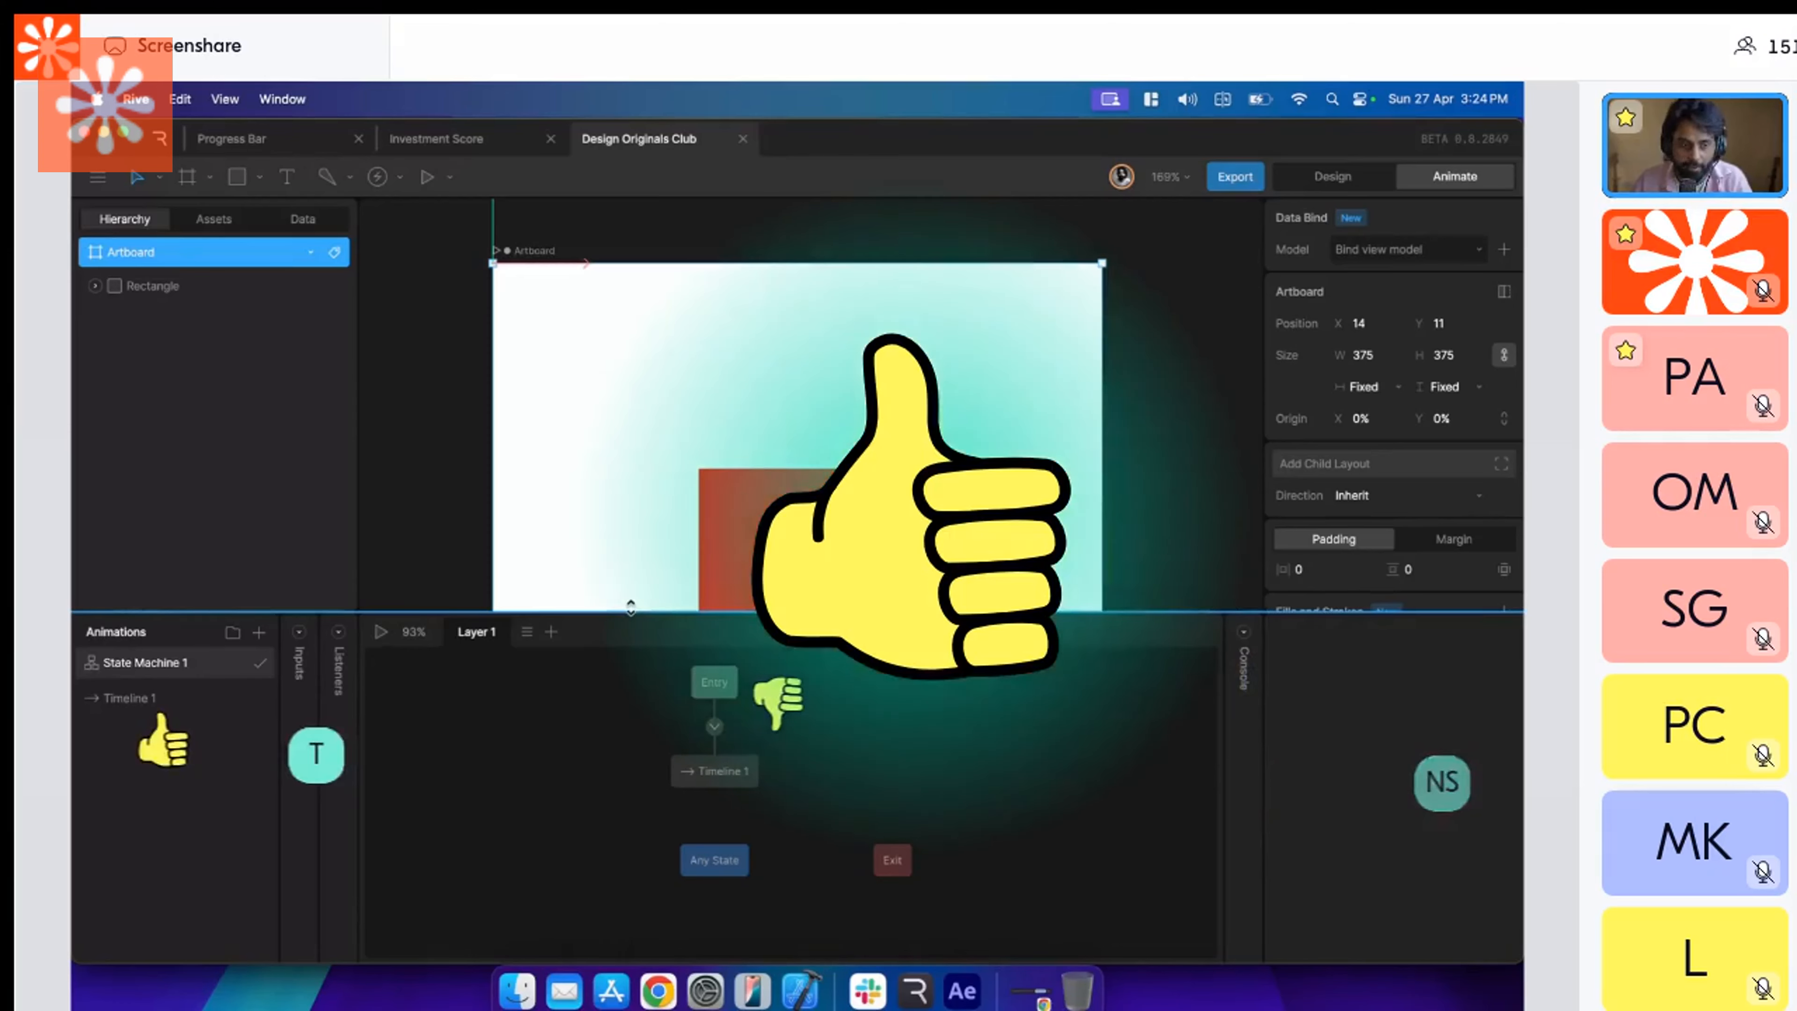
drag(630, 609, 632, 738)
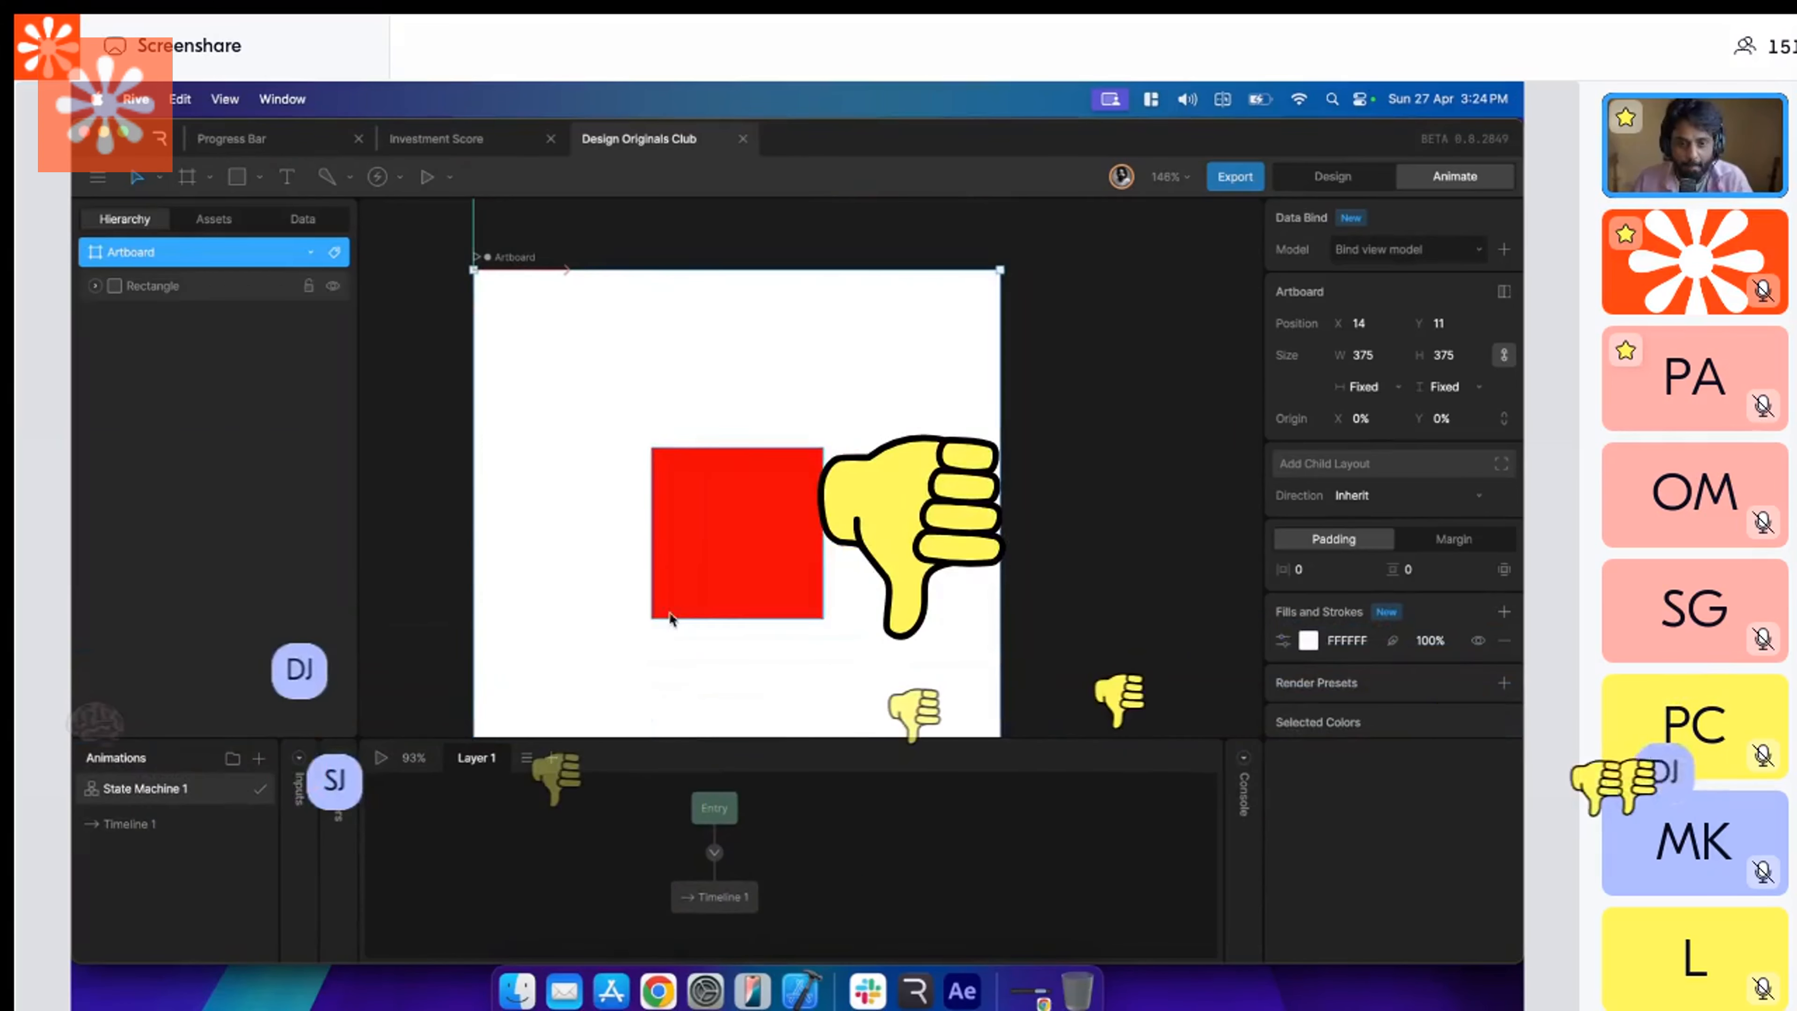
scroll(670, 618, down, 2)
scroll(670, 618, down, 1)
scroll(670, 618, down, 1)
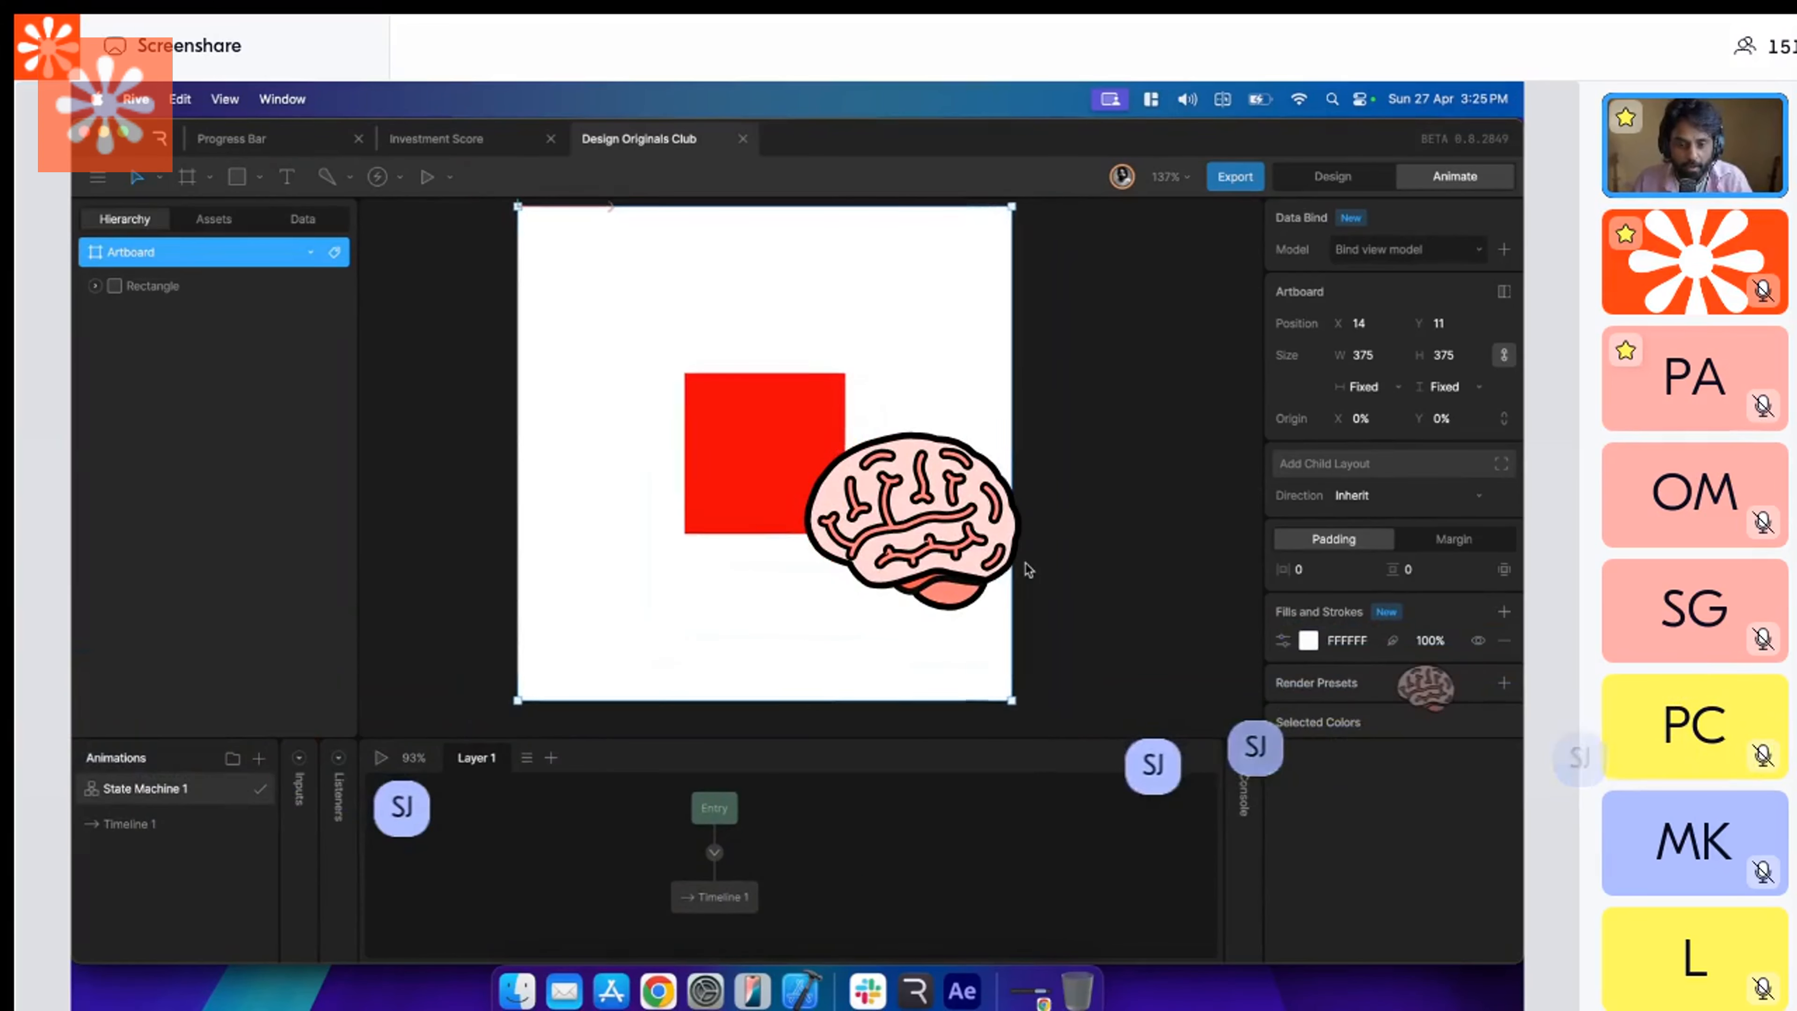
scroll(1028, 568, up, 1)
scroll(1028, 568, left, 1)
click(1088, 552)
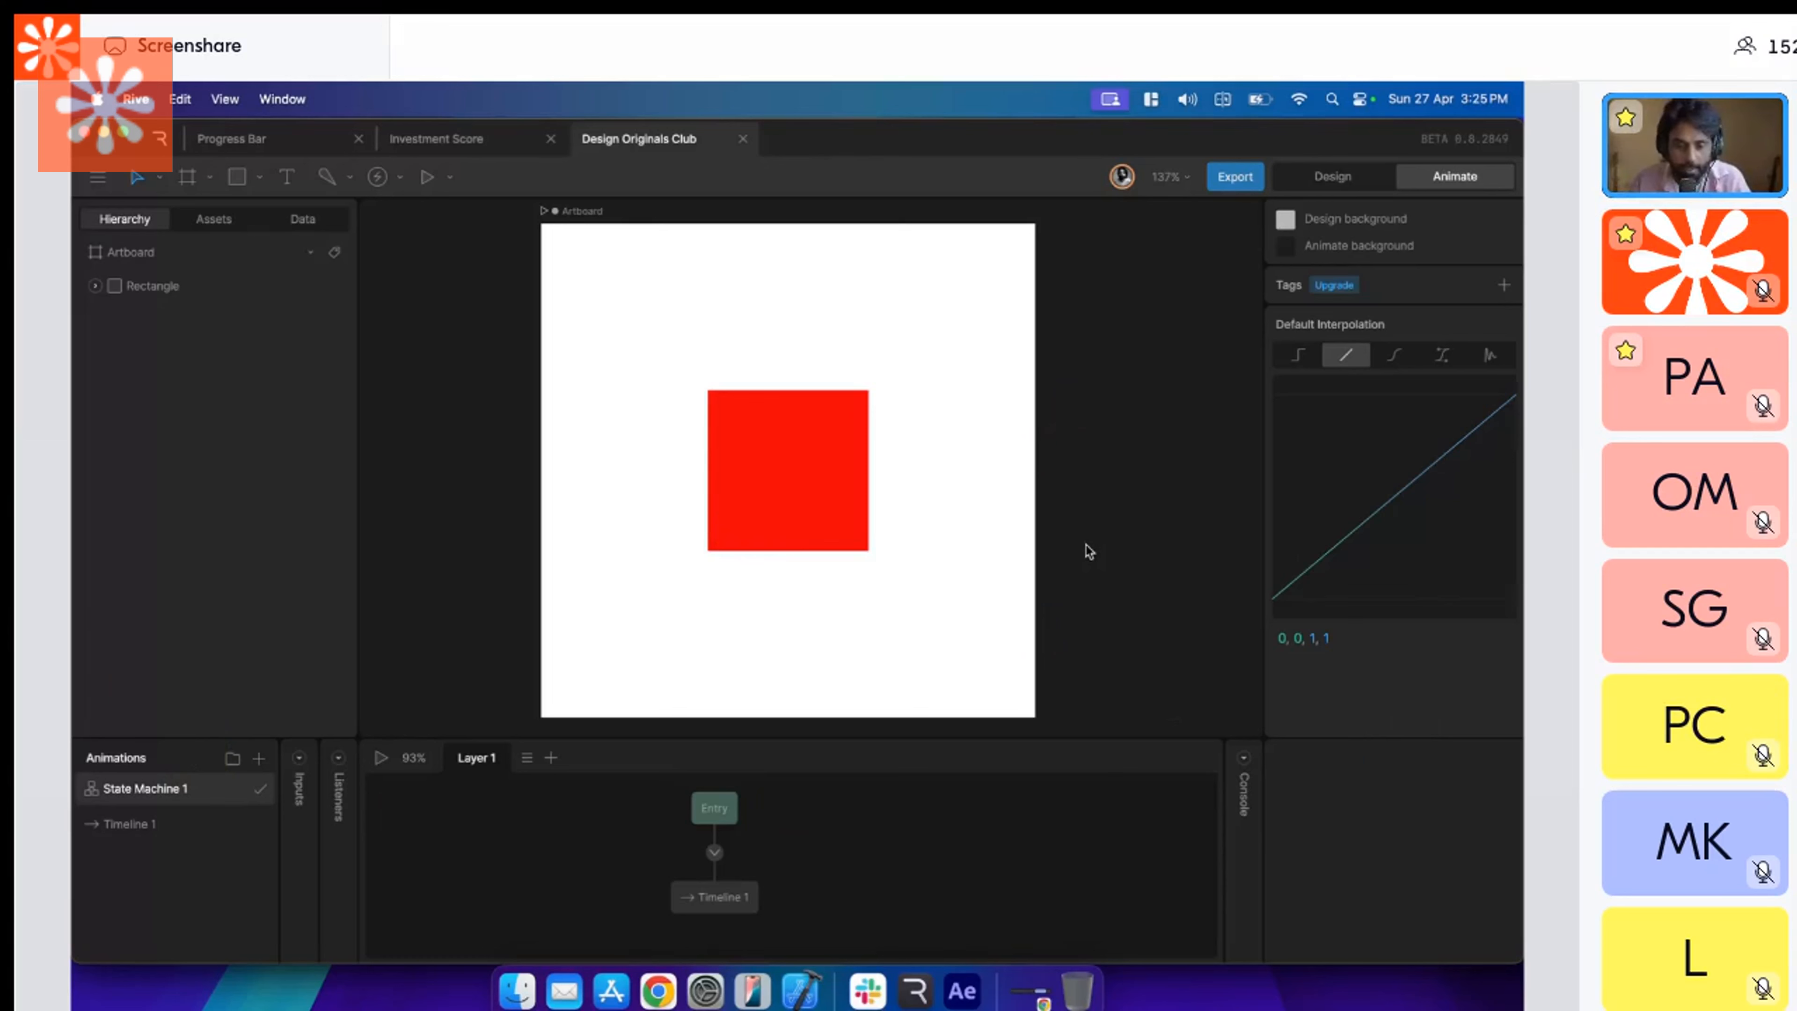
Examine the state machine's transition from Entry to Timeline 1 and open Timeline 1.
scroll(1088, 551, right, 2)
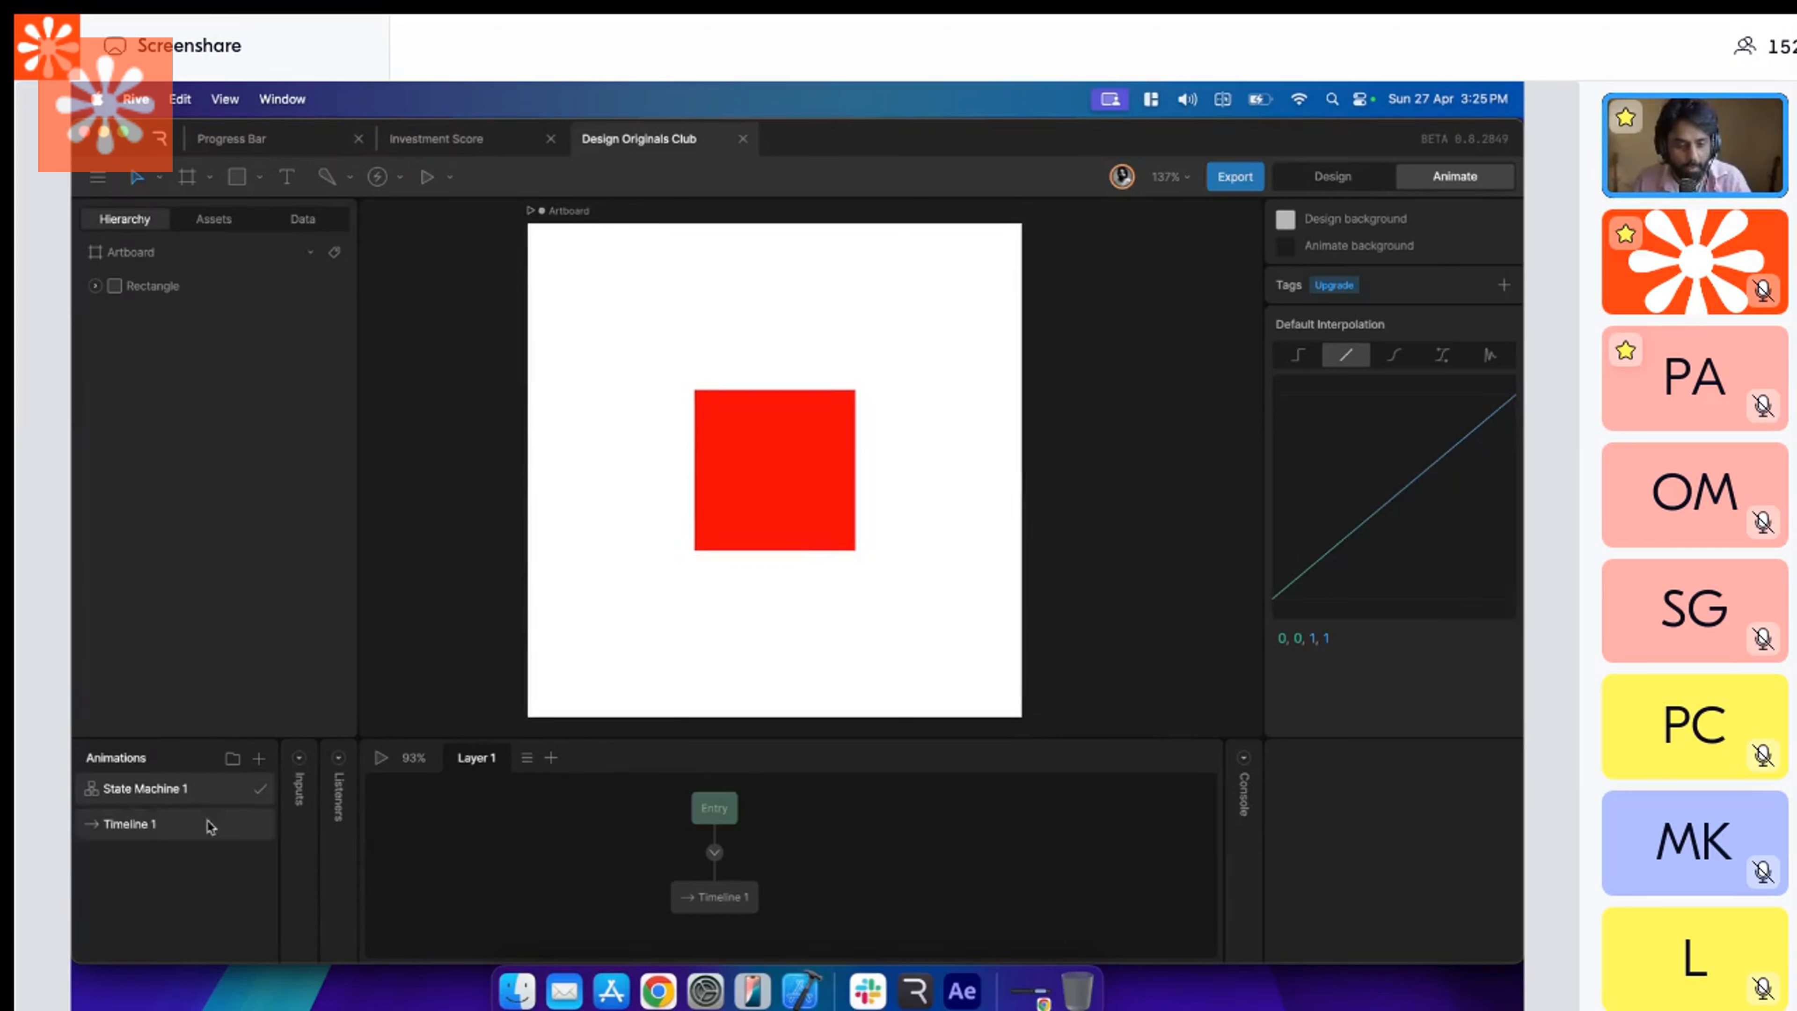
click(715, 853)
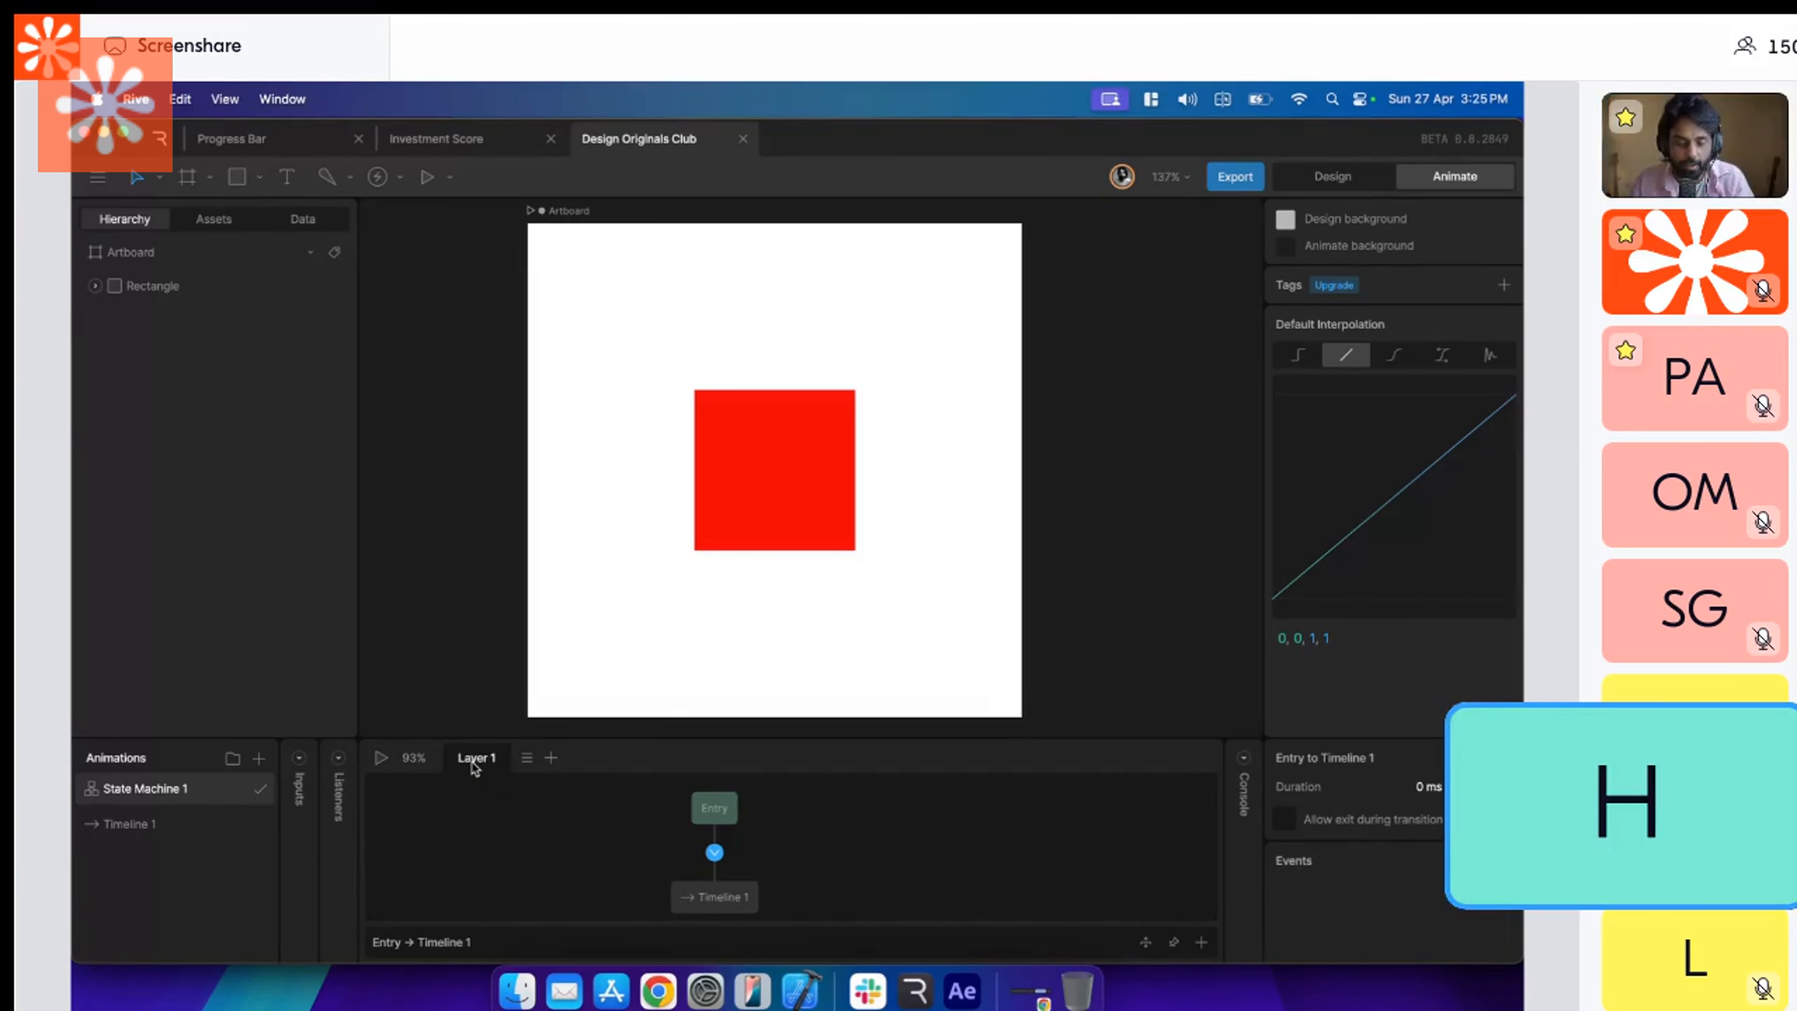
click(235, 825)
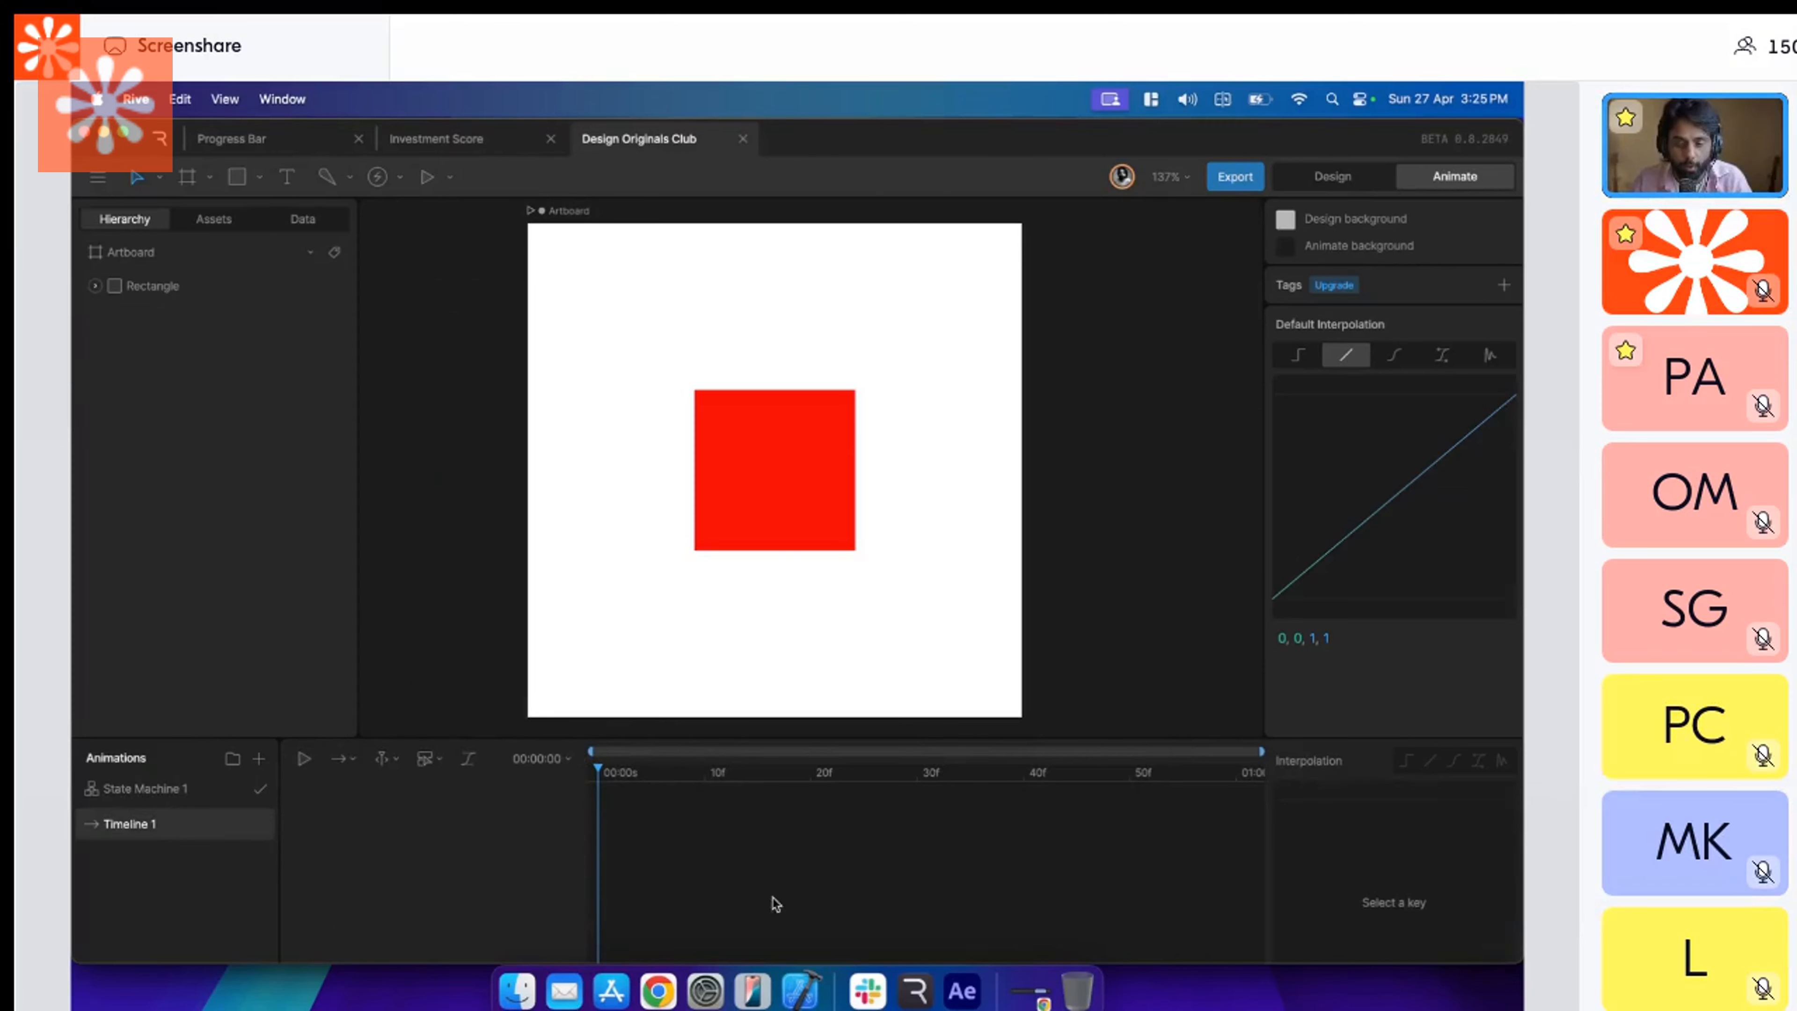
Switch to After Effects, delete the square's Position keyframes and move the current time to frame 5.
click(962, 990)
mouse_move(800, 760)
mouse_down()
mouse_move(971, 760)
mouse_move(783, 752)
mouse_up()
drag(944, 842, 771, 872)
key(Delete)
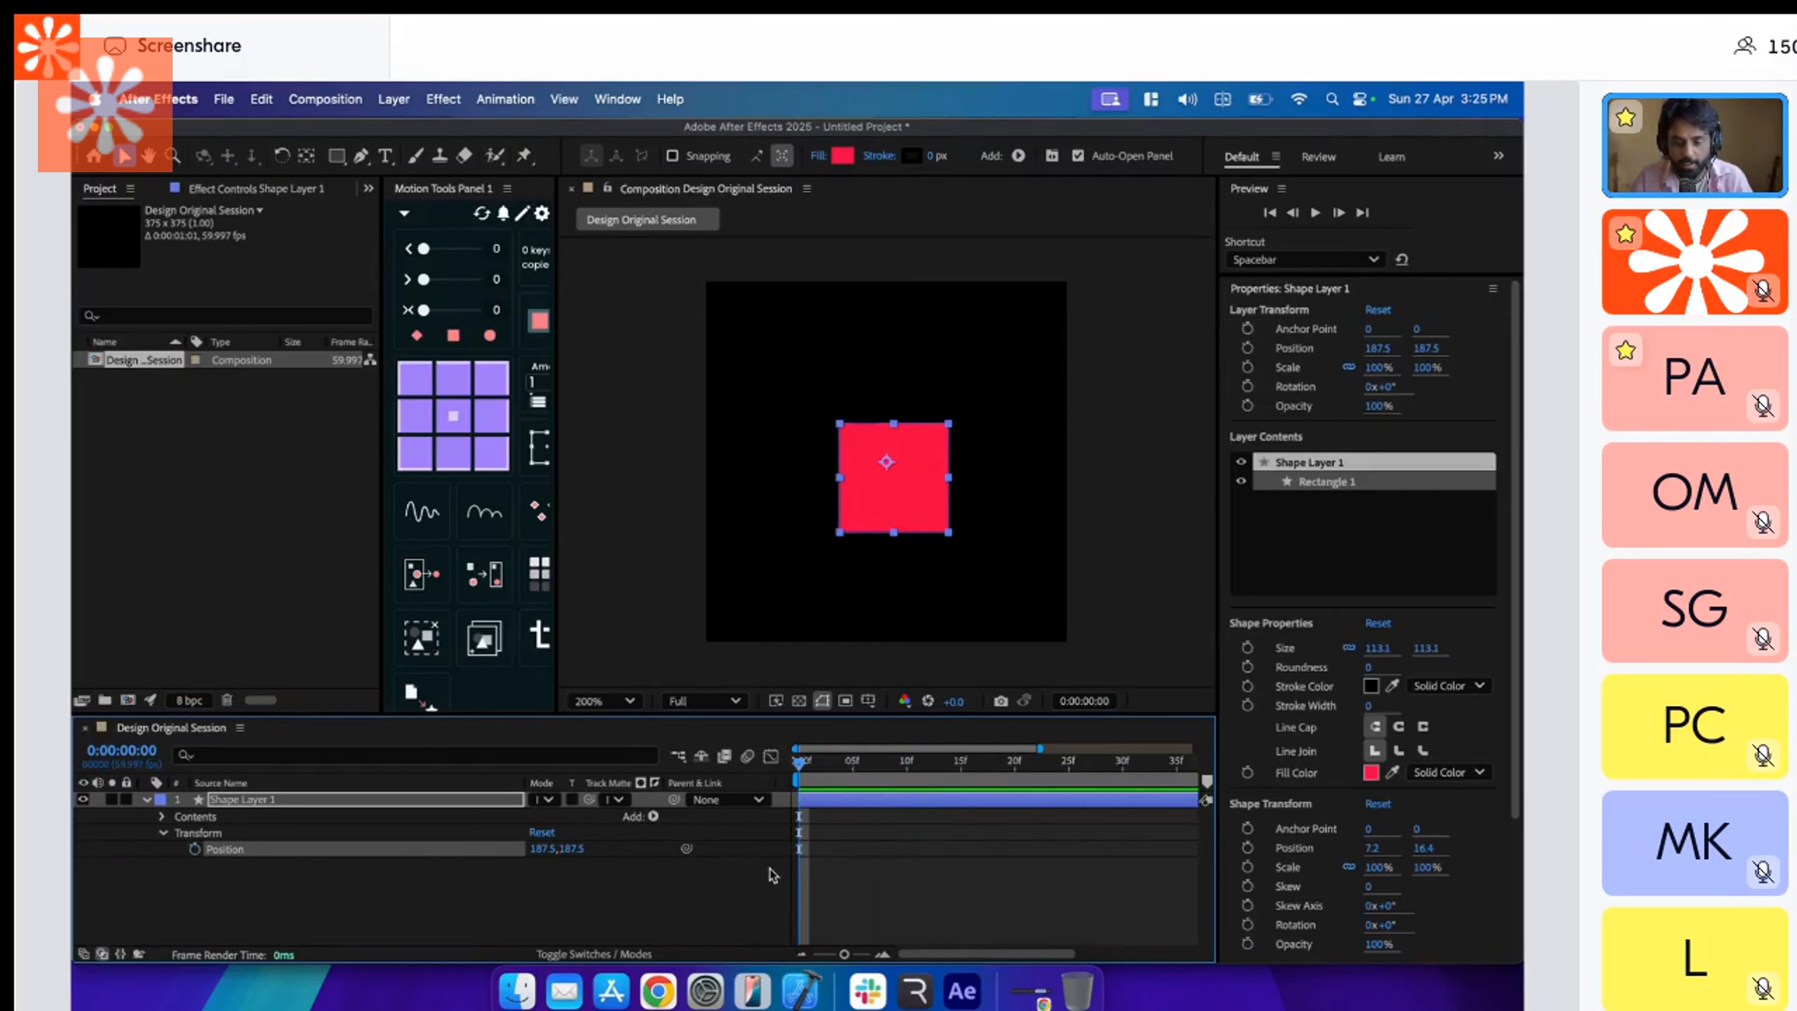
drag(800, 759, 854, 761)
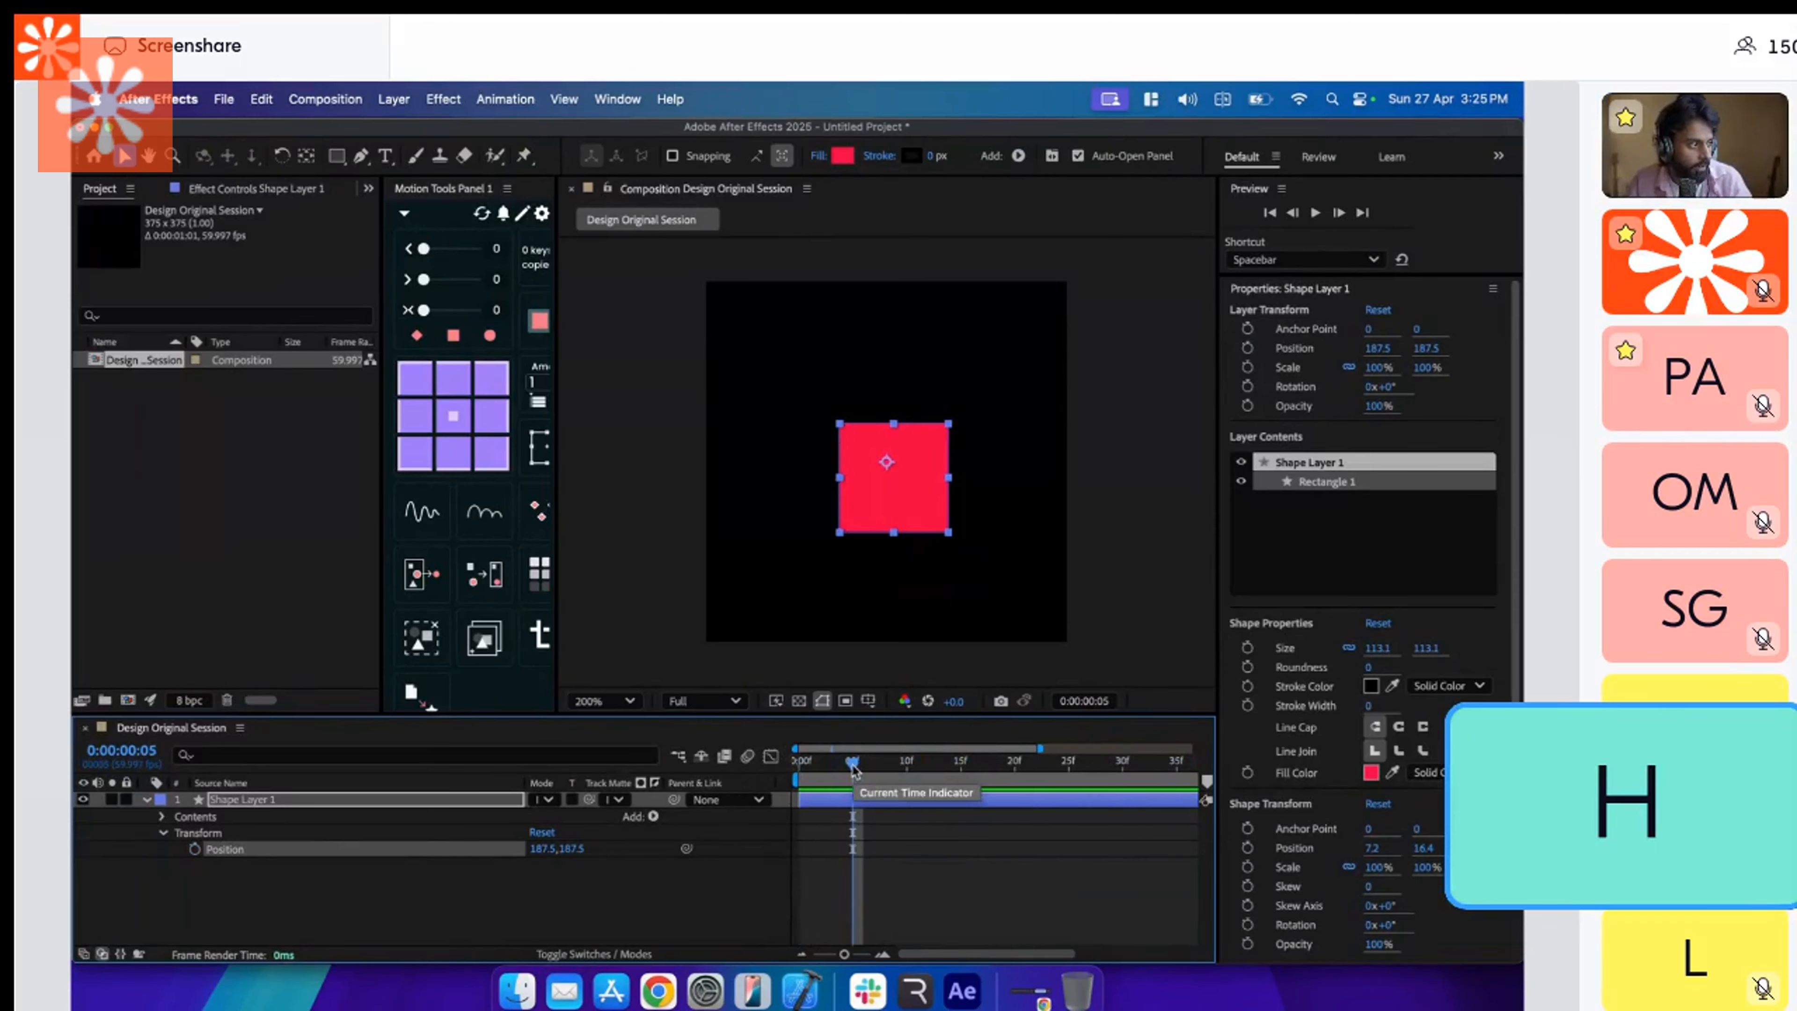
Switch back to Rive and inspect the Entry to Timeline 1 transition in State Machine 1.
key(super+Tab)
click(195, 794)
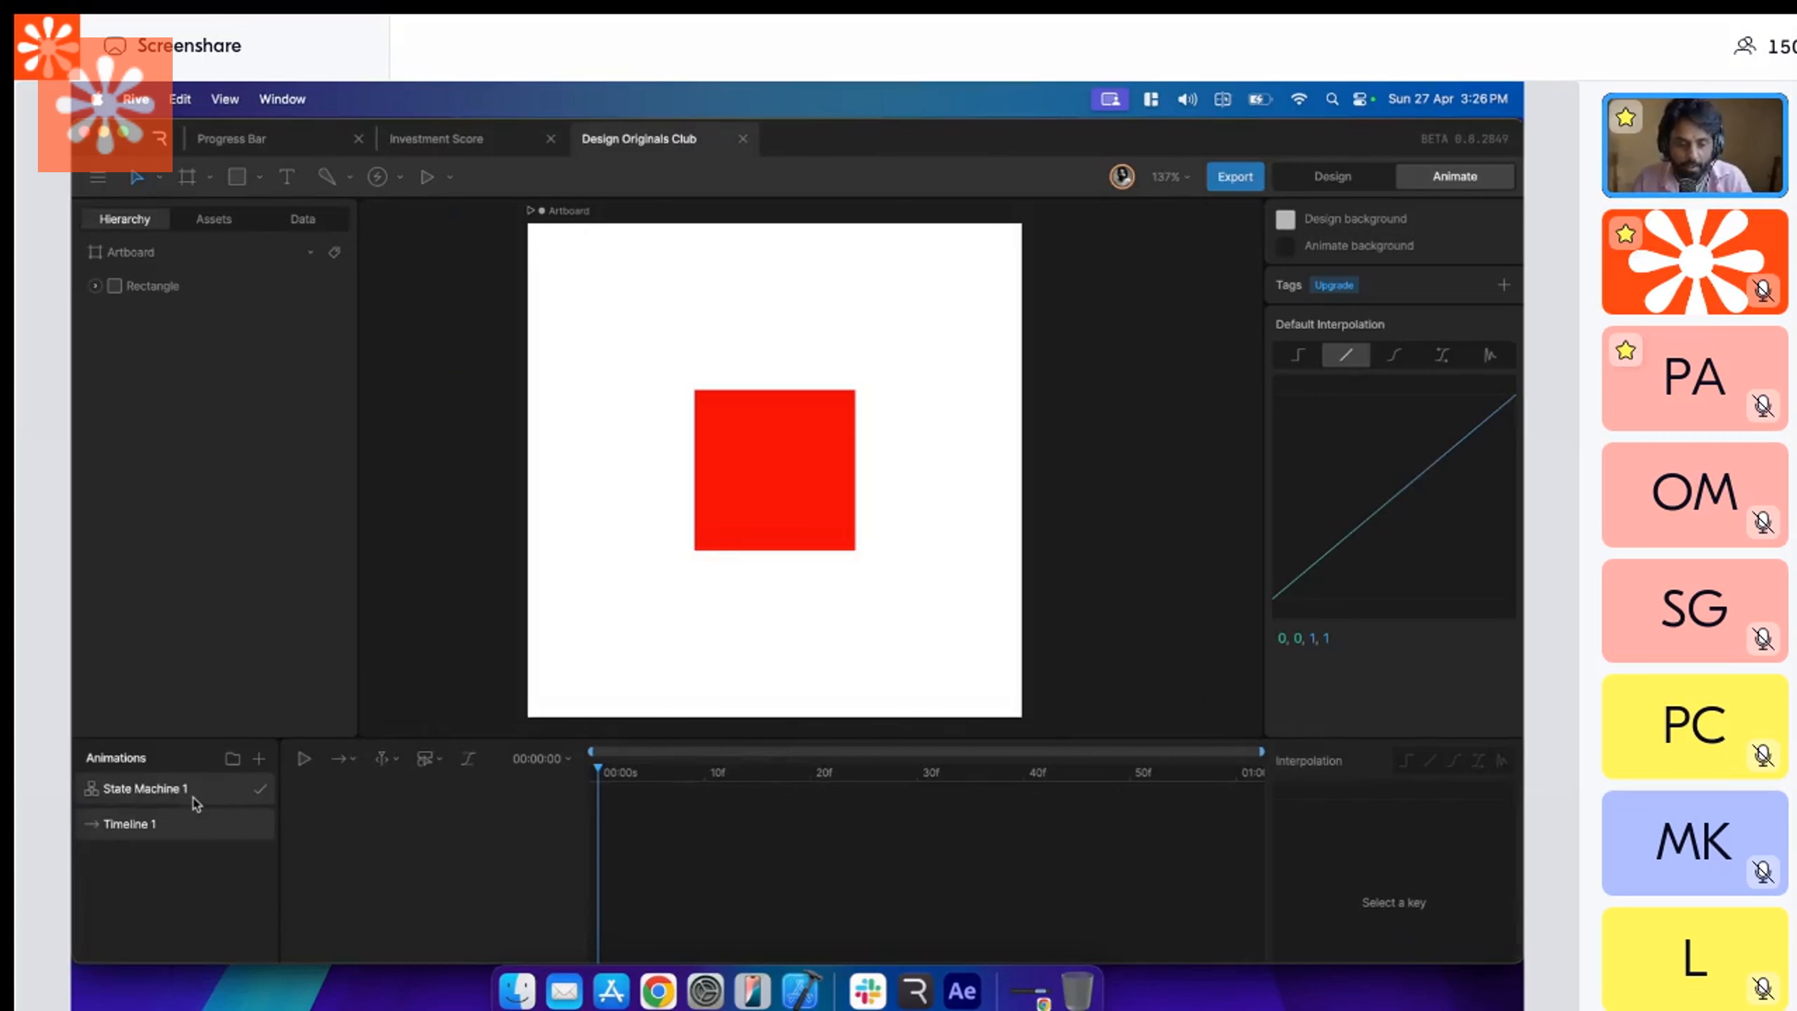
click(715, 853)
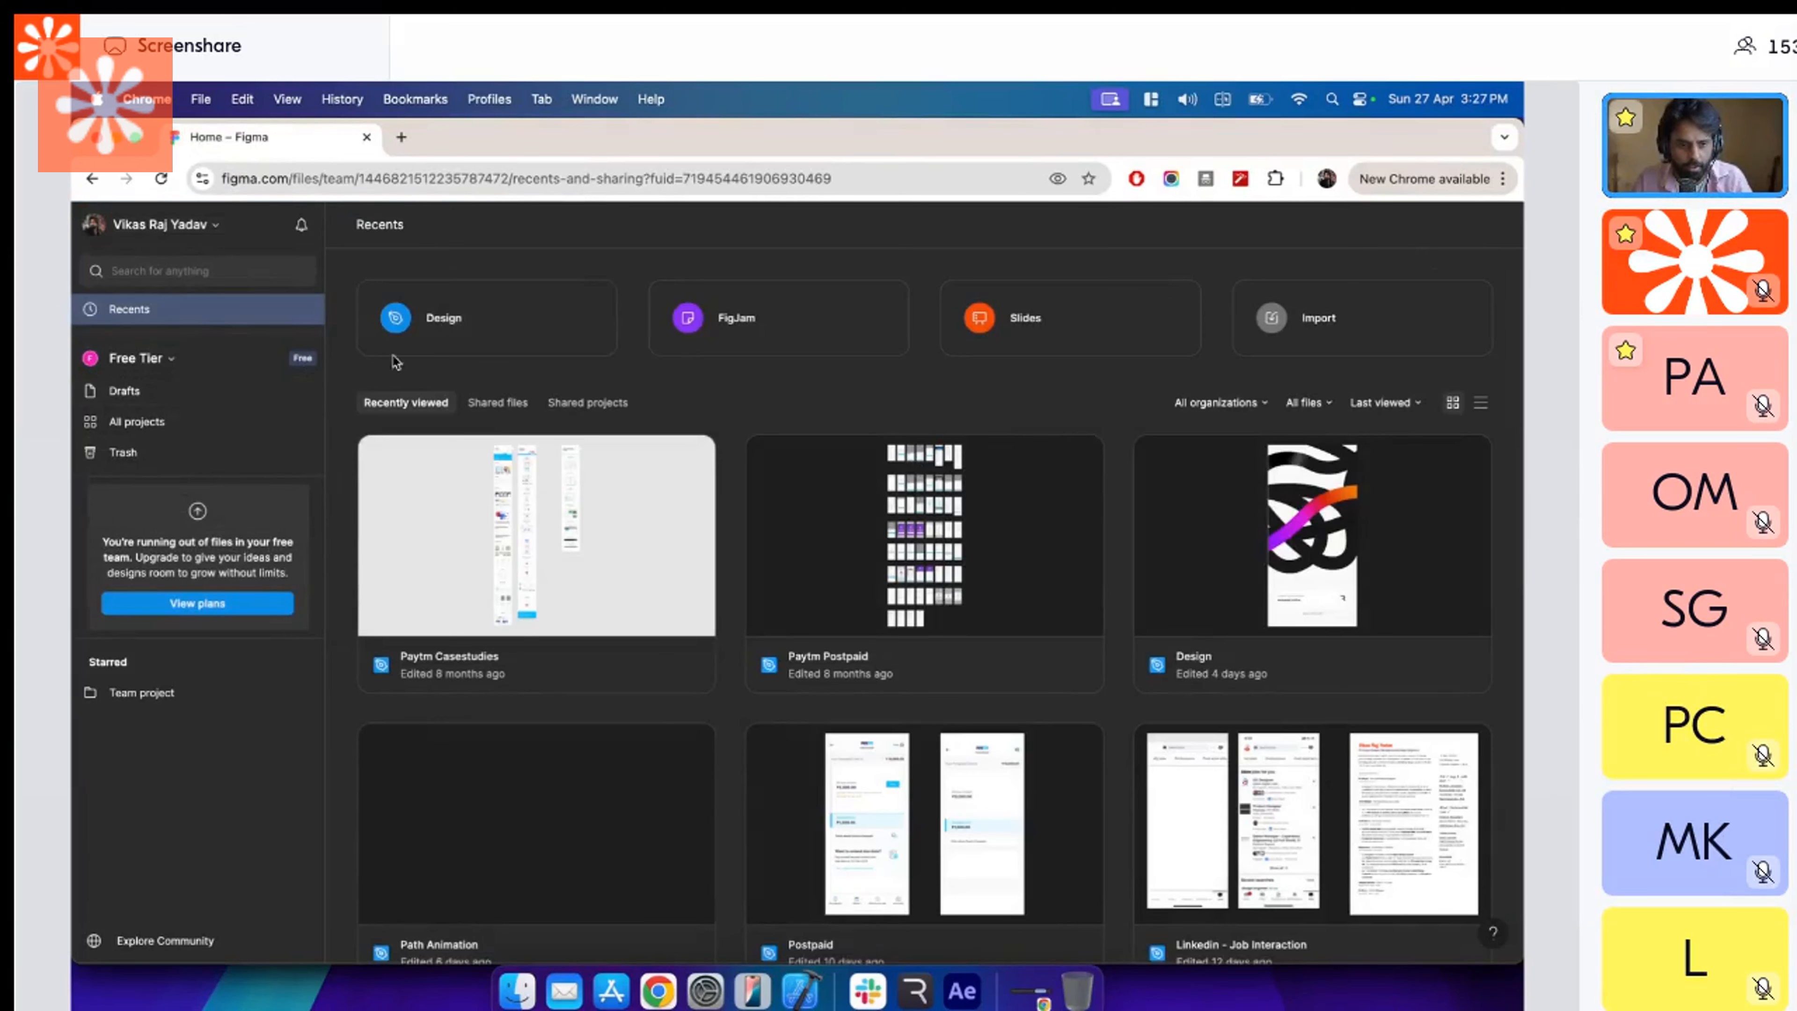
Create a new Figma design file and add a frame sized 375 × 375.
click(424, 333)
key(f)
drag(639, 451, 916, 729)
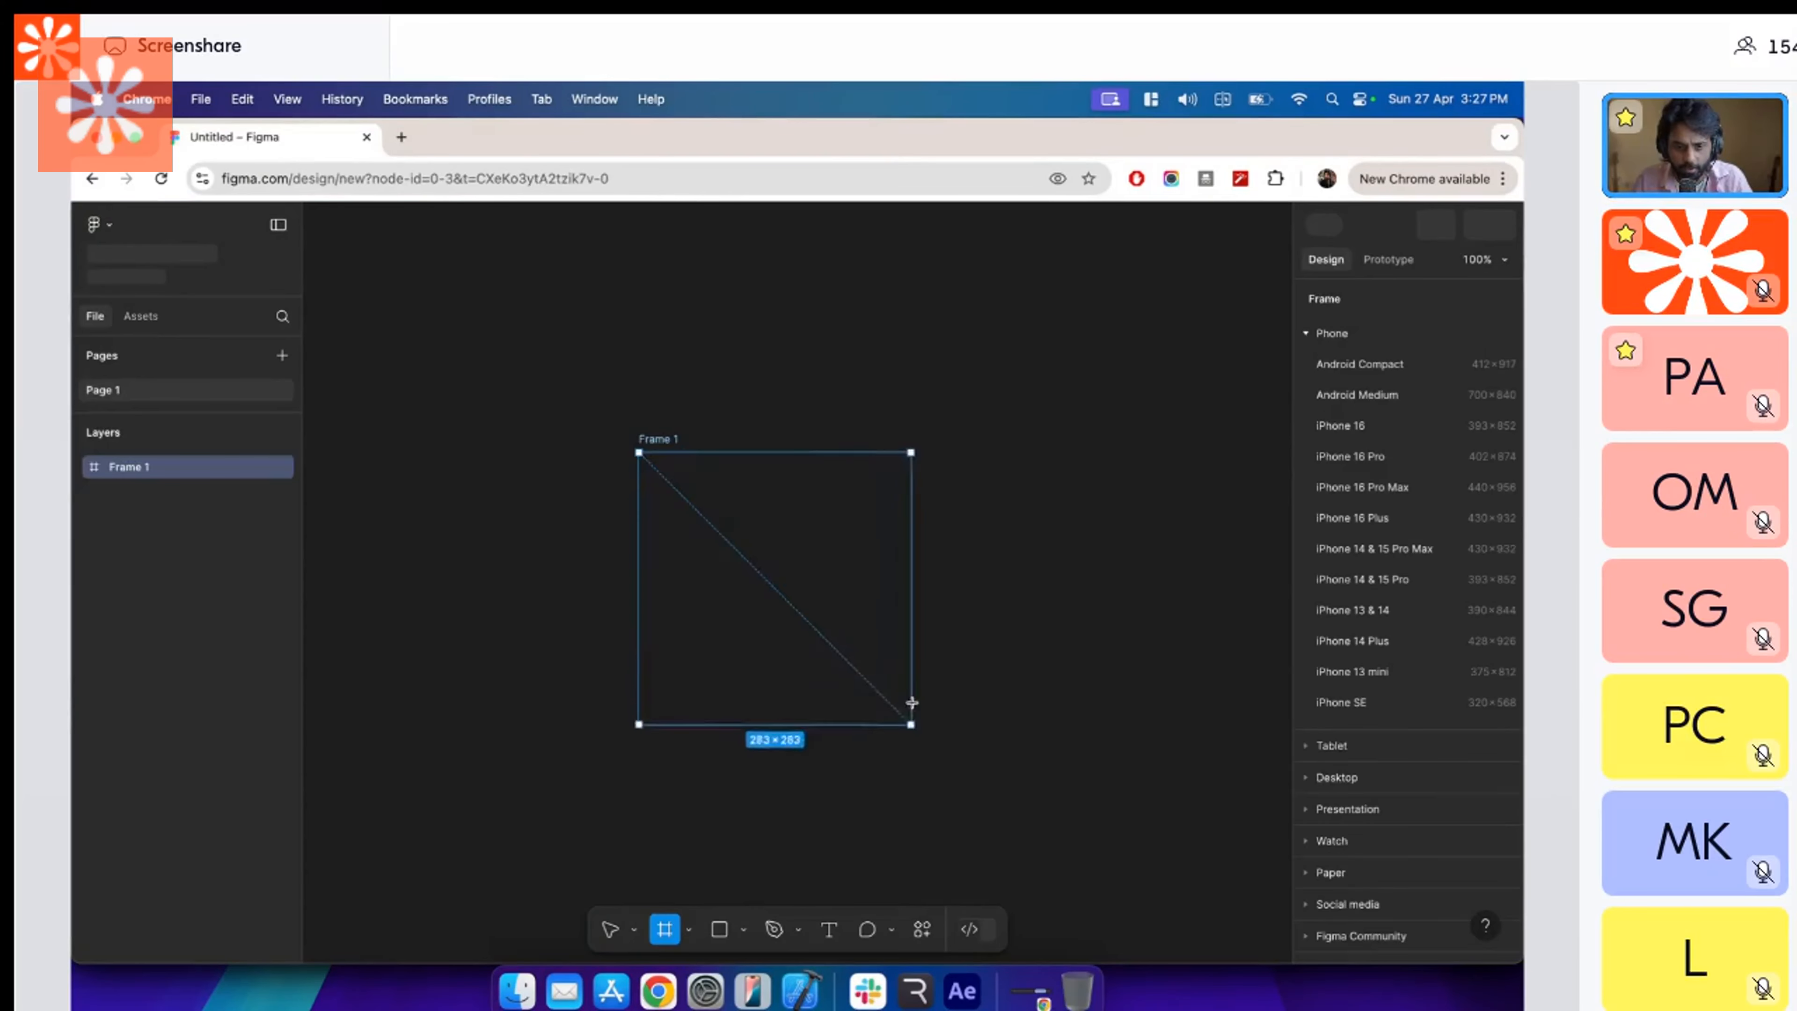
click(1370, 525)
text(37)
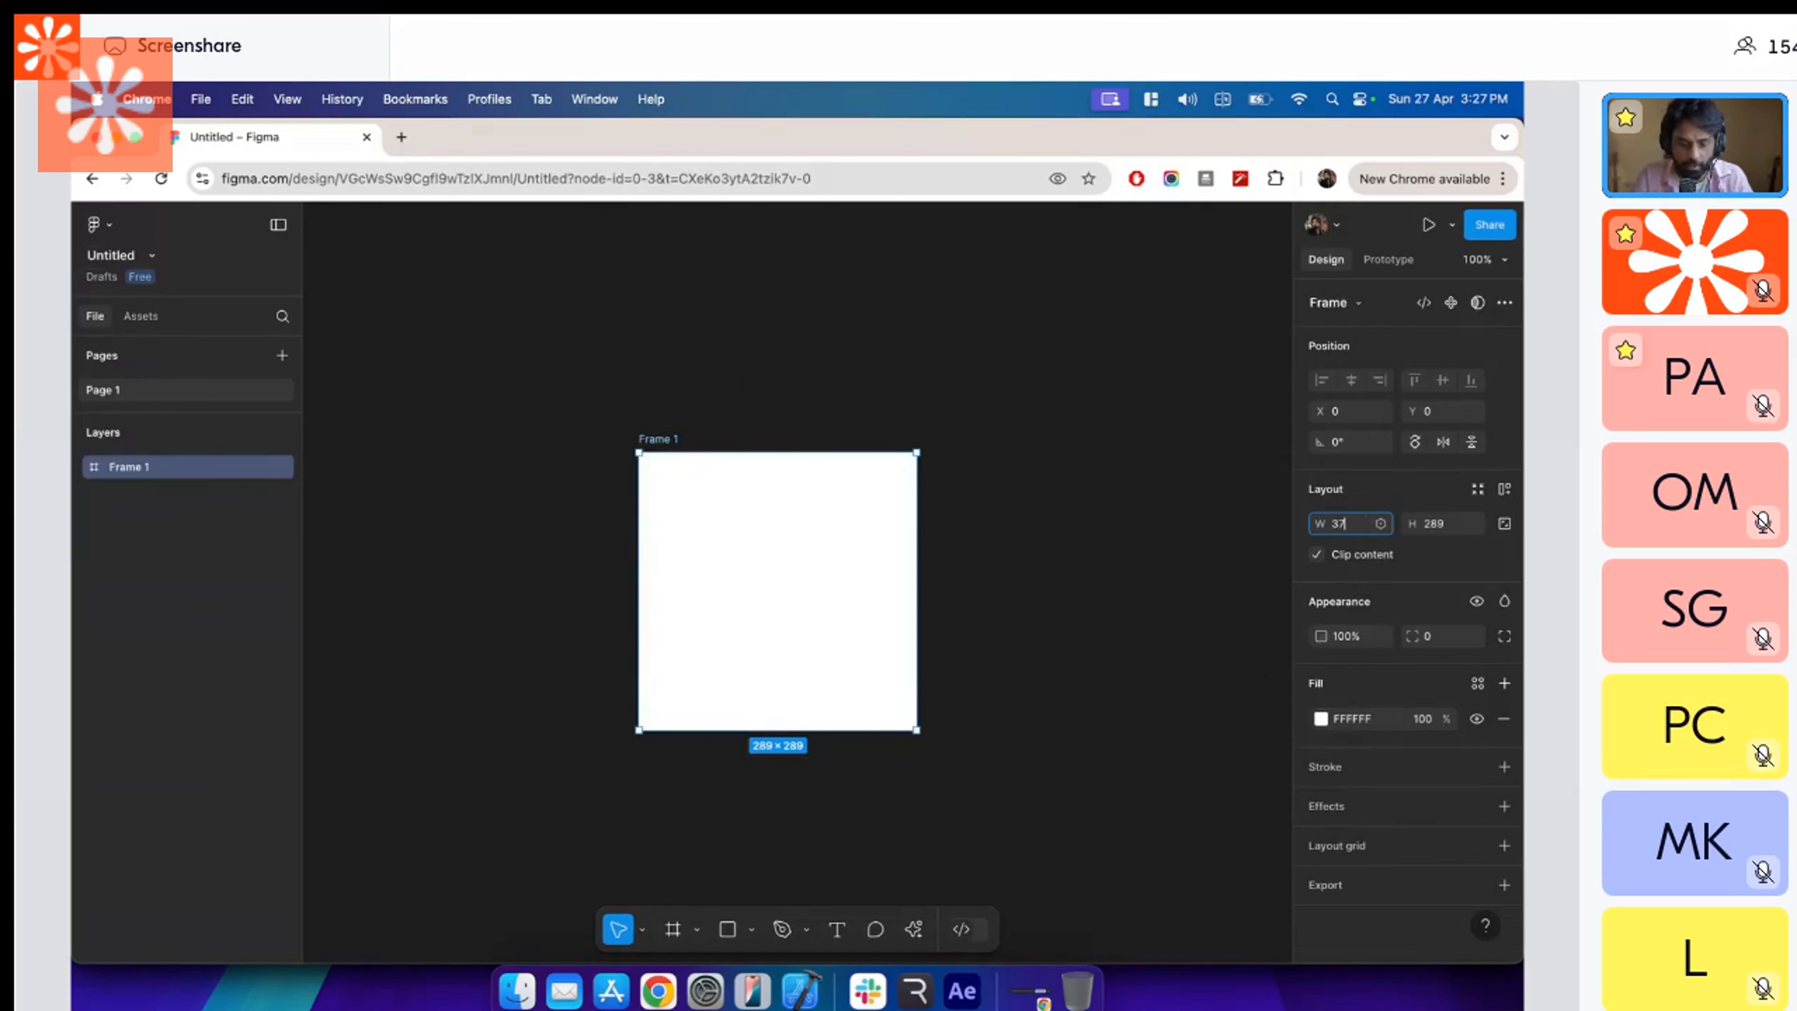
text(5)
key(Tab)
text(375)
key(Return)
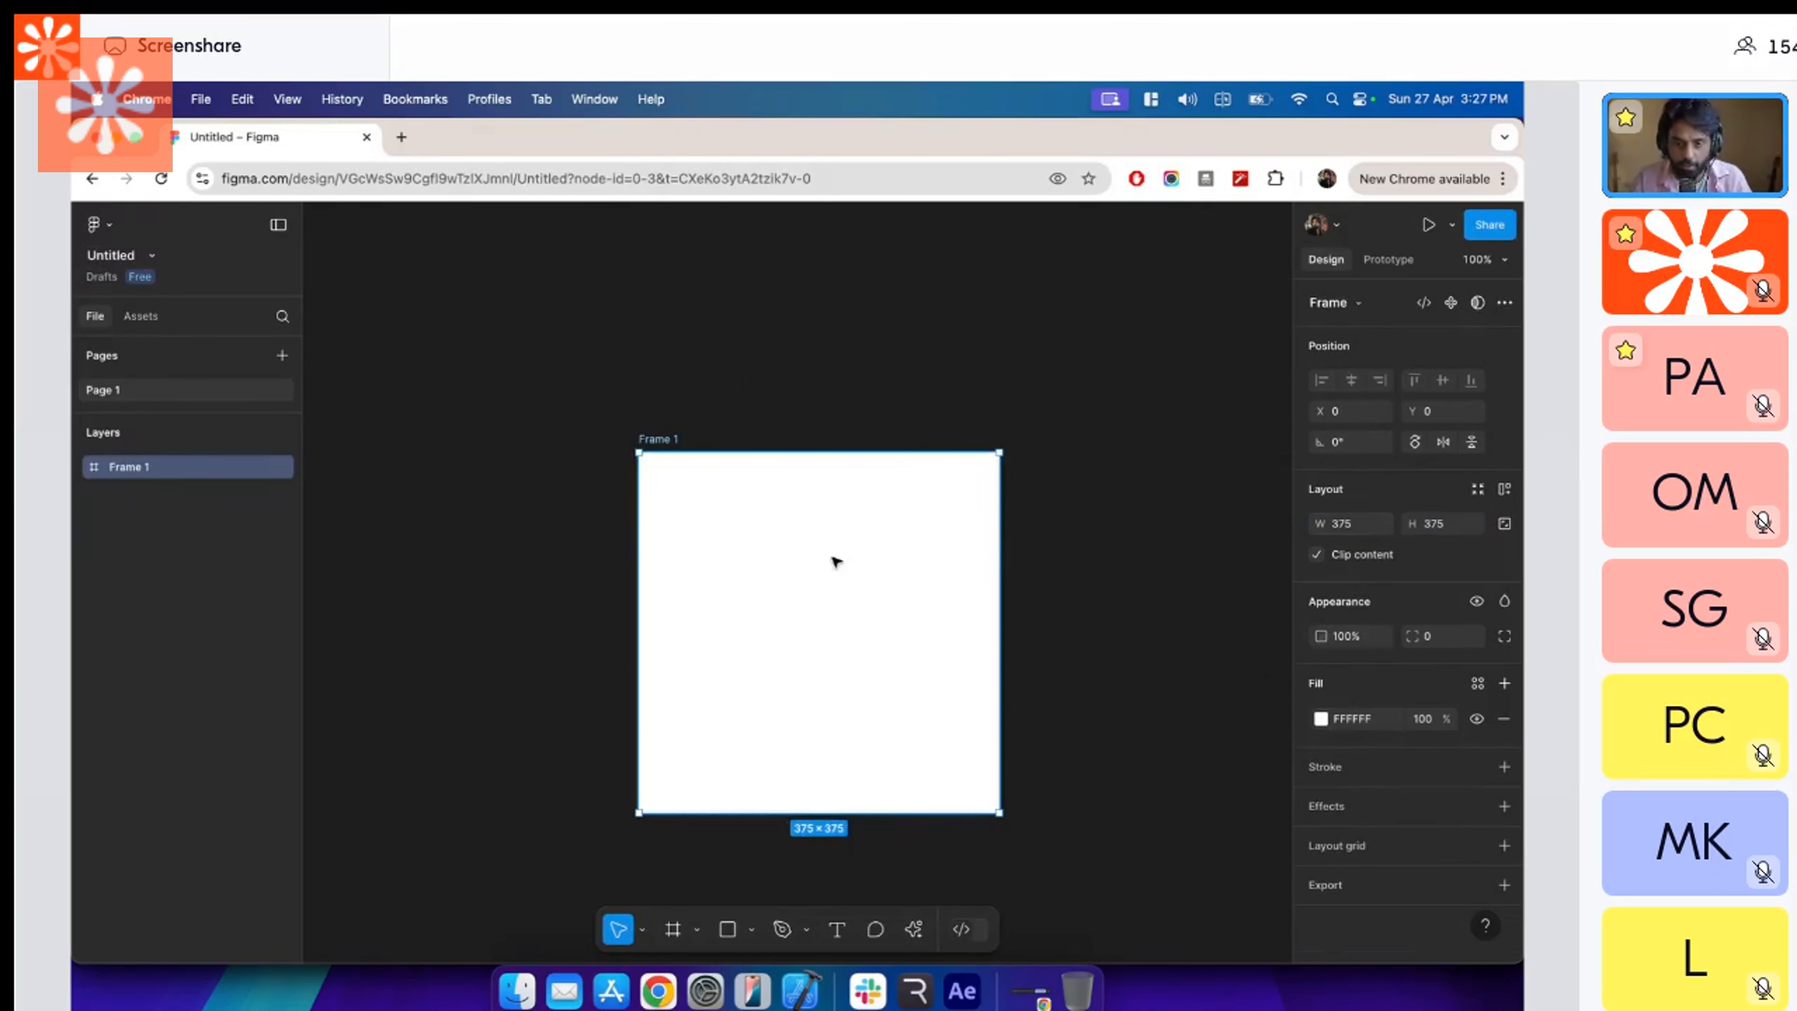
Draw a square of about 138 × 138 at the centre of the frame and fill it with red FF0000.
scroll(834, 558, down, 2)
key(r)
drag(729, 529, 864, 664)
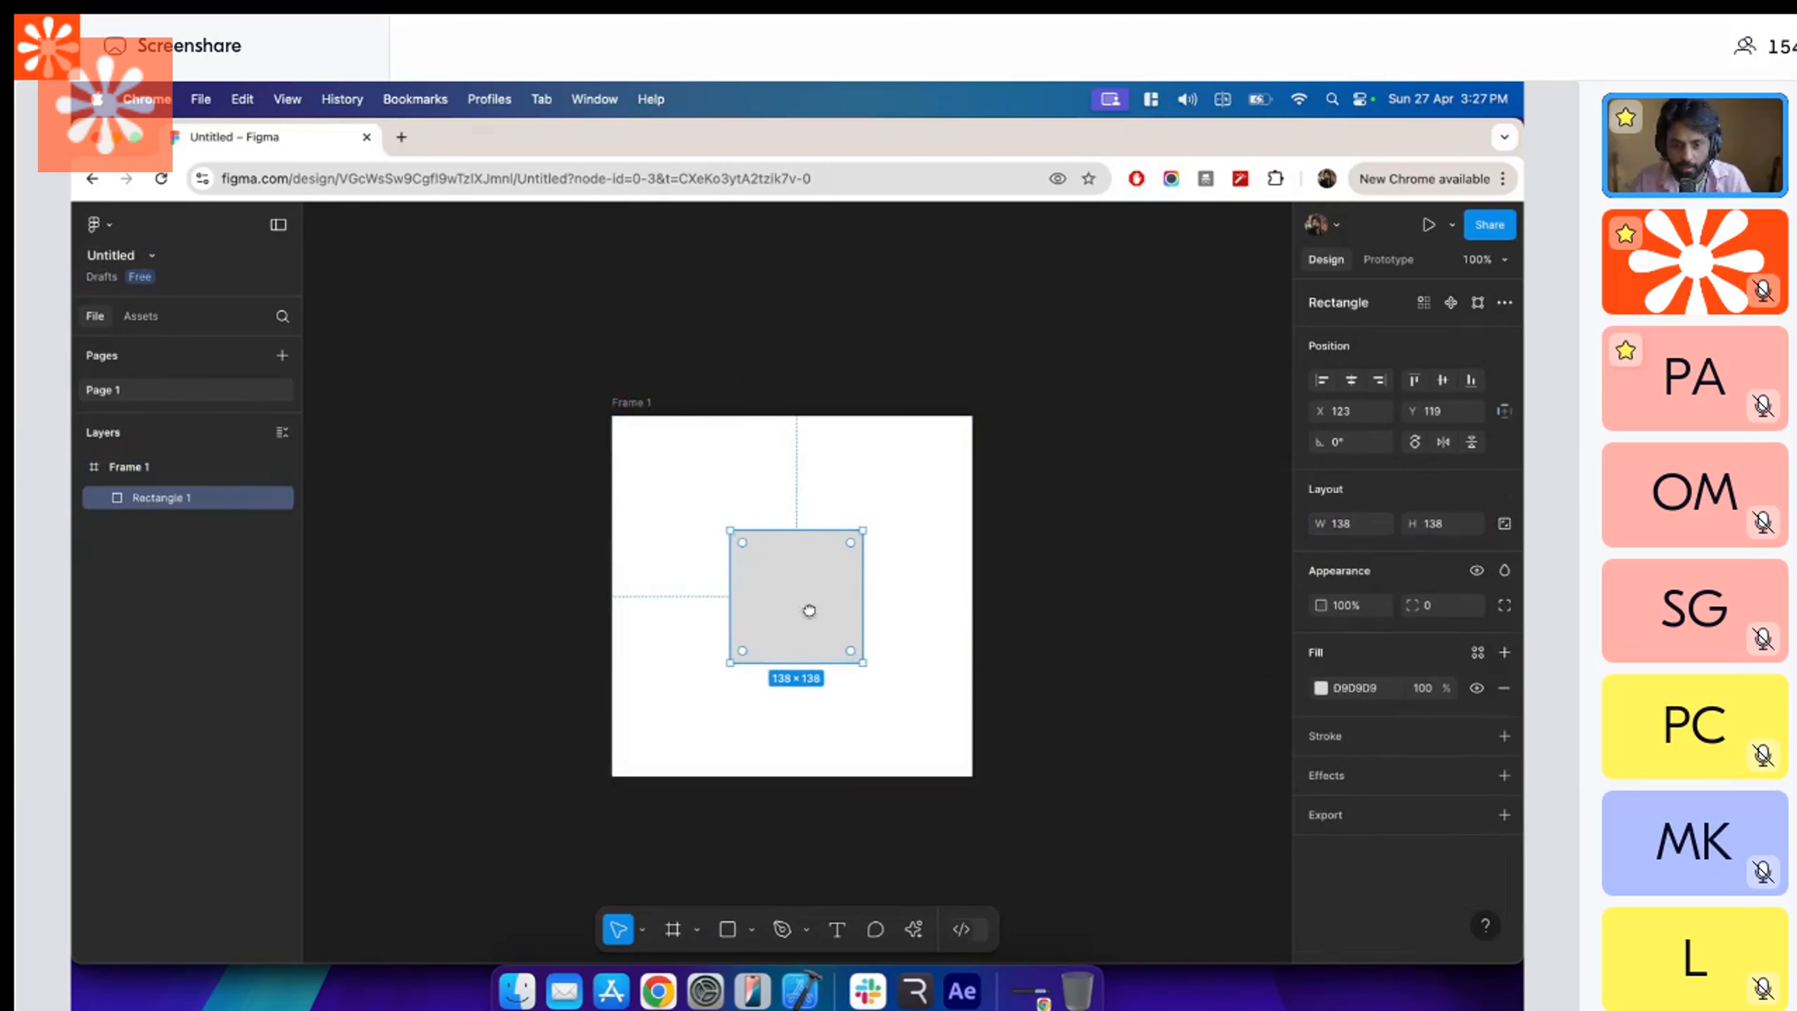
scroll(800, 602, down, 1)
click(1320, 687)
drag(1195, 674, 1276, 565)
click(1050, 298)
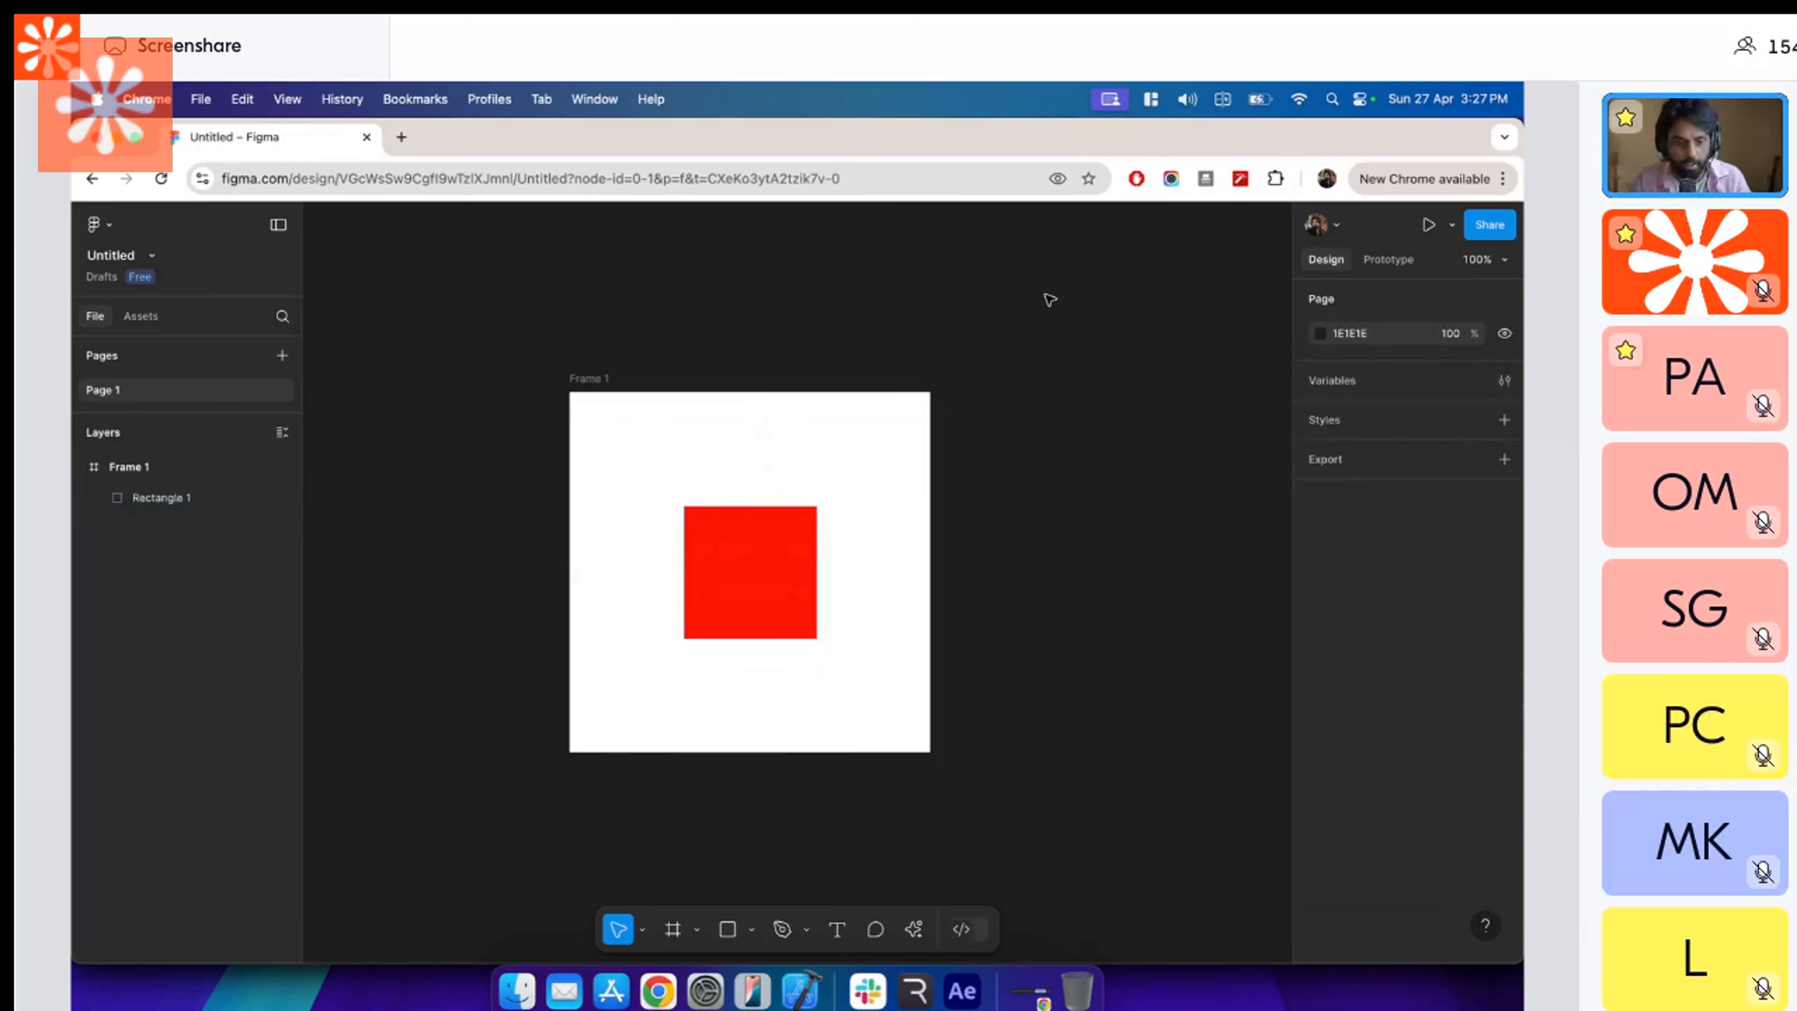
Examine the design properties of the frame and the red square, ending in the square's prototype settings.
click(566, 373)
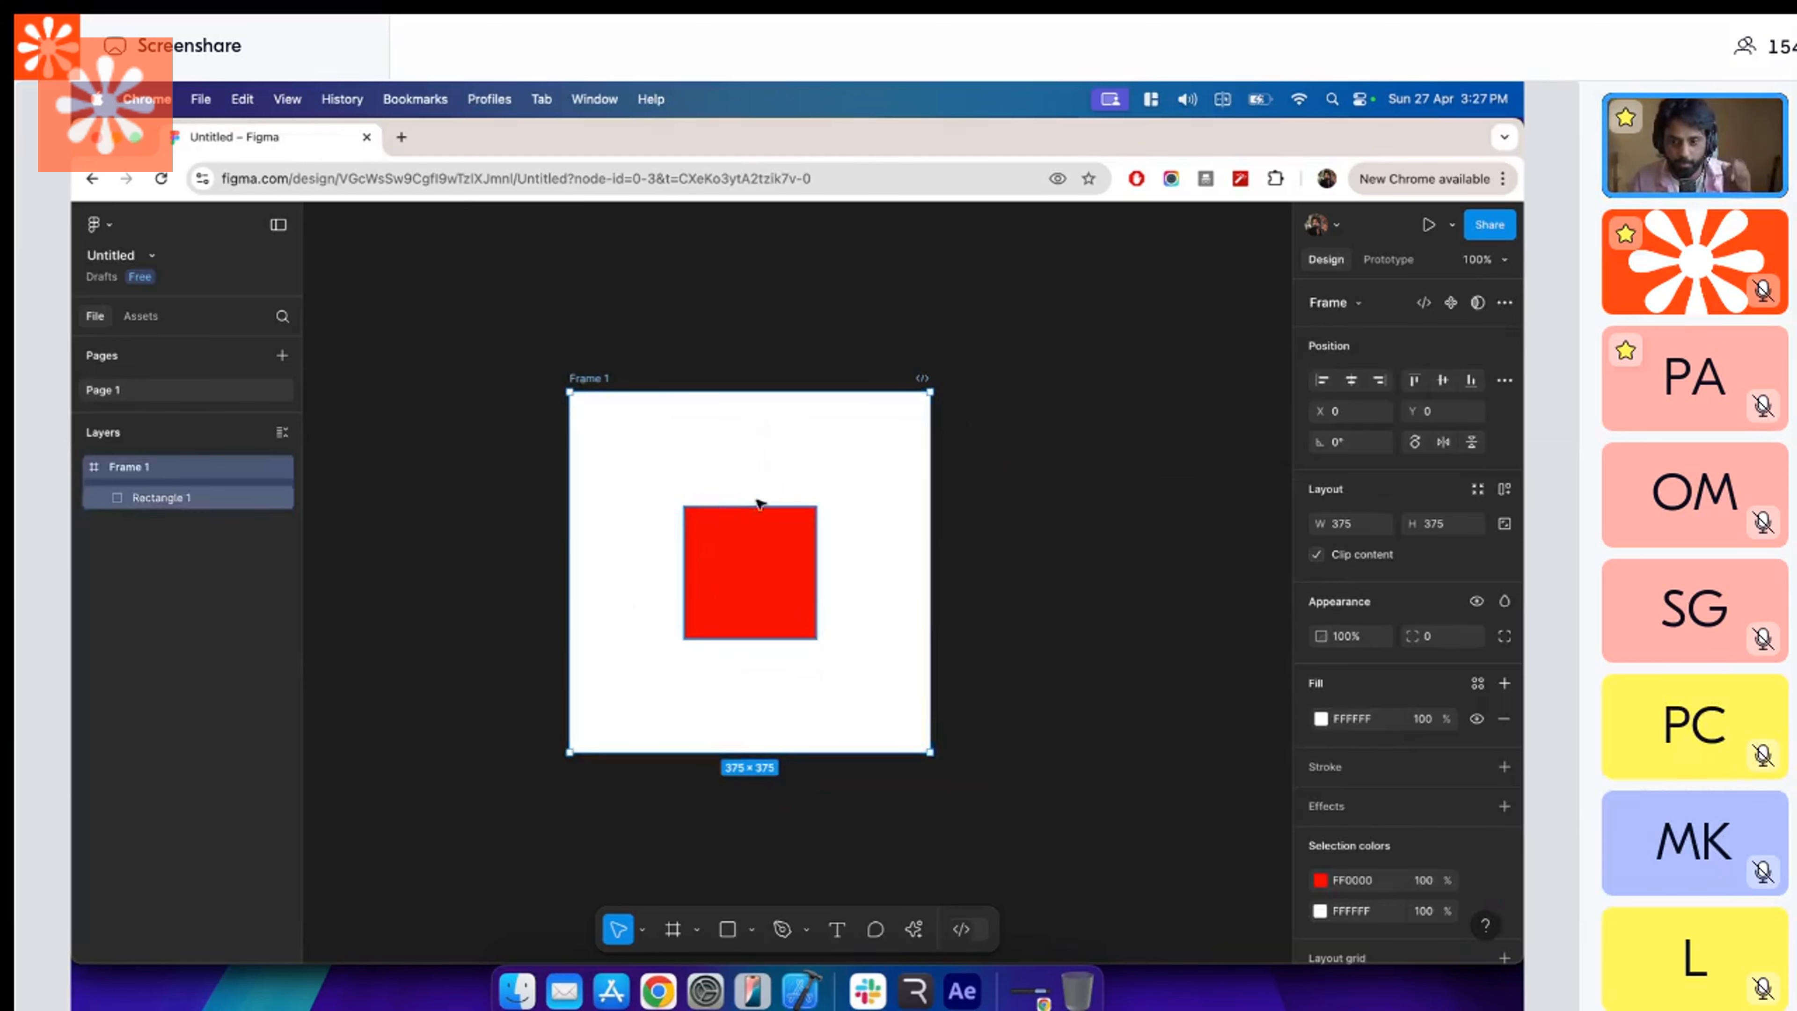
click(774, 575)
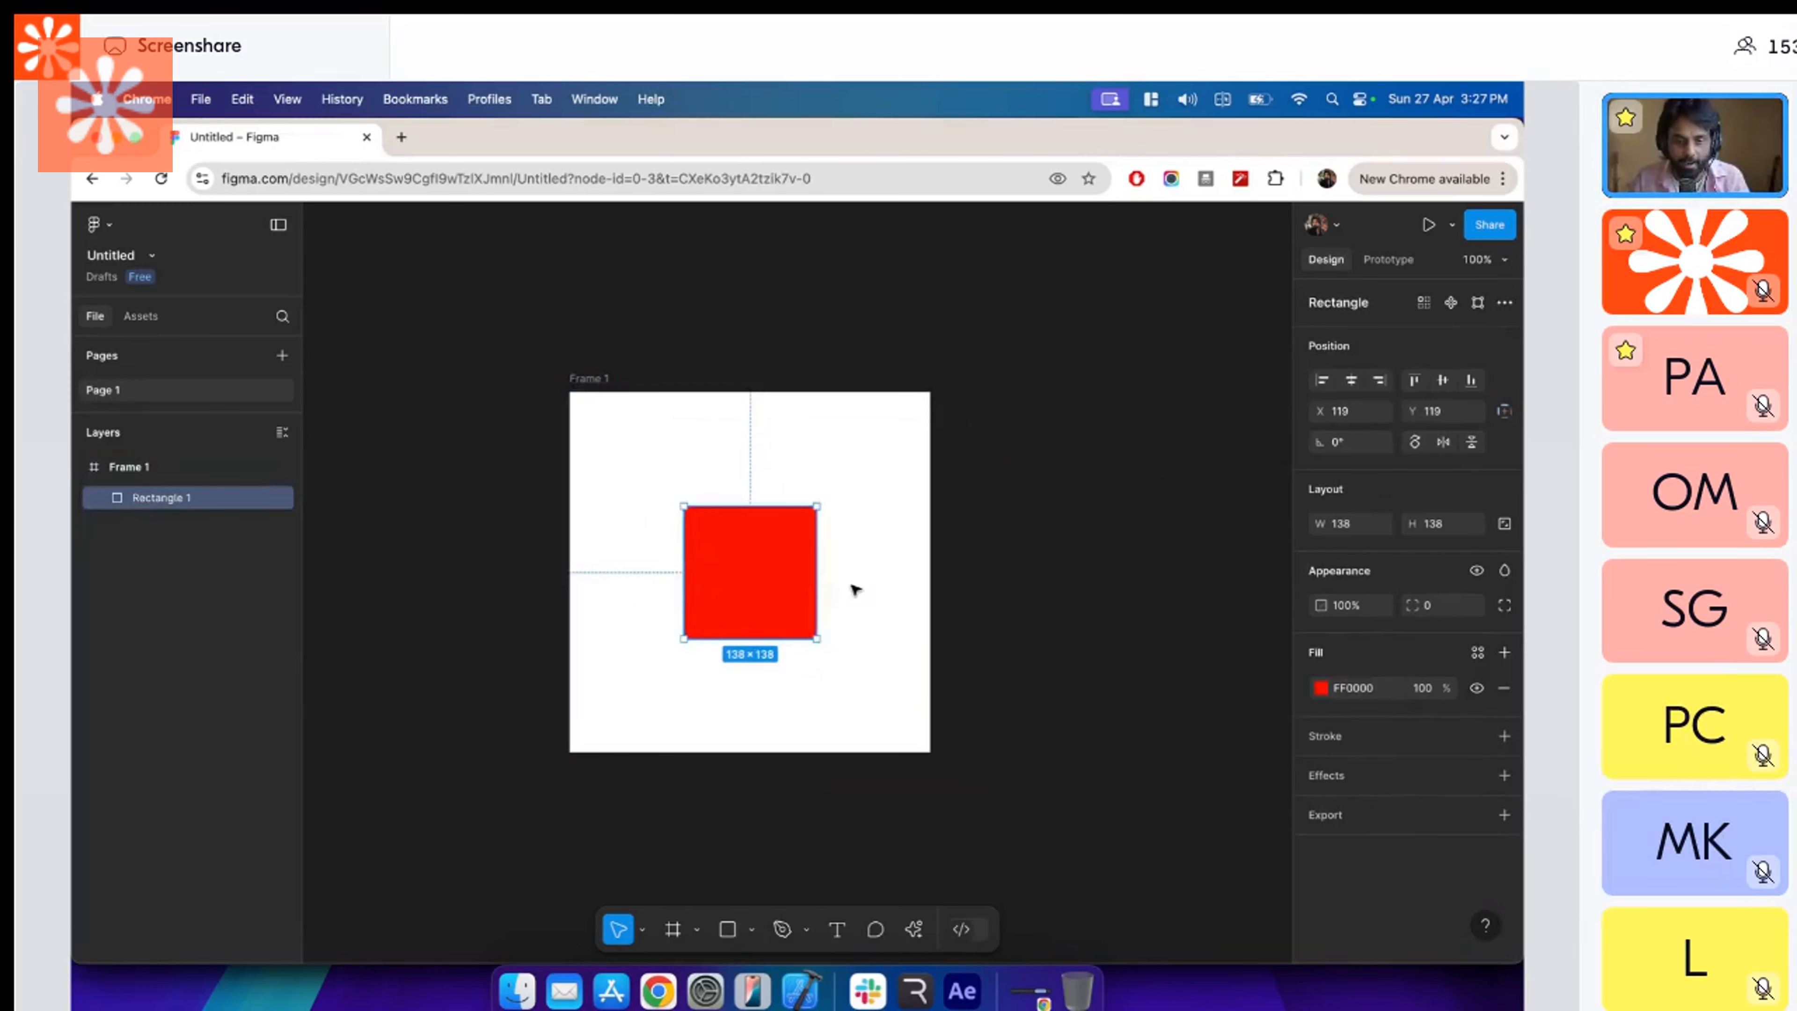
scroll(806, 557, right, 2)
scroll(911, 579, left, 3)
click(1388, 260)
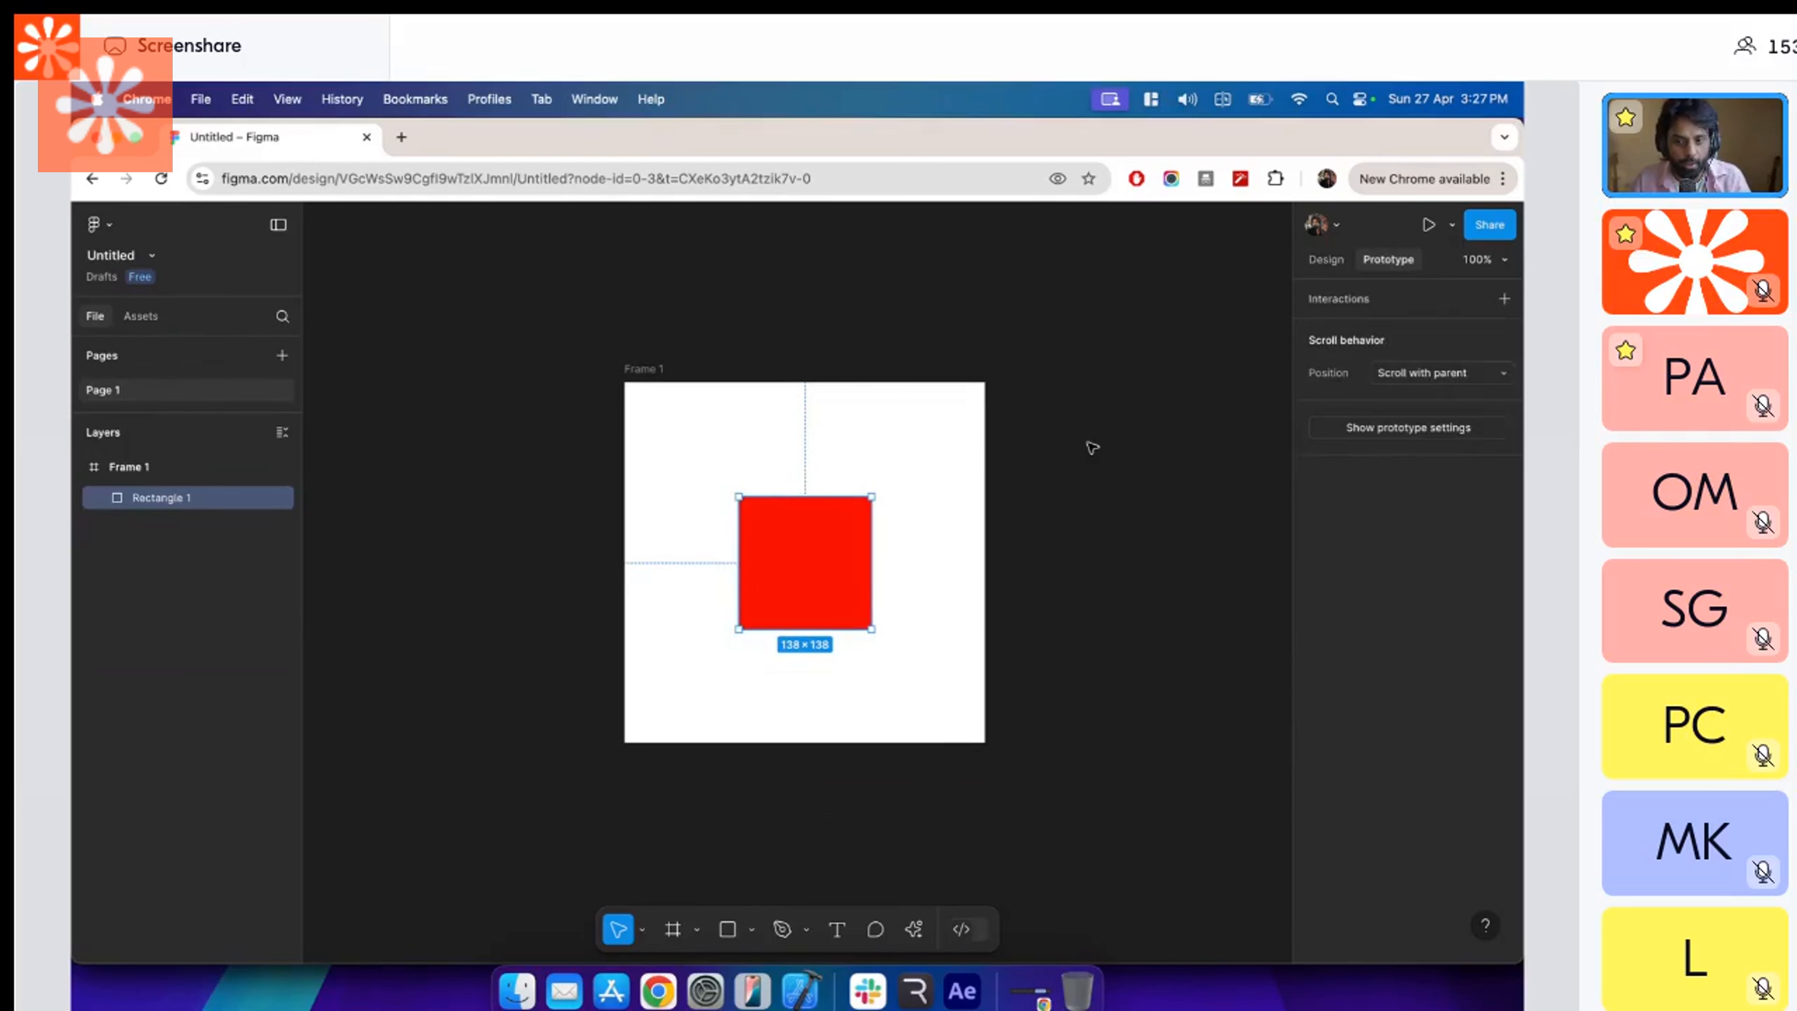
Duplicate the frame with the red square and place the copy to the right of the original.
click(1000, 450)
drag(1001, 450, 844, 437)
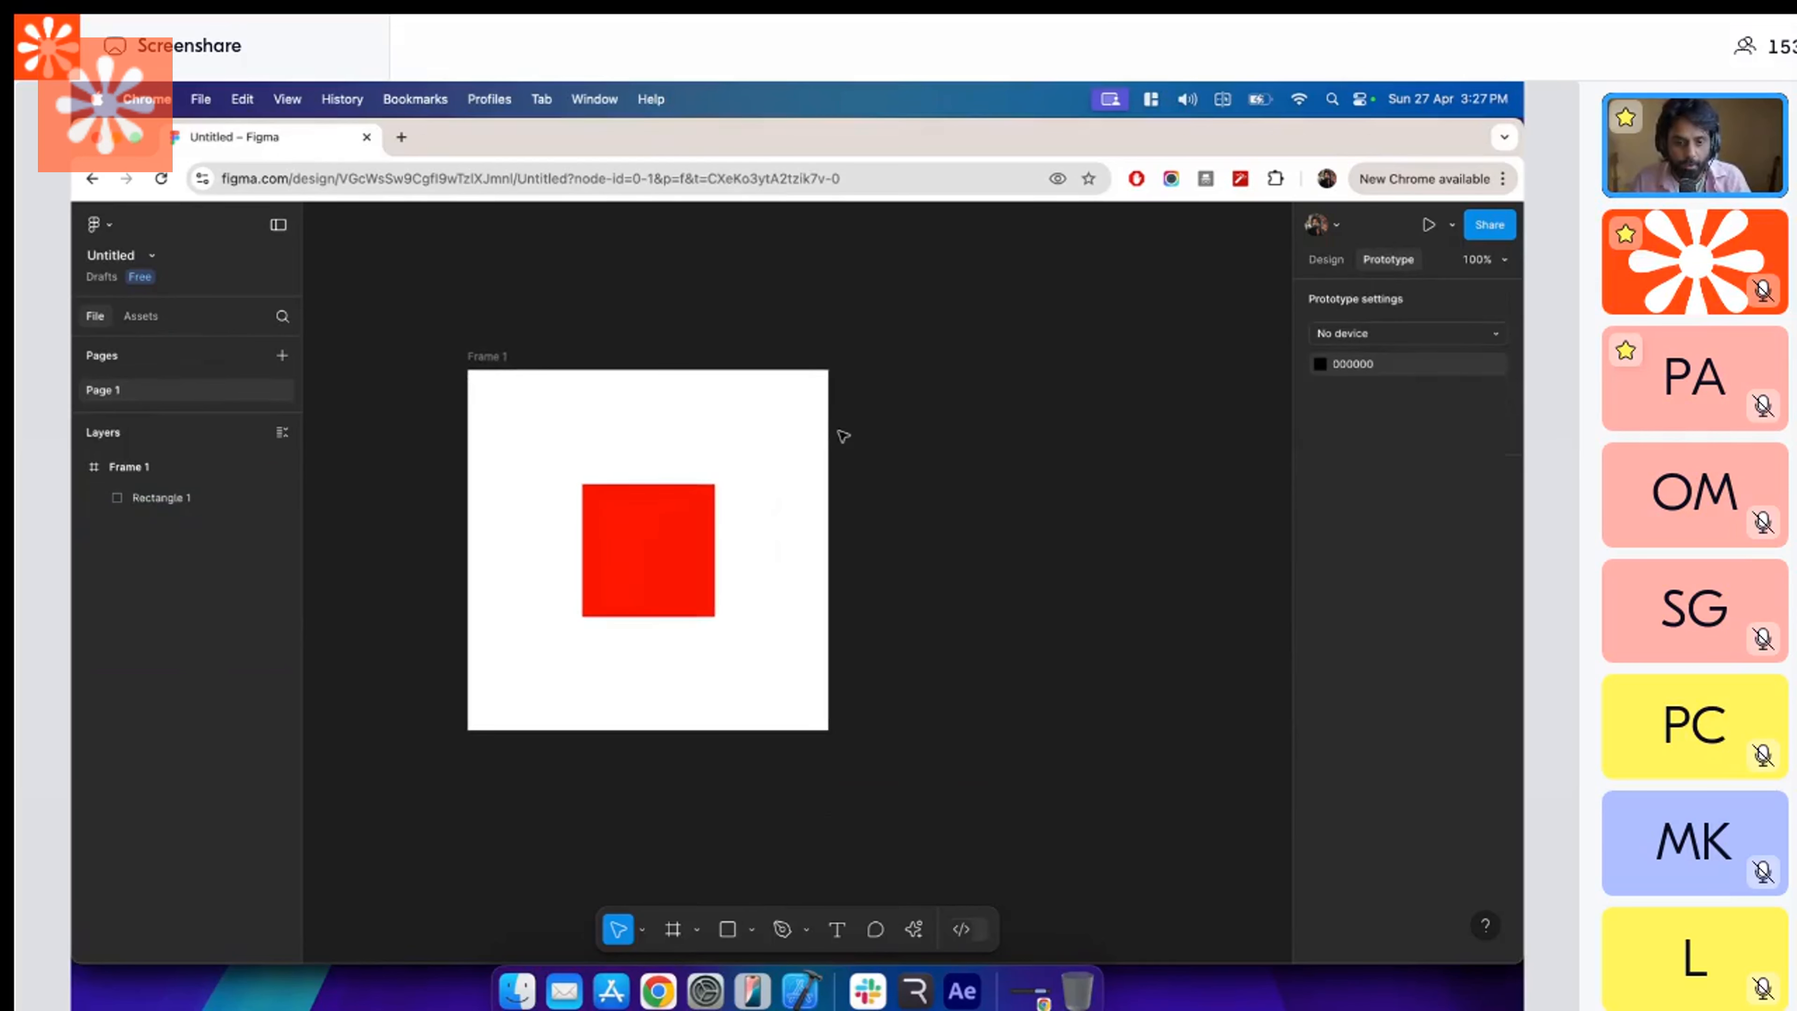
drag(488, 361, 1004, 365)
drag(997, 366, 953, 367)
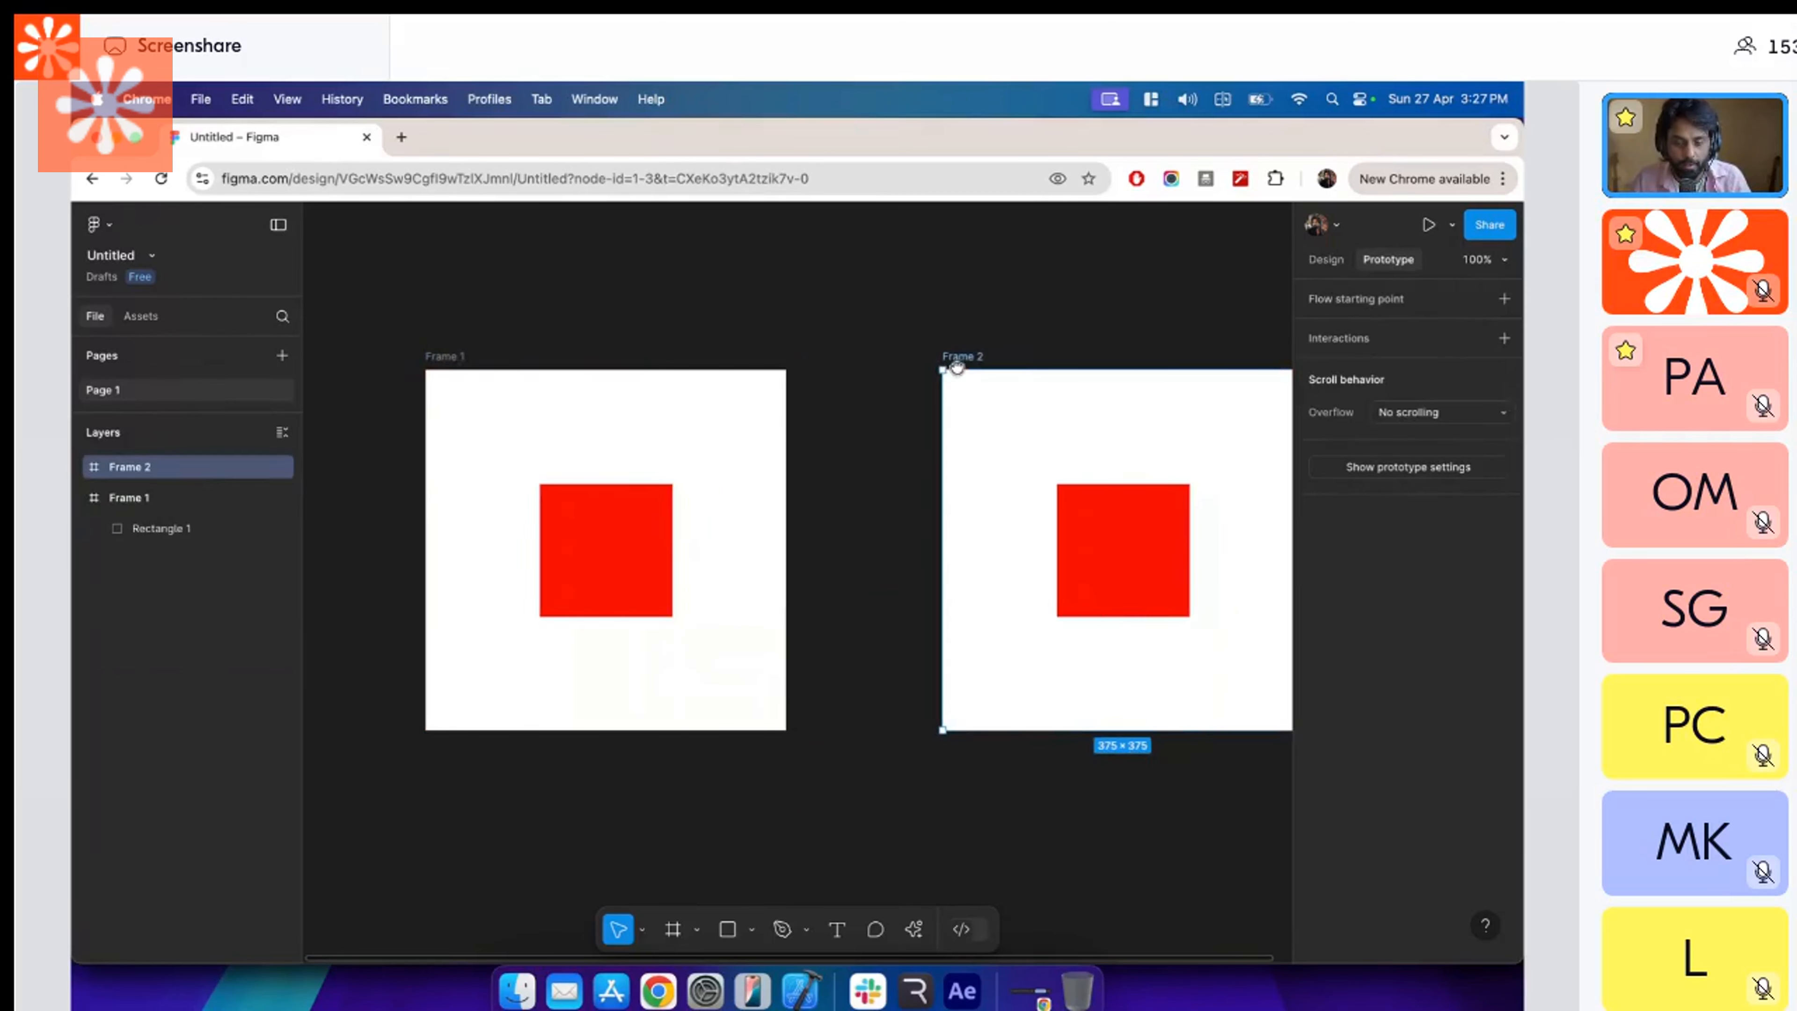
Change the fill of the square in Frame 2 to blue 2600FF.
drag(1133, 535, 1047, 535)
click(1047, 534)
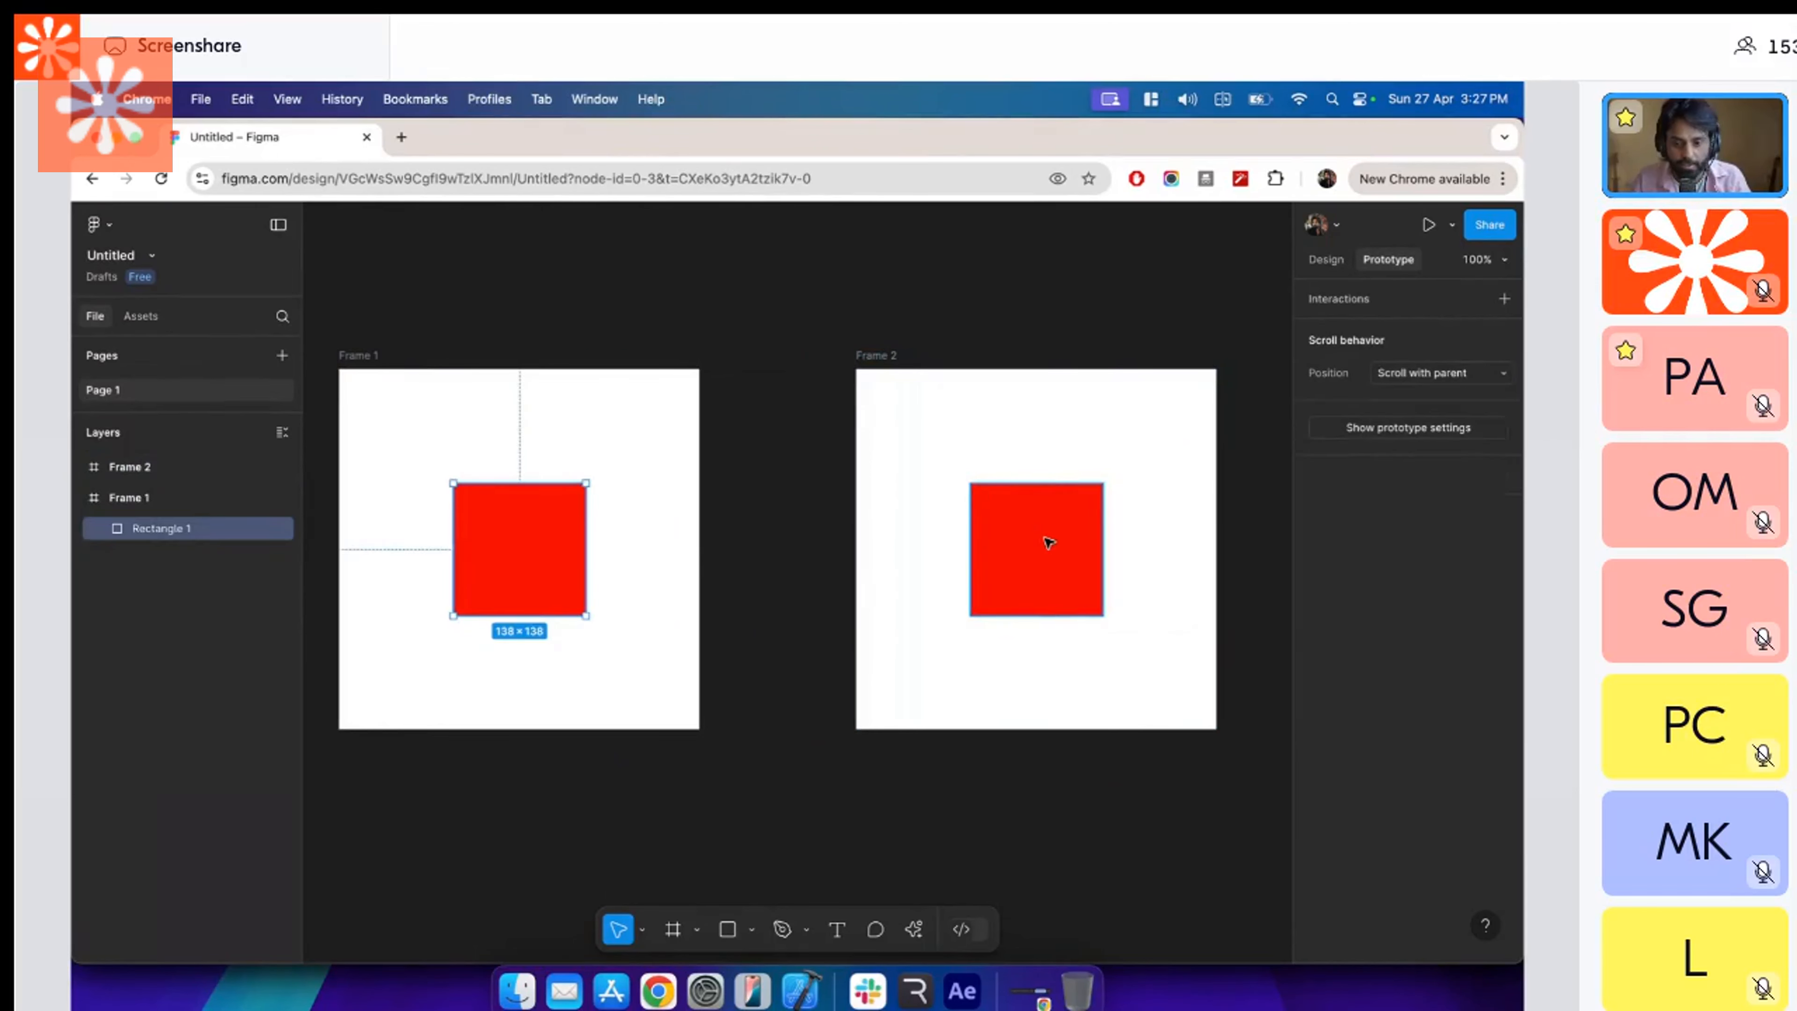
click(1326, 259)
click(1320, 688)
click(1095, 652)
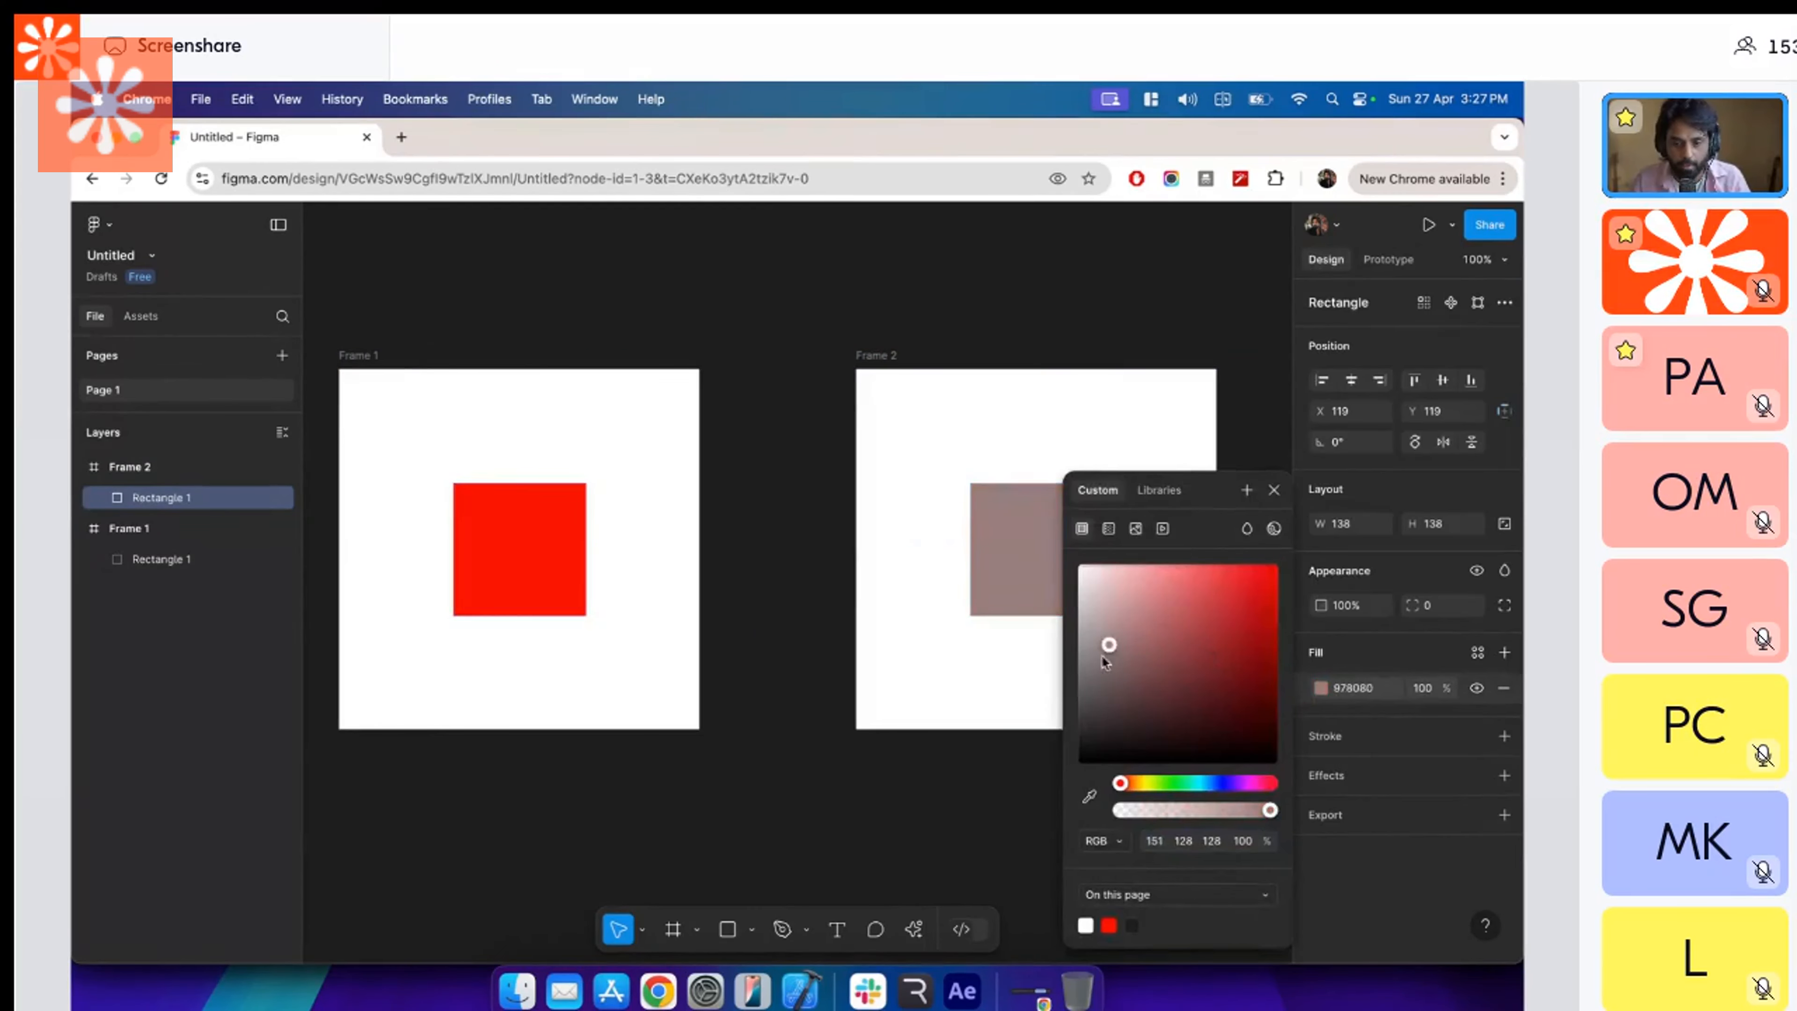
click(1224, 783)
drag(1263, 587, 1291, 541)
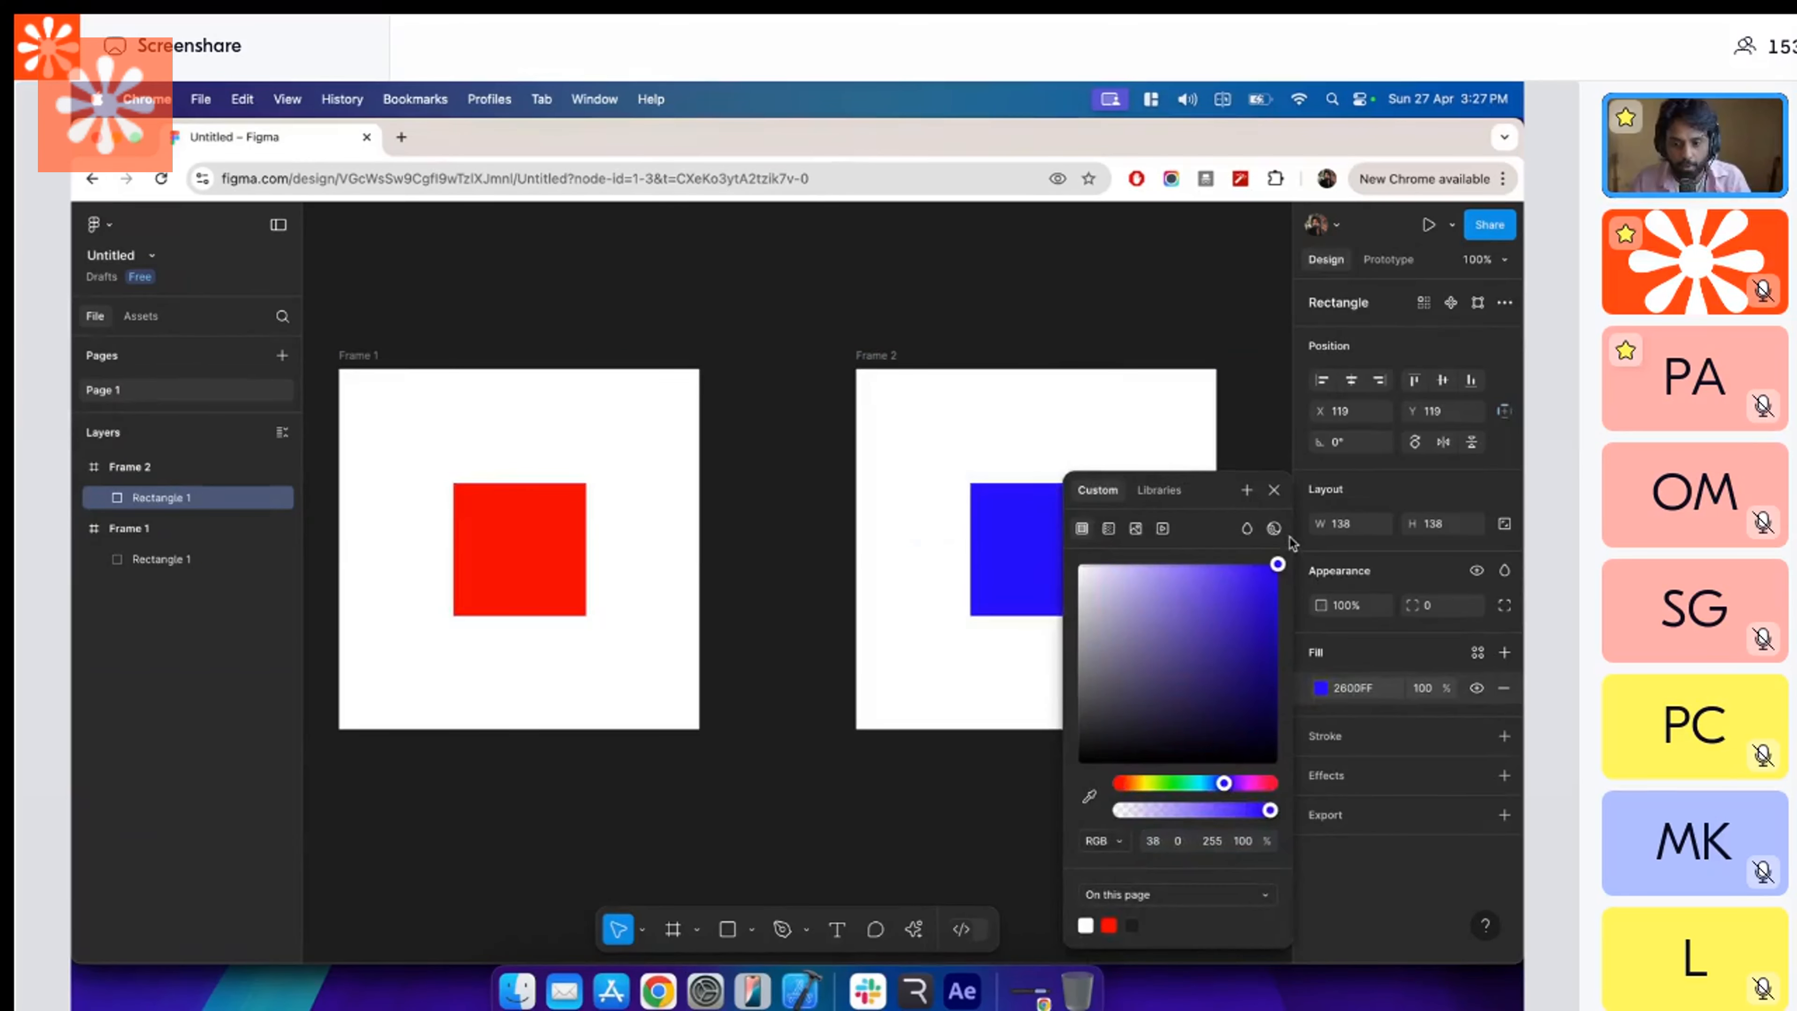
click(1273, 490)
Add an on-click interaction to the red square in Frame 1 and try to give it the Navigate to action.
click(855, 470)
drag(856, 471, 990, 471)
click(483, 375)
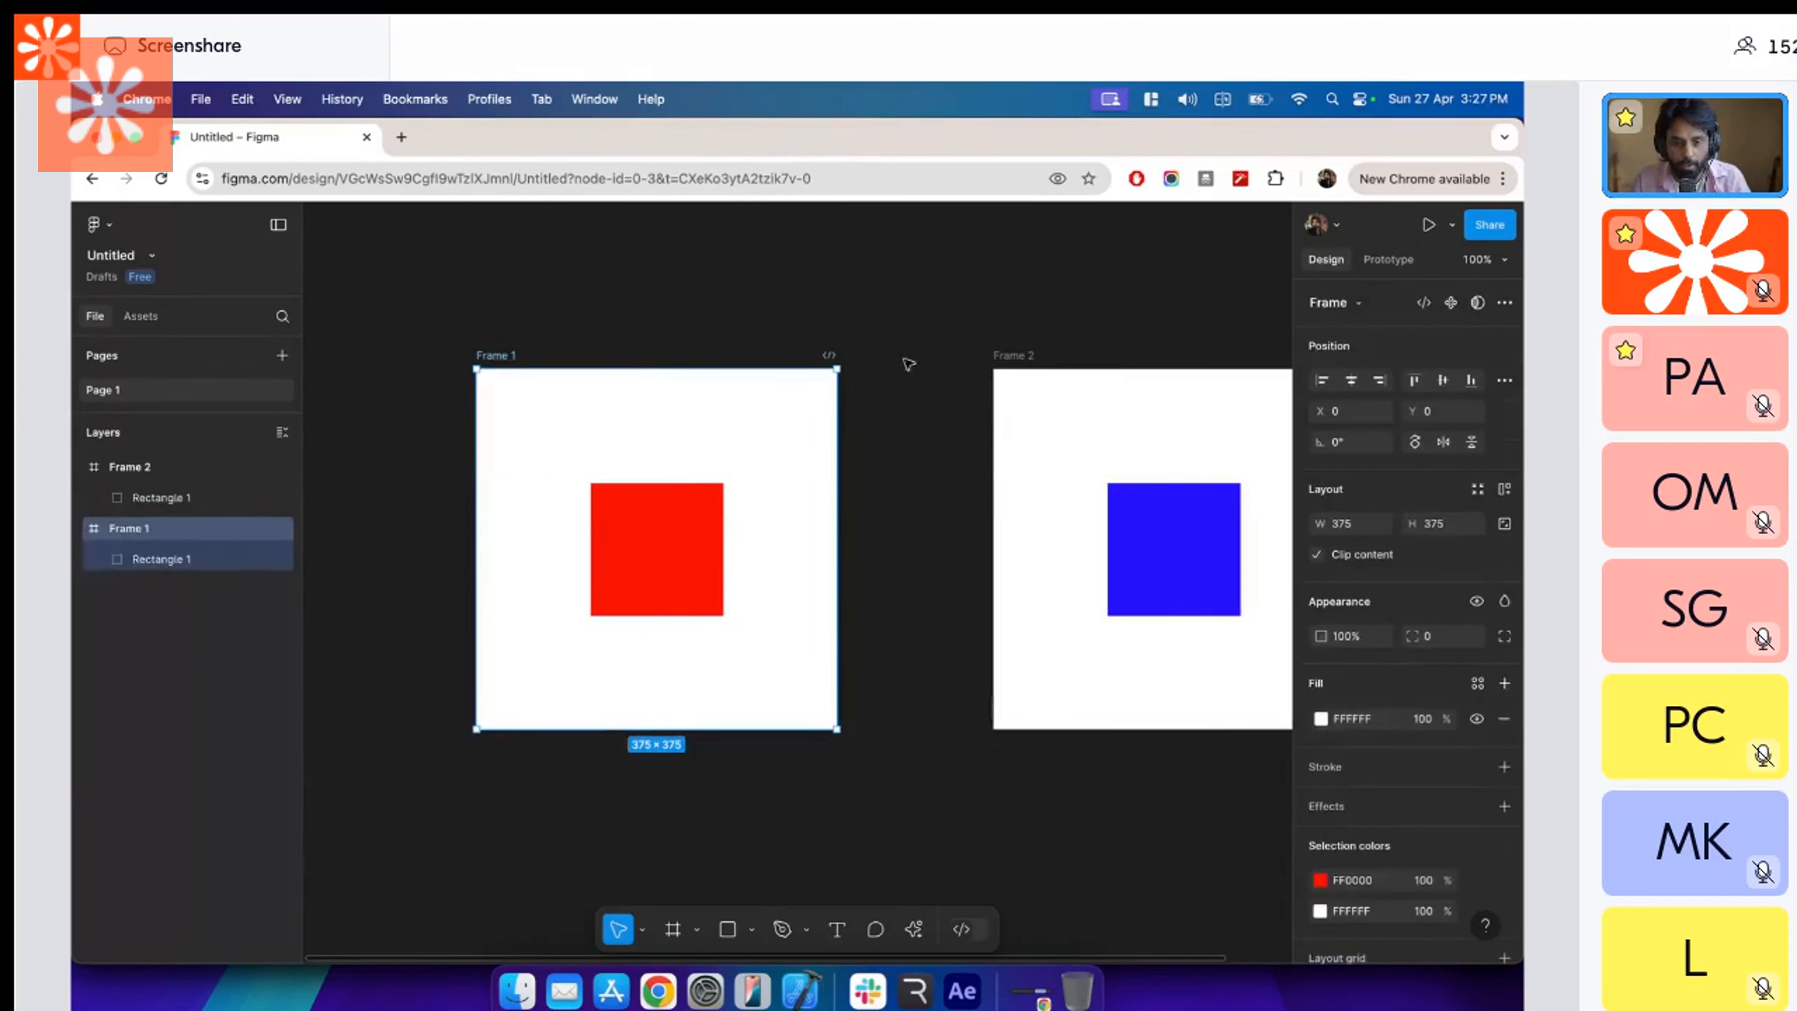
click(692, 566)
click(1387, 261)
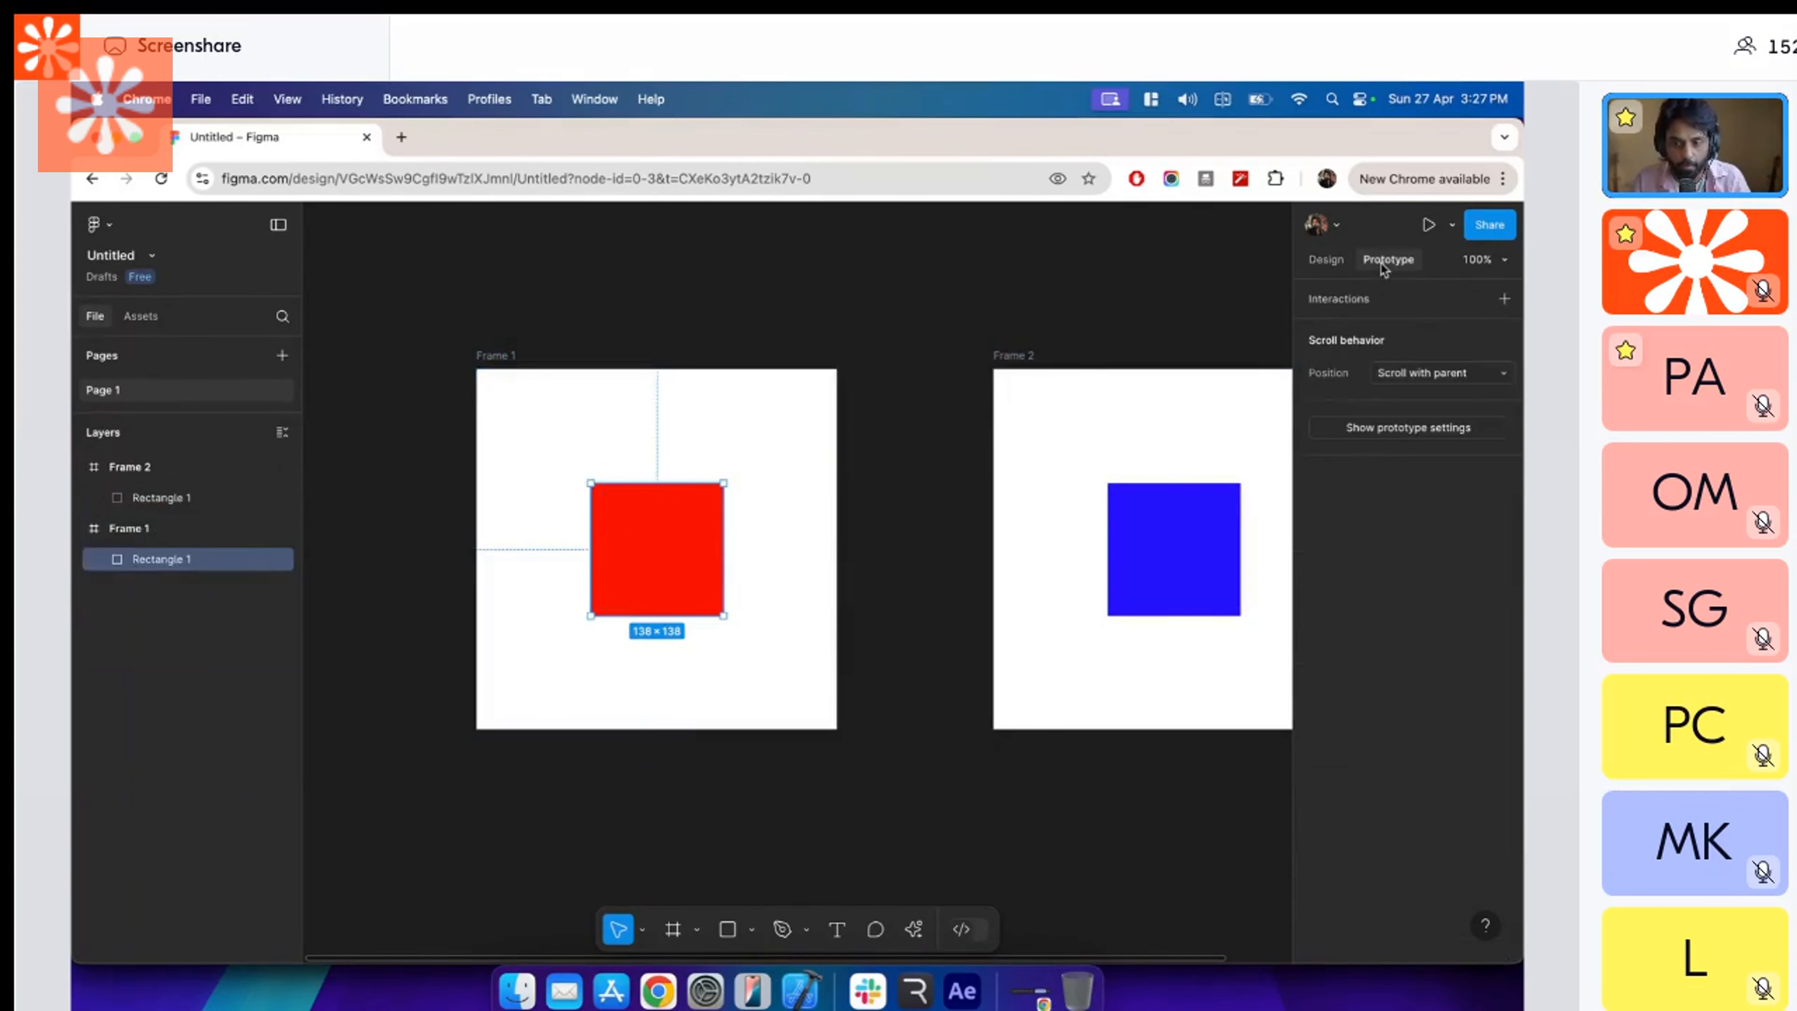
click(1504, 298)
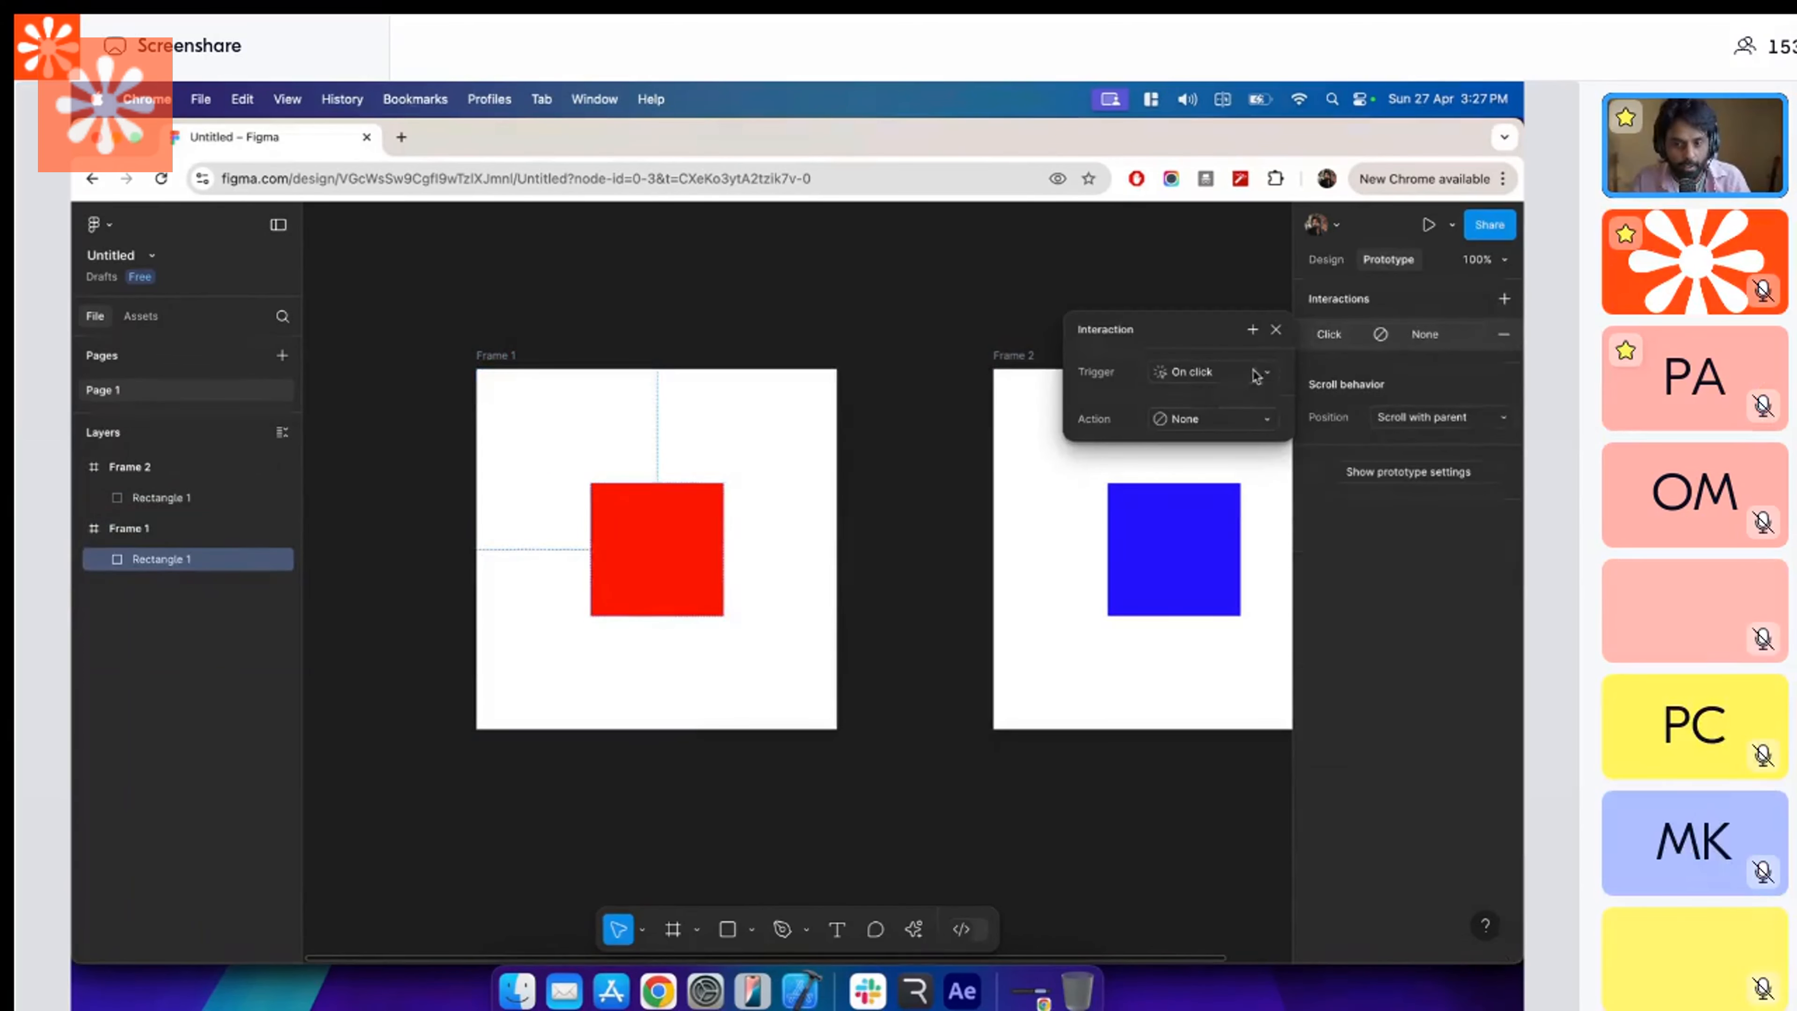
click(1231, 375)
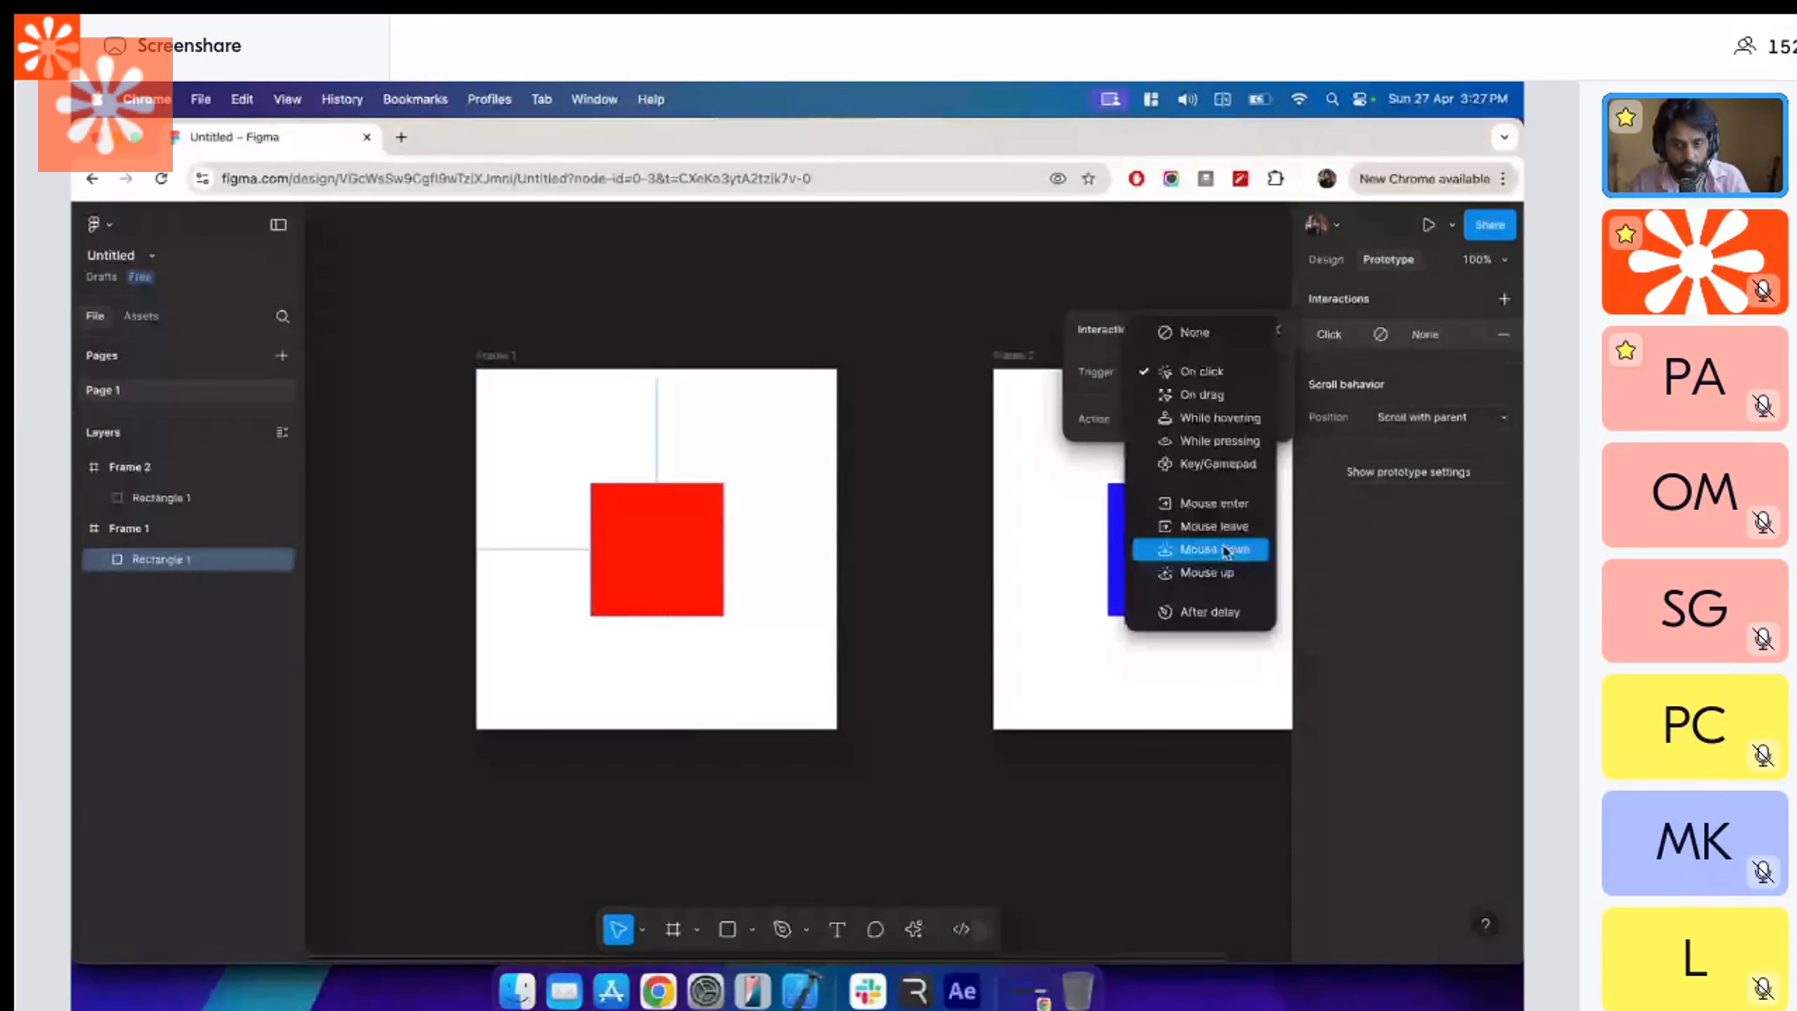
click(1063, 364)
click(1238, 421)
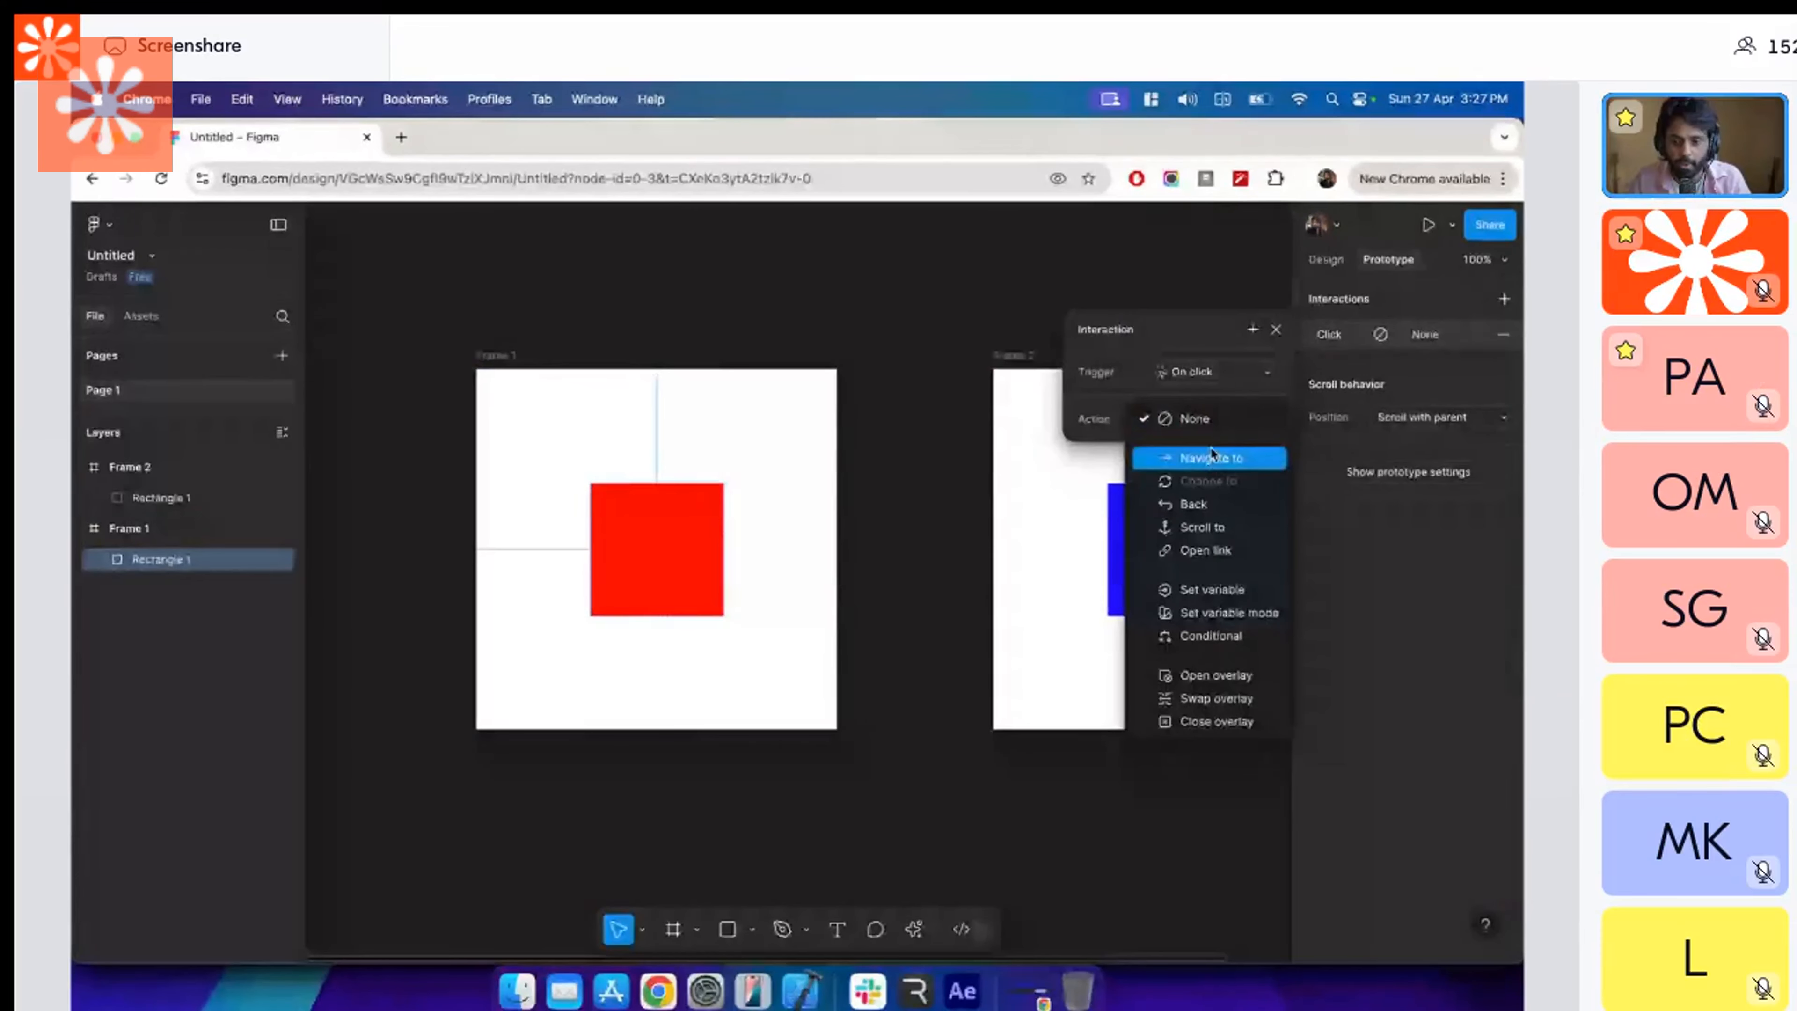
click(1211, 457)
click(879, 541)
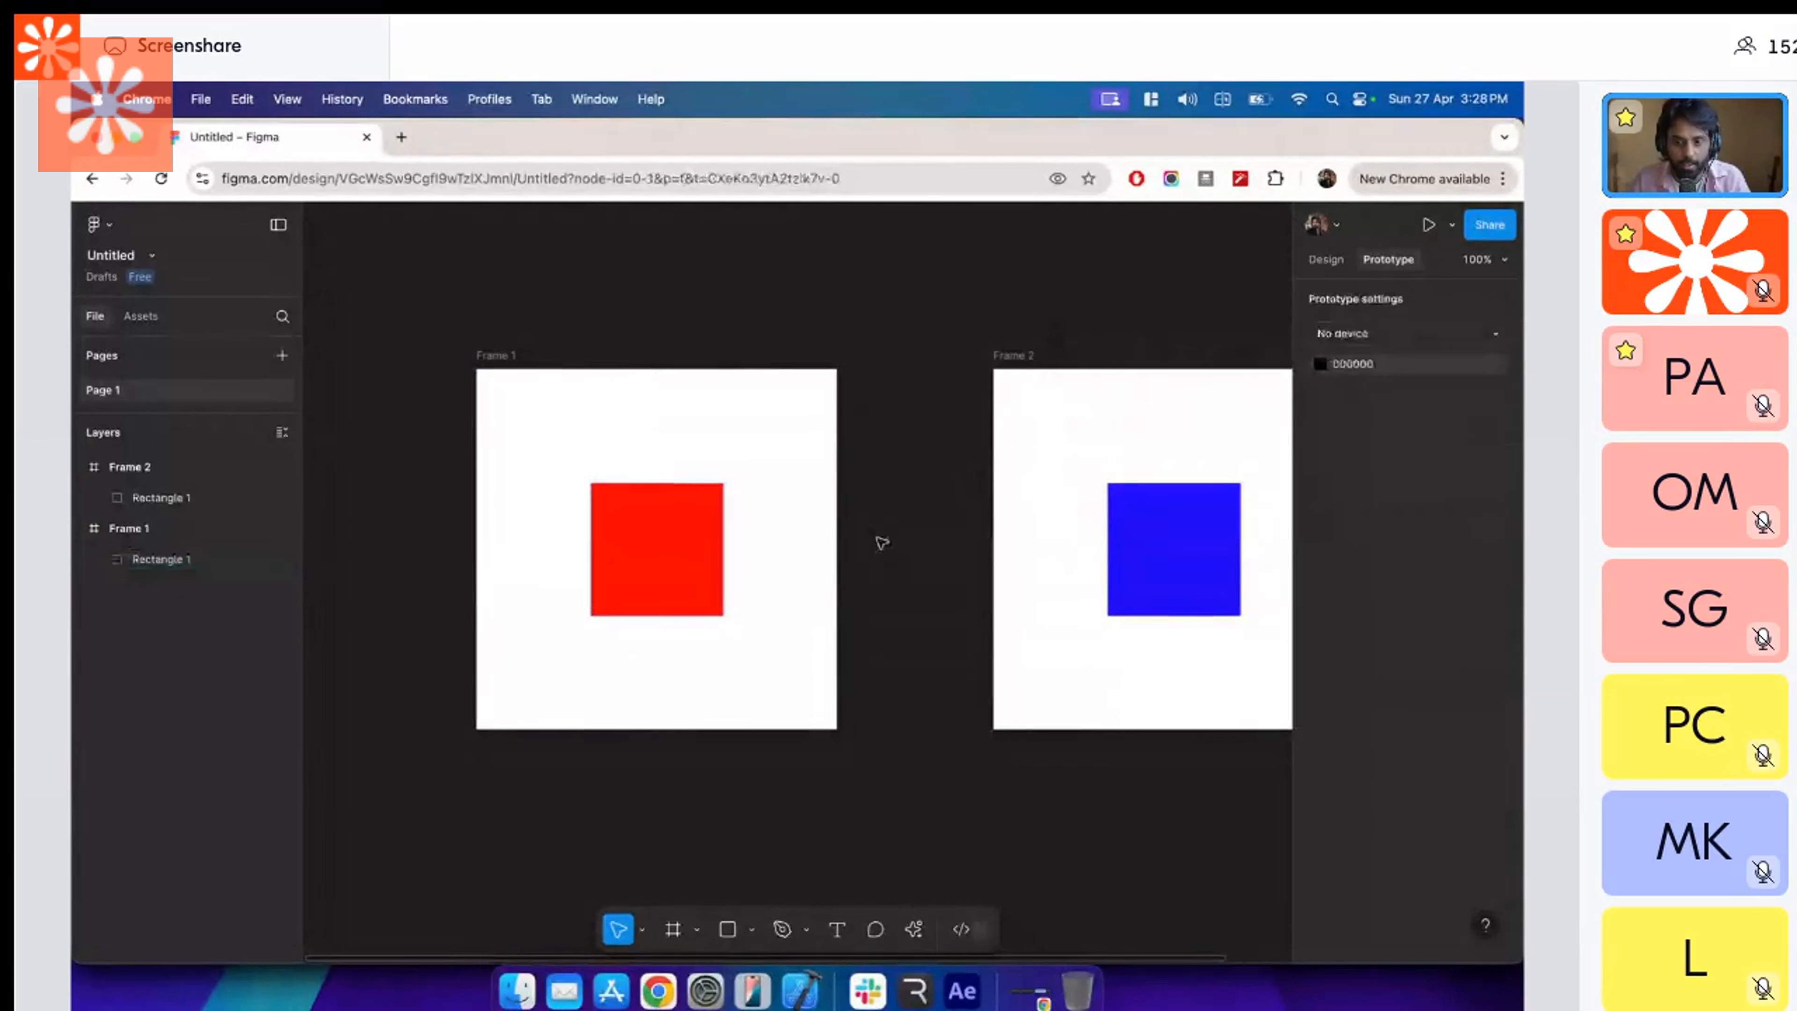
Try connecting the red square to Frame 2 with an on-drag interaction, and remove all of the square's interactions.
click(717, 555)
drag(723, 550, 1132, 532)
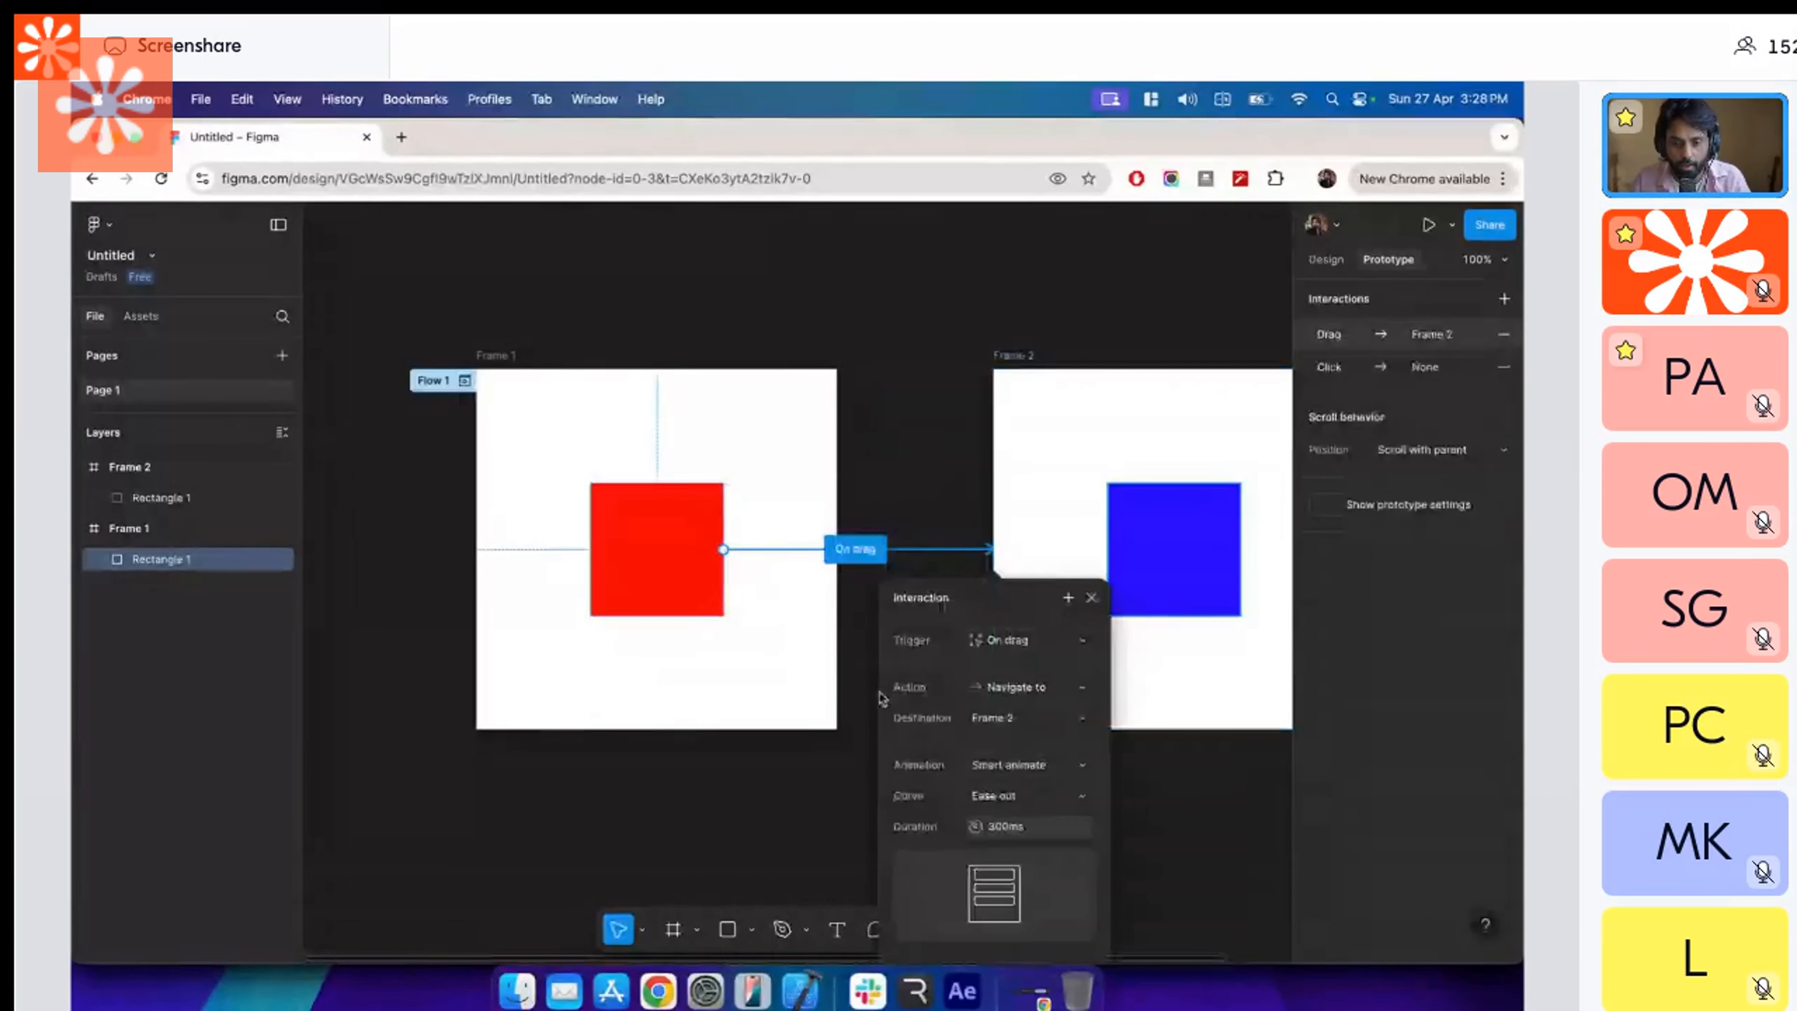
click(1004, 640)
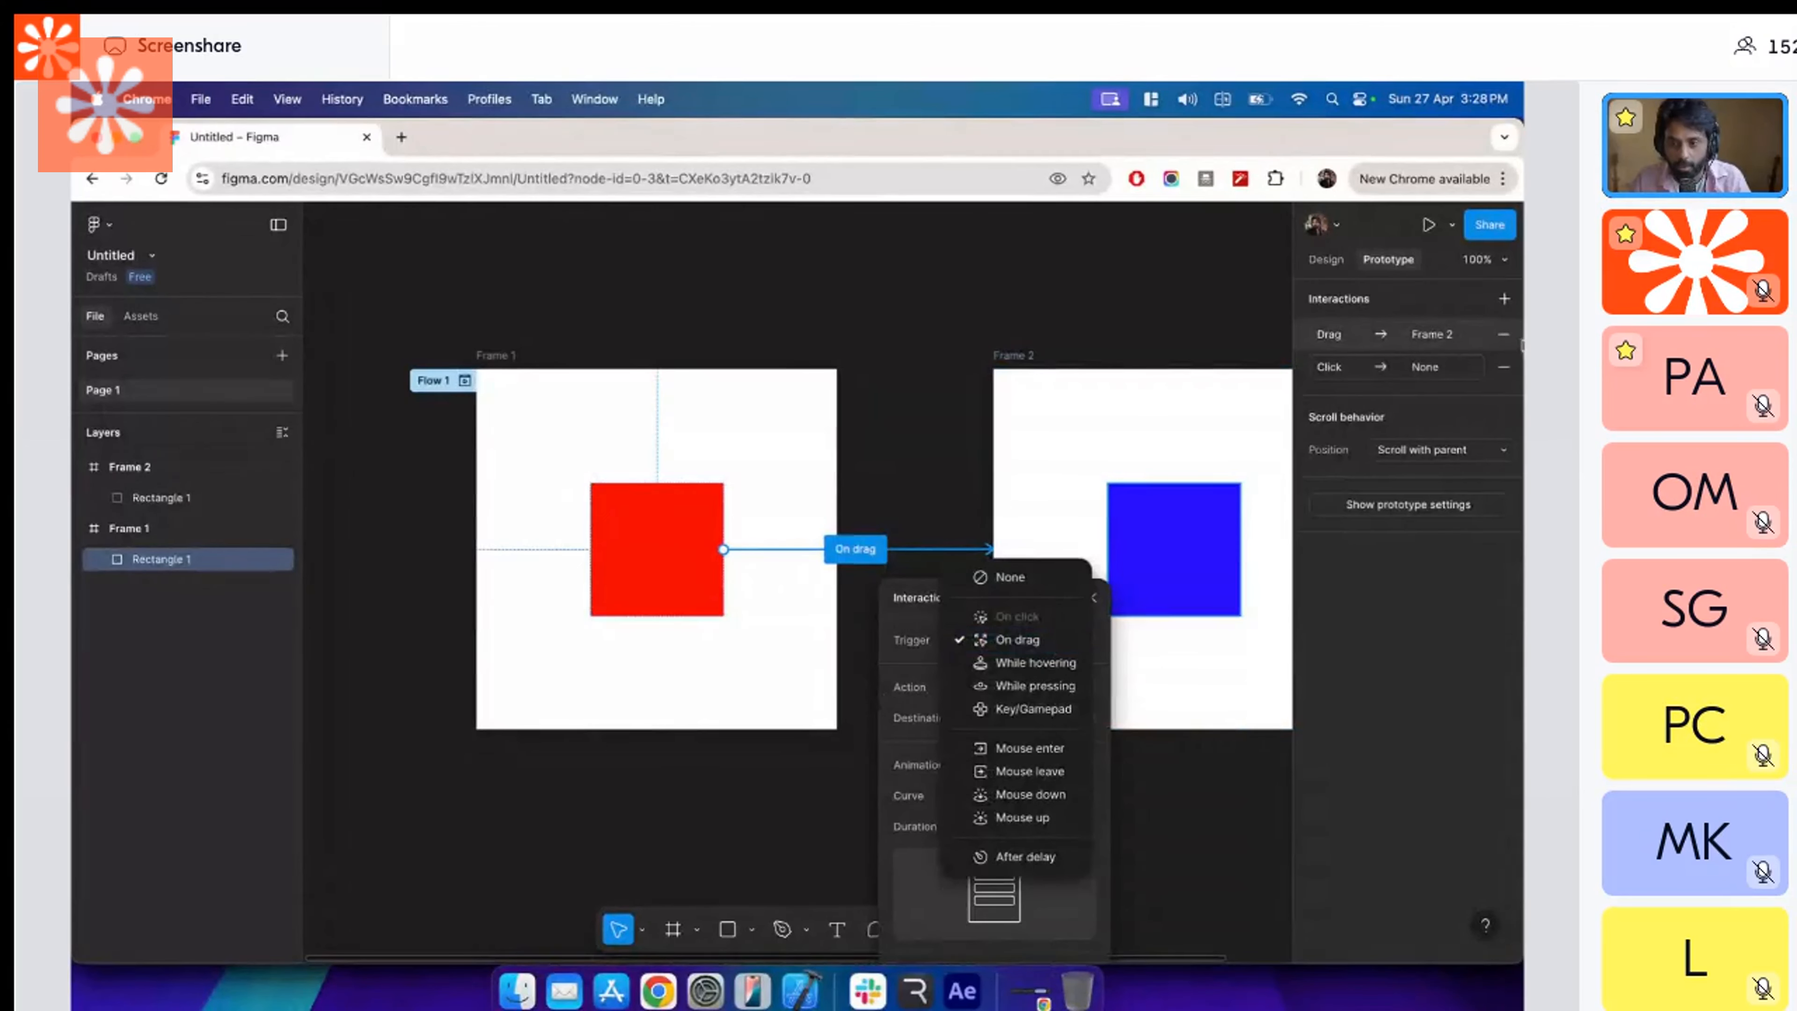
click(1505, 337)
click(1505, 337)
drag(723, 549, 1012, 556)
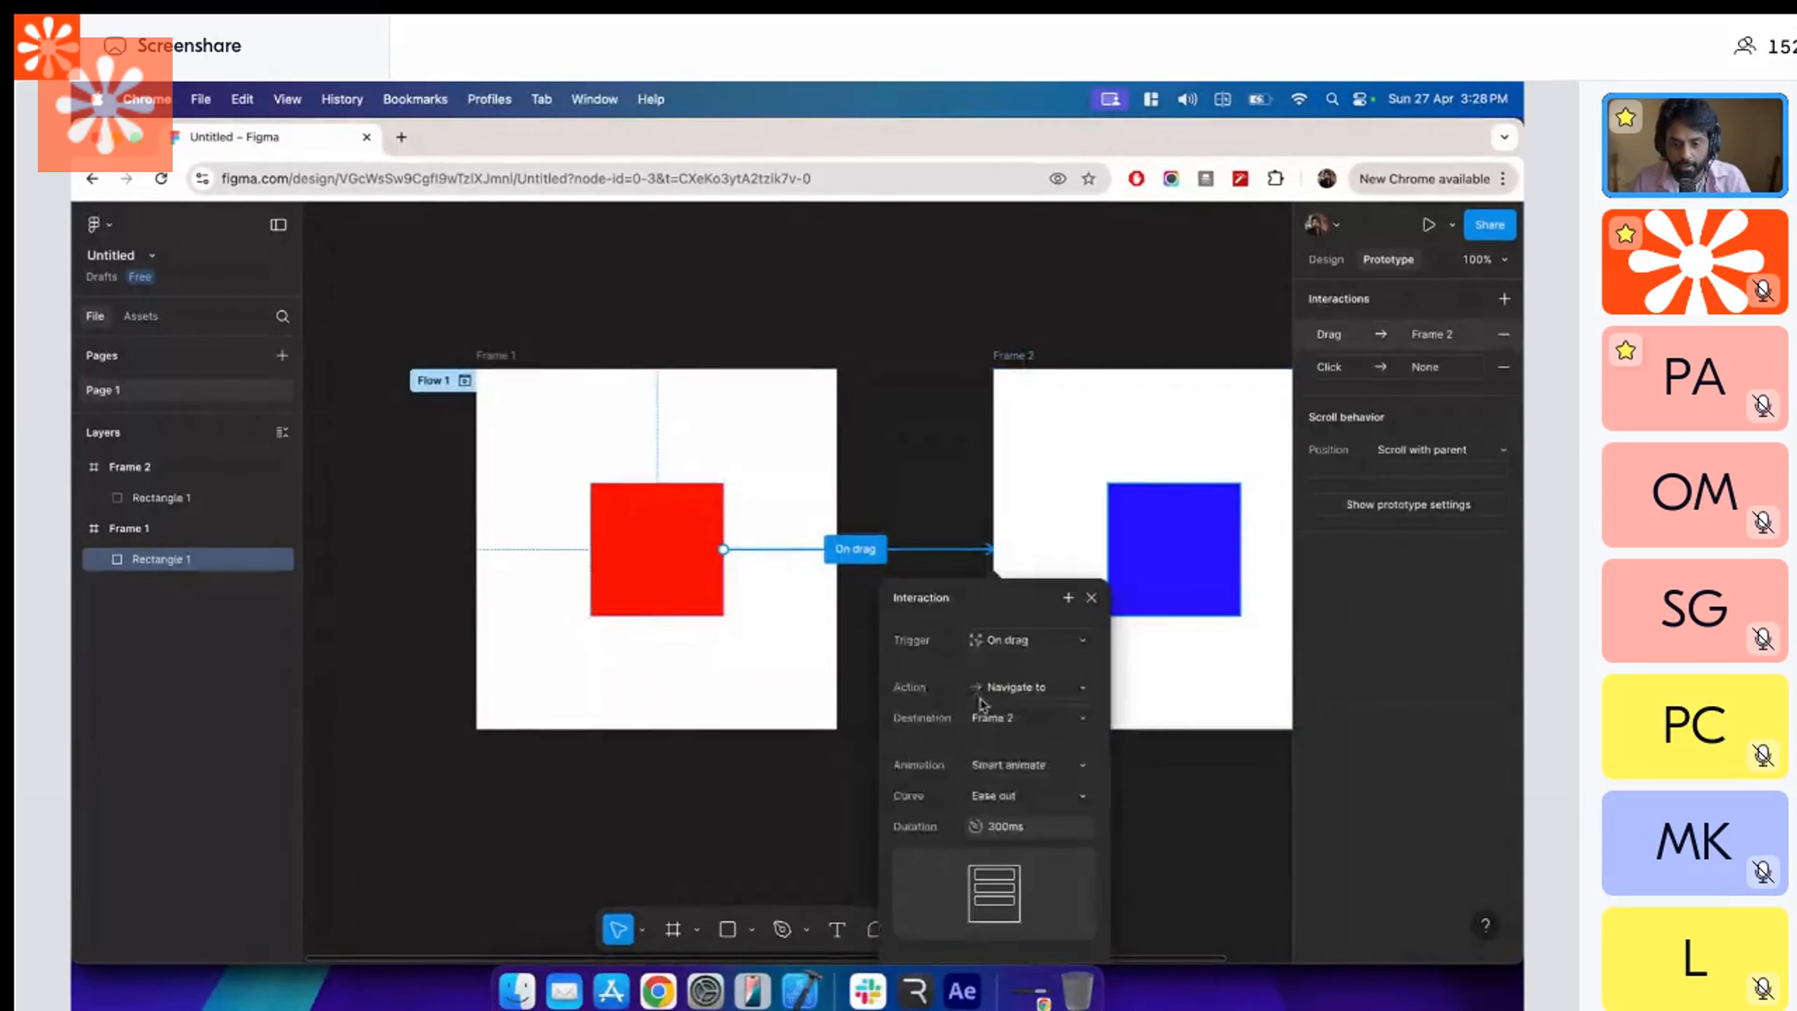
click(1503, 367)
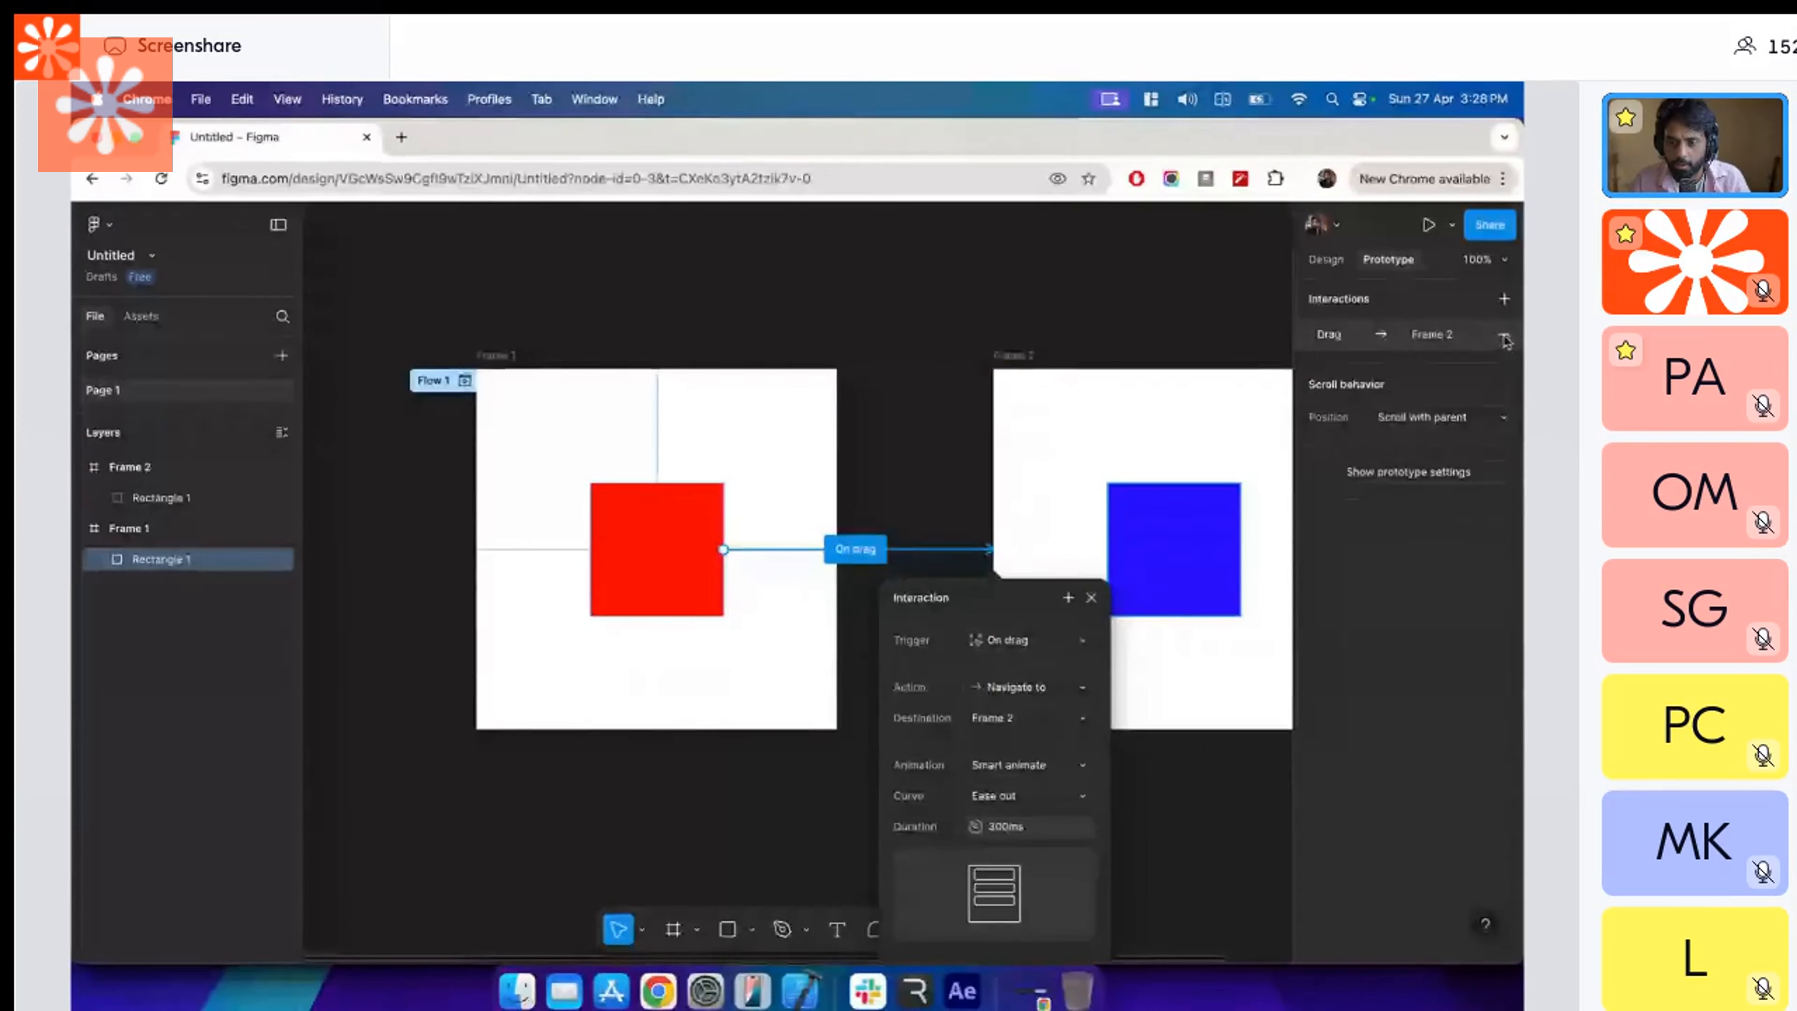
click(1505, 337)
Add an on-click interaction to the red square that navigates to Frame 2 using Smart animate.
click(1504, 298)
click(1217, 449)
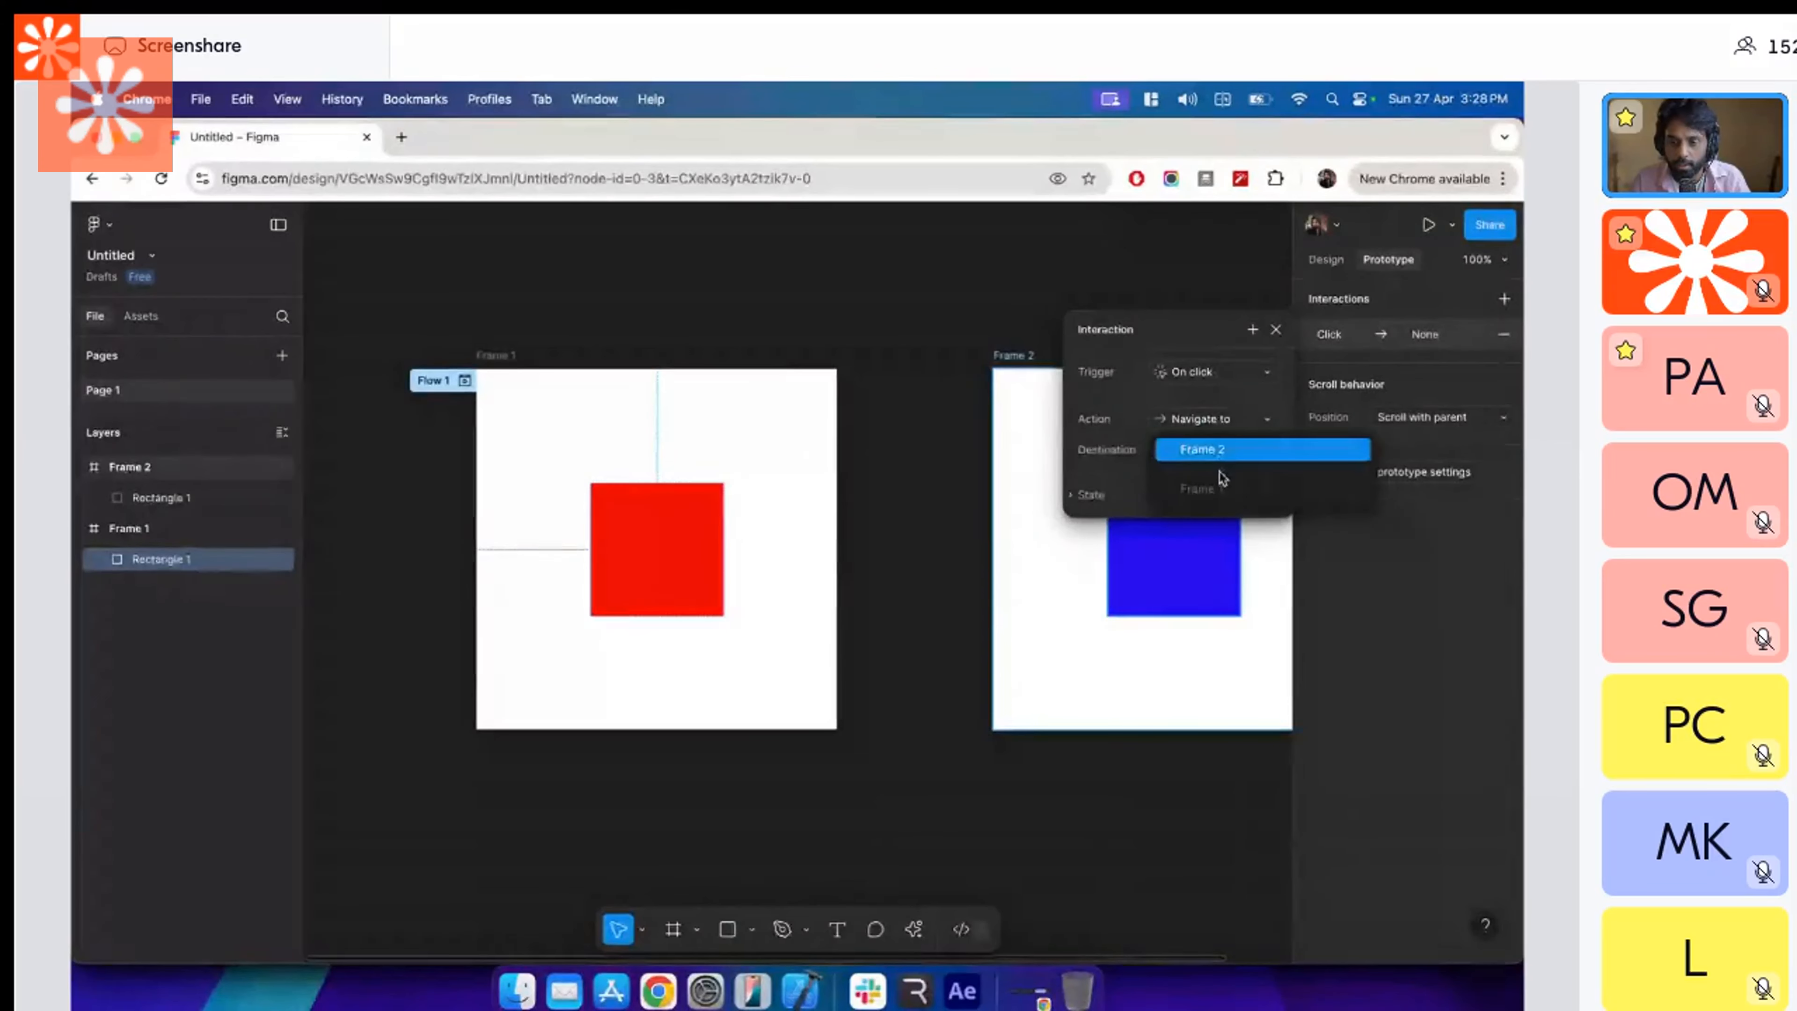
click(1218, 453)
click(1207, 499)
click(1200, 538)
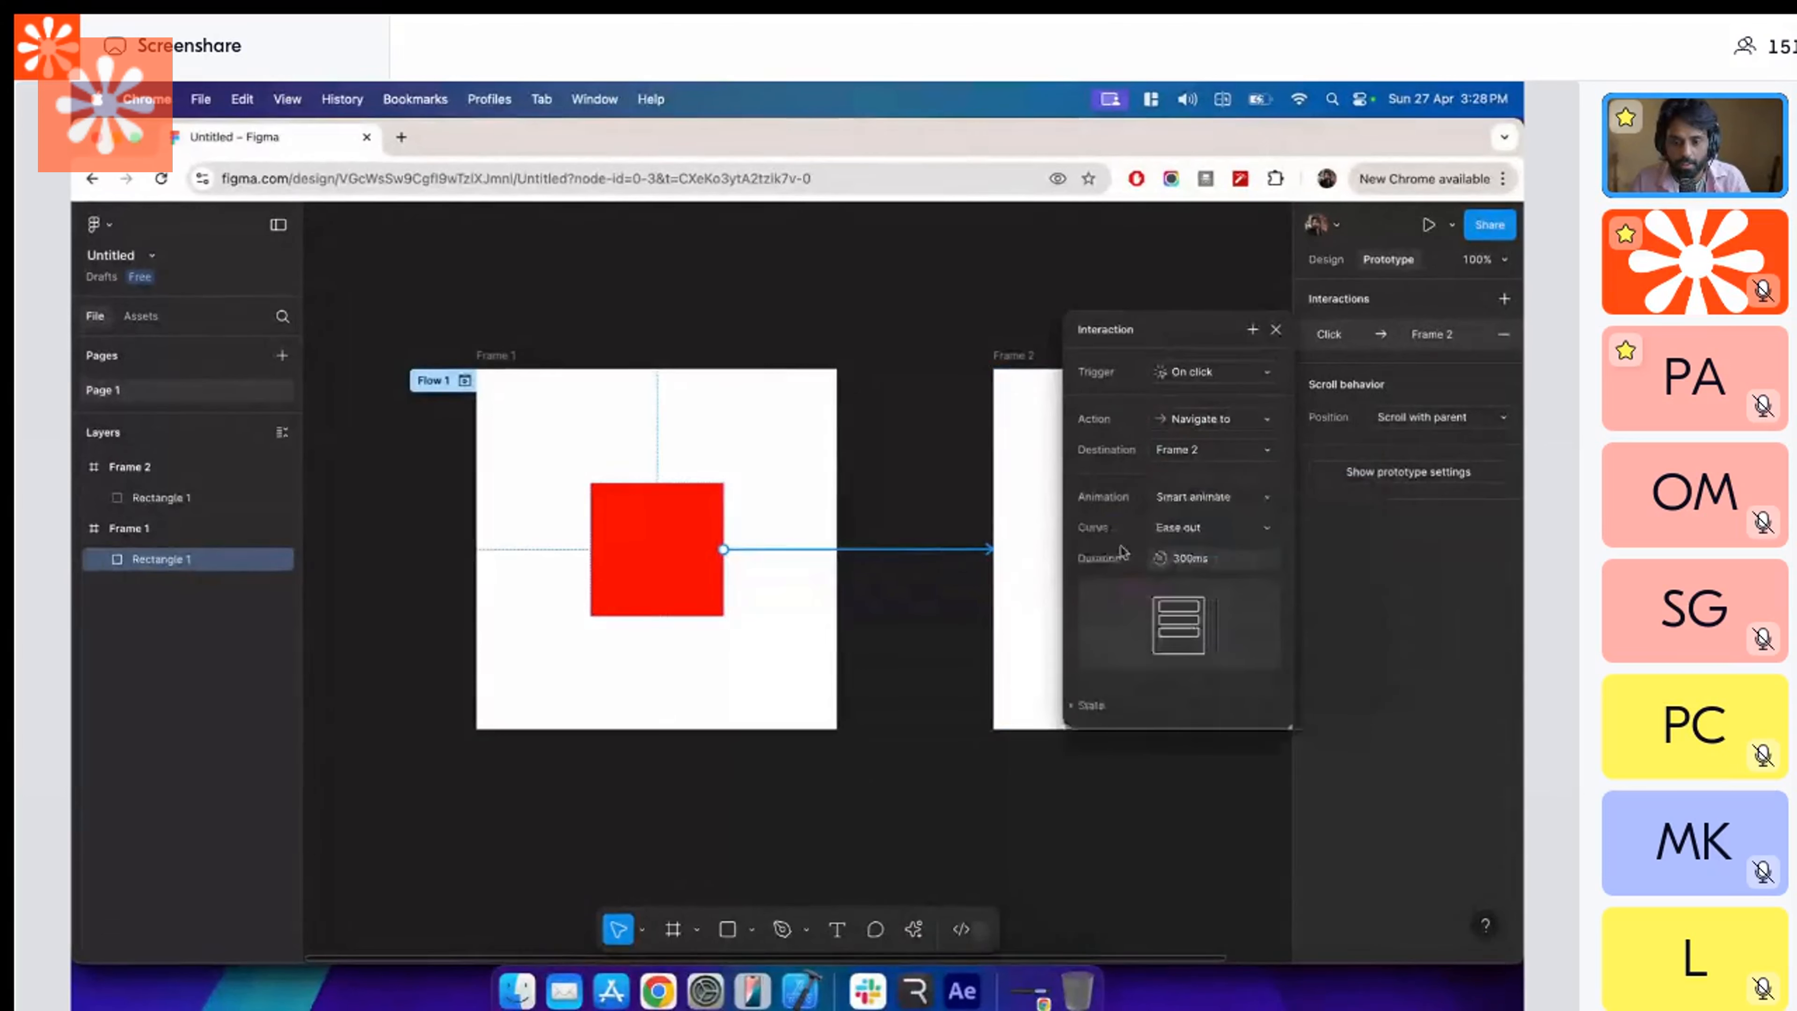
click(1054, 357)
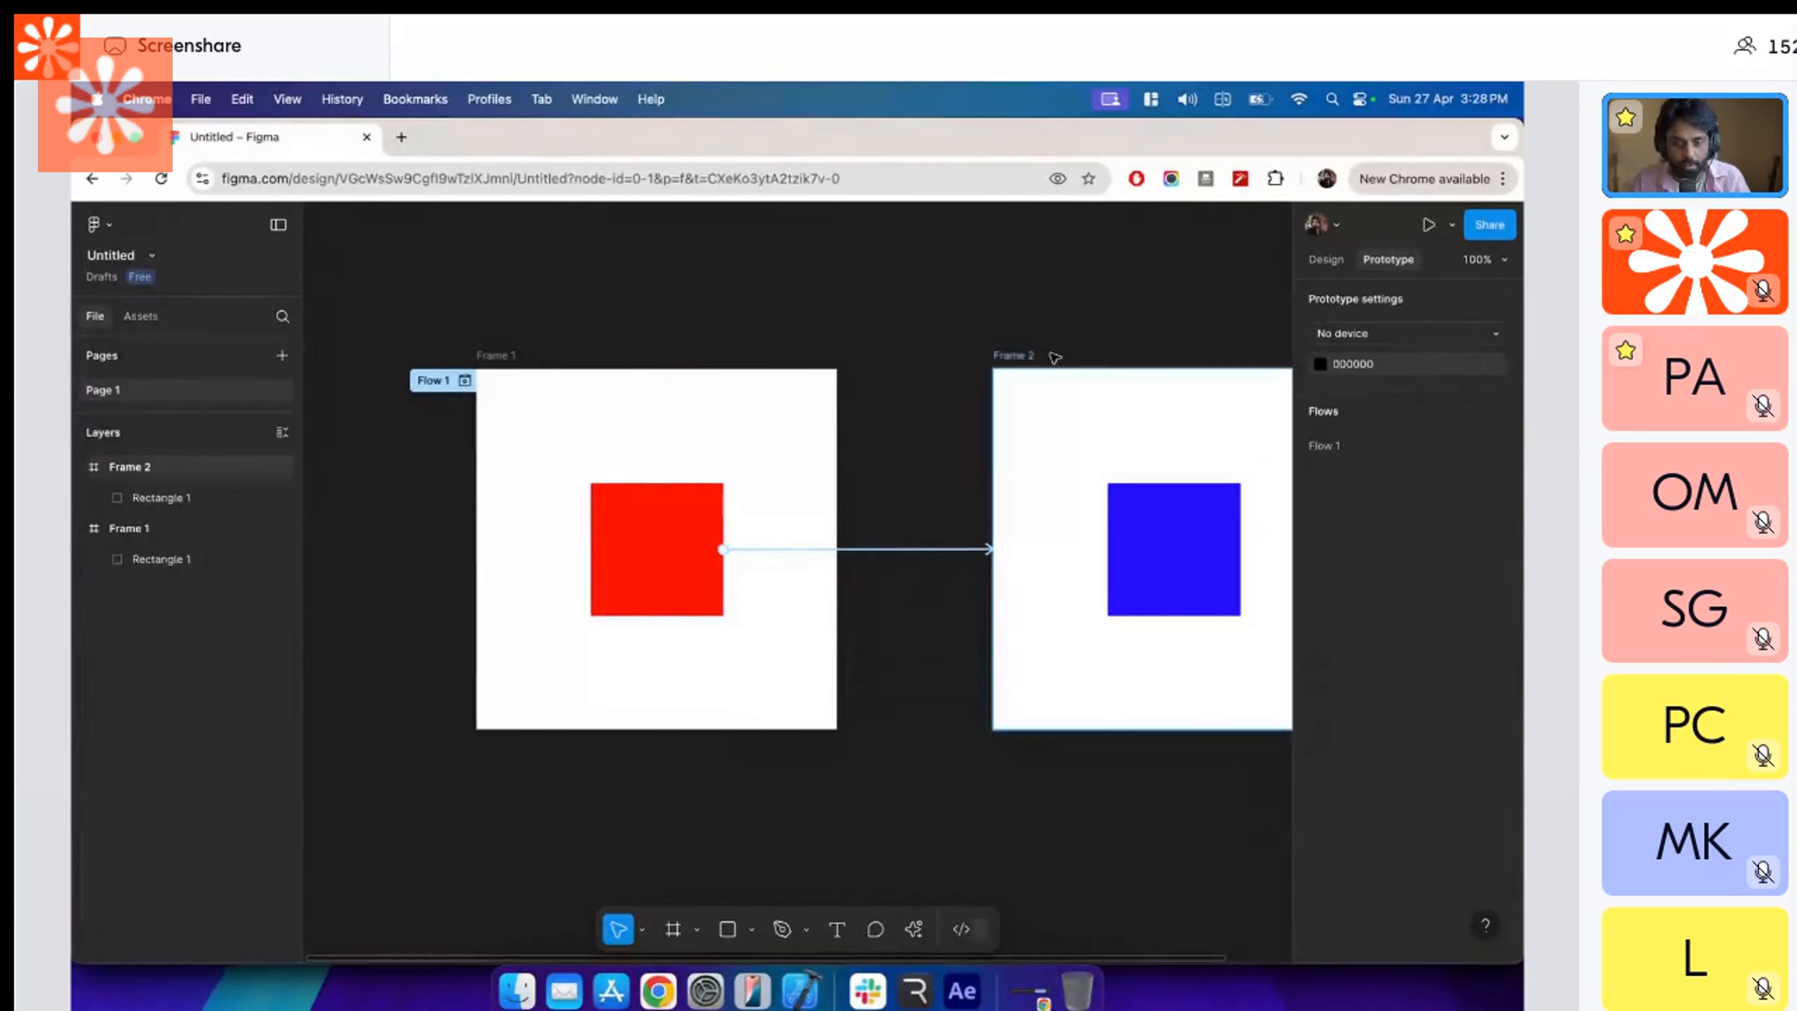
Connect Frame 2 back to Frame 1 with an on-click Navigate to interaction using Smart animate.
click(1005, 359)
mouse_move(996, 566)
drag(756, 584, 755, 585)
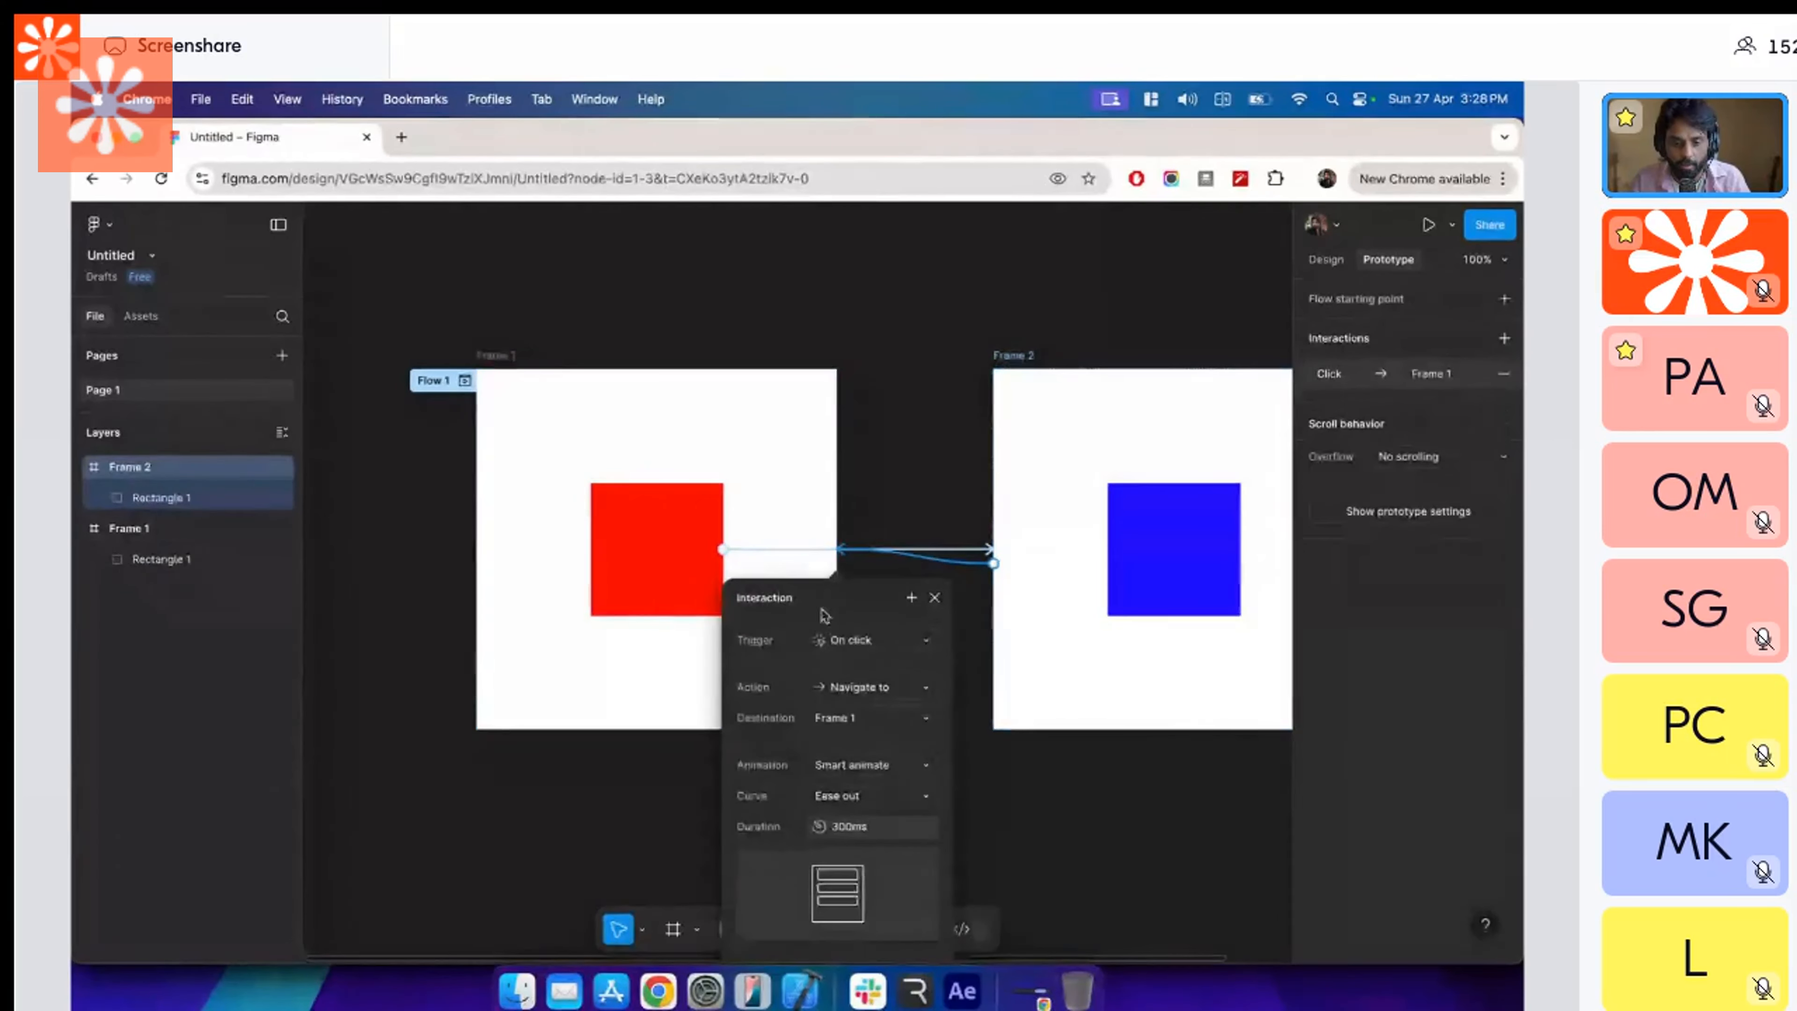
click(934, 598)
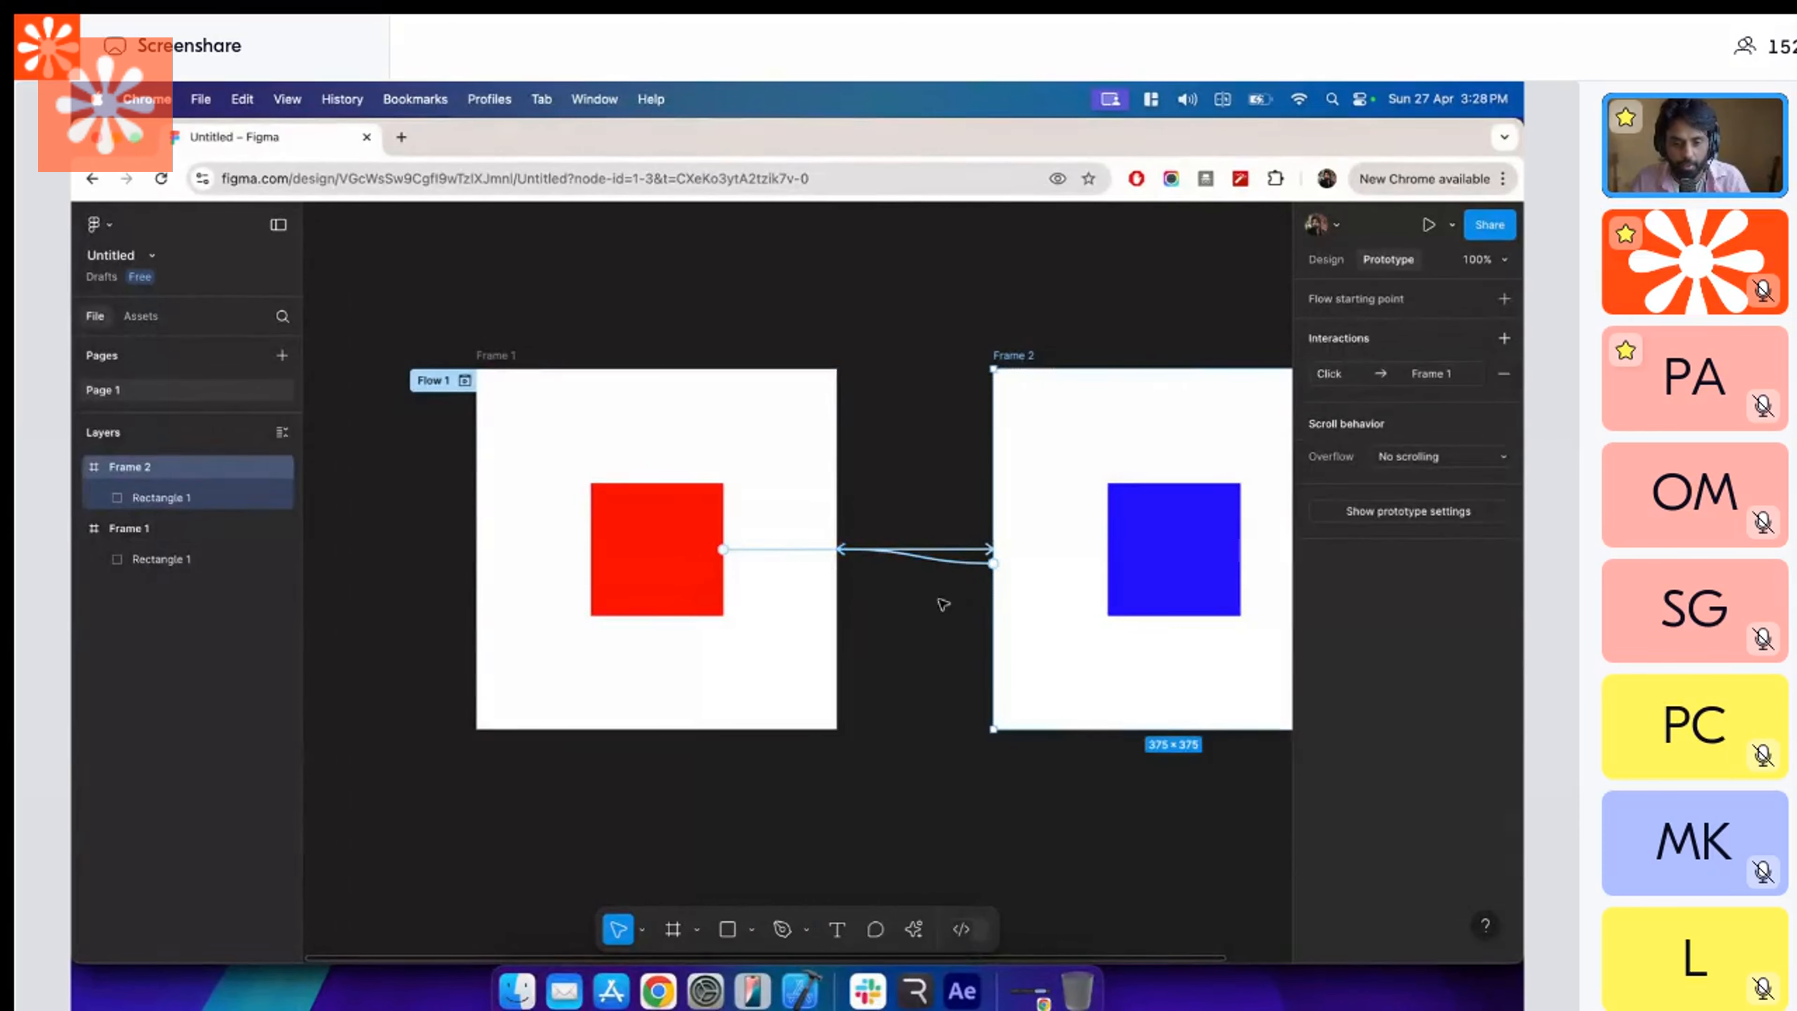
click(938, 474)
Preview the prototype inline from Frame 1 and test the click transitions between the red and blue squares.
scroll(885, 473, right, 3)
click(1428, 225)
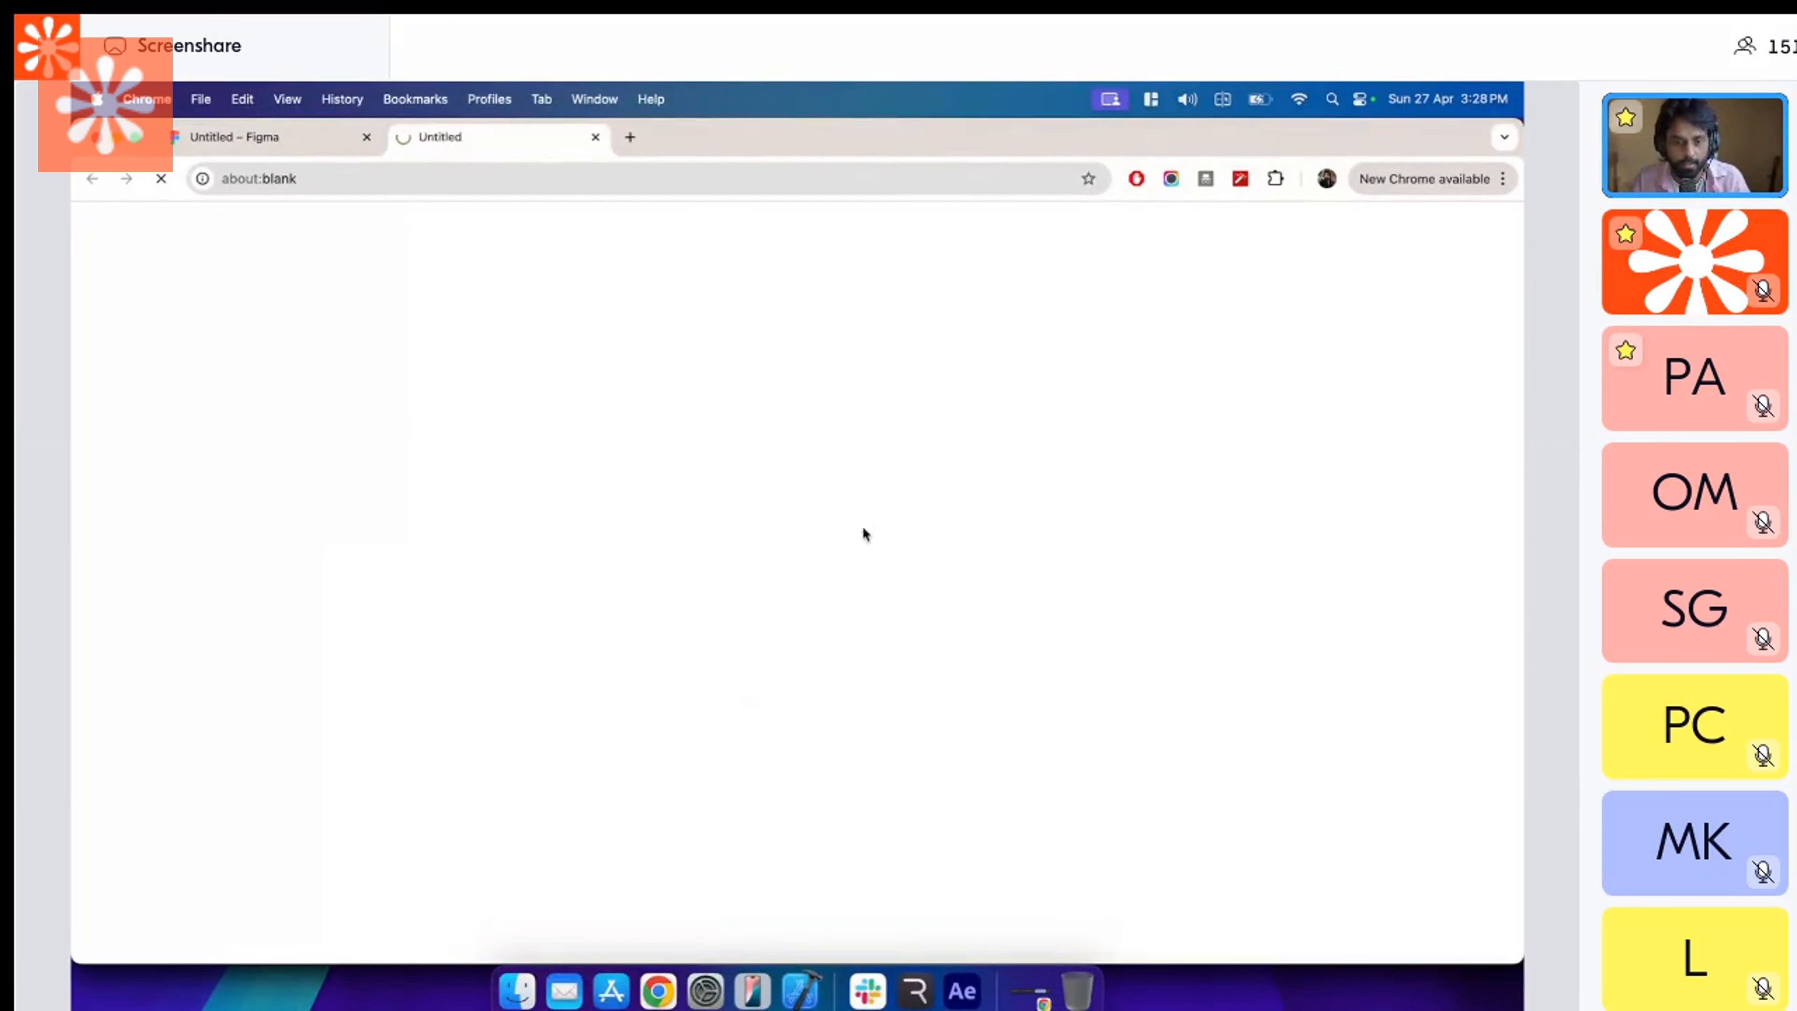
key(super+w)
click(417, 344)
key(shift+space)
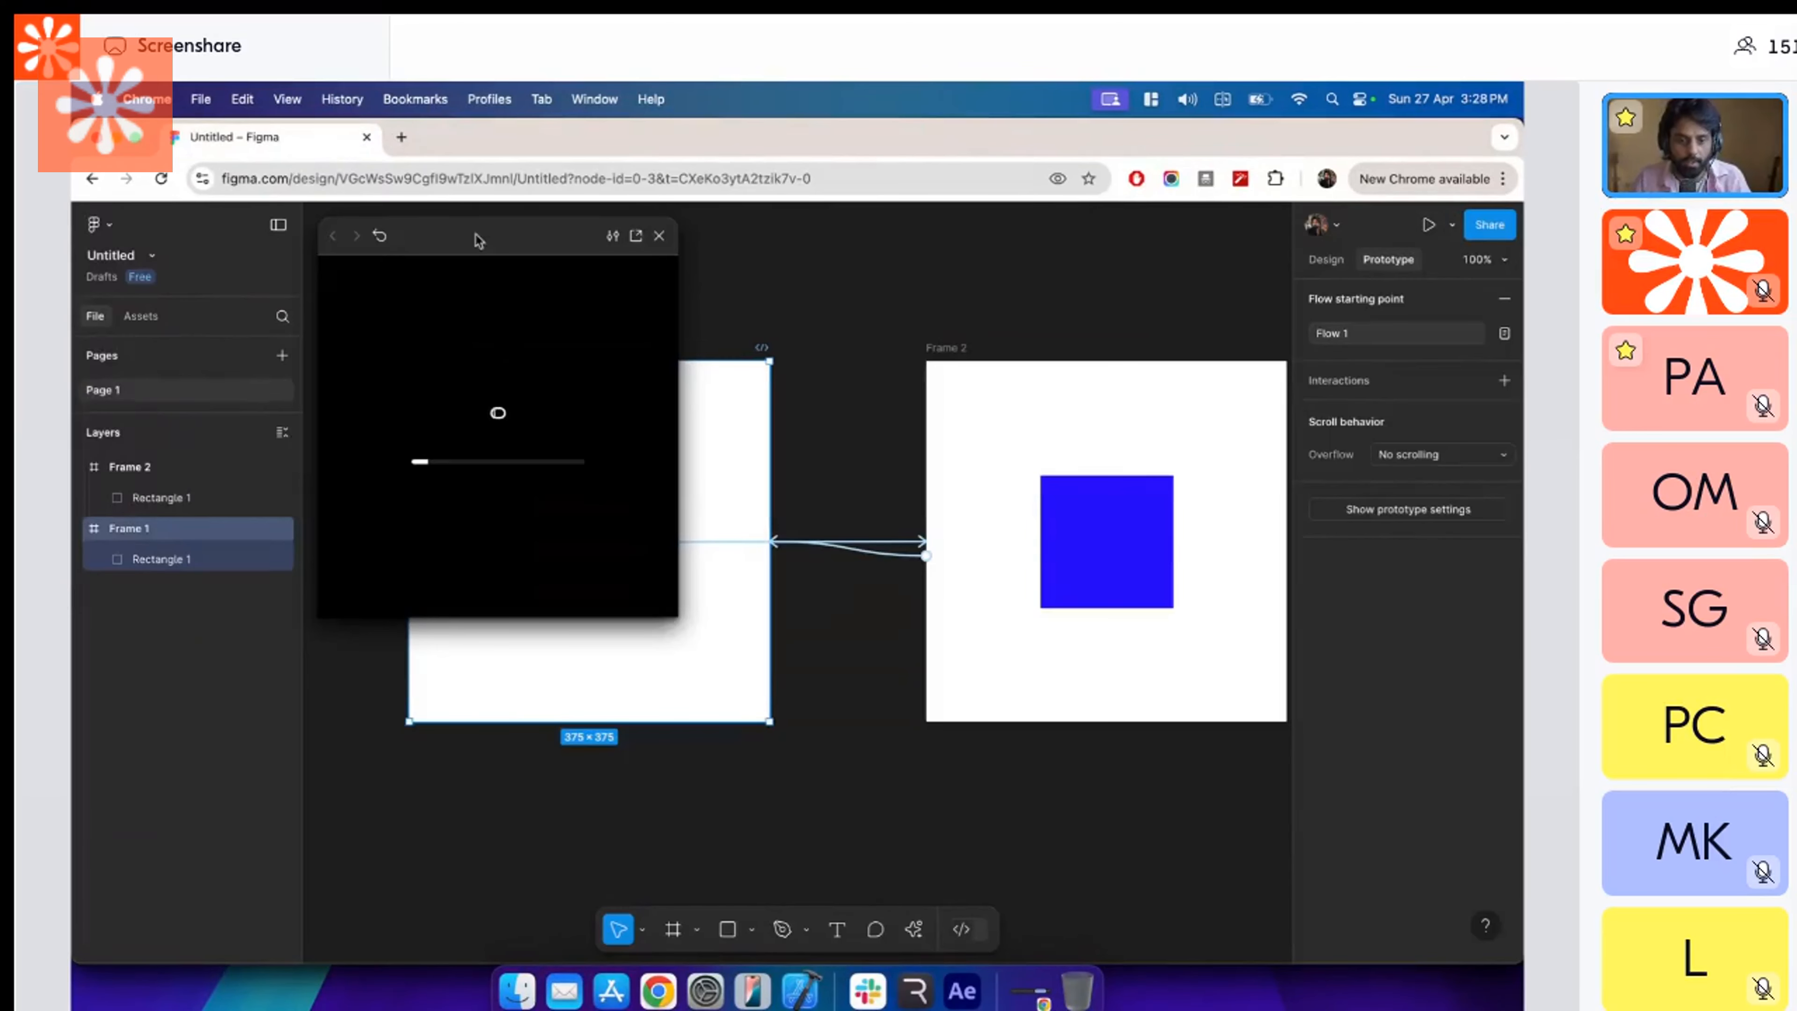
drag(474, 235, 821, 319)
click(930, 461)
click(838, 500)
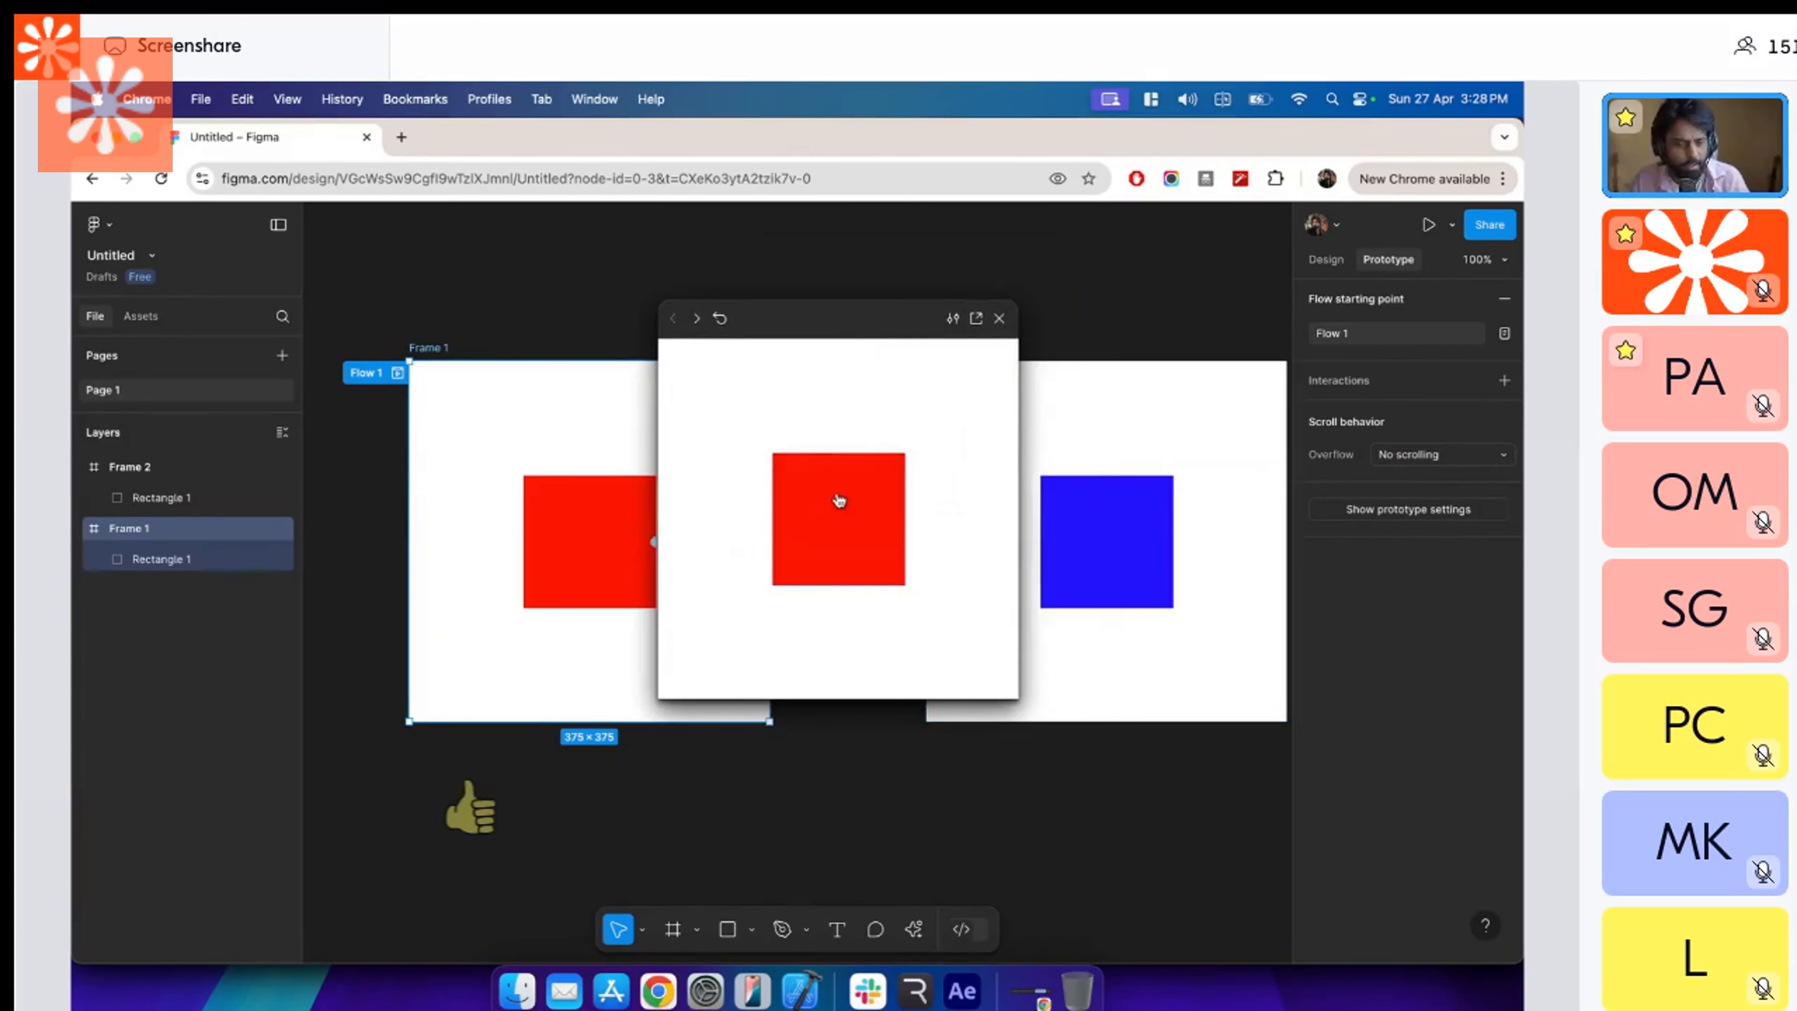
View the state machine in Rive for comparison, and return to Figma to close the prototype preview.
key(super+Tab)
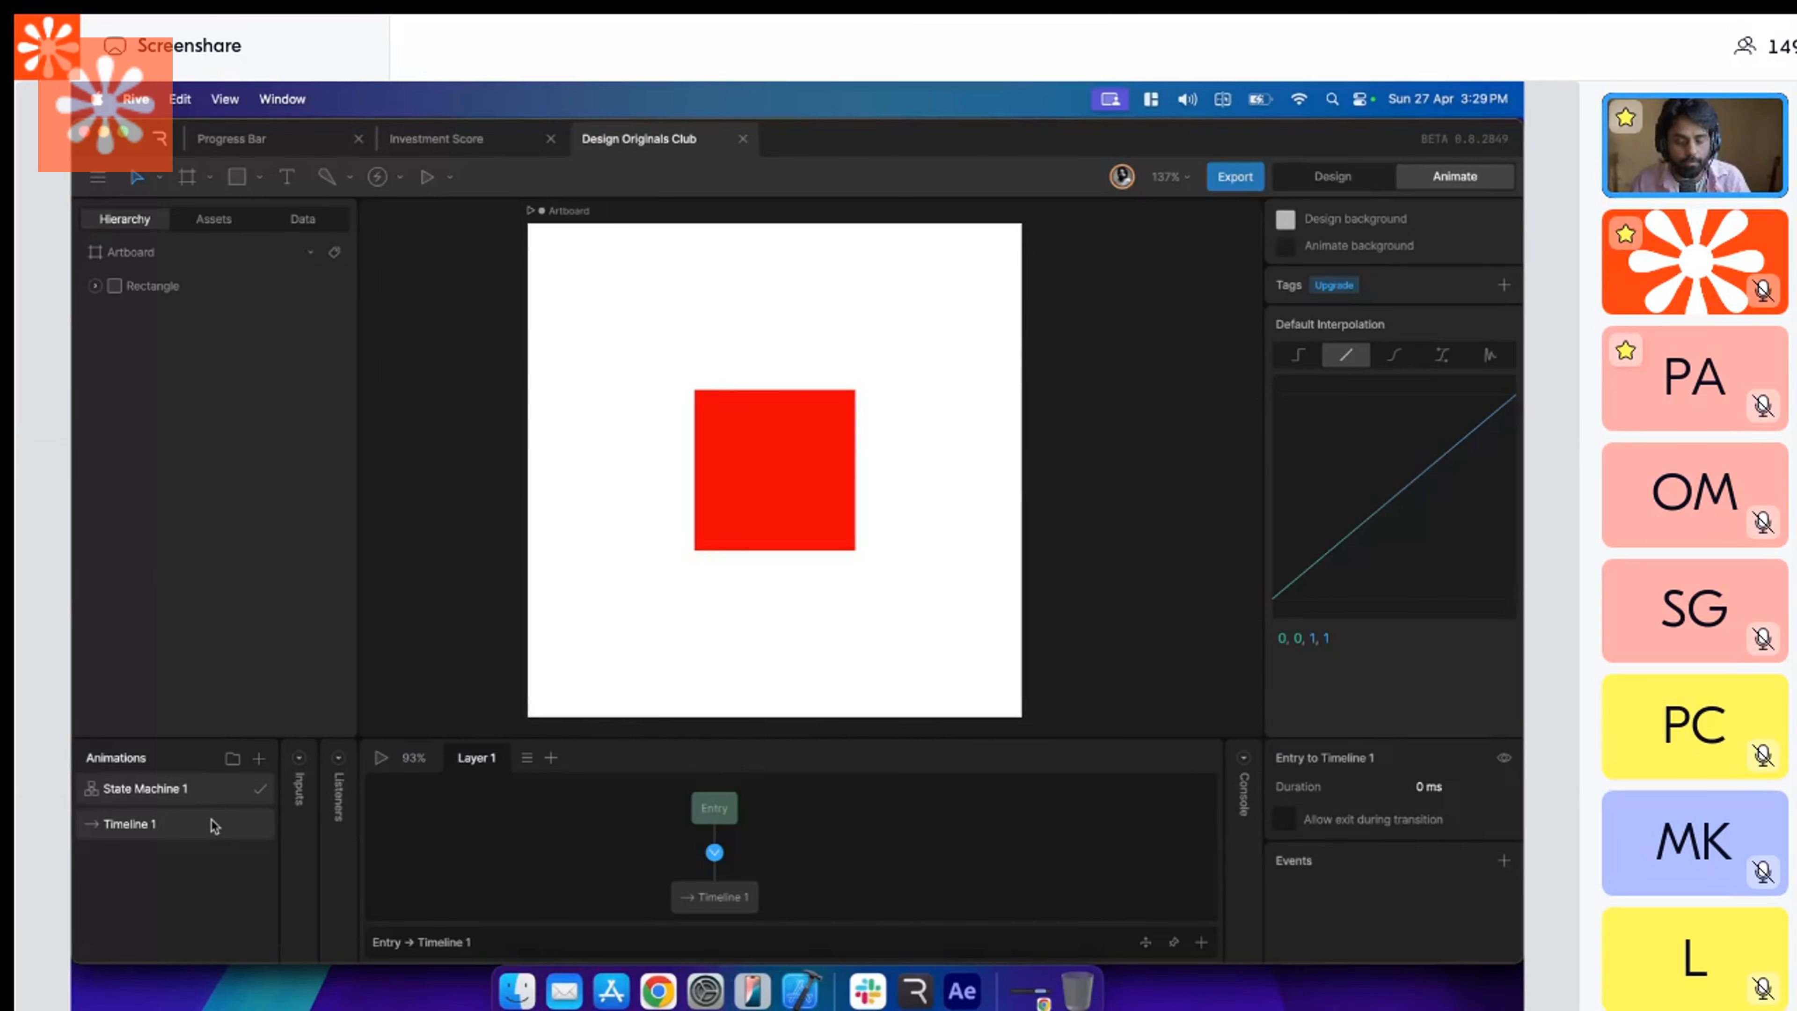
key(super+Tab)
click(999, 320)
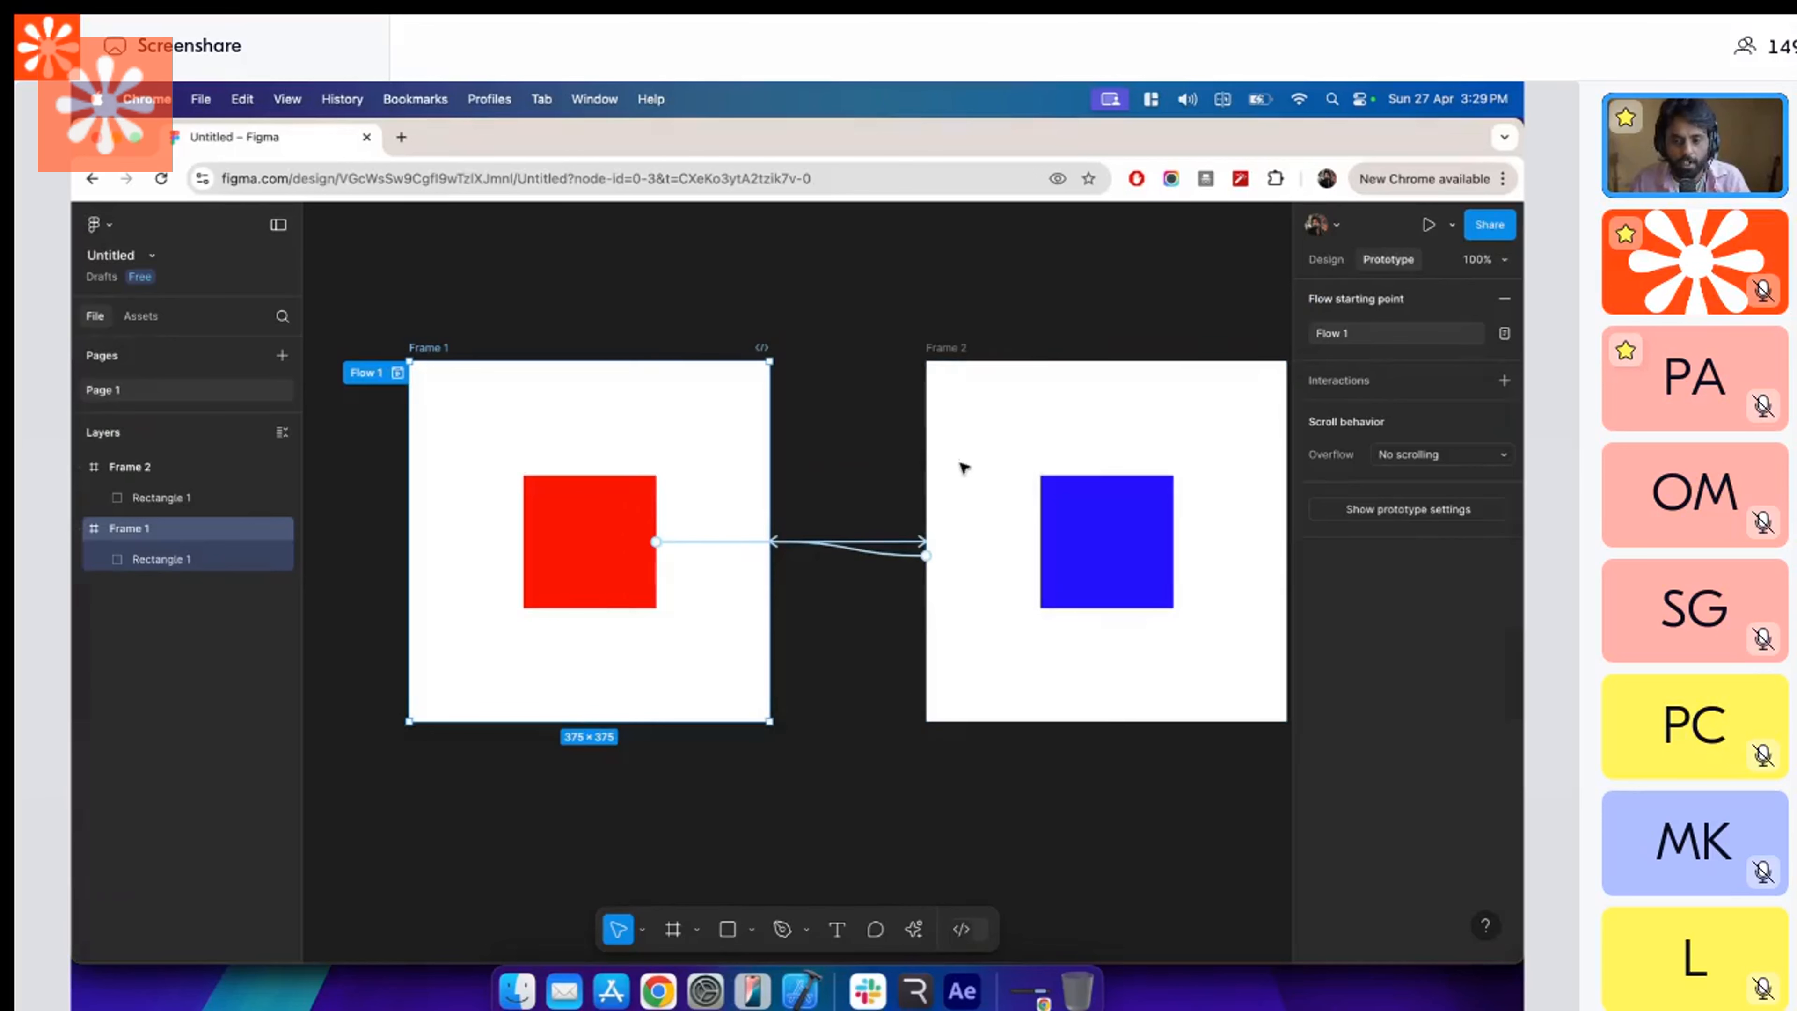
Examine Frame 2's interaction and the transition settings of the connection from the red square to Frame 2.
click(942, 349)
click(1410, 378)
click(974, 606)
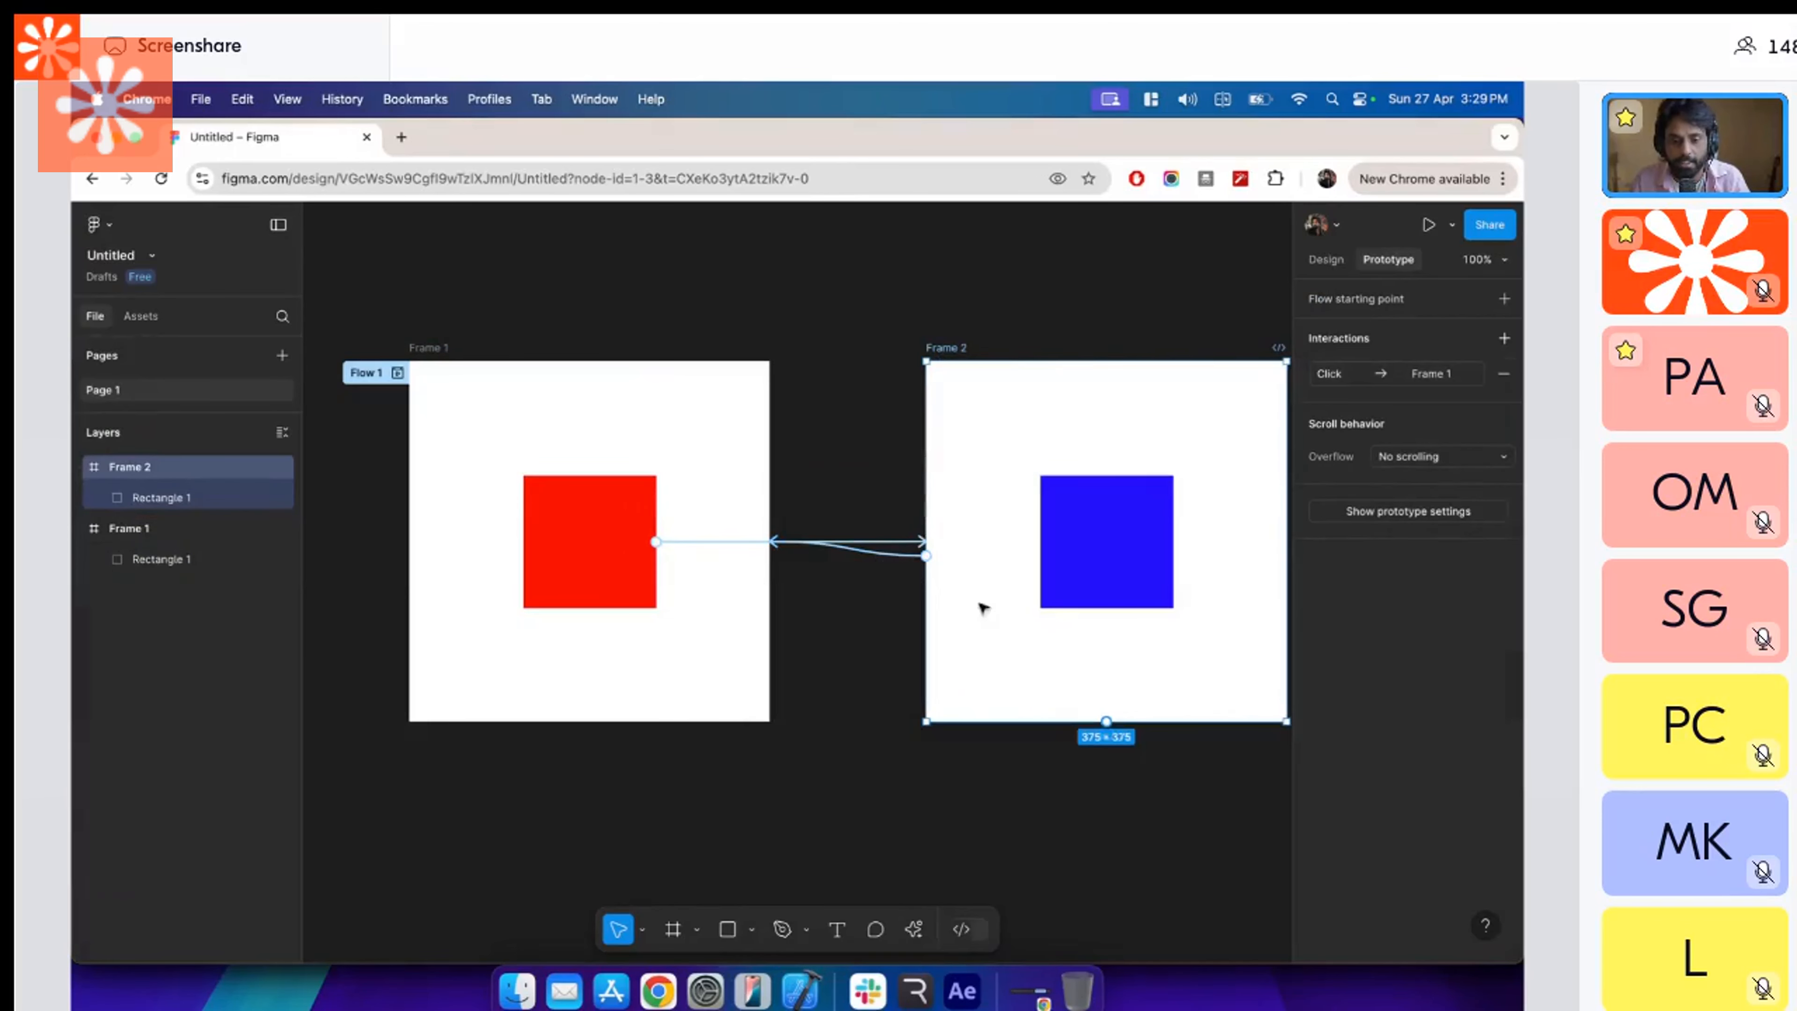
click(877, 542)
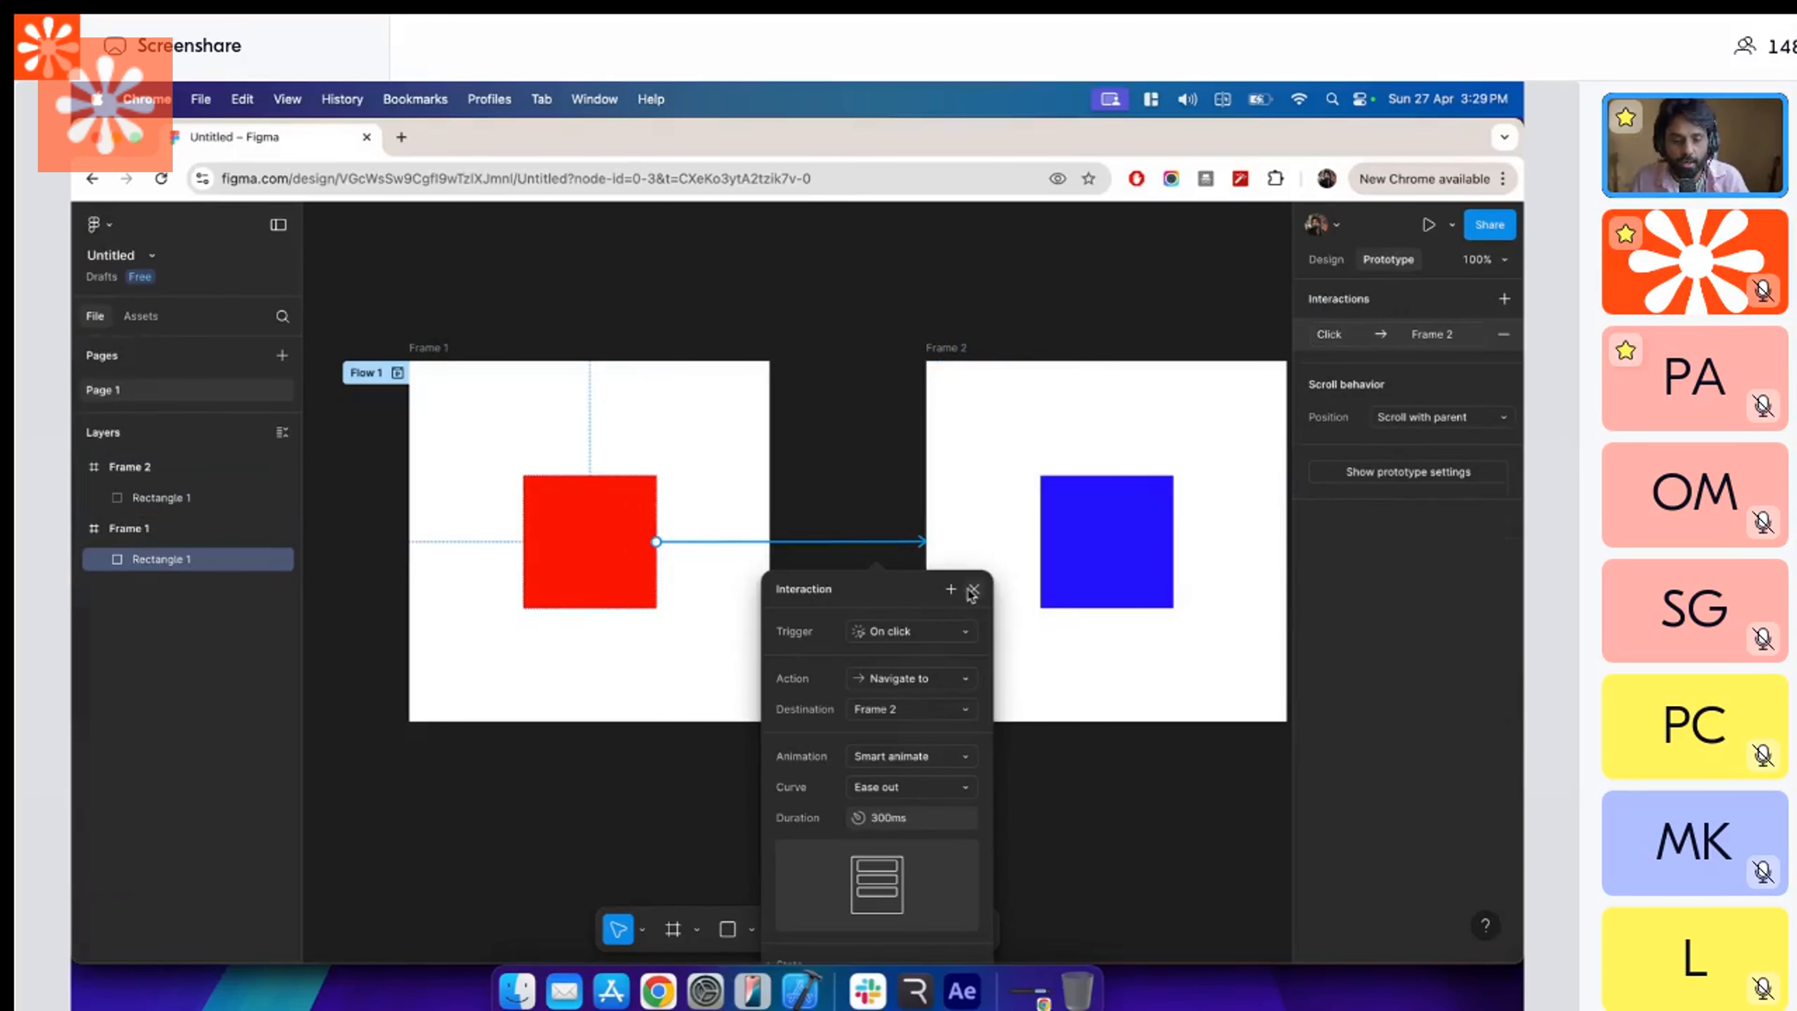
click(973, 590)
click(860, 543)
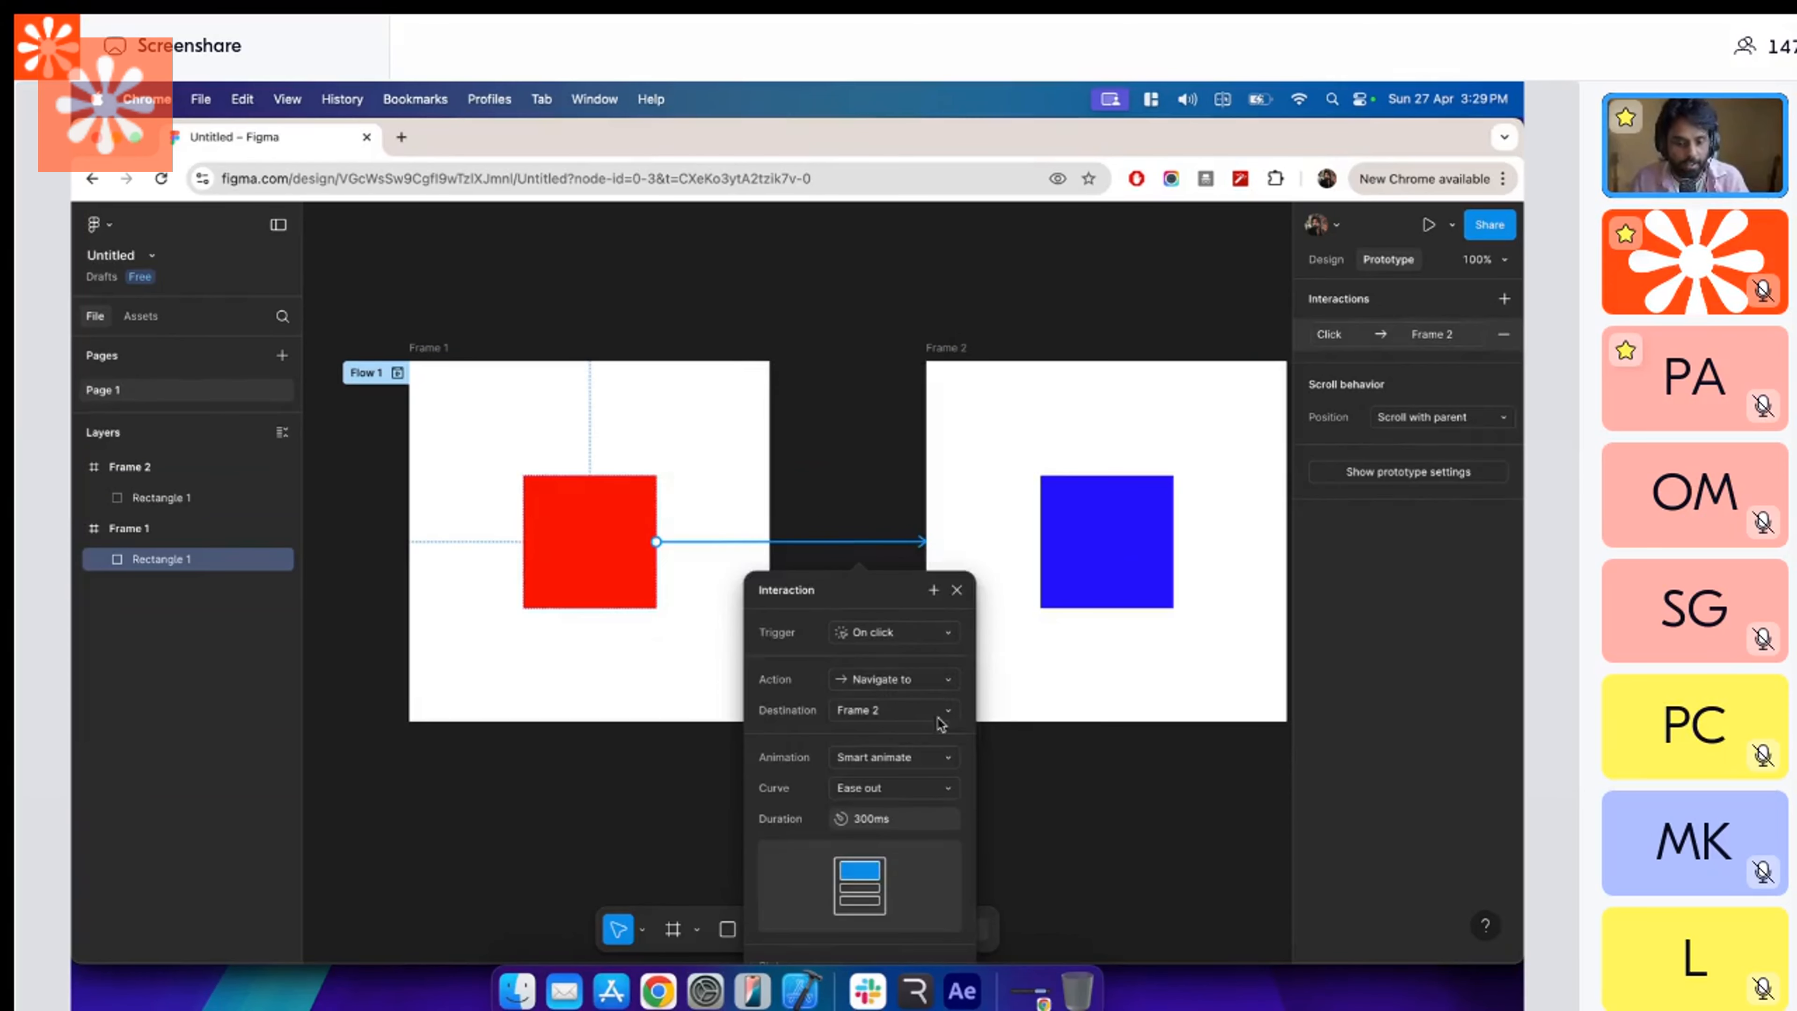
click(915, 824)
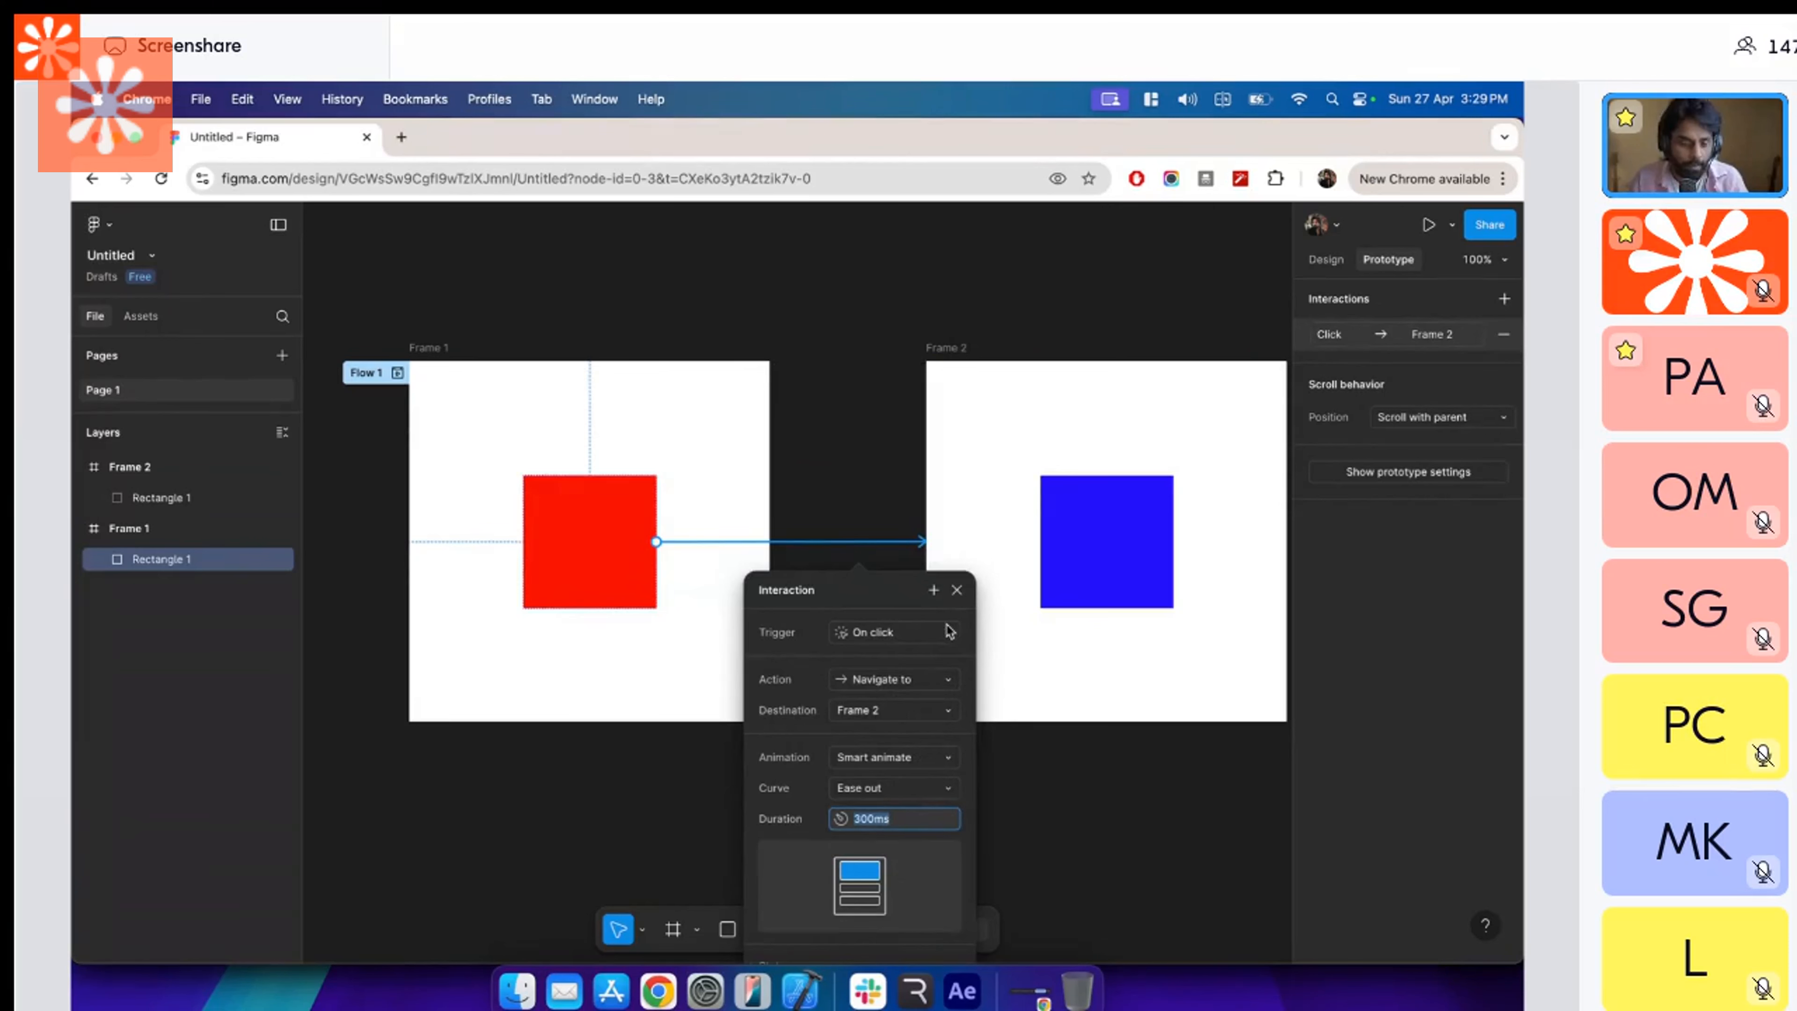
click(957, 590)
Set the duration of the transition from the red square to Frame 2 to 600 ms.
click(823, 544)
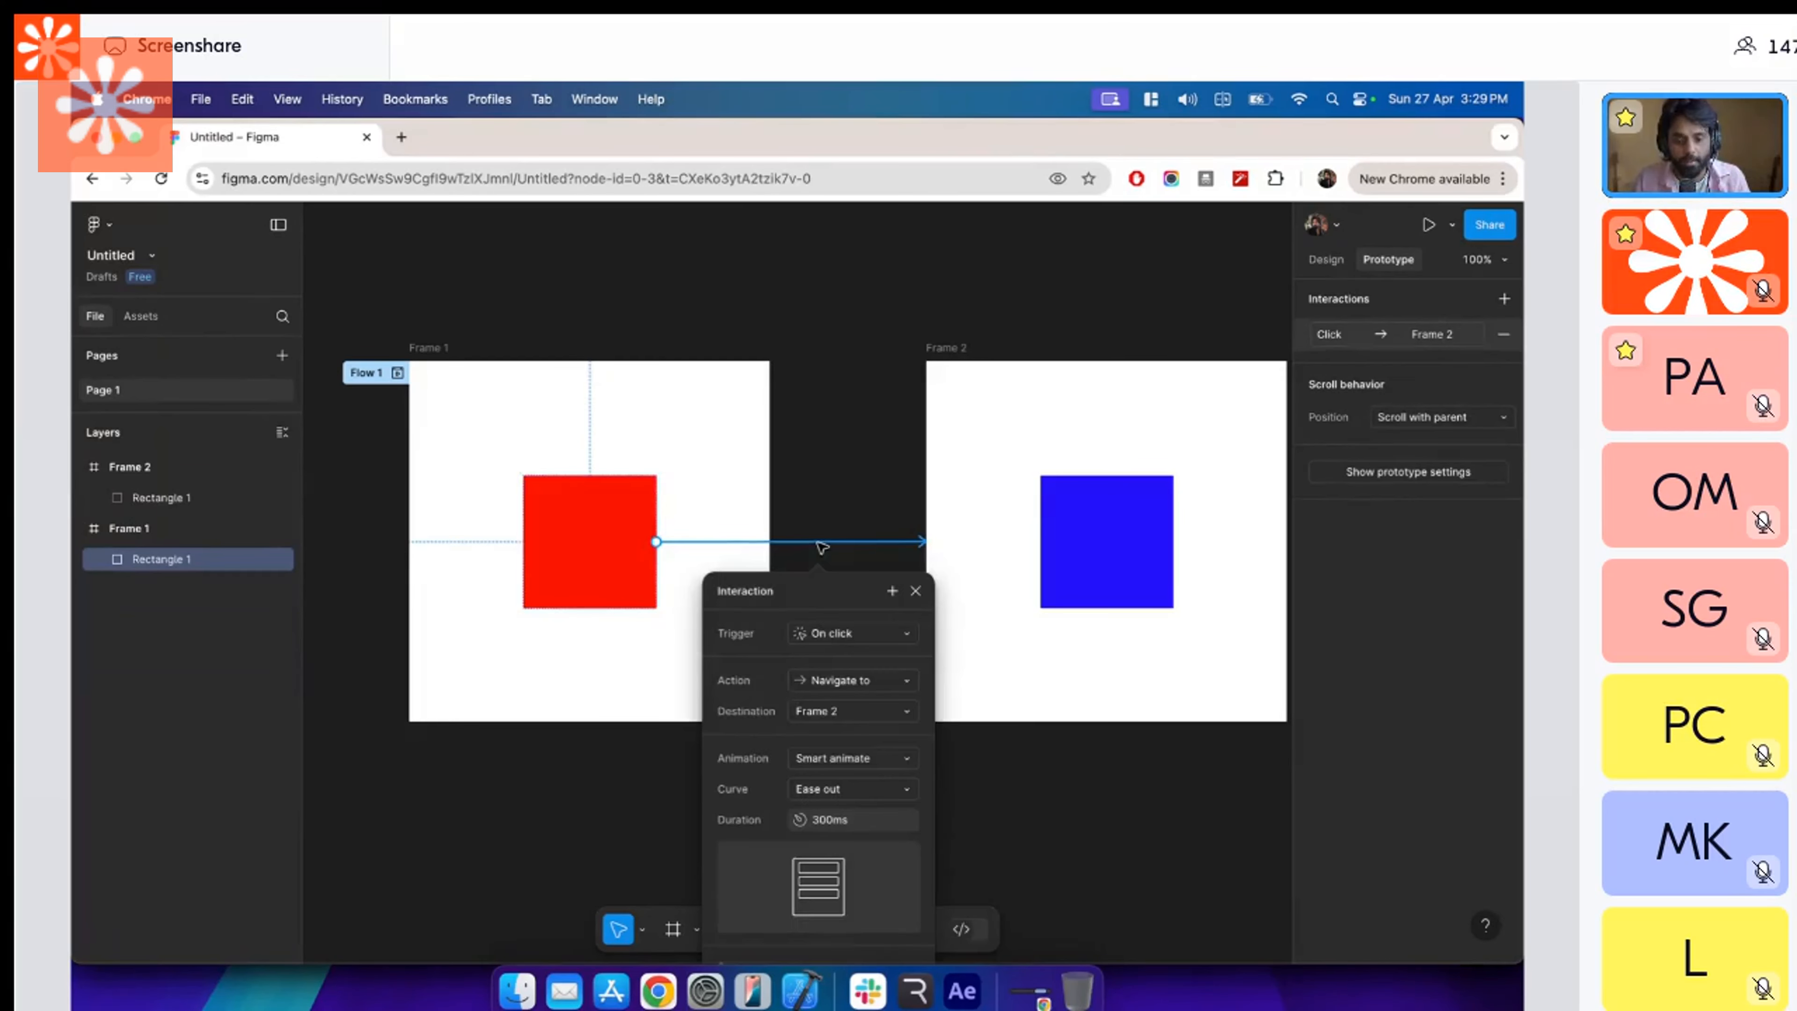
click(862, 823)
text(6000)
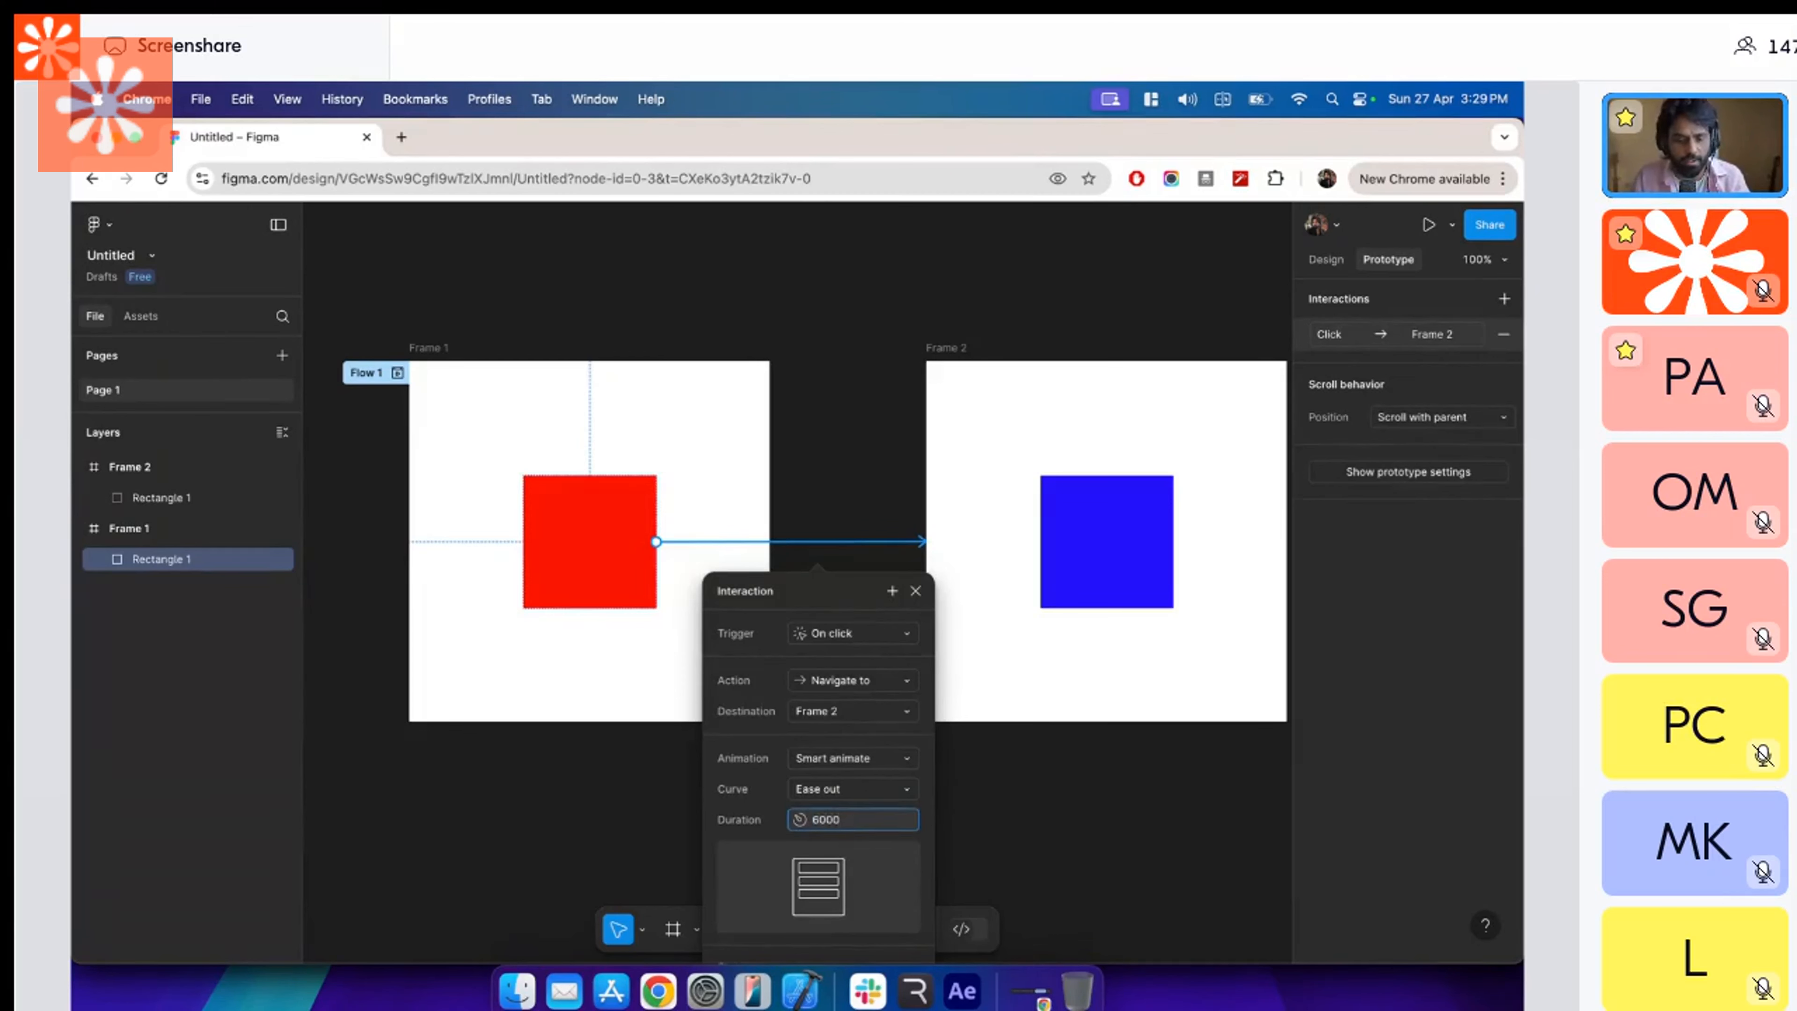
key(Return)
Set the curve of the transition from the red square to Frame 2 to Ease in and out back.
click(881, 797)
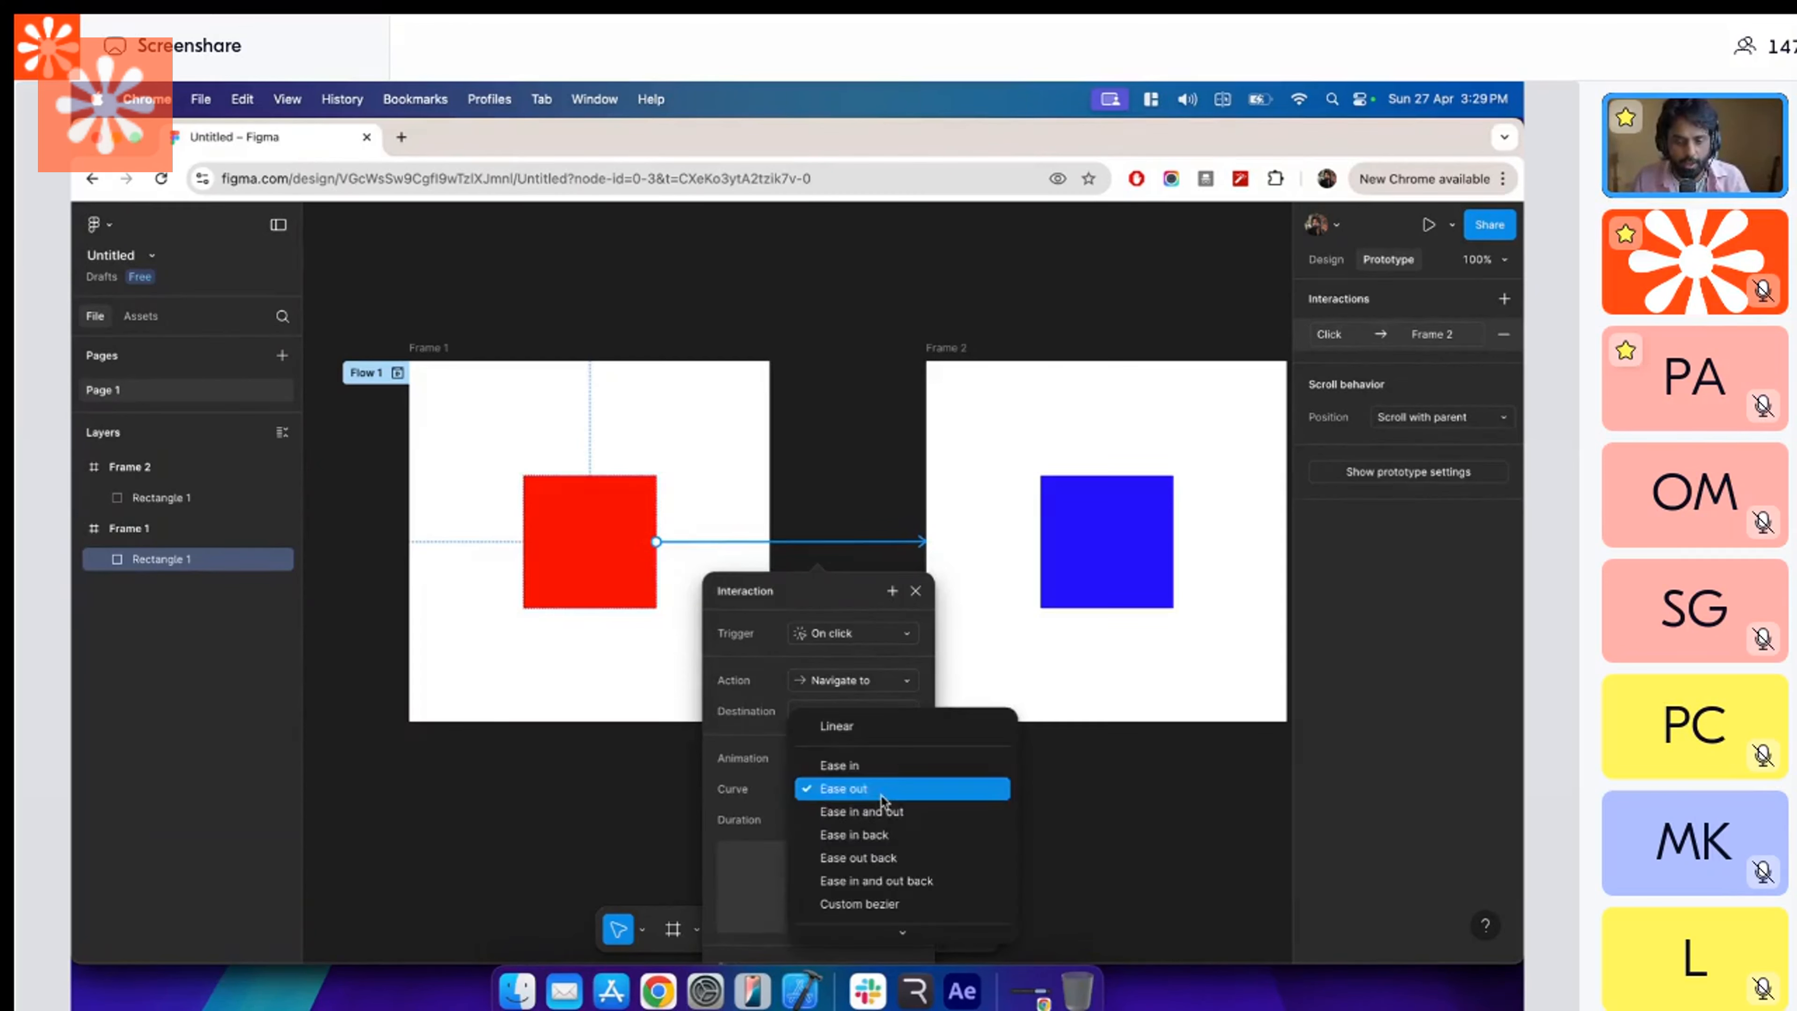
click(893, 837)
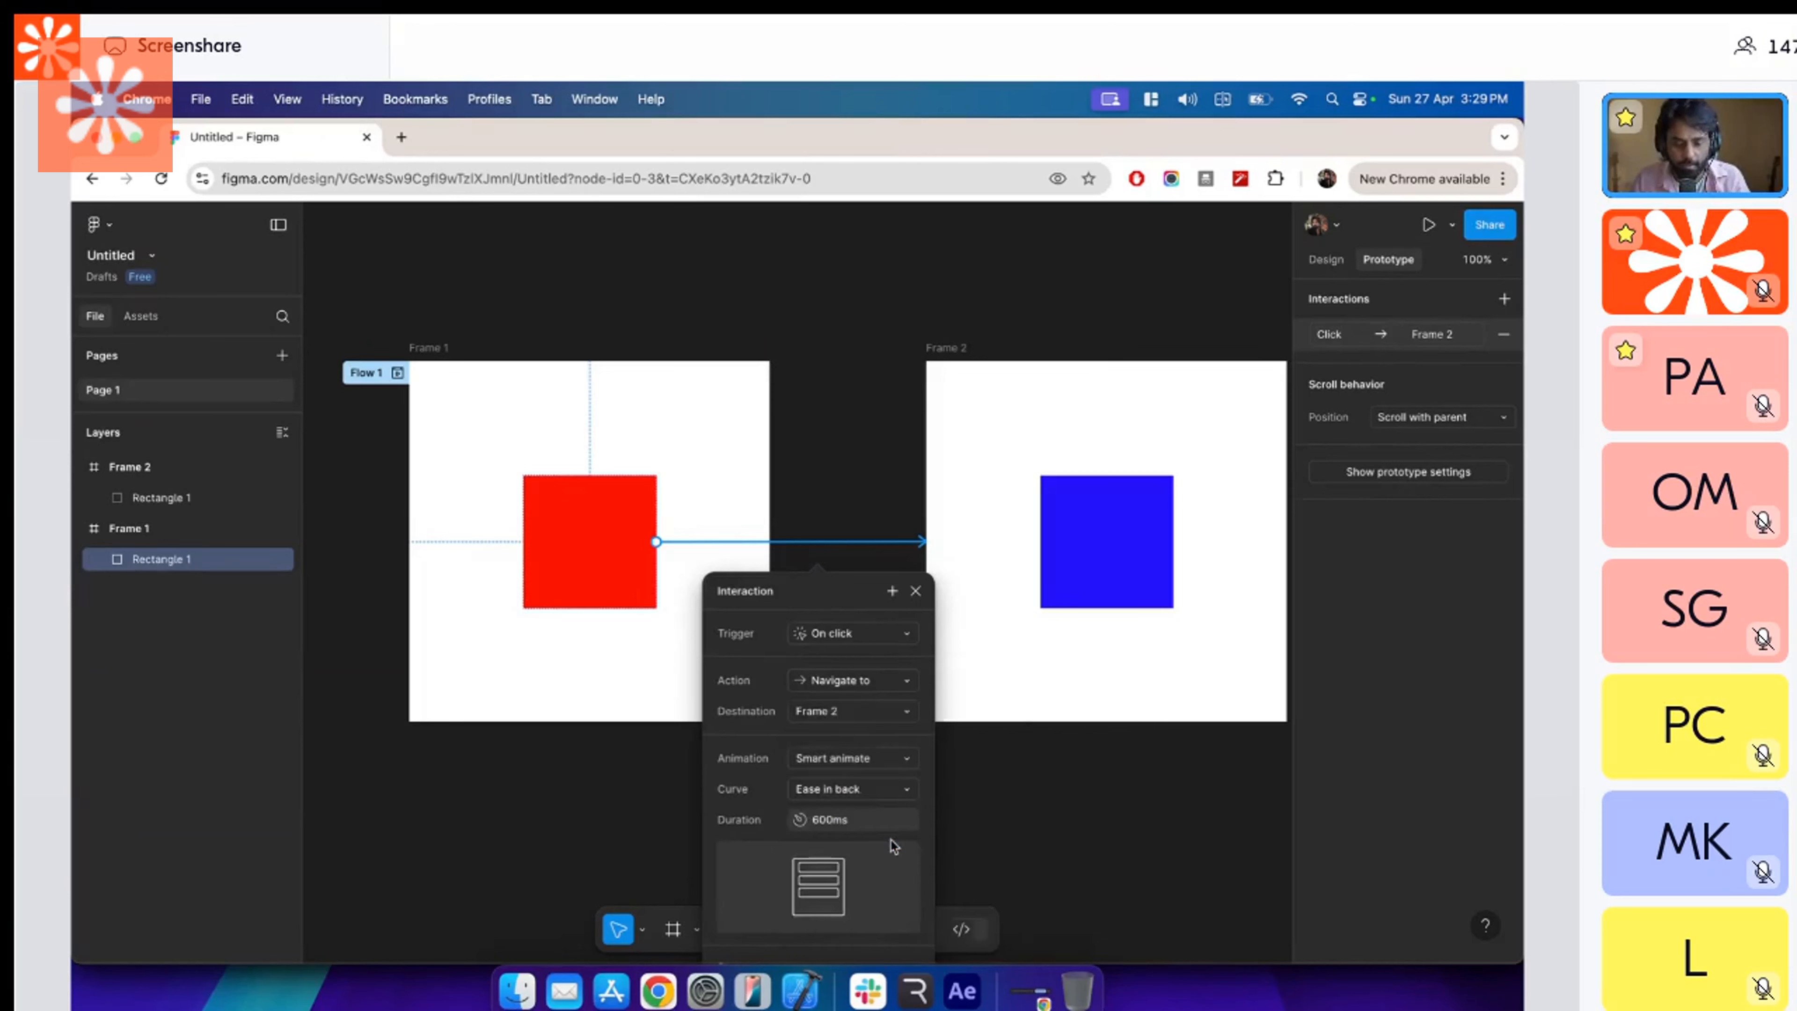
click(881, 788)
key(Down)
key(Down)
key(Return)
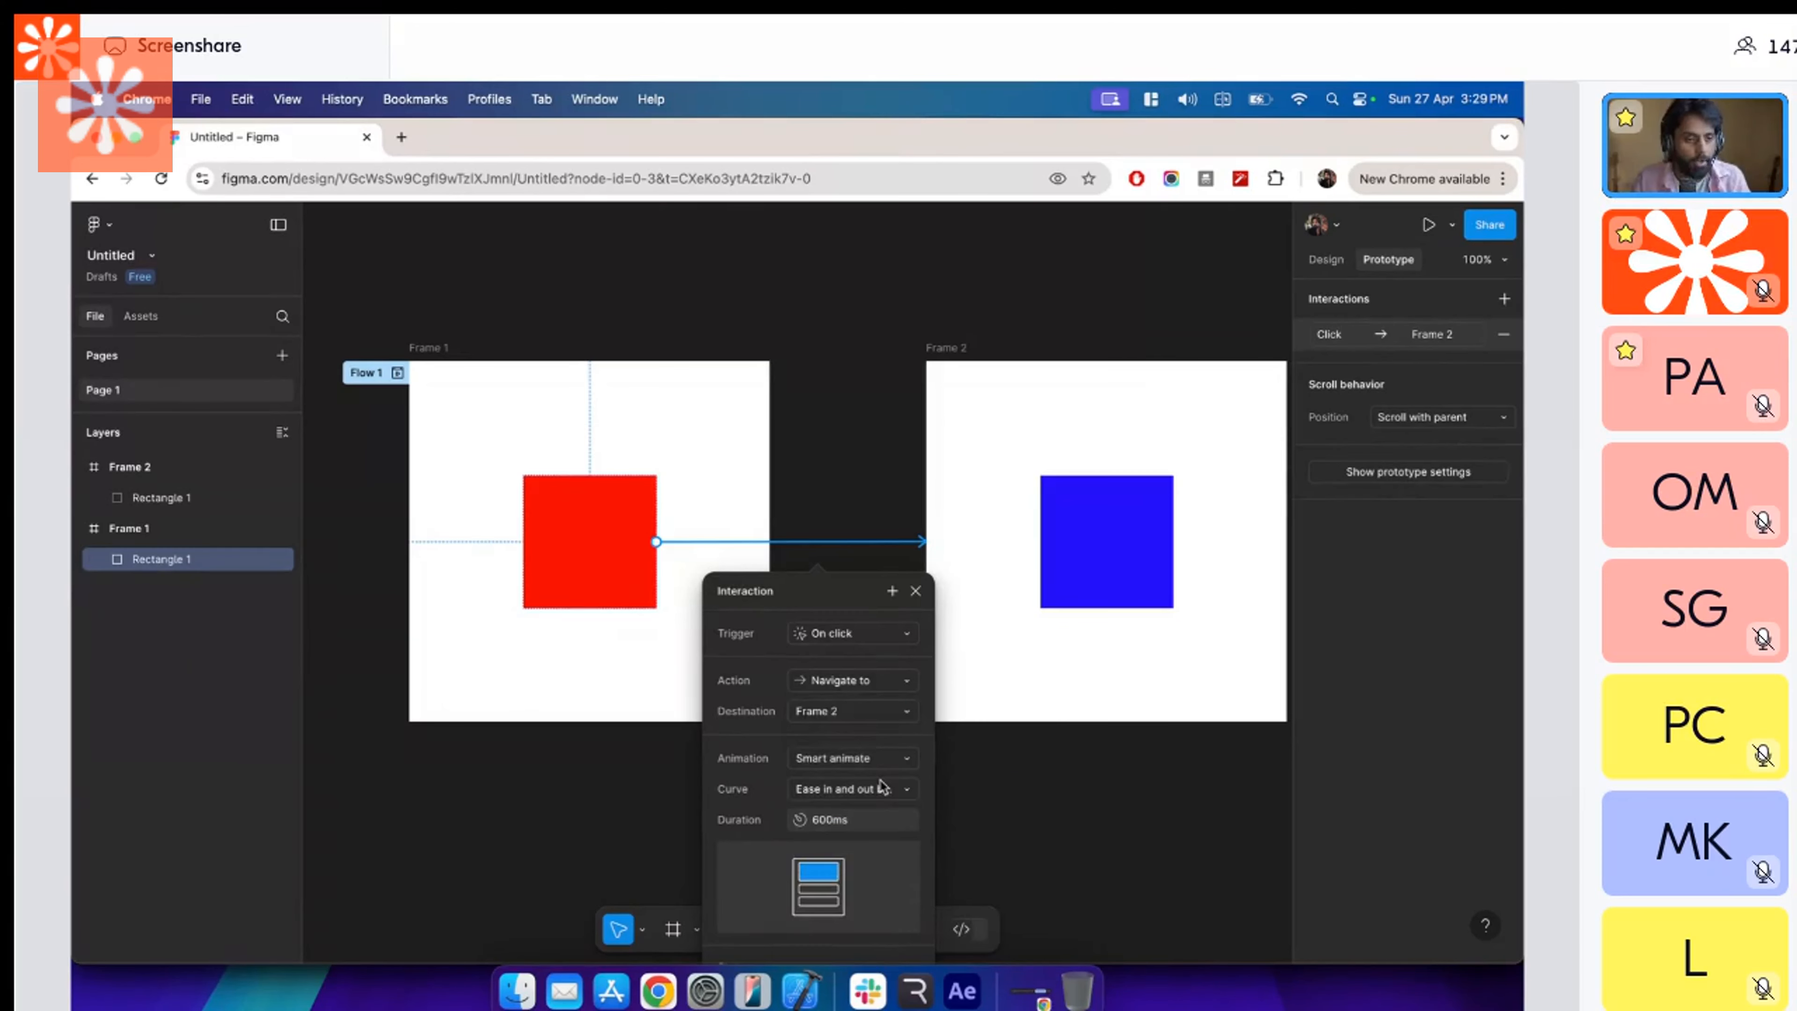
click(895, 759)
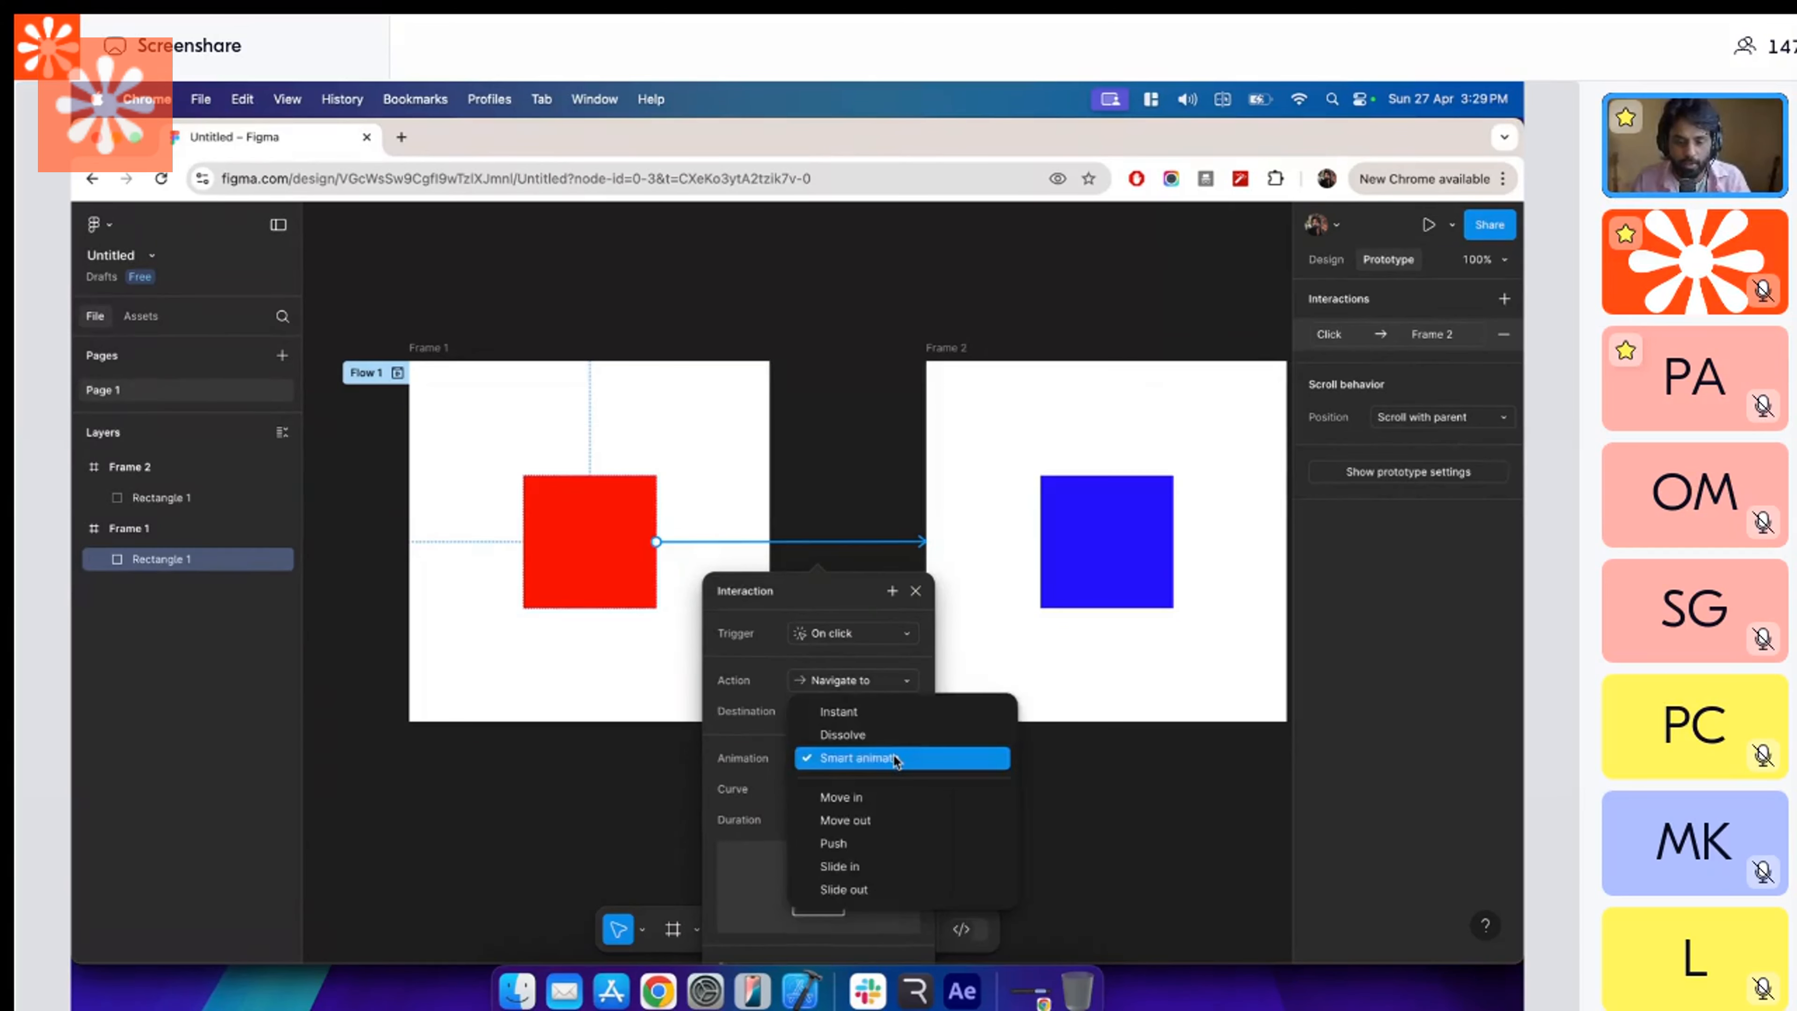
click(895, 759)
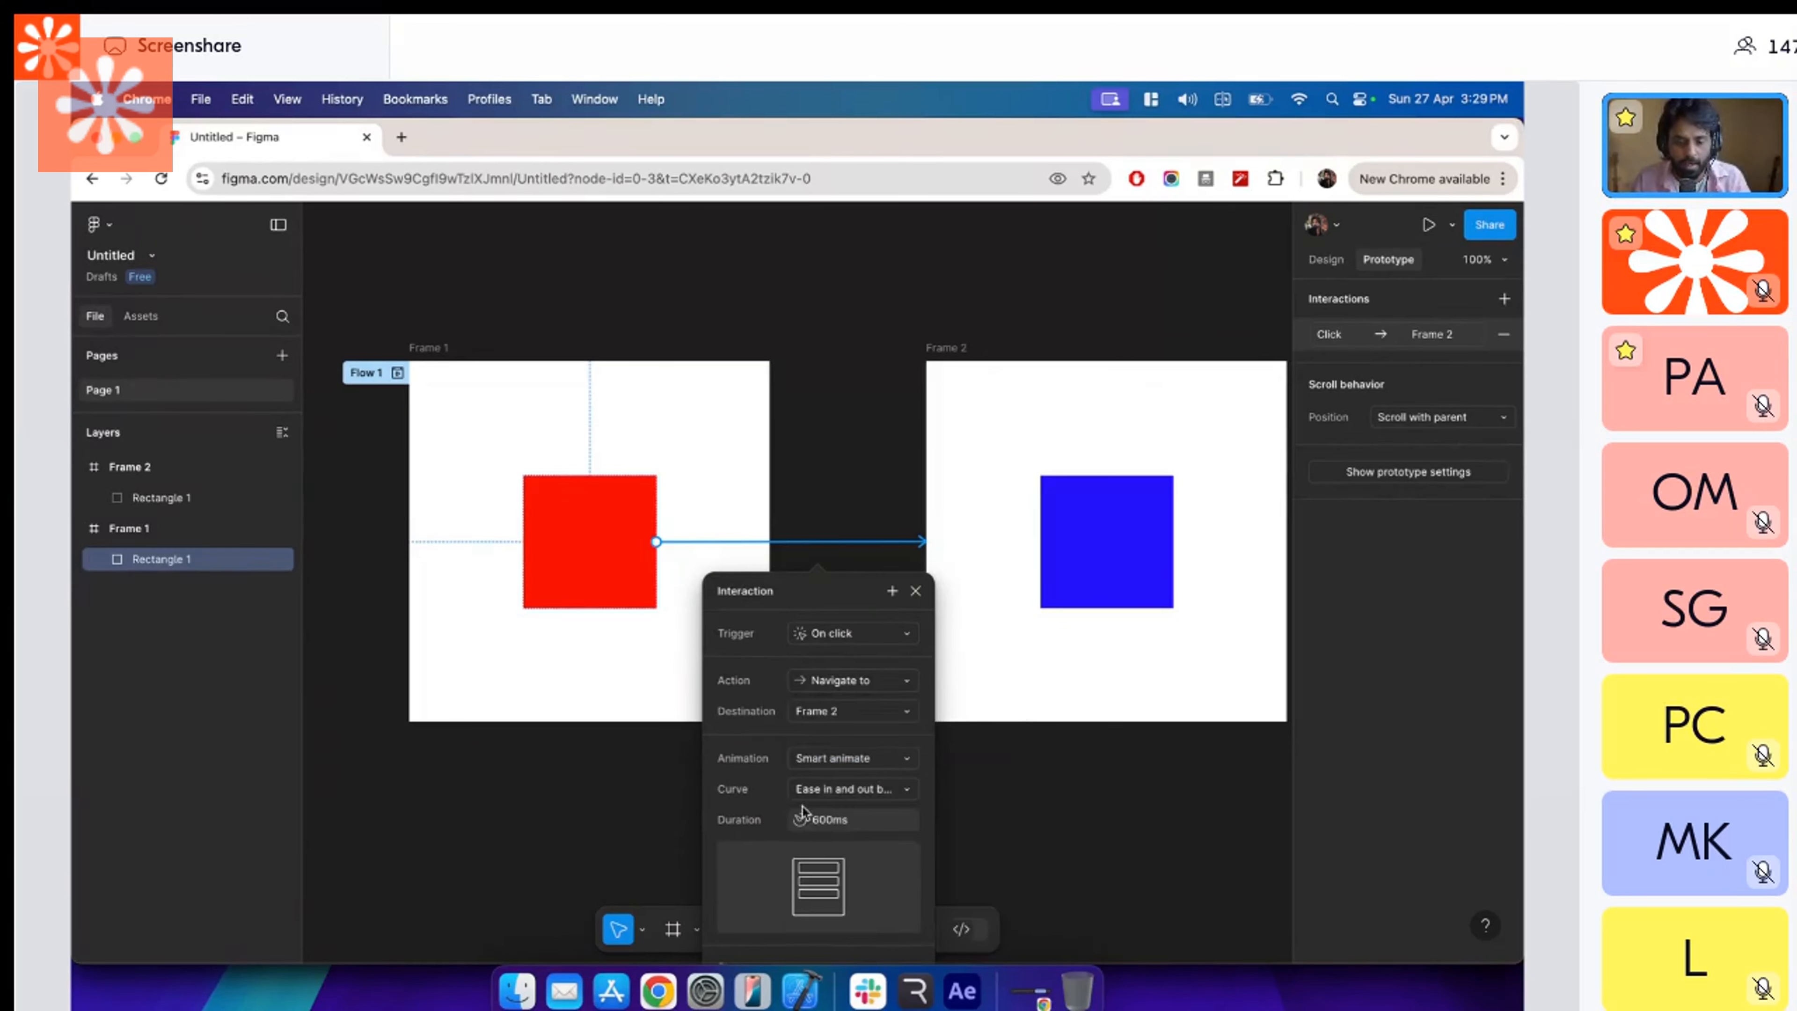
click(916, 591)
click(863, 542)
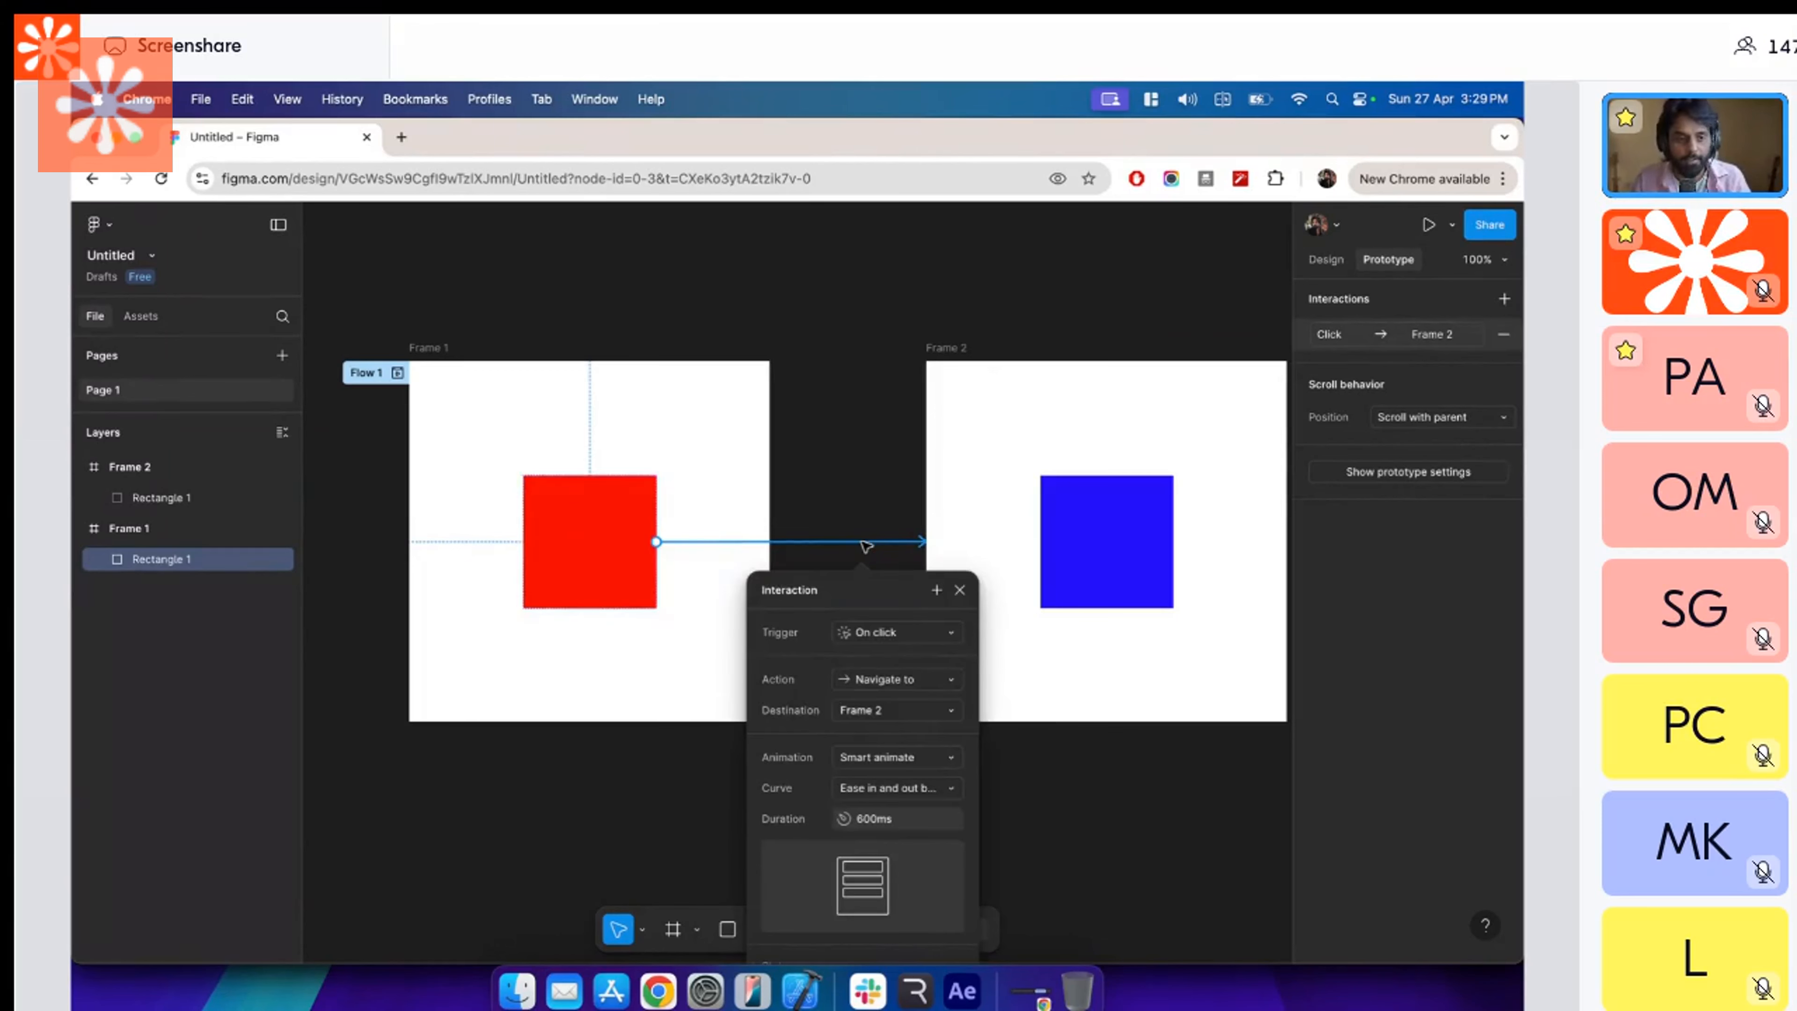
click(846, 462)
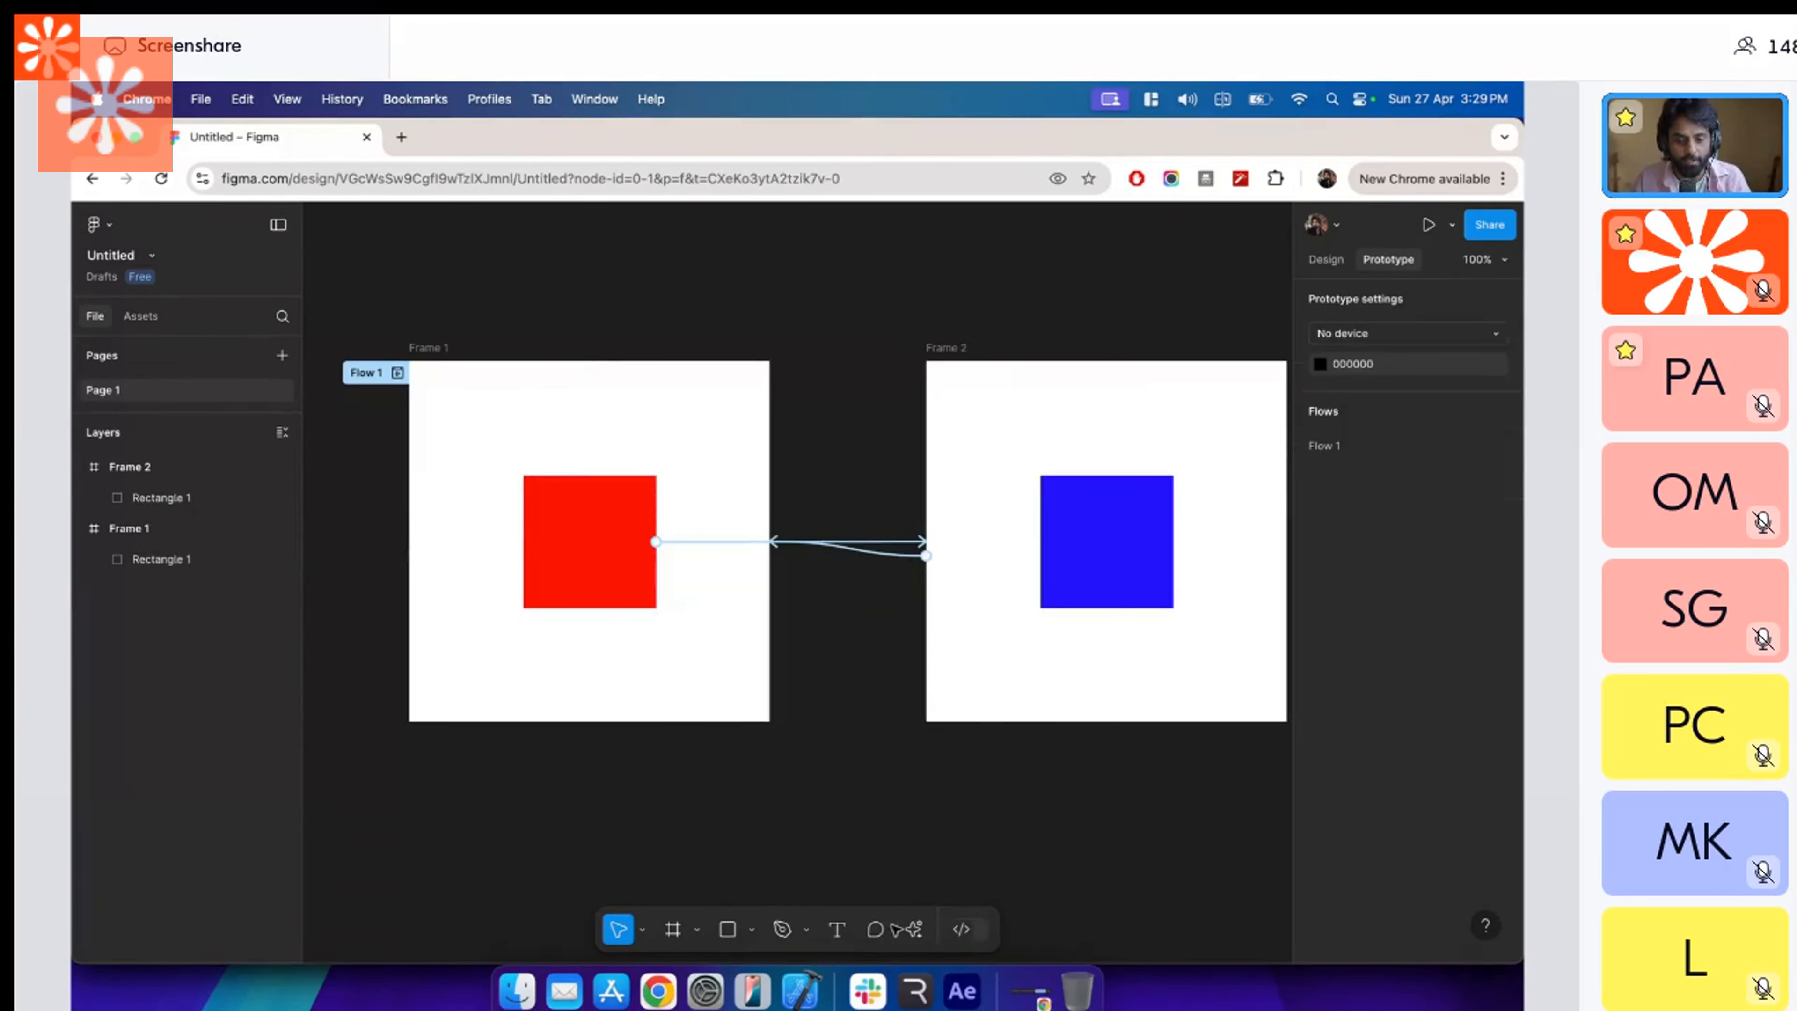
Switch to Rive and enlarge the state machine graph, moving the Timeline 1 and Any State nodes slightly lower beneath Entry.
click(916, 994)
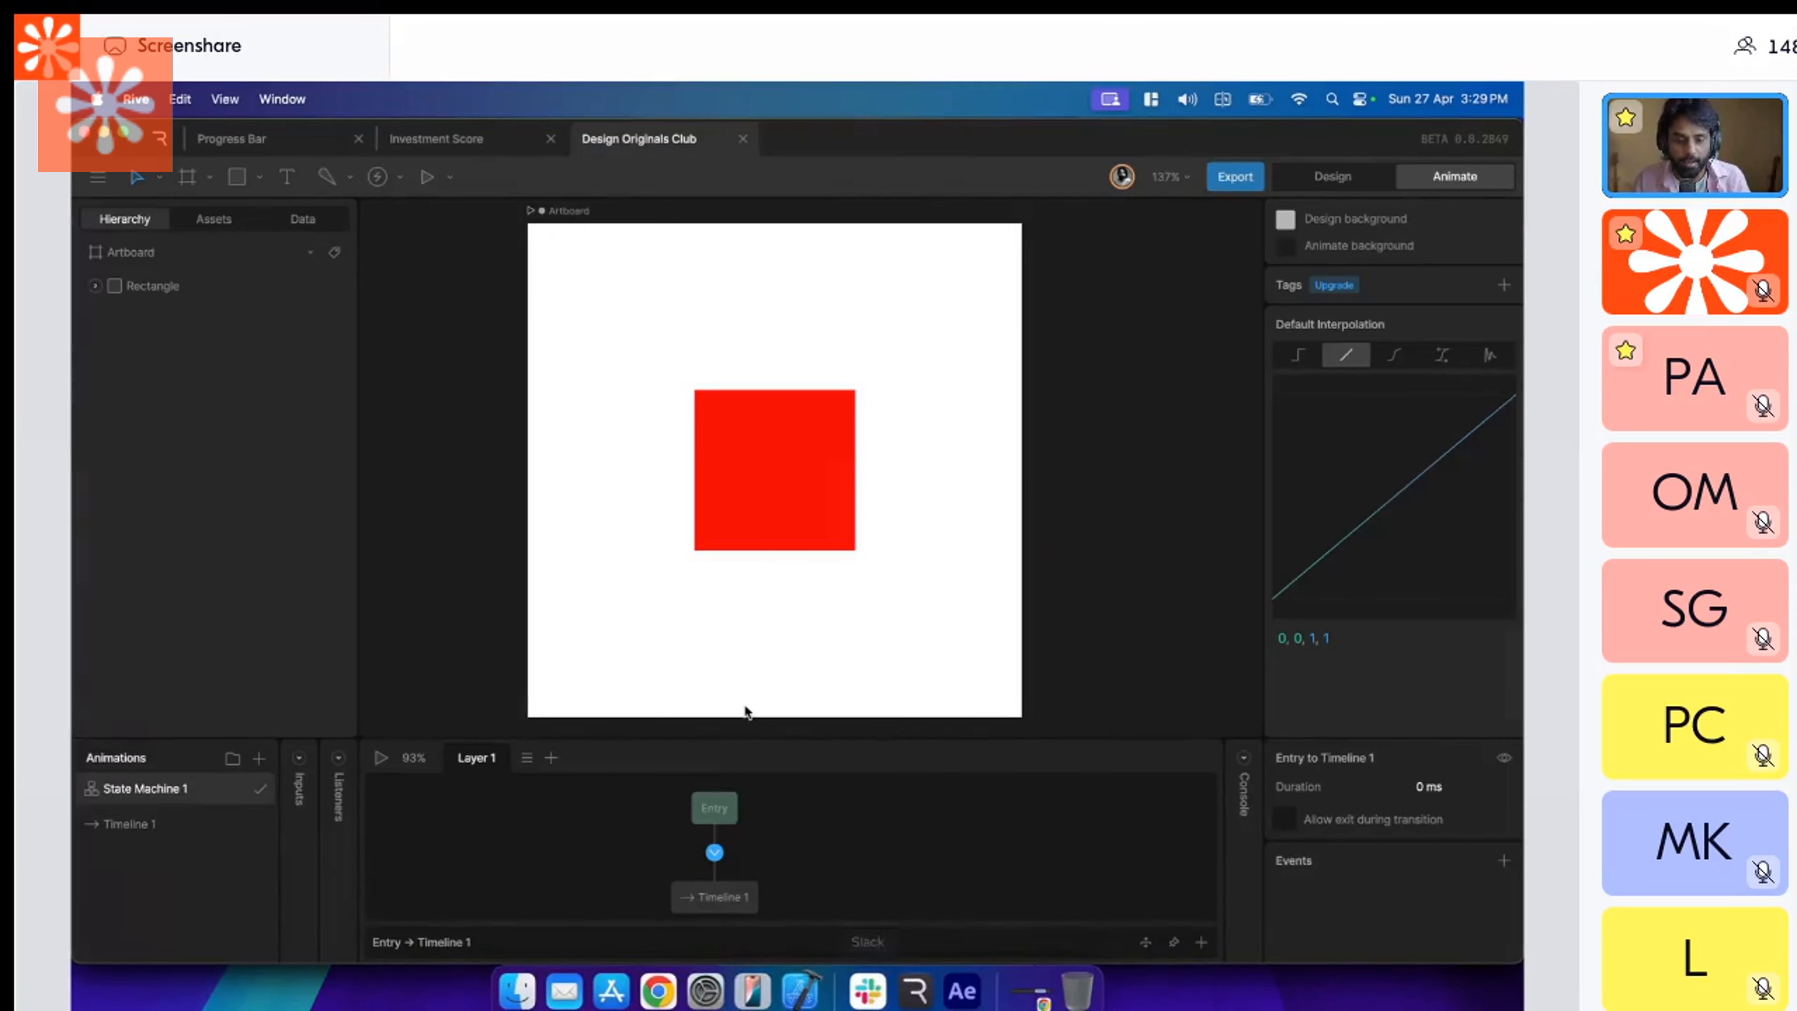
drag(759, 730, 728, 525)
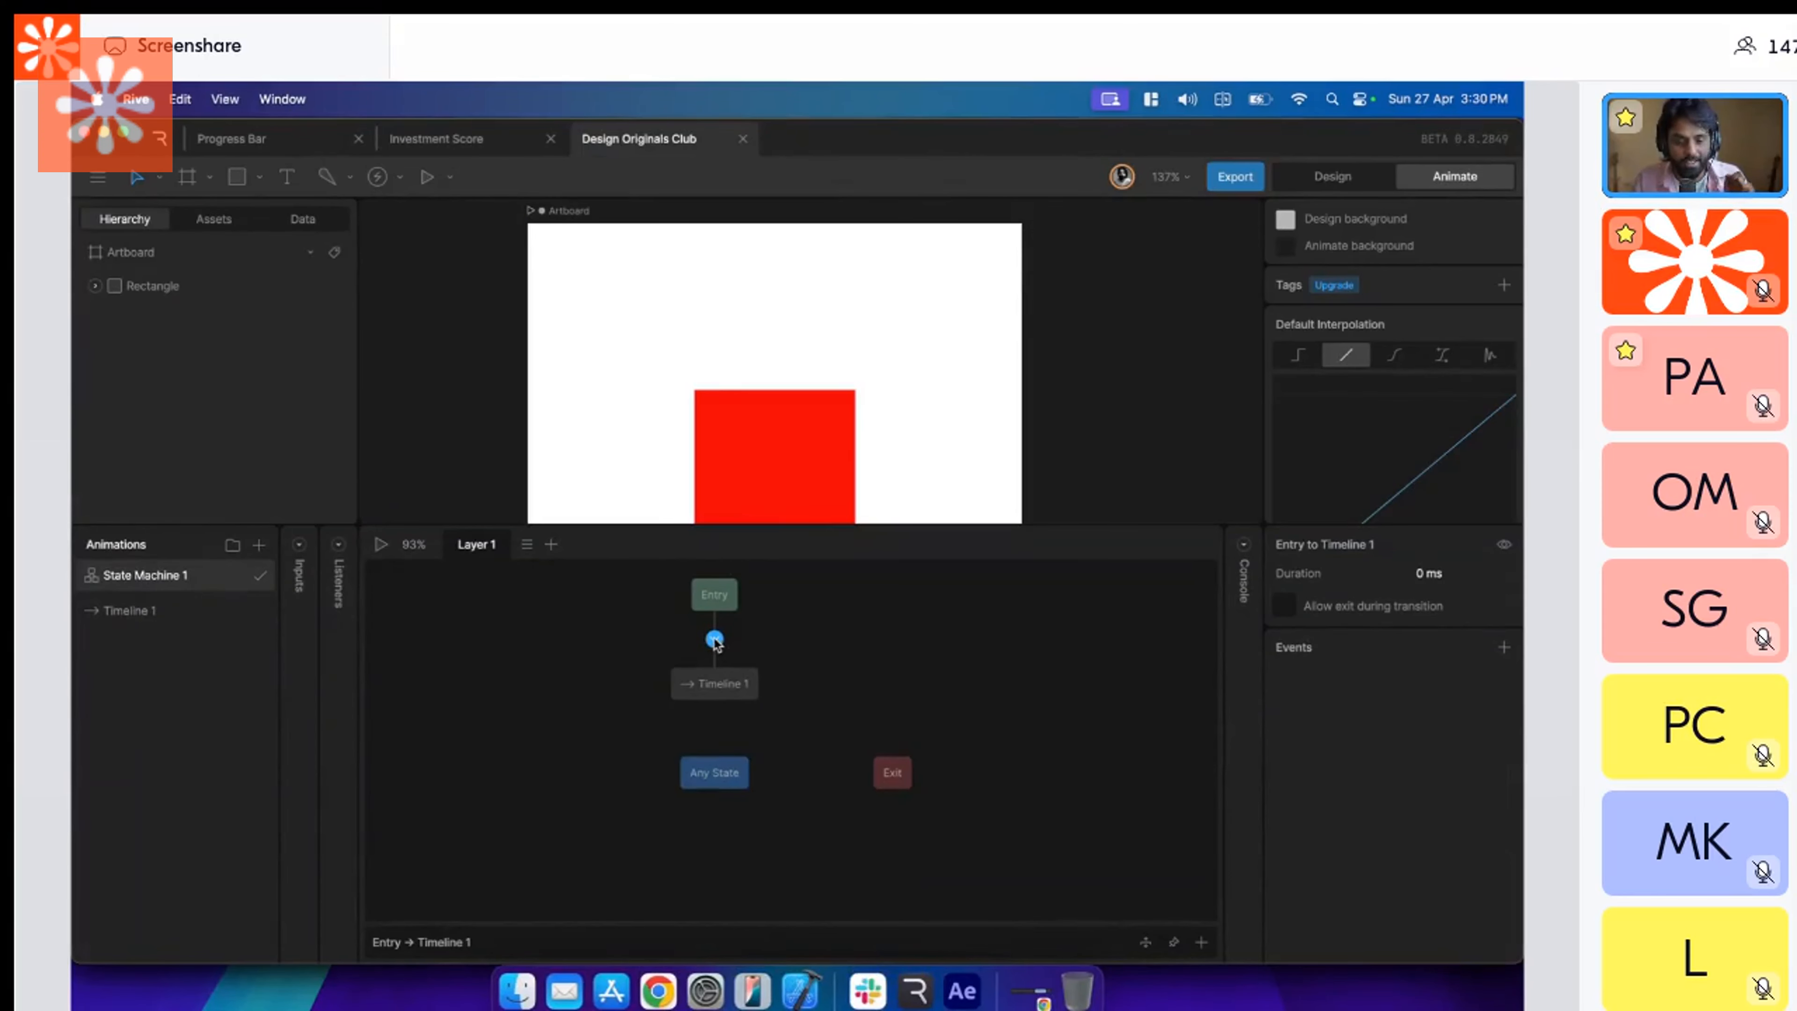
click(715, 688)
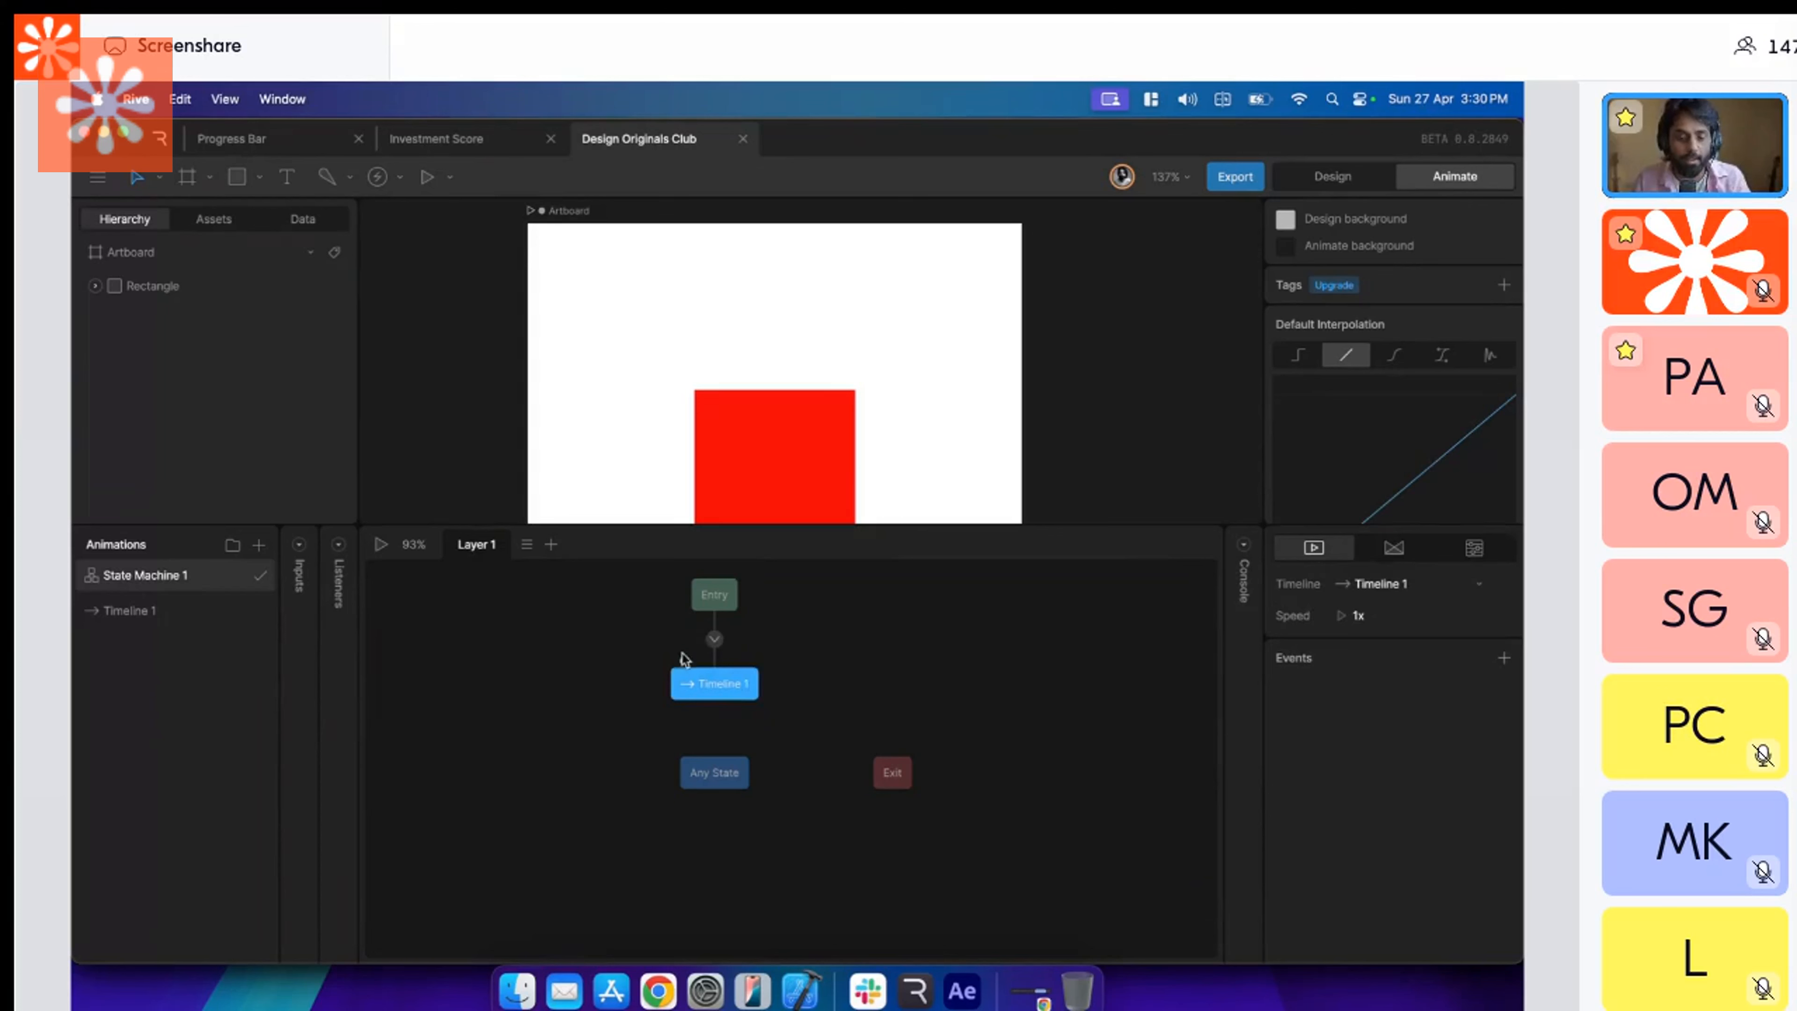
drag(713, 679, 678, 688)
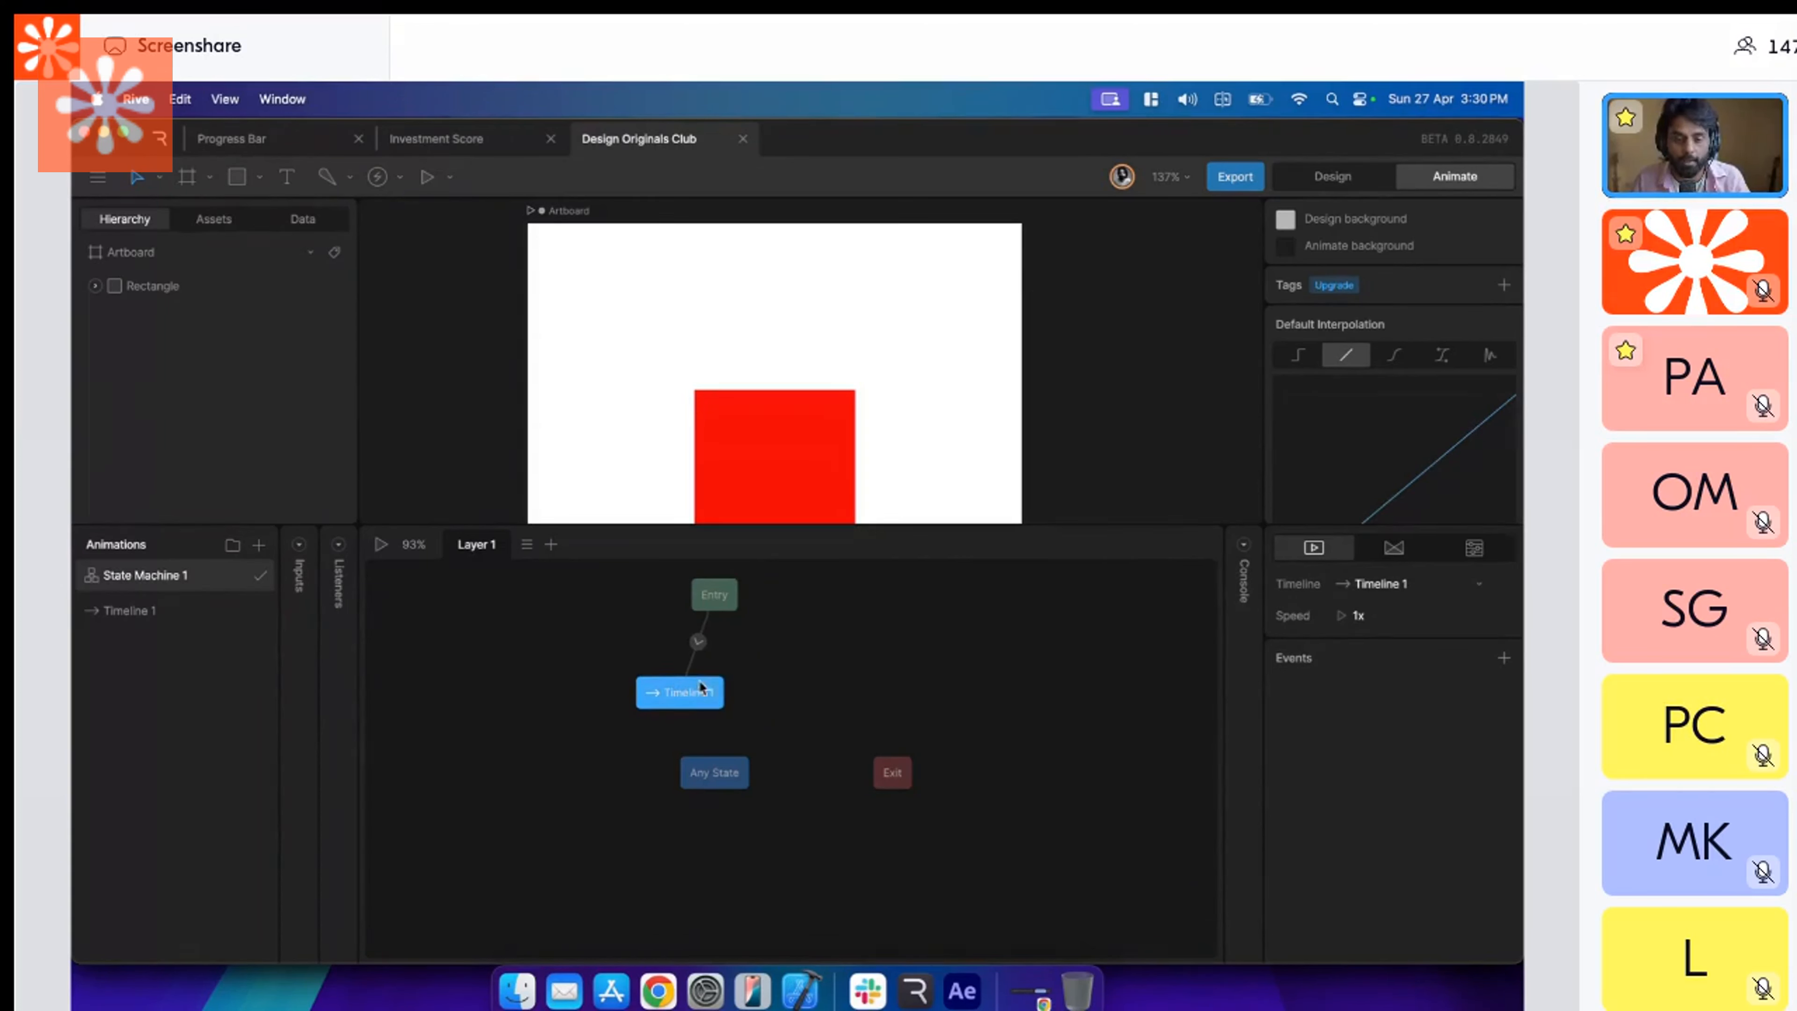
drag(699, 682, 727, 698)
drag(709, 783, 706, 791)
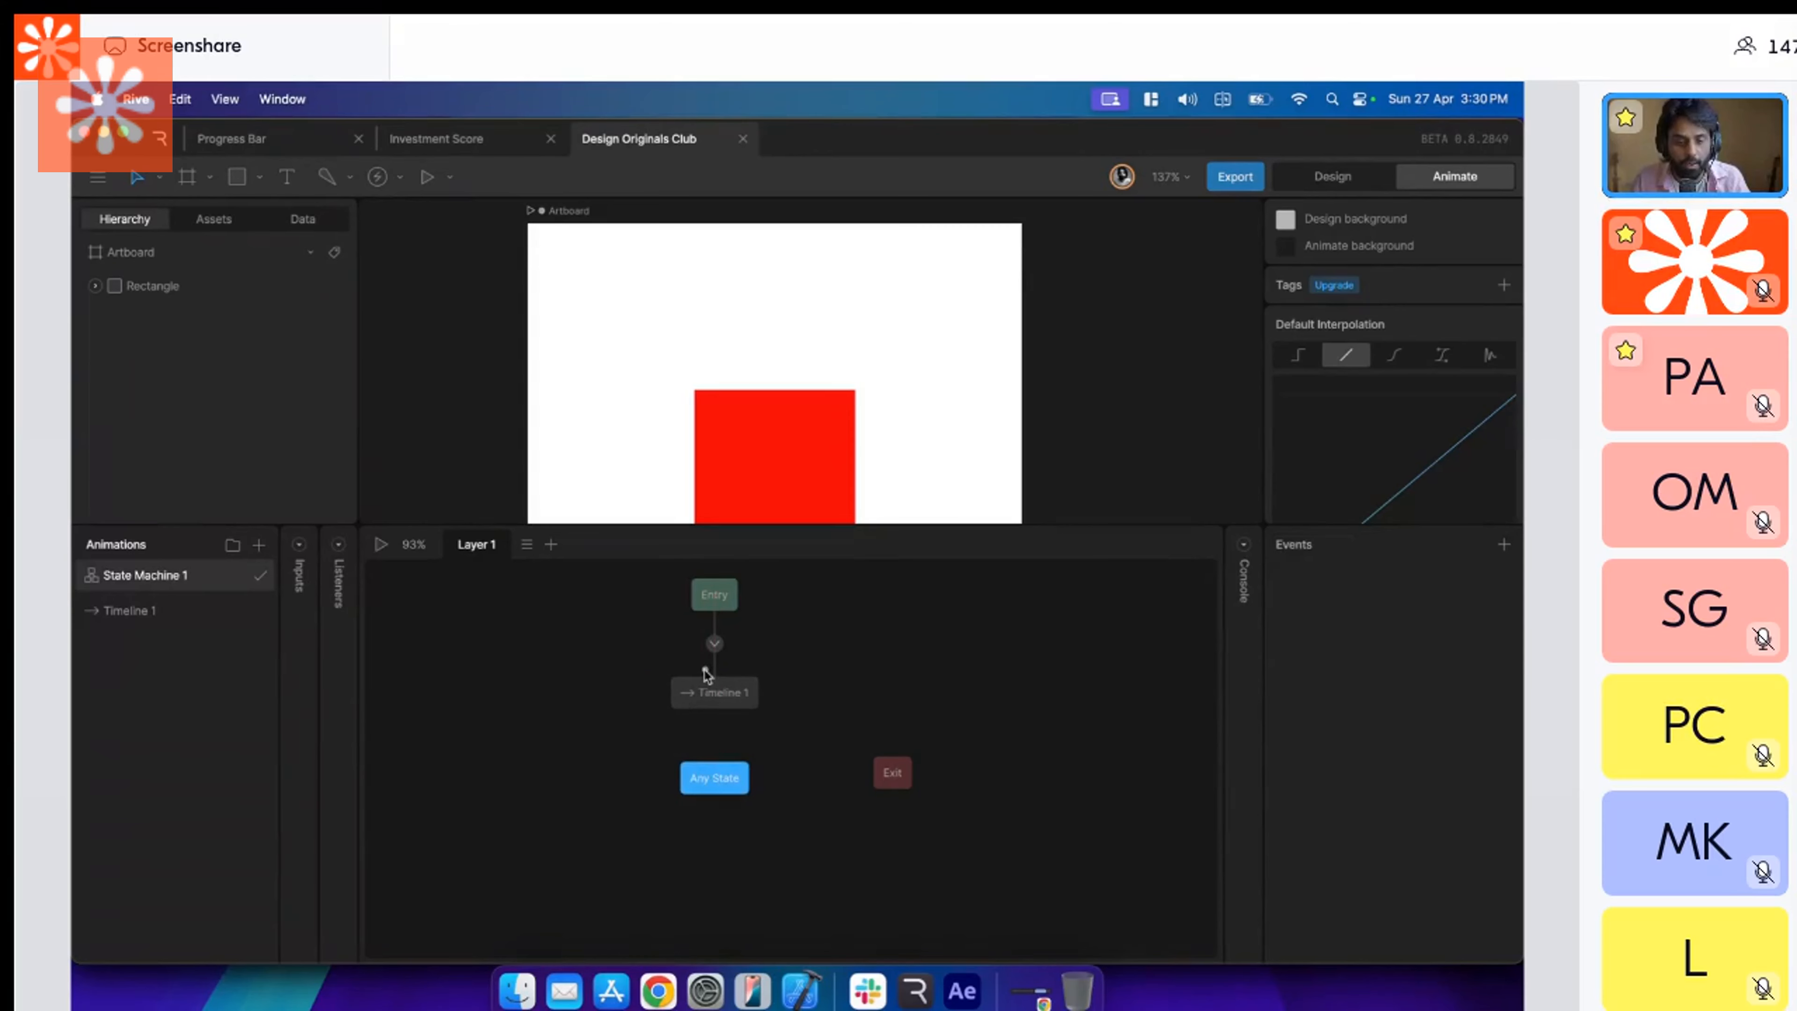
Switch to Figma and select Frame 1 to compare it with the Rive timeline state.
key(super+Tab)
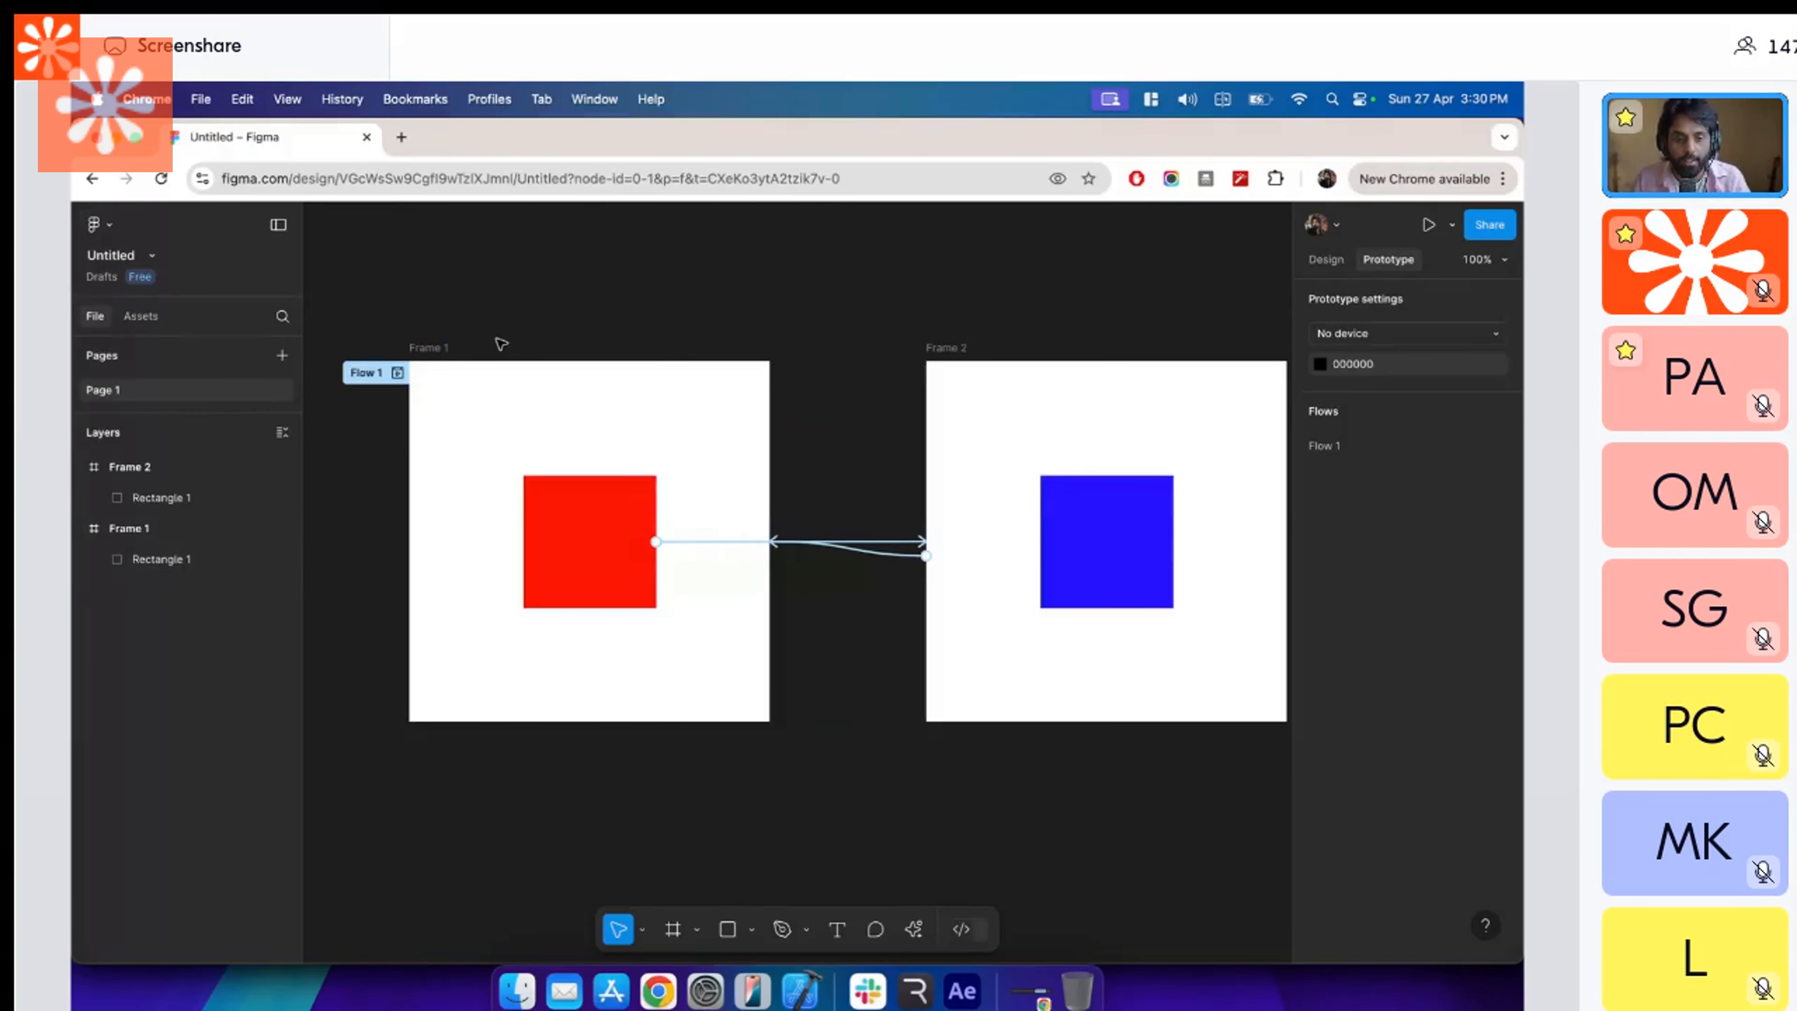
scroll(501, 344, left, 3)
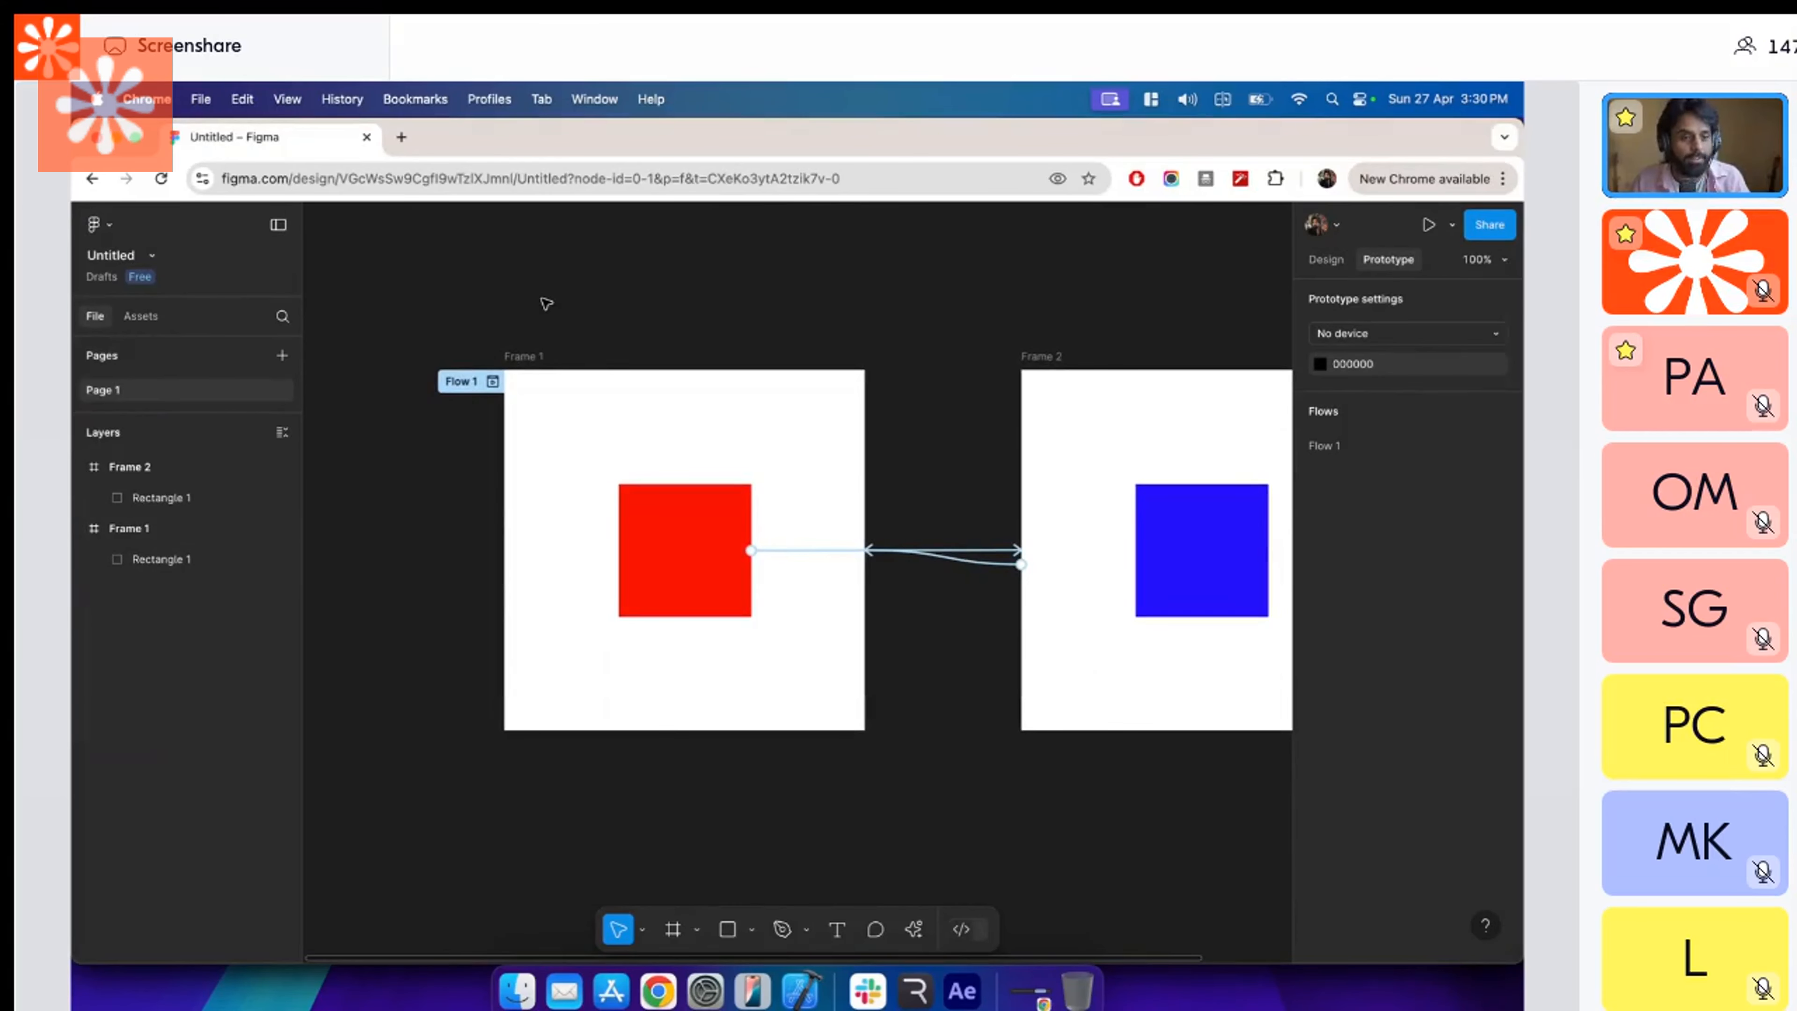
click(532, 358)
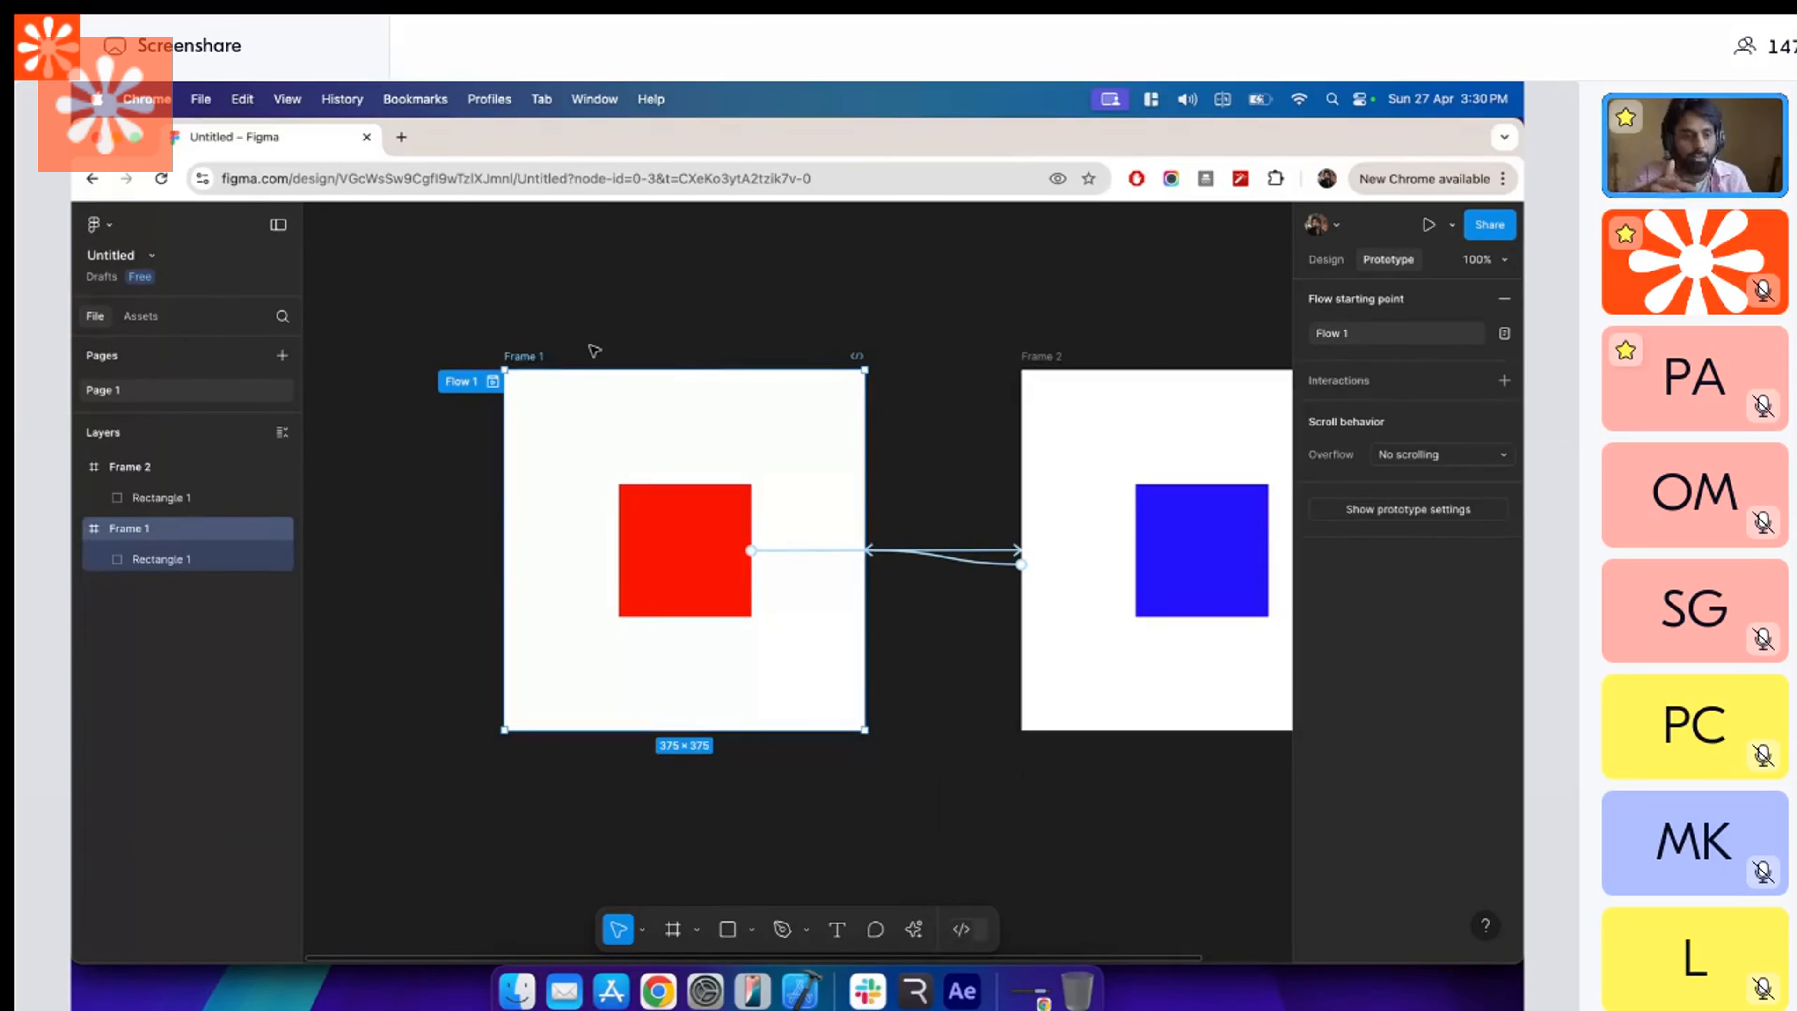
Return to Rive and play Timeline 1 and State Machine 1 with a reduced animation area to check their playback.
key(super+Tab)
drag(739, 525, 730, 743)
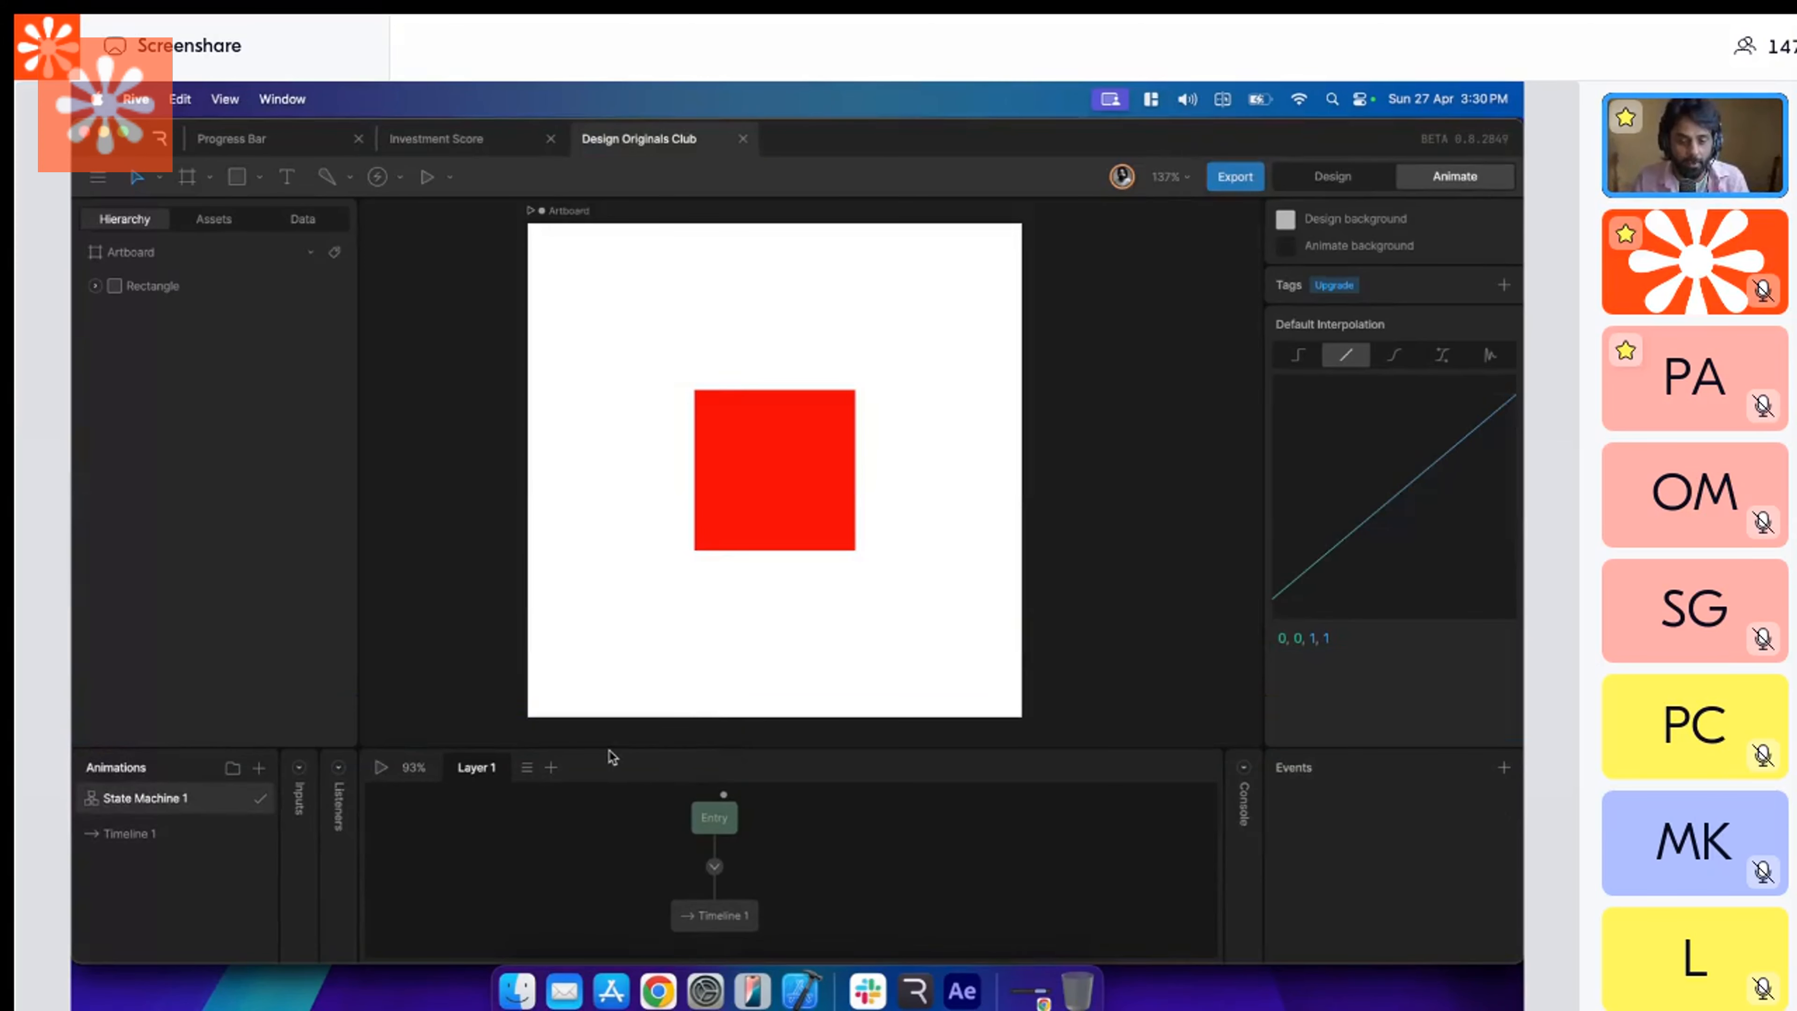
drag(610, 751, 610, 656)
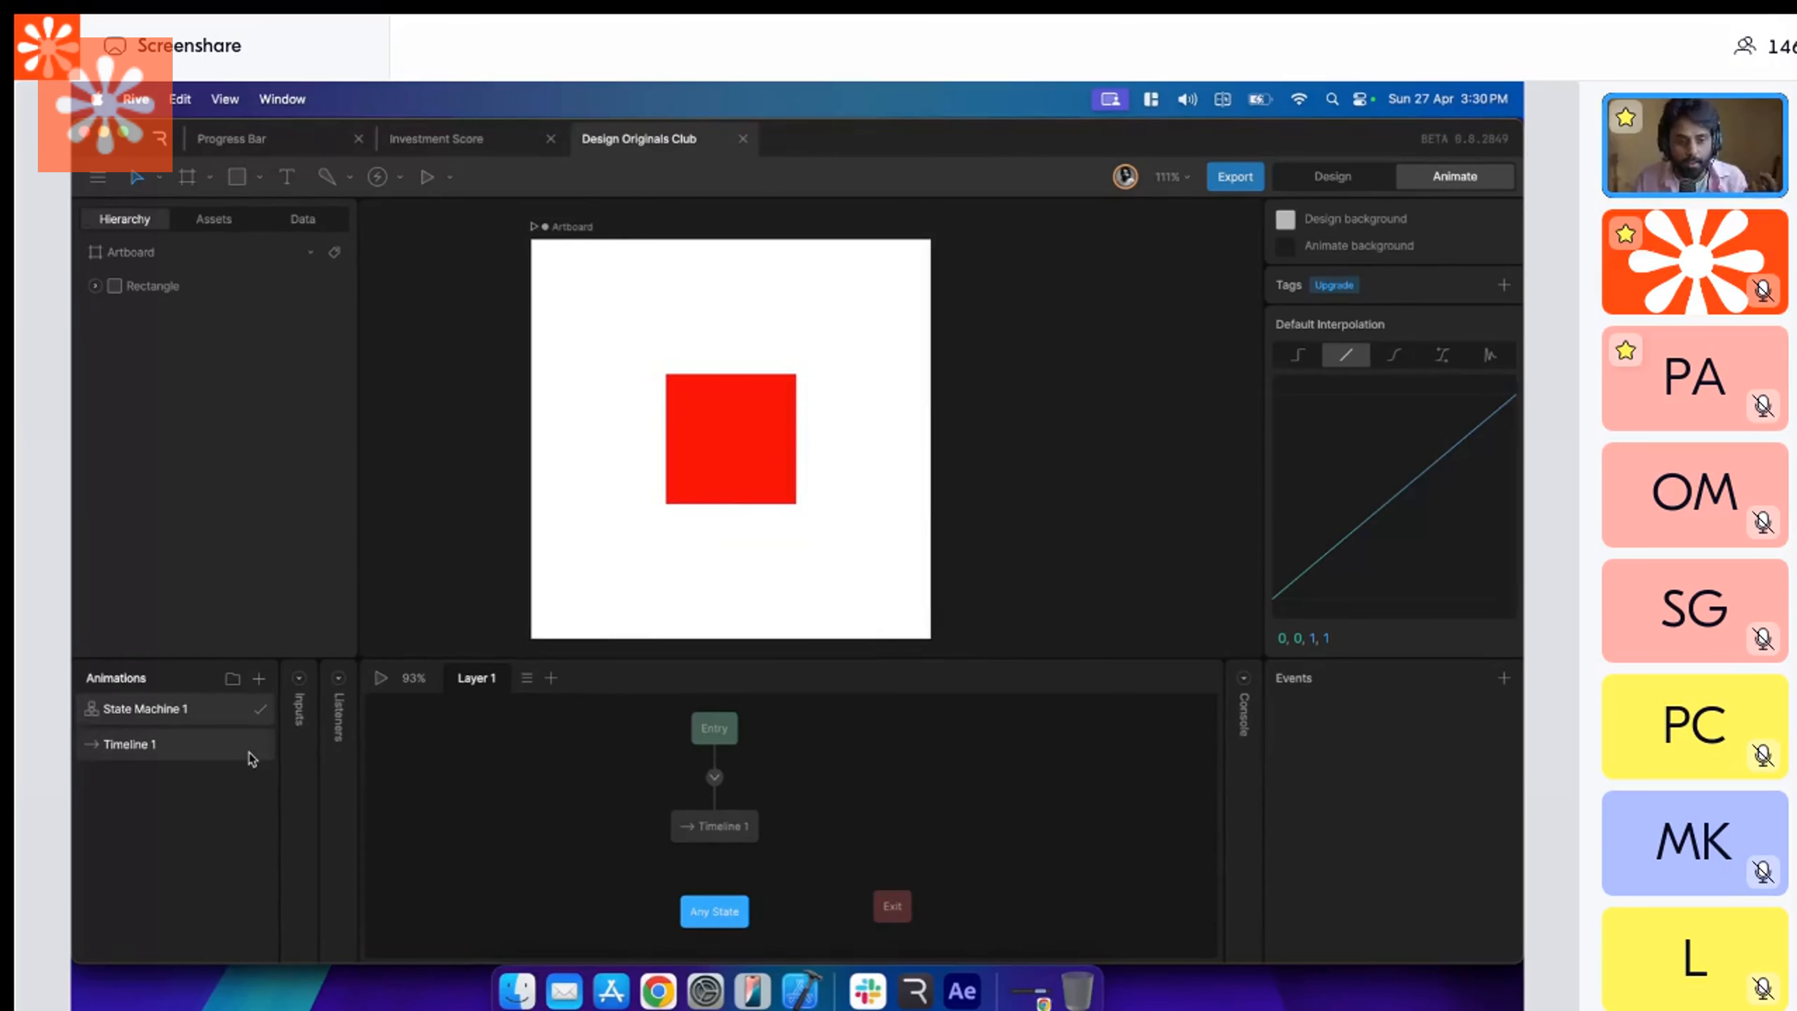
click(230, 755)
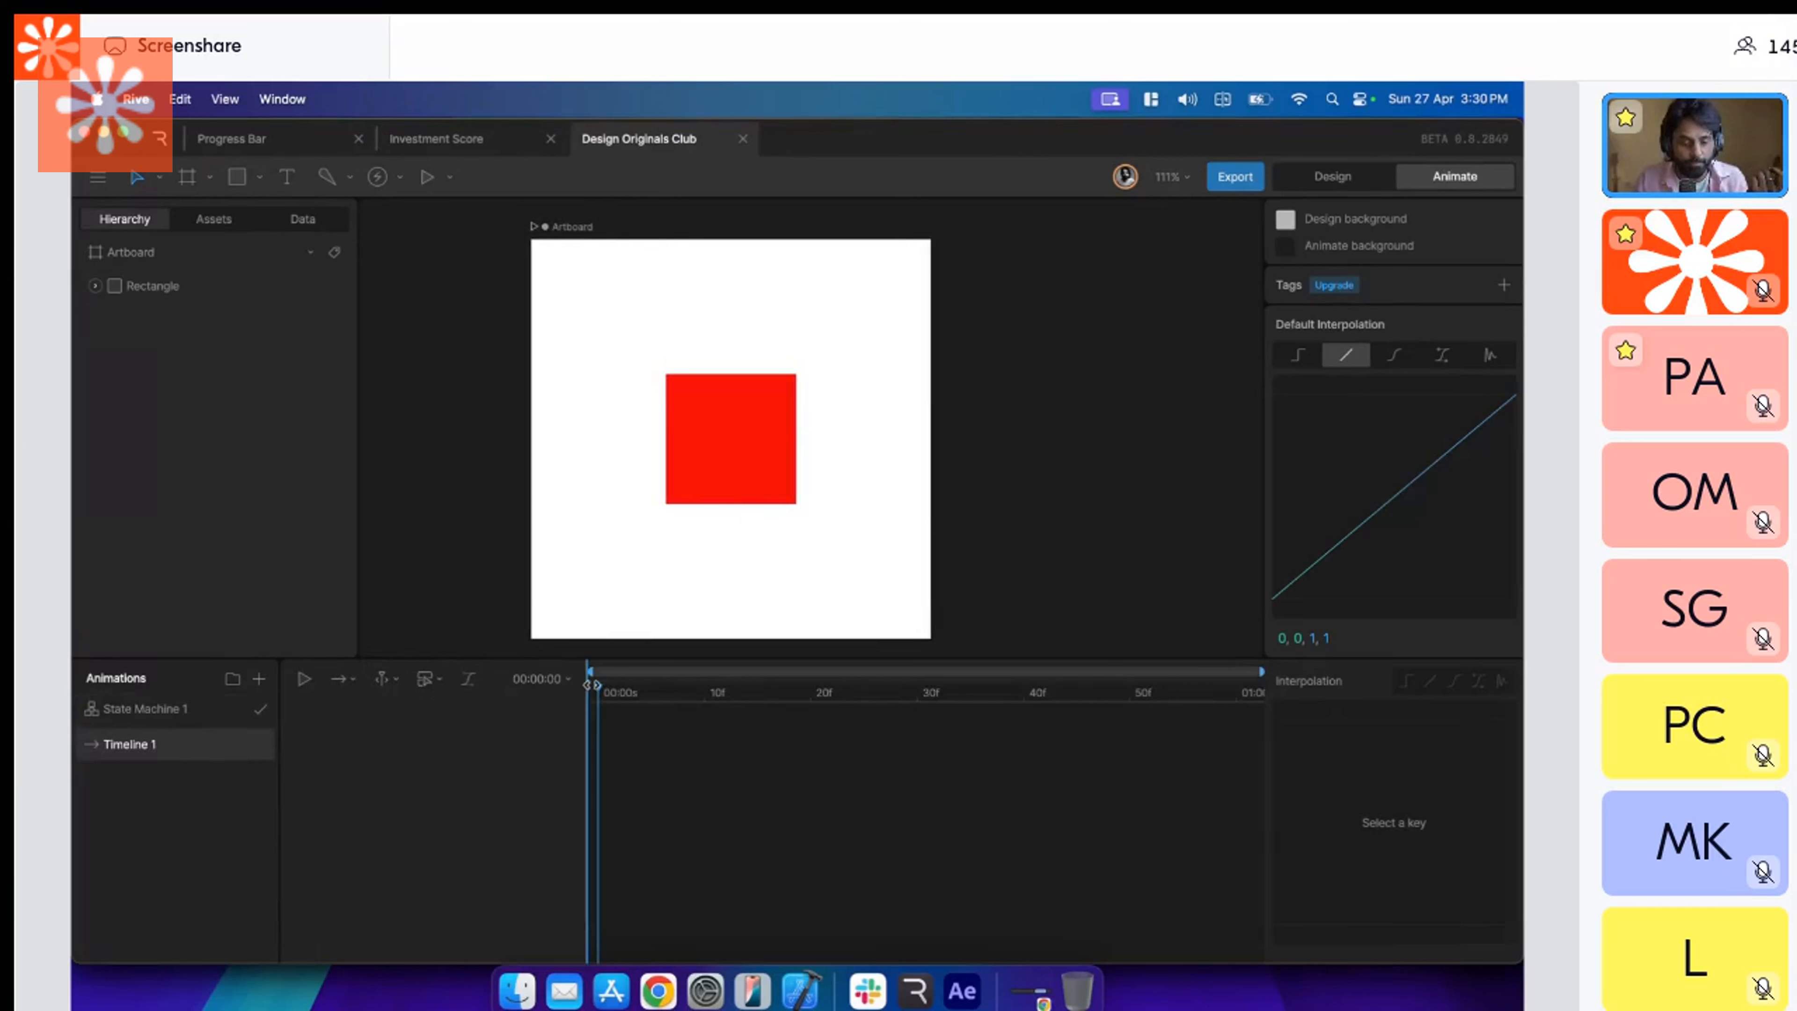
click(303, 678)
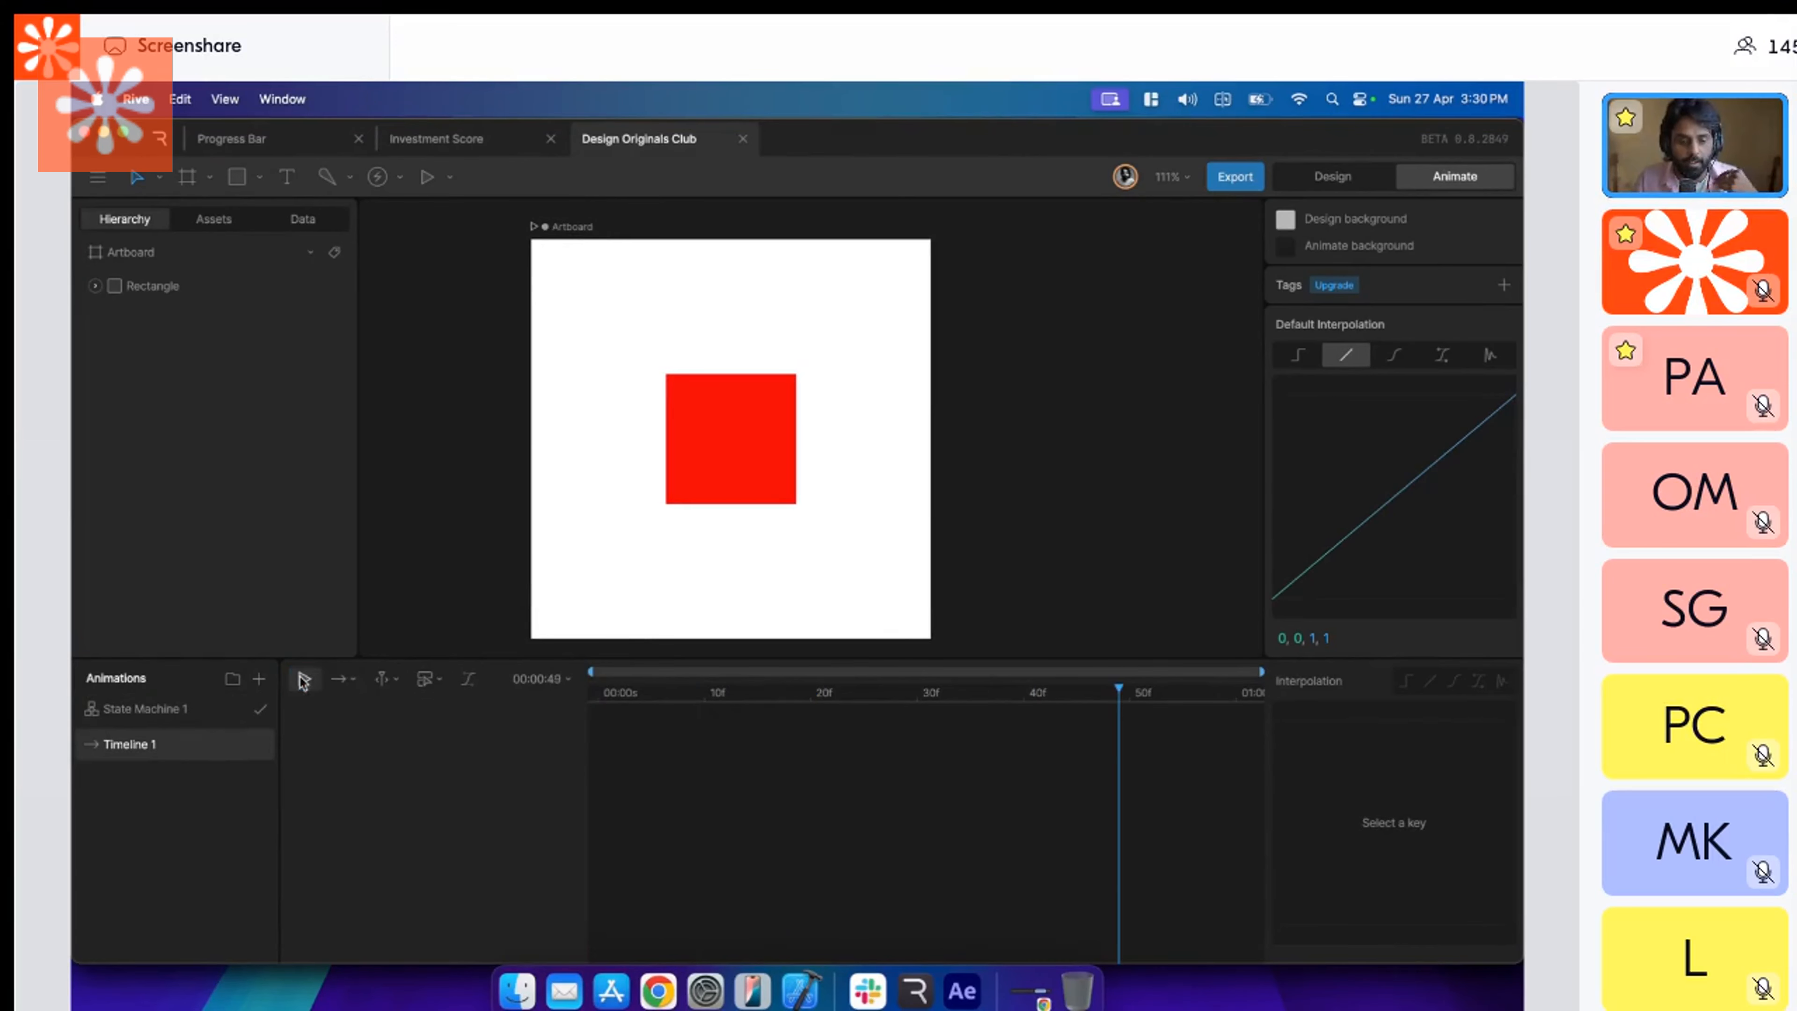
click(146, 708)
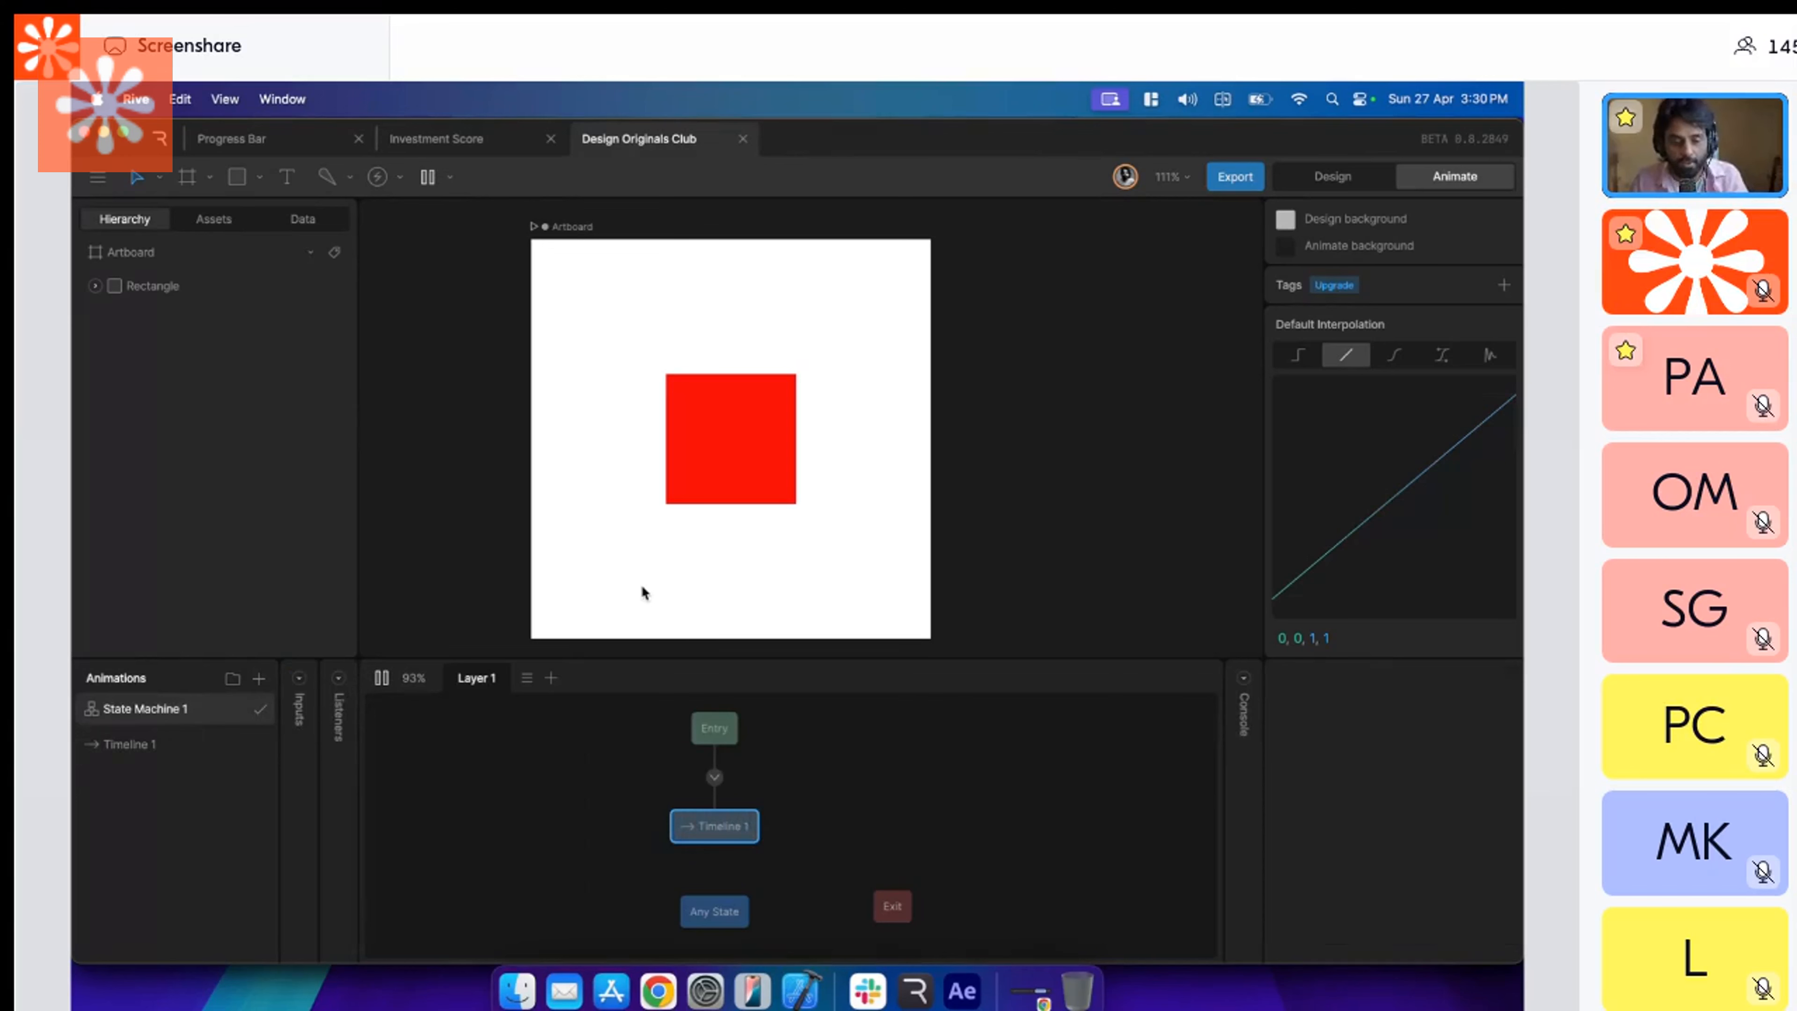
key(space)
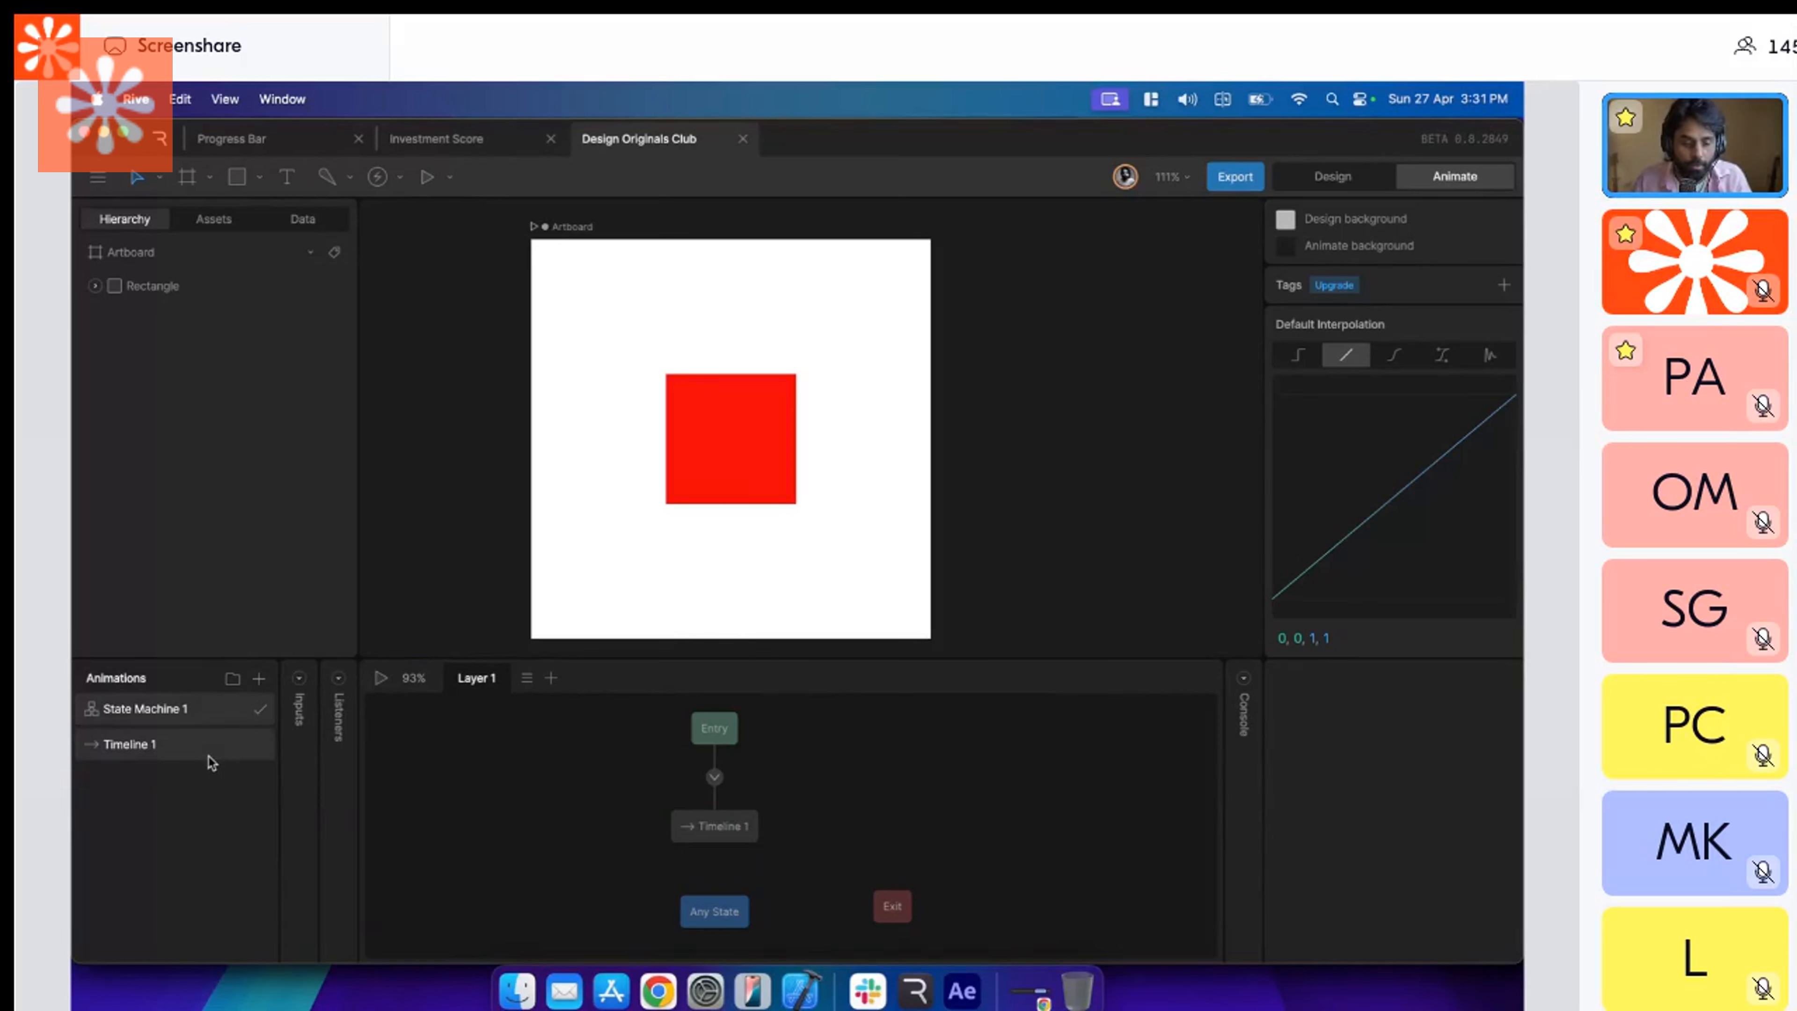
Key the red rectangle's fill color FF0909 at 00:00:00 on Timeline 1.
click(211, 759)
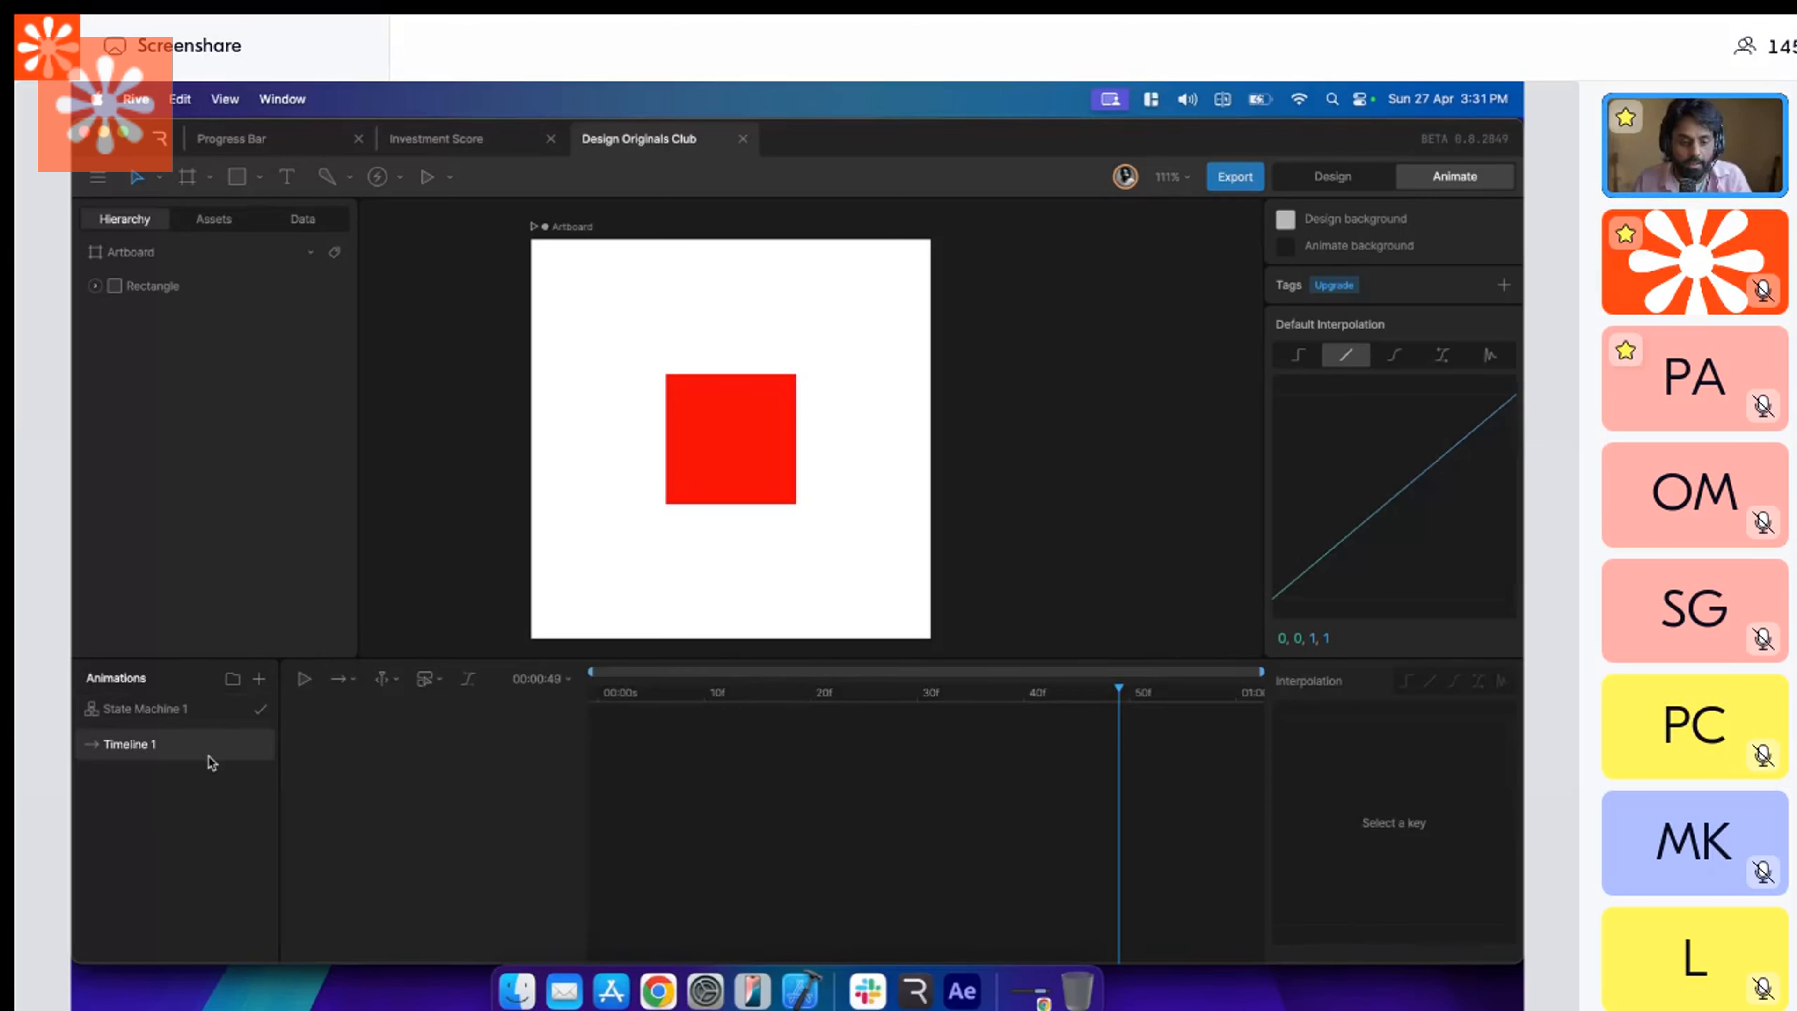
click(595, 697)
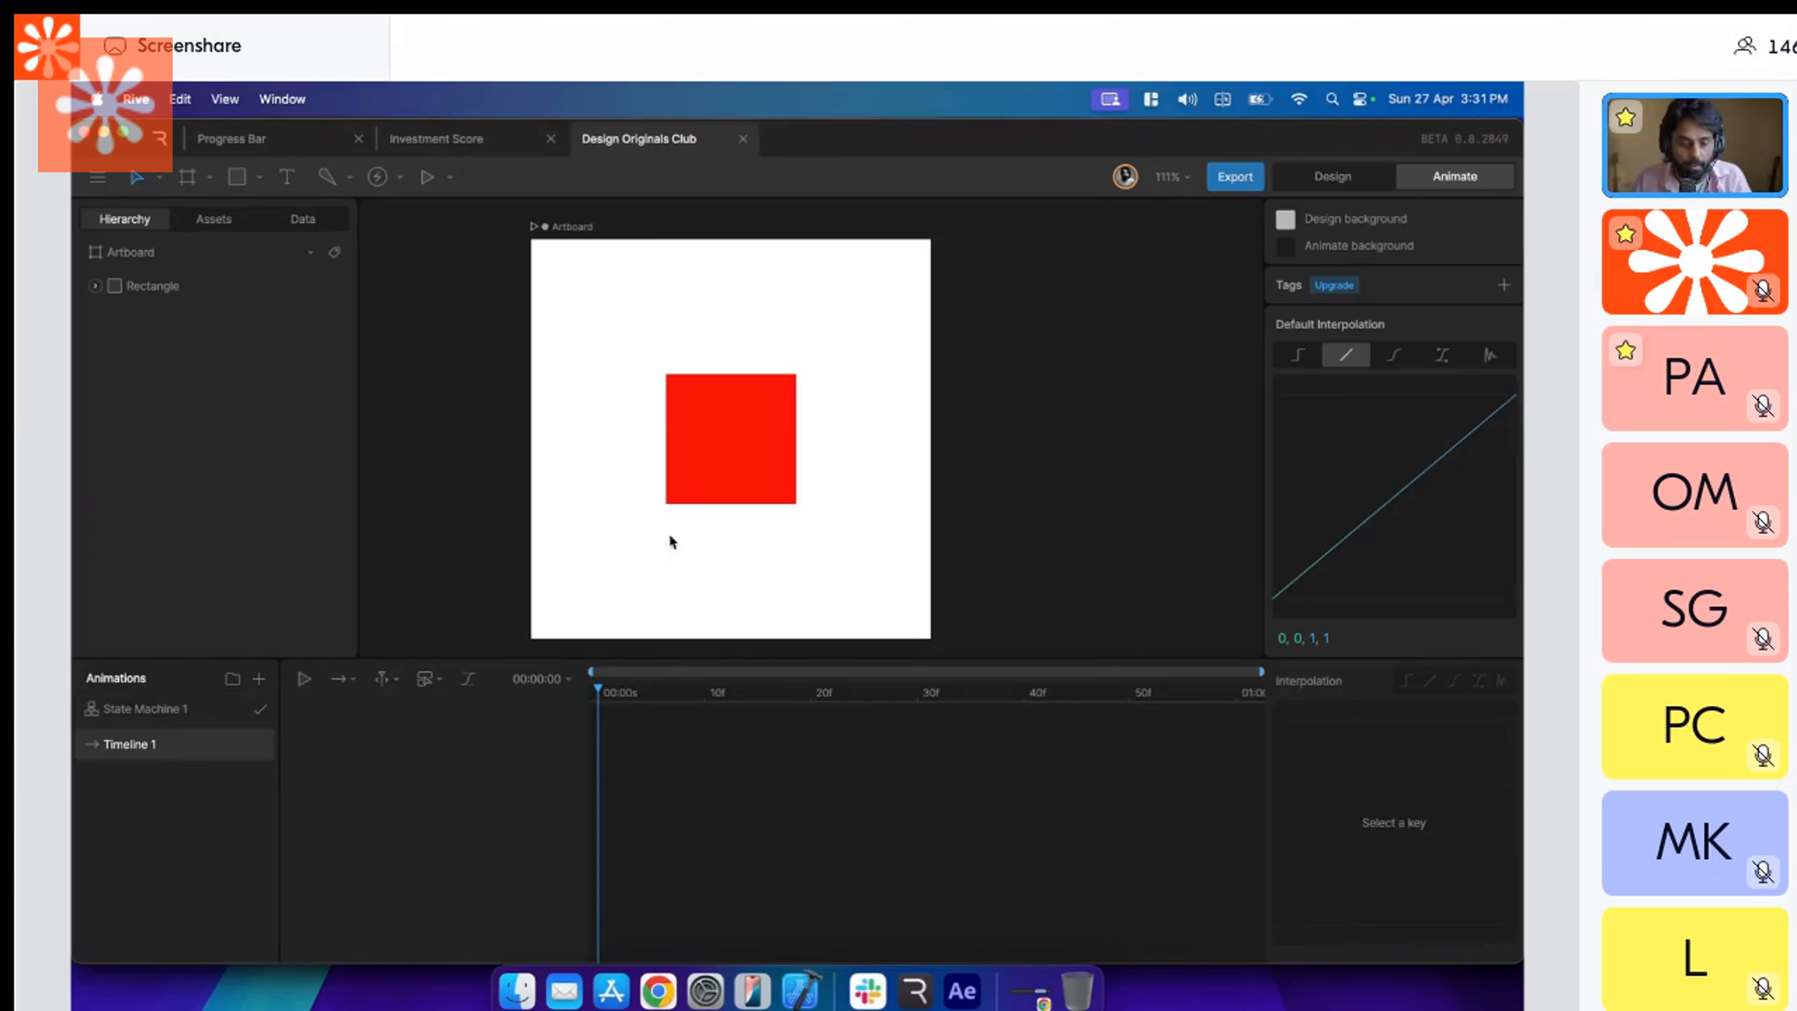
click(752, 422)
scroll(958, 524, down, 1)
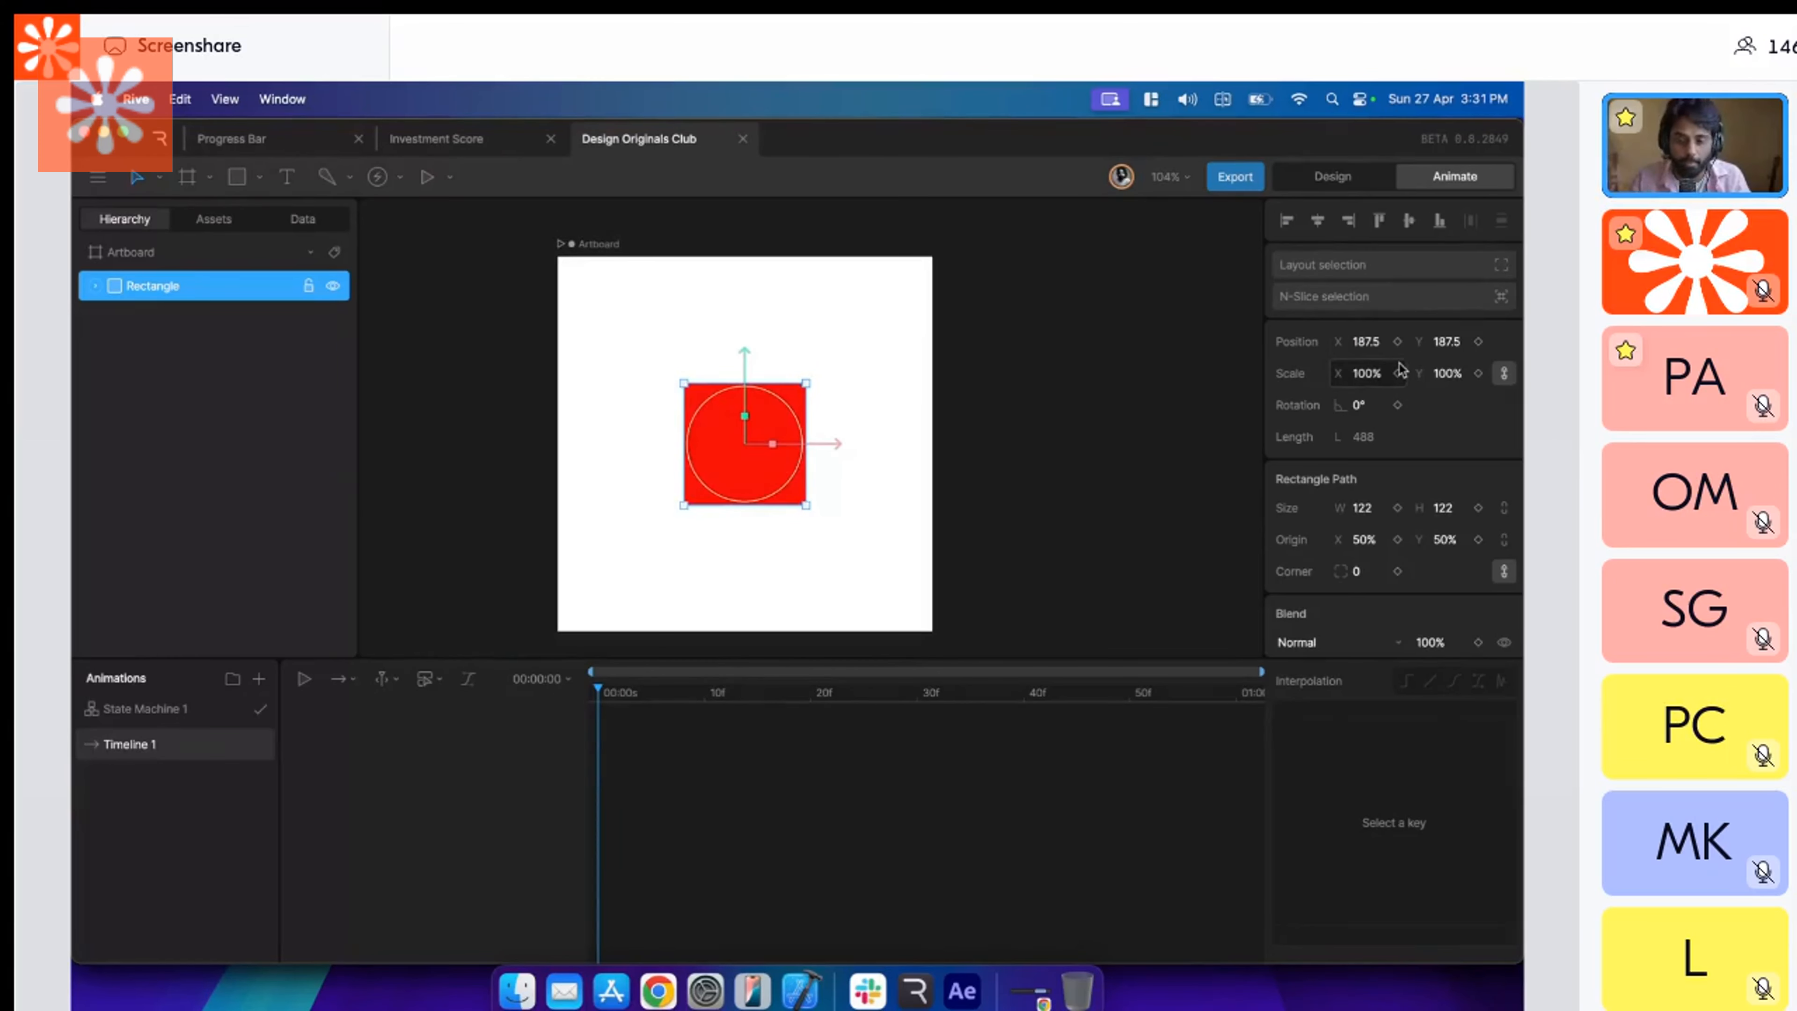
scroll(1397, 382, down, 4)
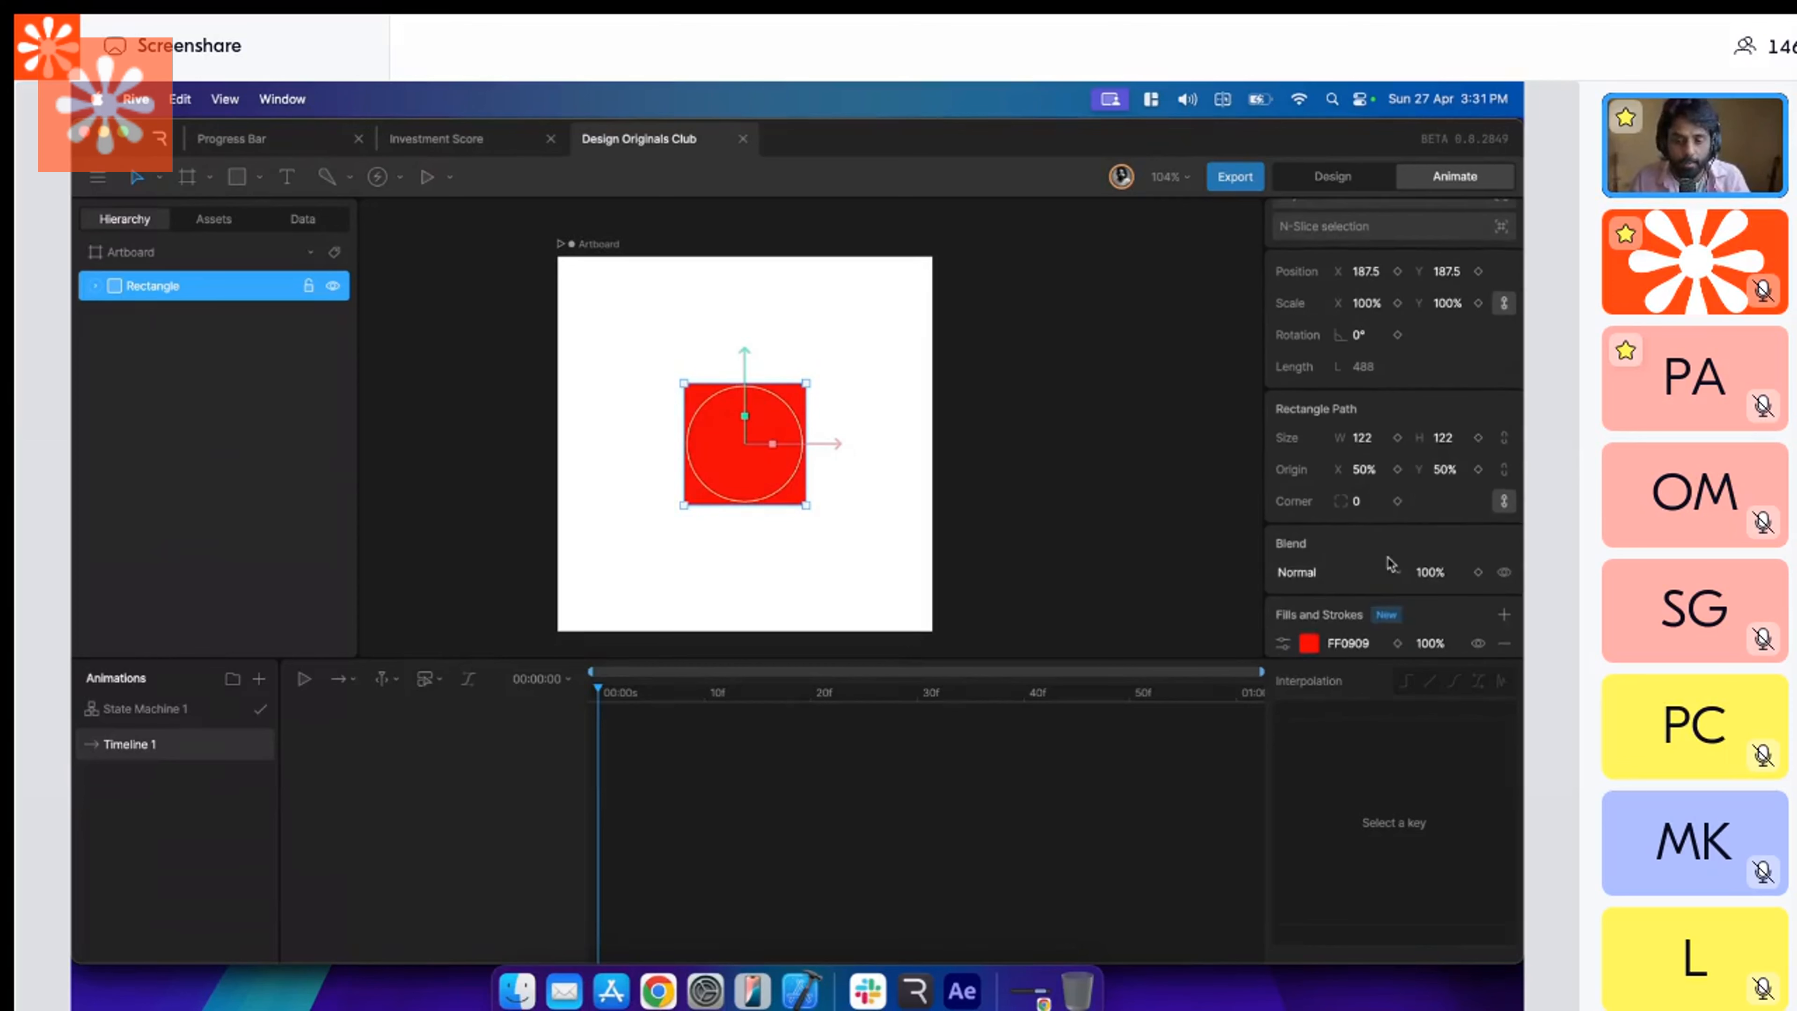
drag(1150, 656, 1160, 719)
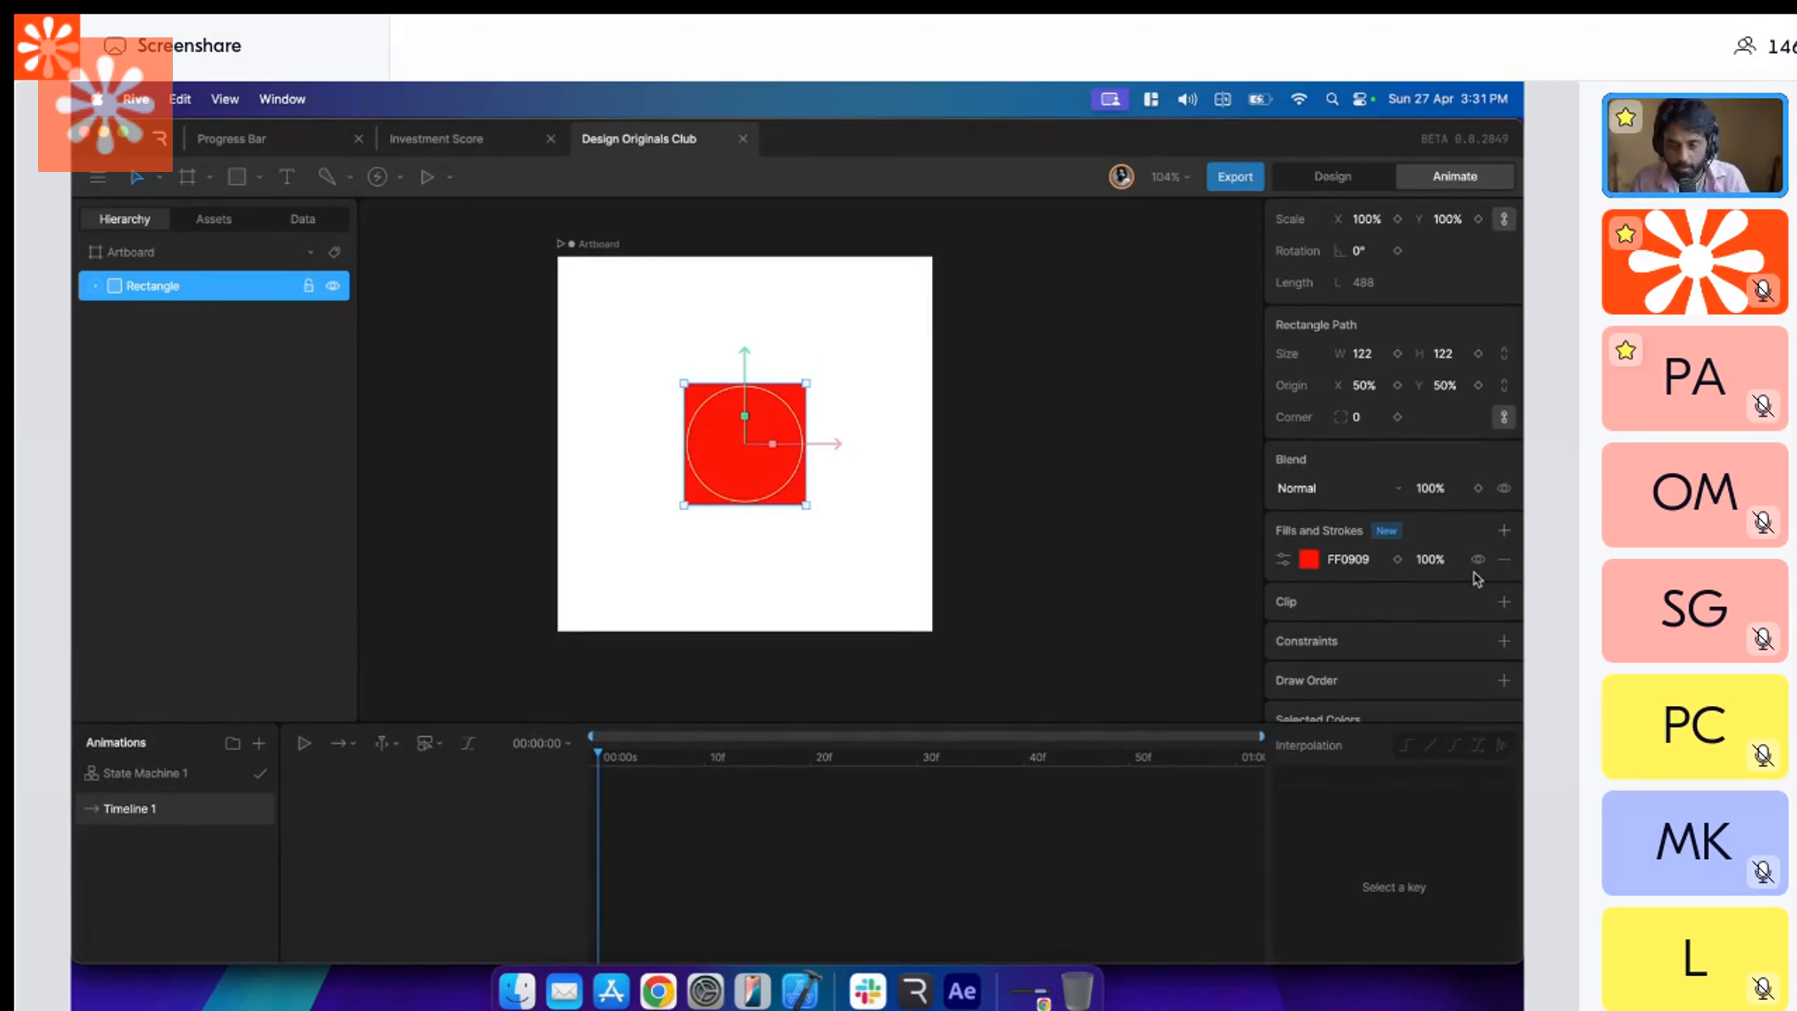
scroll(1478, 579, down, 1)
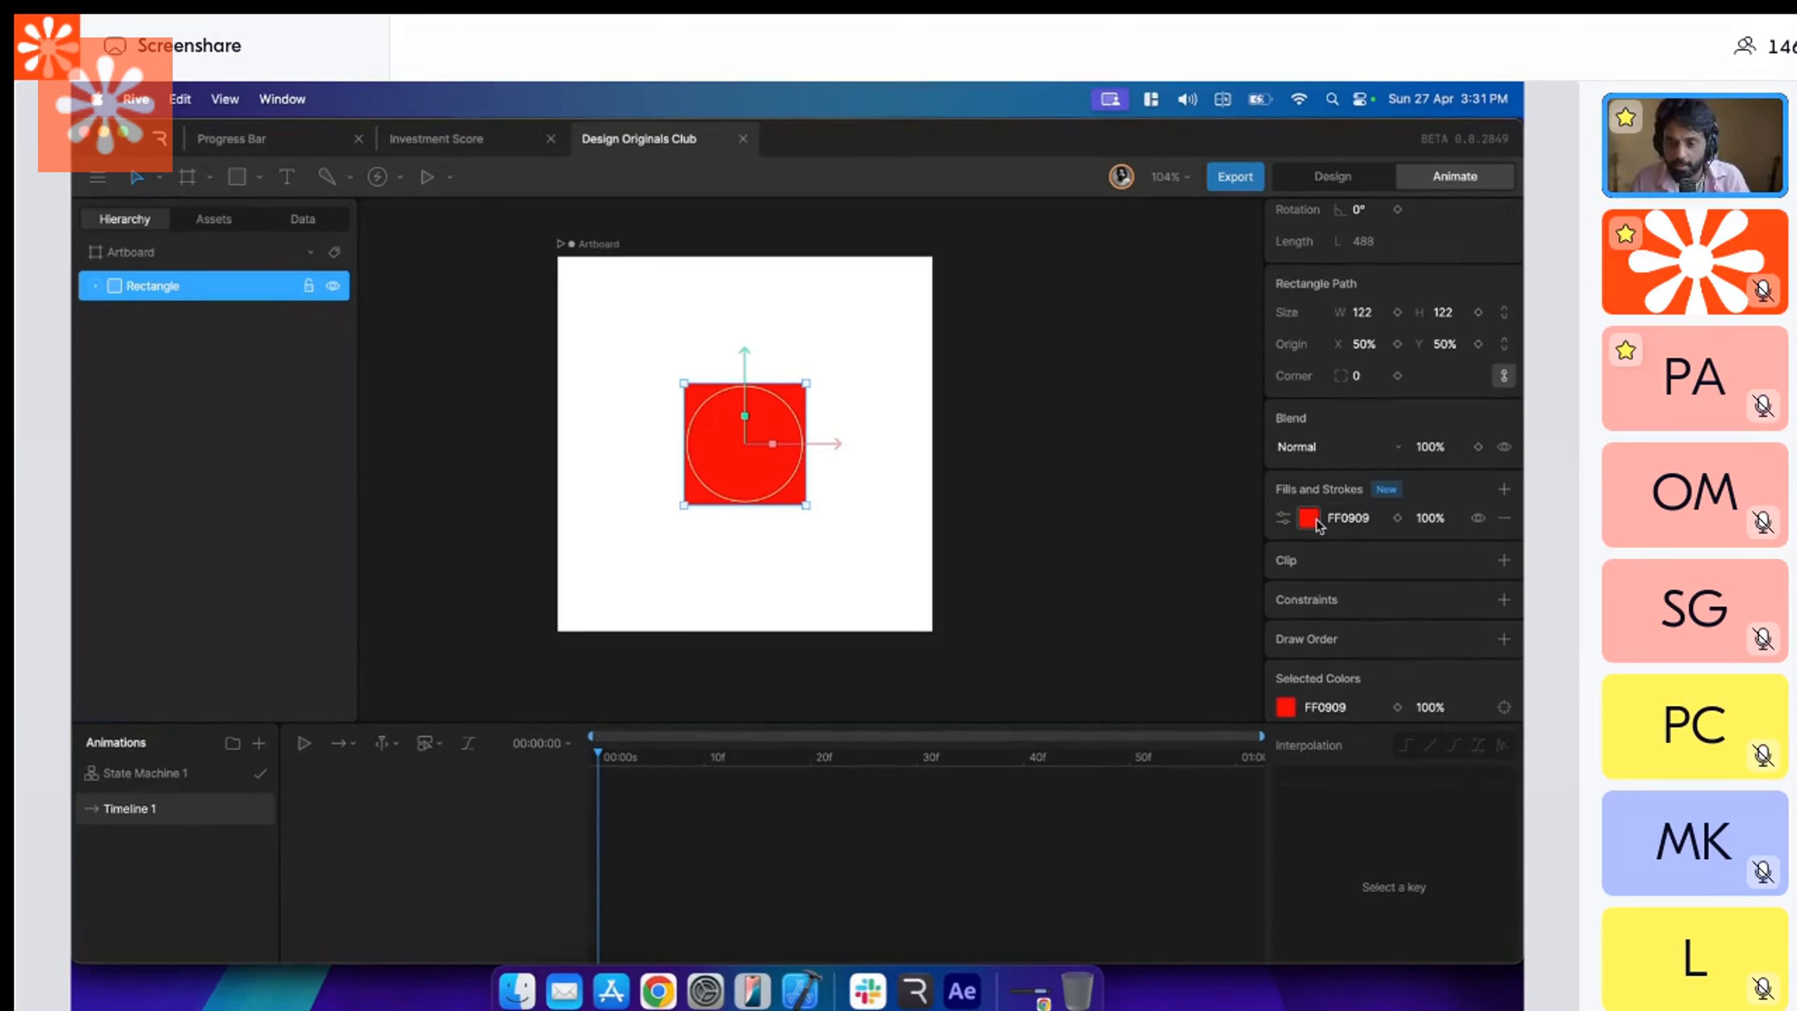
click(1398, 517)
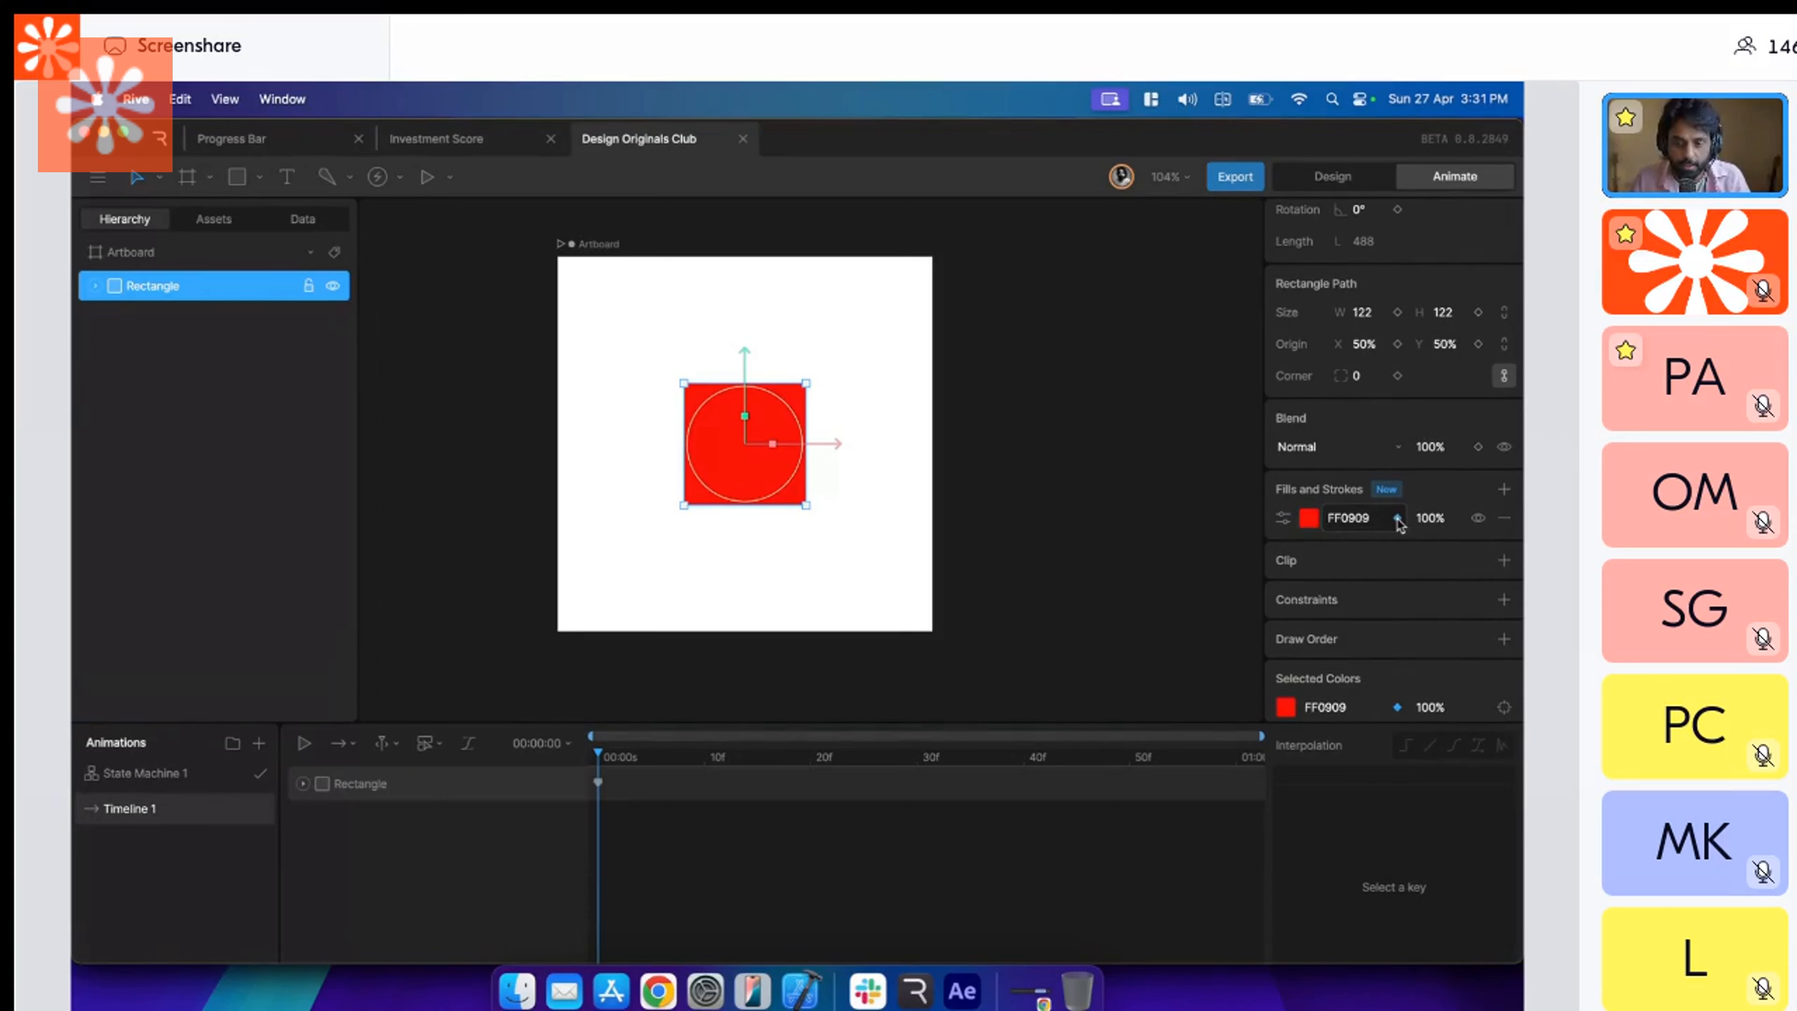
Rename Timeline 1 as Frame 1 and show State Machine 1.
double_click(151, 820)
text(Frame)
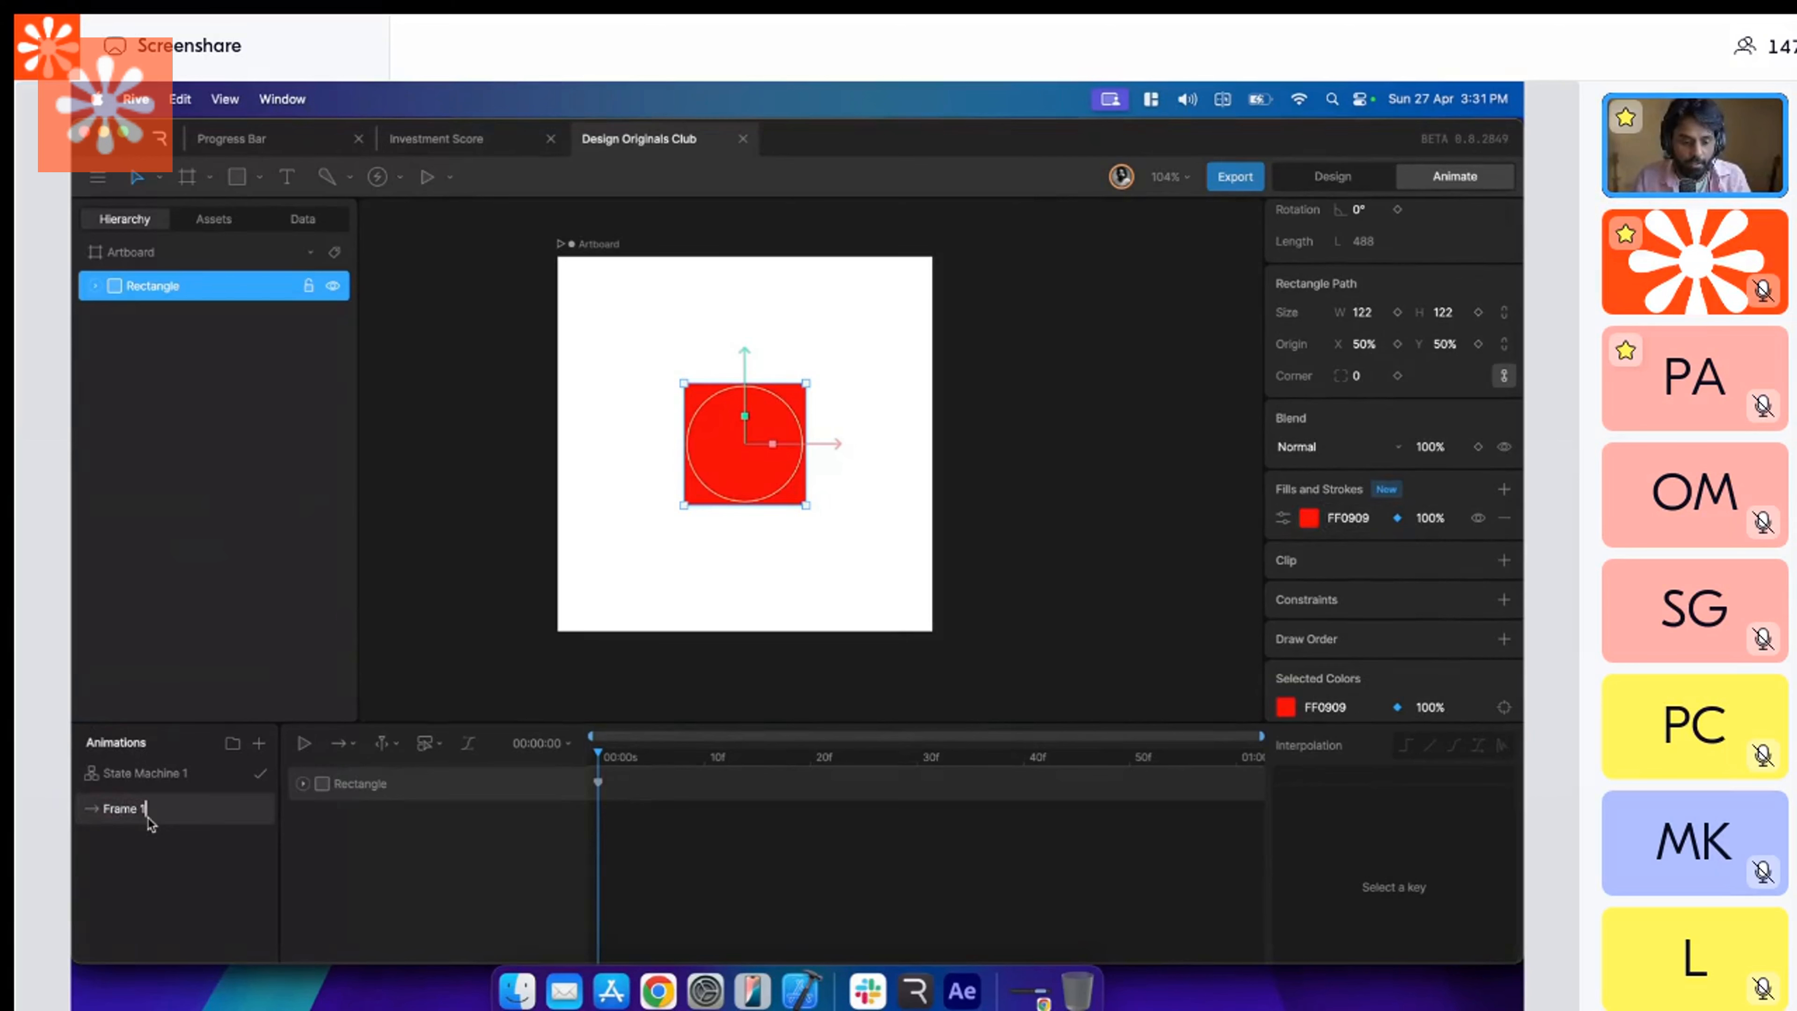
click(228, 781)
Look at the red square in Figma's Frame 1 for comparison, and return to Rive.
key(super+Tab)
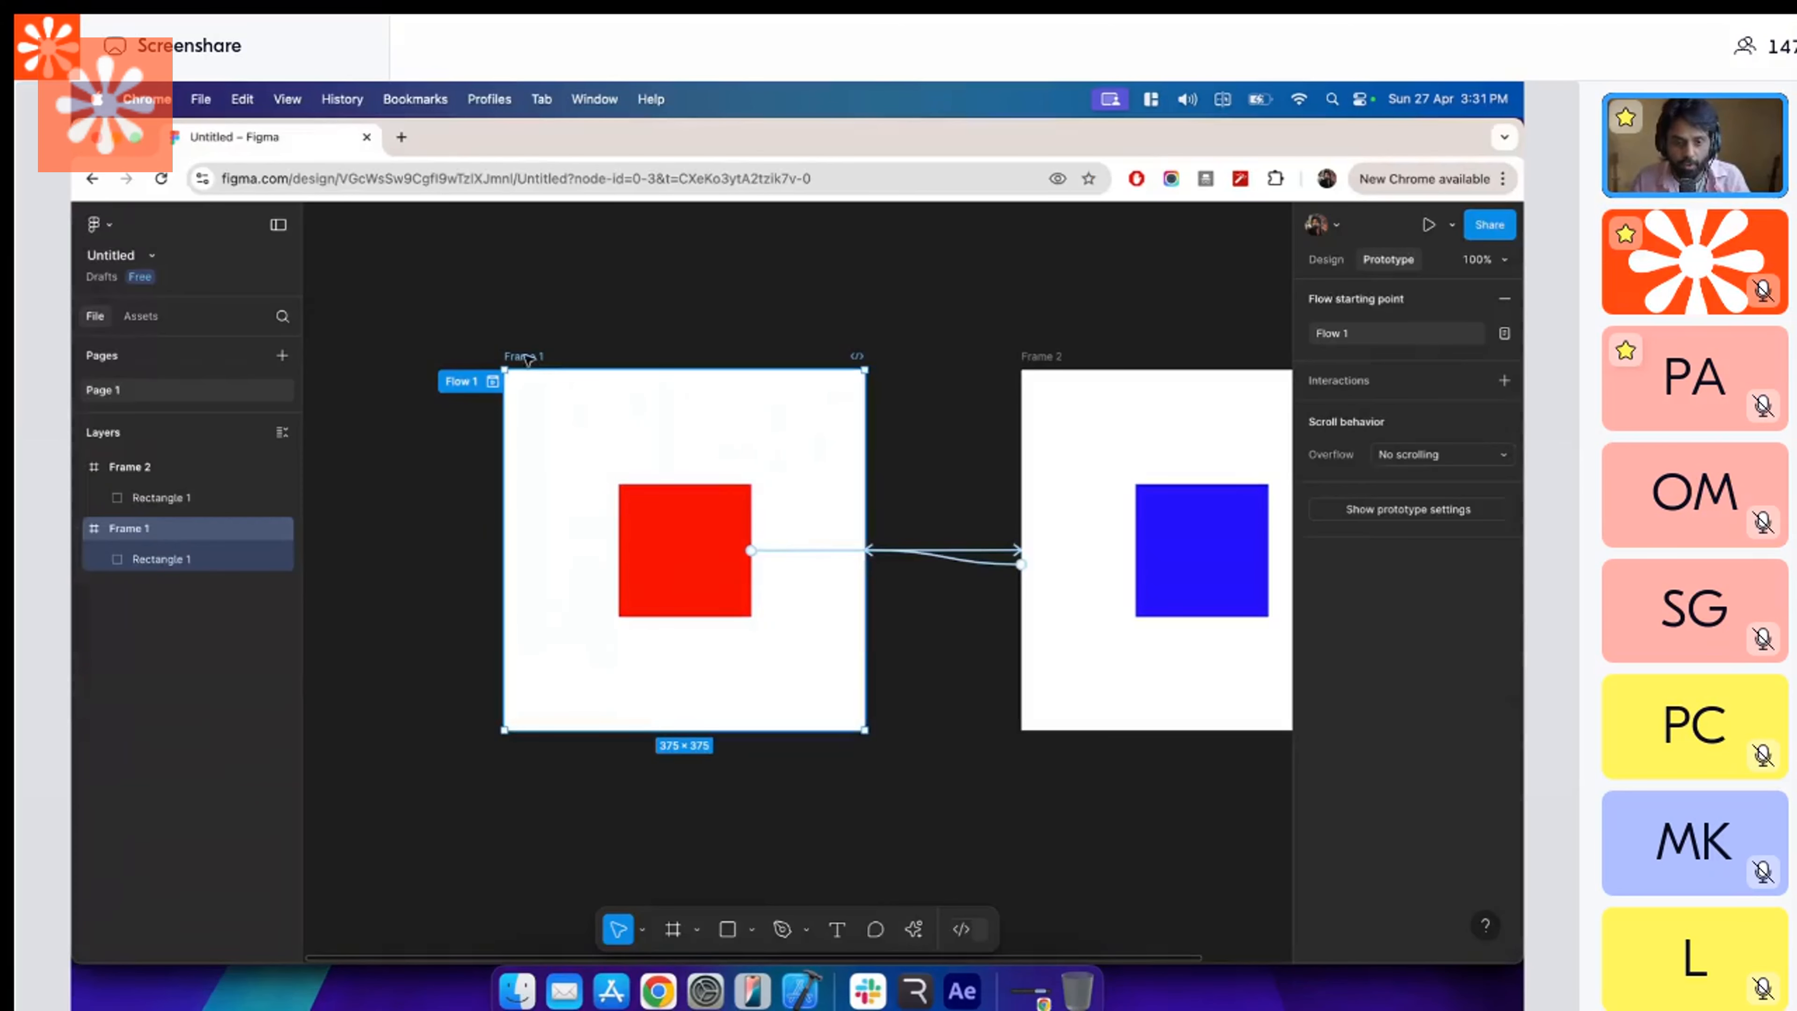
click(632, 496)
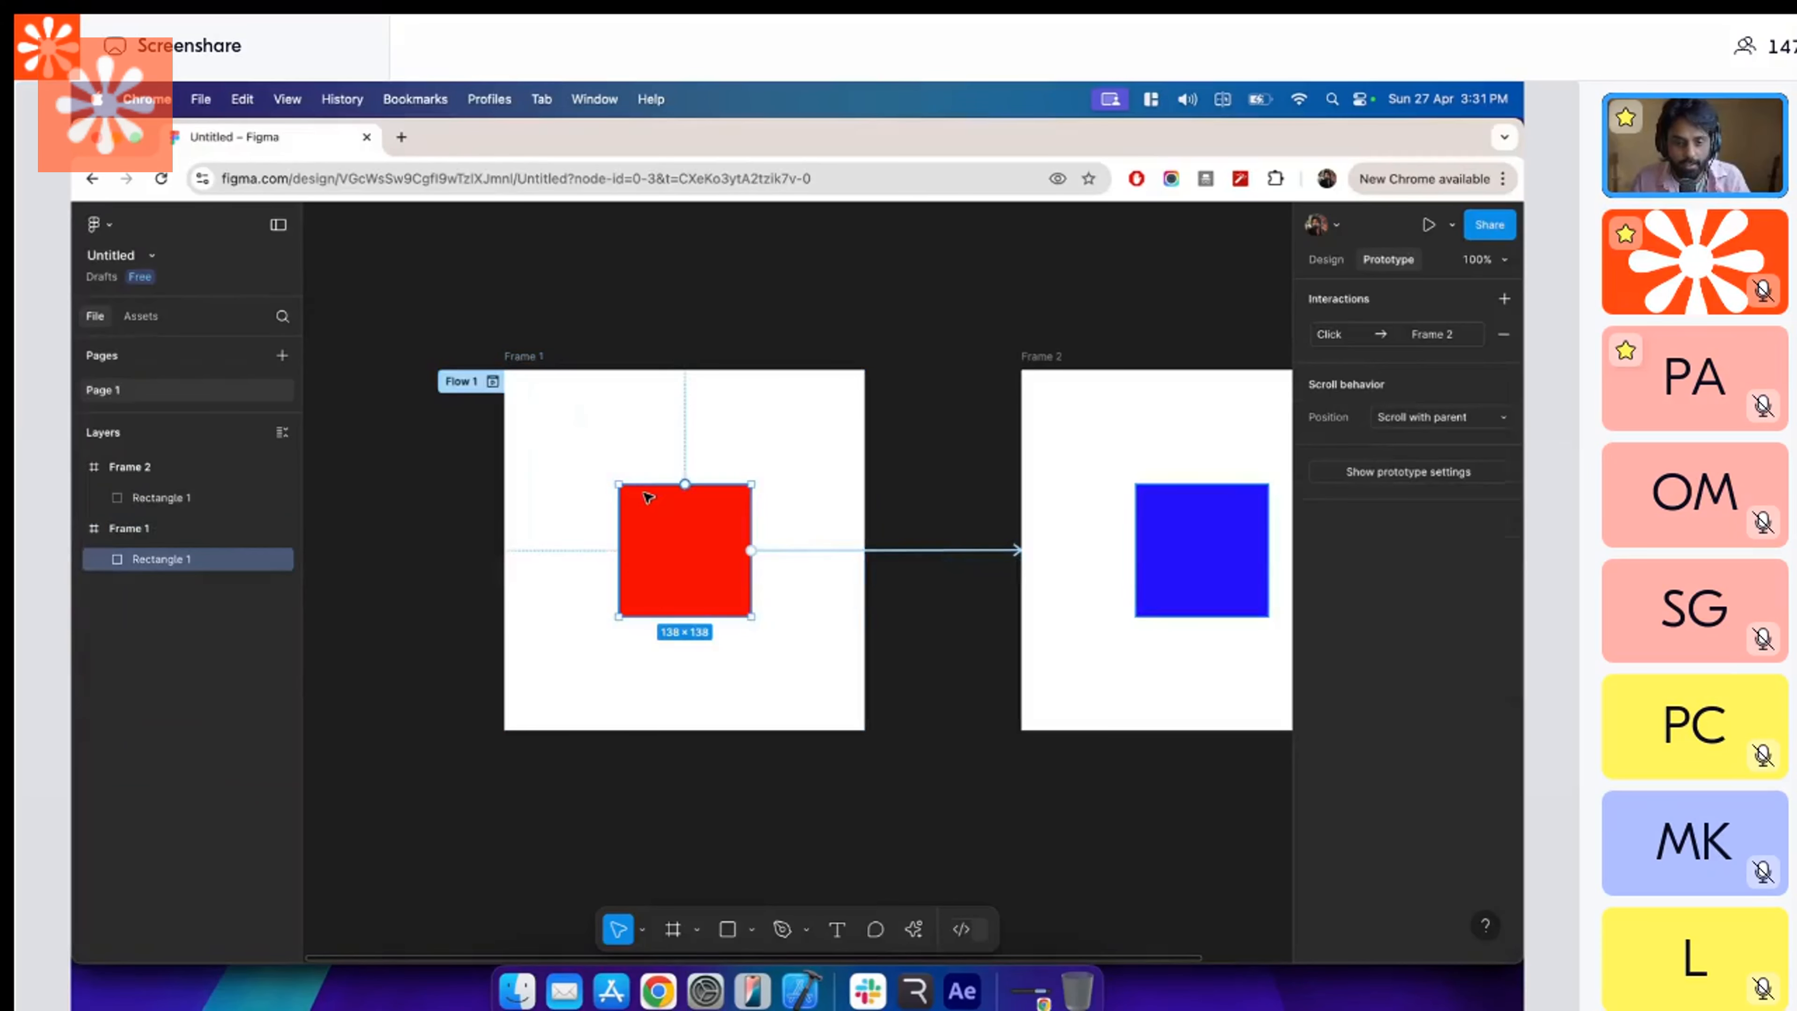
key(super+Tab)
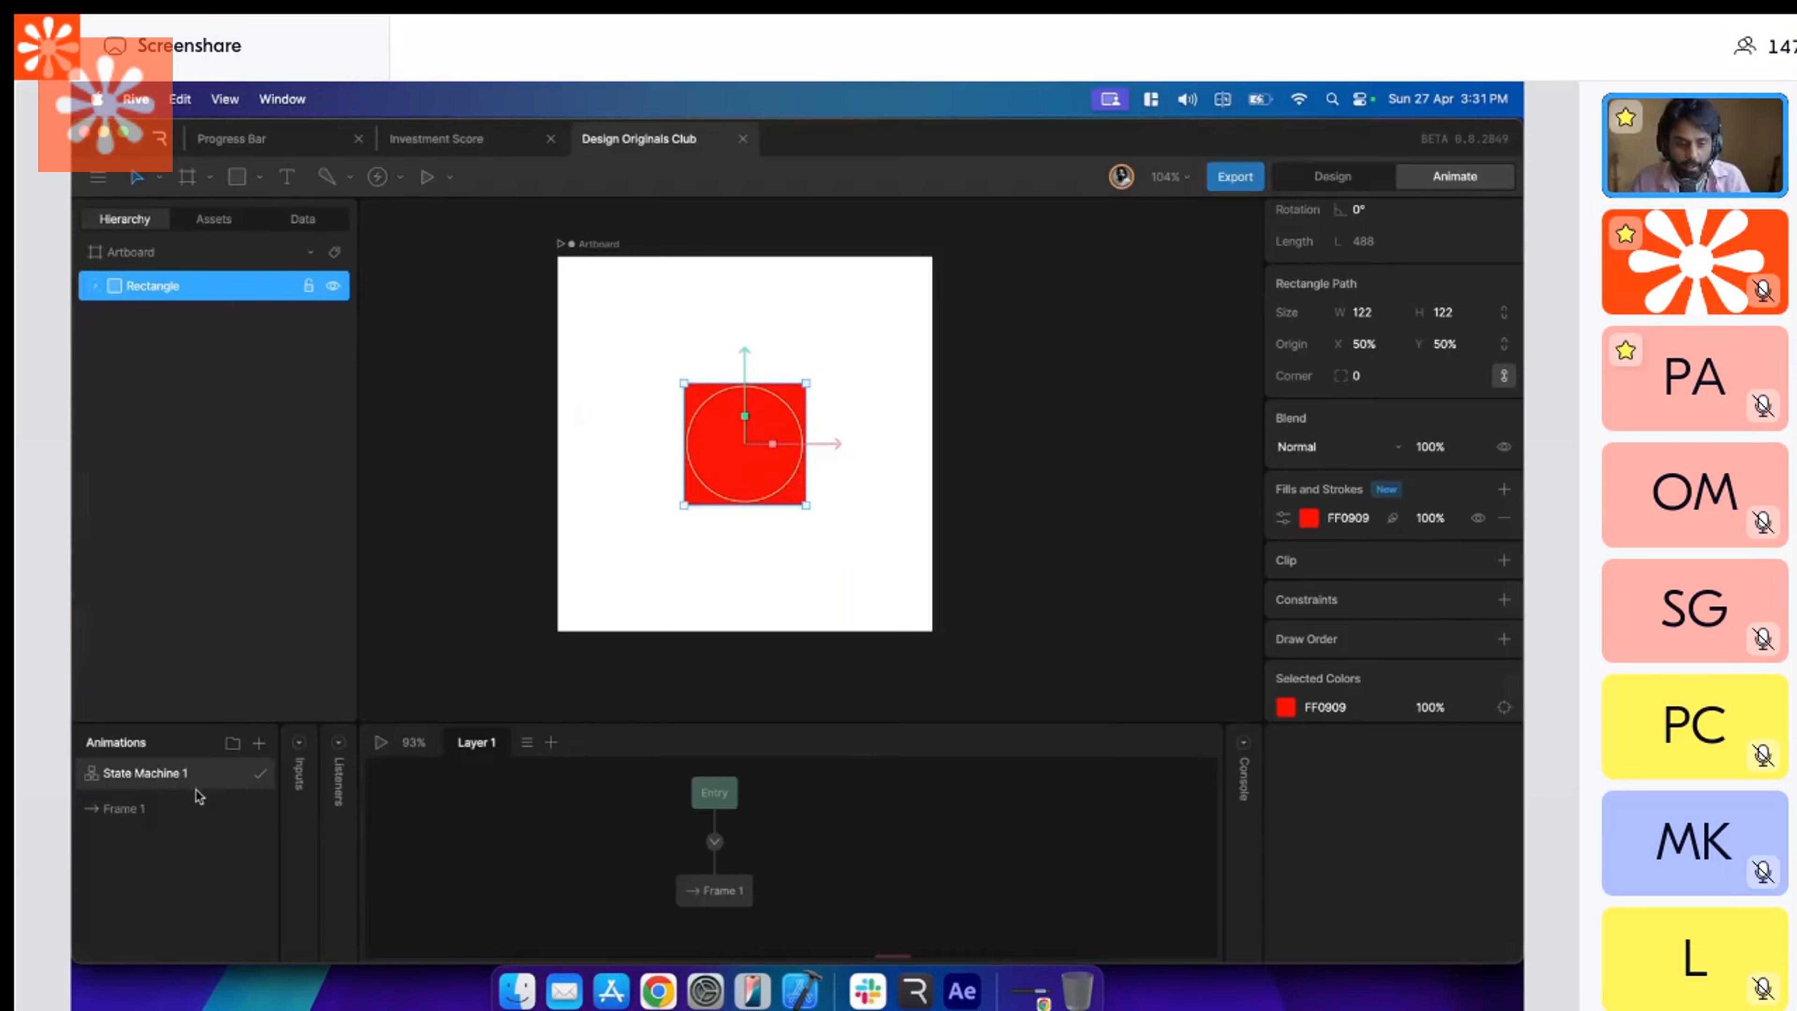
Duplicate the Frame 1 timeline in the animations list.
click(201, 809)
right_click(203, 813)
click(230, 863)
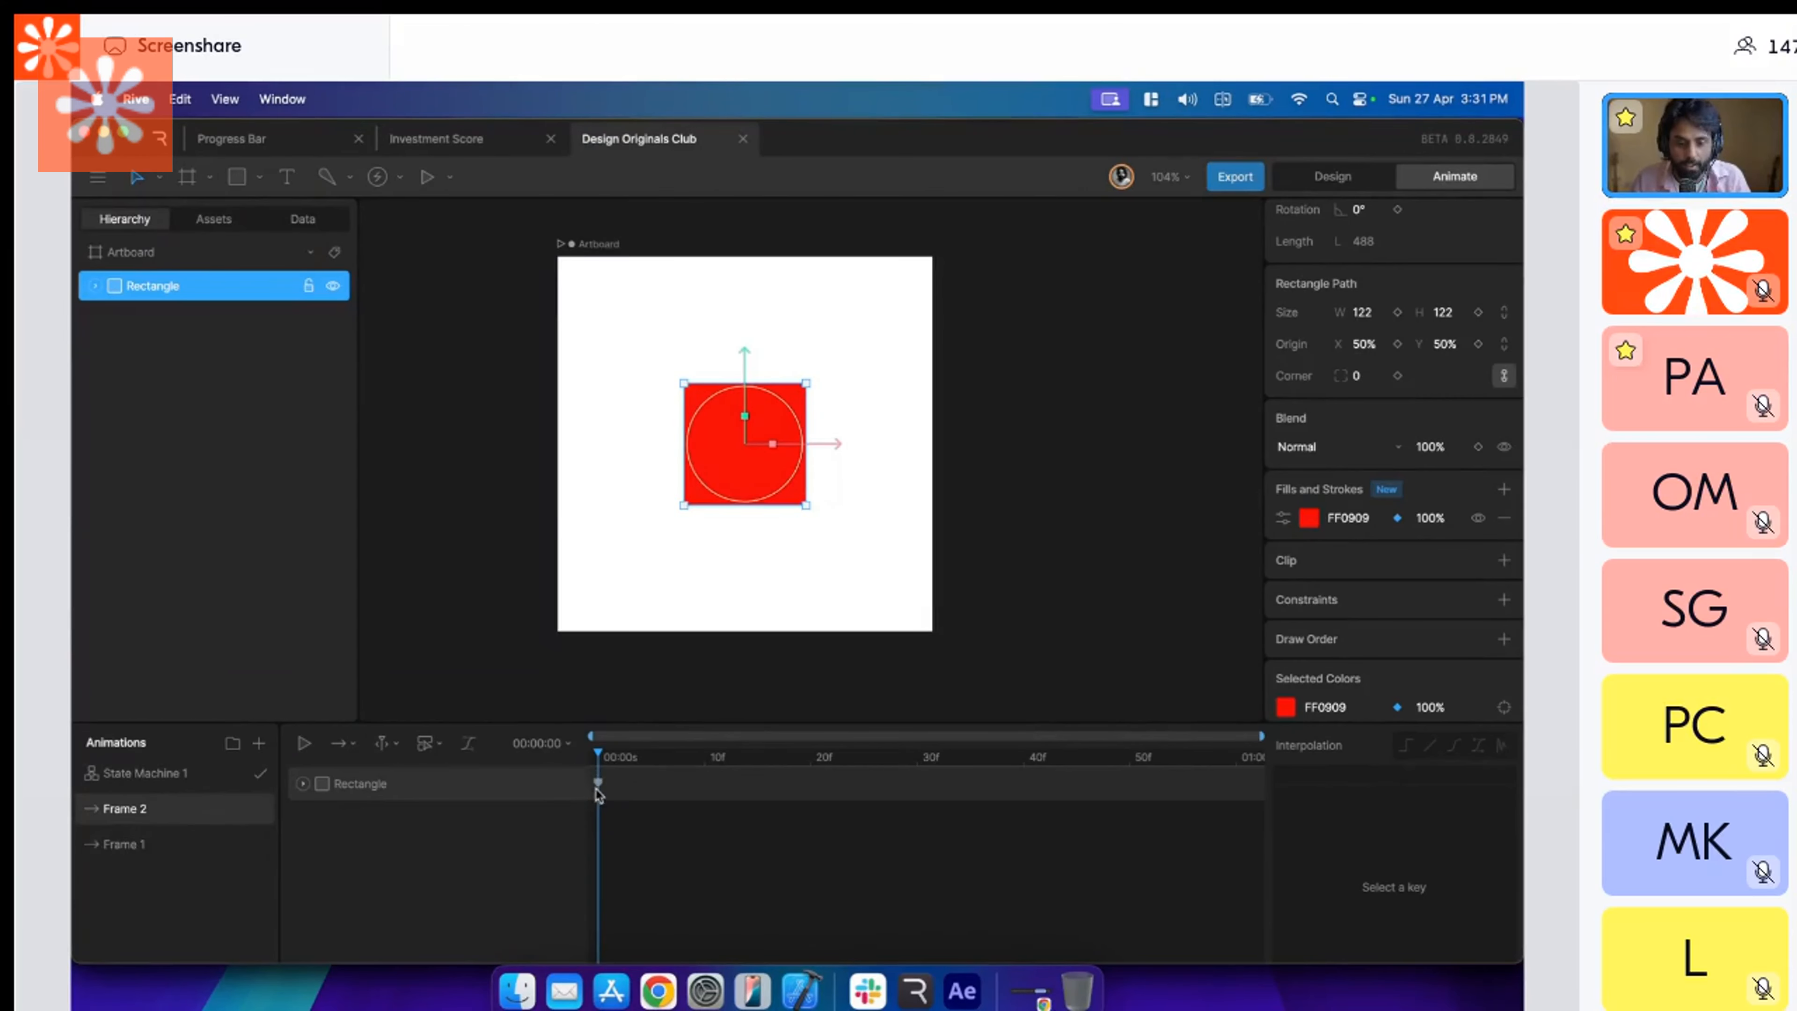
Change the rectangle's fill to blue at the first keyframe of the Frame 2 timeline, and run State Machine 1.
click(598, 782)
click(1309, 517)
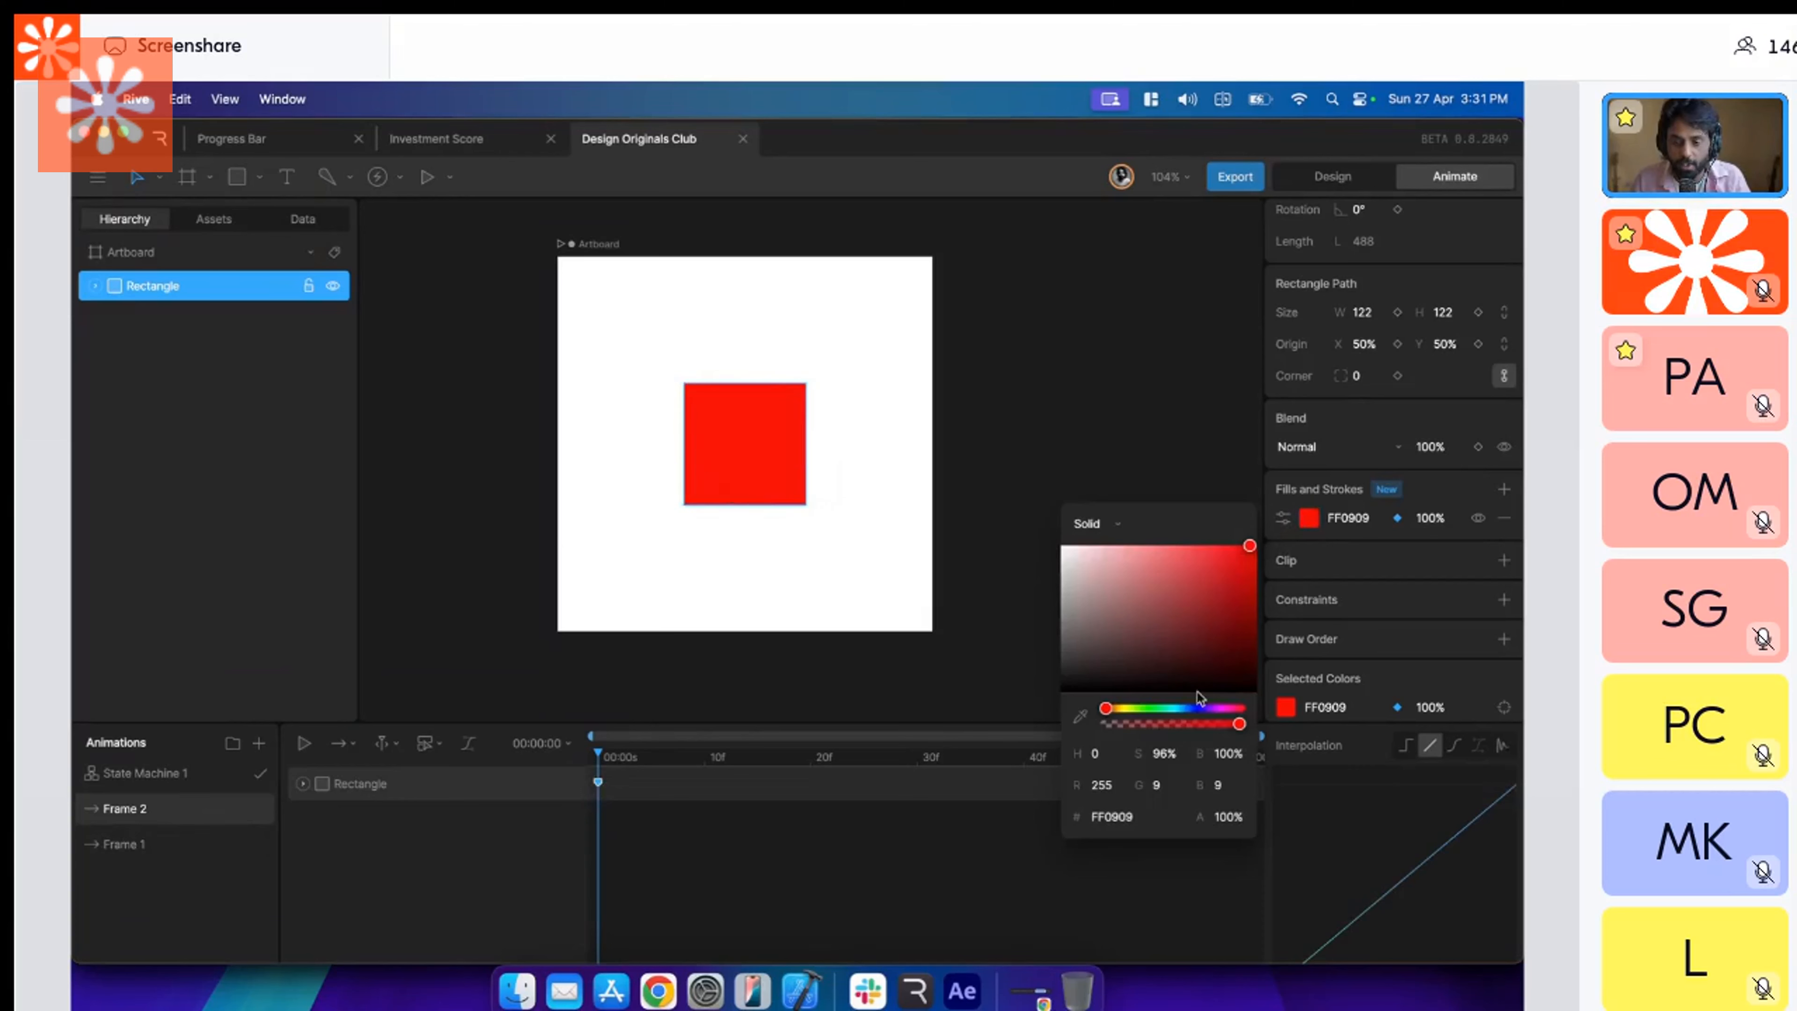
drag(1219, 627, 1172, 553)
click(1195, 708)
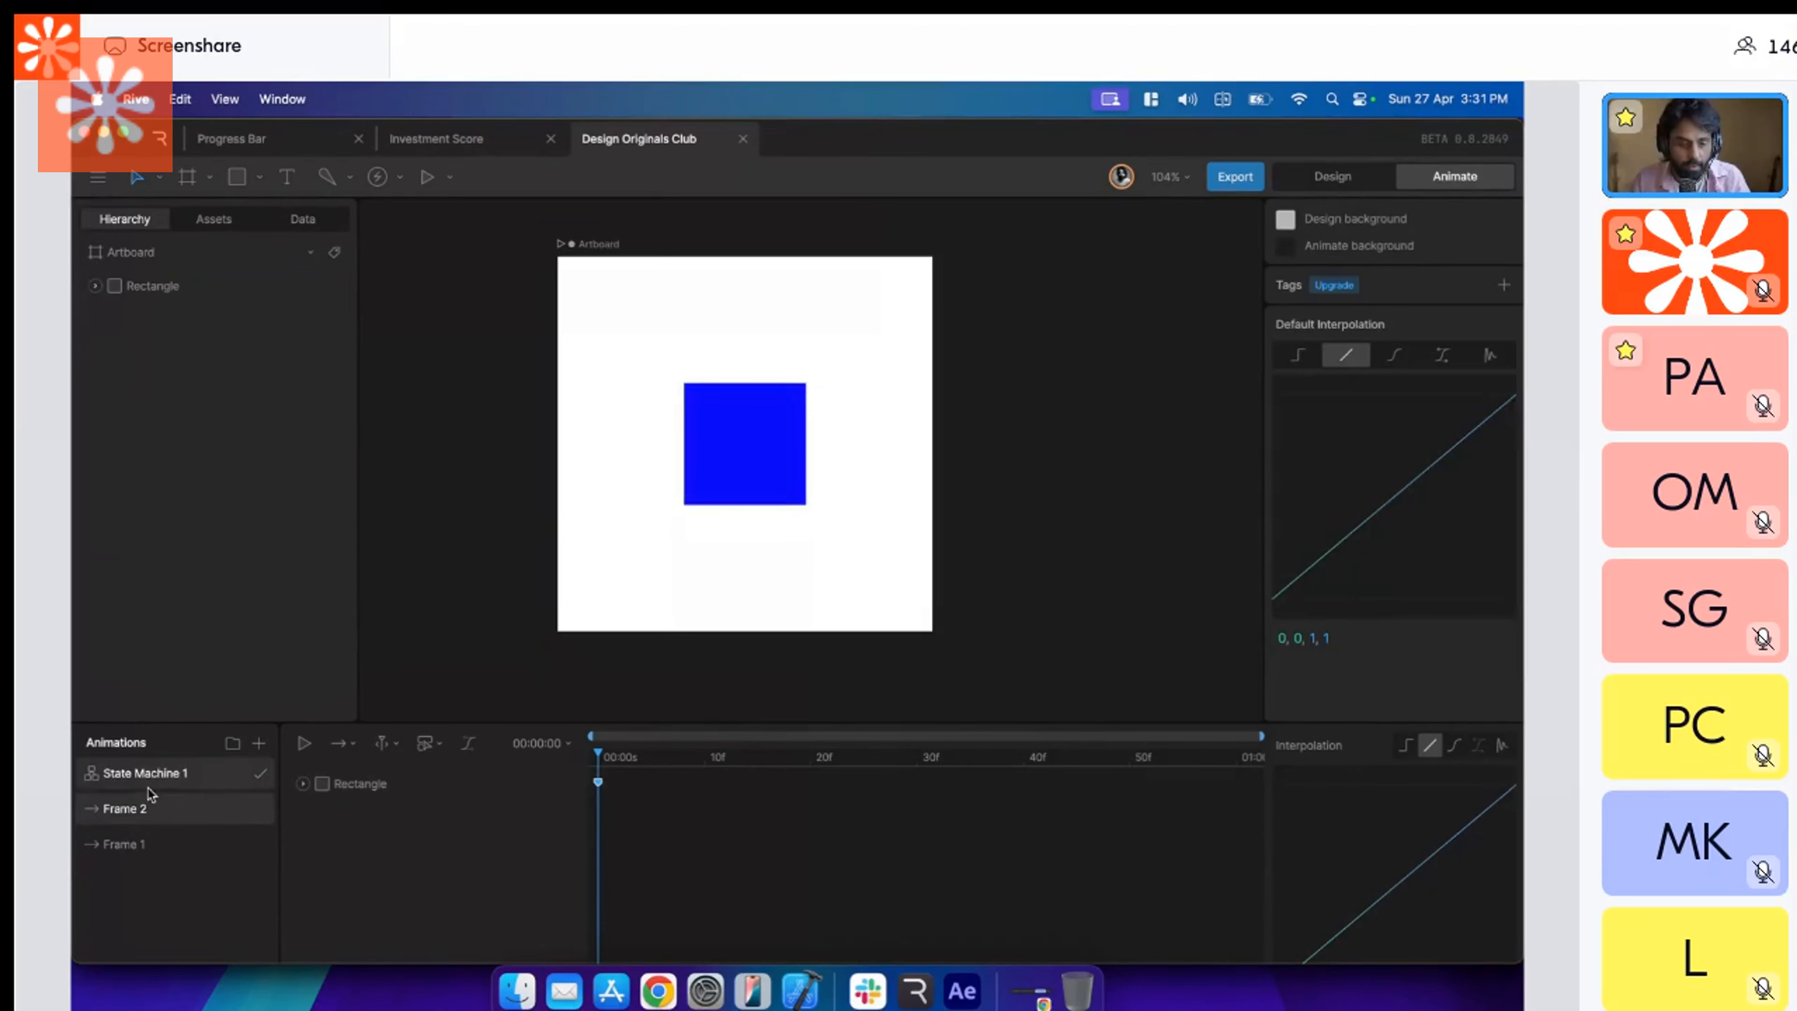
click(147, 773)
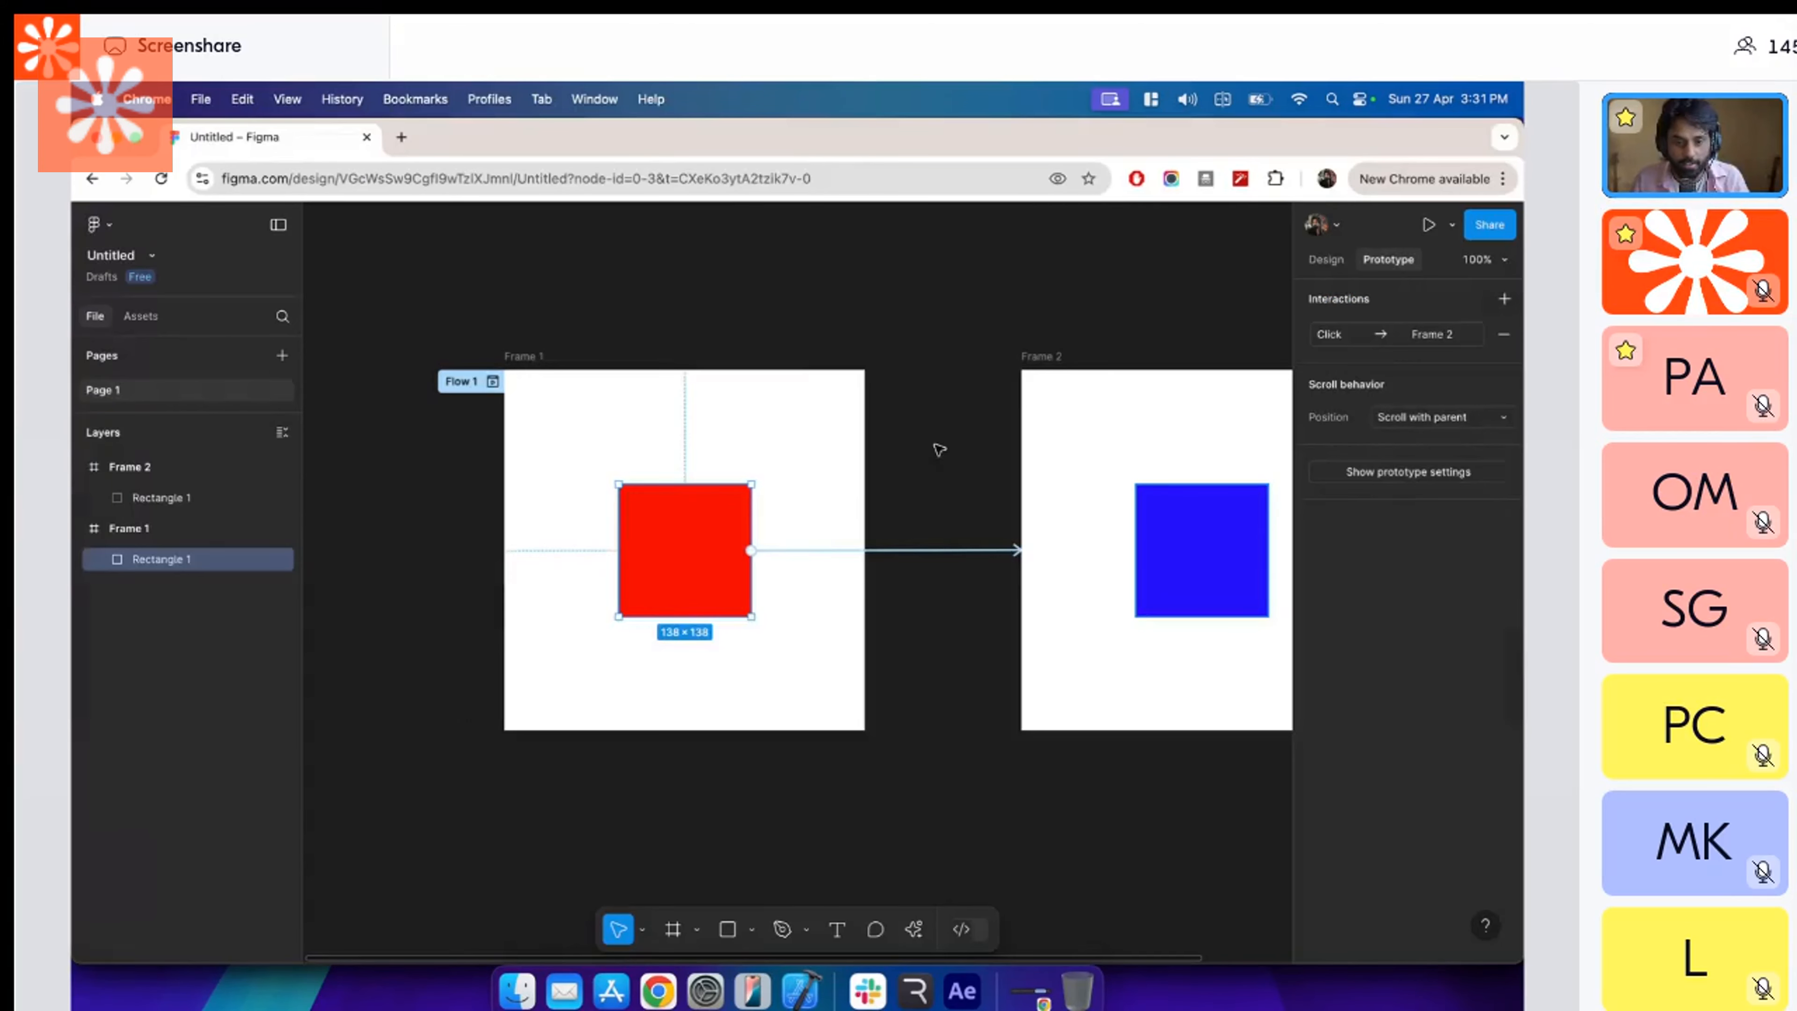
Switch to Figma and examine Frame 1, Frame 2 and the interaction settings of the connection from the red square.
click(936, 447)
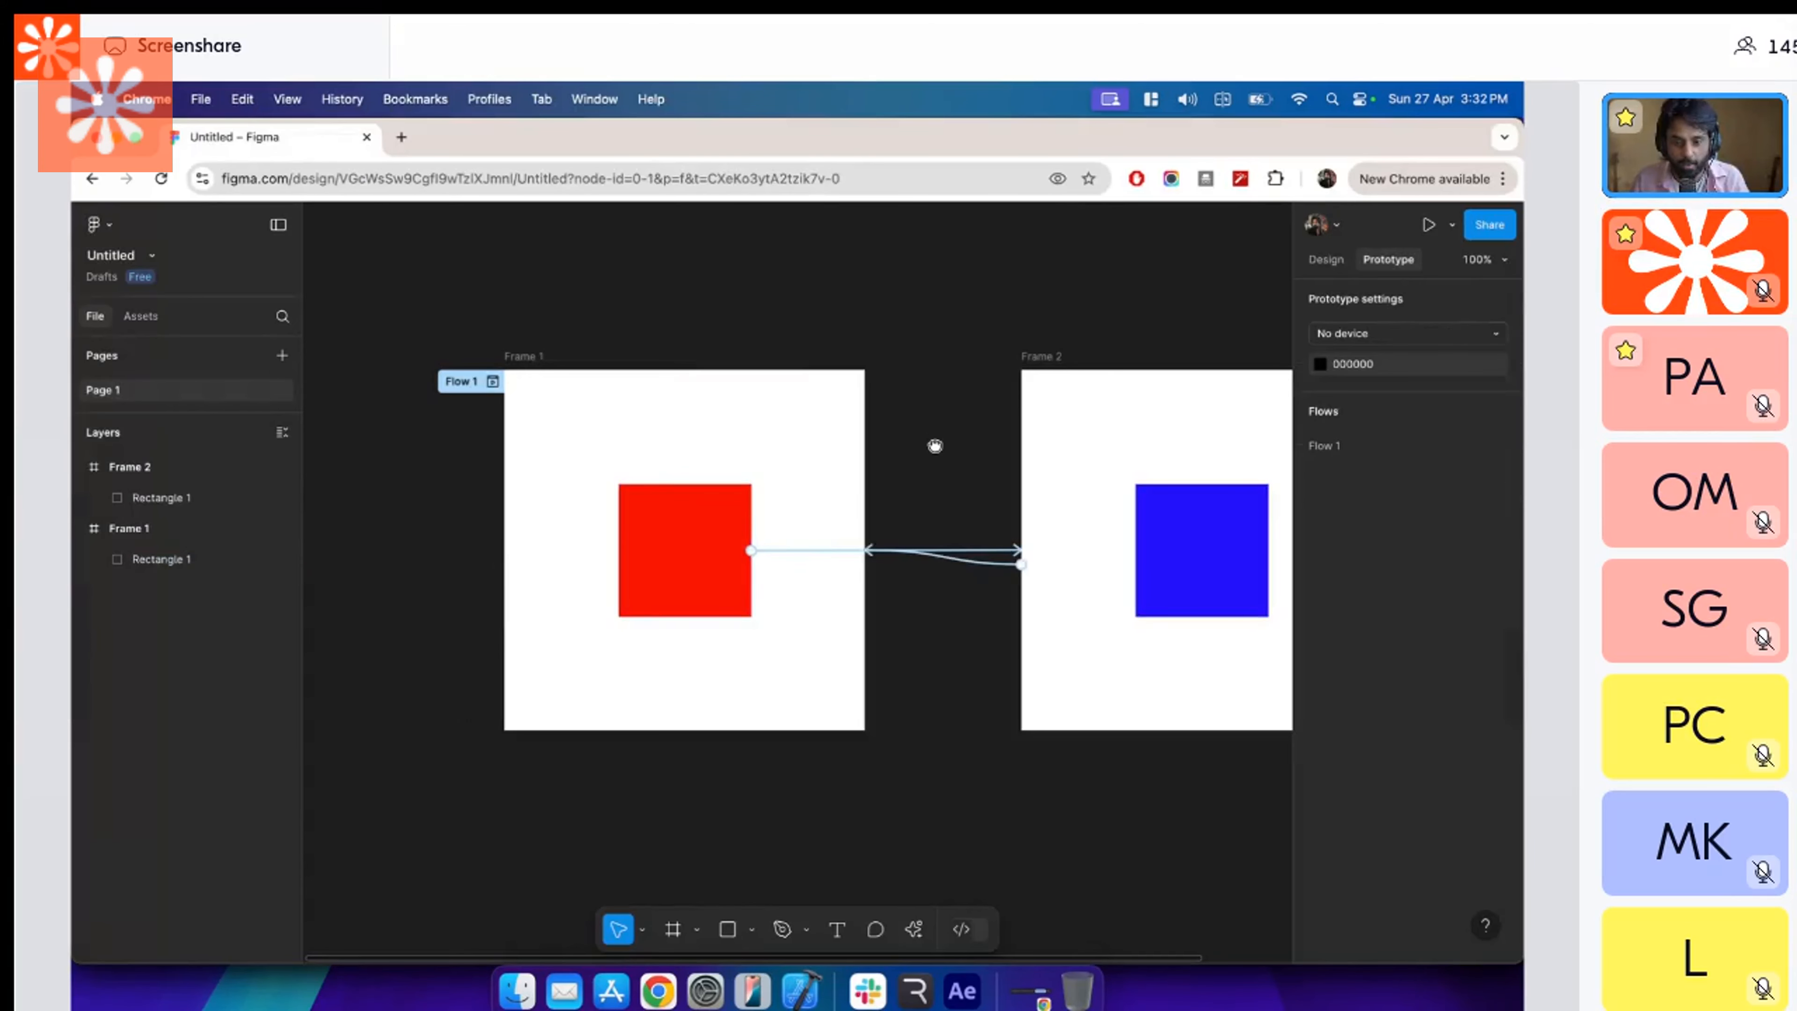
drag(936, 446, 831, 439)
click(424, 354)
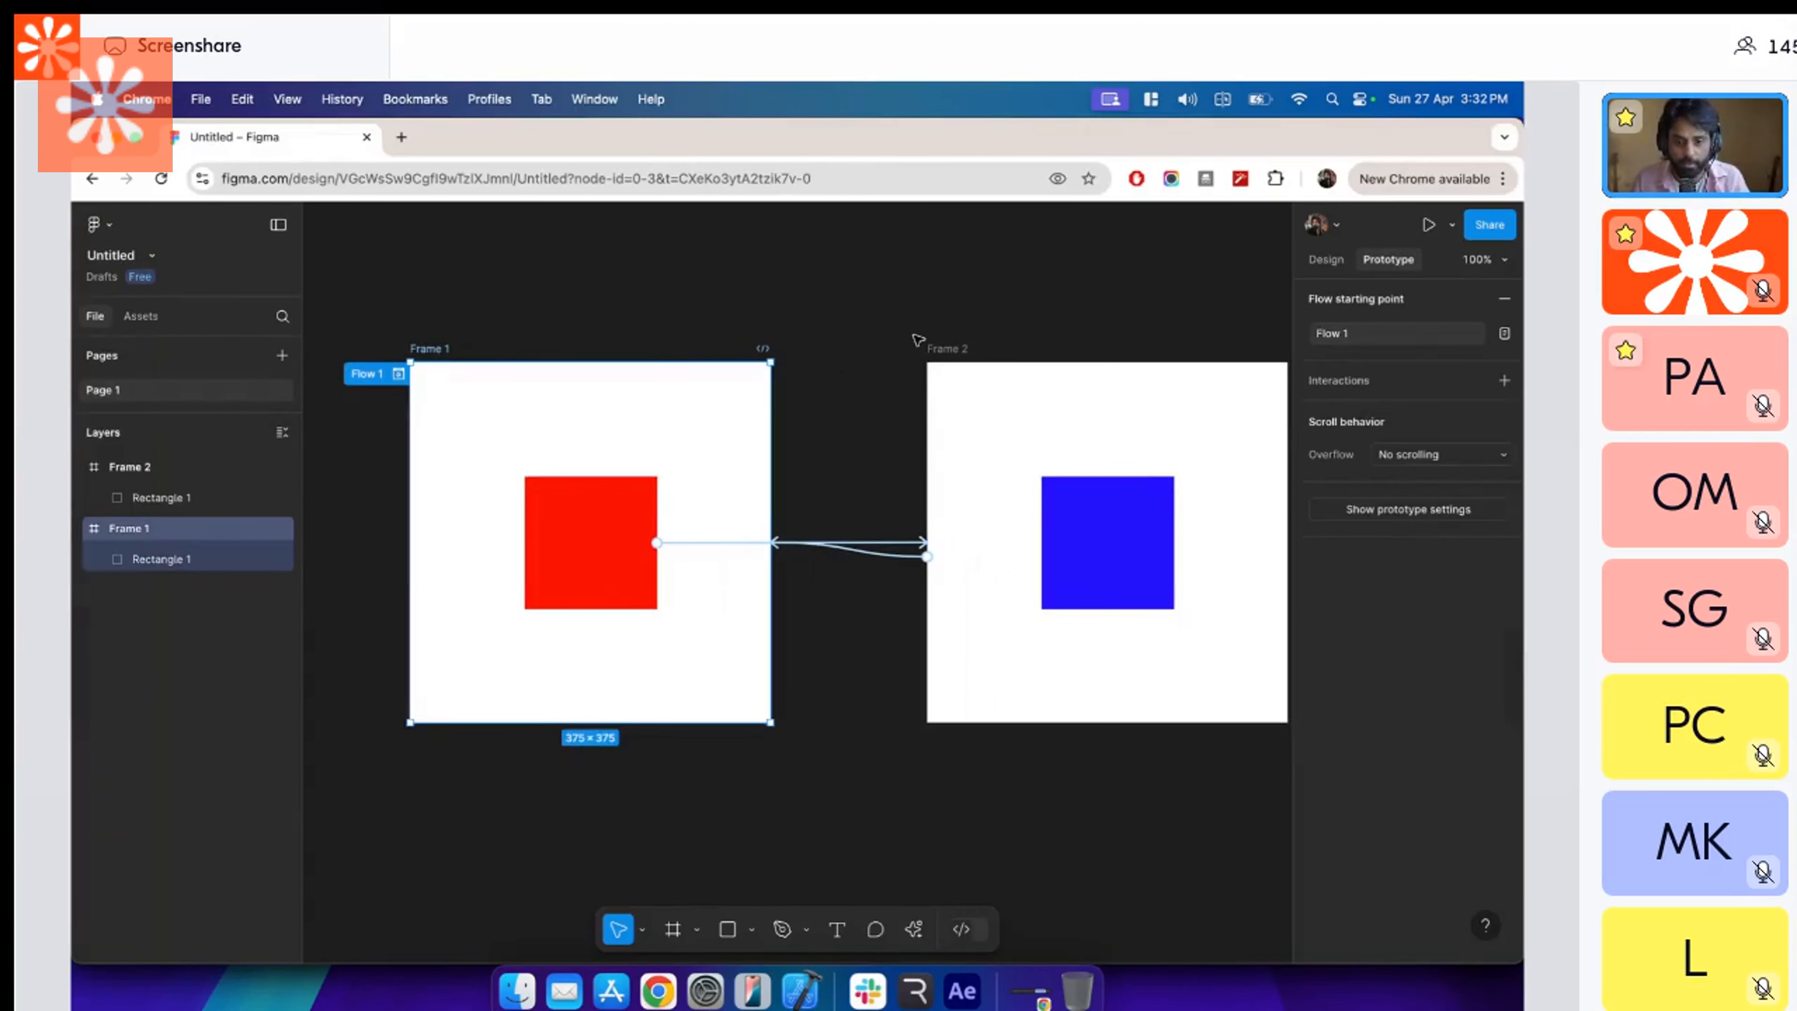
click(944, 348)
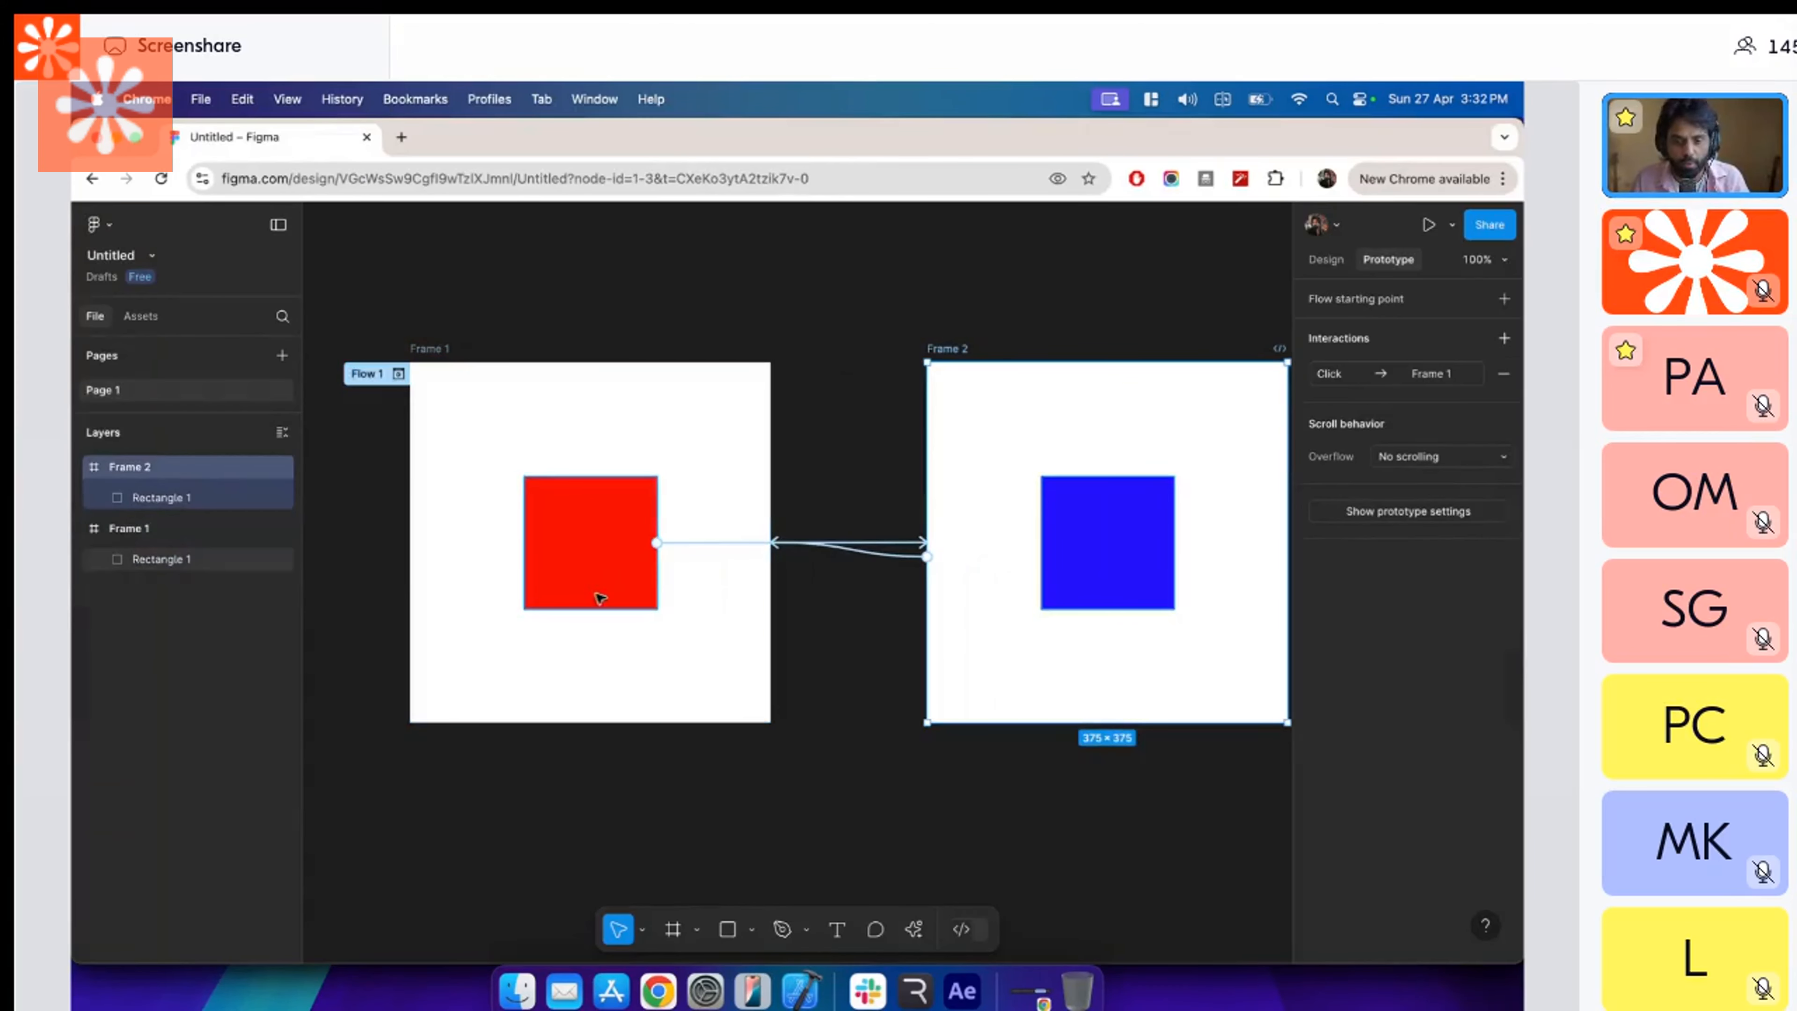
click(701, 543)
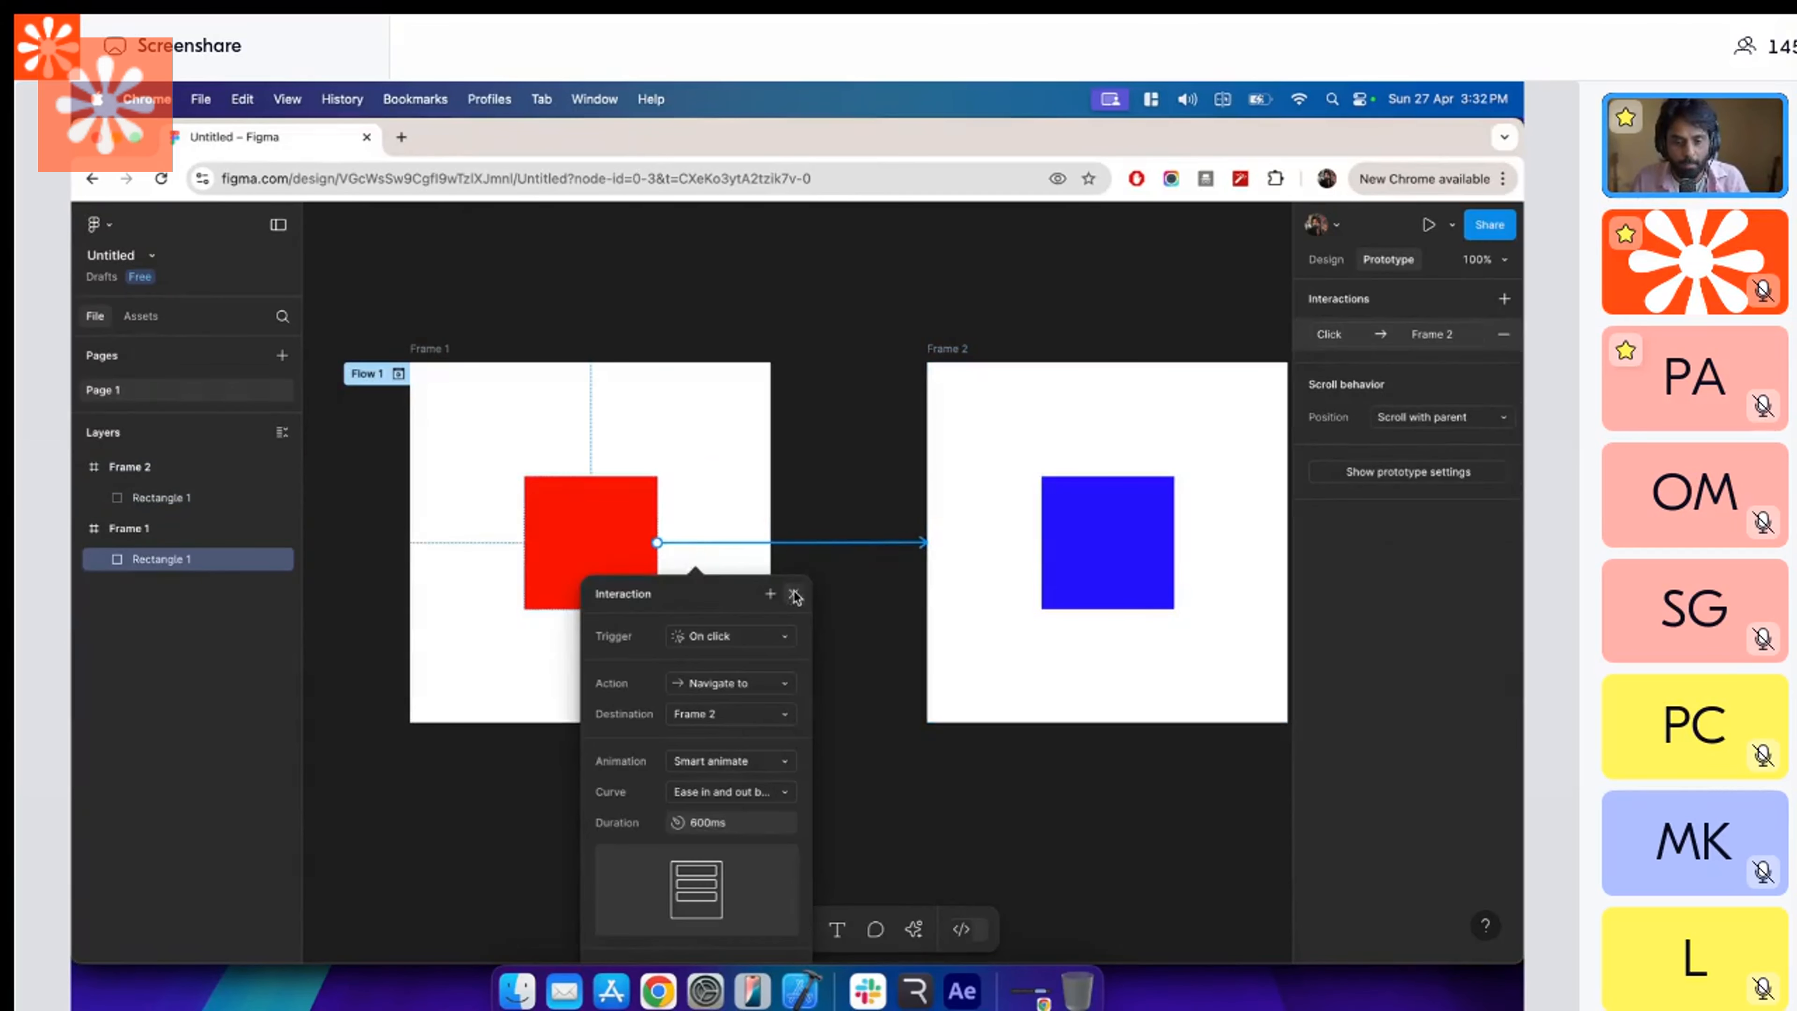
click(794, 594)
click(814, 497)
Return to Rive, add the Frame 2 timeline as a state beside Frame 1 in the state machine, and open its timeline.
key(super+Tab)
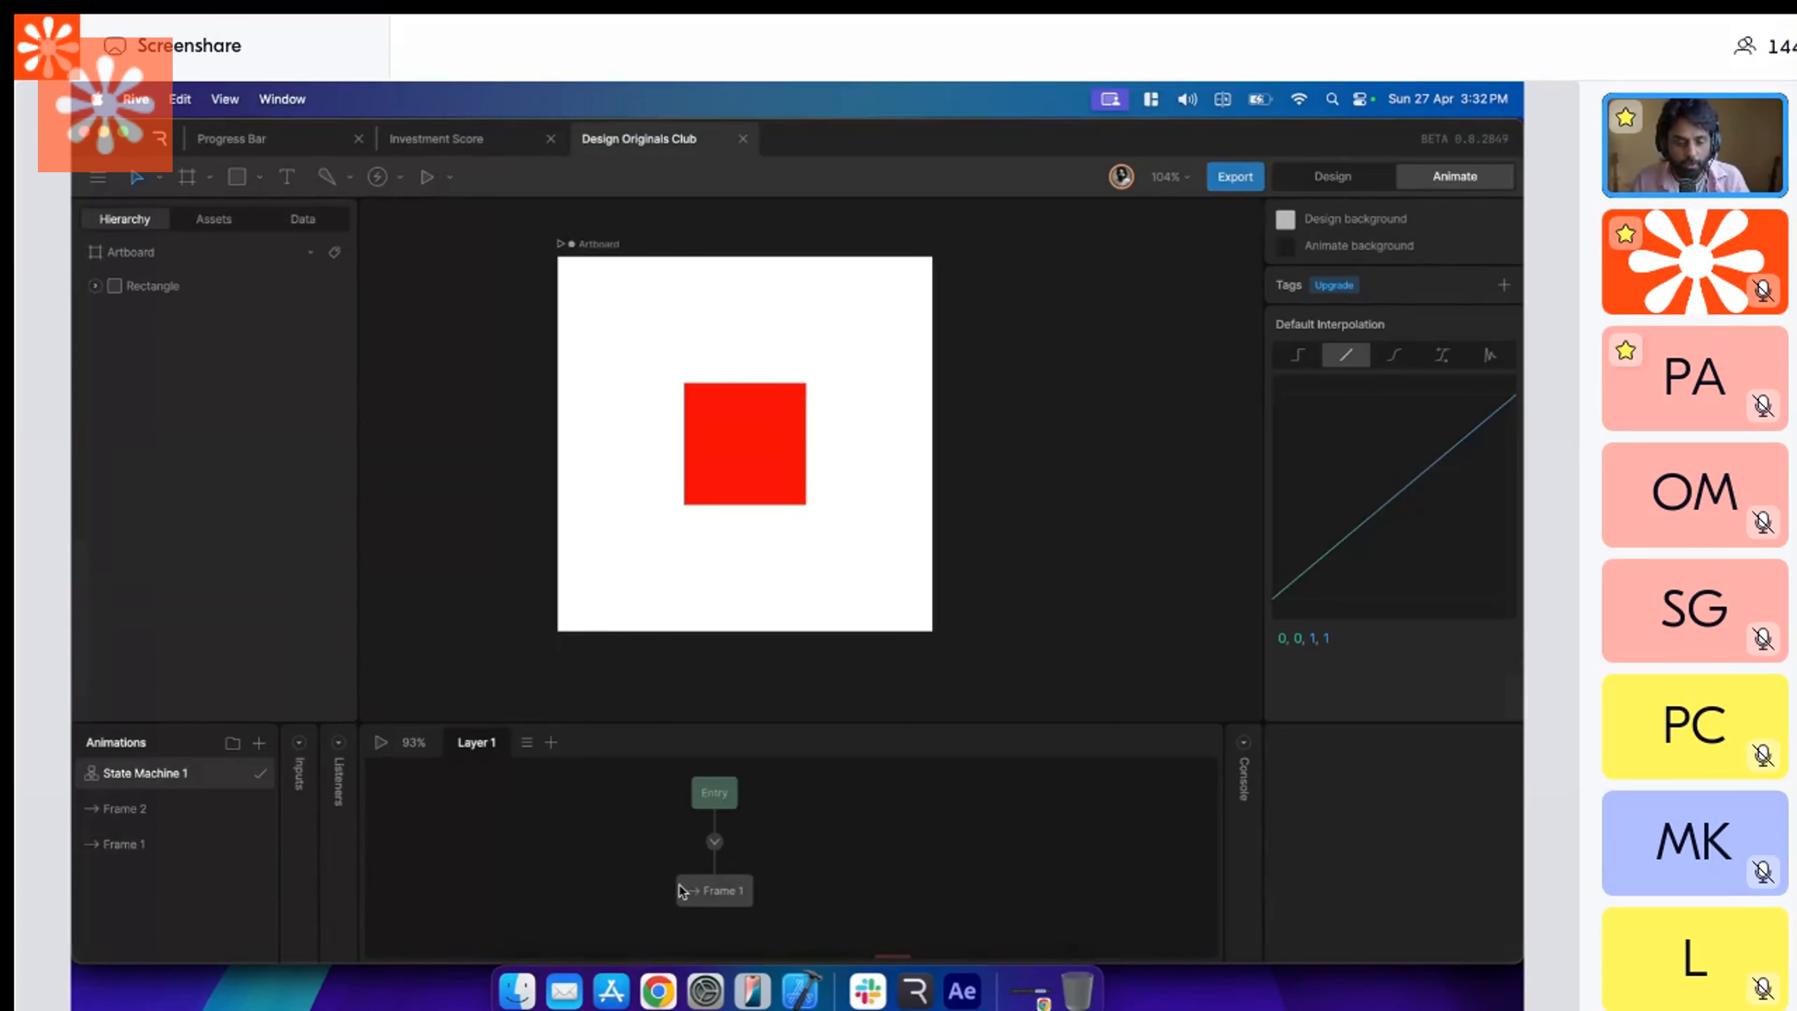
drag(622, 875, 524, 875)
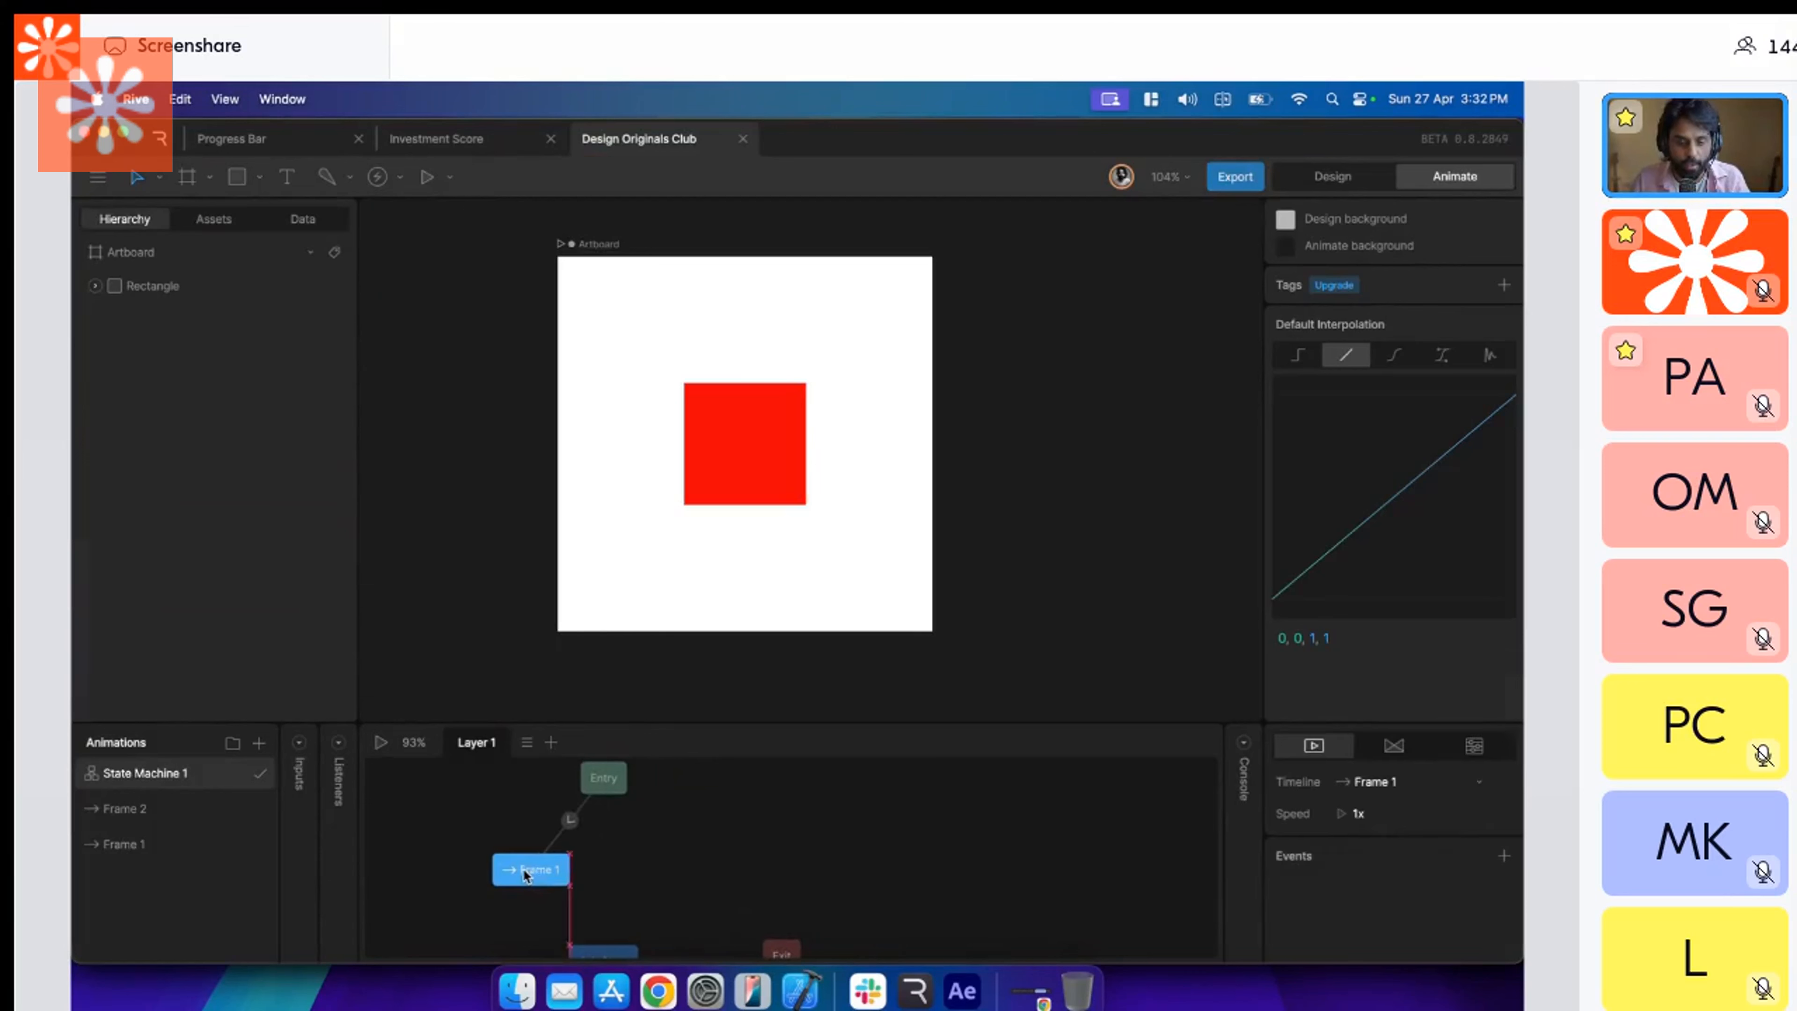
drag(198, 809, 680, 862)
double_click(681, 867)
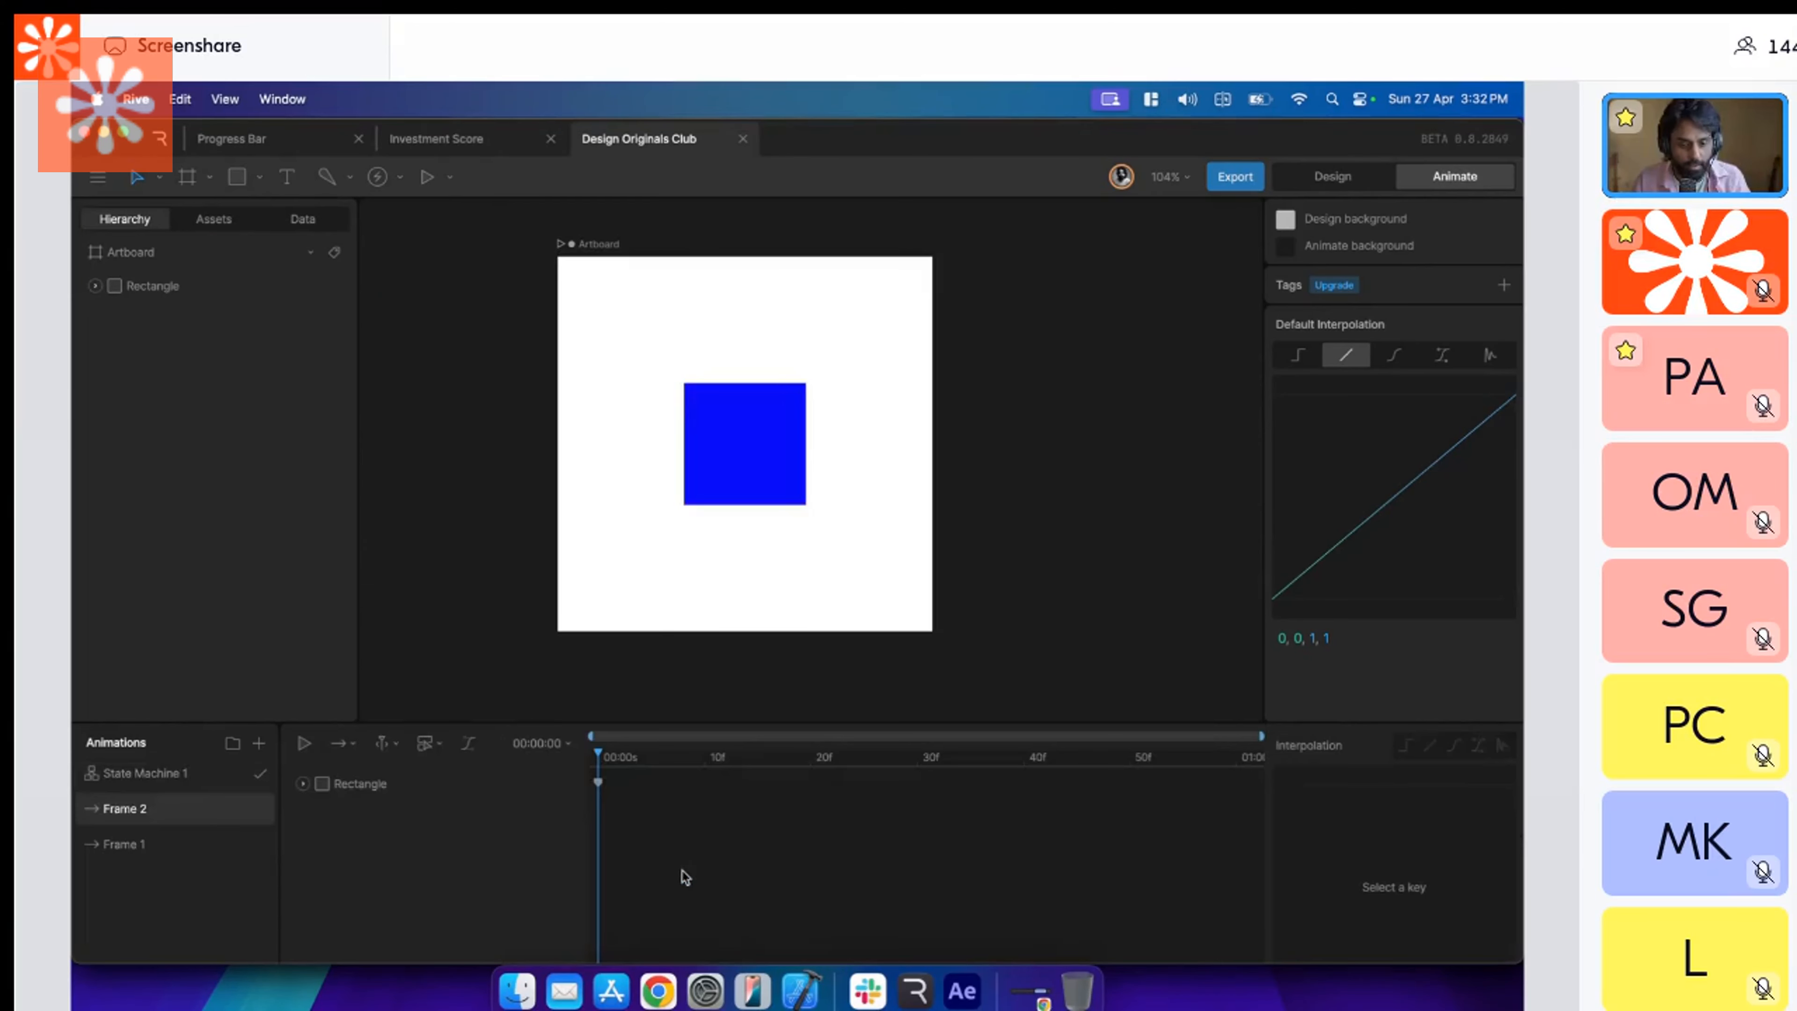
Open State Machine 1 and connect the Frame 1 state to the Frame 2 state with a transition.
click(183, 779)
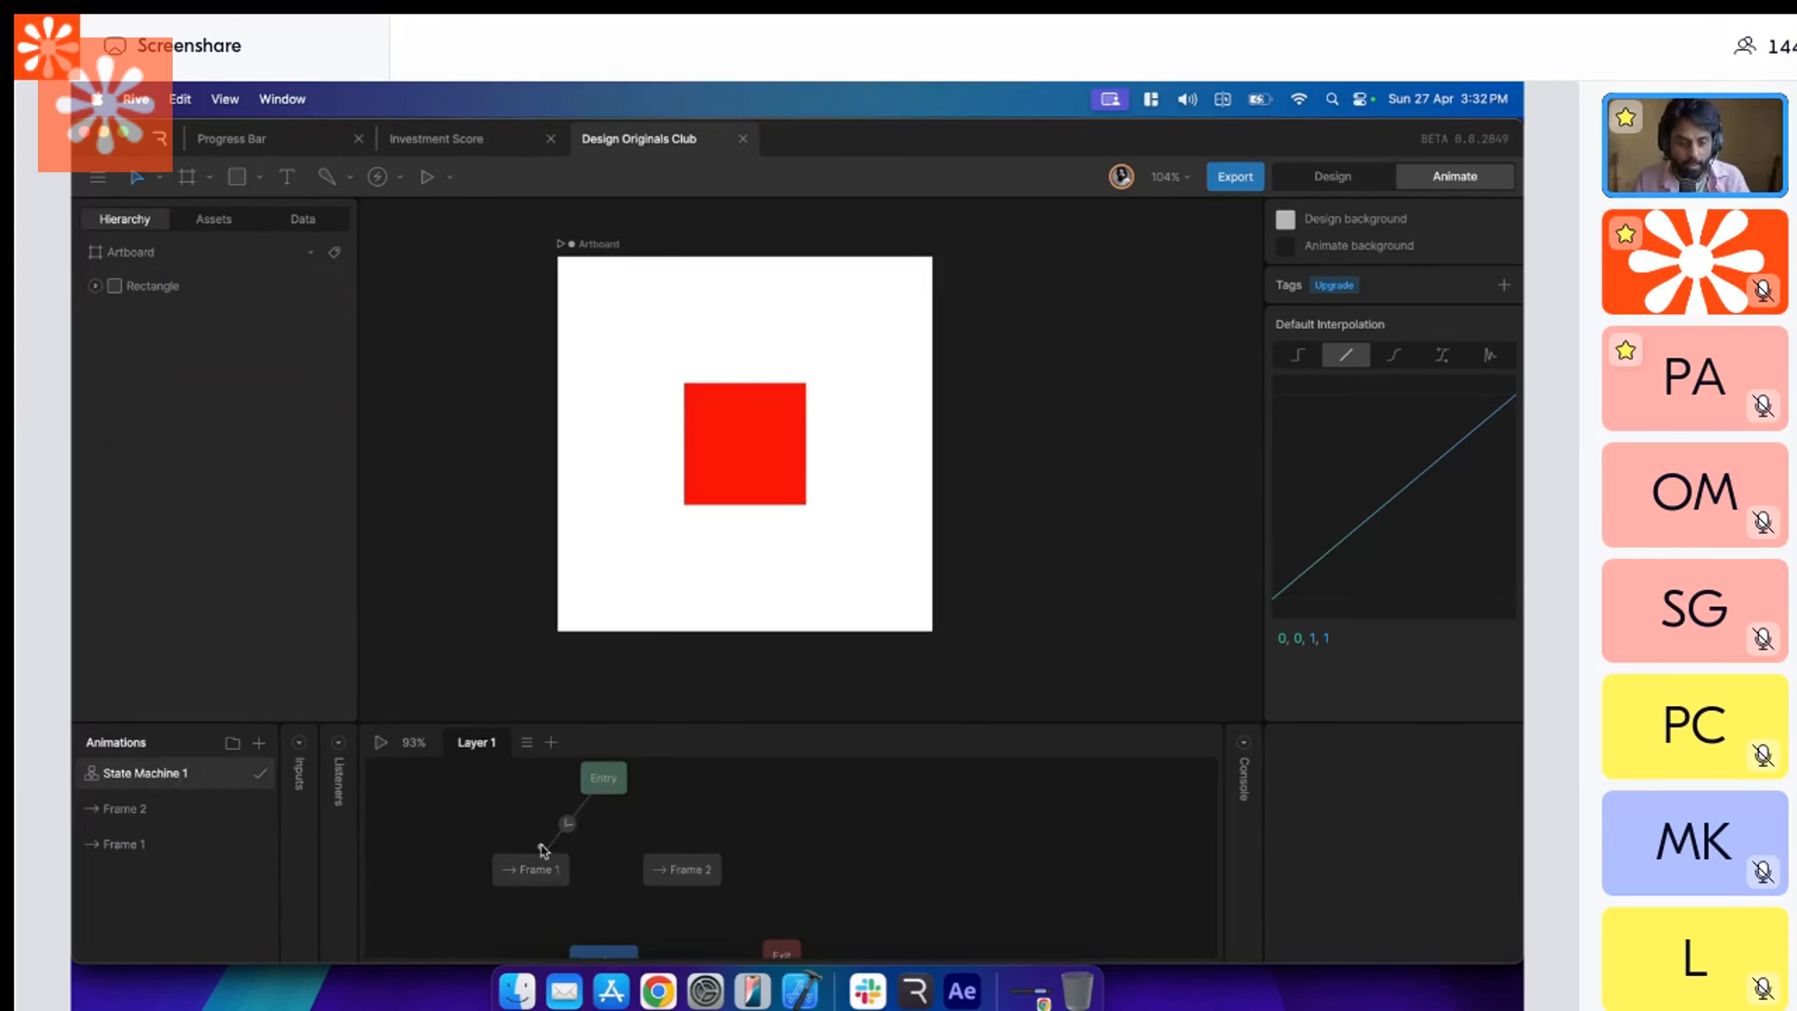
click(706, 874)
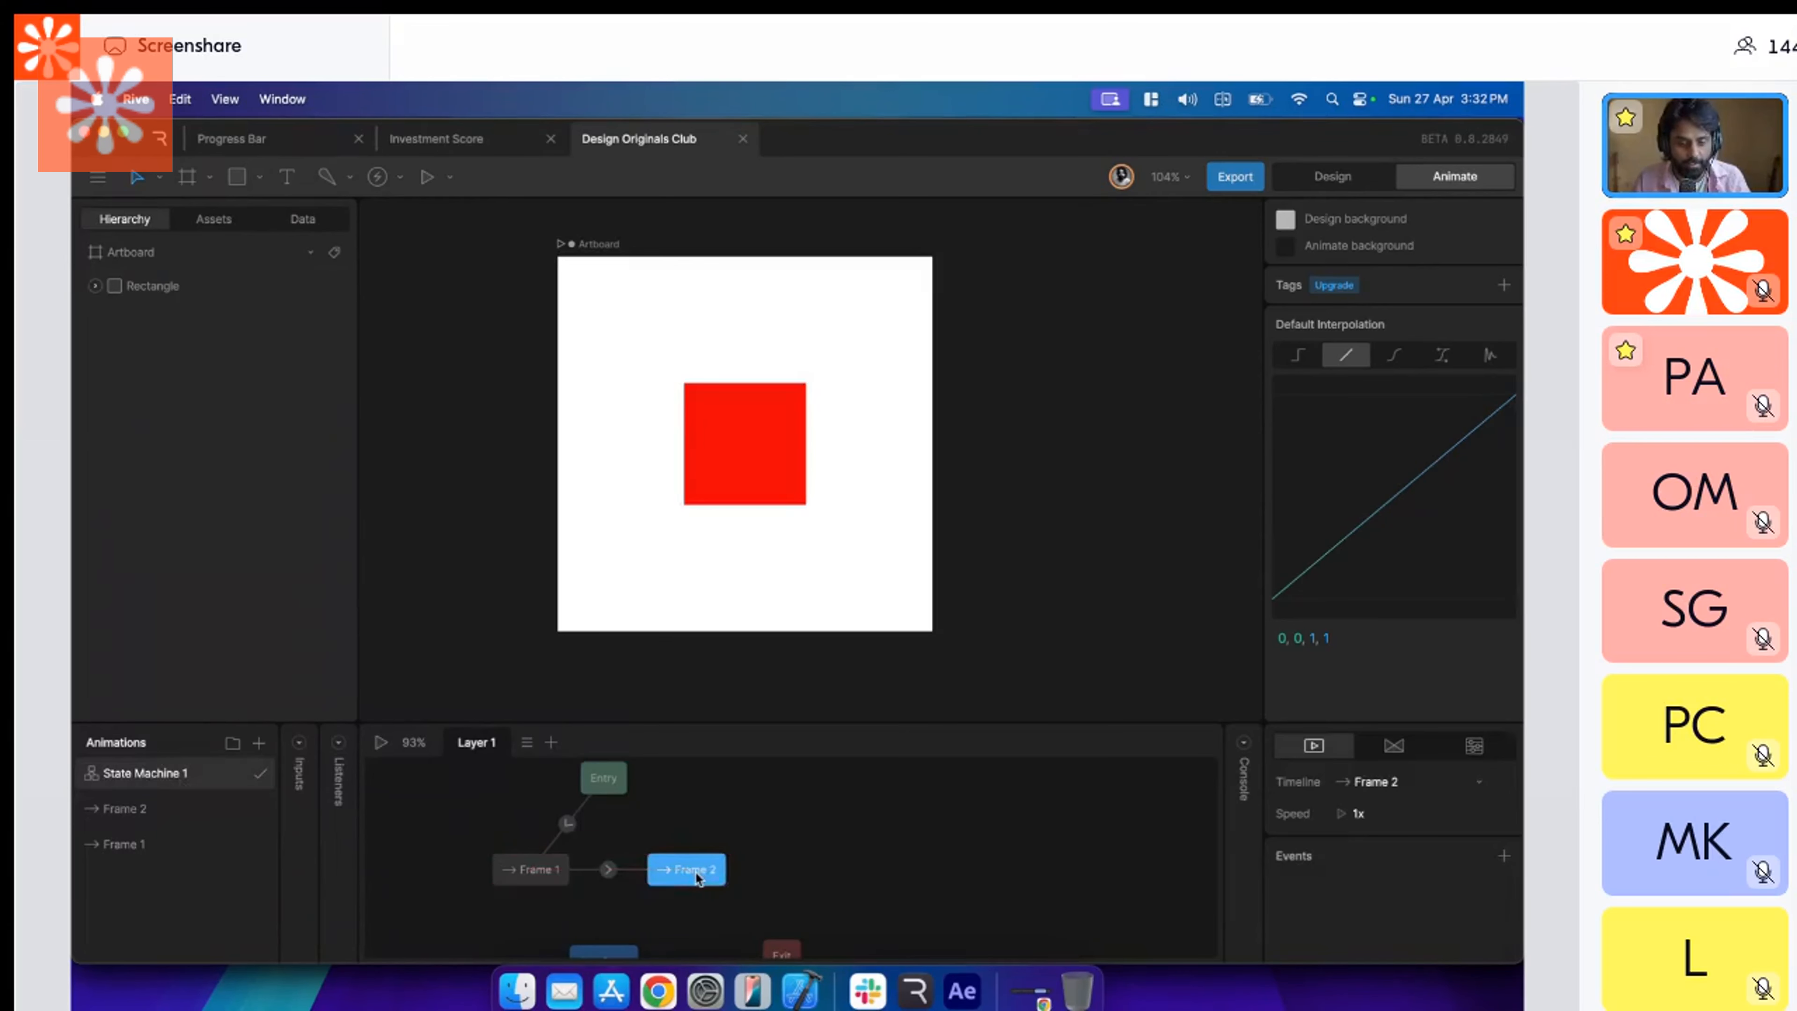
Switch to Figma, delete the red square's prototype connection, and reconnect the square to Frame 2.
key(super+Tab)
click(842, 542)
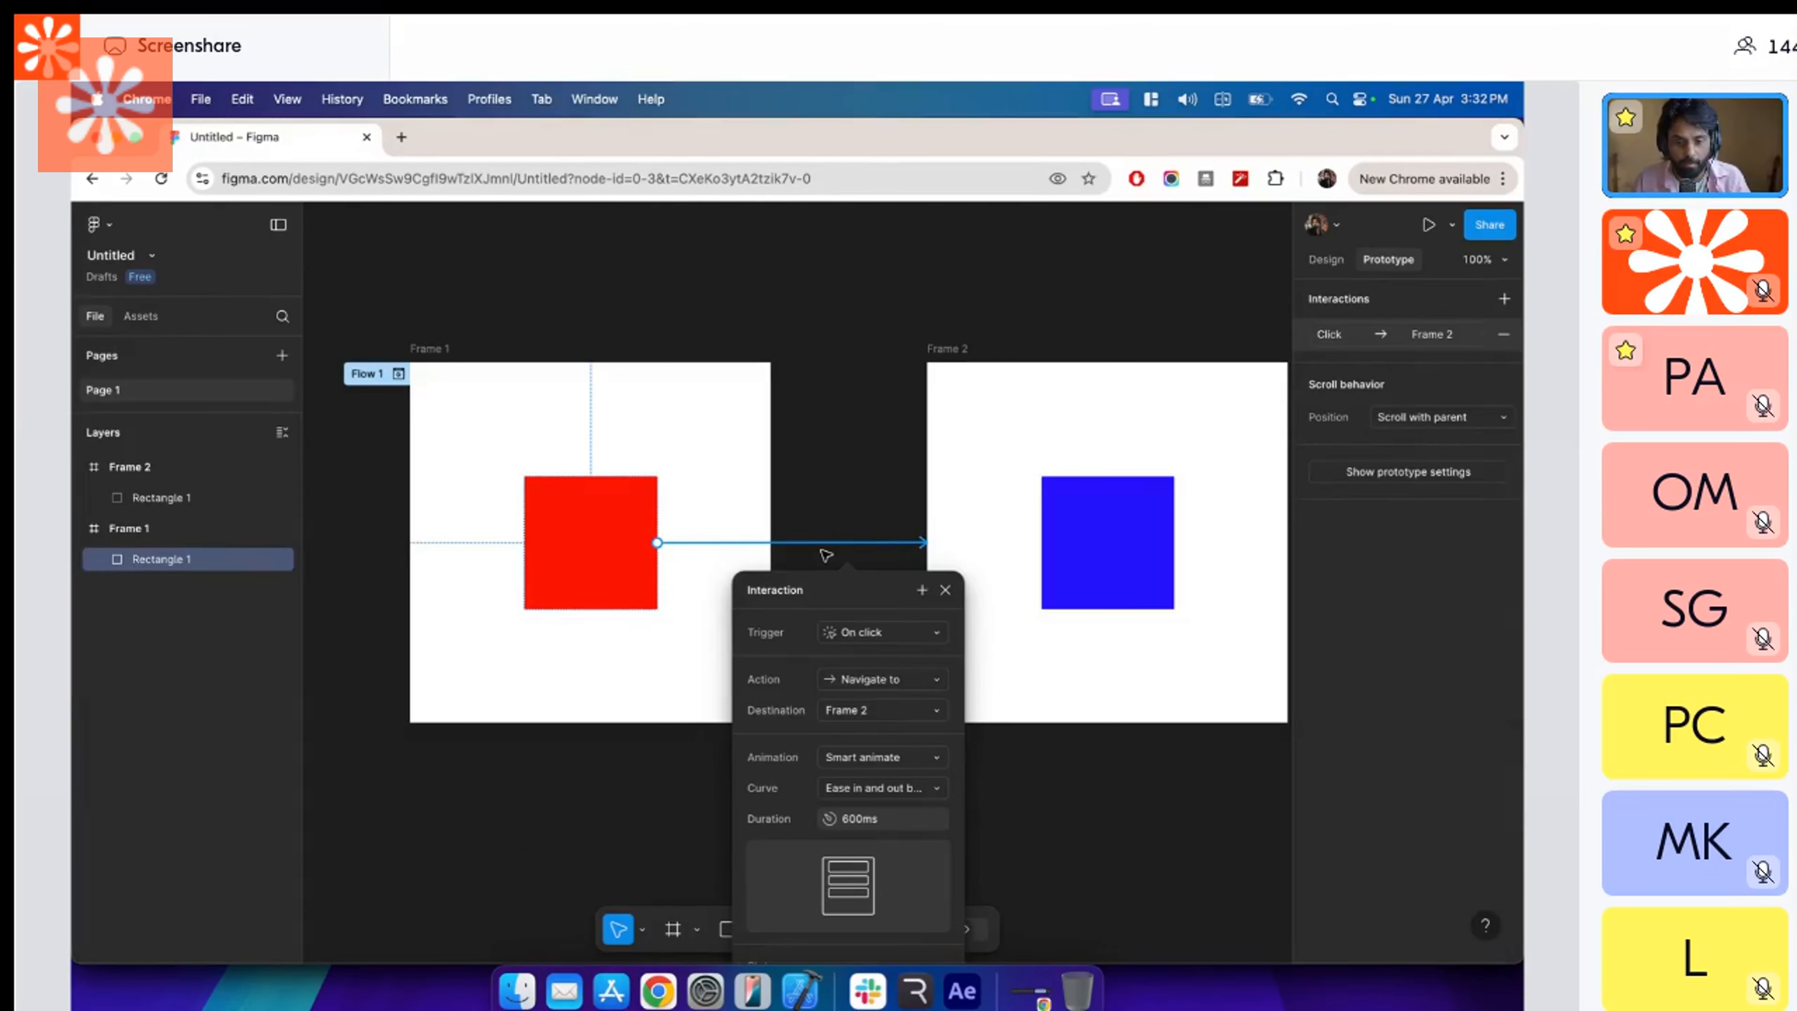
key(BackSpace)
scroll(690, 534, down, 1)
drag(665, 531, 933, 531)
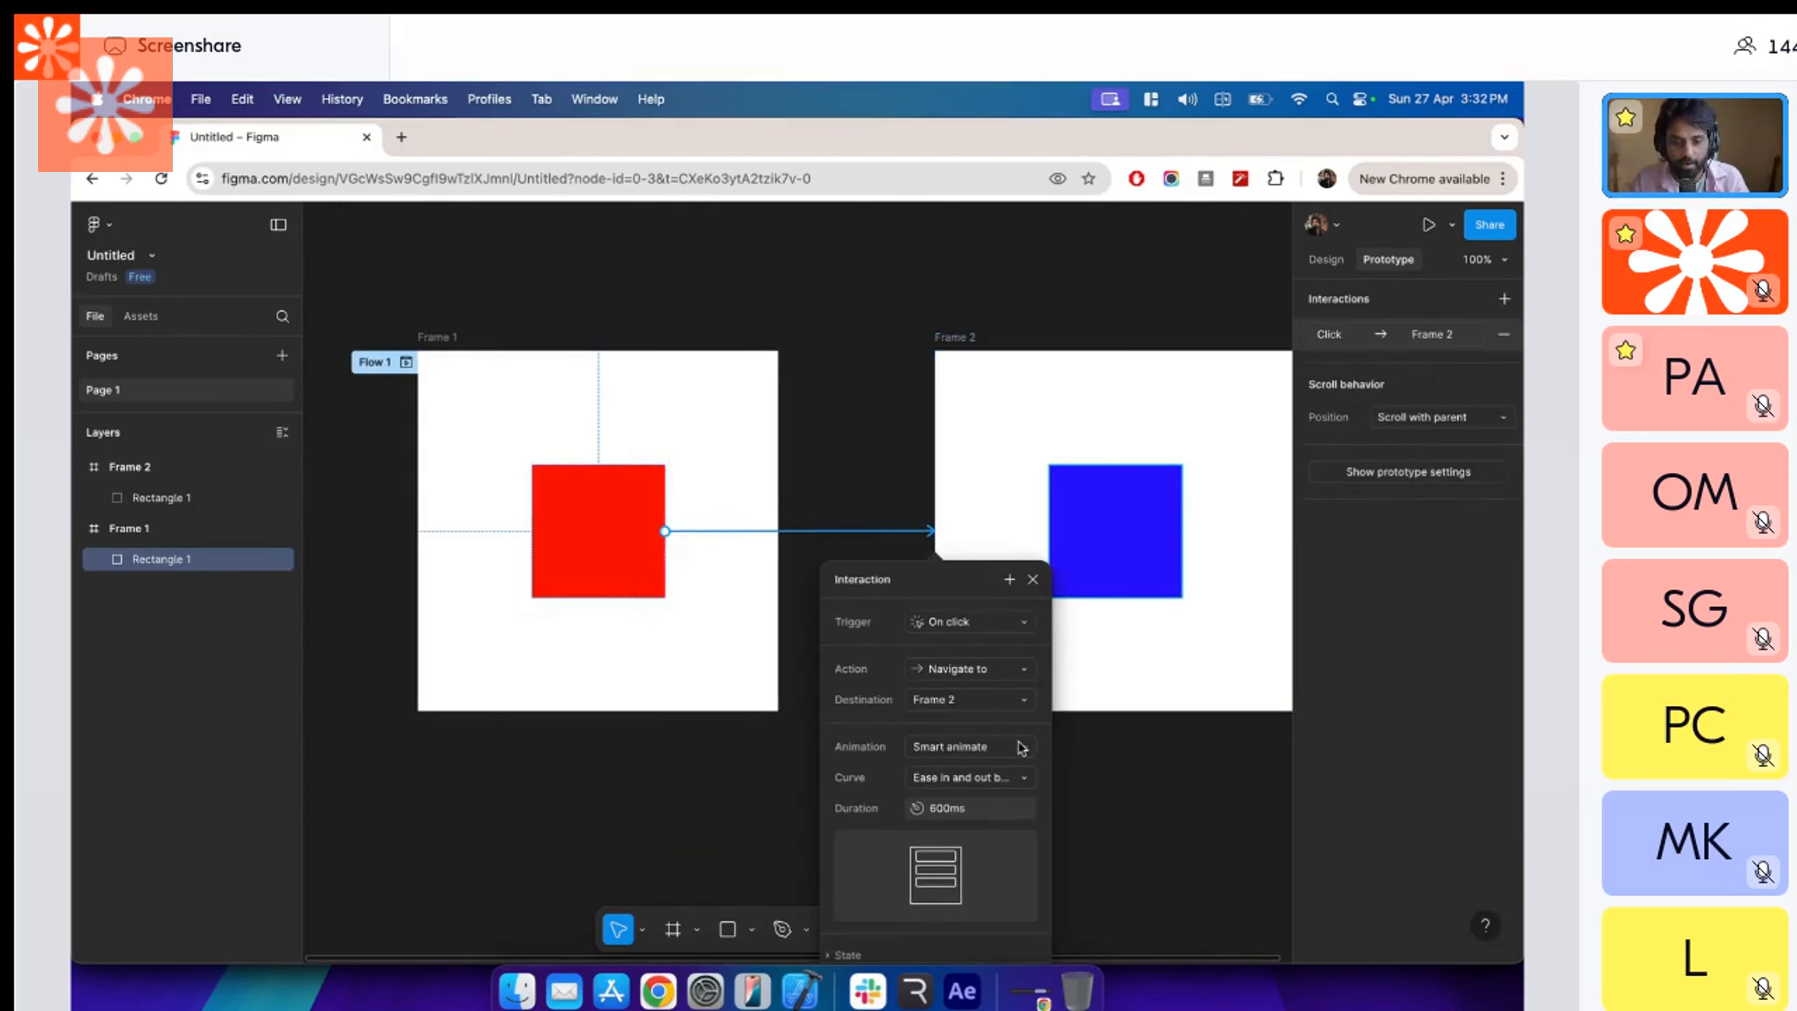
Return to Rive and set the duration of the Frame 1 to Frame 2 transition to 600 ms.
key(super+Tab)
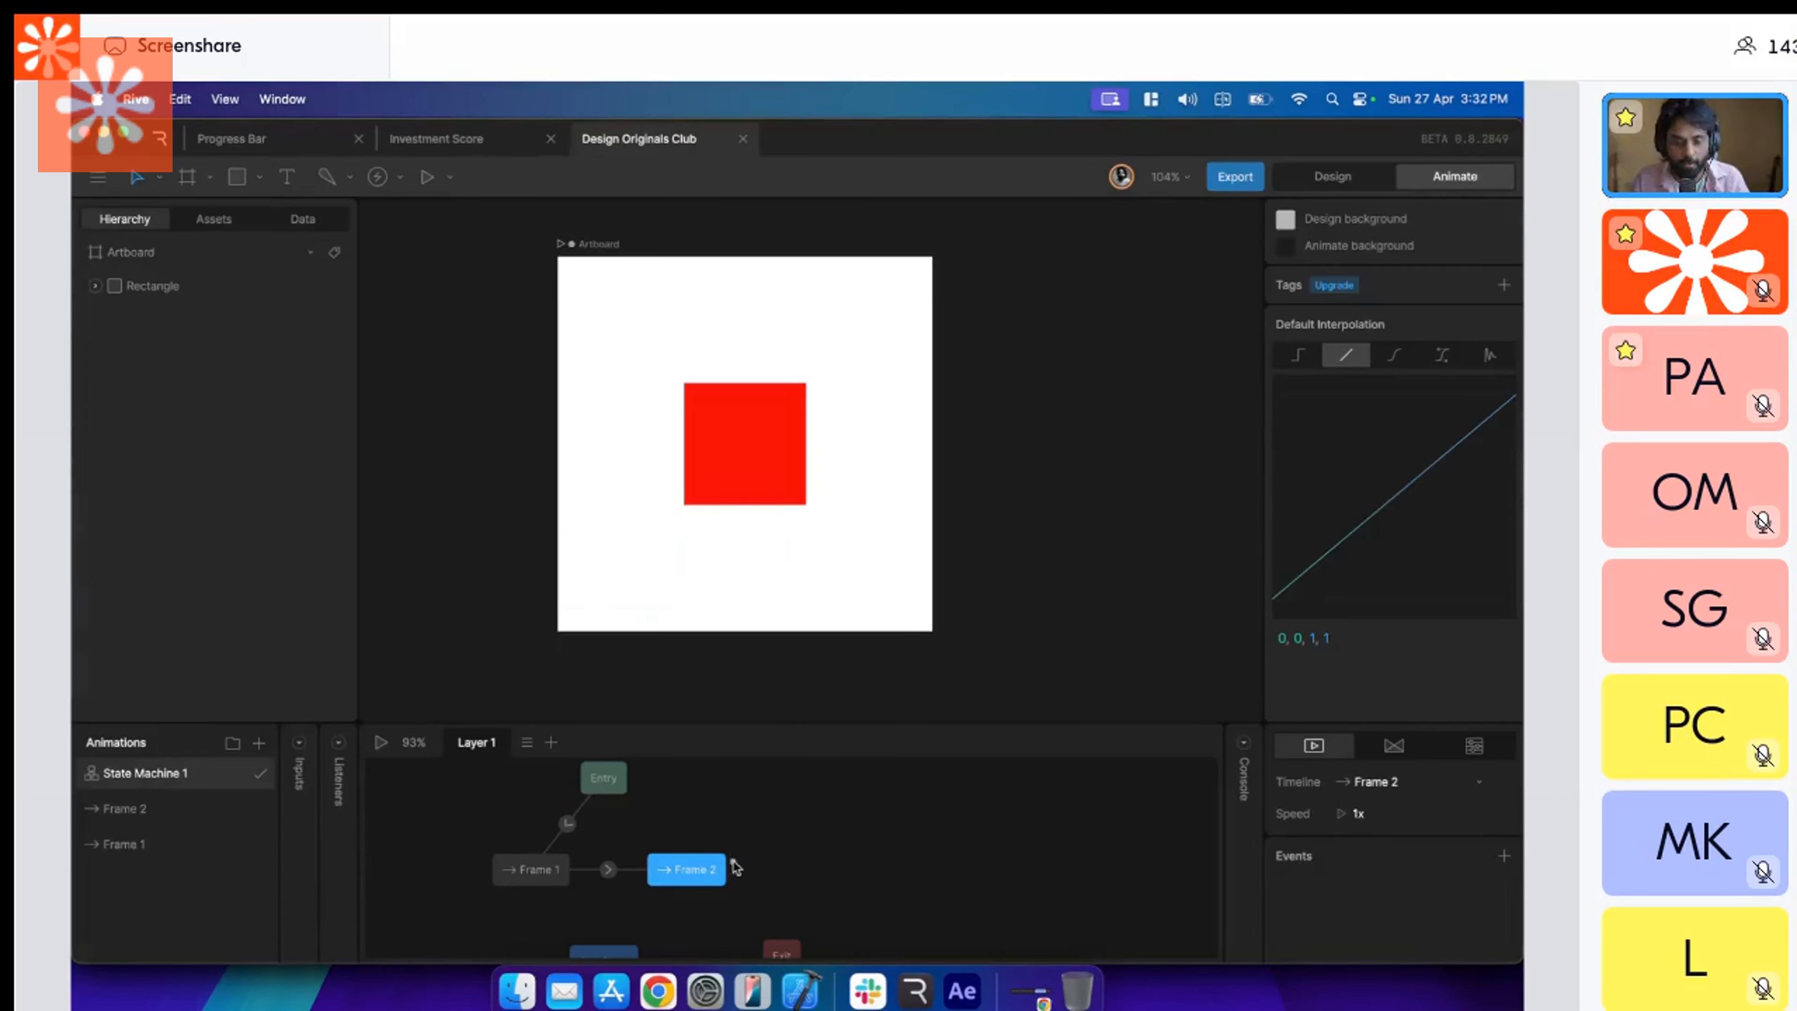
click(608, 869)
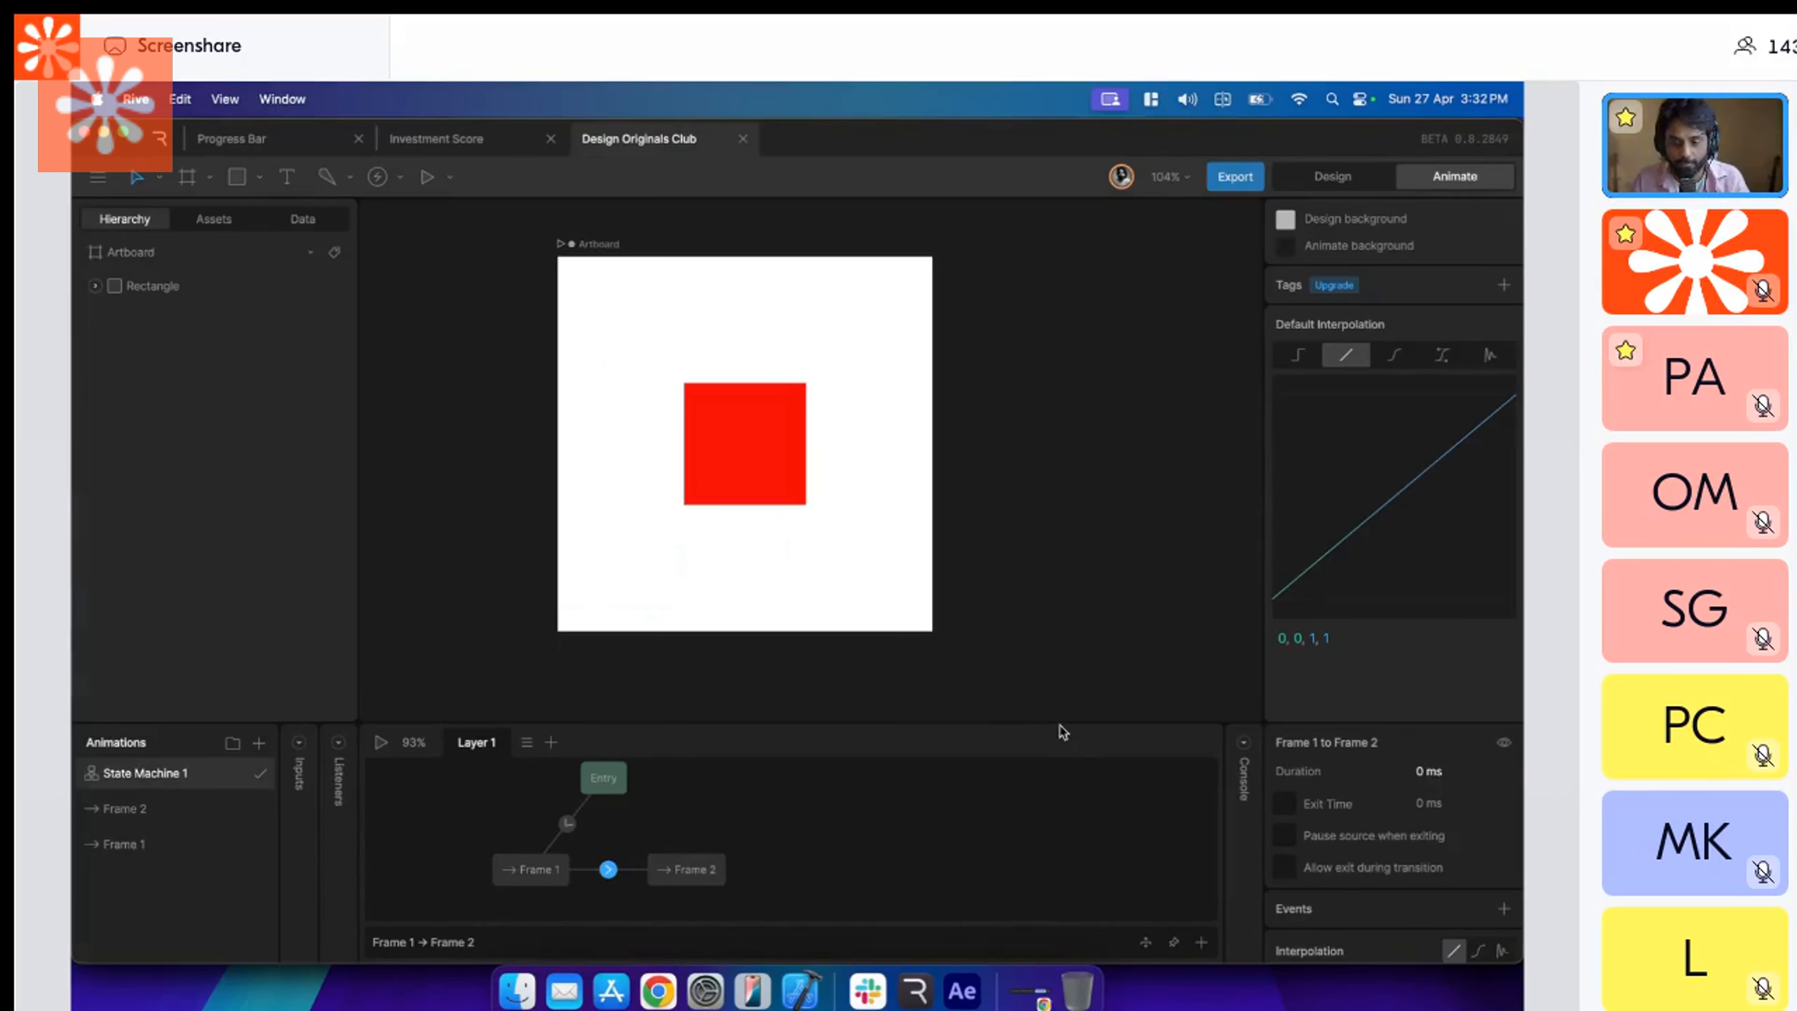
drag(1062, 725, 1060, 347)
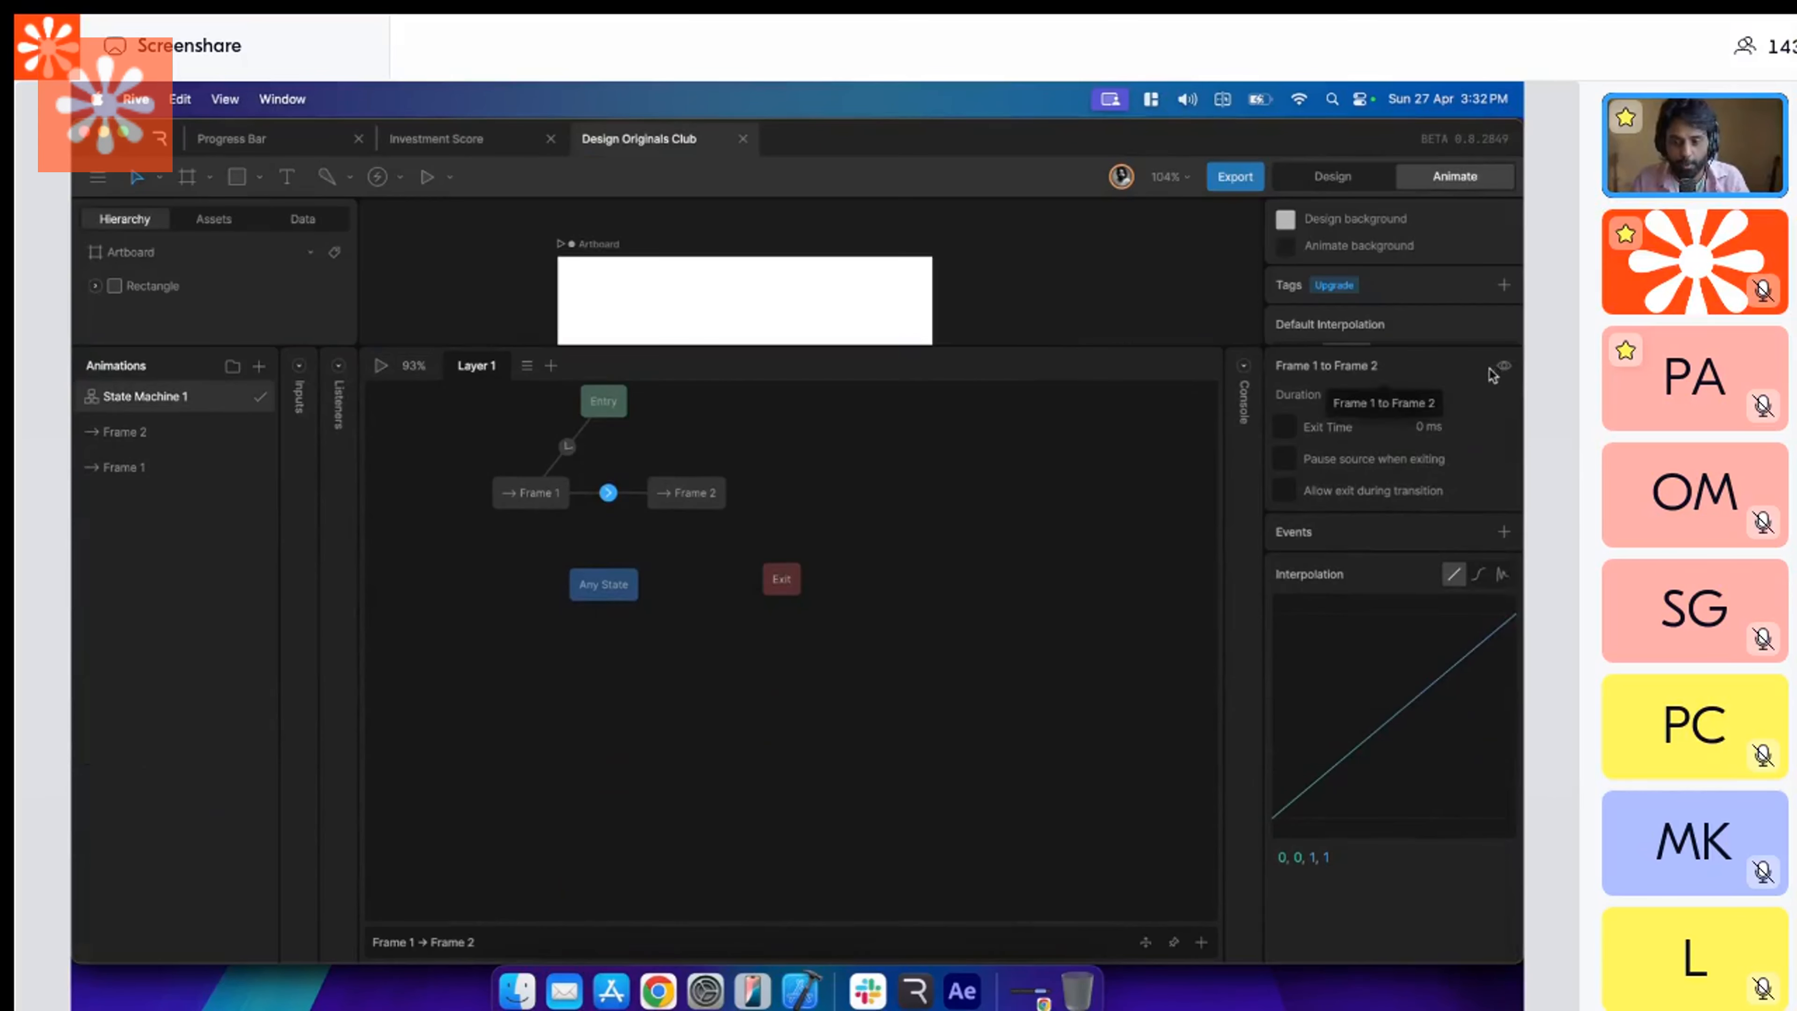
click(1463, 390)
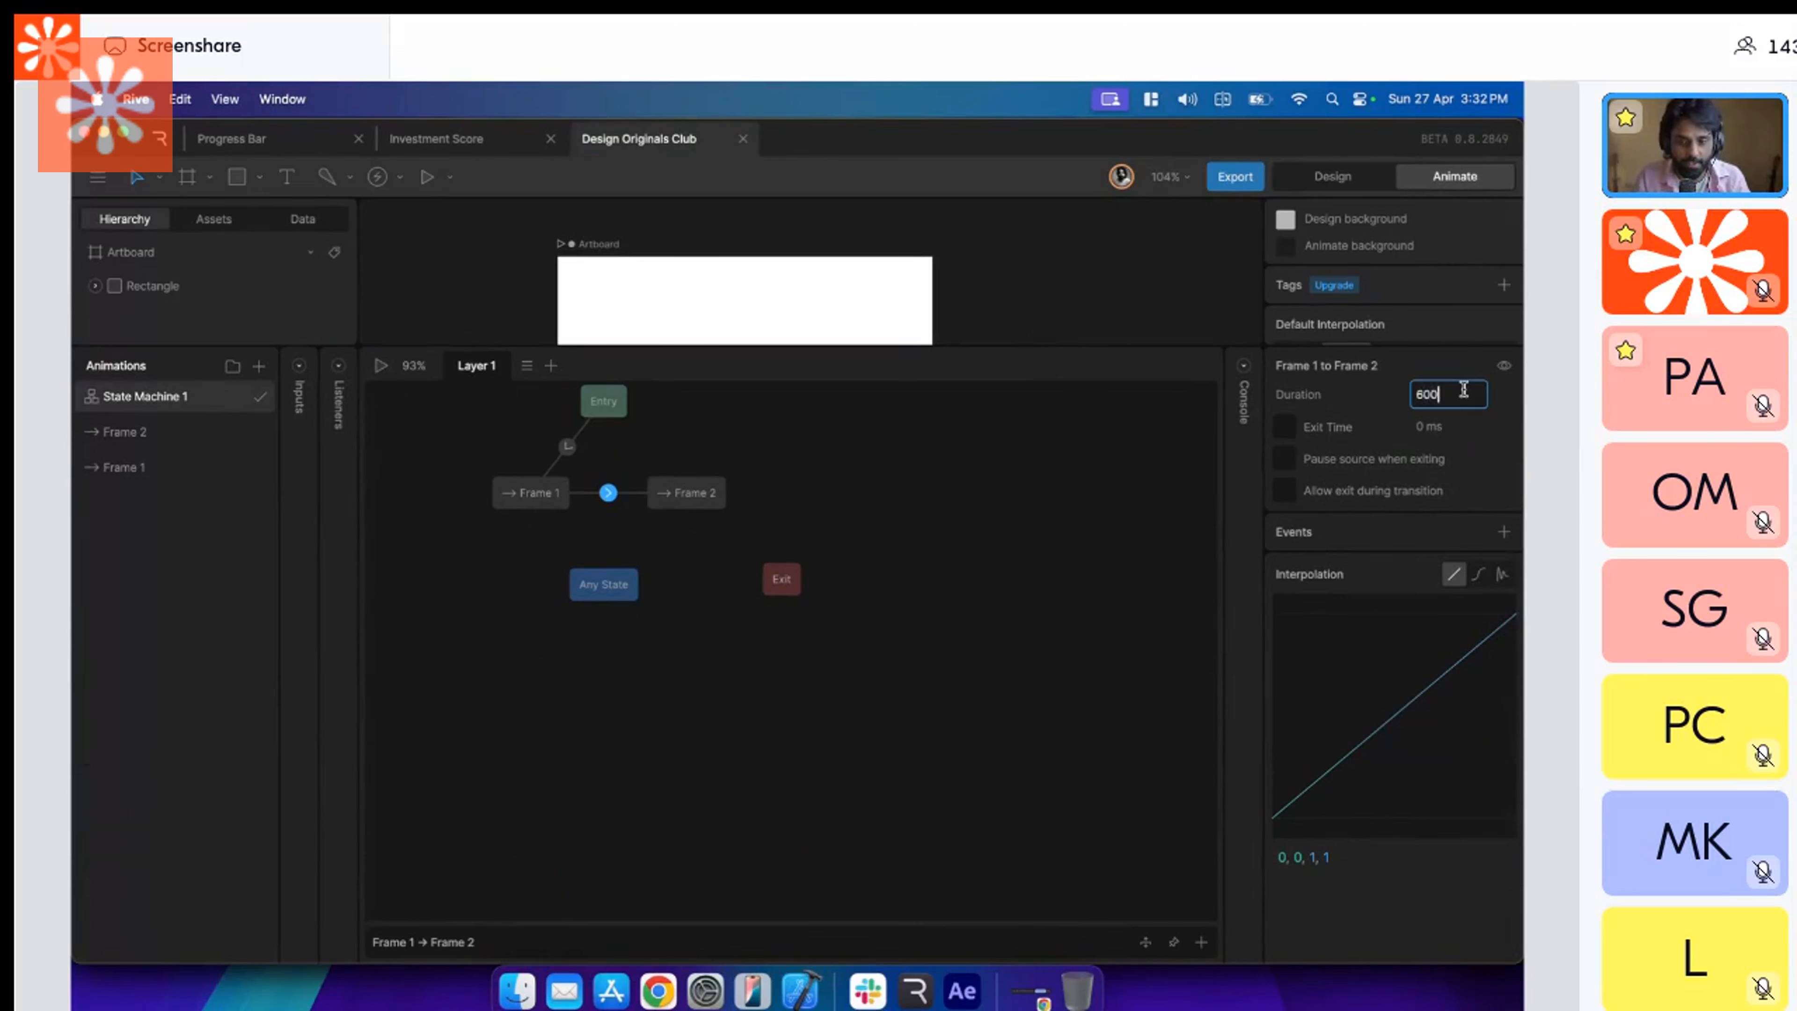
key(Return)
Compare the transition with Figma's interaction settings, and set its interpolation in Rive to Cubic.
key(super+Tab)
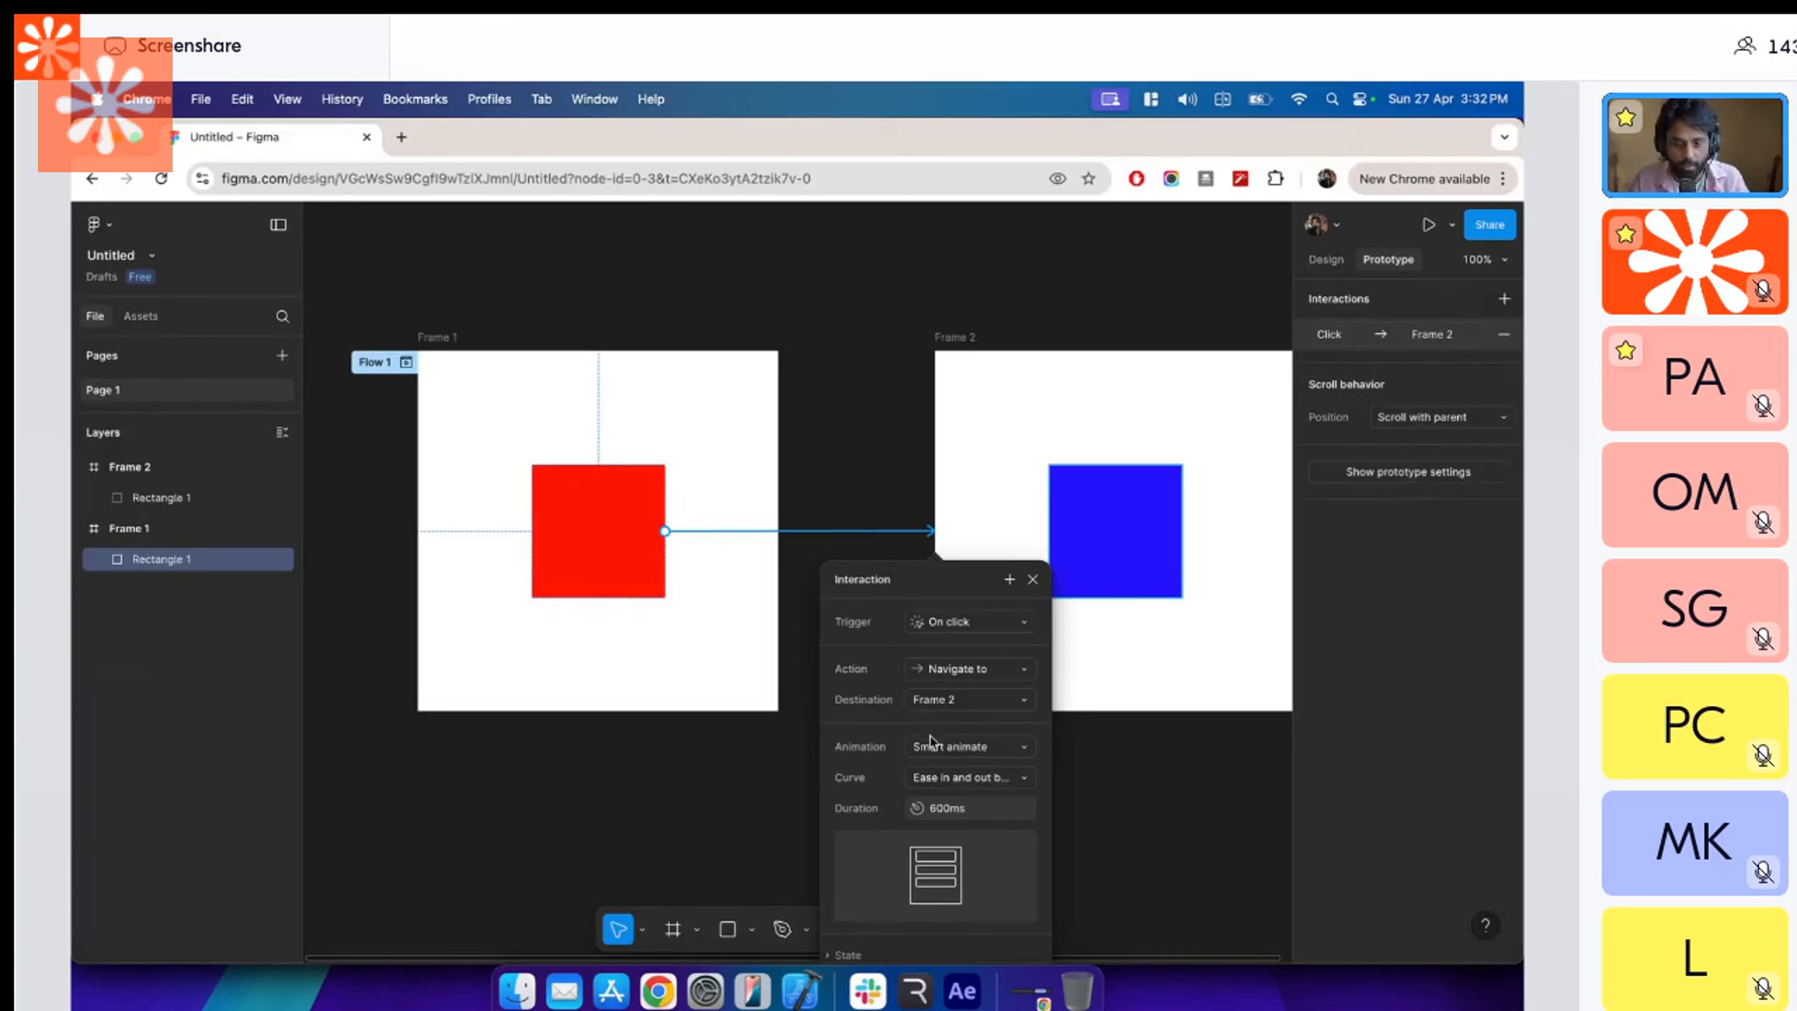
key(super+Tab)
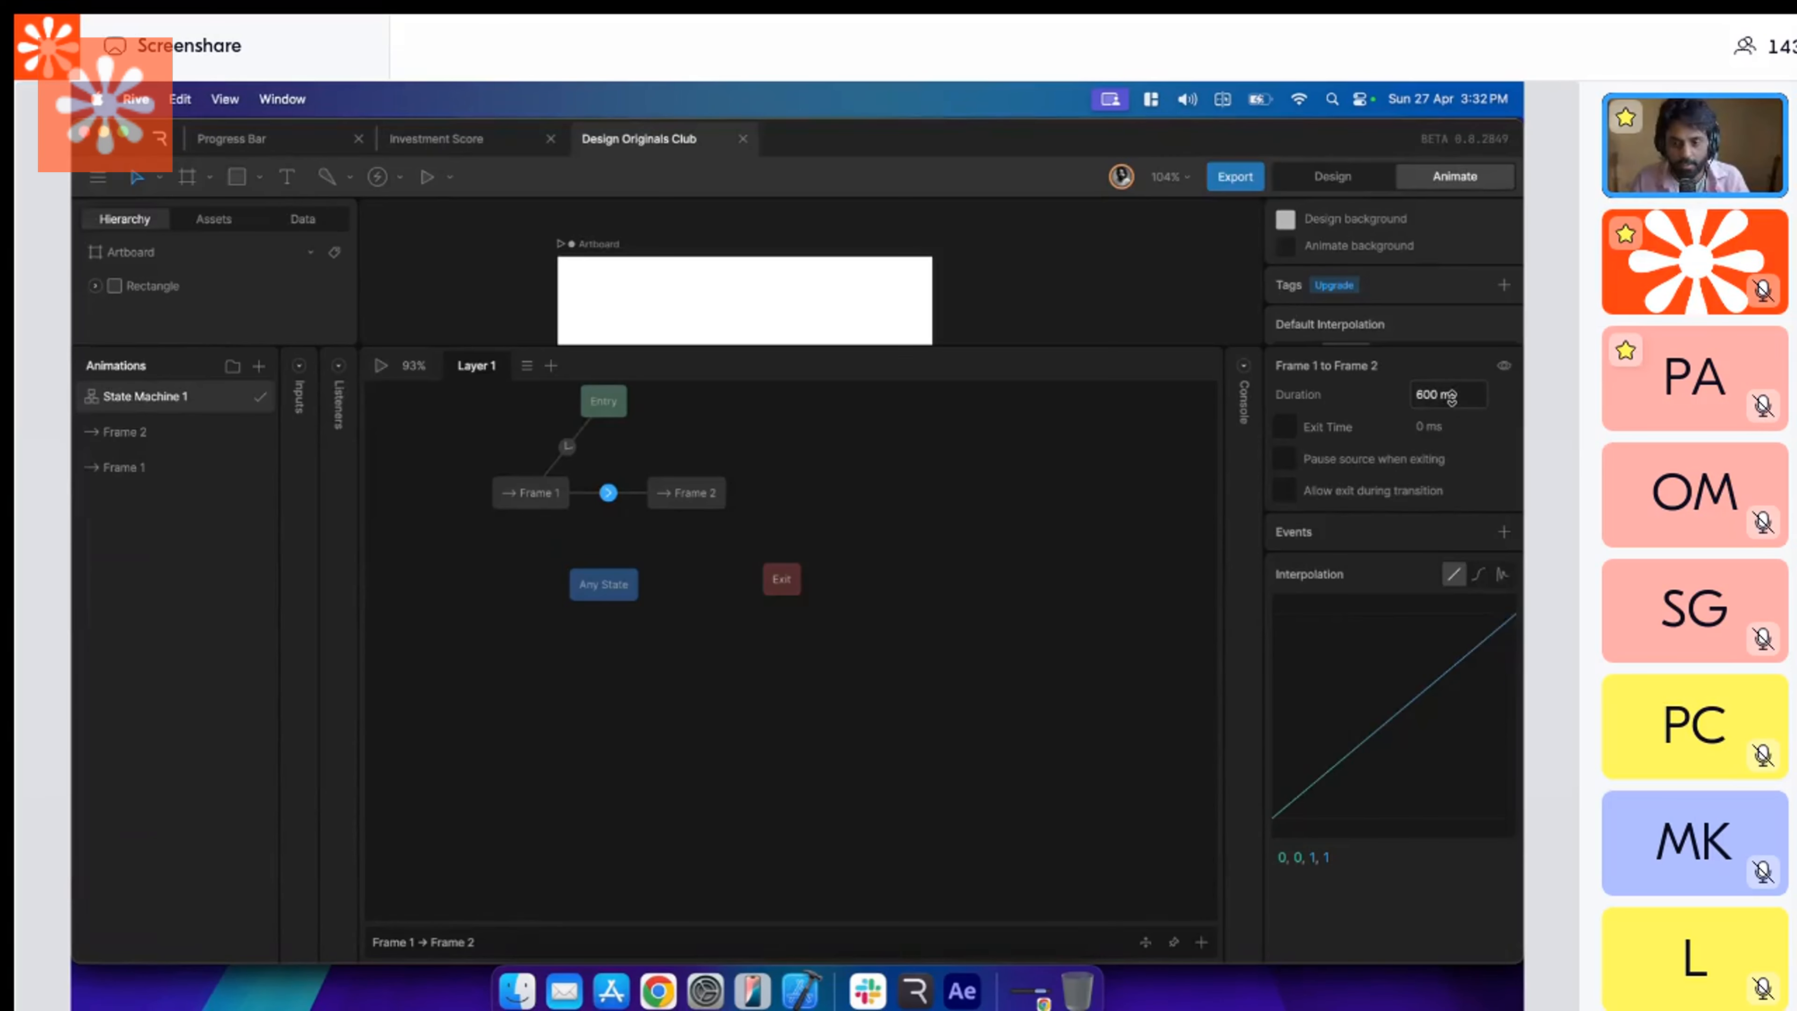
key(super+Tab)
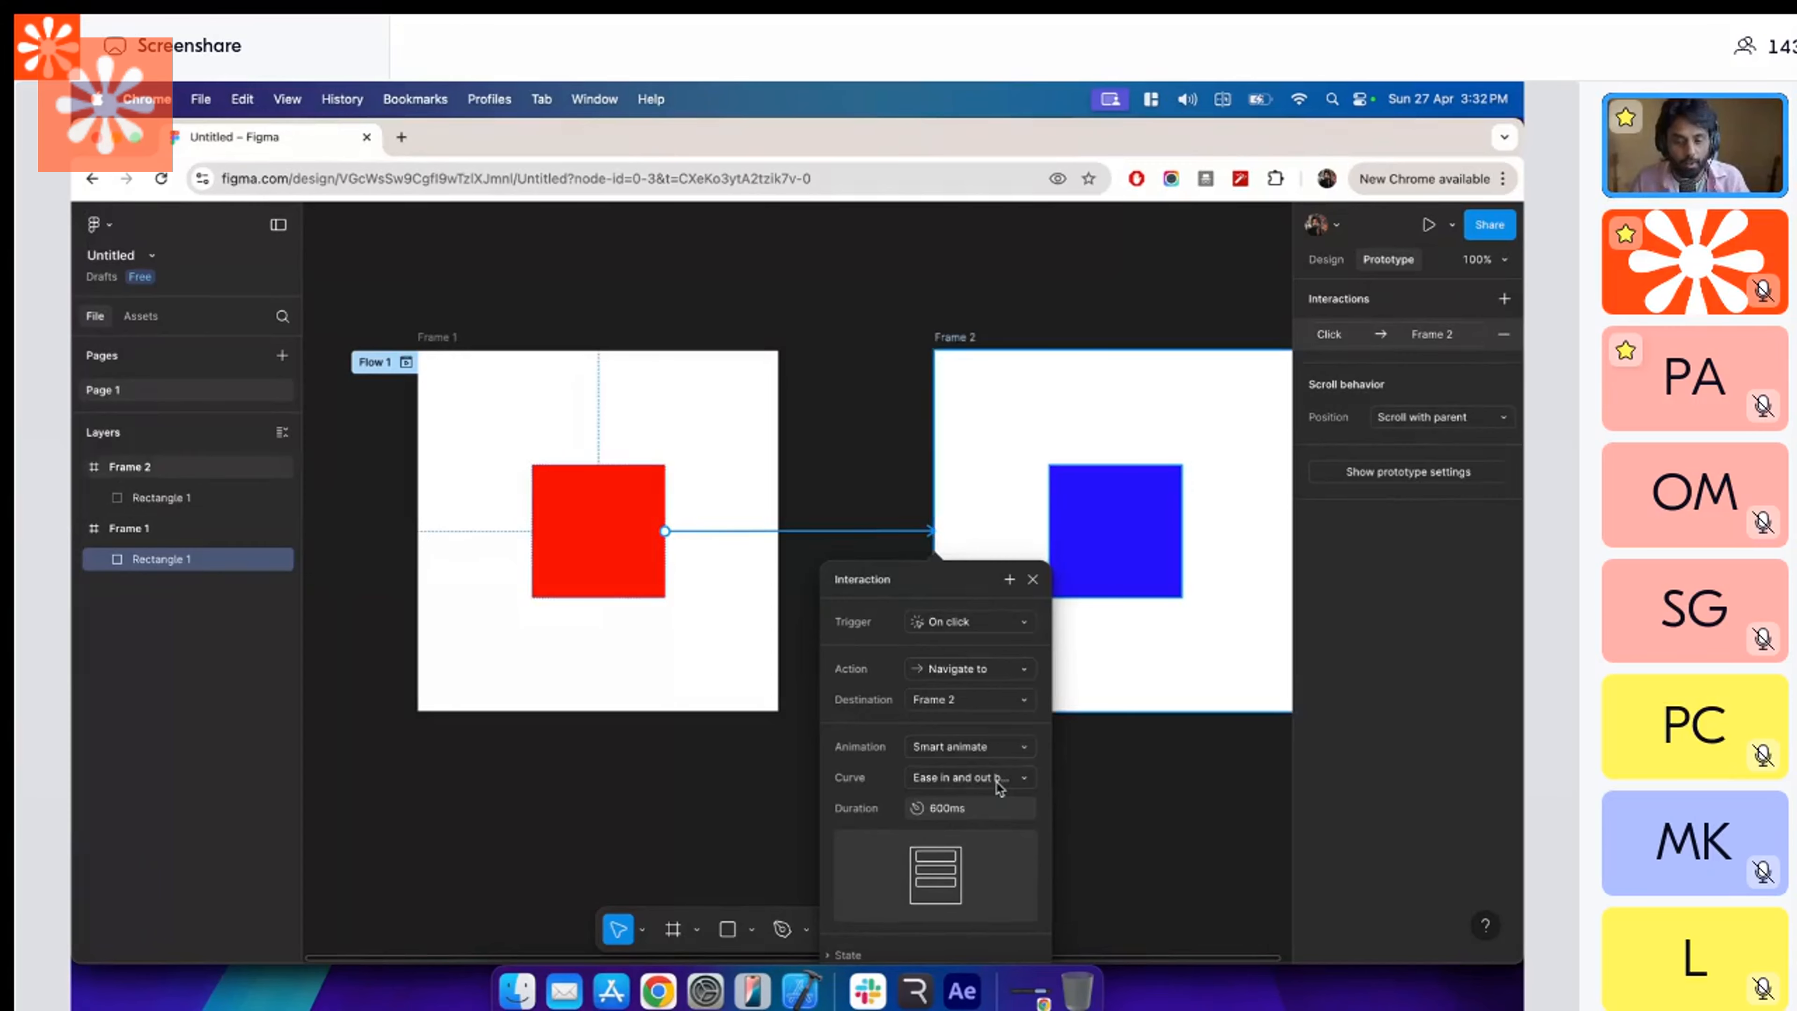
key(super+Tab)
click(1477, 574)
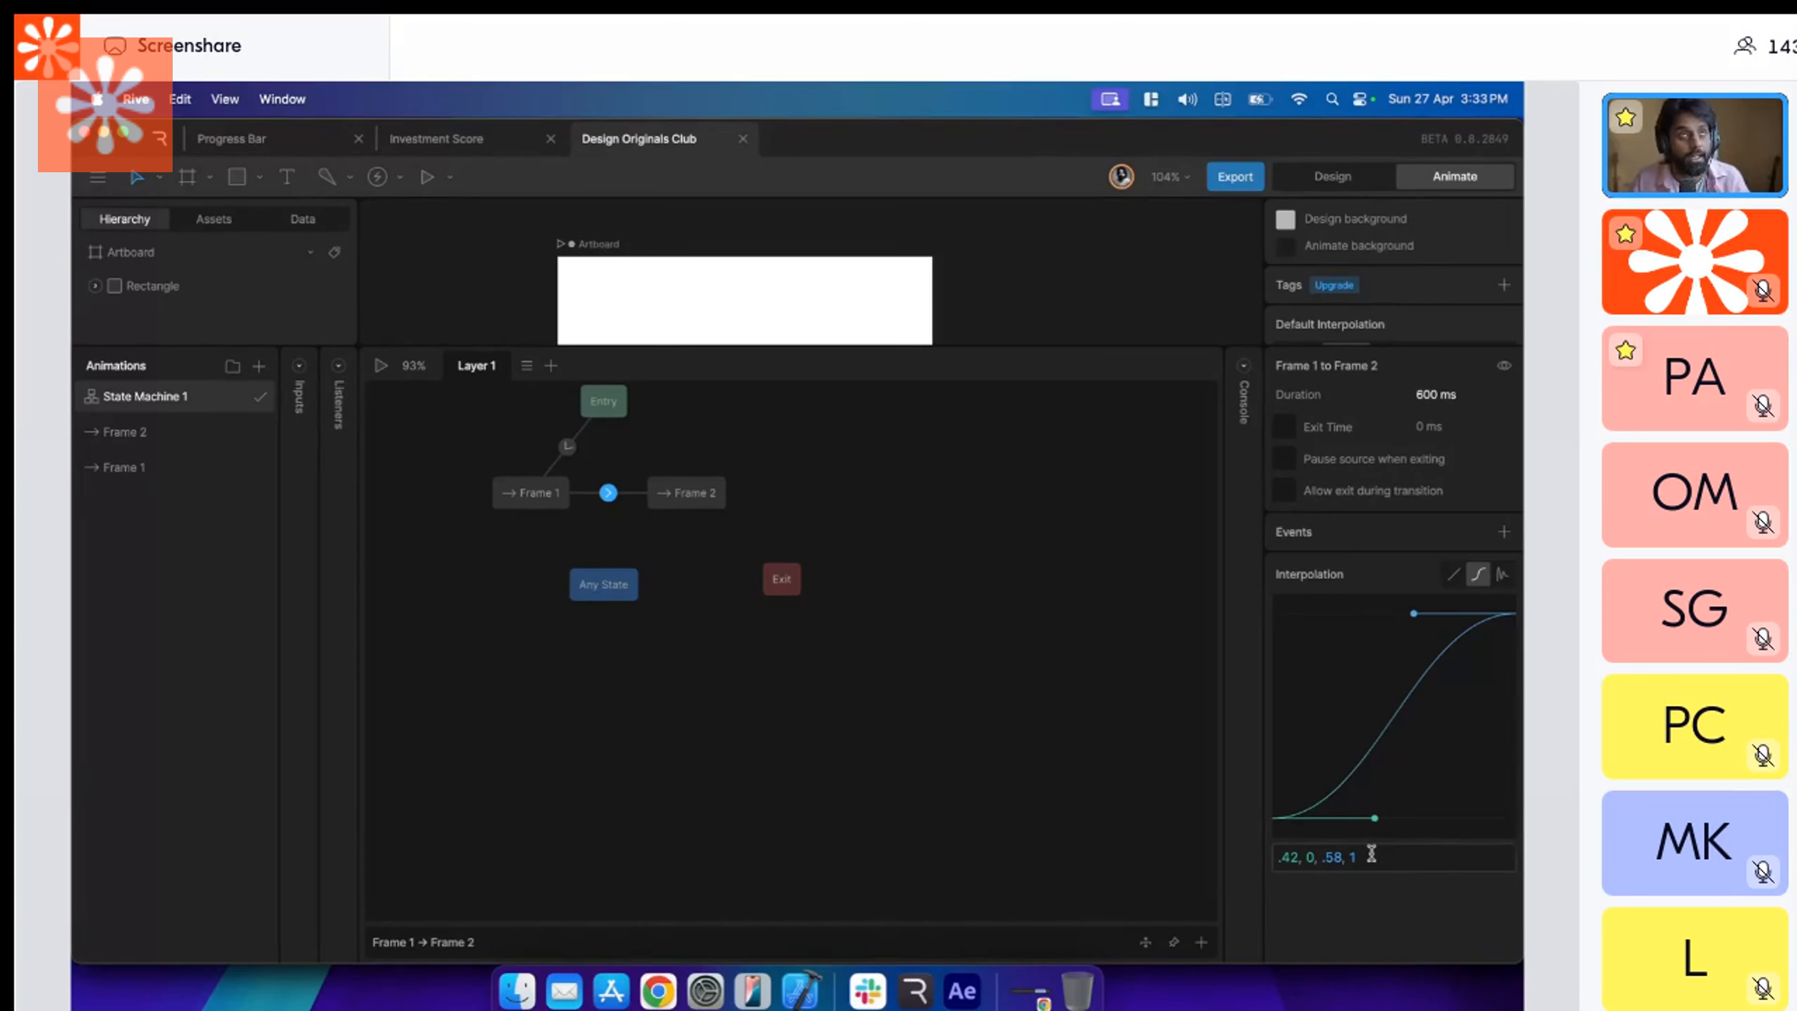
Switch to Figma, set the interaction's curve to Custom bezier, and compare it with Rive's cubic curve.
key(super+Tab)
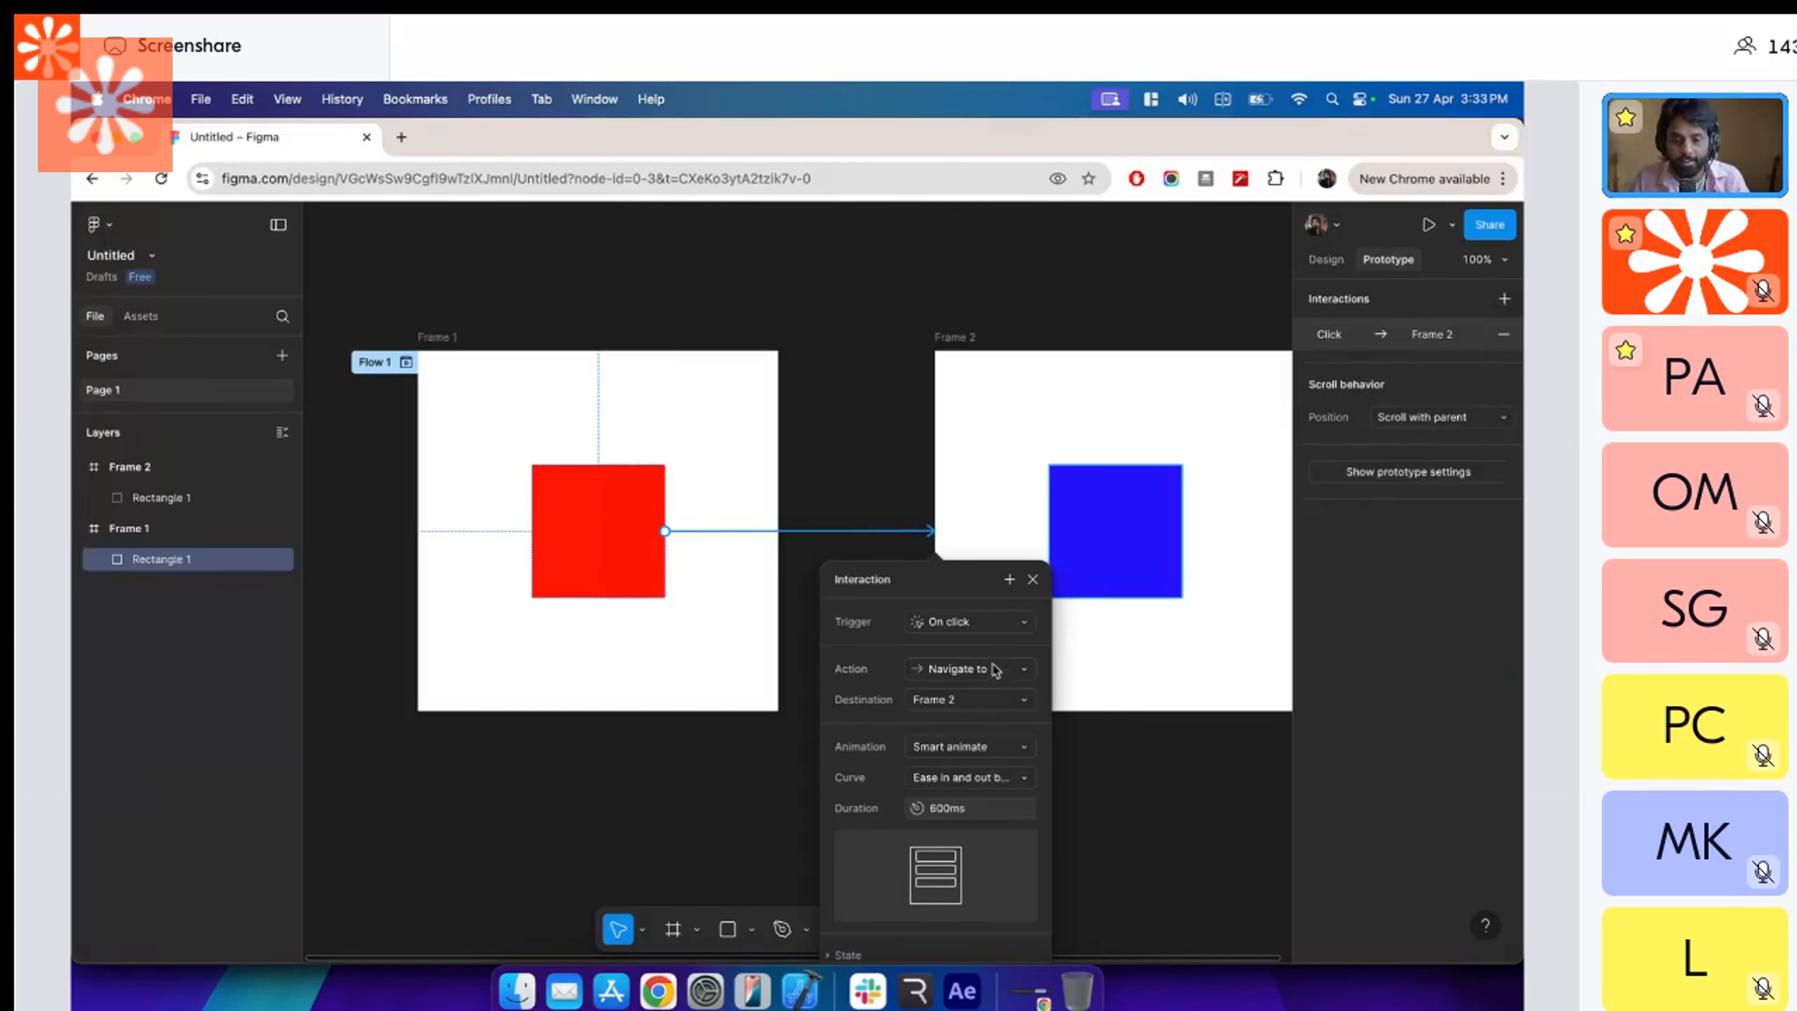
click(988, 772)
click(991, 797)
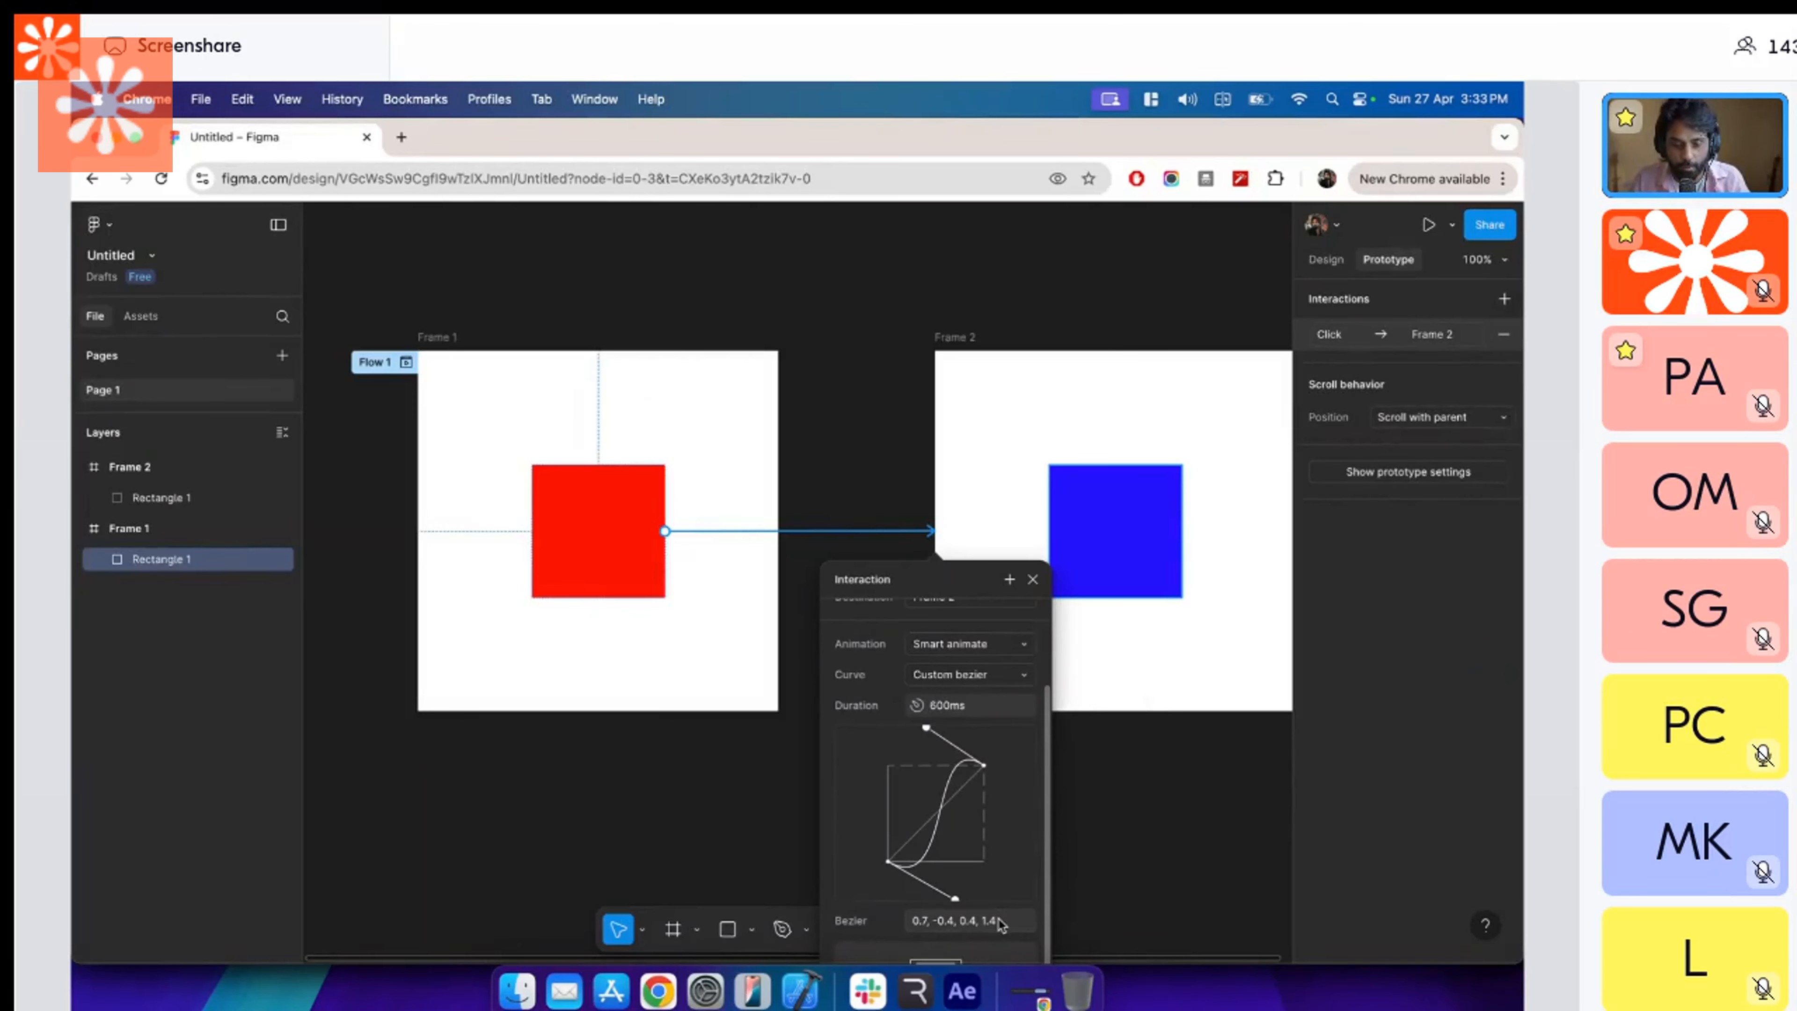
key(super+Tab)
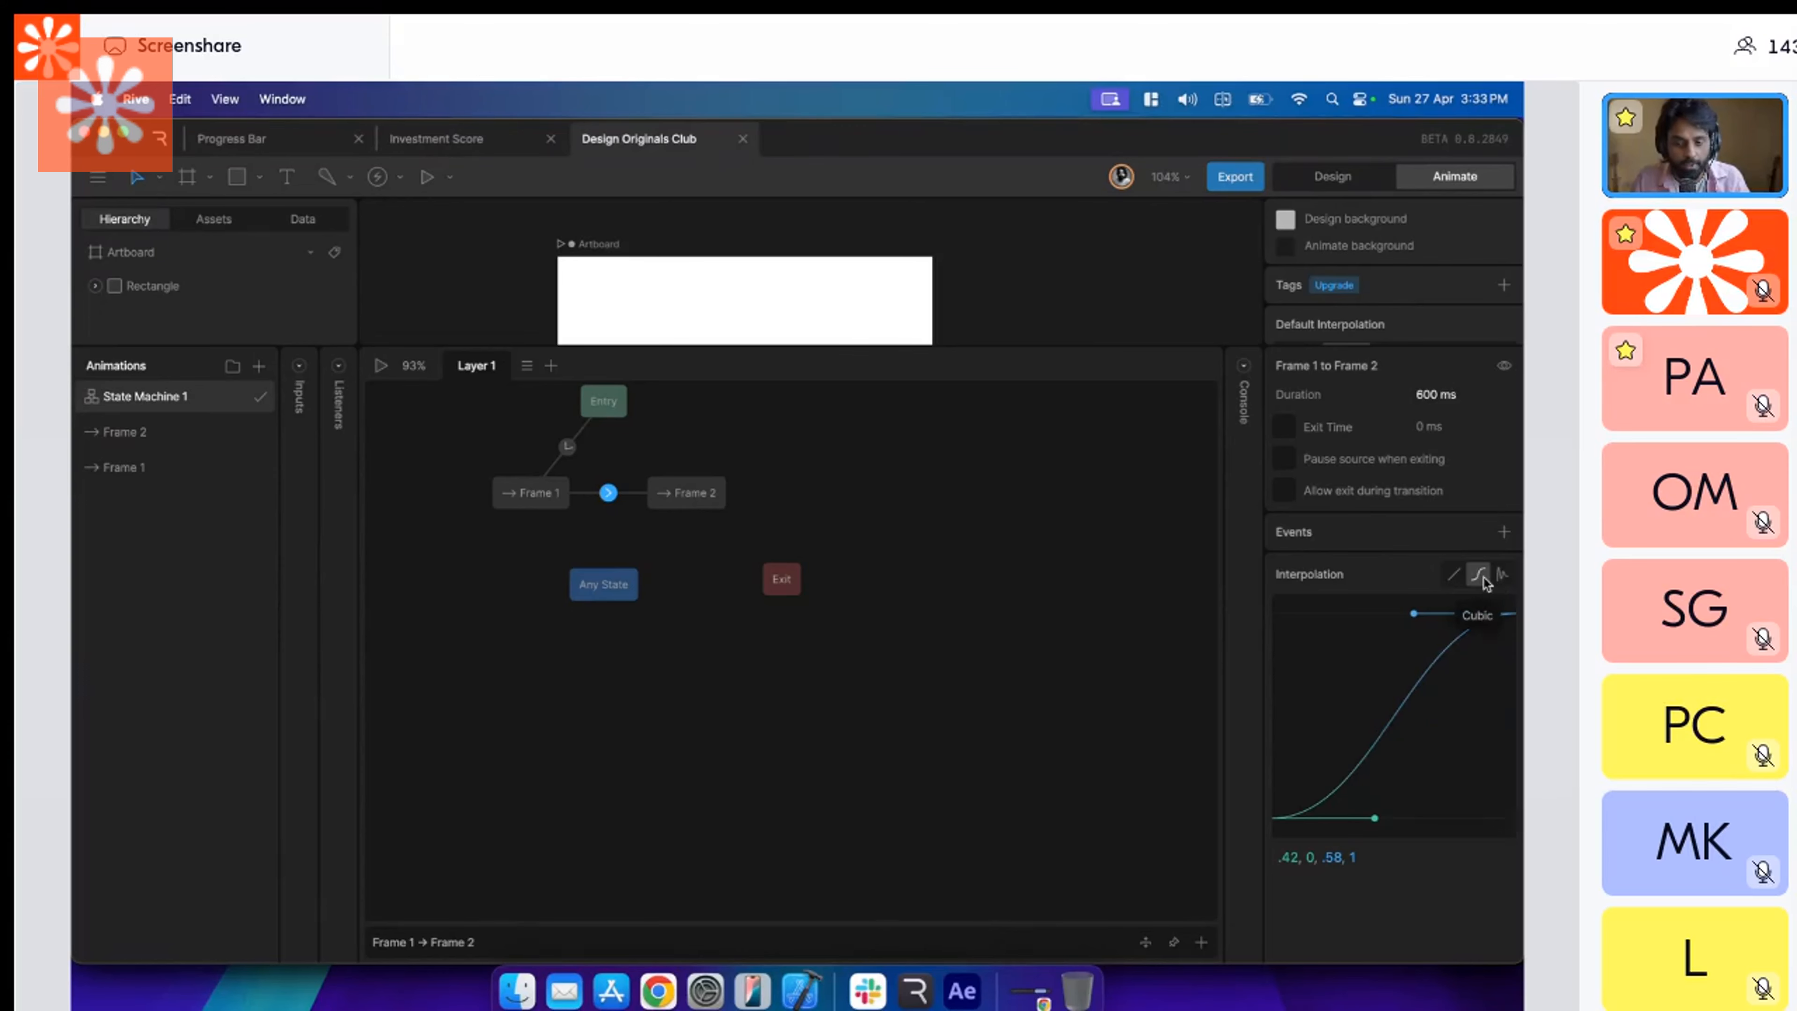
key(super+Tab)
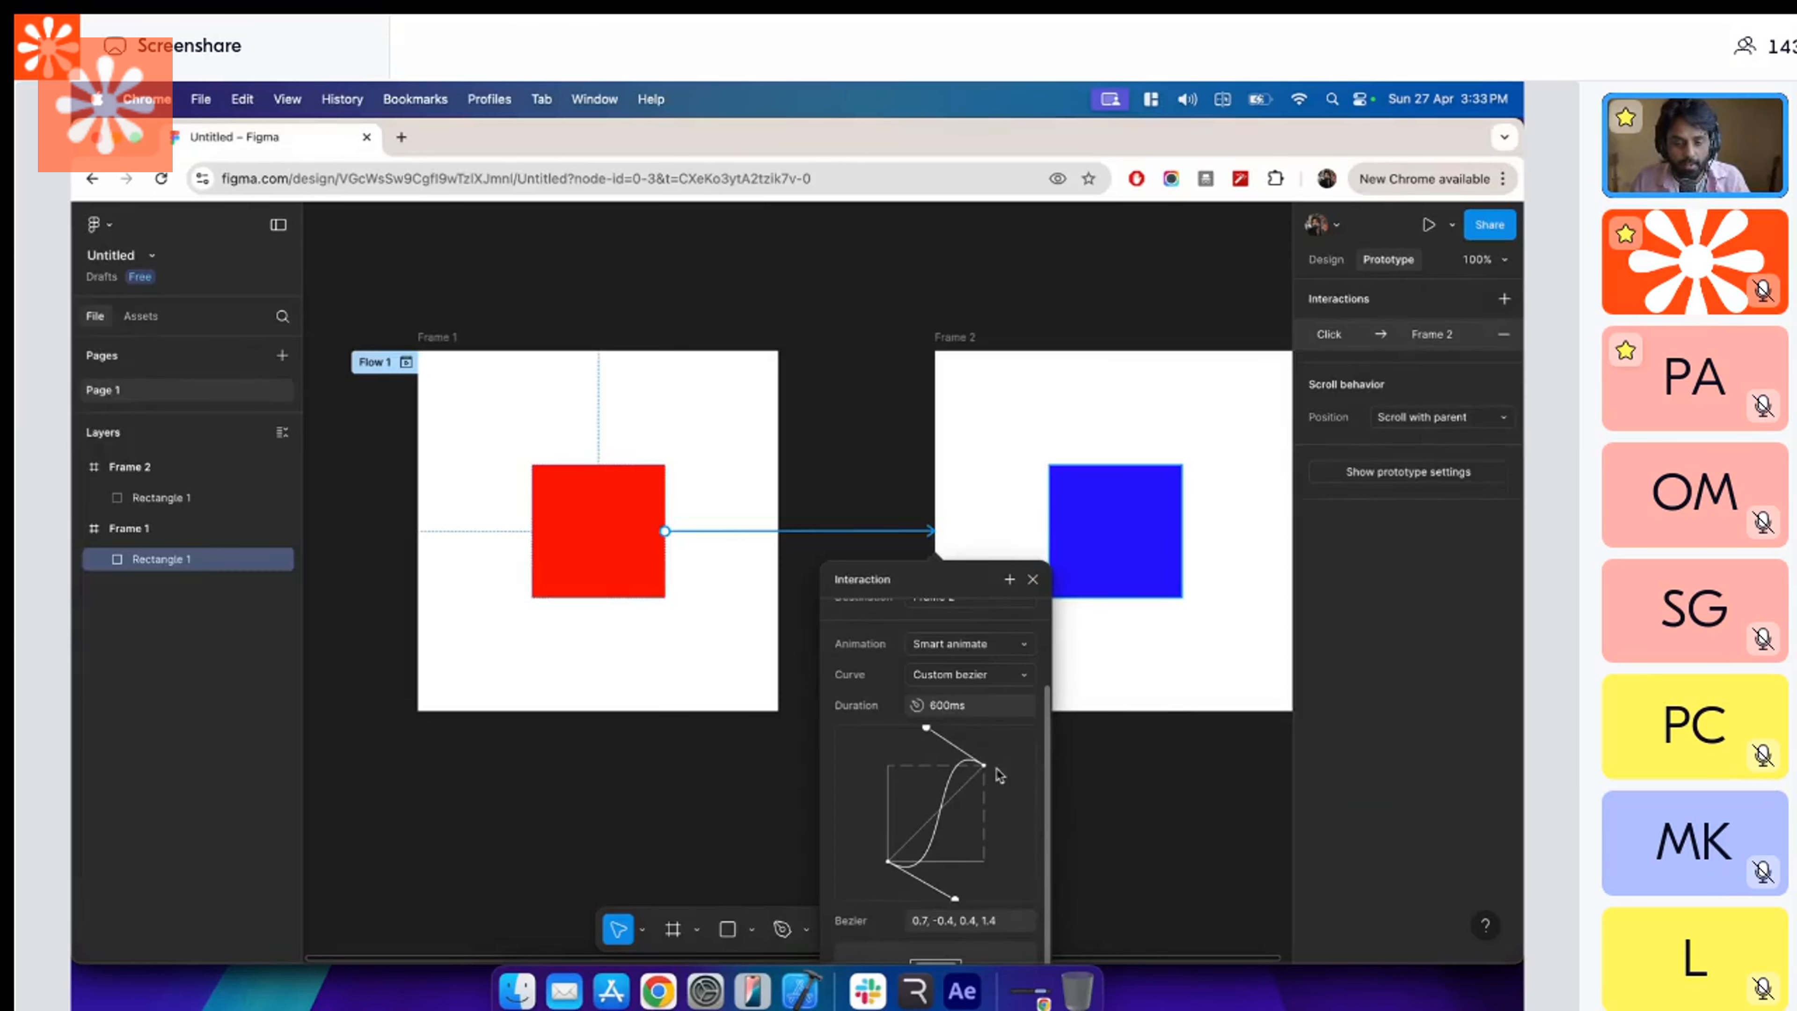
Return to Rive and reshape the transition's cubic curve by hand, moving its handles beyond both ends.
key(super+Tab)
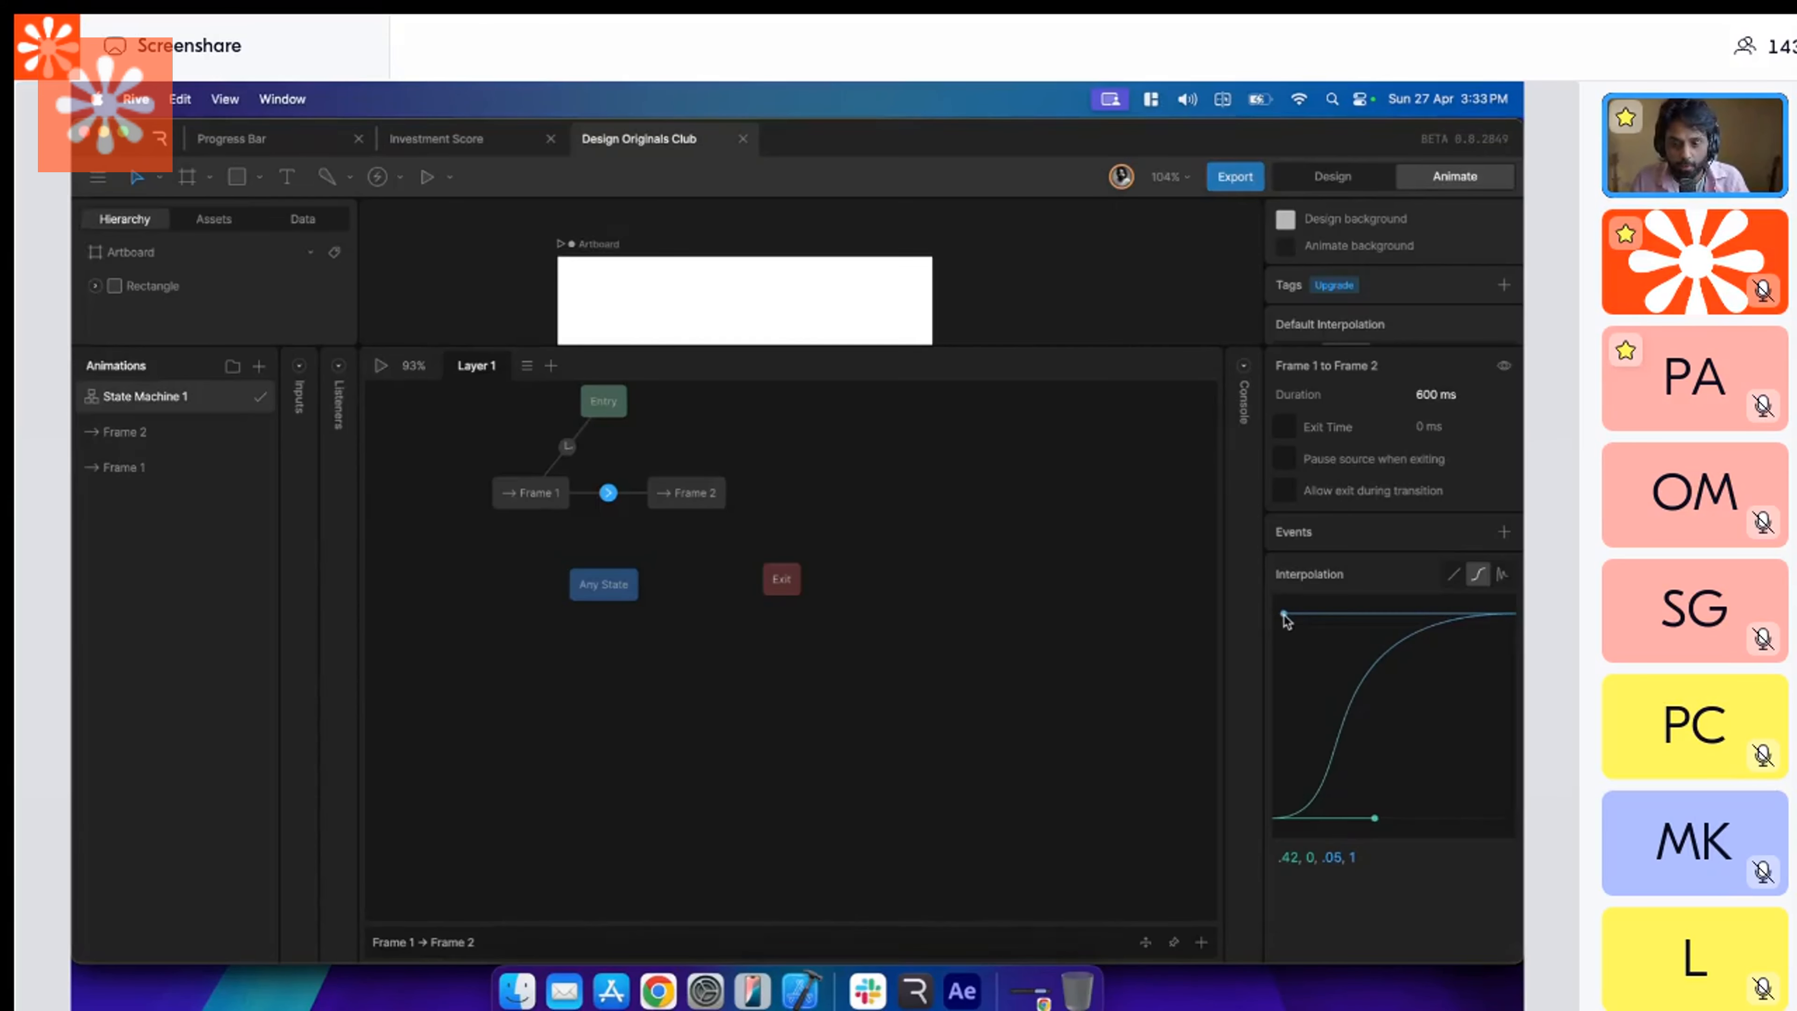
drag(1375, 818, 1425, 837)
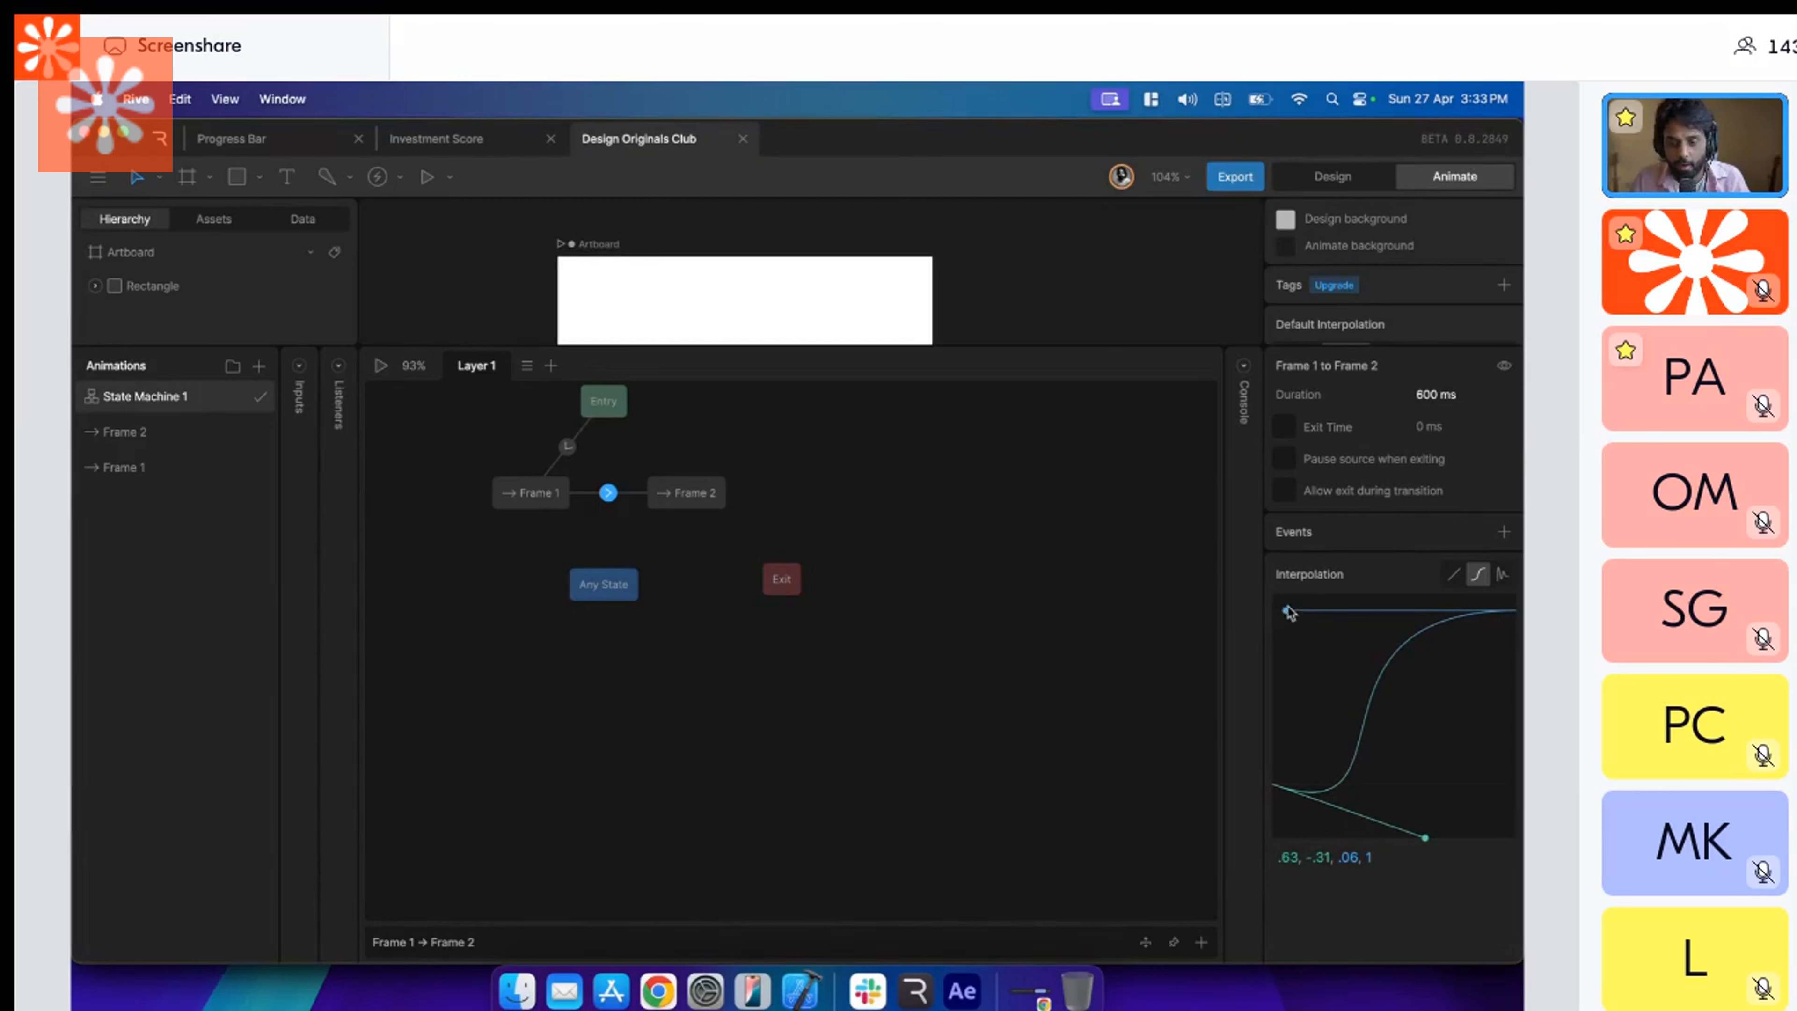
drag(1286, 613, 1373, 590)
Copy the Bezier values 0.7, -0.4, 0.4, 1.4 from Figma and apply them to the Rive transition's cubic interpolation.
key(super+Tab)
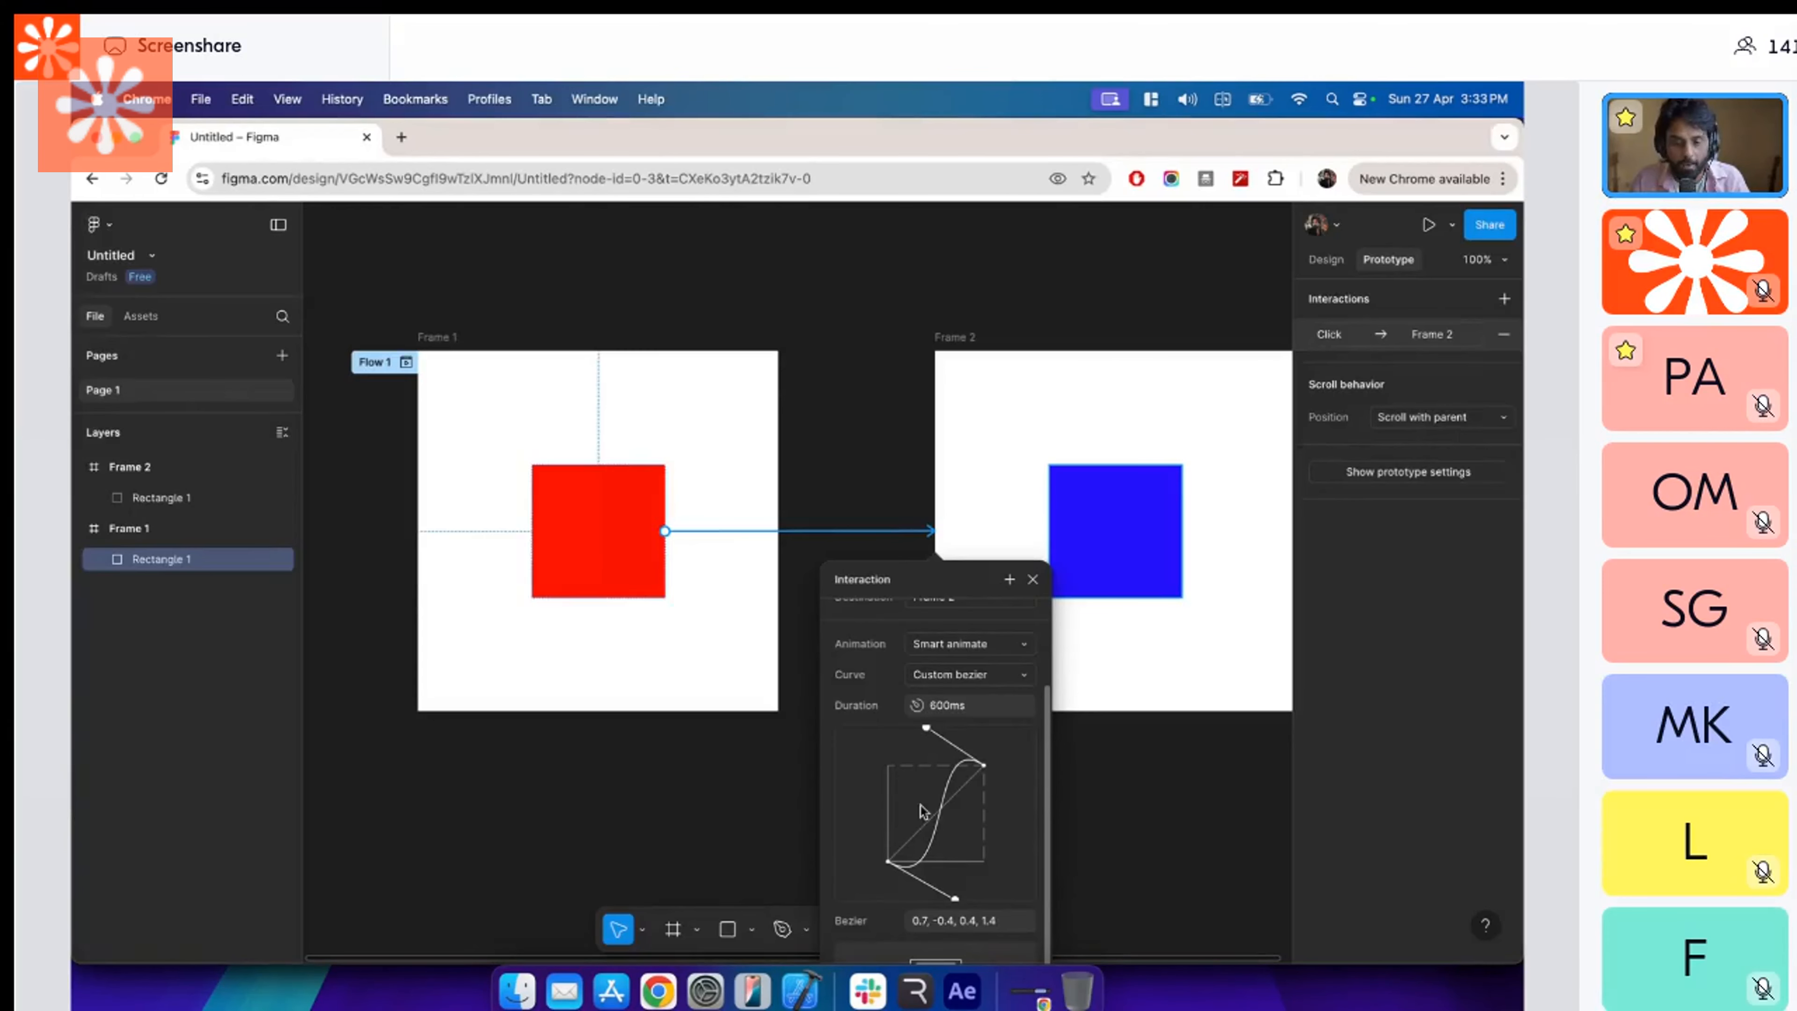
click(990, 921)
key(super+c)
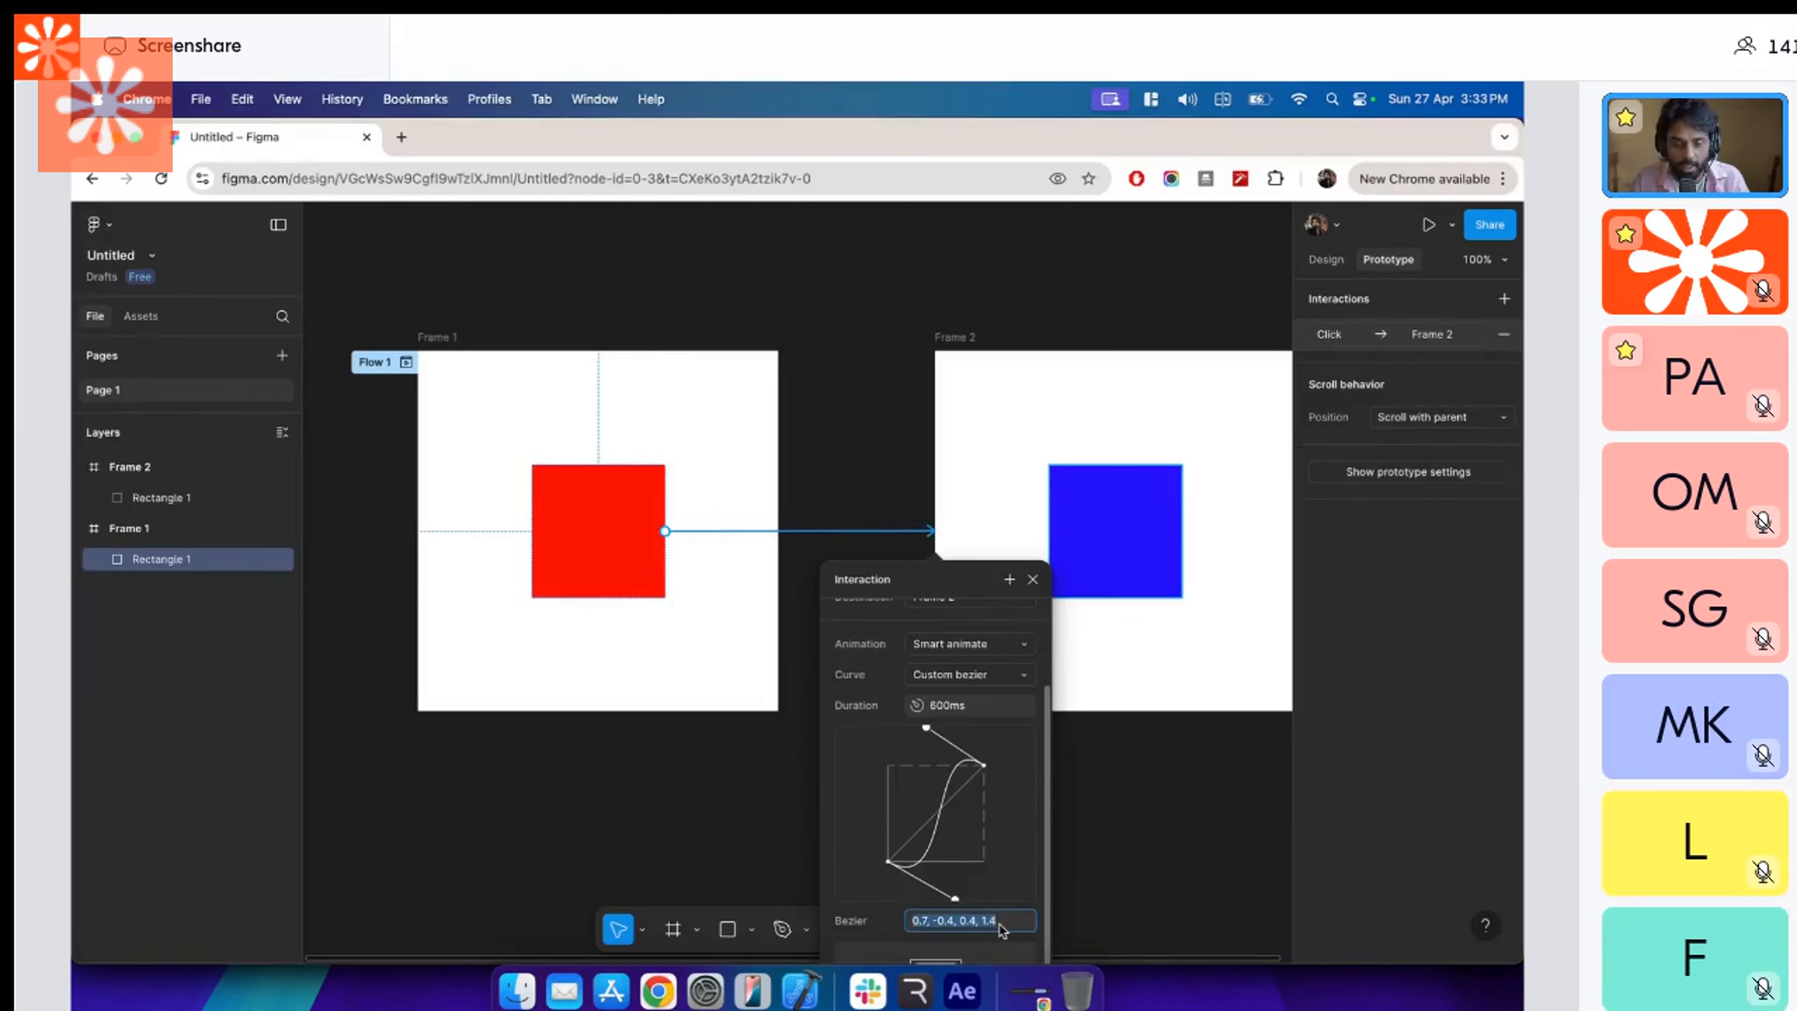
key(super+Tab)
click(1368, 855)
key(super+v)
key(Return)
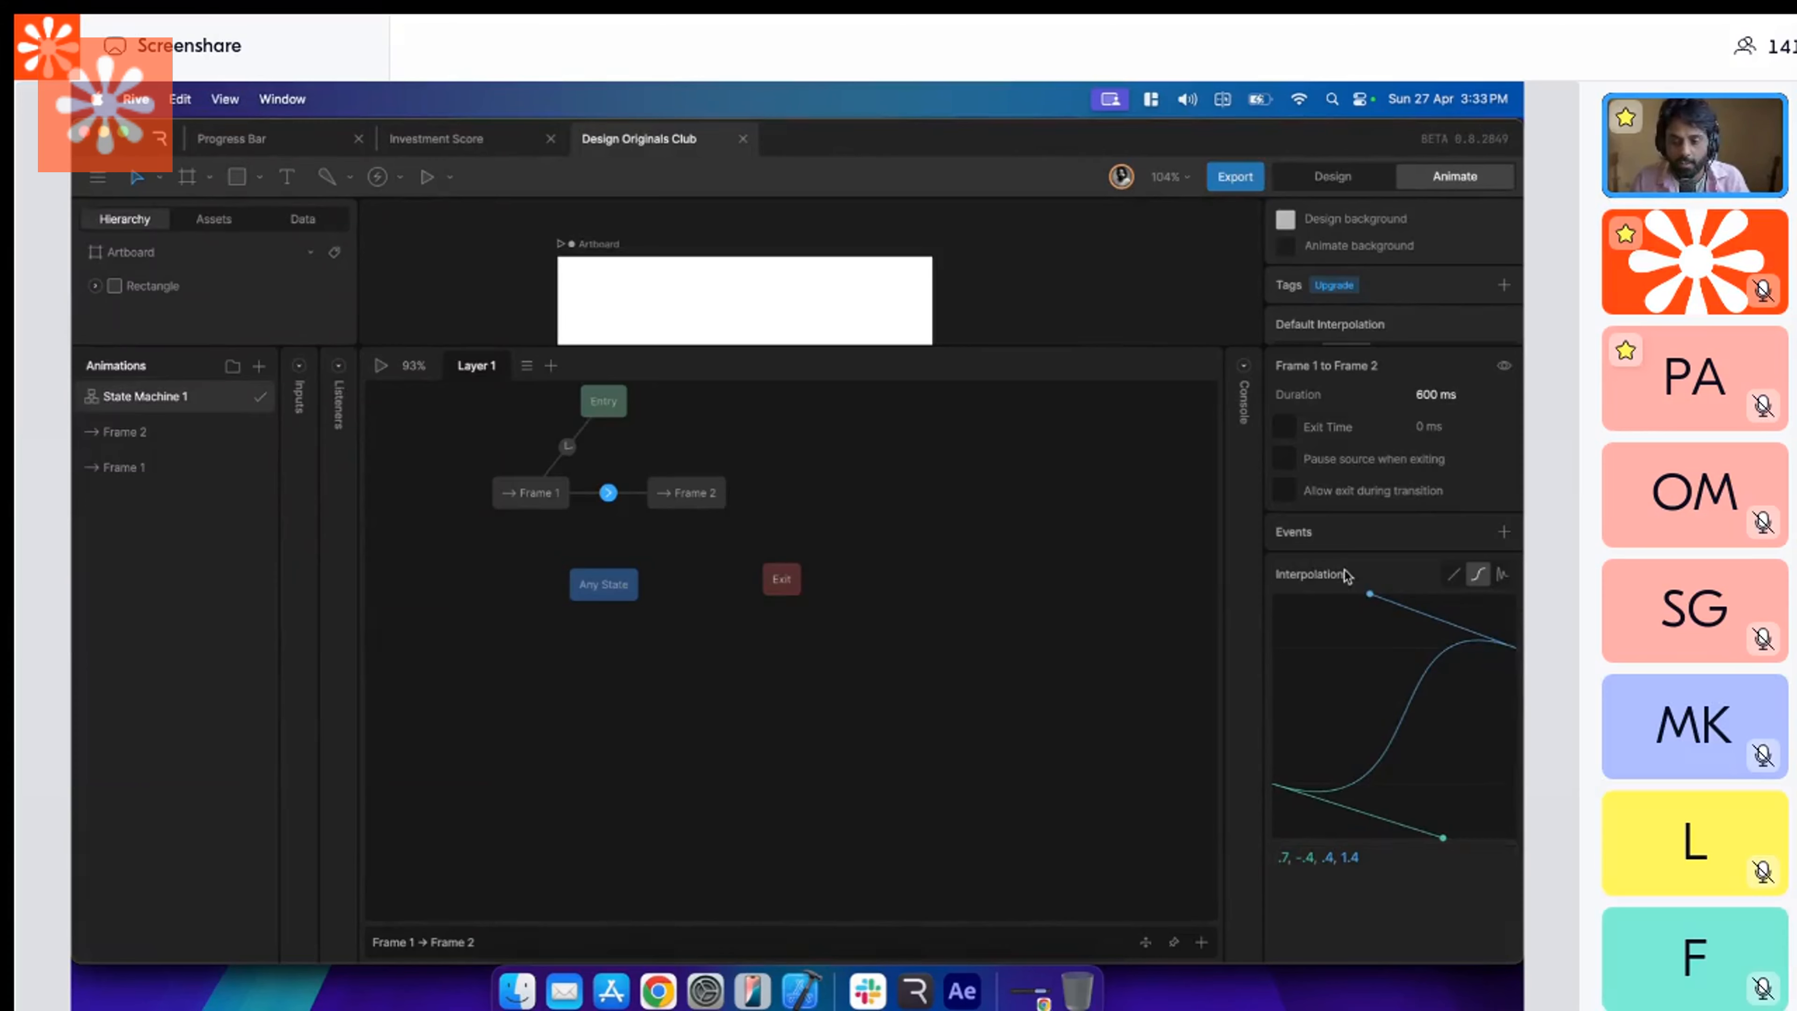
Set the Figma interaction's curve to Ease in and out back, and return to Rive's state machine for comparison.
key(super+Tab)
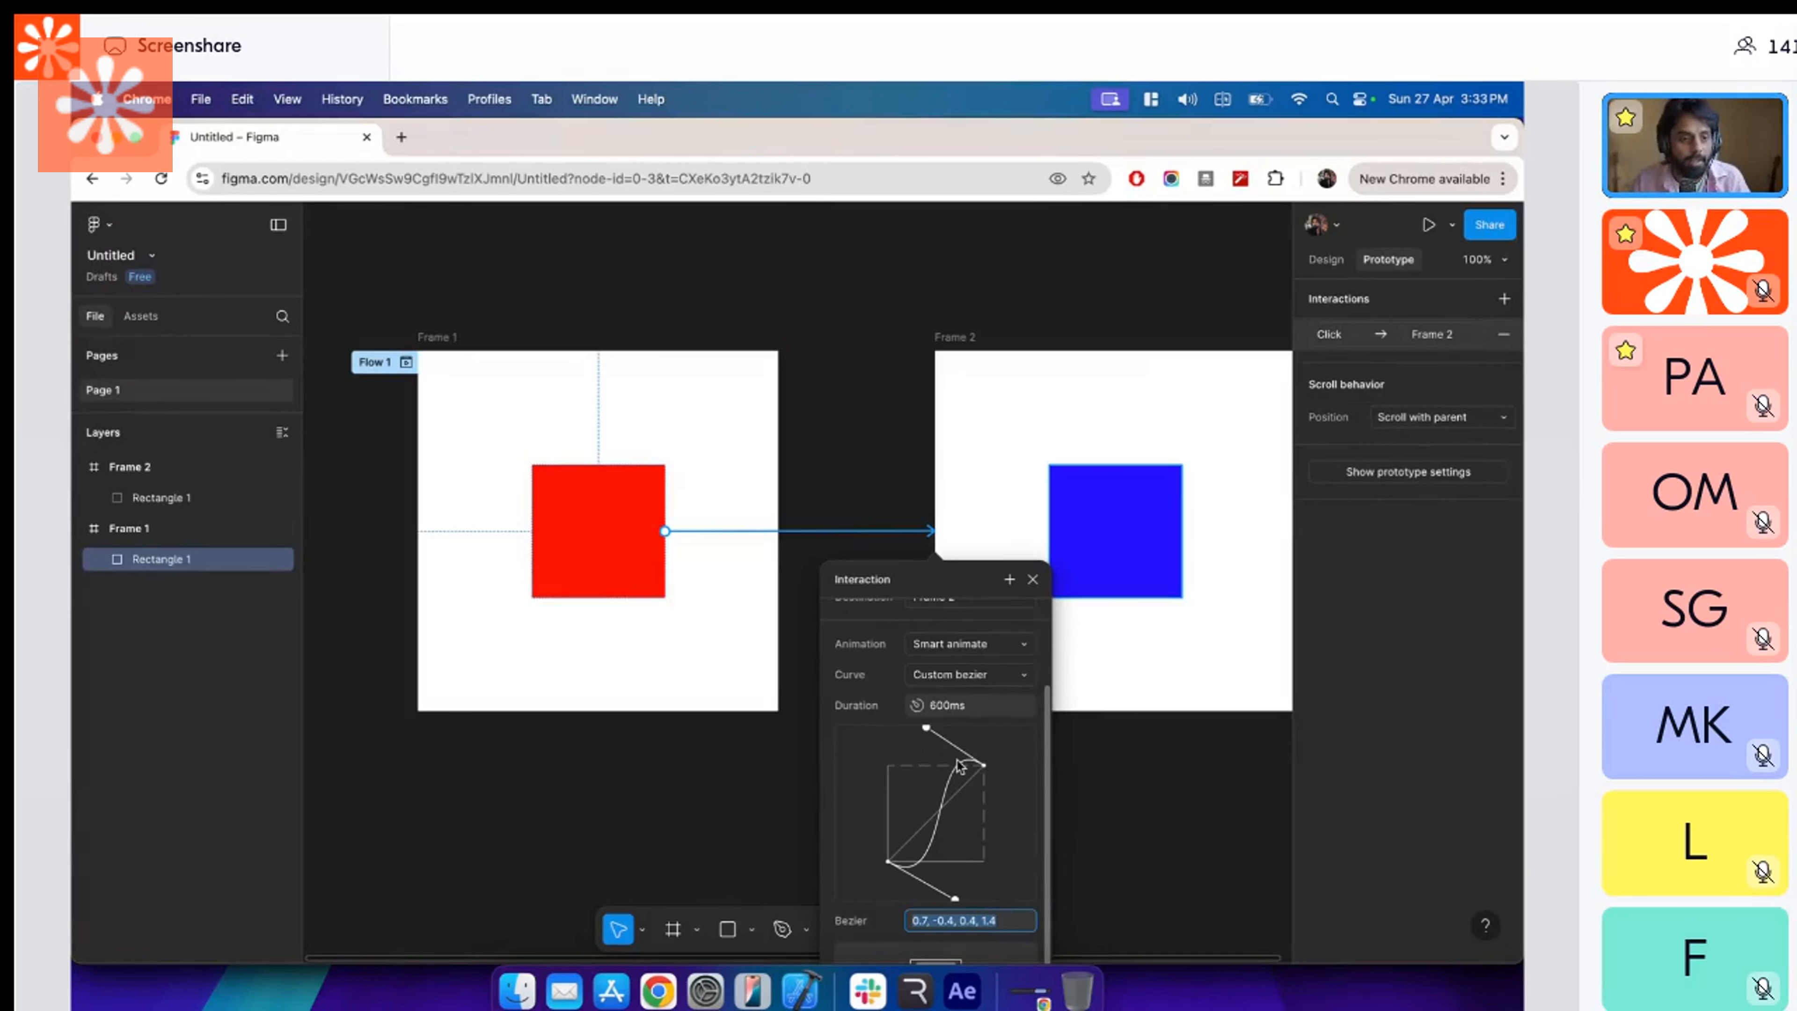
scroll(1019, 793, up, 3)
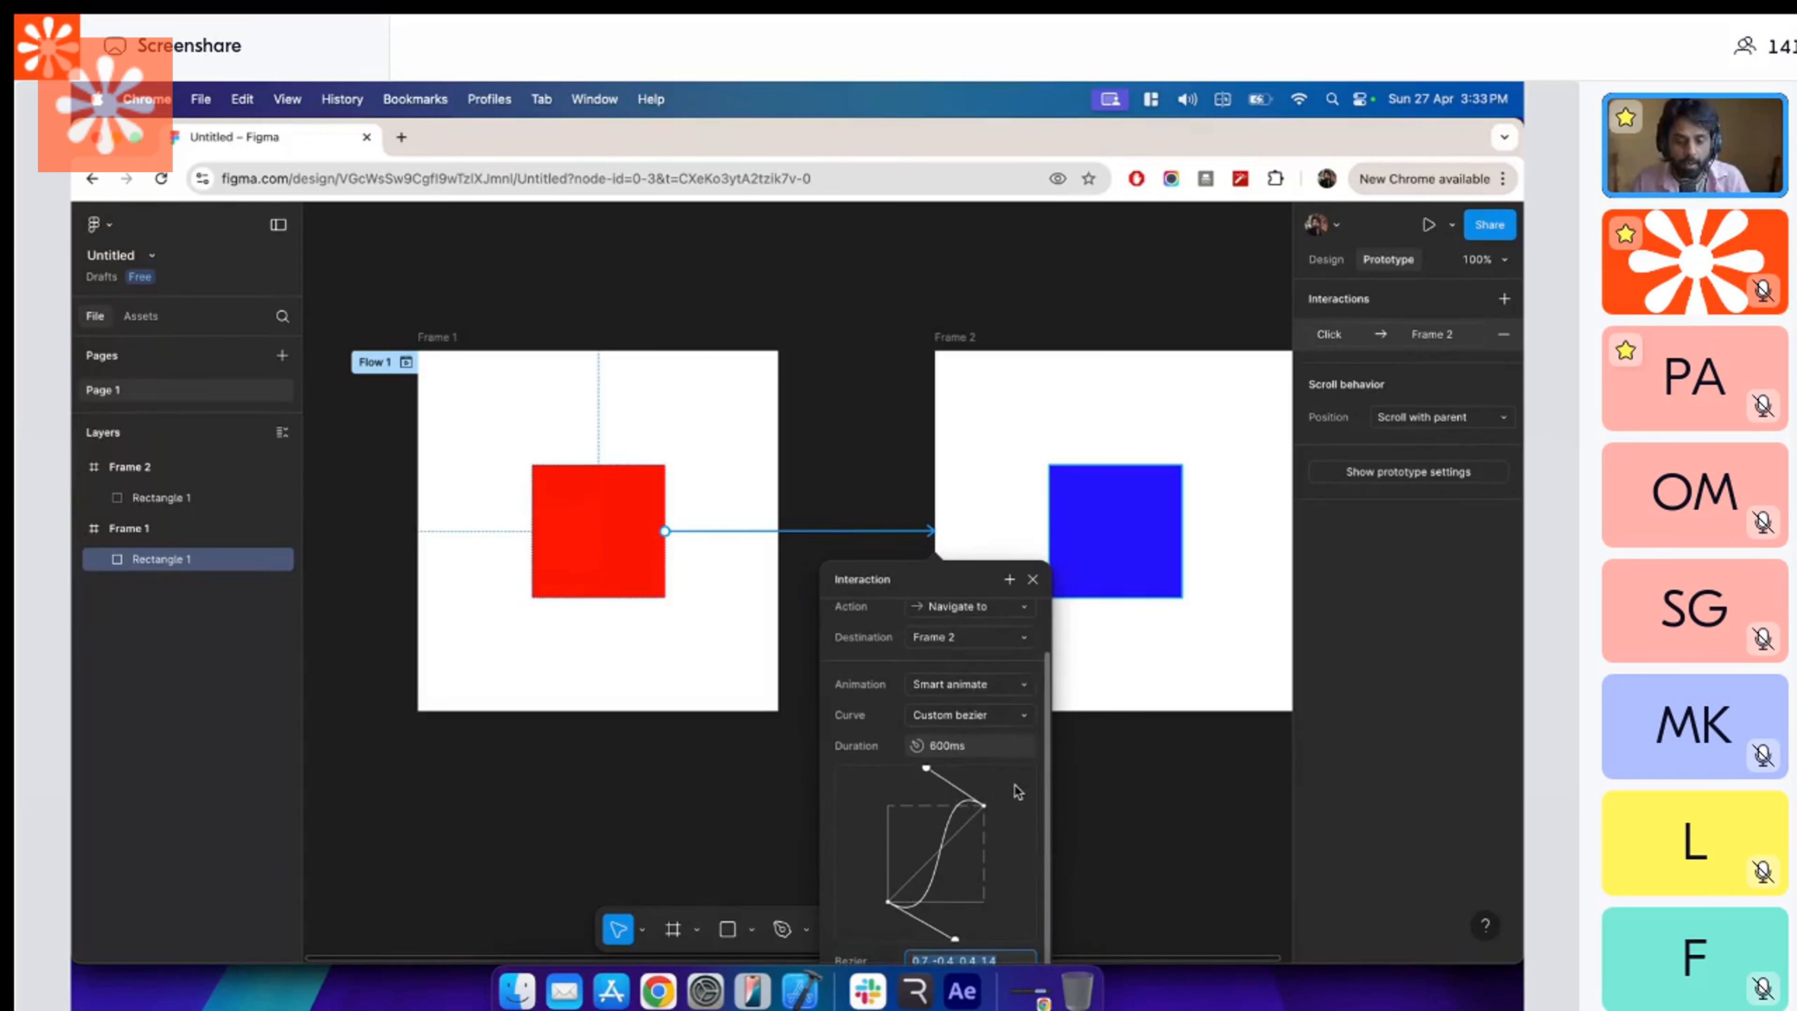
click(1021, 781)
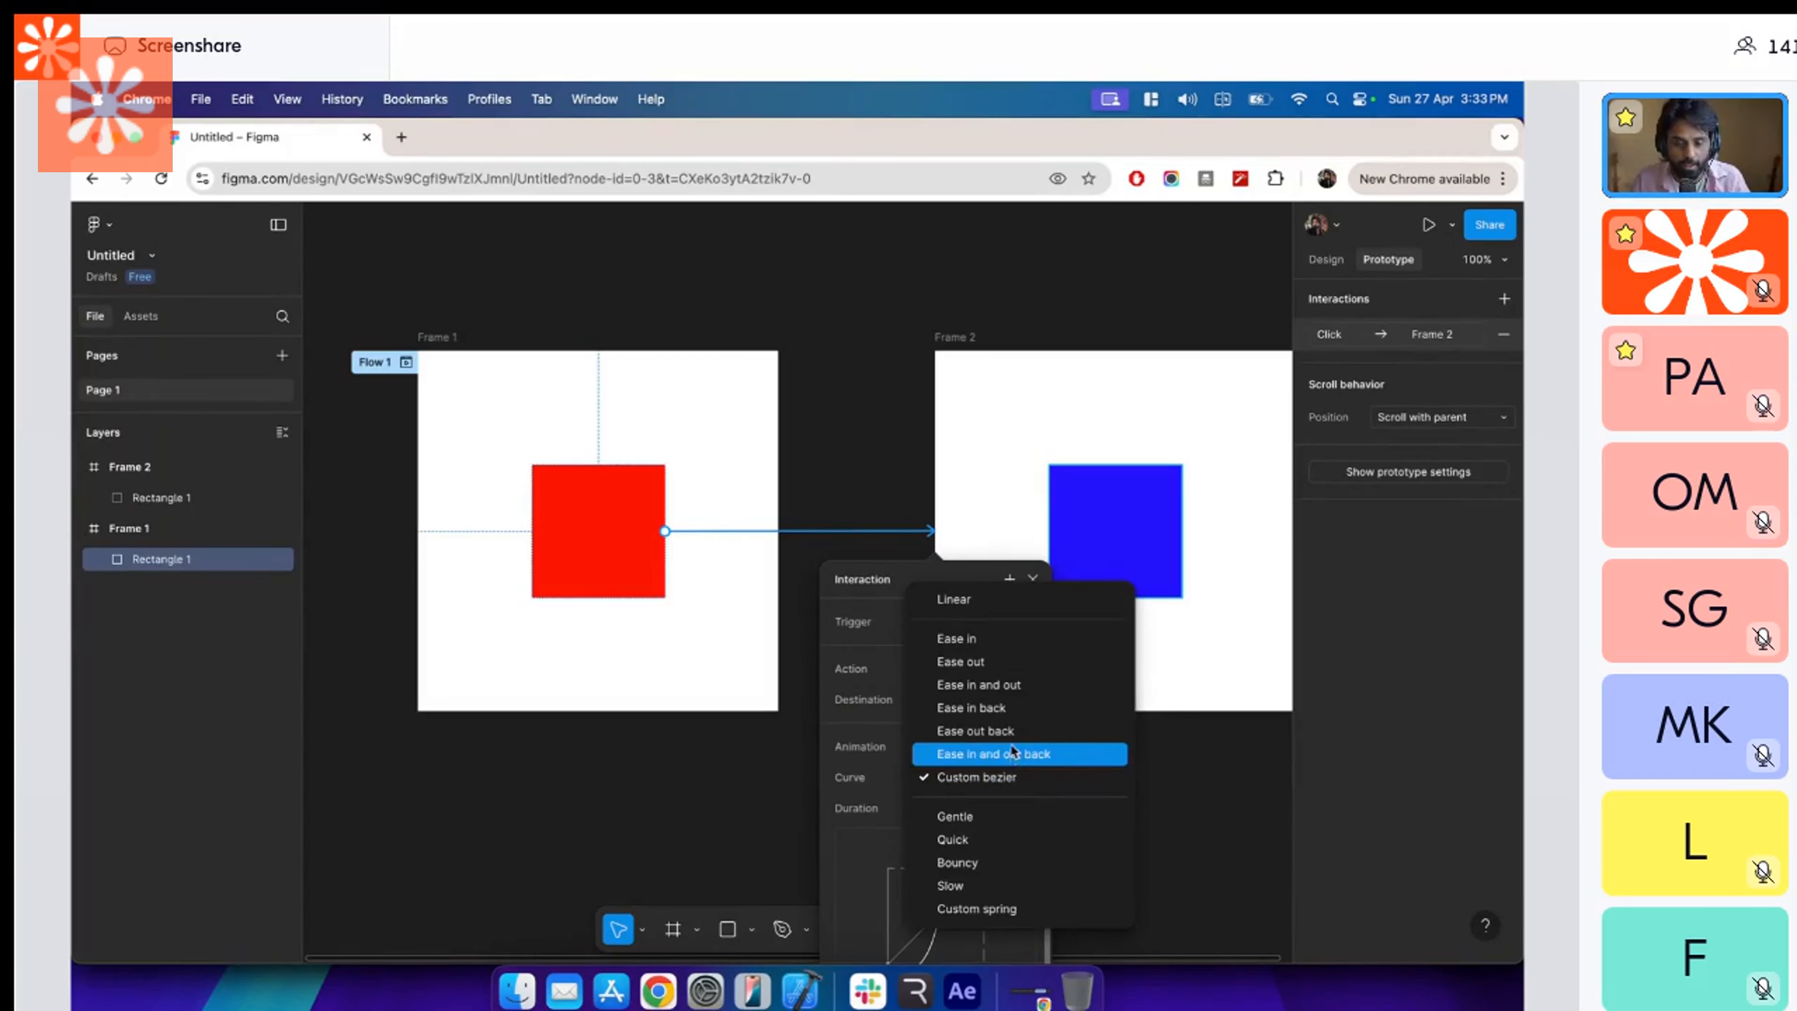
click(1012, 745)
scroll(984, 856, down, 2)
scroll(982, 854, down, 3)
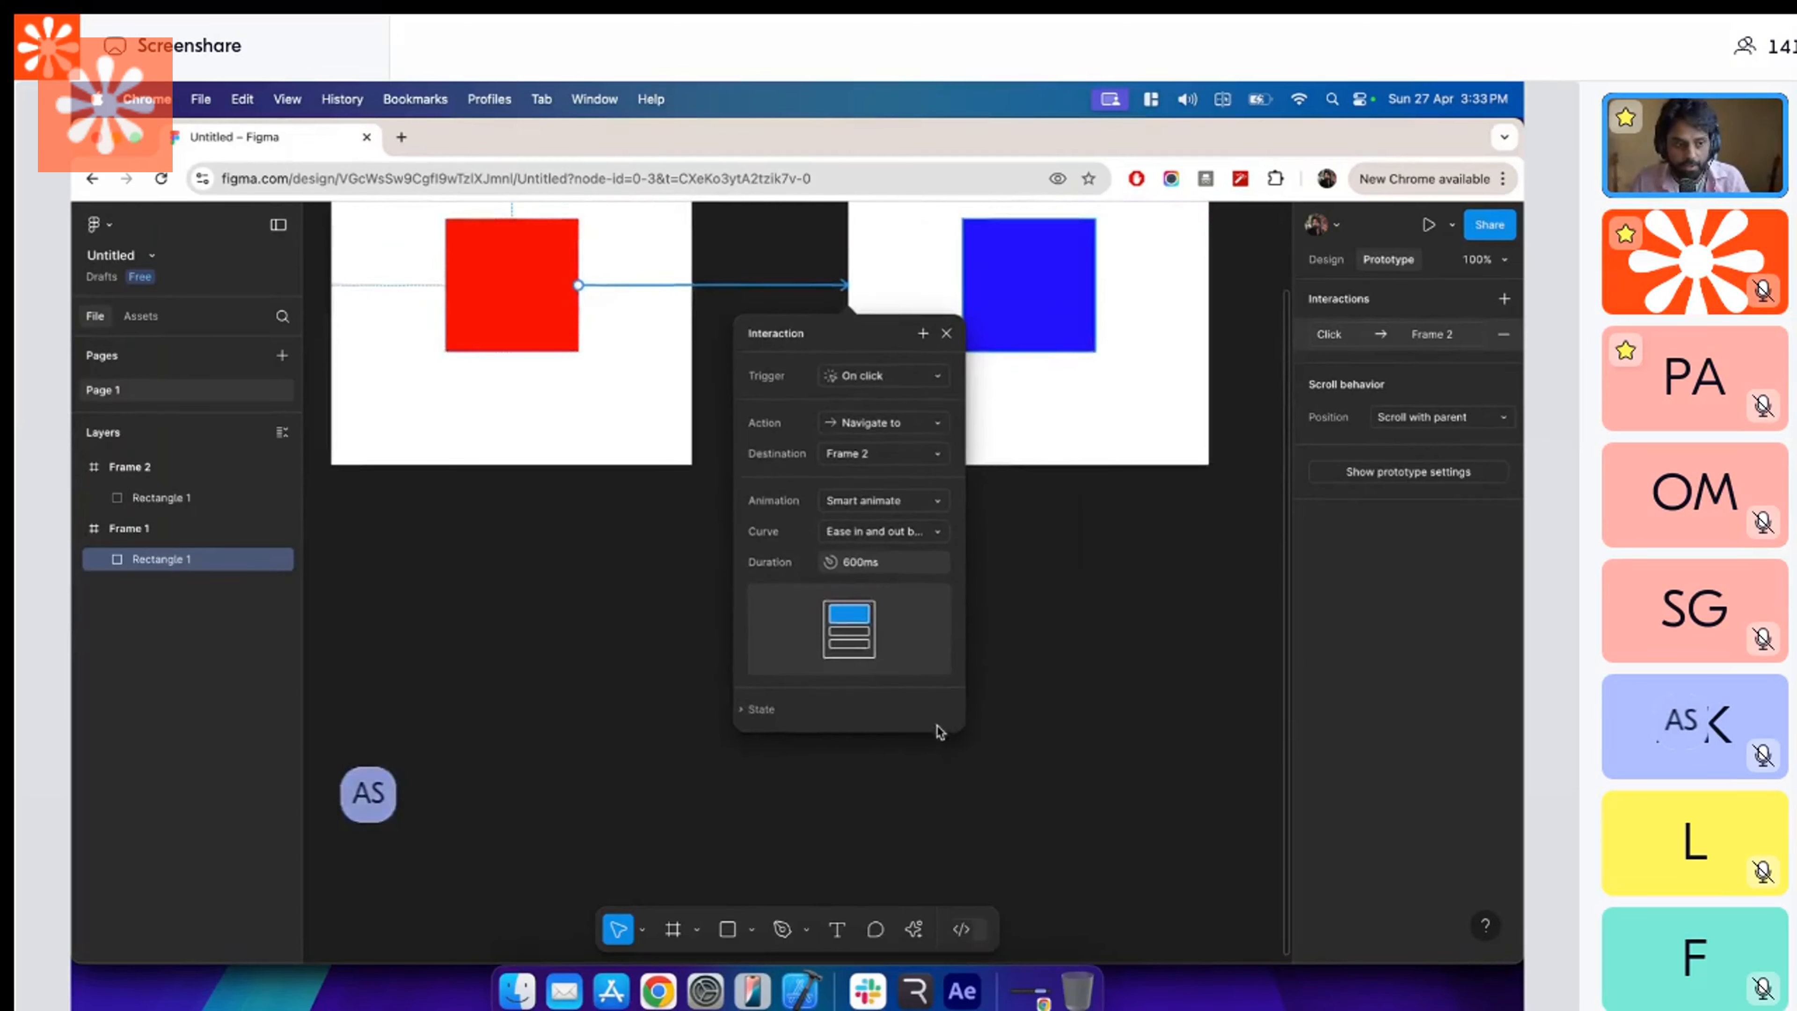
click(752, 724)
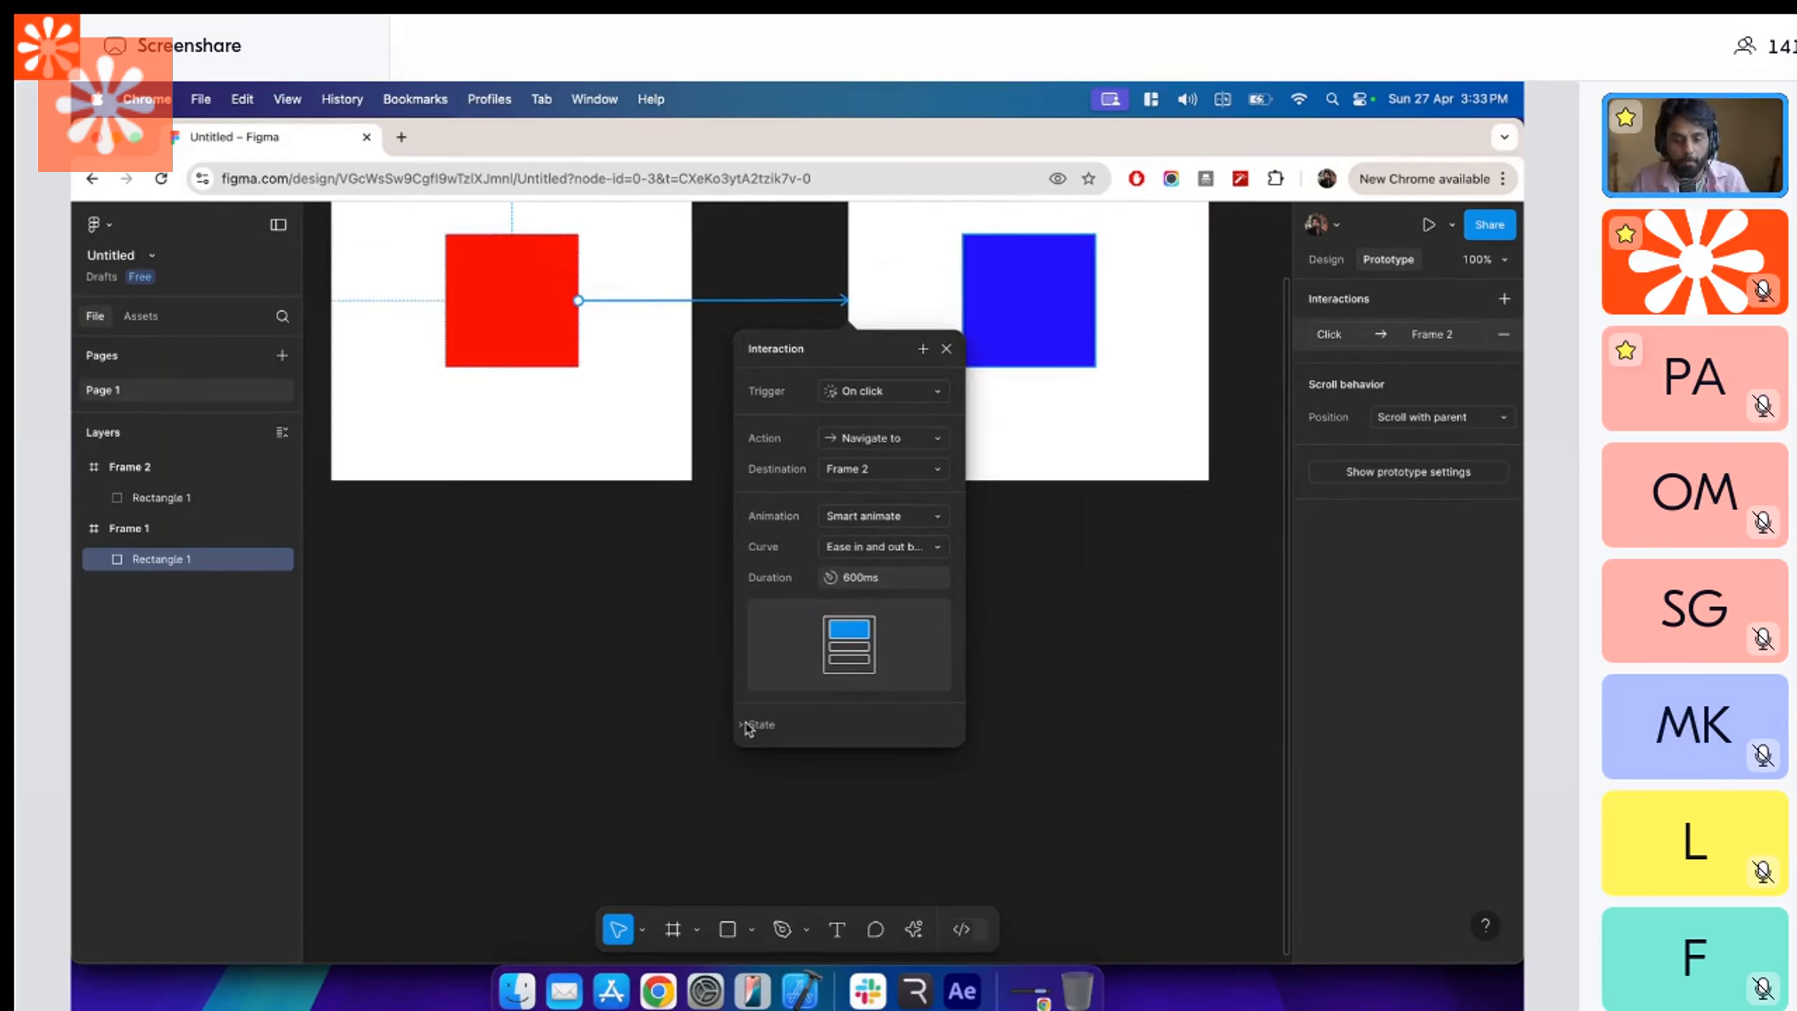
key(super+Tab)
scroll(1060, 814, up, 2)
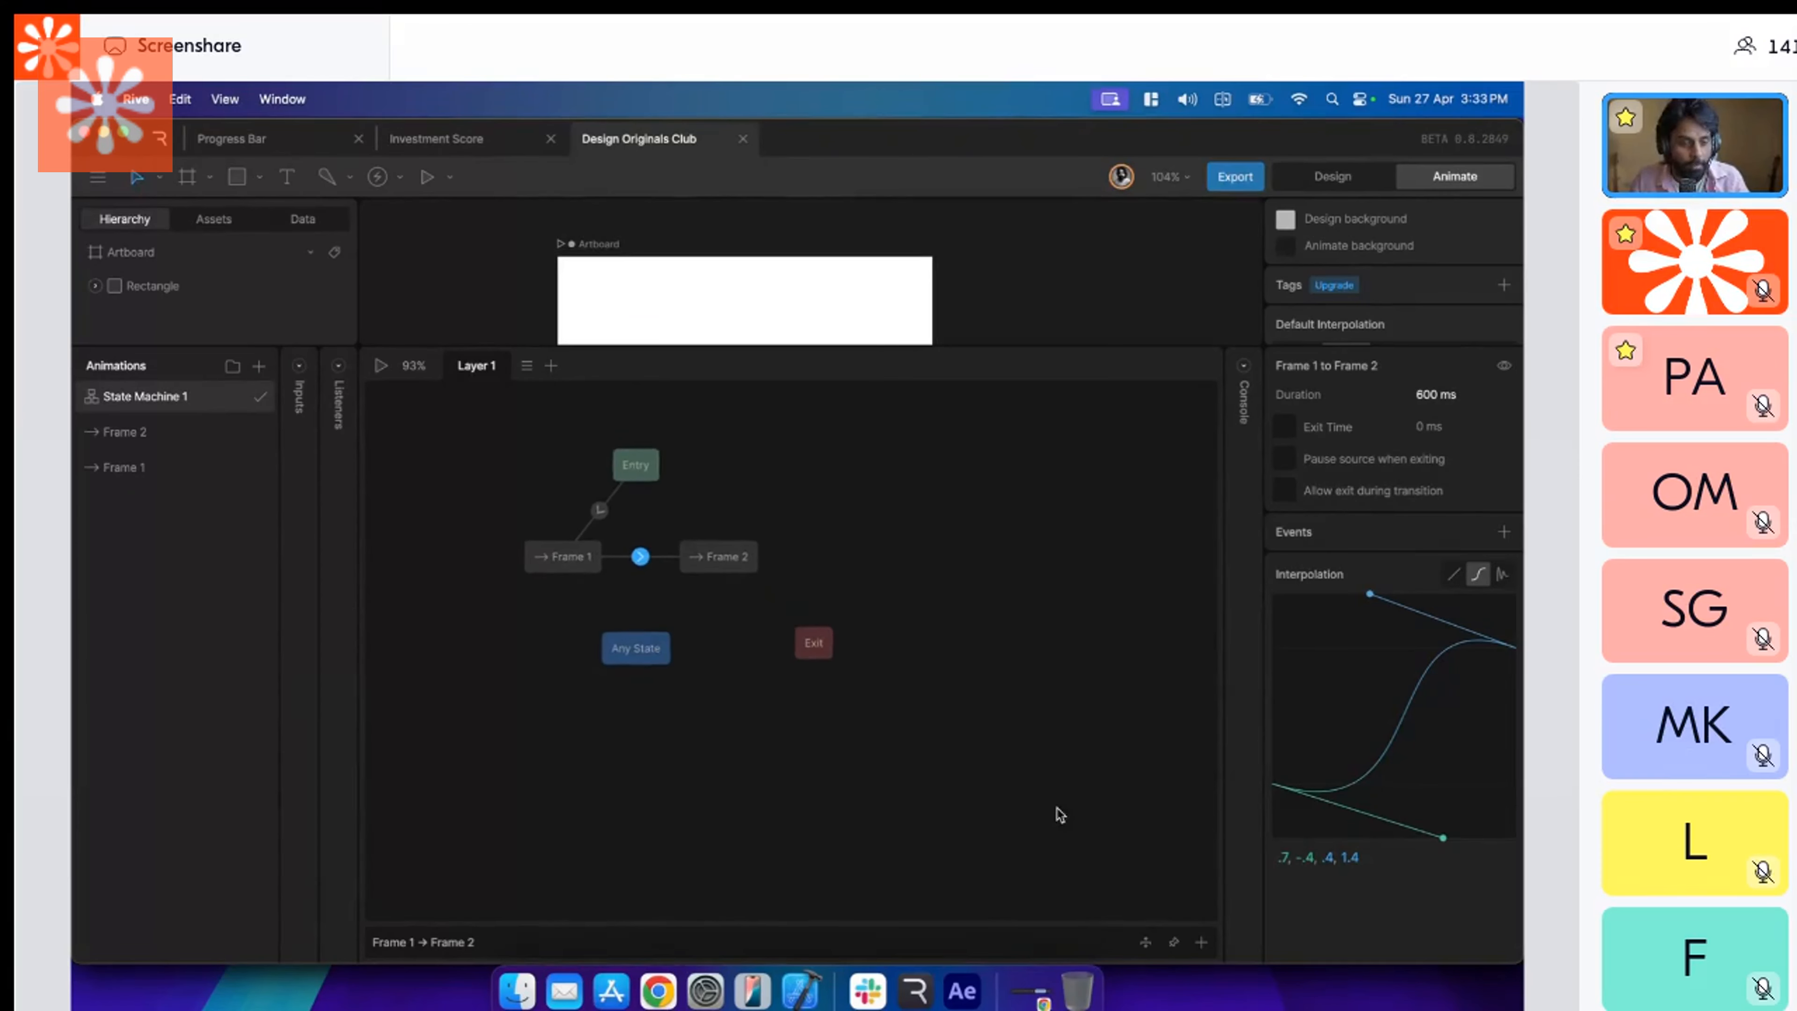
scroll(846, 693, up, 1)
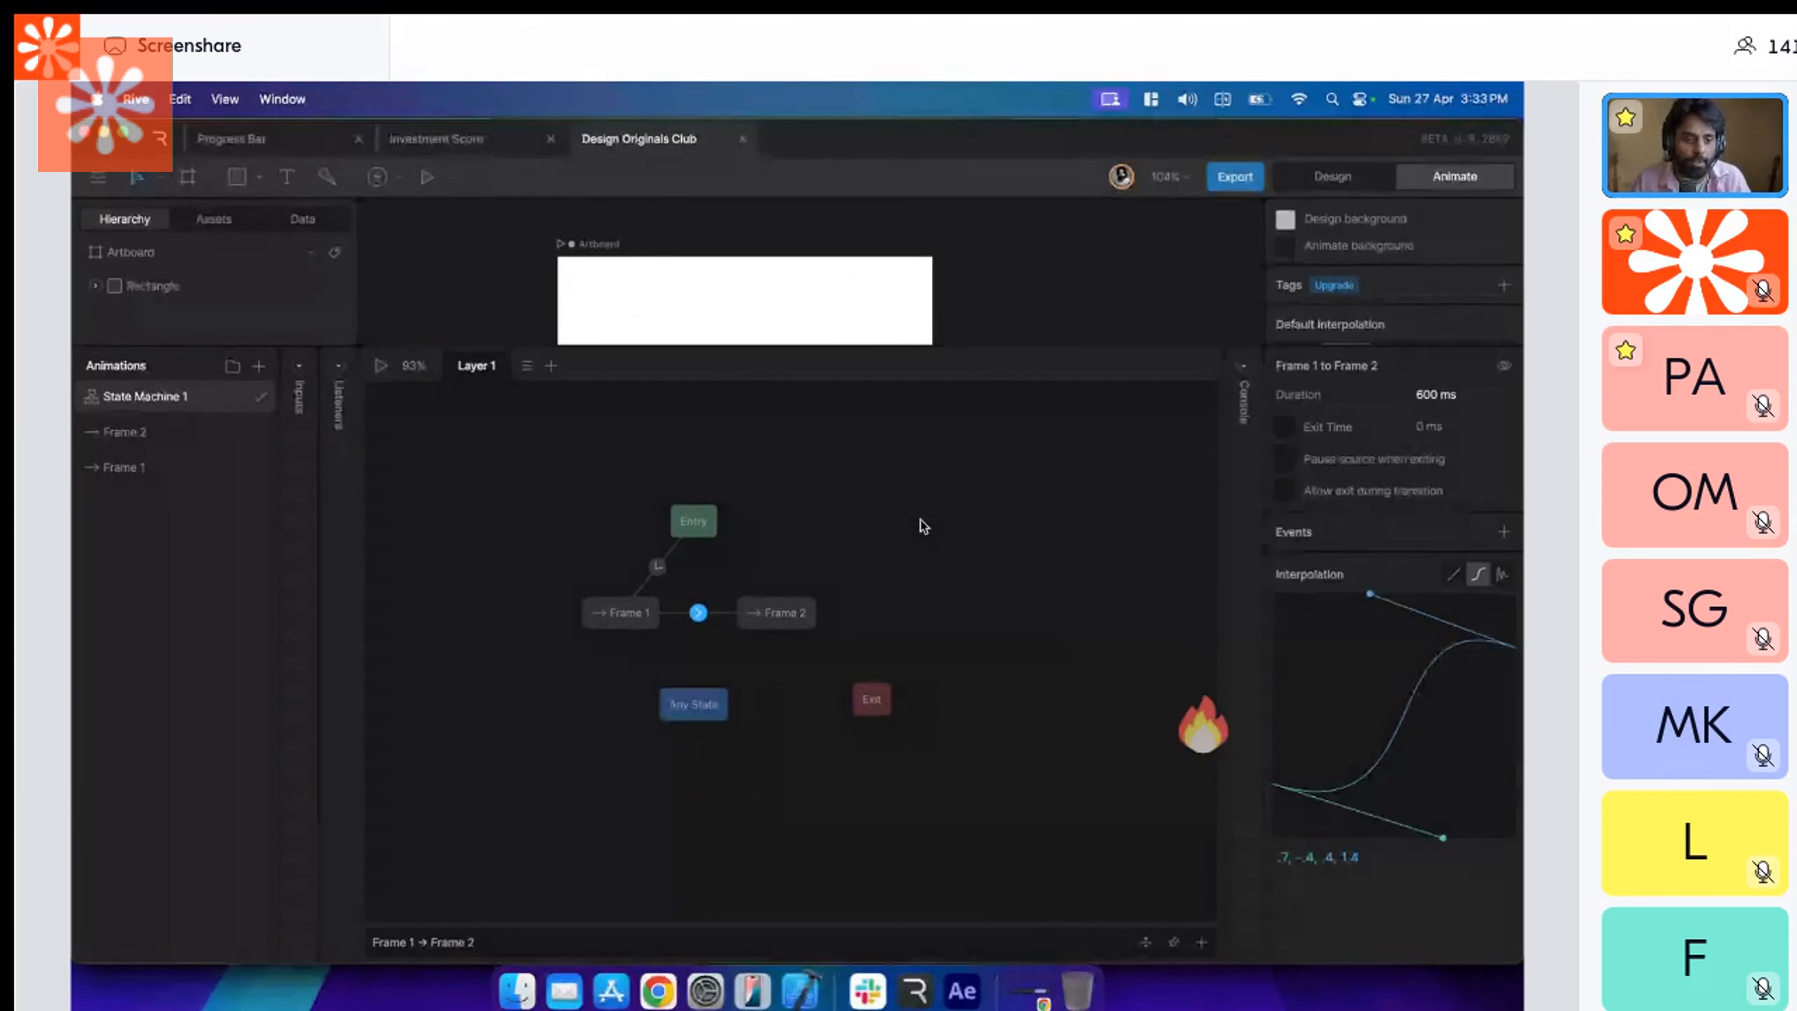
Switch to Figma, set the curve to Custom bezier, and reshape its handles to about 0.73, -0.05, 0.42, 1.15.
key(super+Tab)
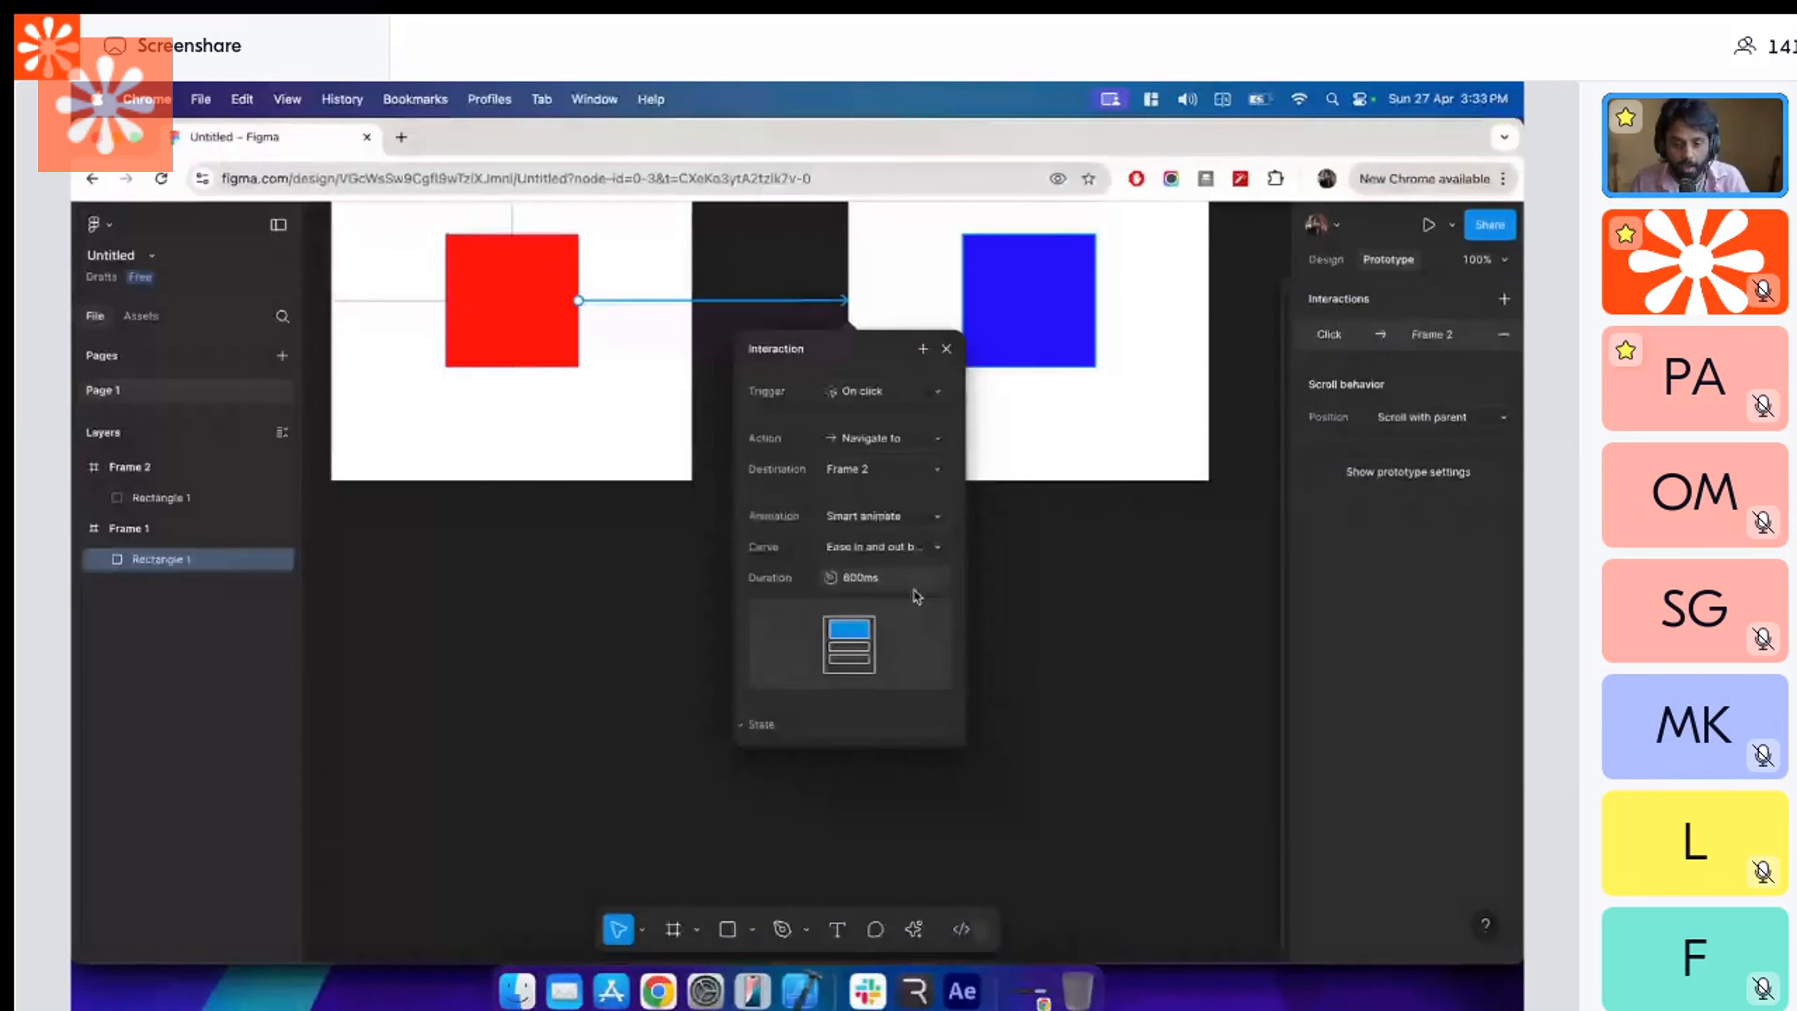
click(934, 550)
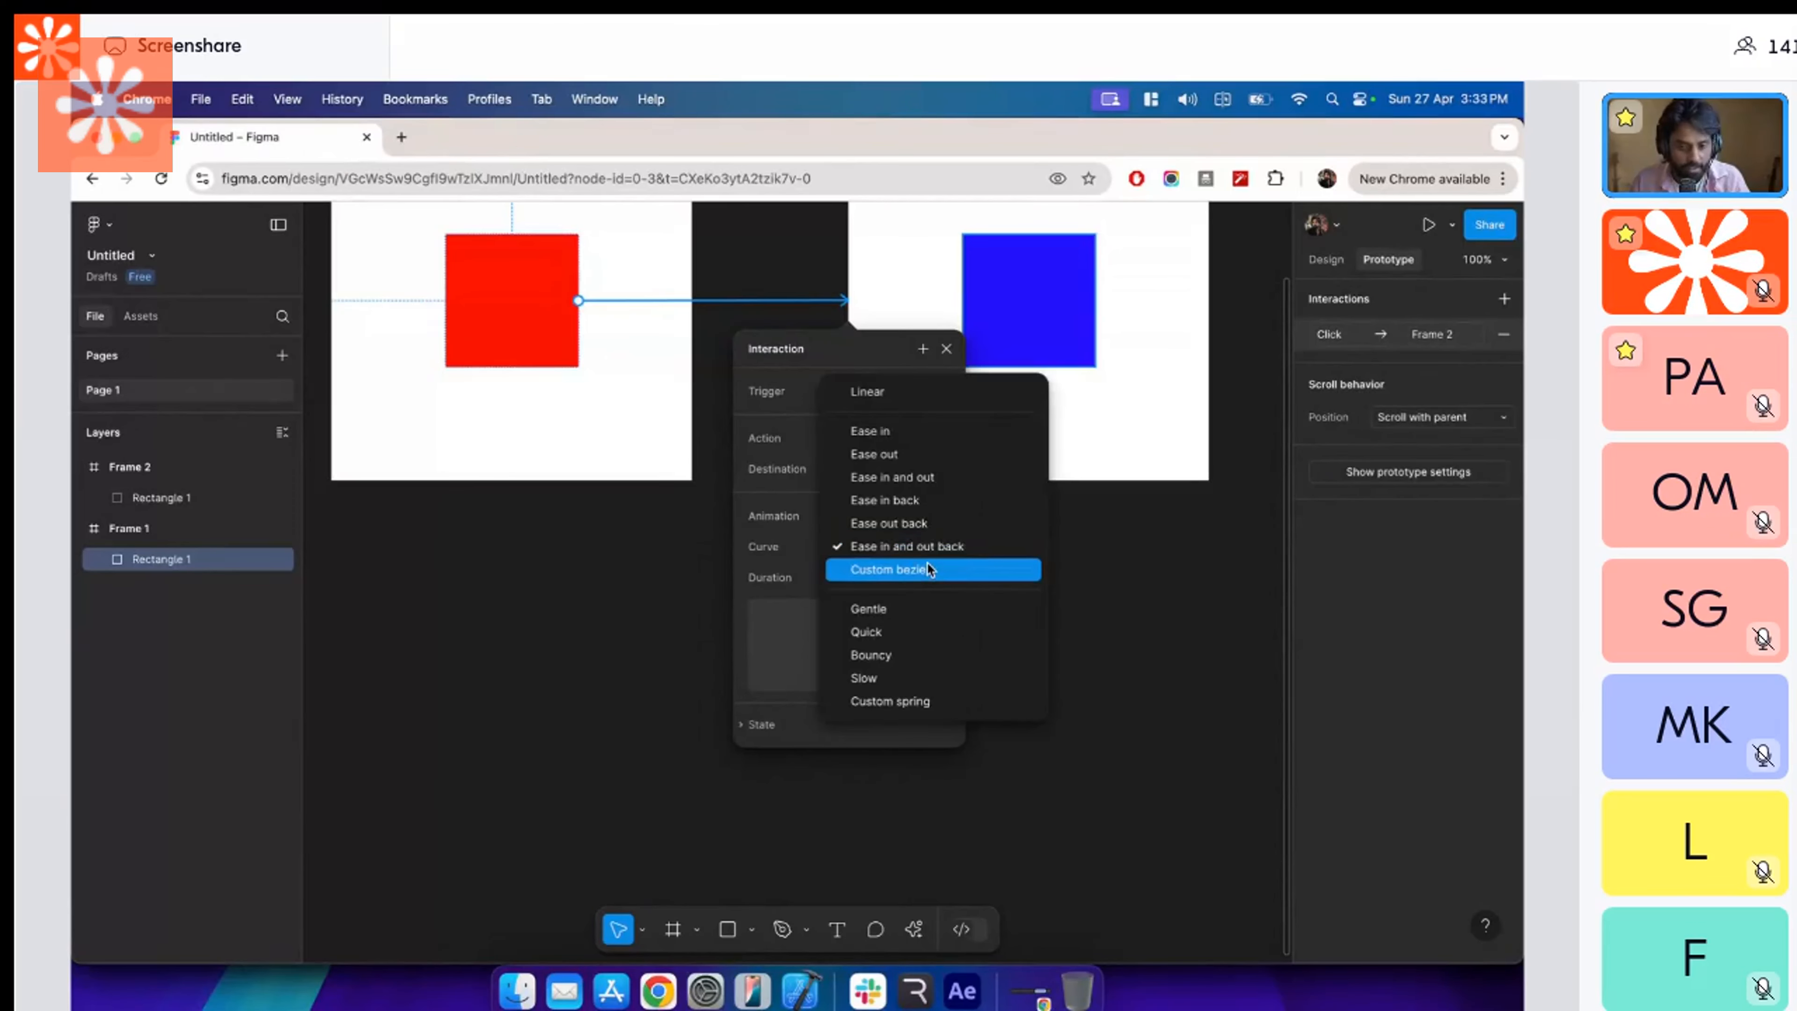
click(927, 563)
scroll(890, 807, down, 3)
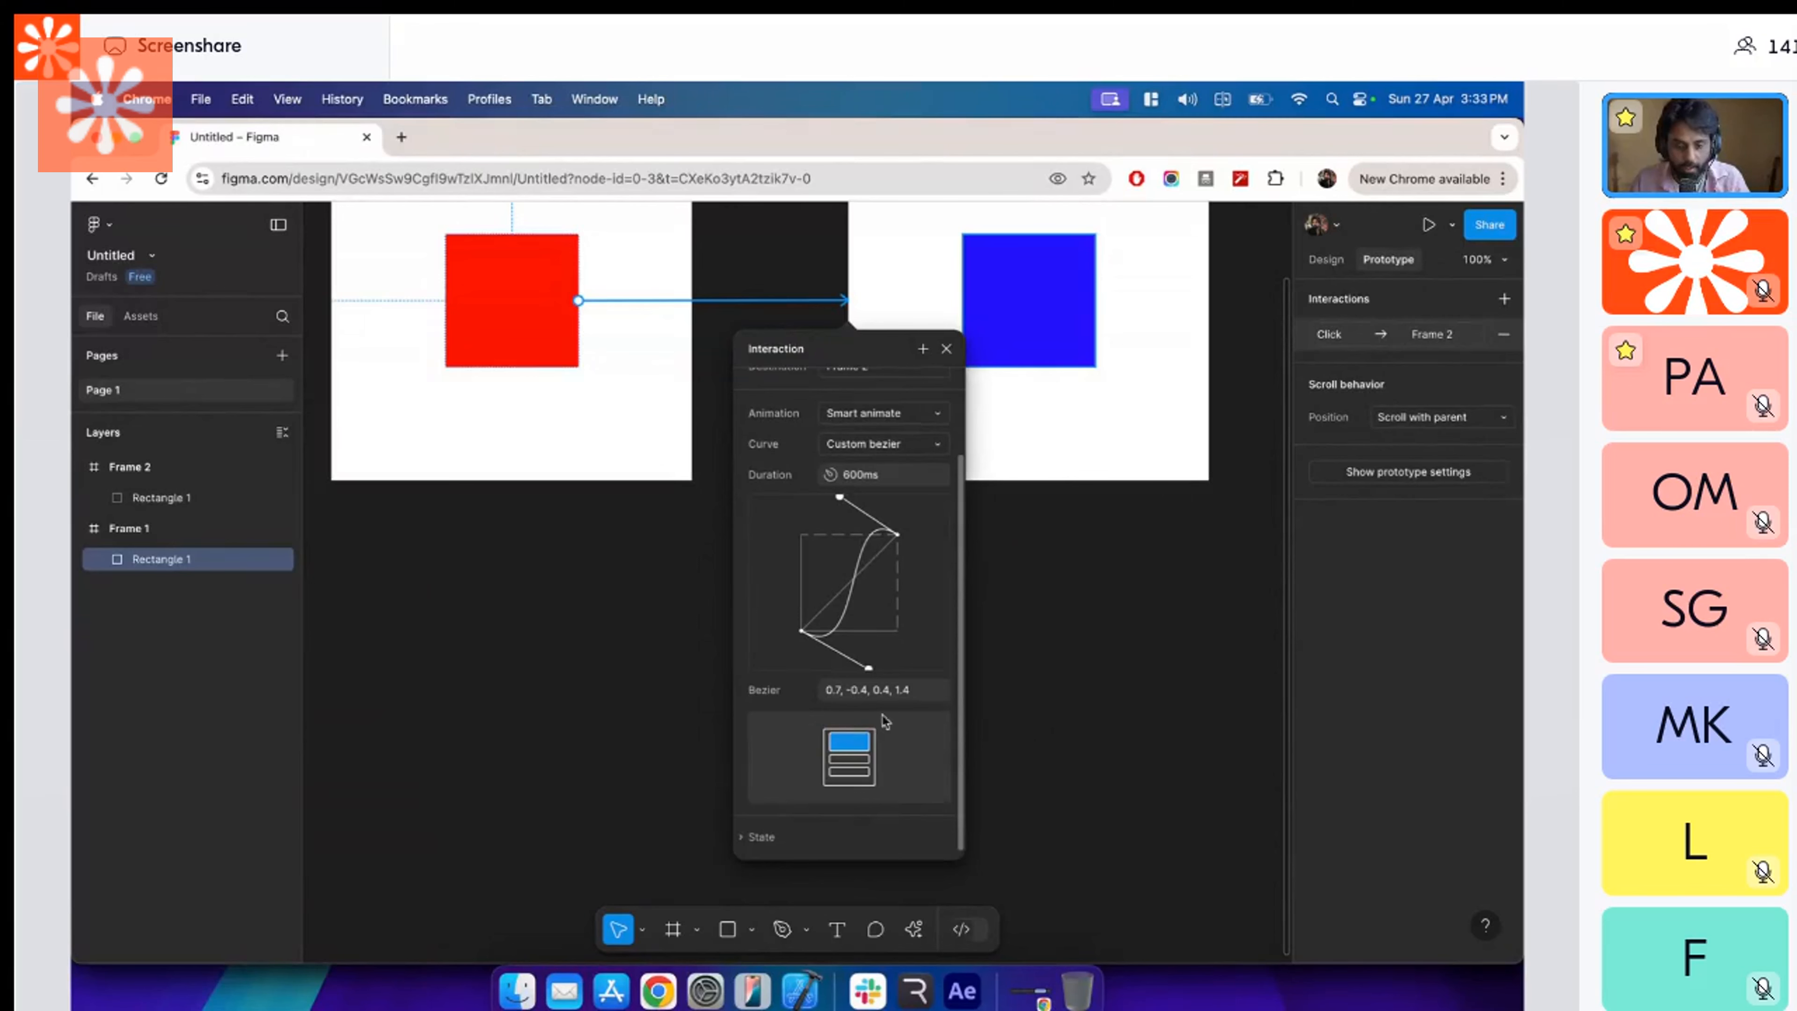
drag(869, 669, 872, 635)
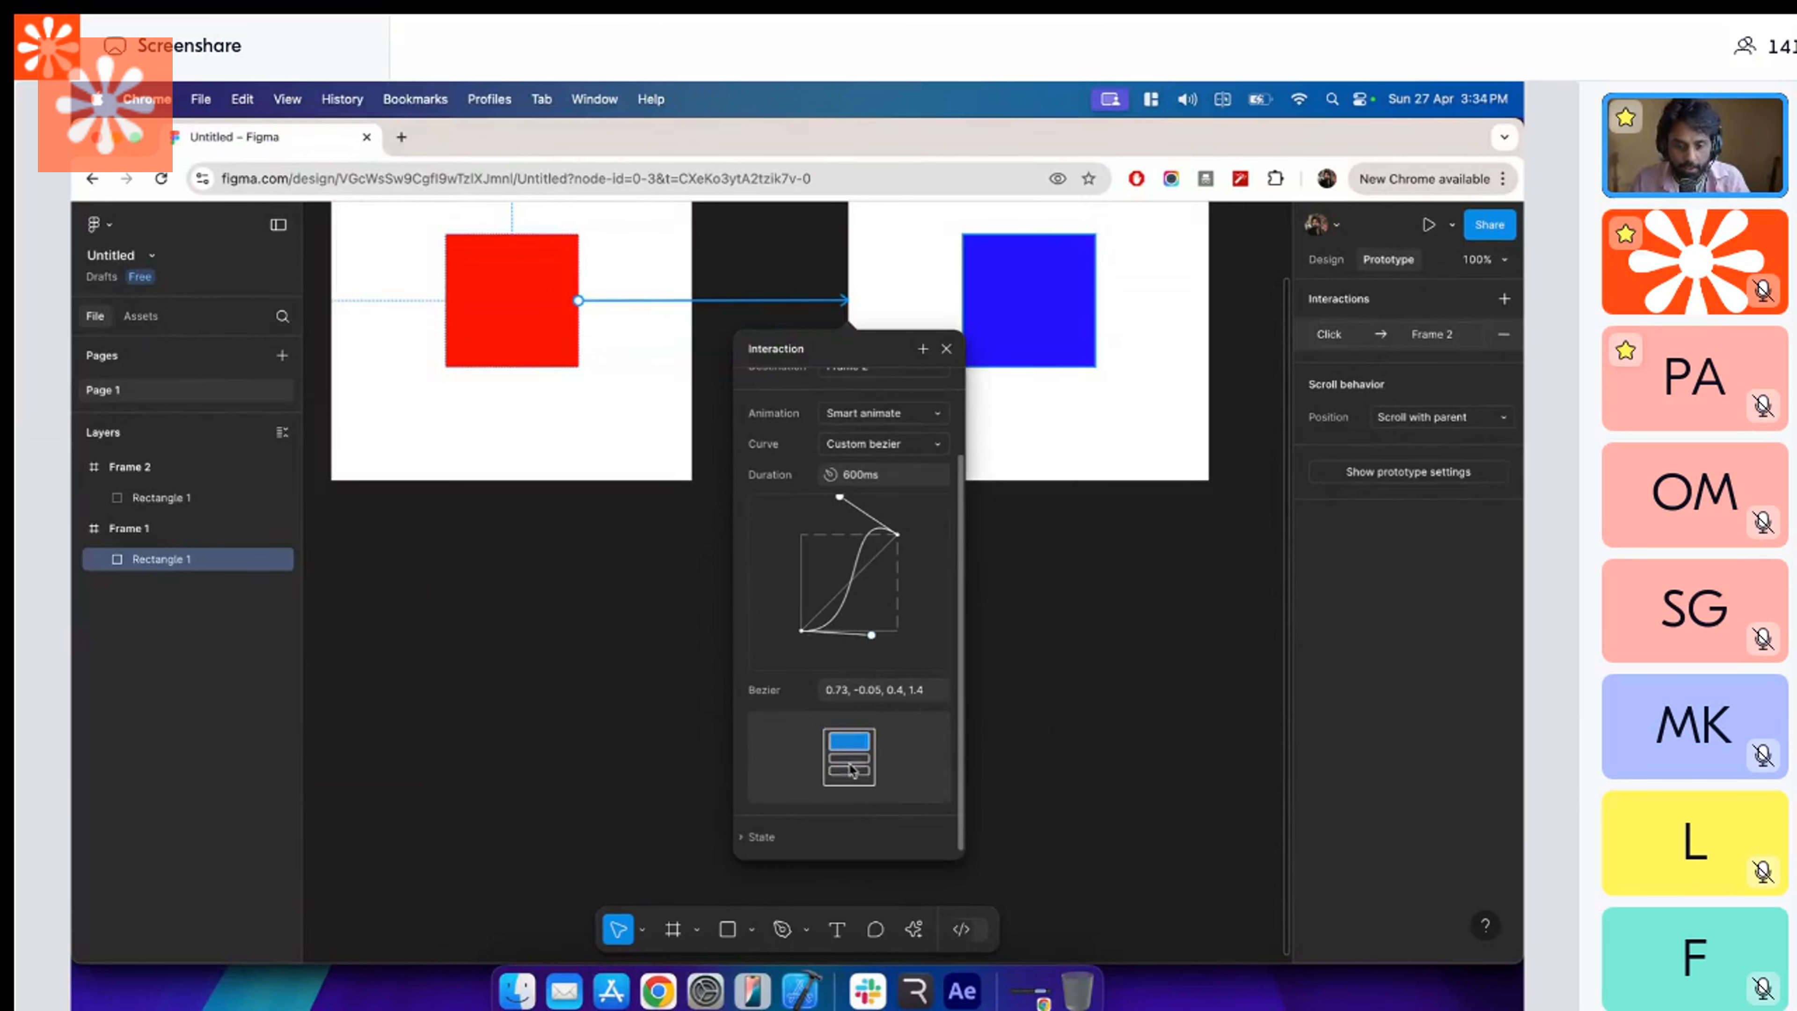
drag(839, 498, 842, 536)
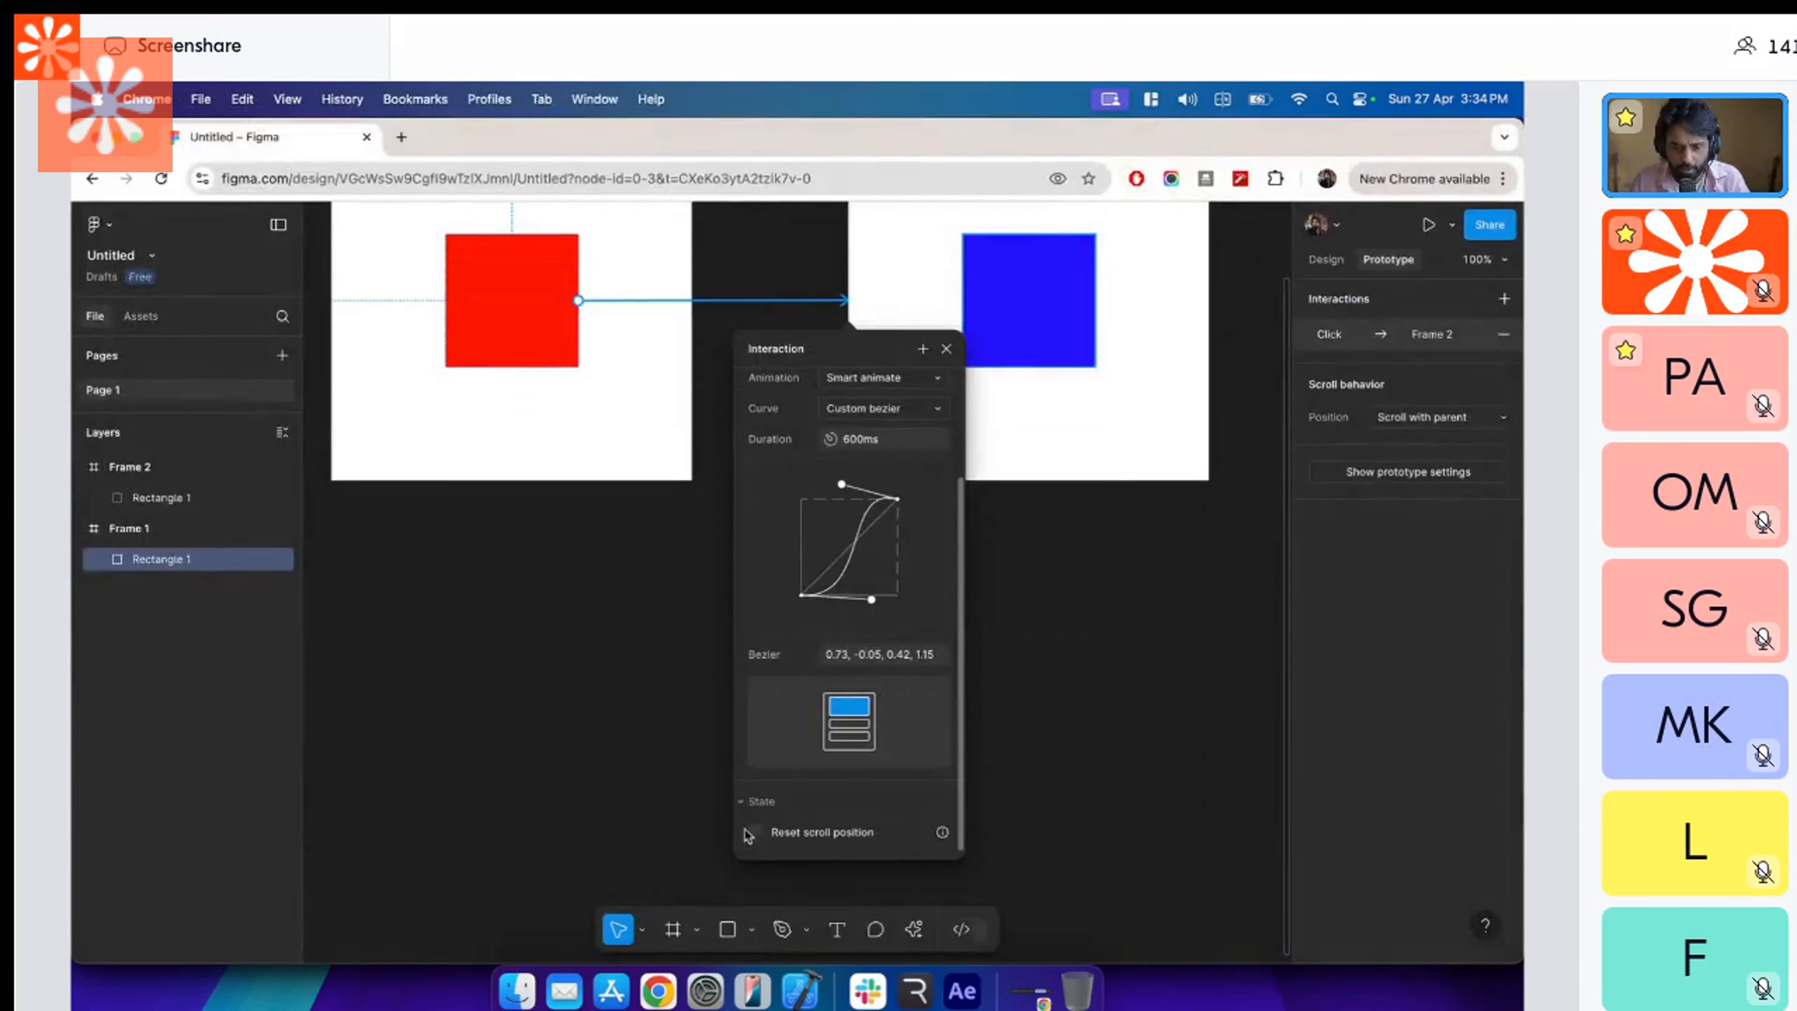
drag(842, 536, 841, 520)
scroll(862, 768, up, 3)
Return to Rive, enlarge the artboard view above the state machine, and select the Frame 1 to Frame 2 transition.
key(super+Tab)
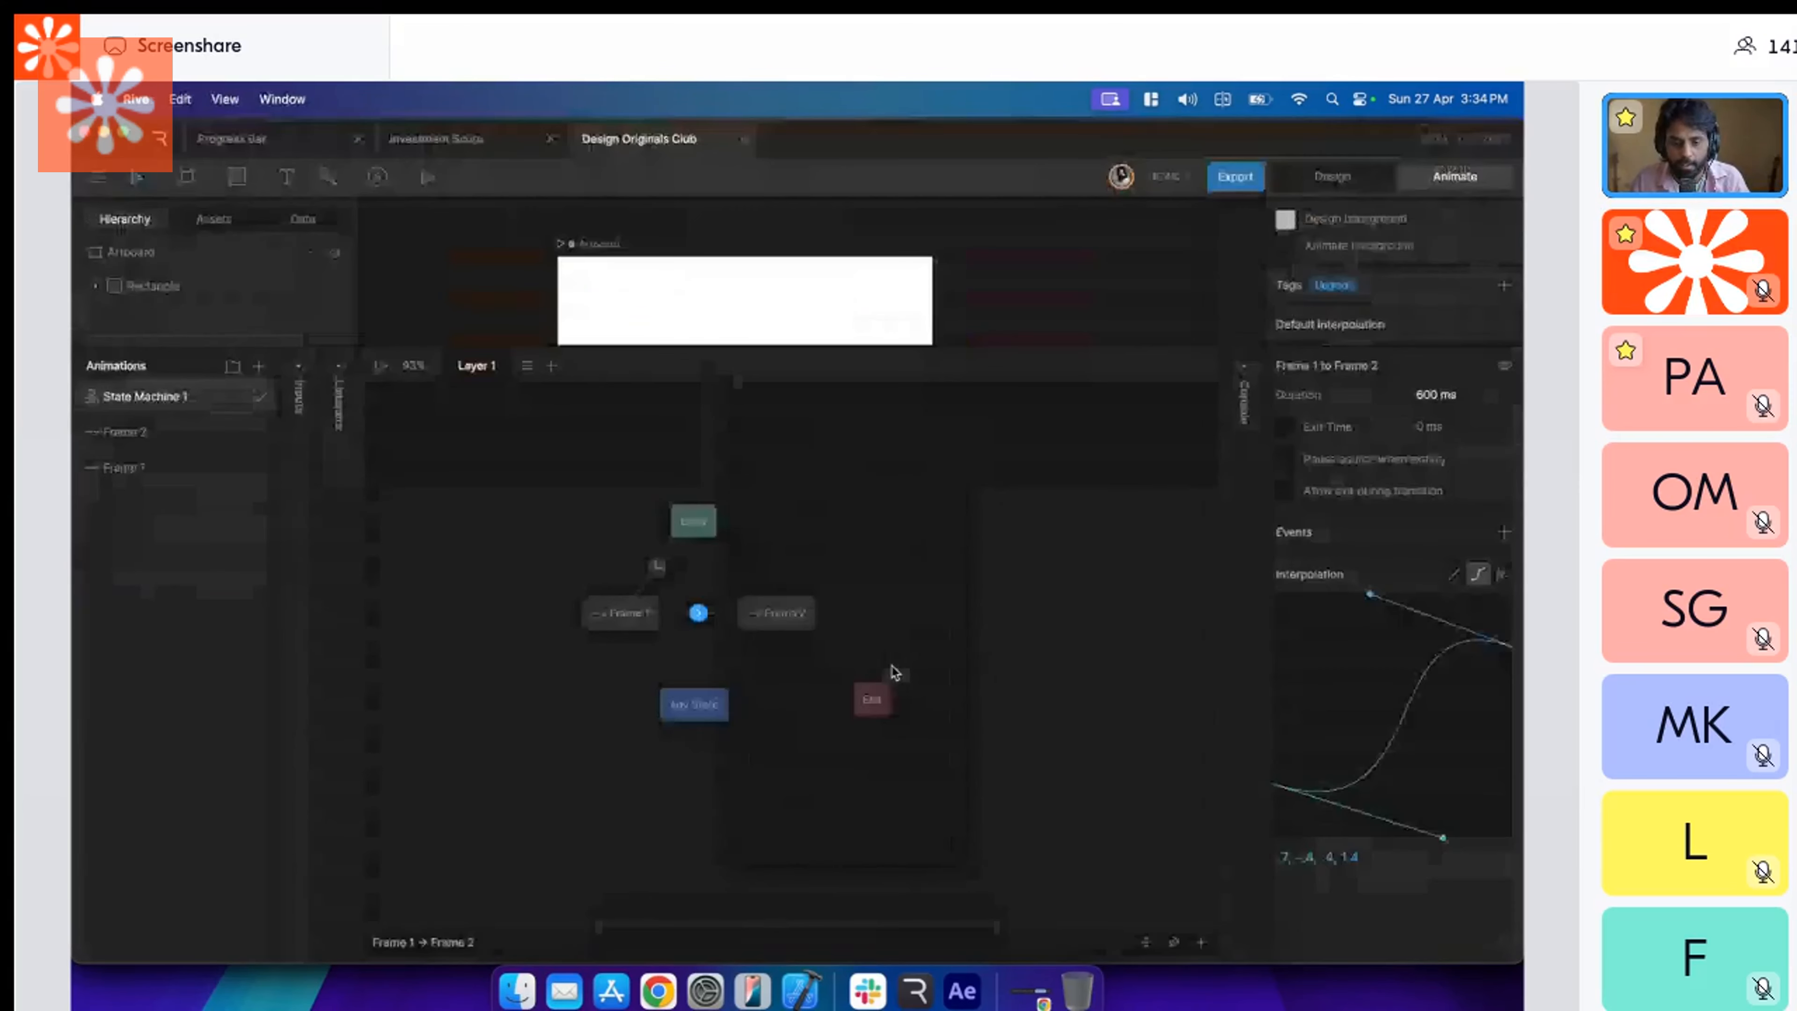
scroll(810, 576, up, 1)
drag(853, 345, 852, 457)
click(640, 789)
click(717, 789)
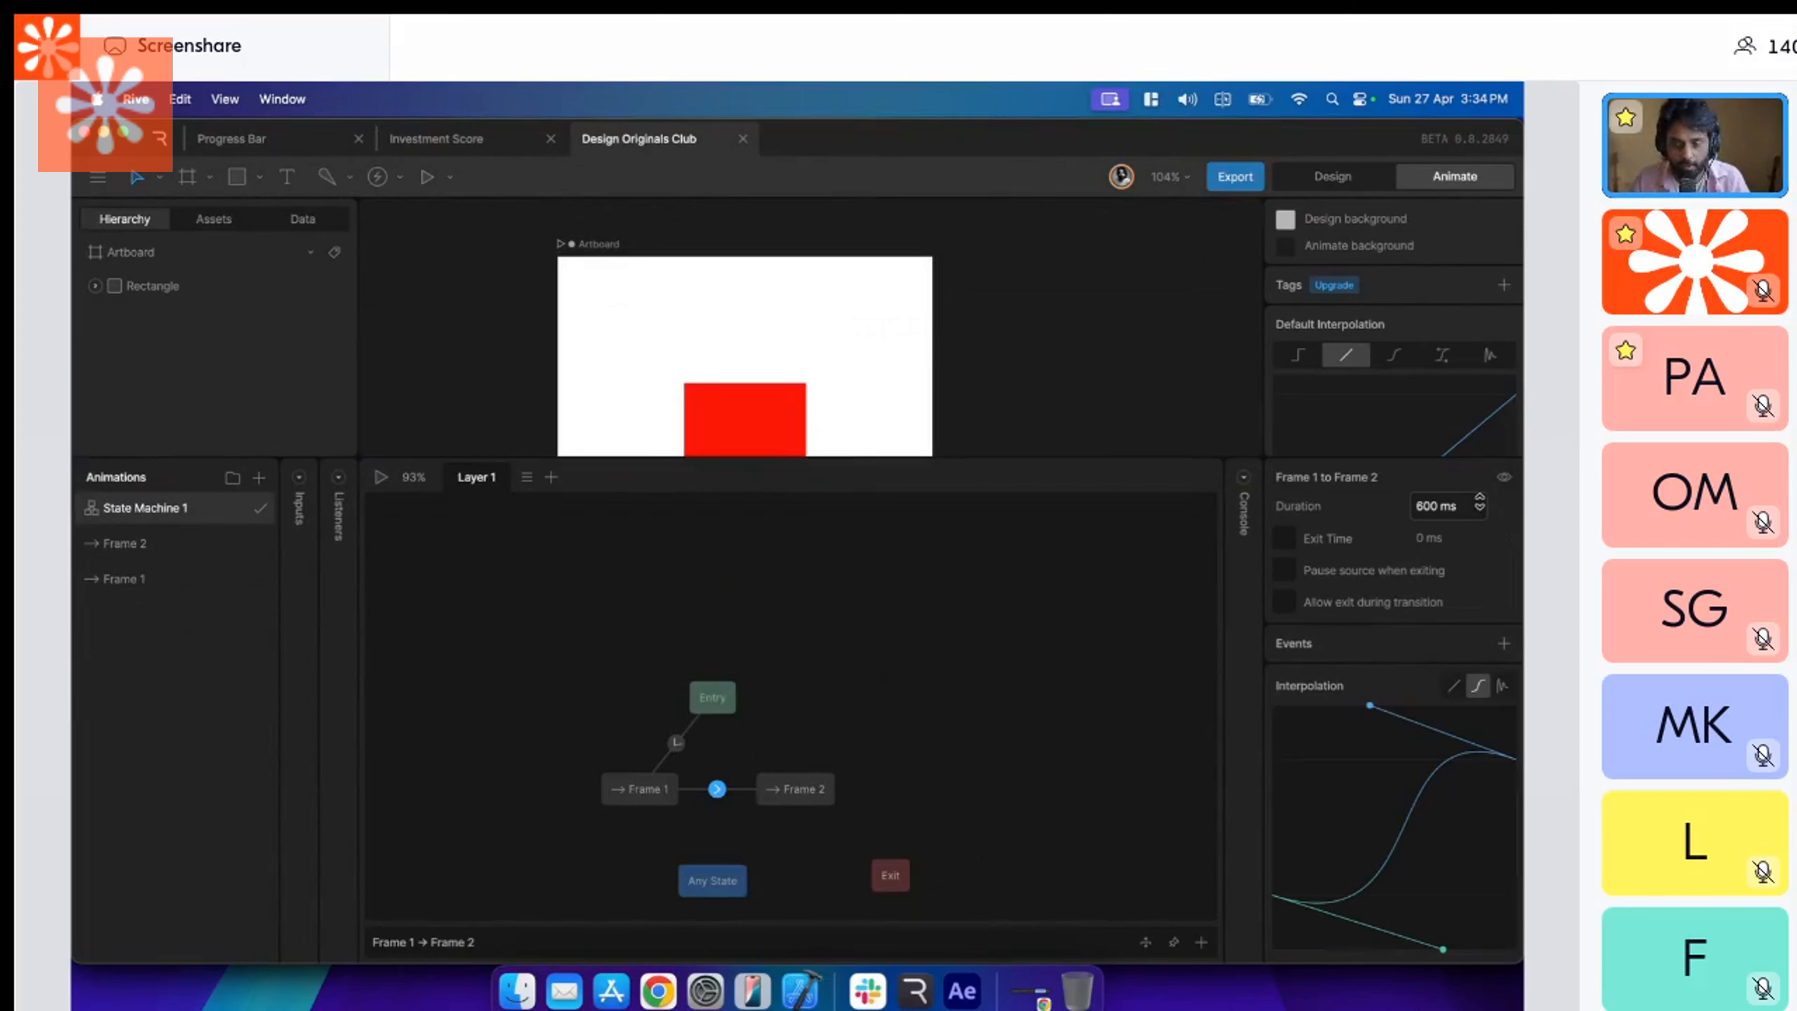
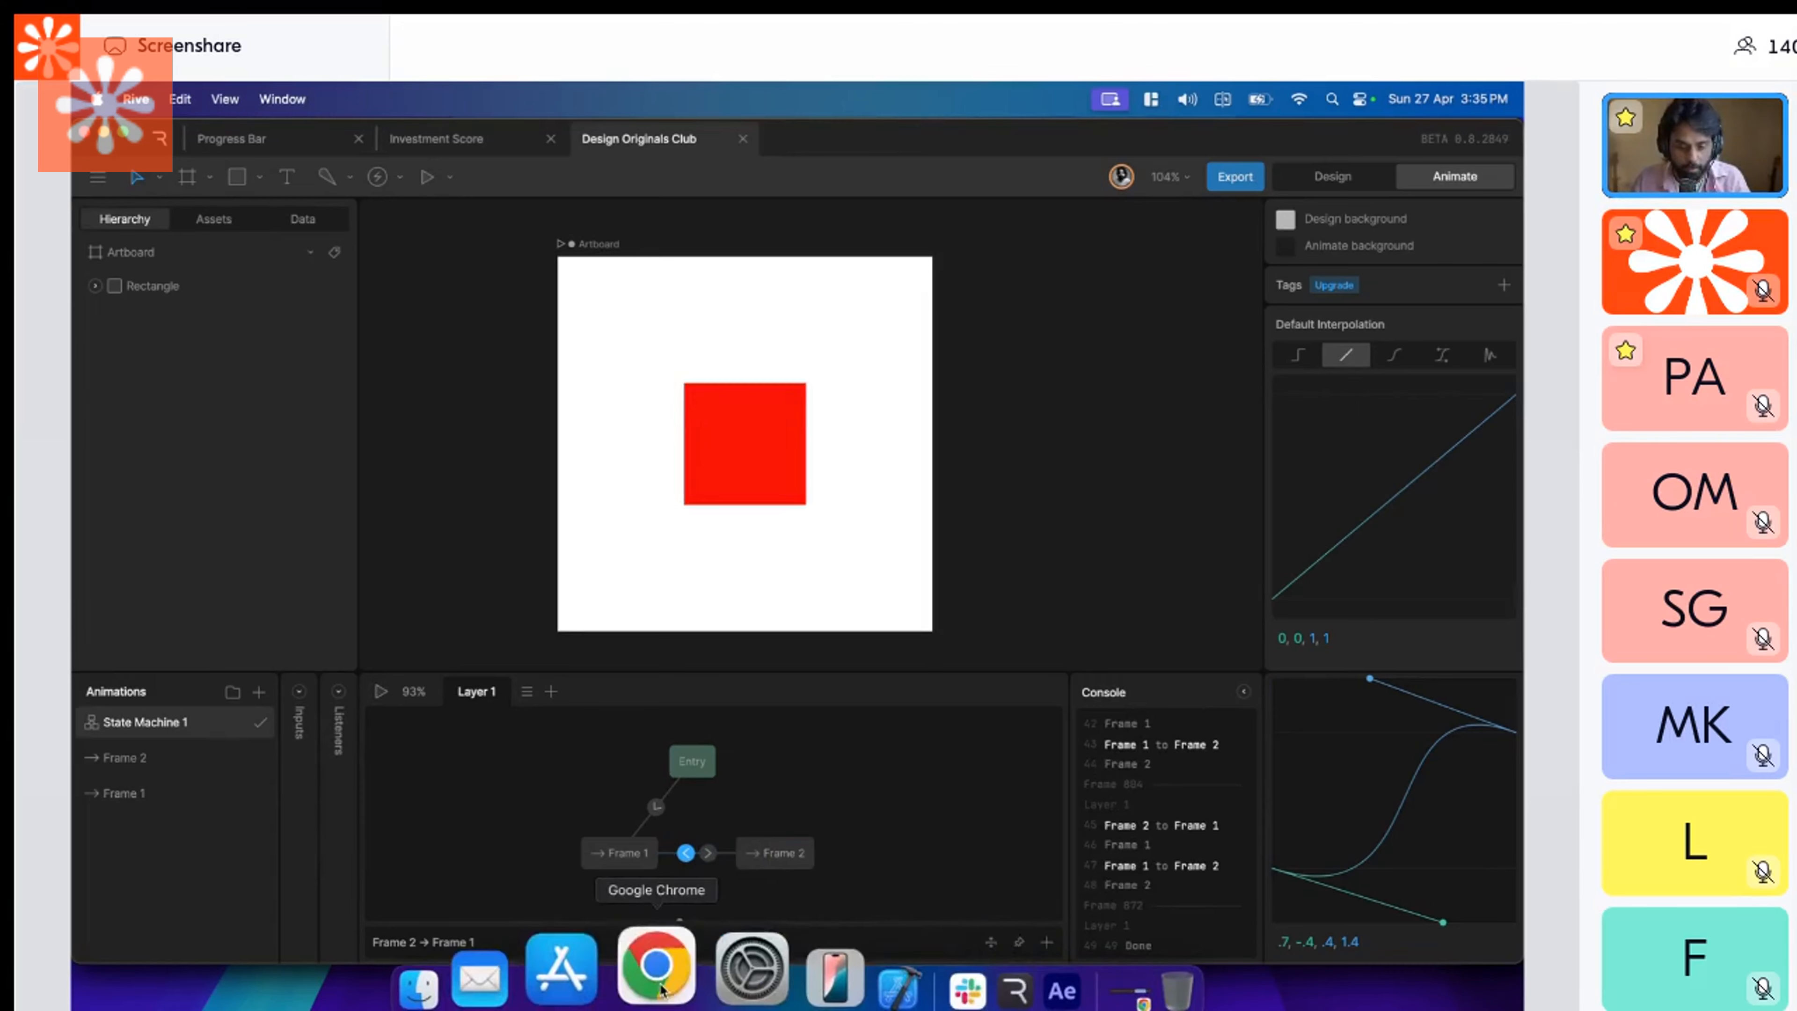
Switch to Figma and examine the trigger options and settings of the interaction linking the red square to Frame 2, then close them.
click(654, 991)
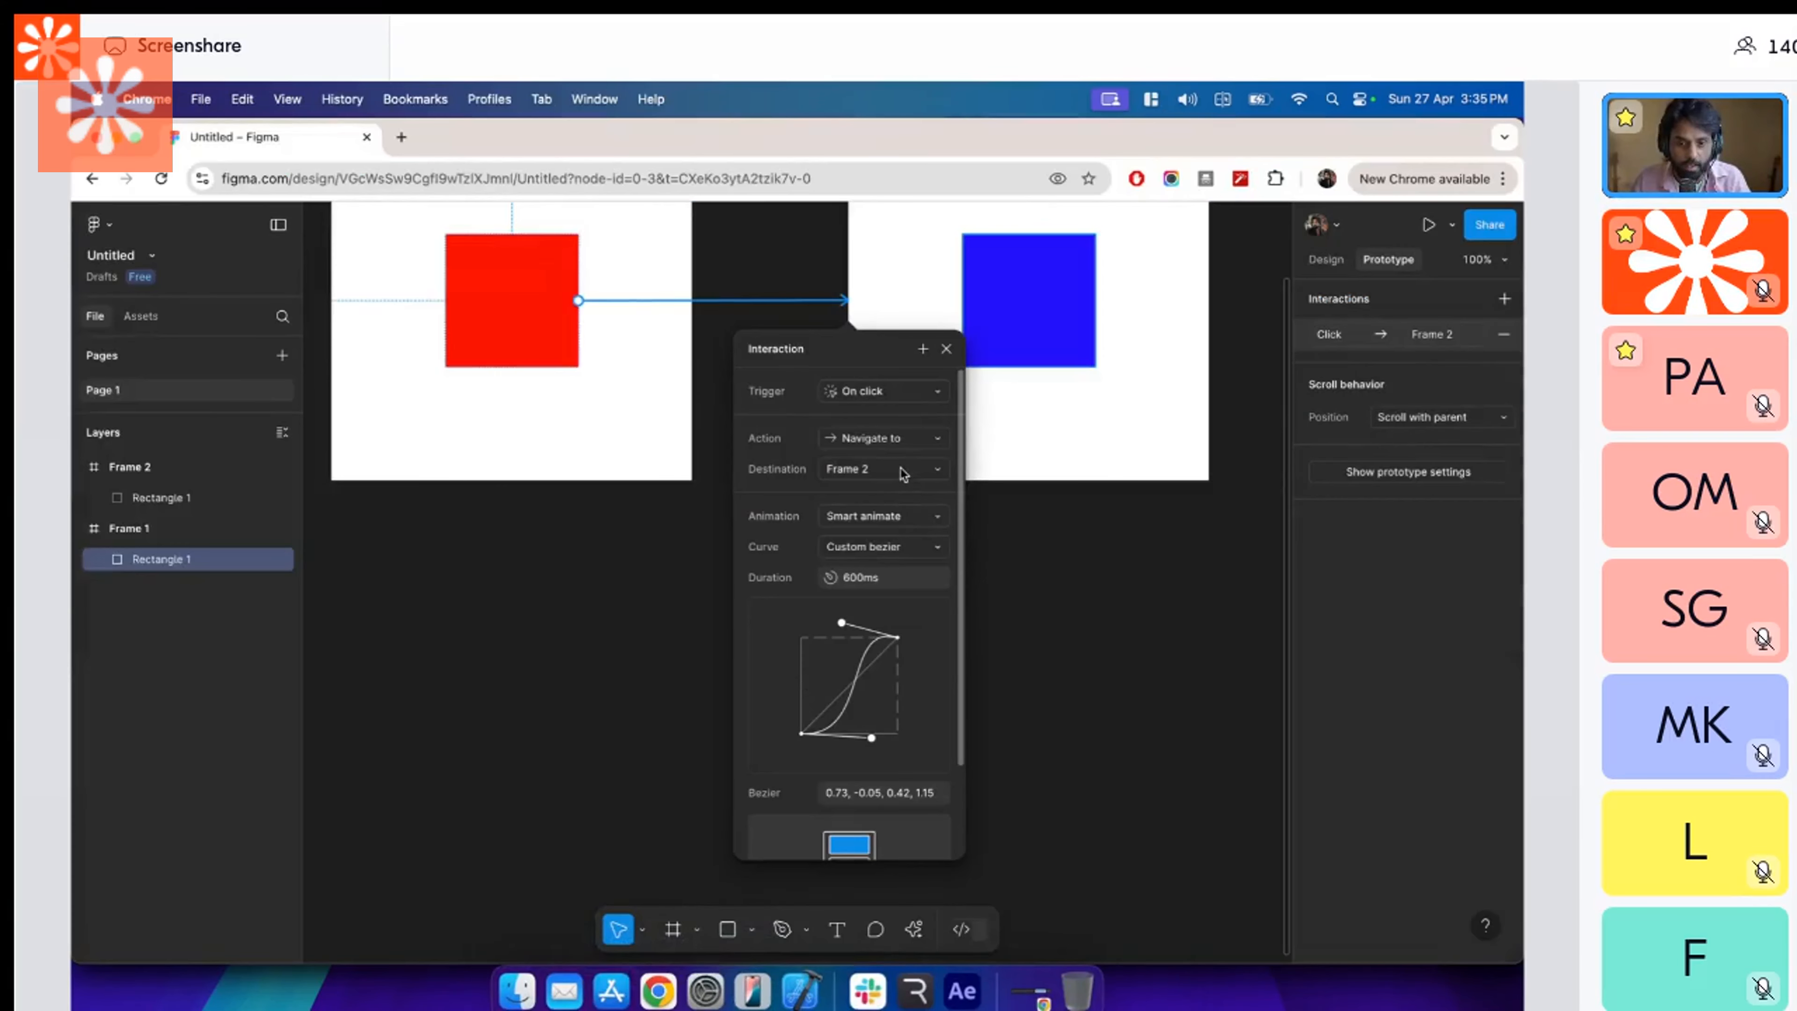
click(934, 396)
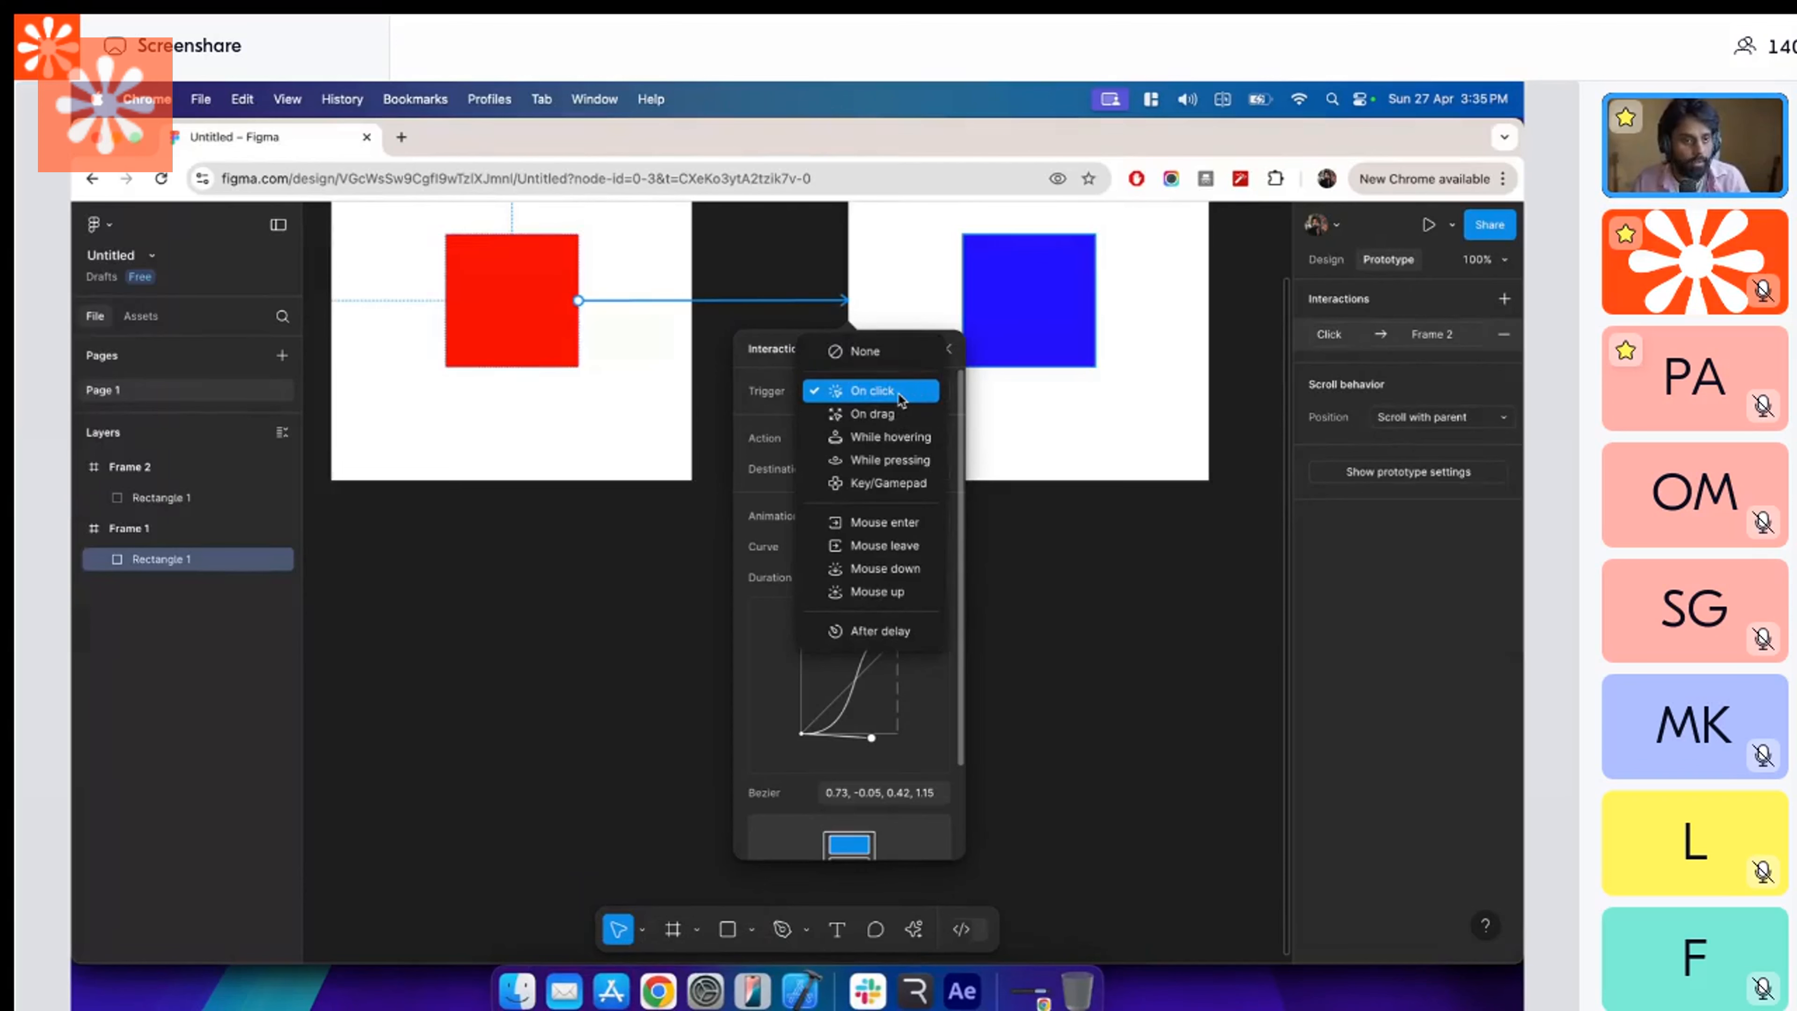
click(783, 419)
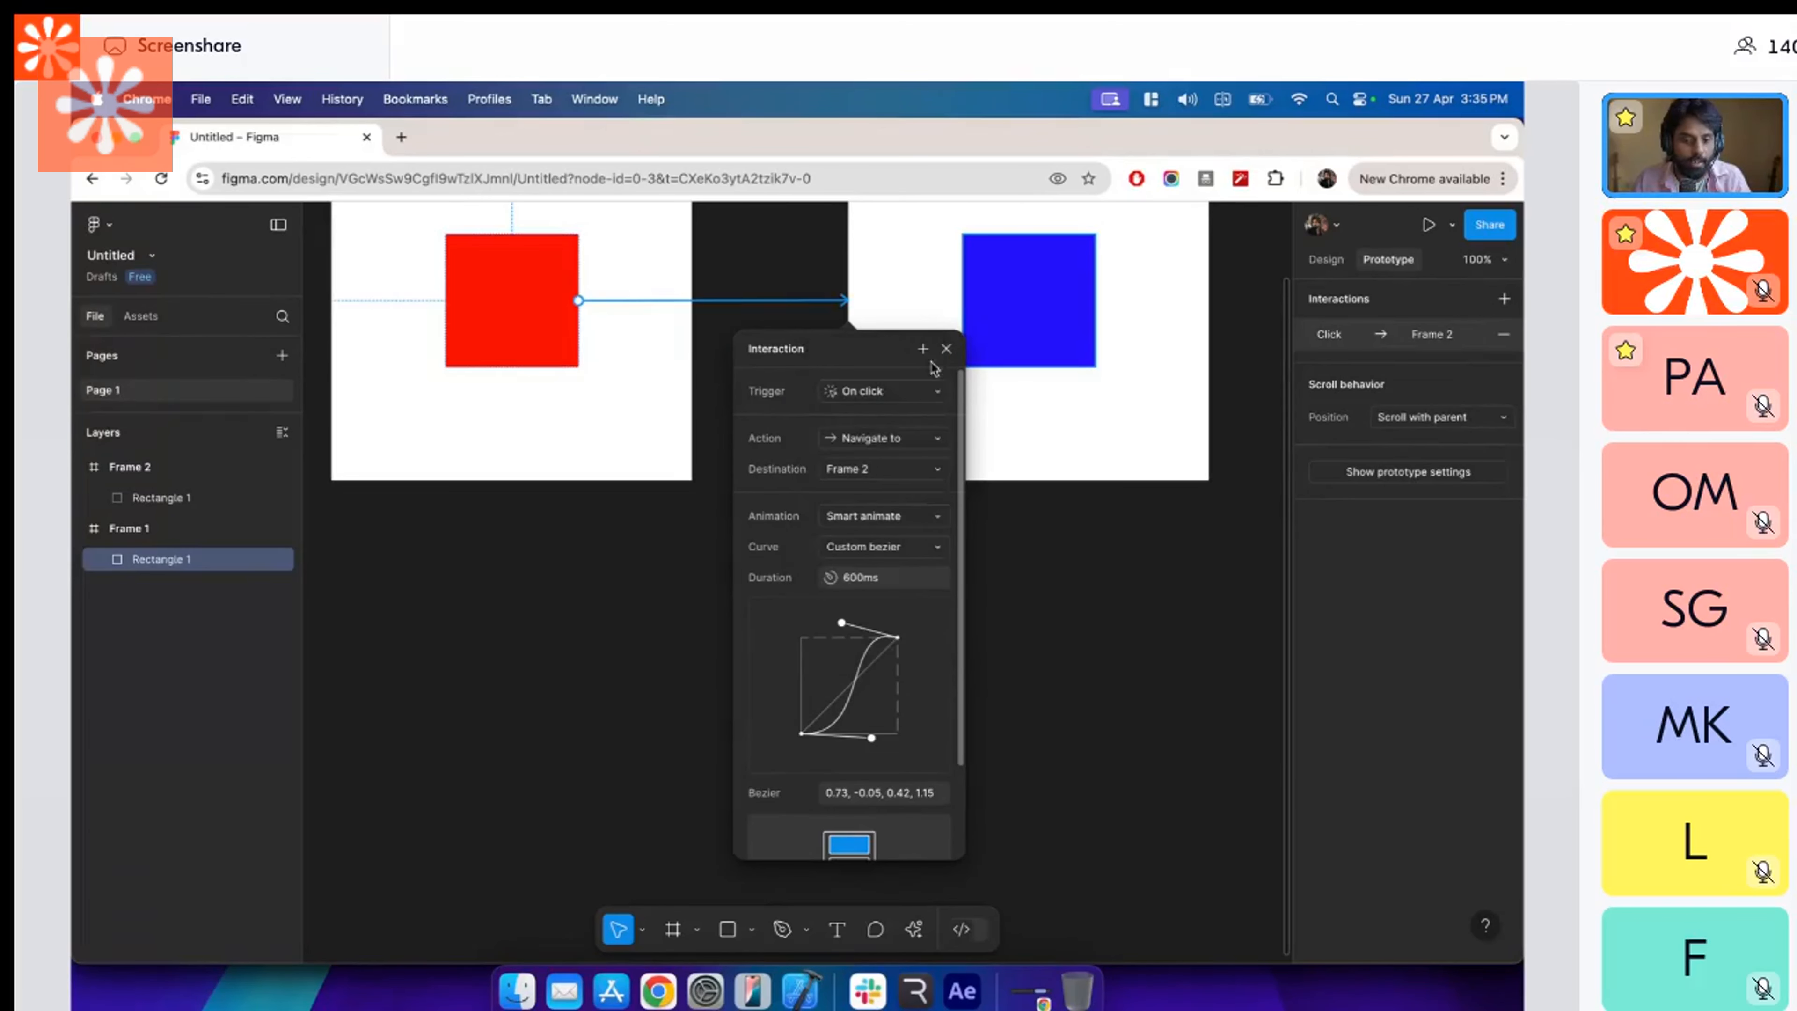
click(948, 350)
scroll(817, 484, up, 5)
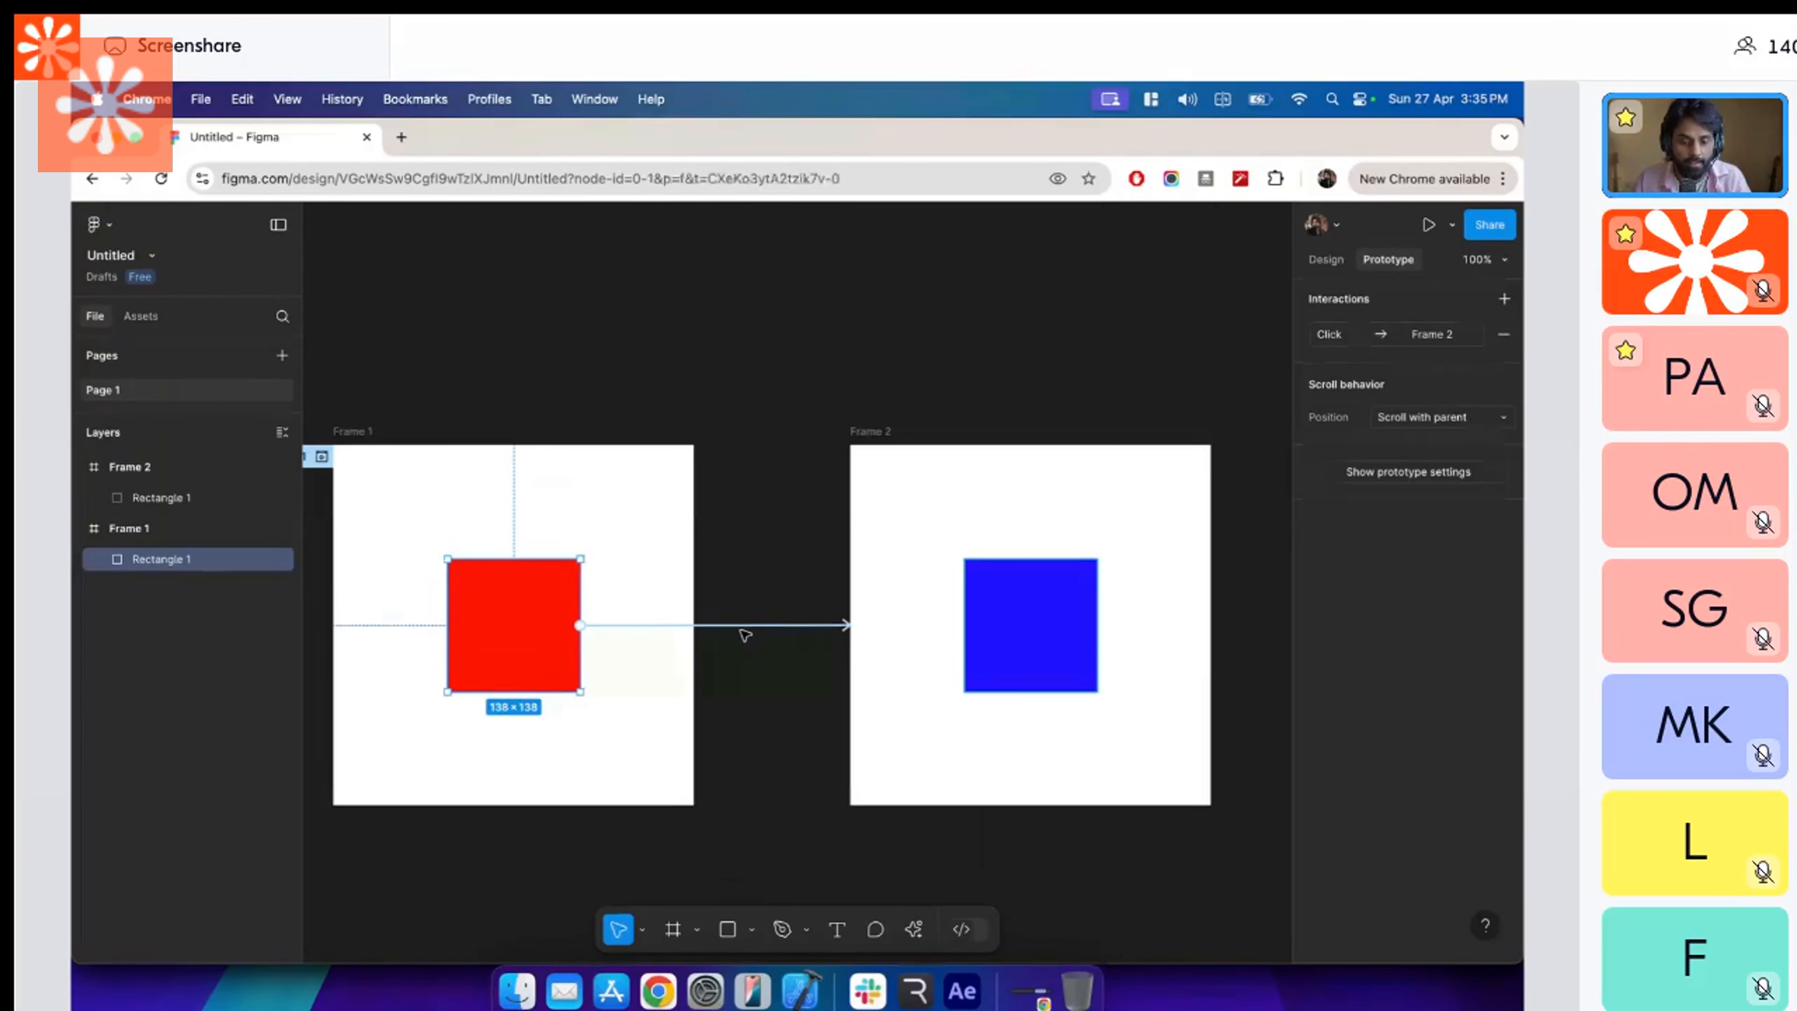
click(750, 639)
click(761, 630)
scroll(792, 810, up, 3)
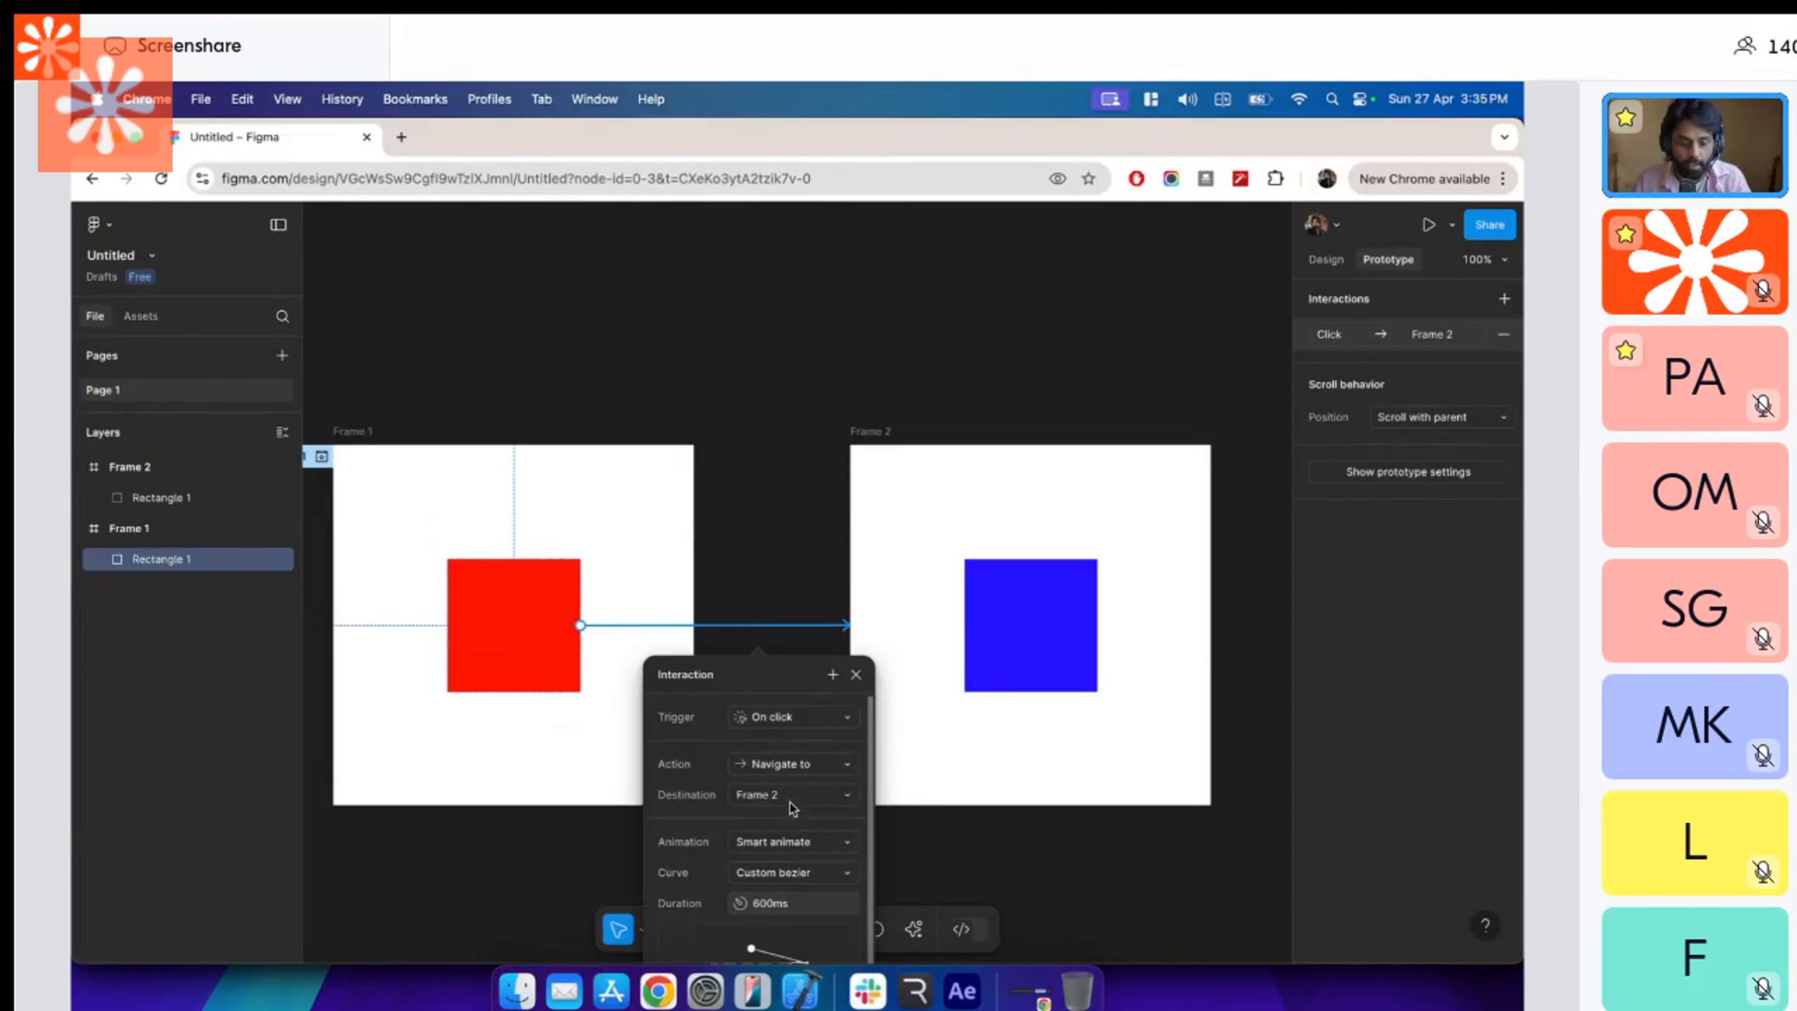
click(856, 674)
Return to Rive, play the state machine to watch the square alternate between Frame 1 and Frame 2, and stop playback.
key(super+Tab)
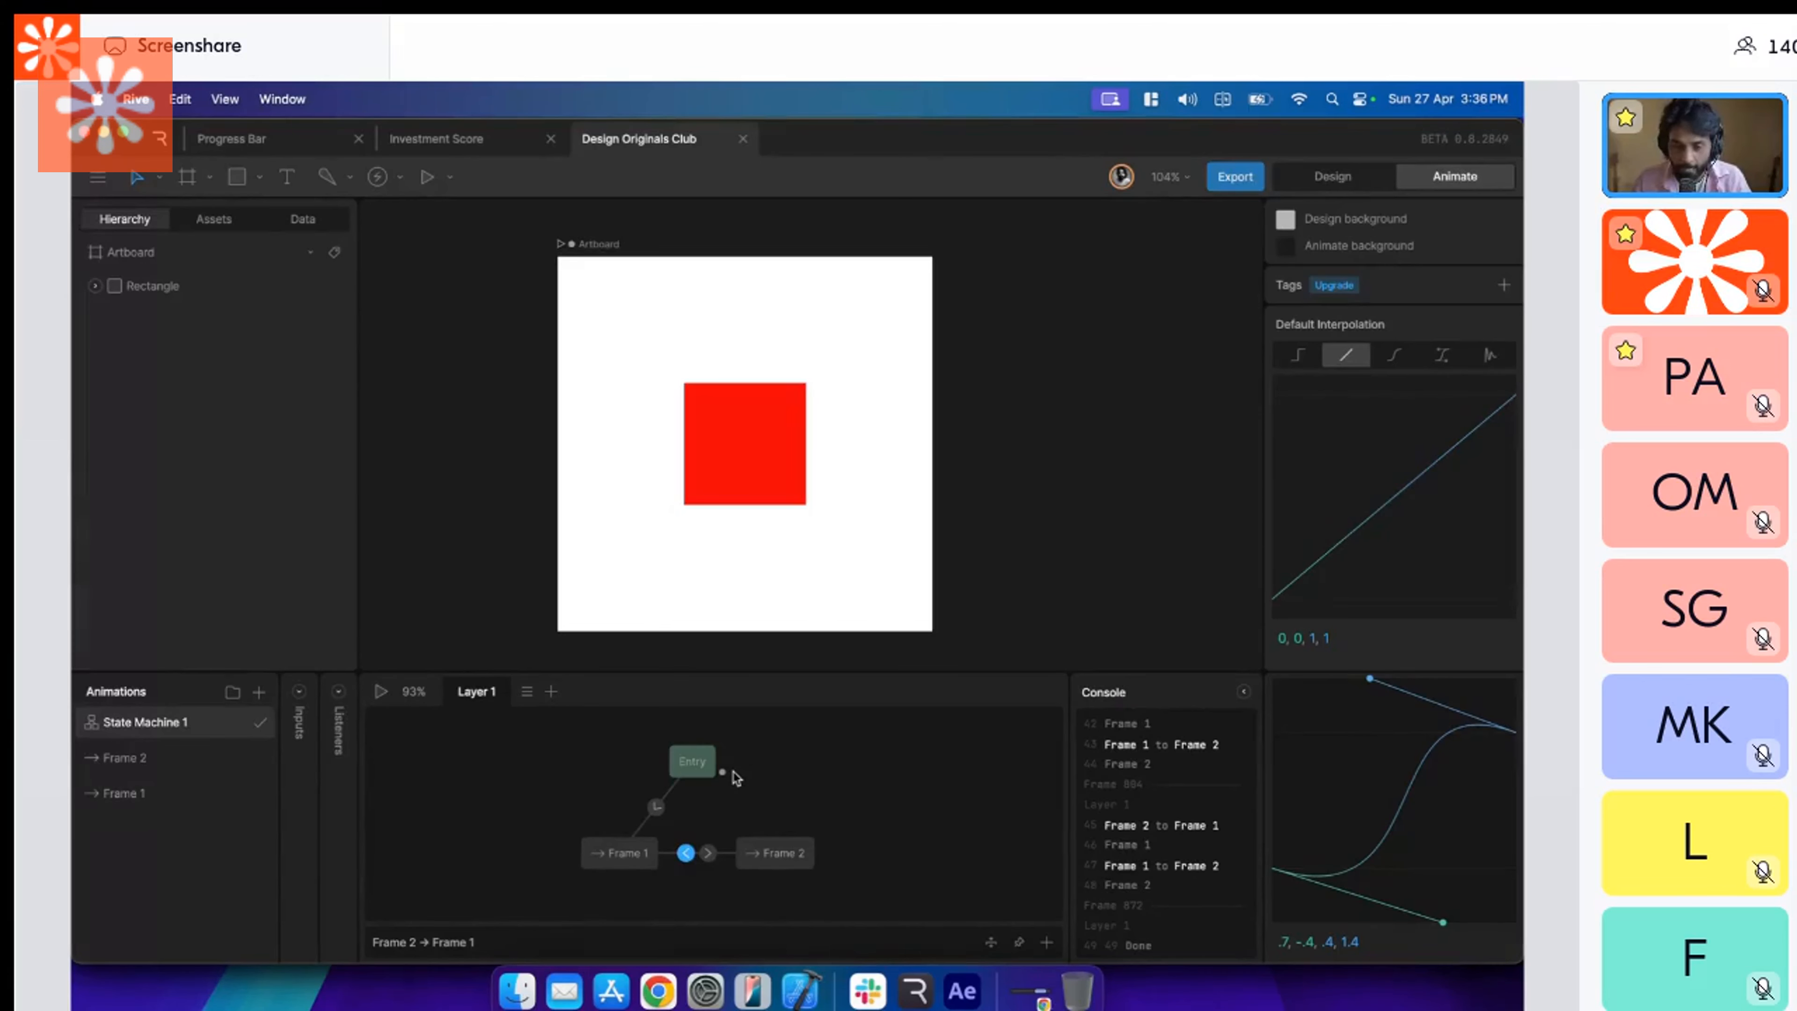
click(382, 692)
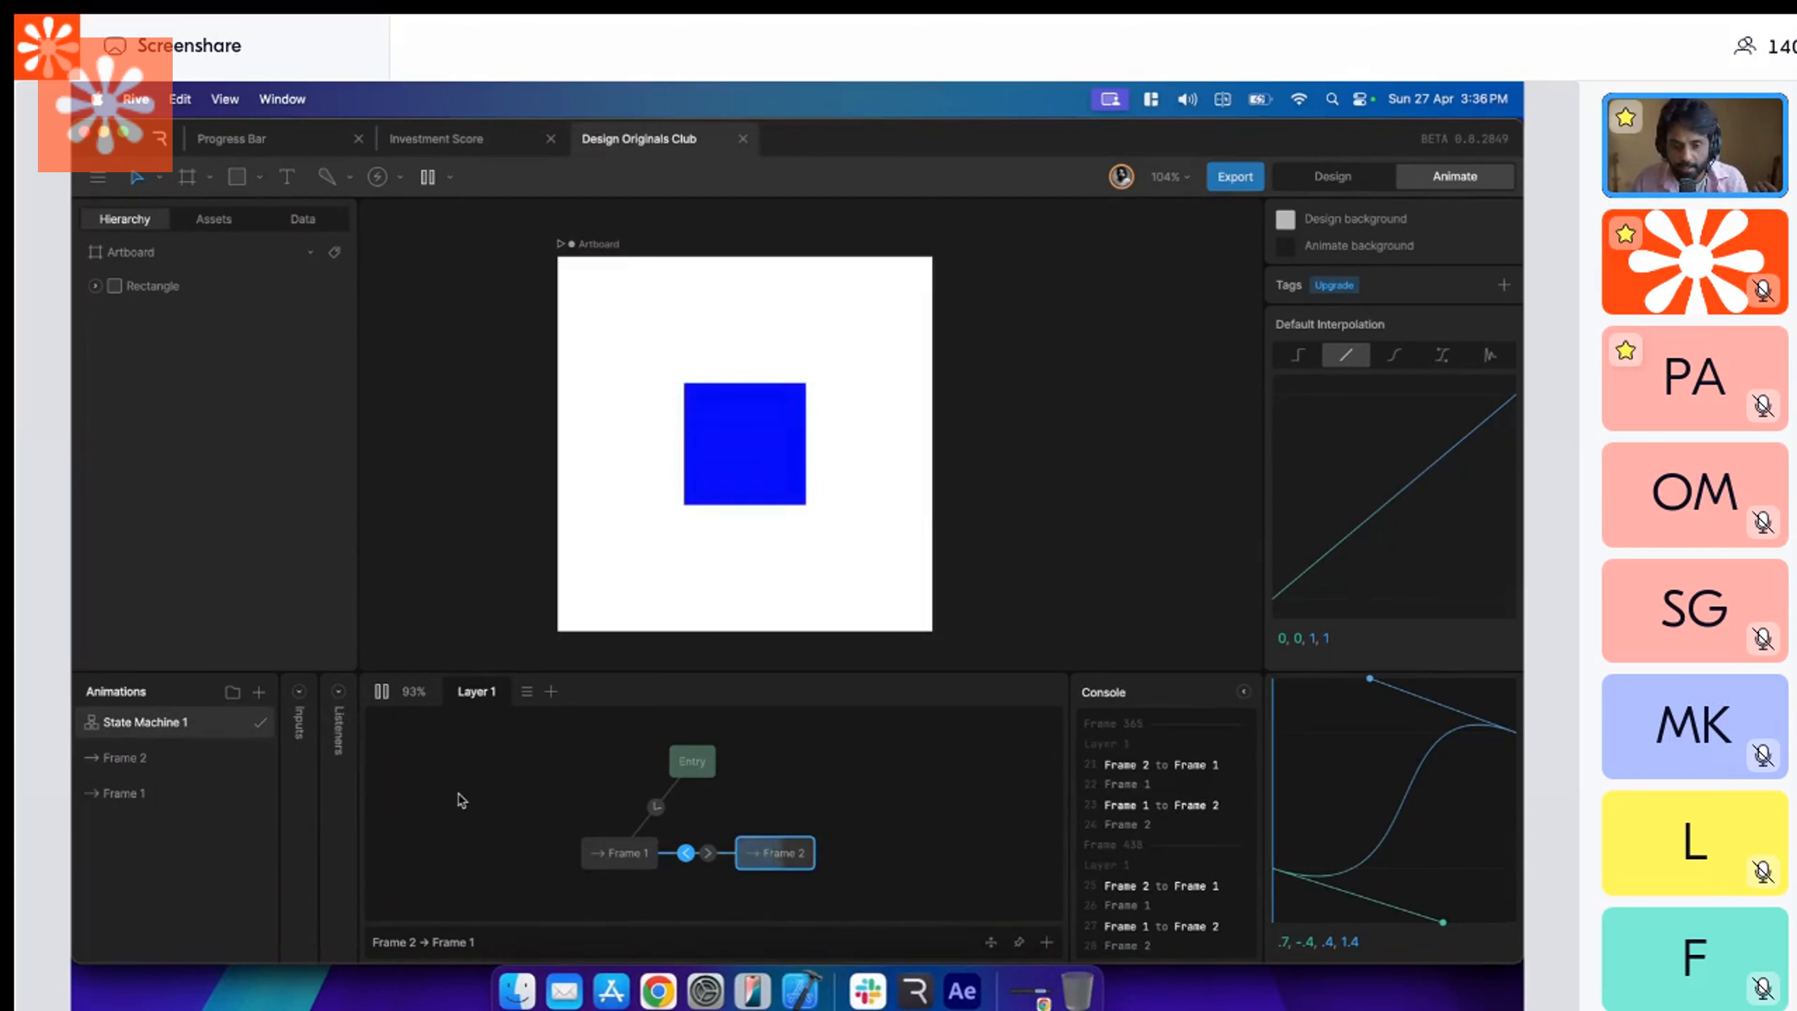
click(382, 690)
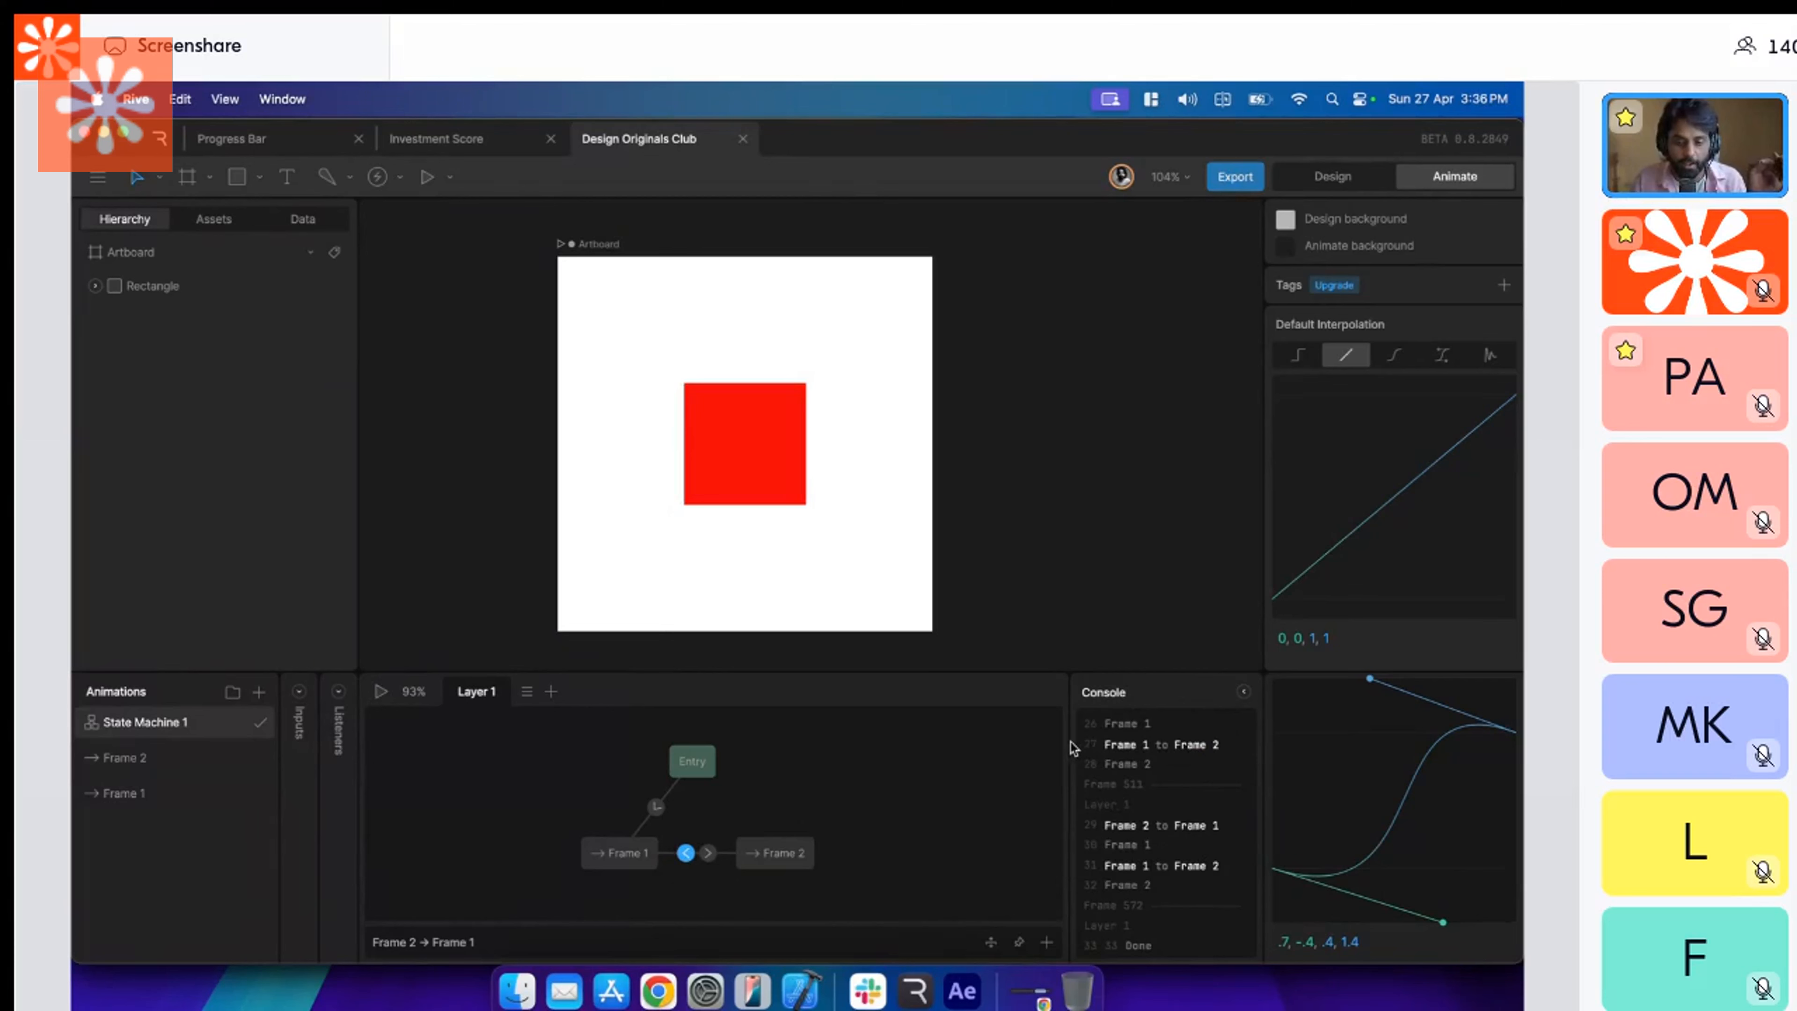
Widen the console slightly and delete the Frame 2 to Frame 1 transition from the state machine.
drag(1066, 740, 1030, 740)
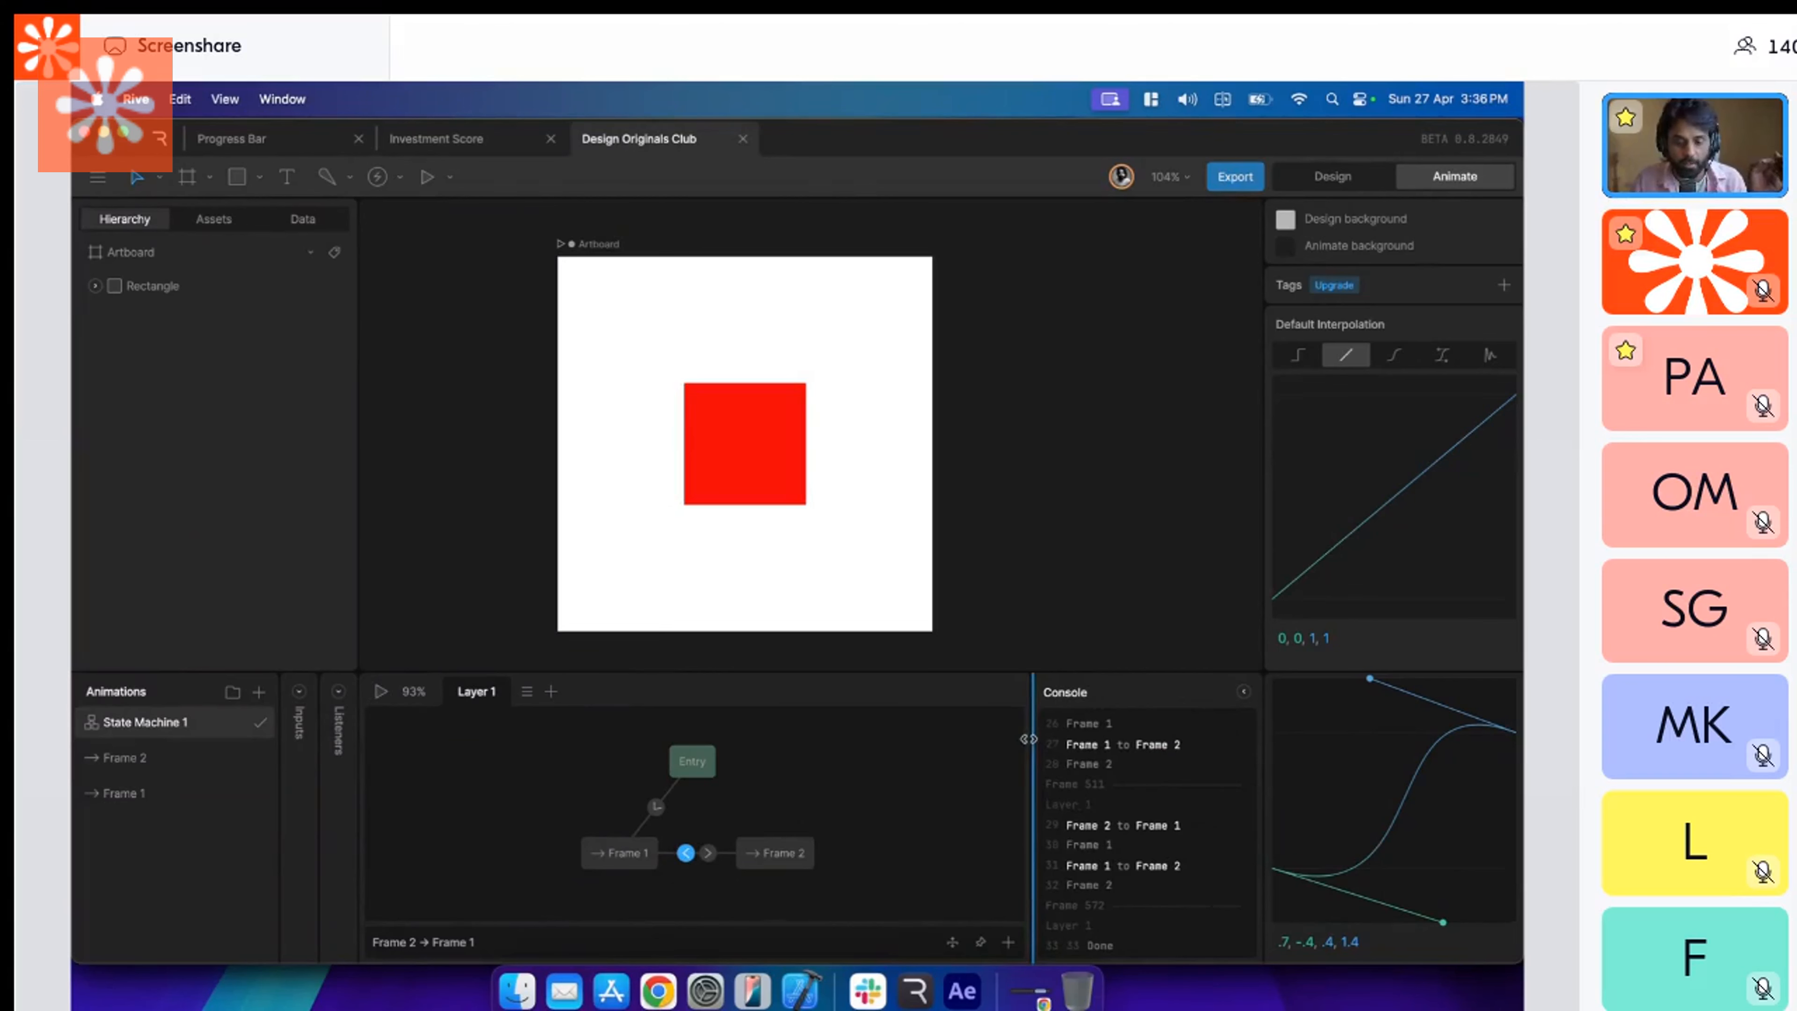
click(706, 854)
click(688, 862)
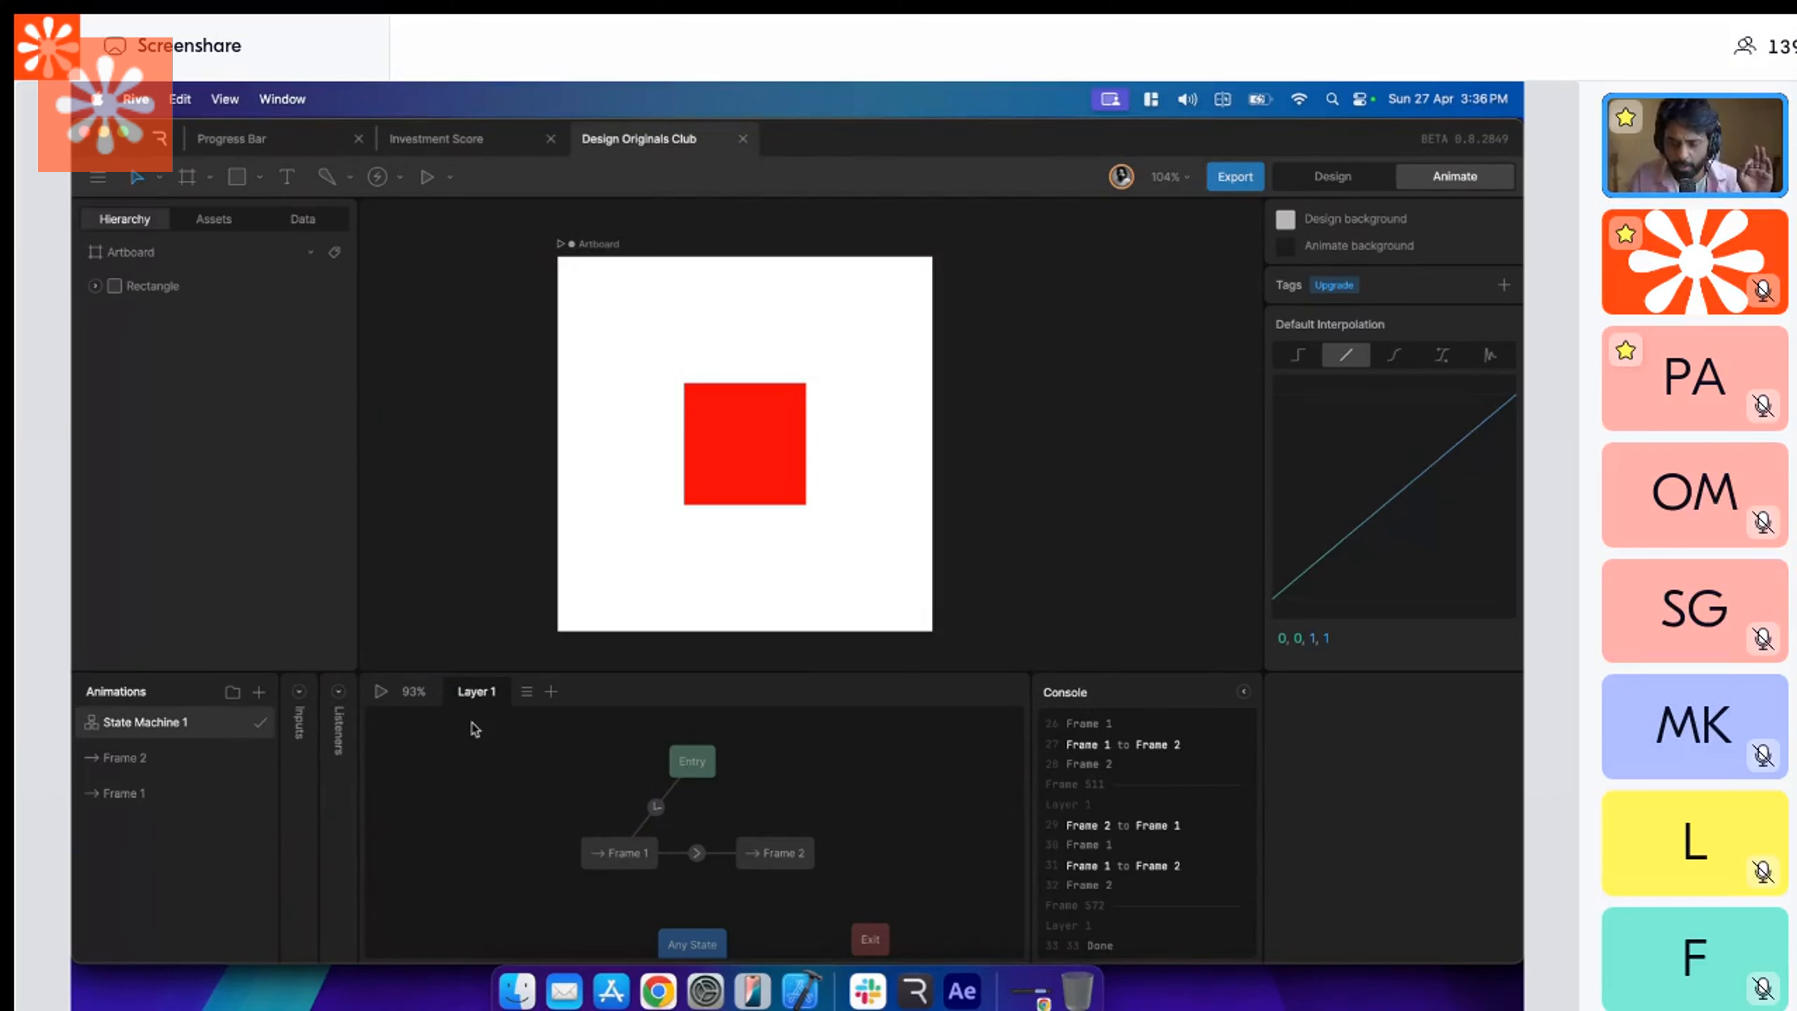
Play the state machine with only the Frame 1 to Frame 2 transition in place, and select the Entry state.
scroll(475, 729, down, 3)
scroll(534, 816, down, 2)
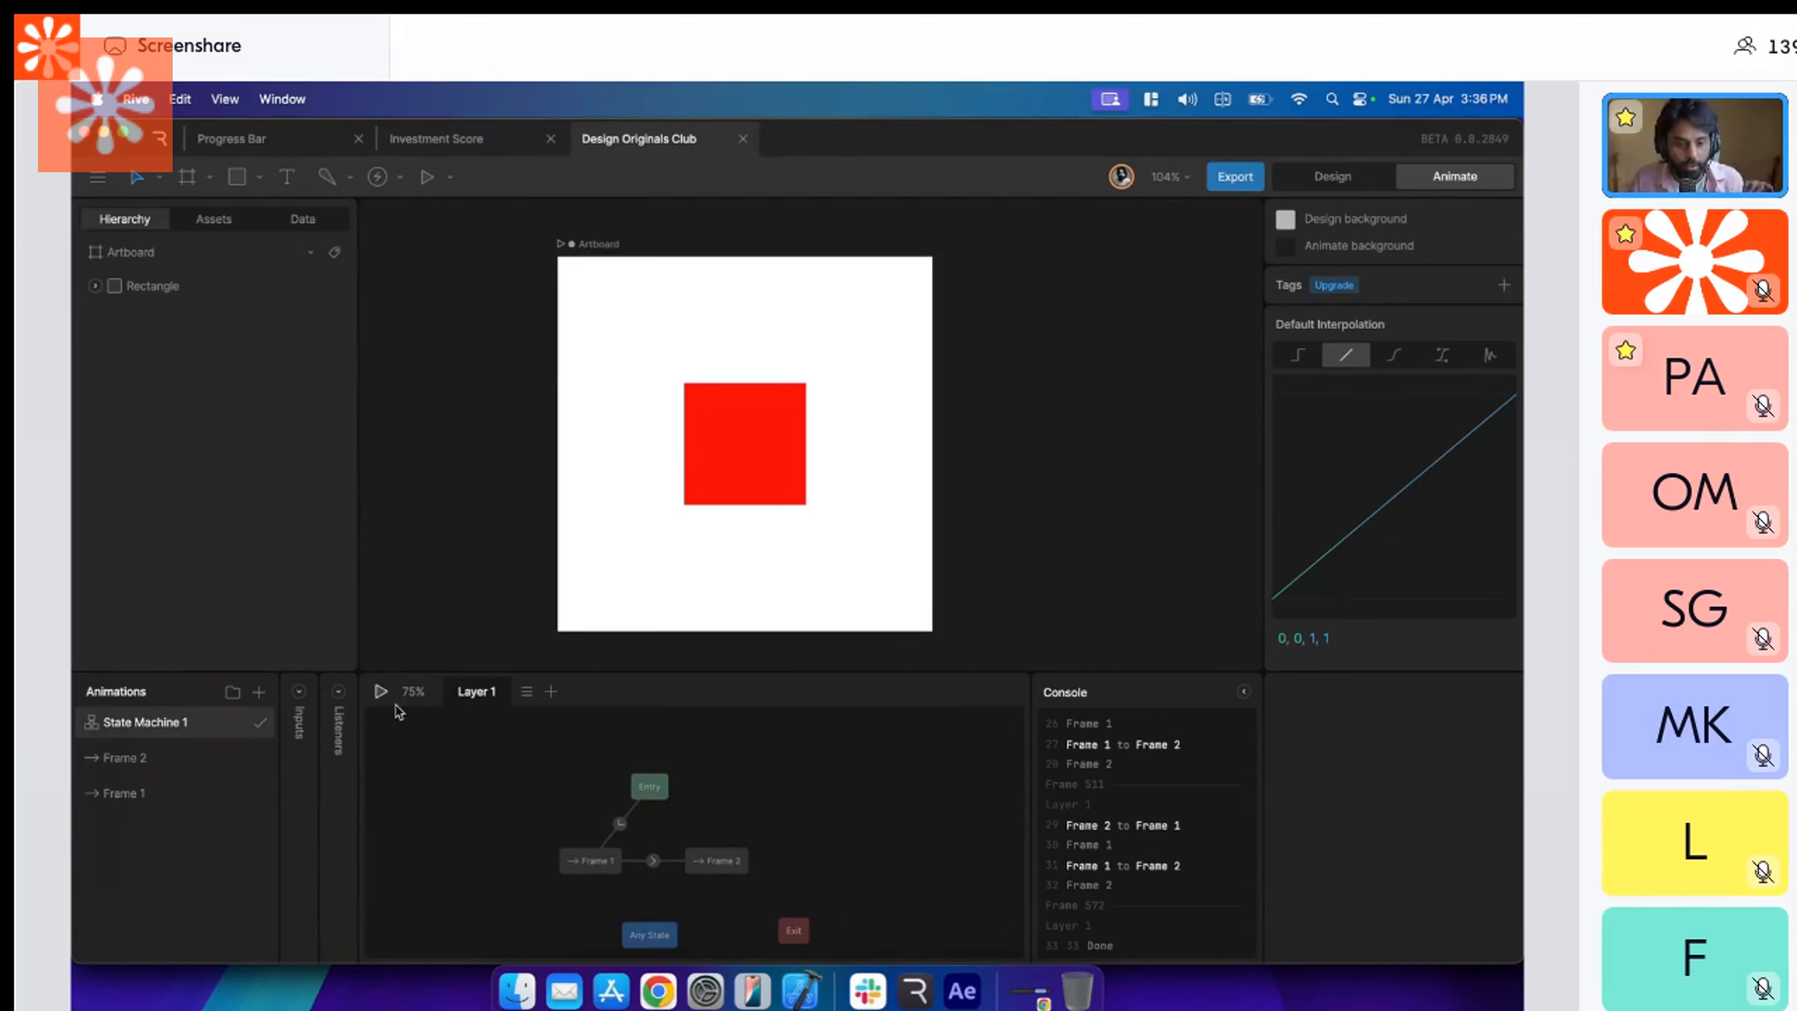
click(380, 691)
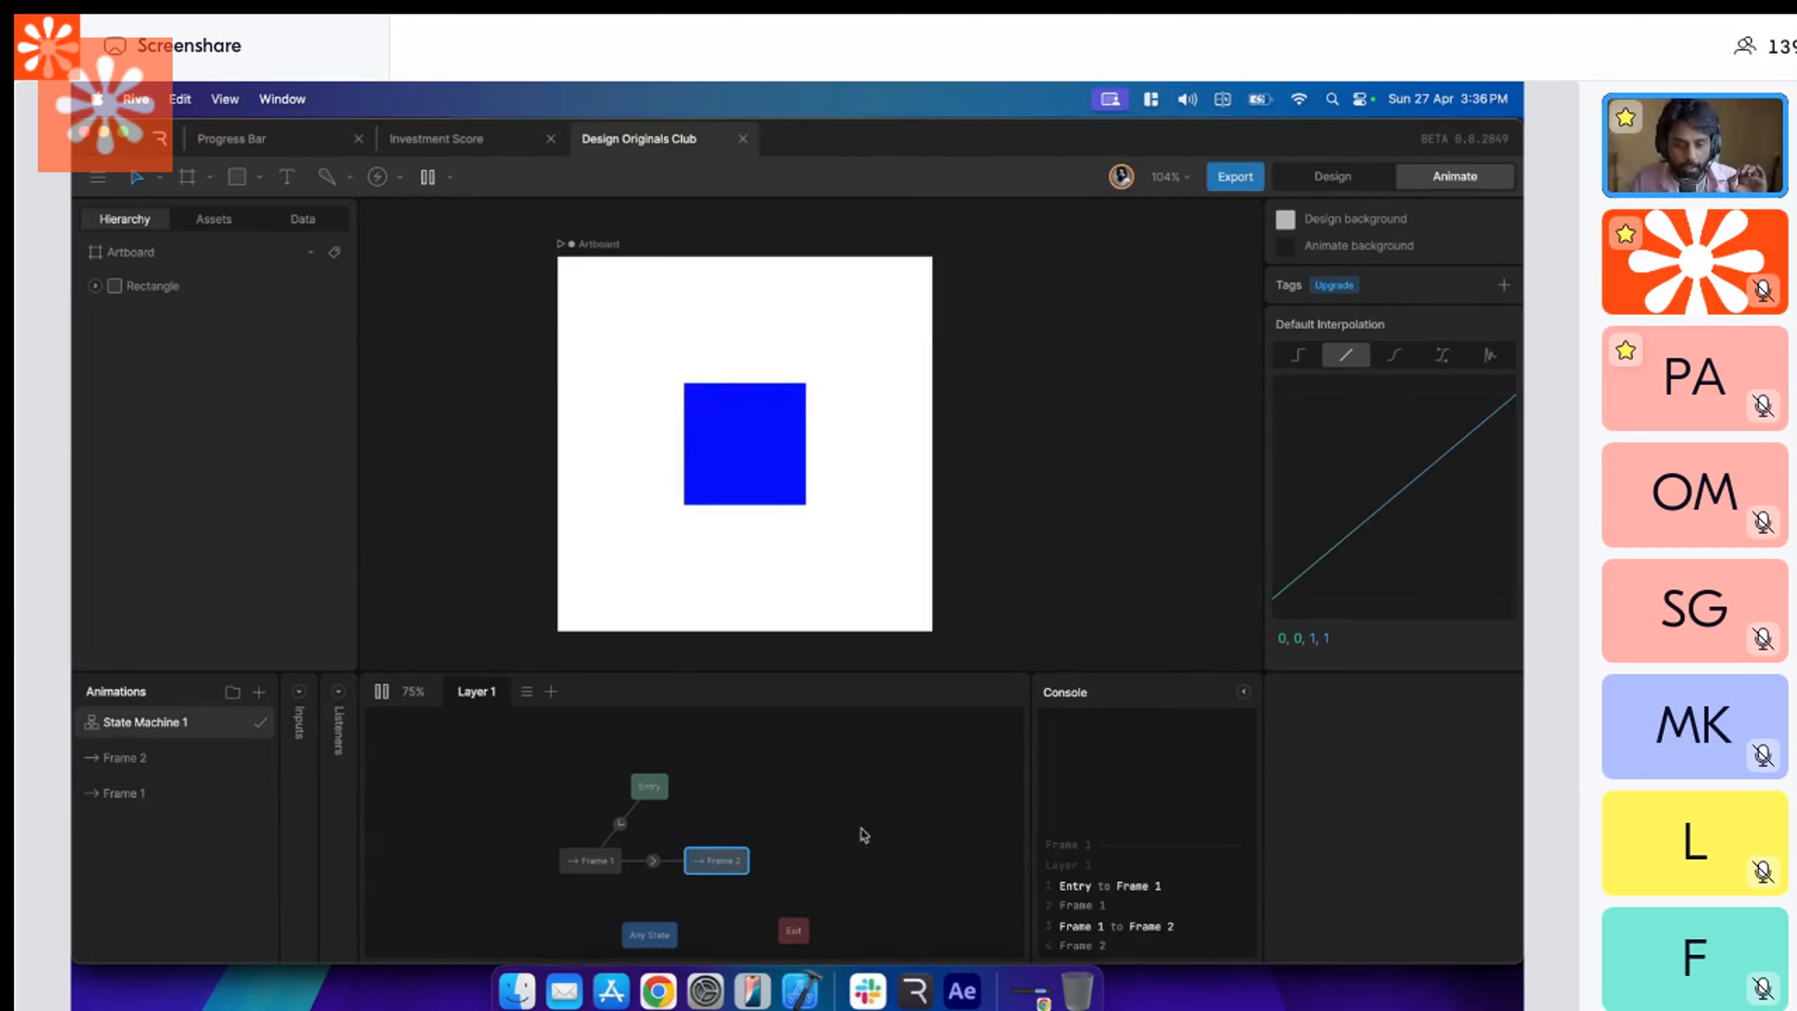
click(655, 788)
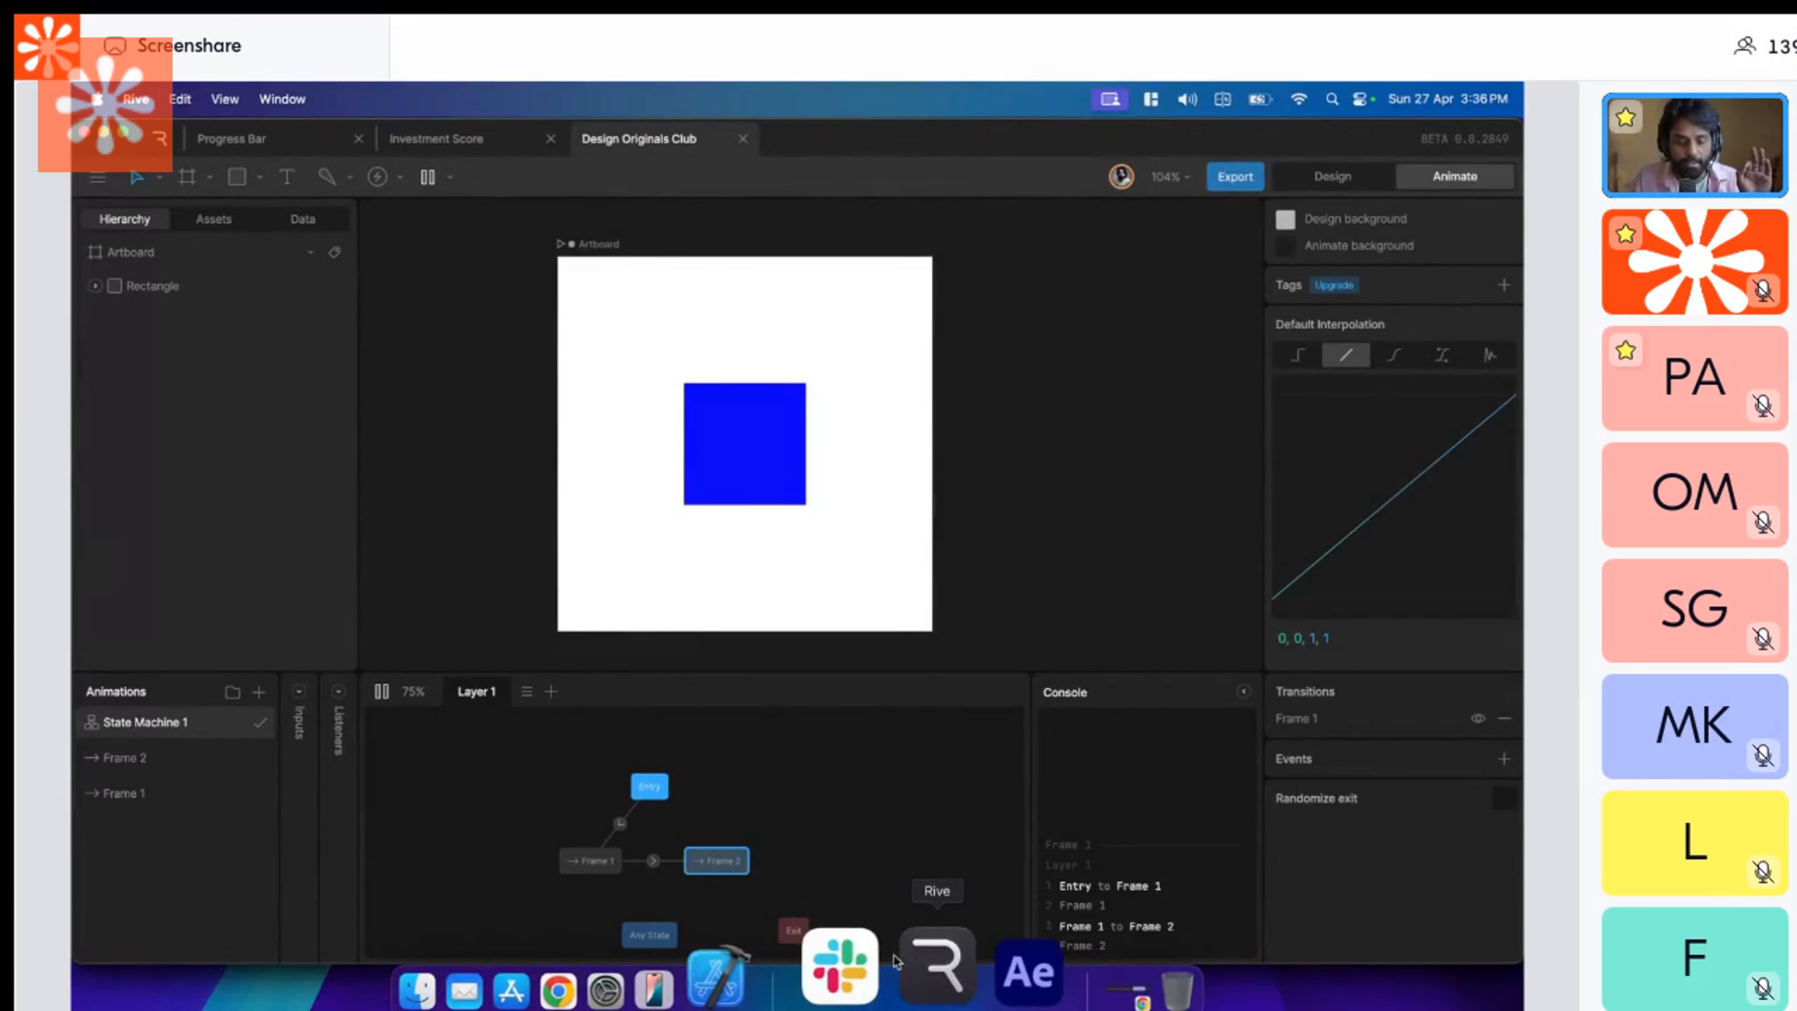
Switch to Figma and preview Flow 1, trigger the square's change to blue, go back to red, and close the preview.
click(657, 964)
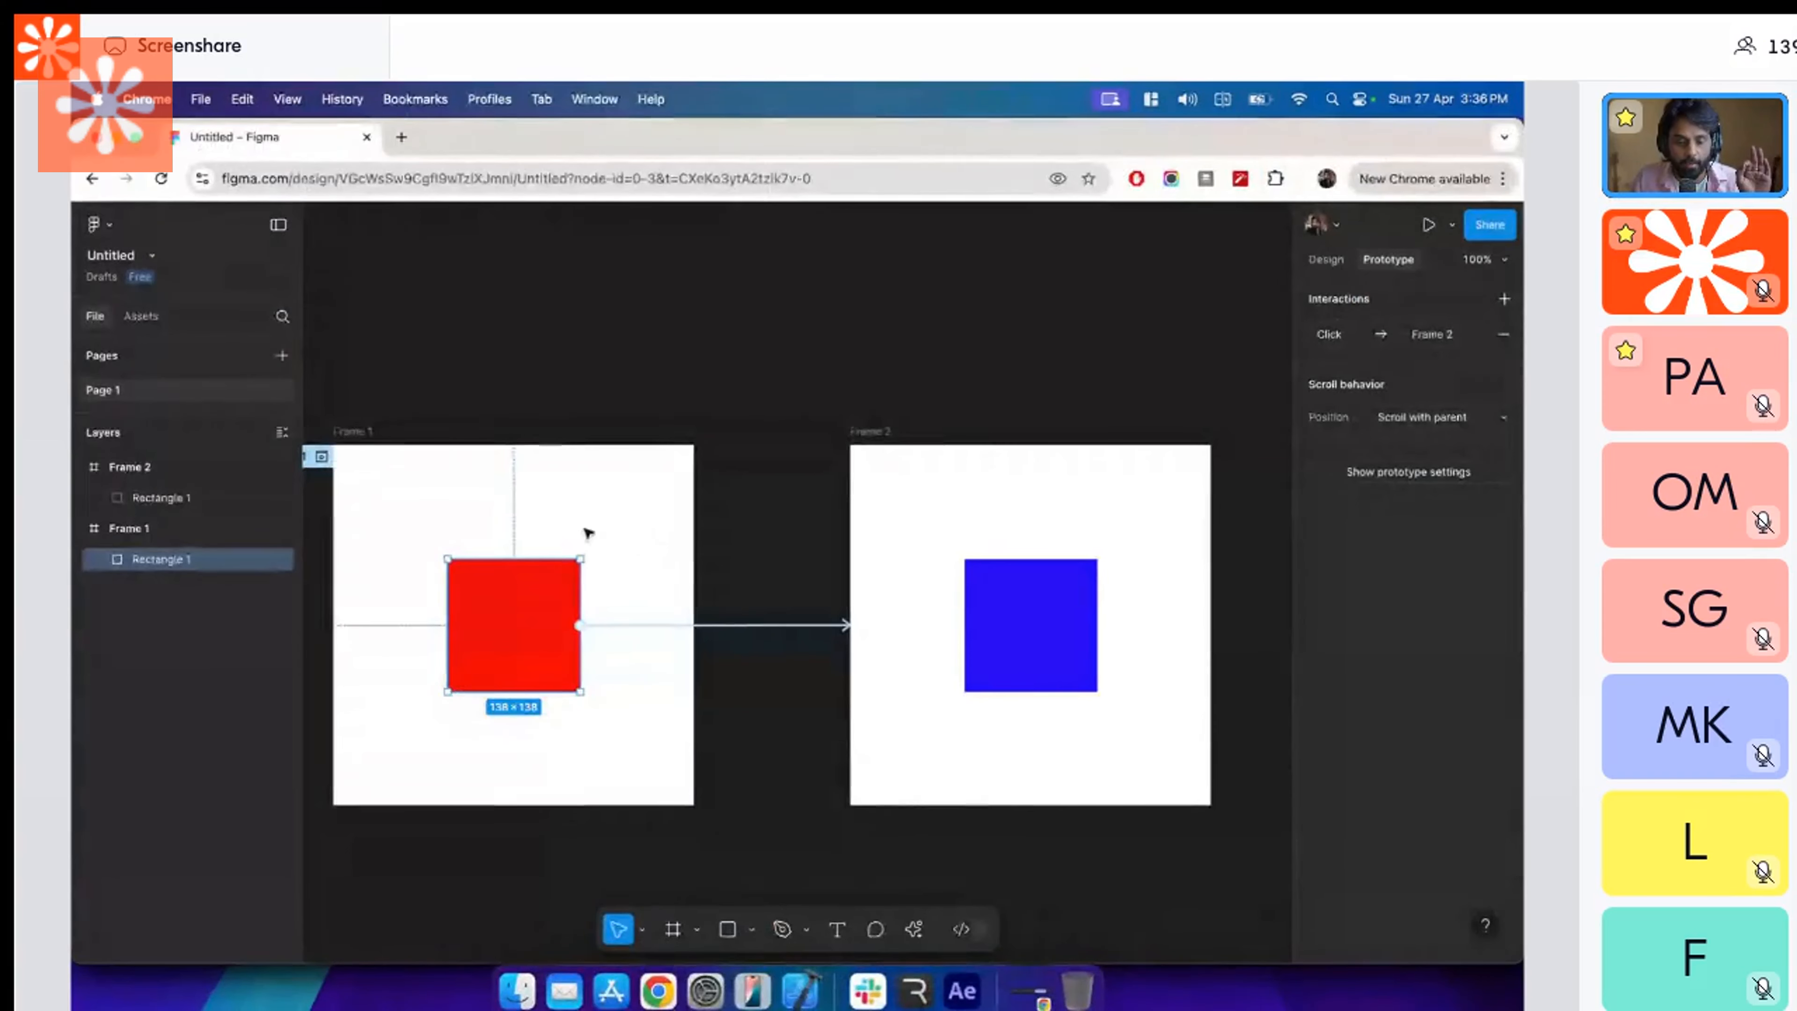
scroll(589, 534, left, 2)
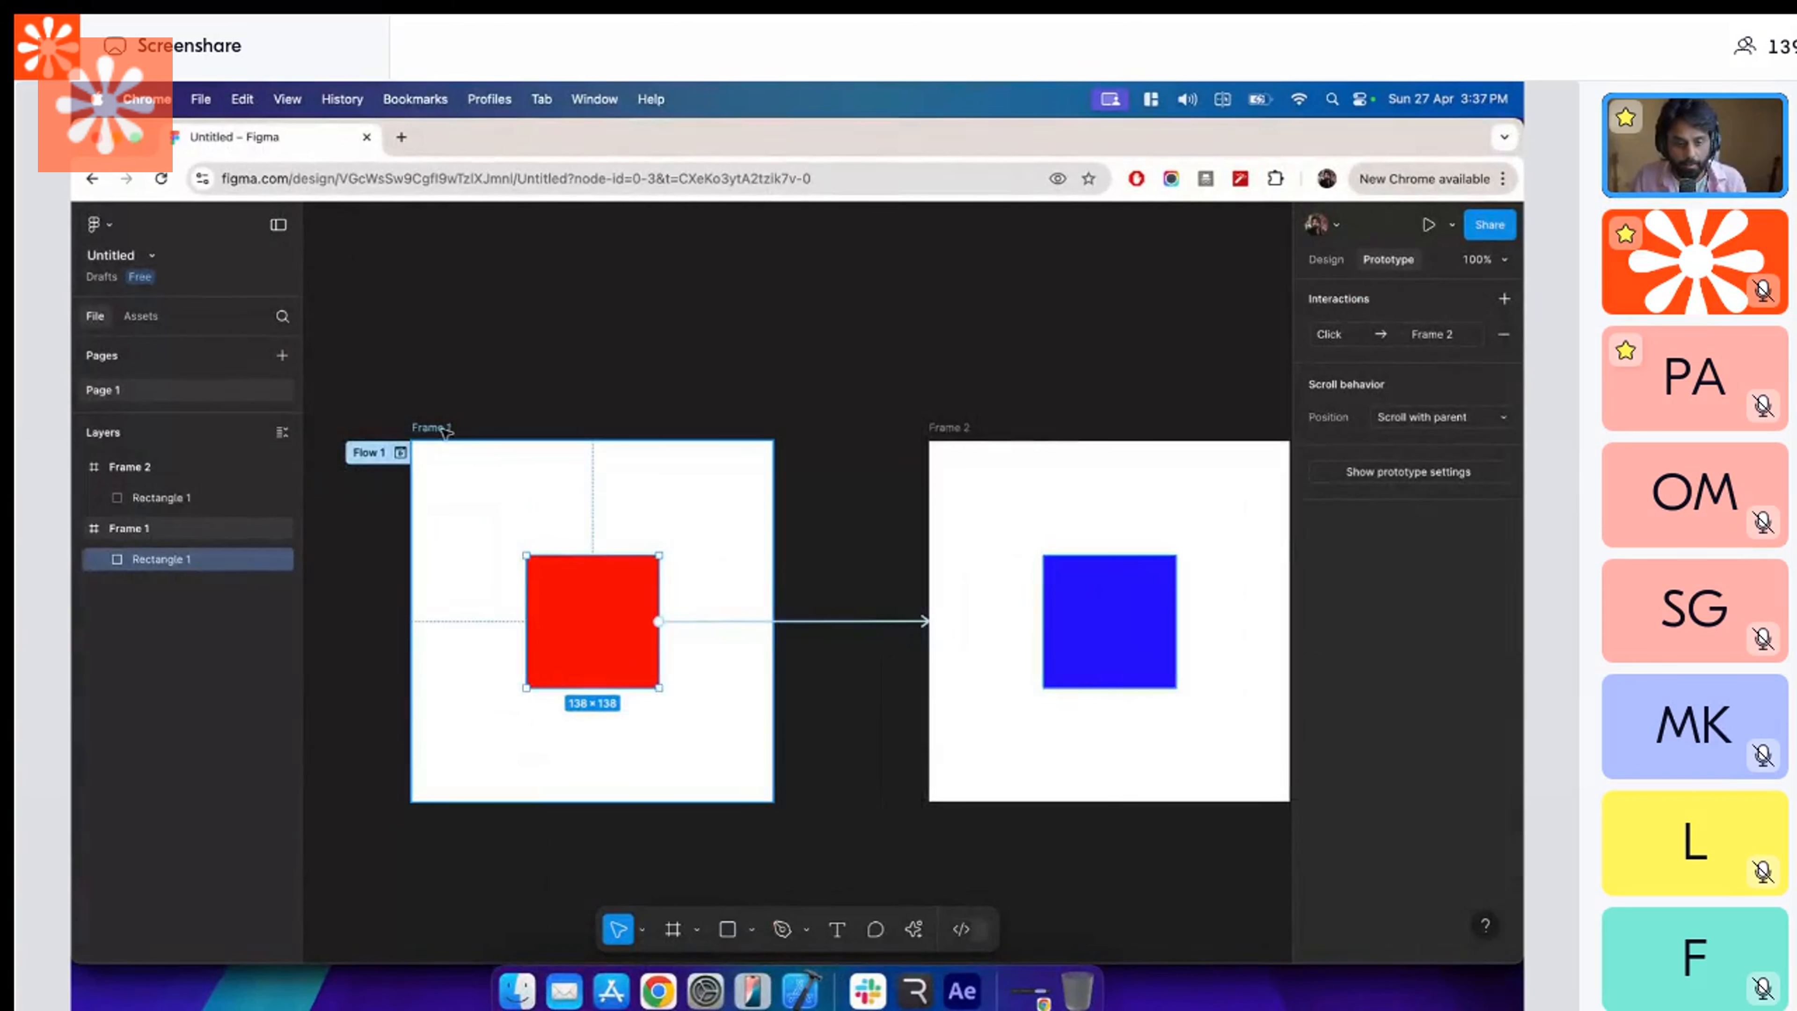
click(400, 451)
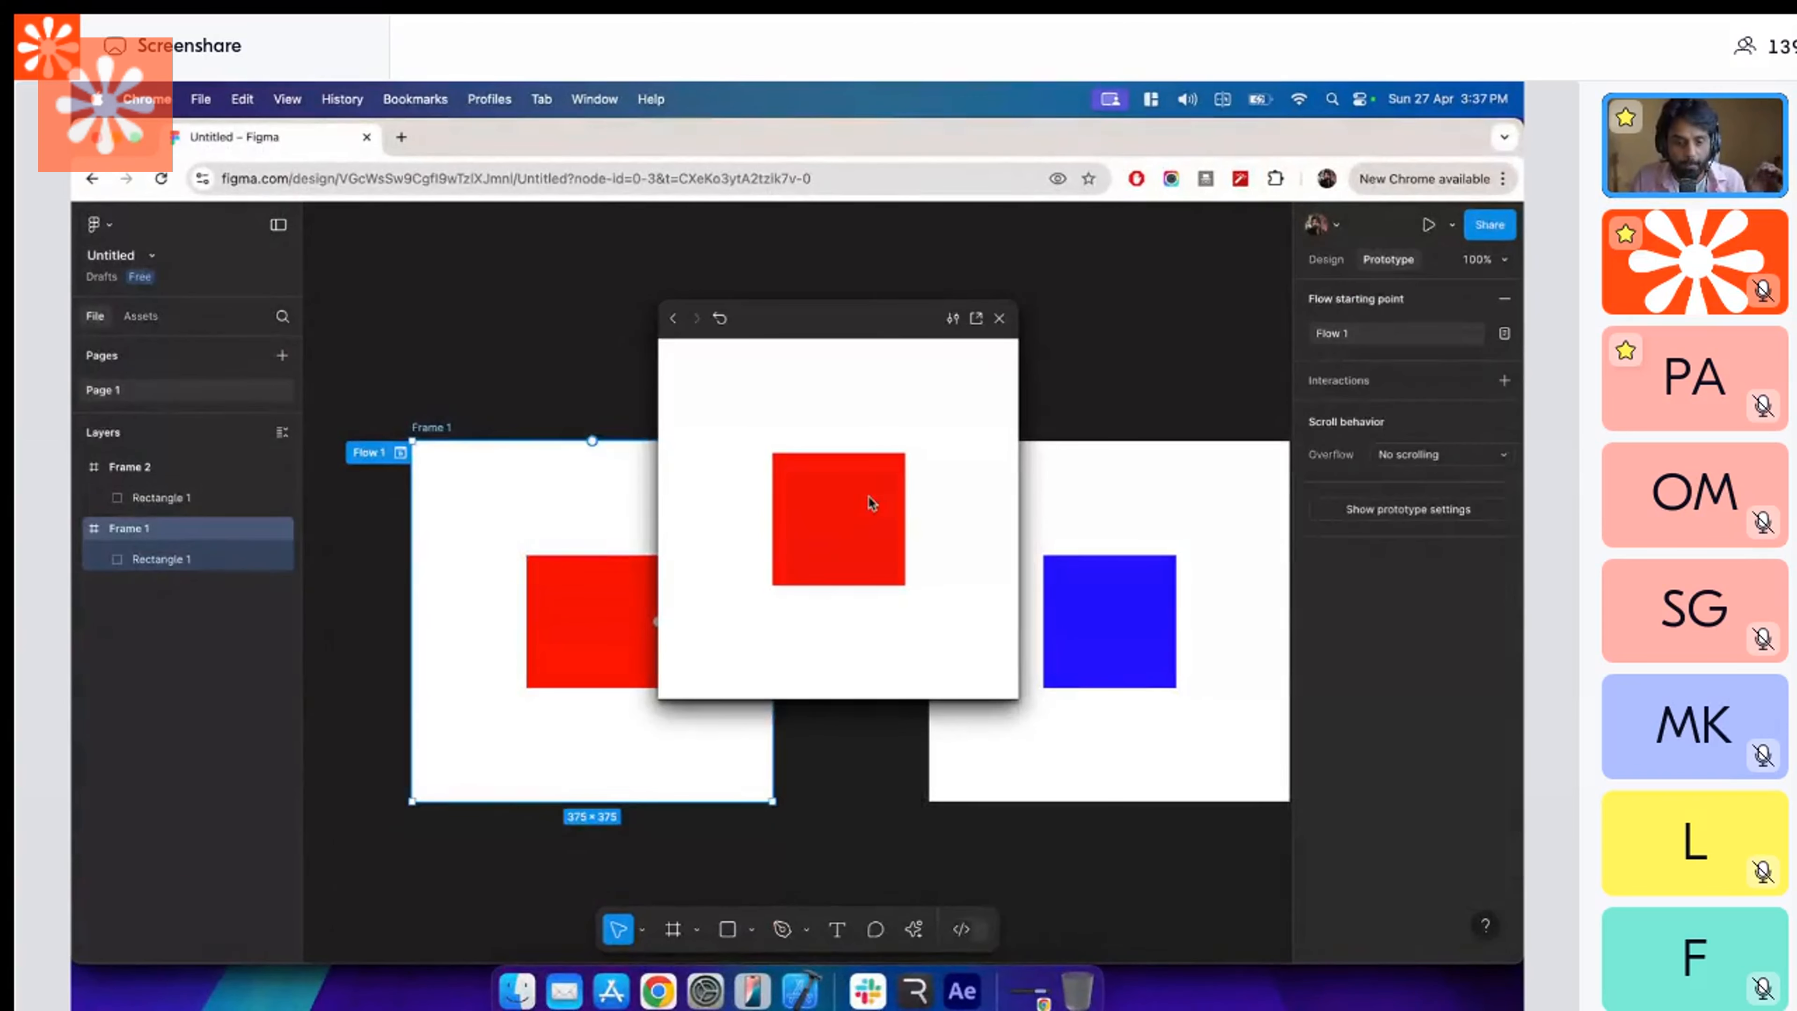
click(872, 504)
drag(849, 342, 886, 344)
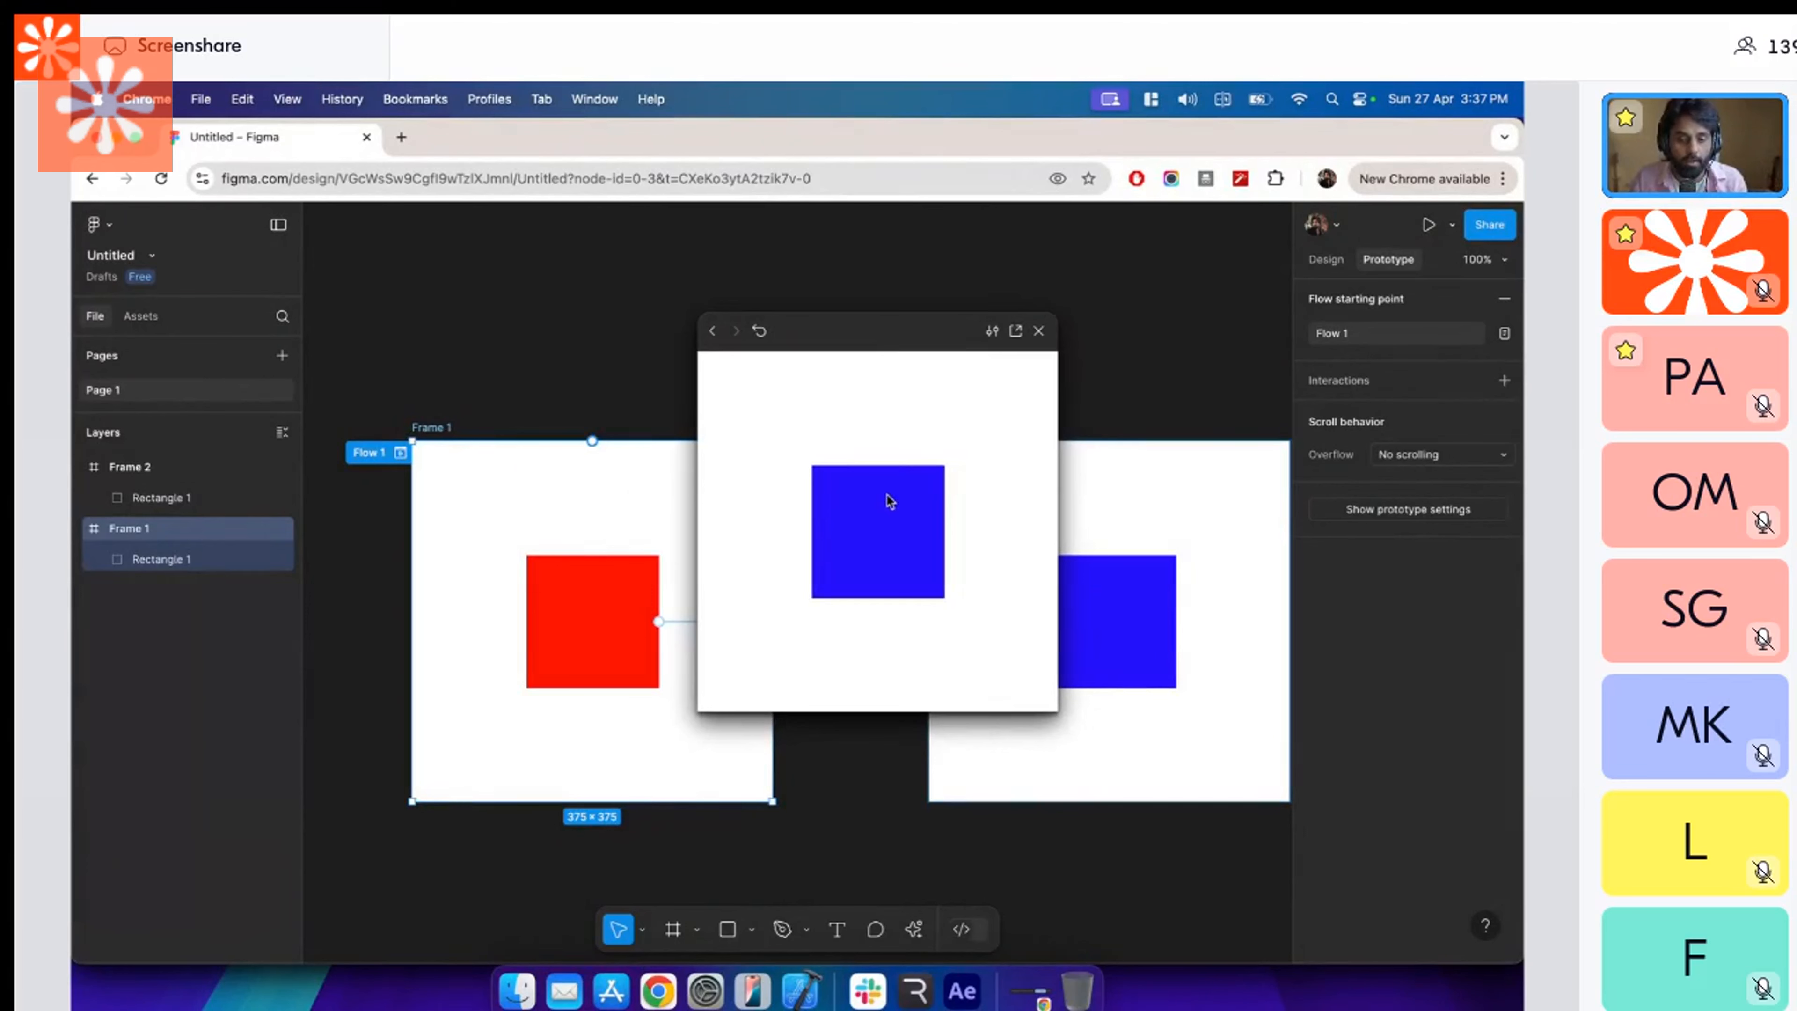
click(876, 536)
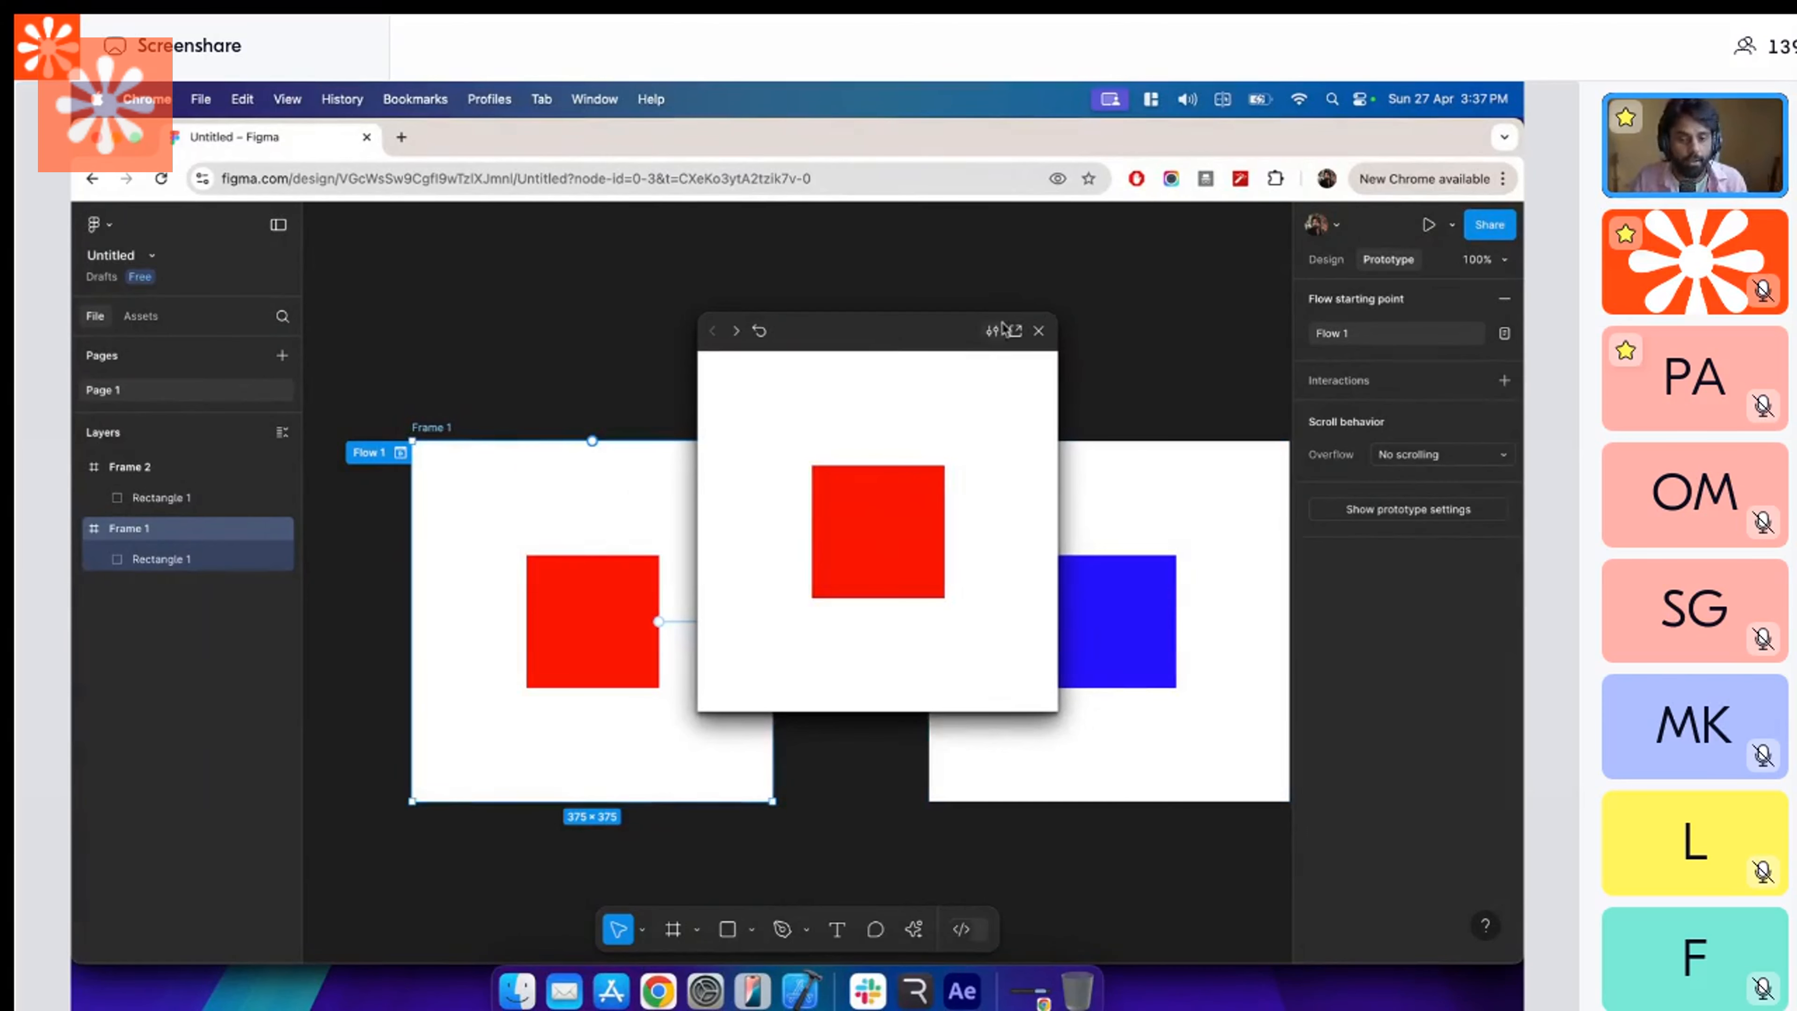
click(1038, 330)
Return to Rive, add a transition from Frame 2 back to Frame 1 in the state machine, and select it.
key(super+Tab)
click(652, 861)
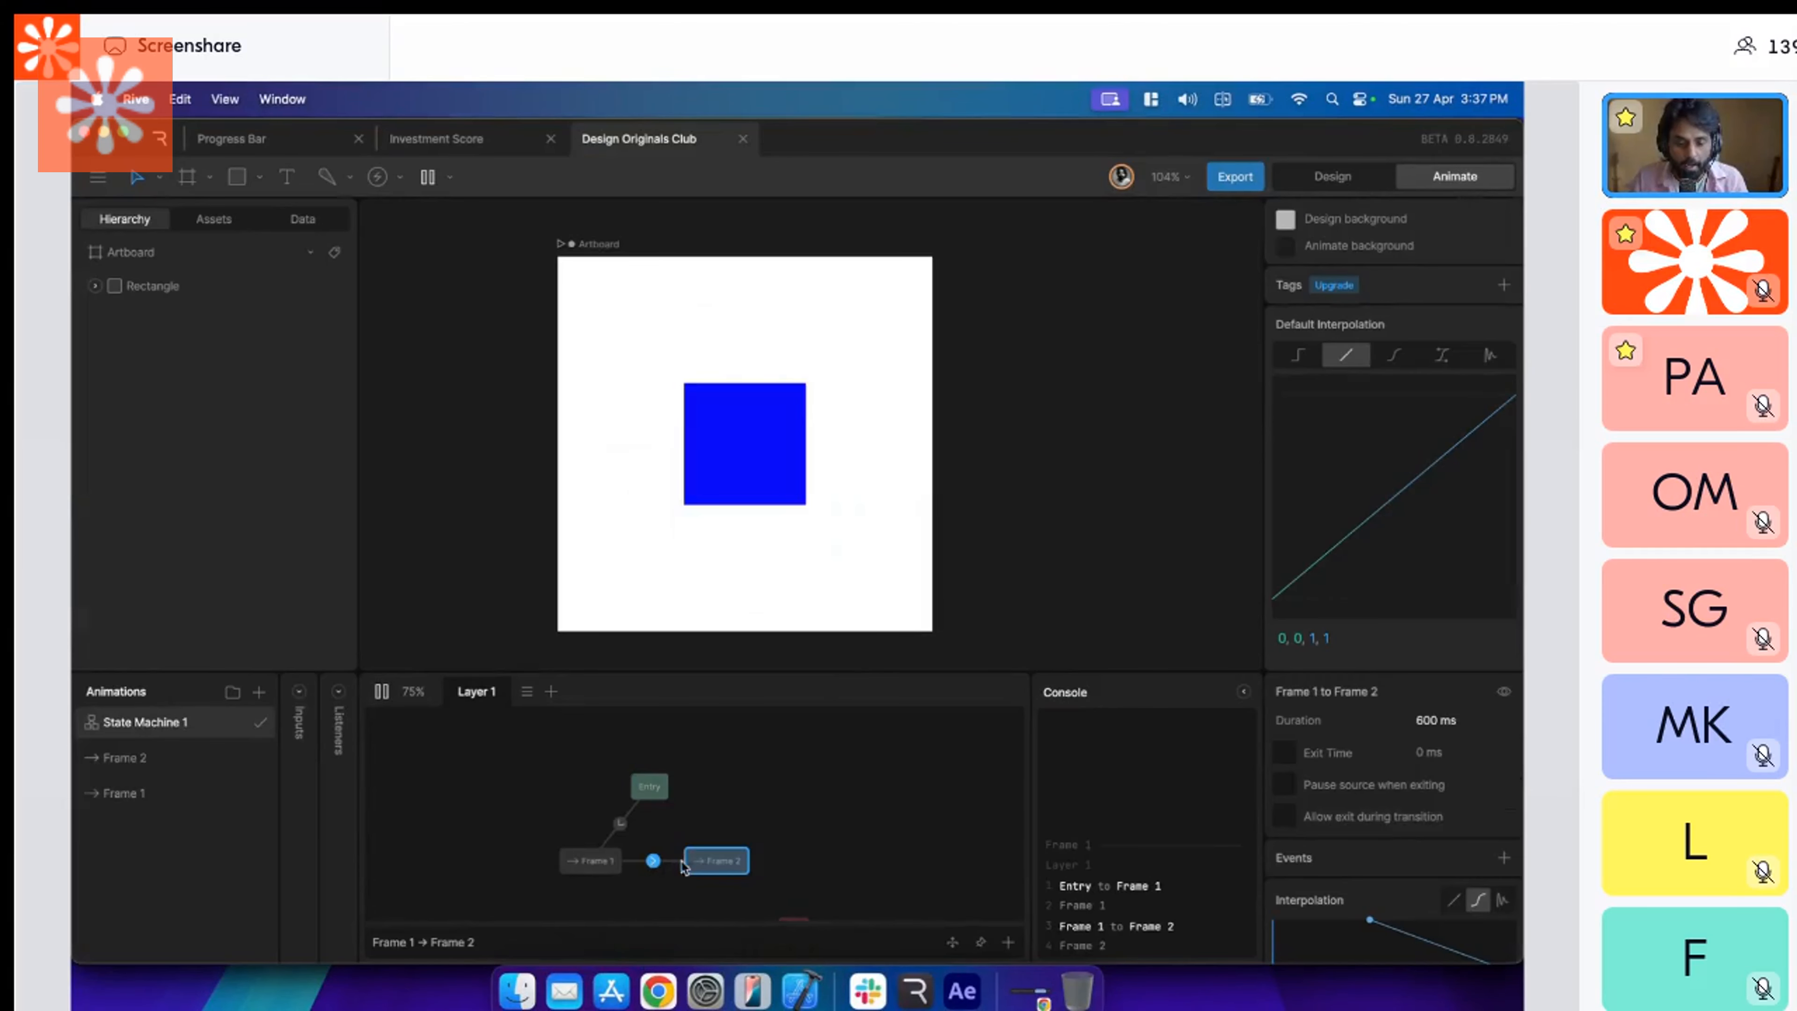
scroll(1309, 821, down, 3)
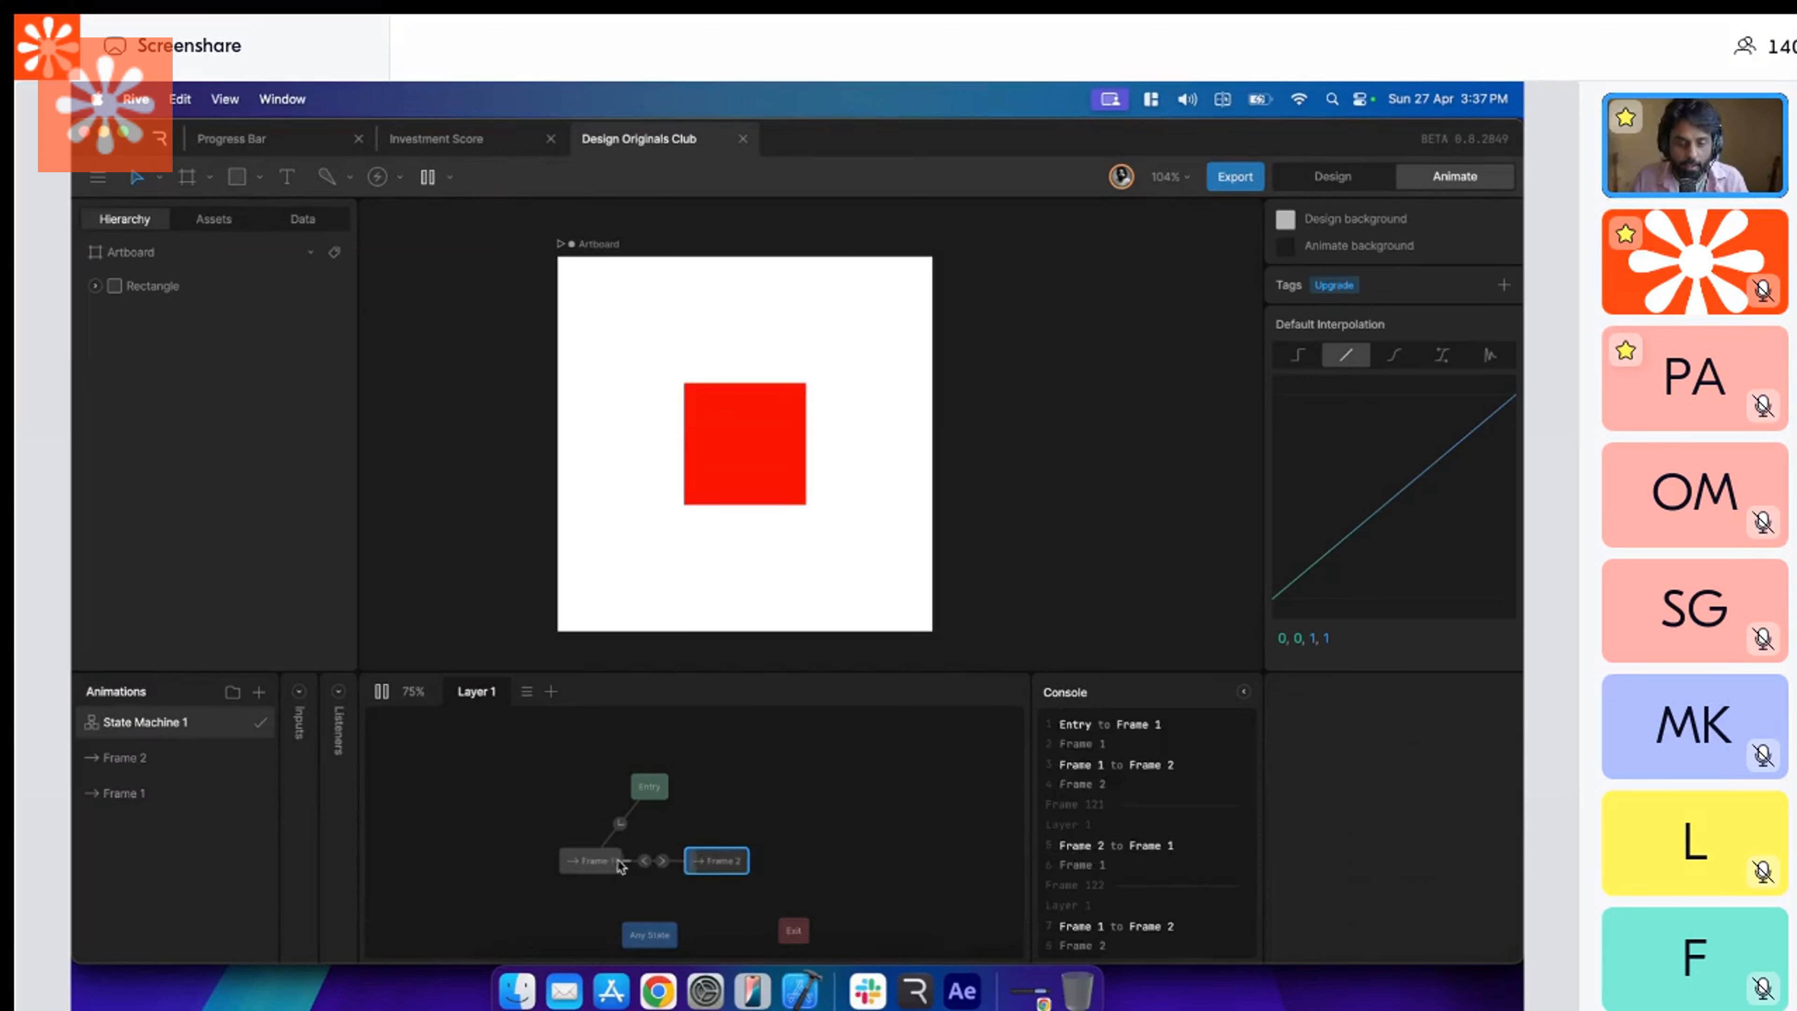
click(646, 862)
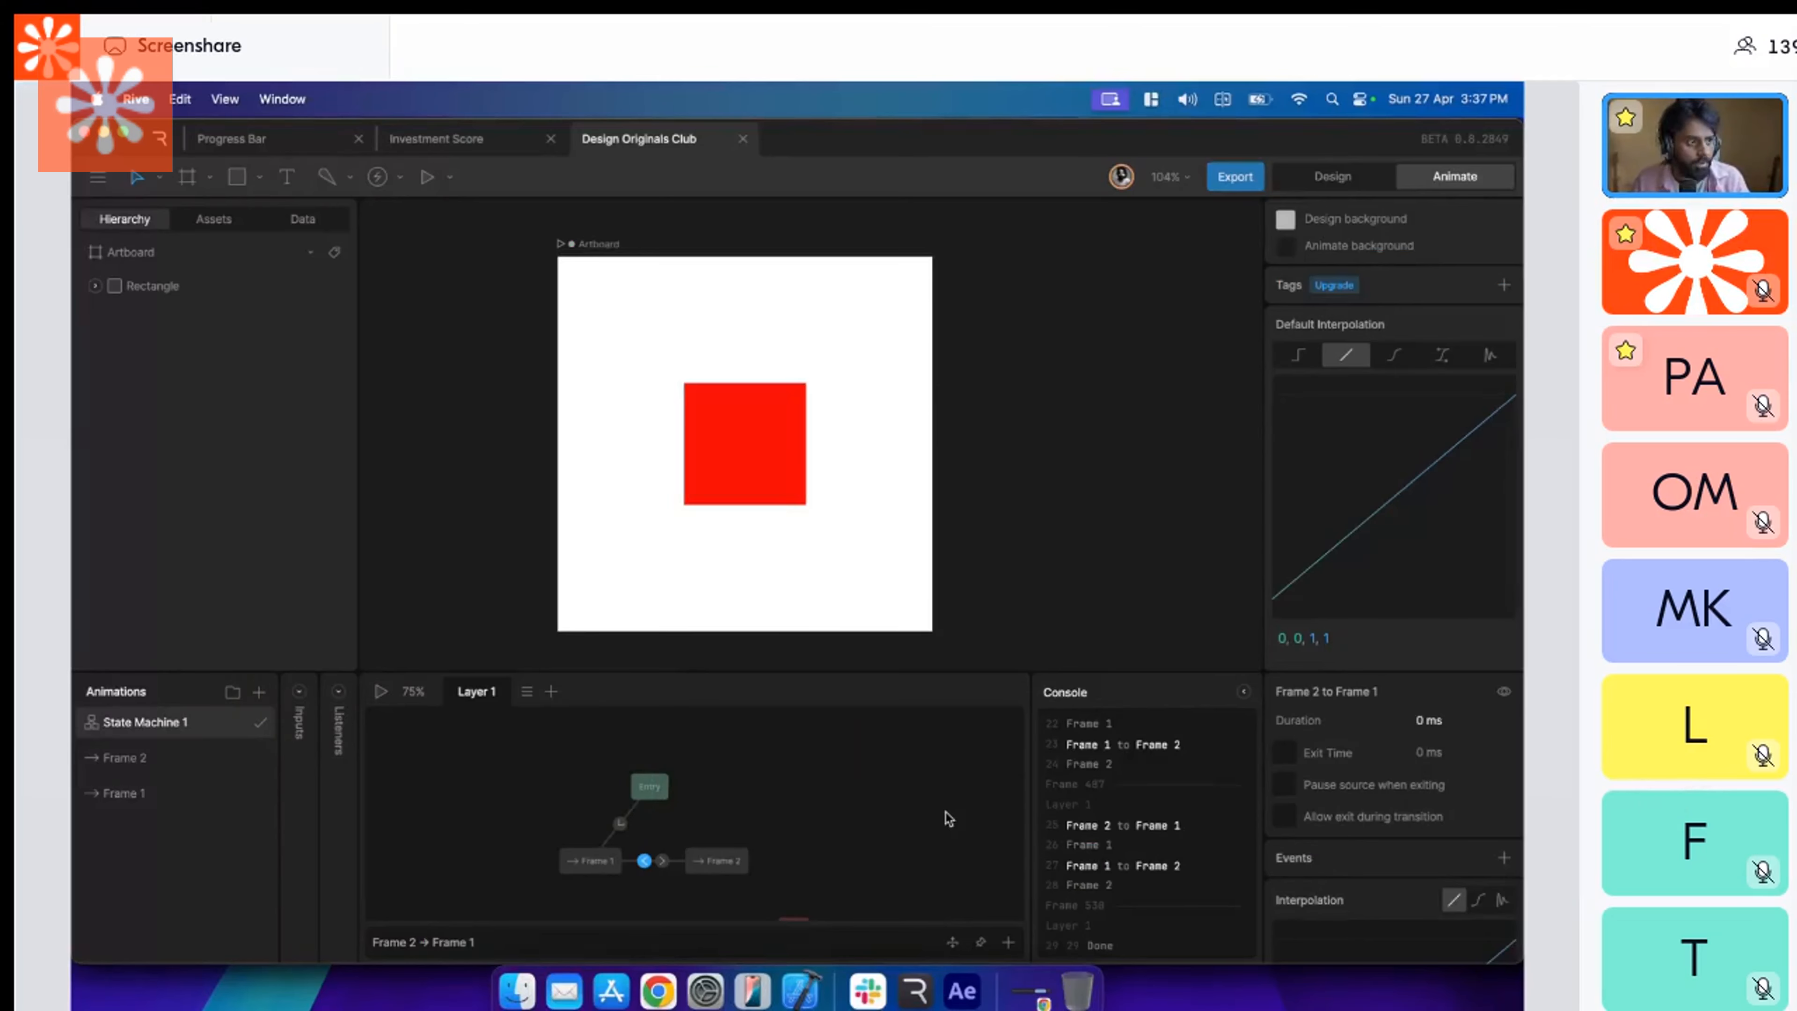
Reduce the height of the animation area below the artboard, and view the Frame 2 and Frame 1 animations.
drag(1018, 663, 1017, 661)
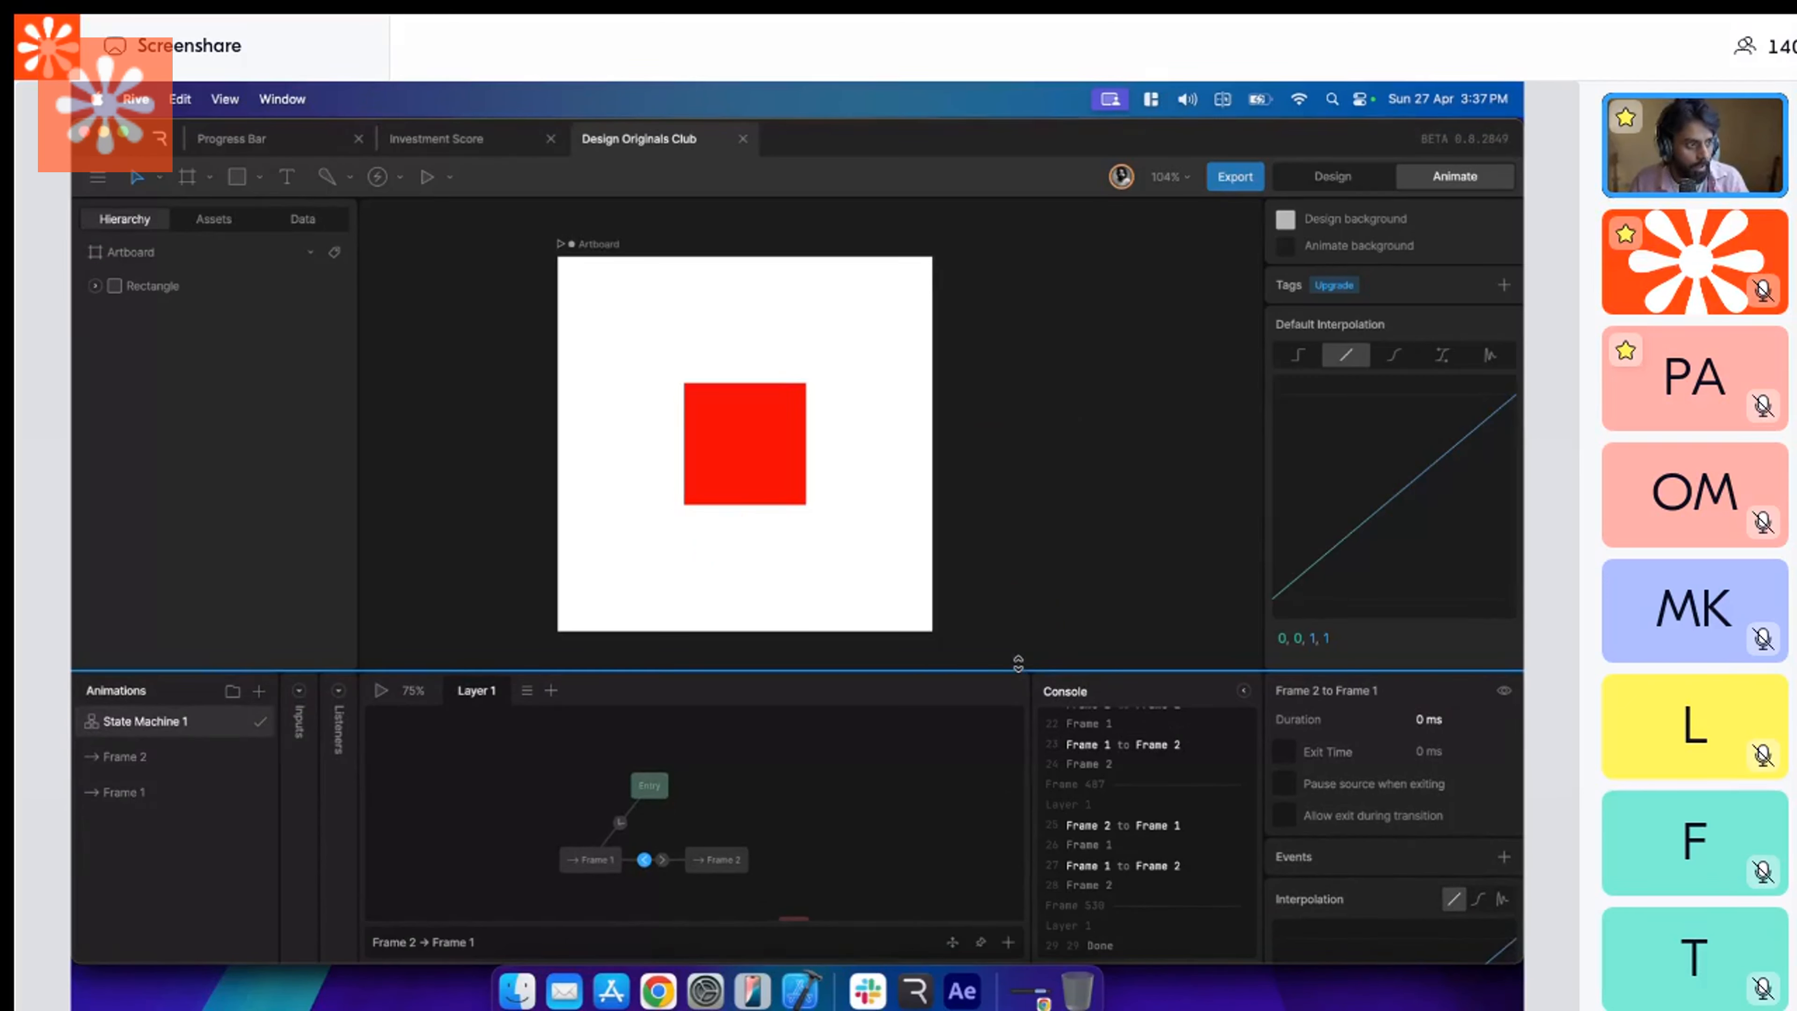
drag(1018, 663, 934, 718)
click(163, 840)
click(163, 815)
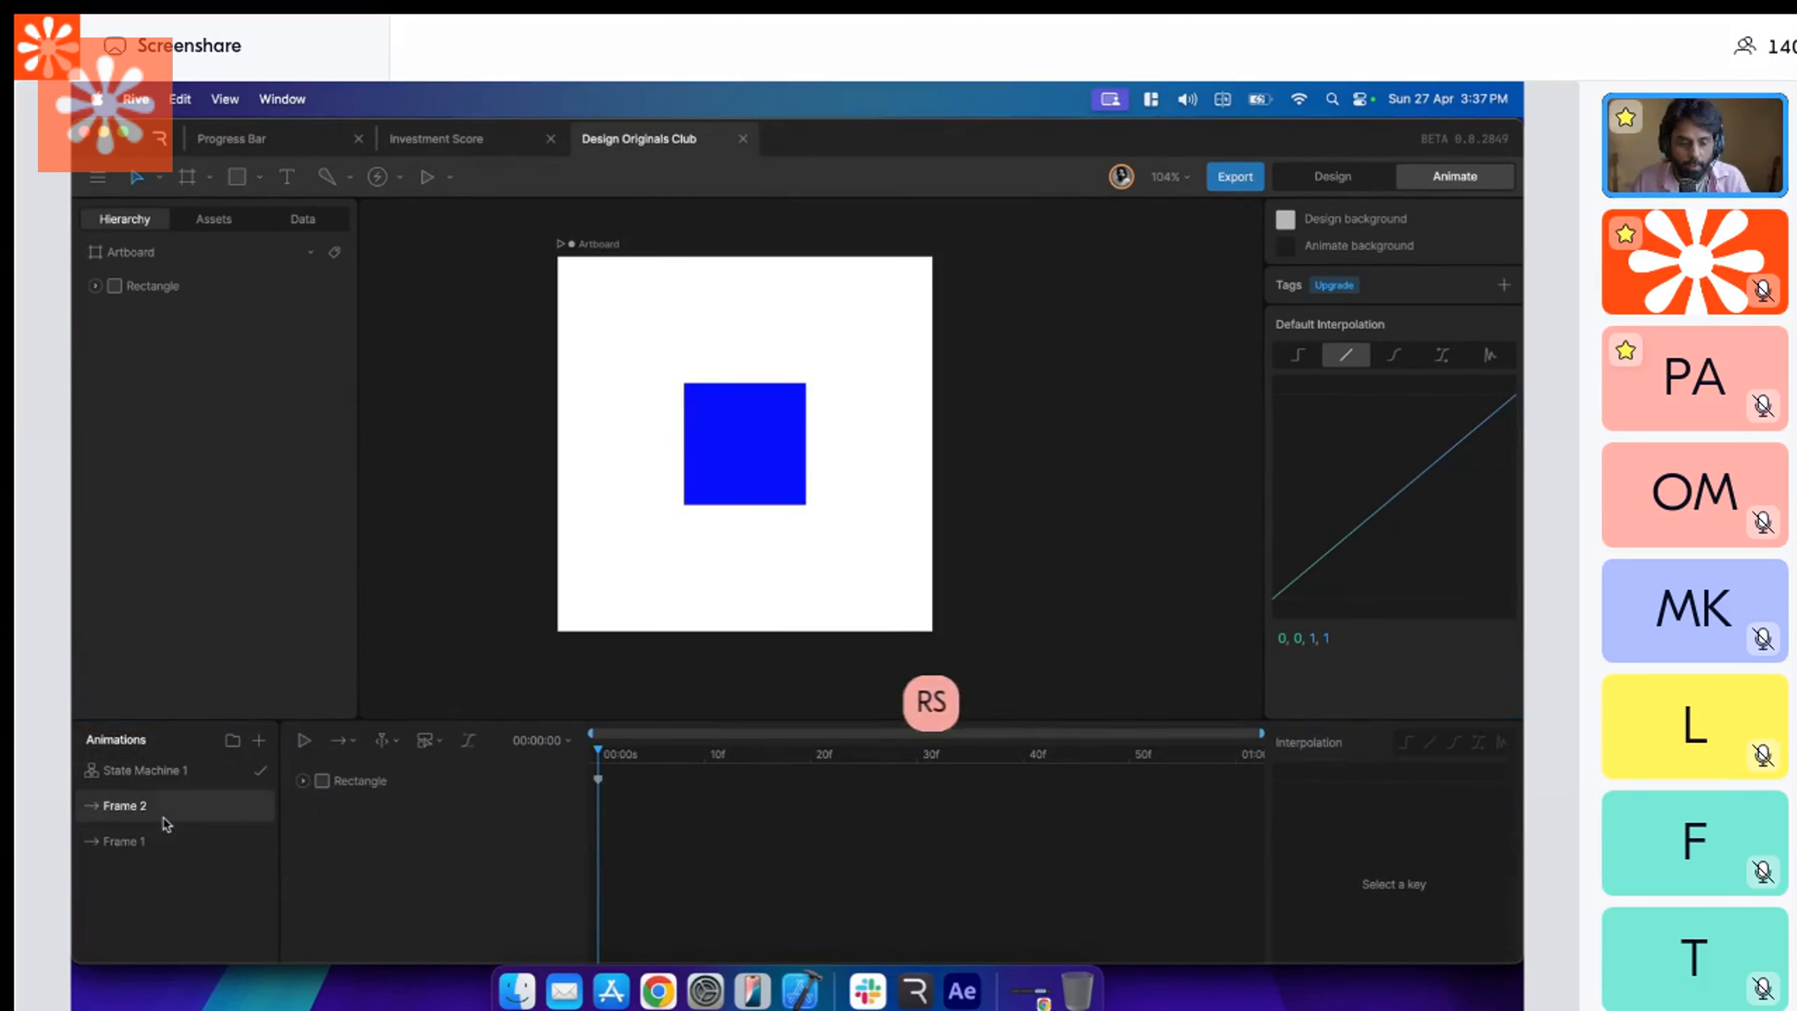
click(173, 841)
Reopen State Machine 1, play it briefly, and select the Frame 1 to Frame 2 transition.
click(170, 770)
click(380, 740)
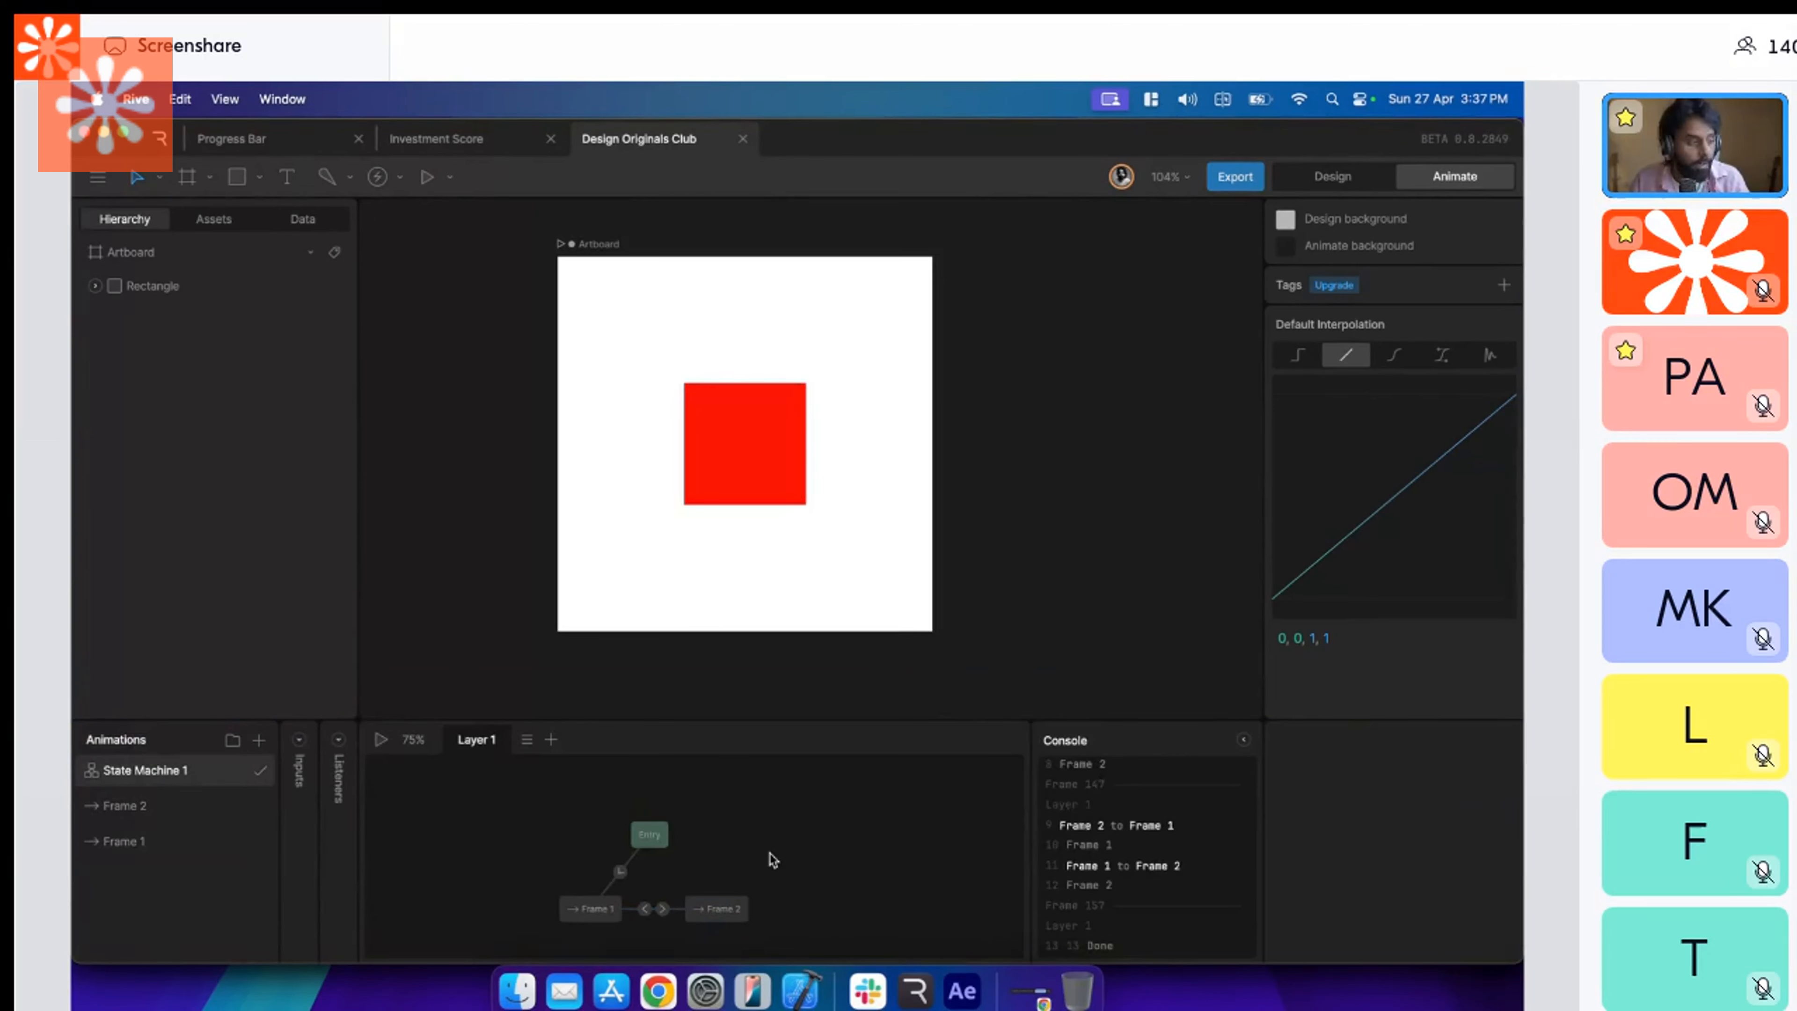
scroll(792, 853, down, 2)
scroll(792, 852, left, 2)
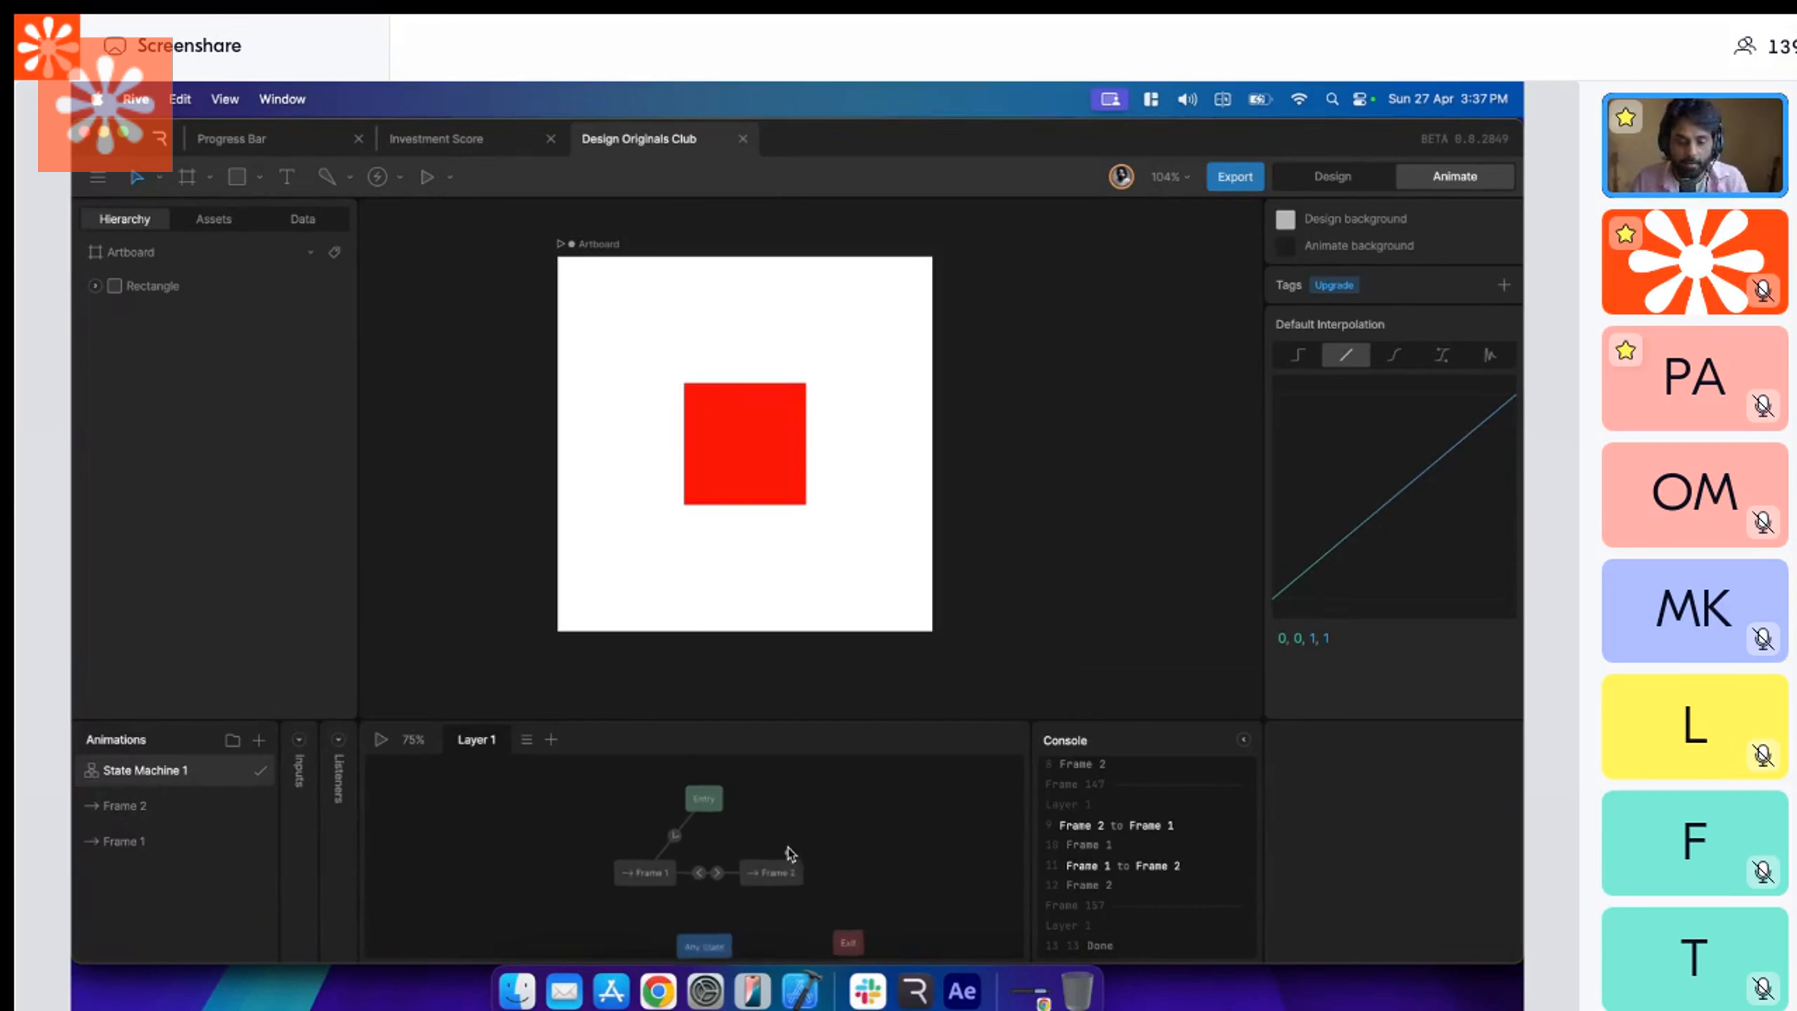
scroll(792, 853, up, 1)
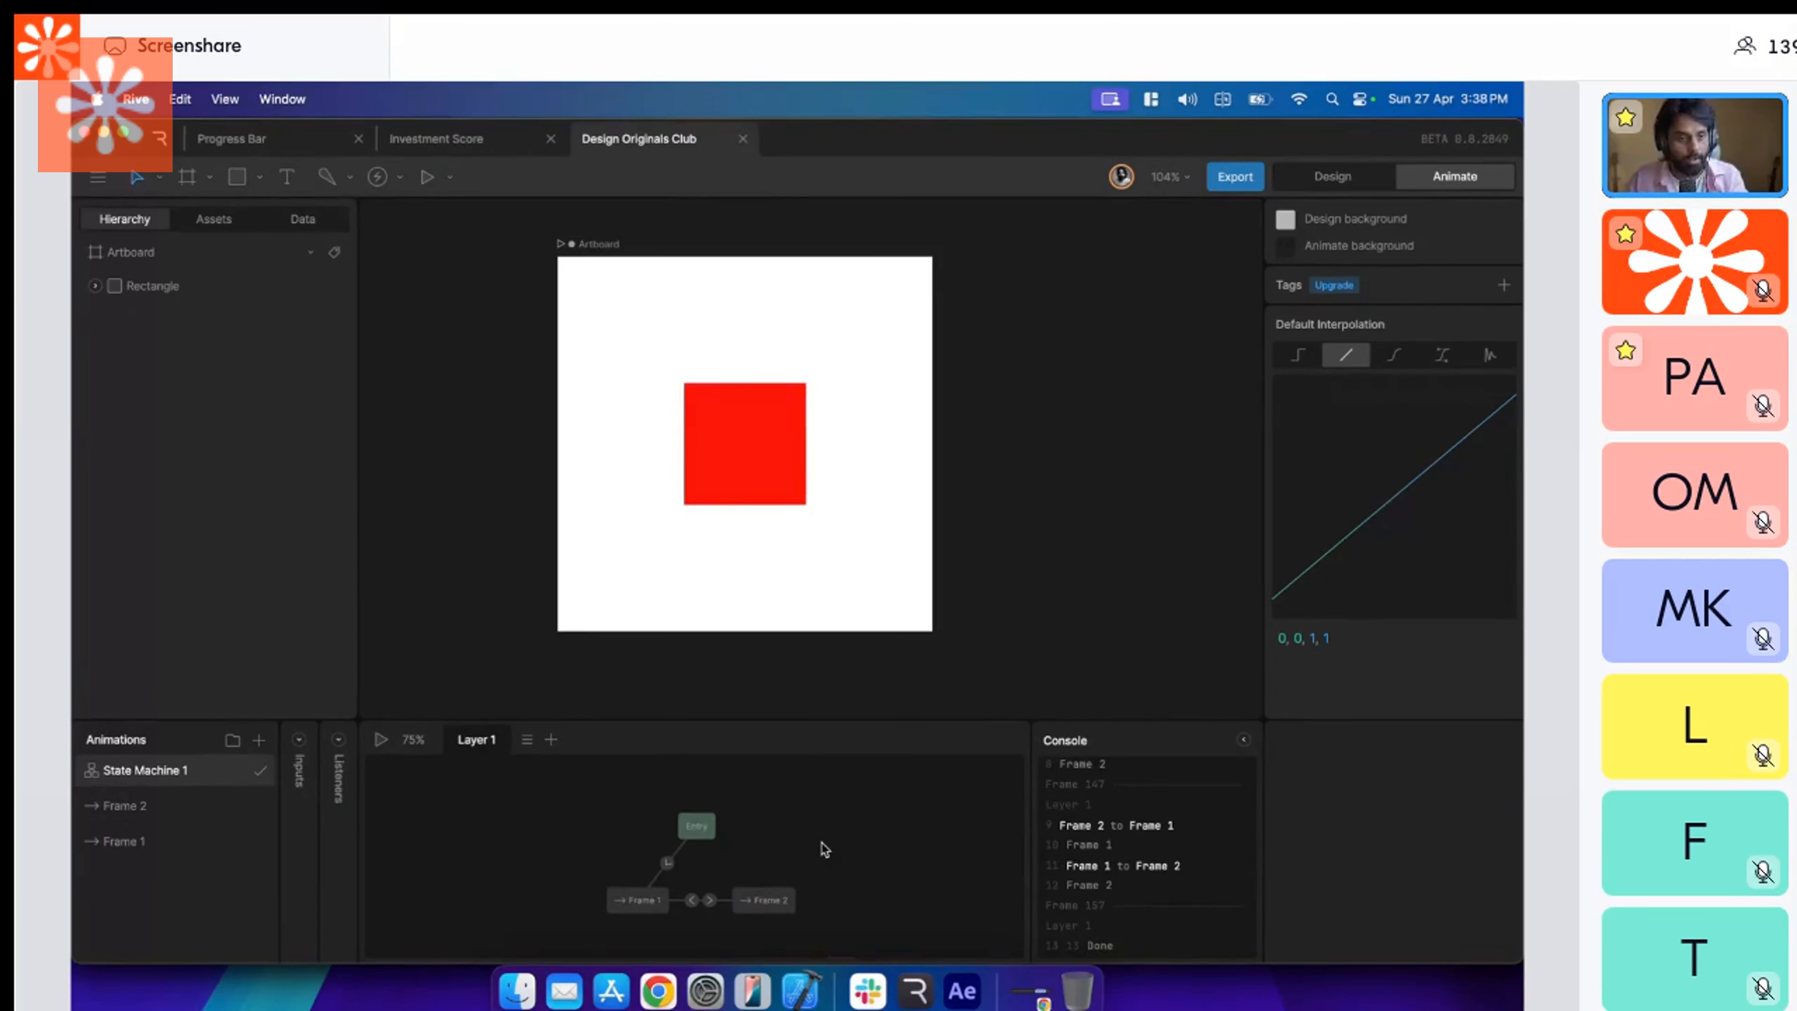
click(709, 899)
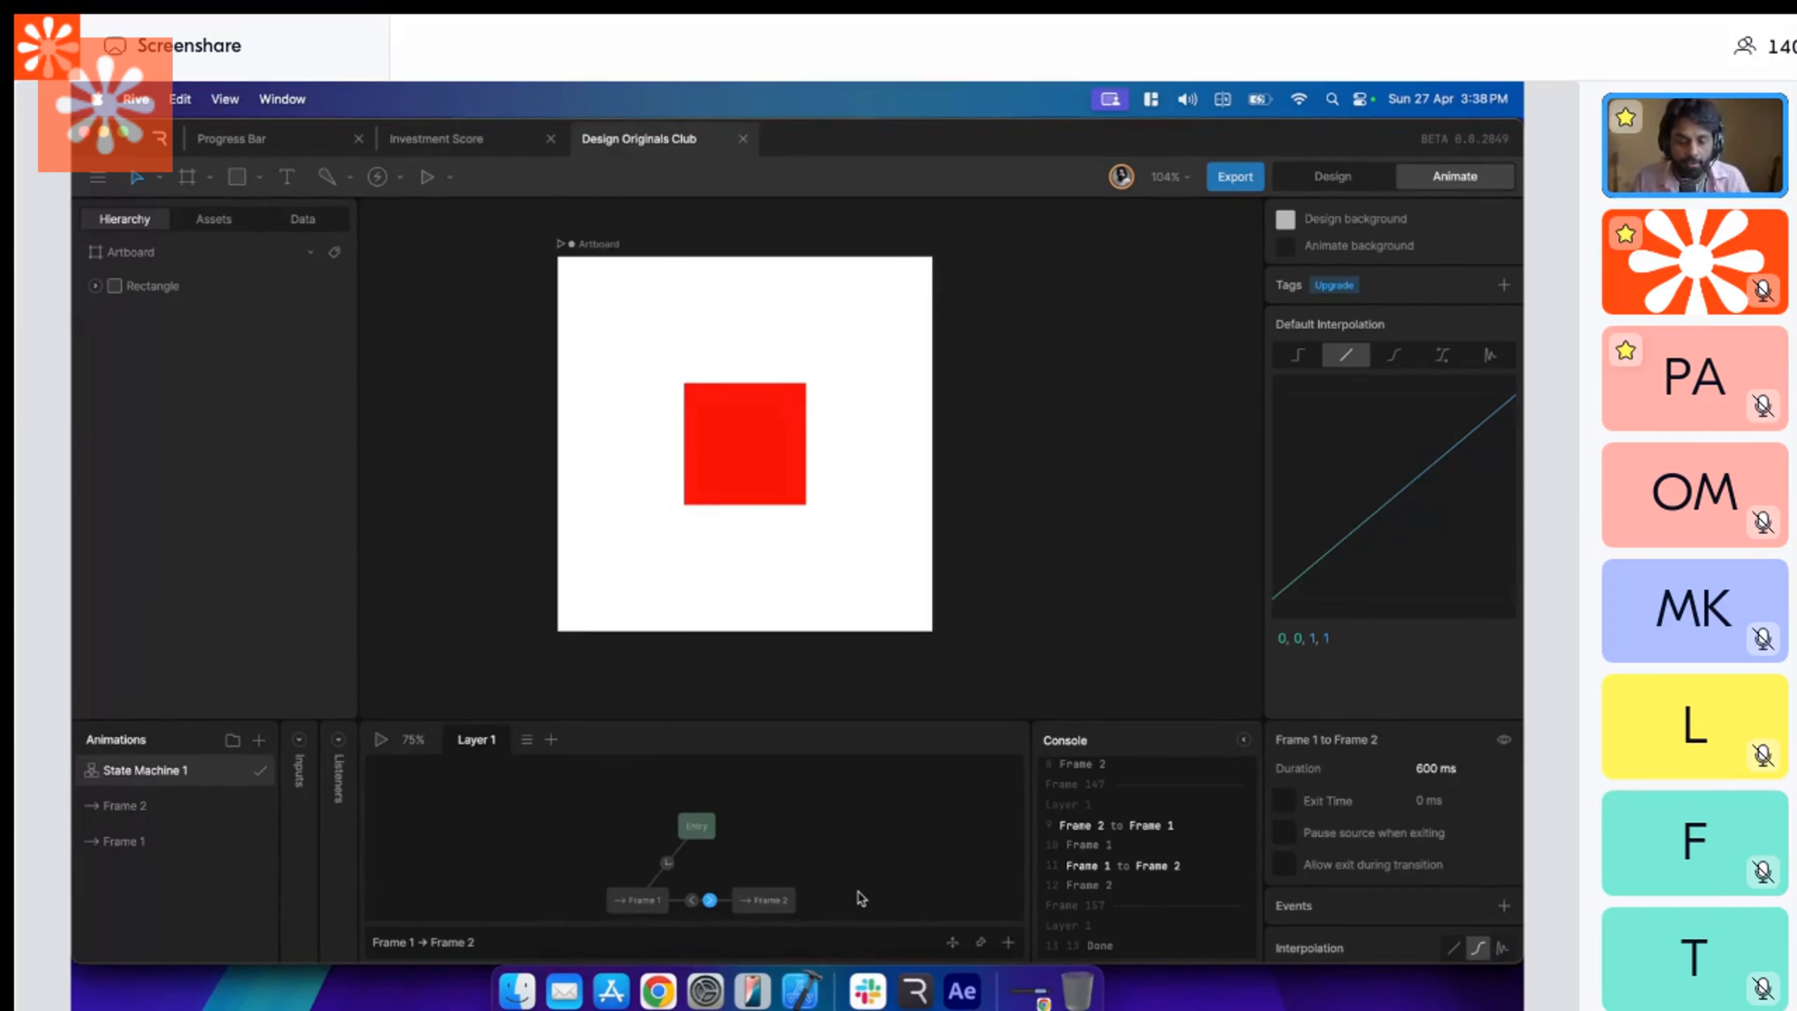
Reveal the state machine's inputs and listeners, and add a trigger input named "Tap on red".
click(338, 739)
click(299, 739)
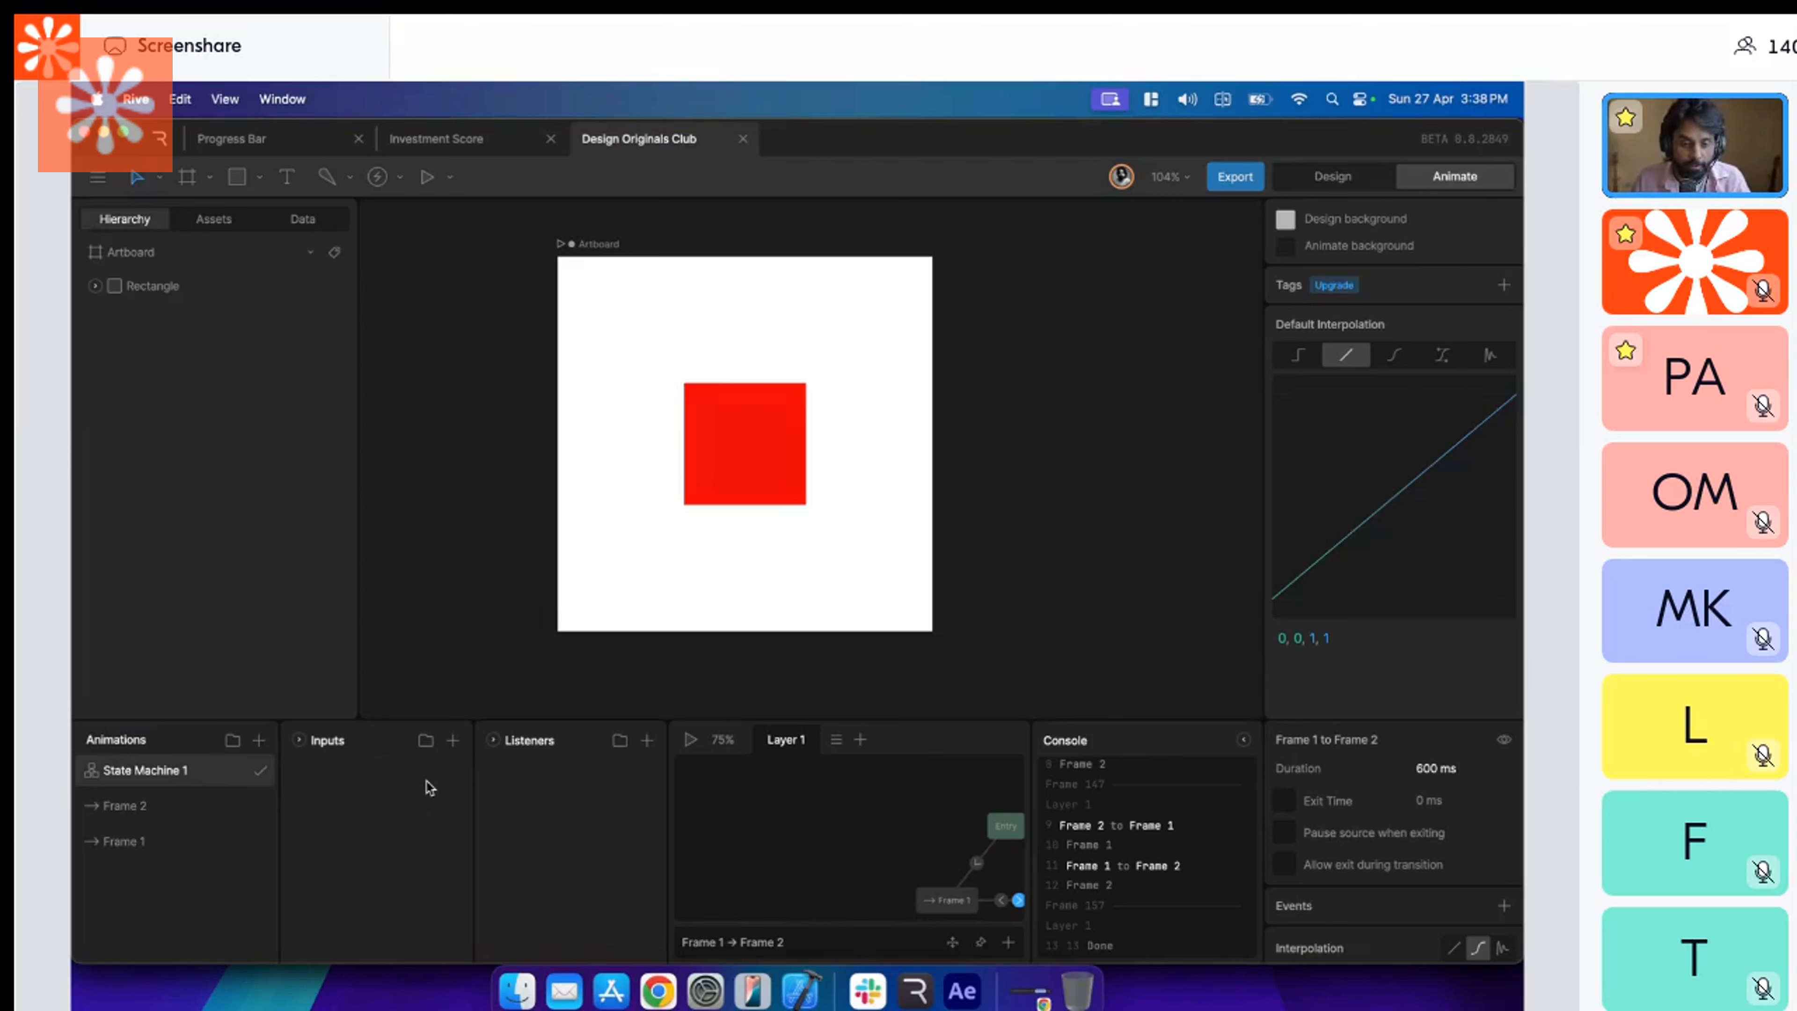
click(456, 743)
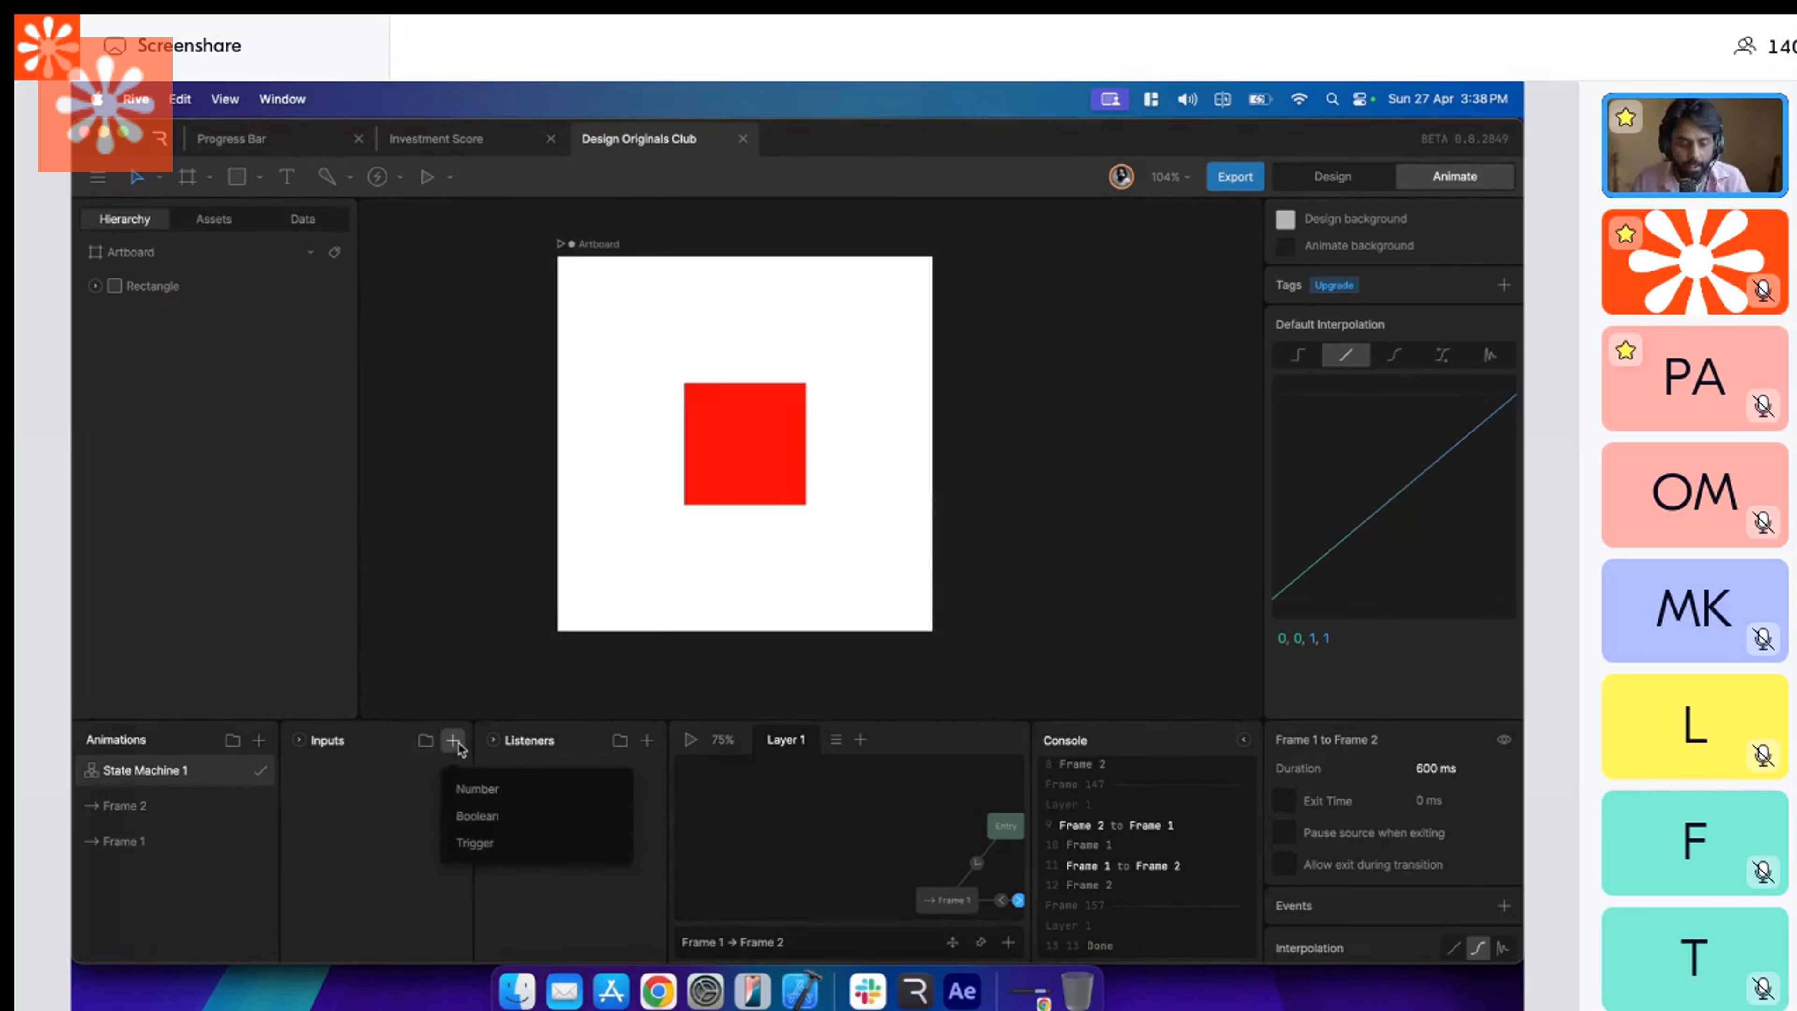
click(485, 847)
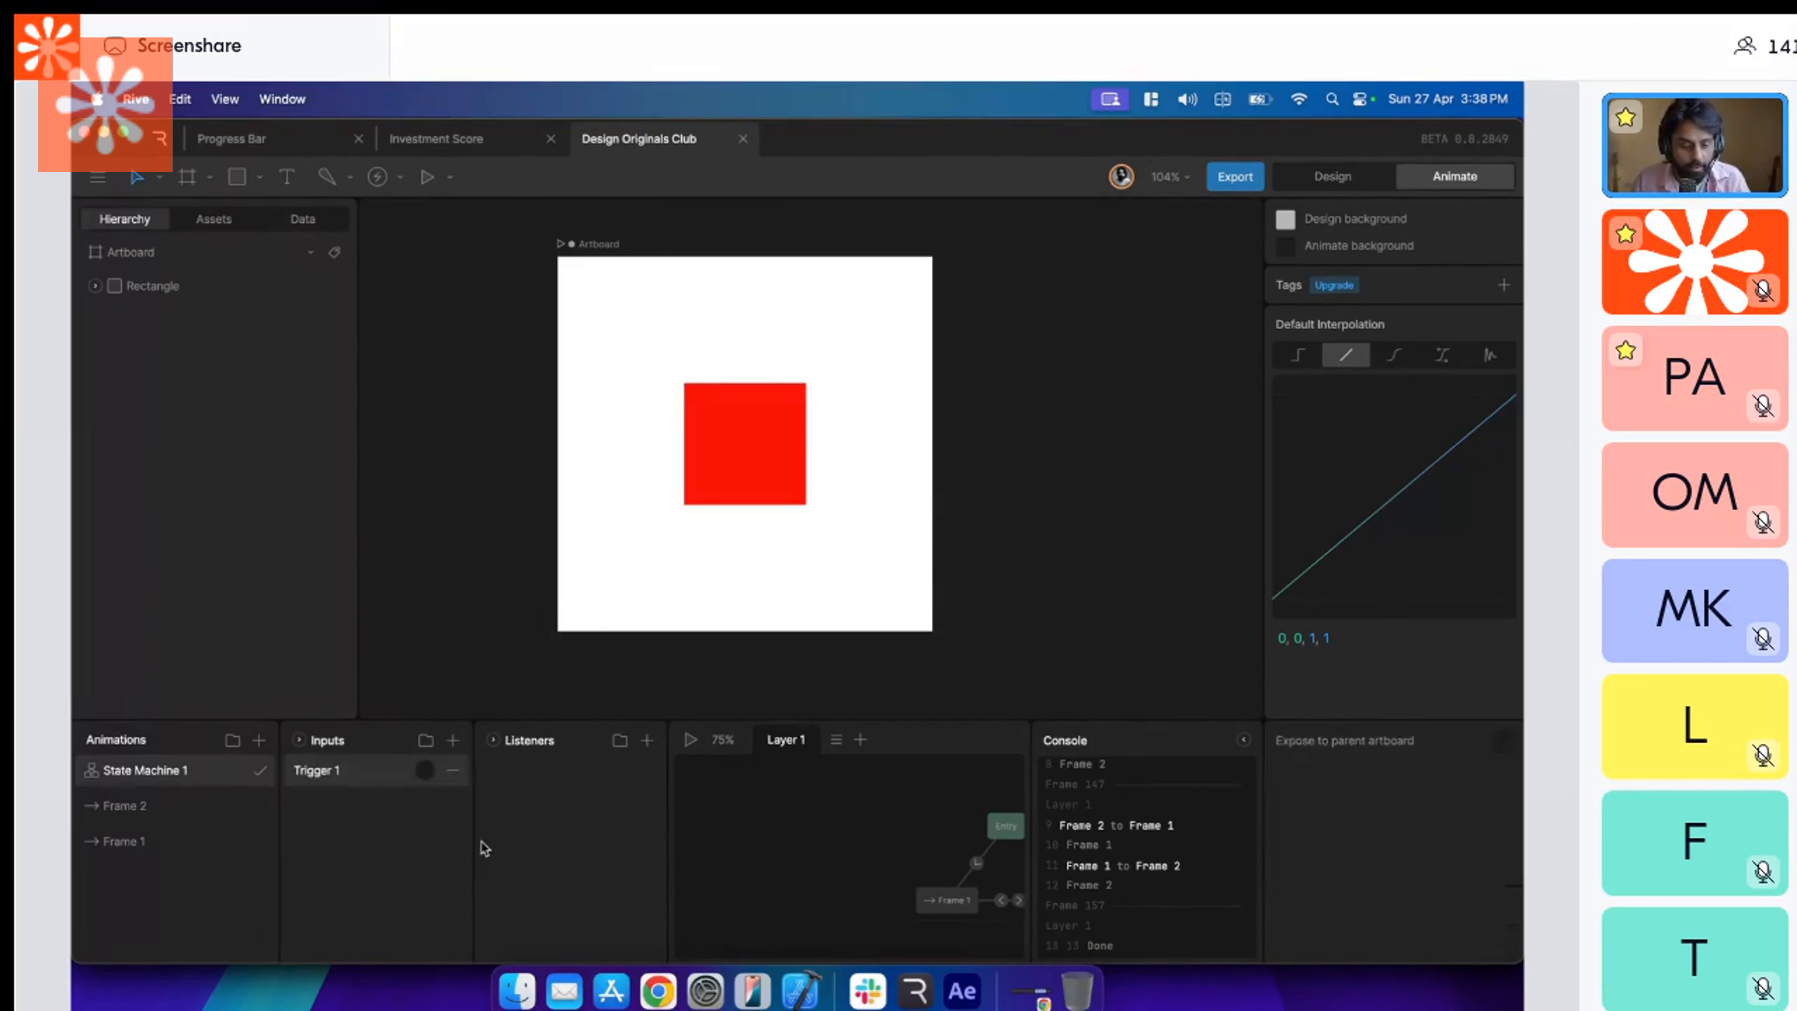
double_click(331, 770)
text(ttap)
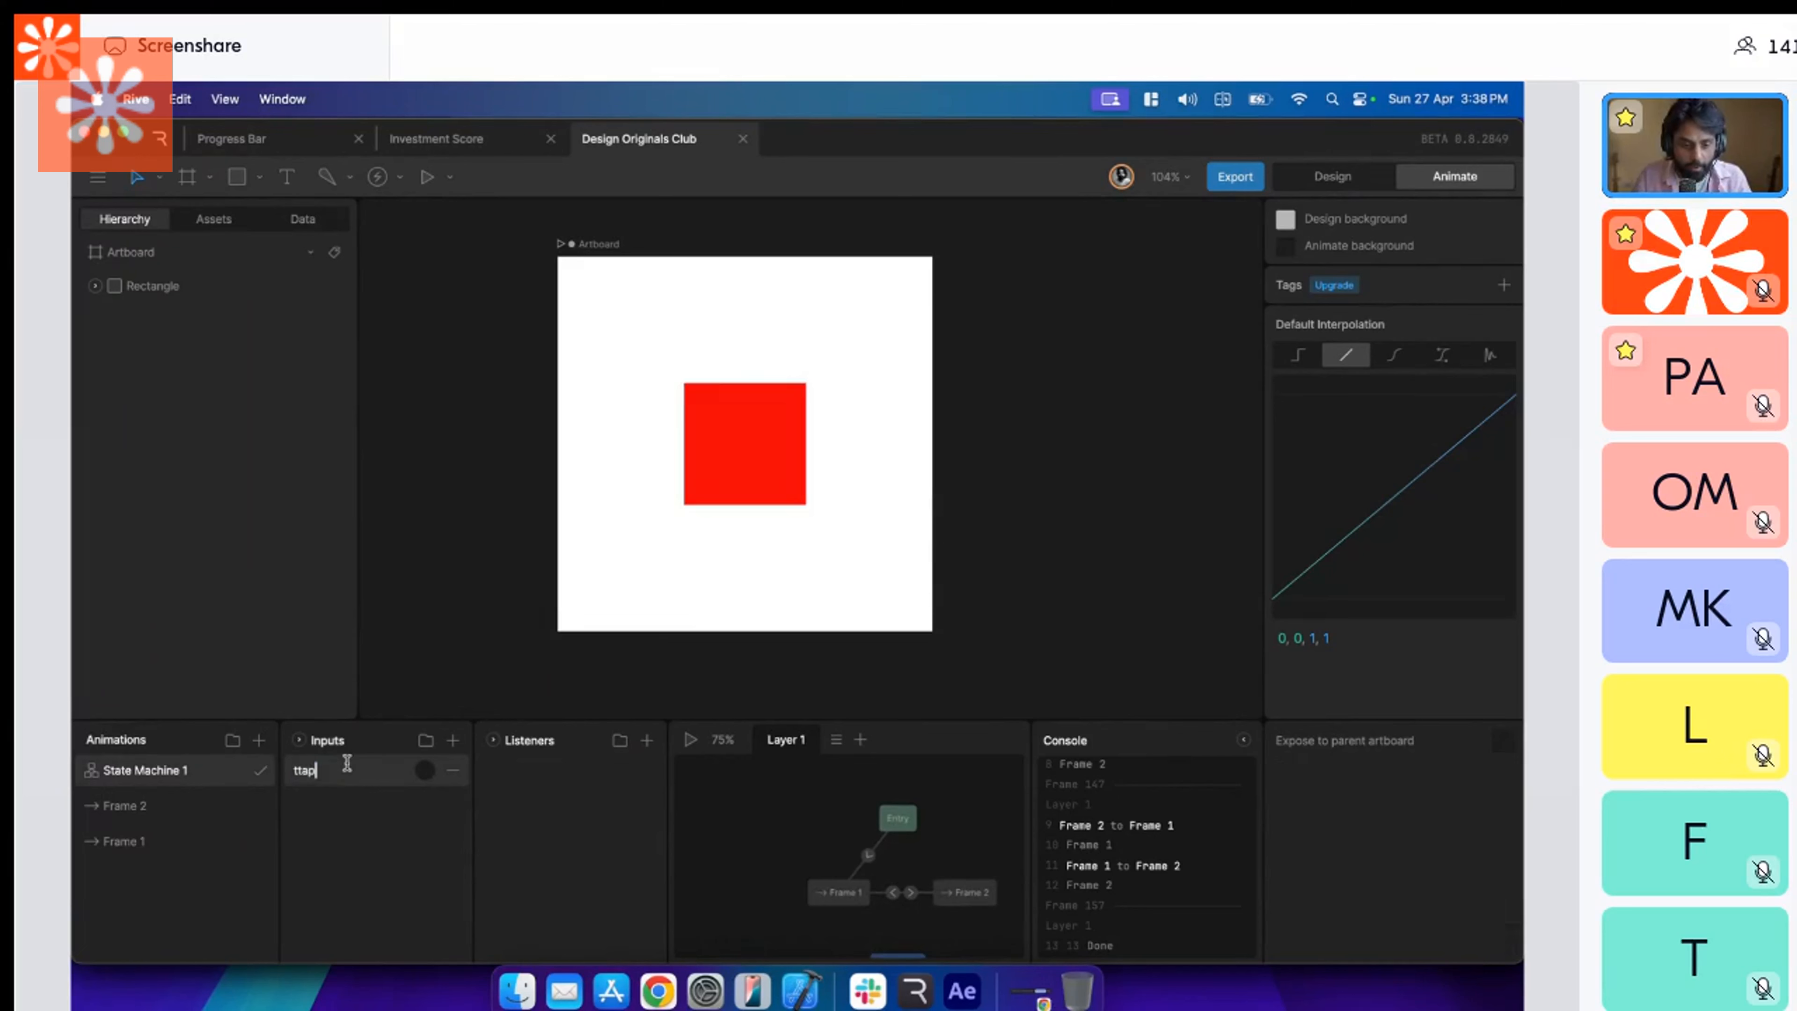
key(BackSpace)
key(BackSpace)
key(BackSpace)
key(BackSpace)
text(Tap on red)
Add a second trigger input to the state machine and name it "Tap on blue".
click(452, 770)
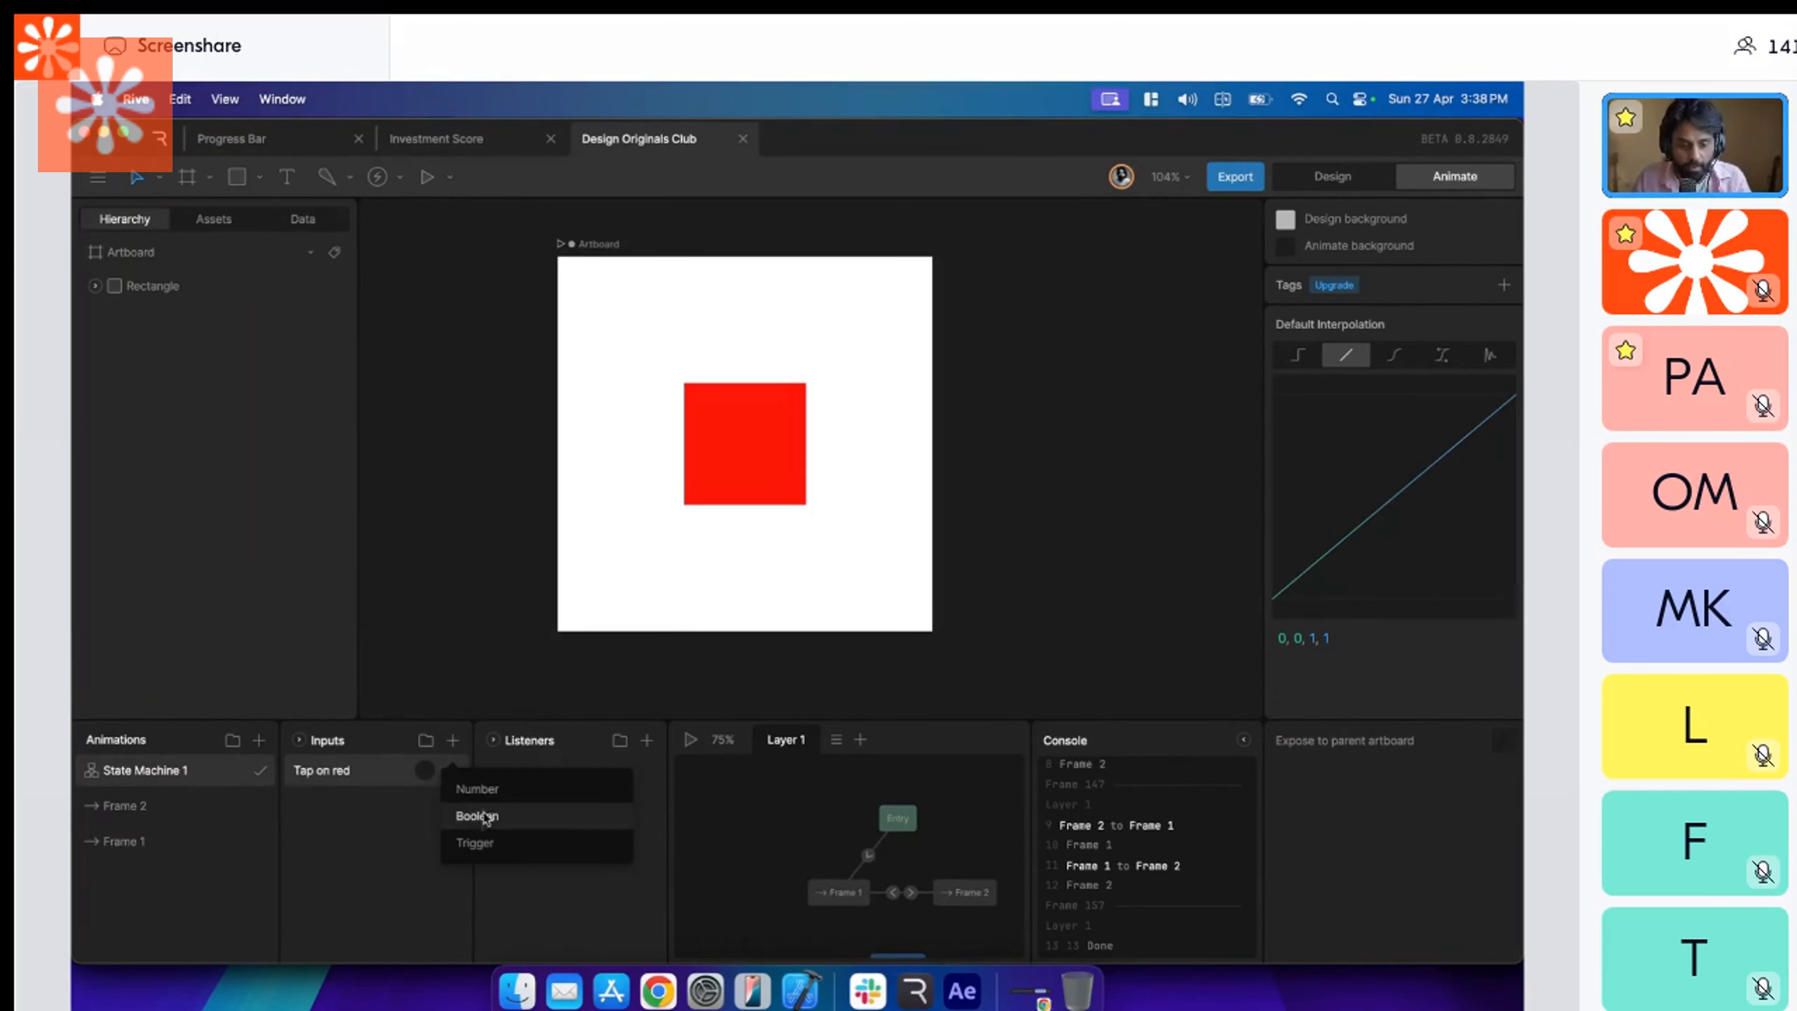
click(485, 817)
double_click(311, 770)
text(Tap)
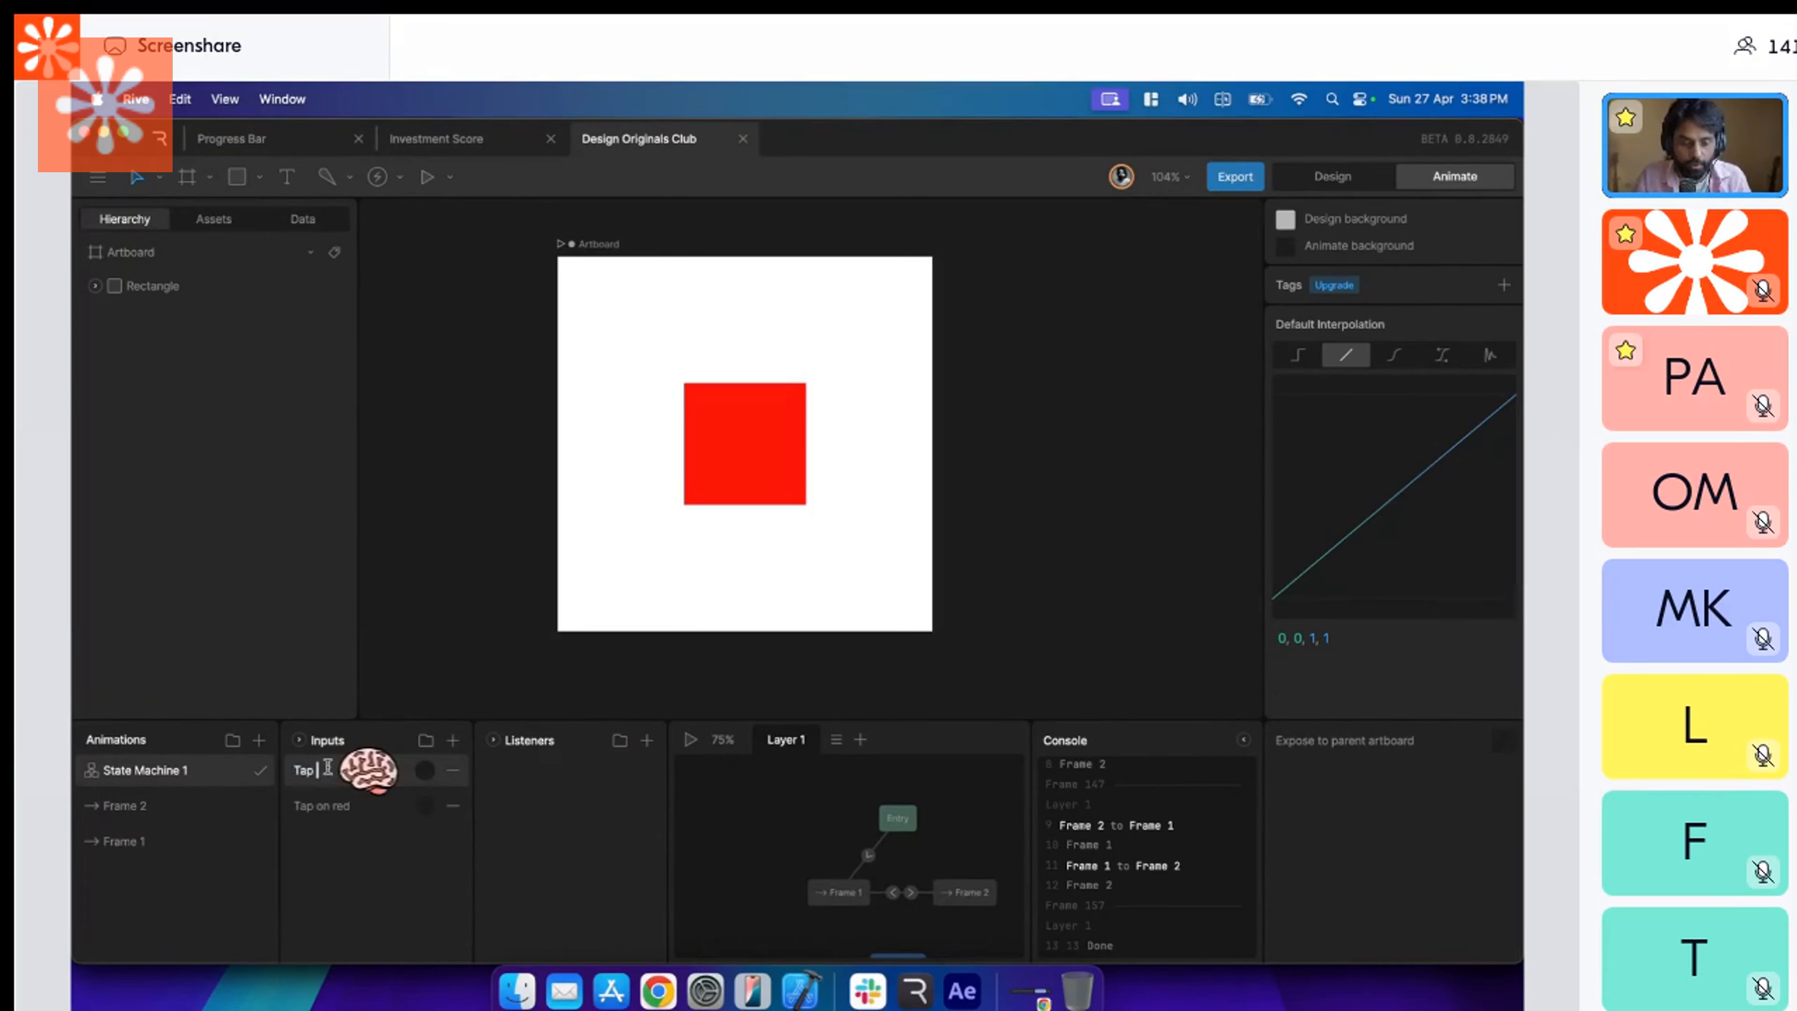
text( on blue)
key(Return)
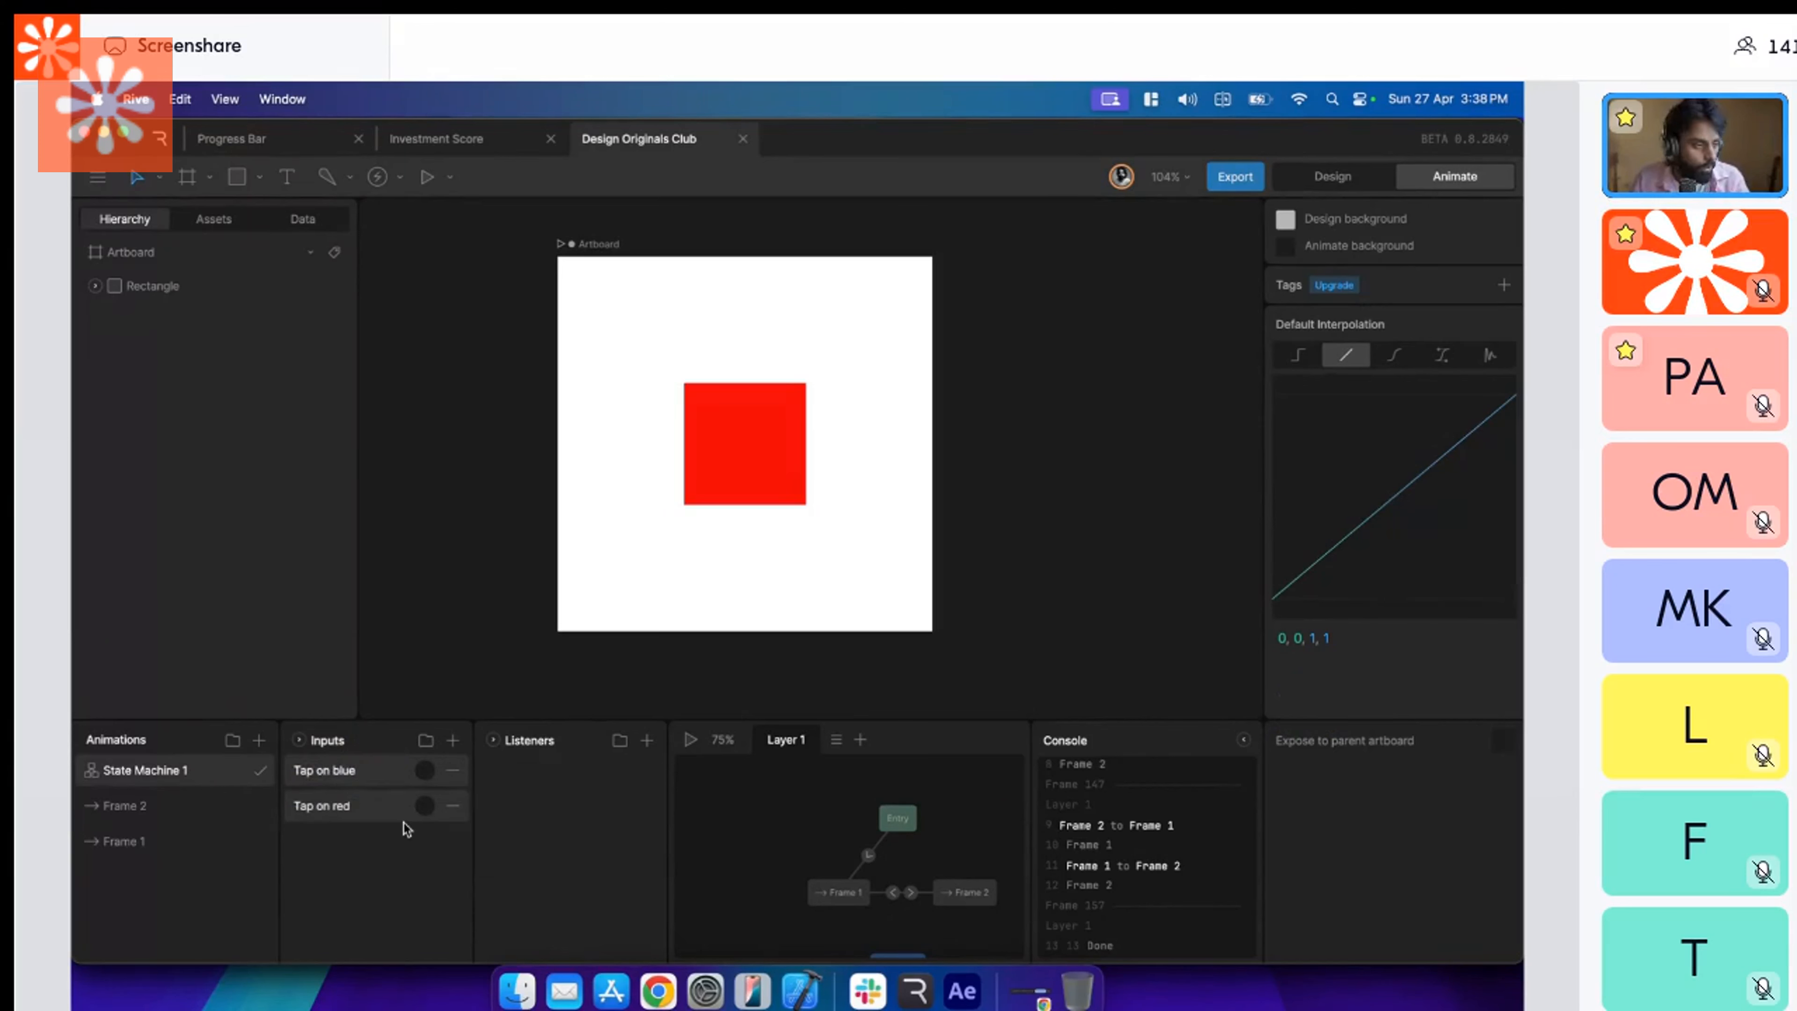
Switch to Figma, check the trigger options of the Frame 1 to Frame 2 interaction, keep On click, and return to Rive.
click(910, 893)
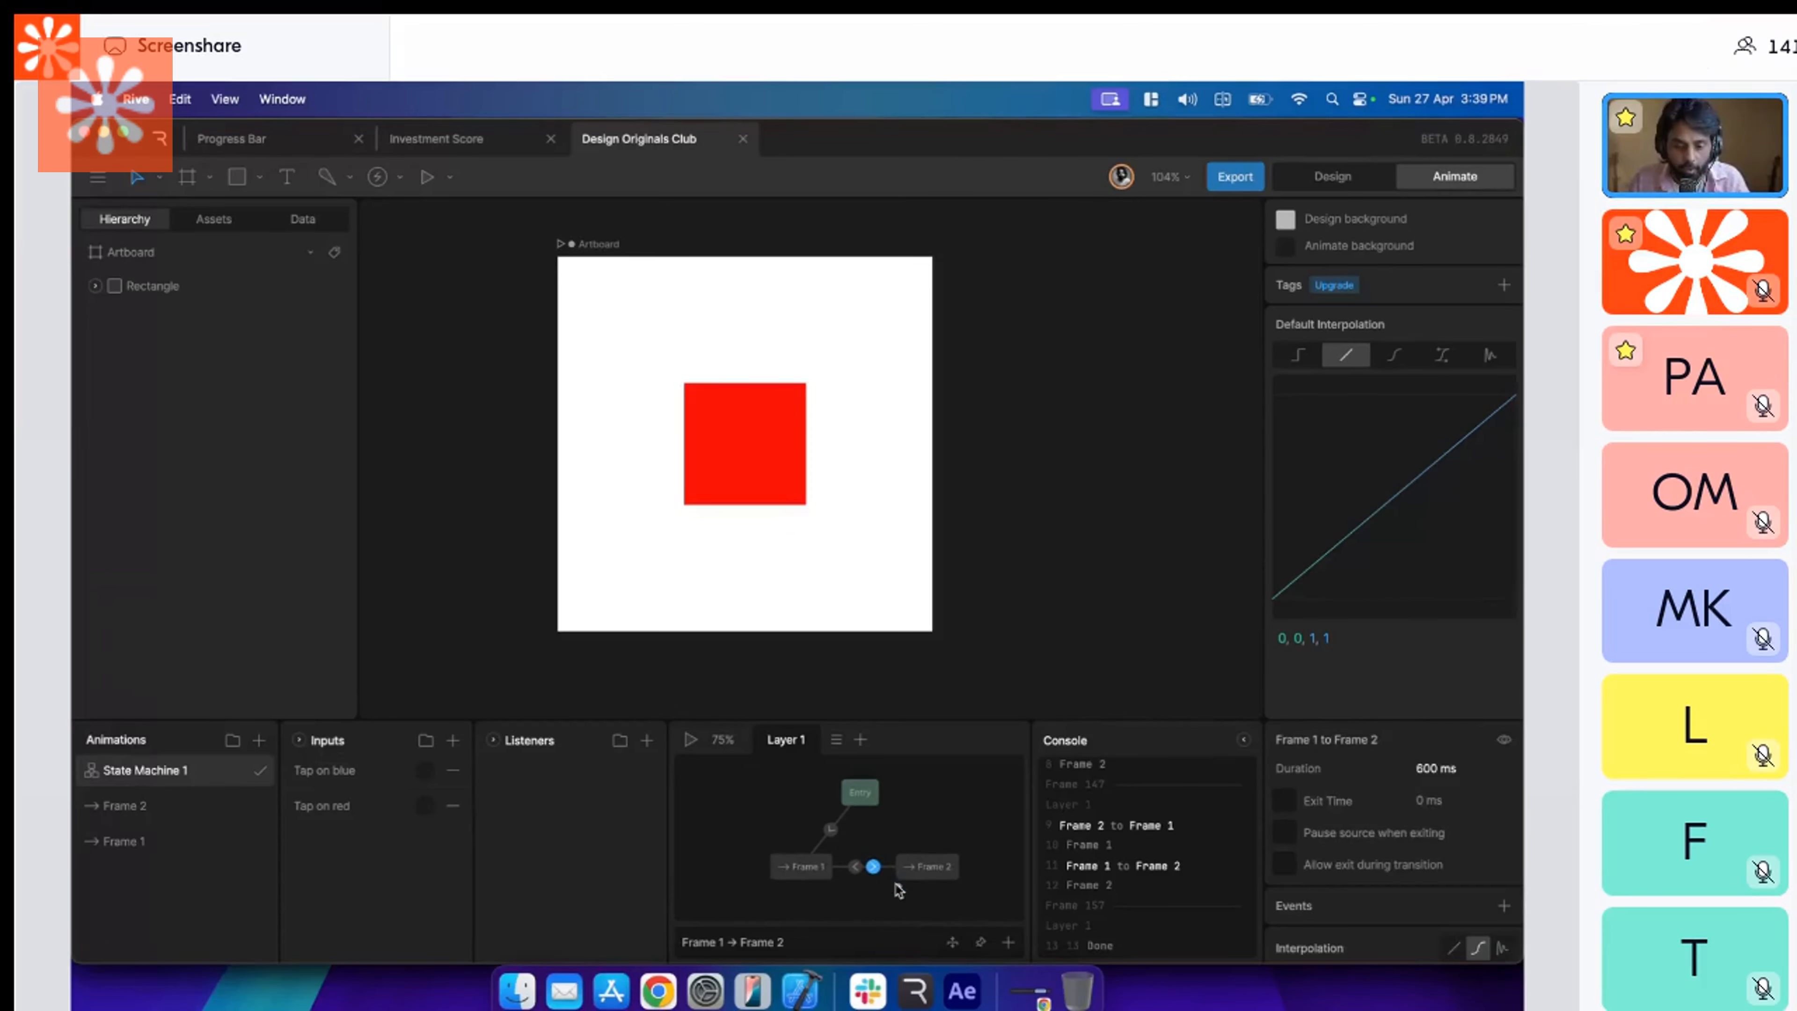
key(super+Tab)
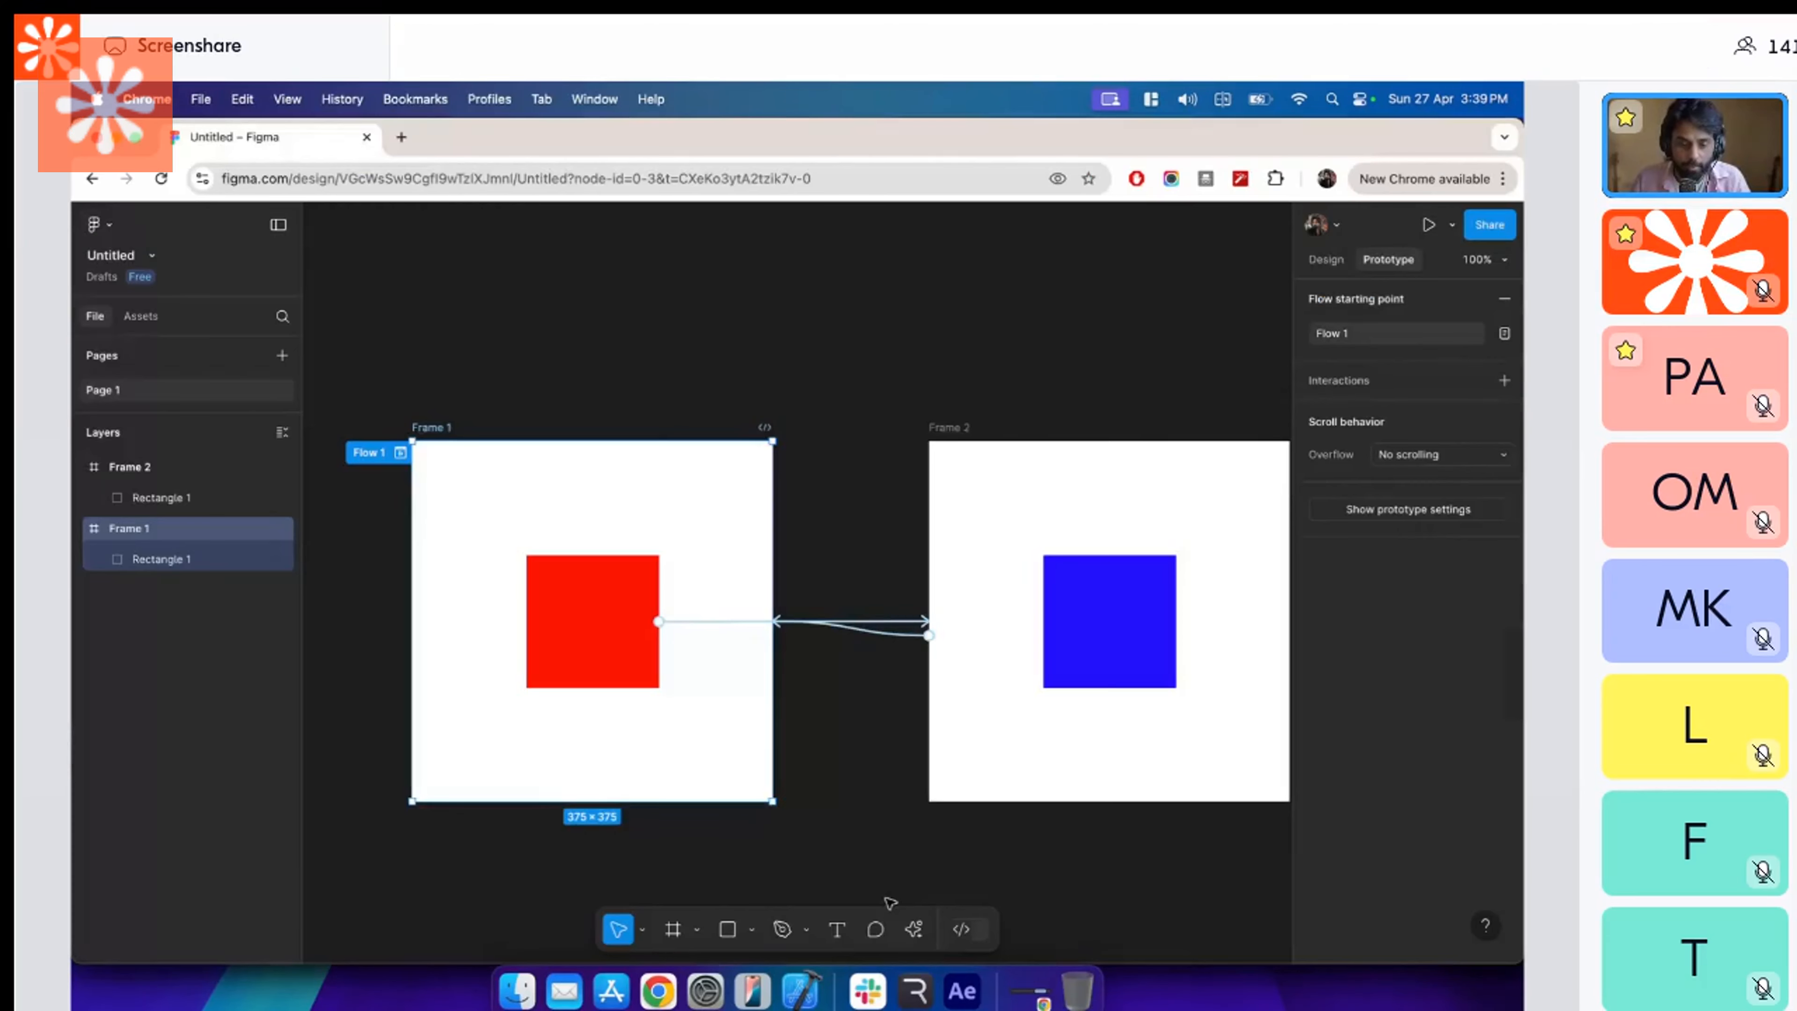
click(875, 629)
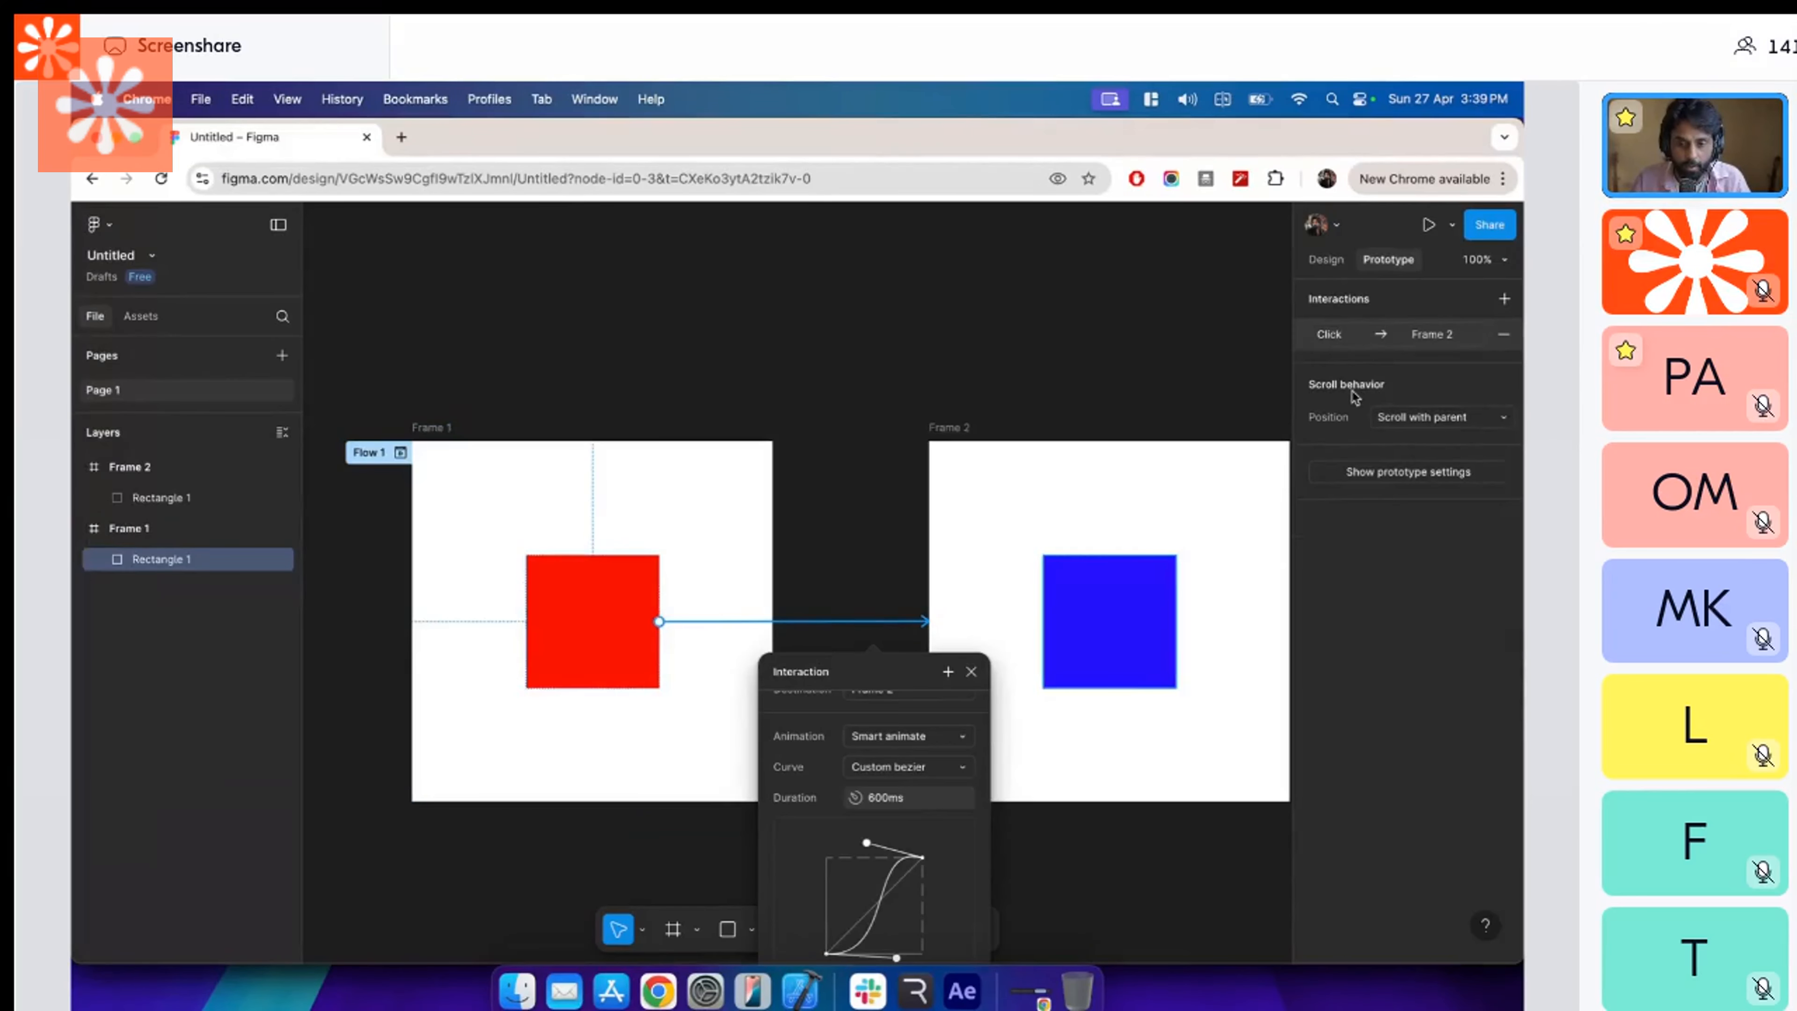
scroll(899, 827, up, 3)
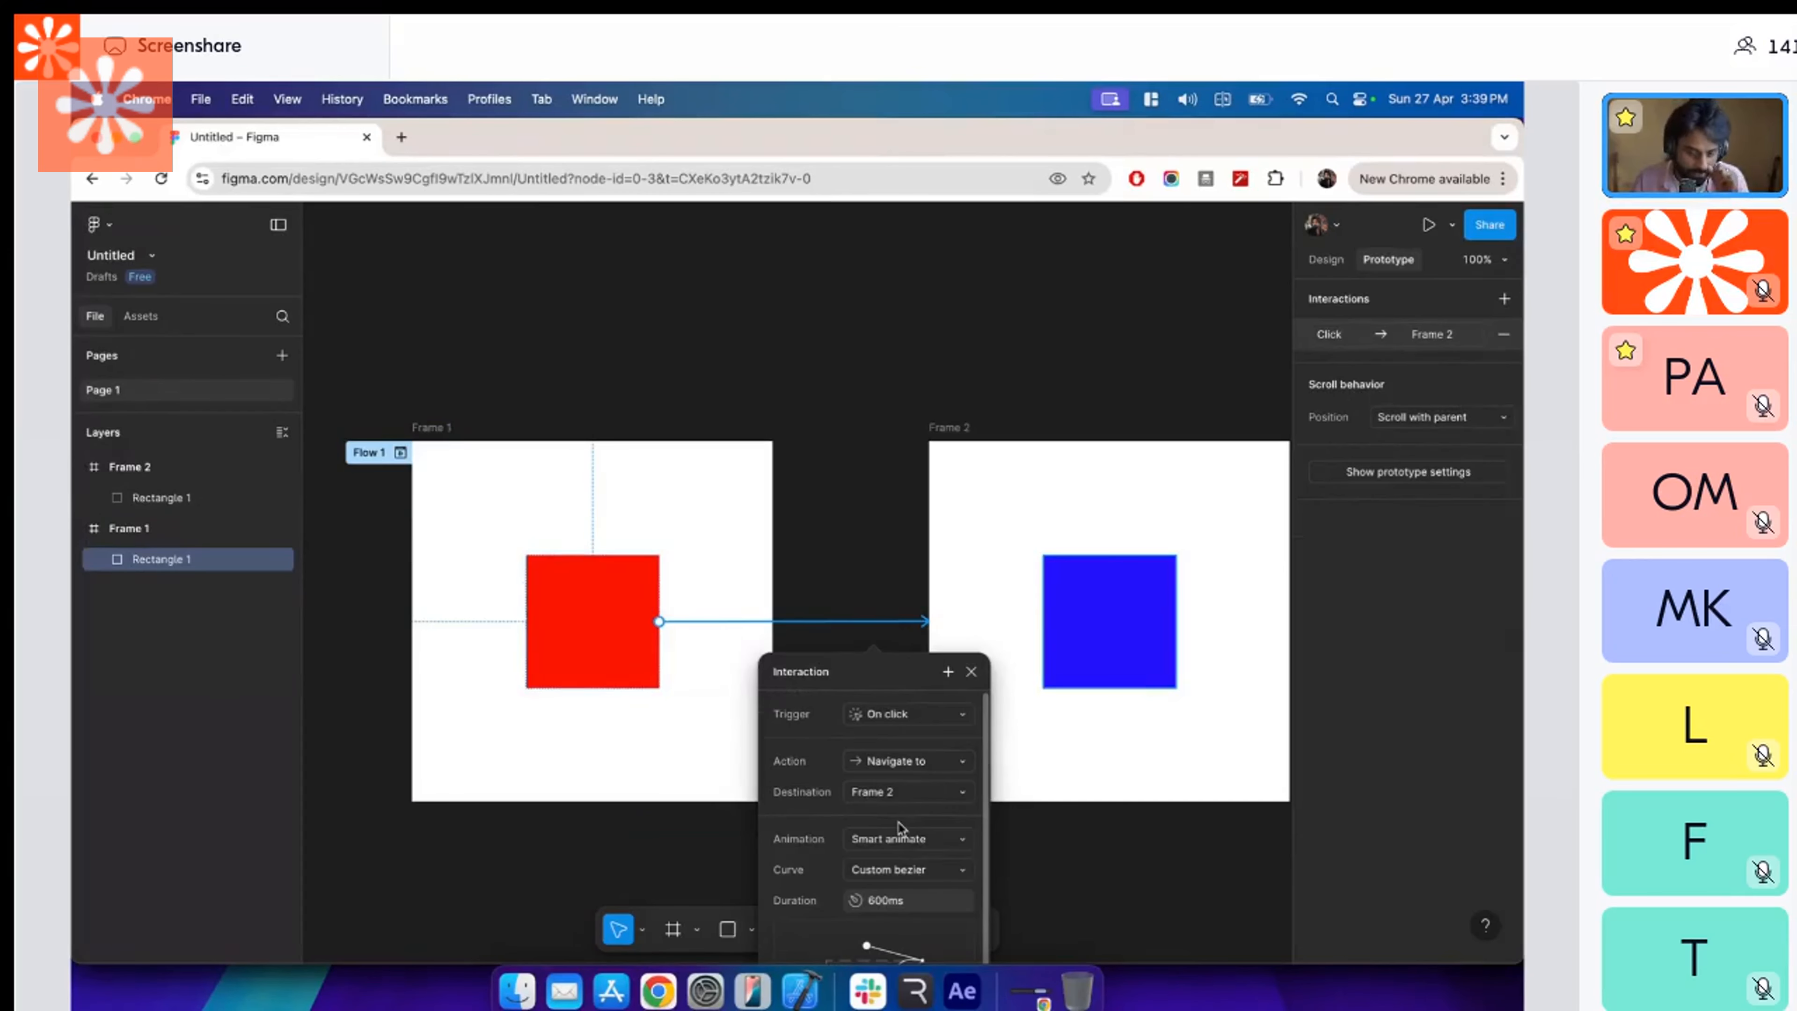
click(938, 716)
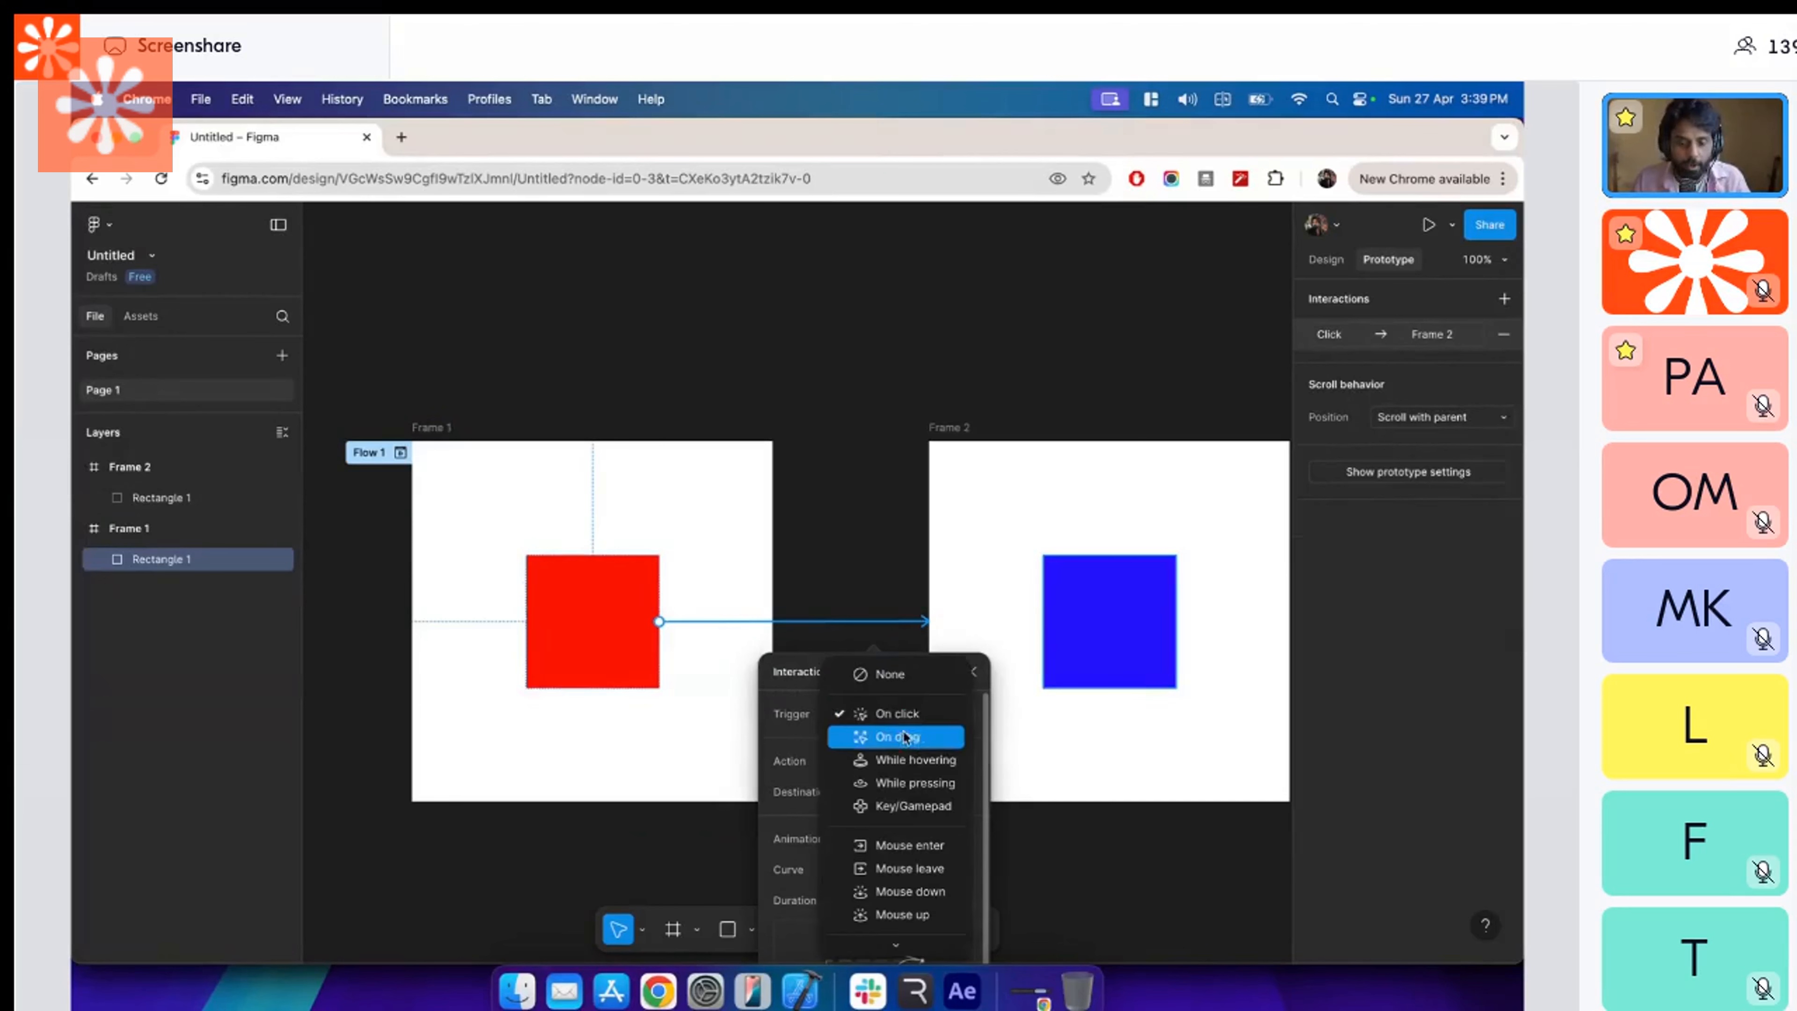
click(913, 719)
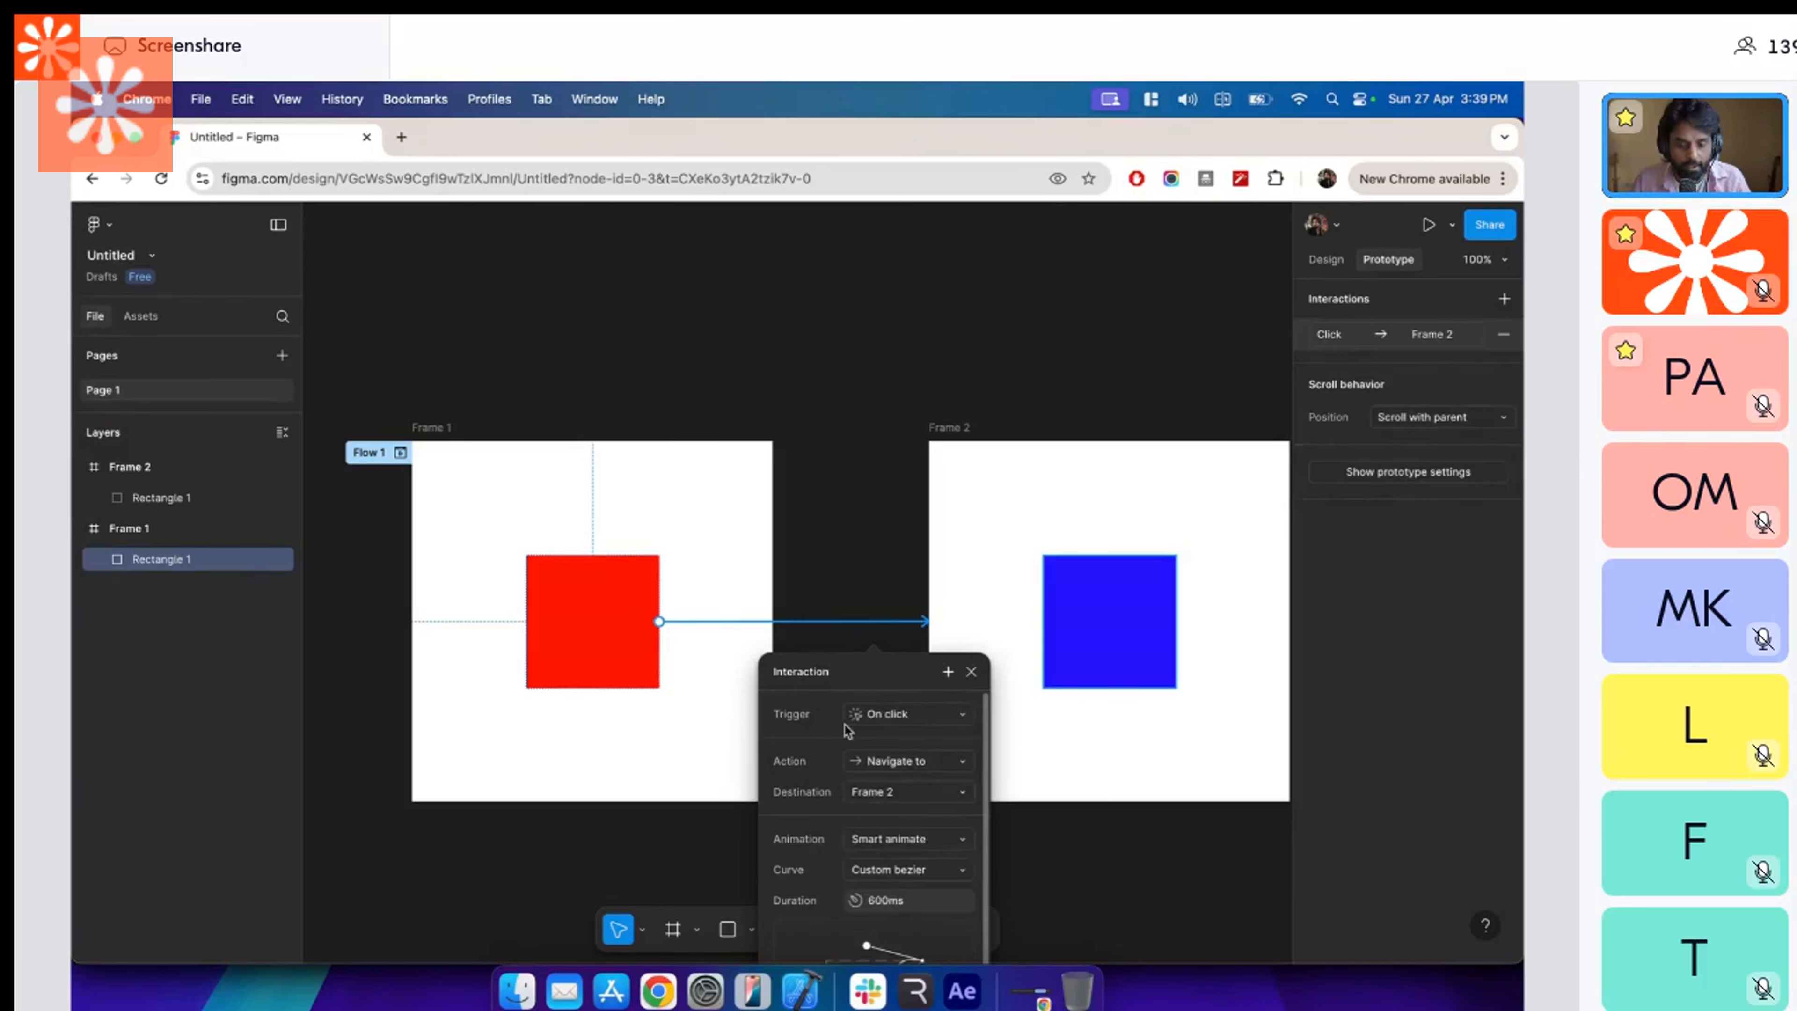
key(super+Tab)
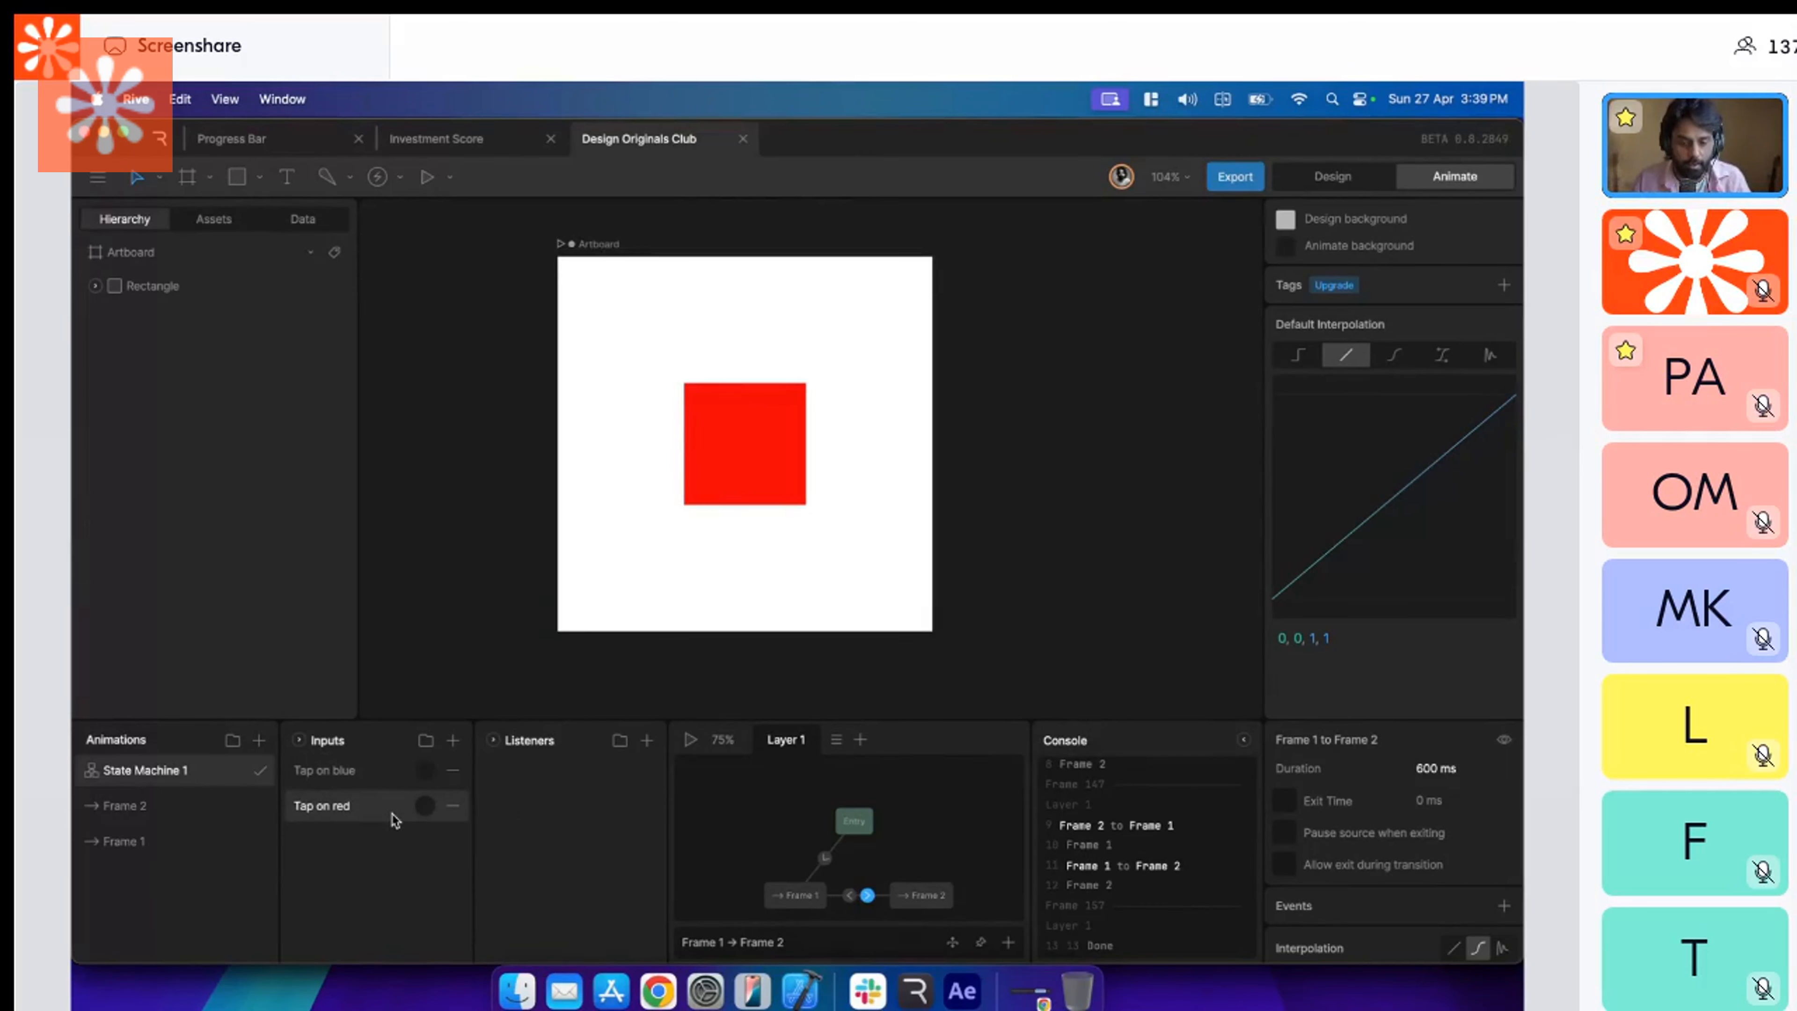
Enlarge the animation area and try adding an event to the Frame 1 to Frame 2 transition.
drag(968, 717, 968, 669)
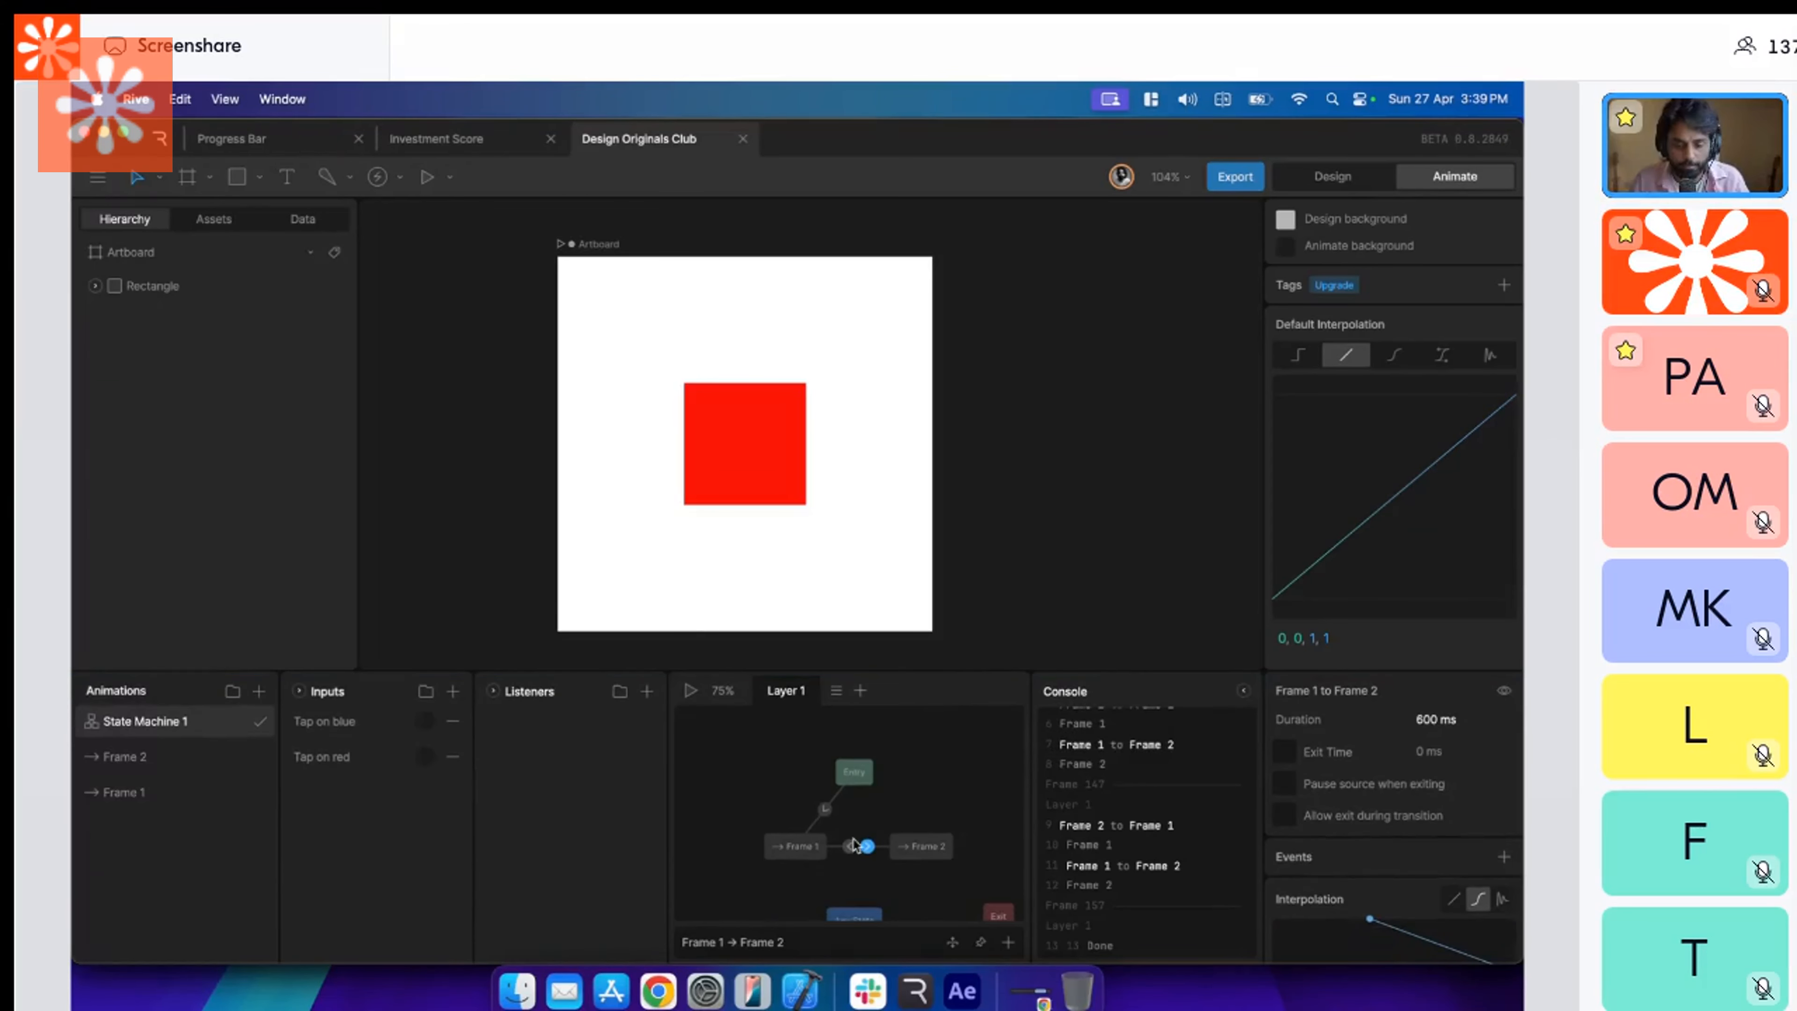
click(1504, 860)
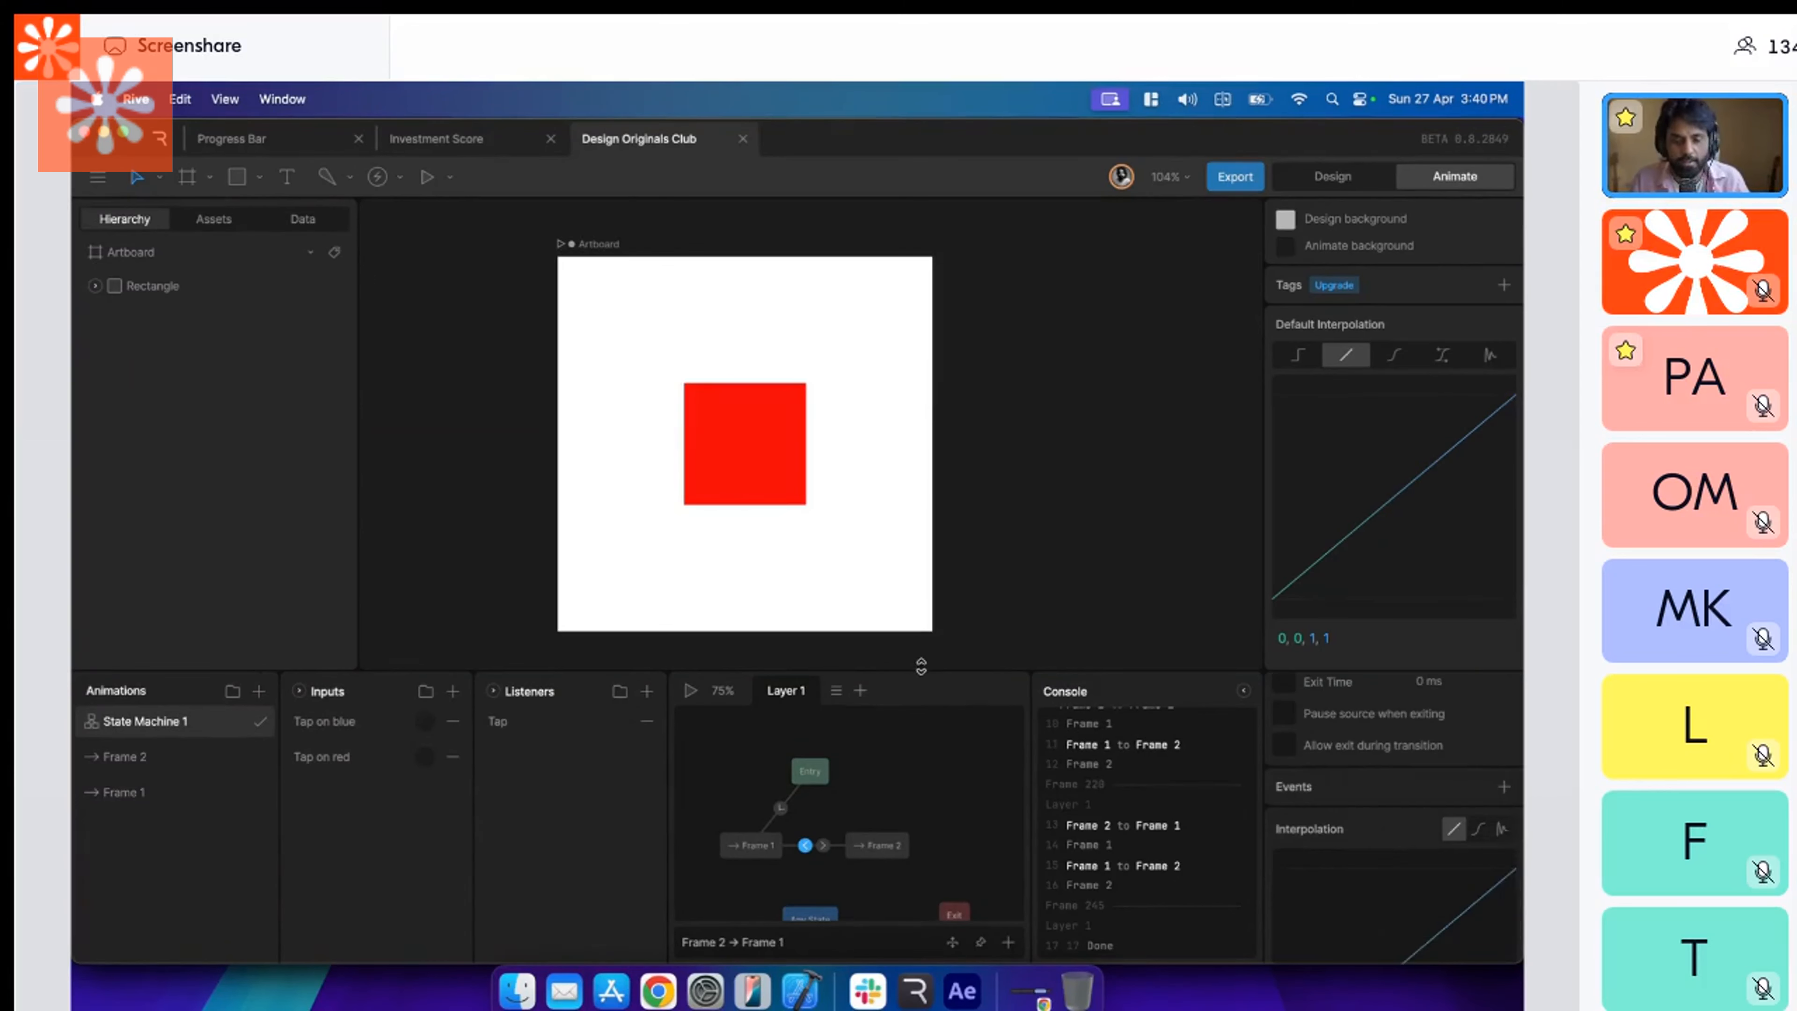
drag(921, 669, 921, 671)
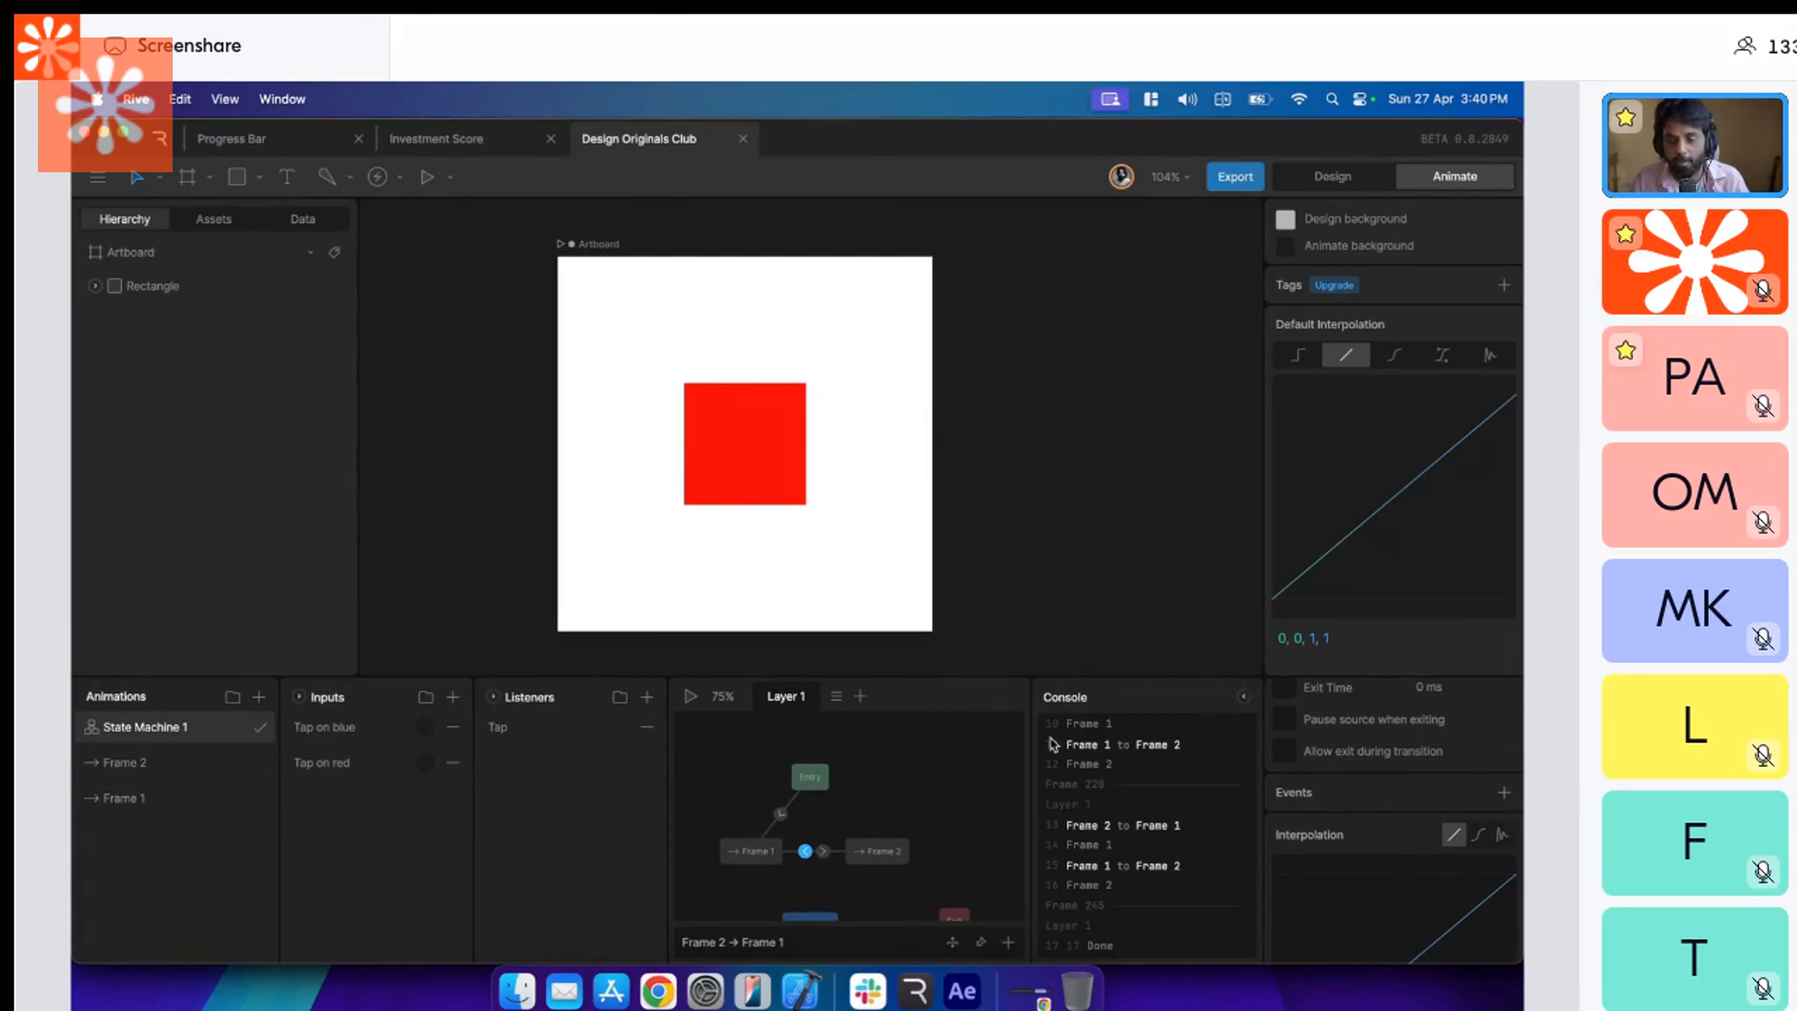
Select the Frame 1 to Frame 2 transition in the state machine, and collapse the console to widen the graph.
scroll(1273, 771, up, 2)
click(585, 734)
click(664, 790)
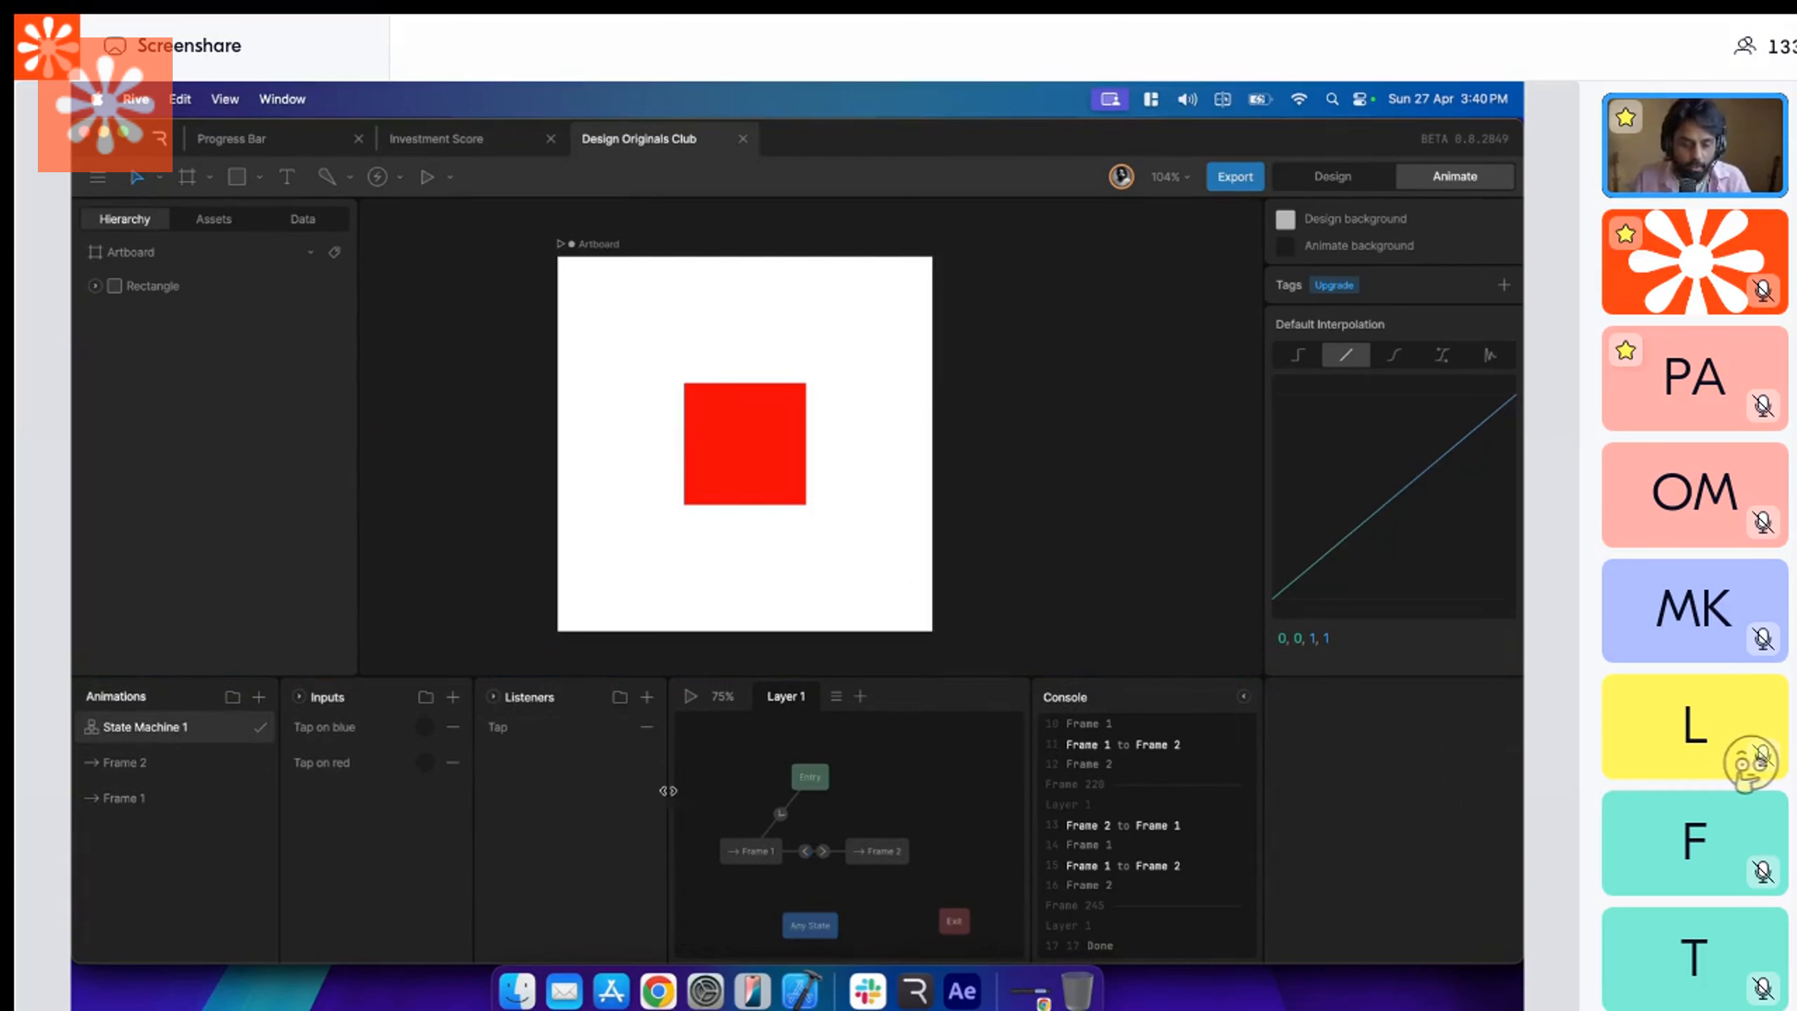
click(822, 851)
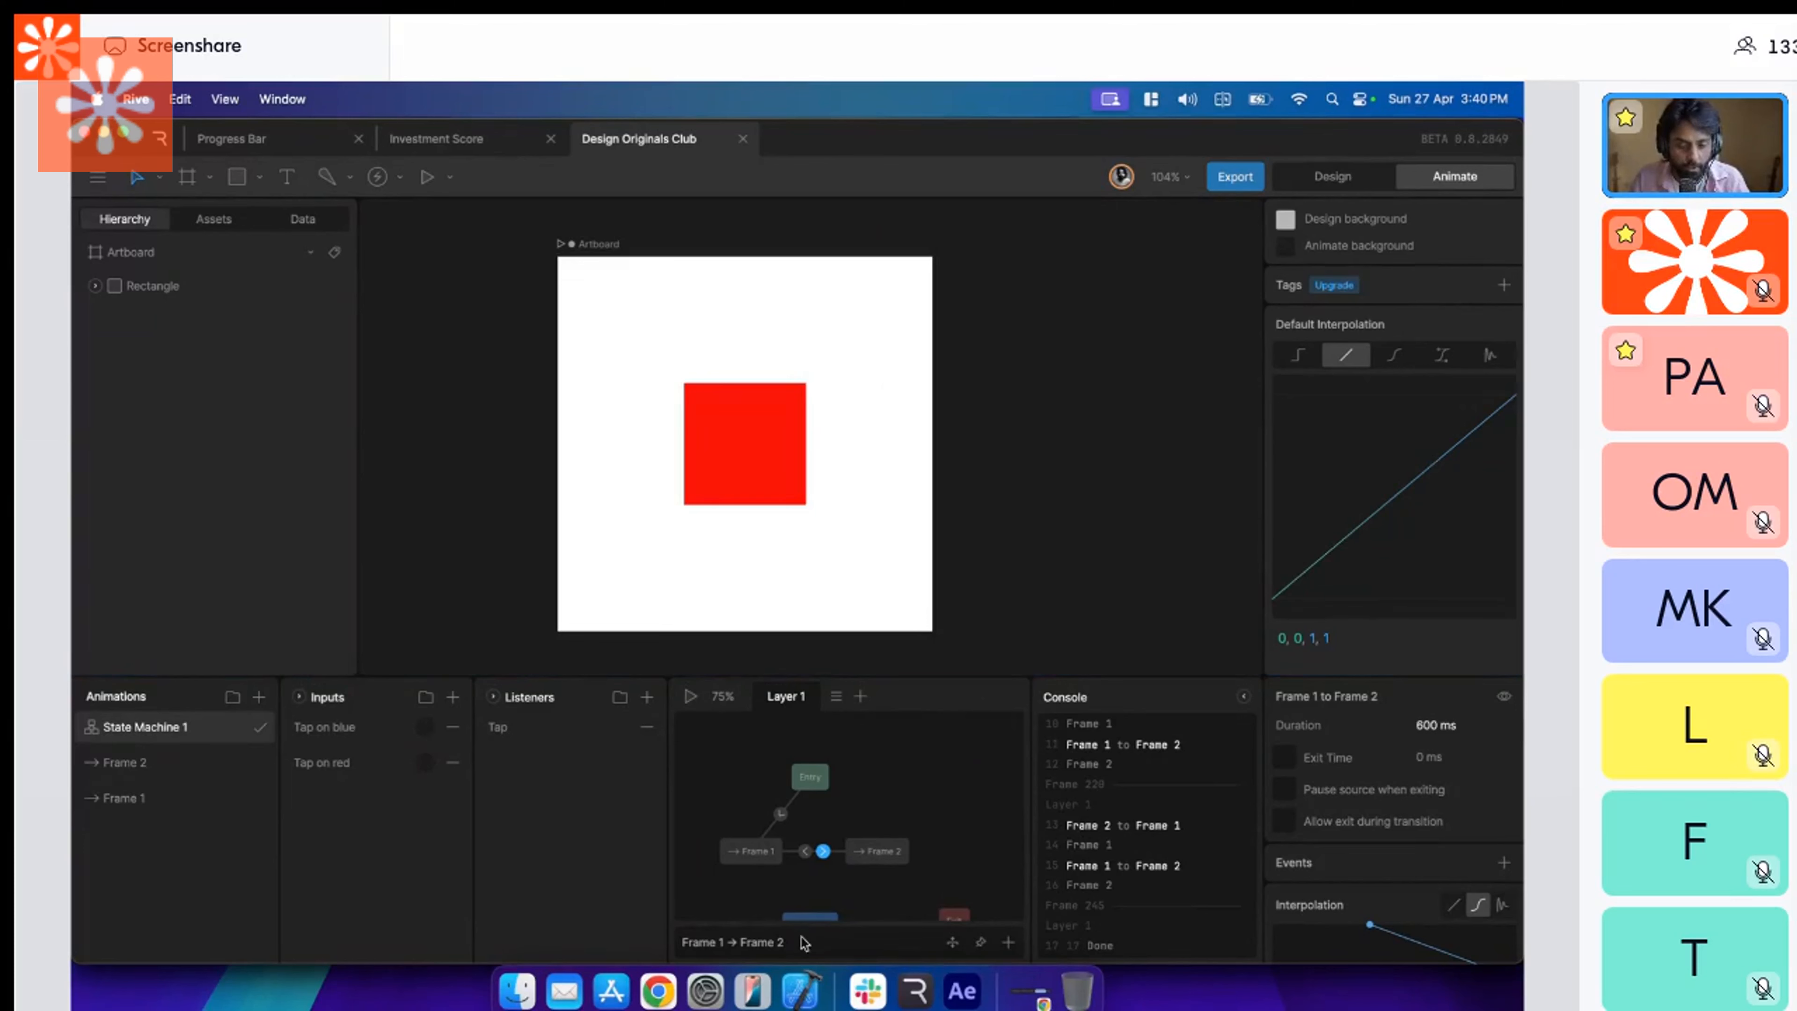
drag(999, 675, 1003, 656)
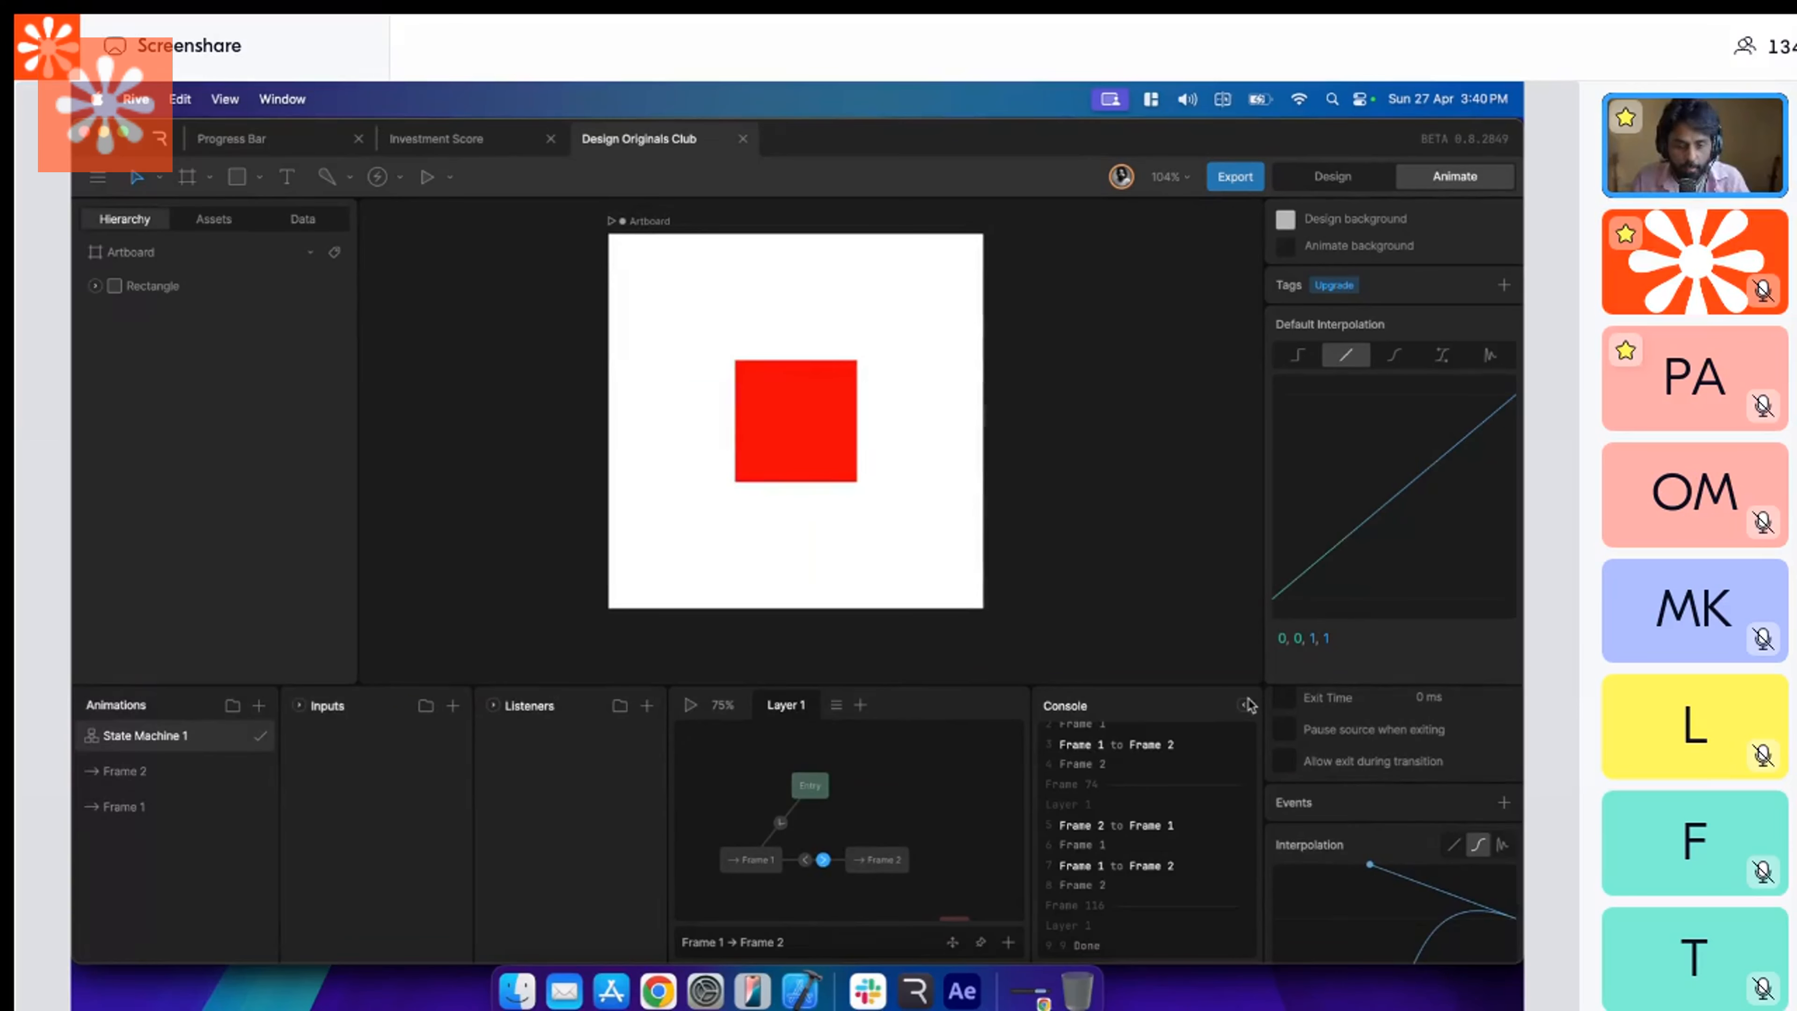
click(1243, 705)
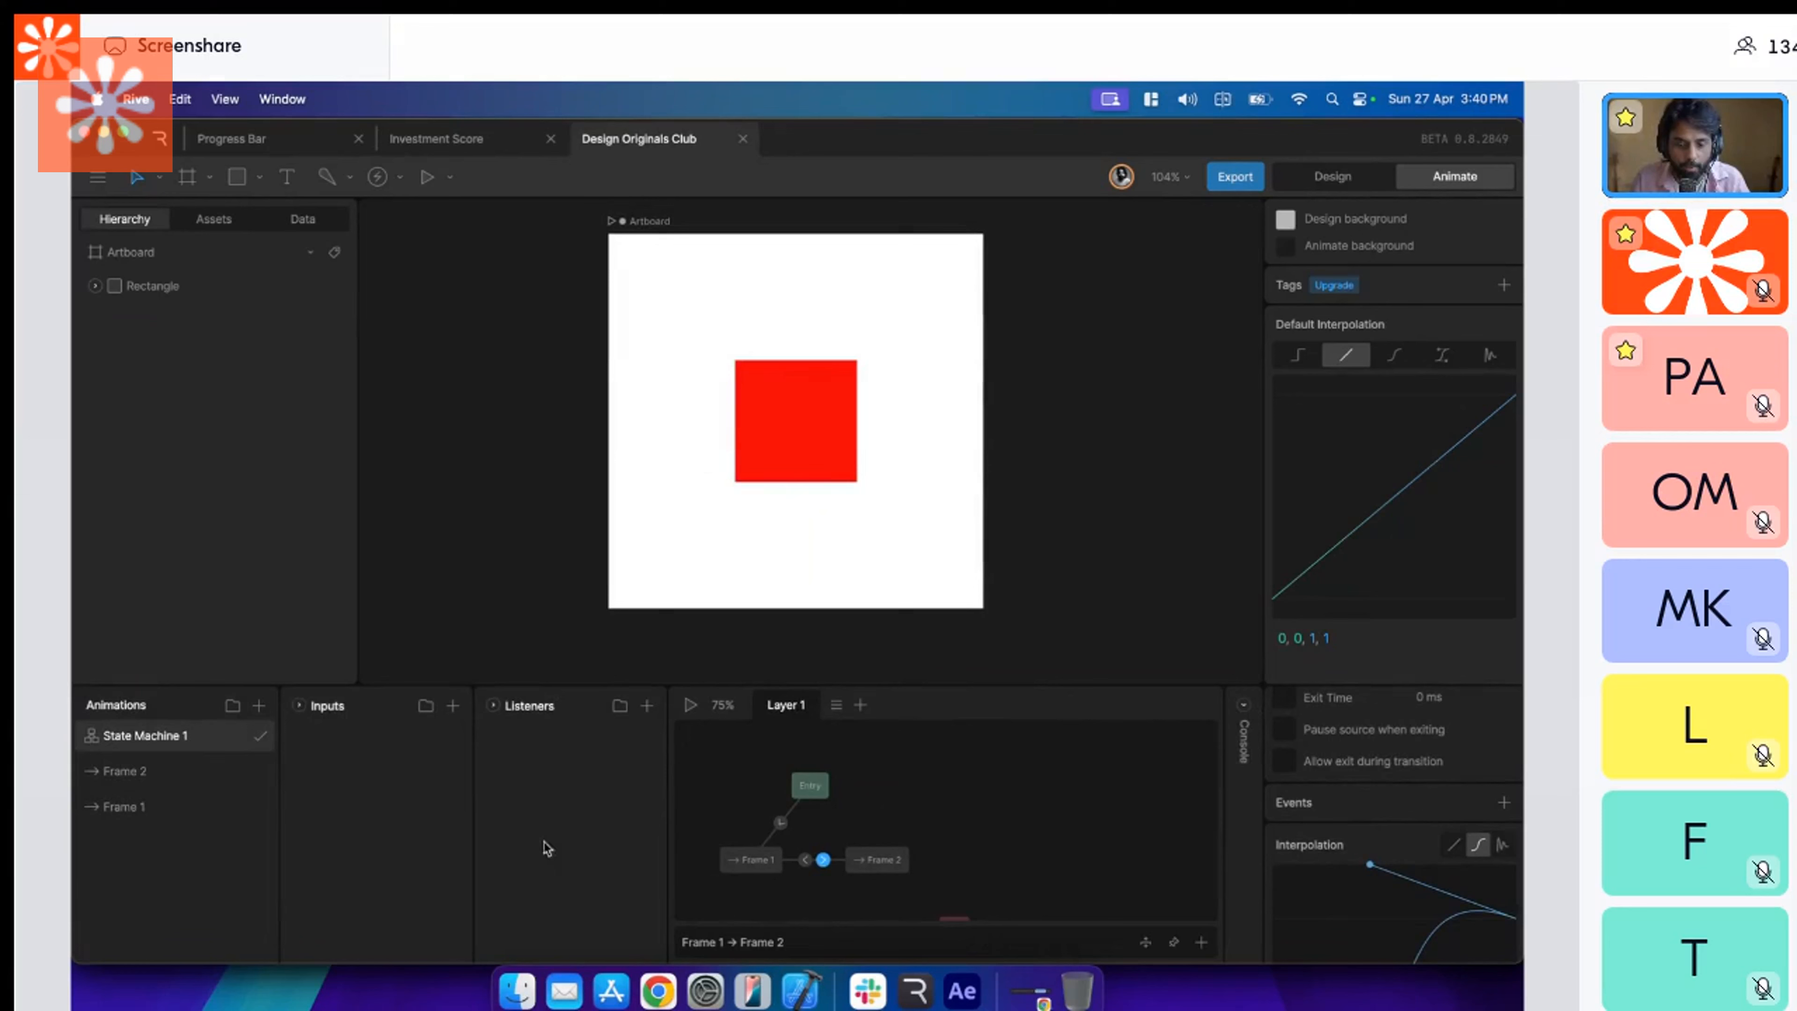
Delete the Frame 2 animation from the animations list.
click(152, 807)
click(157, 779)
right_click(157, 778)
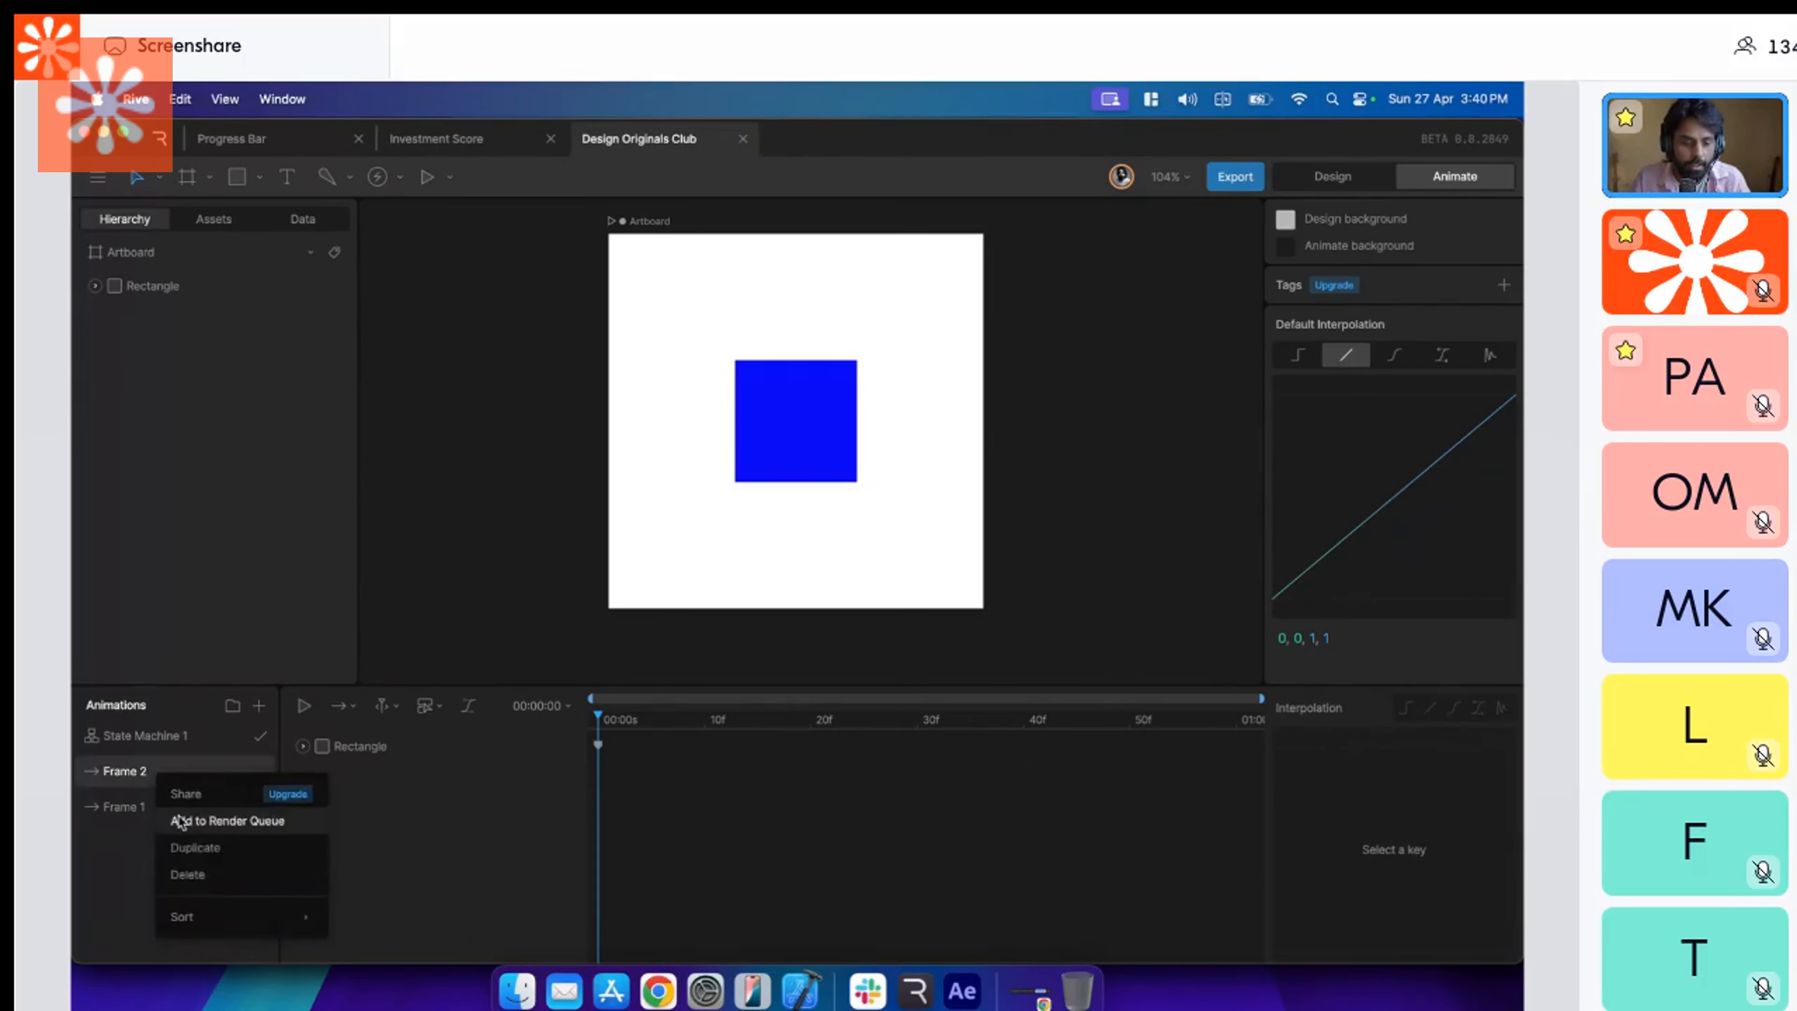
click(197, 868)
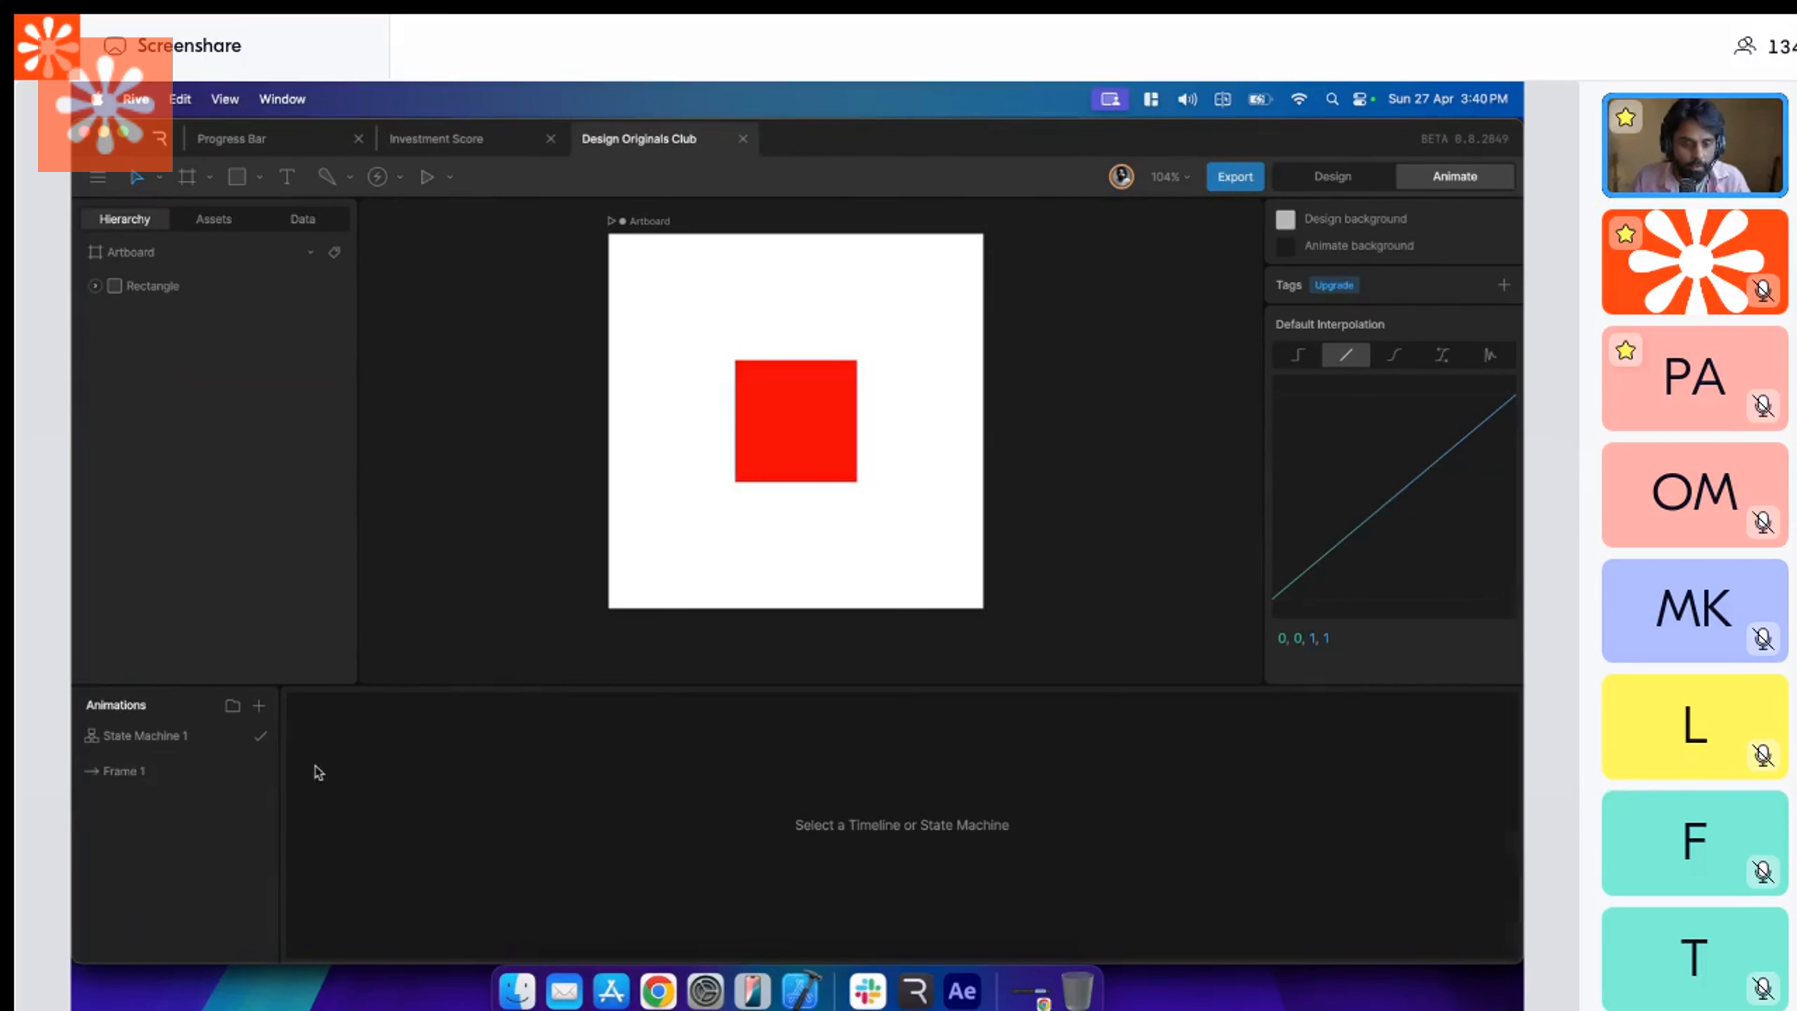
Duplicate the Frame 1 animation.
click(163, 771)
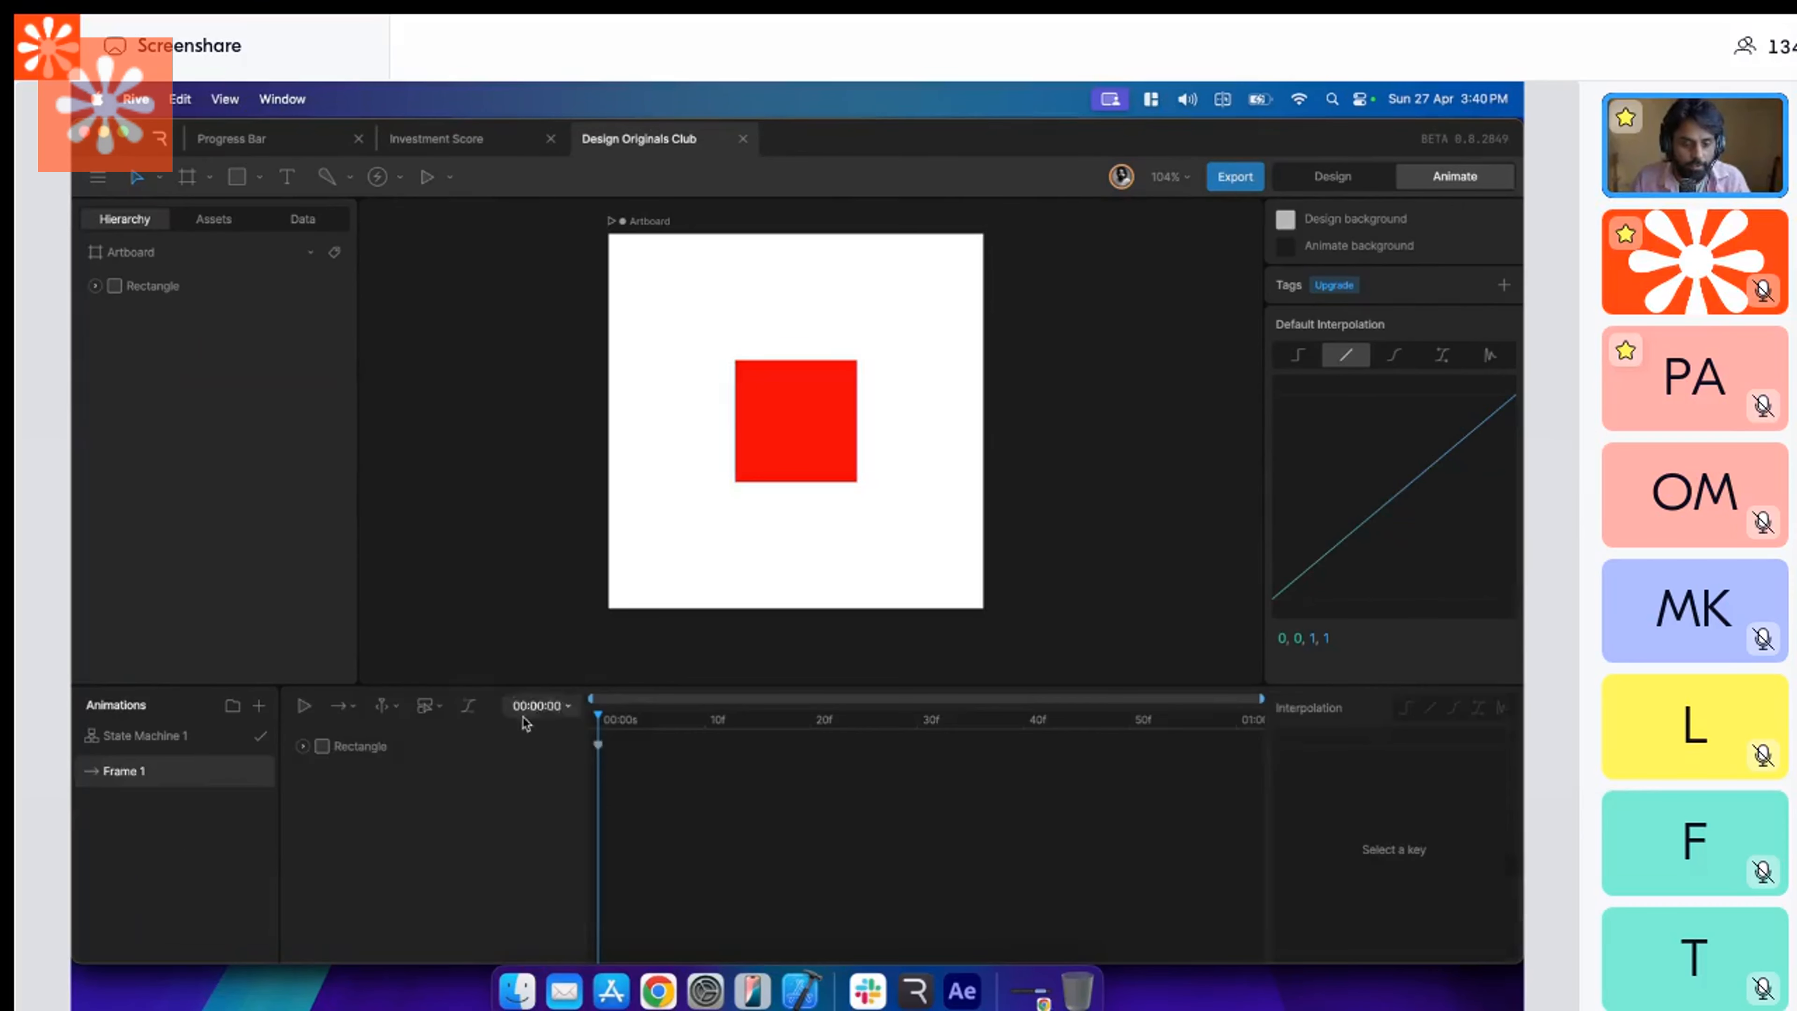
right_click(160, 782)
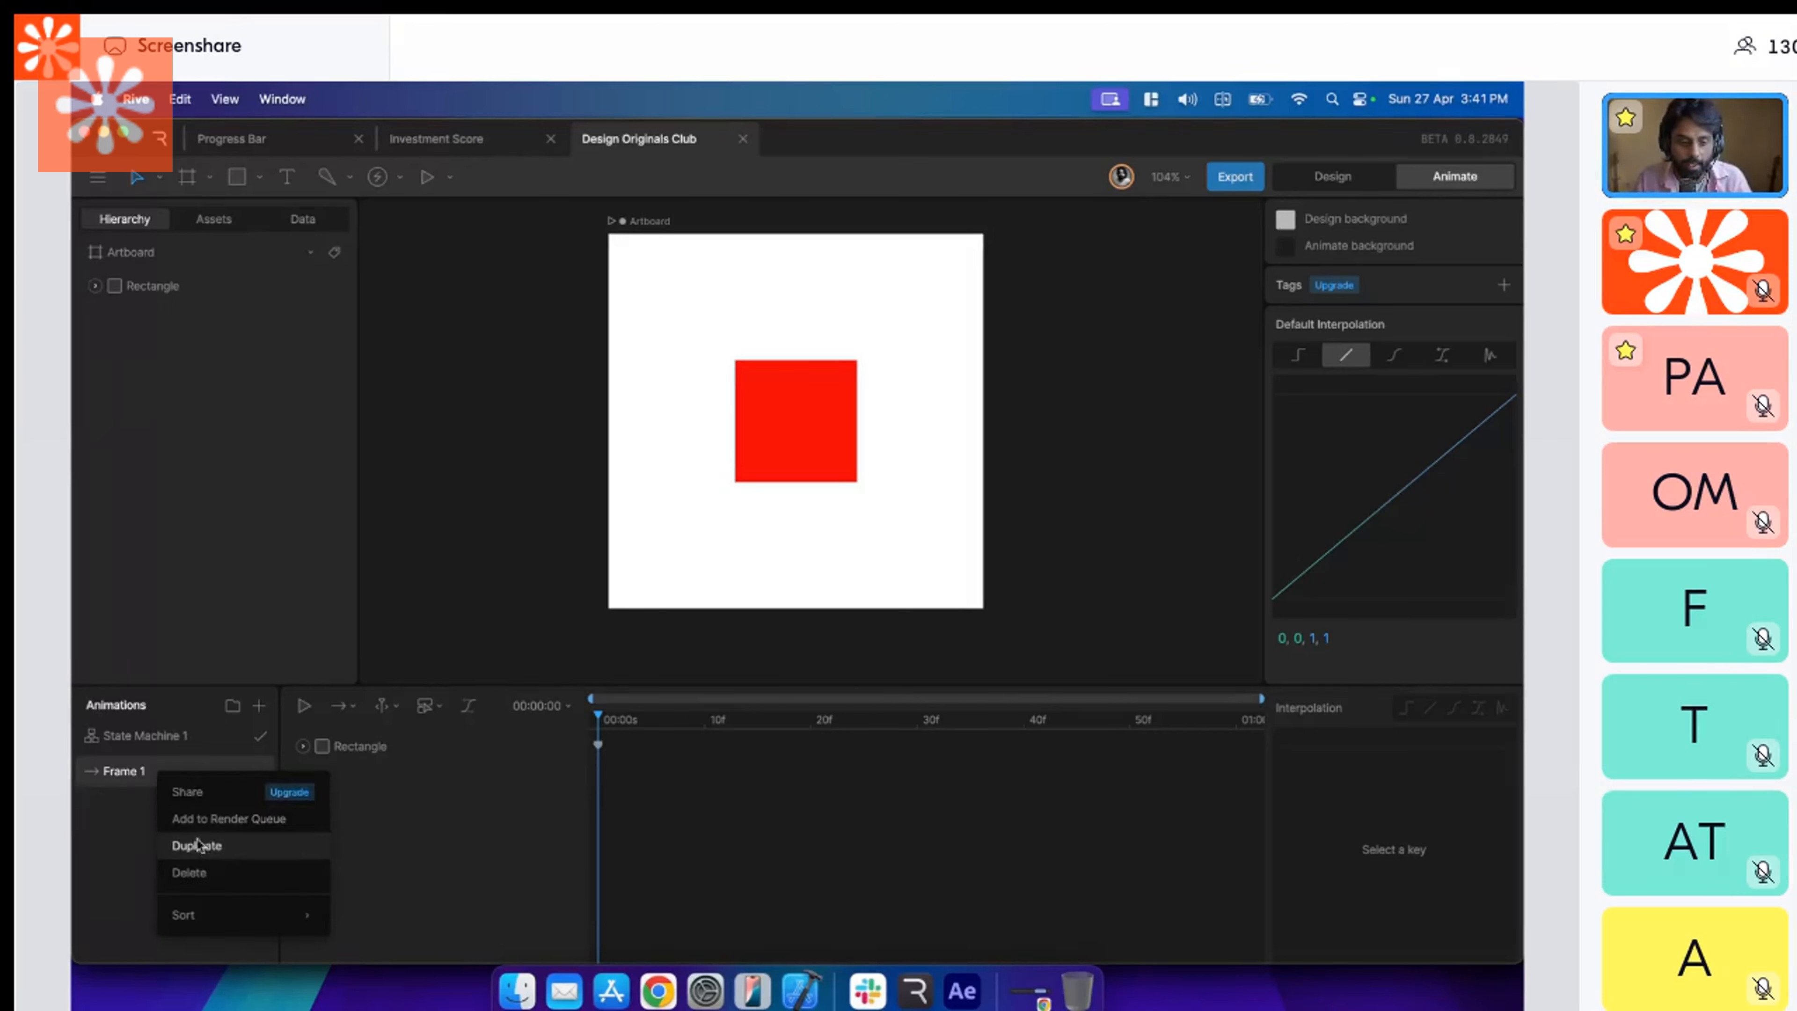
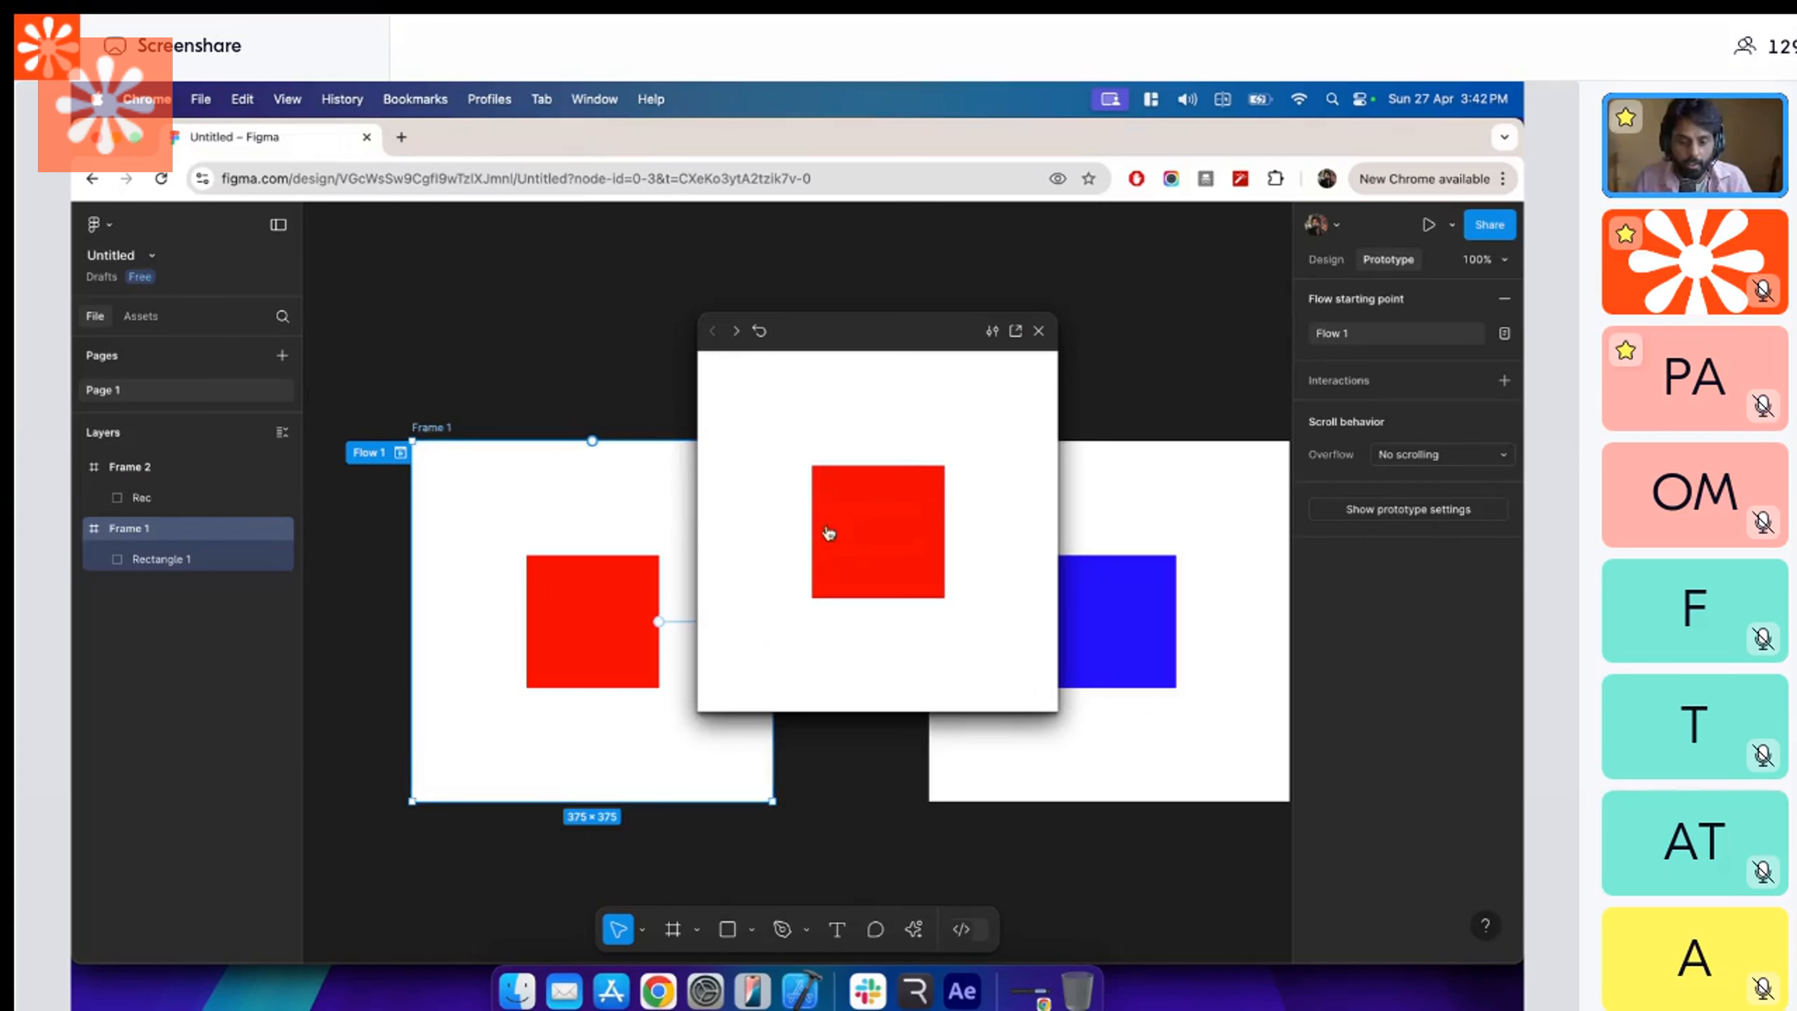
Test the square's tap interaction in the Figma prototype preview, and close the preview.
click(827, 525)
click(891, 522)
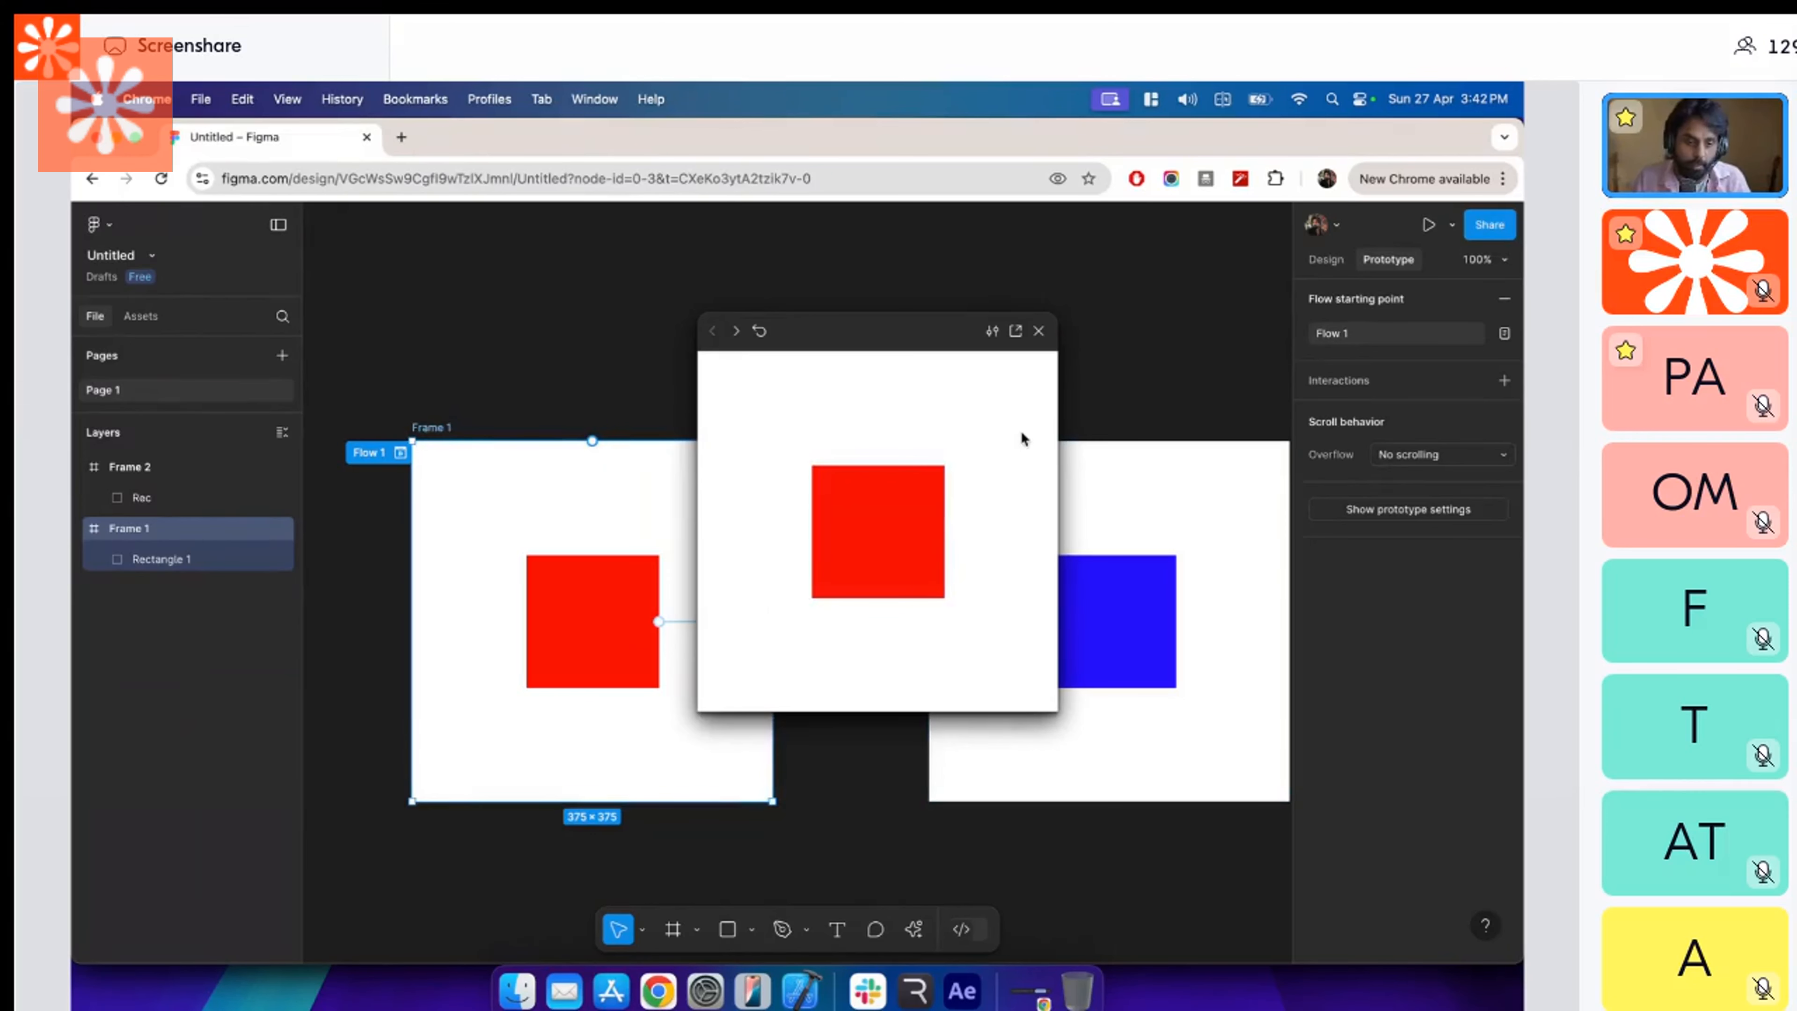
click(1038, 331)
Rotate the blue square in Frame 2 by about 45 degrees into a diamond.
click(1115, 636)
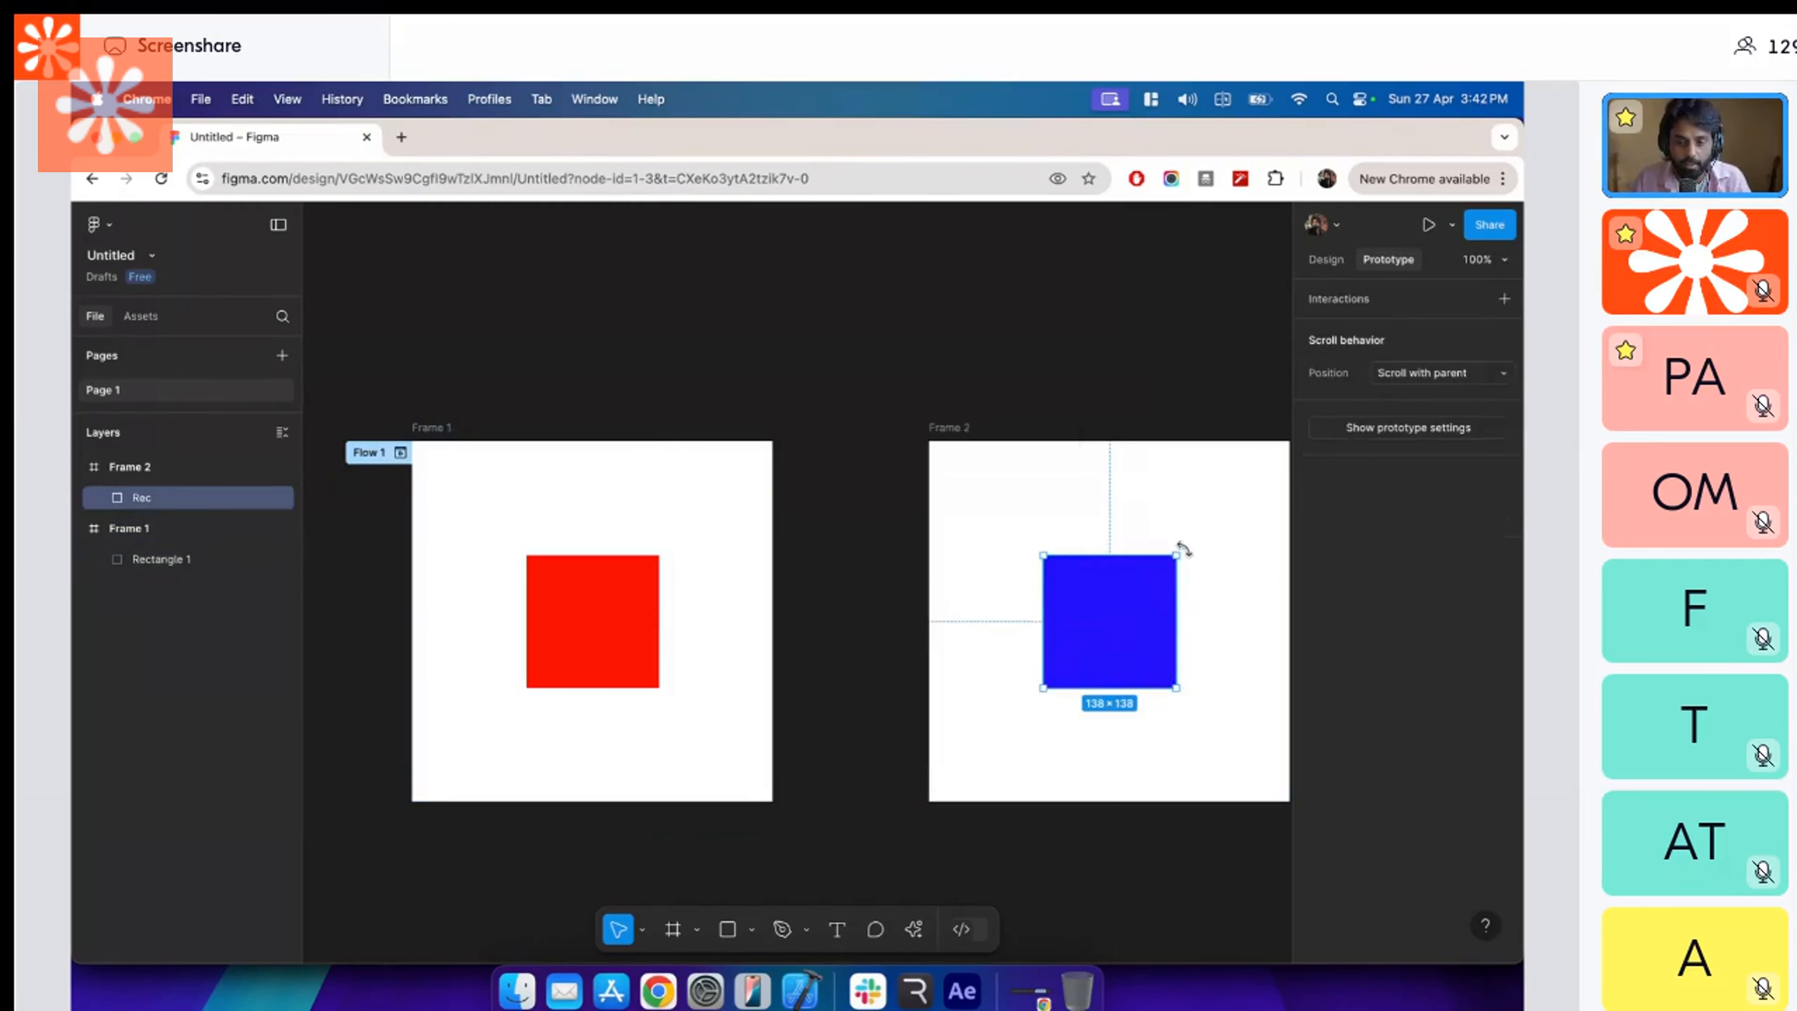
drag(1179, 545, 1206, 621)
Preview Flow 1 and repeatedly tap the shape to check the transitions between the red square and blue diamond.
click(709, 526)
click(401, 452)
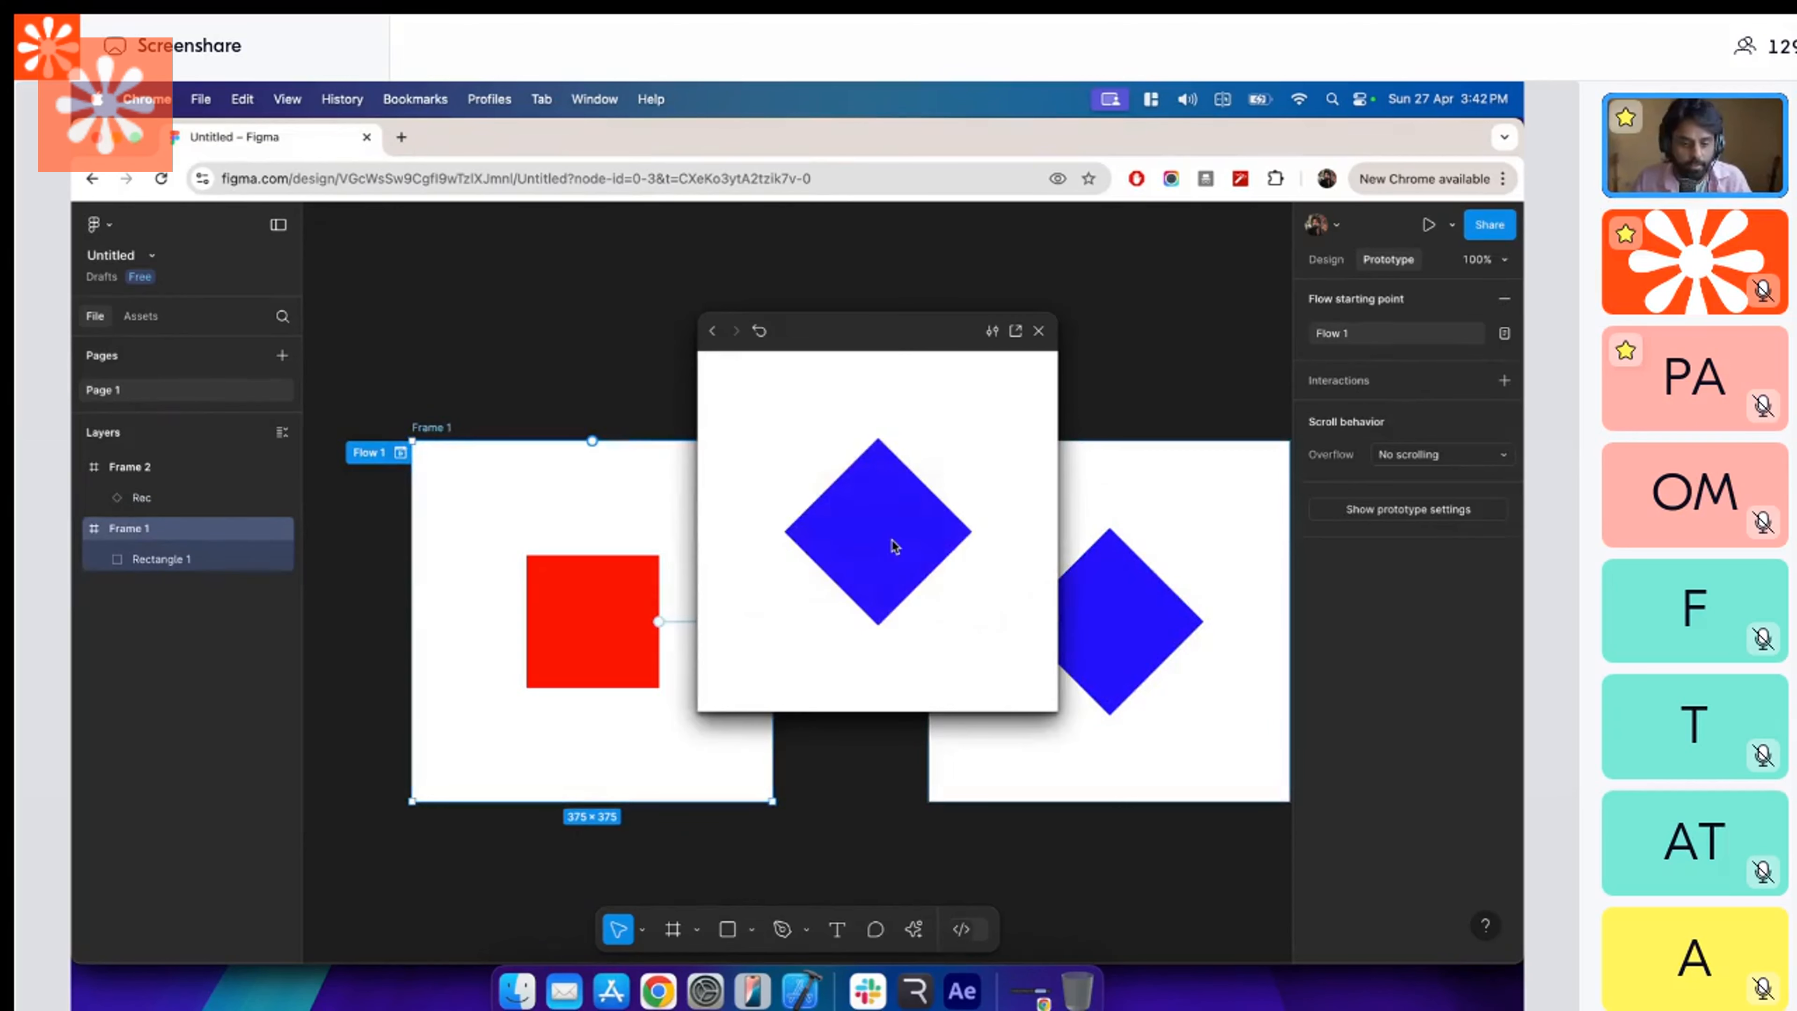
click(891, 542)
click(893, 544)
click(893, 545)
click(891, 542)
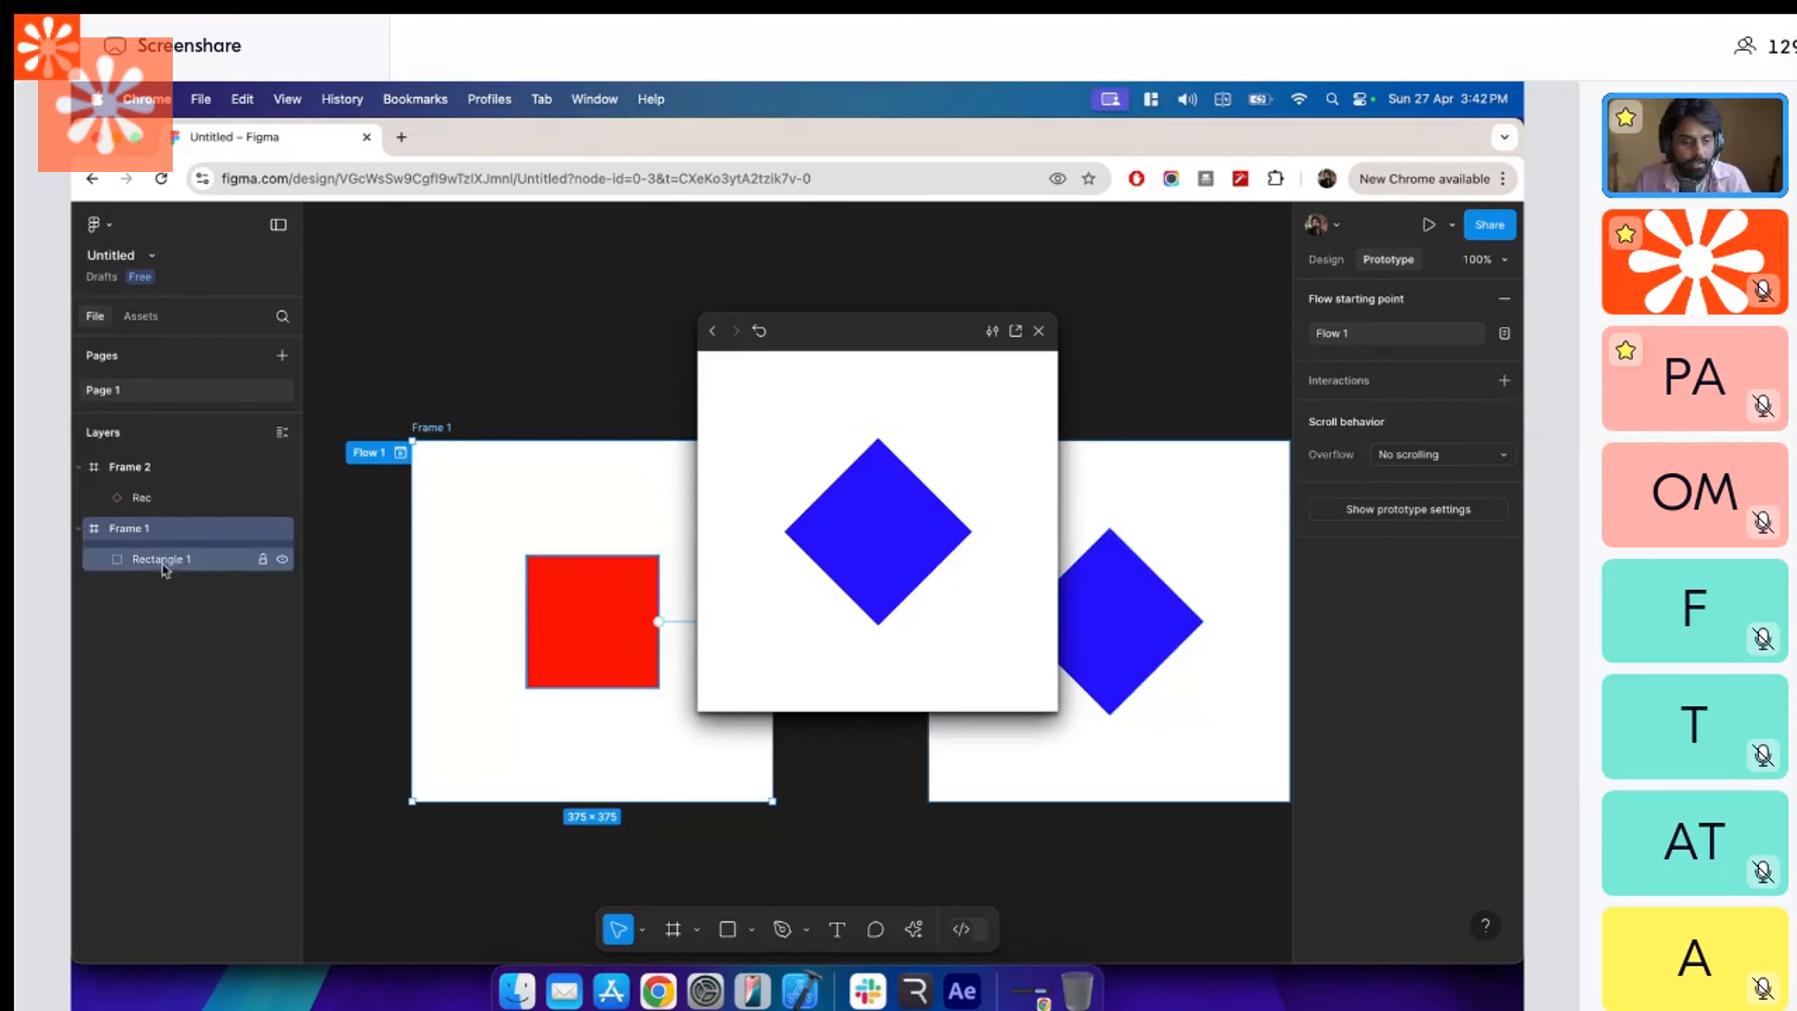
click(869, 507)
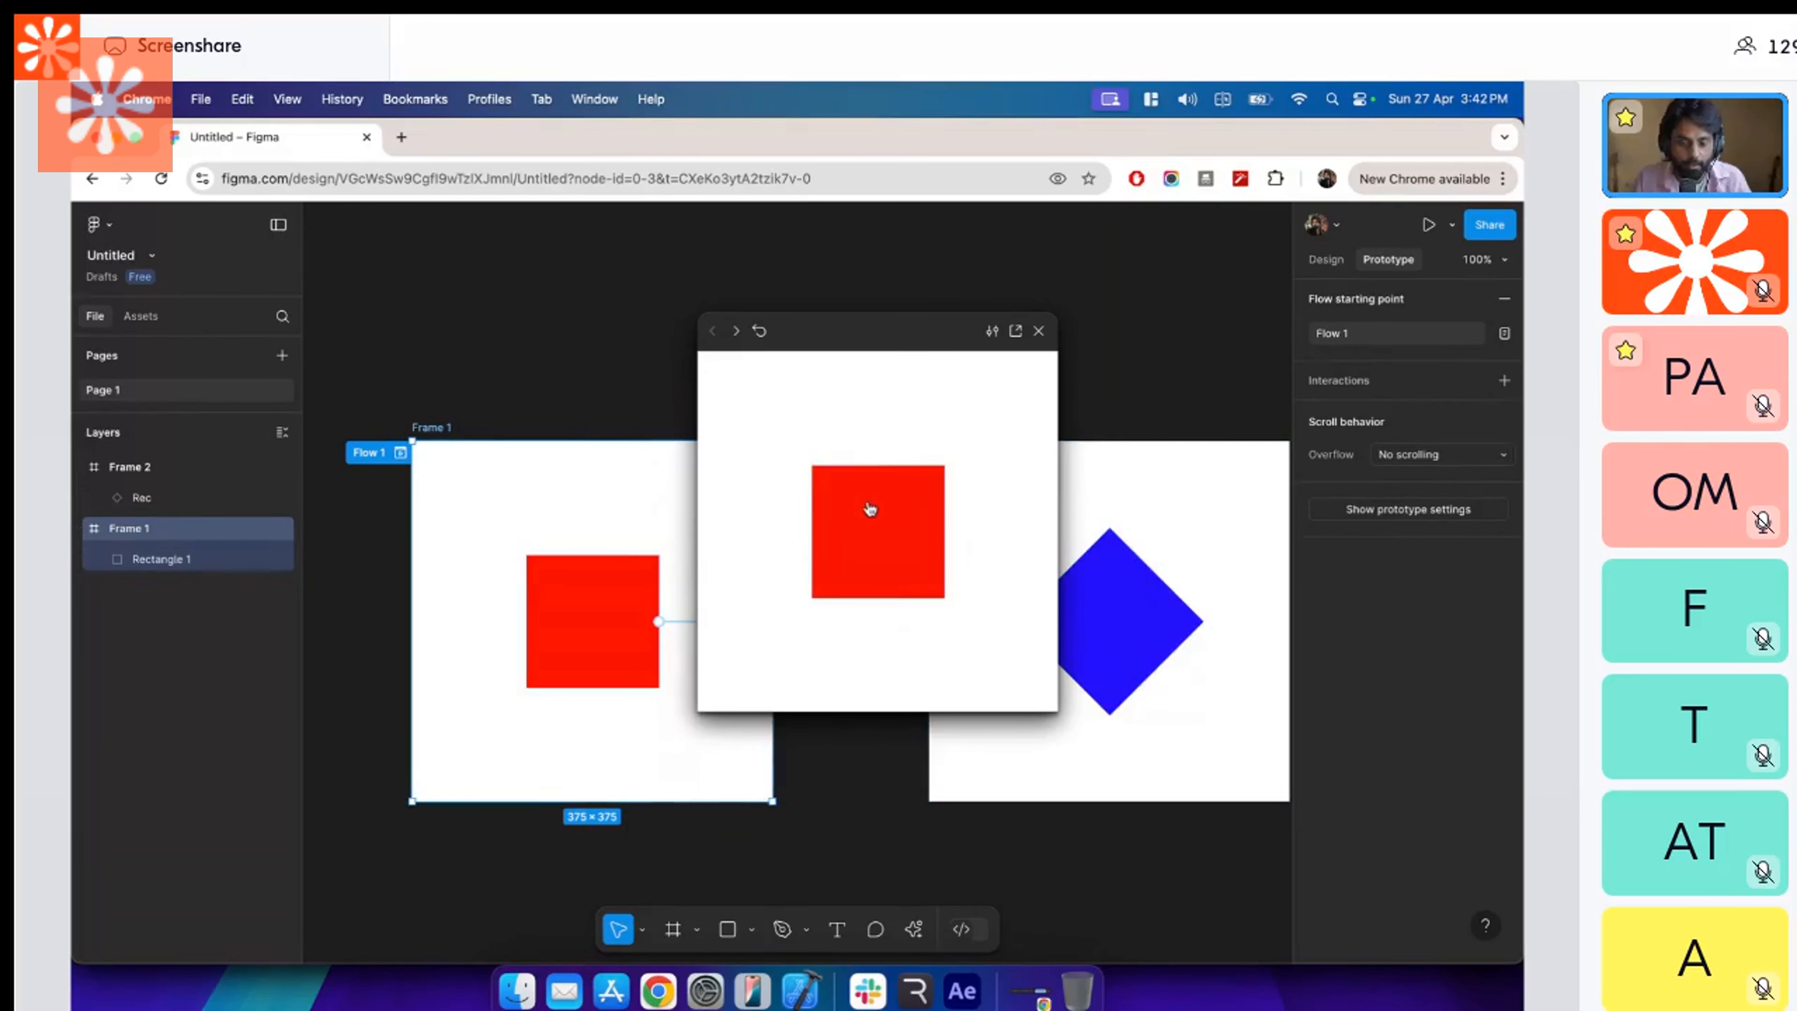
click(869, 508)
click(869, 507)
click(869, 505)
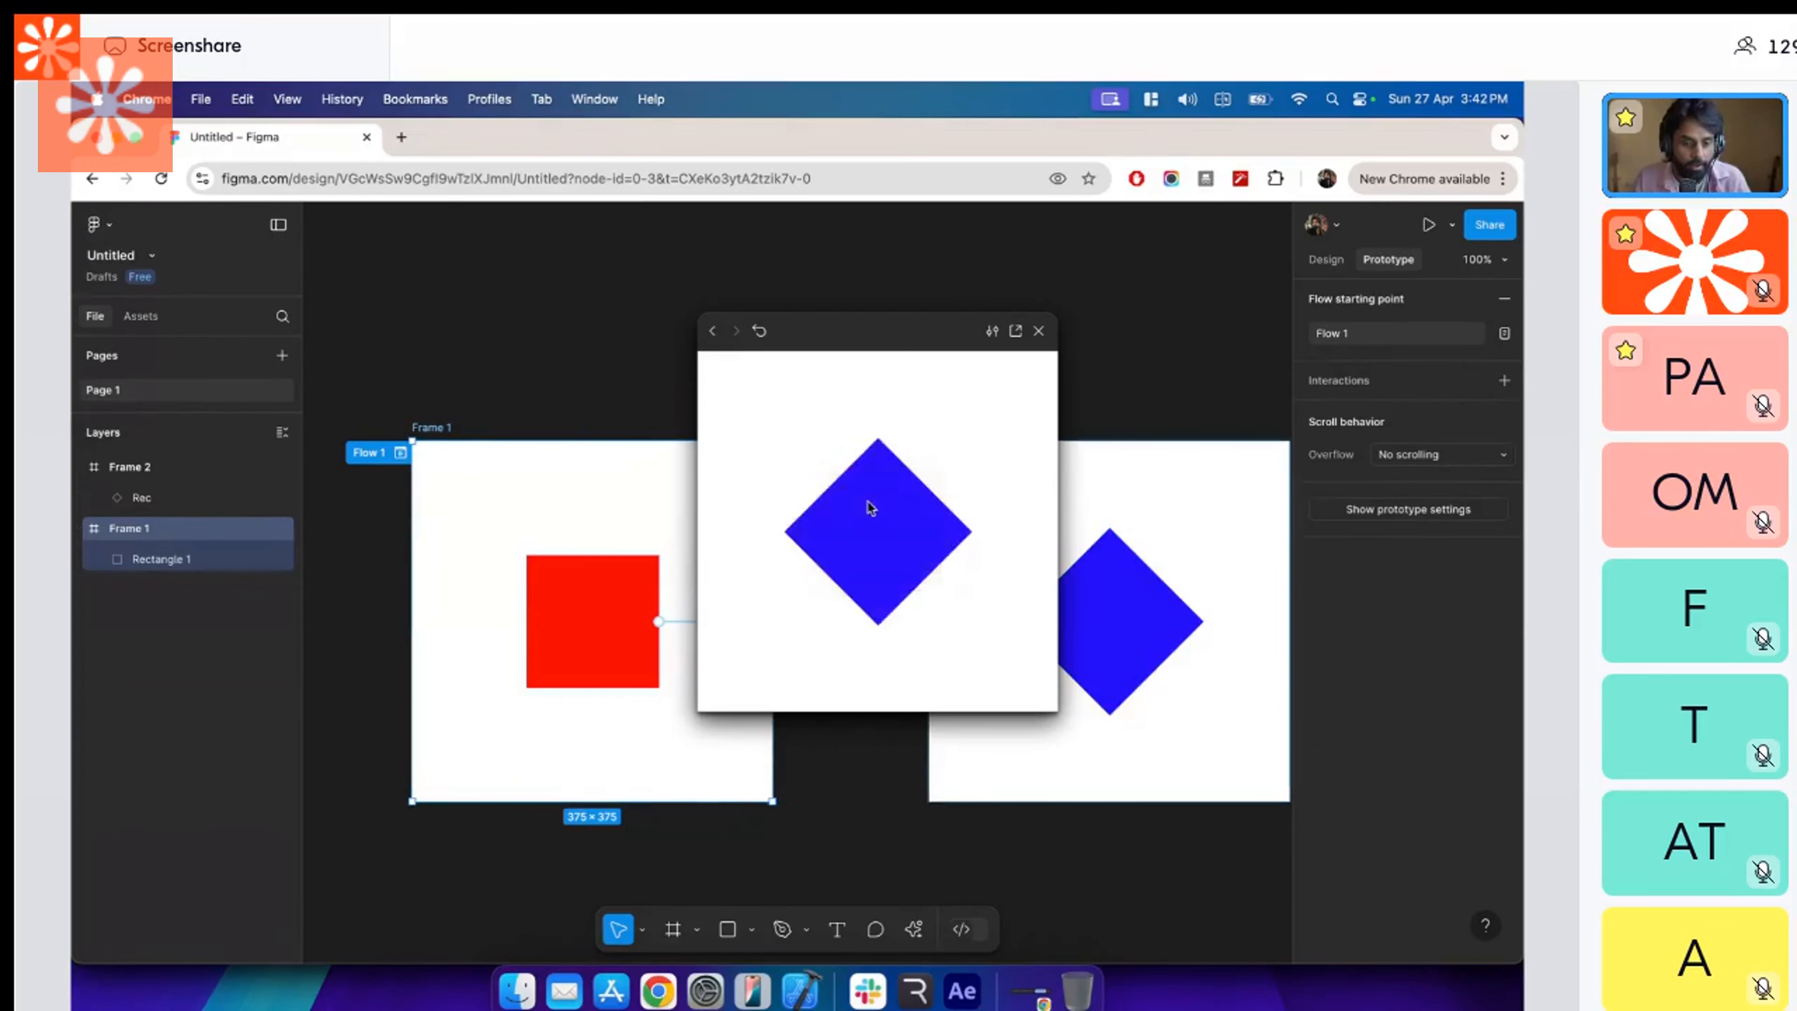
Switch to Rive, delete the Frame 2 animation, and duplicate the Frame 1 animation.
key(super+Tab)
right_click(175, 766)
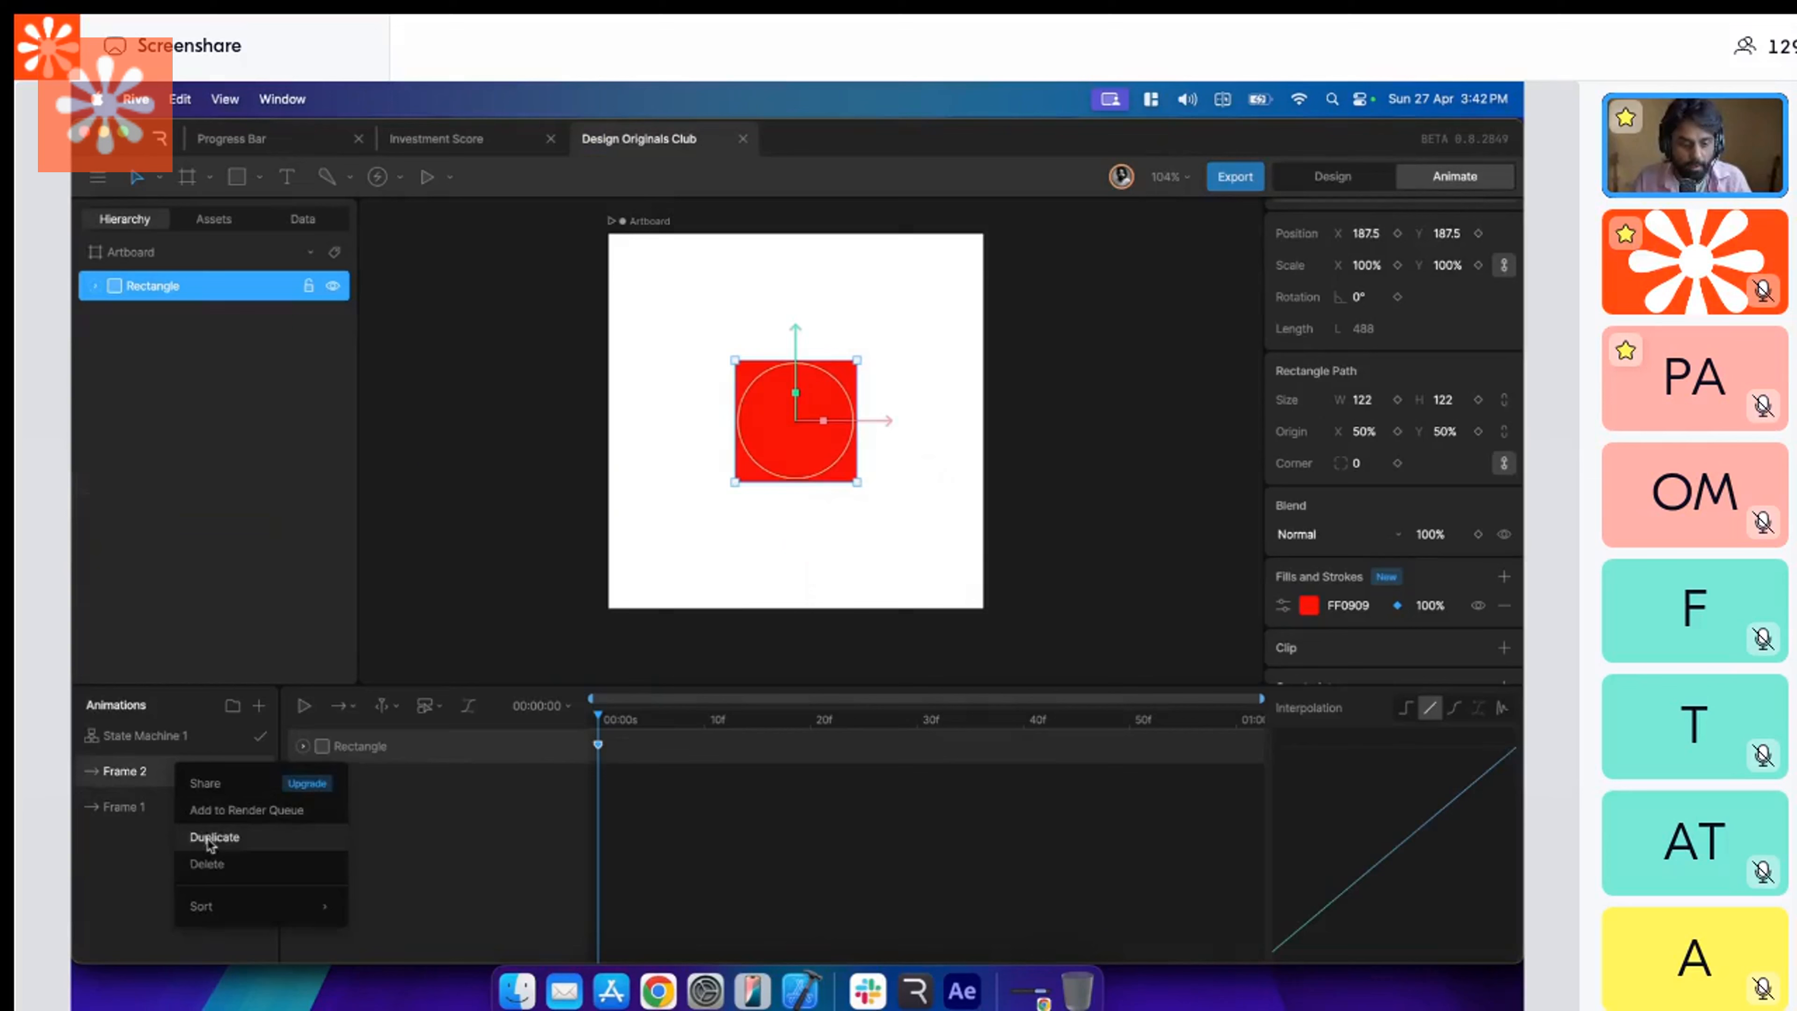
click(211, 863)
right_click(188, 784)
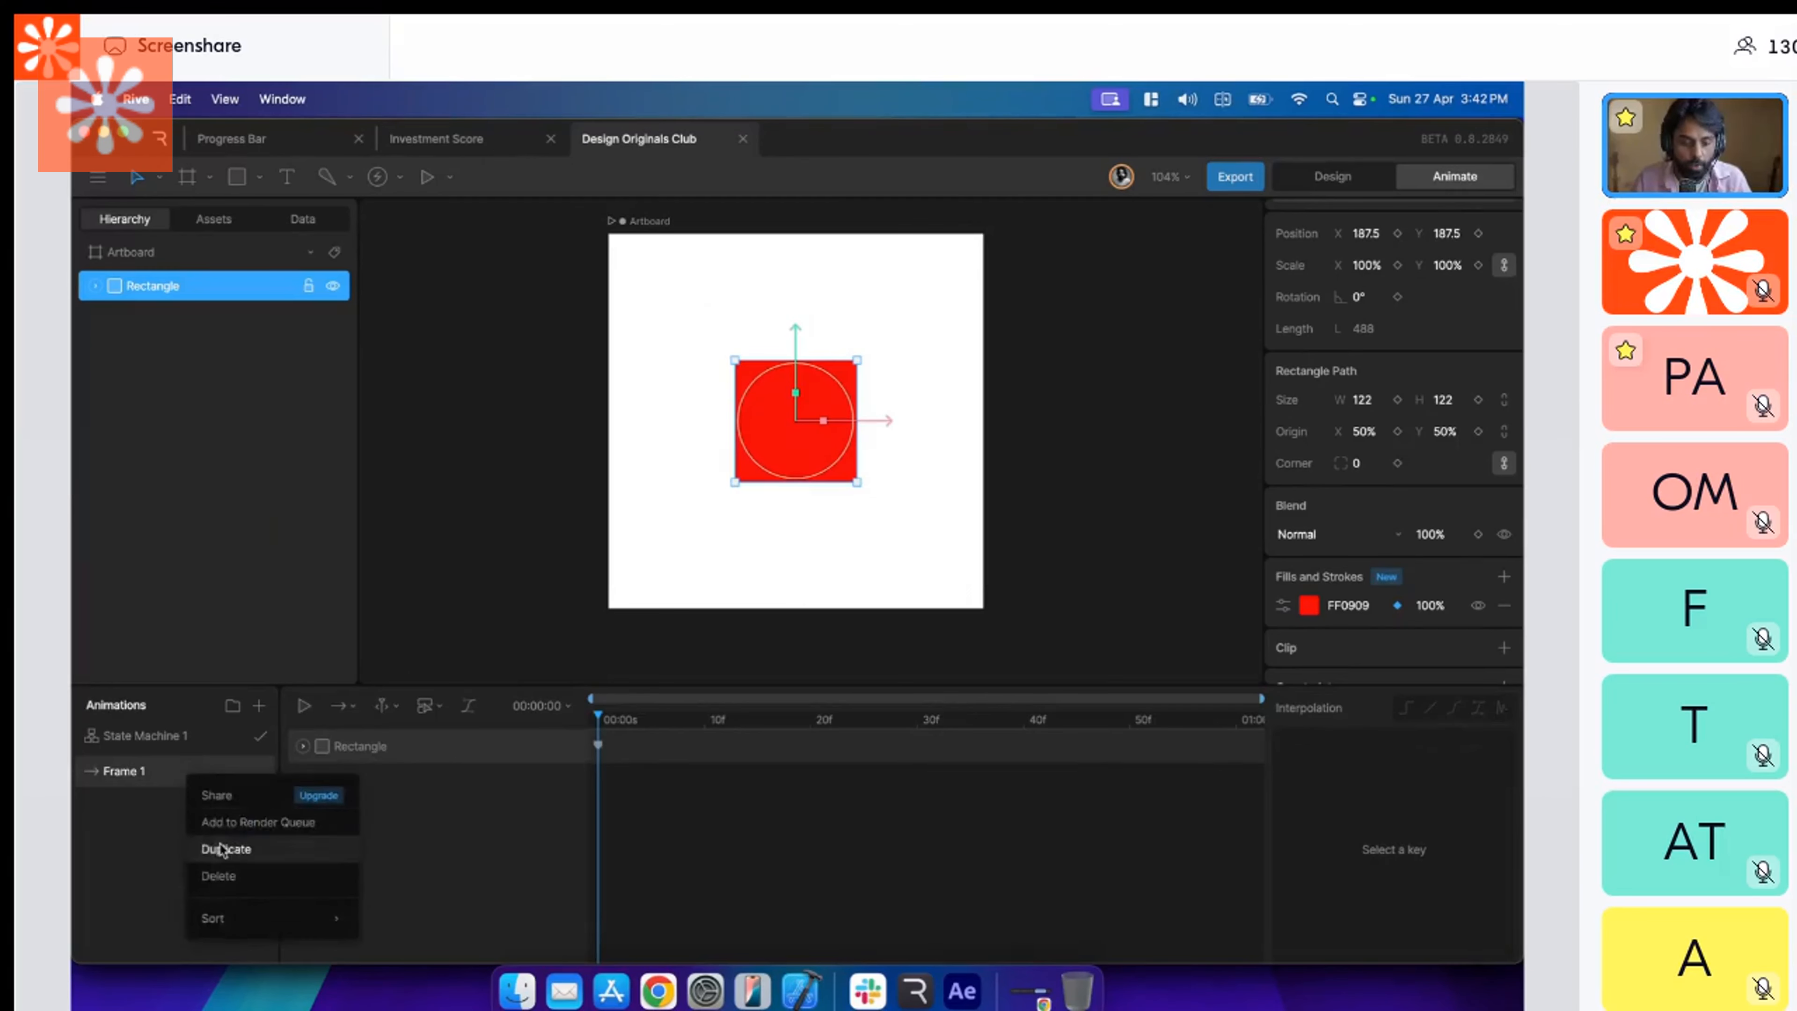
click(234, 853)
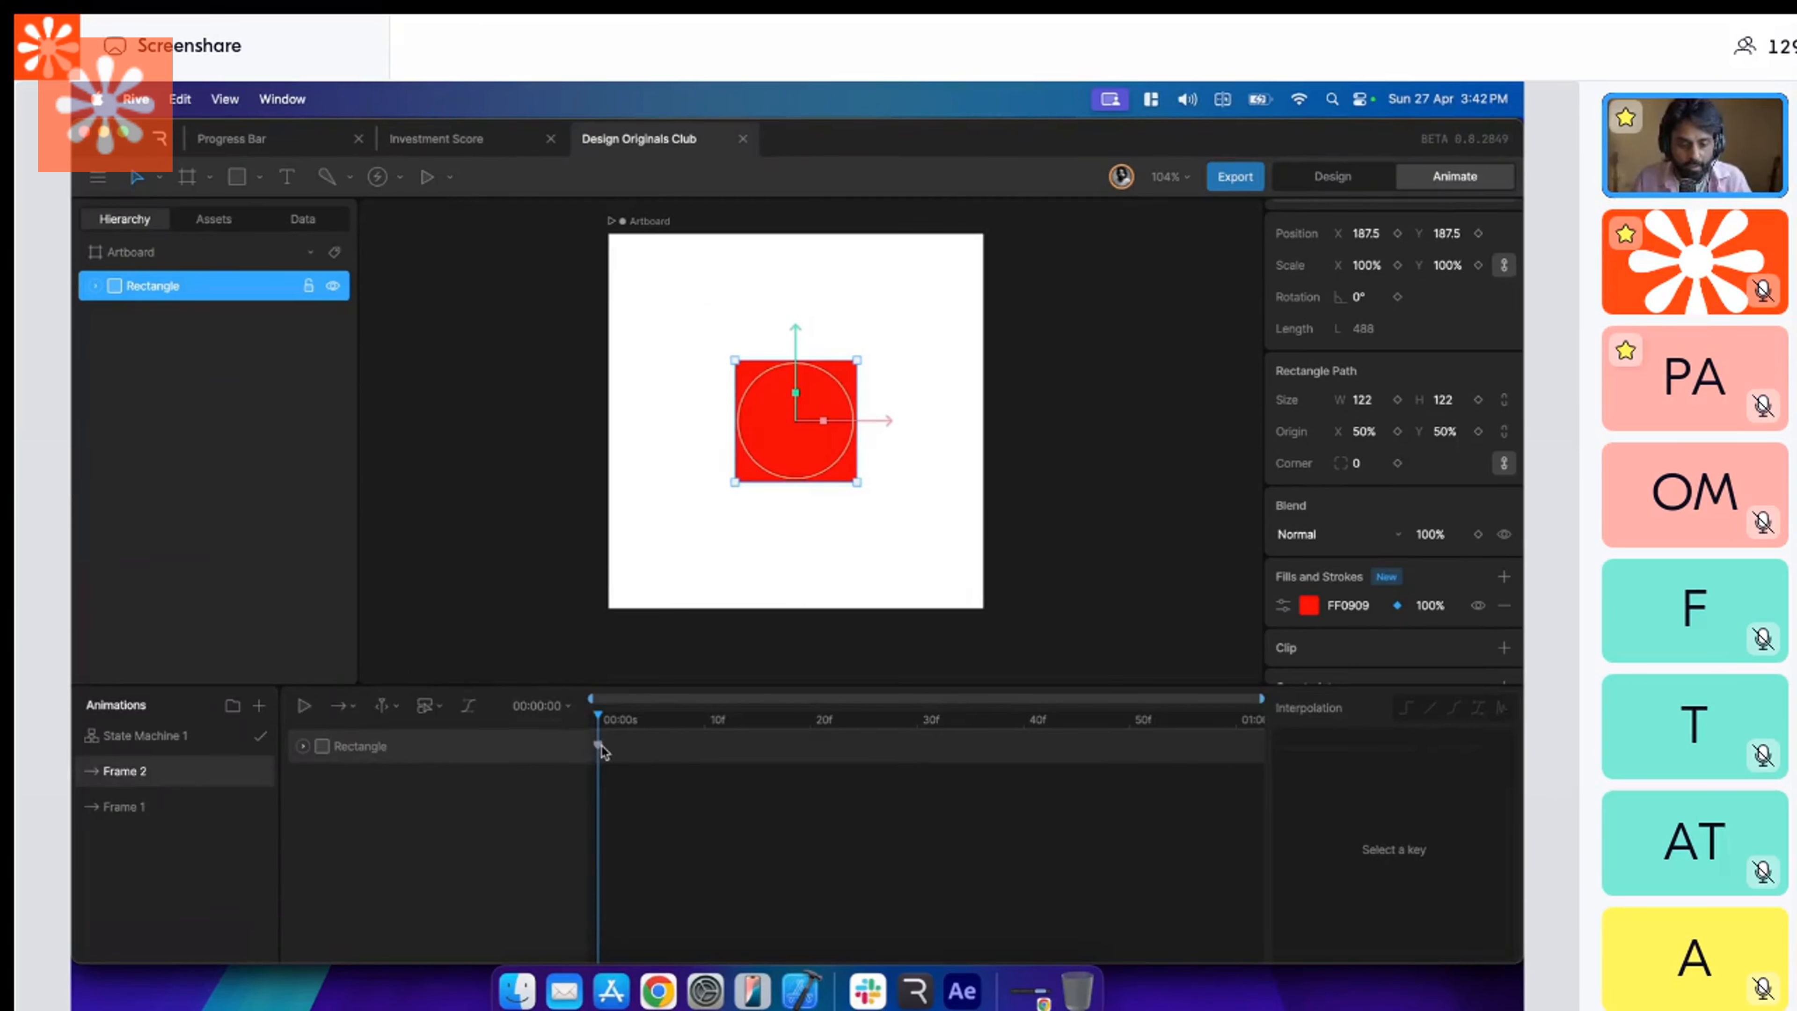
Change the rectangle's fill from red to a saturated blue in the Frame 2 animation.
click(1308, 605)
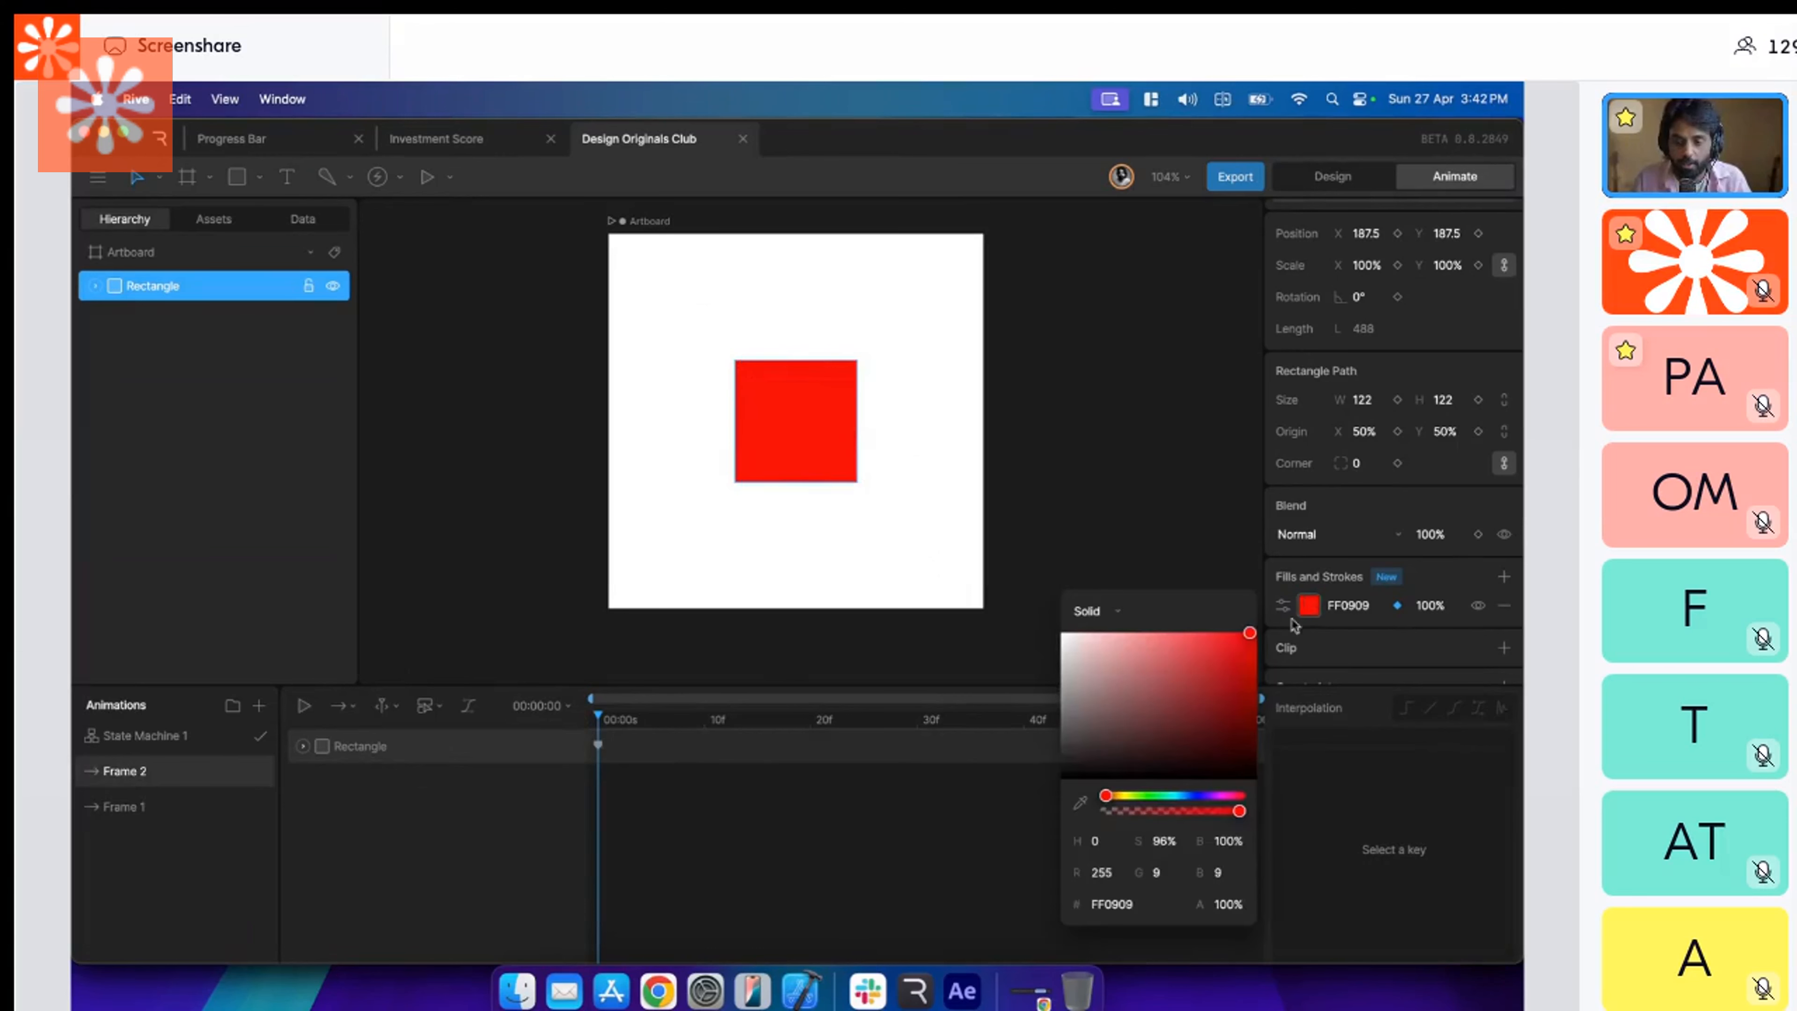
click(1258, 694)
drag(1258, 695, 1258, 713)
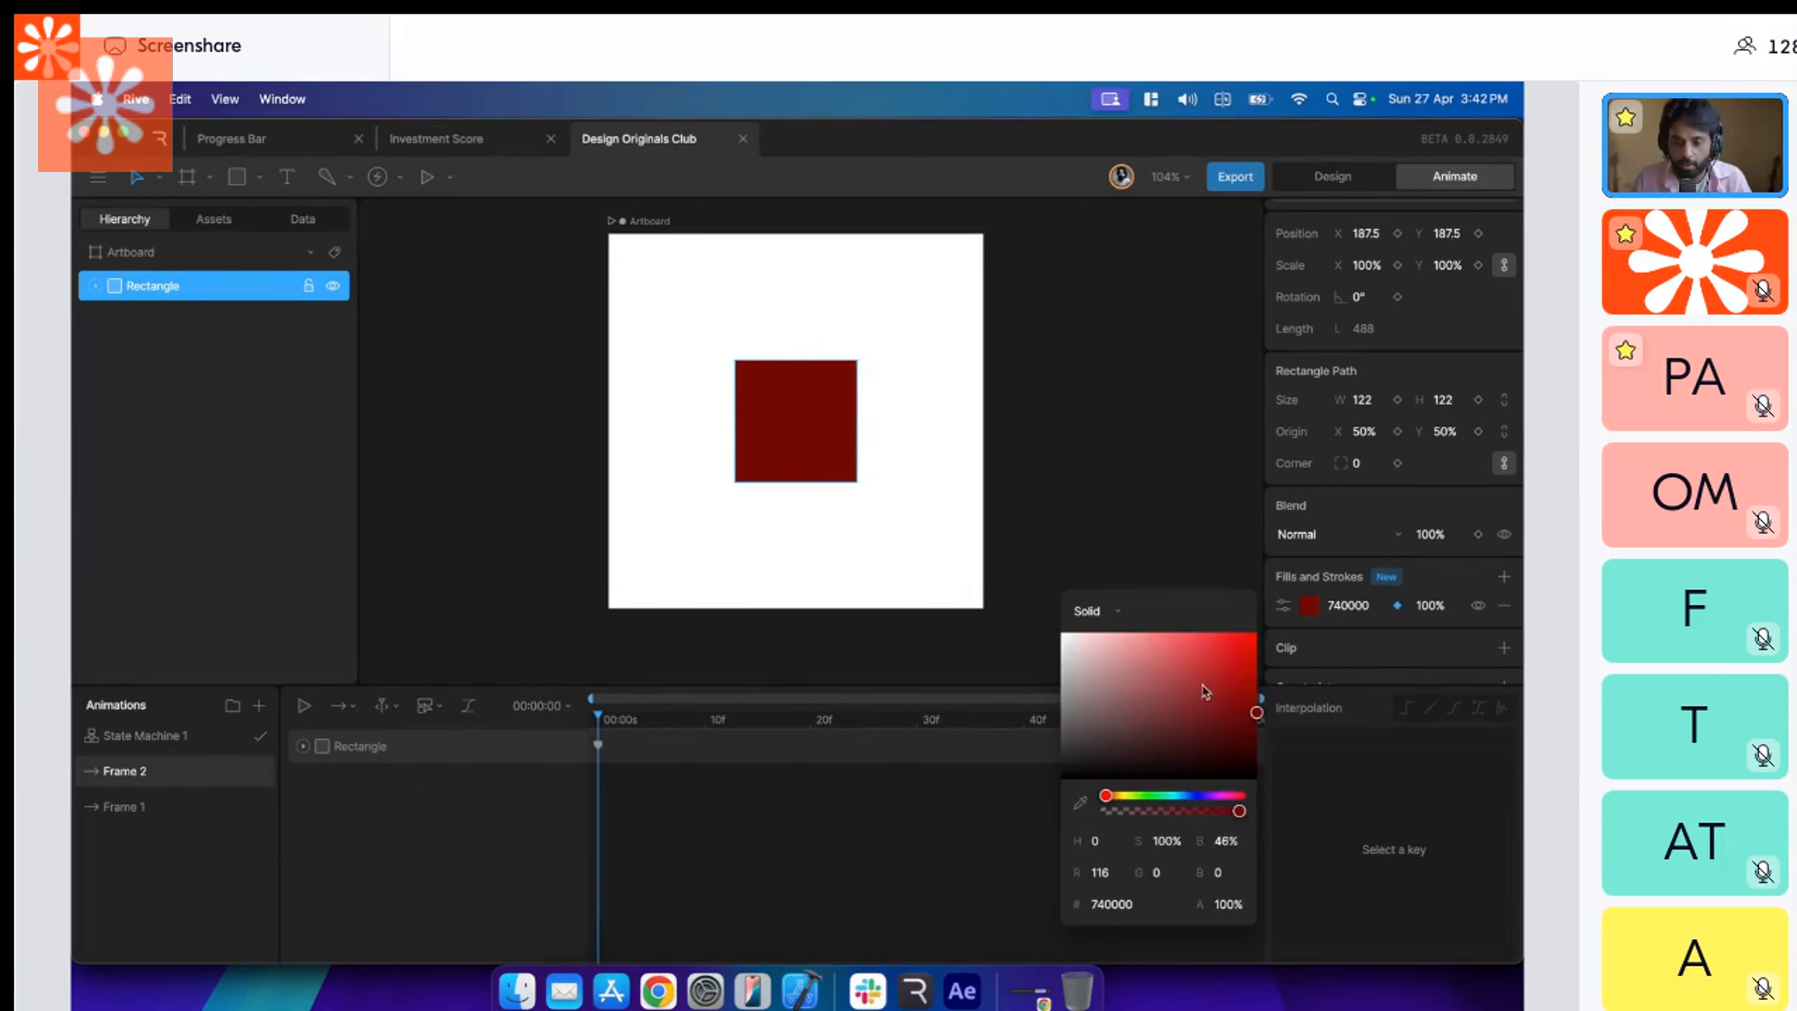
drag(1255, 651, 1266, 621)
click(1201, 796)
click(1025, 648)
Open State Machine 1 and delete the empty Animation State node from its graph.
click(240, 738)
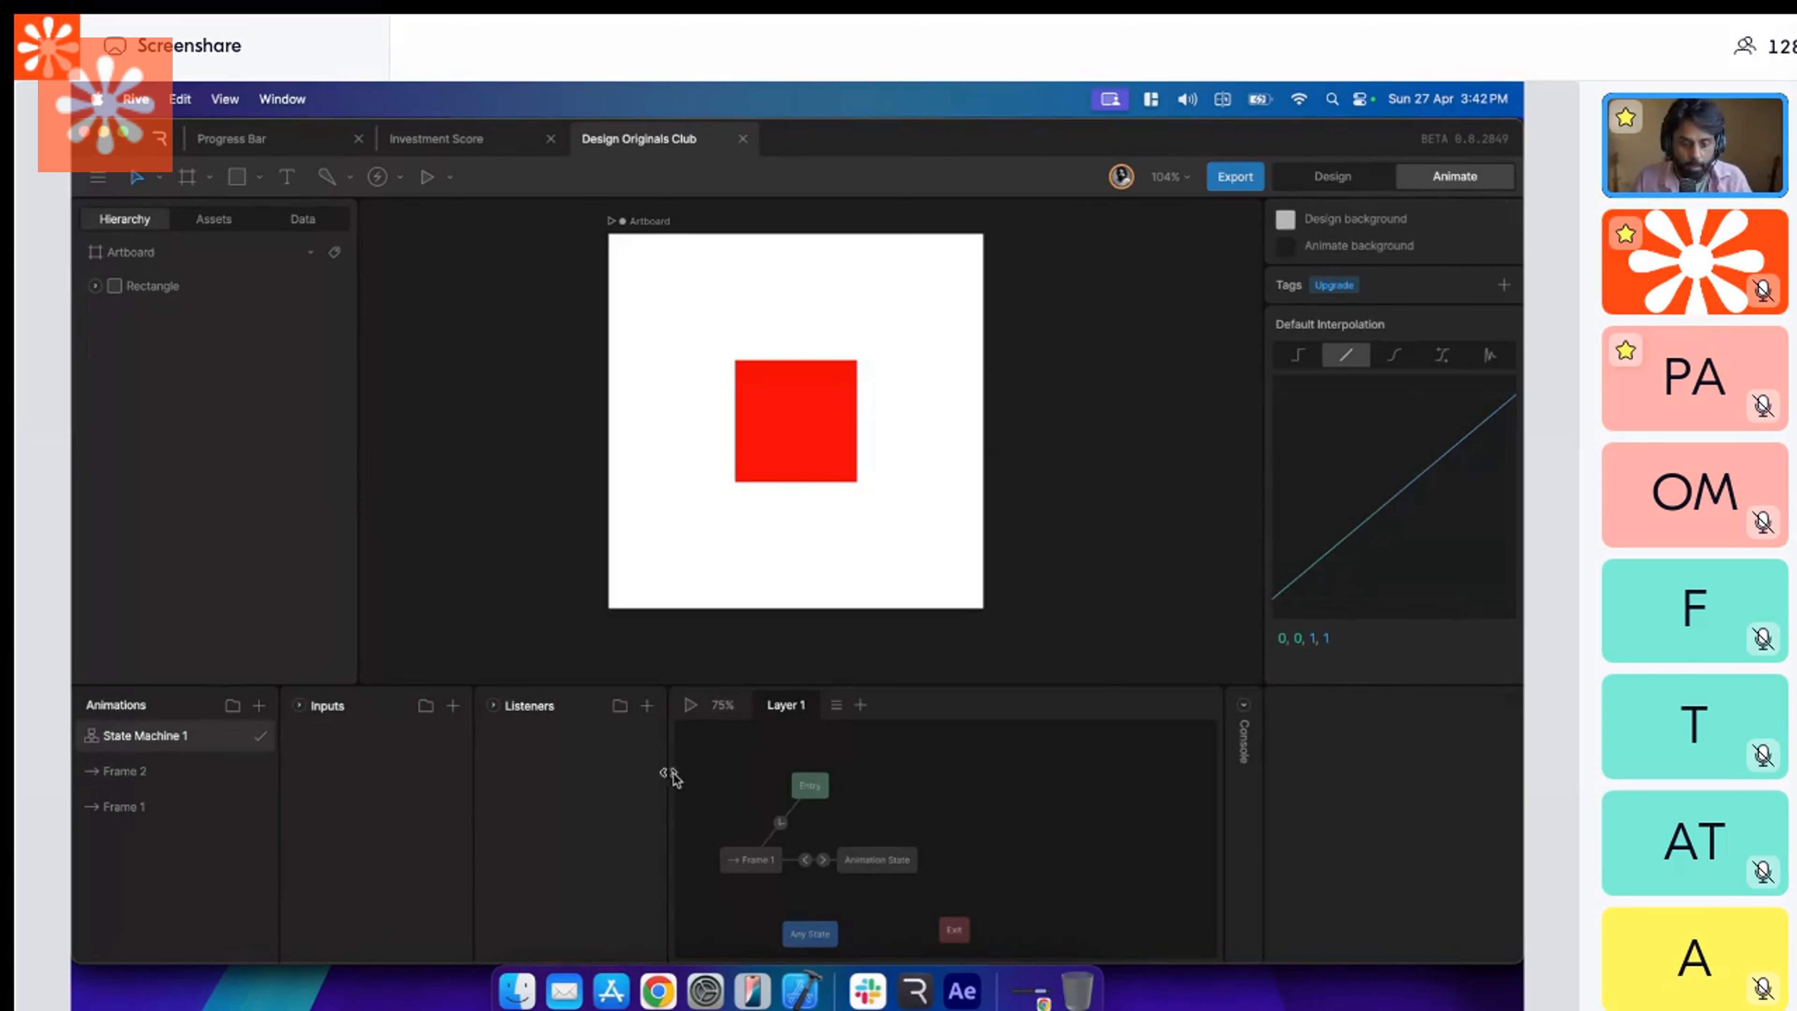
click(693, 710)
click(823, 860)
click(873, 866)
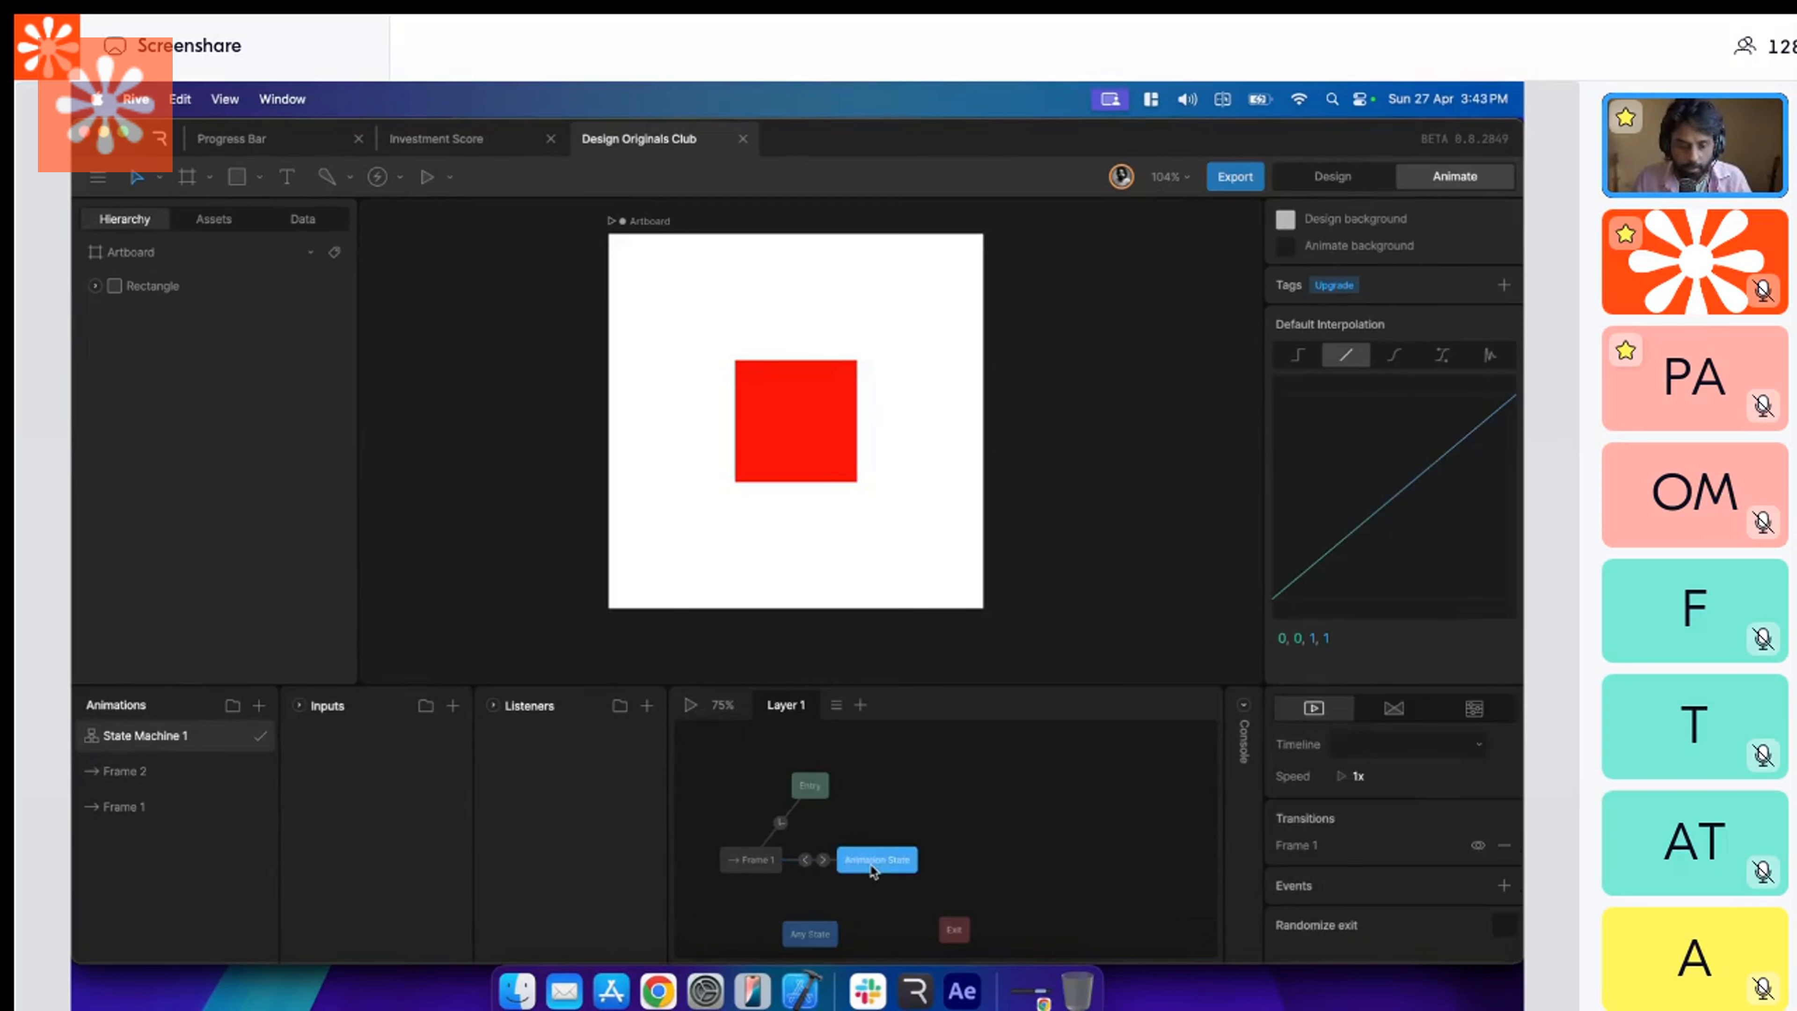
key(Delete)
Add the Frame 2 animation to the state machine graph, link Frame 1 to it with a transition, and start playback.
mouse_move(186, 770)
mouse_down()
mouse_move(824, 873)
mouse_move(869, 860)
mouse_up()
drag(871, 861, 871, 864)
click(690, 705)
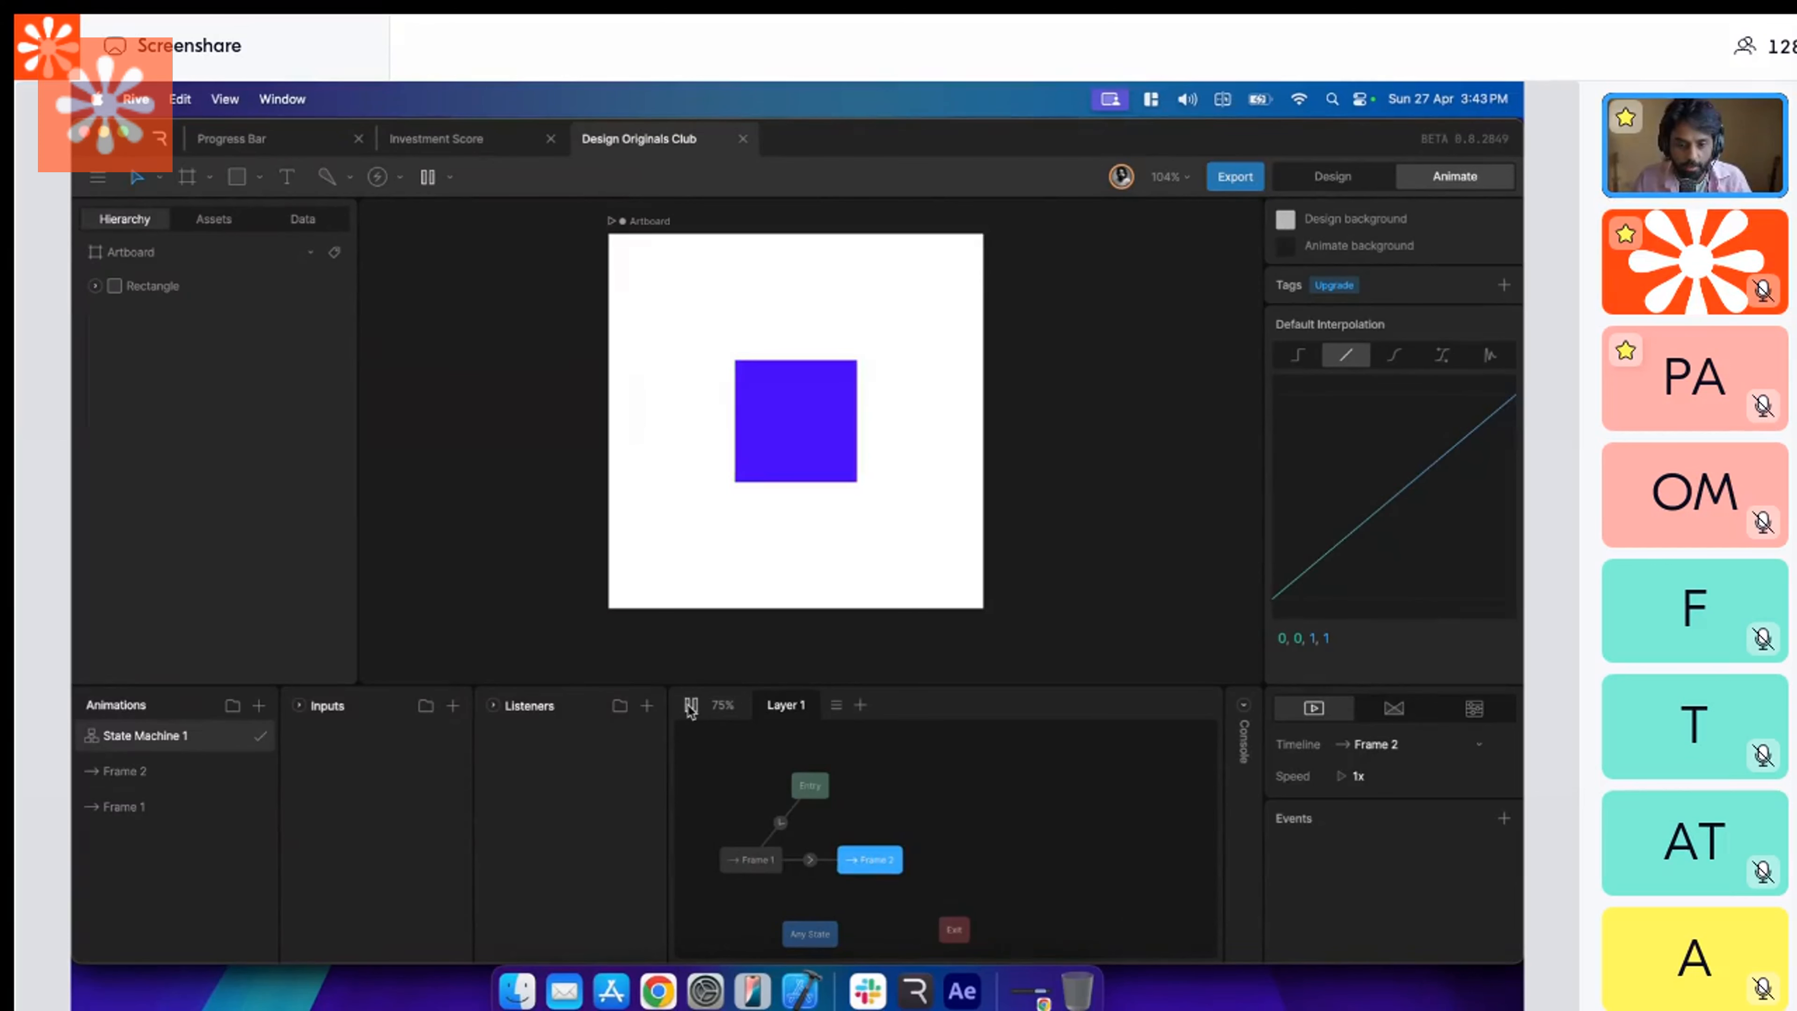
Make the return transition from Frame 2 to Frame 1 last 400 ms, and create a trigger input.
click(802, 860)
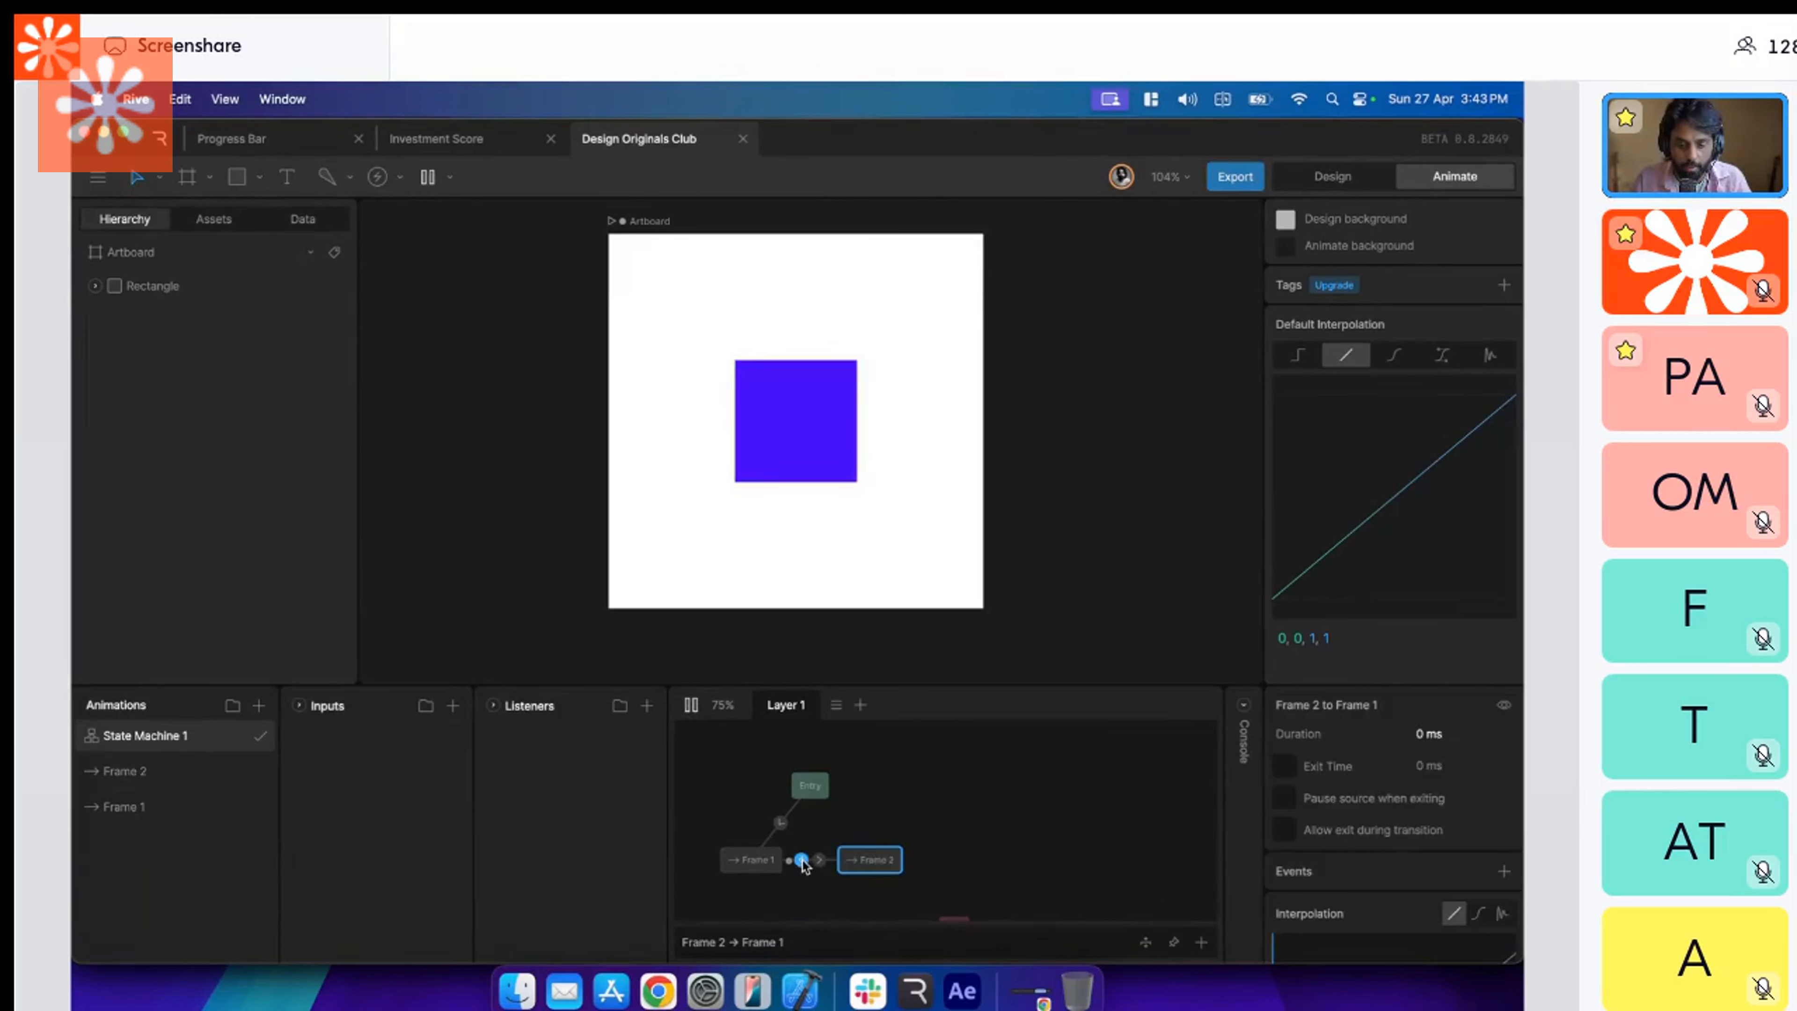
click(453, 705)
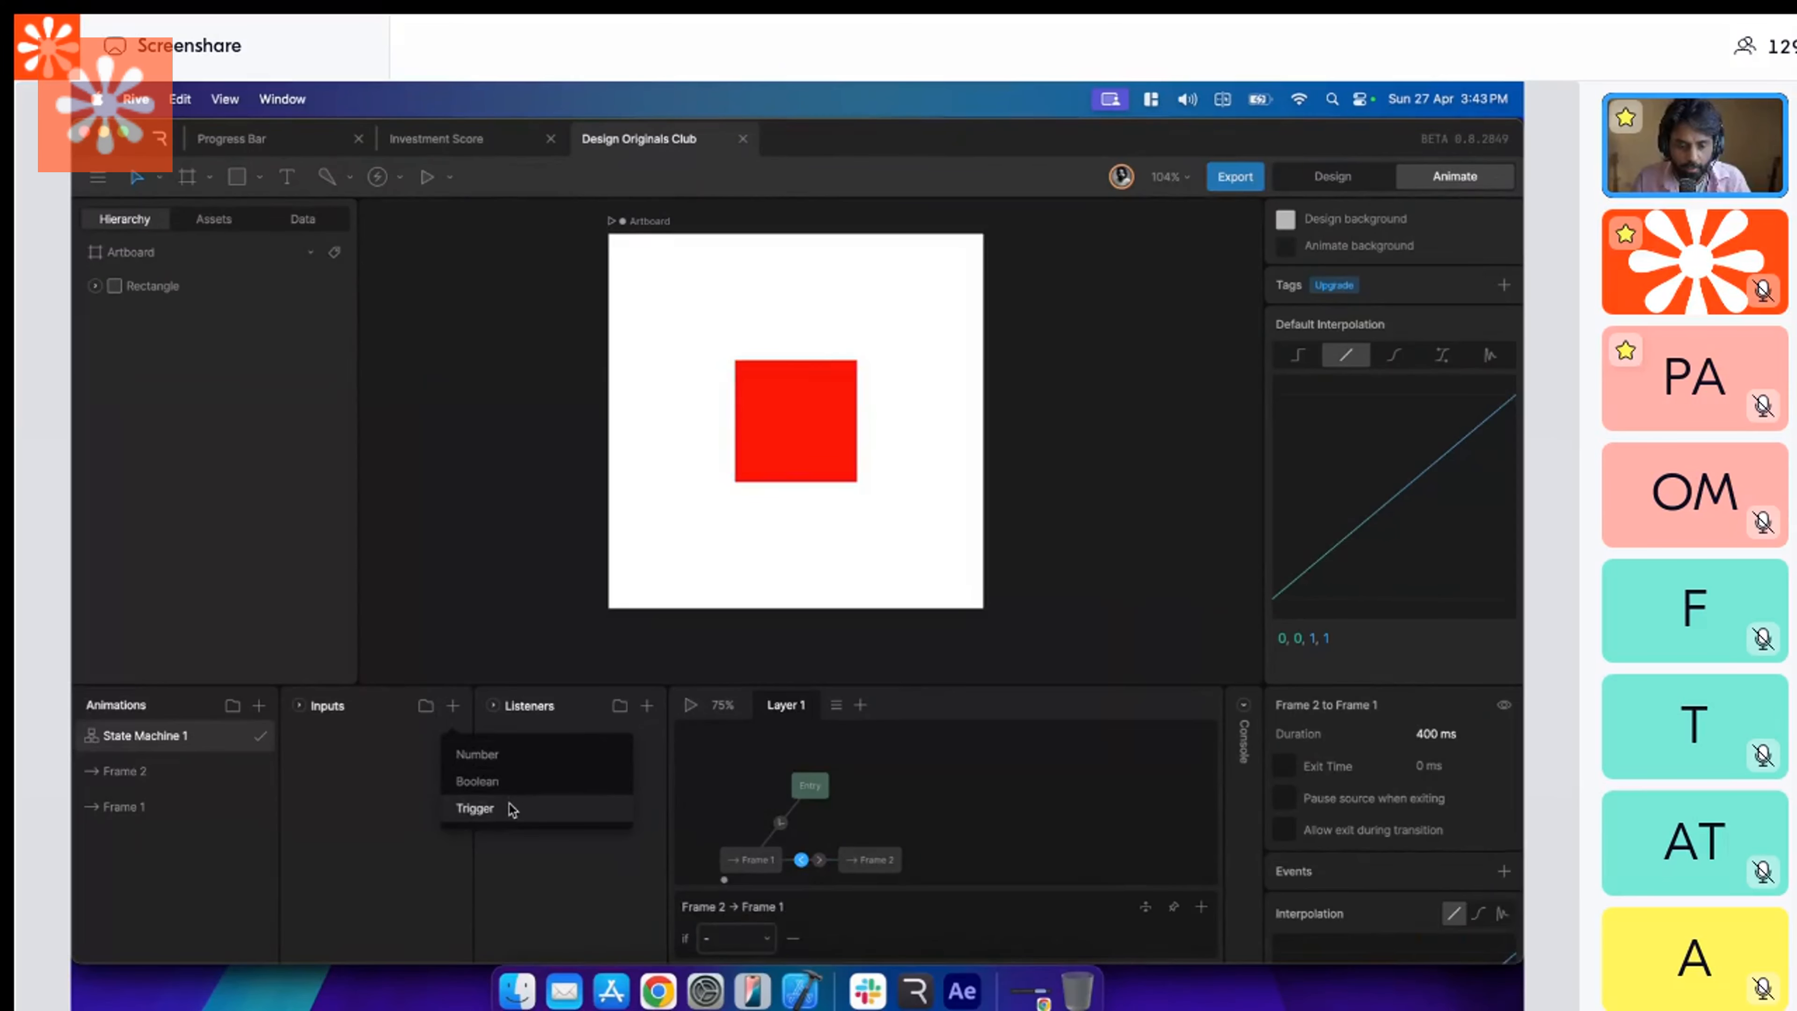
click(511, 807)
Make the Frame 1 to Frame 2 transition depend on Trigger 1, with a duration of 100 ms.
click(818, 859)
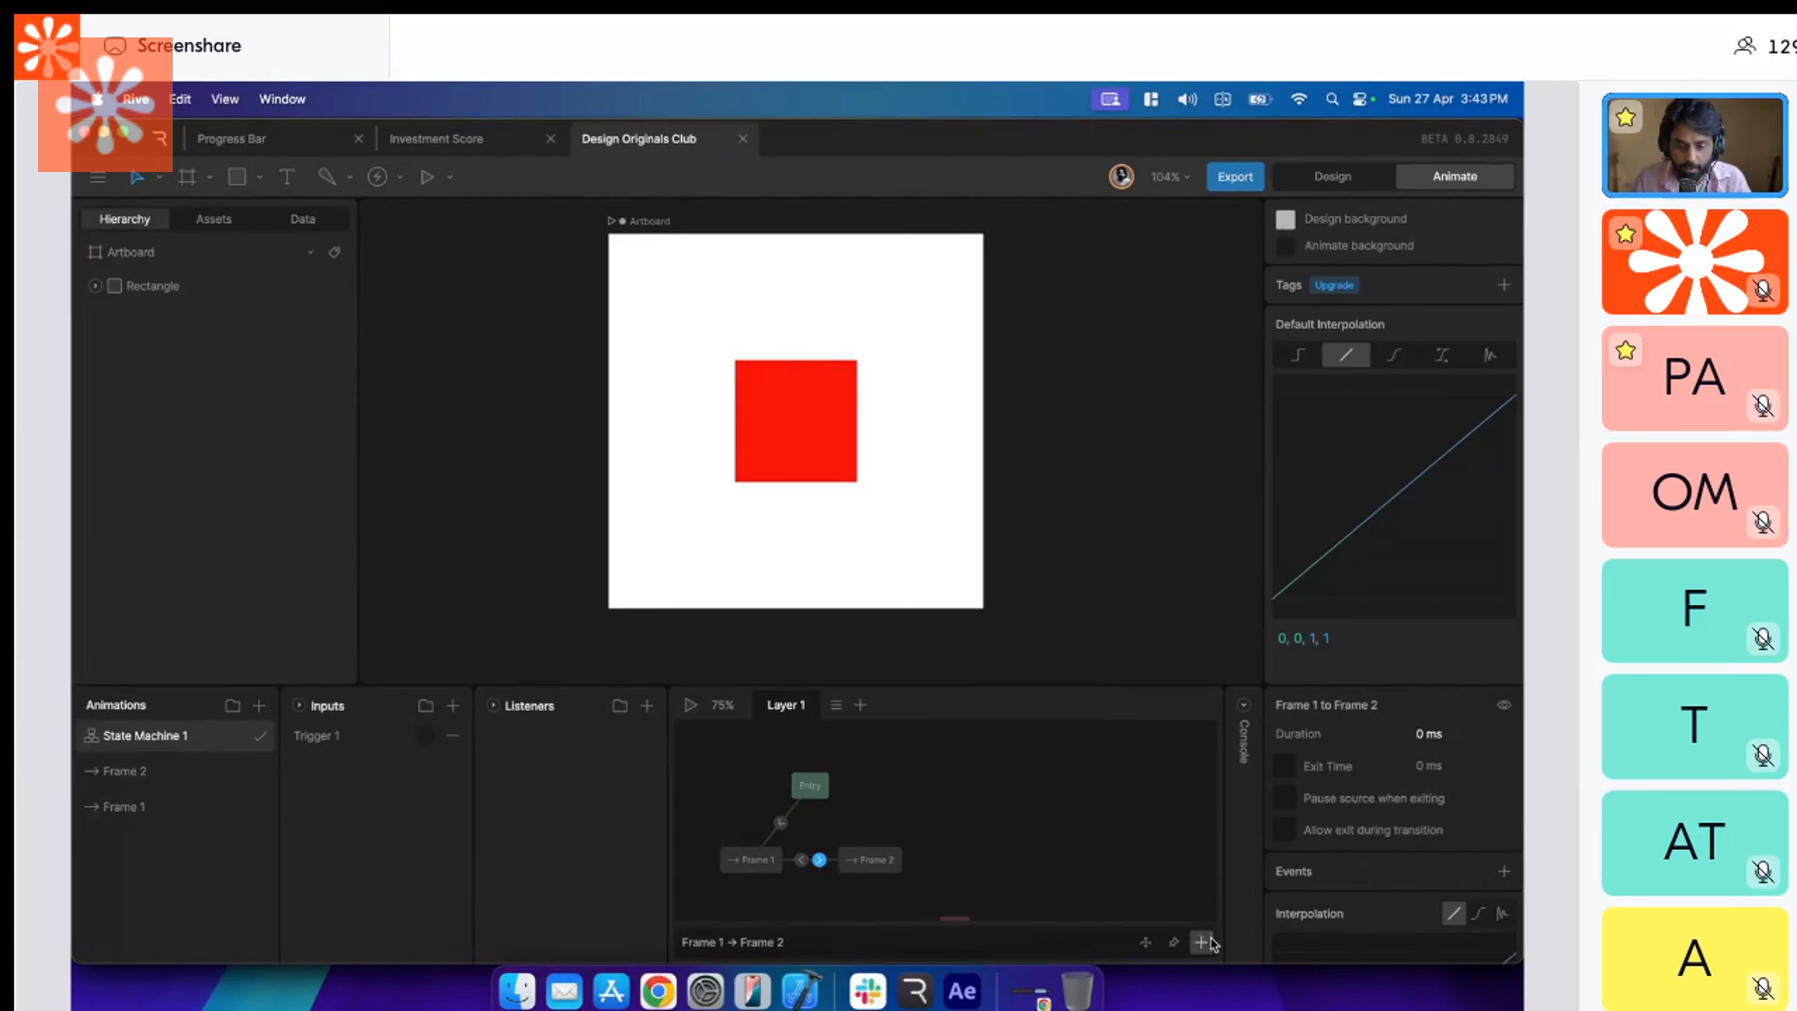
click(736, 936)
click(742, 791)
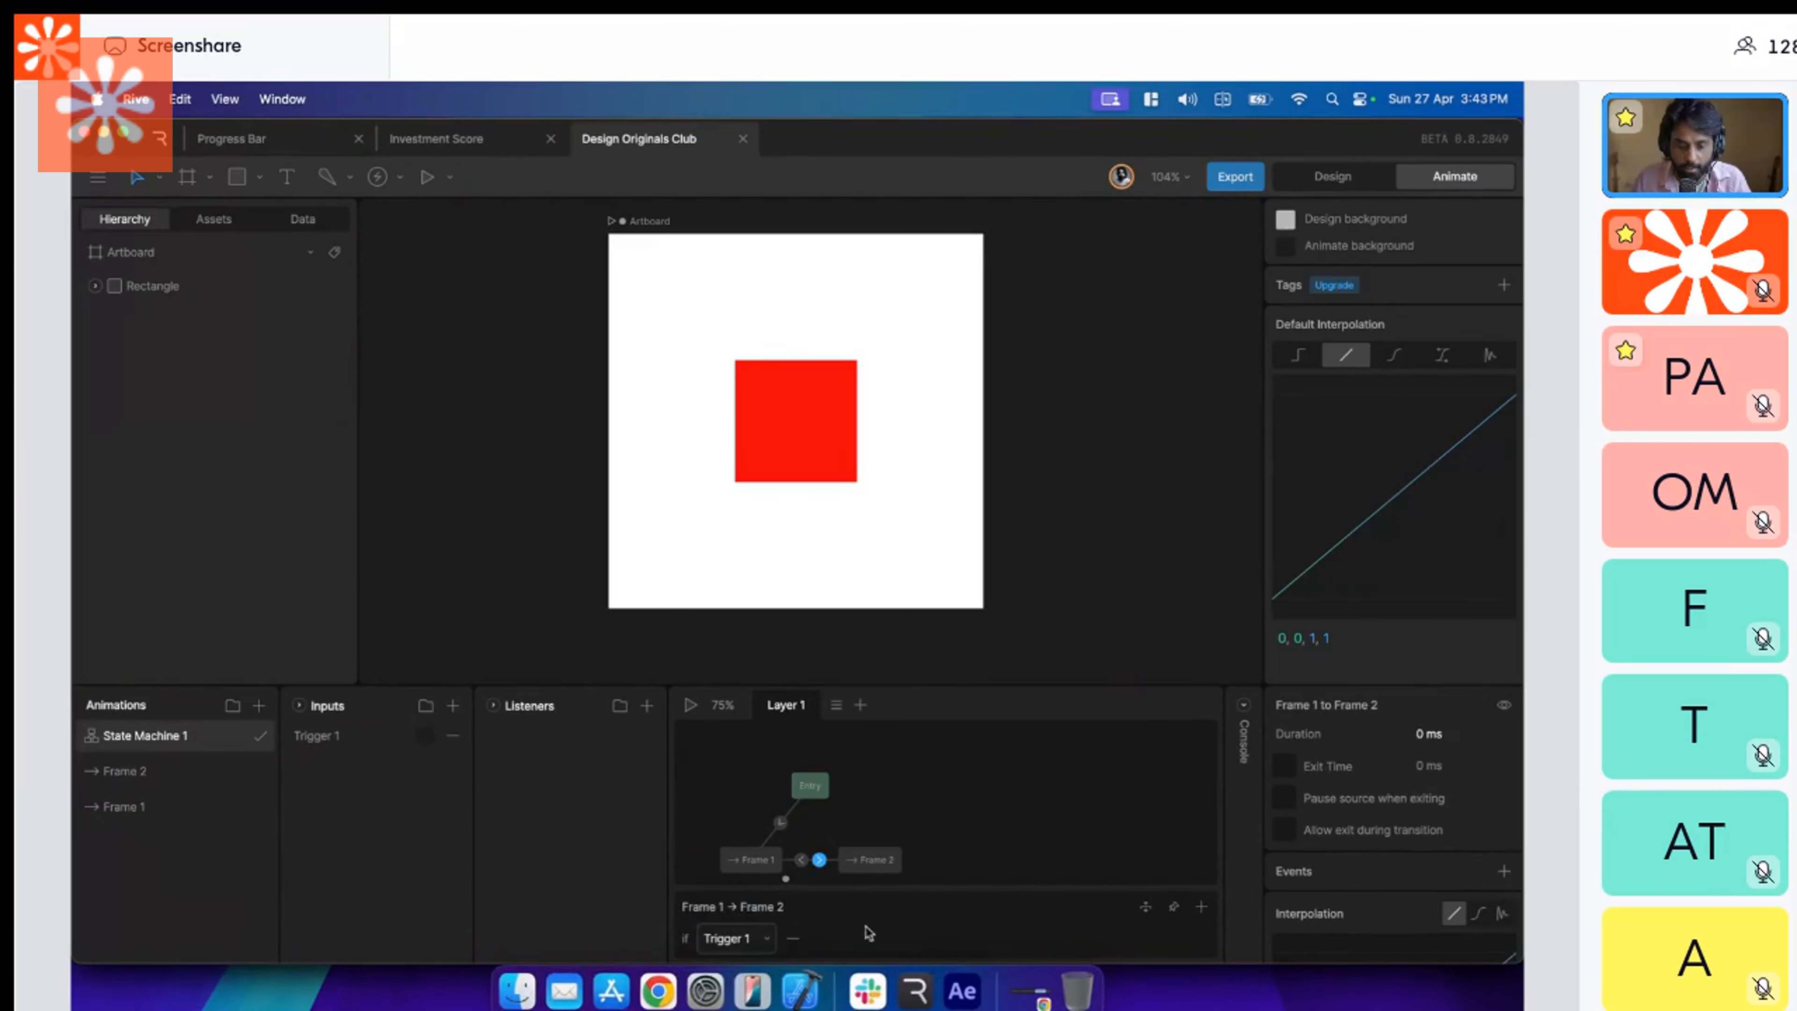
click(1436, 734)
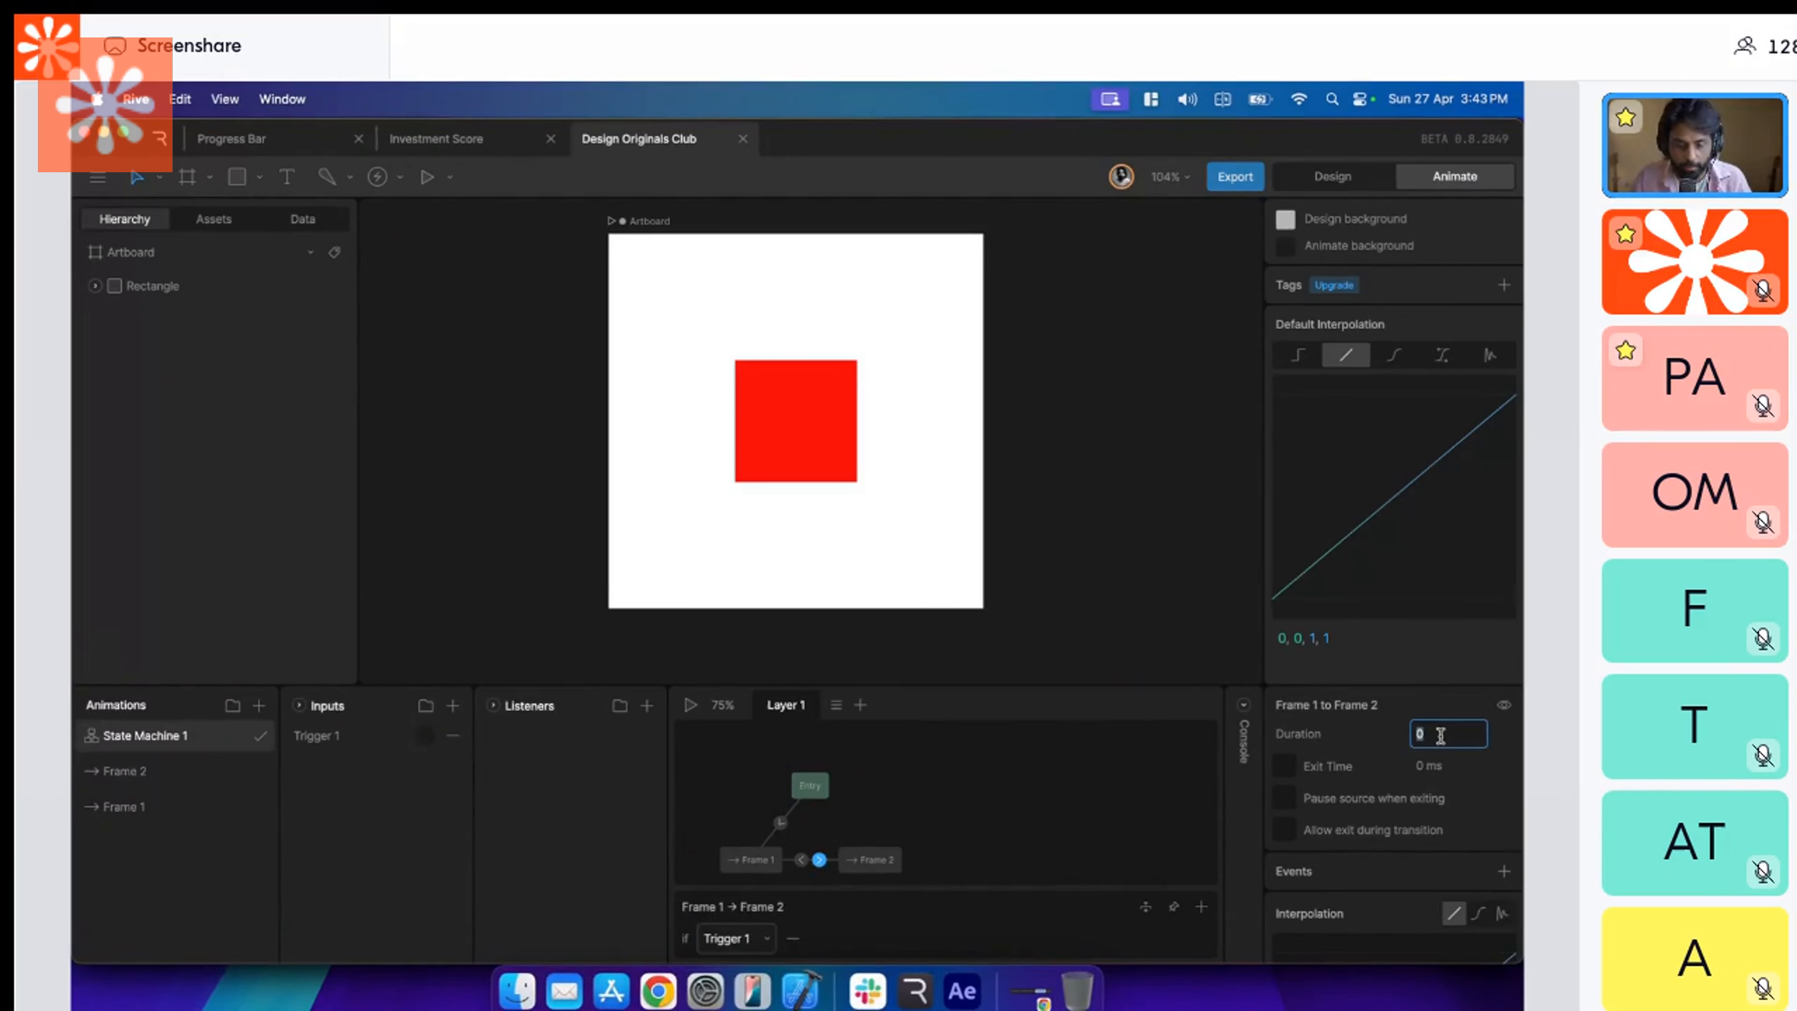
text(100)
key(Return)
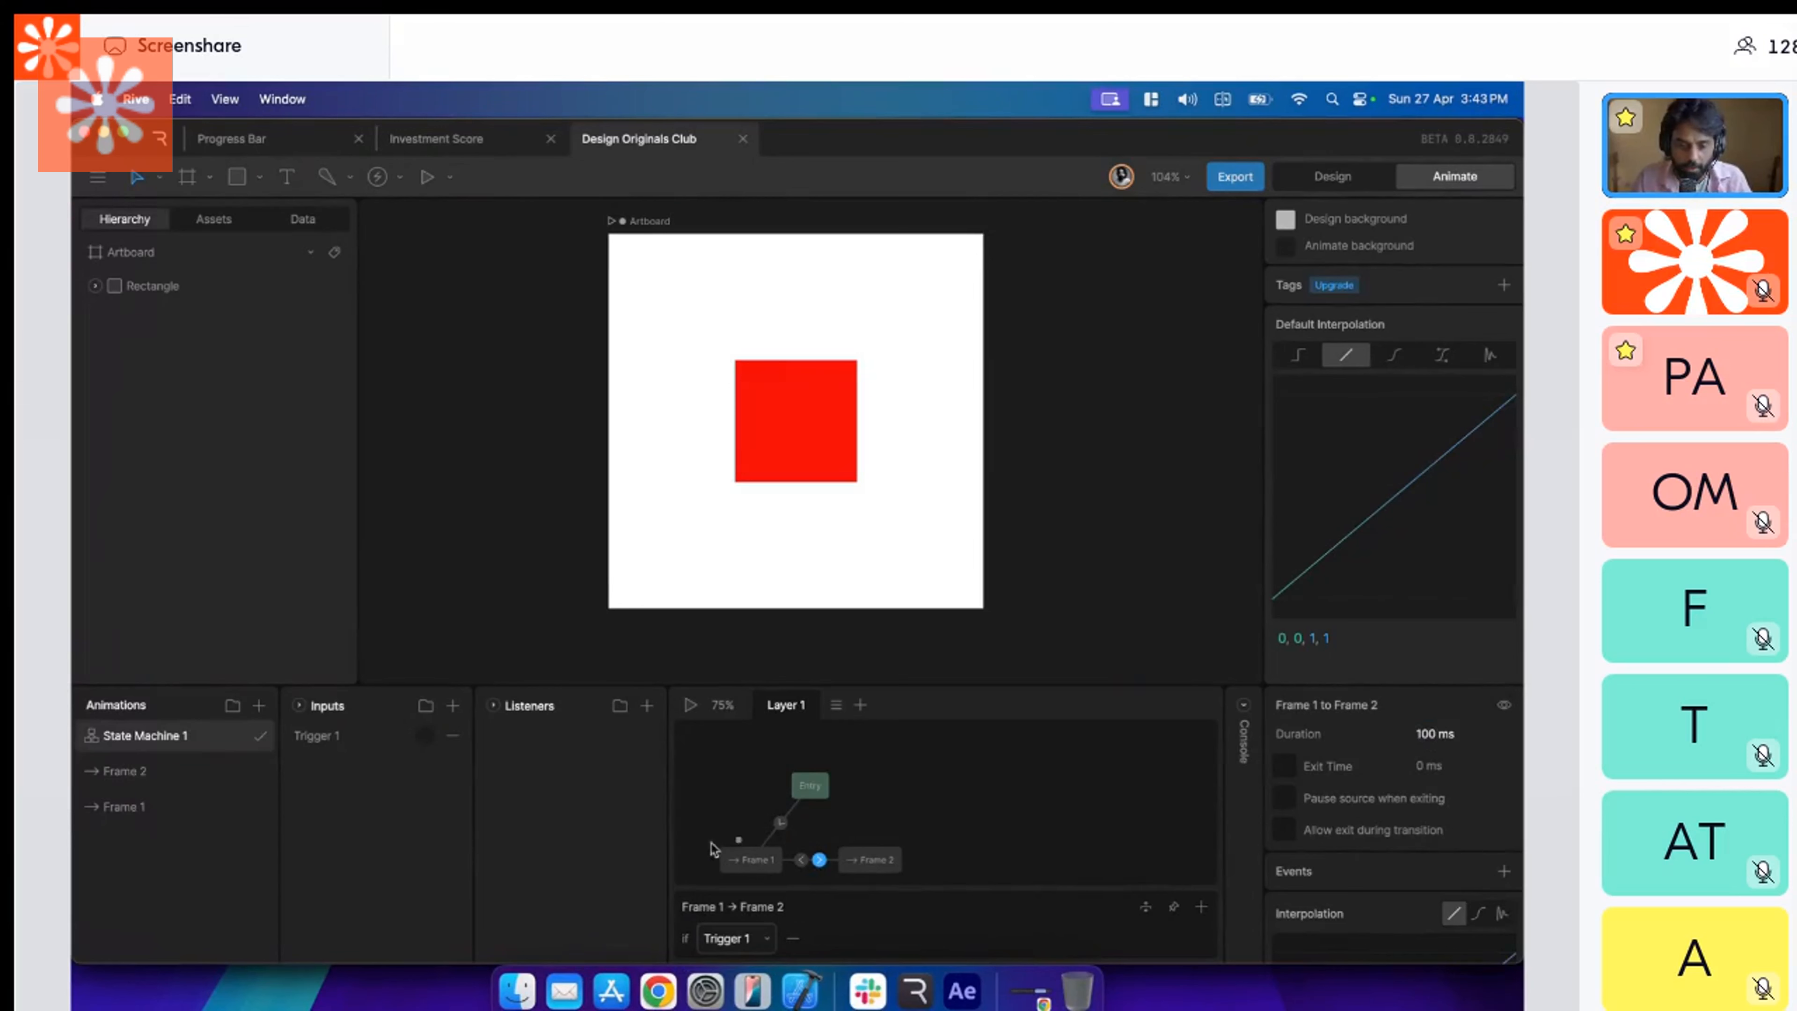
Rename the trigger input to "Tap on red".
double_click(370, 736)
text(Tao)
text( on red)
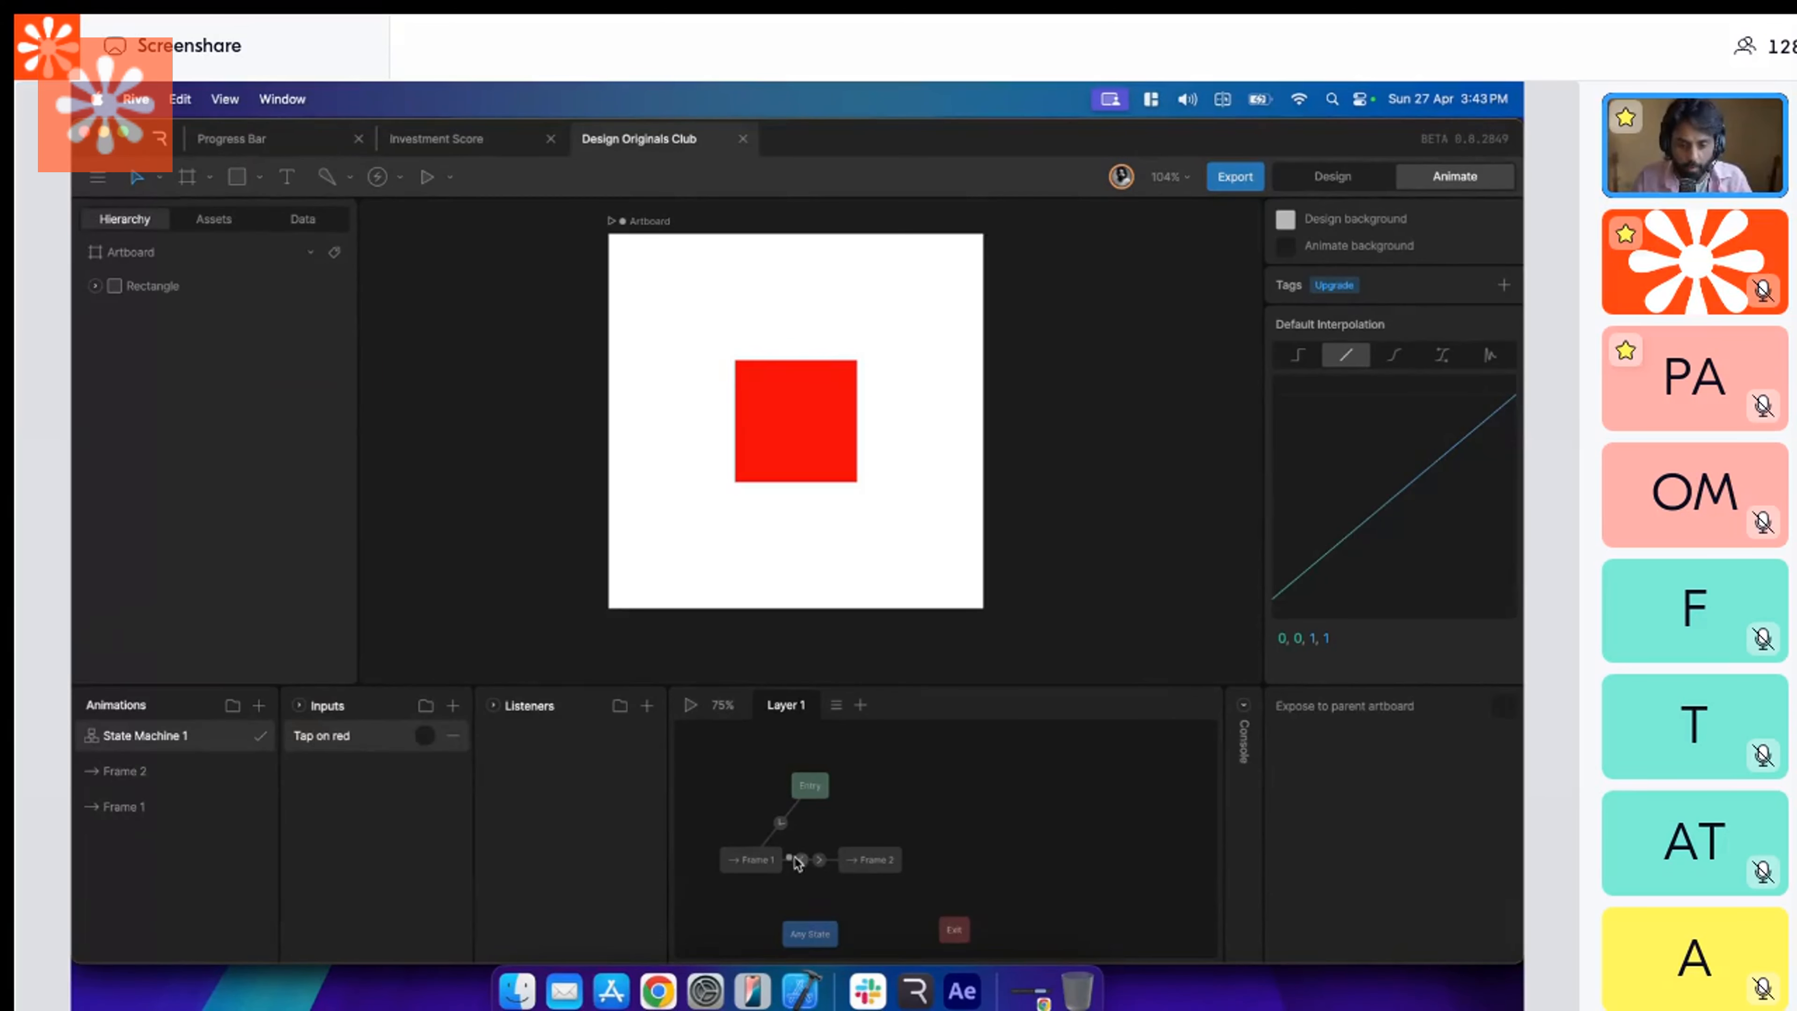
Create a second trigger input and name it "Tap on blue".
click(801, 859)
click(453, 705)
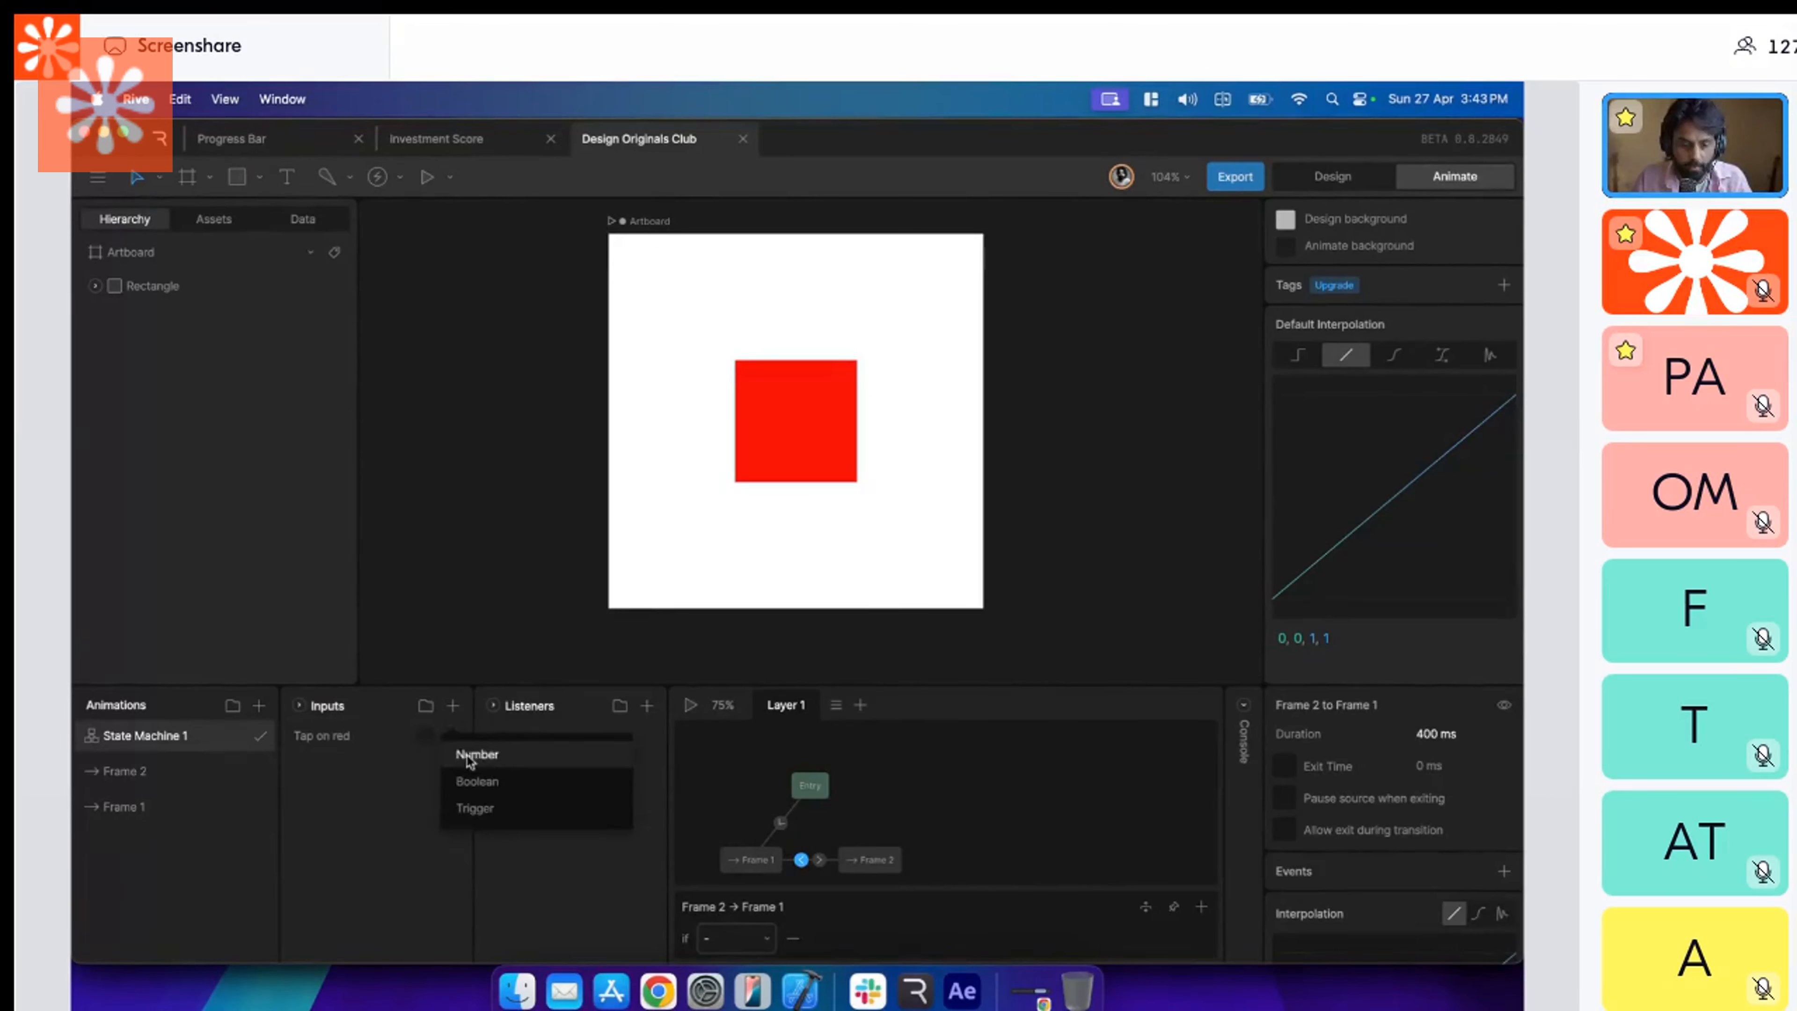
click(473, 808)
double_click(330, 737)
text(Tap on)
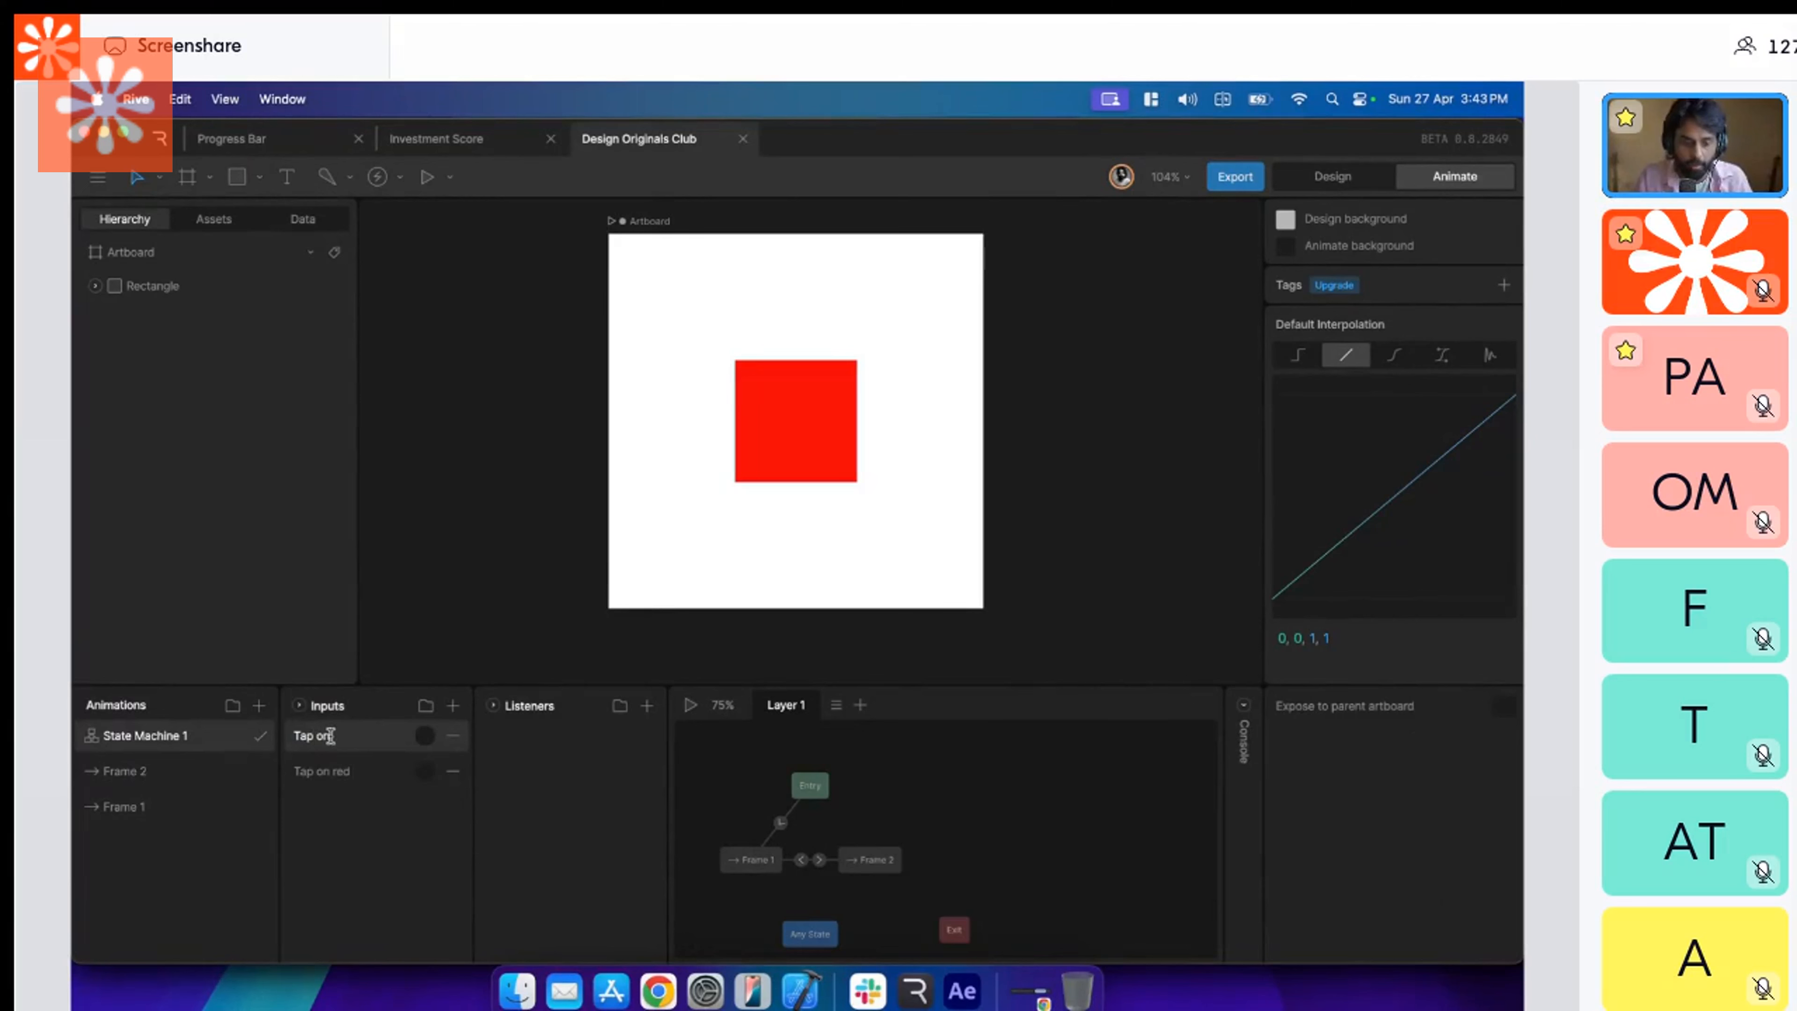
text( blue)
Set "Tap on blue" as the condition of the Frame 2 to Frame 1 transition.
click(801, 859)
click(1201, 907)
click(767, 939)
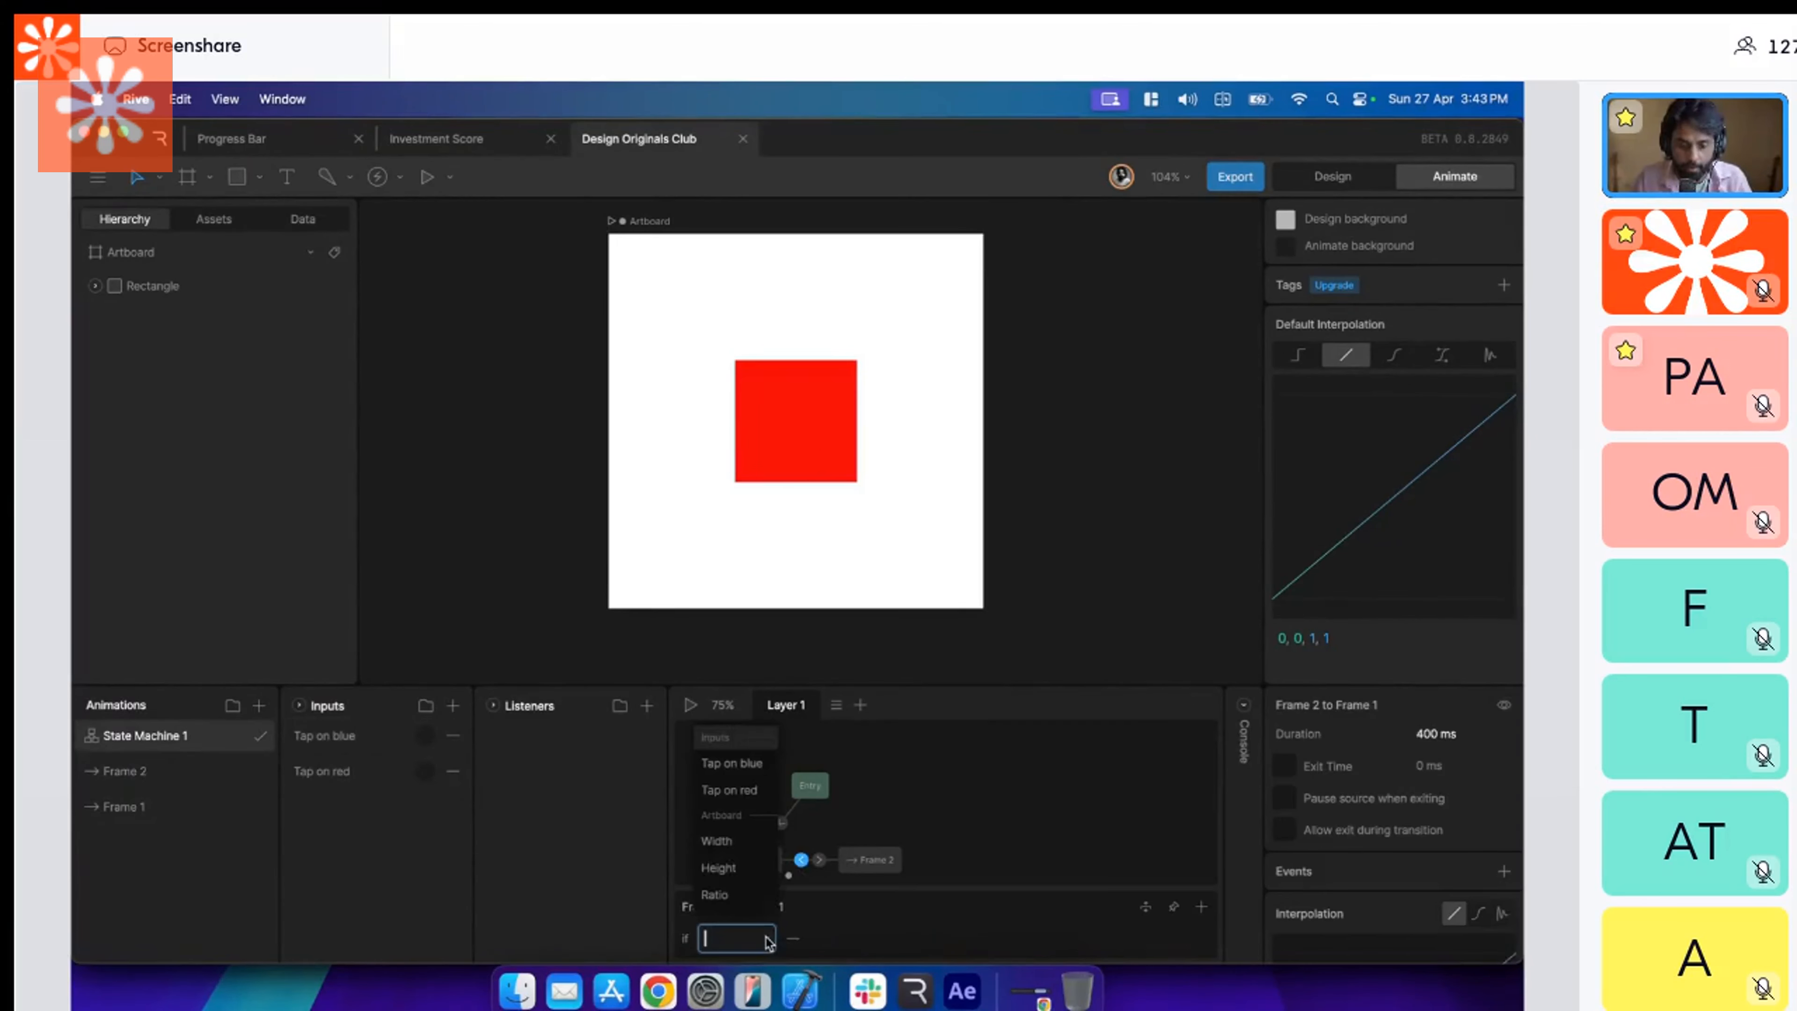
click(753, 776)
Run the state machine with the console expanded, and review the Frame 1 to Frame 2 transition's condition and settings.
click(691, 705)
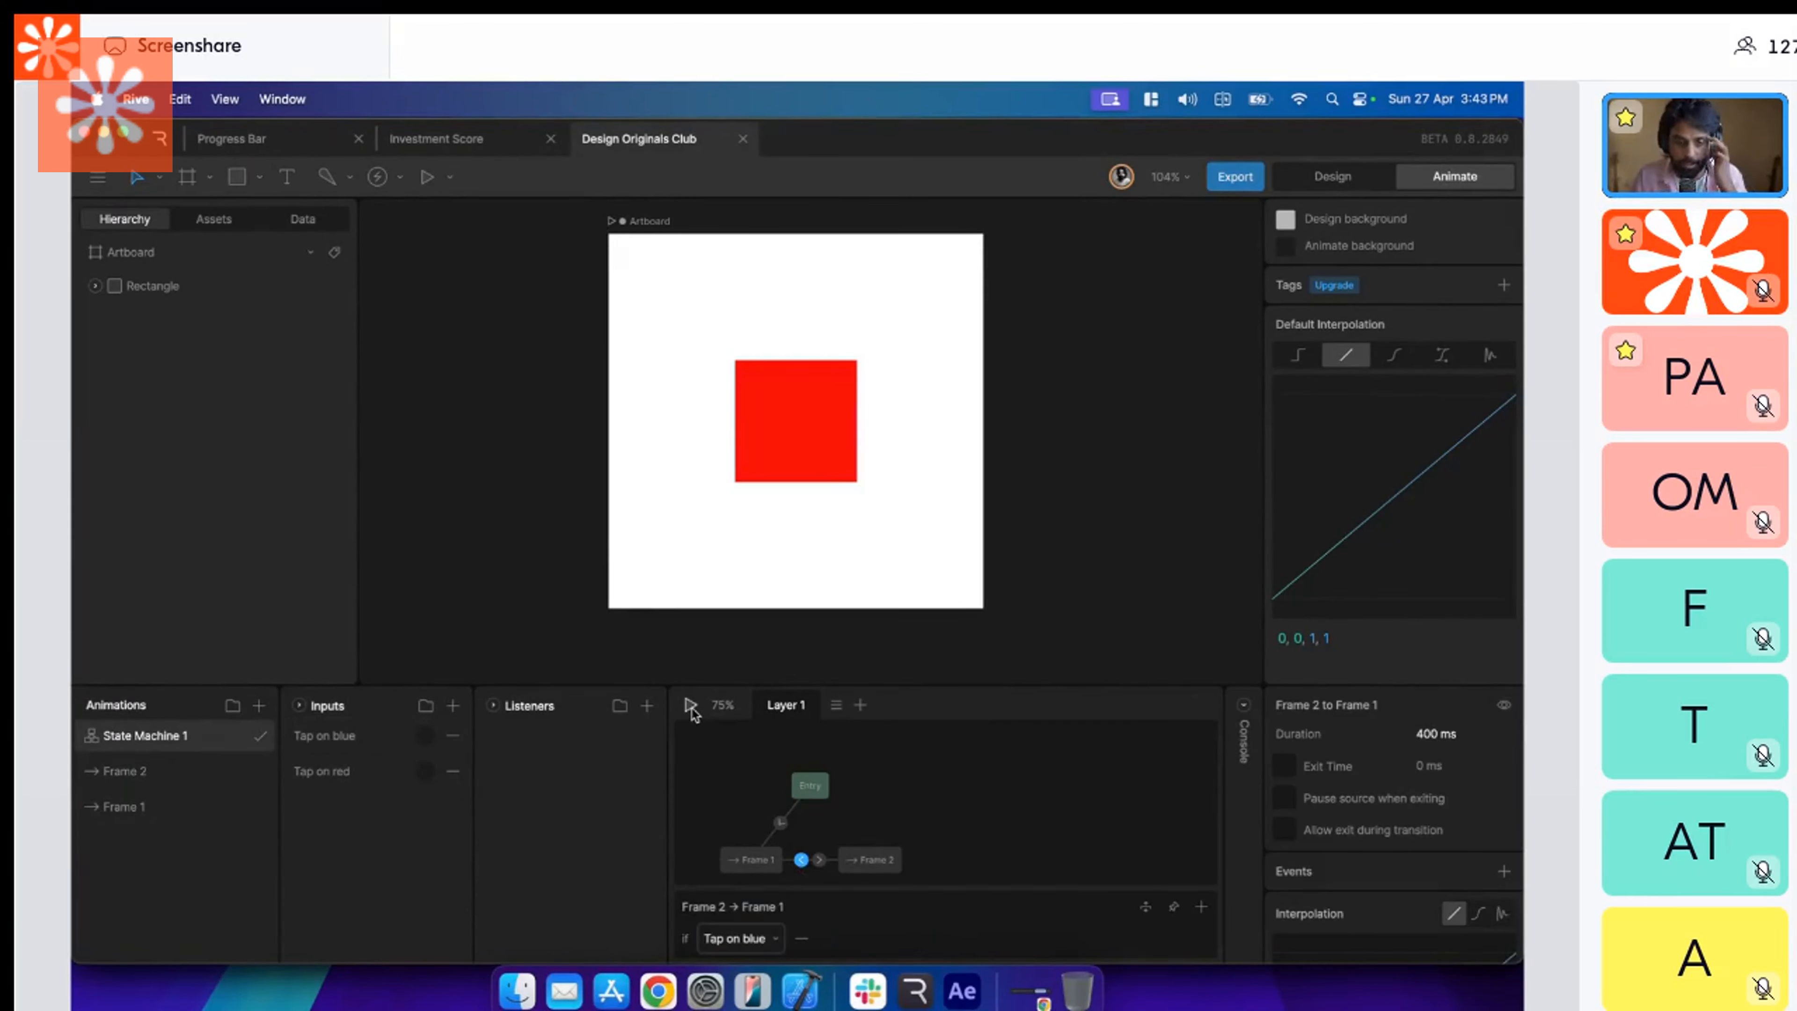
click(1241, 708)
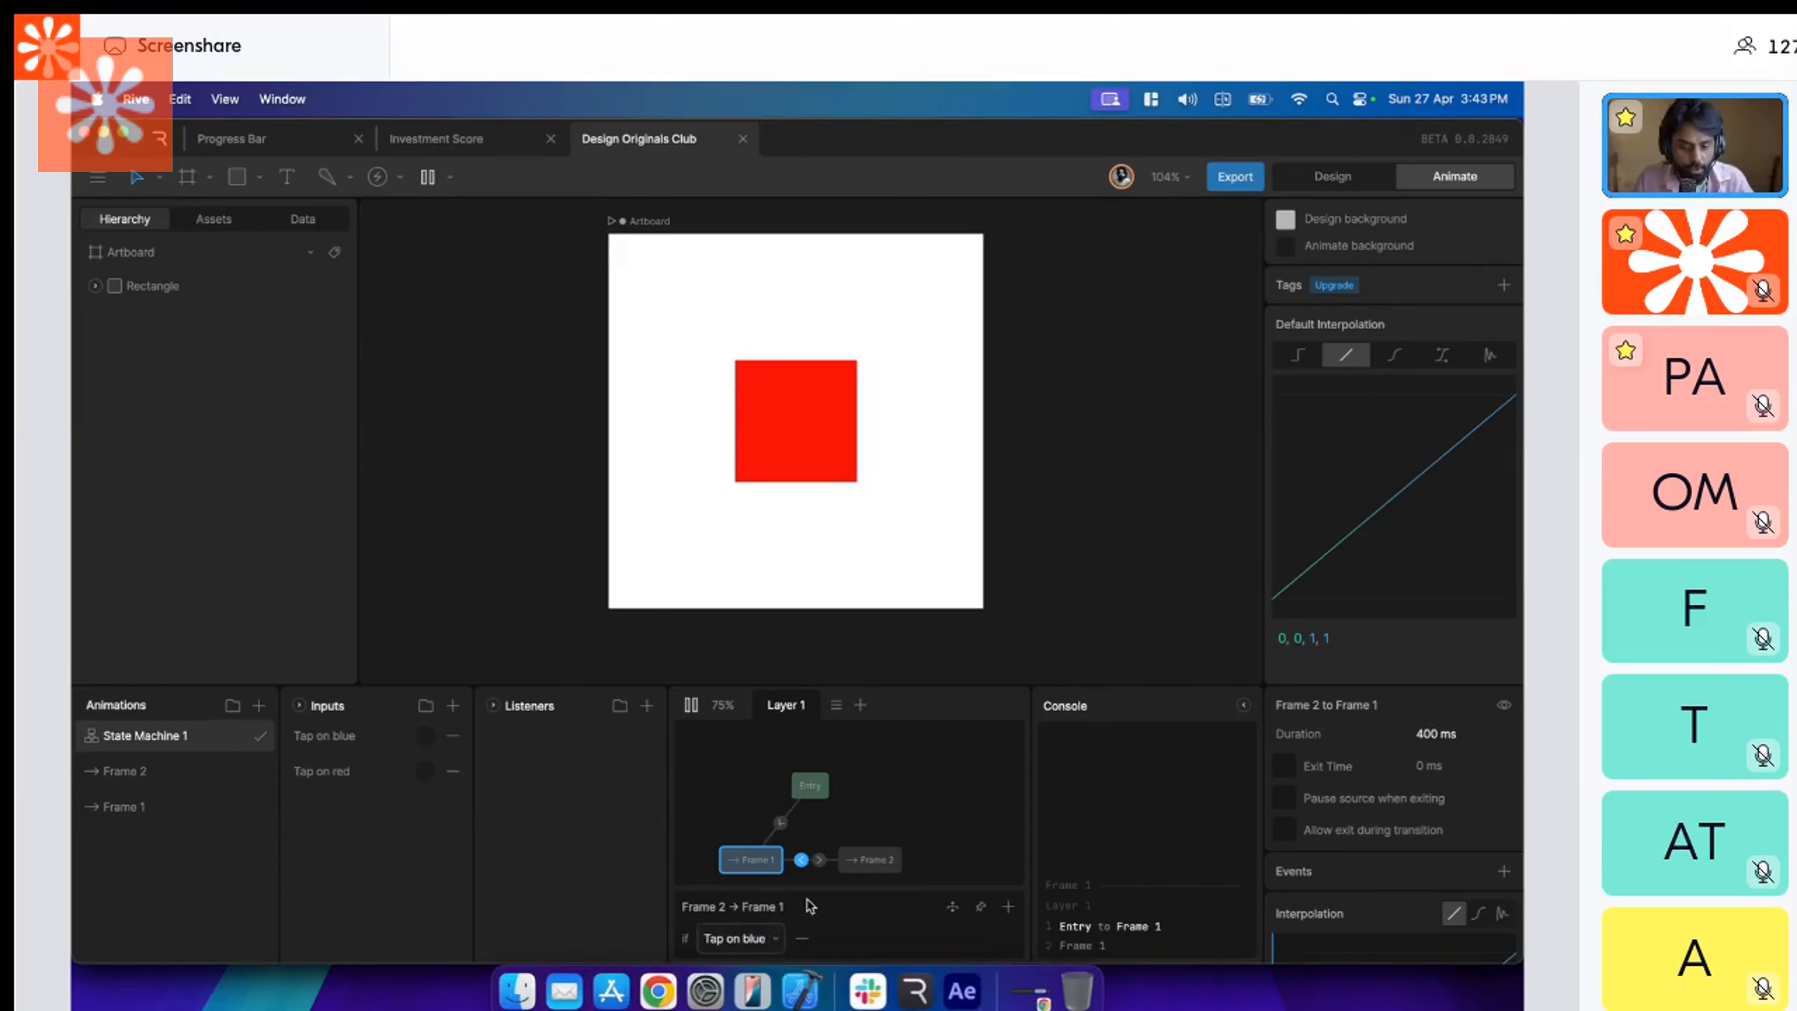
click(819, 861)
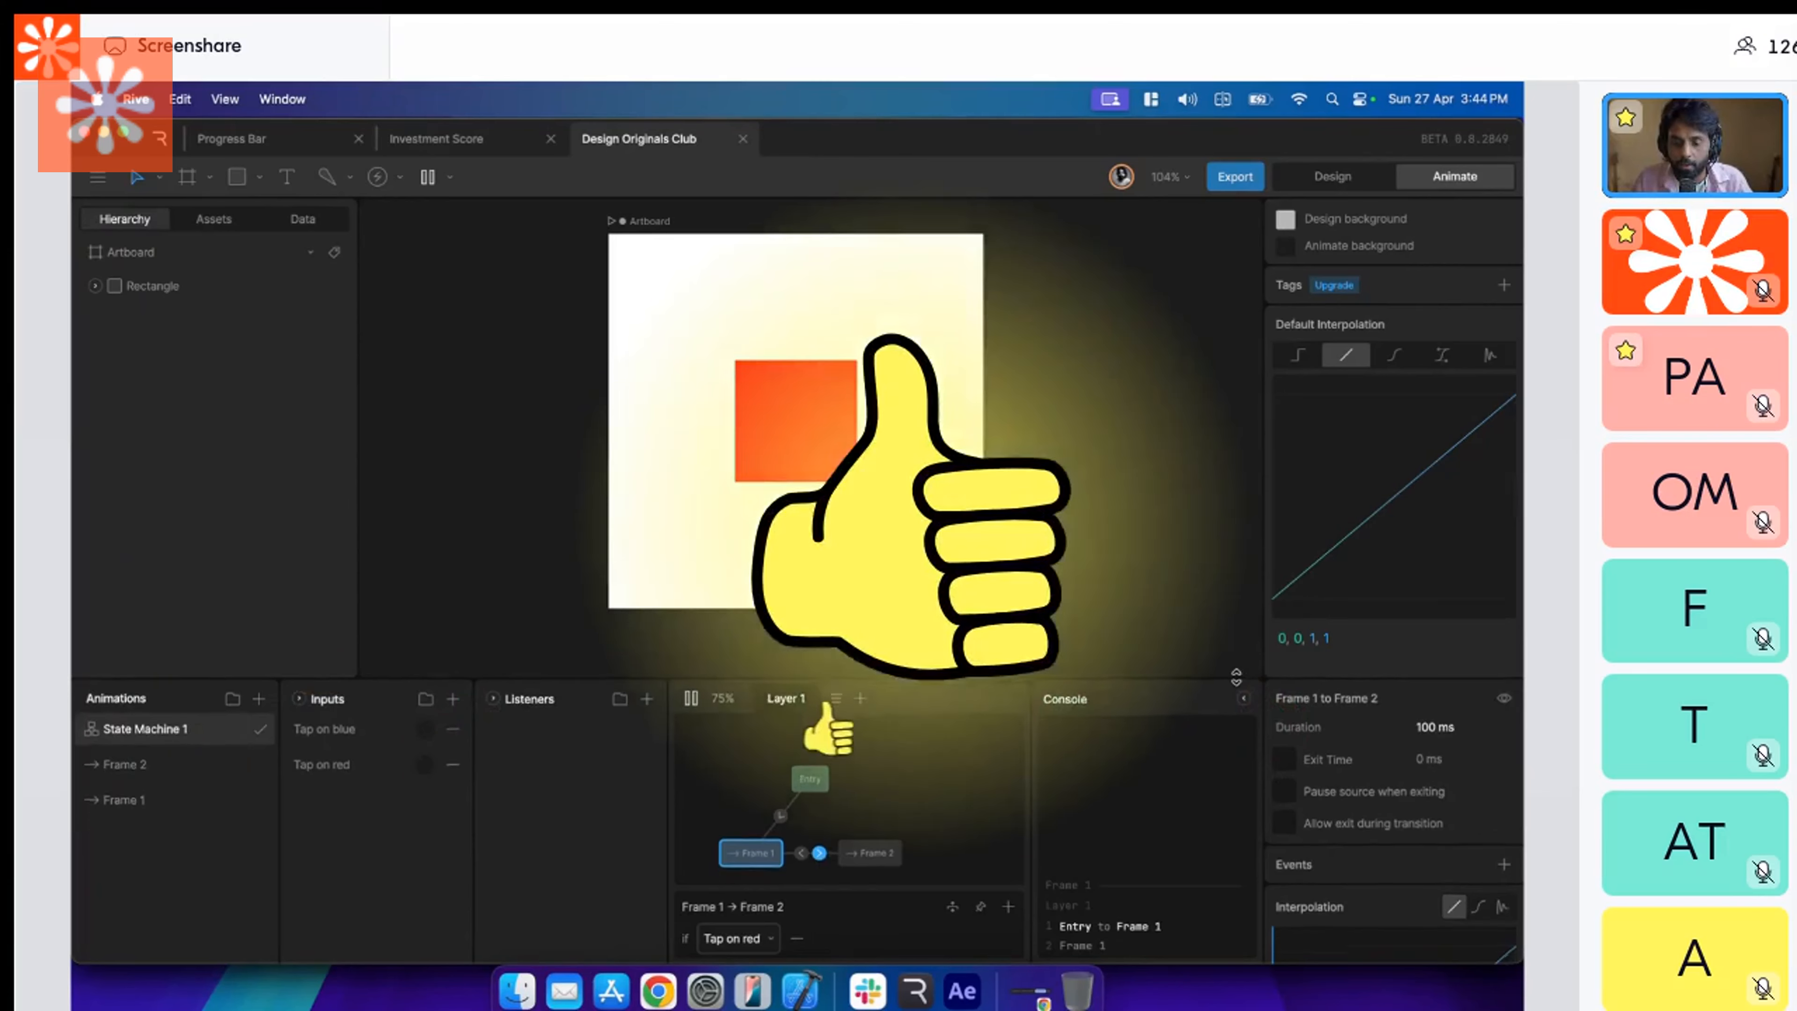
drag(1231, 689, 1230, 632)
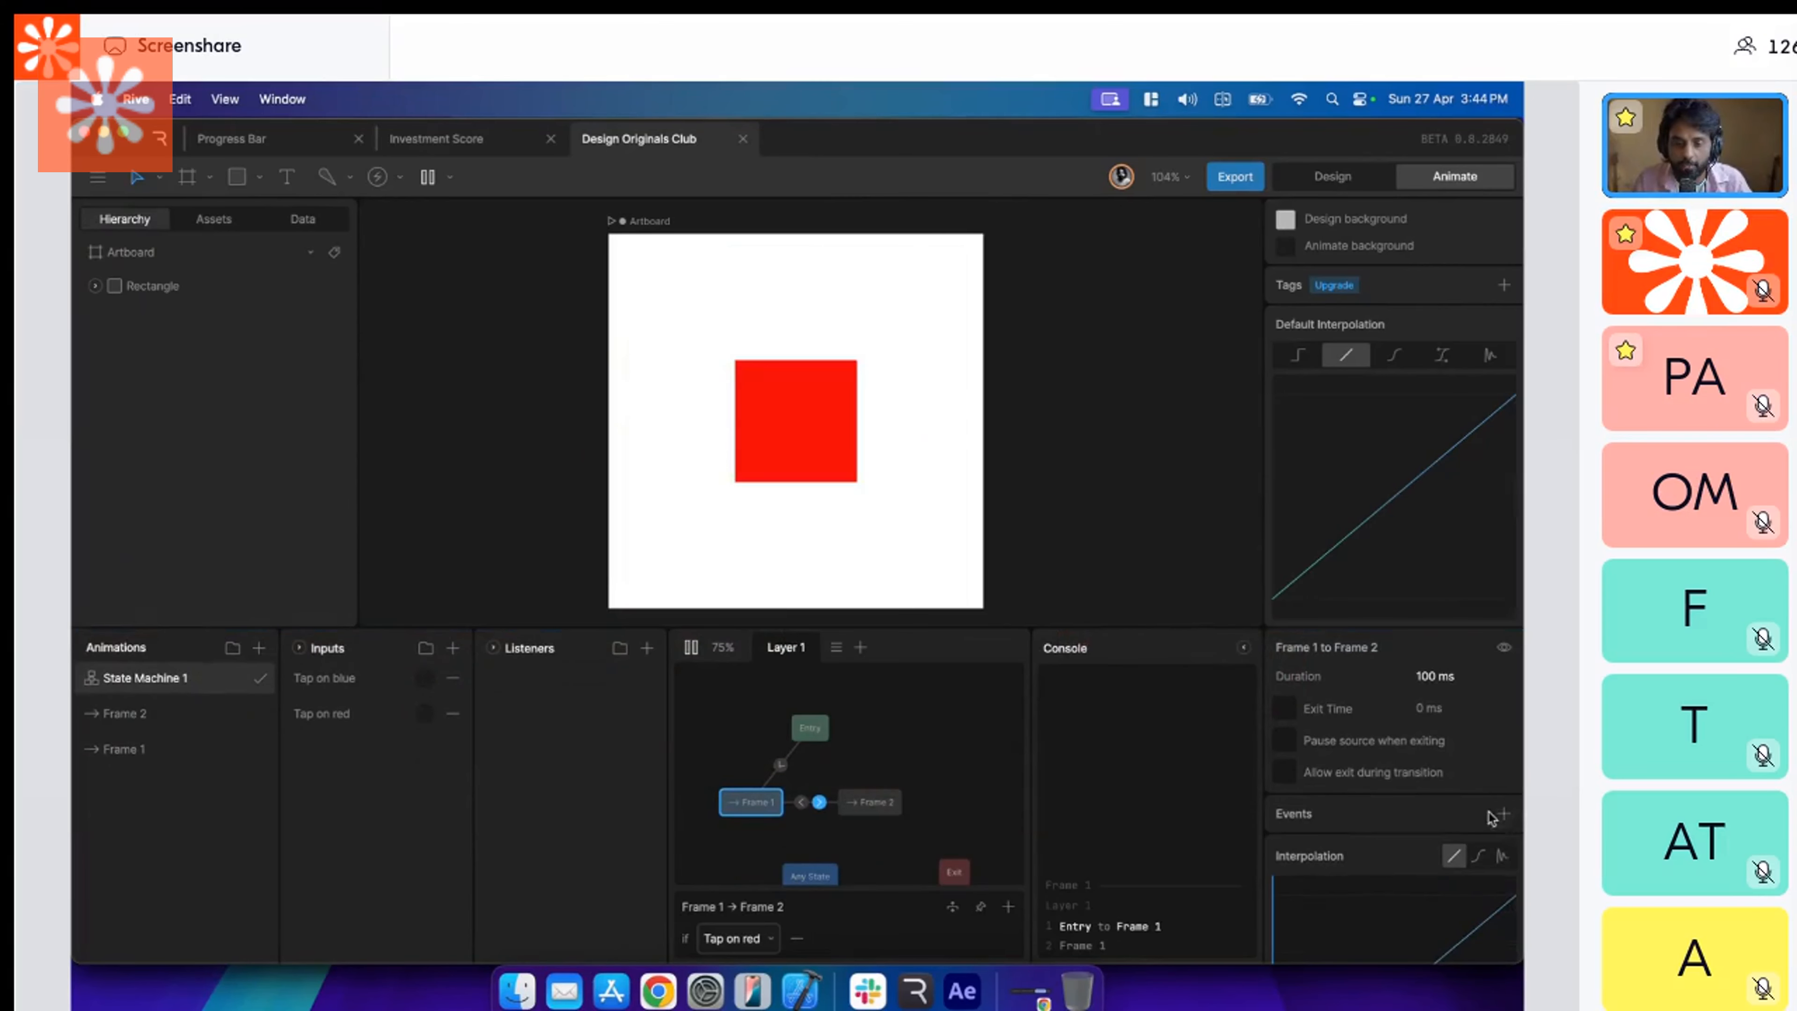
drag(1020, 627, 1009, 674)
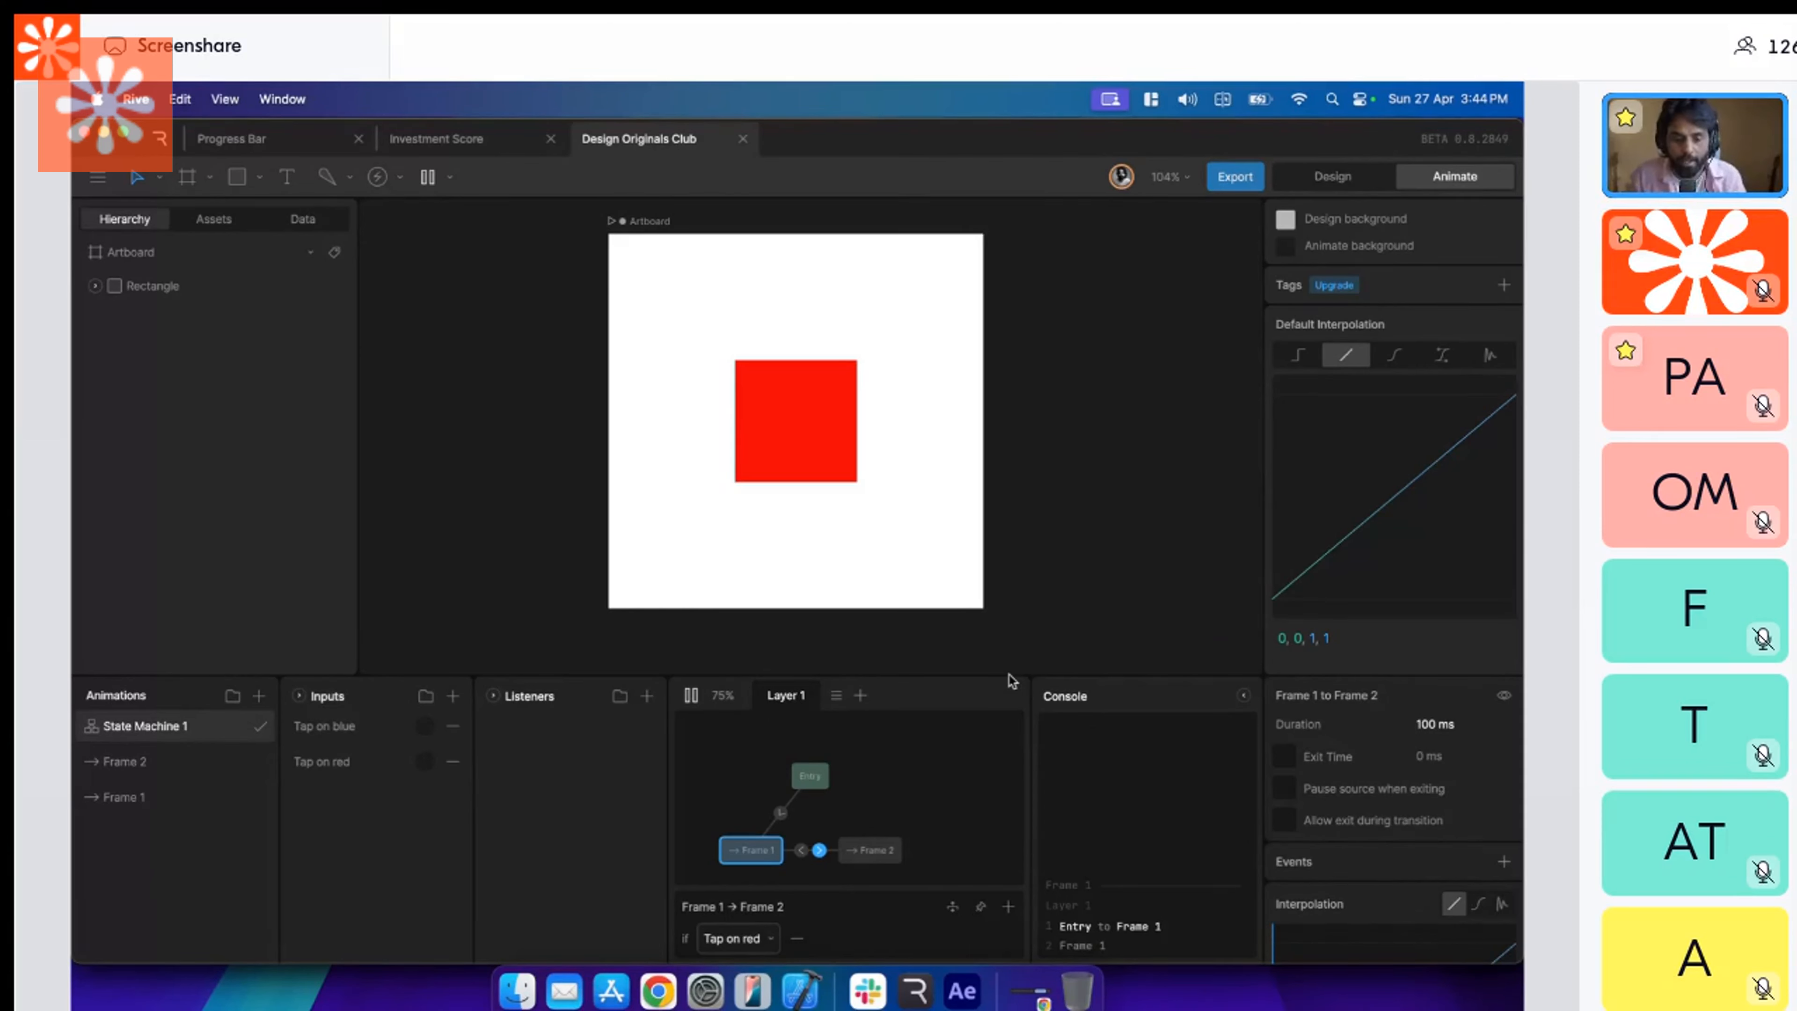
click(691, 696)
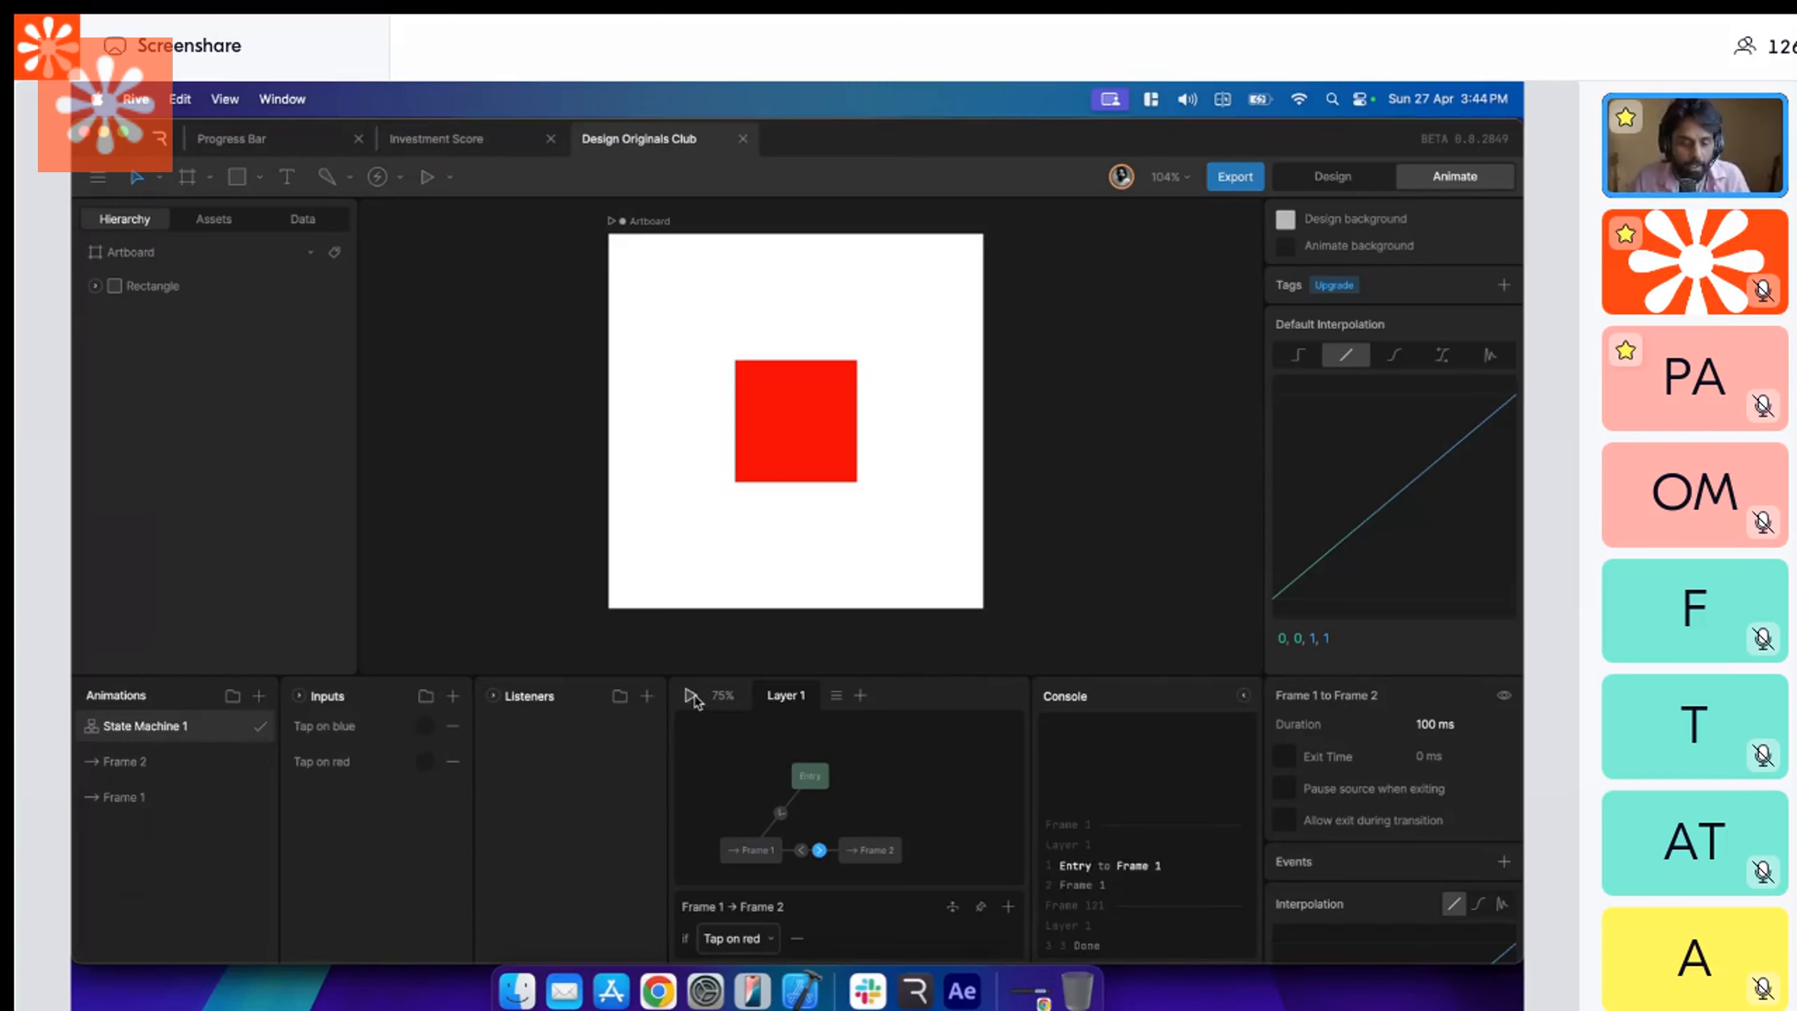
Switch to Figma, examine the interaction linking the red square to Frame 2, and return to Rive.
key(super+Tab)
click(1040, 331)
click(890, 390)
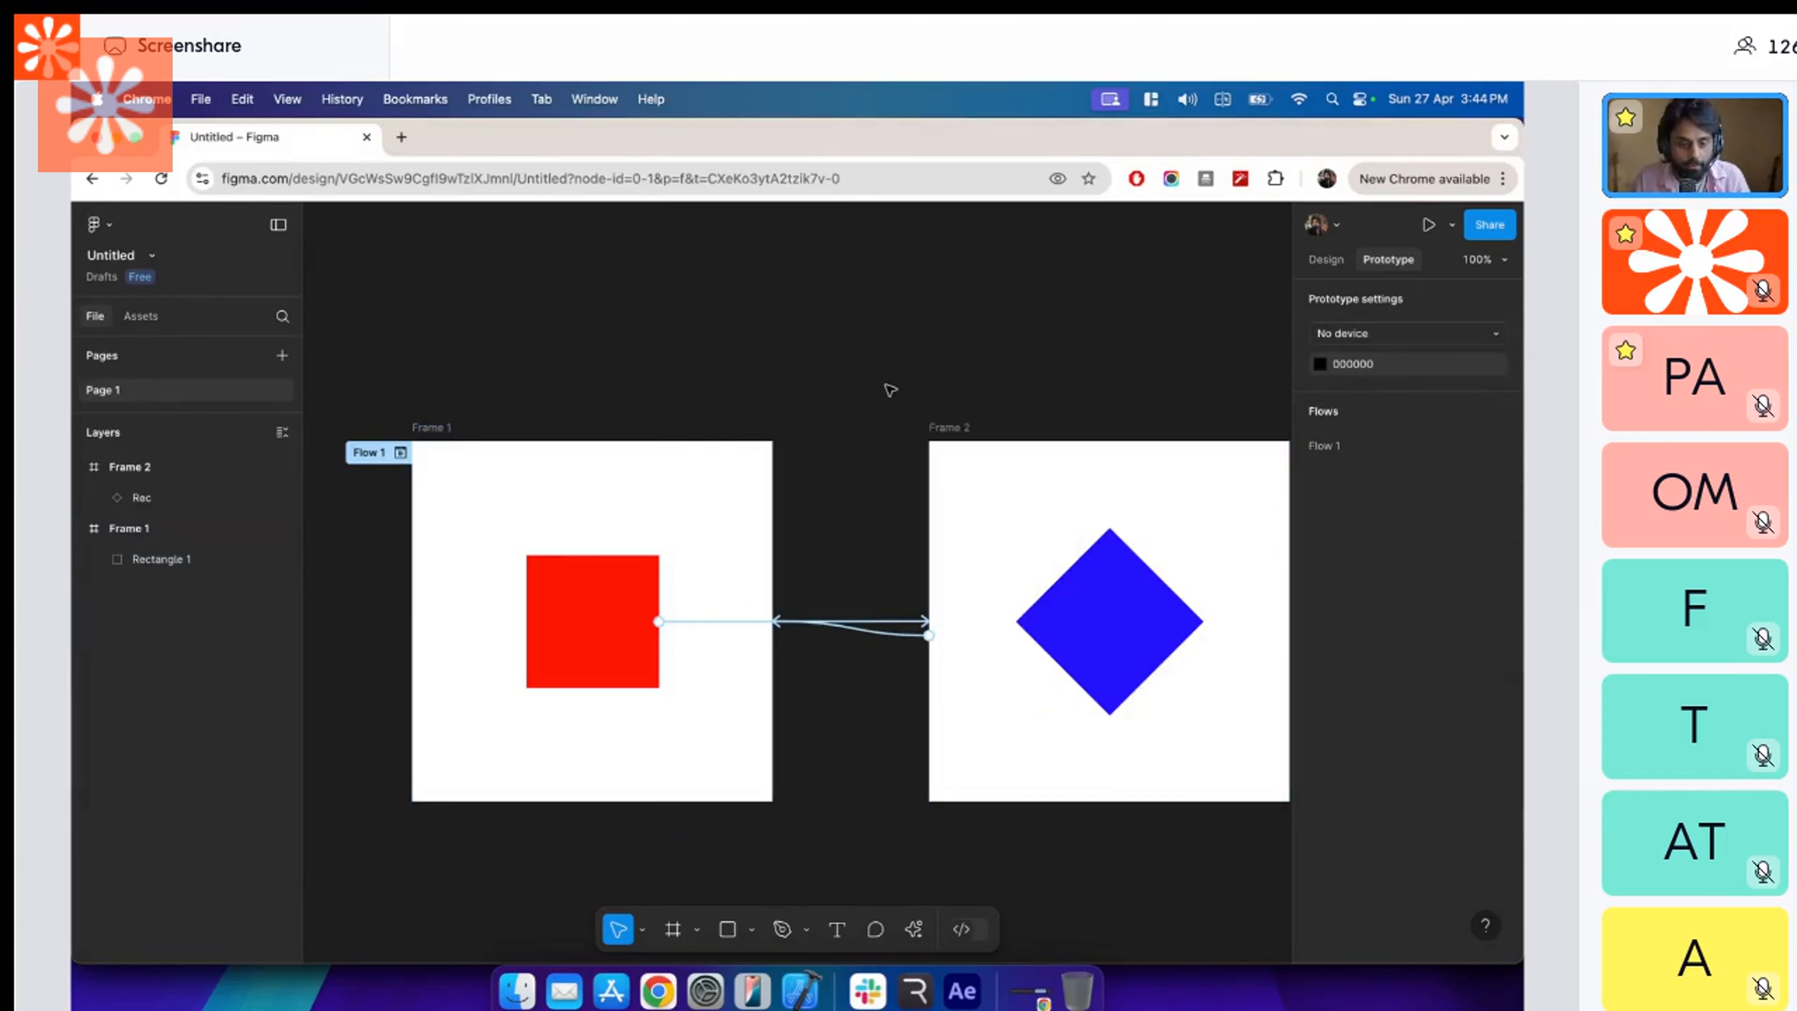
click(604, 621)
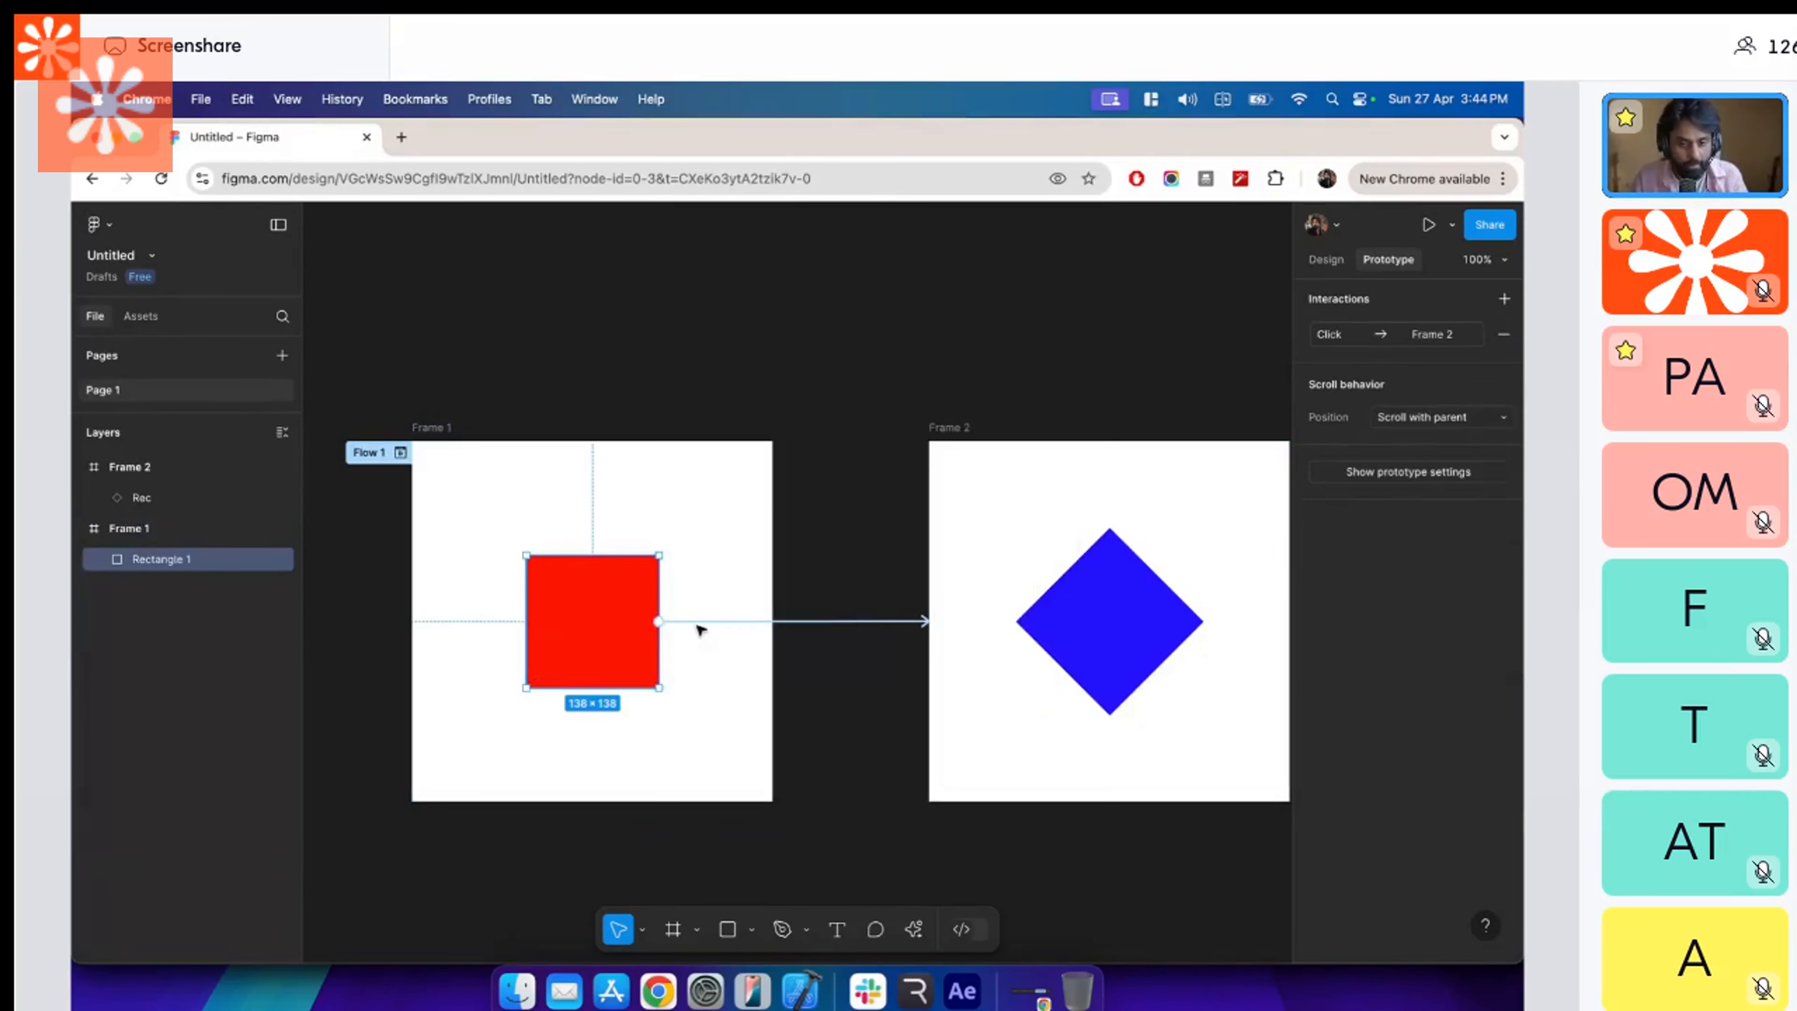
click(828, 623)
scroll(800, 750, up, 3)
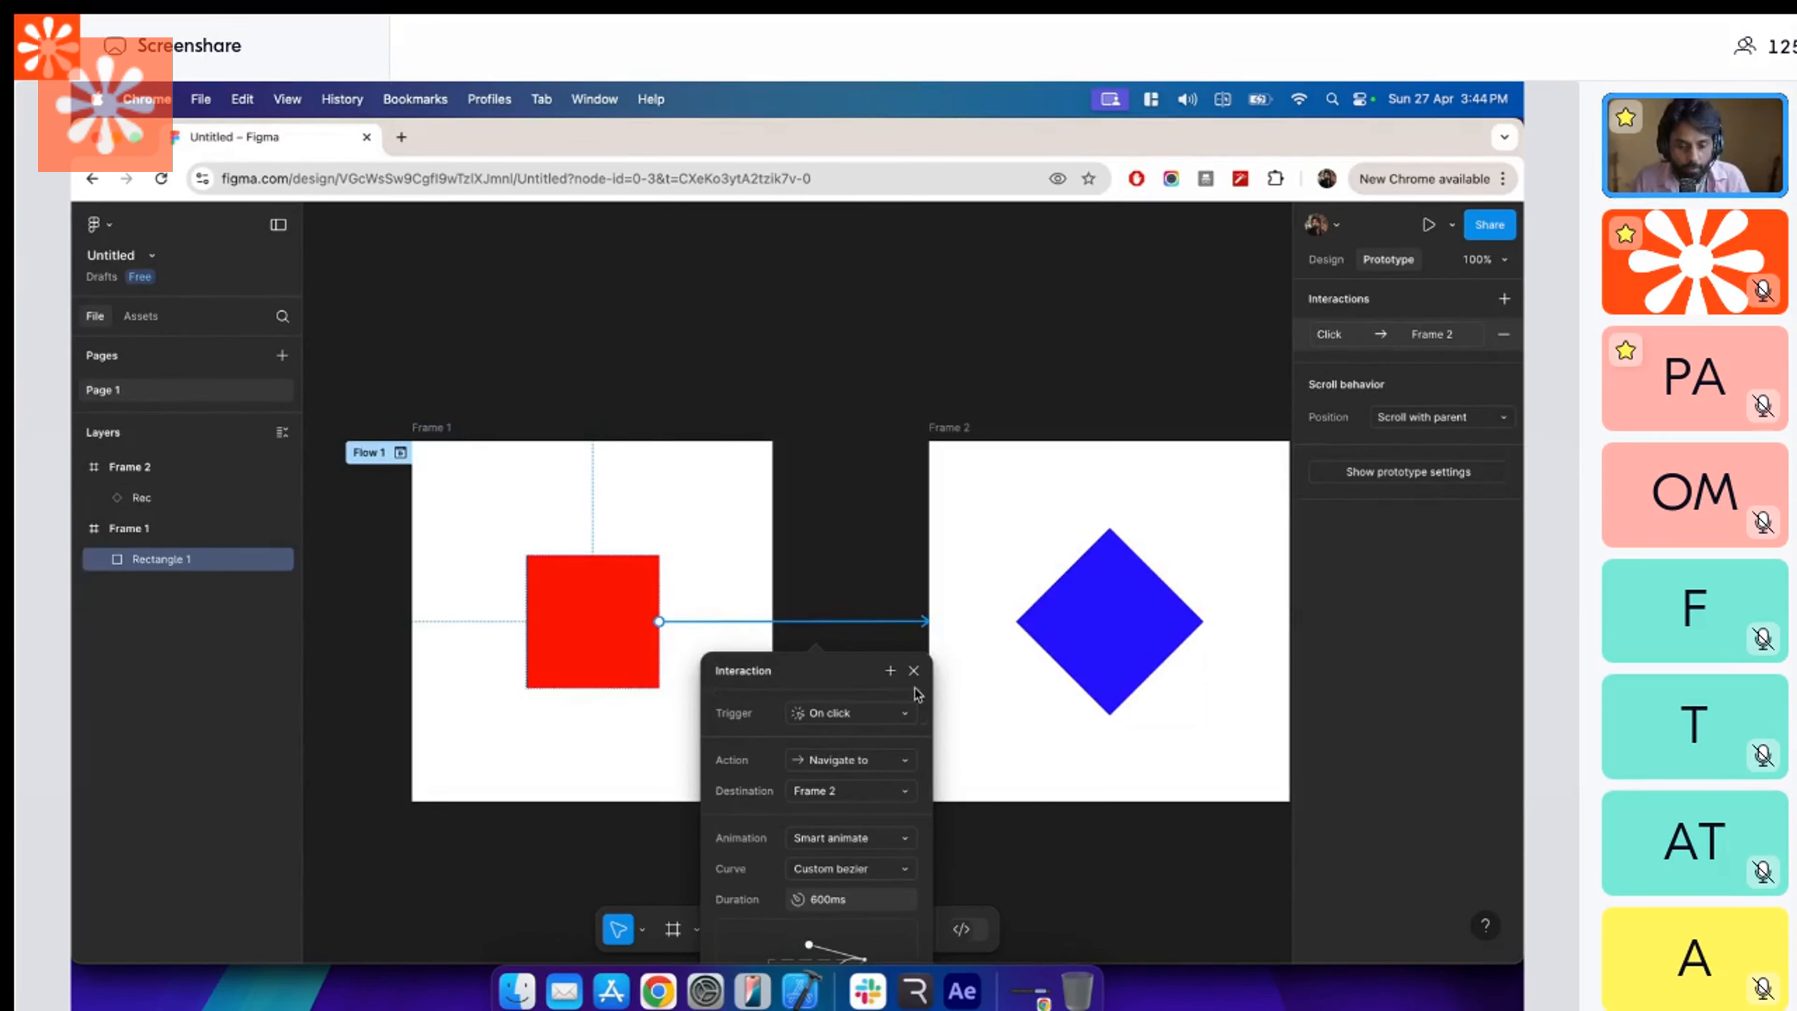
click(914, 673)
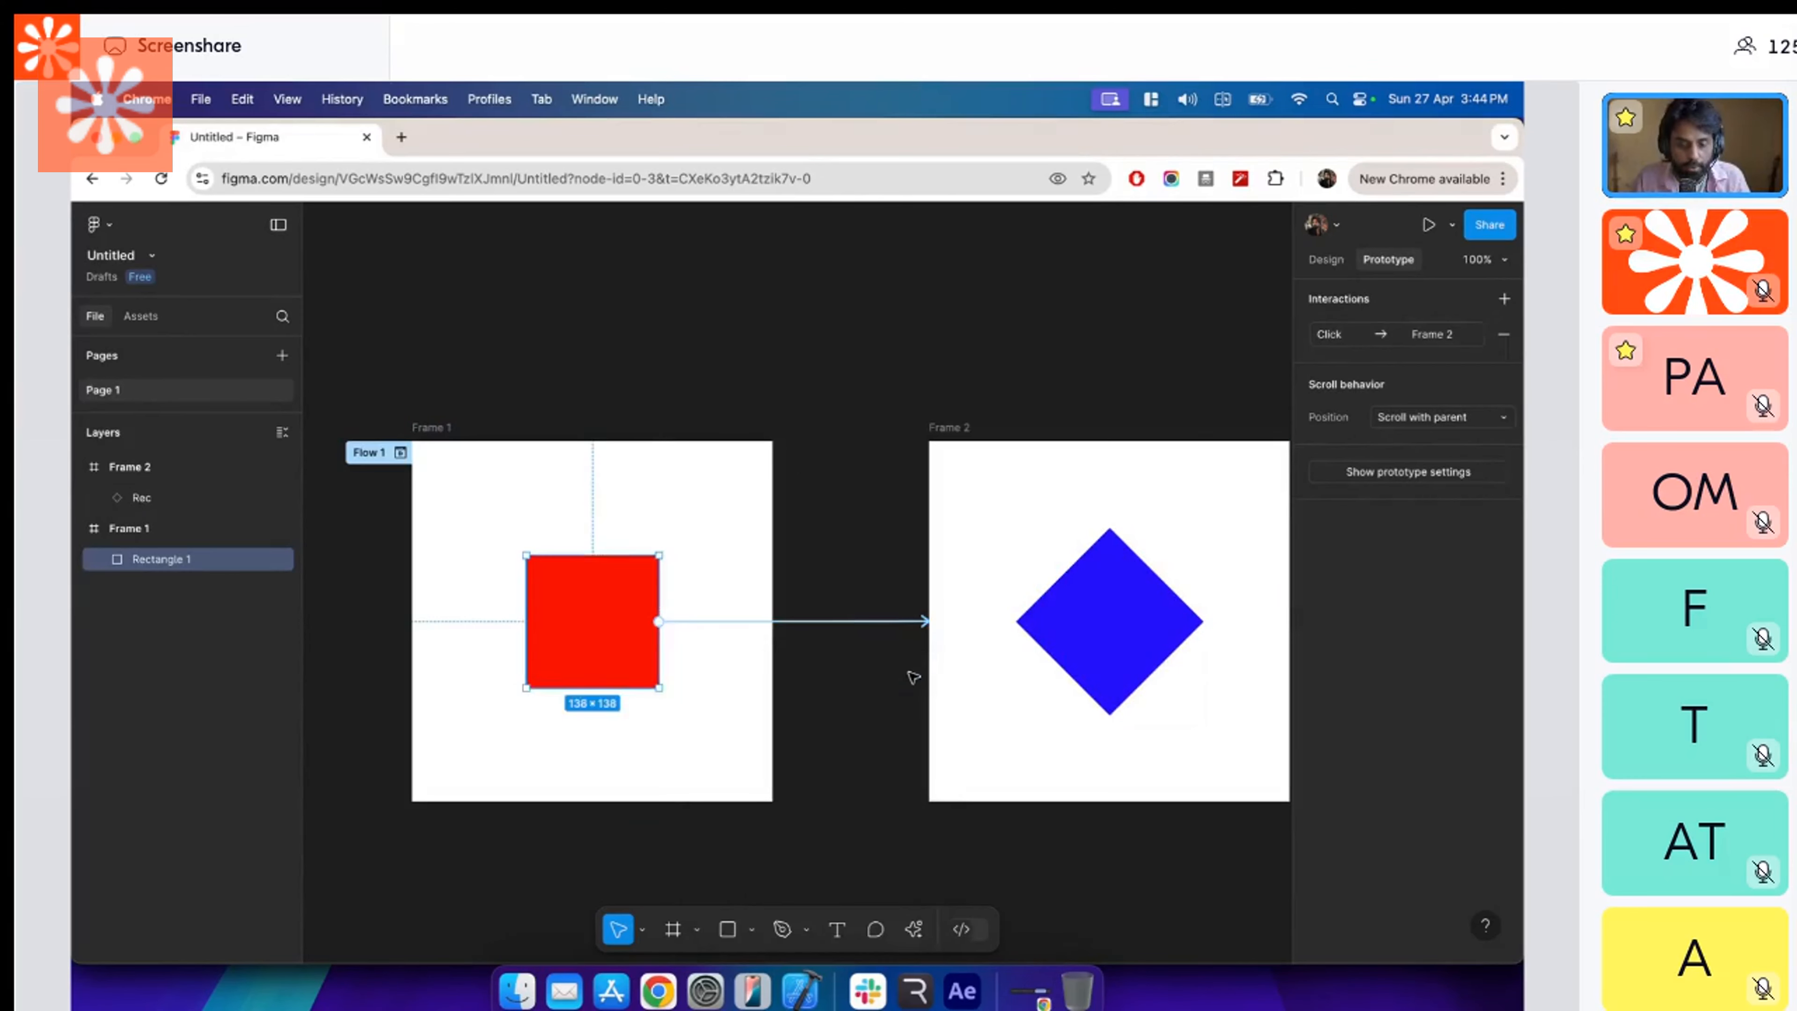
click(846, 707)
click(963, 428)
key(super+Tab)
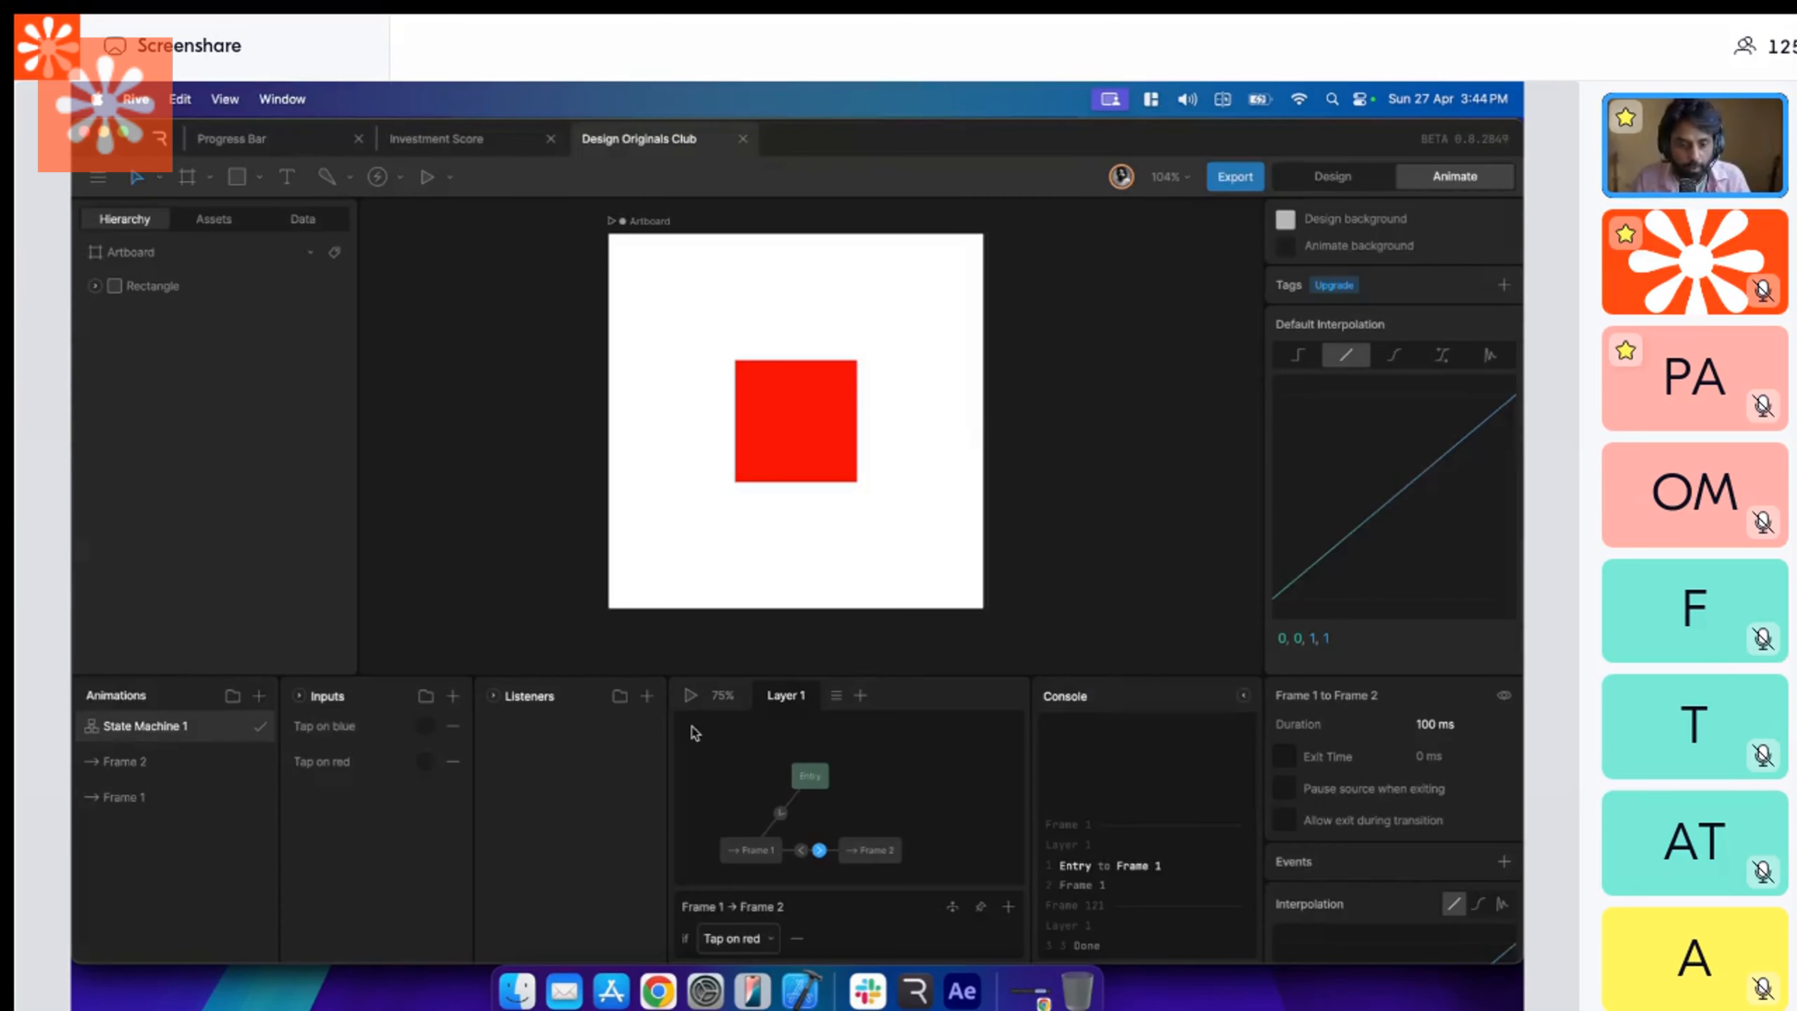
Play the state machine and fire the "Tap on red" trigger followed by "Tap on blue" to test both transitions.
click(690, 696)
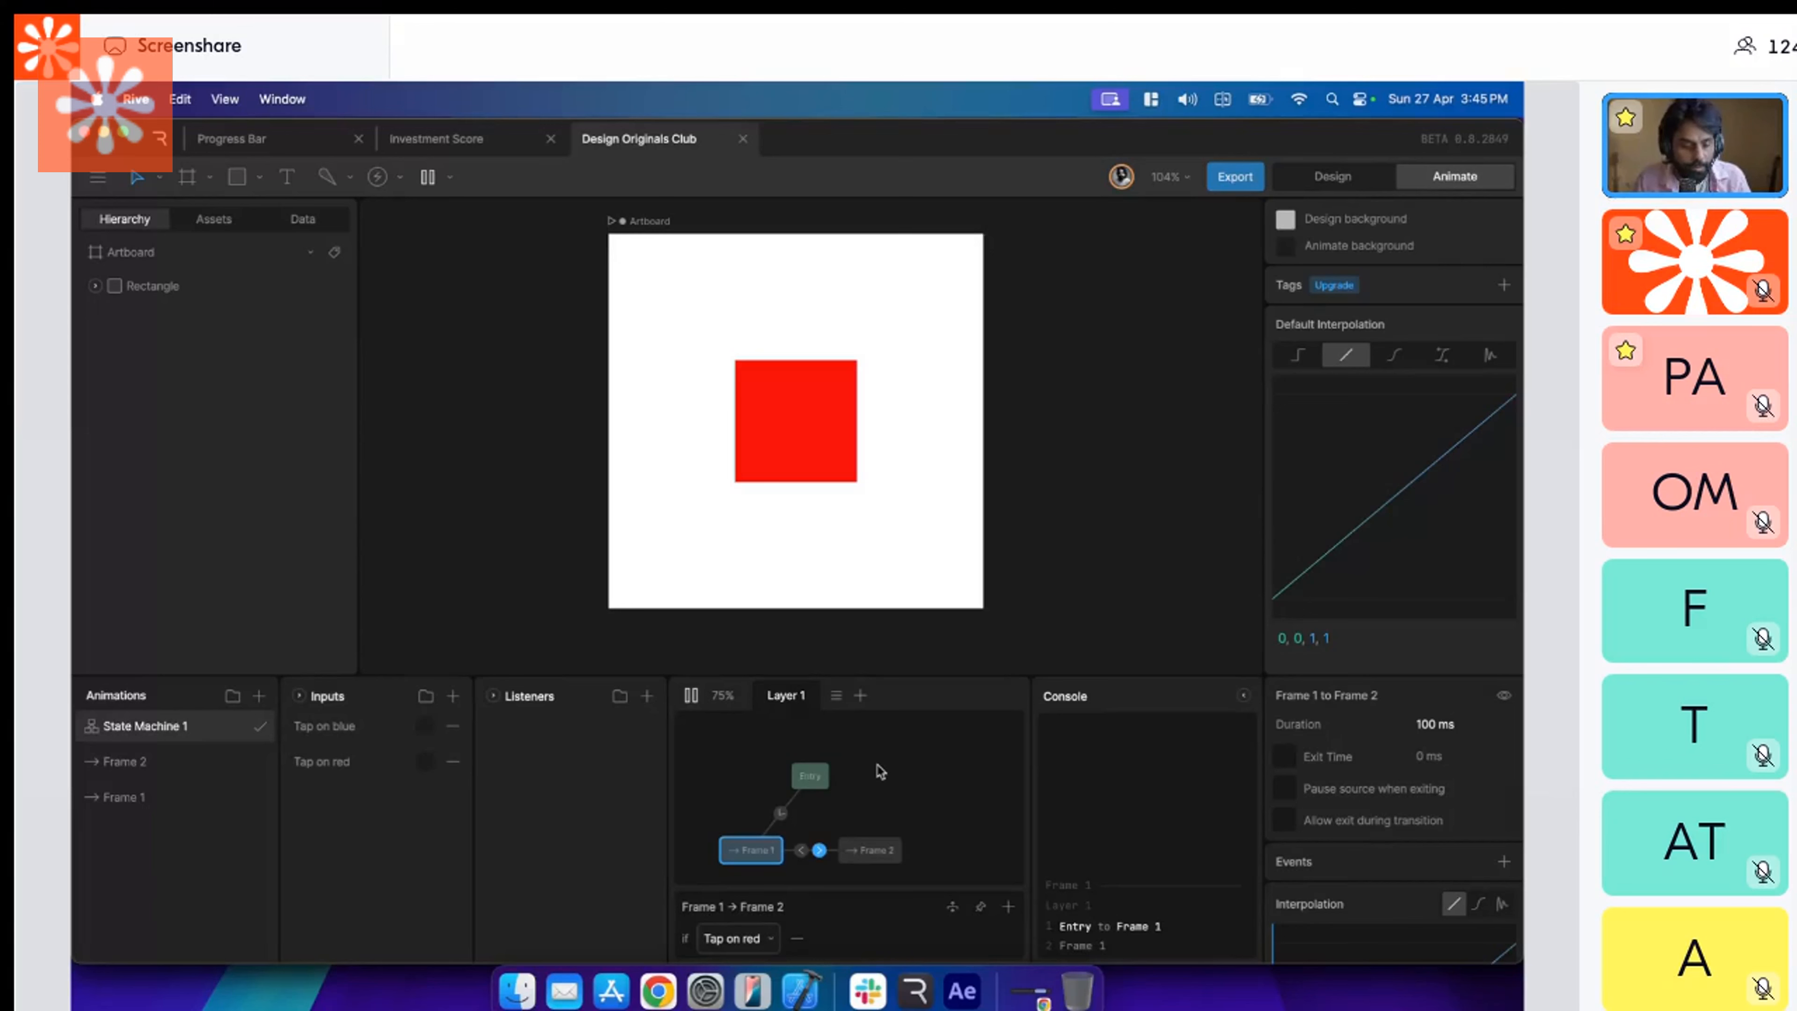
click(425, 762)
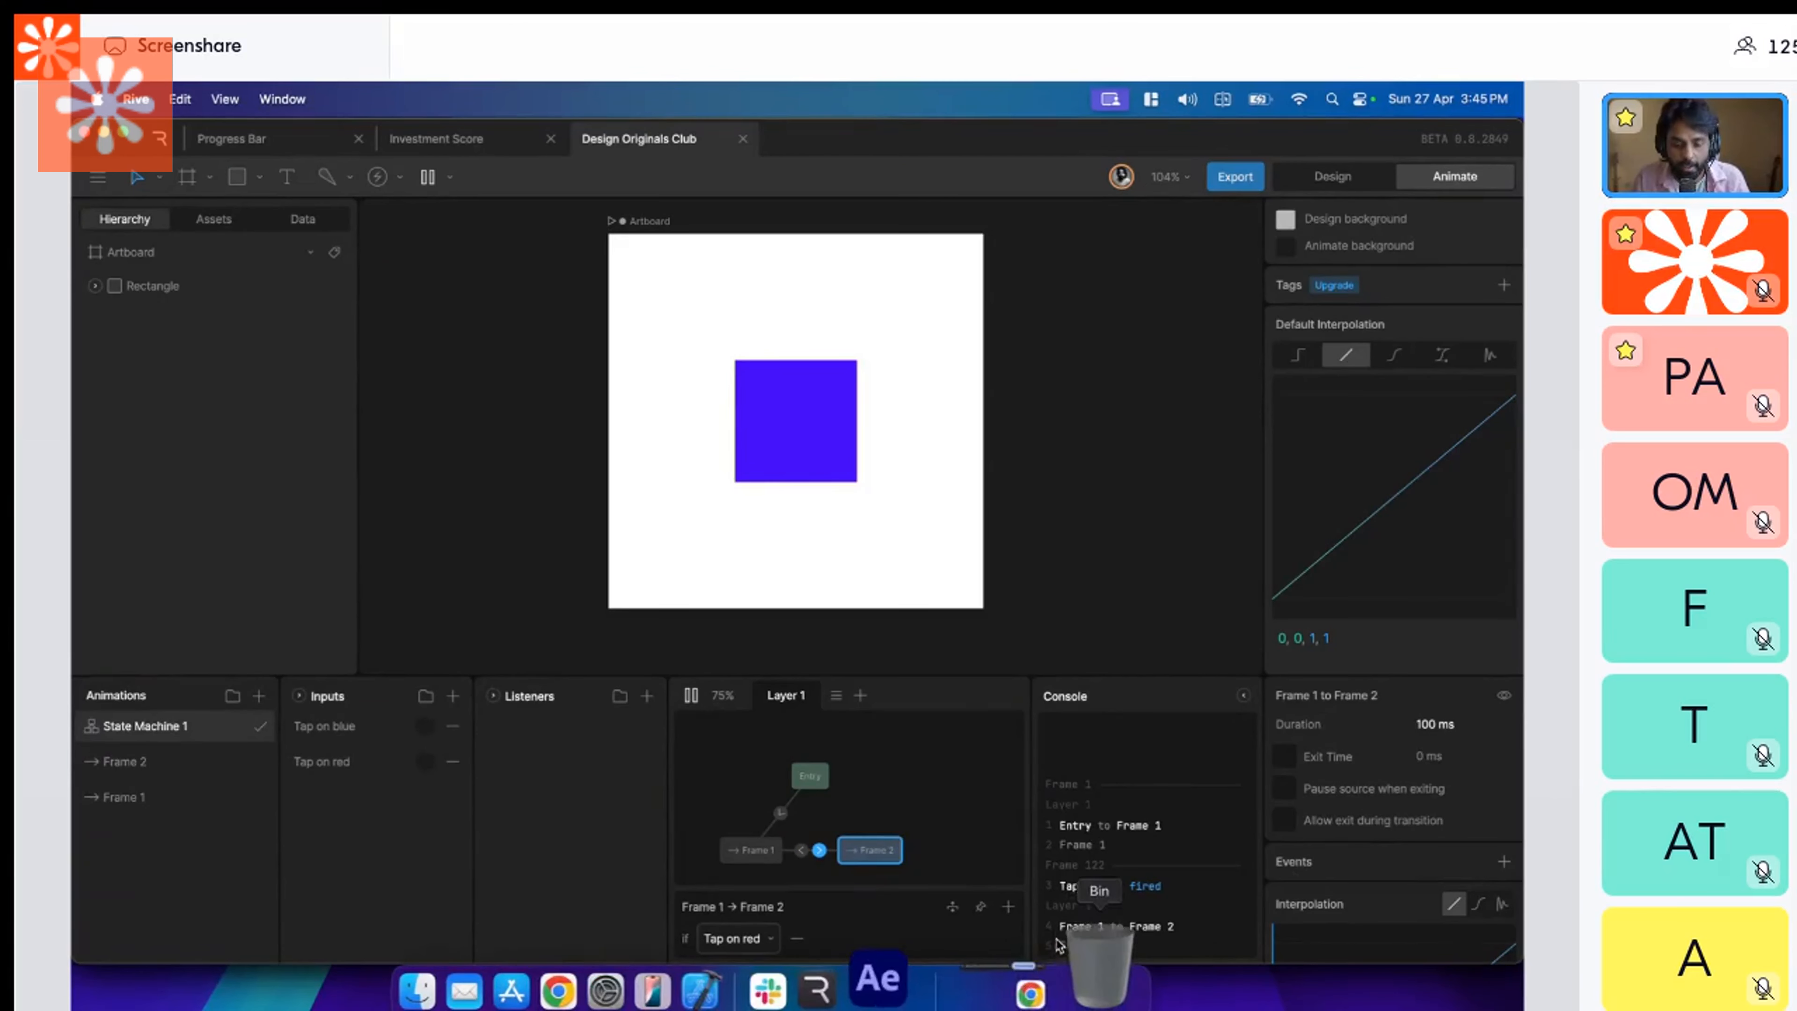
click(425, 729)
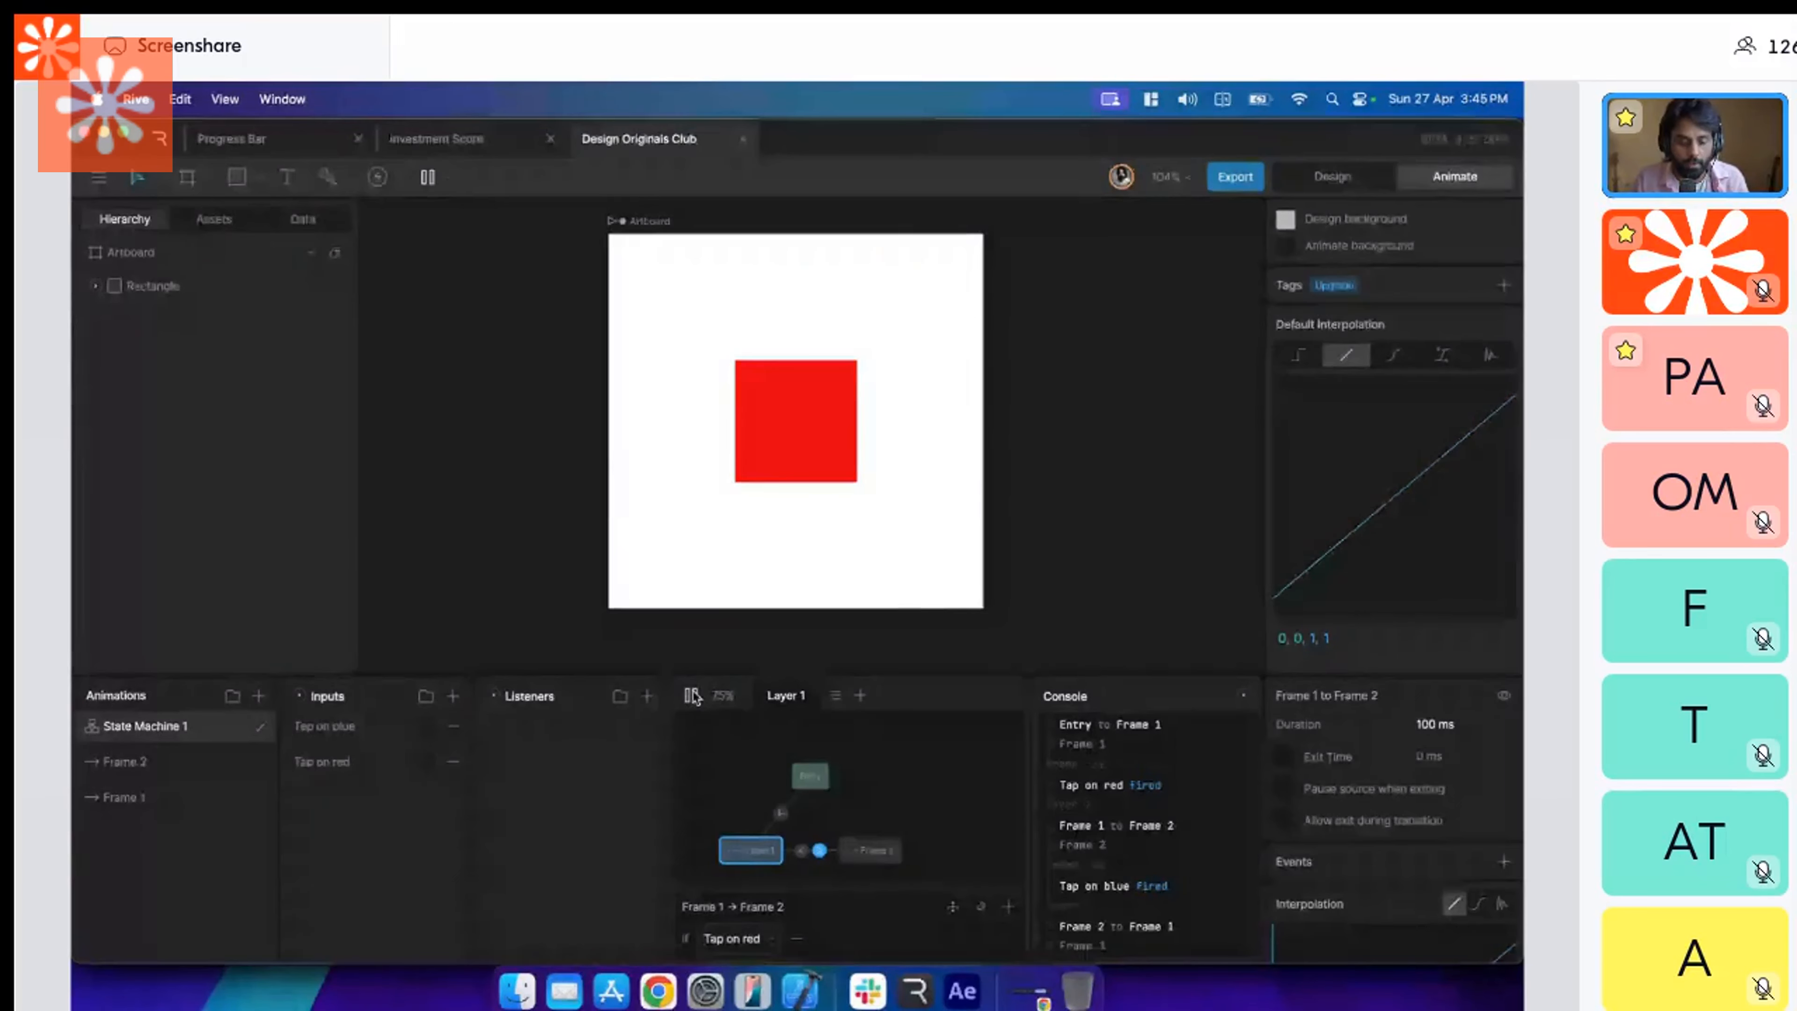
Switch to Figma, review the trigger and animation settings of the red square's interaction with Frame 2, close them, and return to Rive.
key(super+Tab)
click(756, 624)
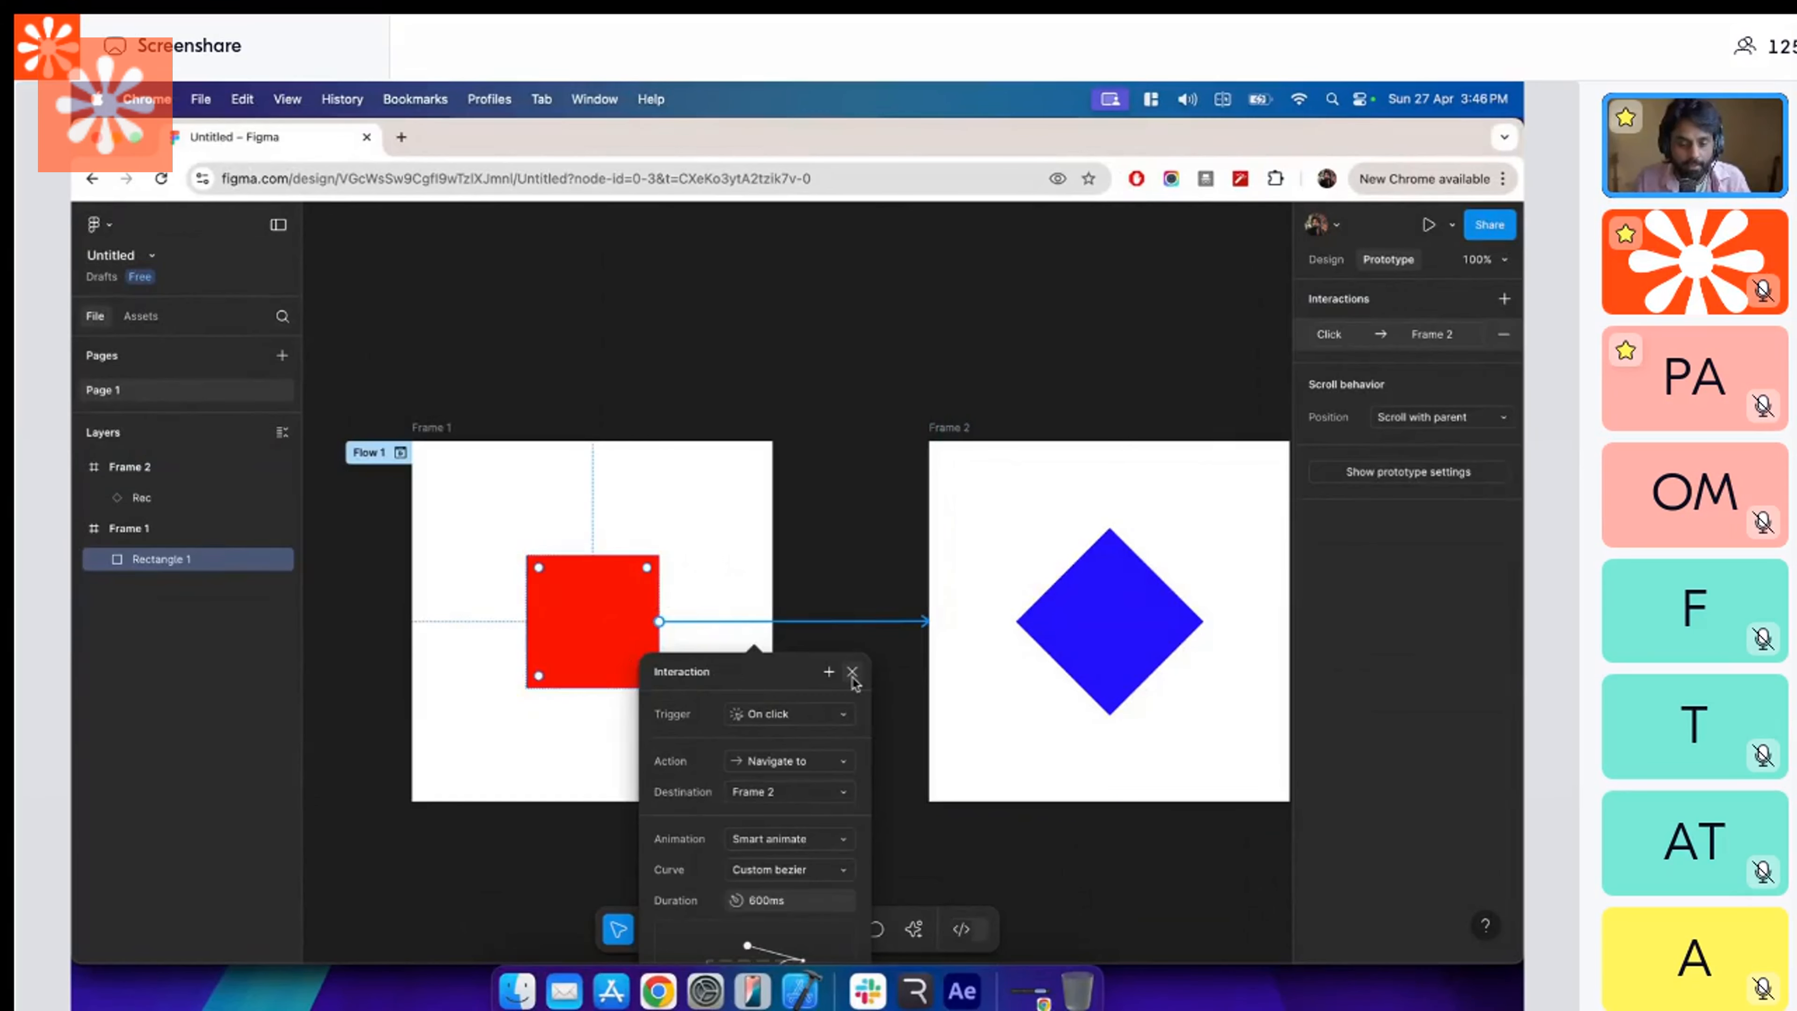
scroll(842, 871, down, 5)
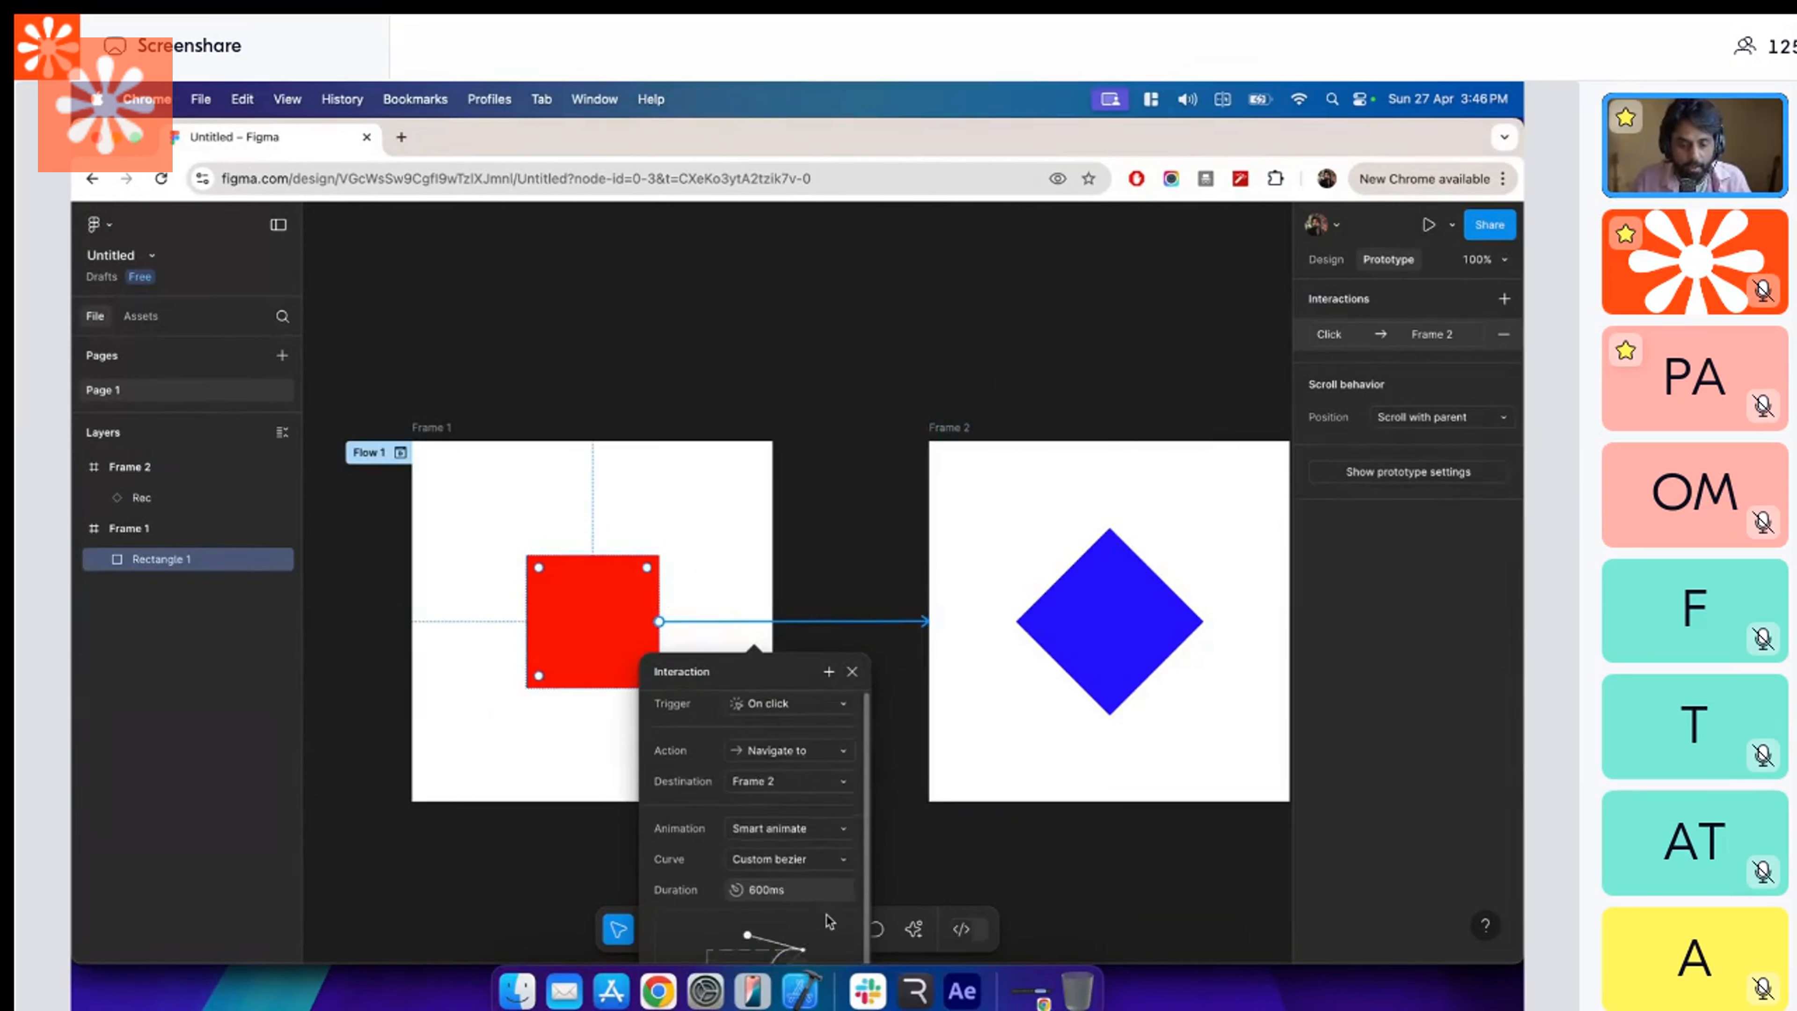
scroll(833, 920, up, 5)
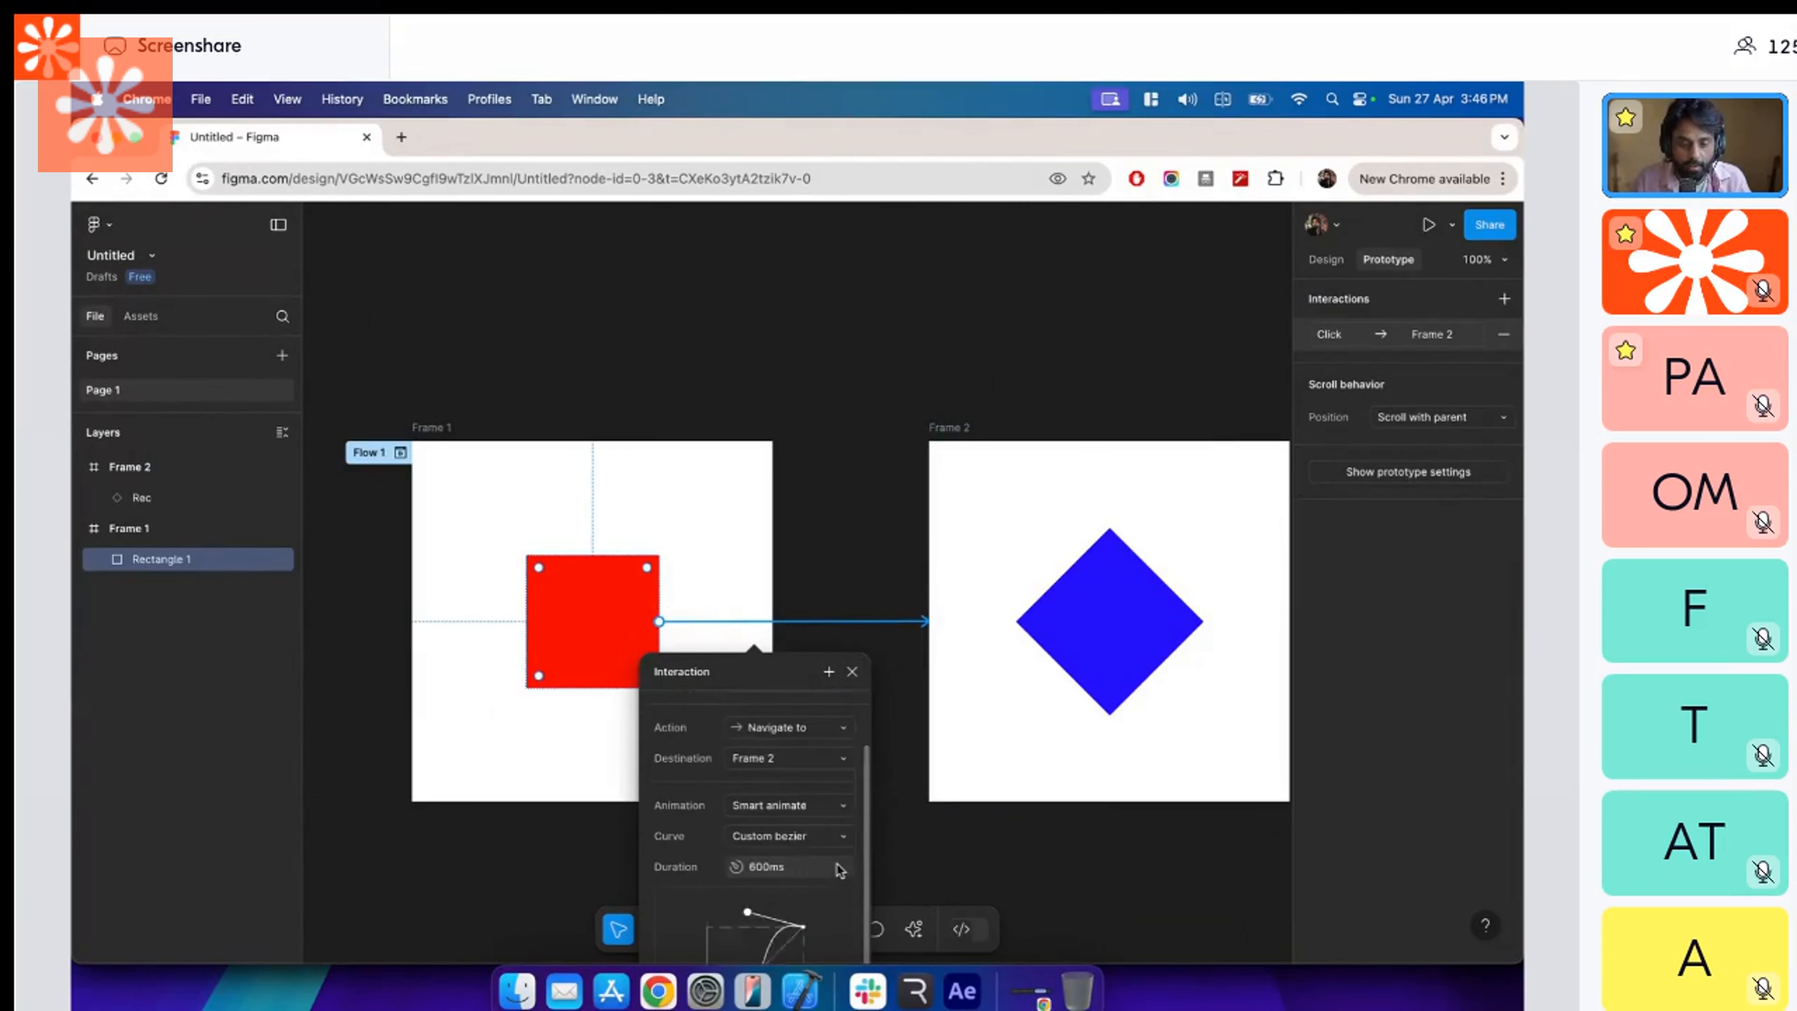
click(852, 671)
click(855, 516)
key(super+Tab)
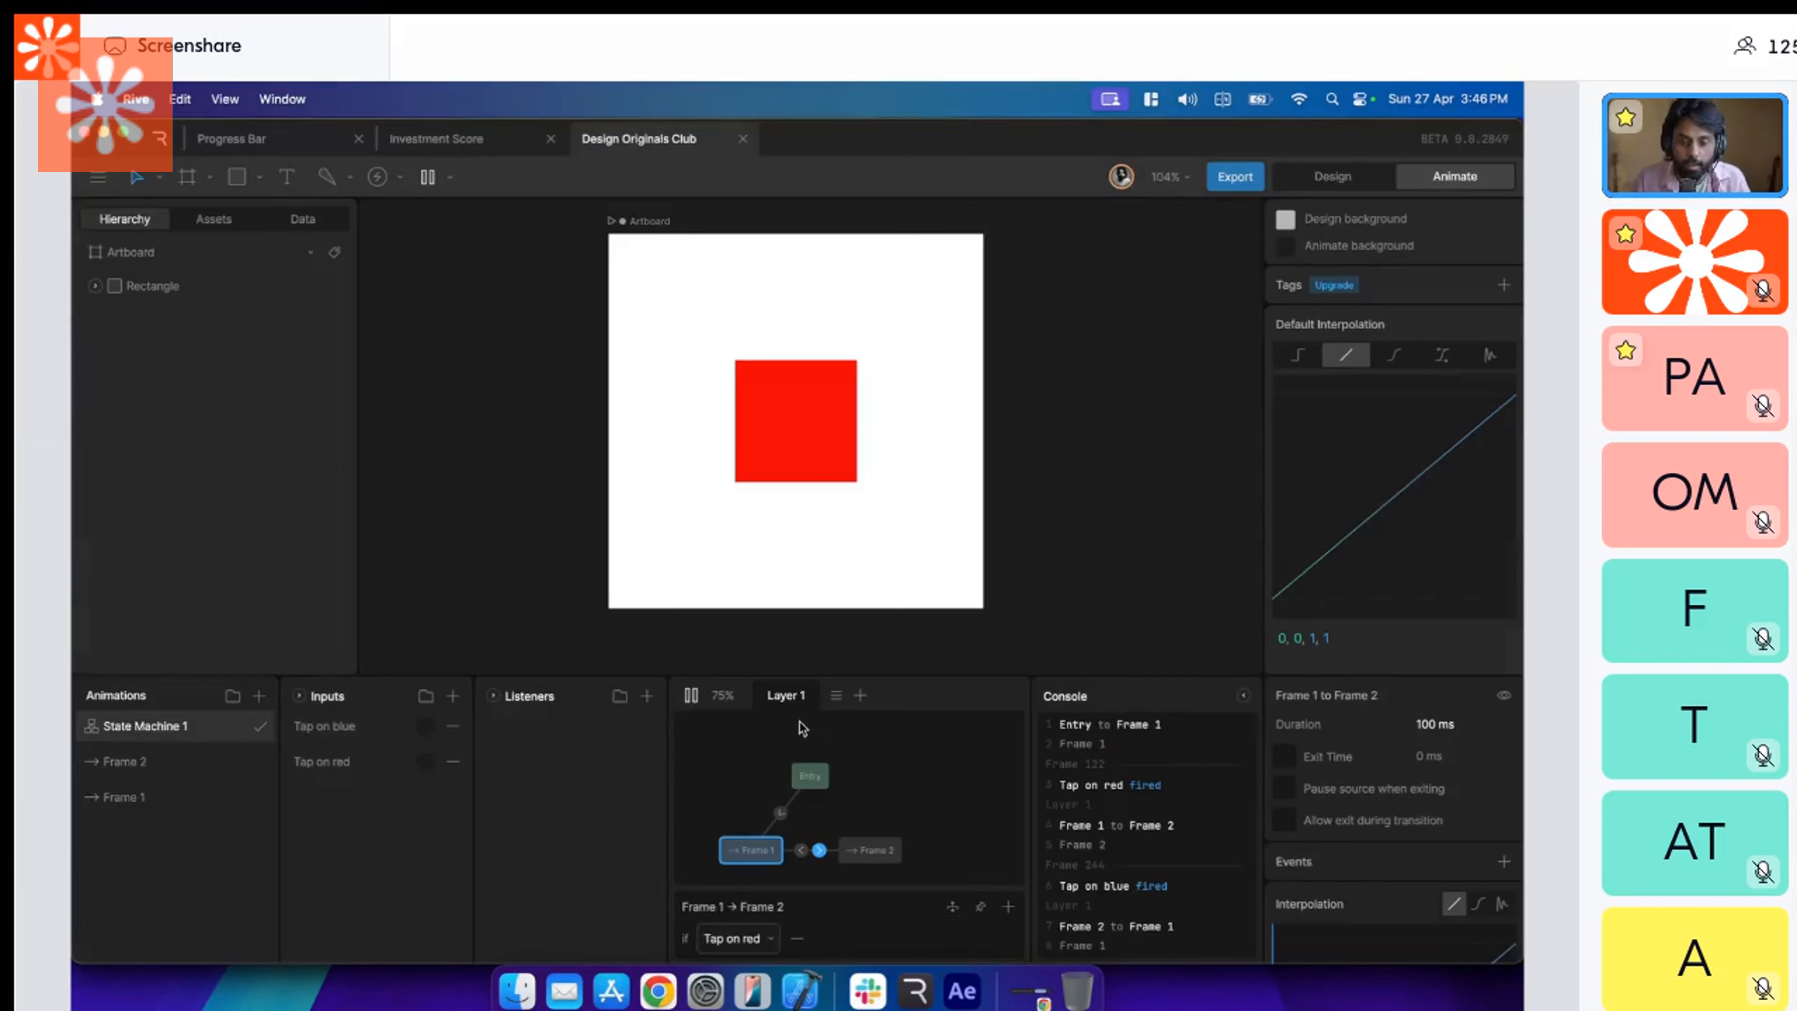
Add a listener to the state machine and name it "Tap of red".
click(649, 698)
double_click(534, 727)
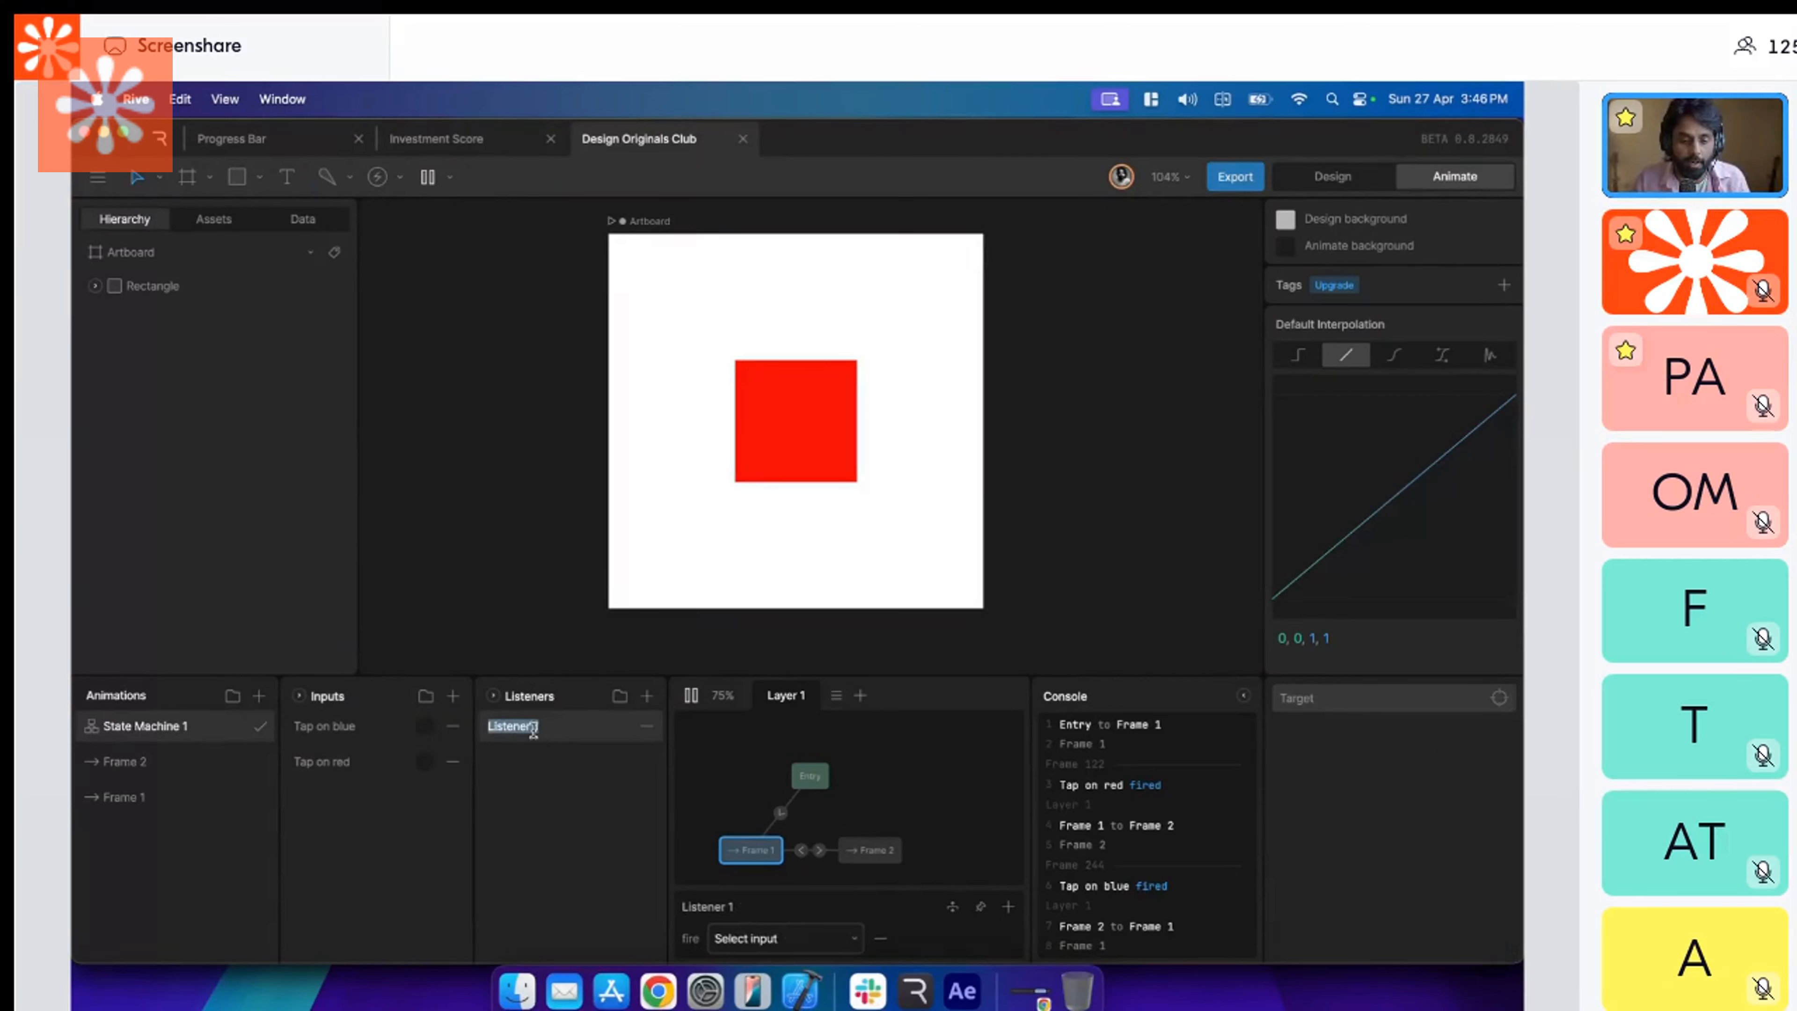
text(tap d)
key(super+a)
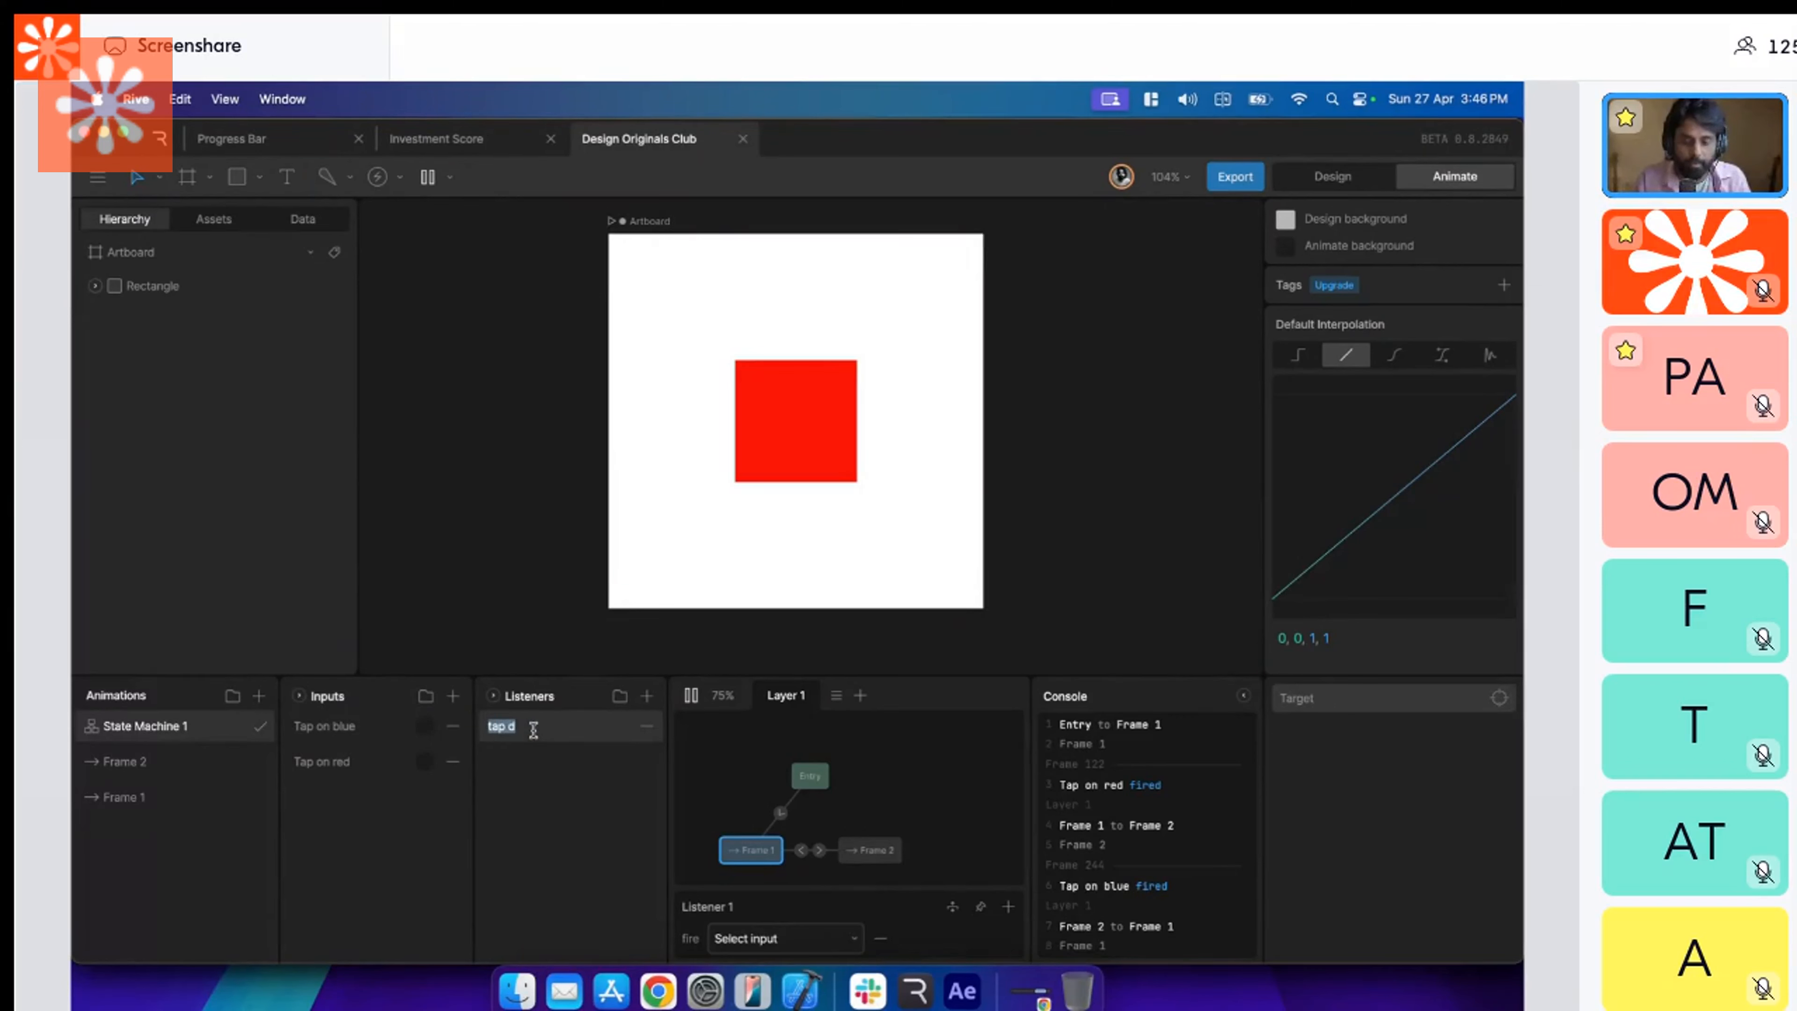
text(Tap)
Add a second listener to the state machine and name it "Tap on blue".
click(647, 696)
double_click(579, 728)
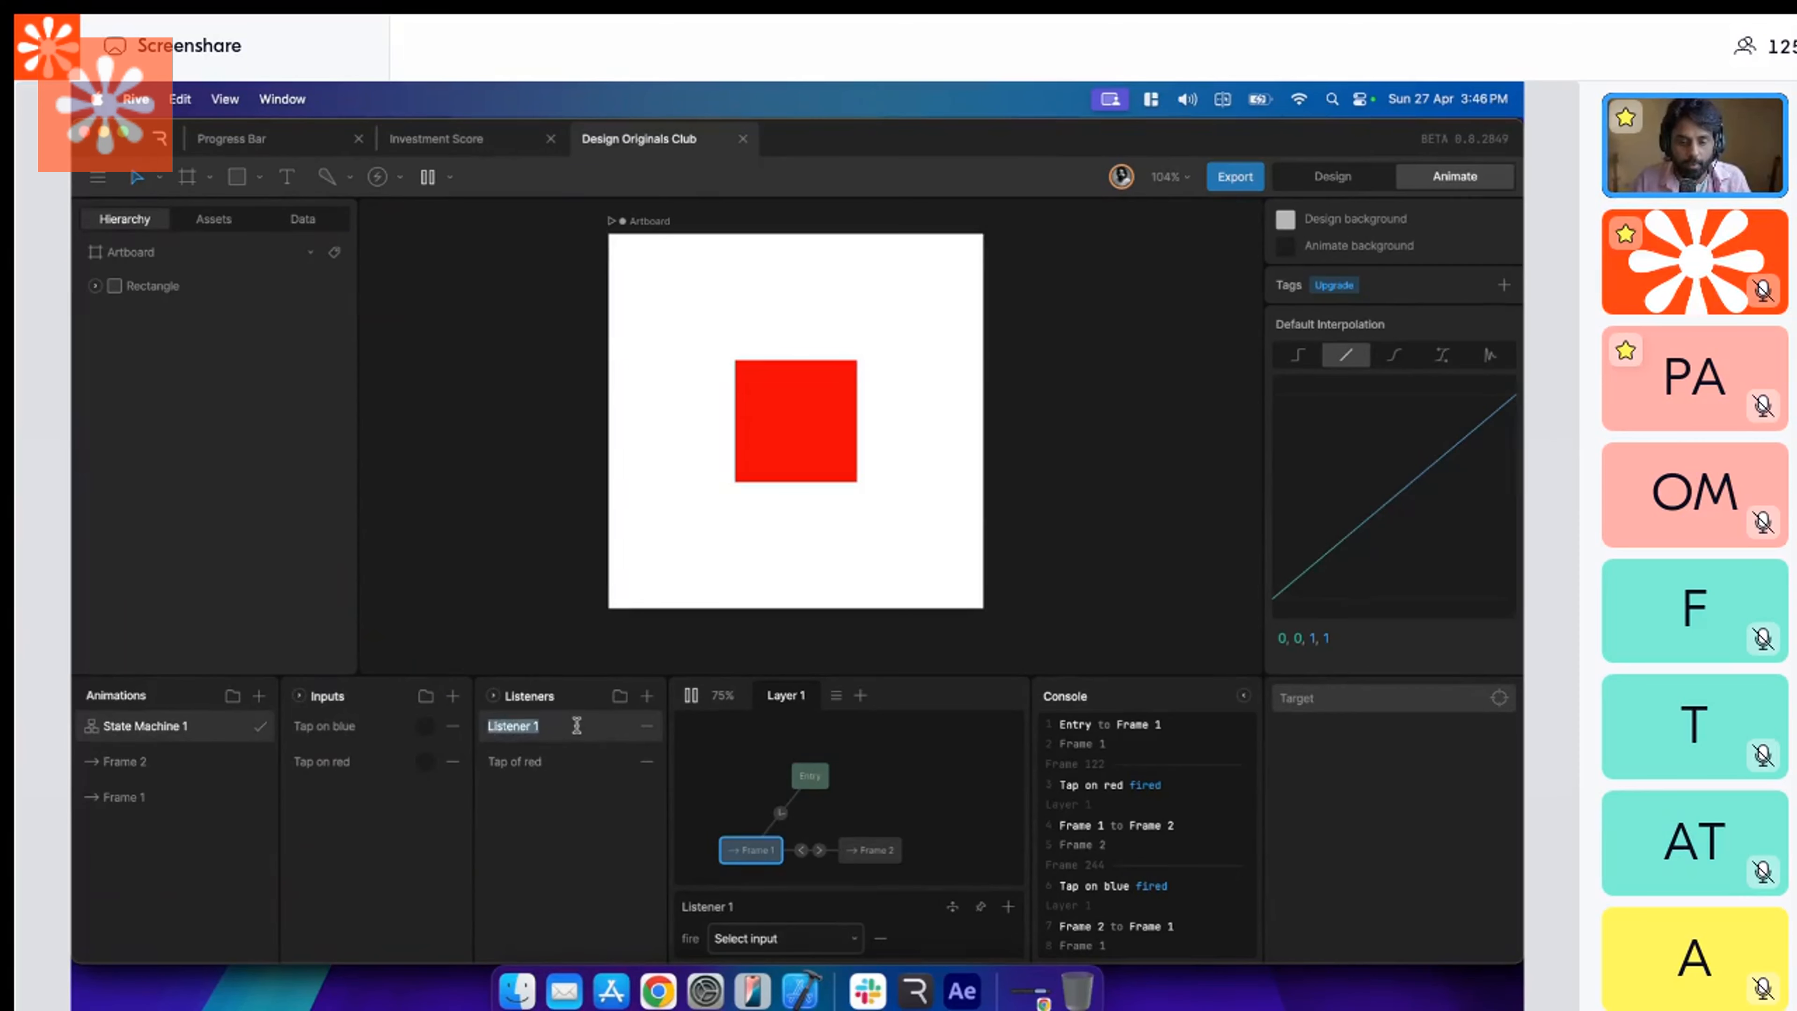
text(Tap on blue)
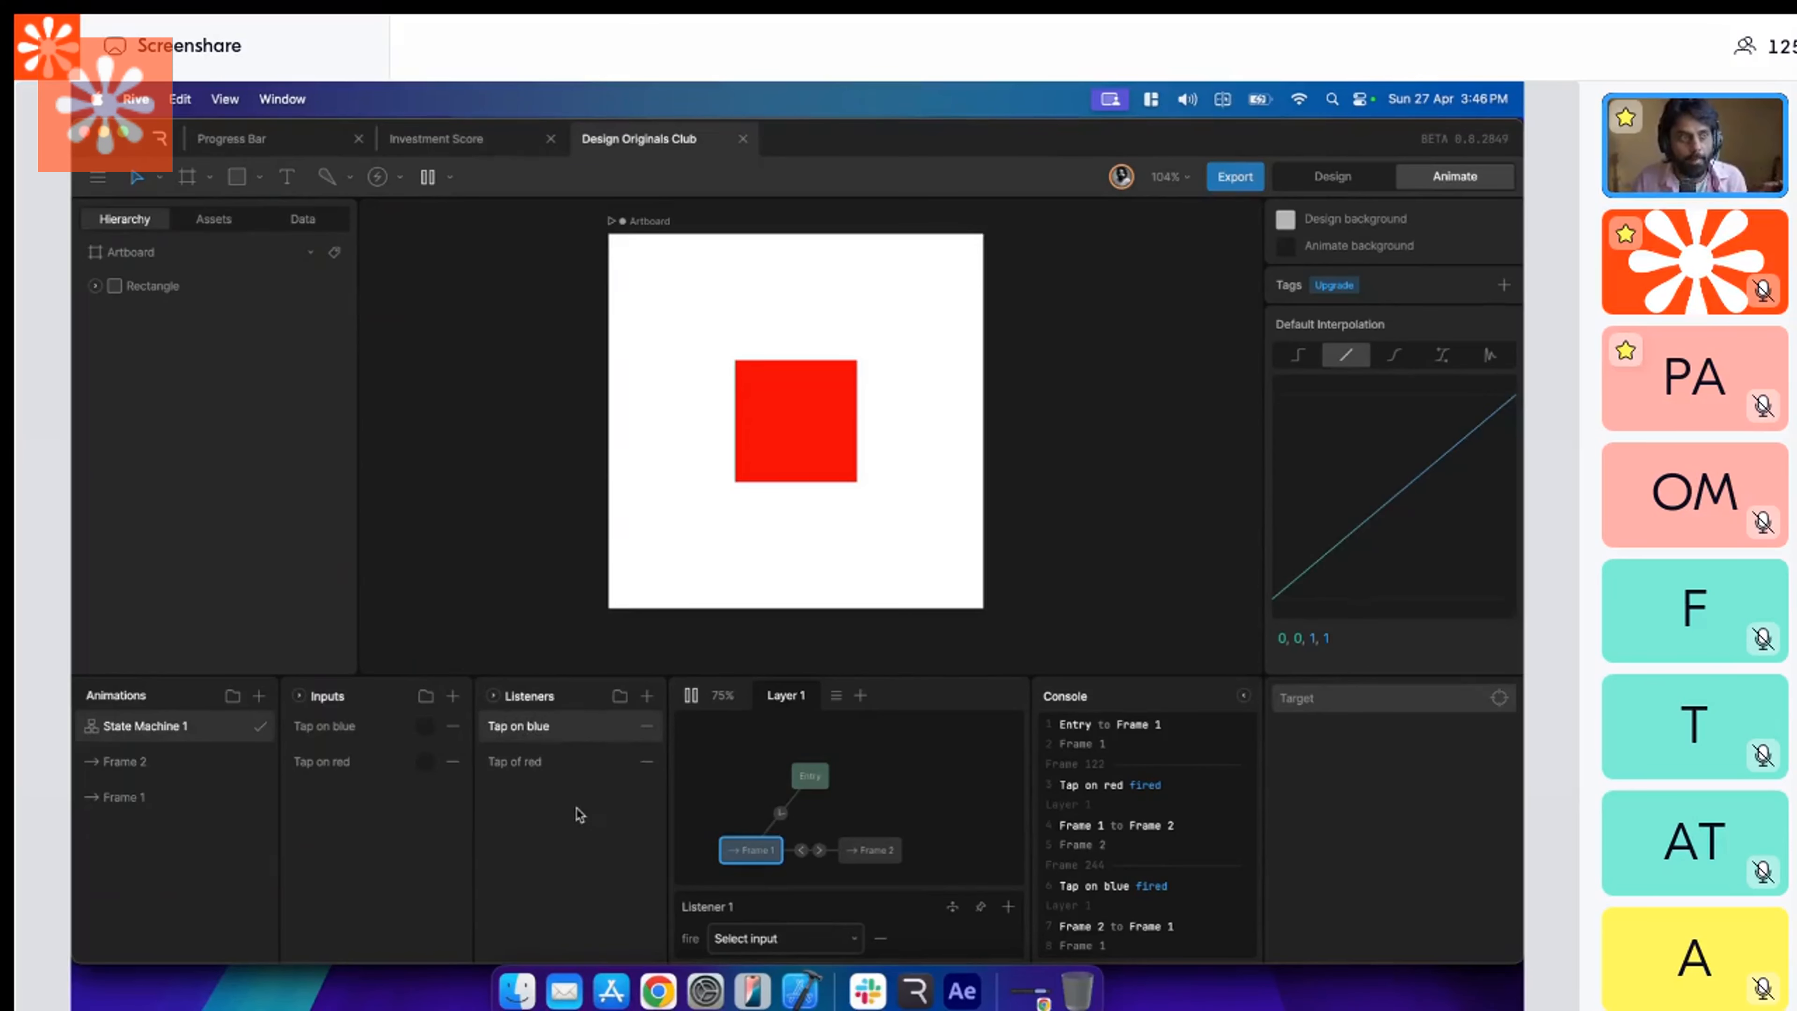
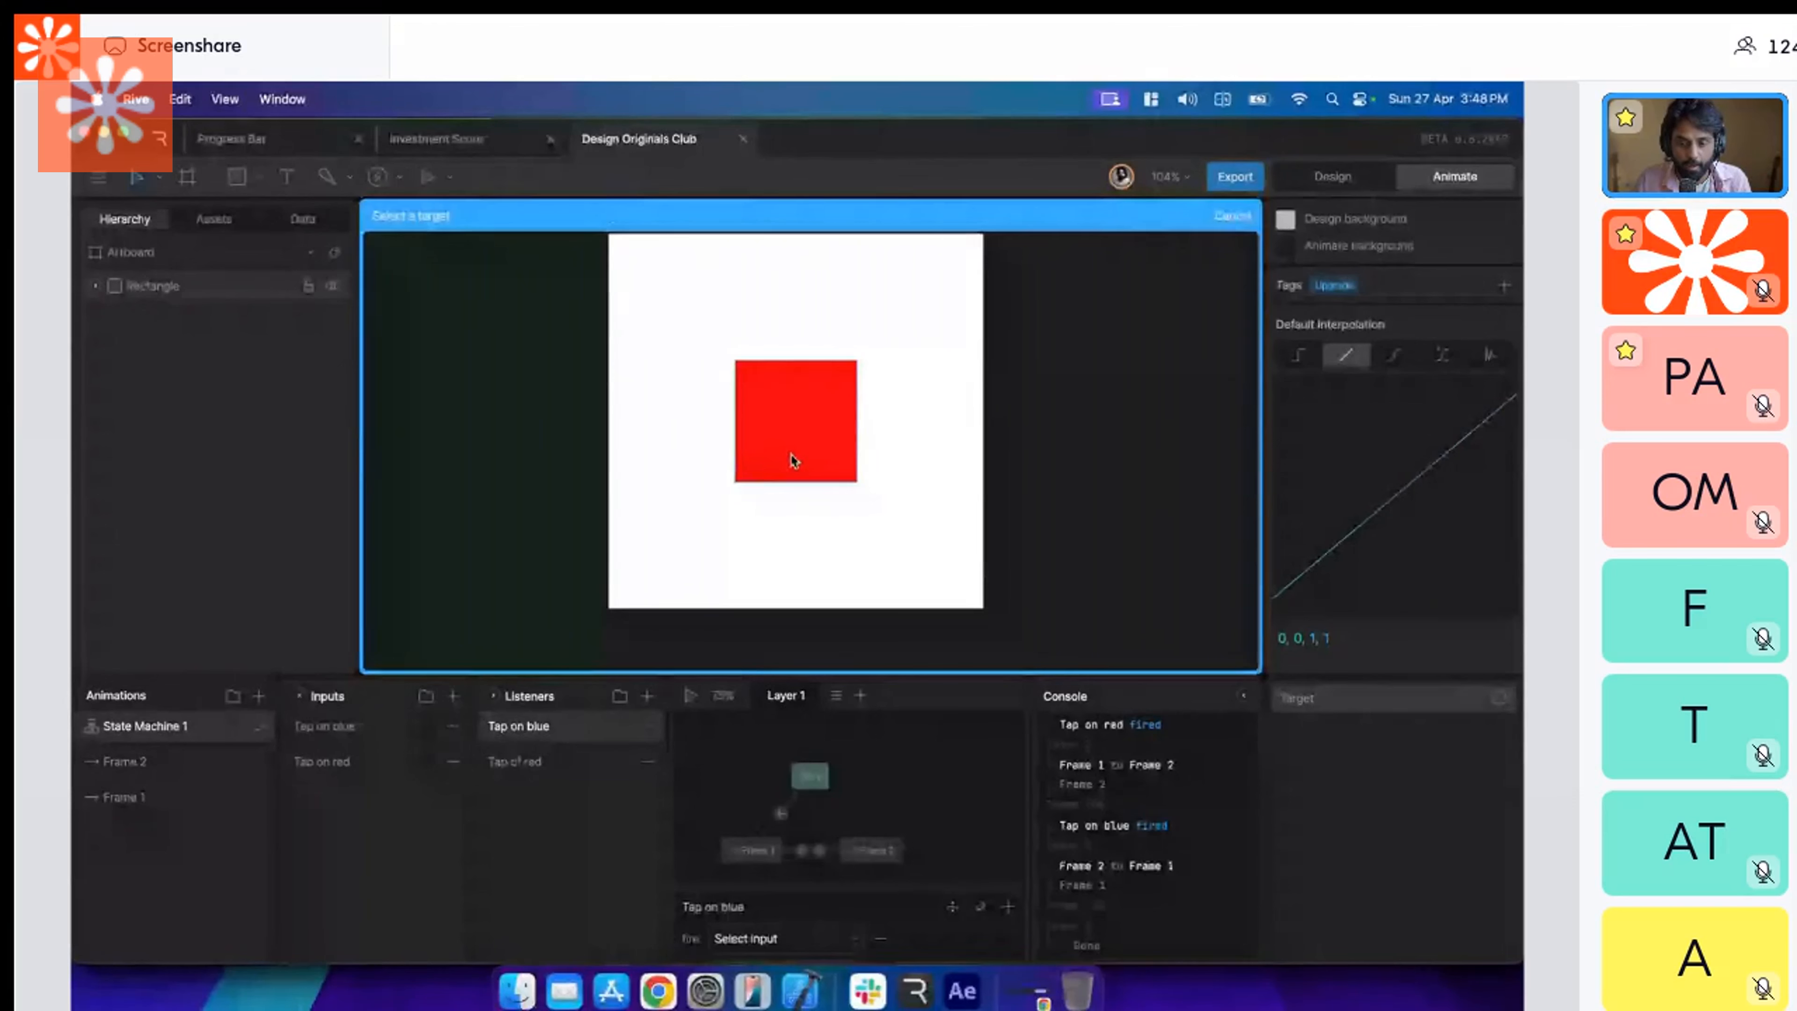
Make the "Tap on blue" listener target the rectangle and fire the "Tap on blue" input on Click, and test it in playback.
click(793, 460)
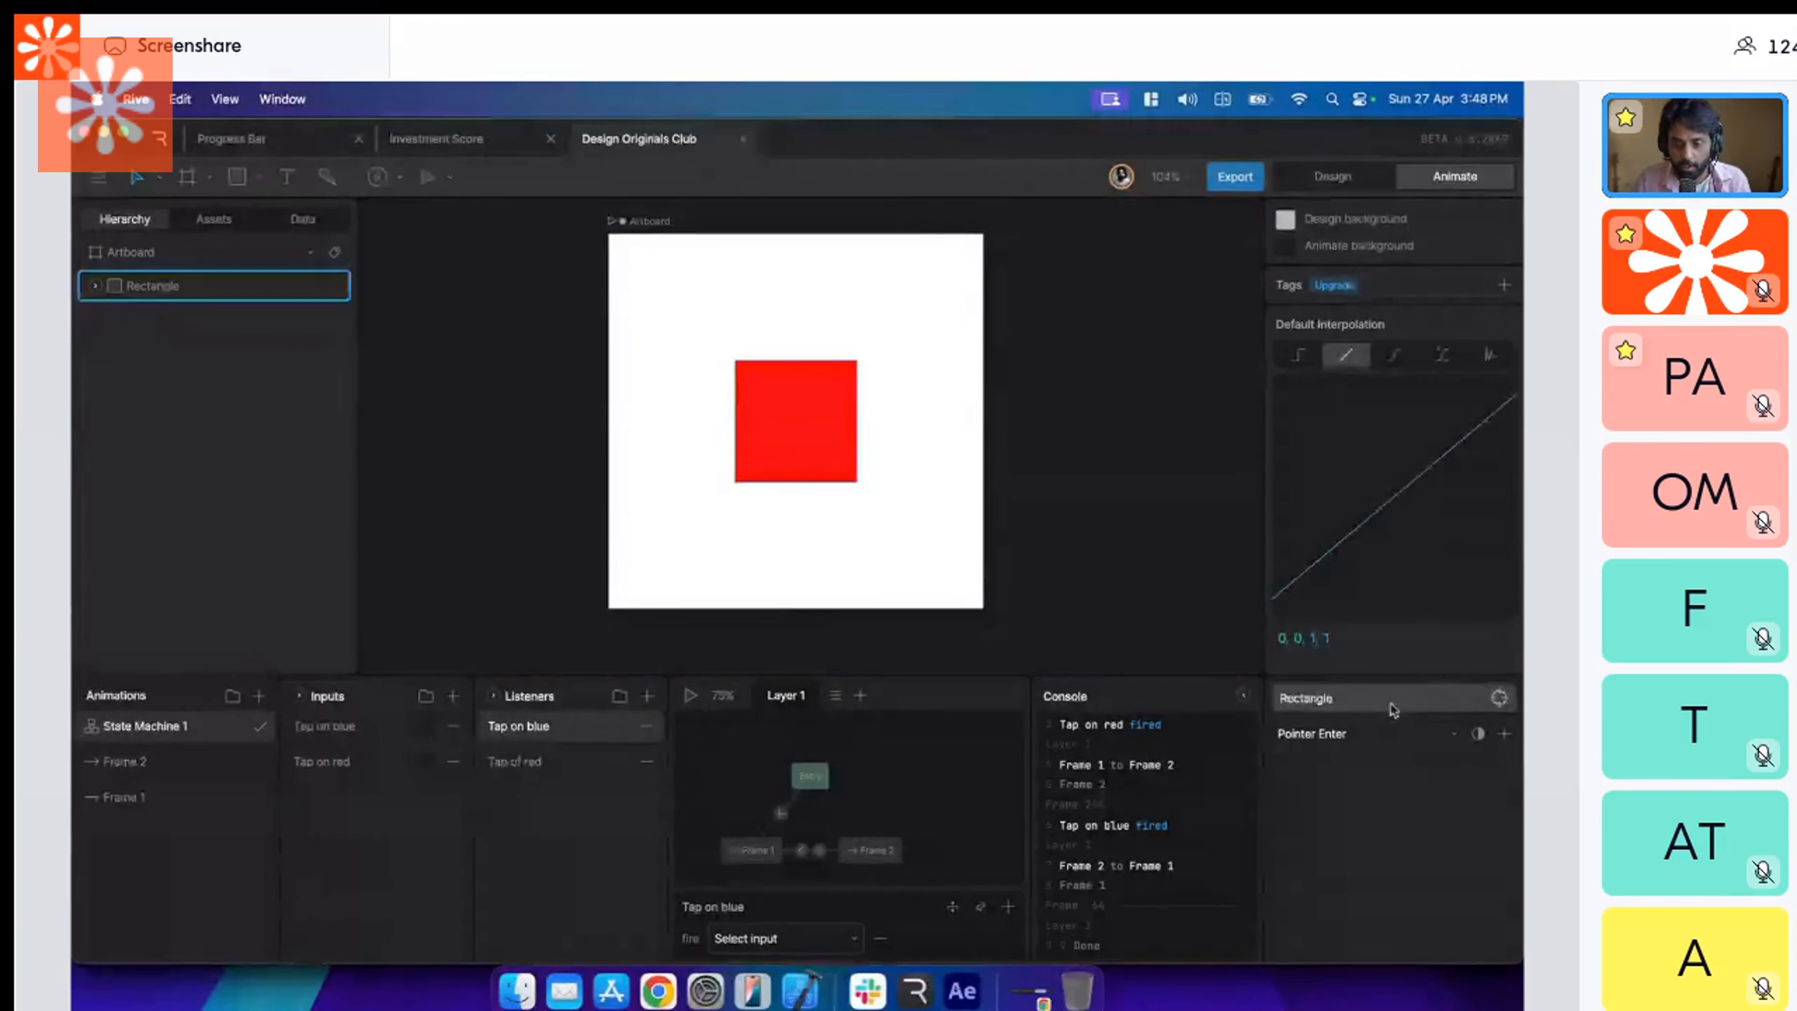
click(1376, 733)
click(1345, 909)
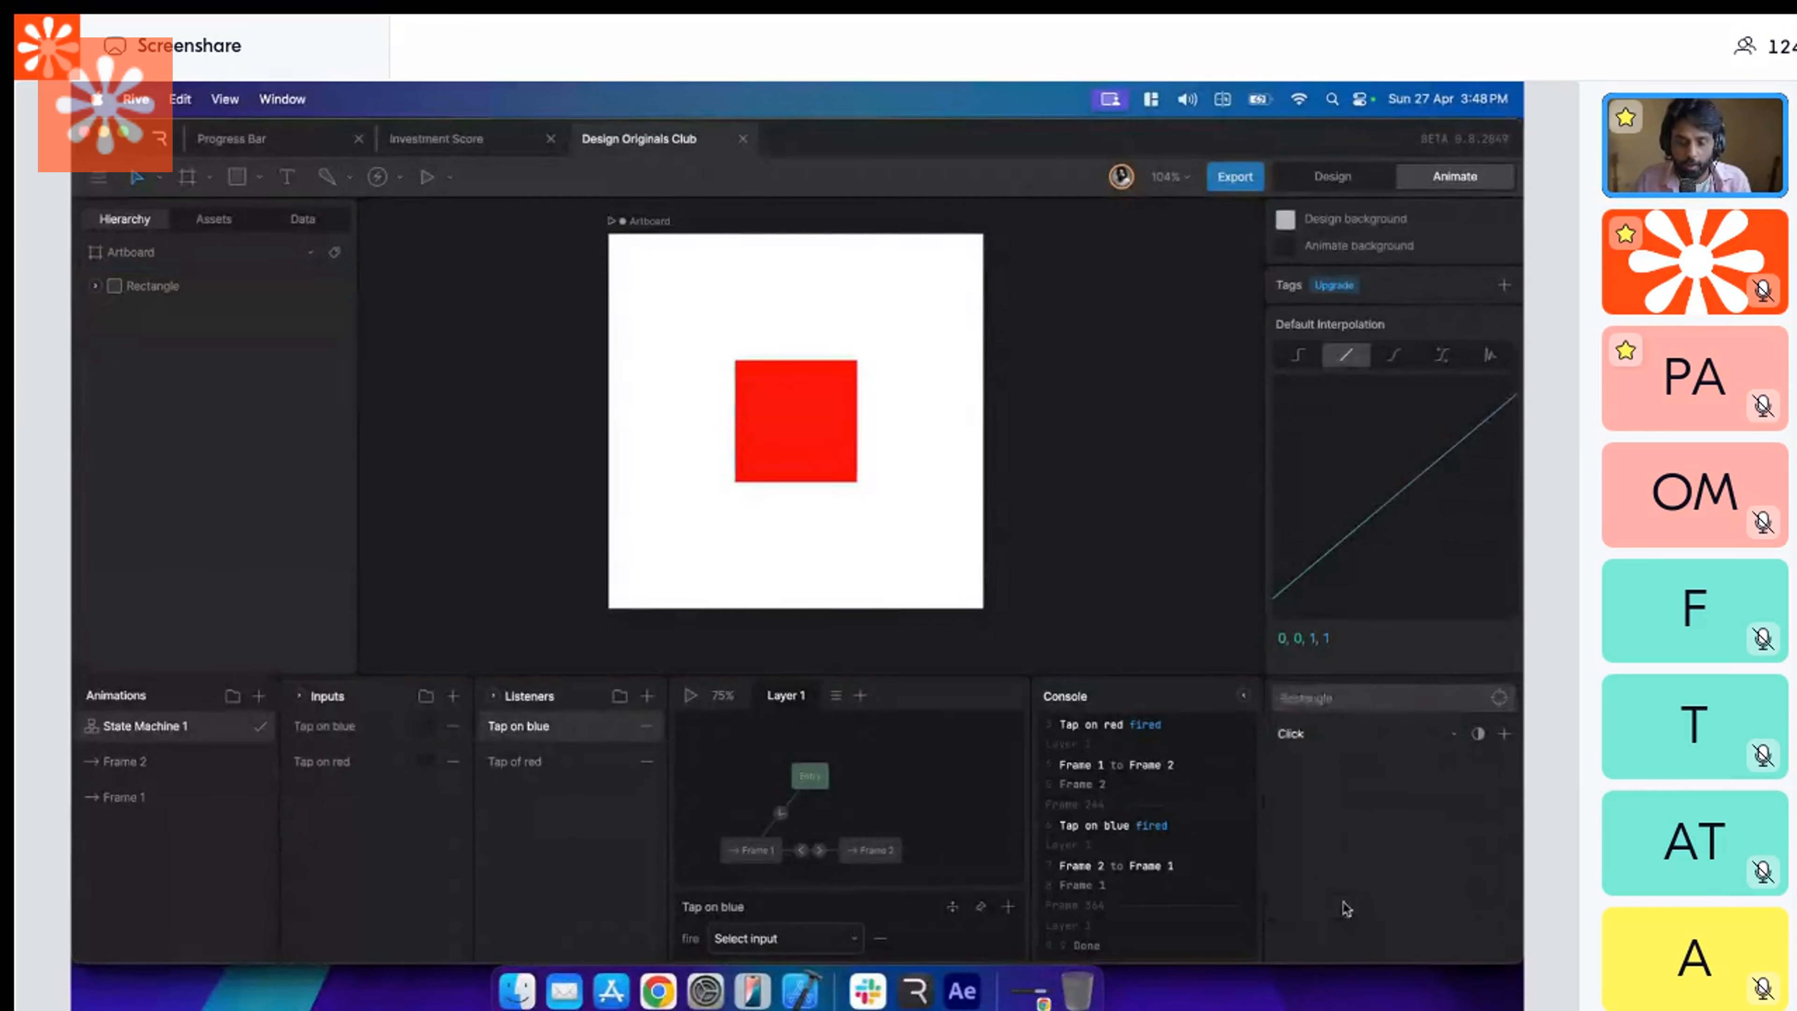
click(725, 949)
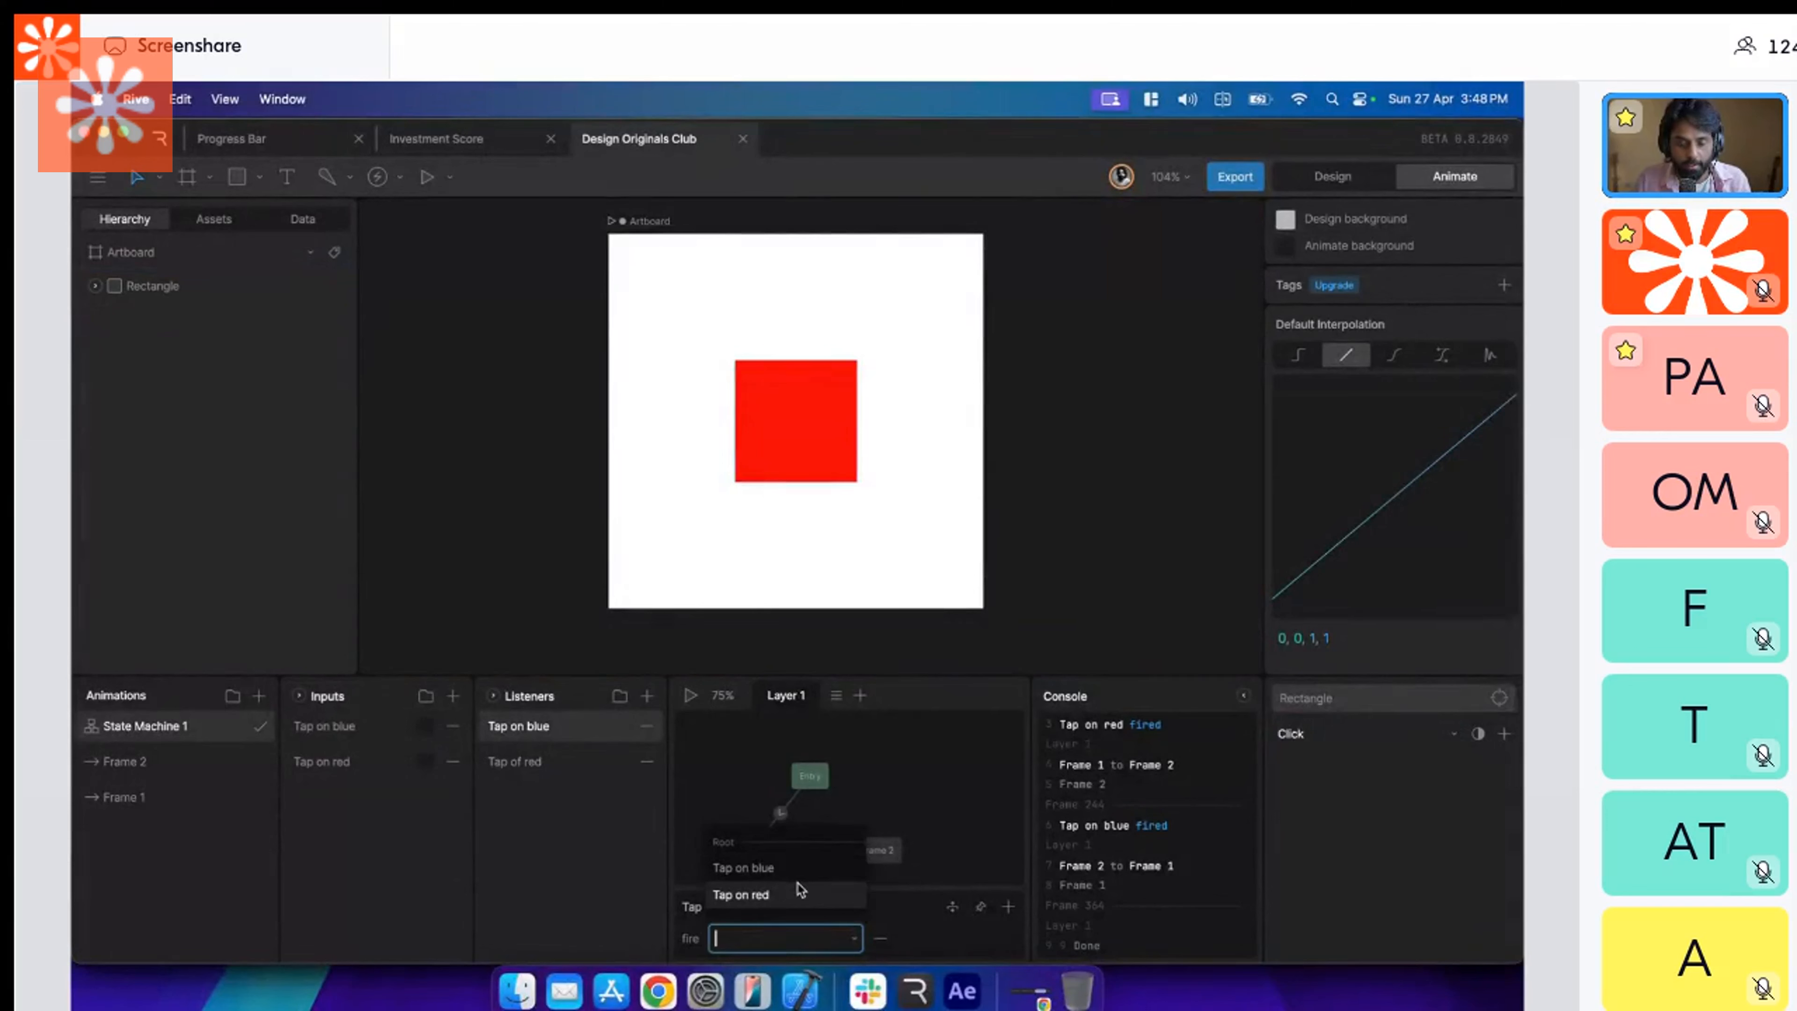
key(Up)
key(Return)
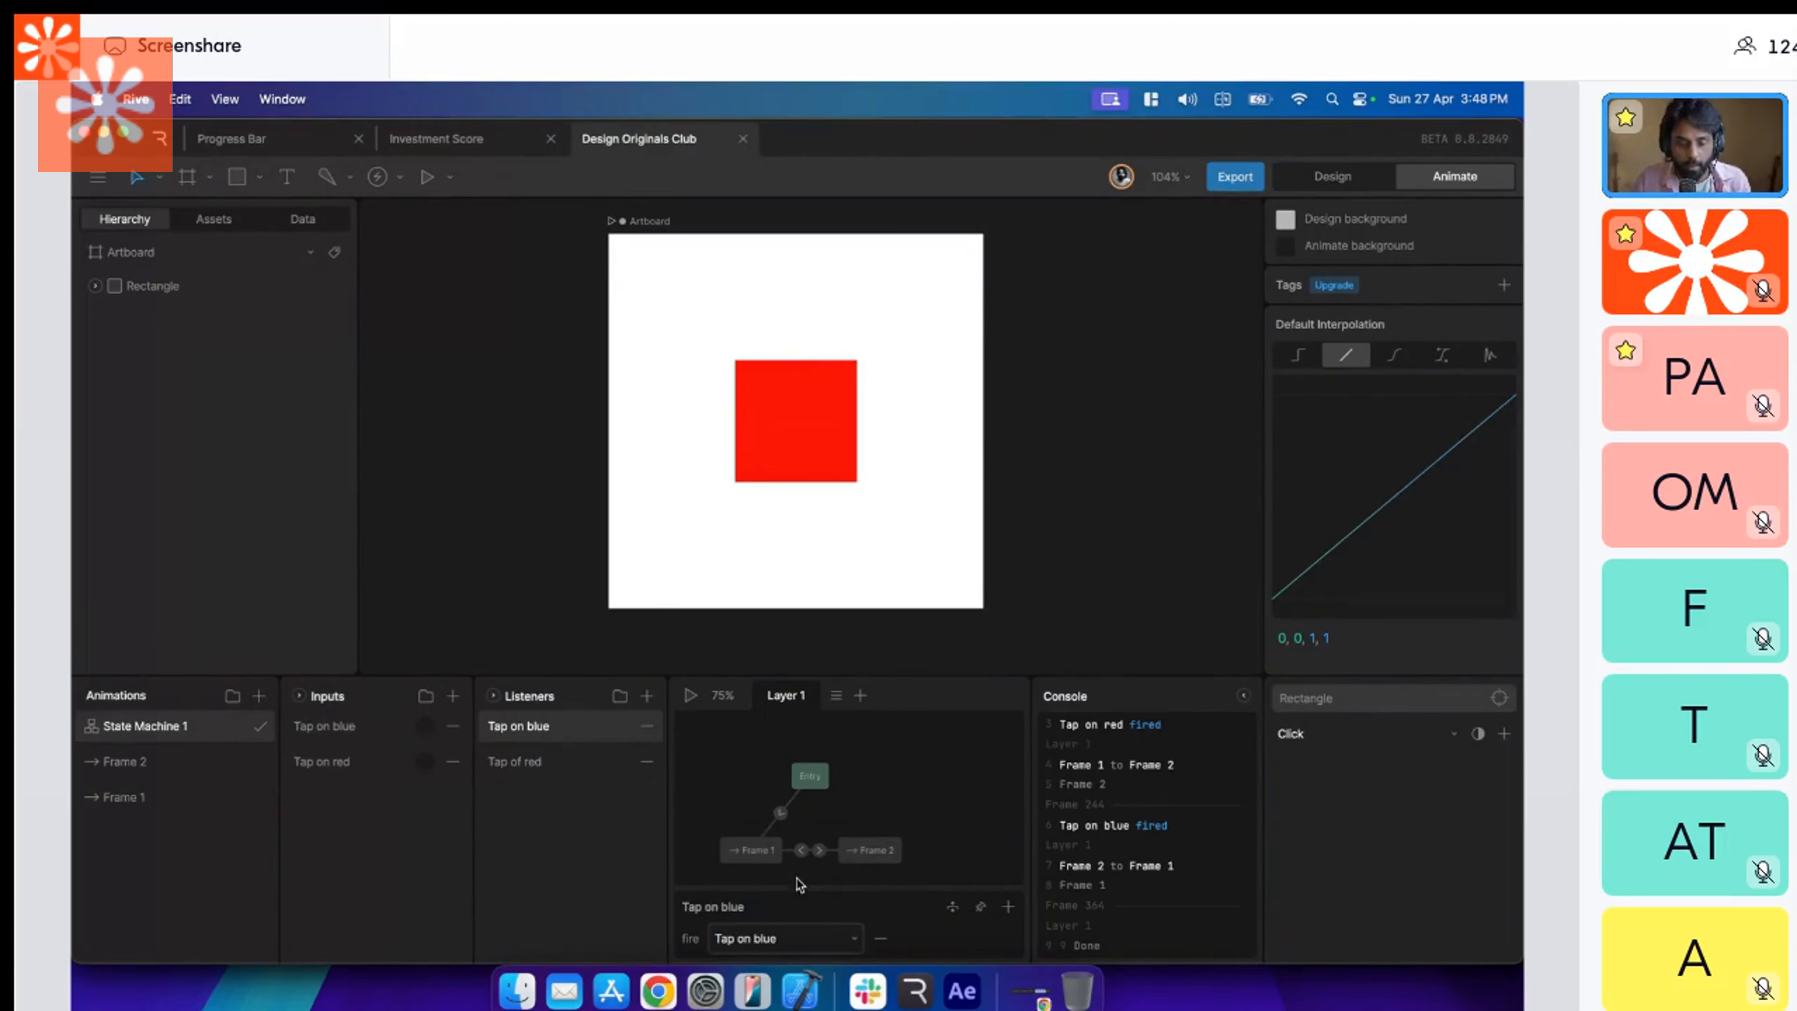
click(691, 695)
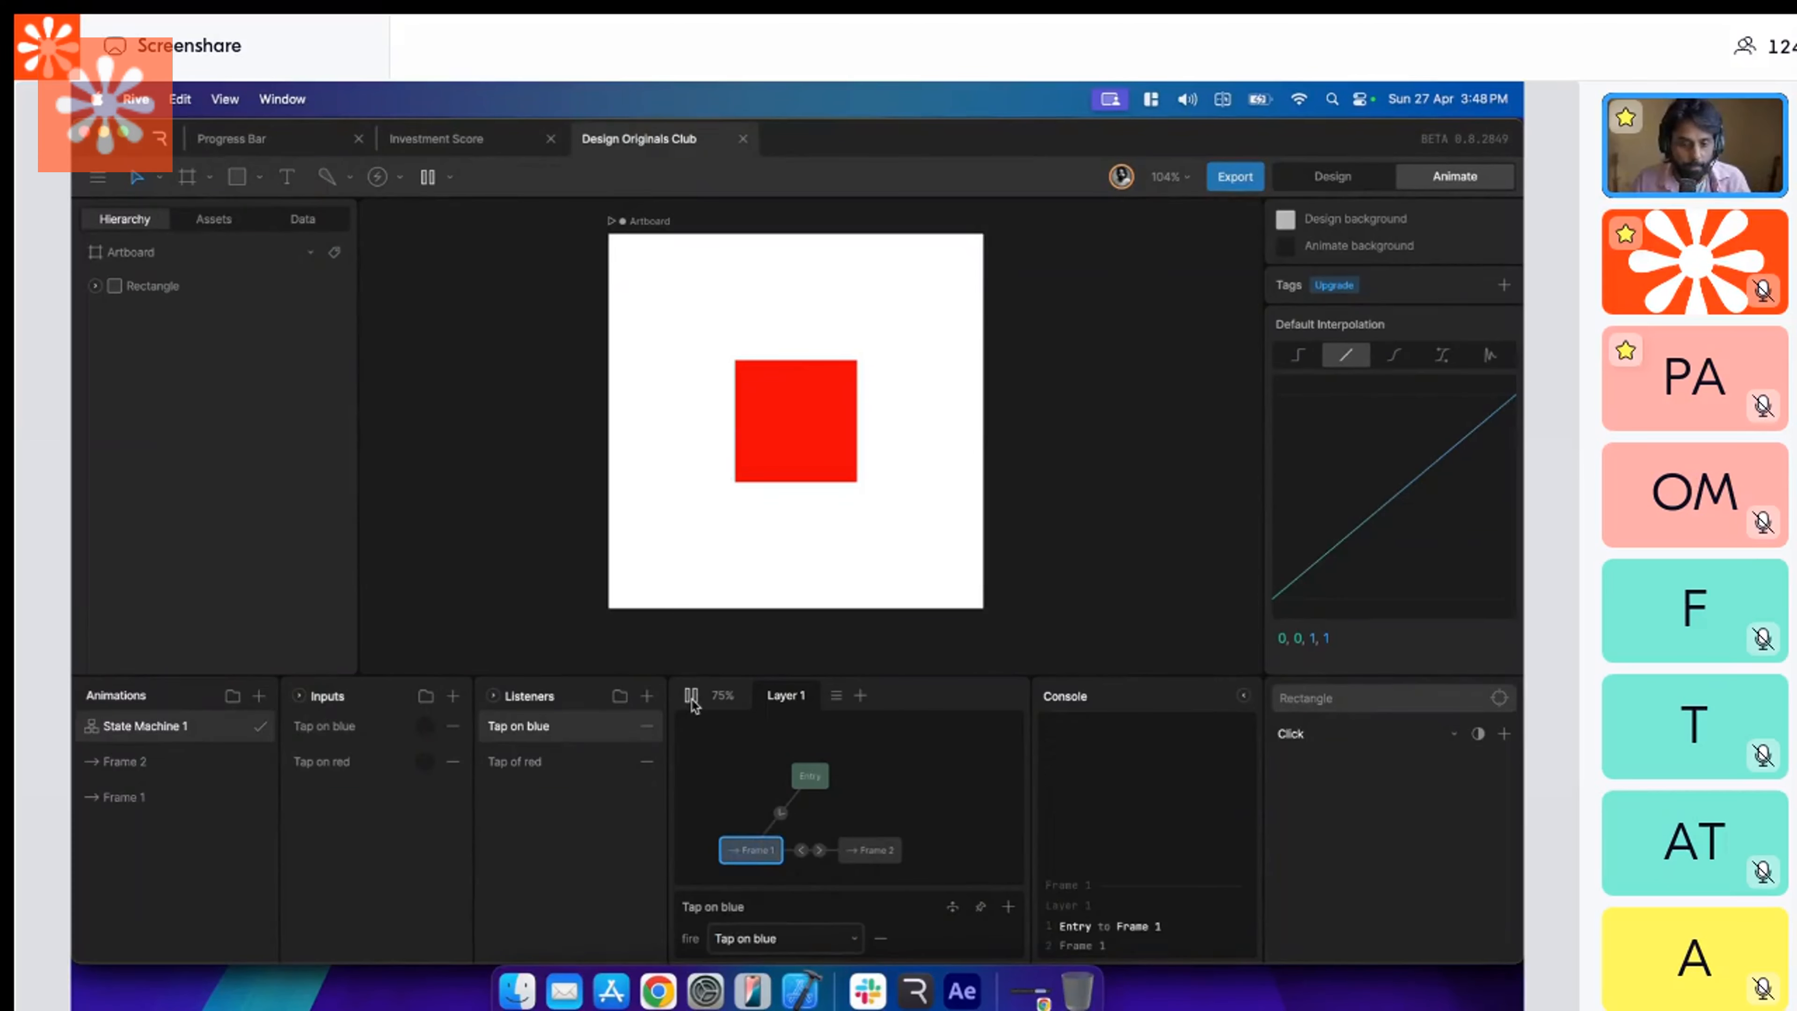
click(788, 447)
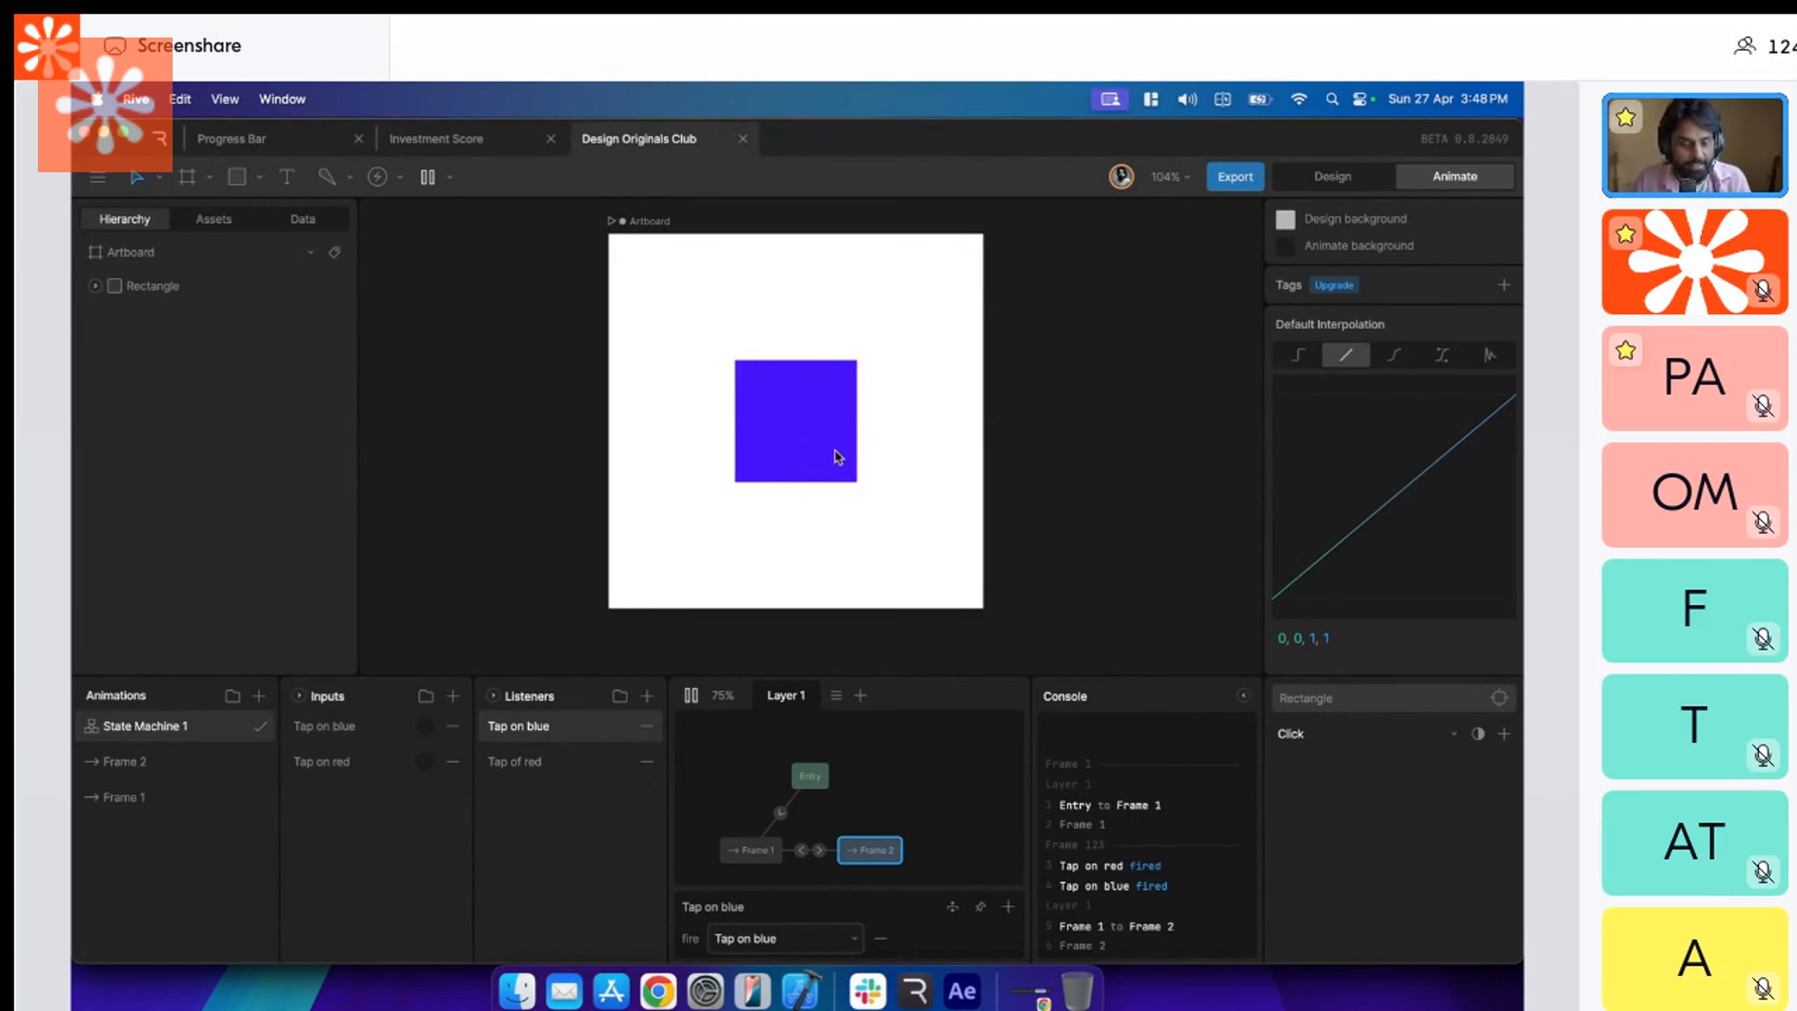
Rename the "Tap on blue" input as "Change to blue" and the "Tap on red" input as "change to red".
double_click(356, 725)
text(Chang)
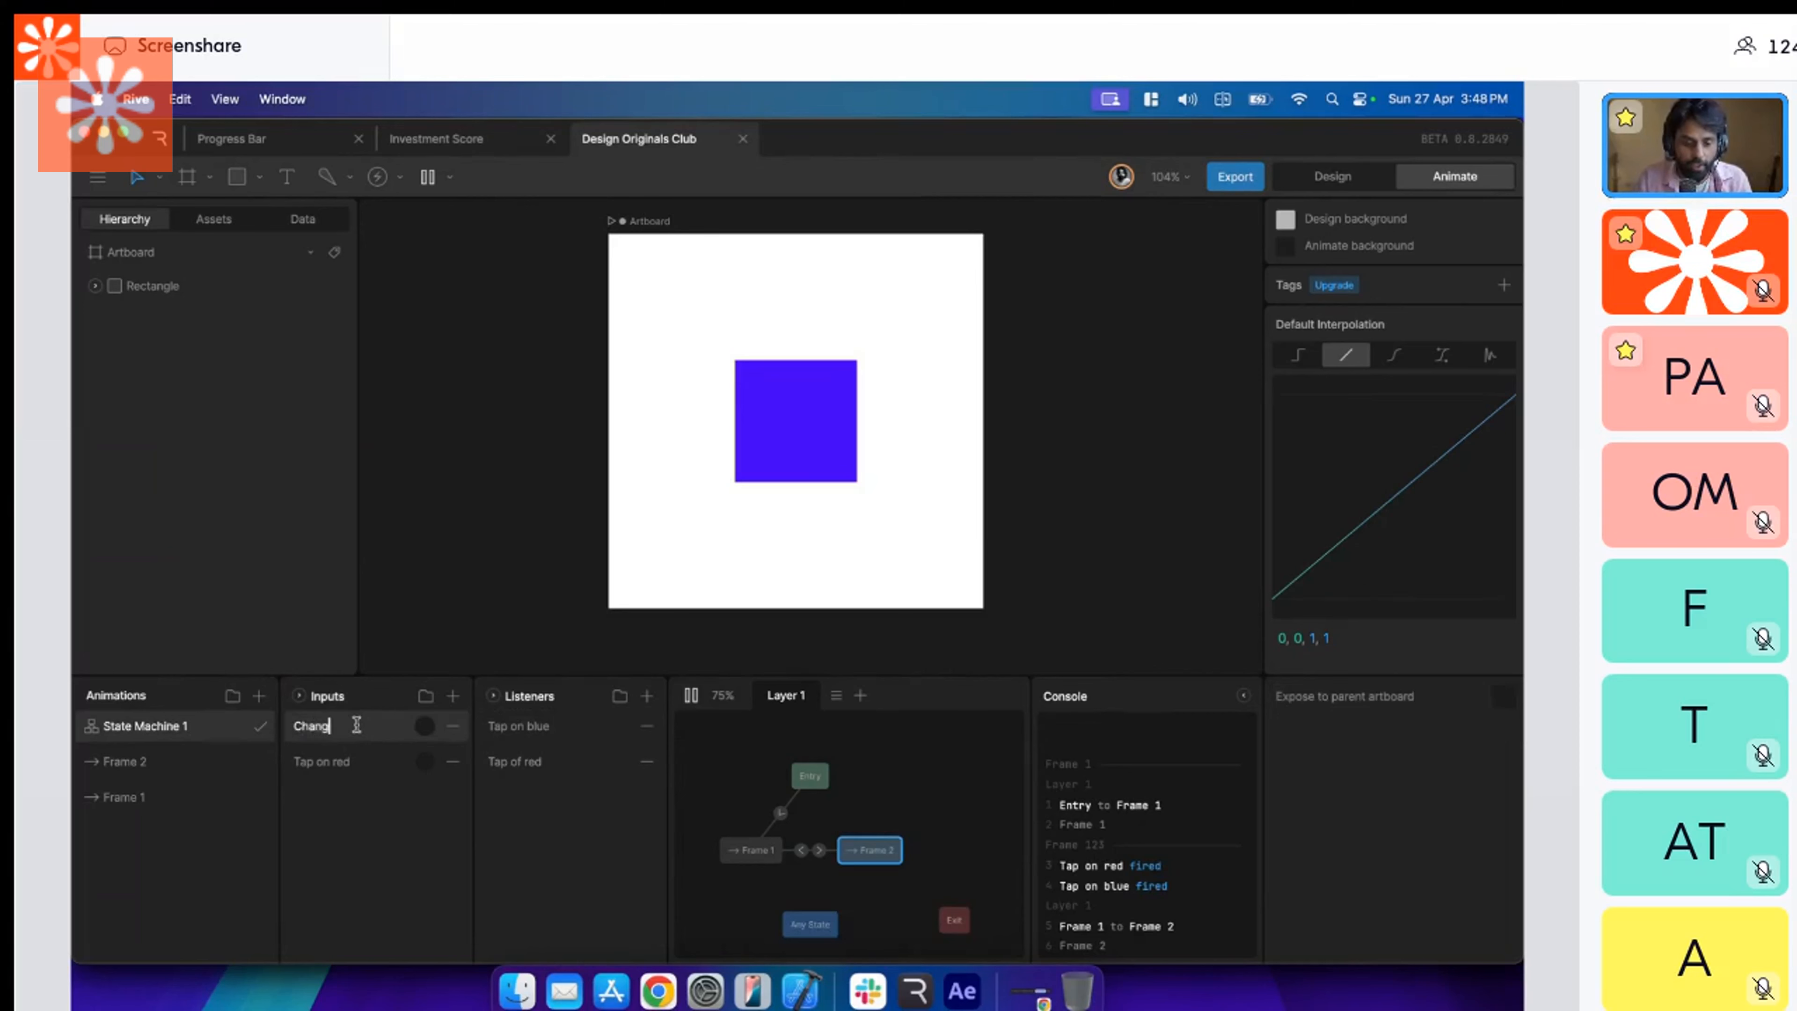
text(e to blue)
click(357, 761)
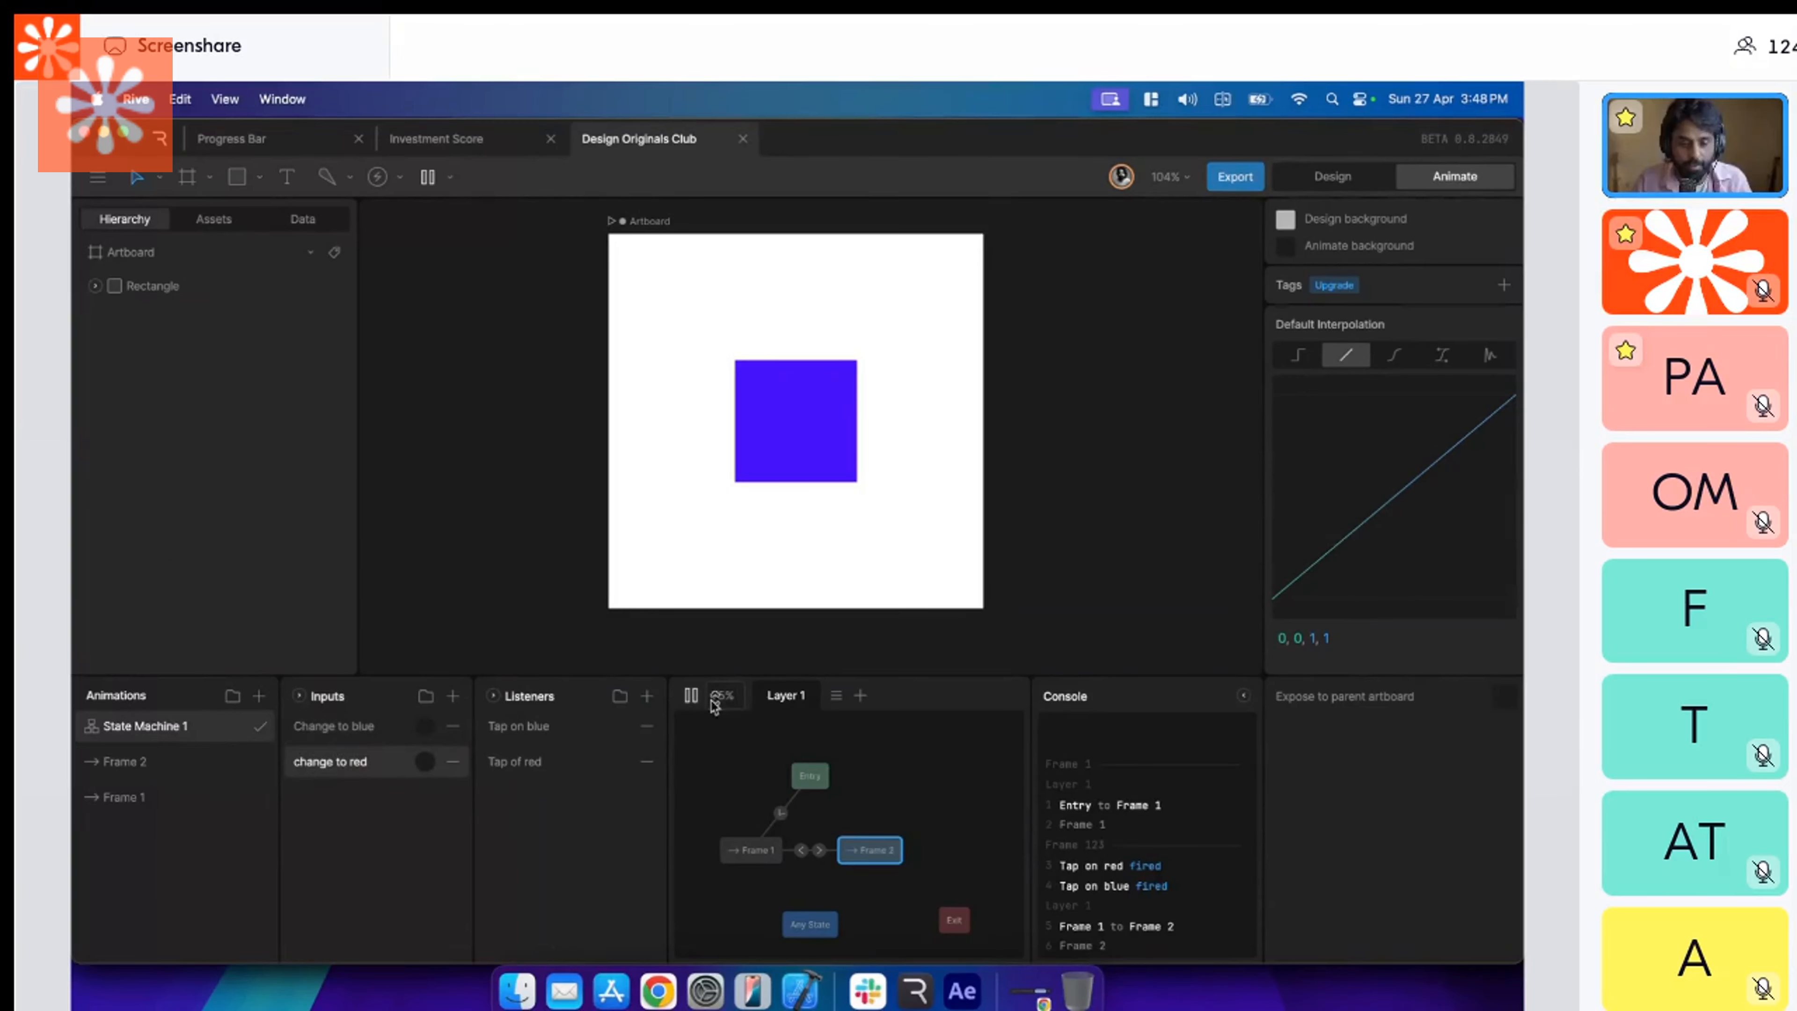
Tap the square repeatedly in the running state machine to test the color toggle, and stop playback.
click(838, 438)
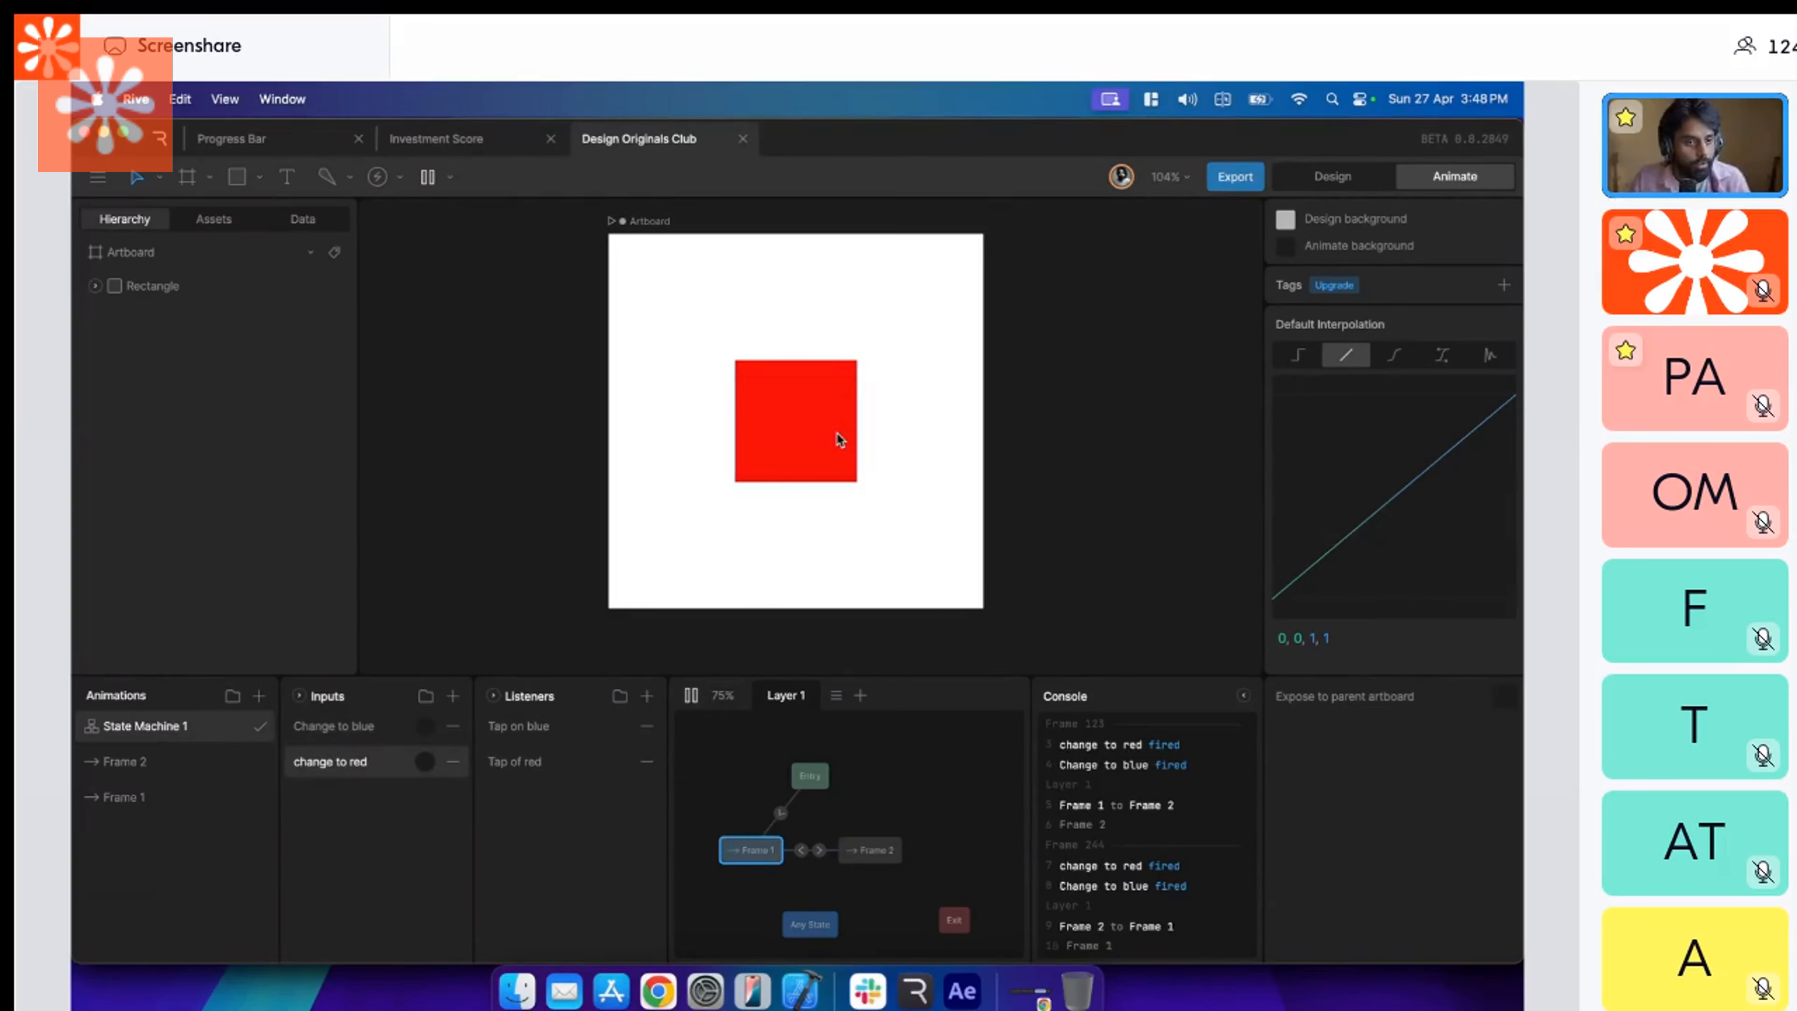
click(820, 436)
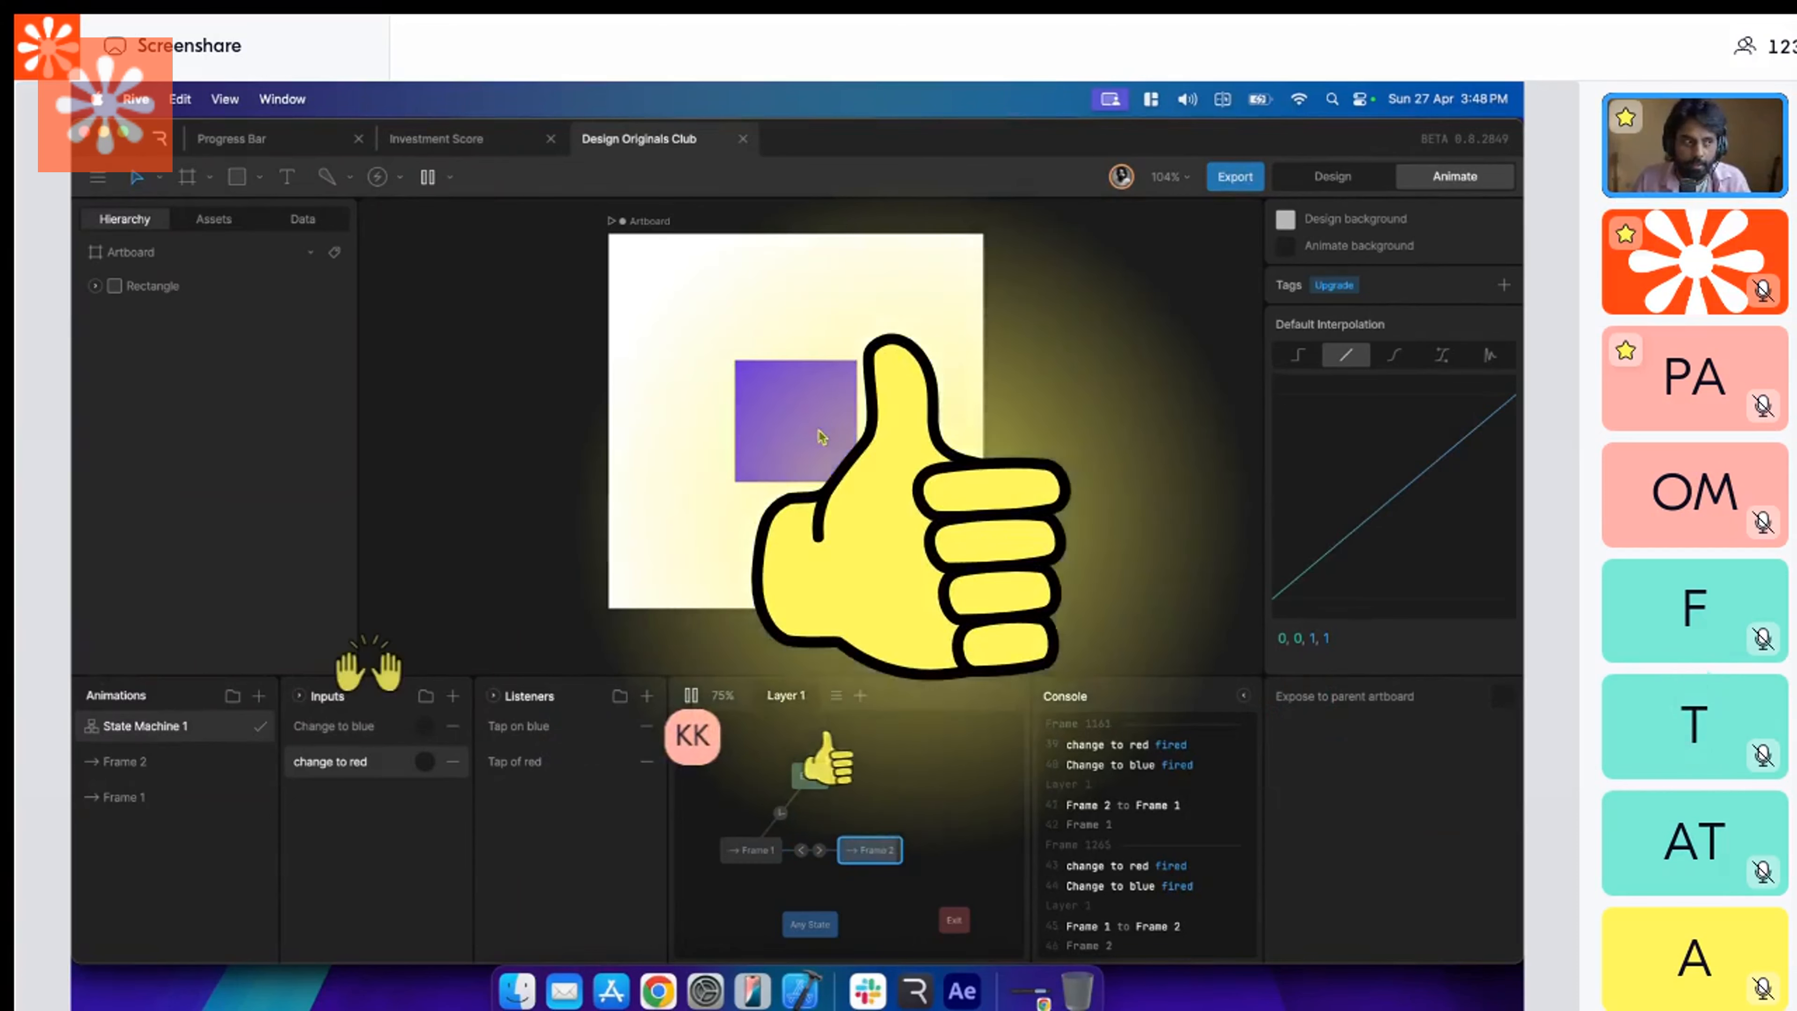
click(820, 436)
click(821, 436)
click(821, 436)
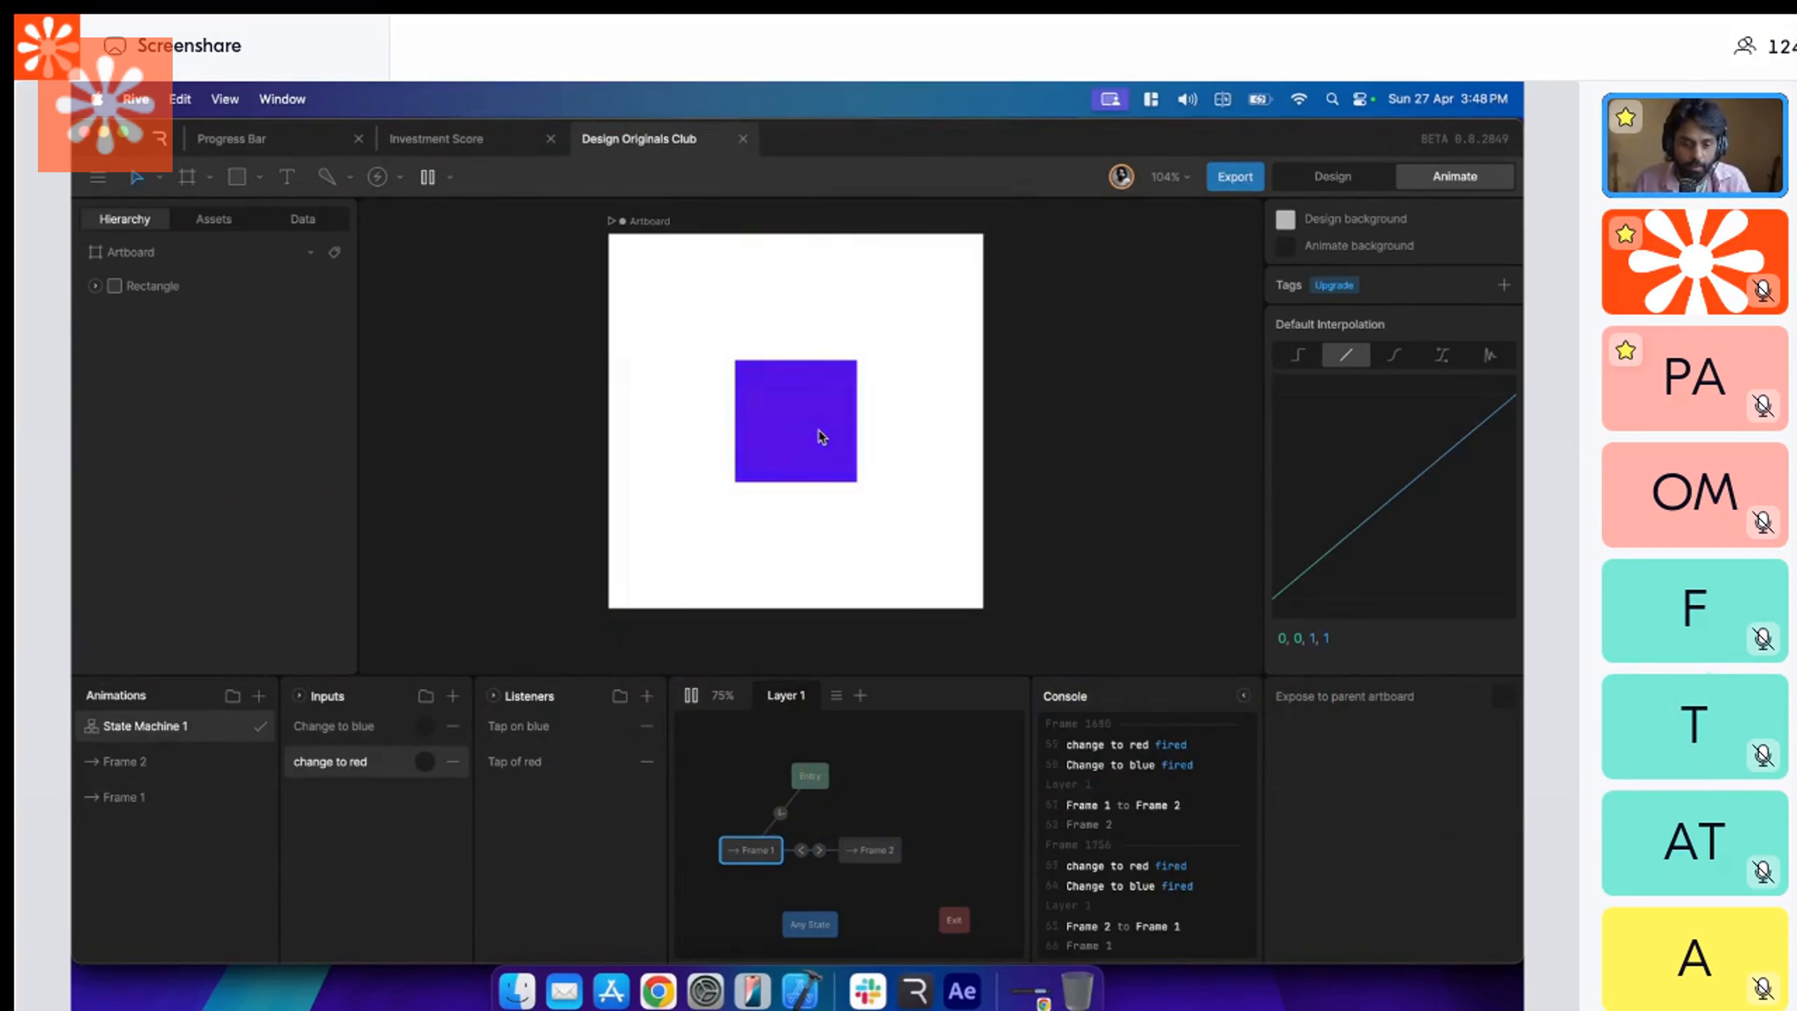
click(821, 436)
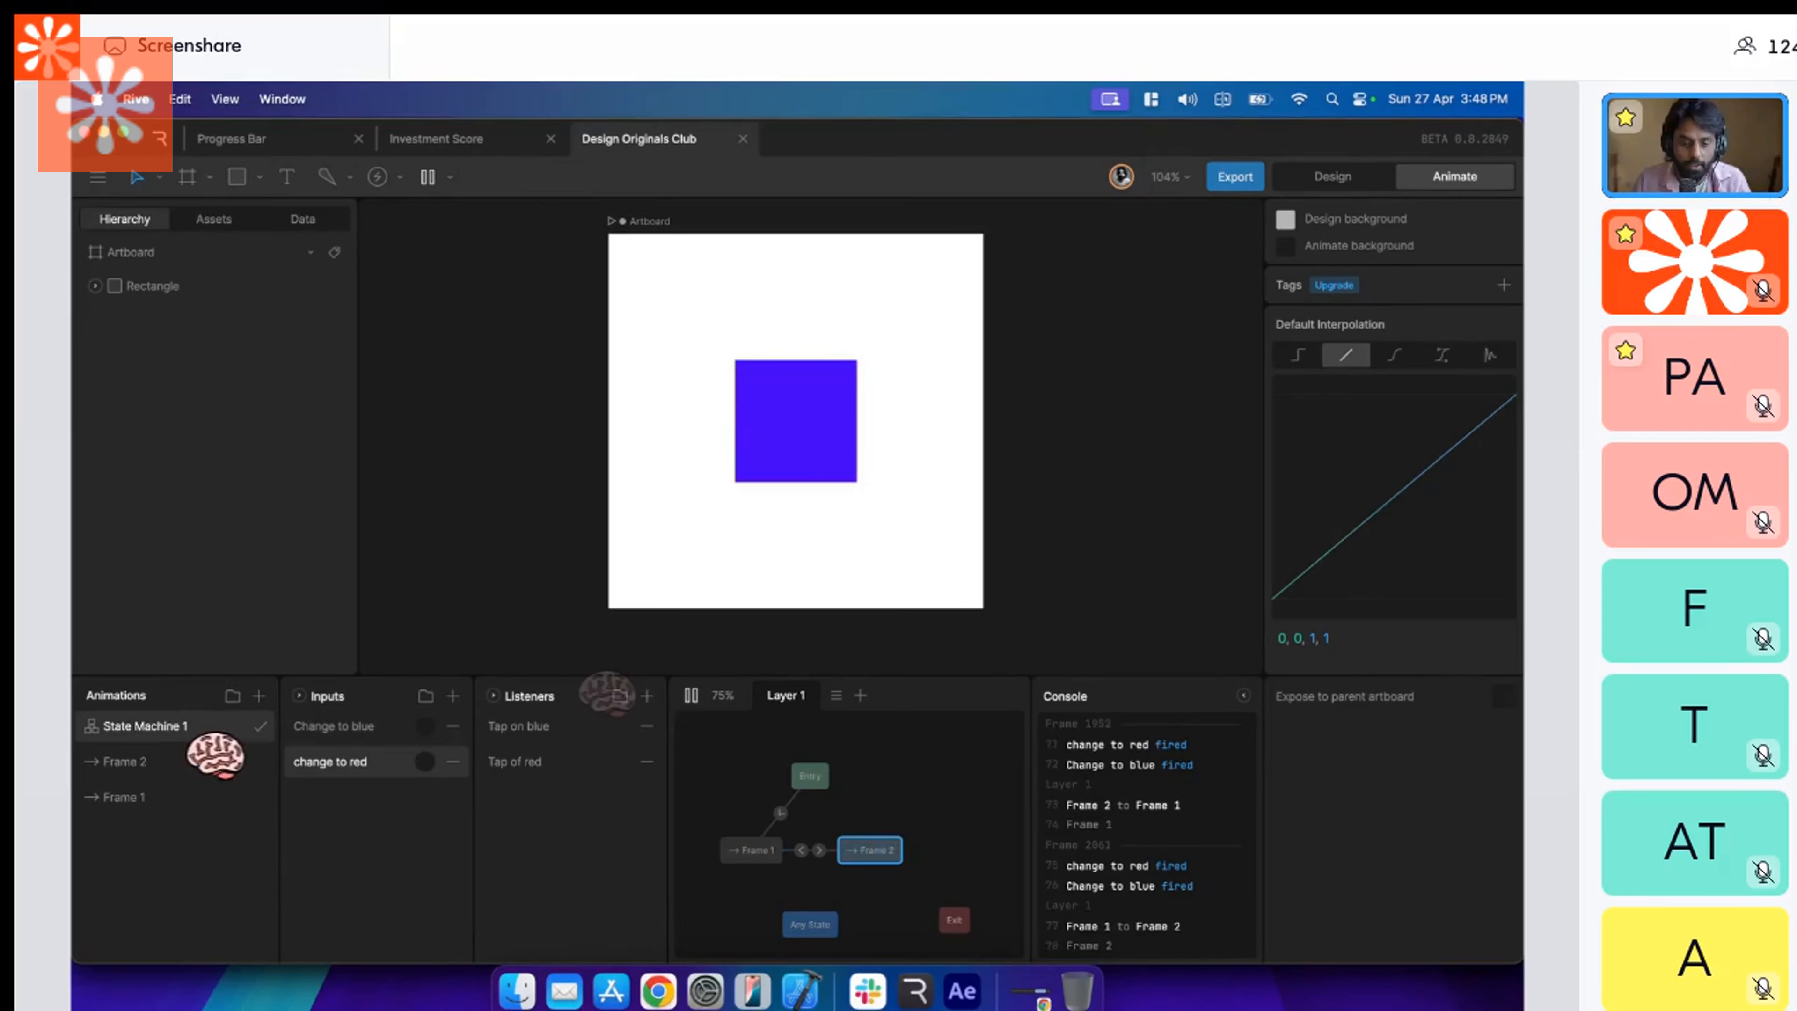
click(701, 696)
Set the duration of the Frame 1 to Frame 2 transition to 450 ms.
click(819, 850)
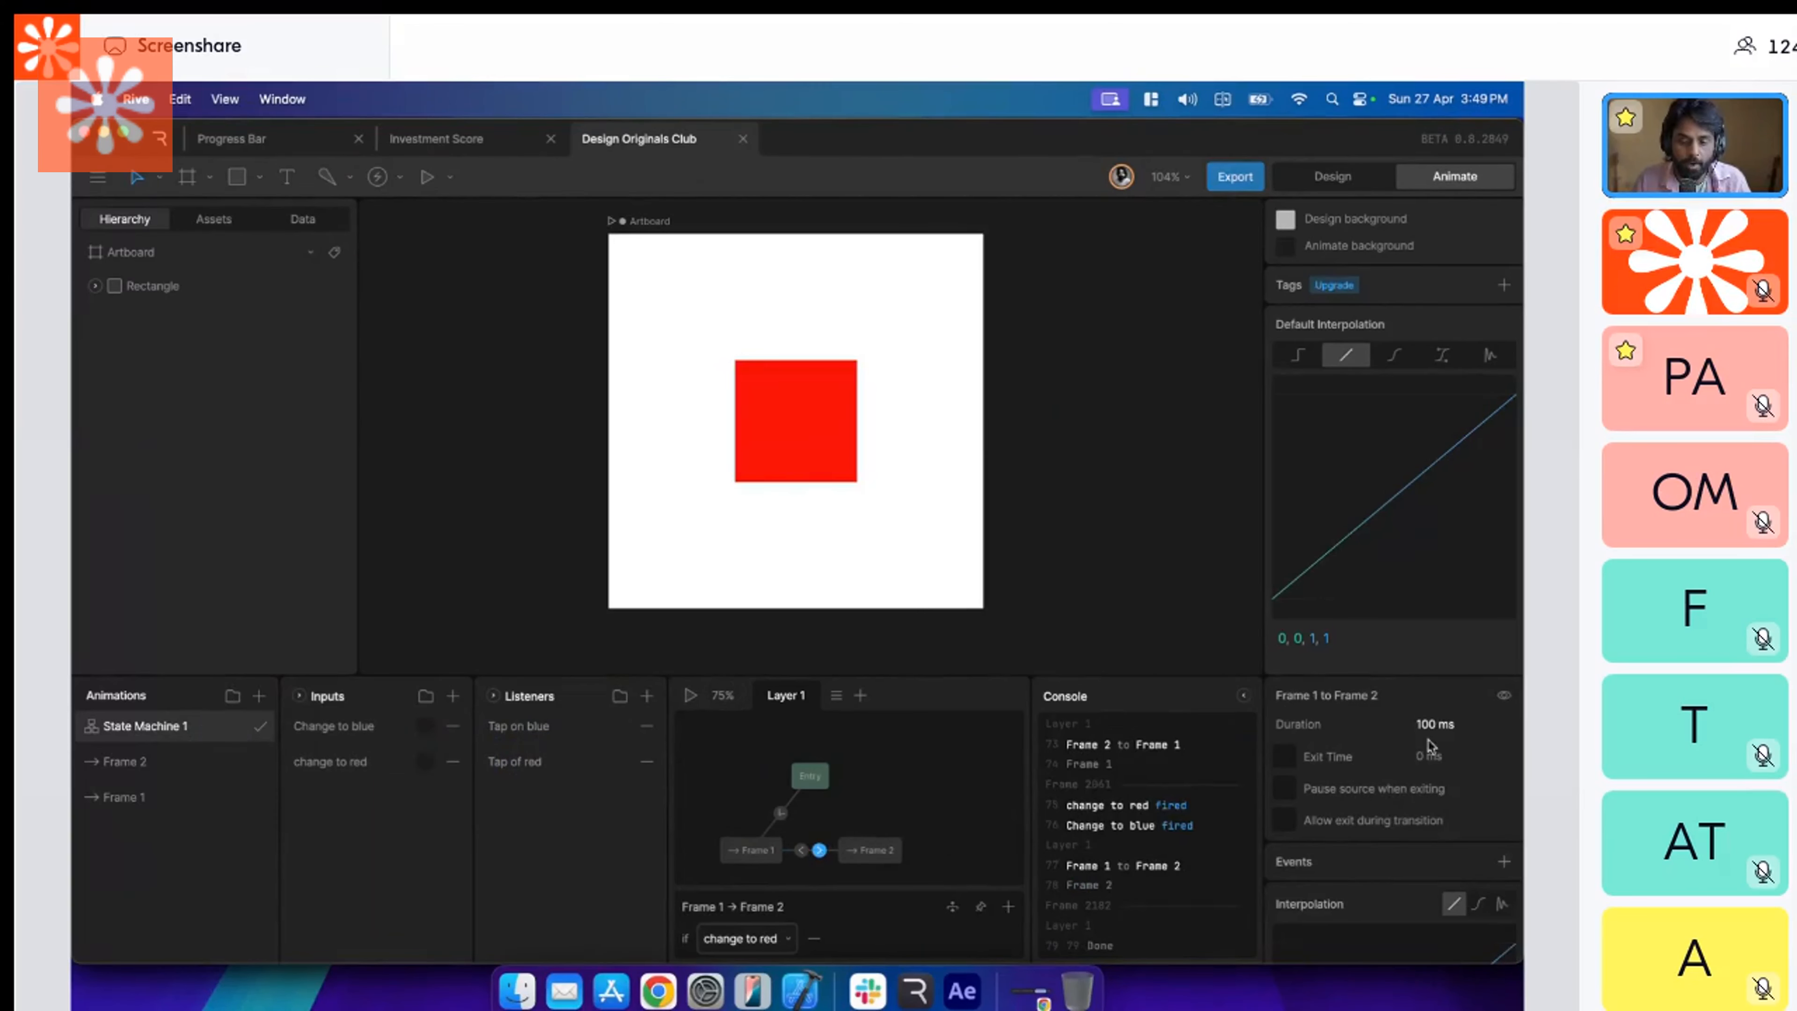
click(1457, 726)
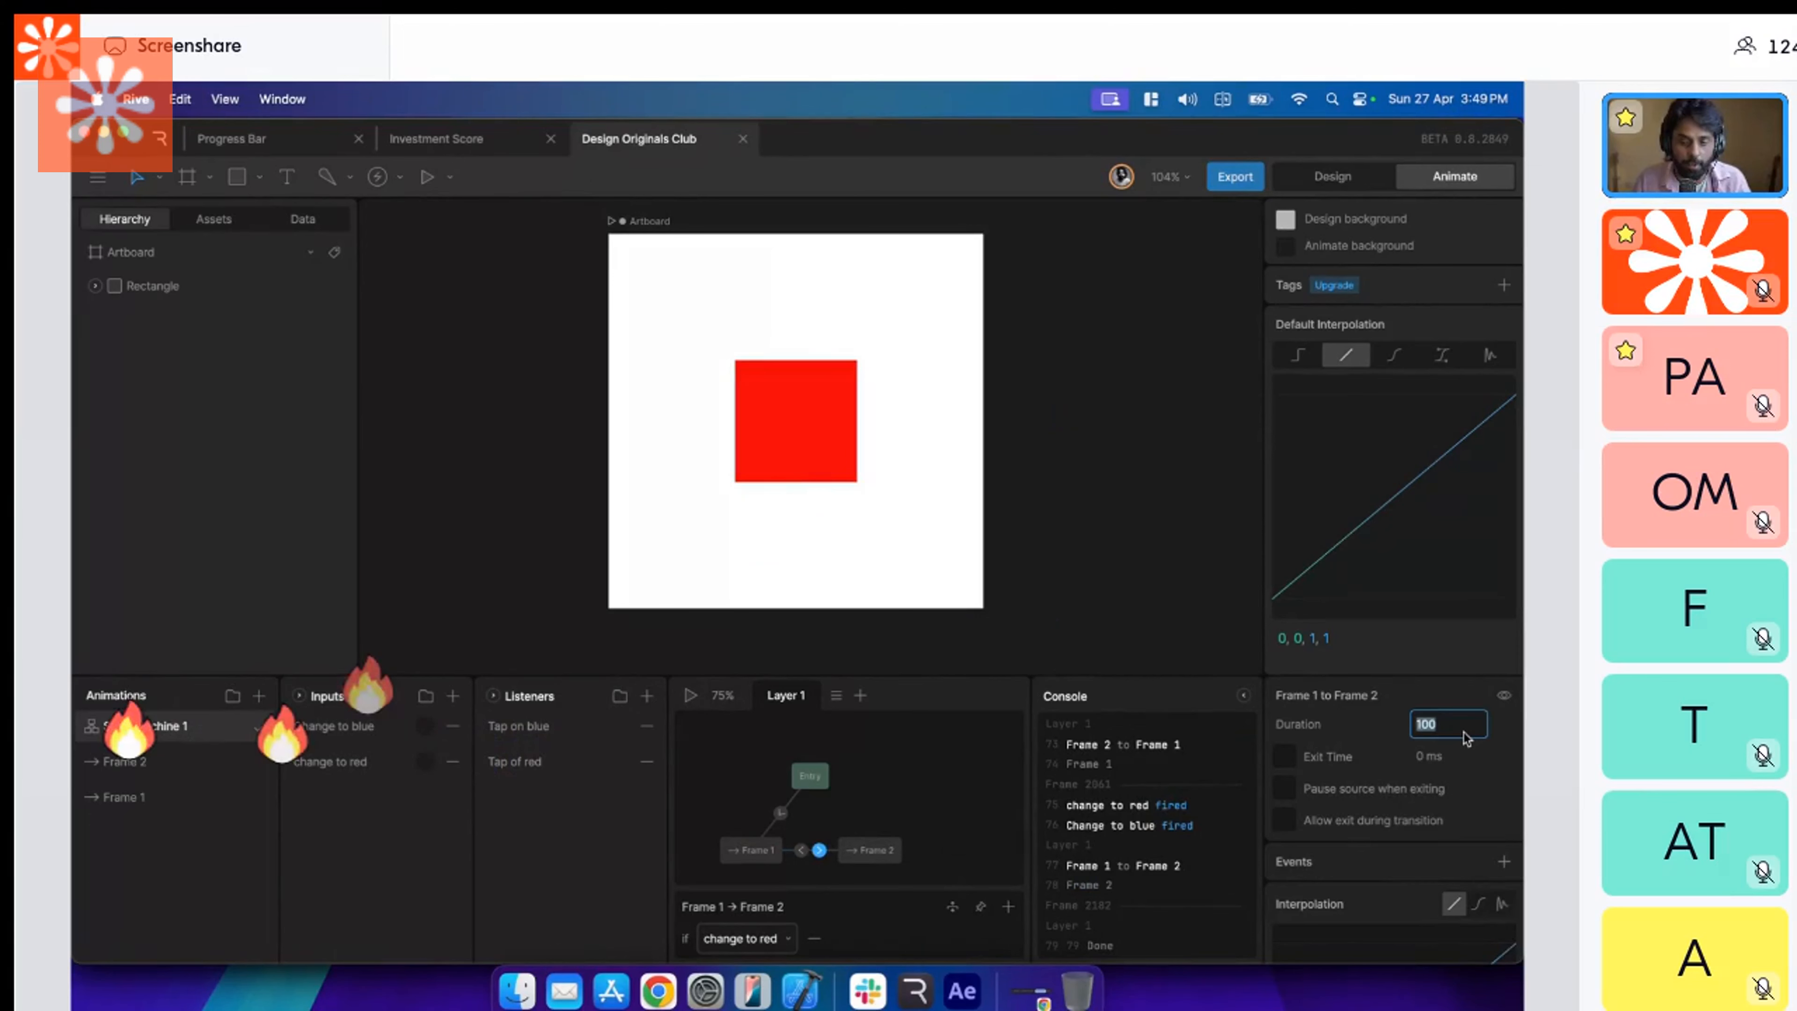
text(450)
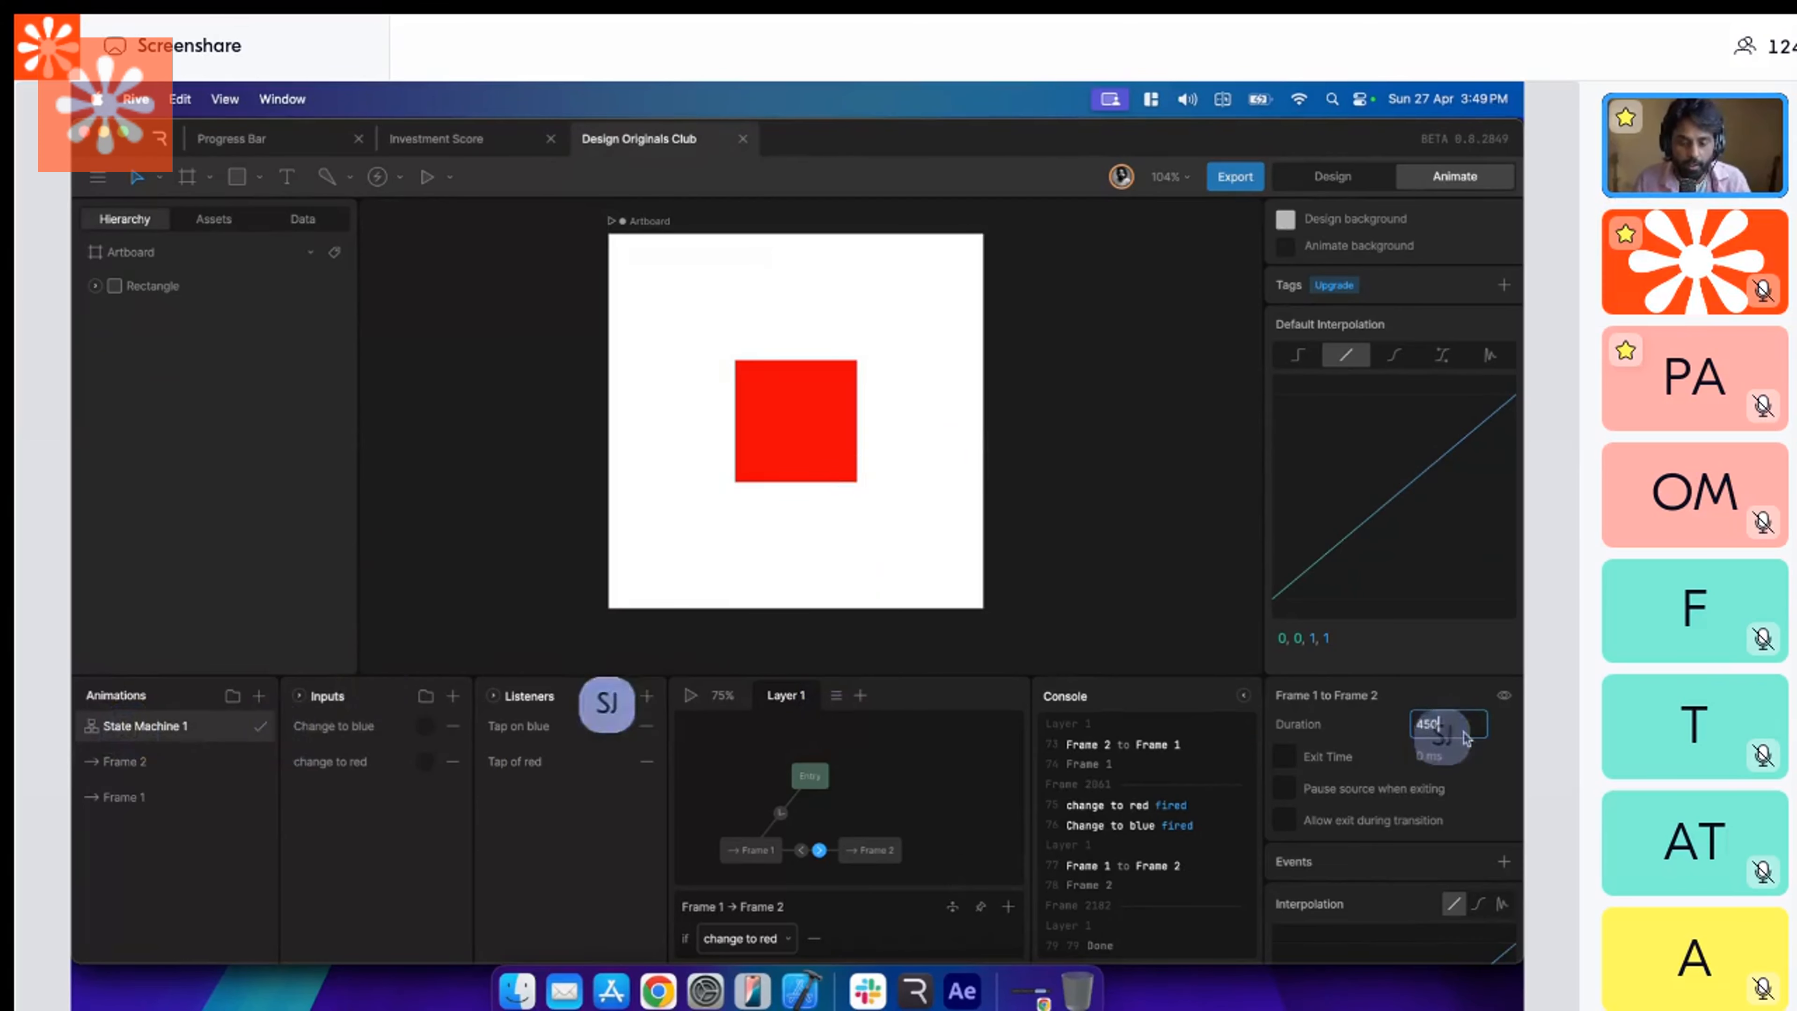
key(Return)
Try a cubic interpolation on the Frame 1 to Frame 2 transition and reshape its curve.
scroll(1460, 899, down, 2)
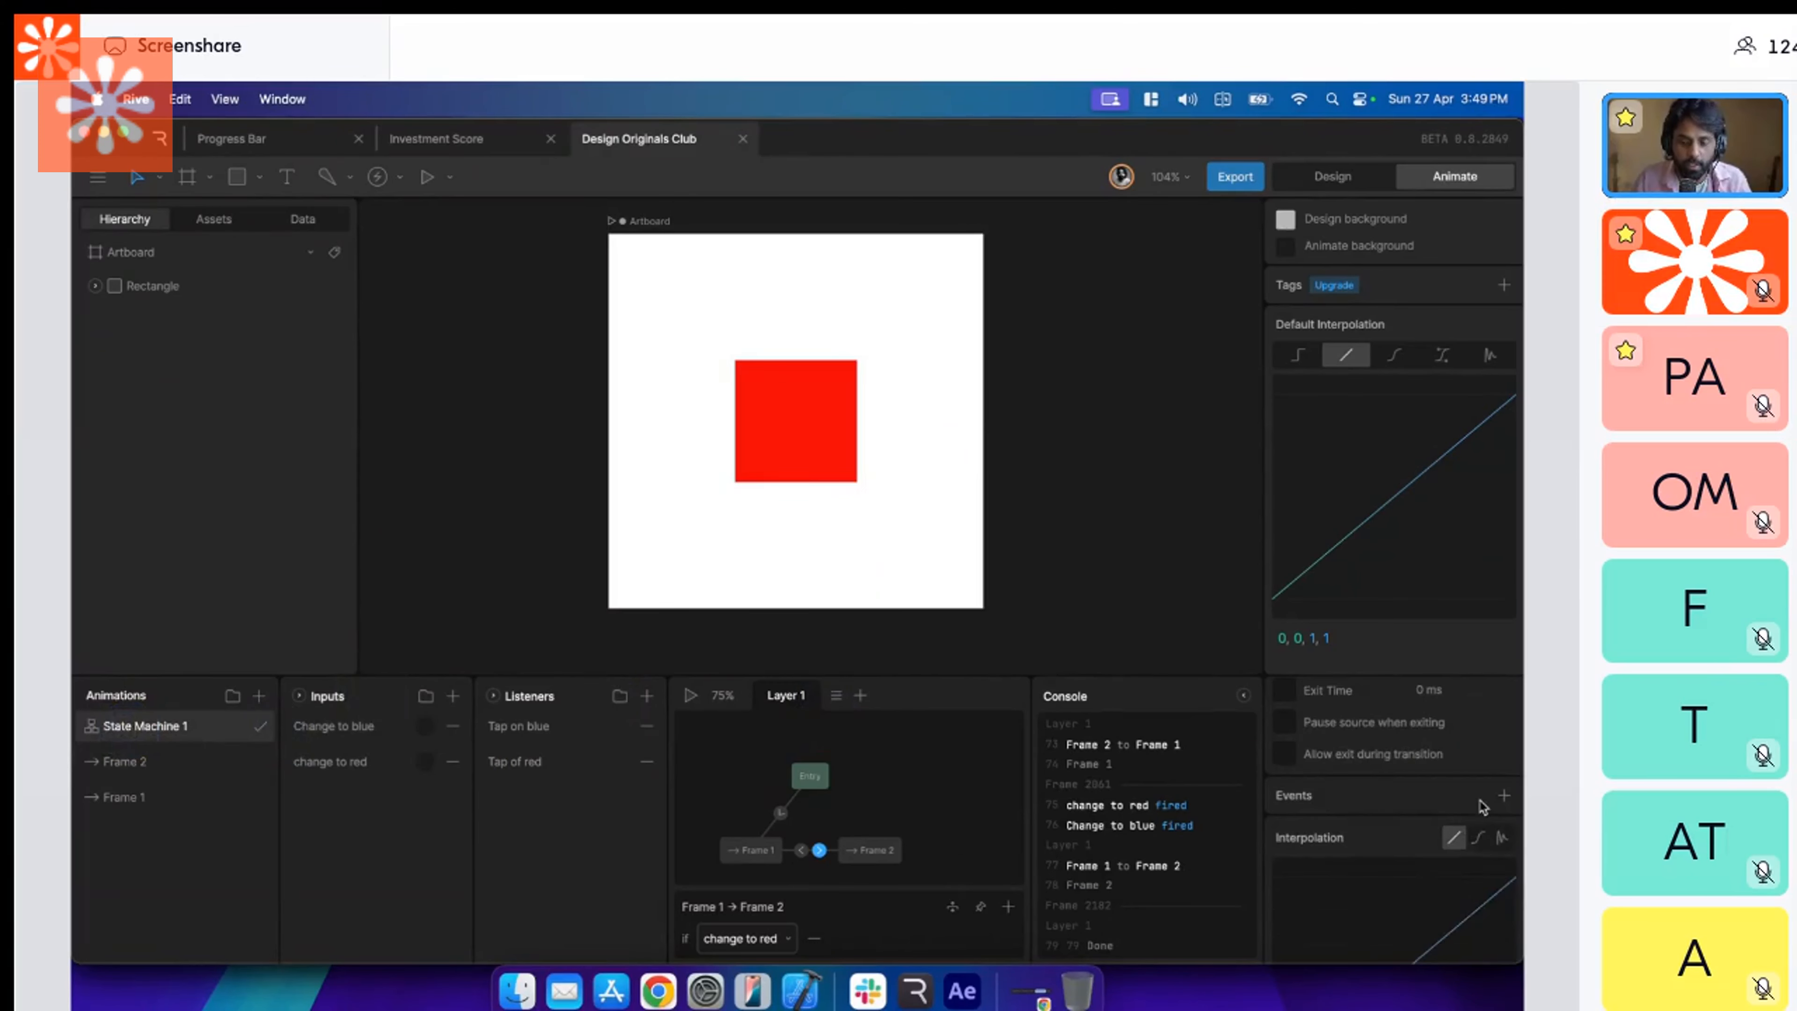
click(1480, 831)
scroll(1480, 830, down, 3)
drag(1414, 766, 1342, 749)
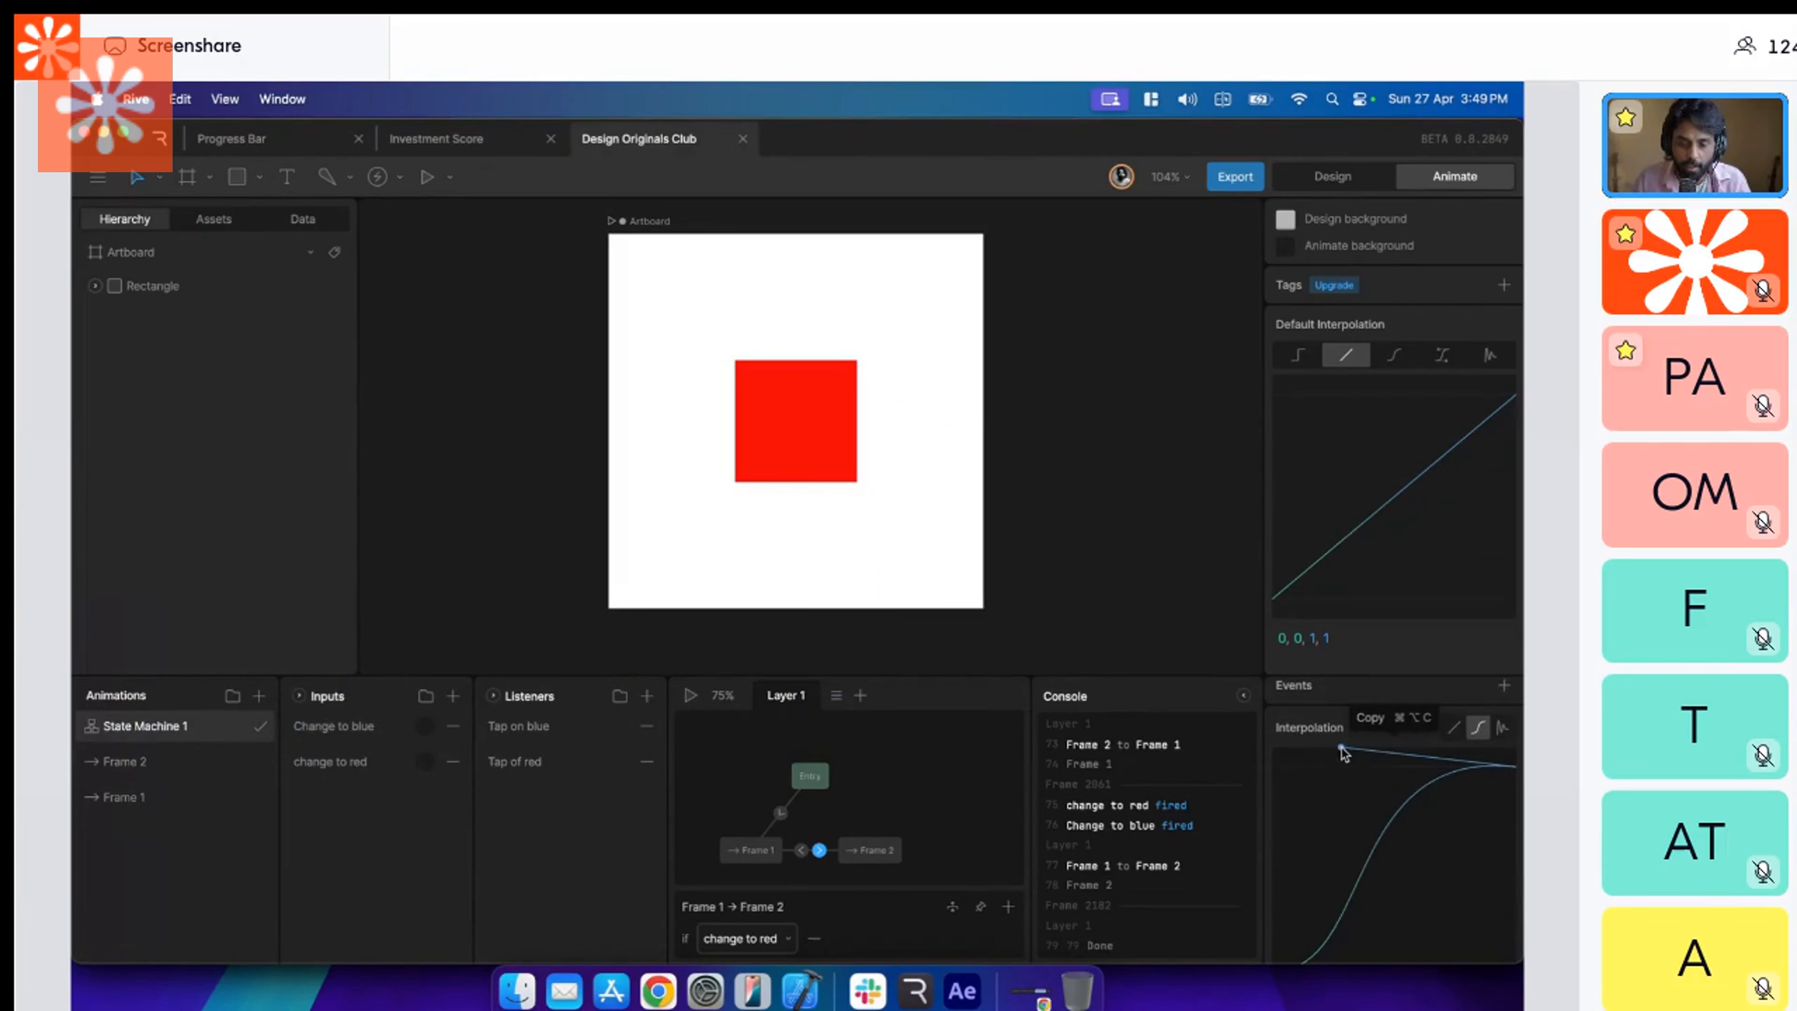
Apply elastic Ease Out interpolation to the Frame 1 to Frame 2 transition and shorten its period for more oscillation.
click(1500, 731)
scroll(1476, 846, down, 1)
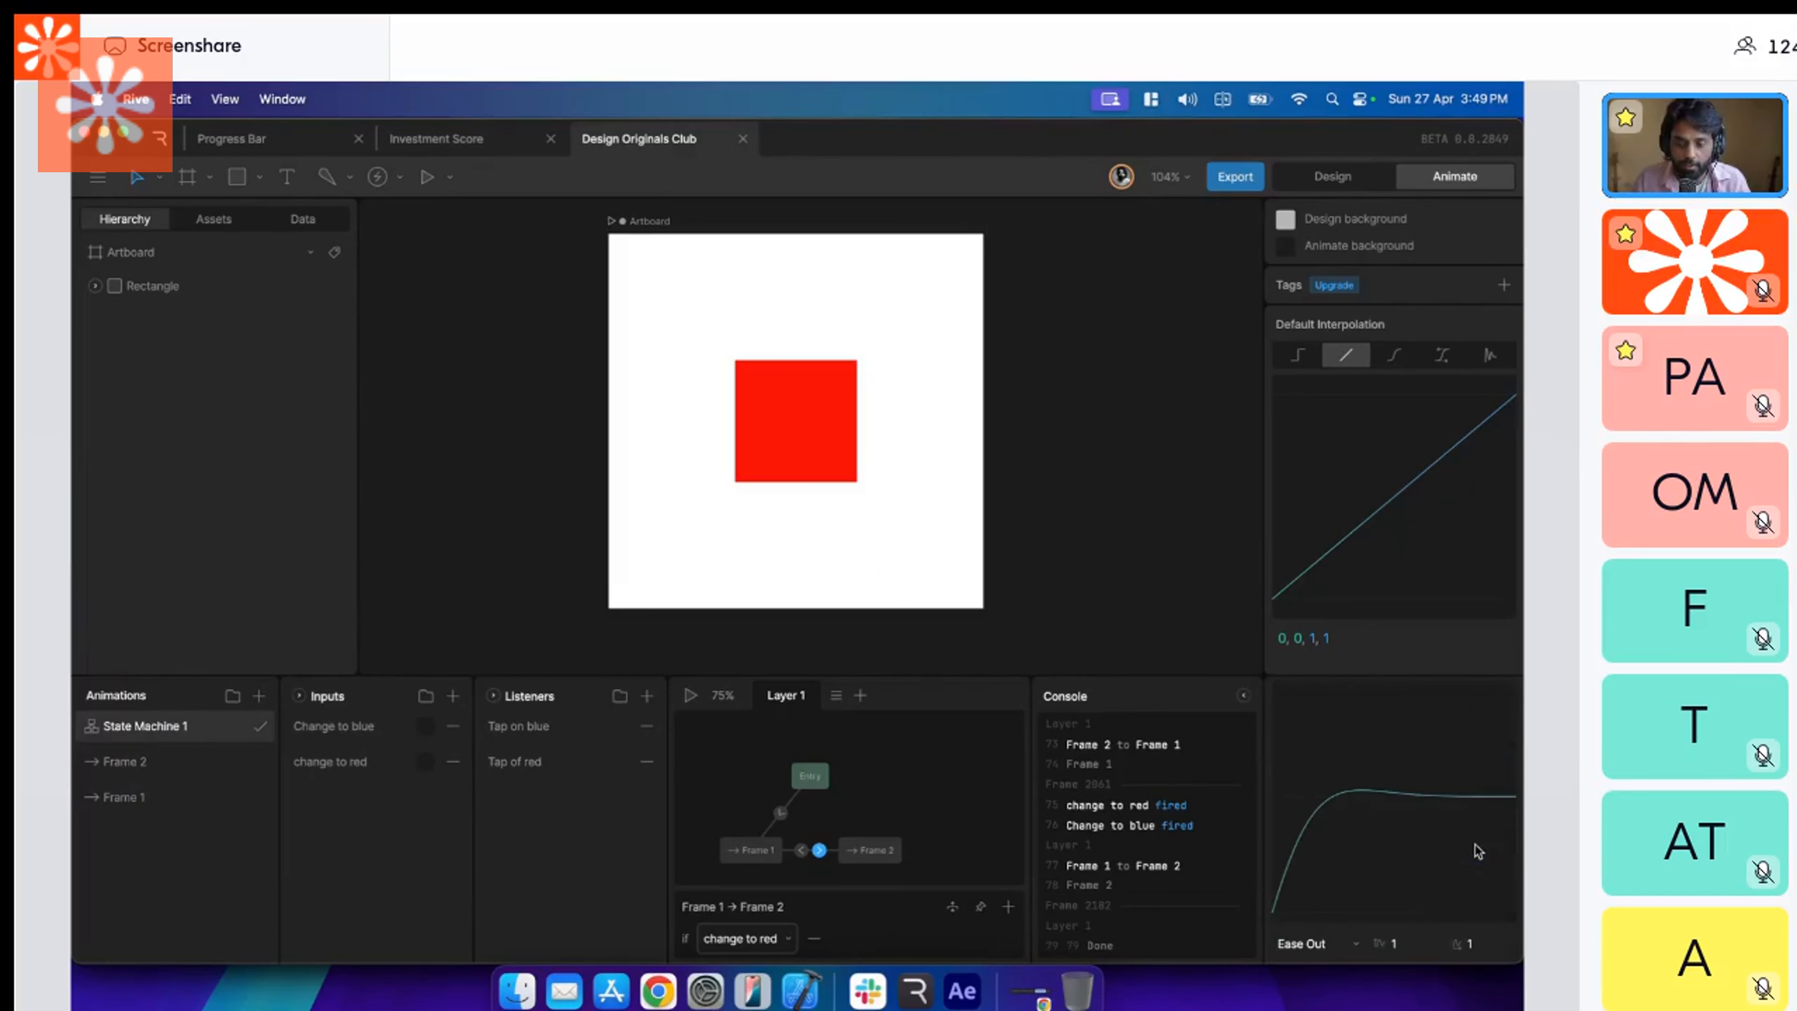
drag(1477, 949, 1439, 882)
scroll(1439, 882, up, 1)
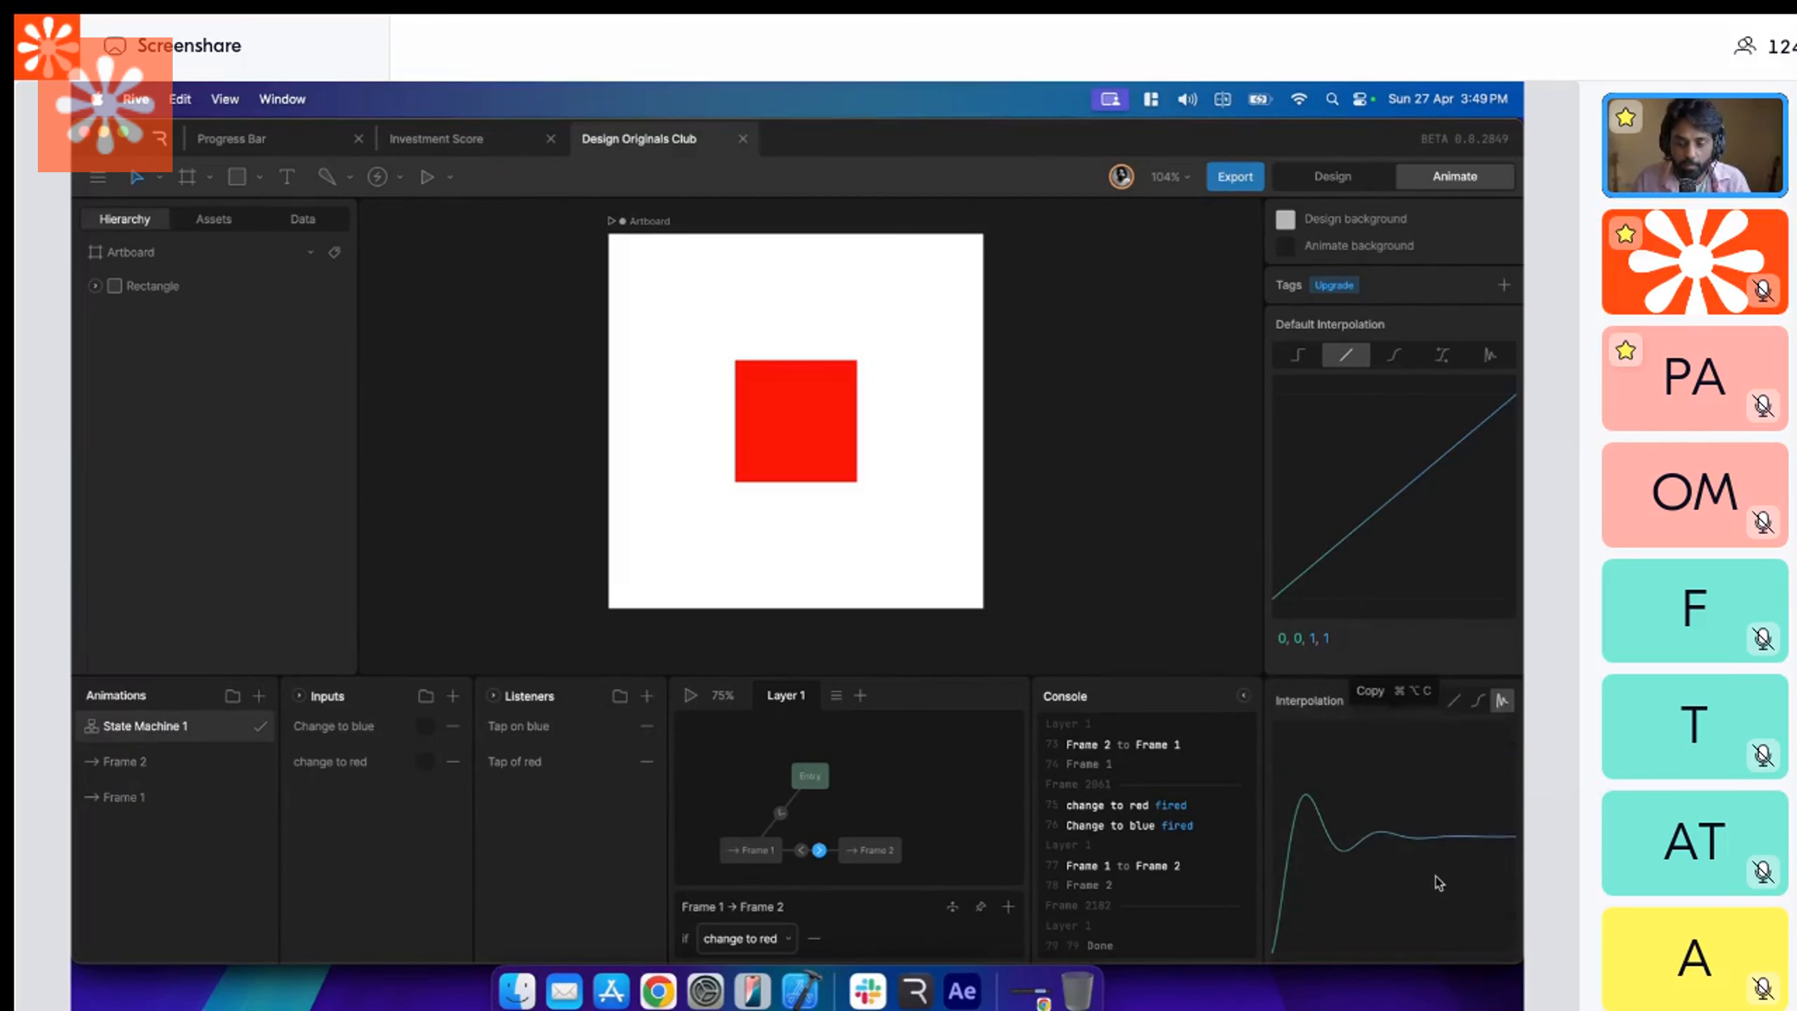
Set the duration of the Frame 2 to Frame 1 transition to 800 ms.
click(800, 850)
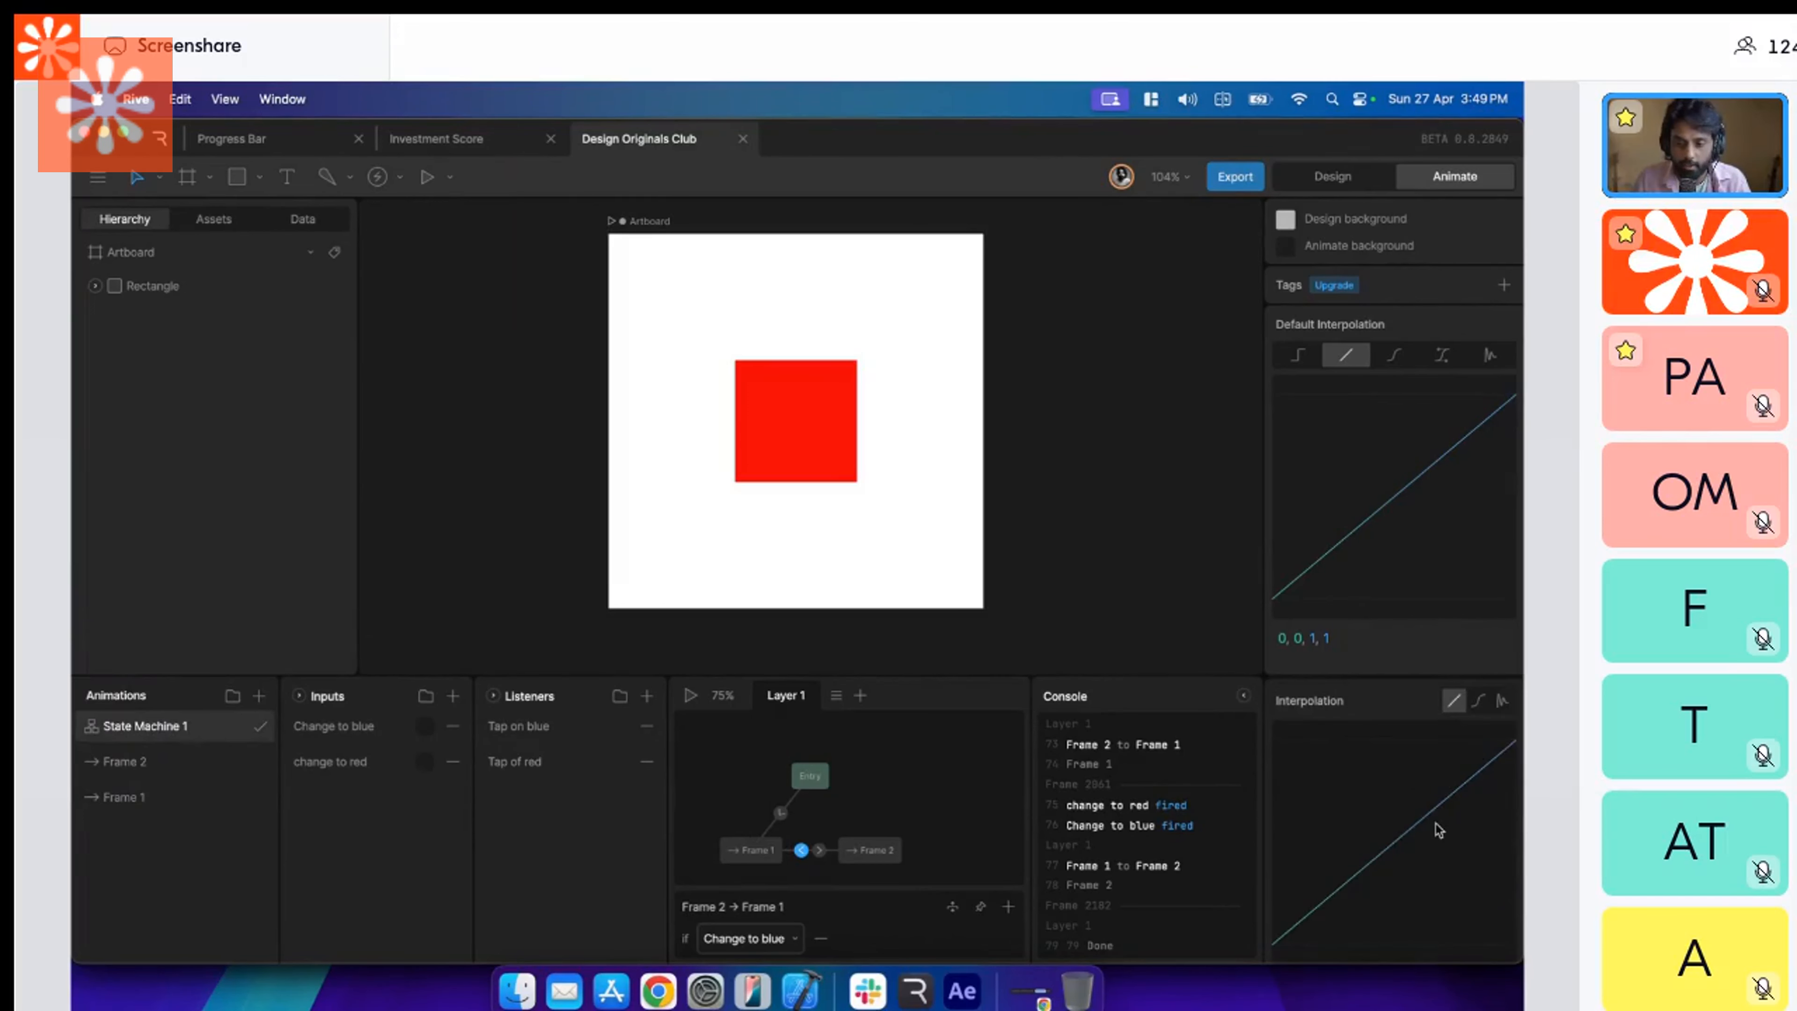
scroll(1438, 828, up, 3)
click(1464, 723)
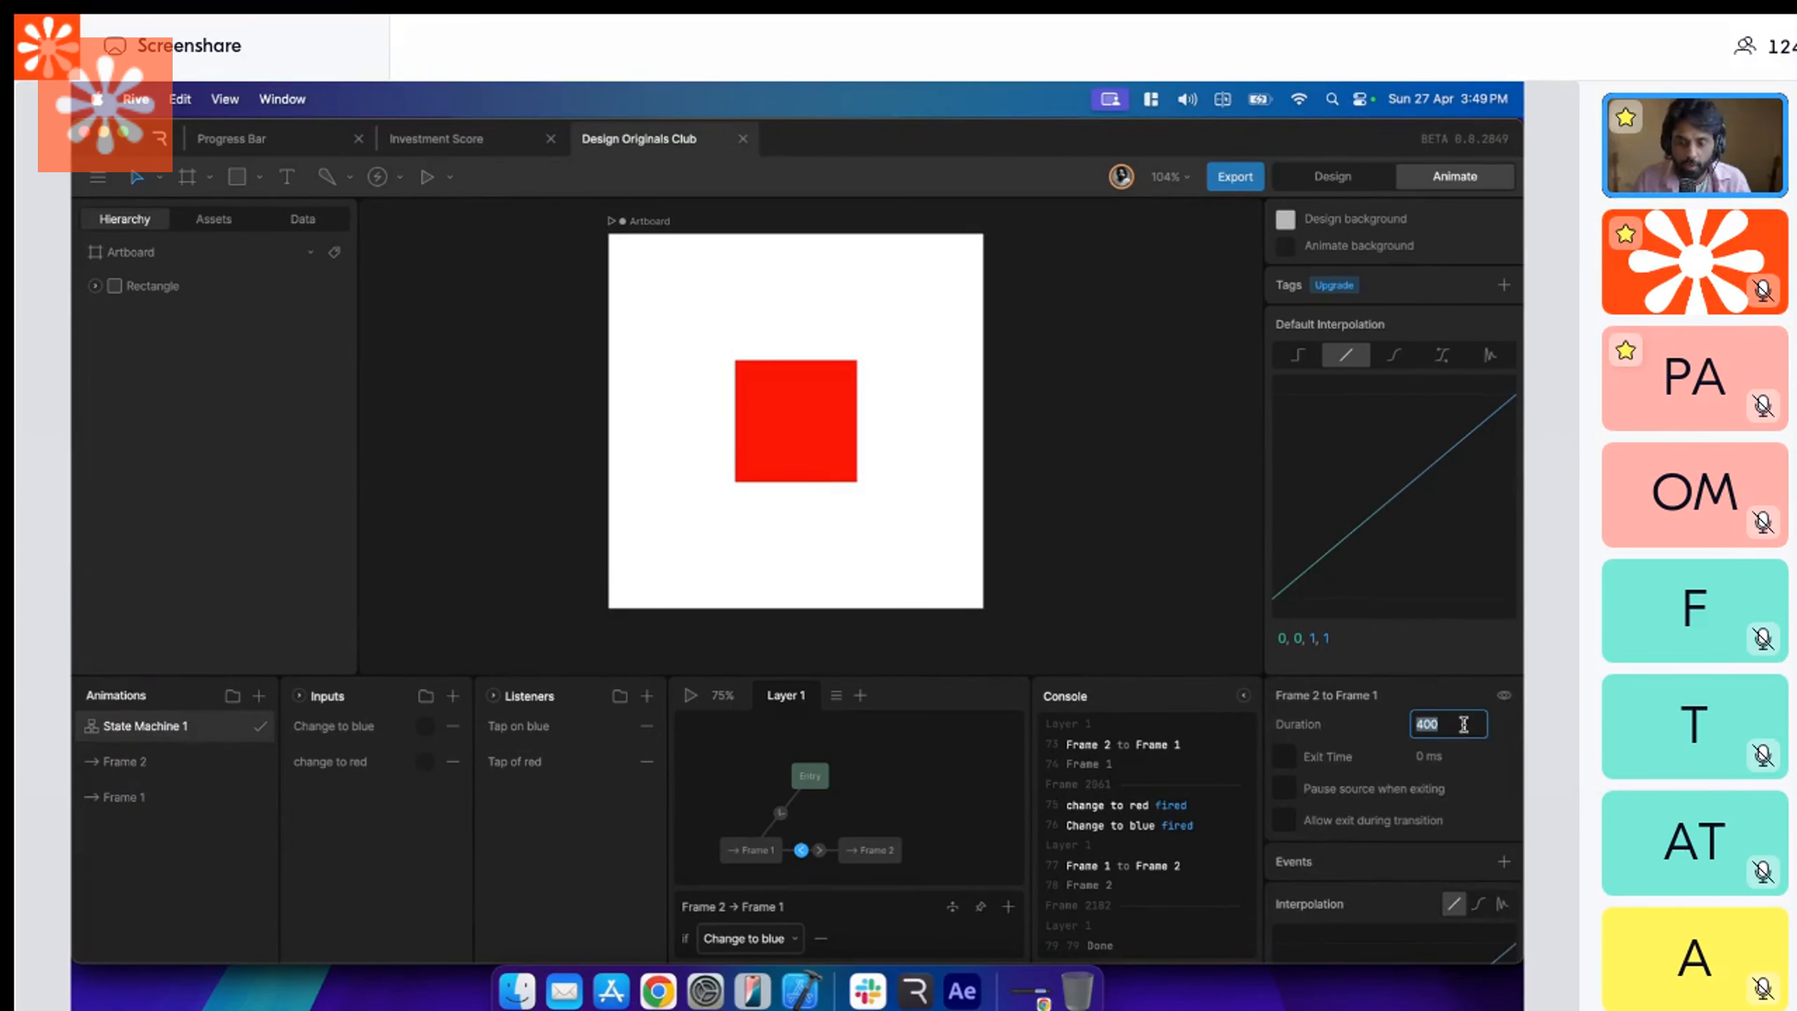
text(800)
key(Return)
Apply elastic Ease Out interpolation to the Frame 2 to Frame 1 transition with amplitude 0.88 and period 0.25.
scroll(1464, 930, down, 1)
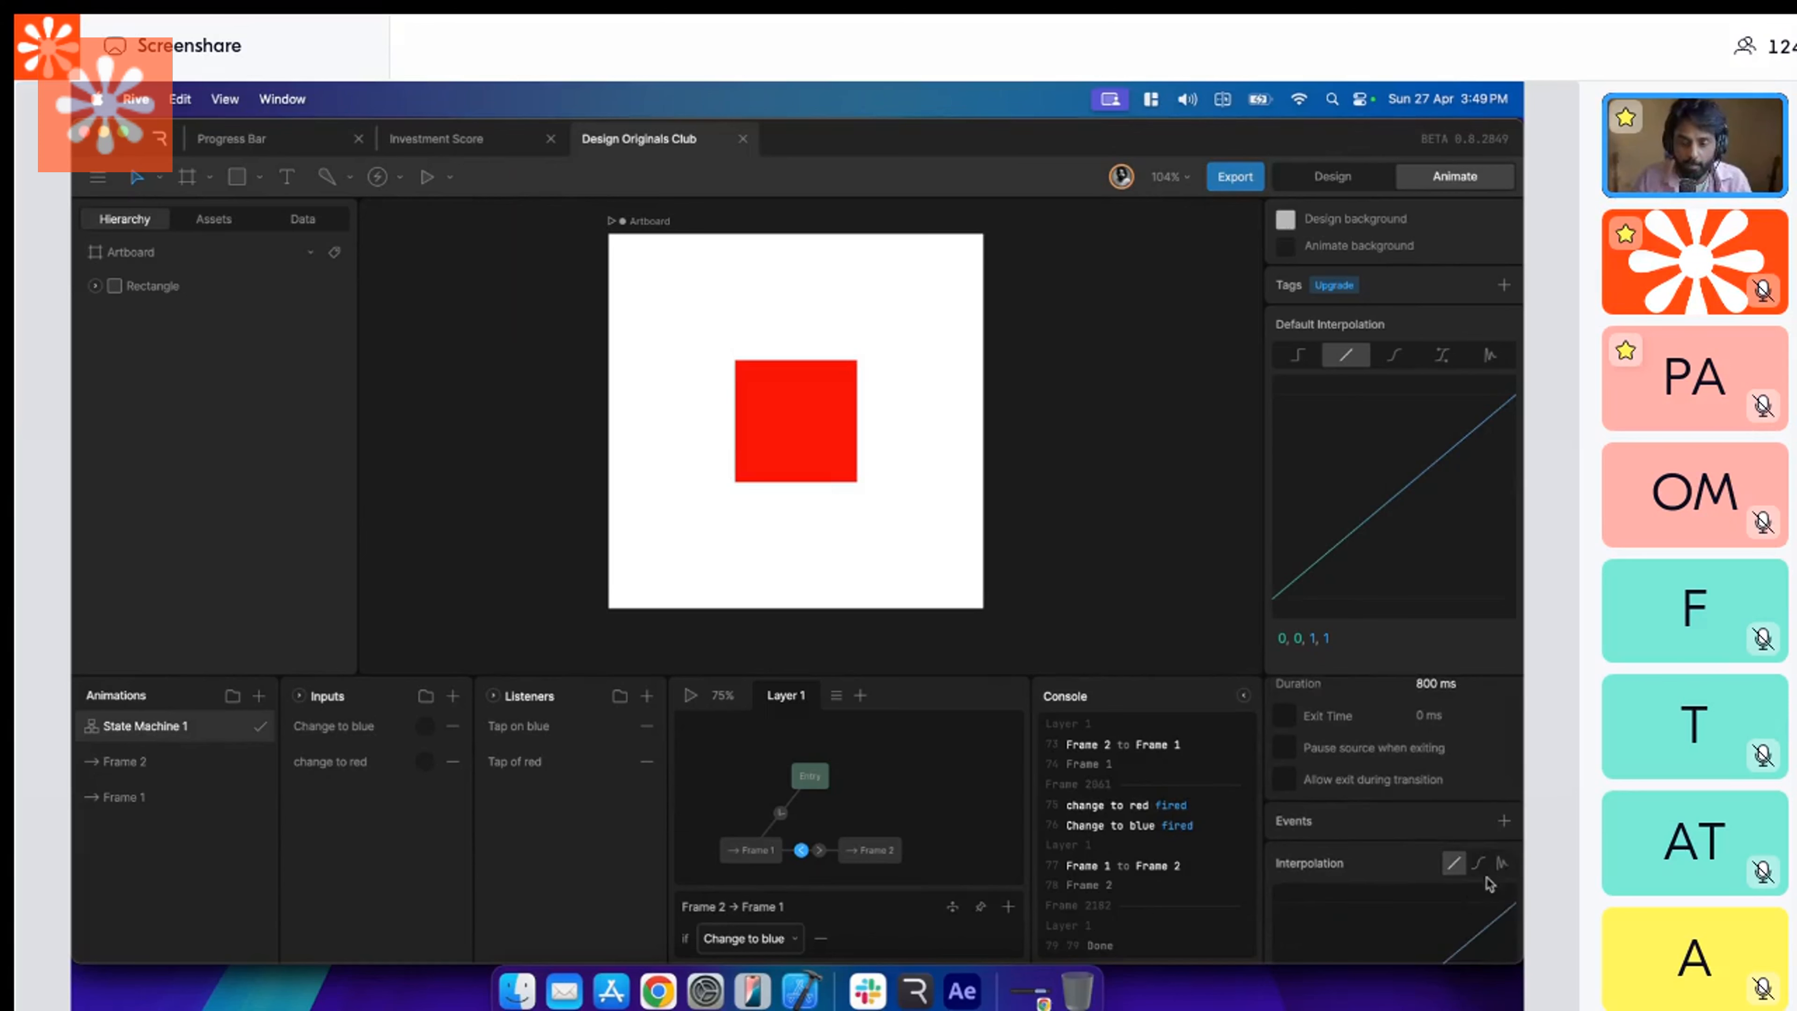
click(1497, 863)
scroll(1494, 876, down, 2)
scroll(1399, 946, down, 2)
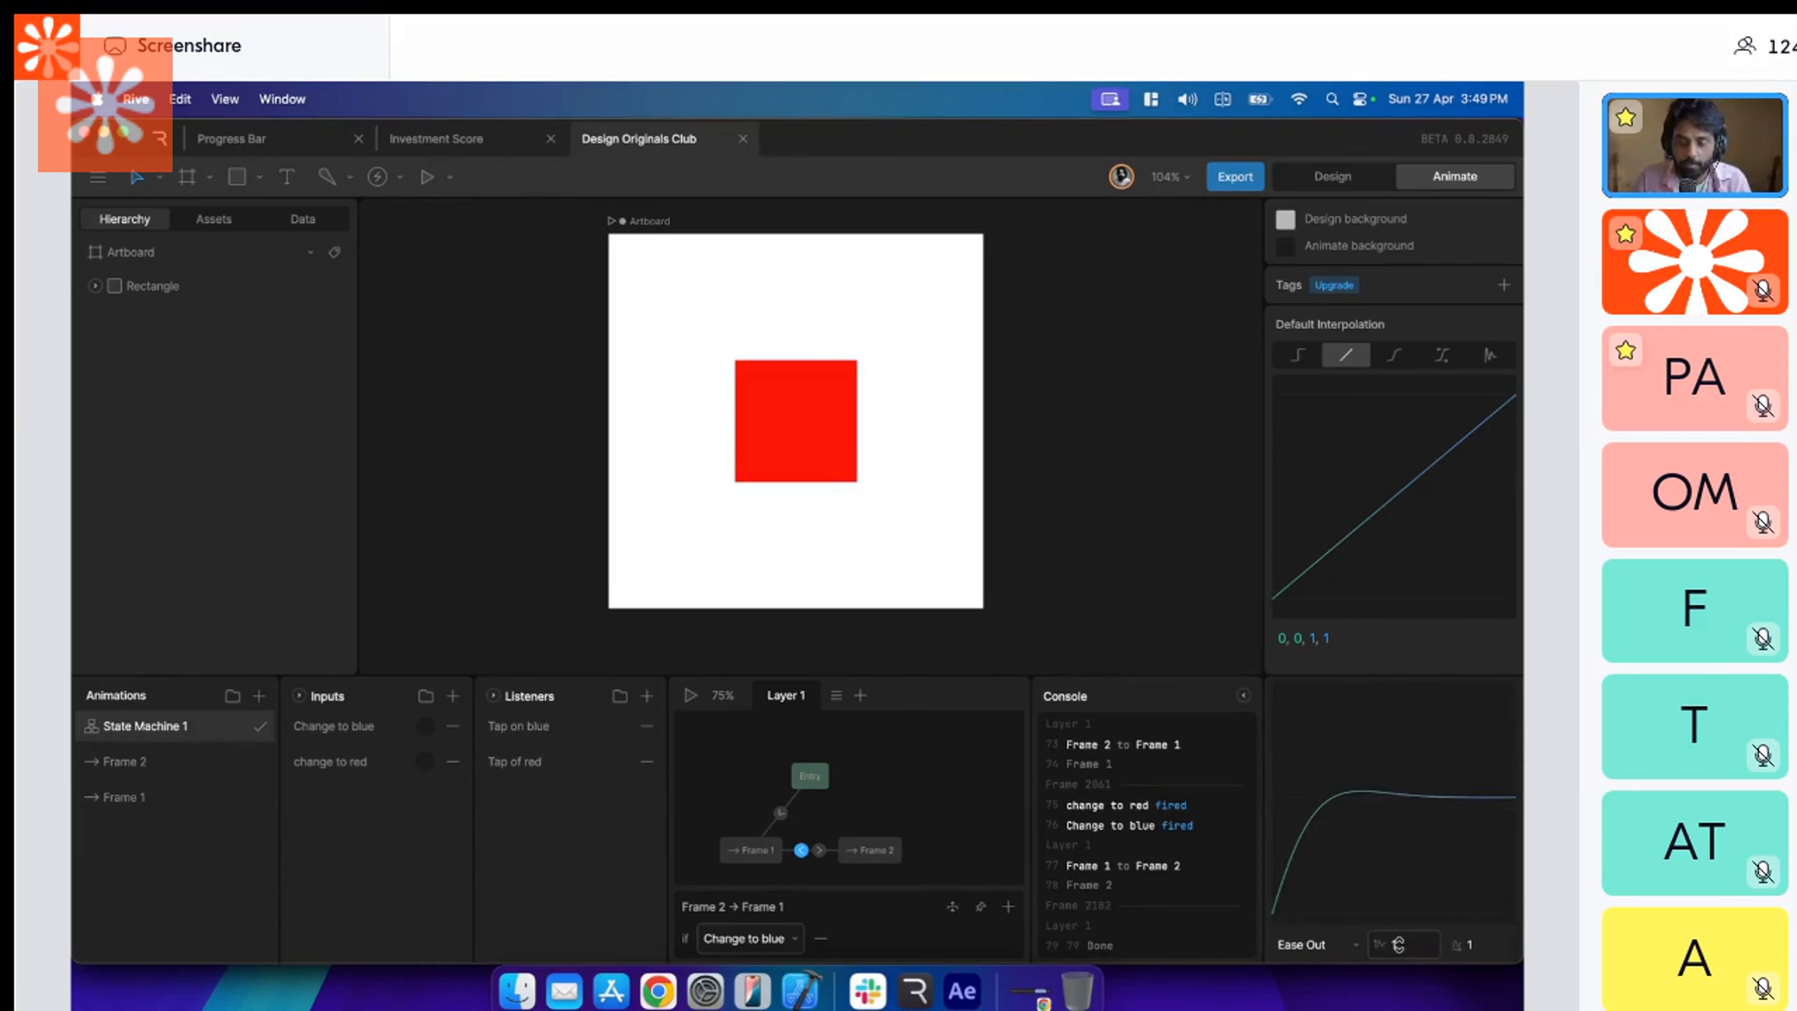
drag(1417, 942, 1477, 1010)
Play the state machine and tap the square several times to test the elastic transitions.
click(690, 695)
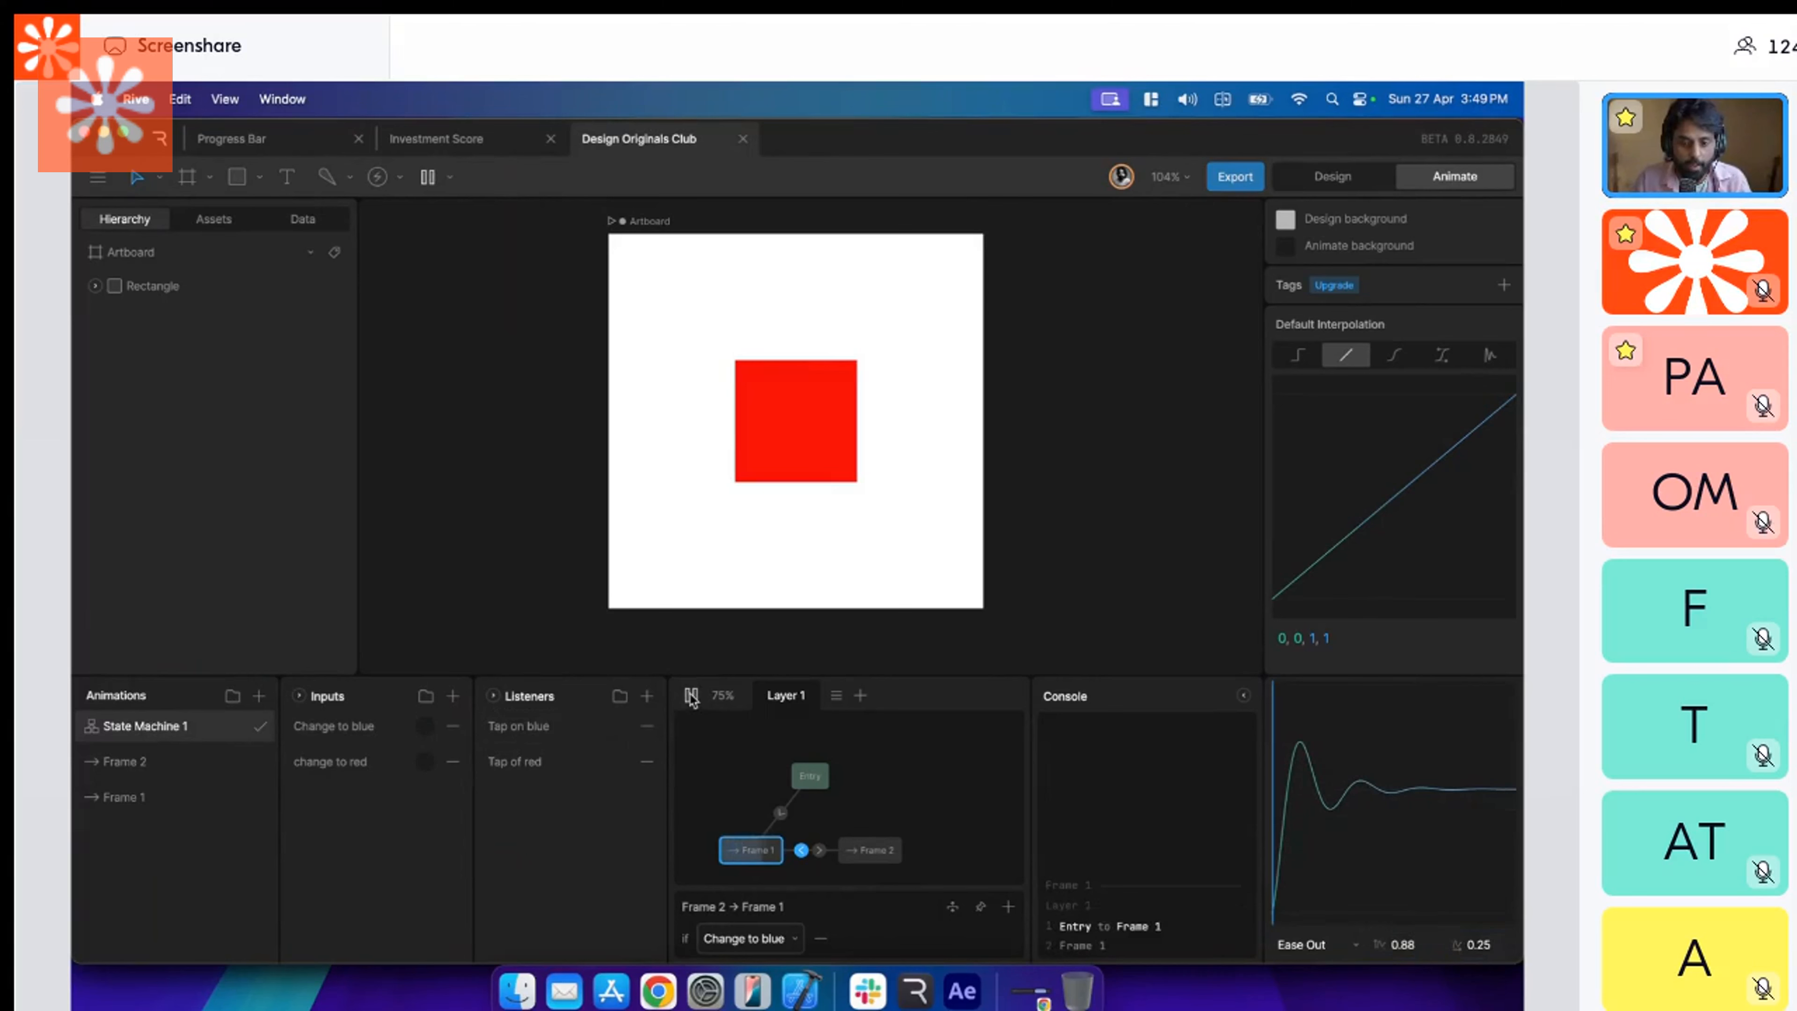
click(789, 424)
click(789, 424)
click(789, 423)
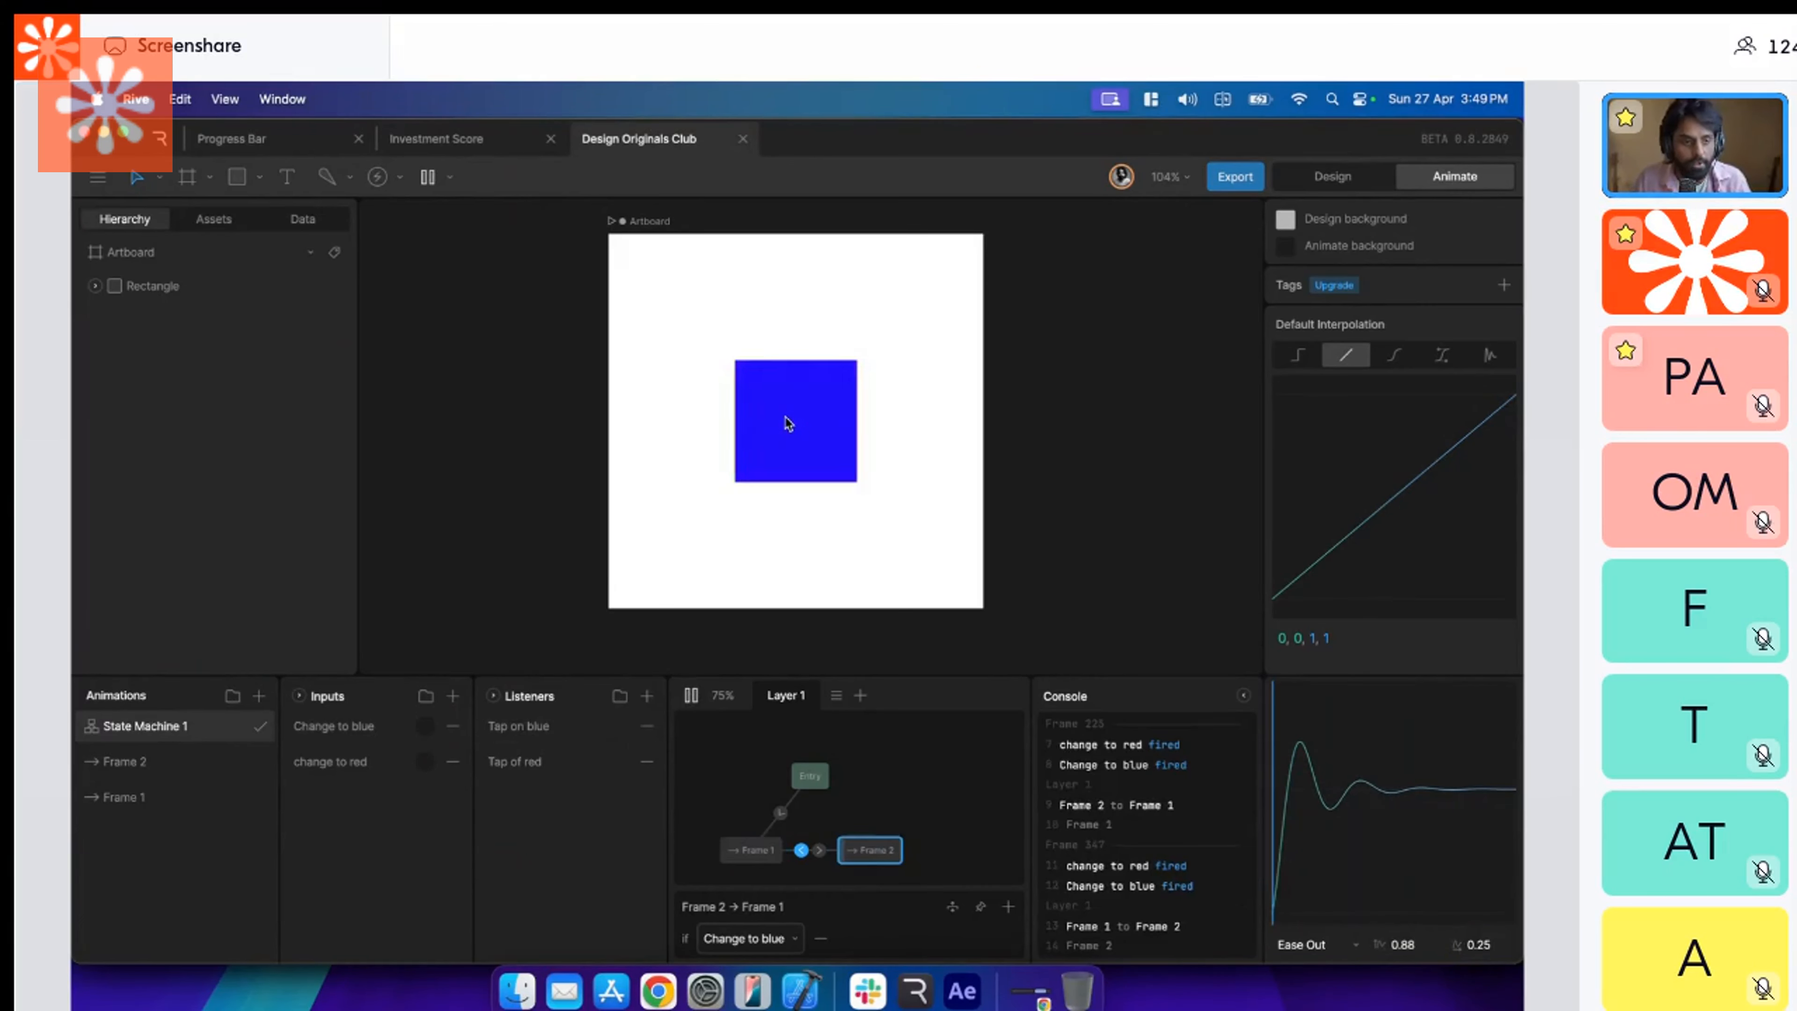
click(789, 423)
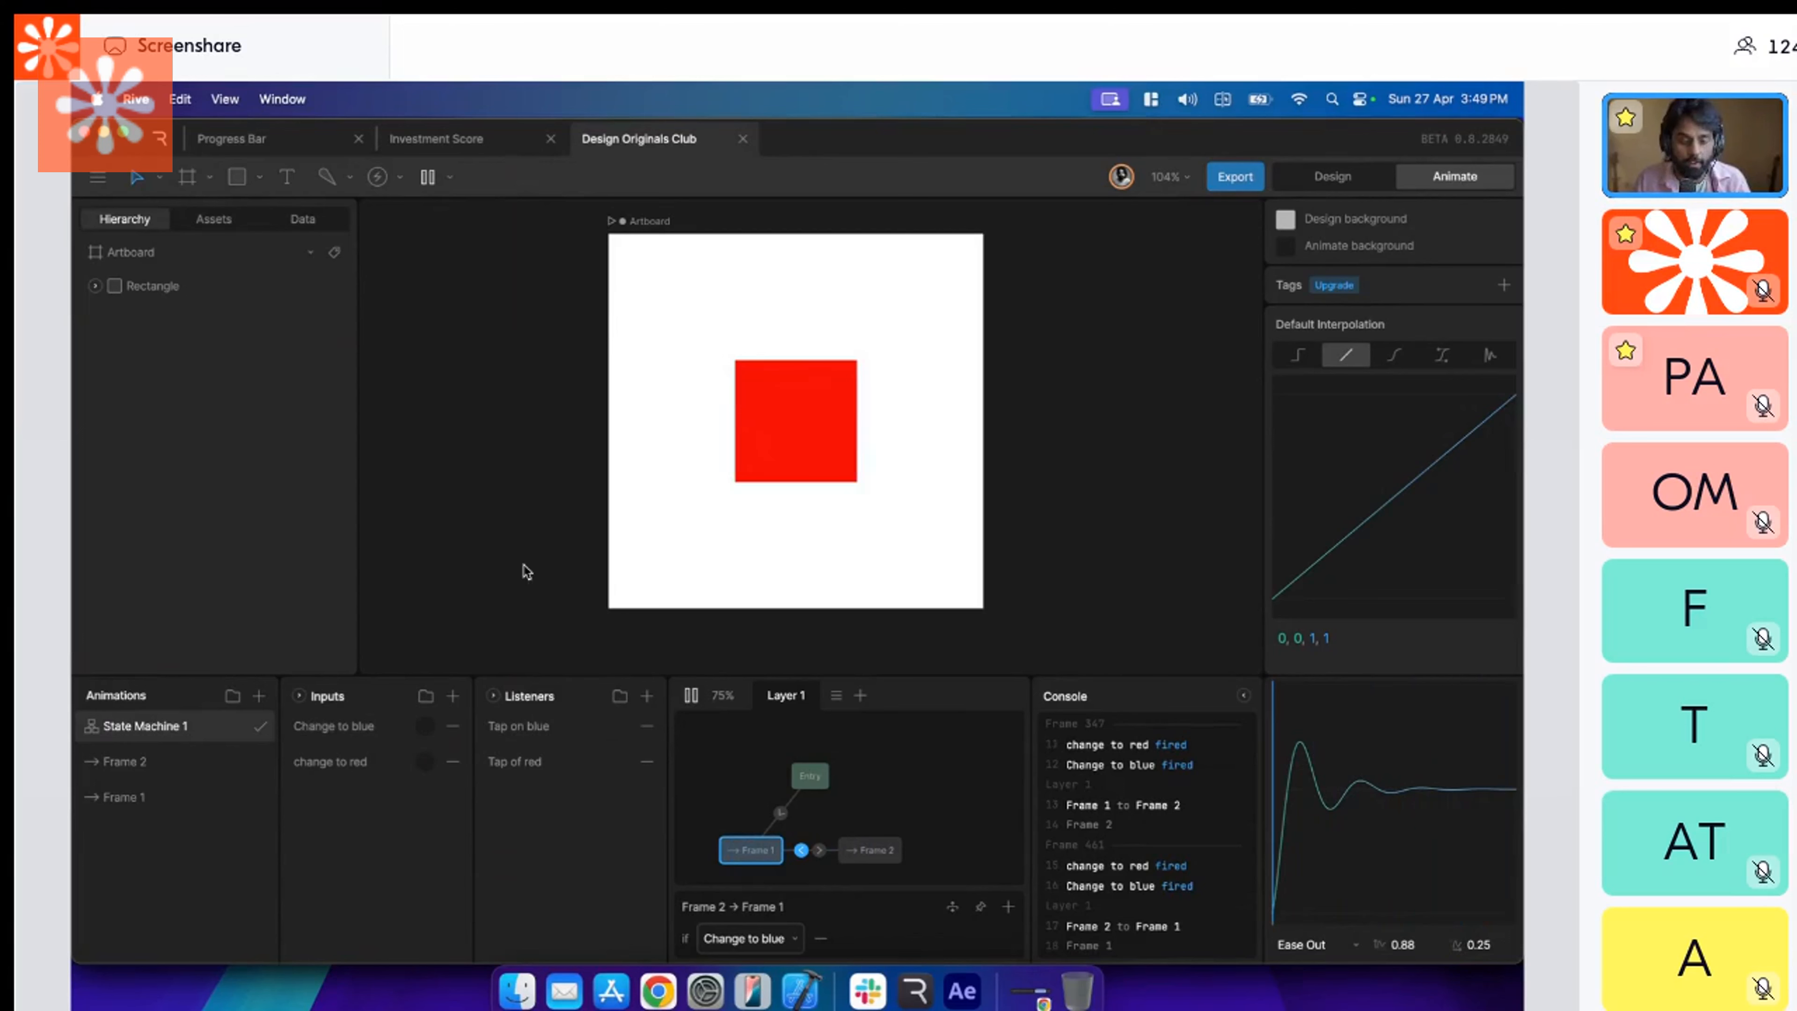
Open the Frame 1 timeline and scrub the playhead to frame 40 and back to the start.
click(239, 798)
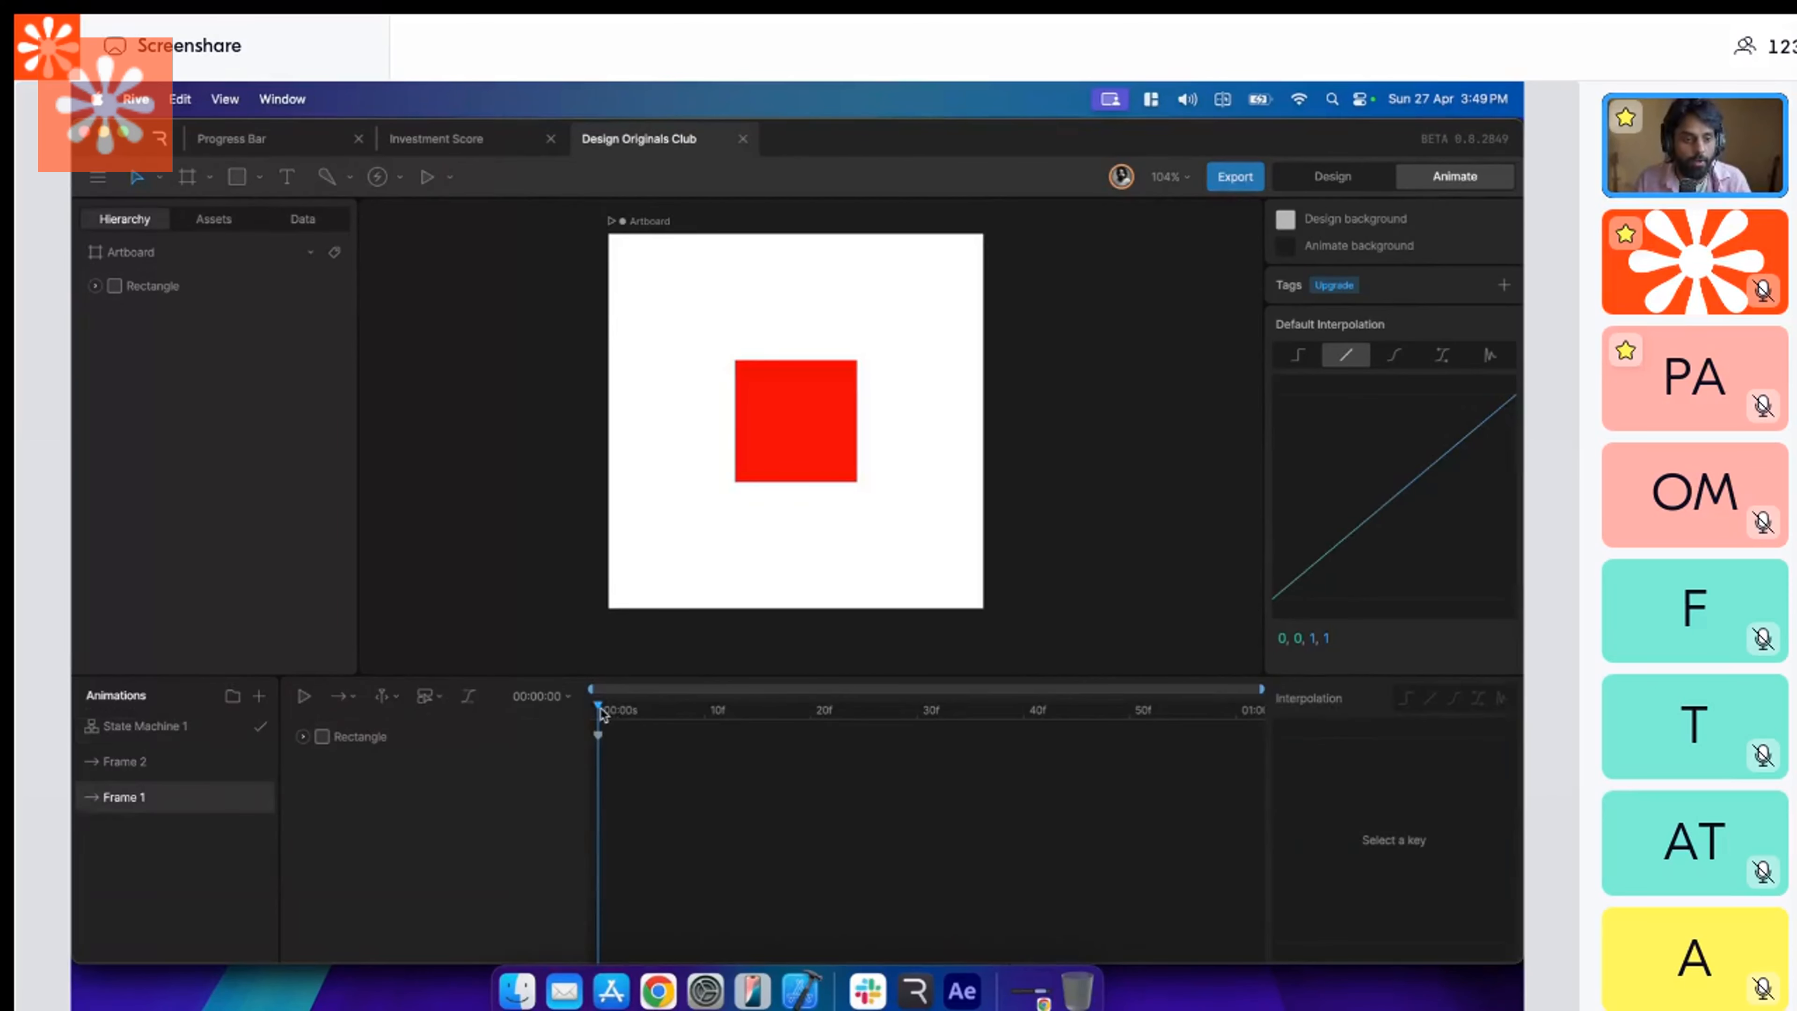
drag(600, 711, 1029, 722)
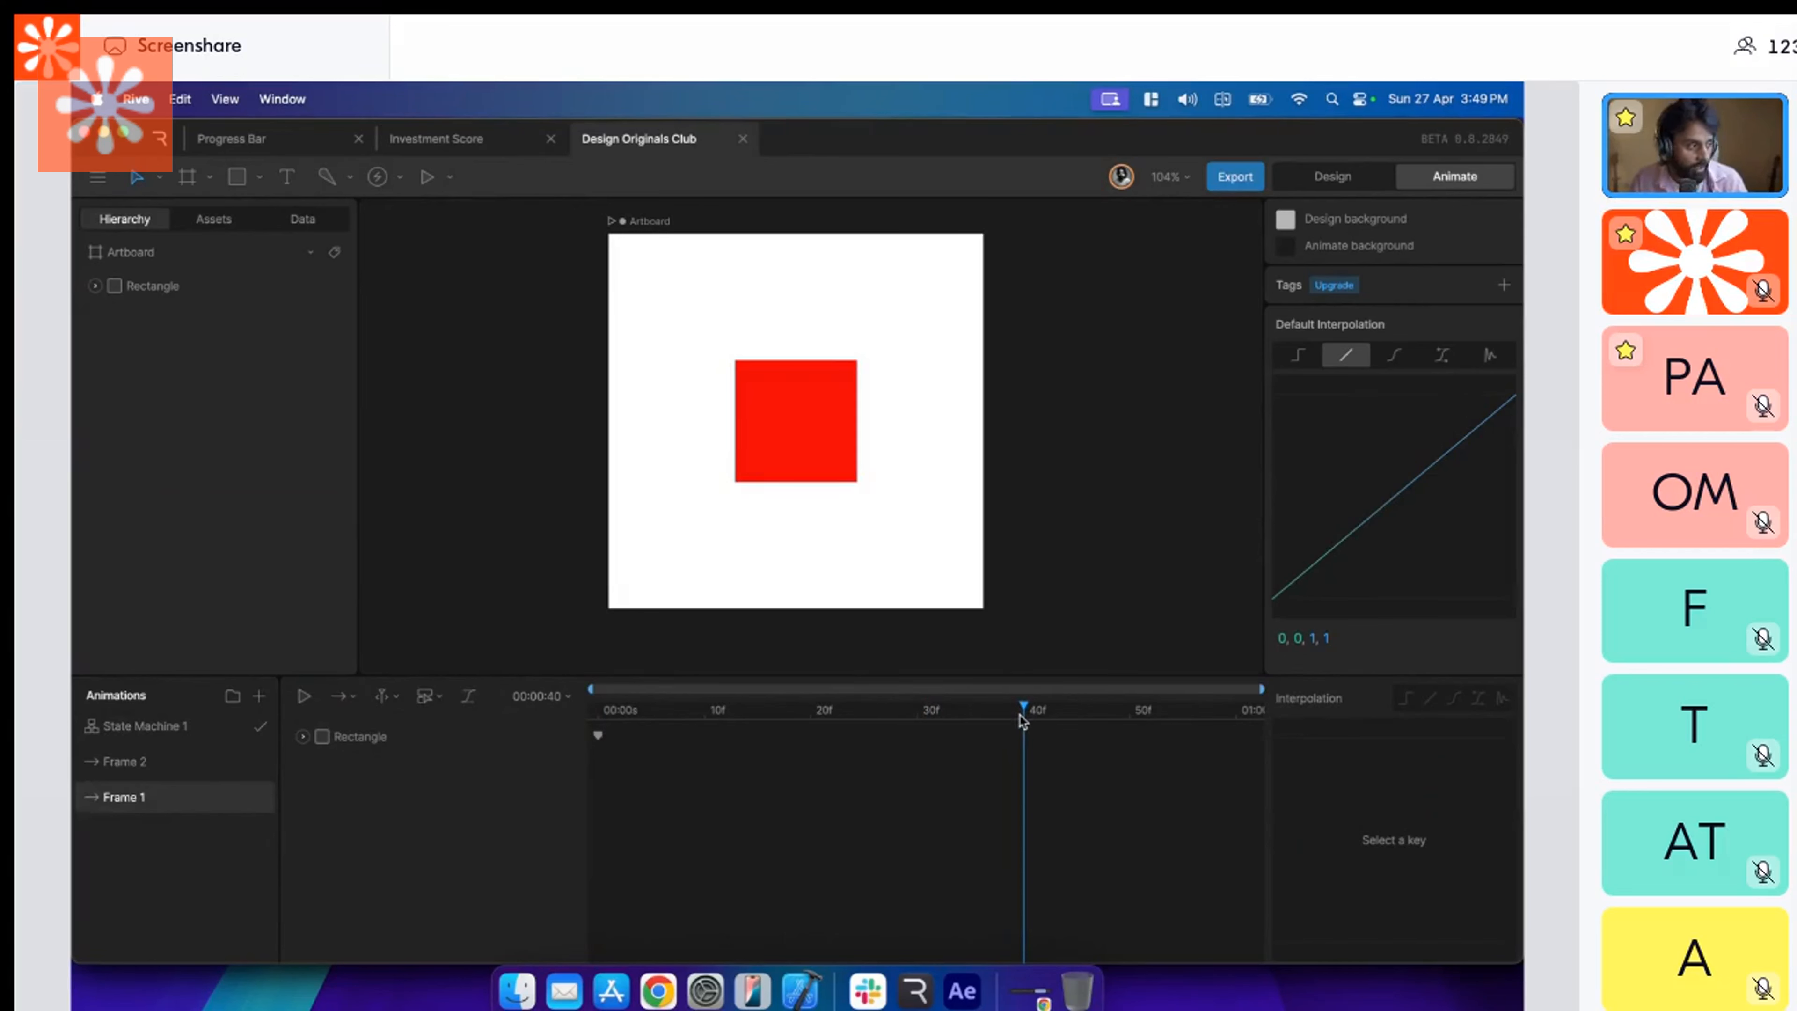
drag(1022, 720, 589, 750)
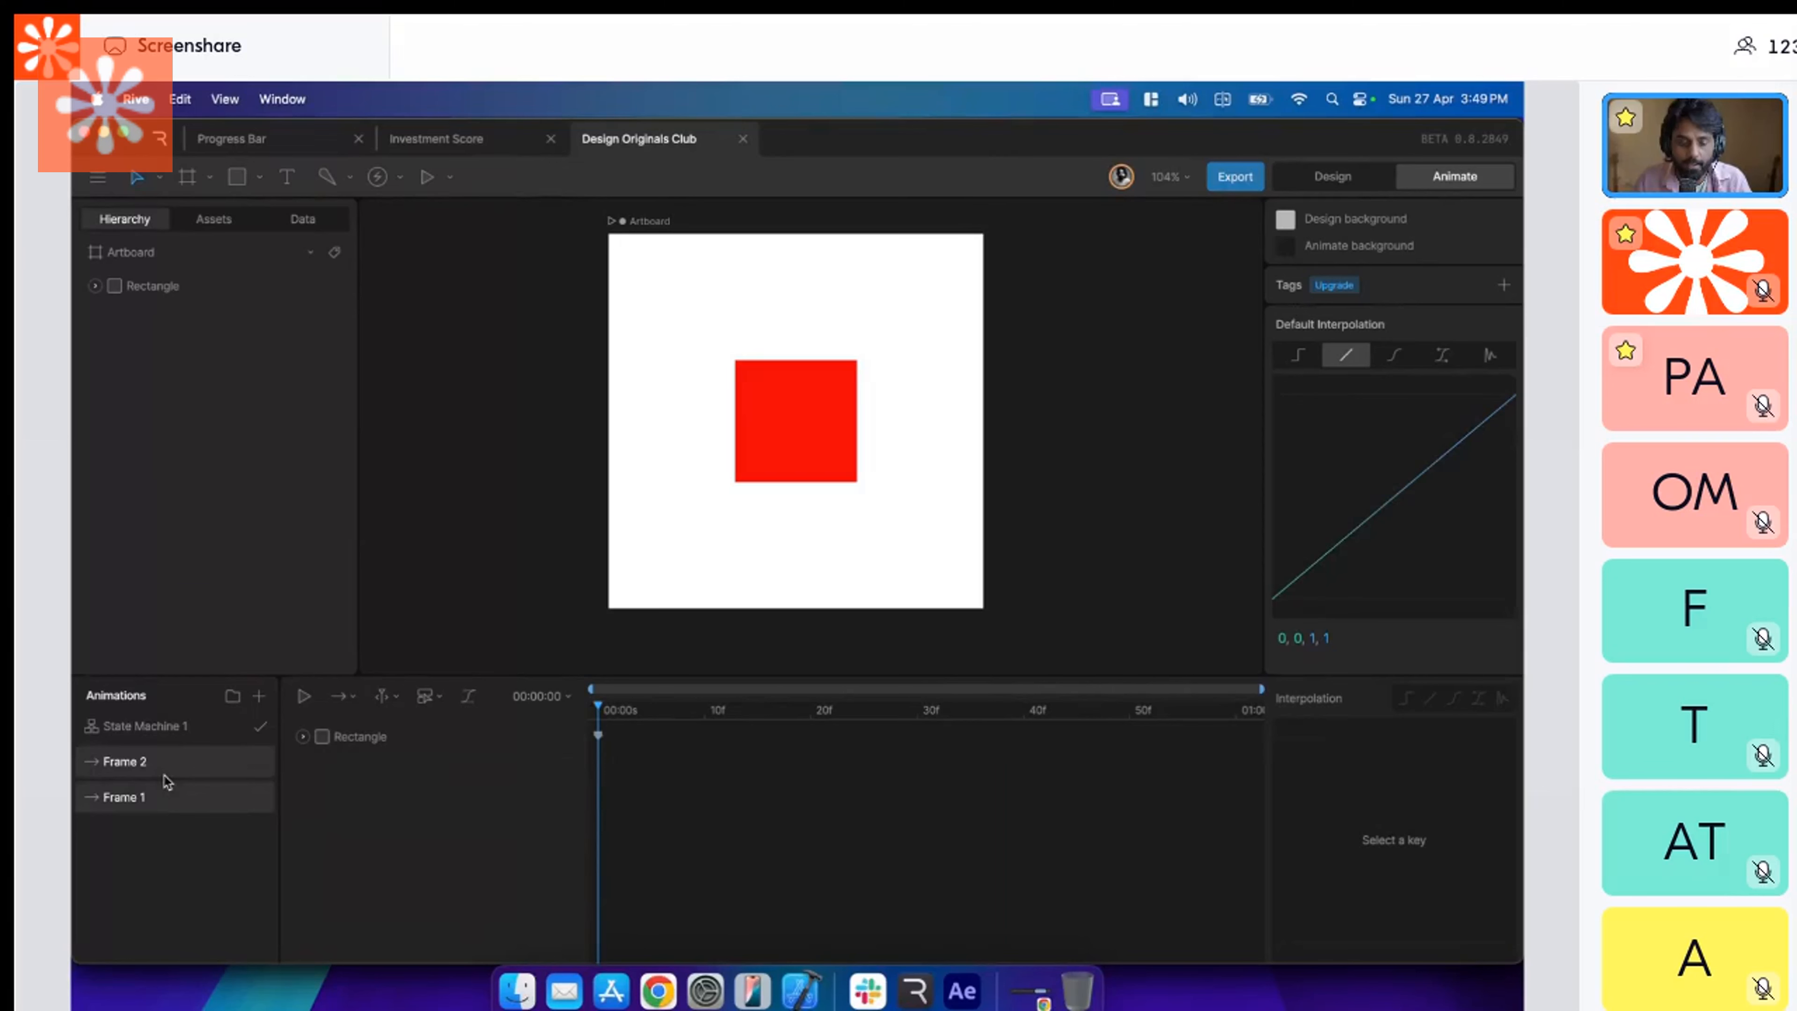
Key the rectangle's rotation at 0° on the first frame of the Frame 1 timeline.
click(424, 737)
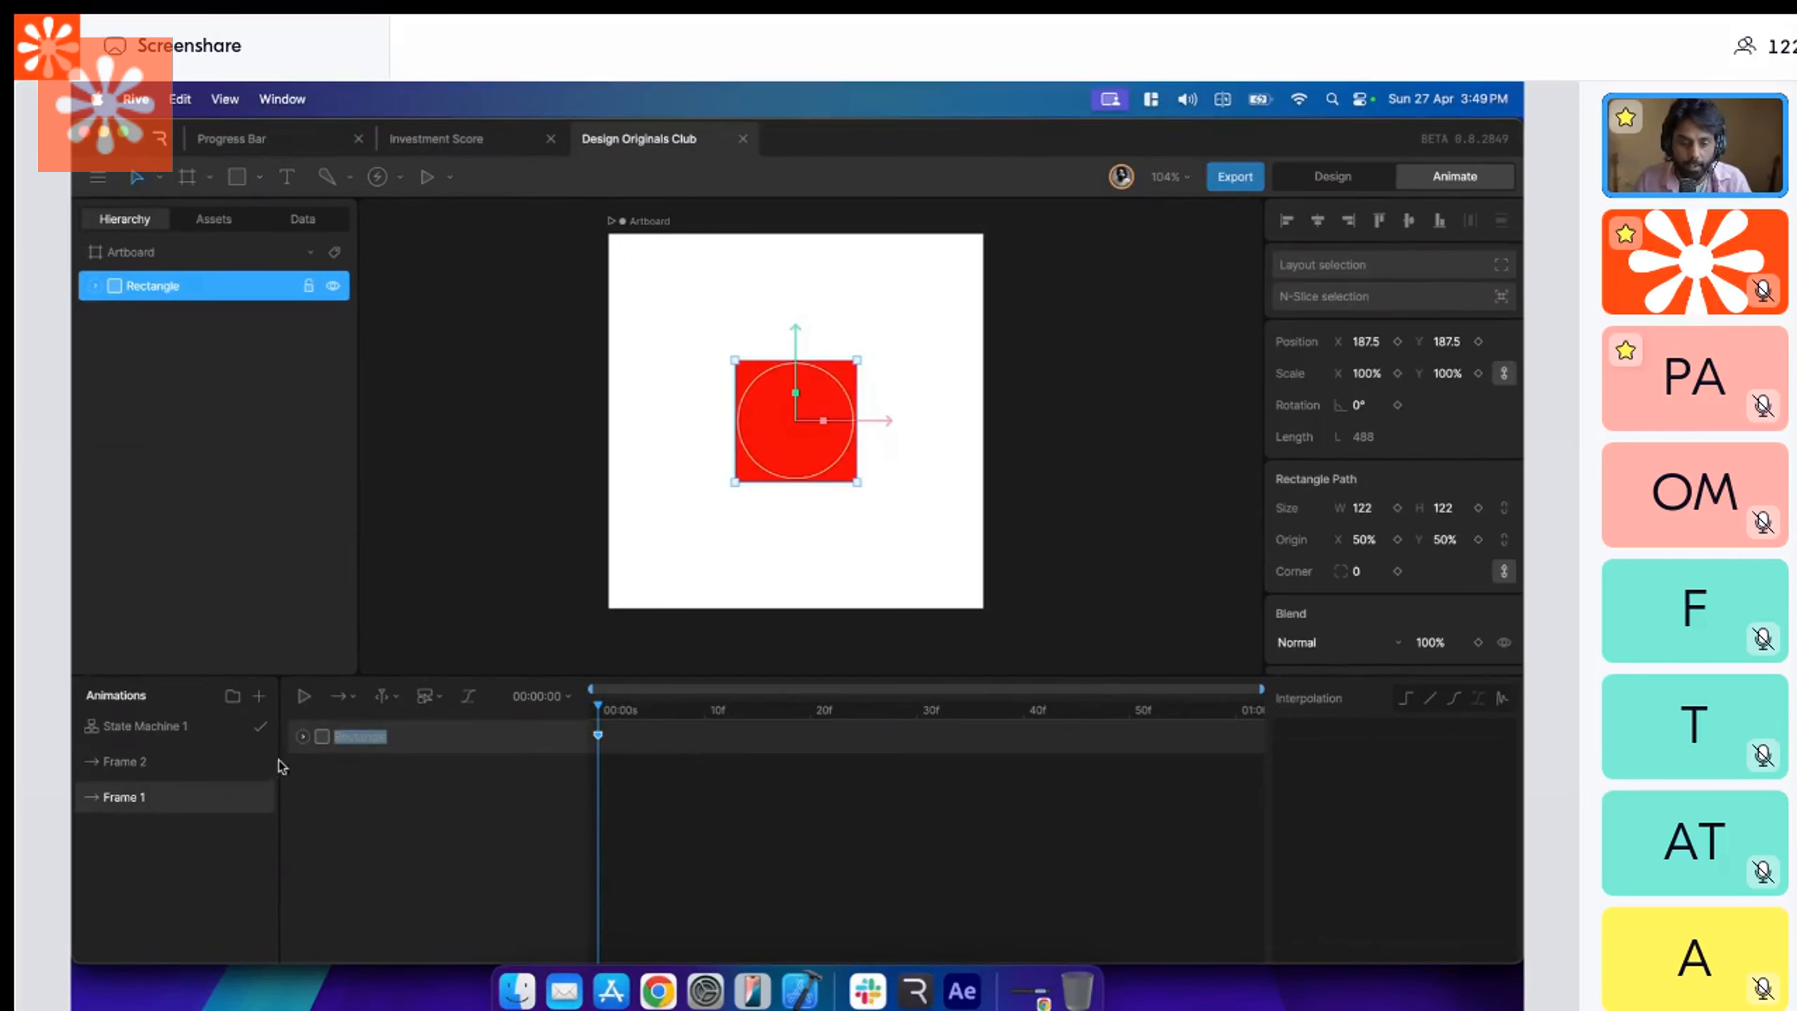
click(303, 737)
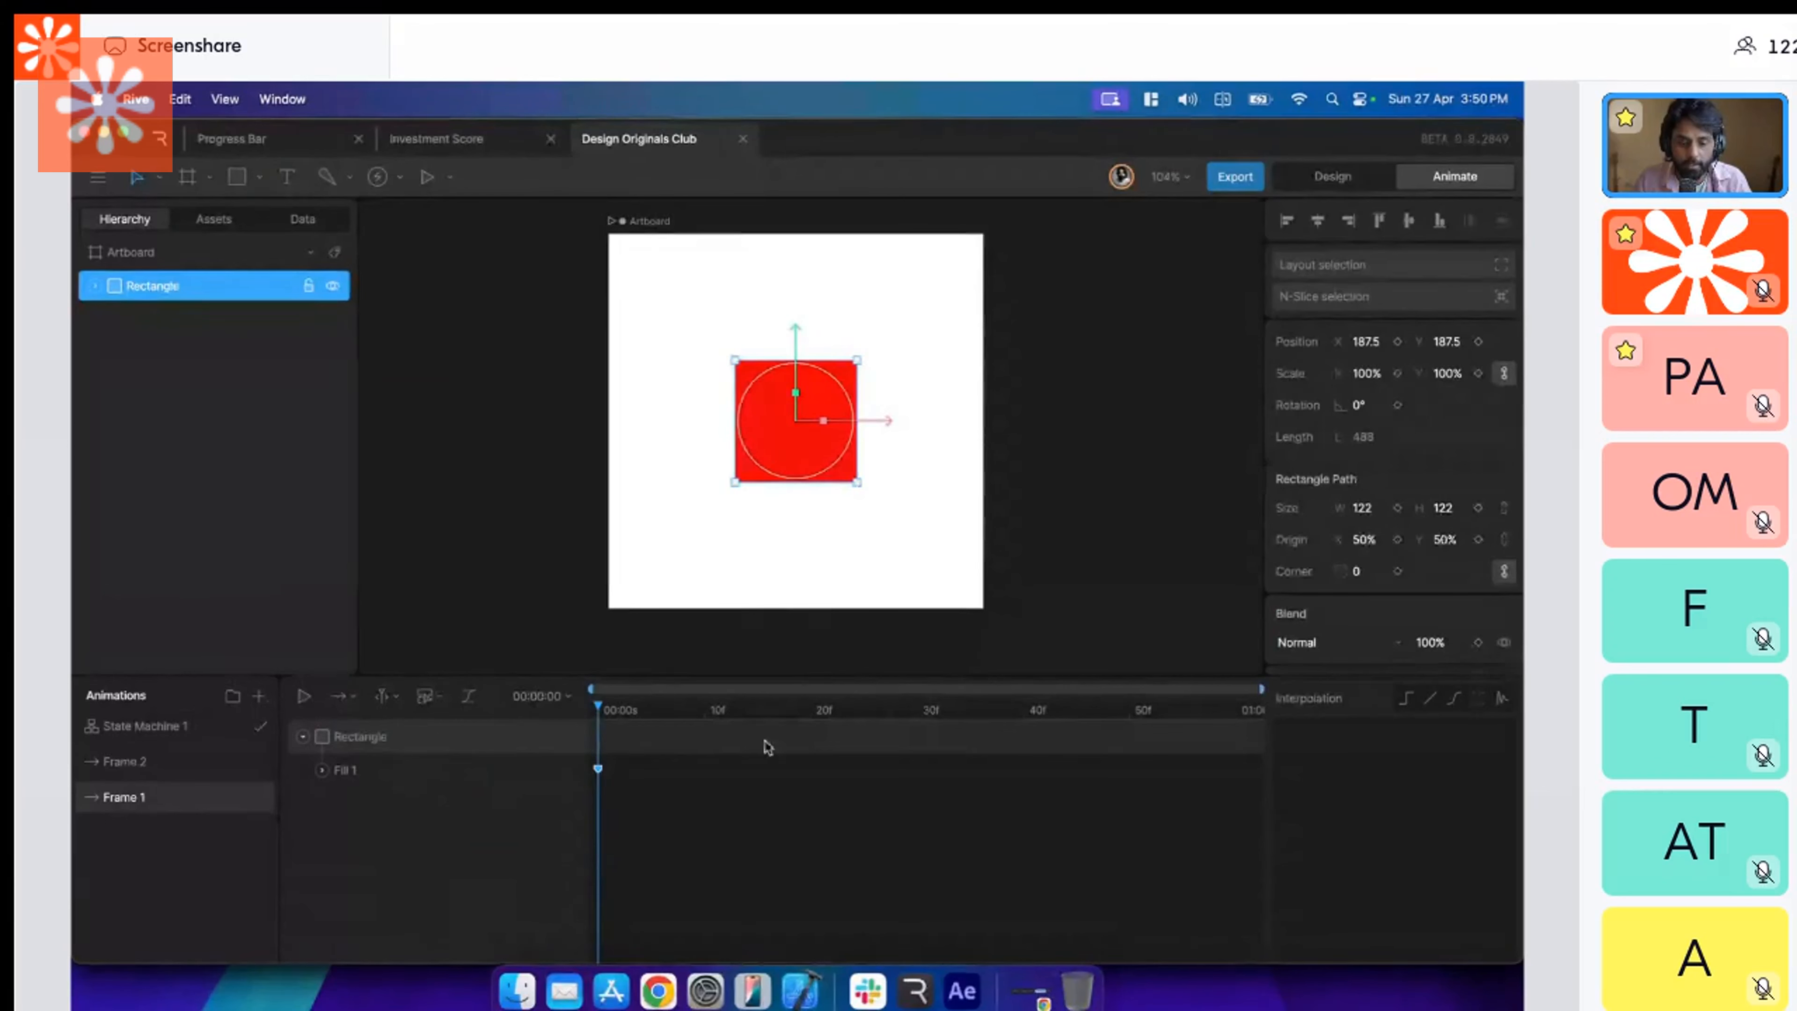
scroll(1386, 496, down, 2)
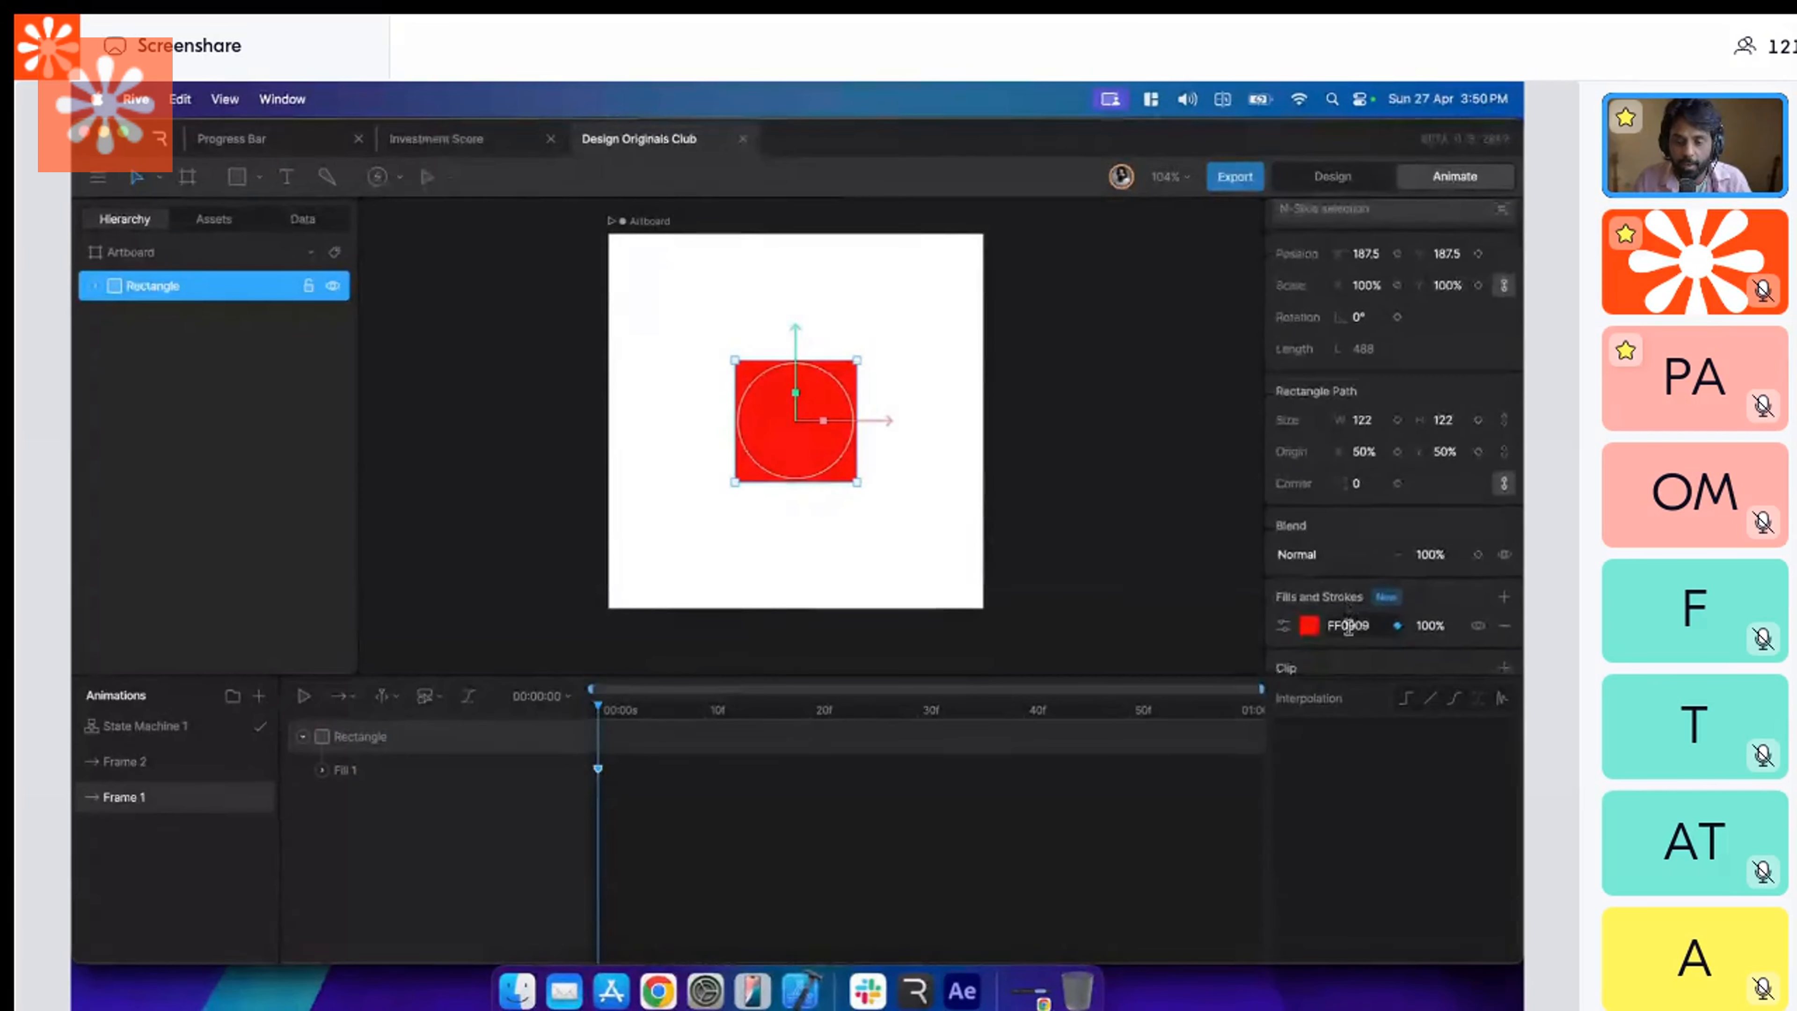
drag(1051, 673, 1052, 697)
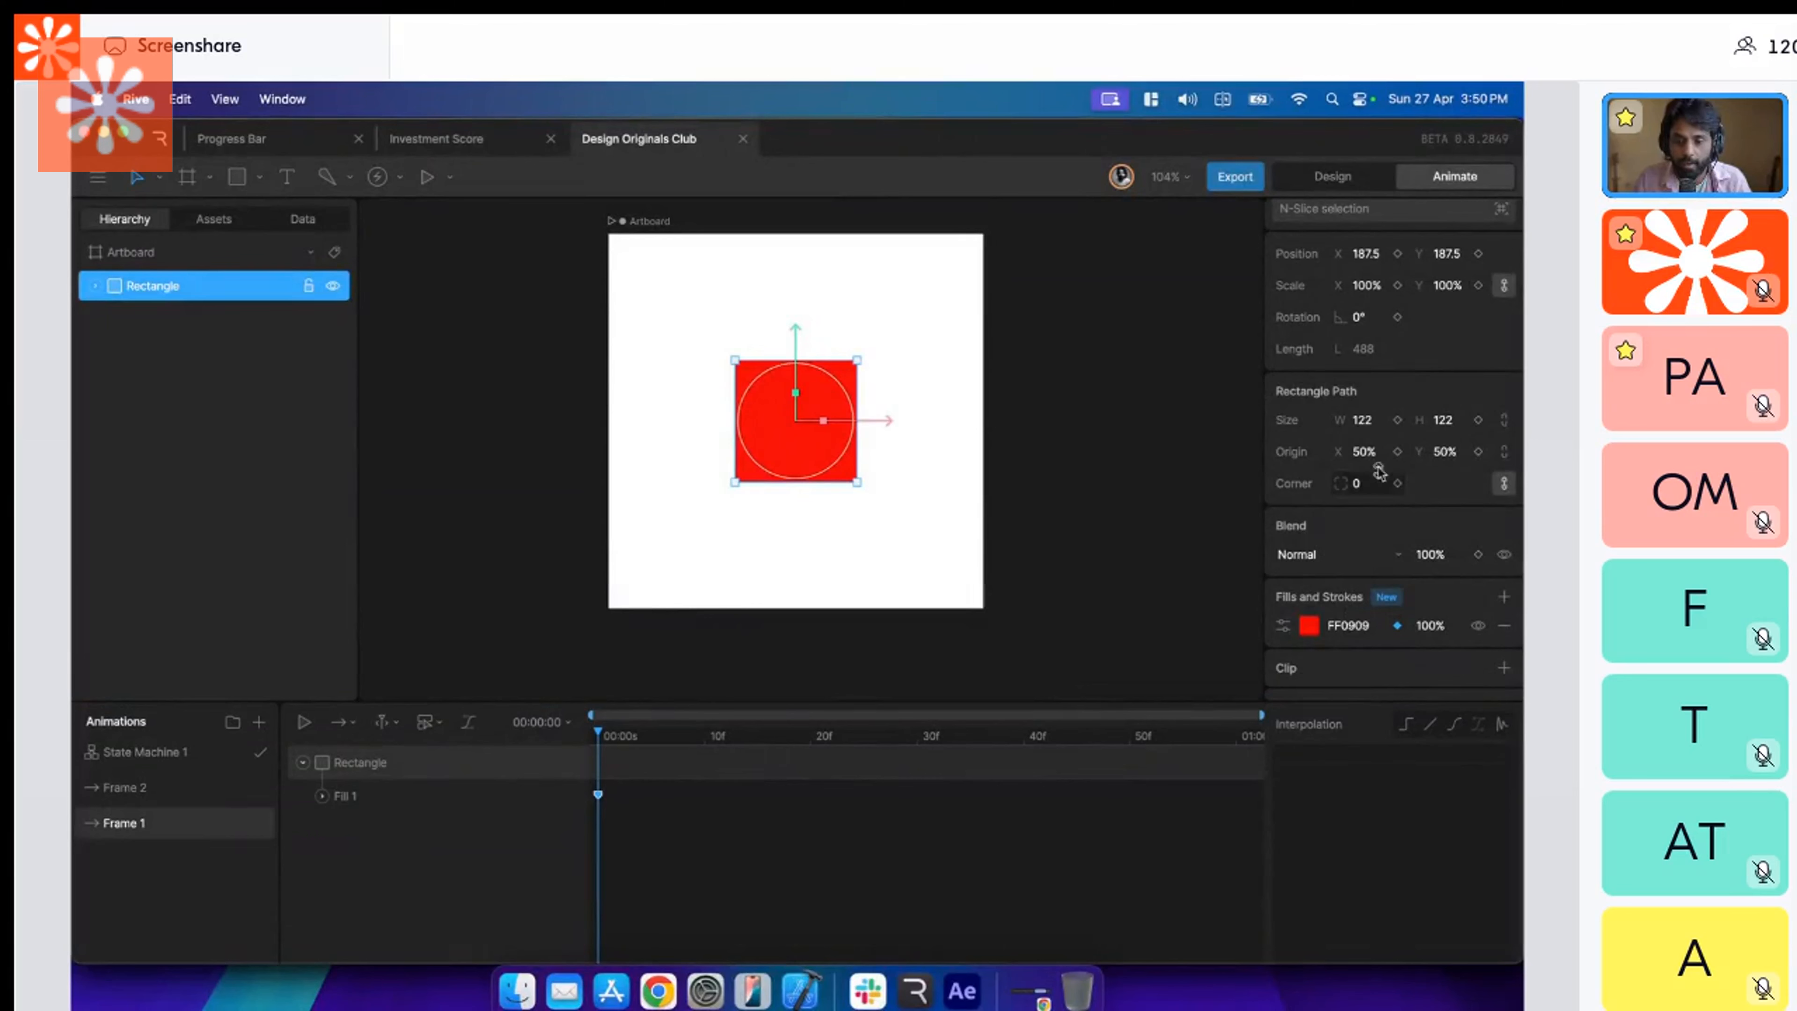
scroll(1378, 433, up, 2)
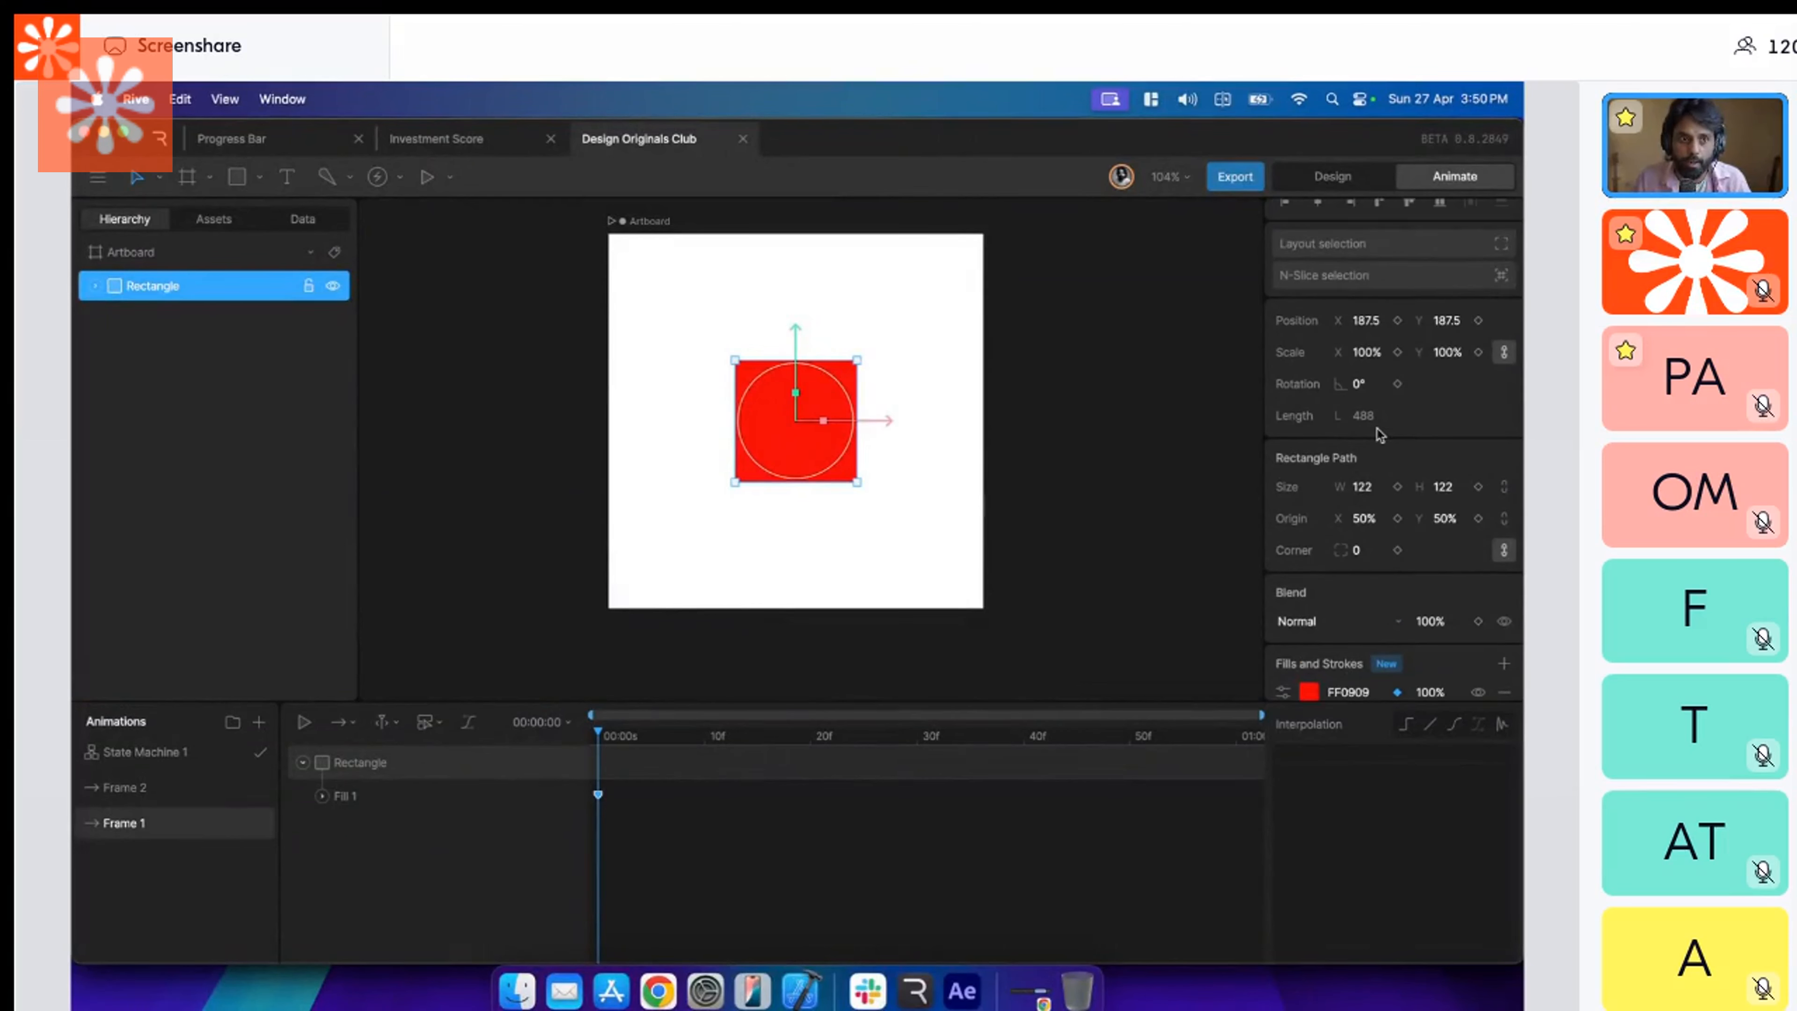
click(1397, 384)
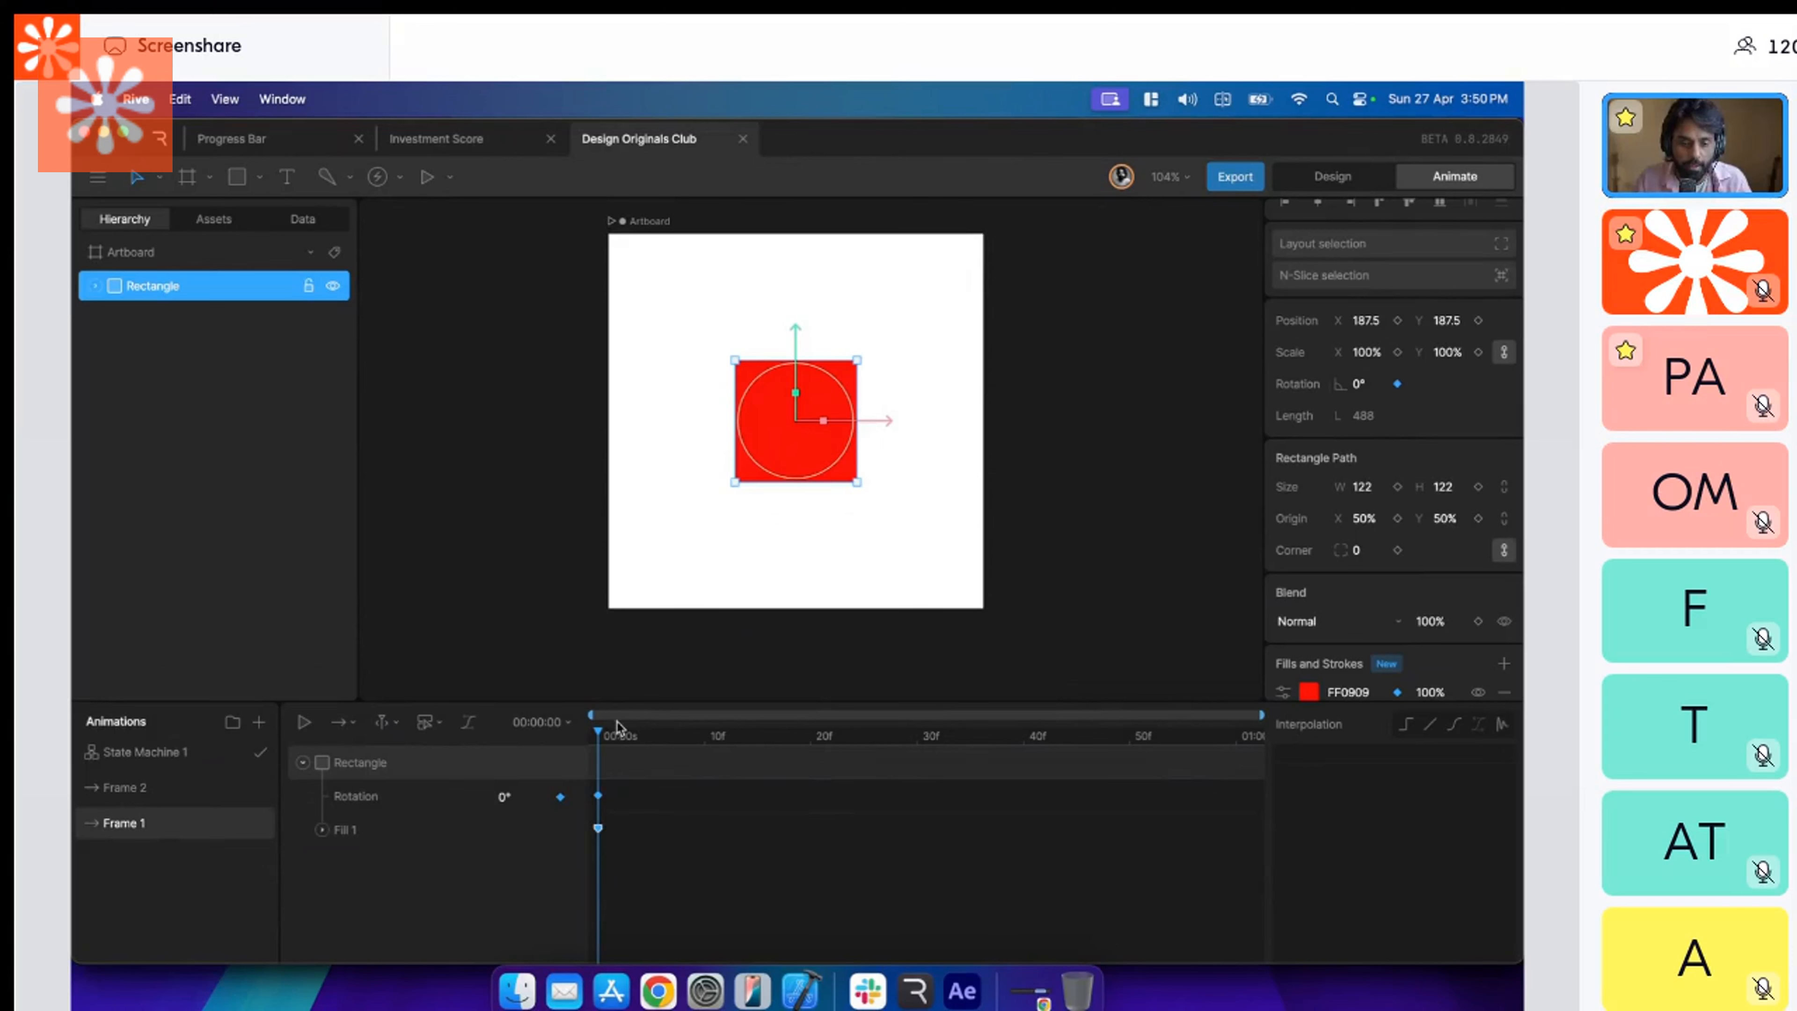
Key the rectangle's rotation at 310° on the first frame of the Frame 2 timeline.
click(235, 800)
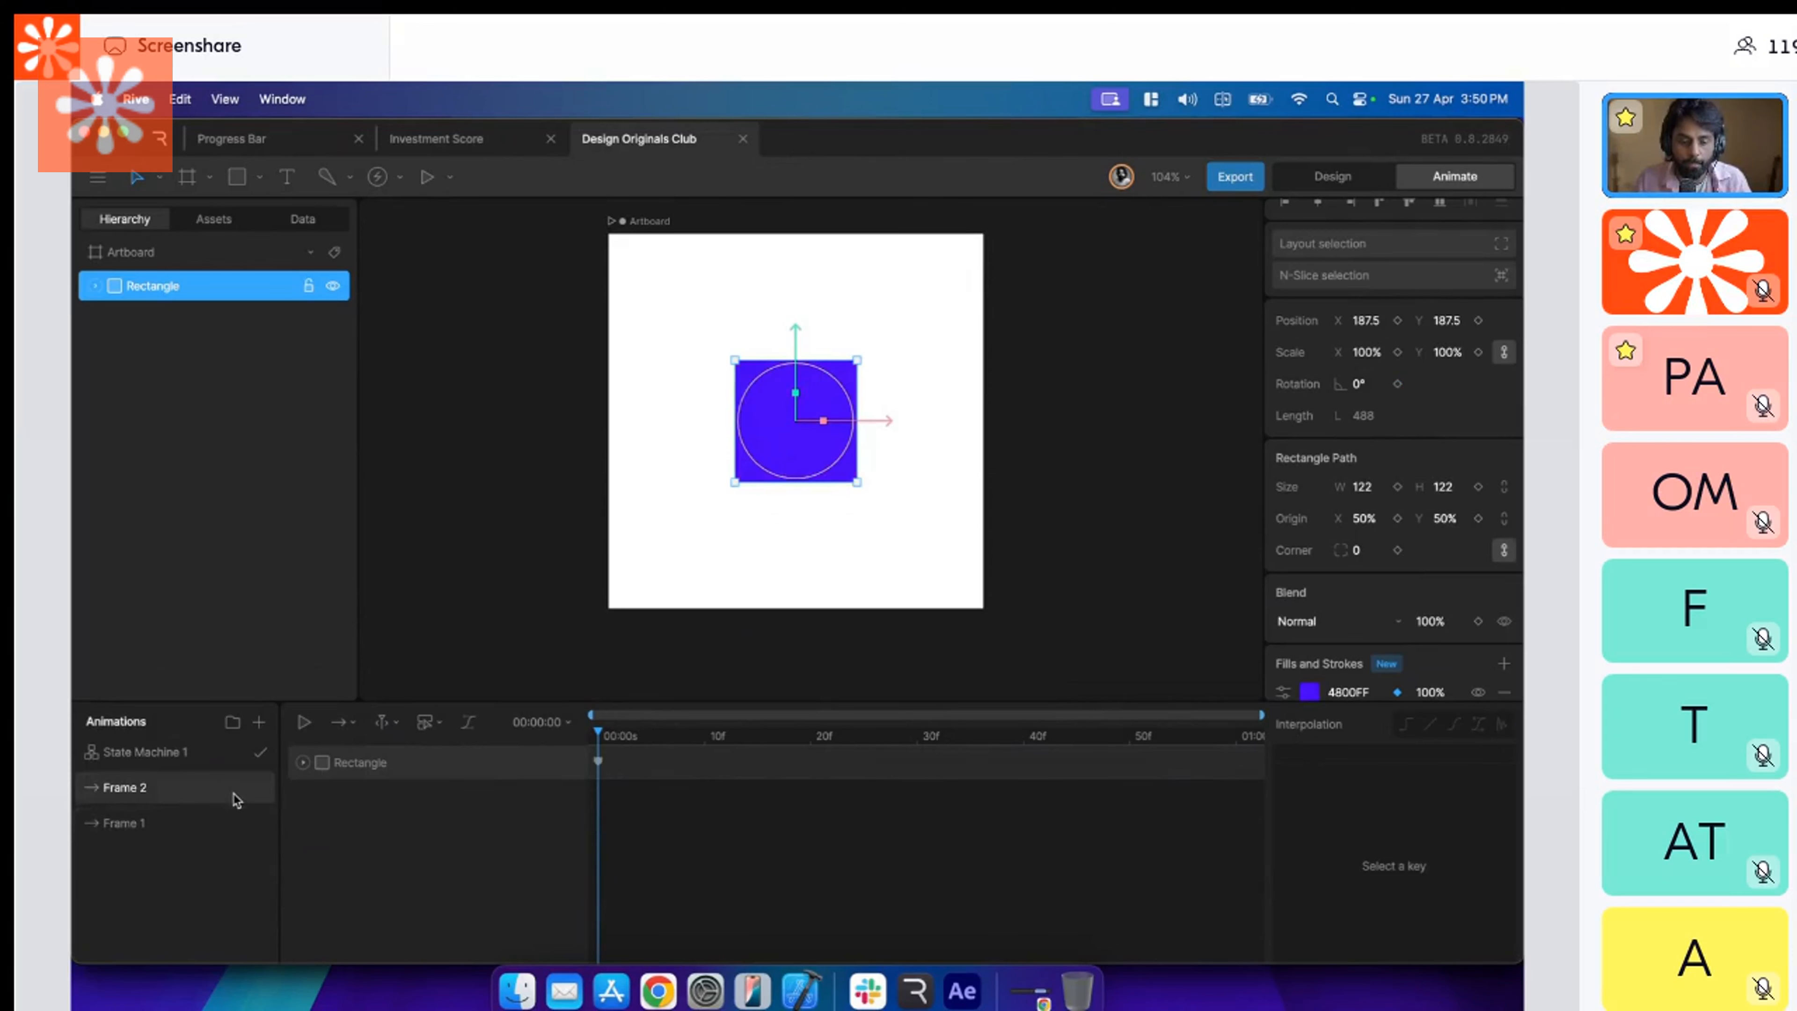
click(1379, 384)
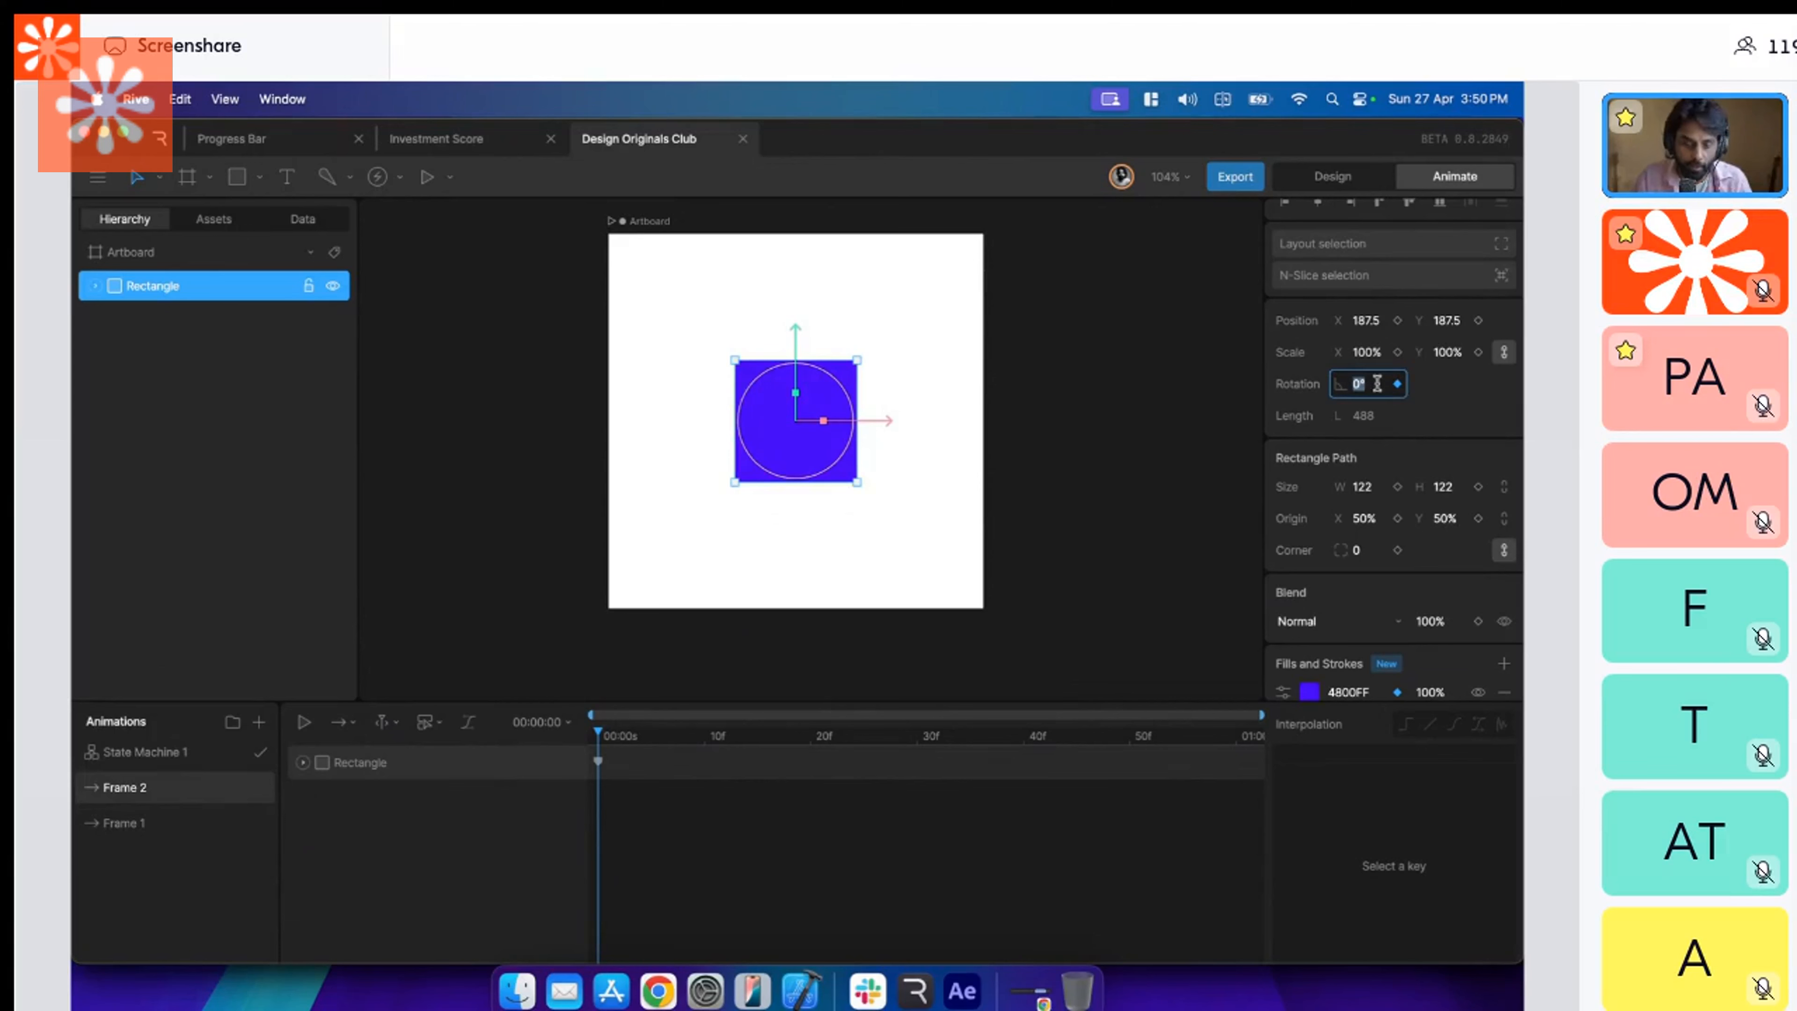
text(180)
key(Return)
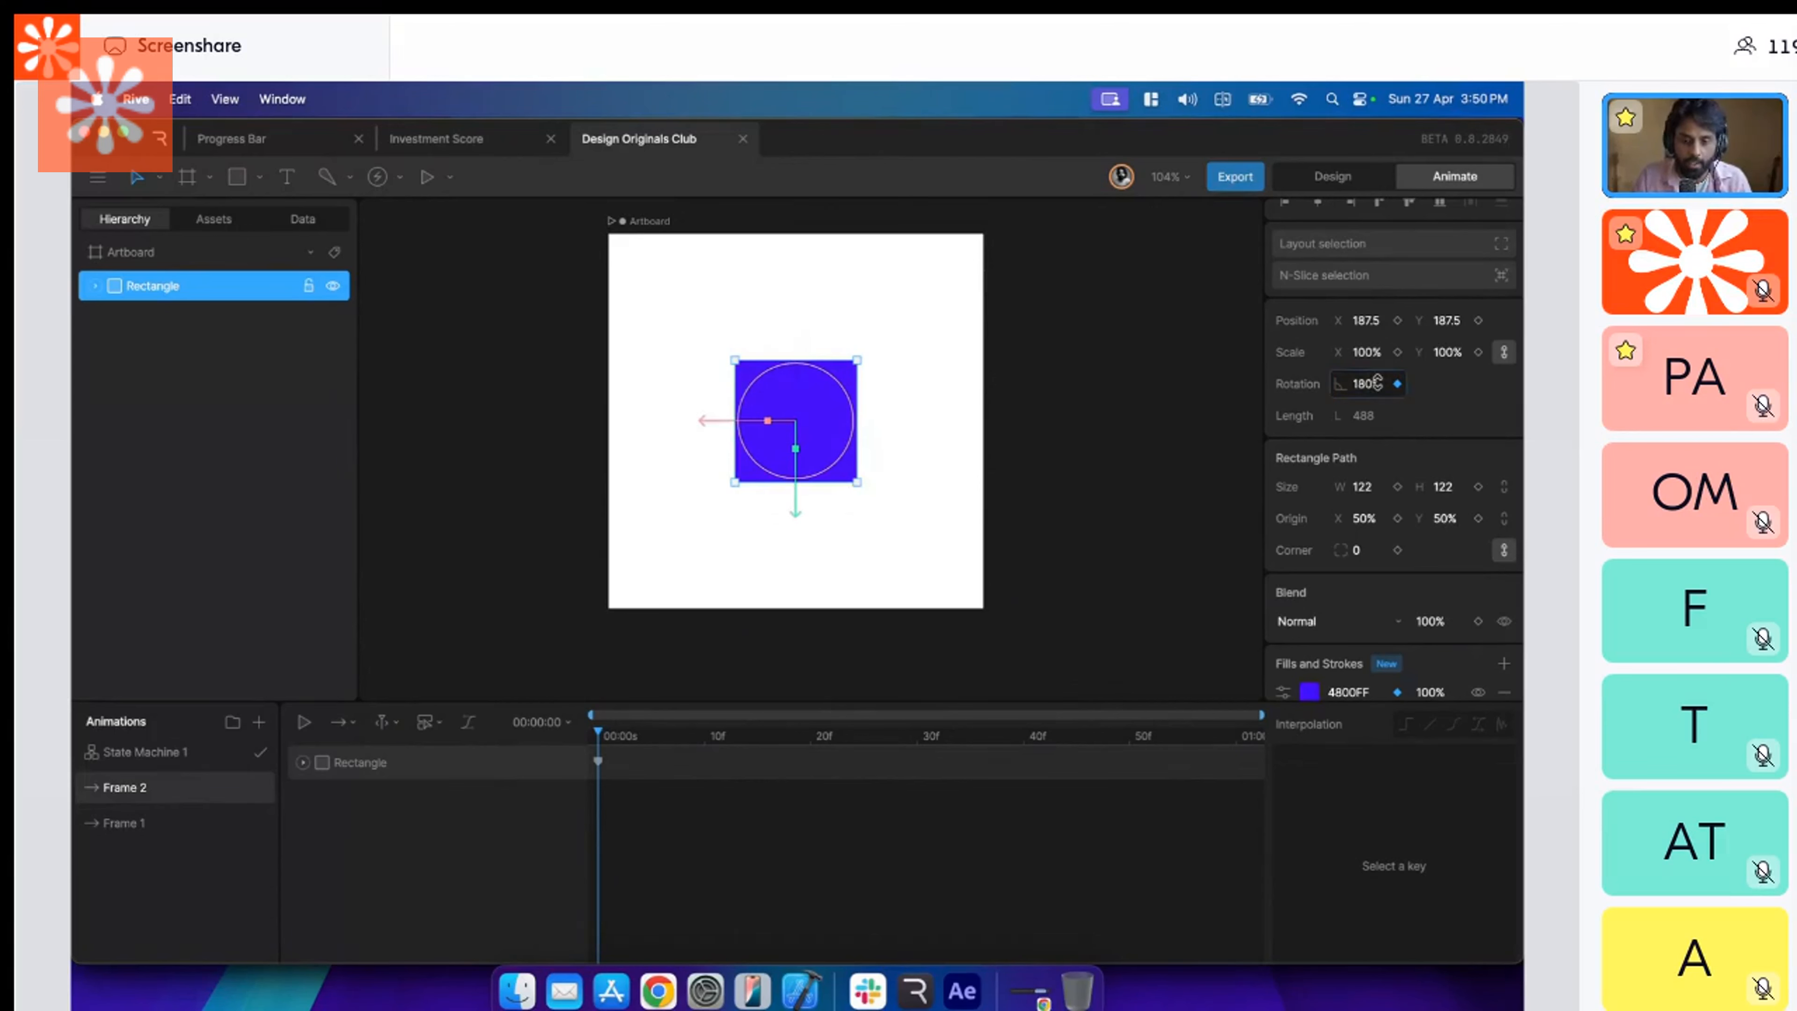
click(1378, 383)
text(27)
Play State Machine 1 and tap the square repeatedly to test the rotation between the two frames.
click(145, 752)
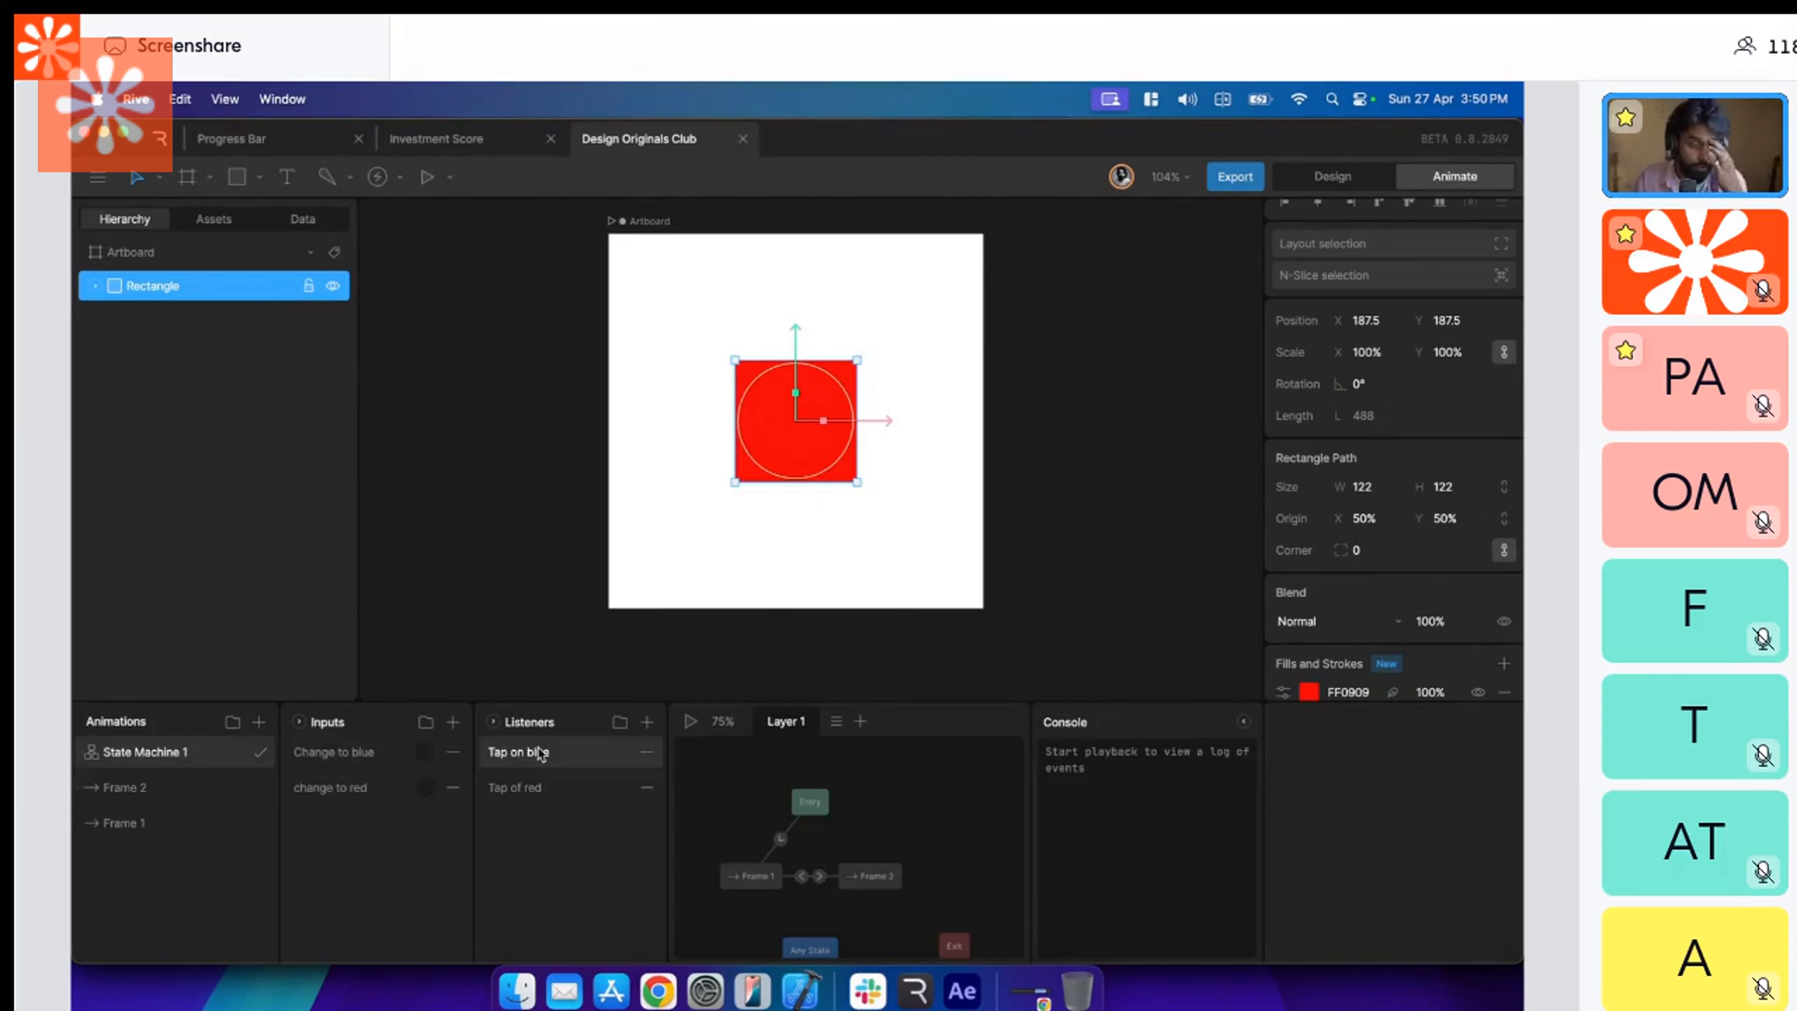
click(691, 721)
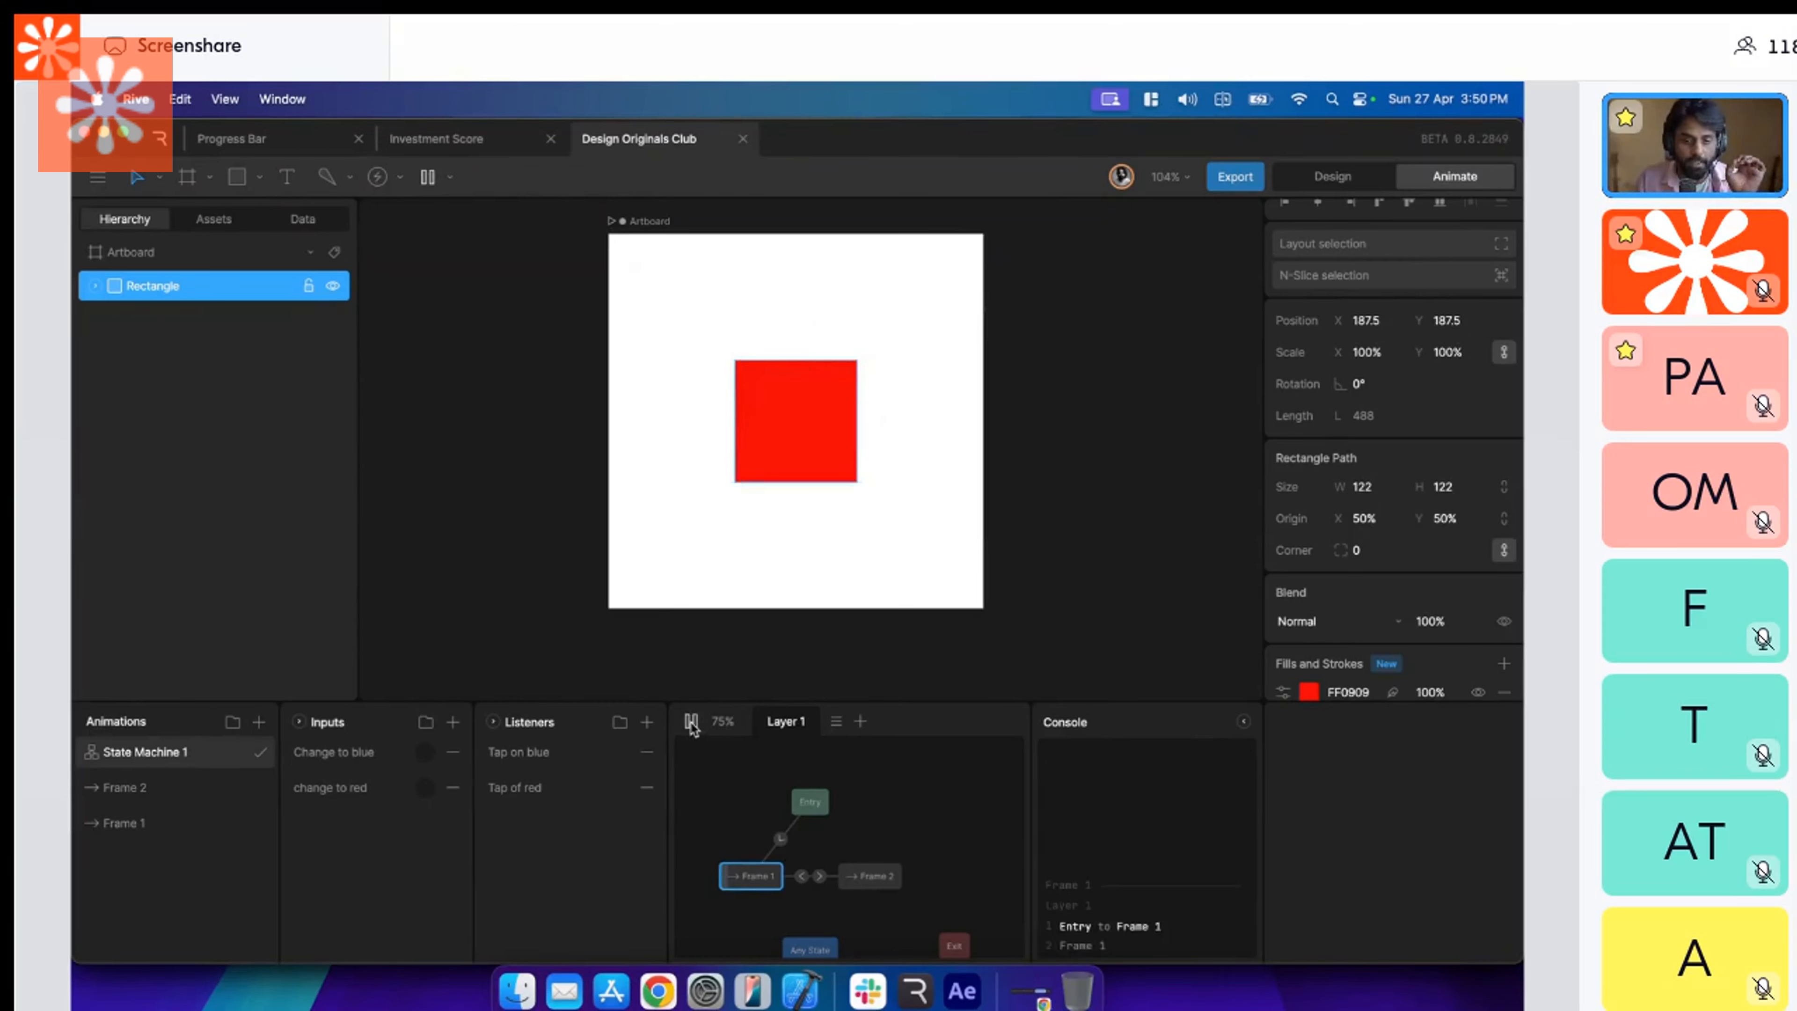
click(806, 447)
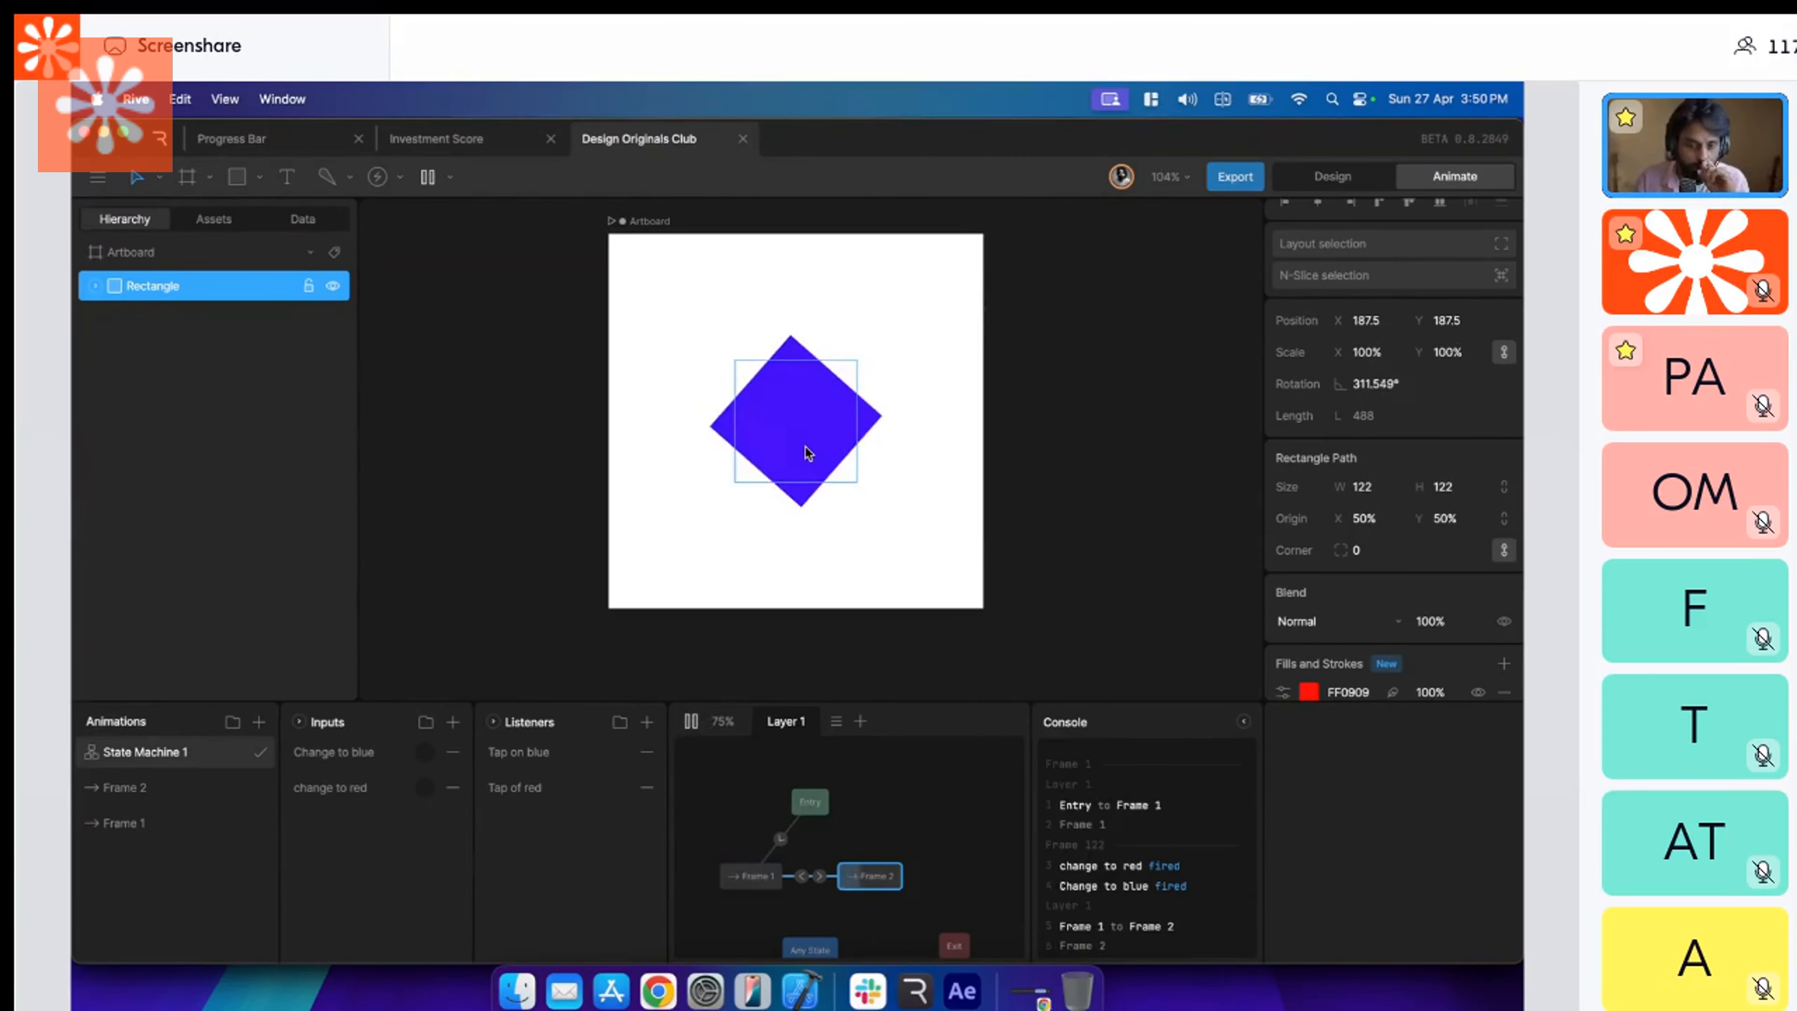
click(805, 446)
click(806, 446)
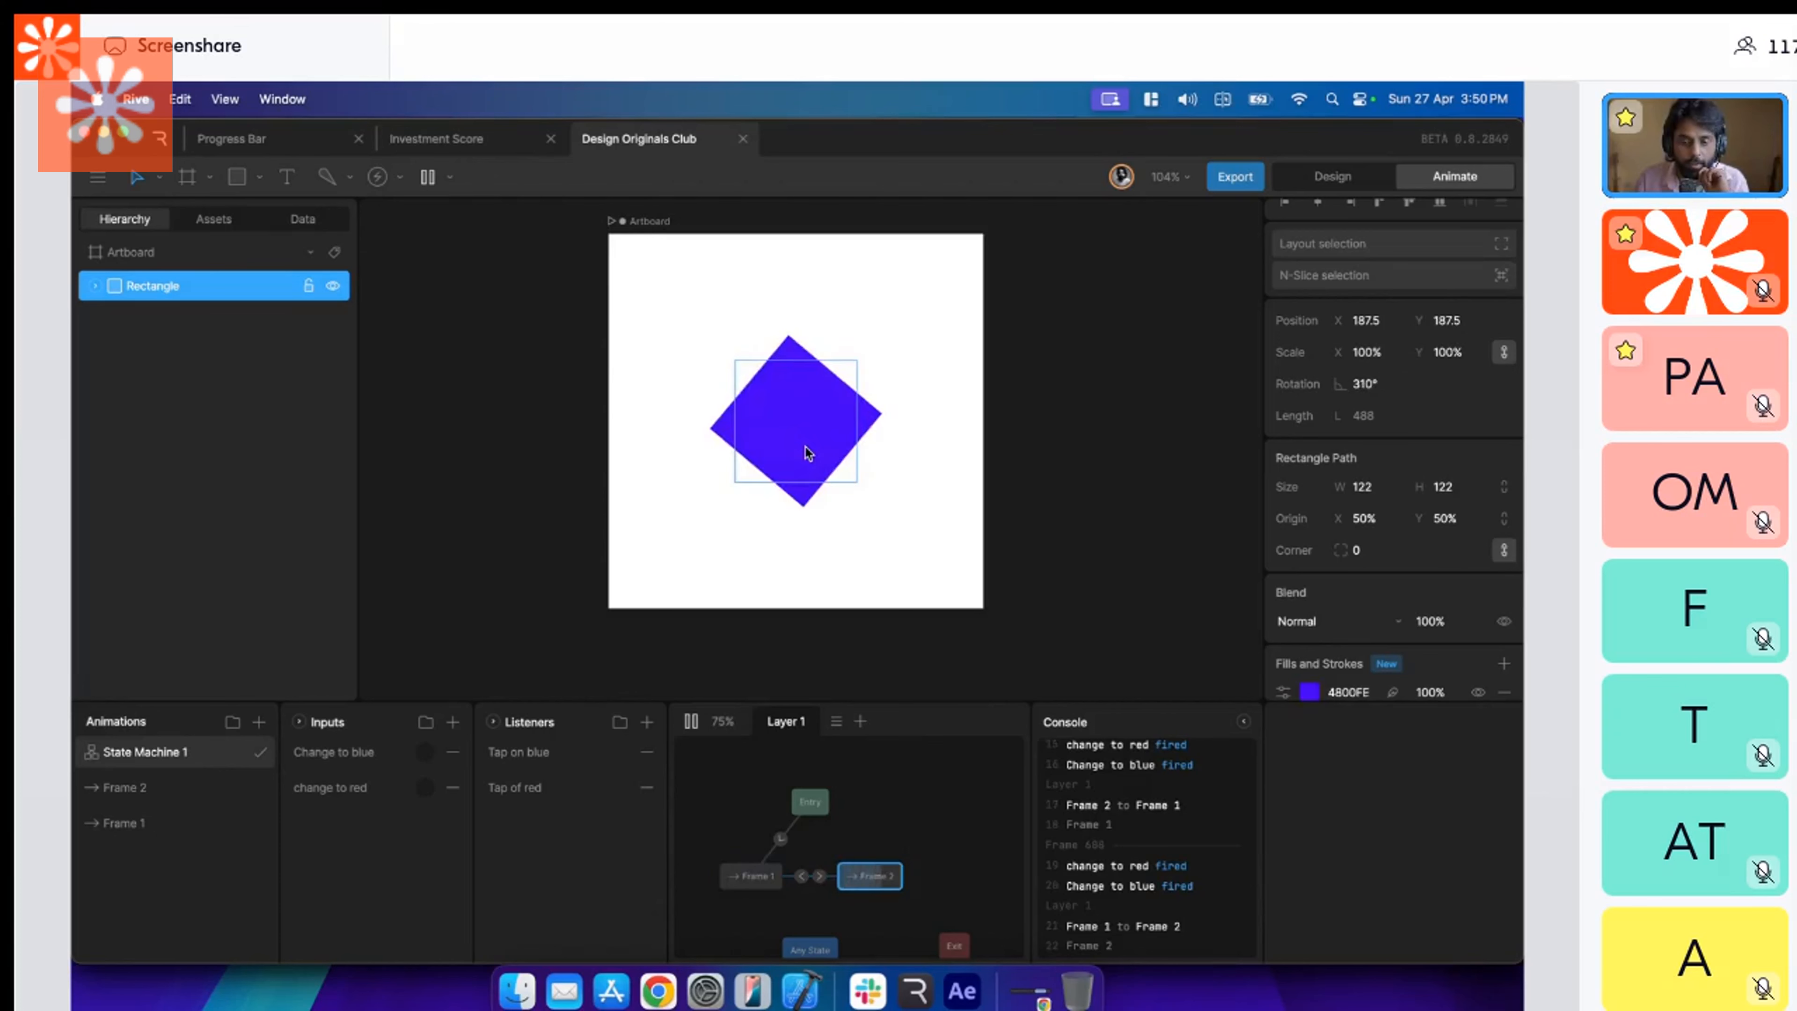
click(806, 447)
click(805, 447)
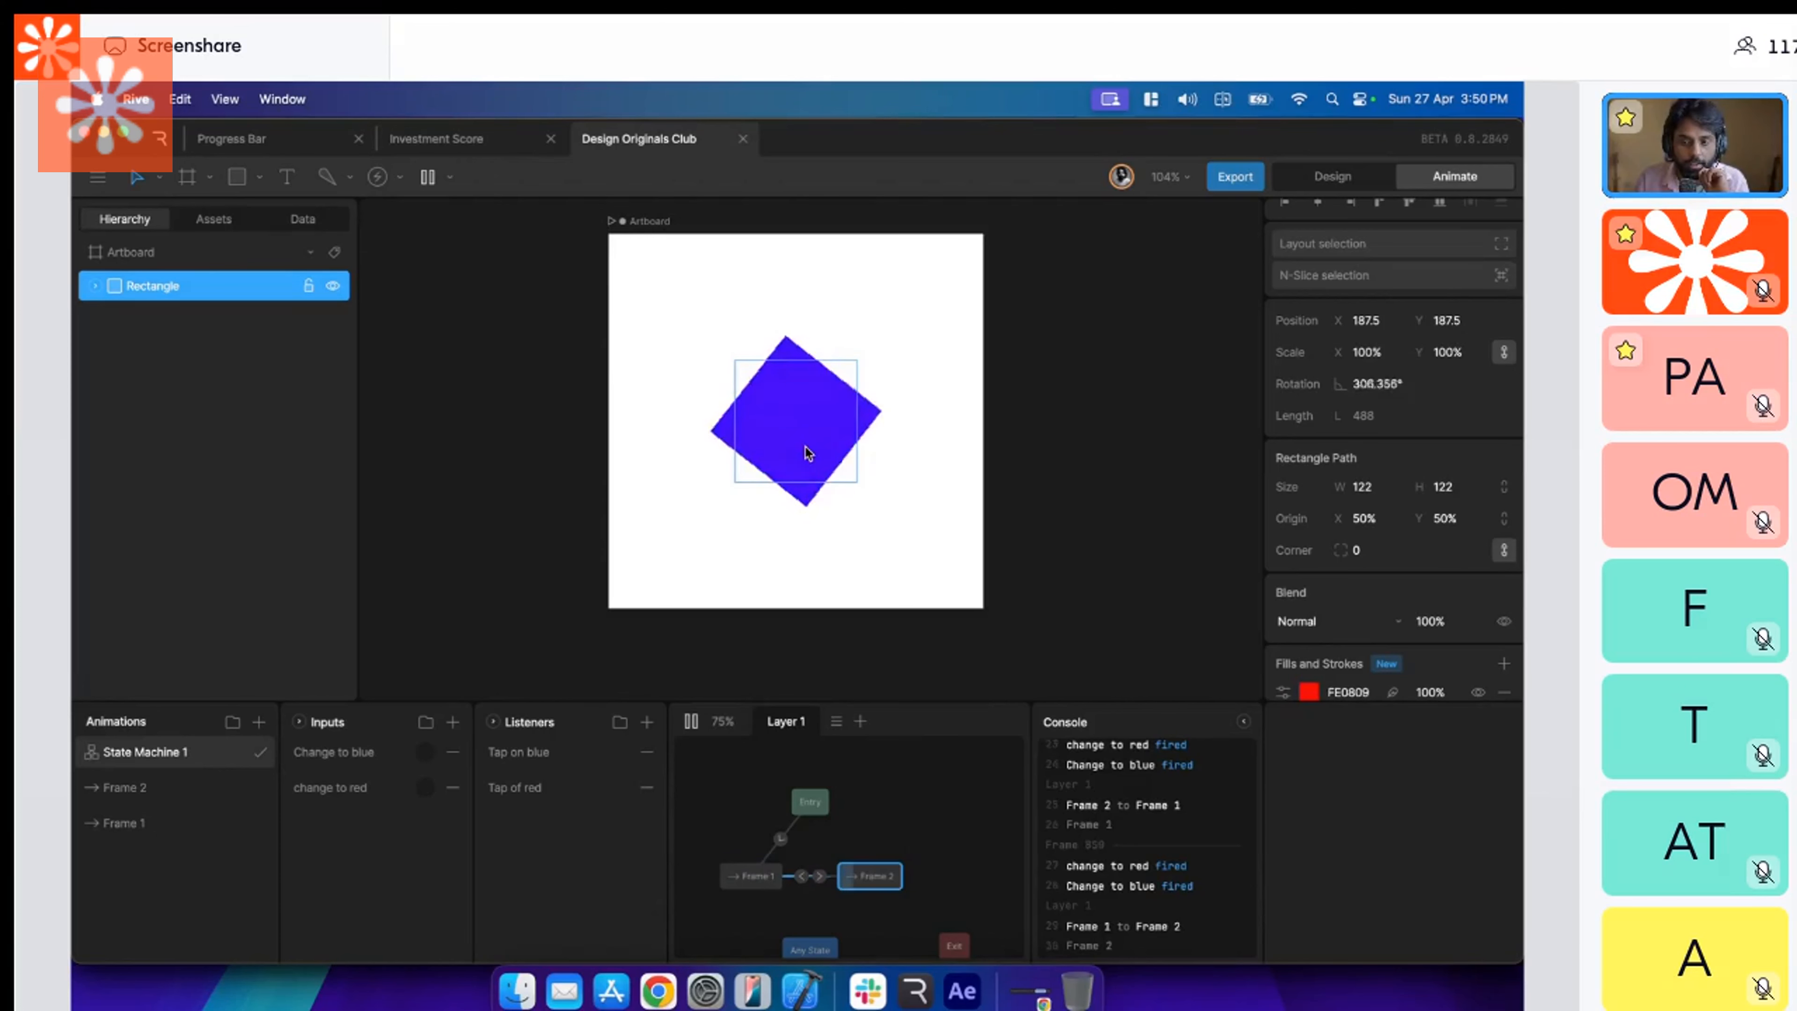
click(806, 447)
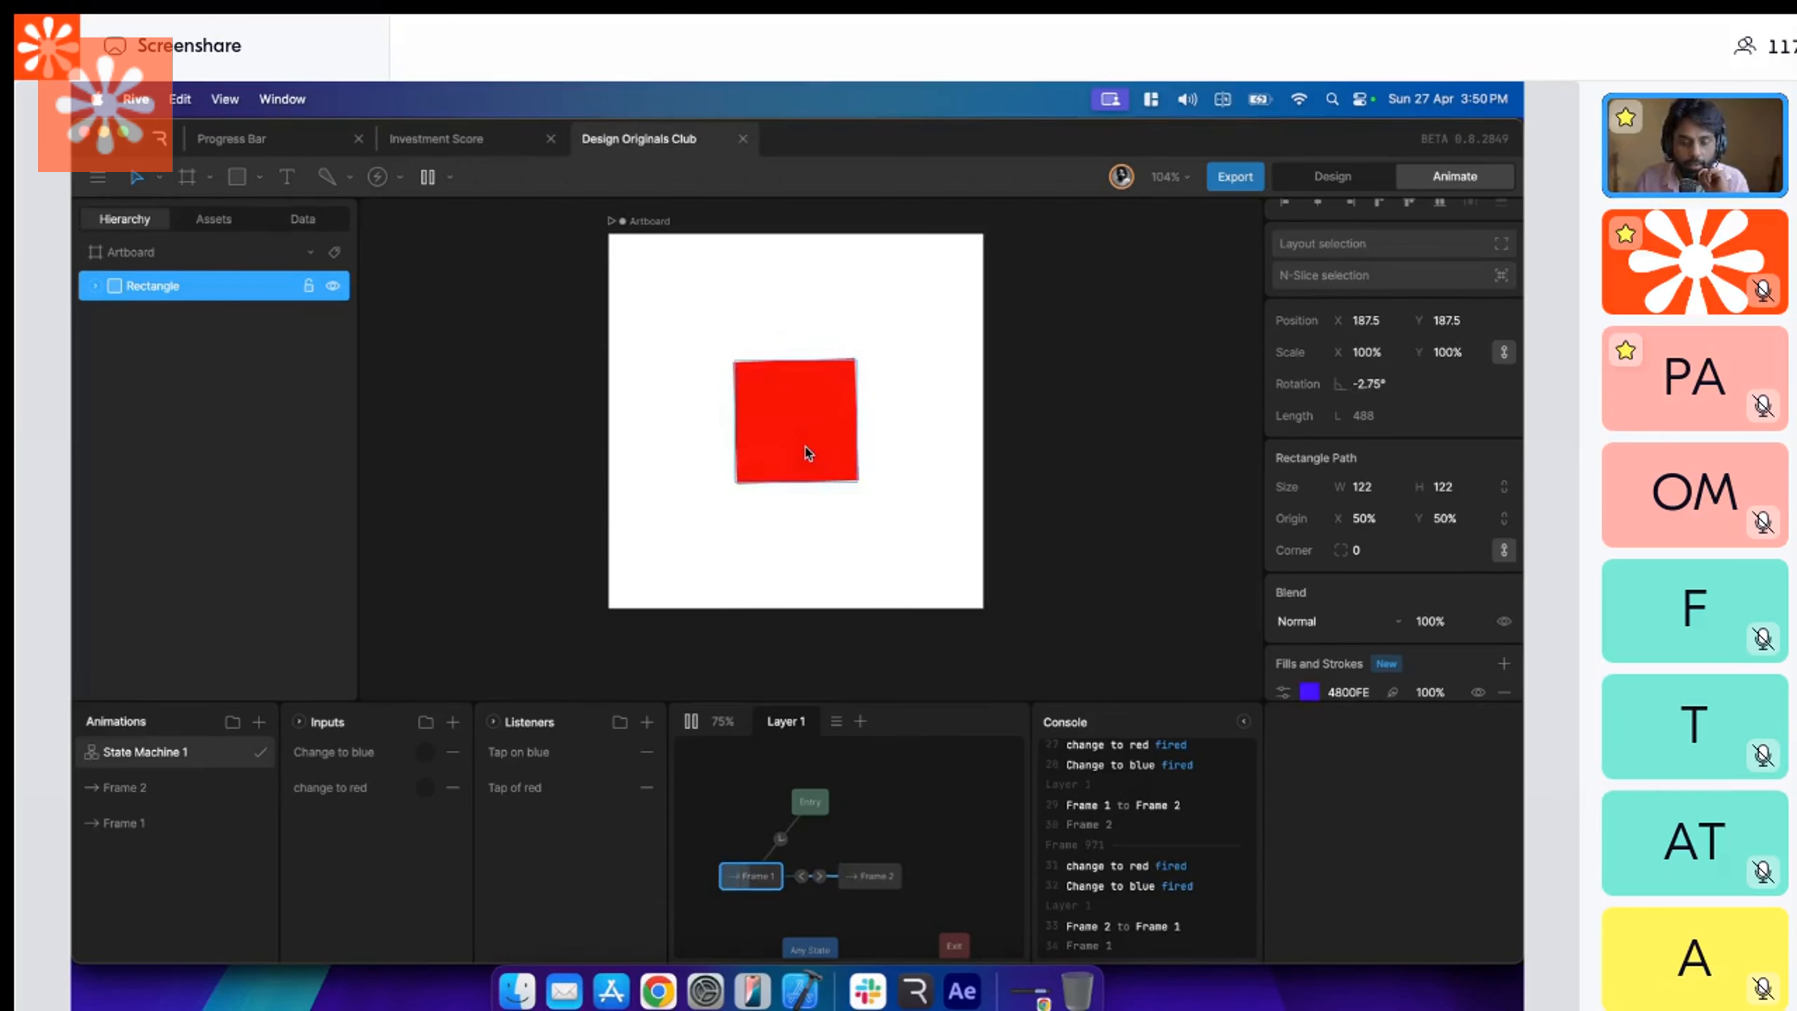
click(806, 447)
click(806, 447)
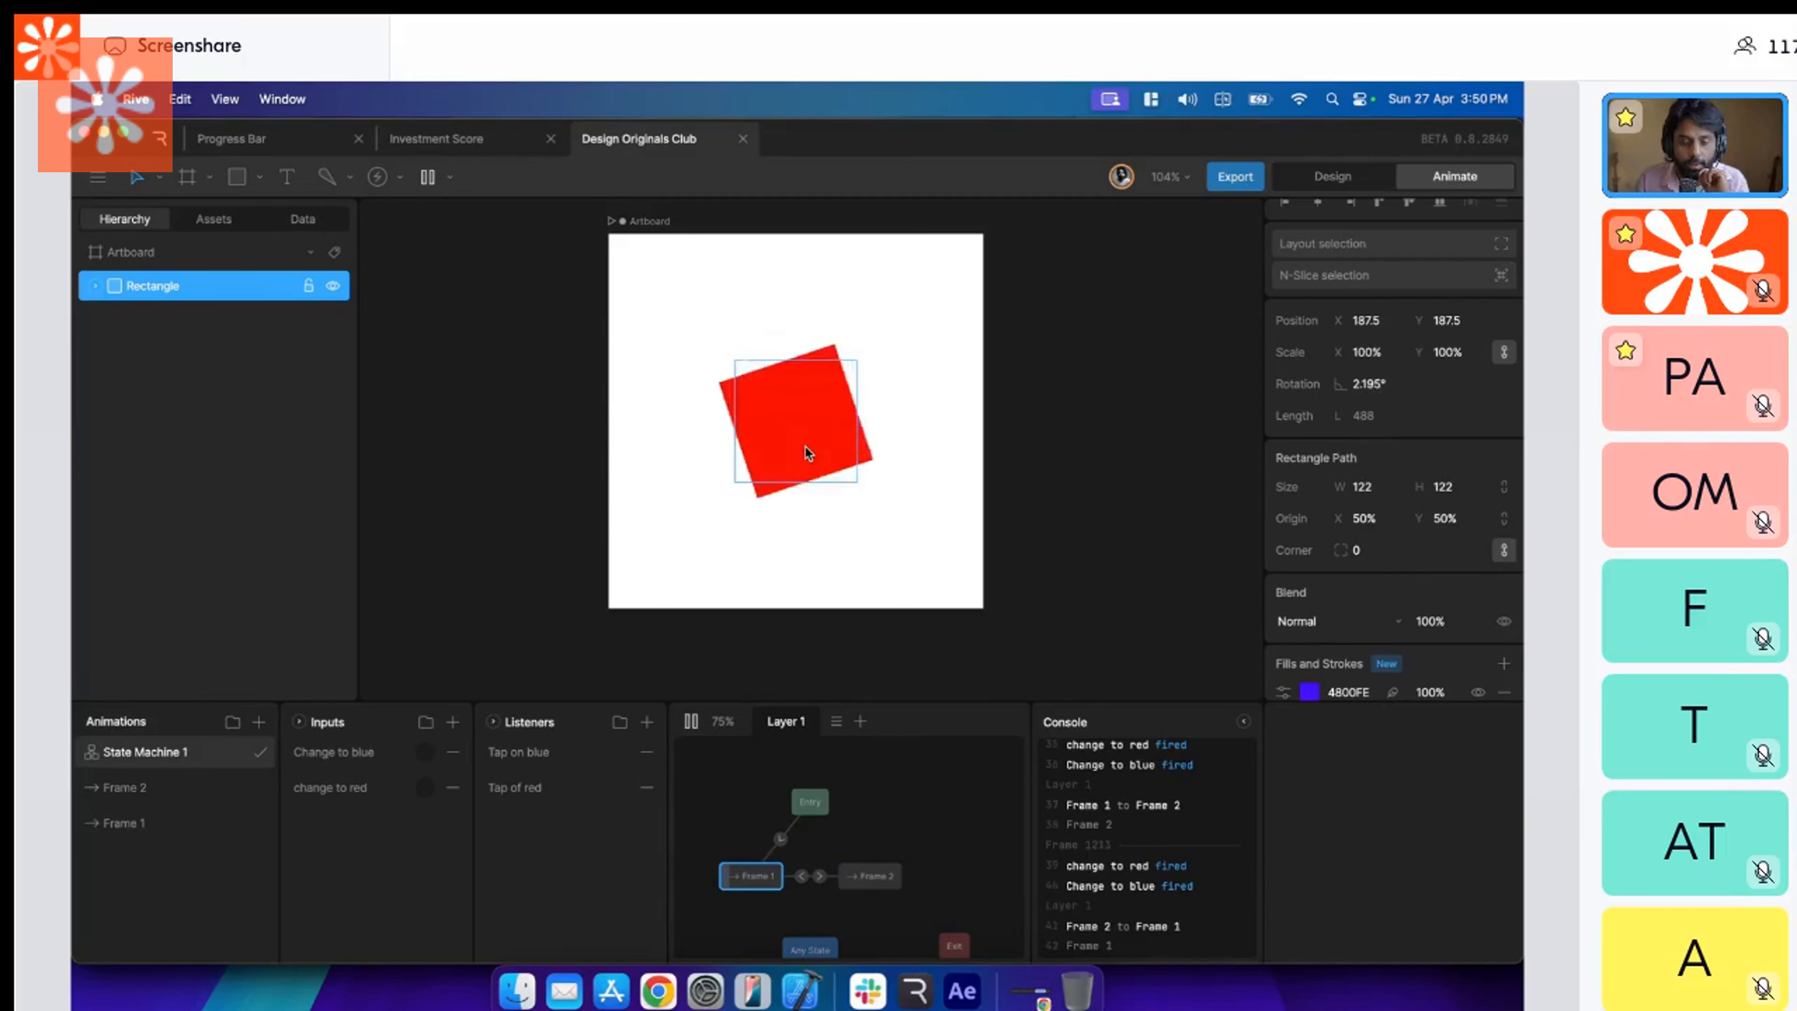
click(805, 446)
click(806, 446)
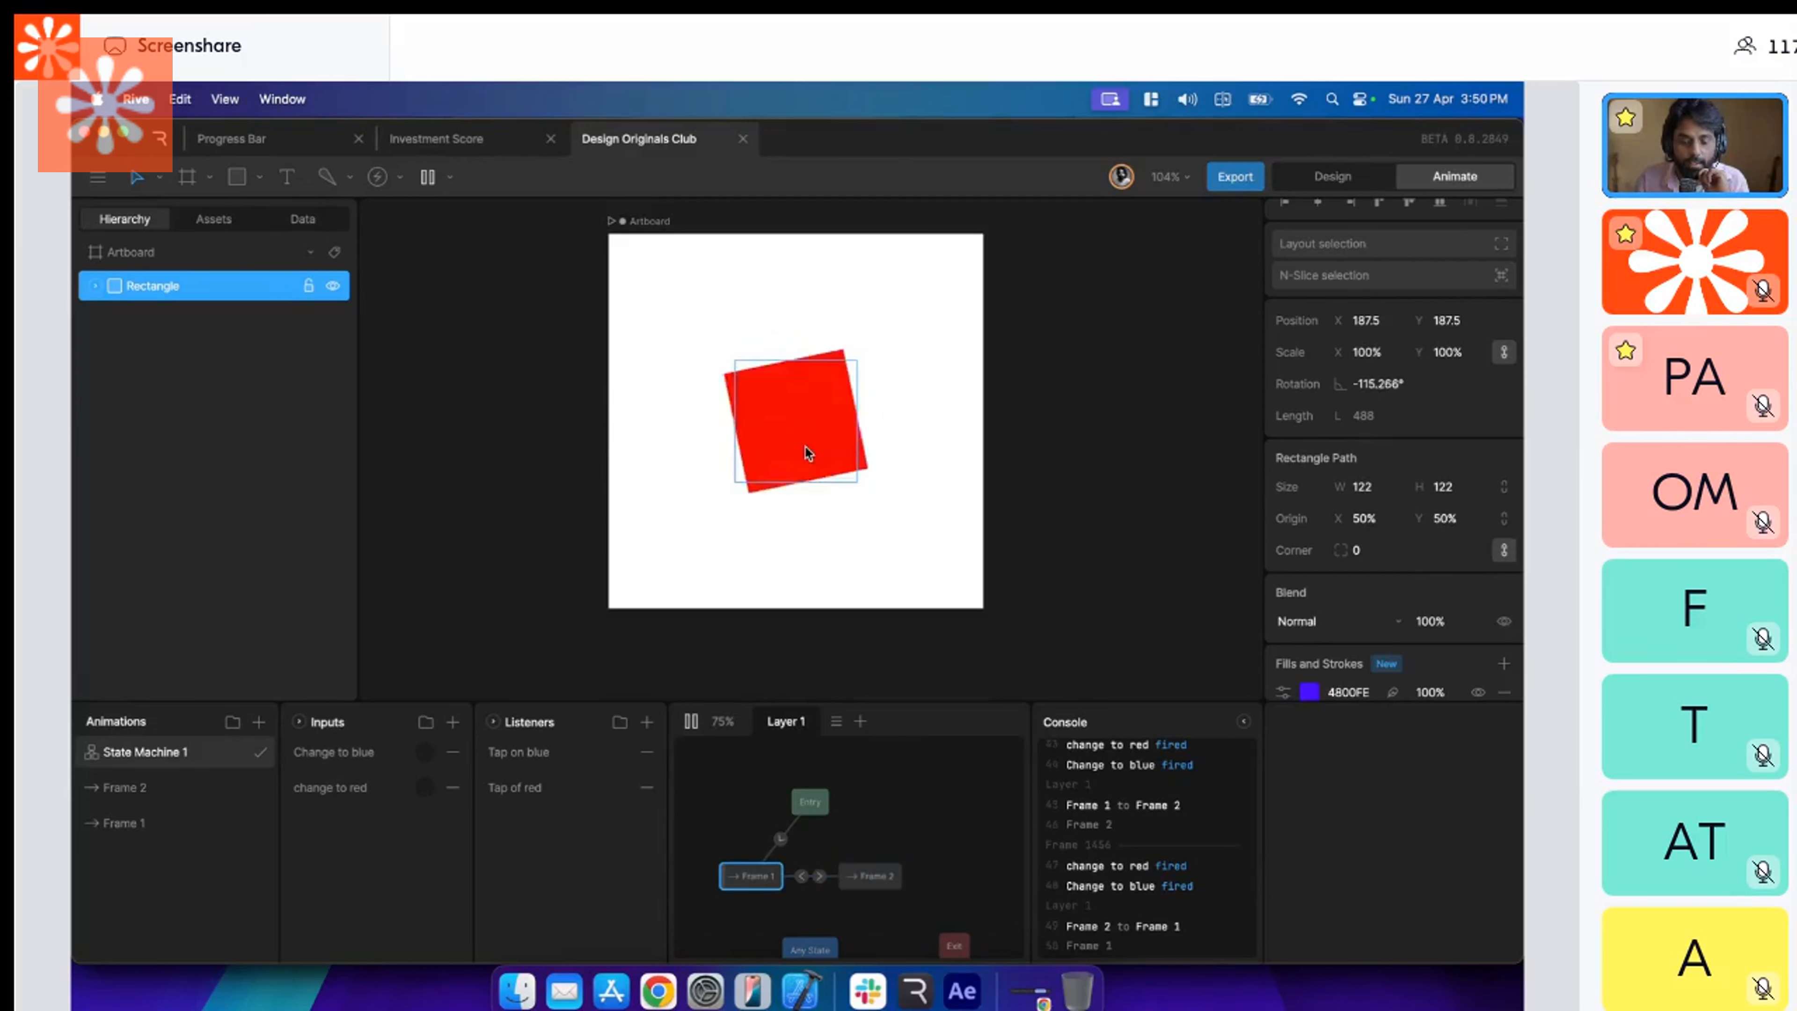
Set the duration of both transitions between Frame 1 and Frame 2 to 1000 ms and tap the square to test them.
click(819, 876)
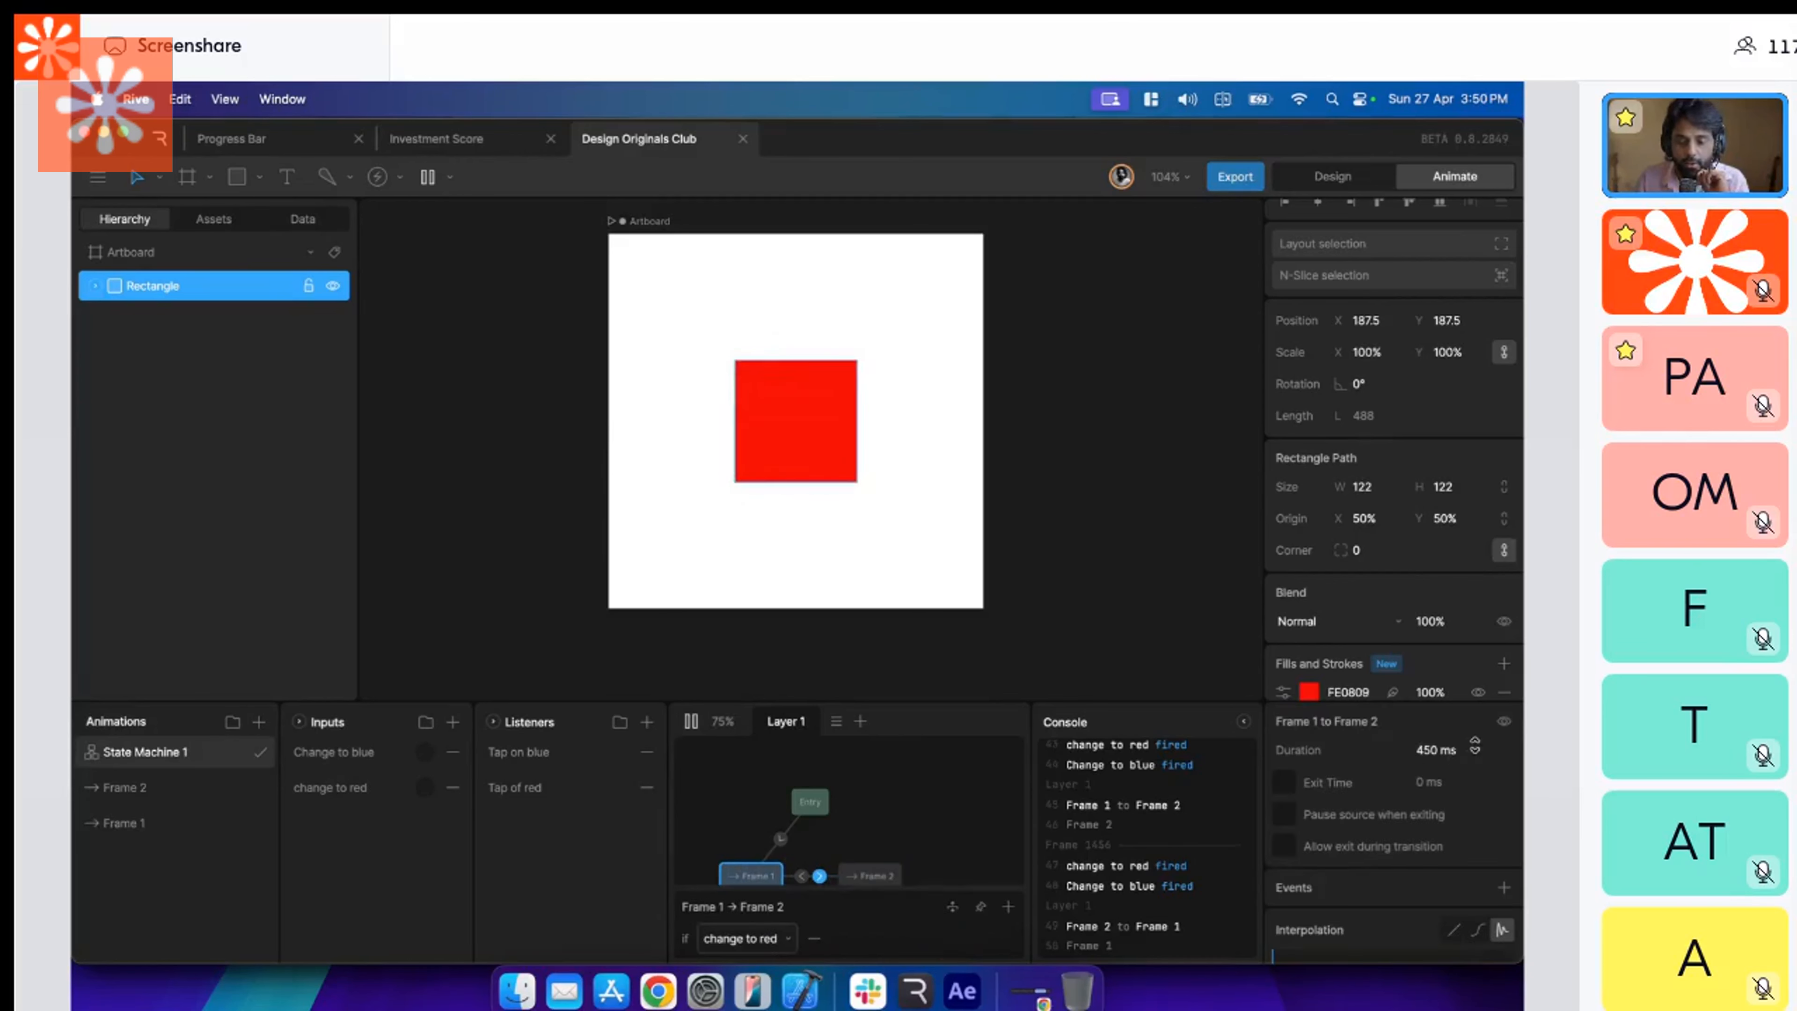
click(1477, 746)
text(1000)
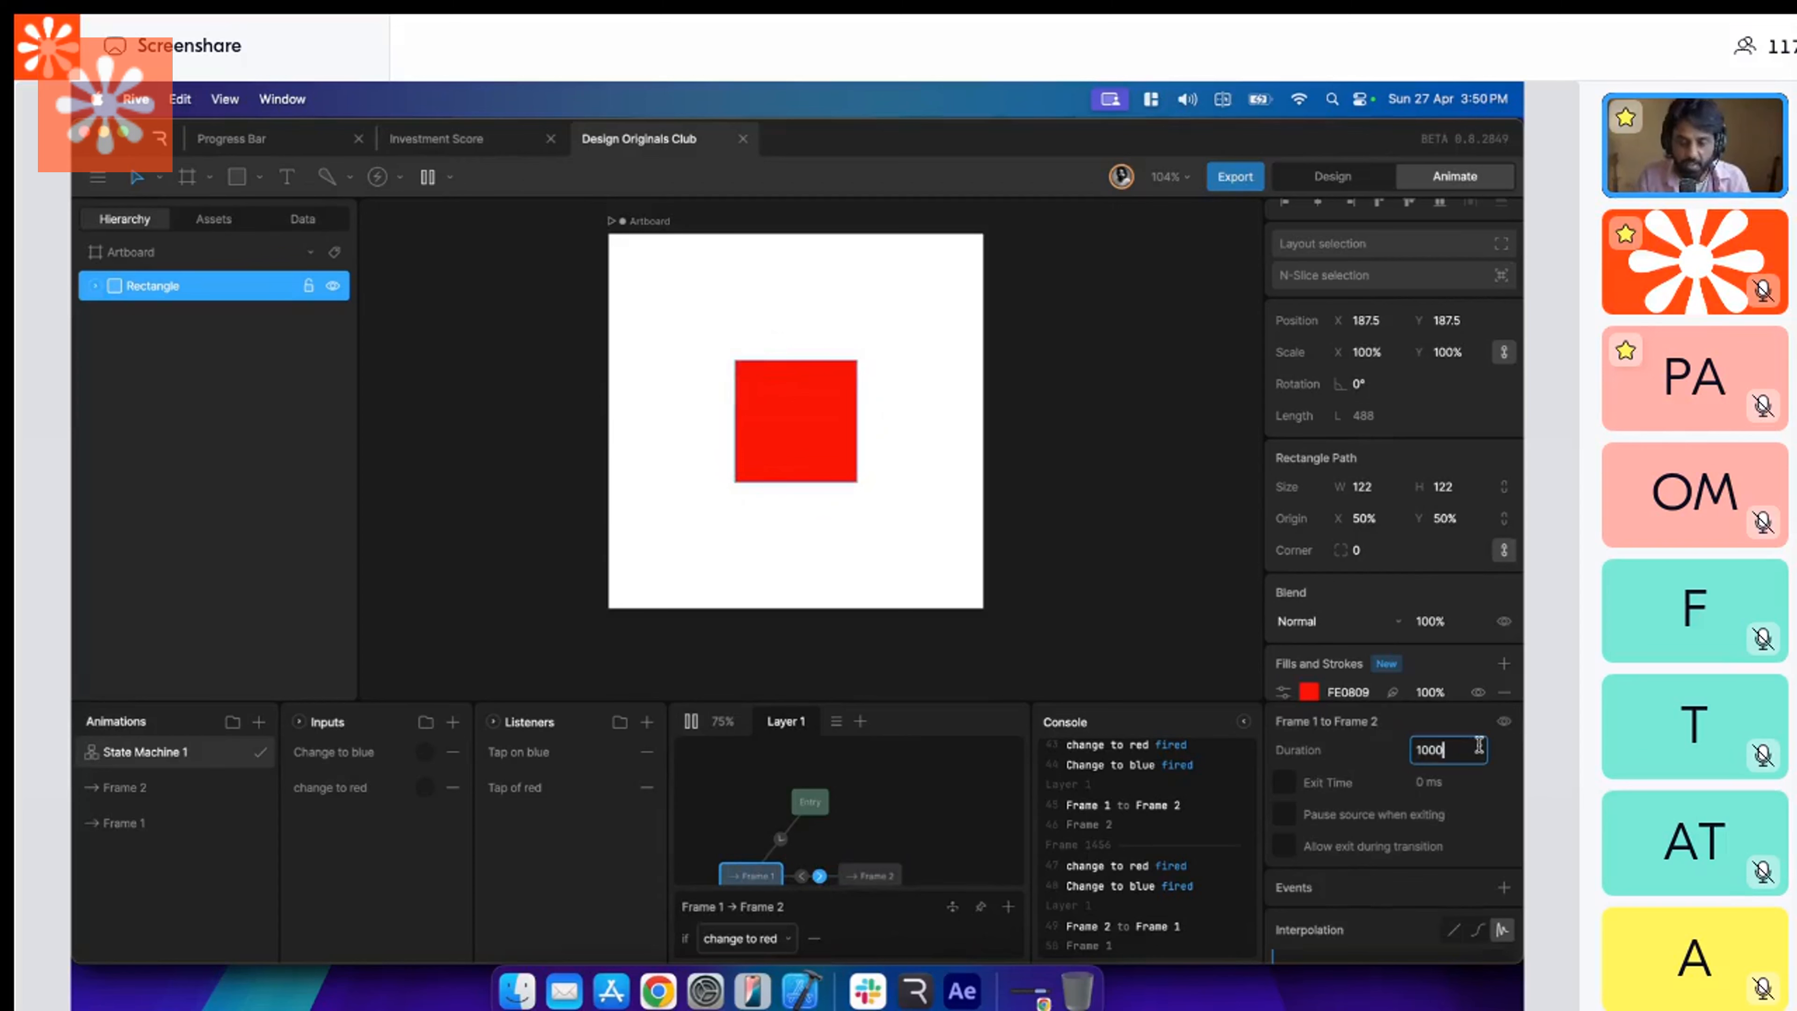
key(Return)
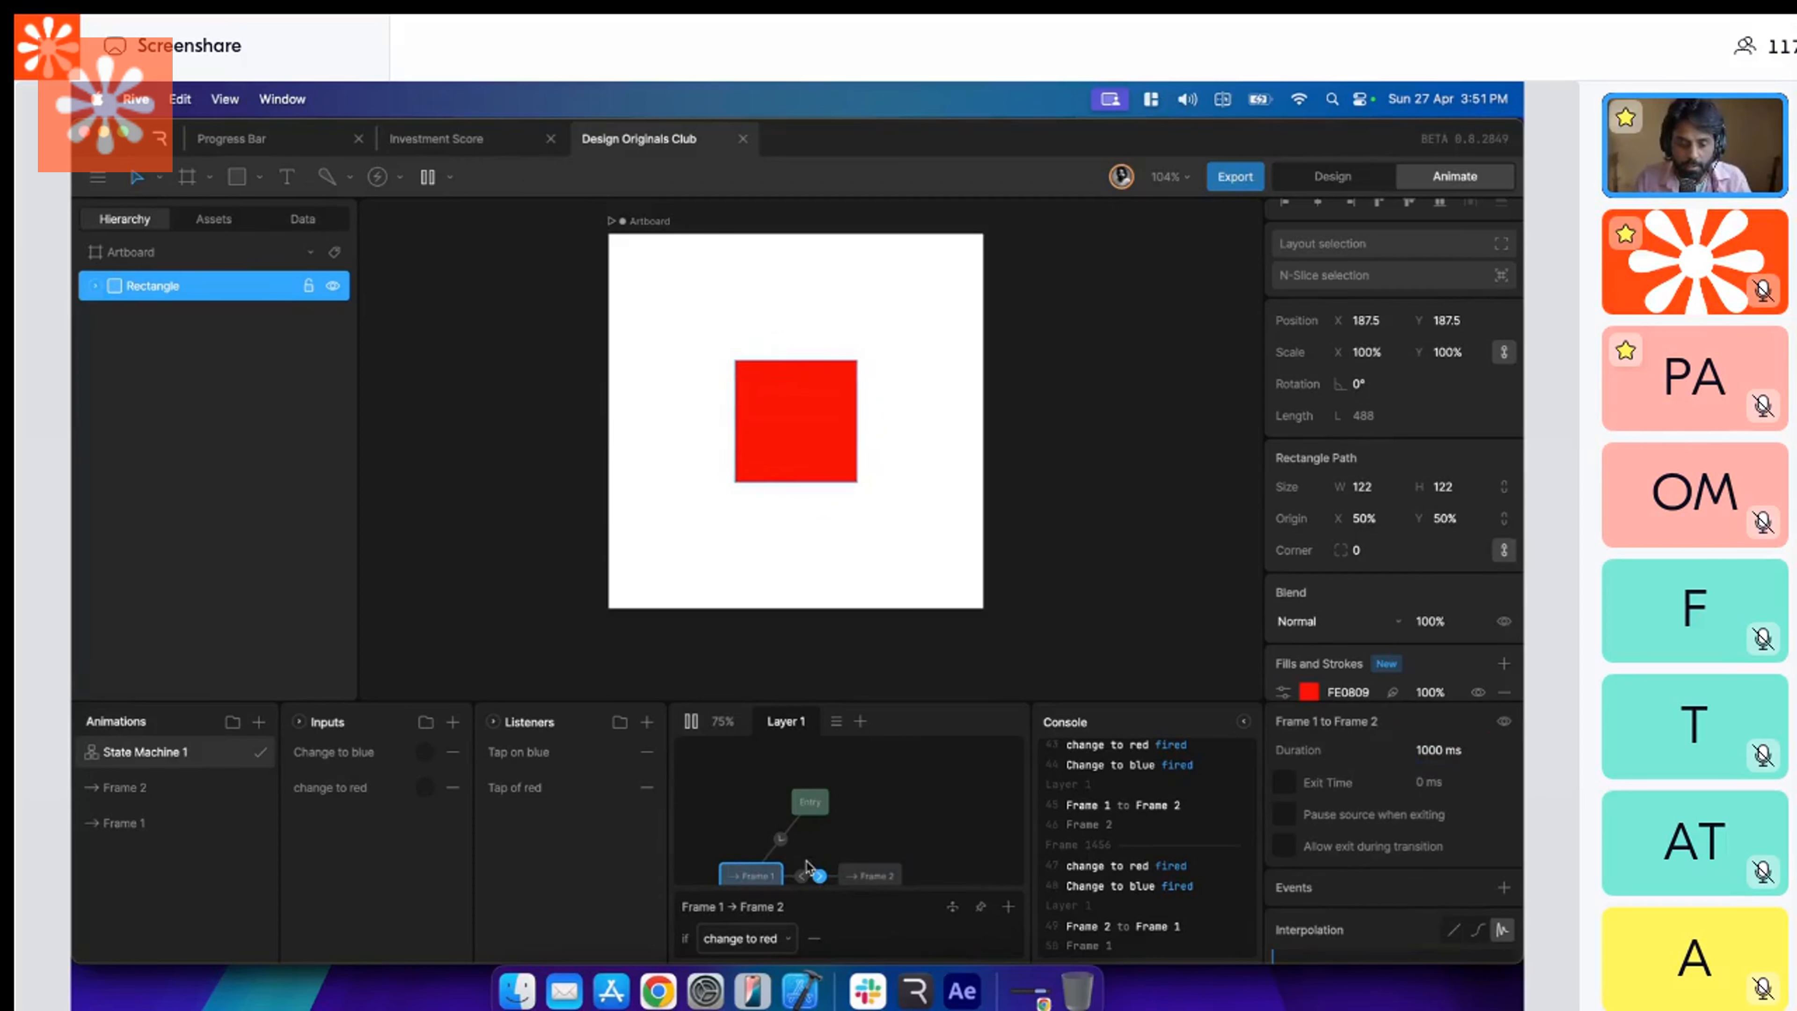
click(803, 877)
click(1438, 752)
text(1000)
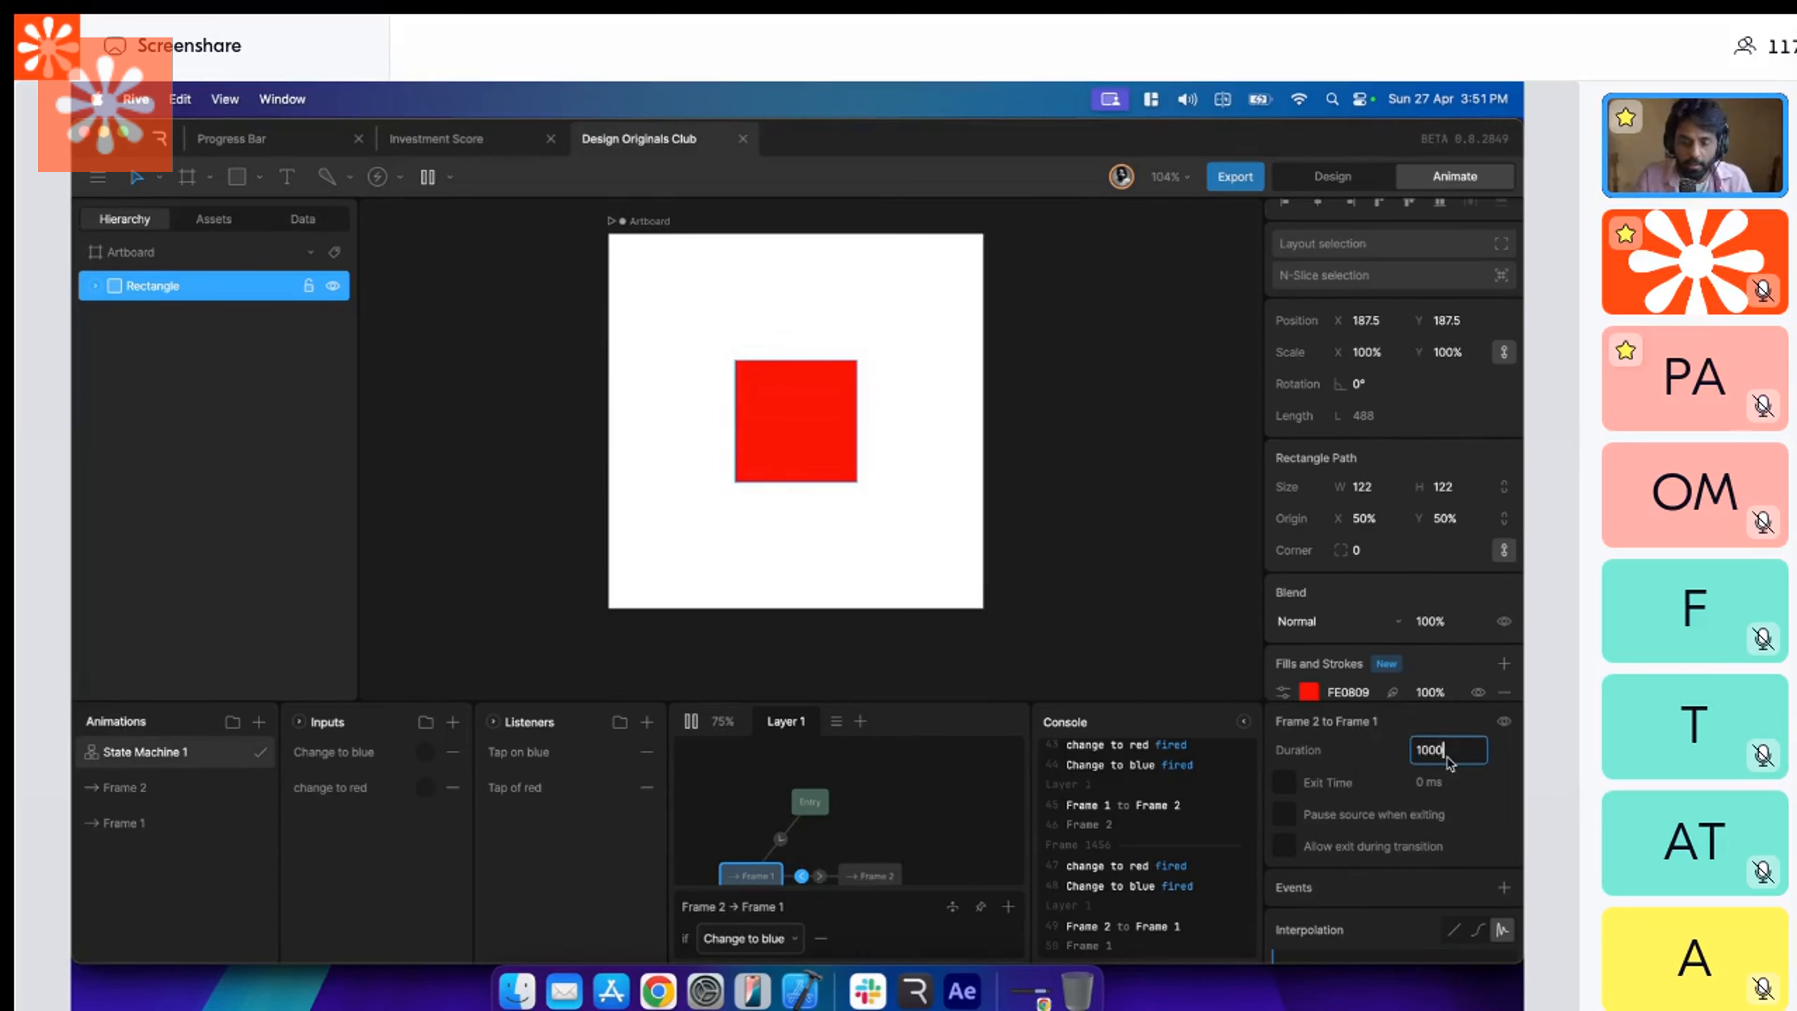
key(Return)
click(748, 444)
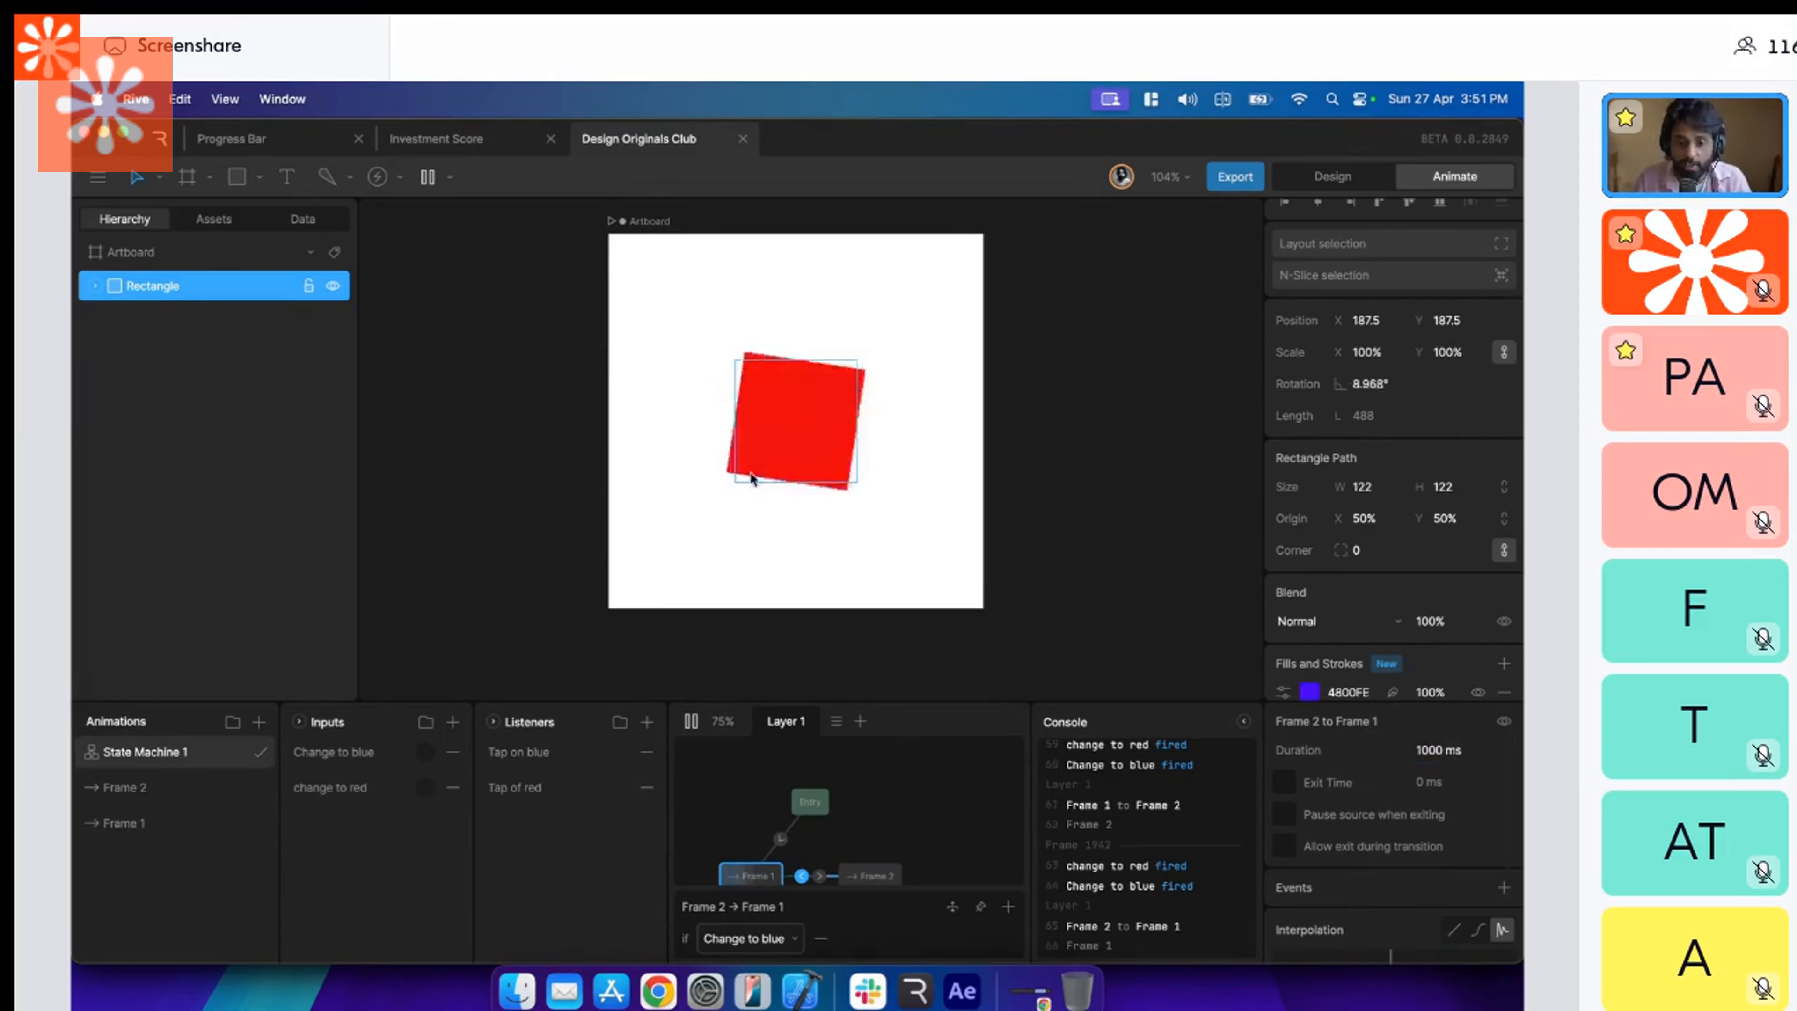
Key the rectangle's X scale at 100% on the first frame of the Frame 1 timeline.
click(157, 830)
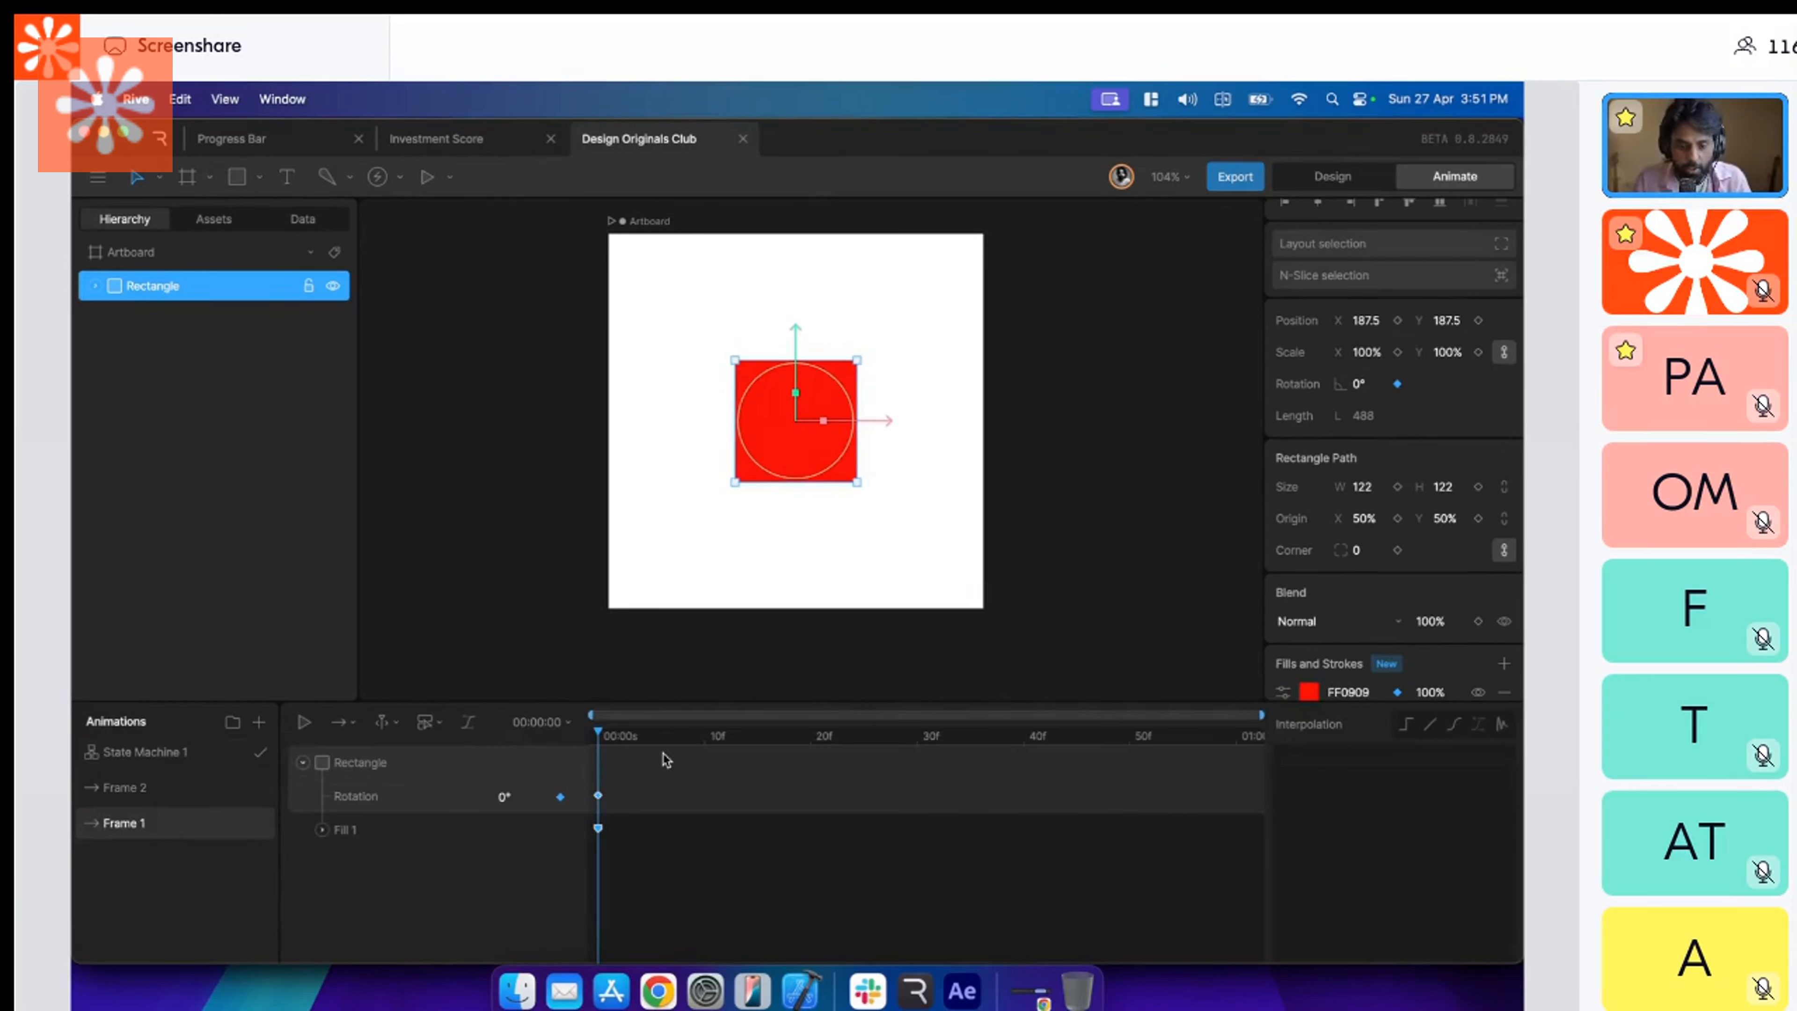
drag(664, 746, 565, 766)
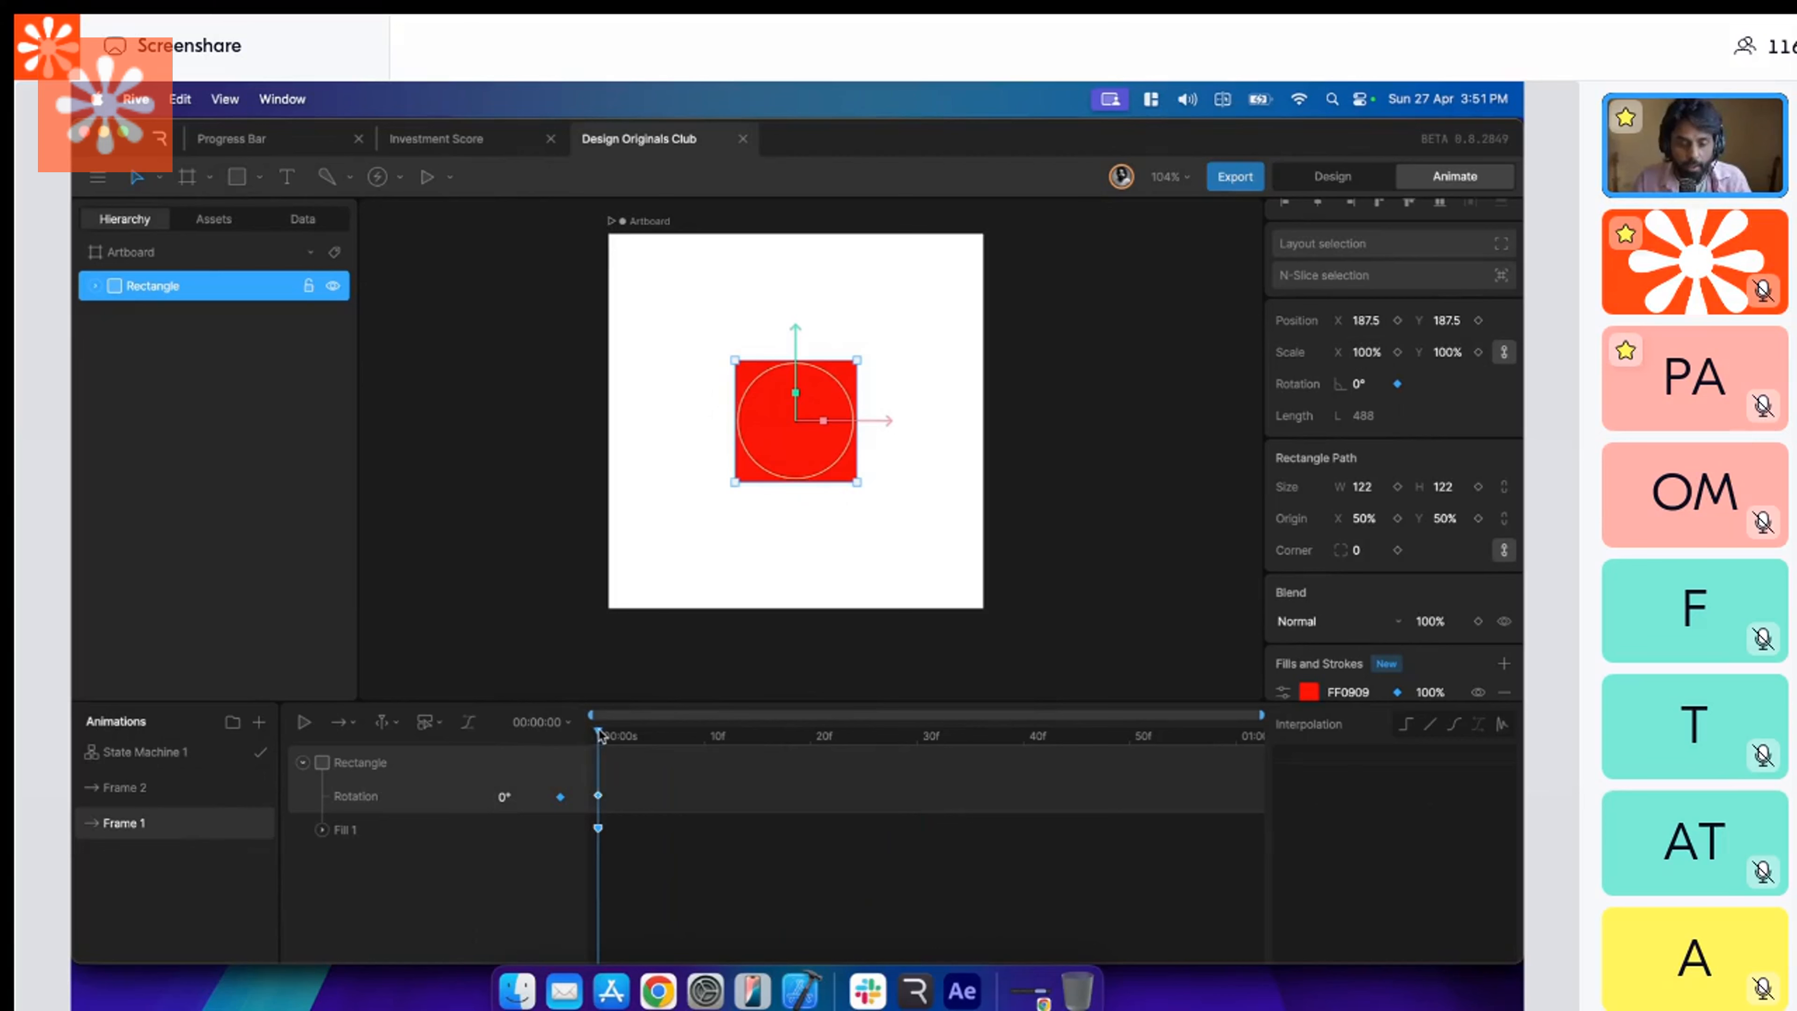
click(1398, 351)
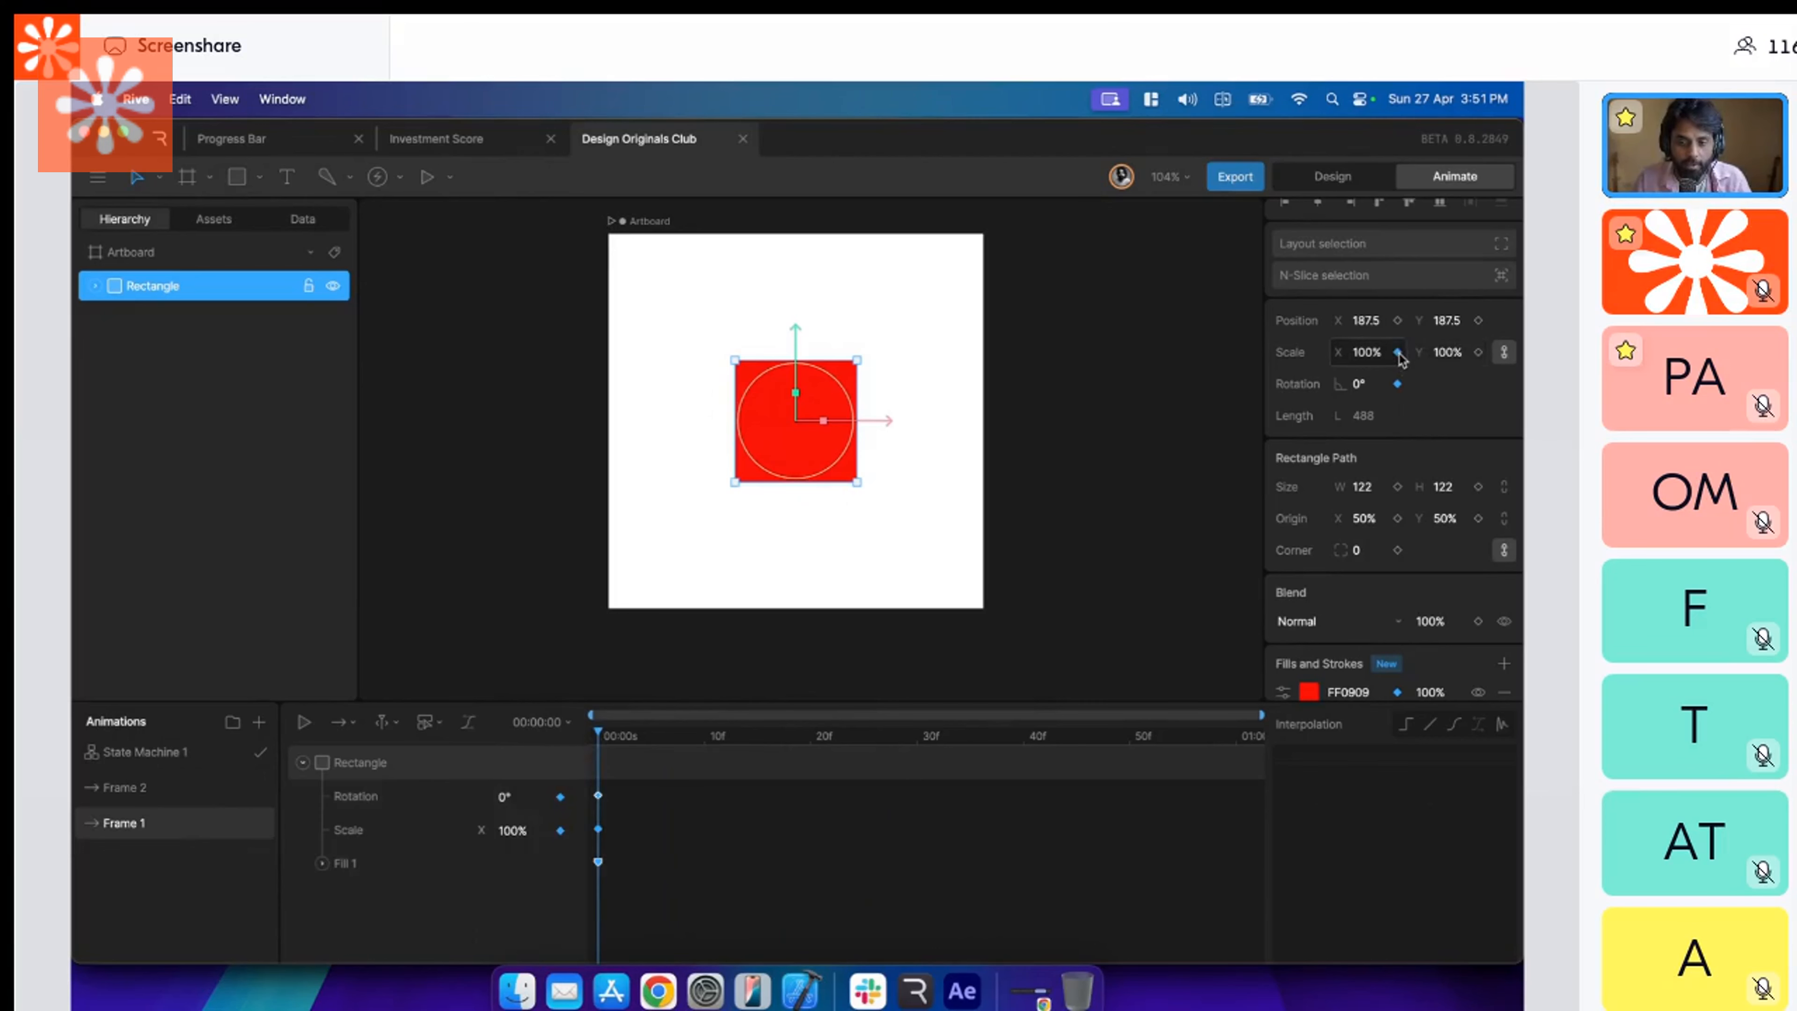
Key the rectangle's X and Y scale at 50% on the first frame of the Frame 2 timeline.
click(177, 804)
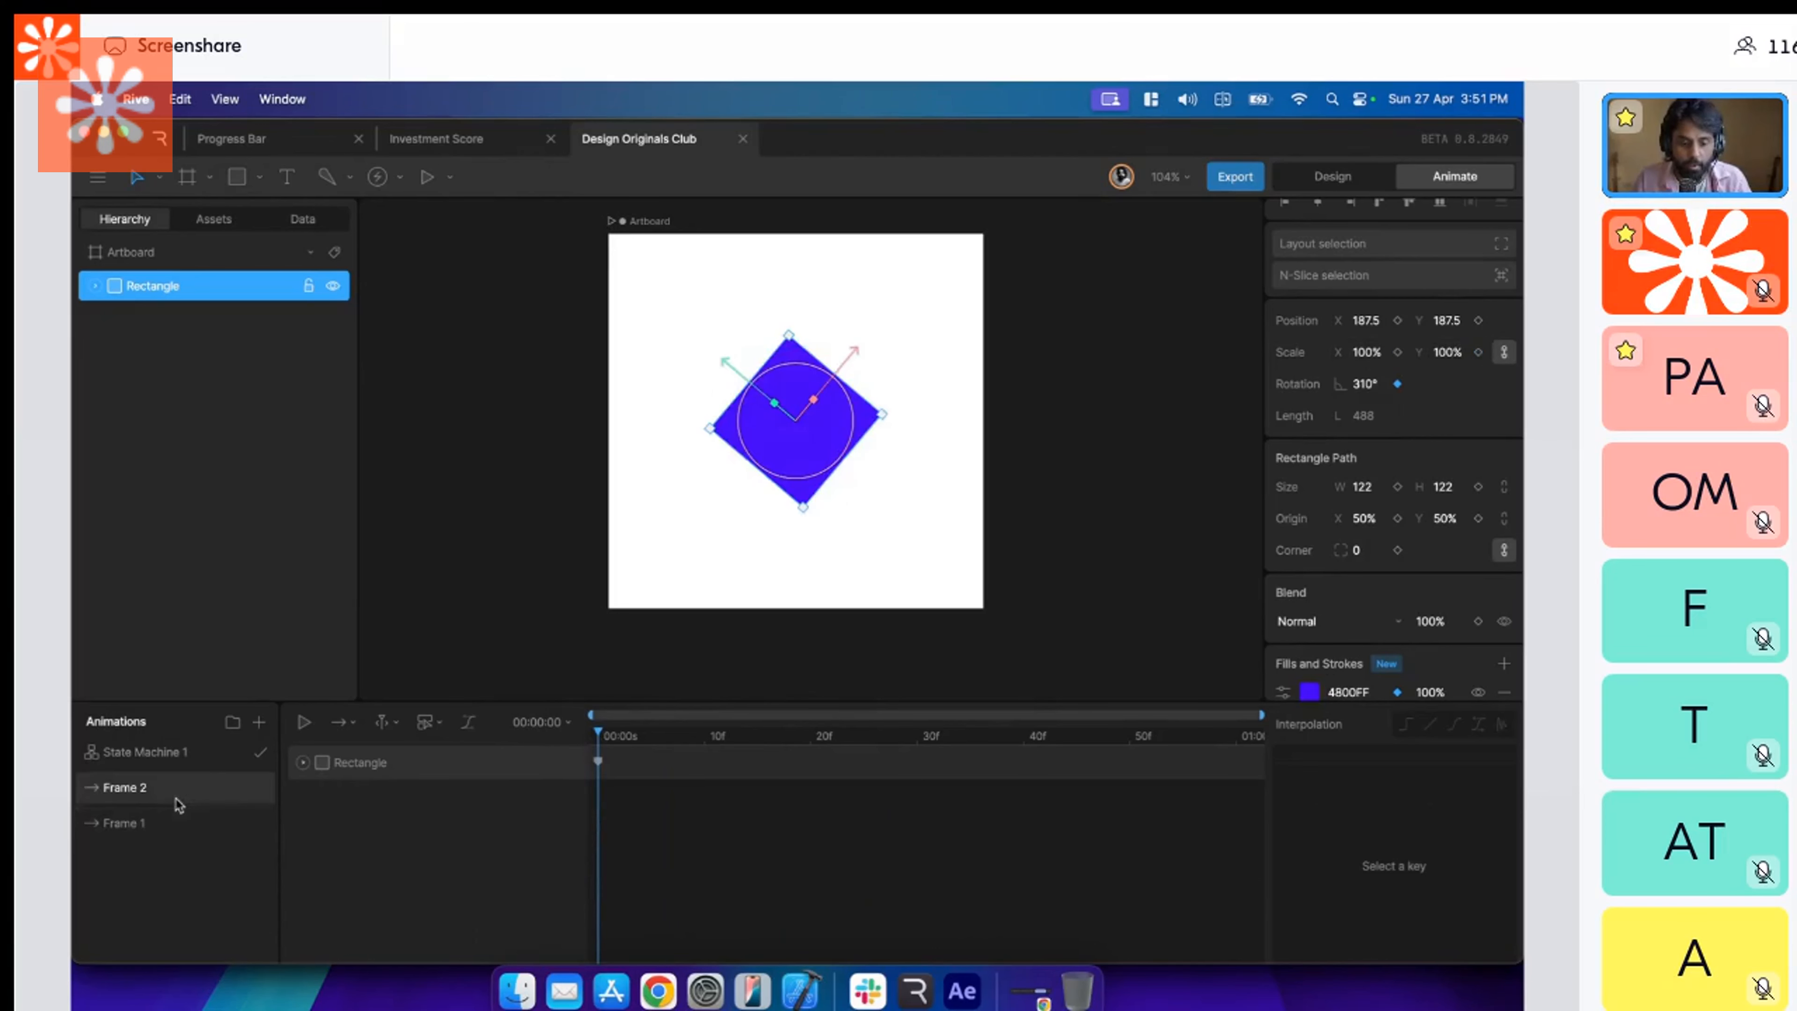
click(320, 768)
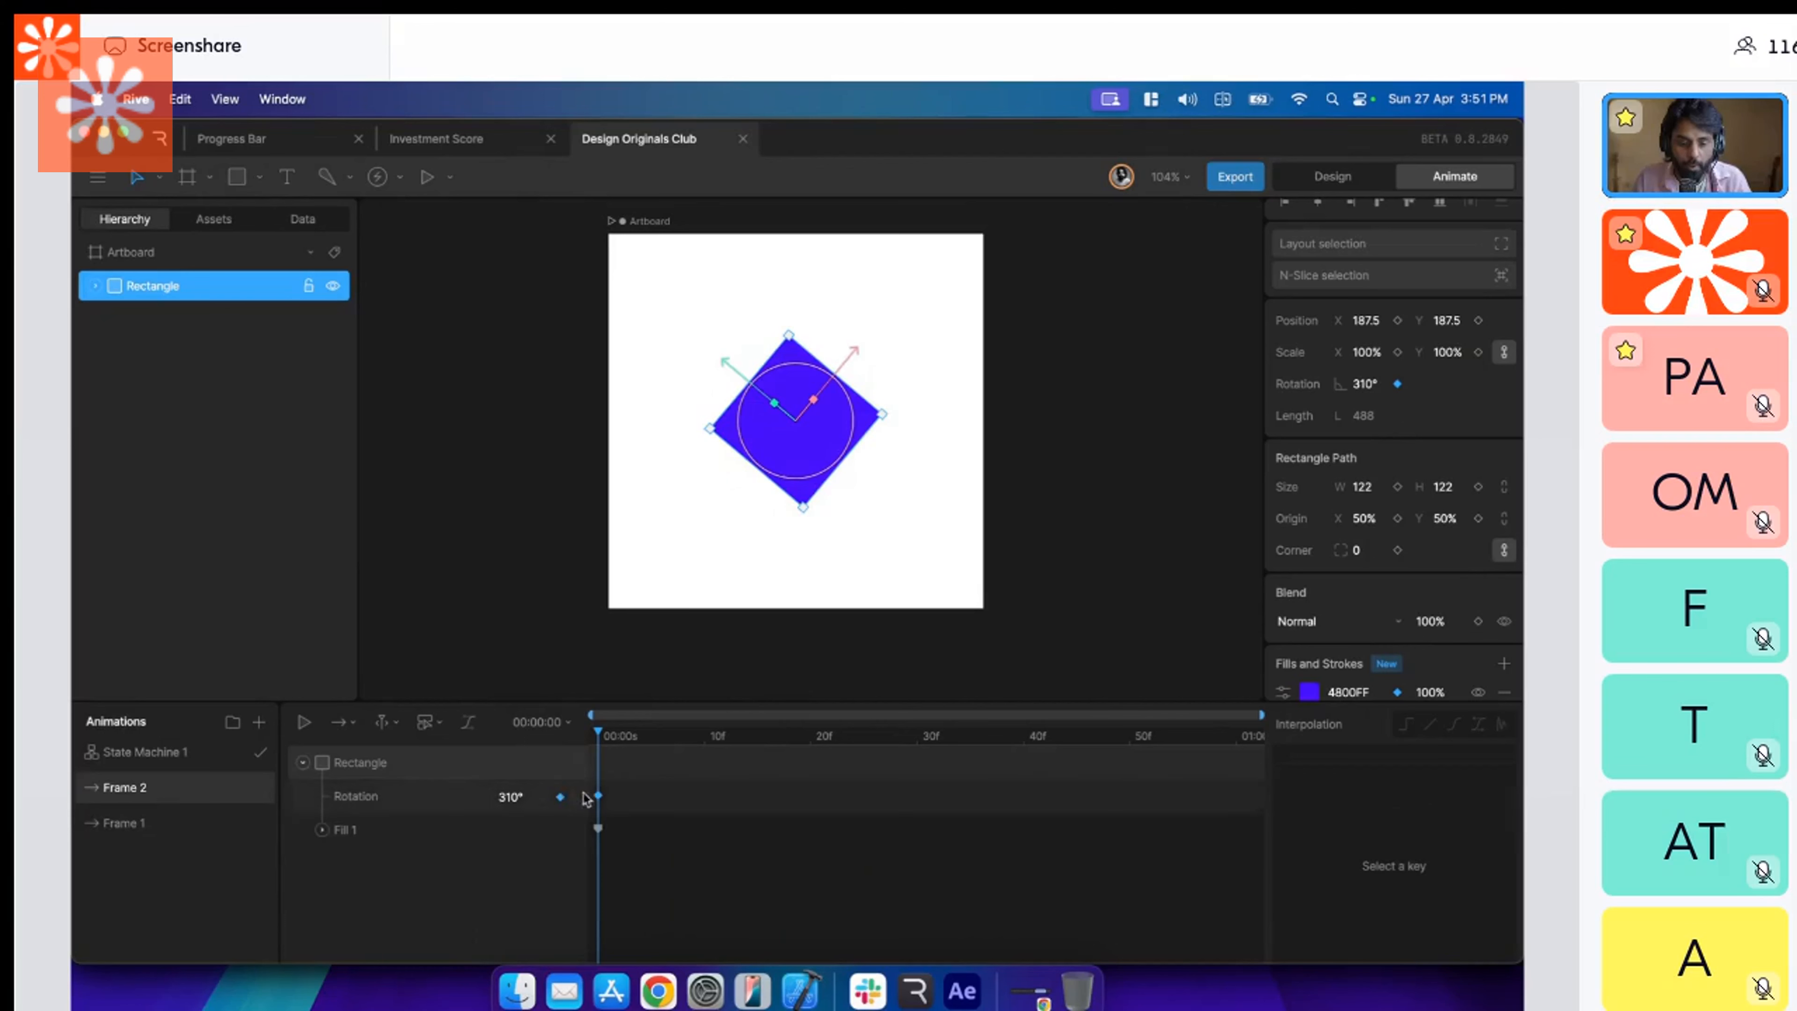
click(1397, 352)
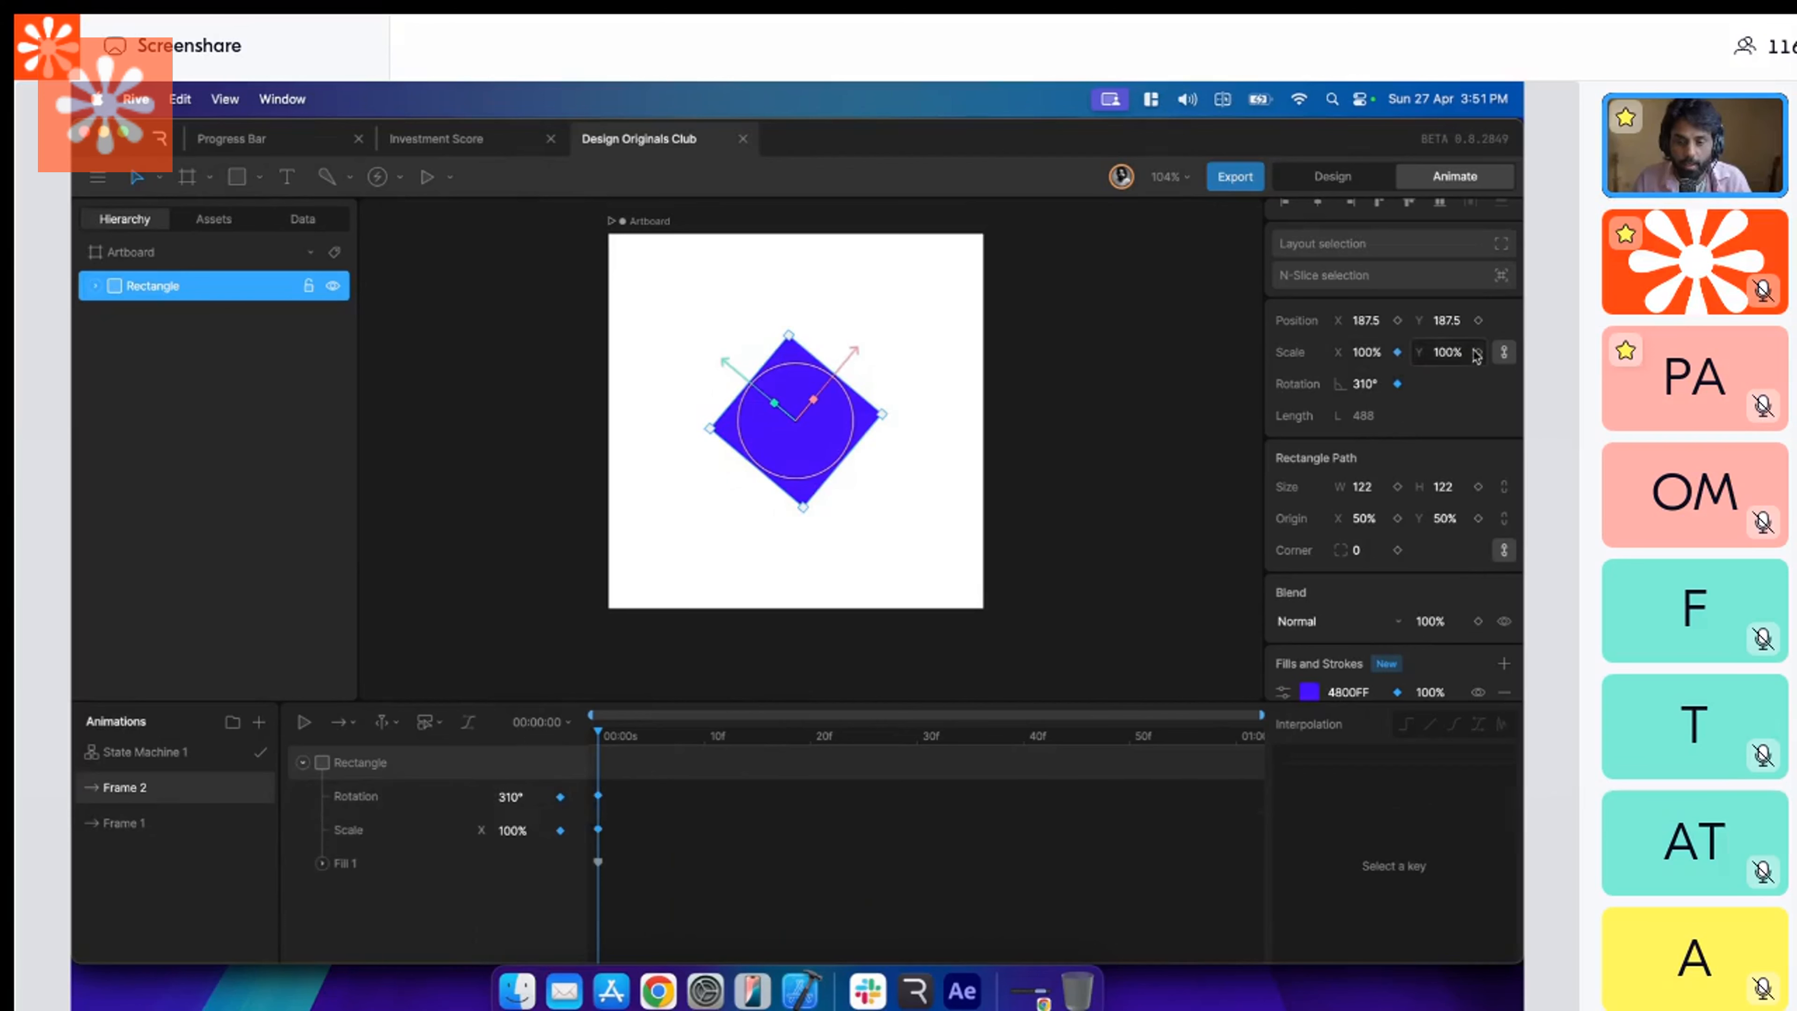
click(1478, 352)
click(1434, 362)
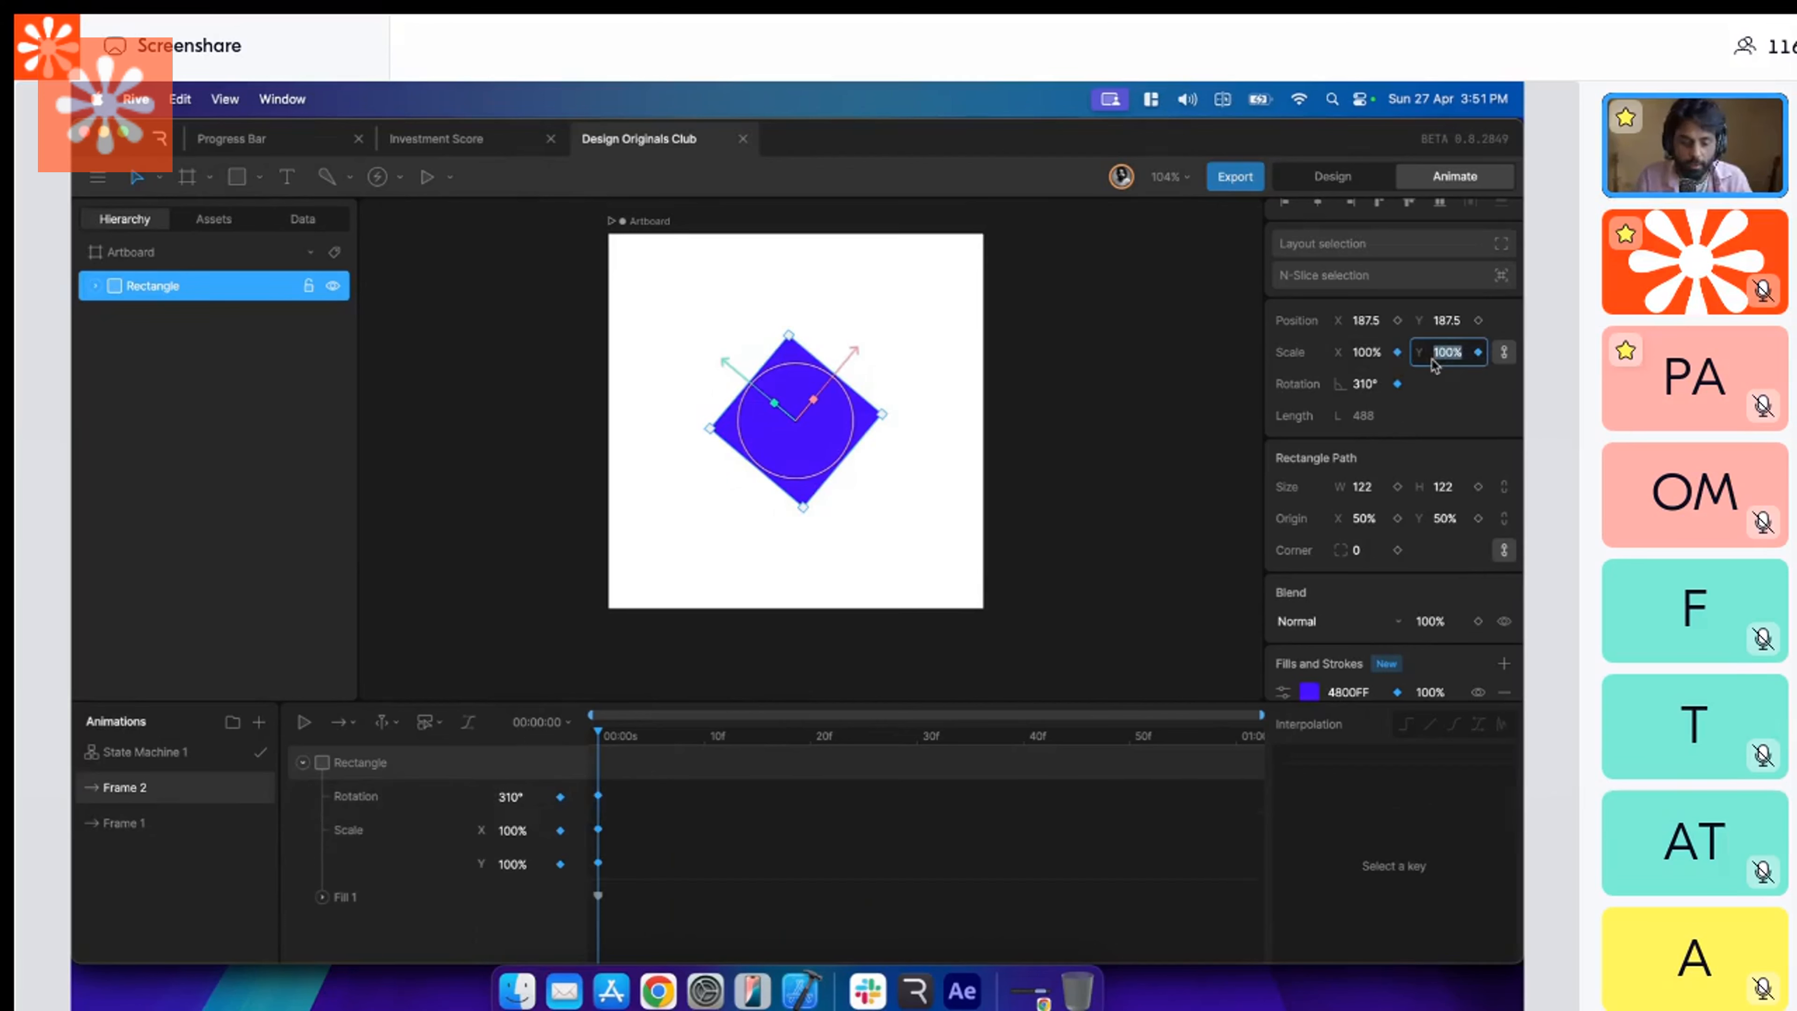
text(50)
key(Return)
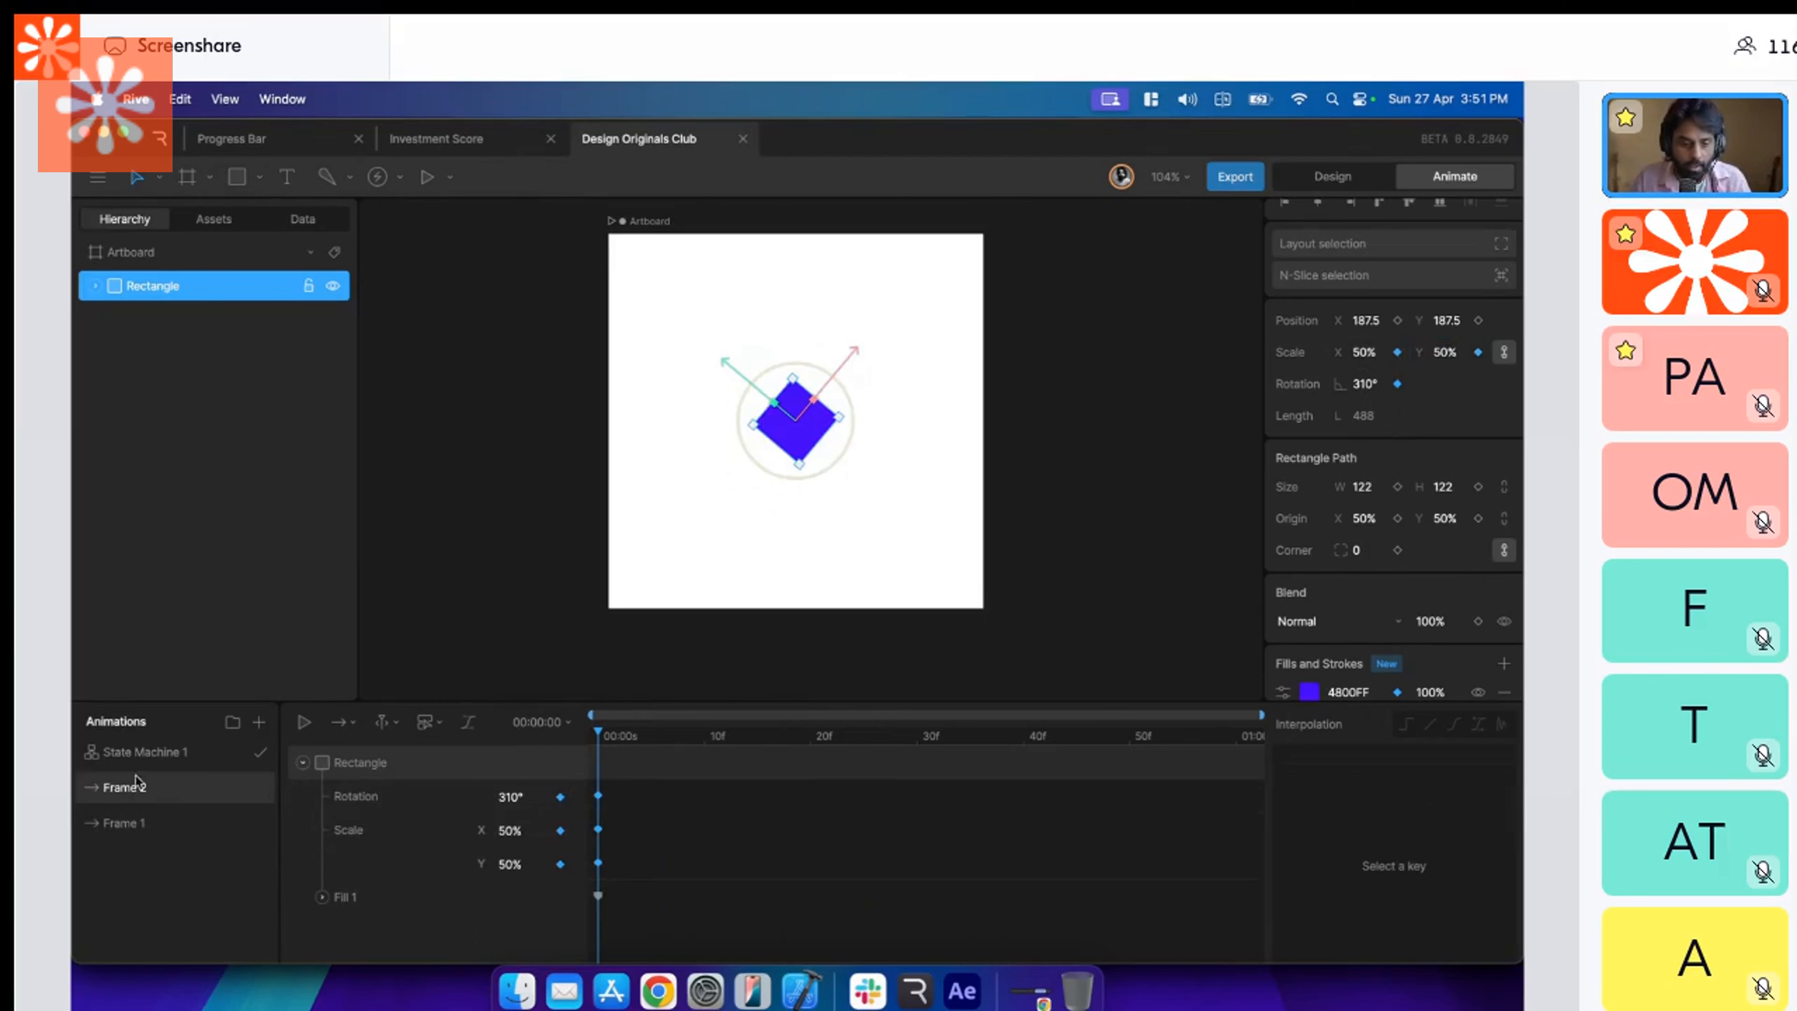
Play State Machine 1 and tap the square repeatedly to test the combined scale, rotation and color transitions.
click(147, 755)
click(691, 721)
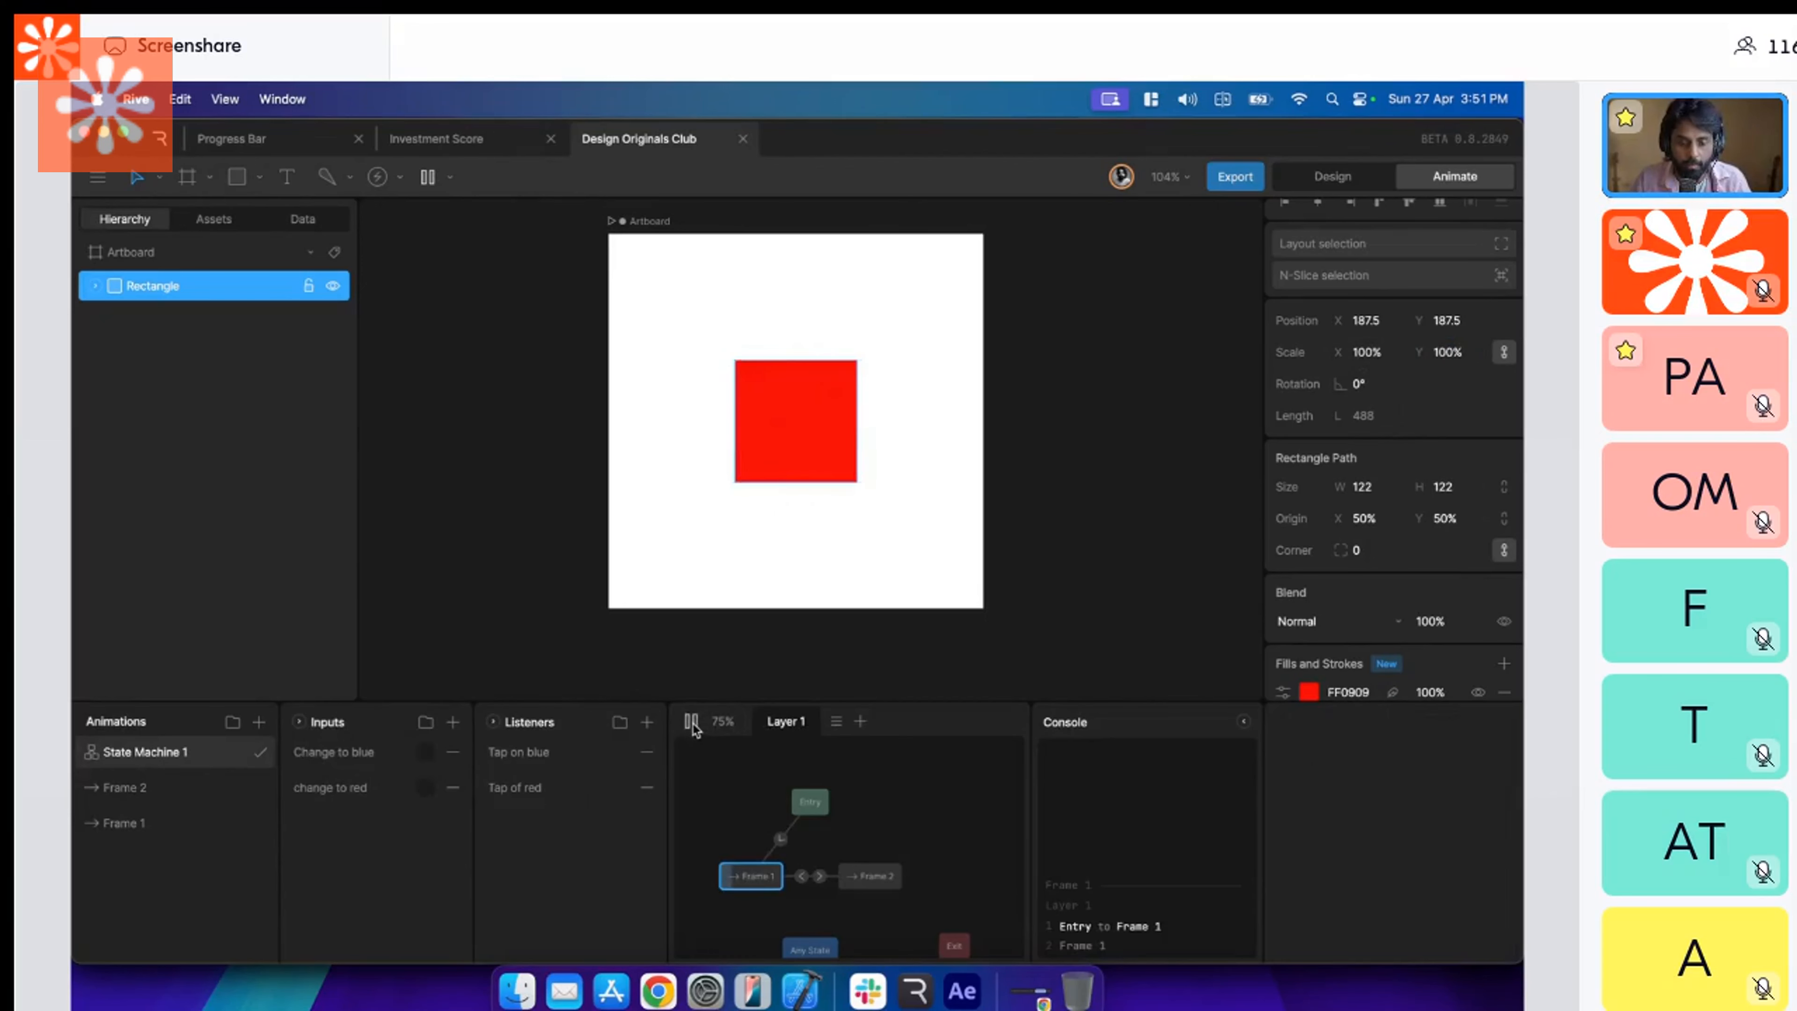
click(776, 479)
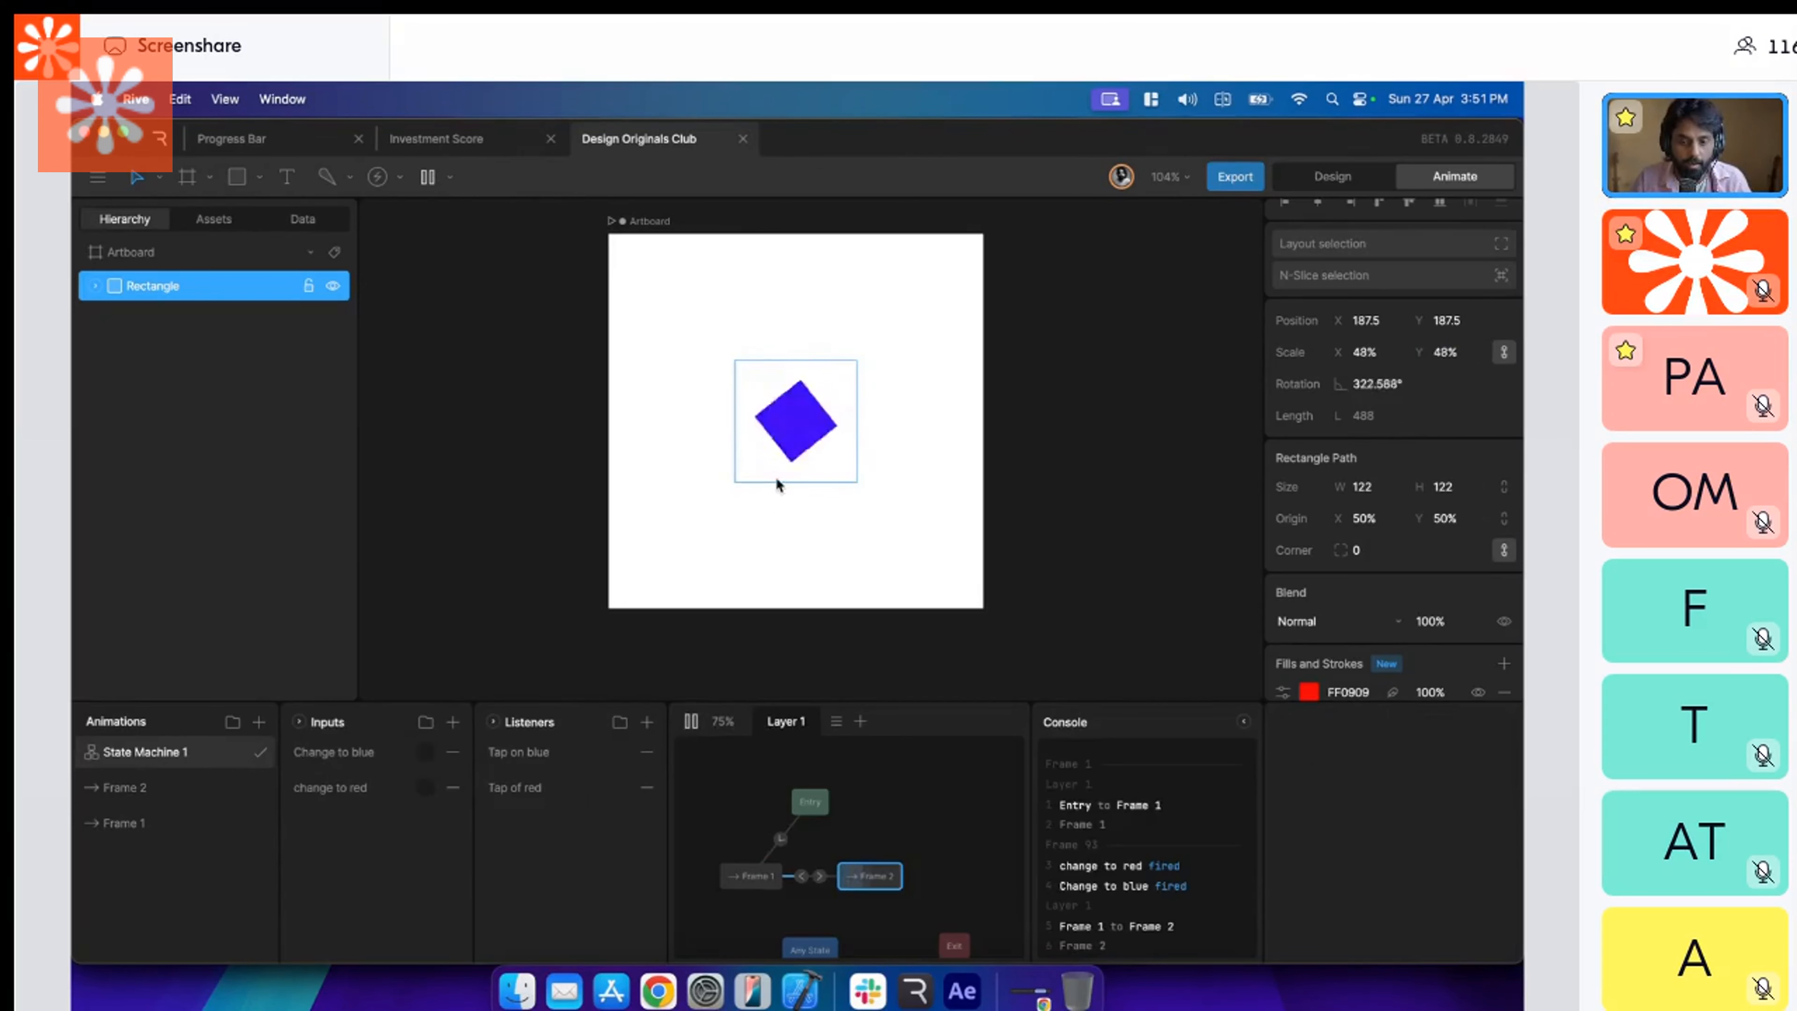
click(808, 410)
click(809, 410)
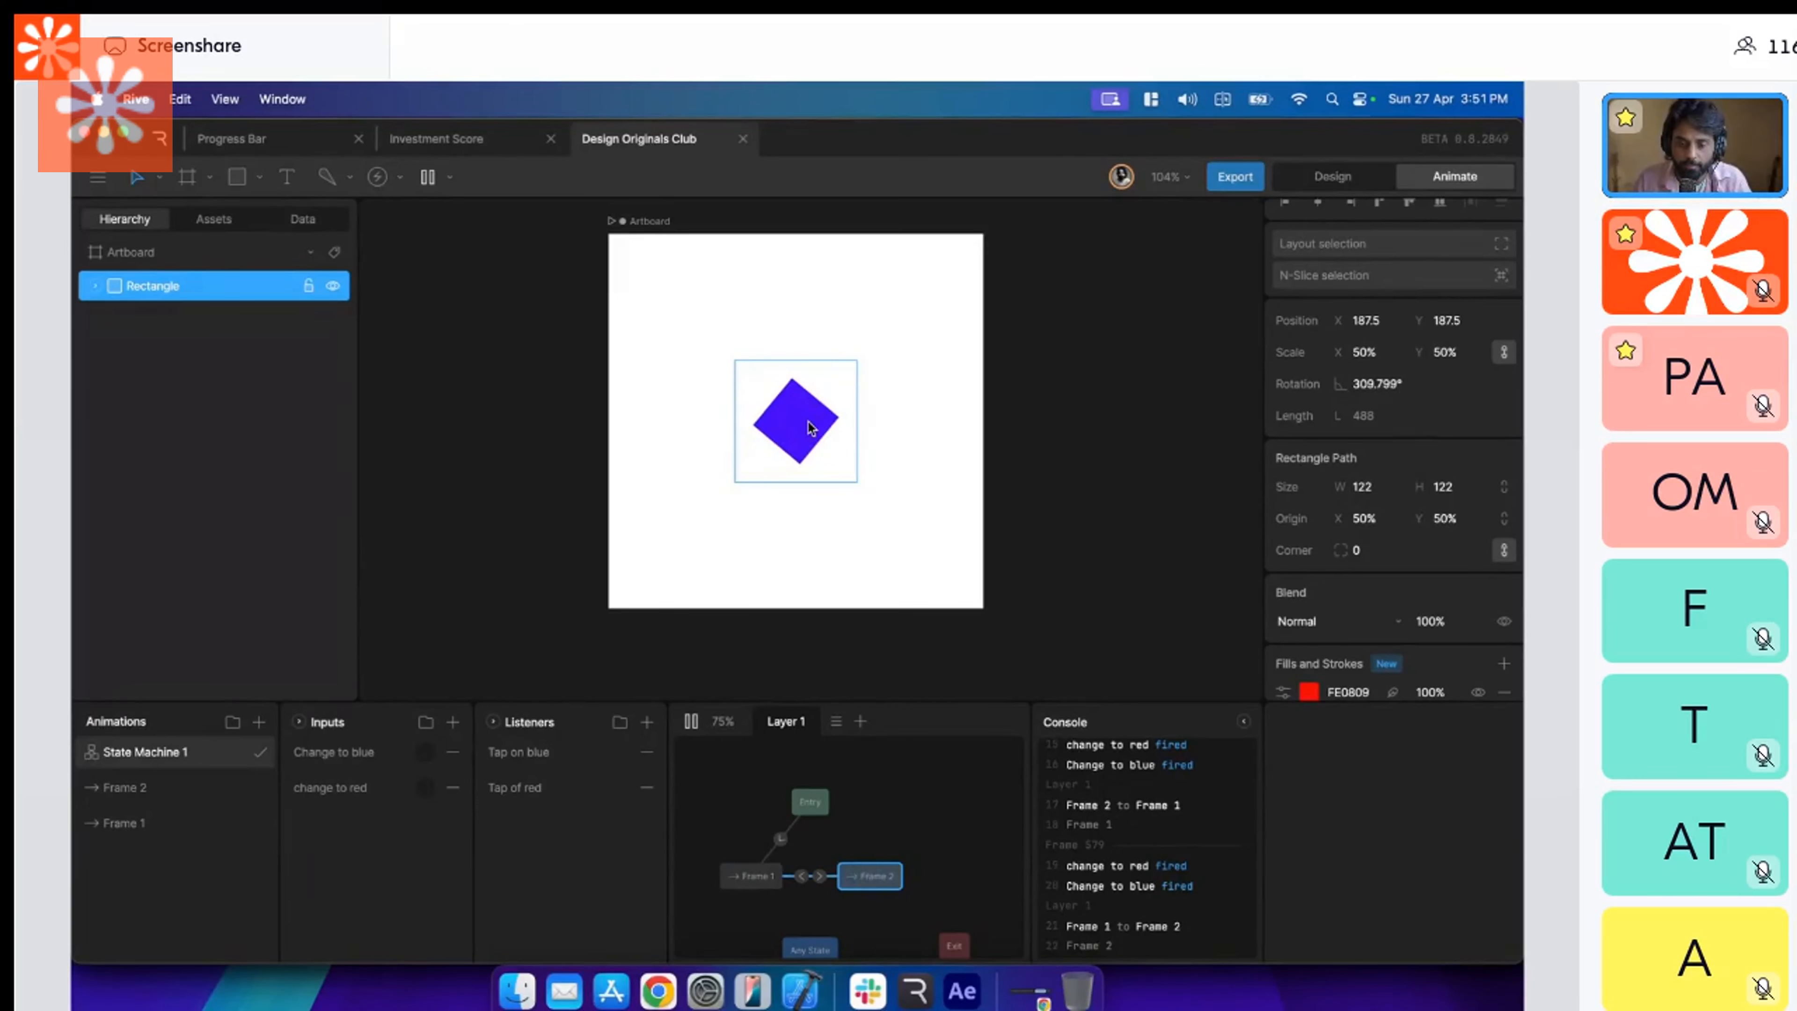
click(808, 422)
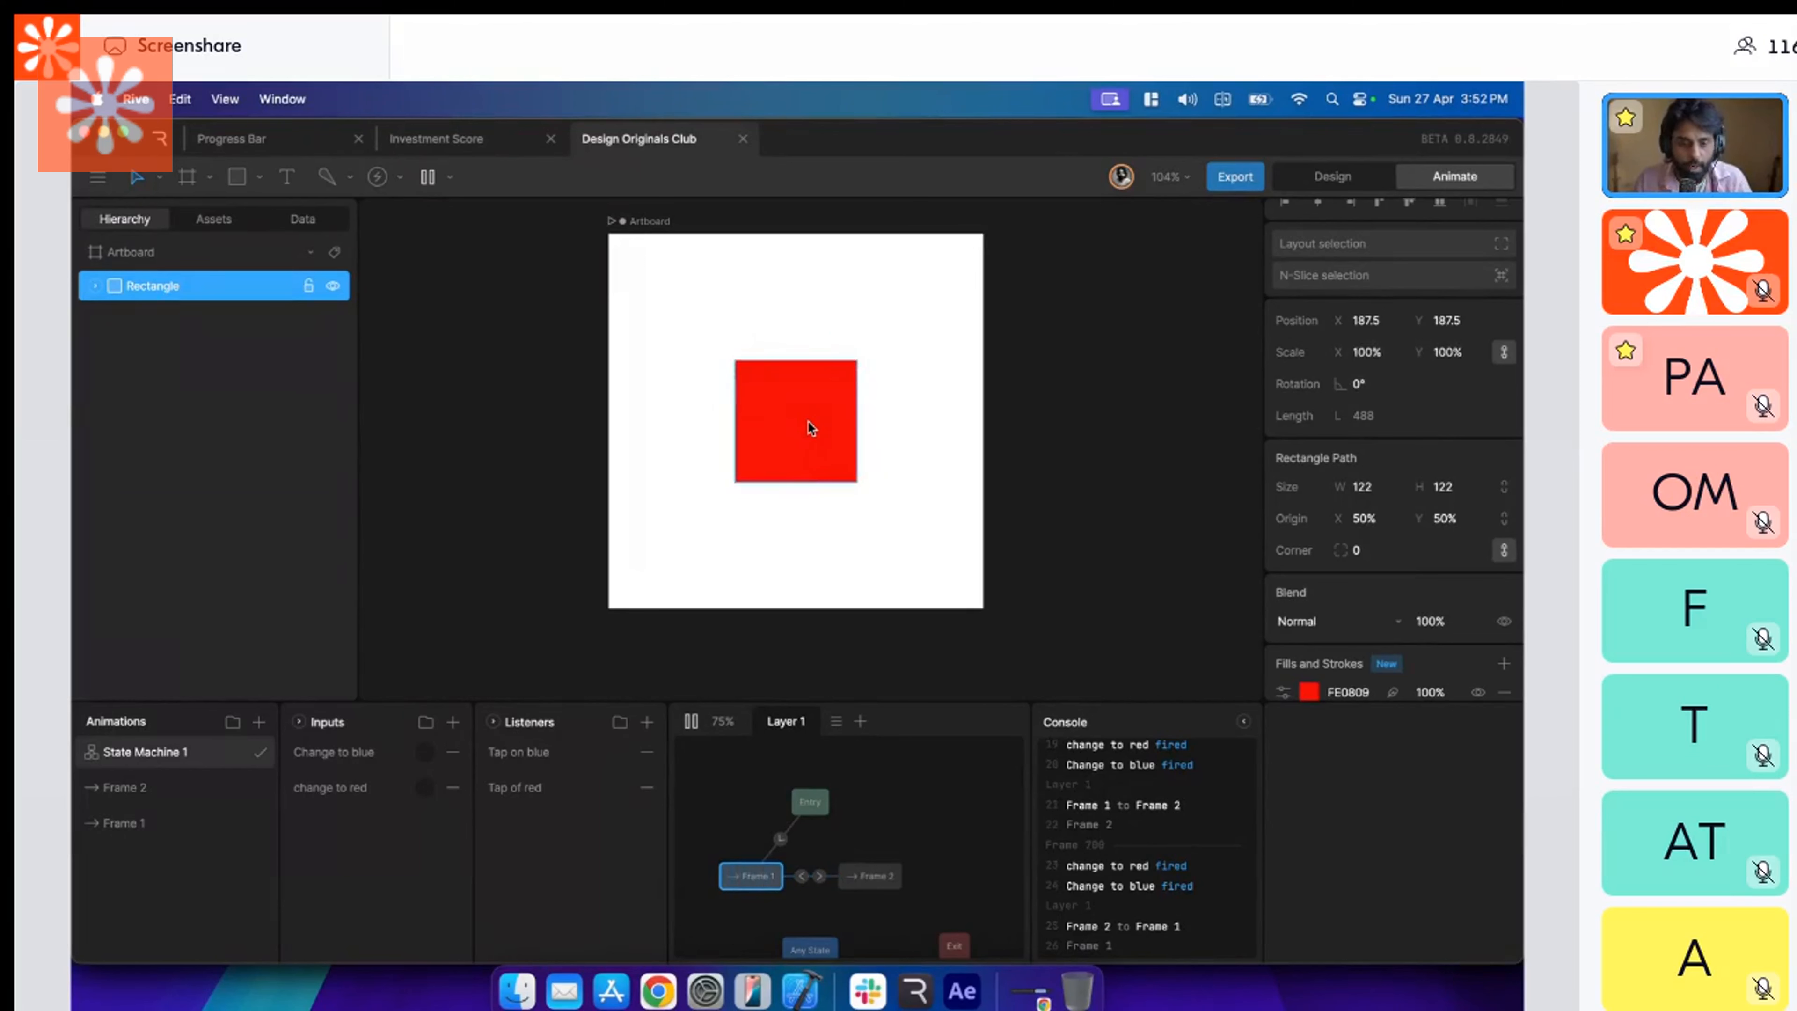
click(809, 424)
click(808, 423)
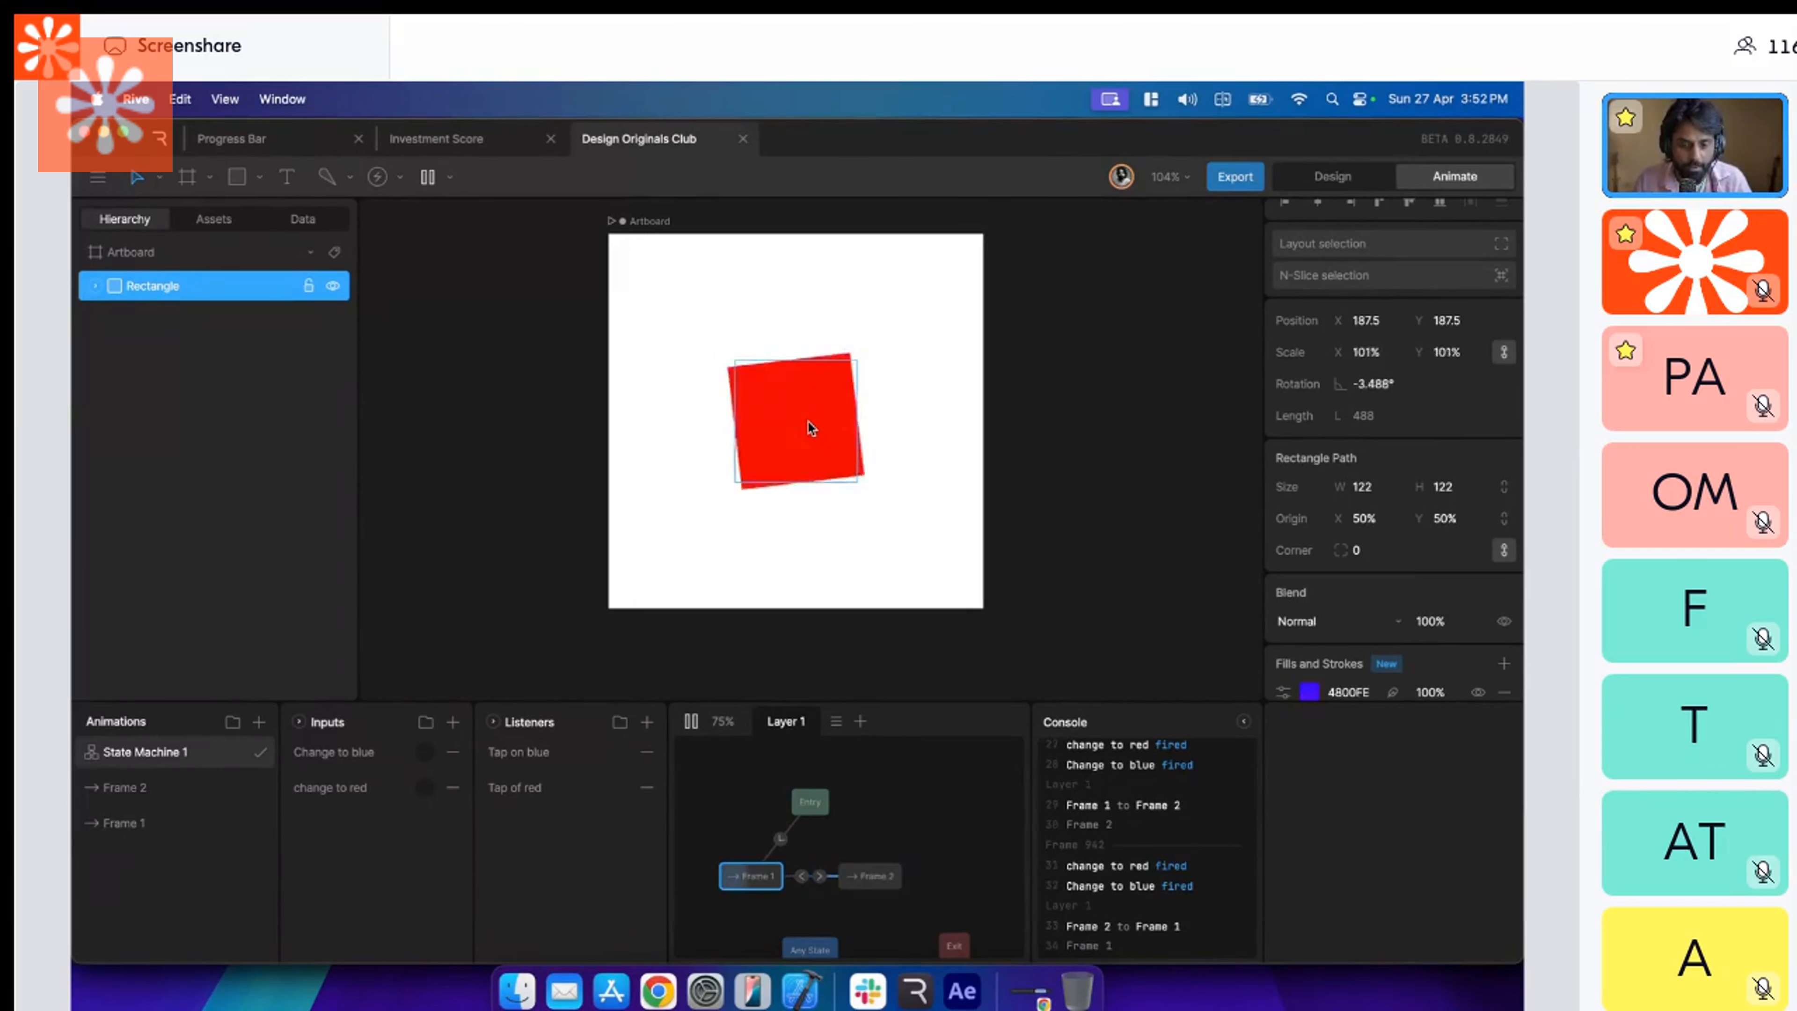
mouse_move(846, 702)
mouse_down()
mouse_move(857, 659)
mouse_move(922, 660)
mouse_move(896, 700)
mouse_up()
scroll(872, 573, right, 3)
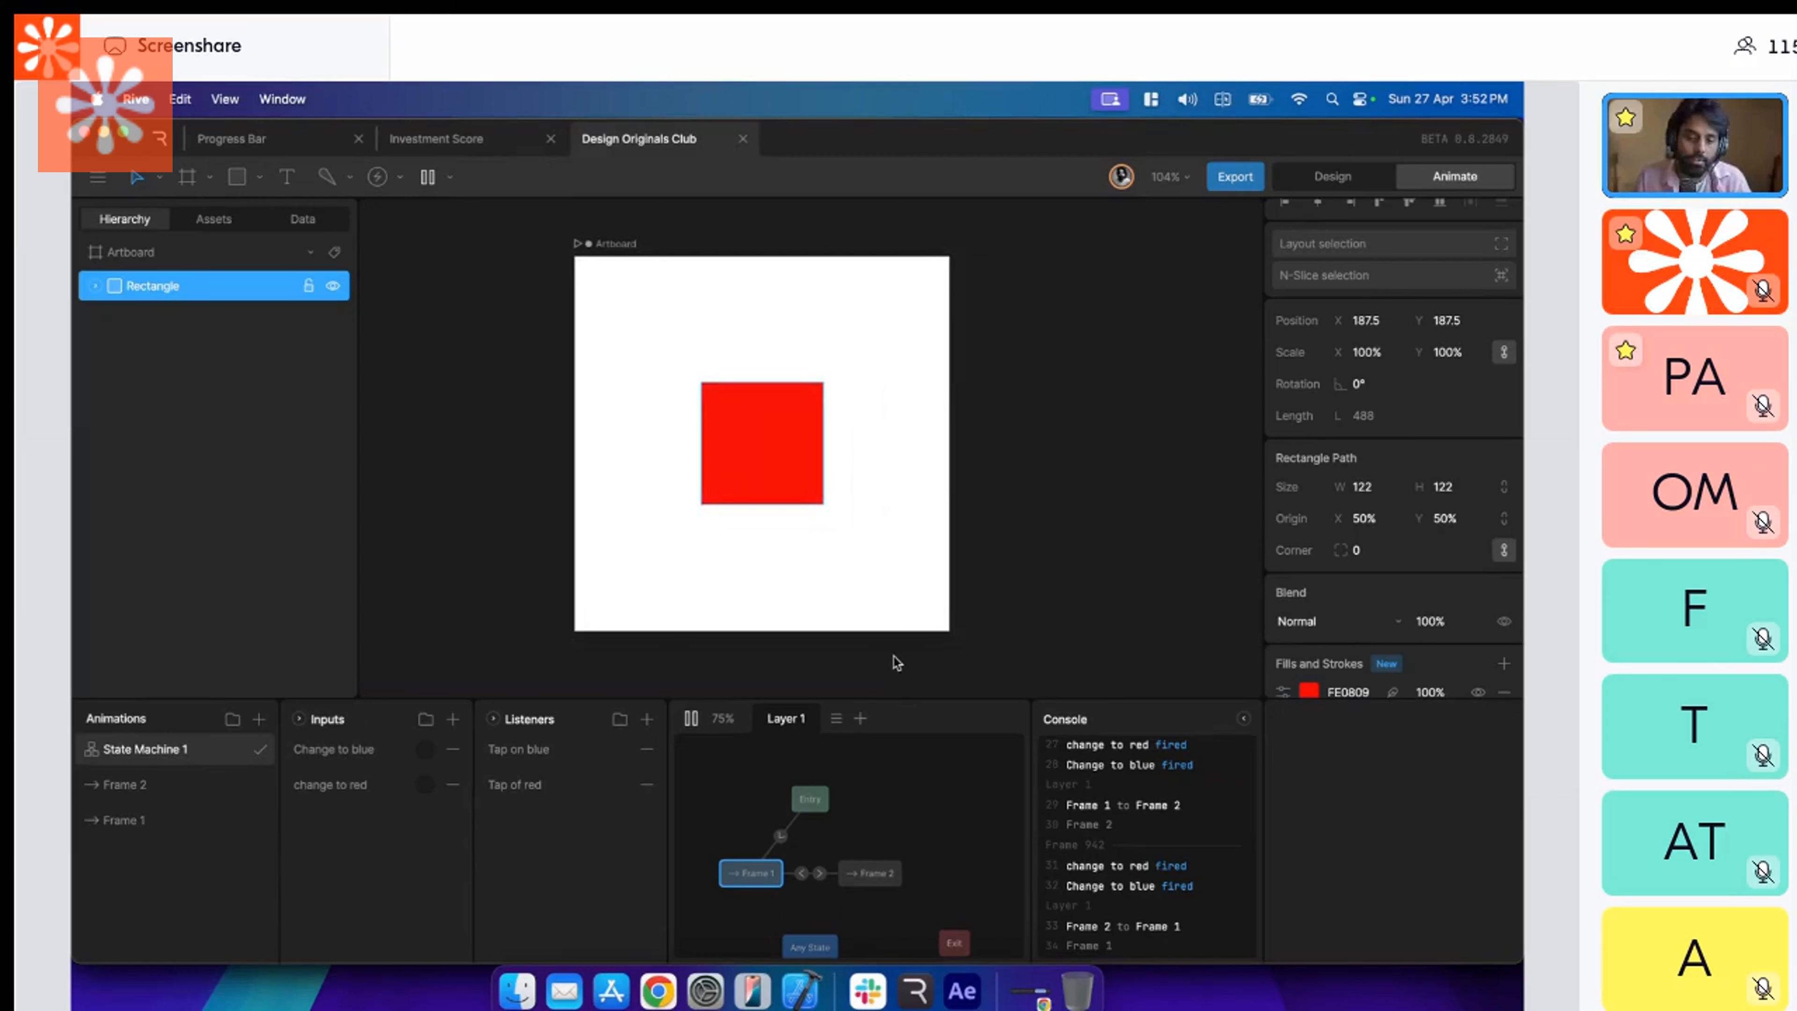
drag(912, 698, 920, 731)
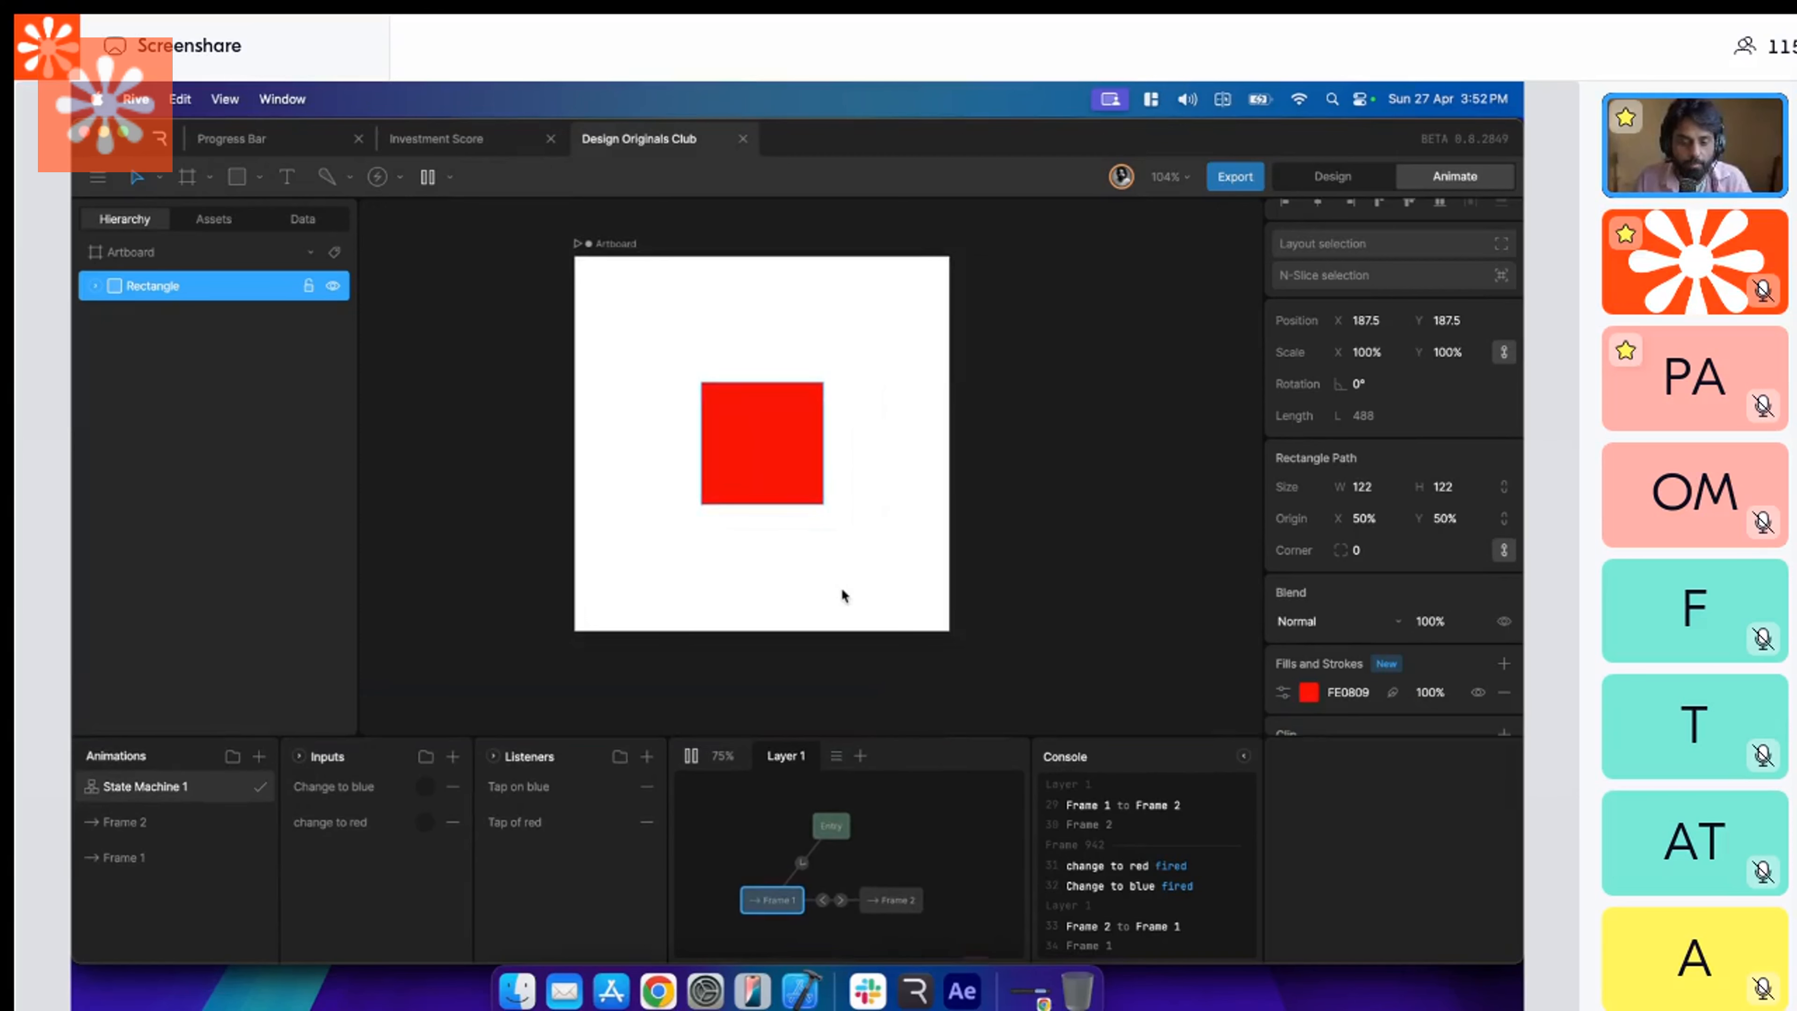
scroll(918, 499, up, 2)
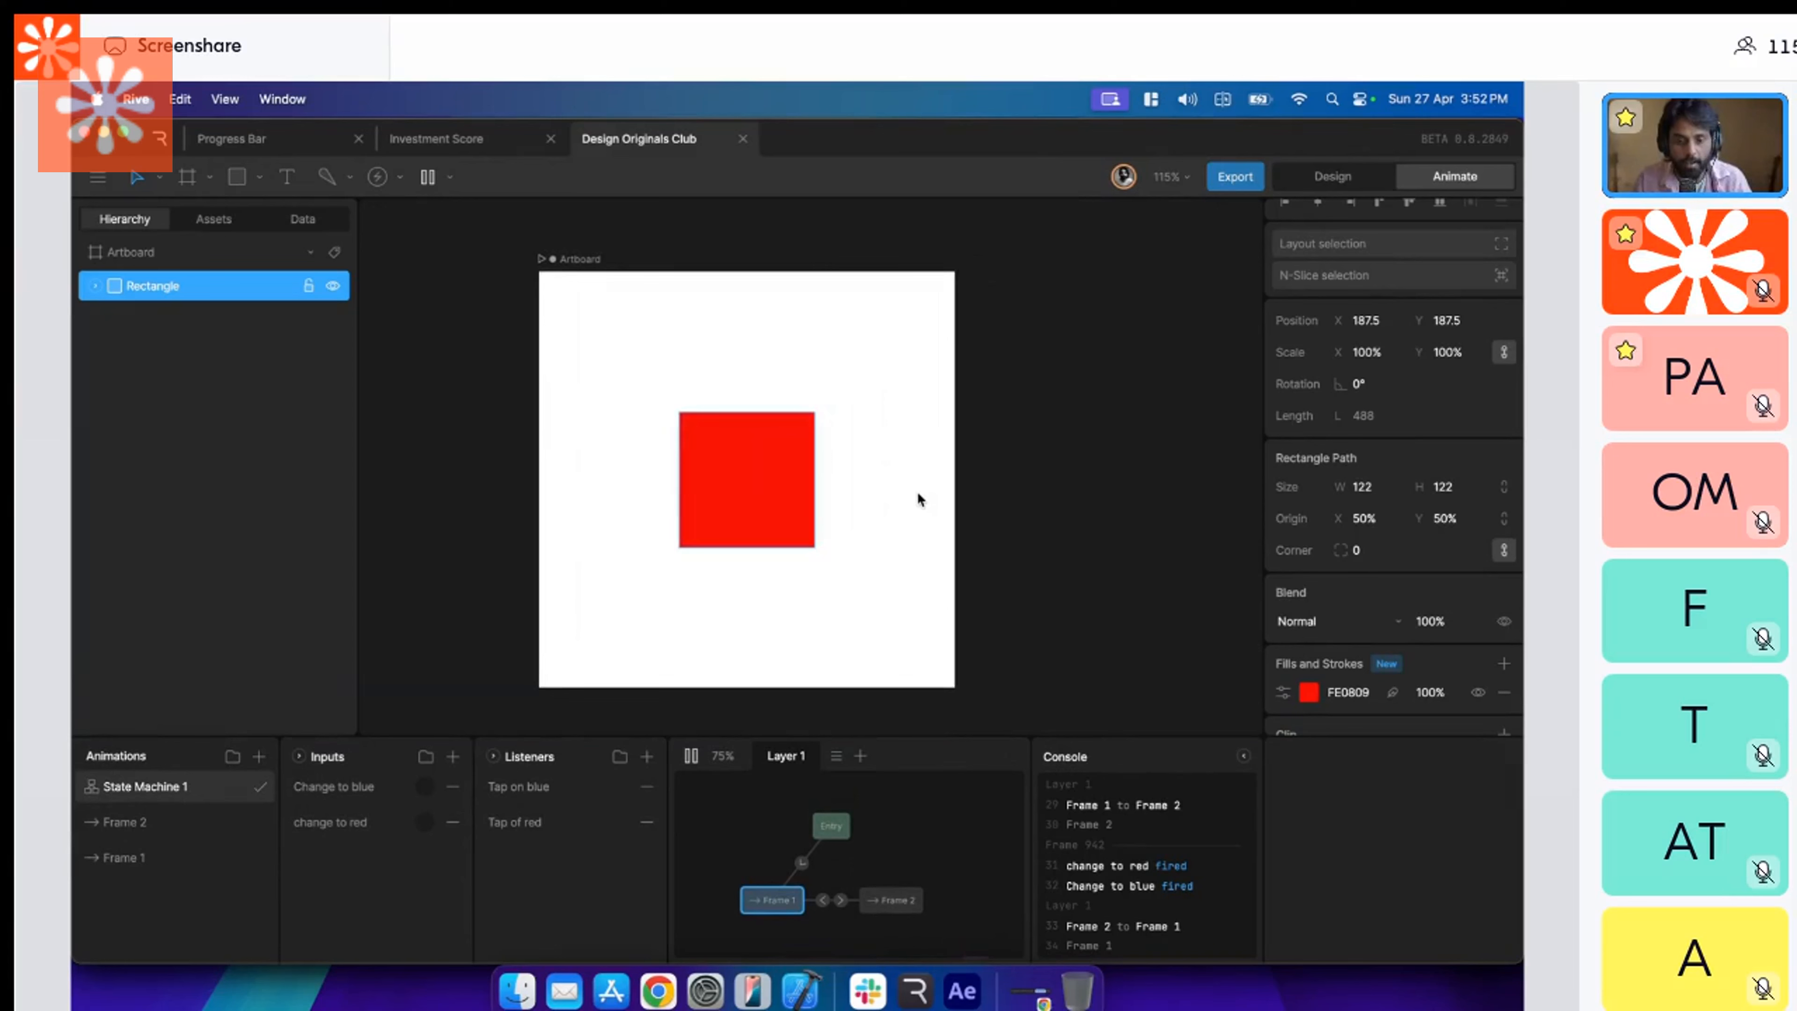
scroll(918, 499, right, 1)
scroll(918, 499, down, 1)
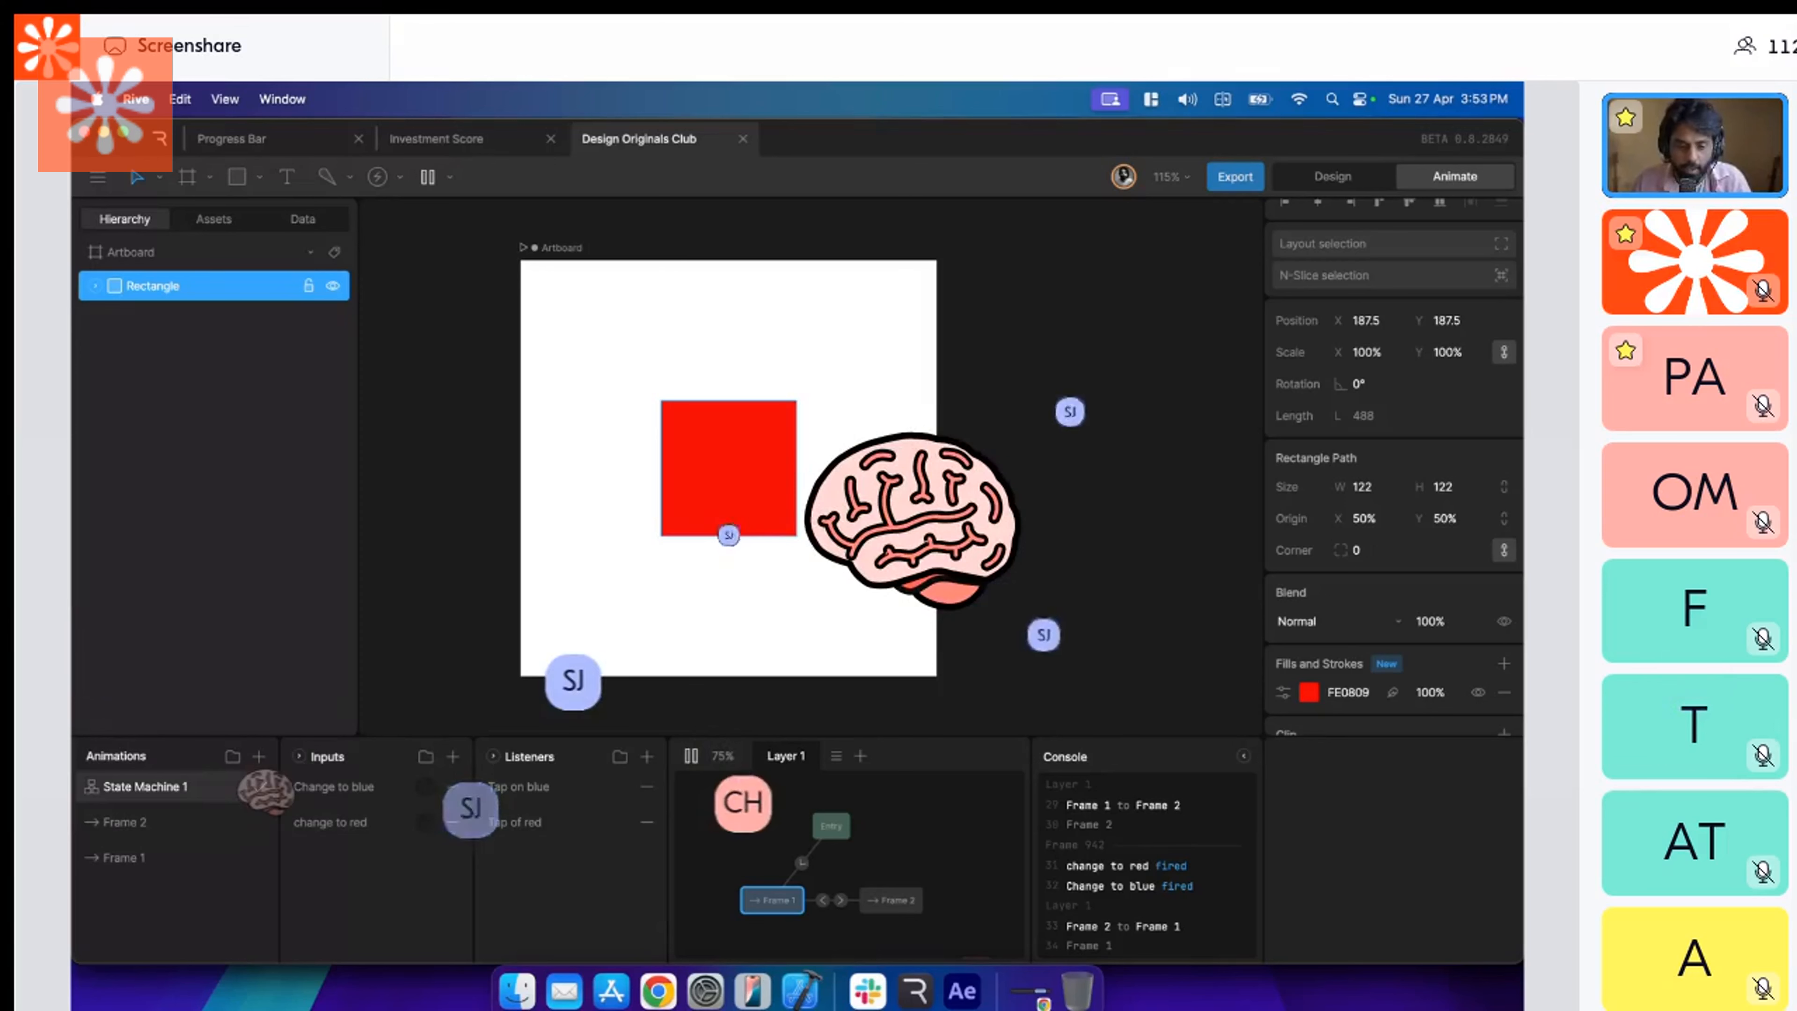
Examine the available pointer trigger options for the Tap on blue and Tap of red listeners, picking Click for Tap of red.
click(575, 791)
click(1383, 793)
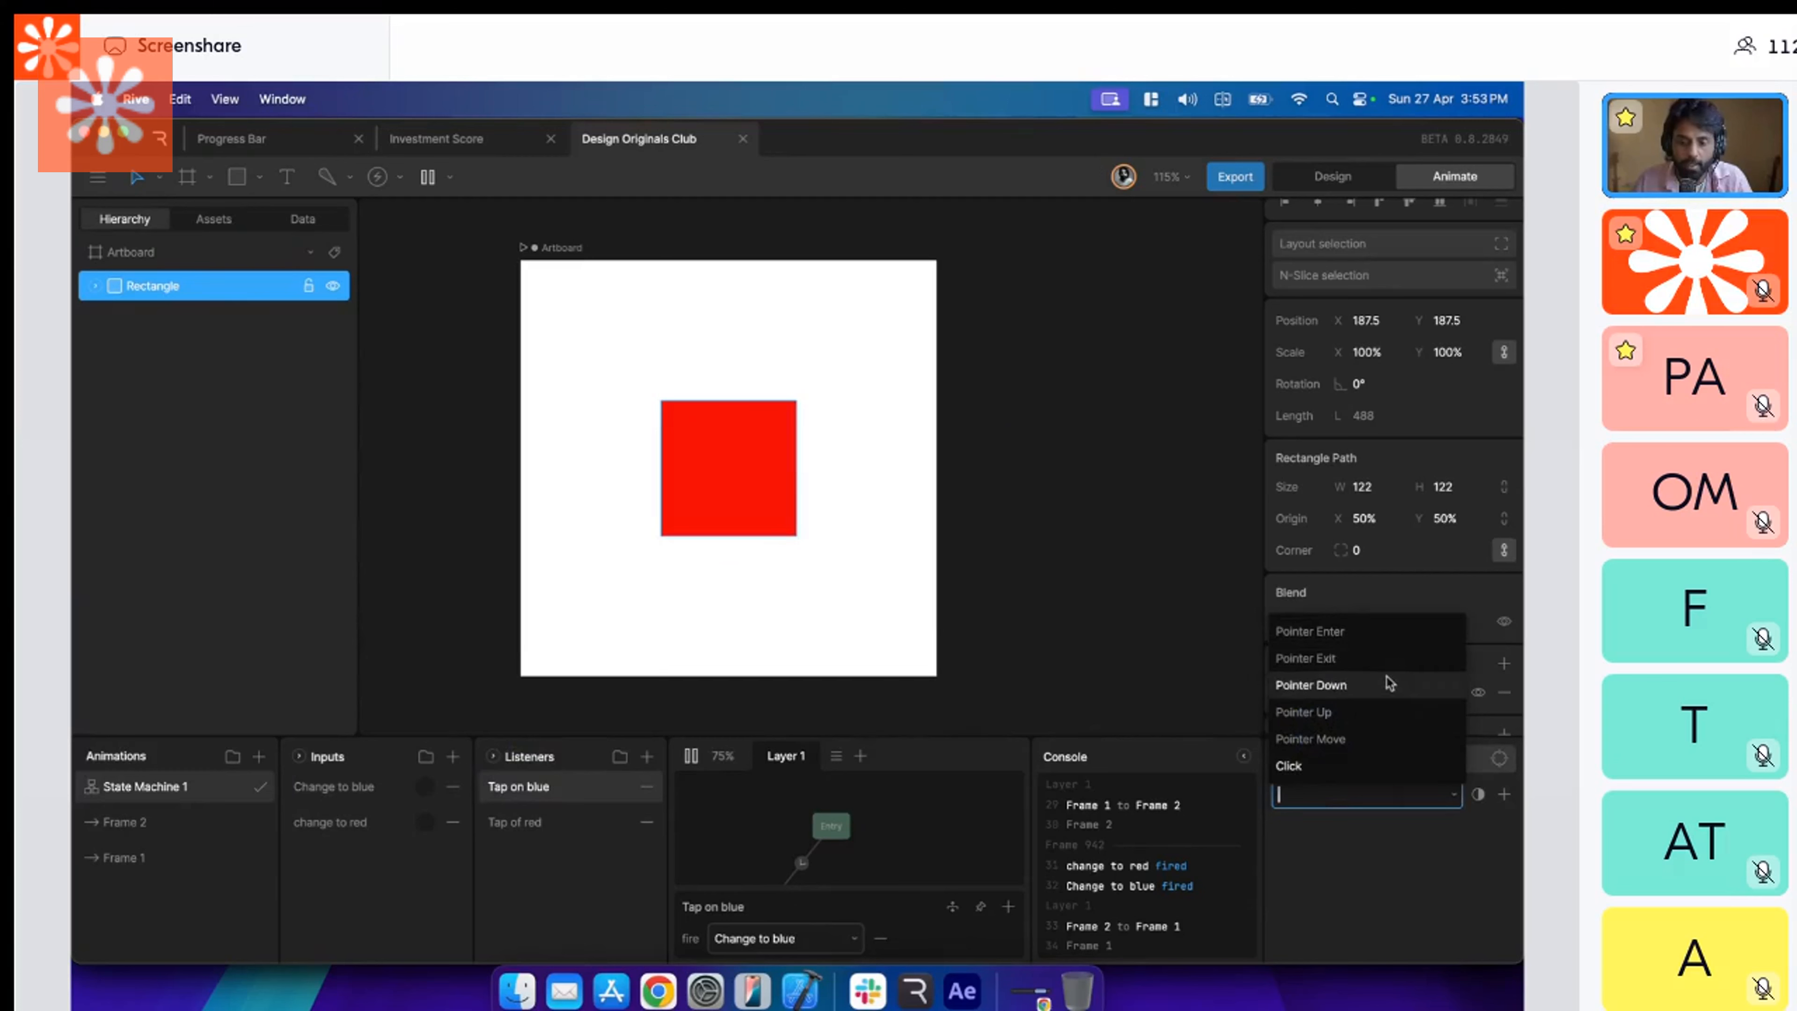
click(1387, 633)
click(566, 838)
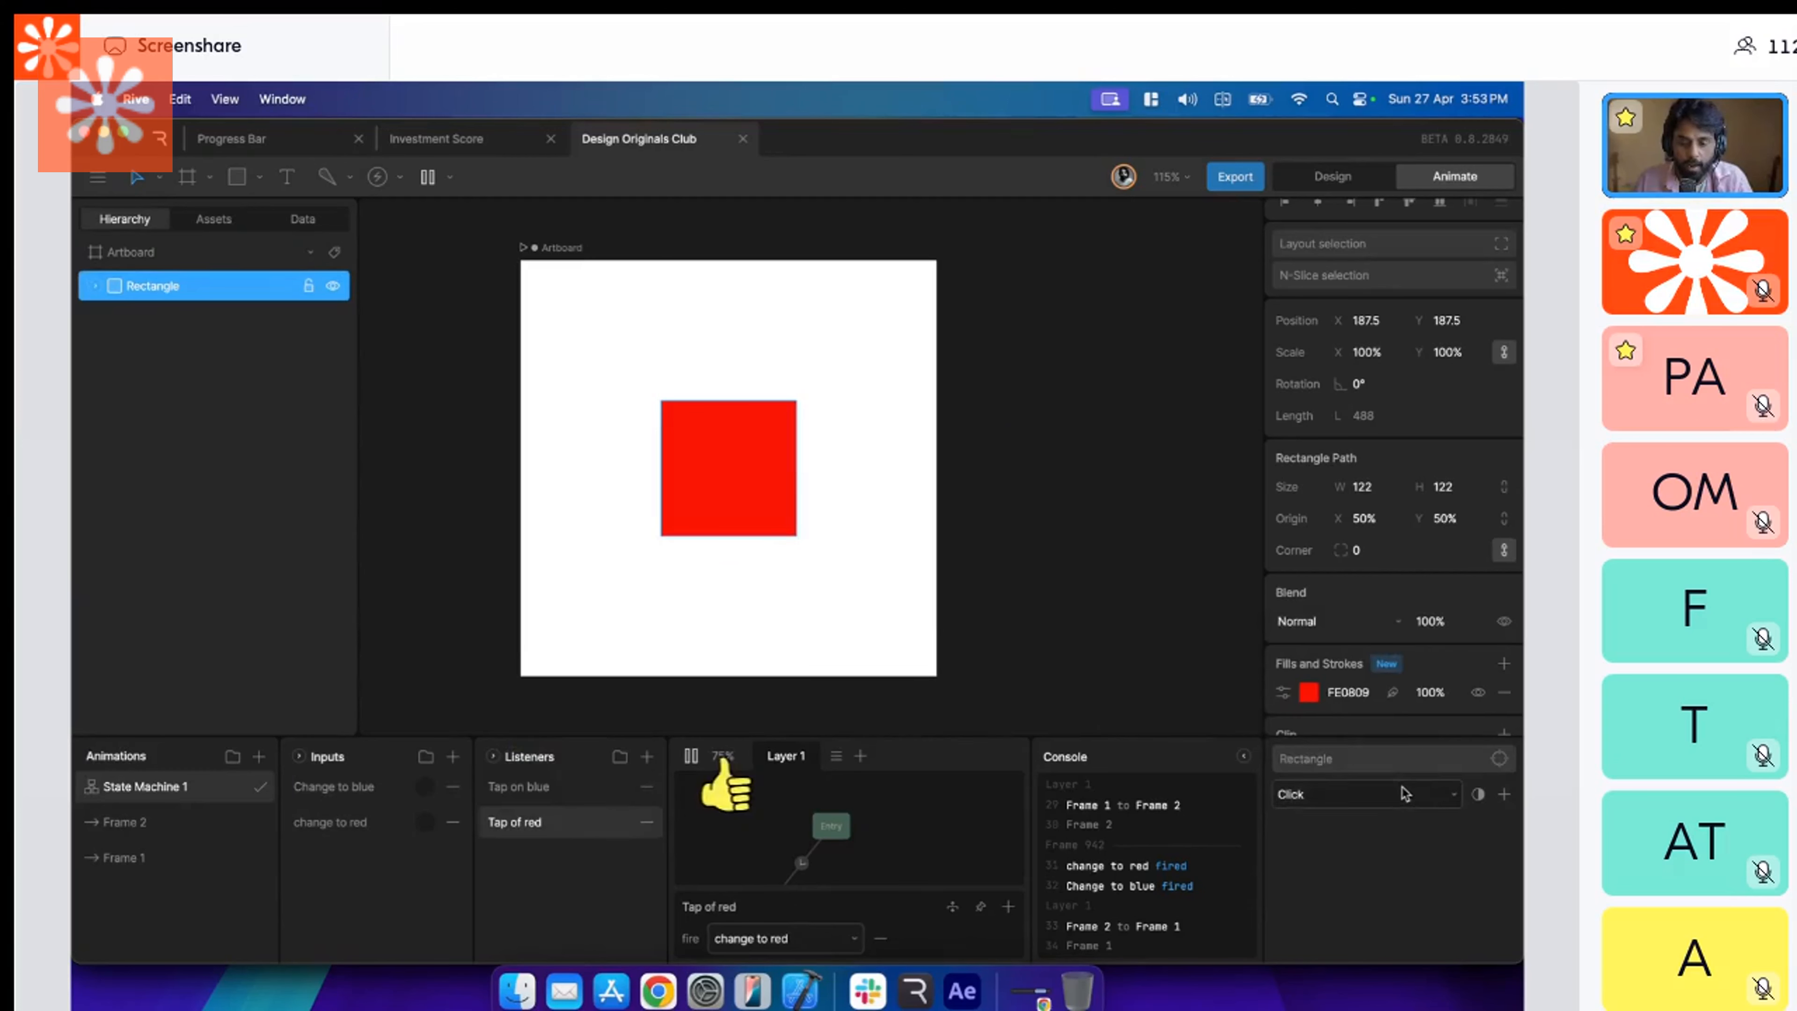
click(1392, 792)
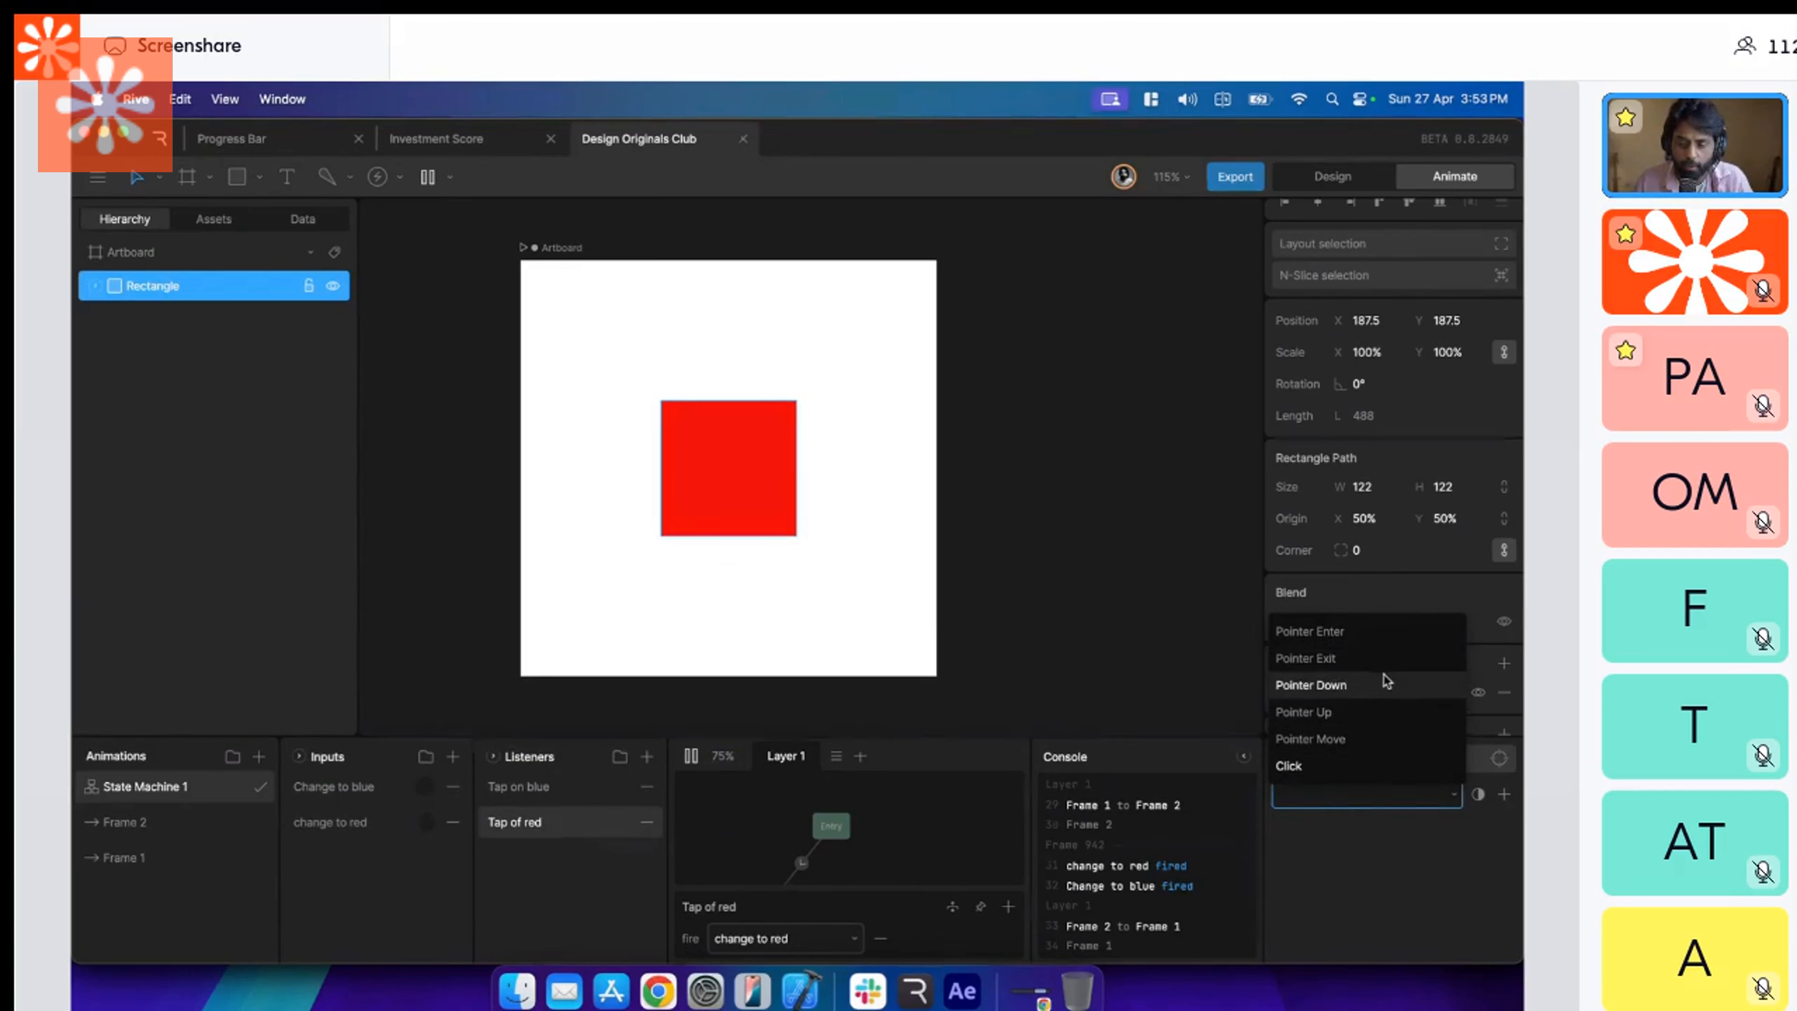
click(1344, 765)
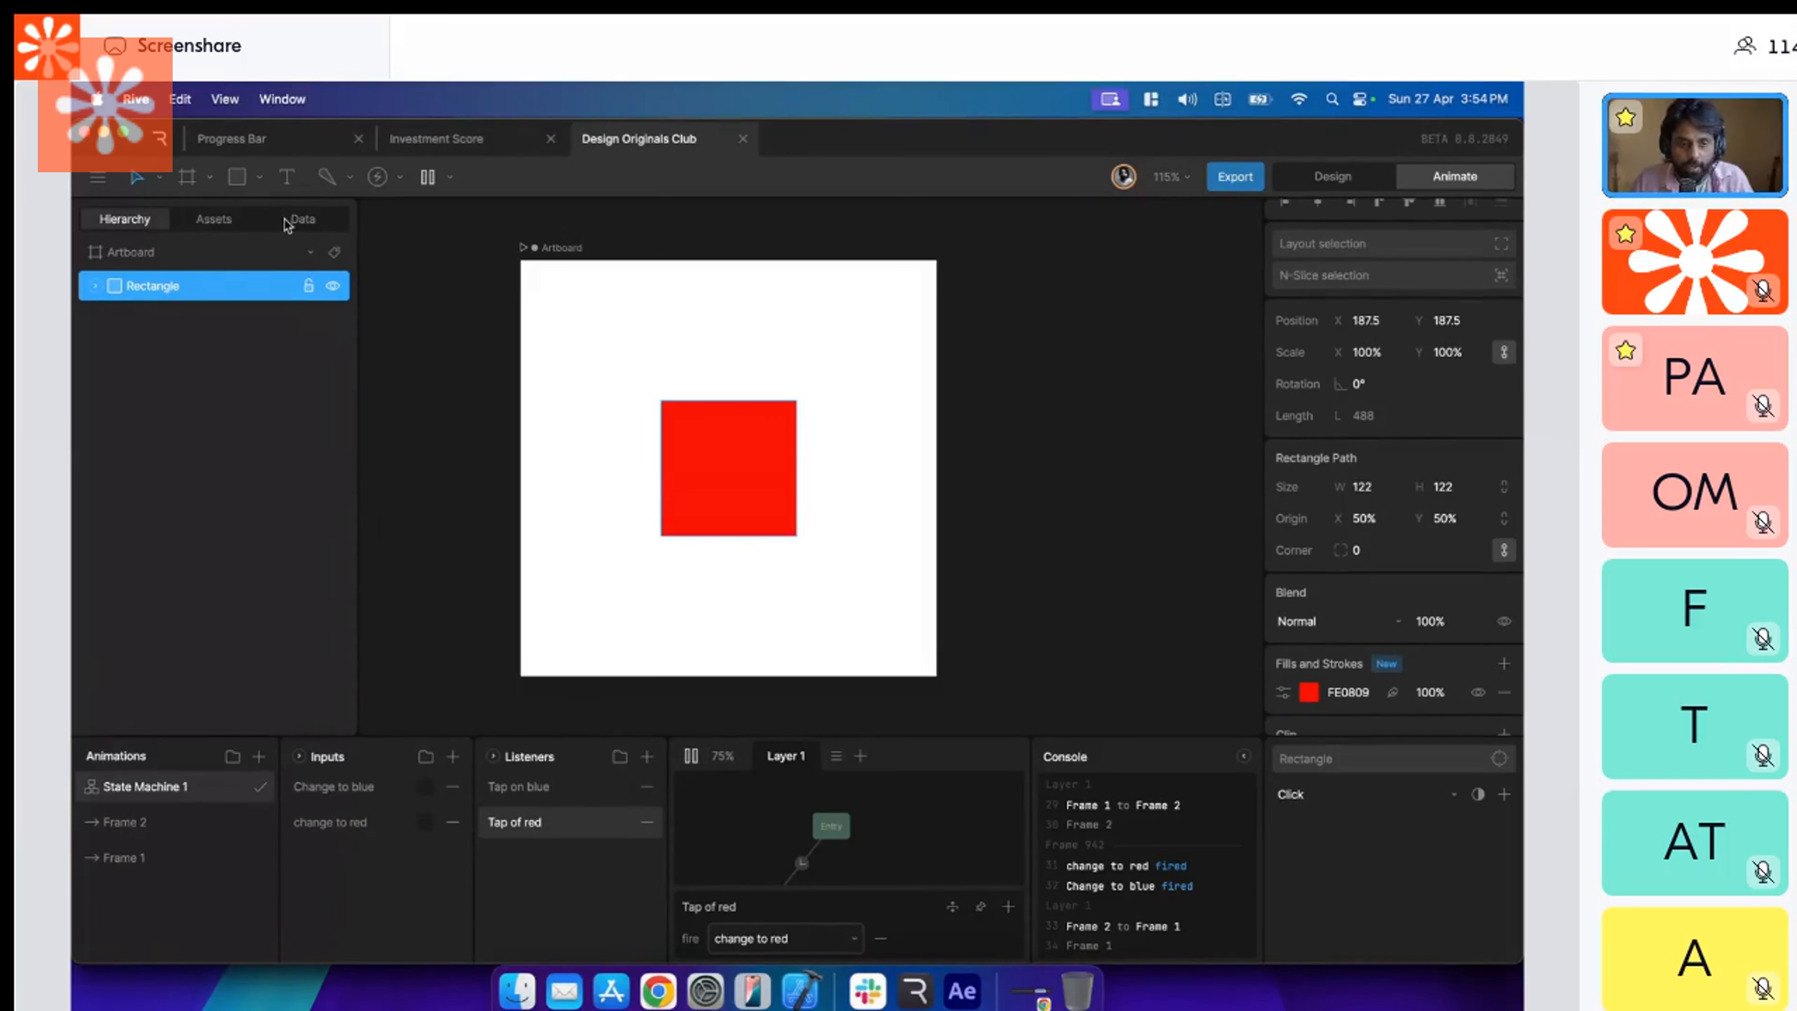
Examine the runtime and backup export options of the file.
click(97, 177)
mouse_move(228, 343)
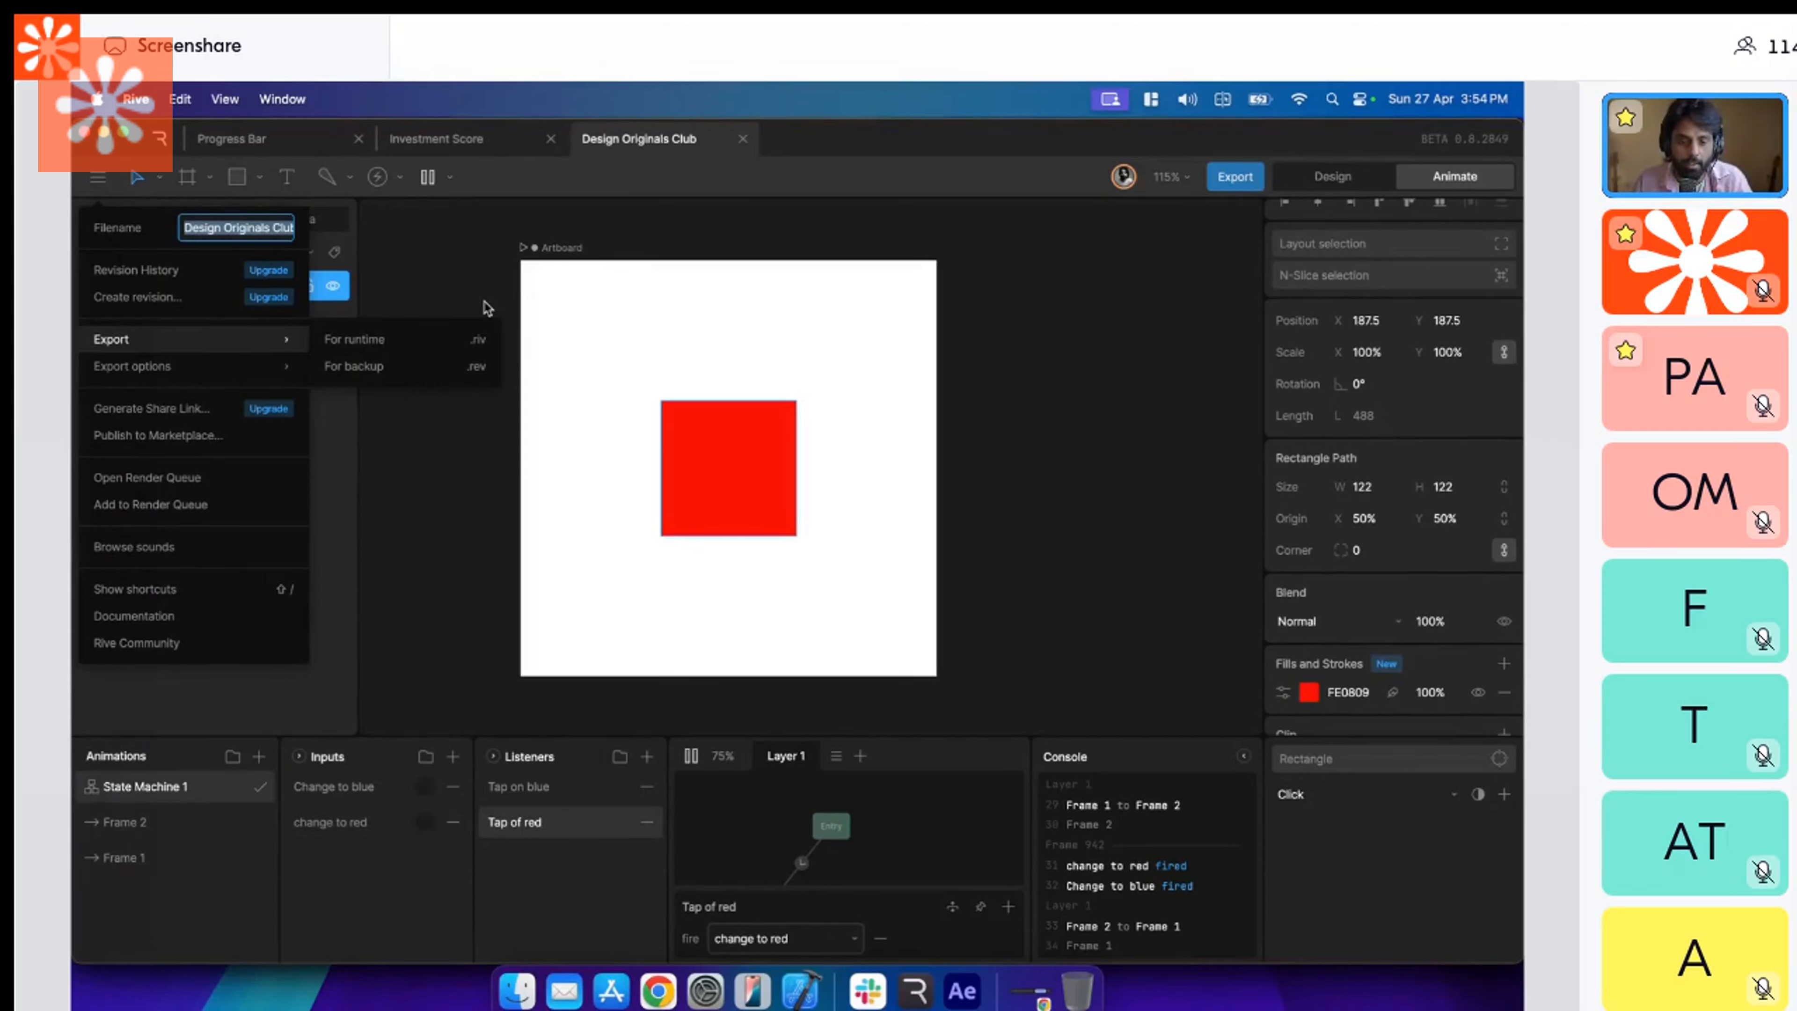
click(479, 269)
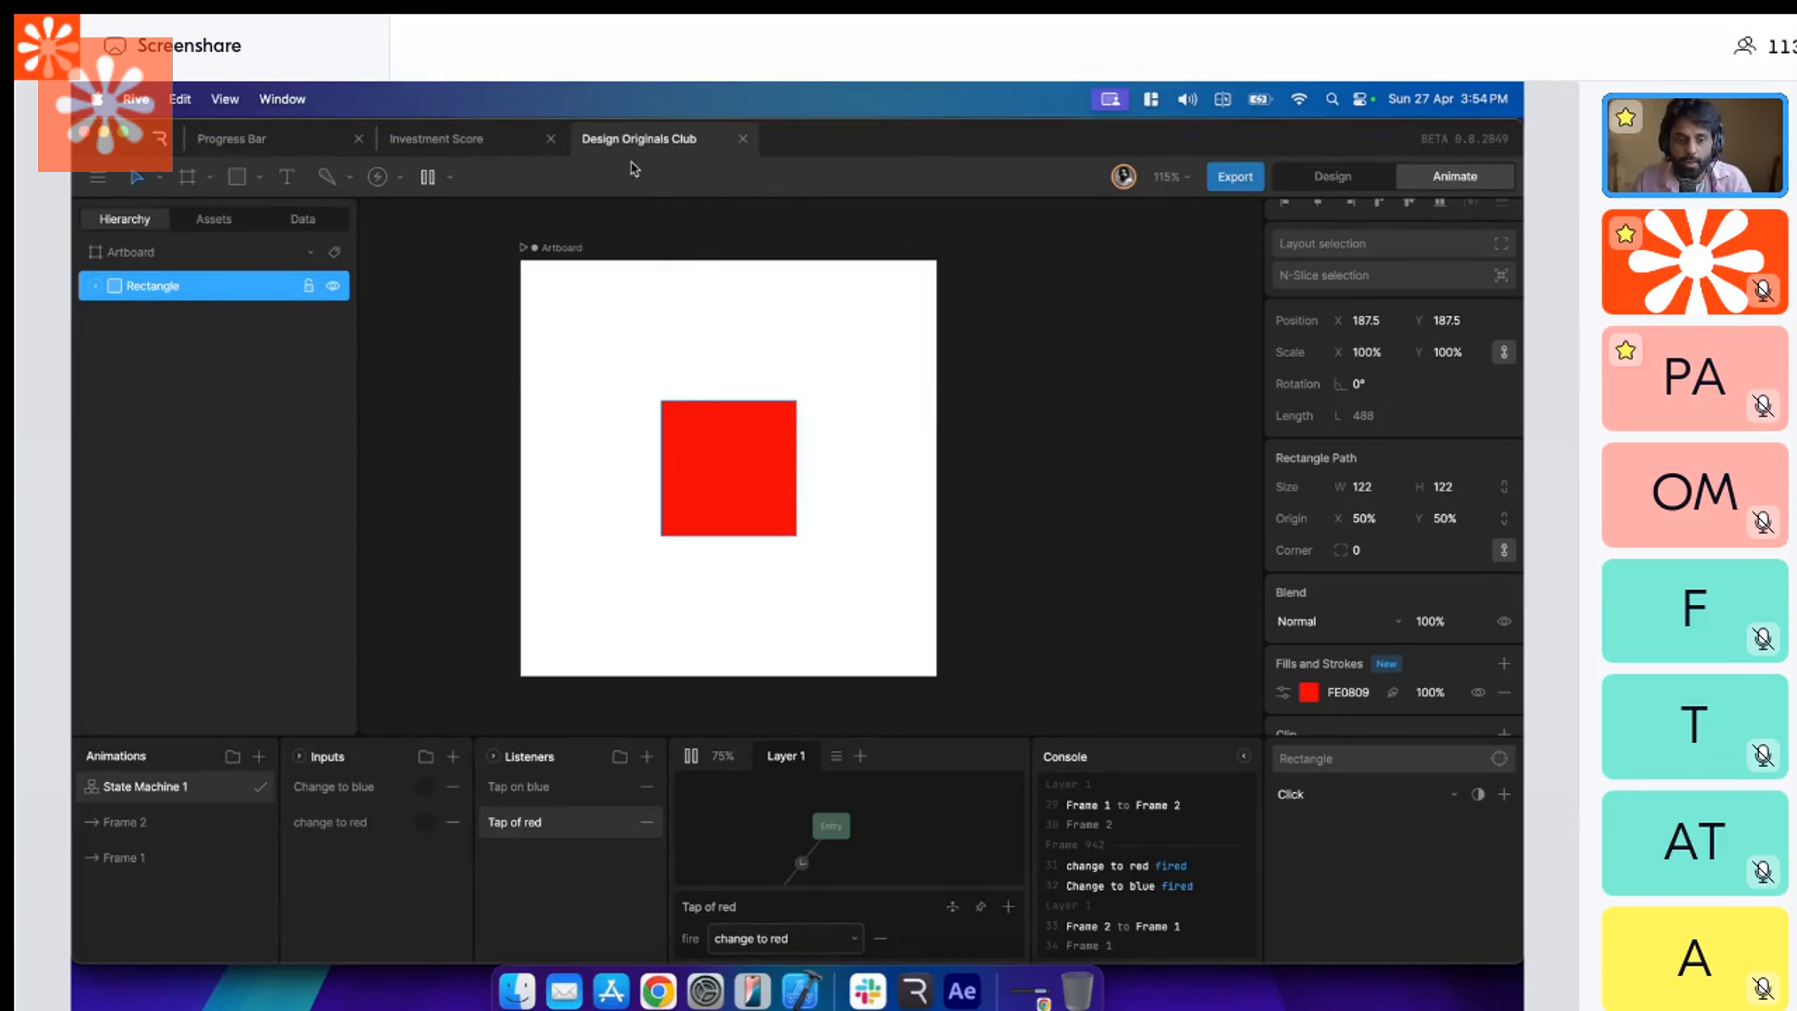
Create a new file with a blank artboard and set the artboard's size to 375 × 375.
click(161, 145)
click(1472, 176)
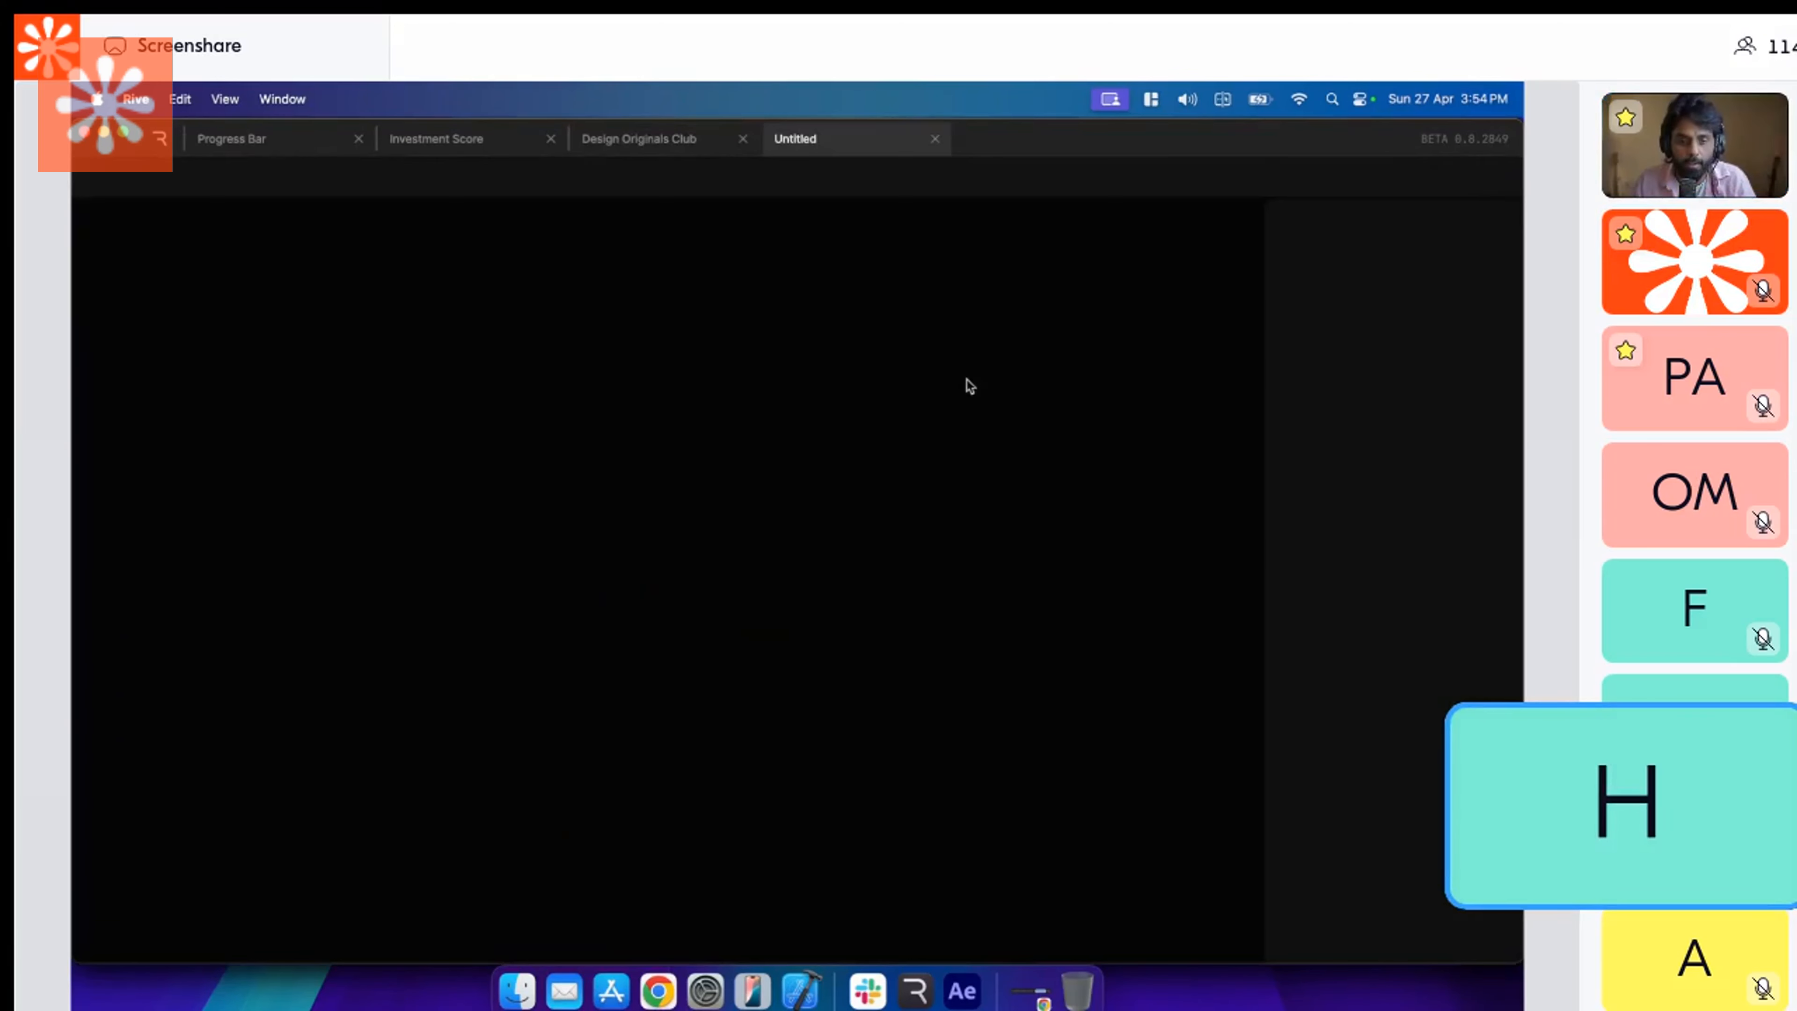
click(812, 604)
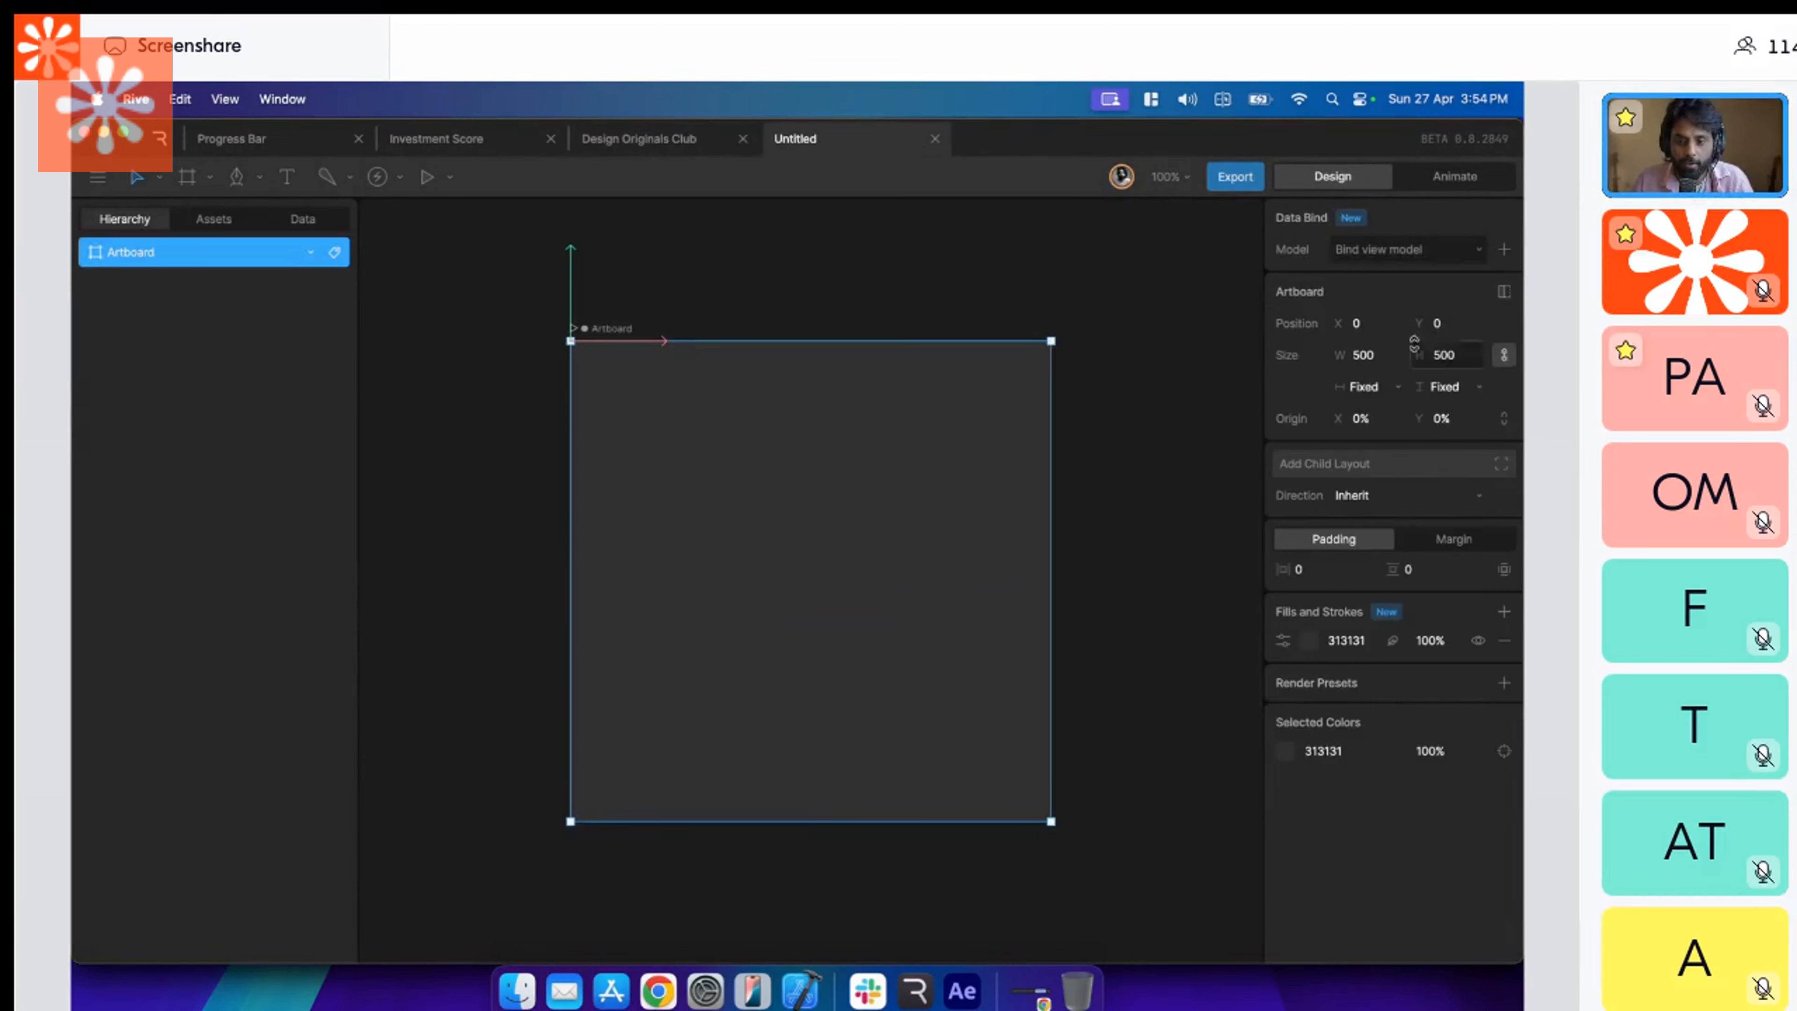
click(1393, 357)
text(375)
key(Tab)
text(3)
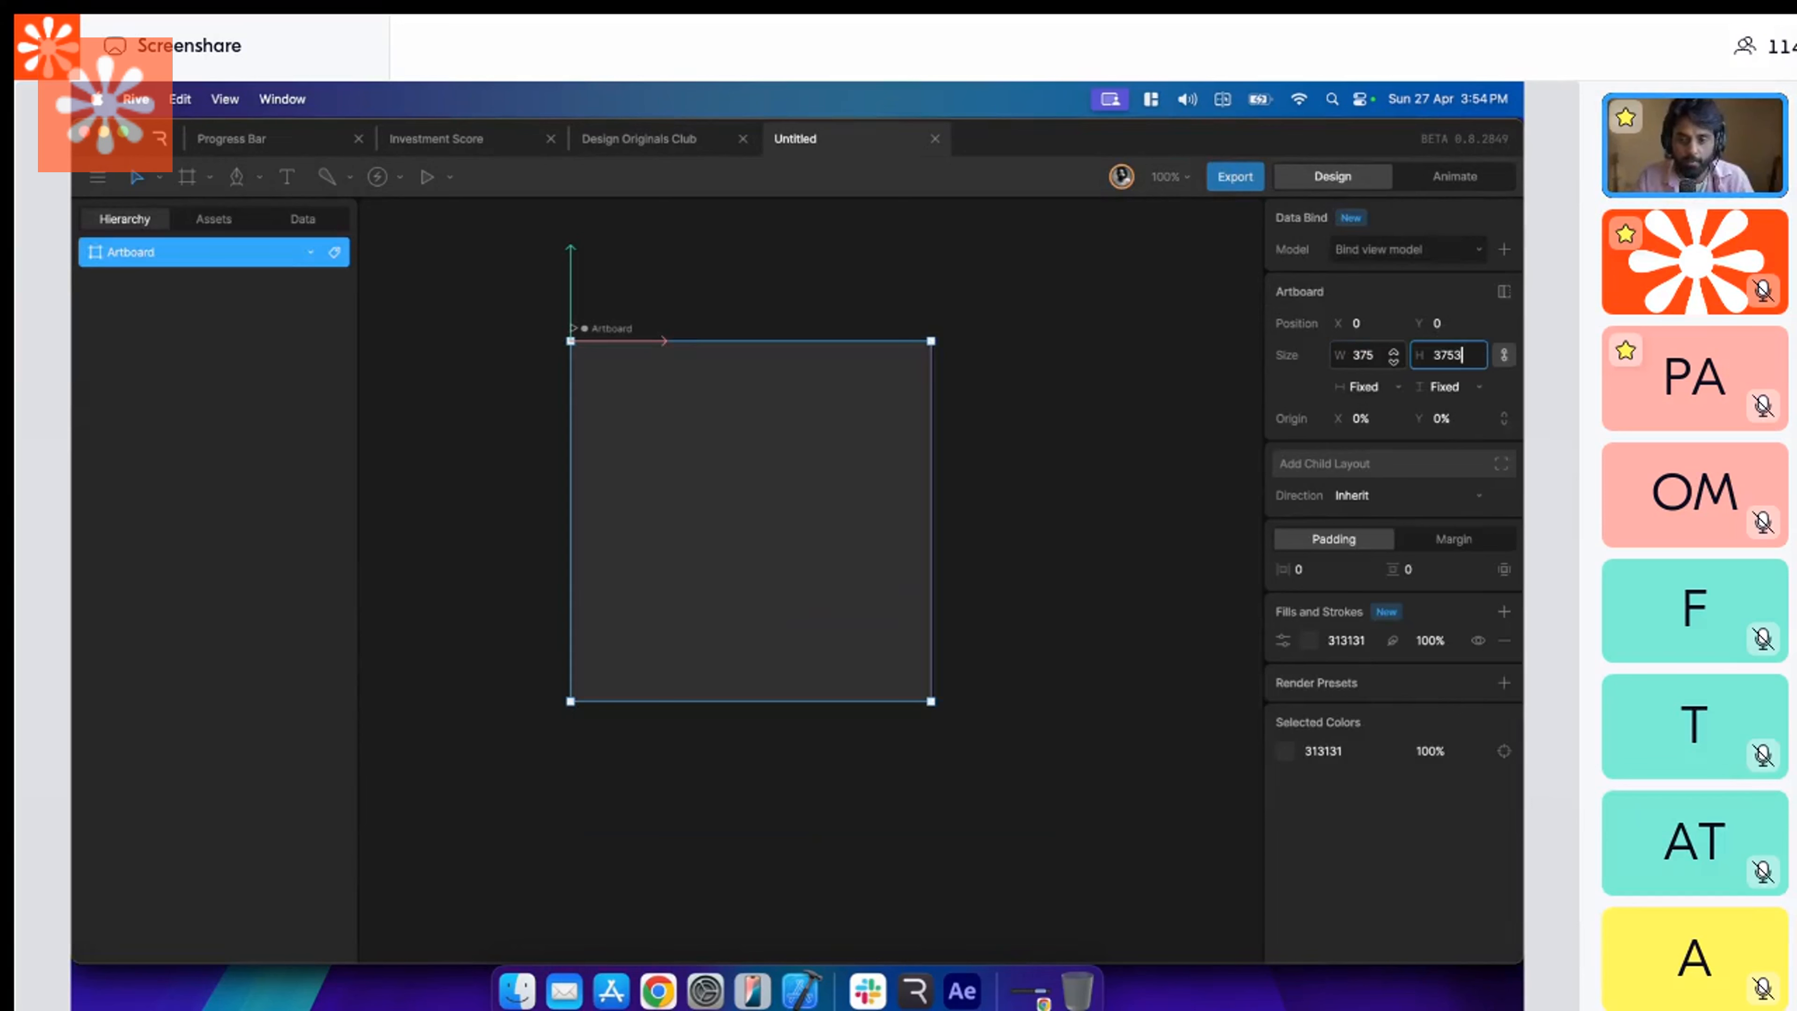
key(Escape)
Change the artboard's fill color to white, FFFFFF.
click(1309, 642)
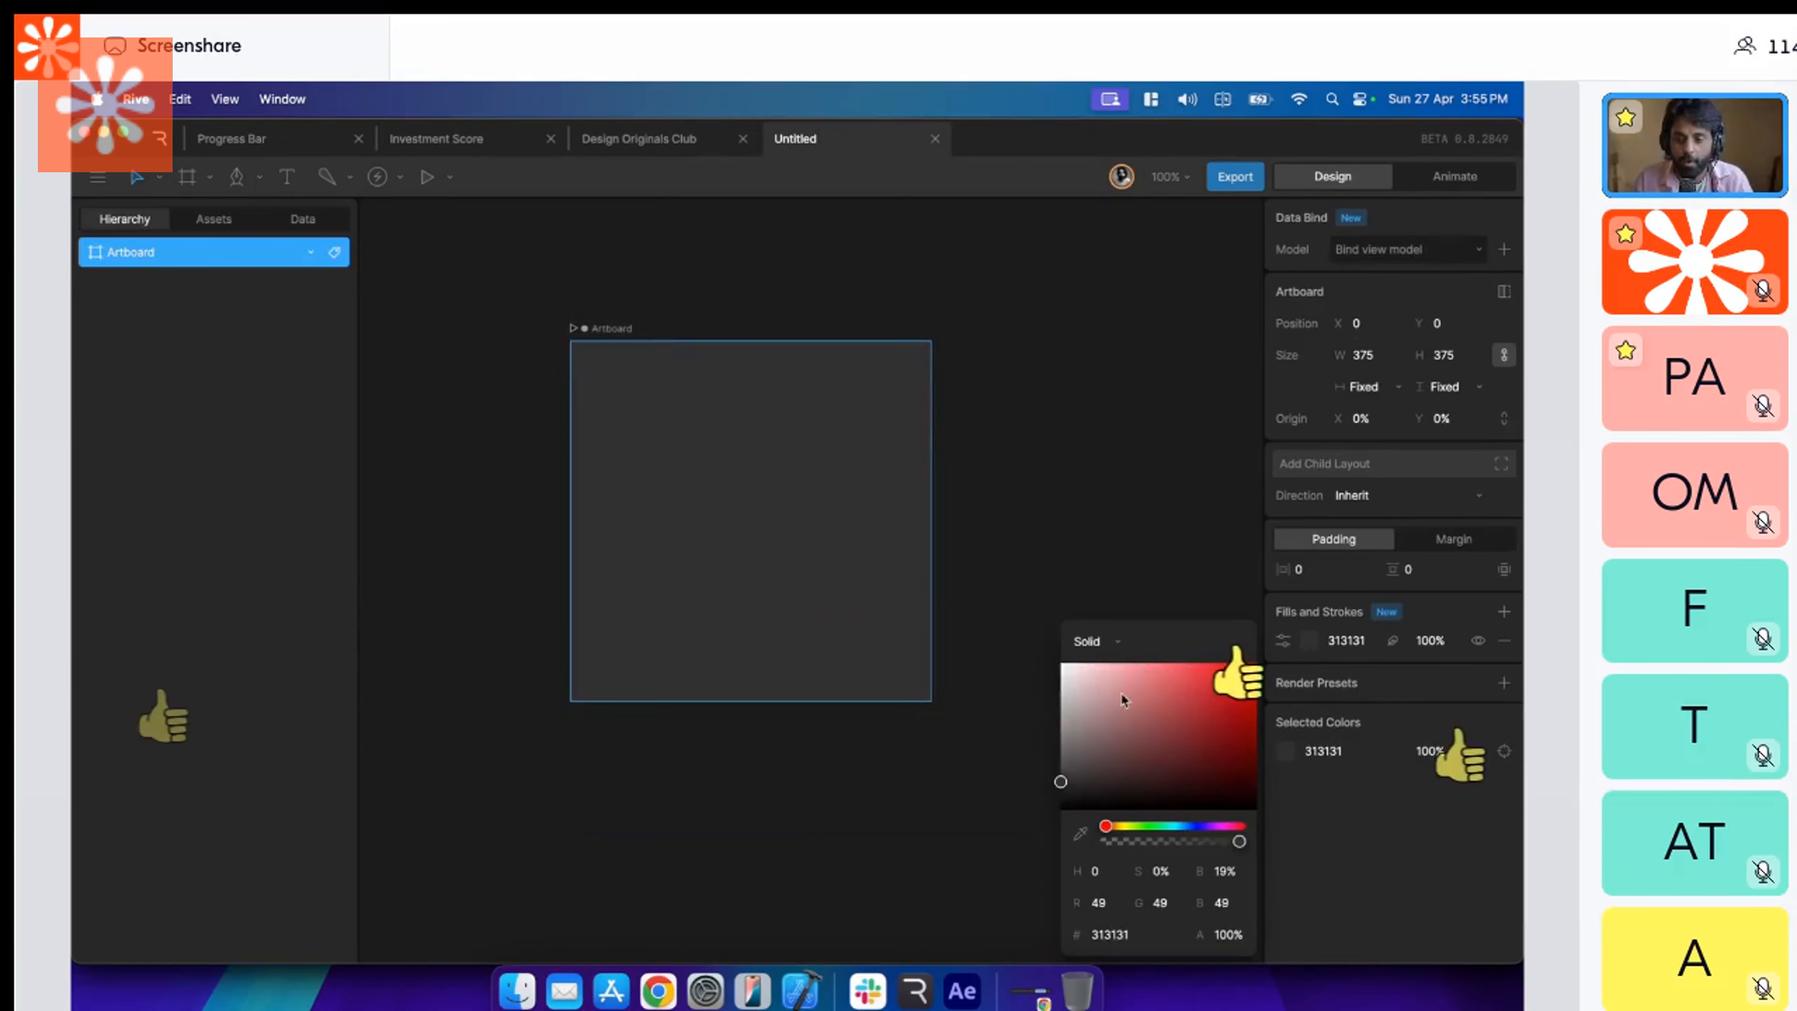
drag(1120, 694, 1049, 541)
click(1048, 540)
scroll(1046, 540, up, 1)
click(746, 555)
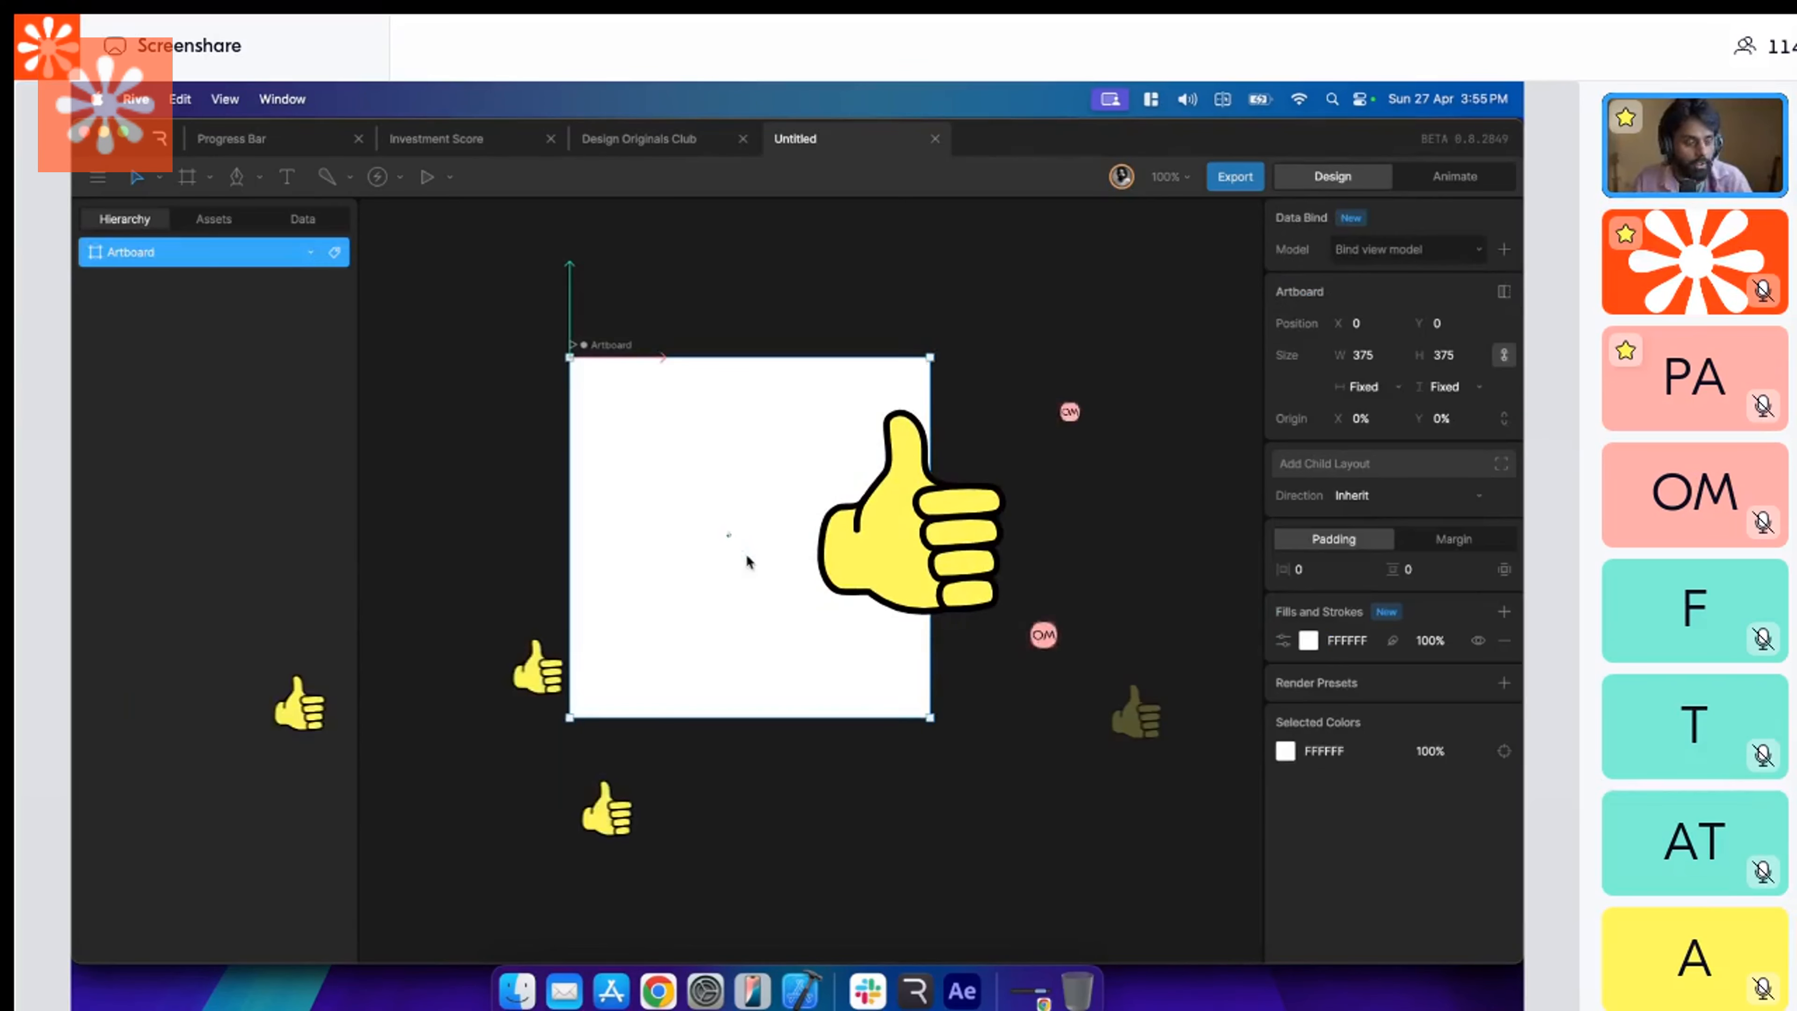
key(space)
drag(747, 555, 751, 566)
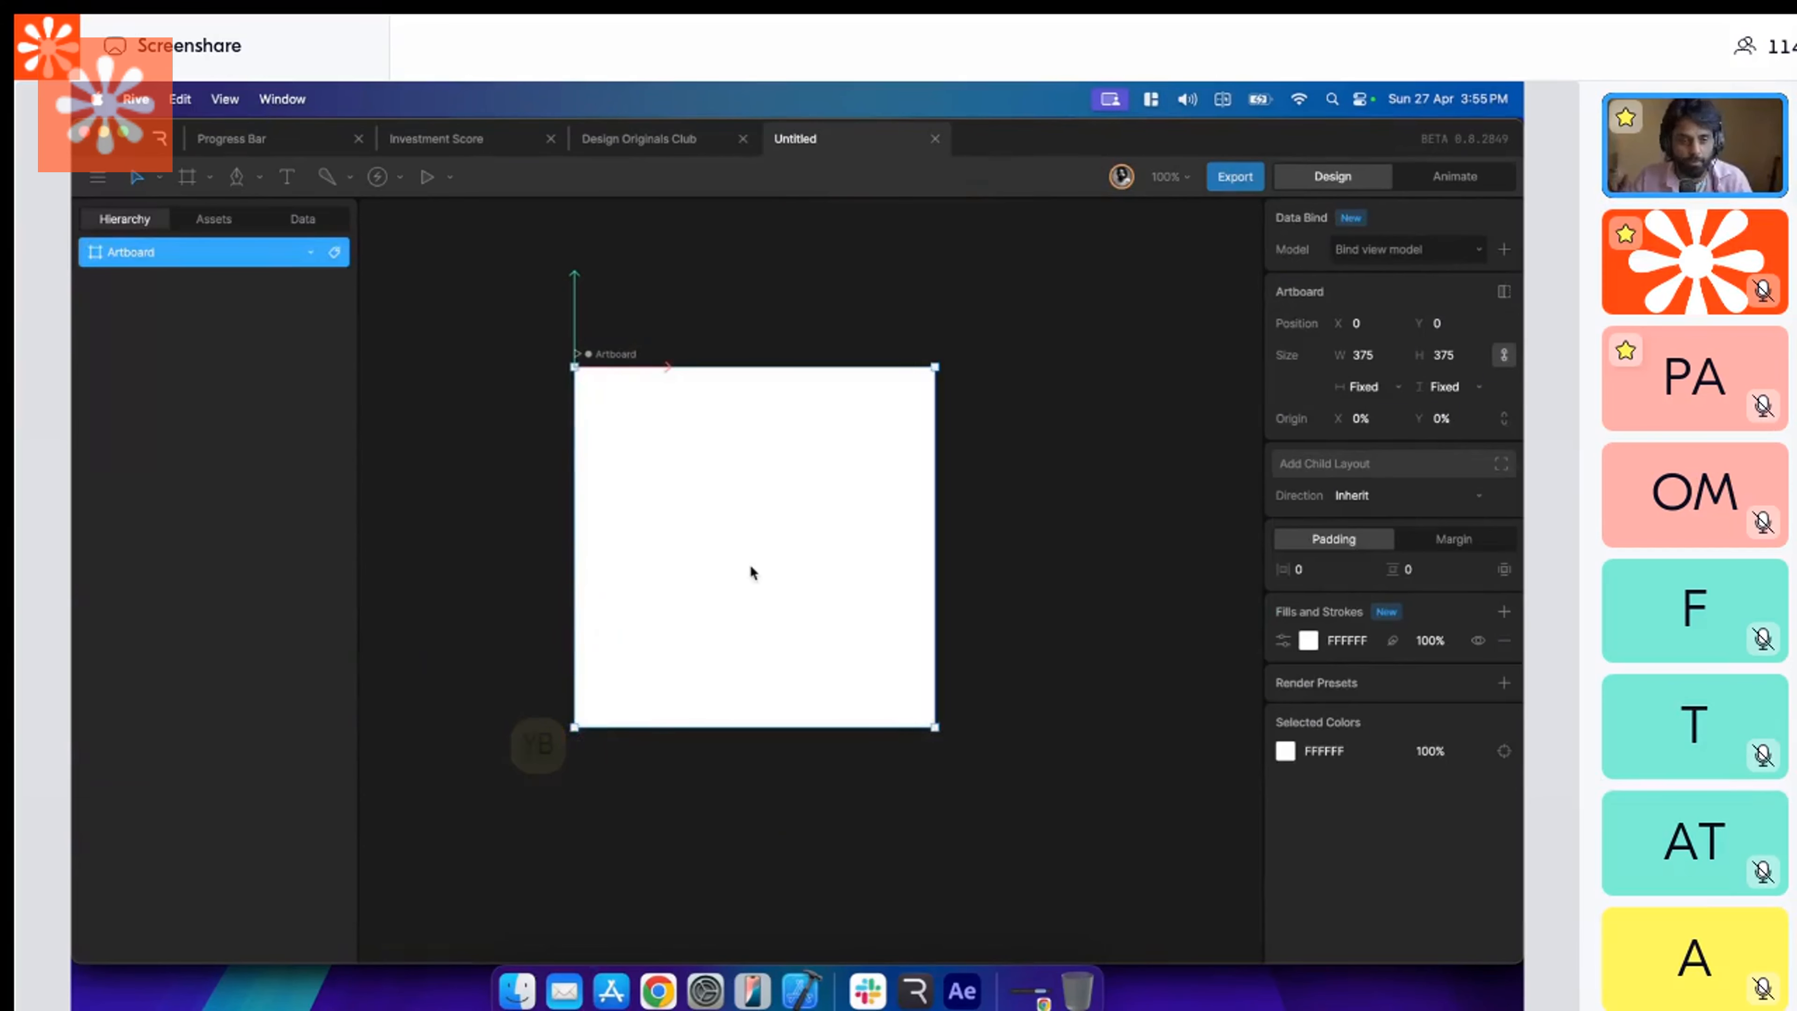
click(1030, 549)
key(space)
drag(1028, 547, 1020, 546)
click(794, 530)
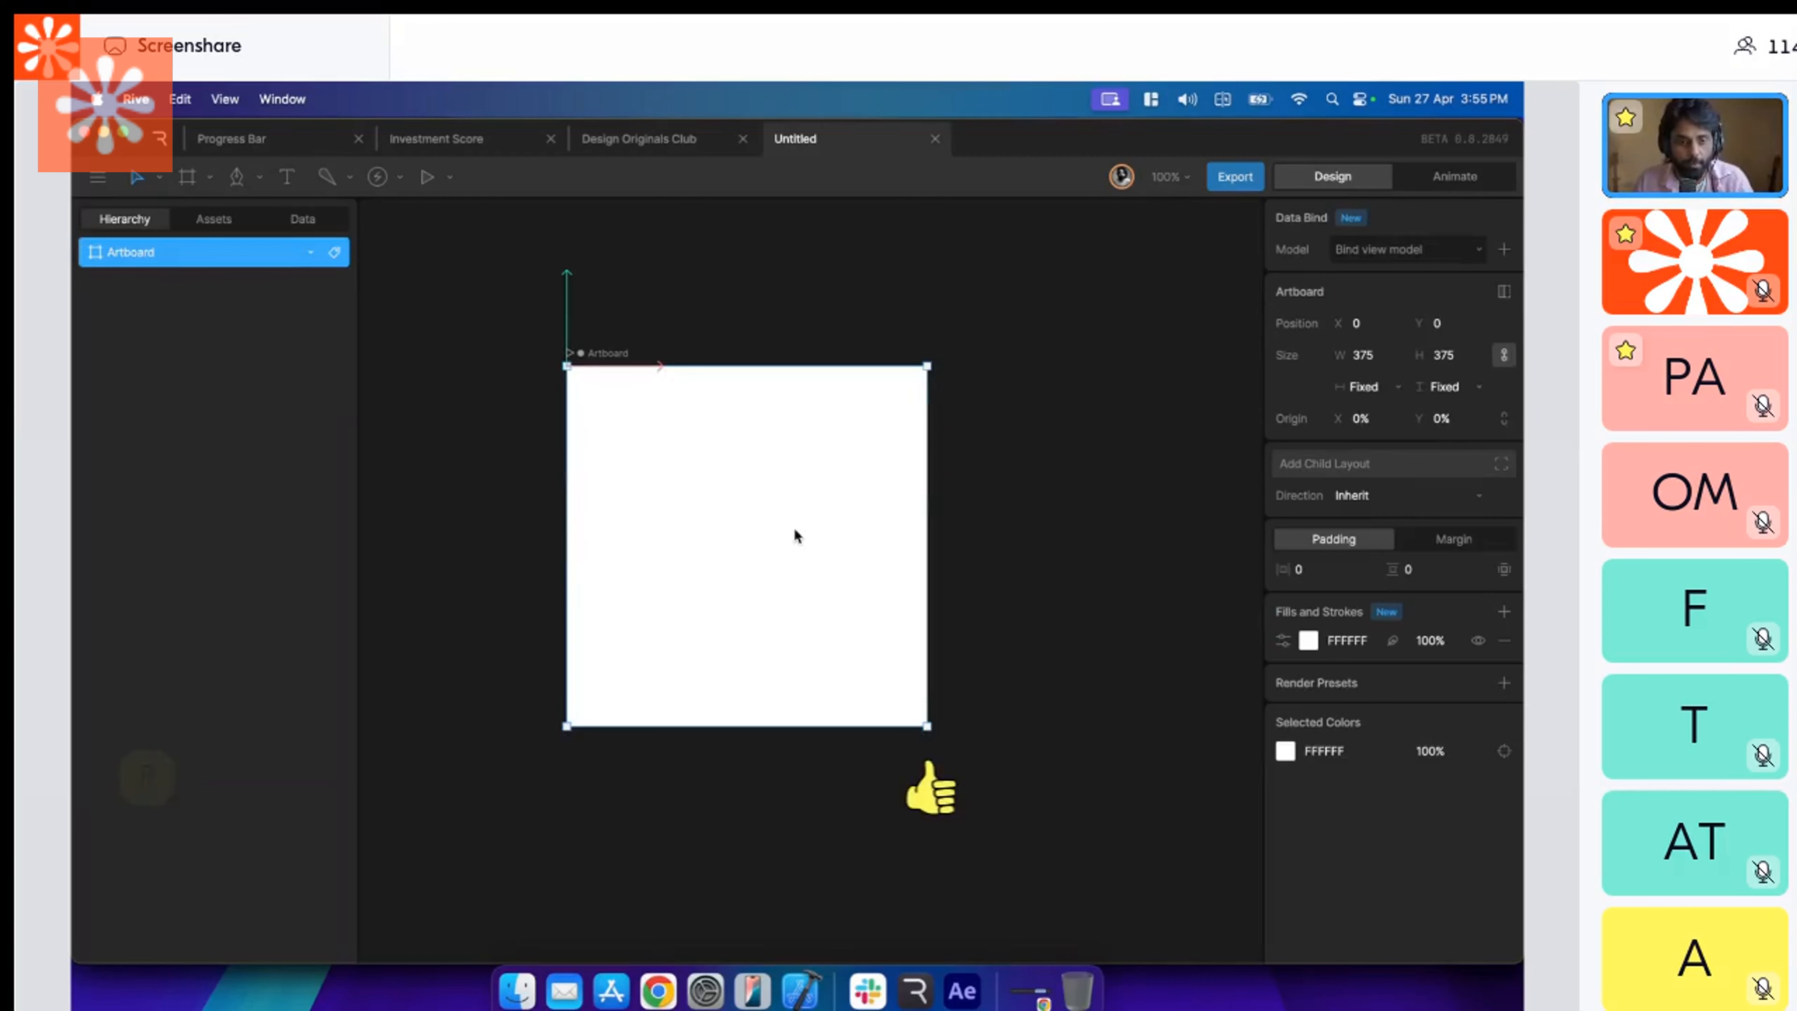
key(space)
drag(799, 531, 807, 535)
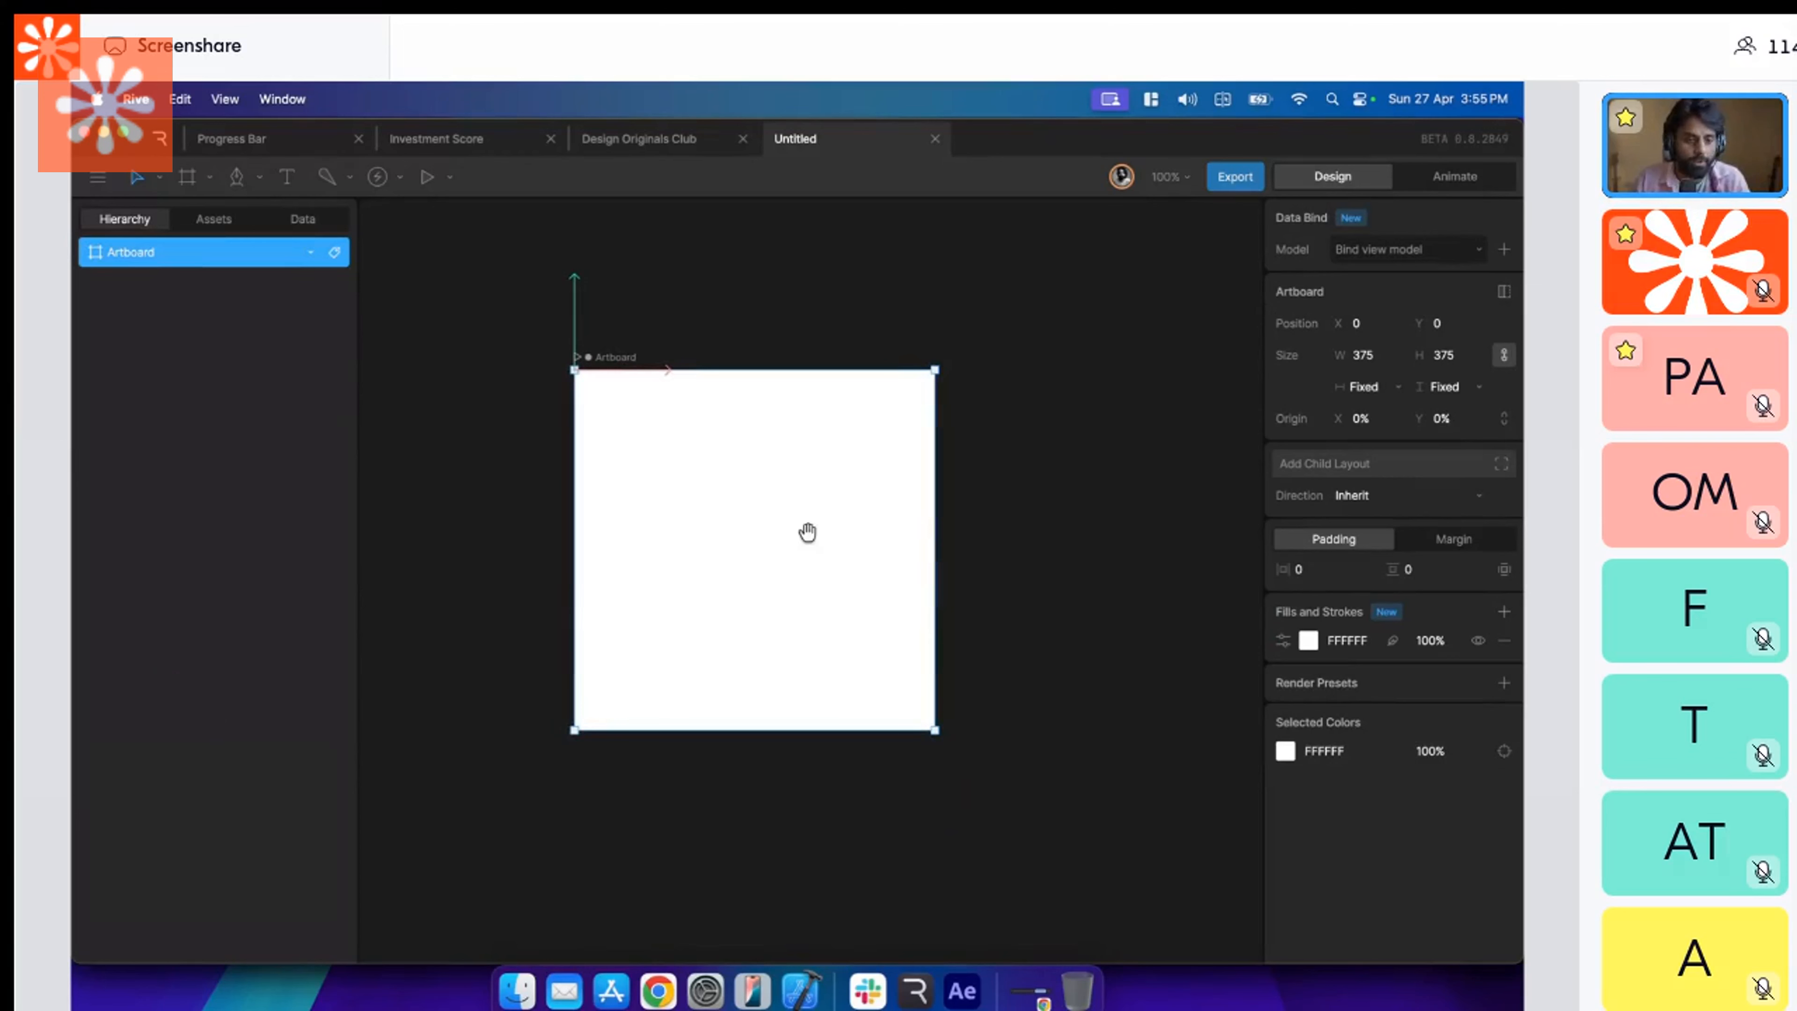
drag(808, 532, 810, 559)
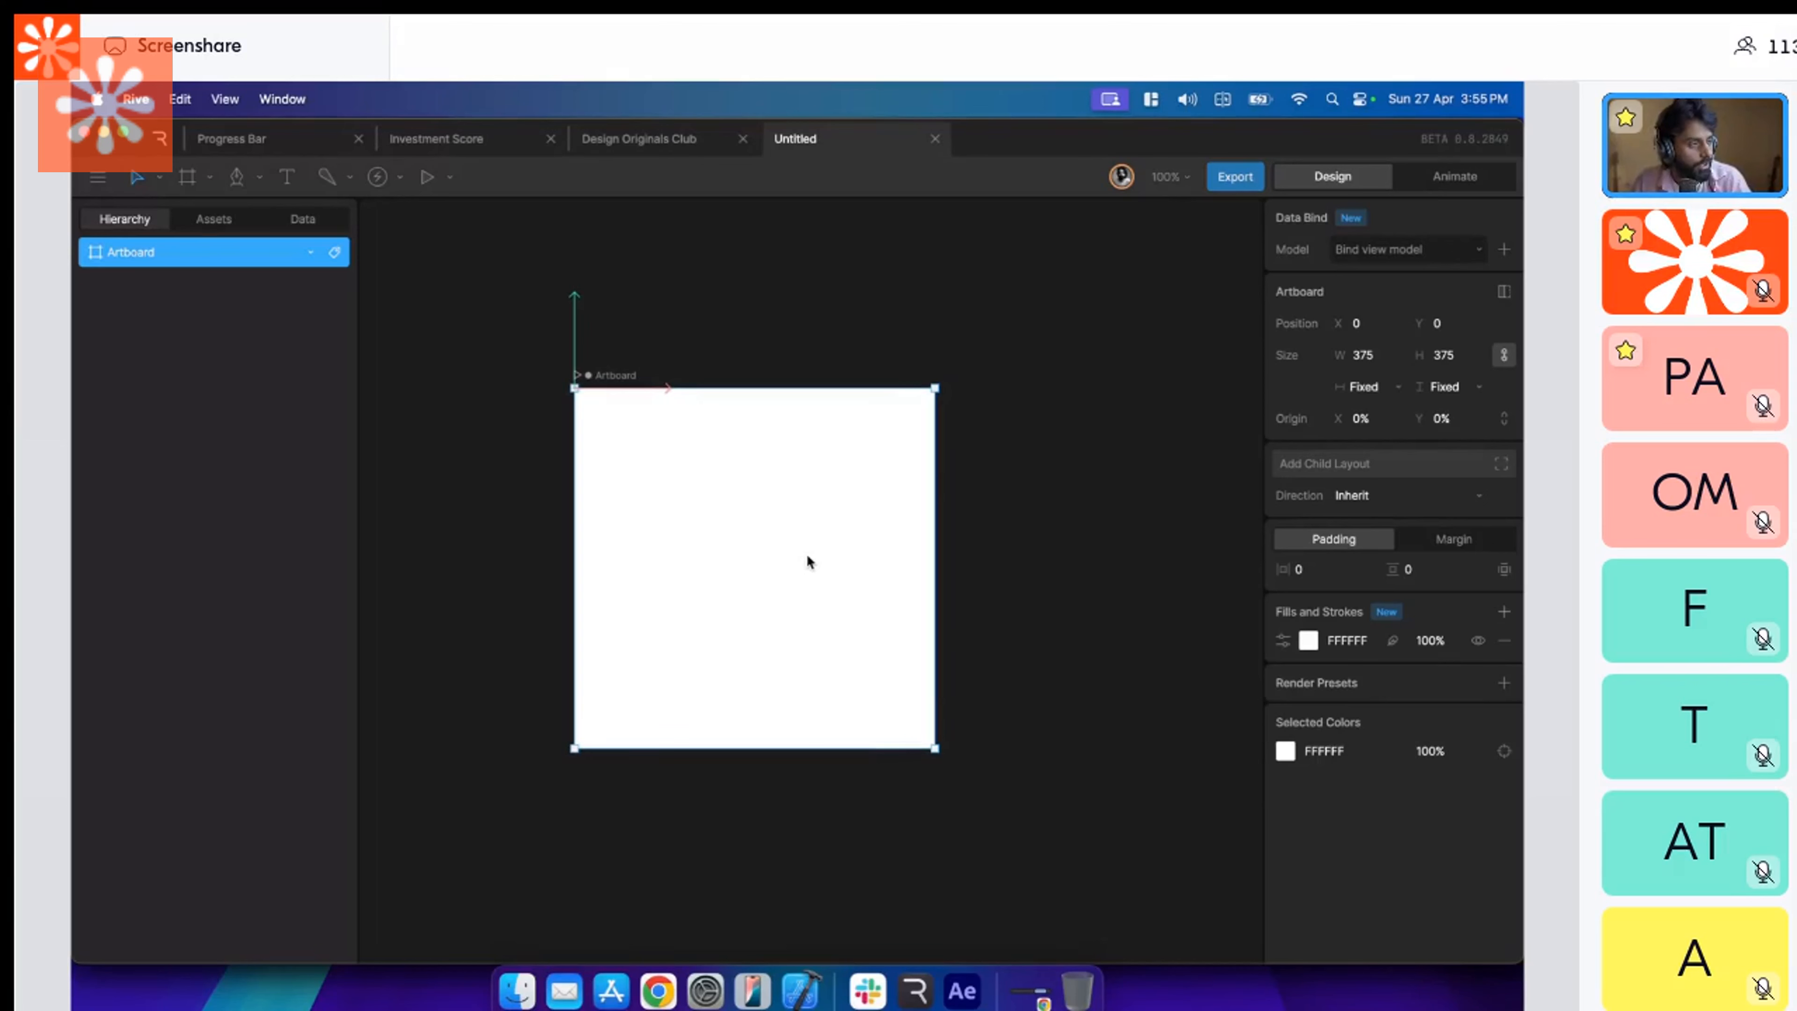
Try drawing a straight-segment path on the artboard with the Pen tool and undo it.
key(p)
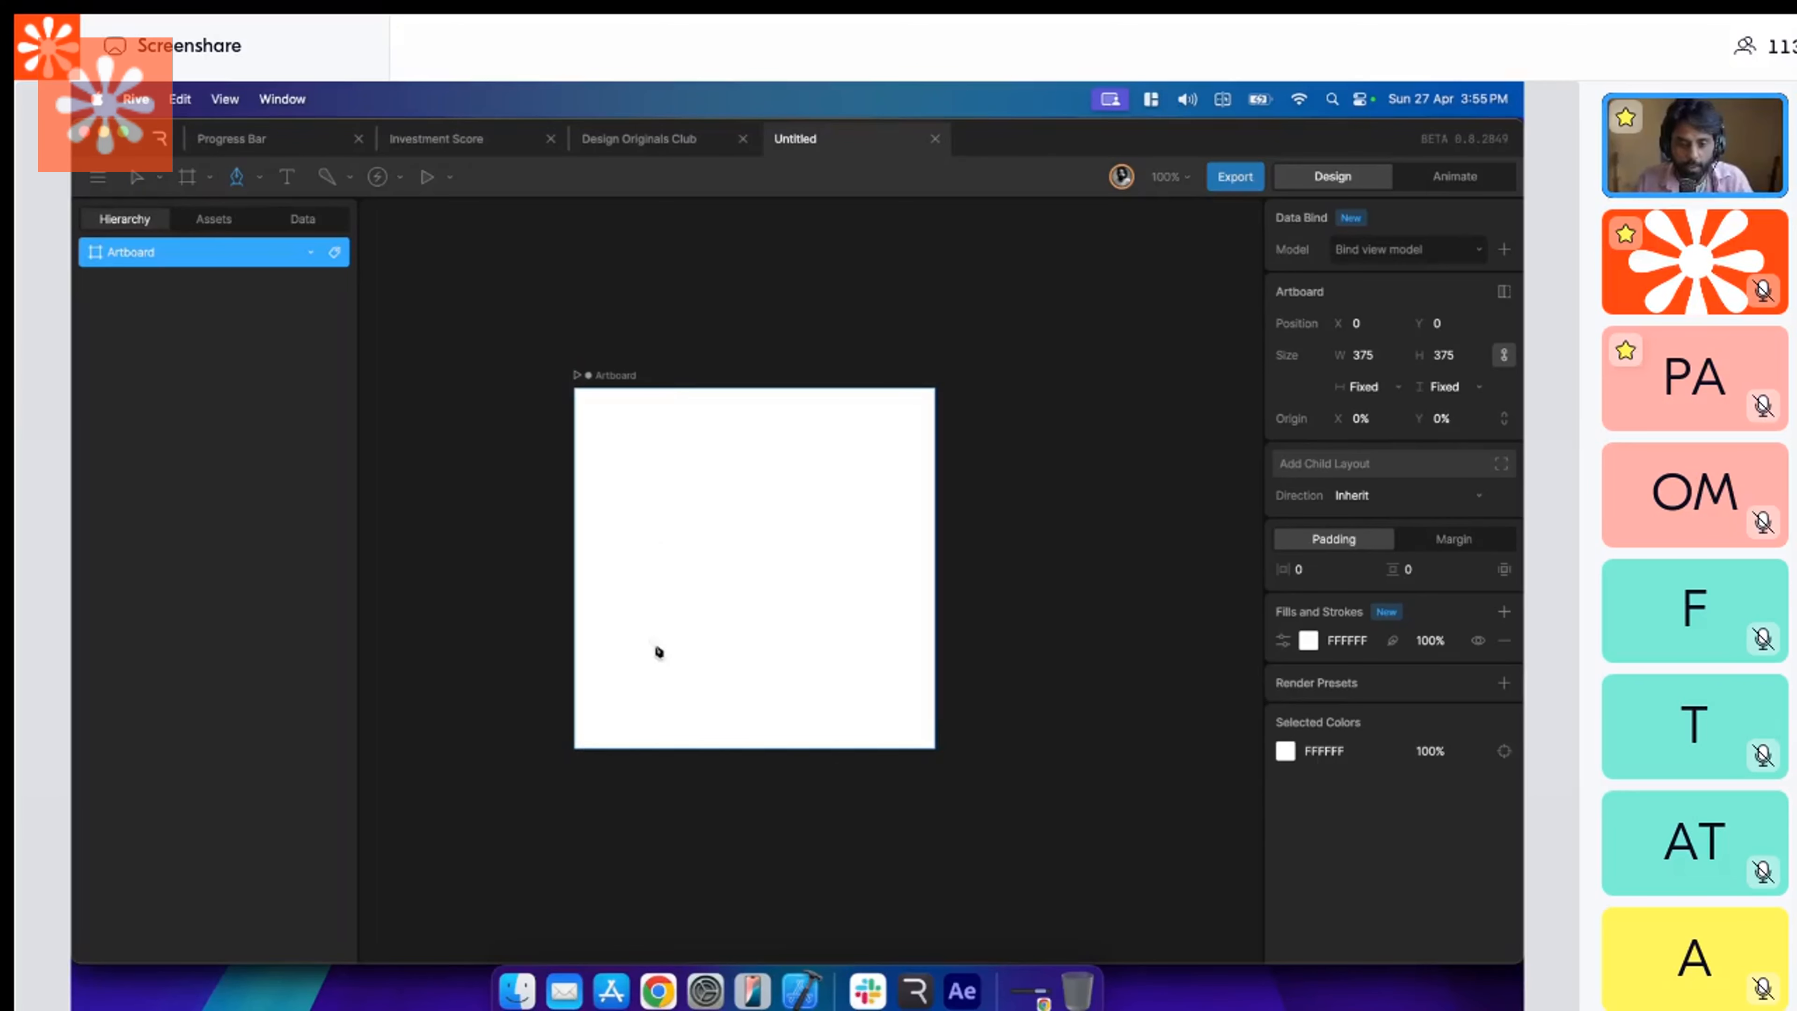
click(660, 540)
click(660, 682)
click(754, 682)
click(754, 569)
key(super+z)
key(super+z)
key(super+z)
key(super+z)
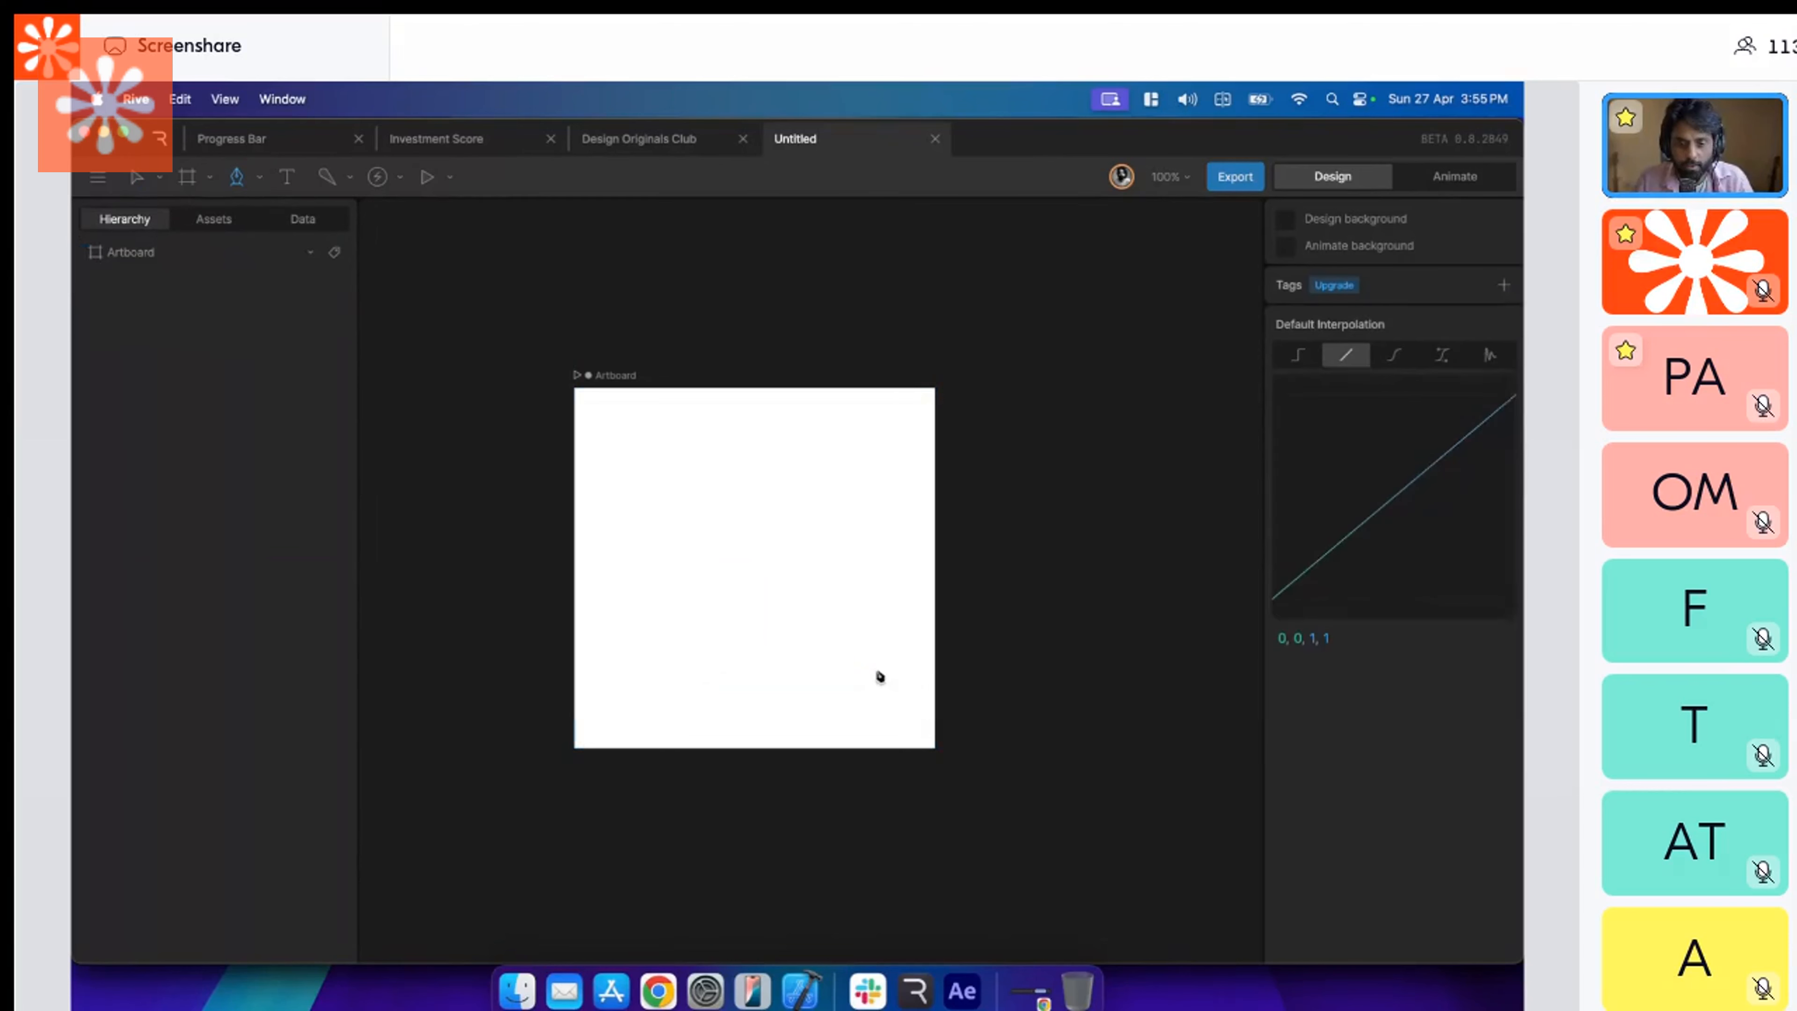
Draw a rectangle of about 249 × 142 at the artboard's center and delete it.
click(209, 177)
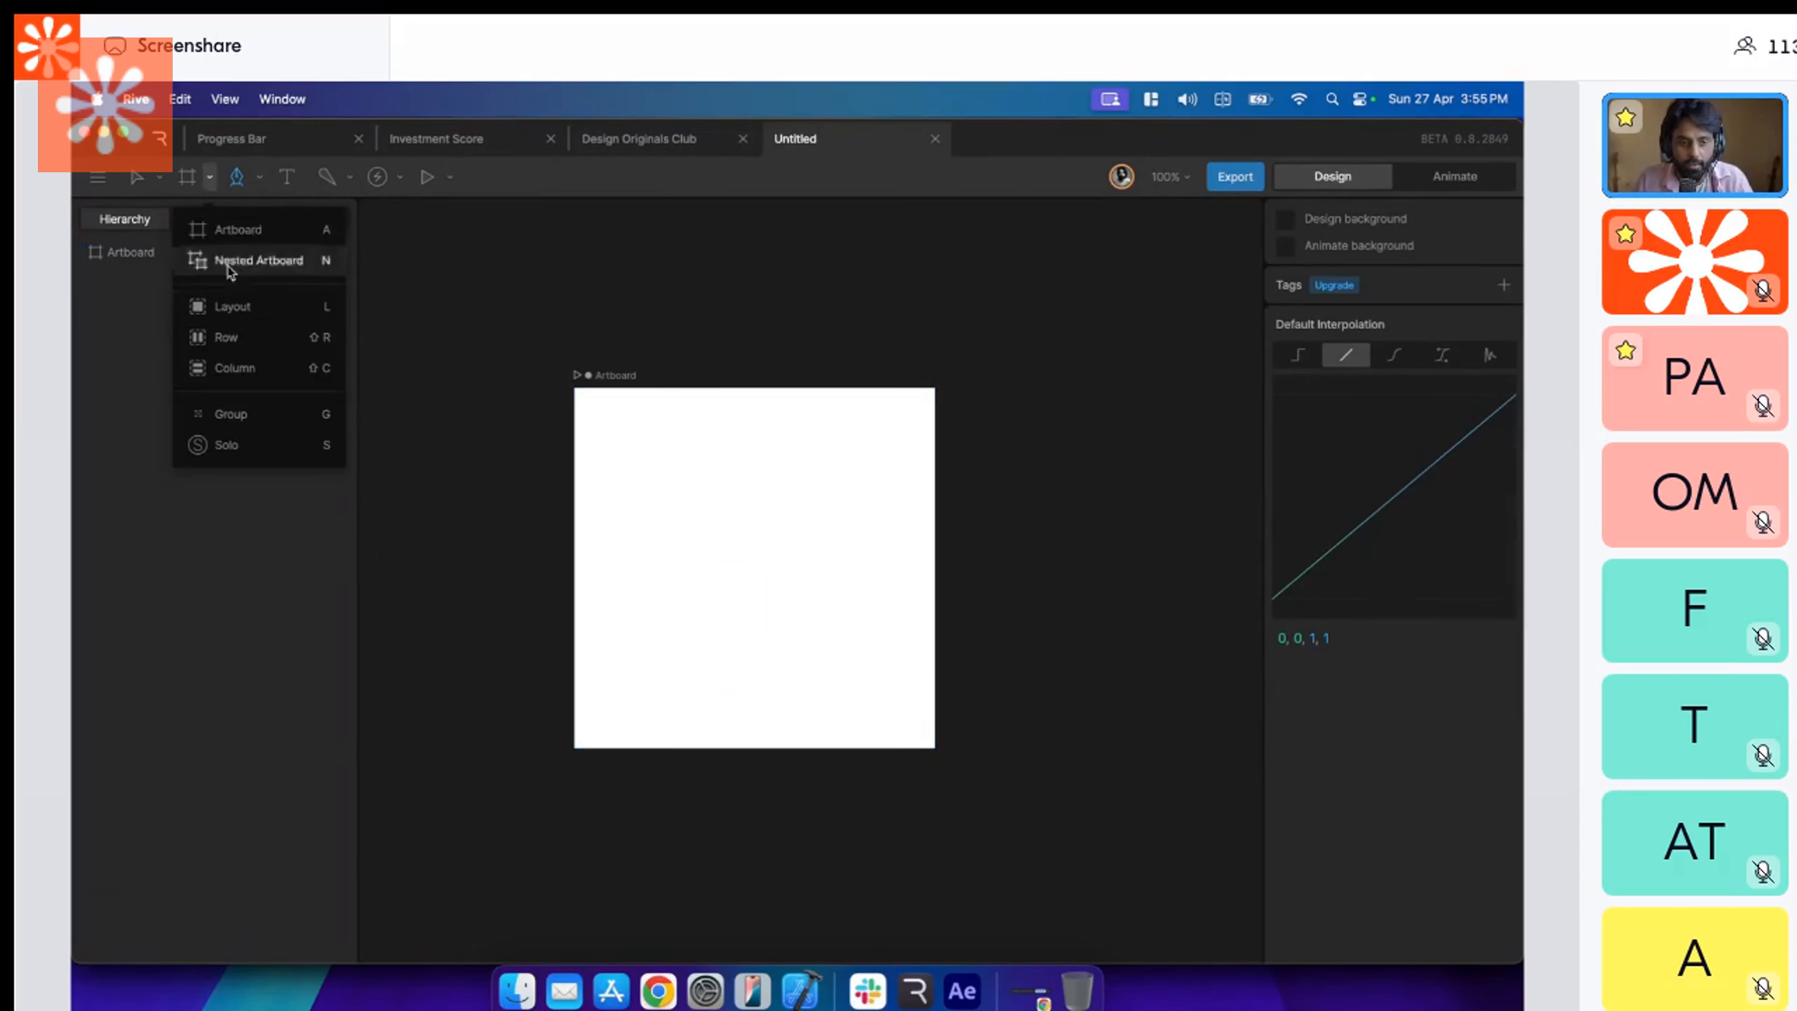
key(r)
drag(636, 493, 875, 635)
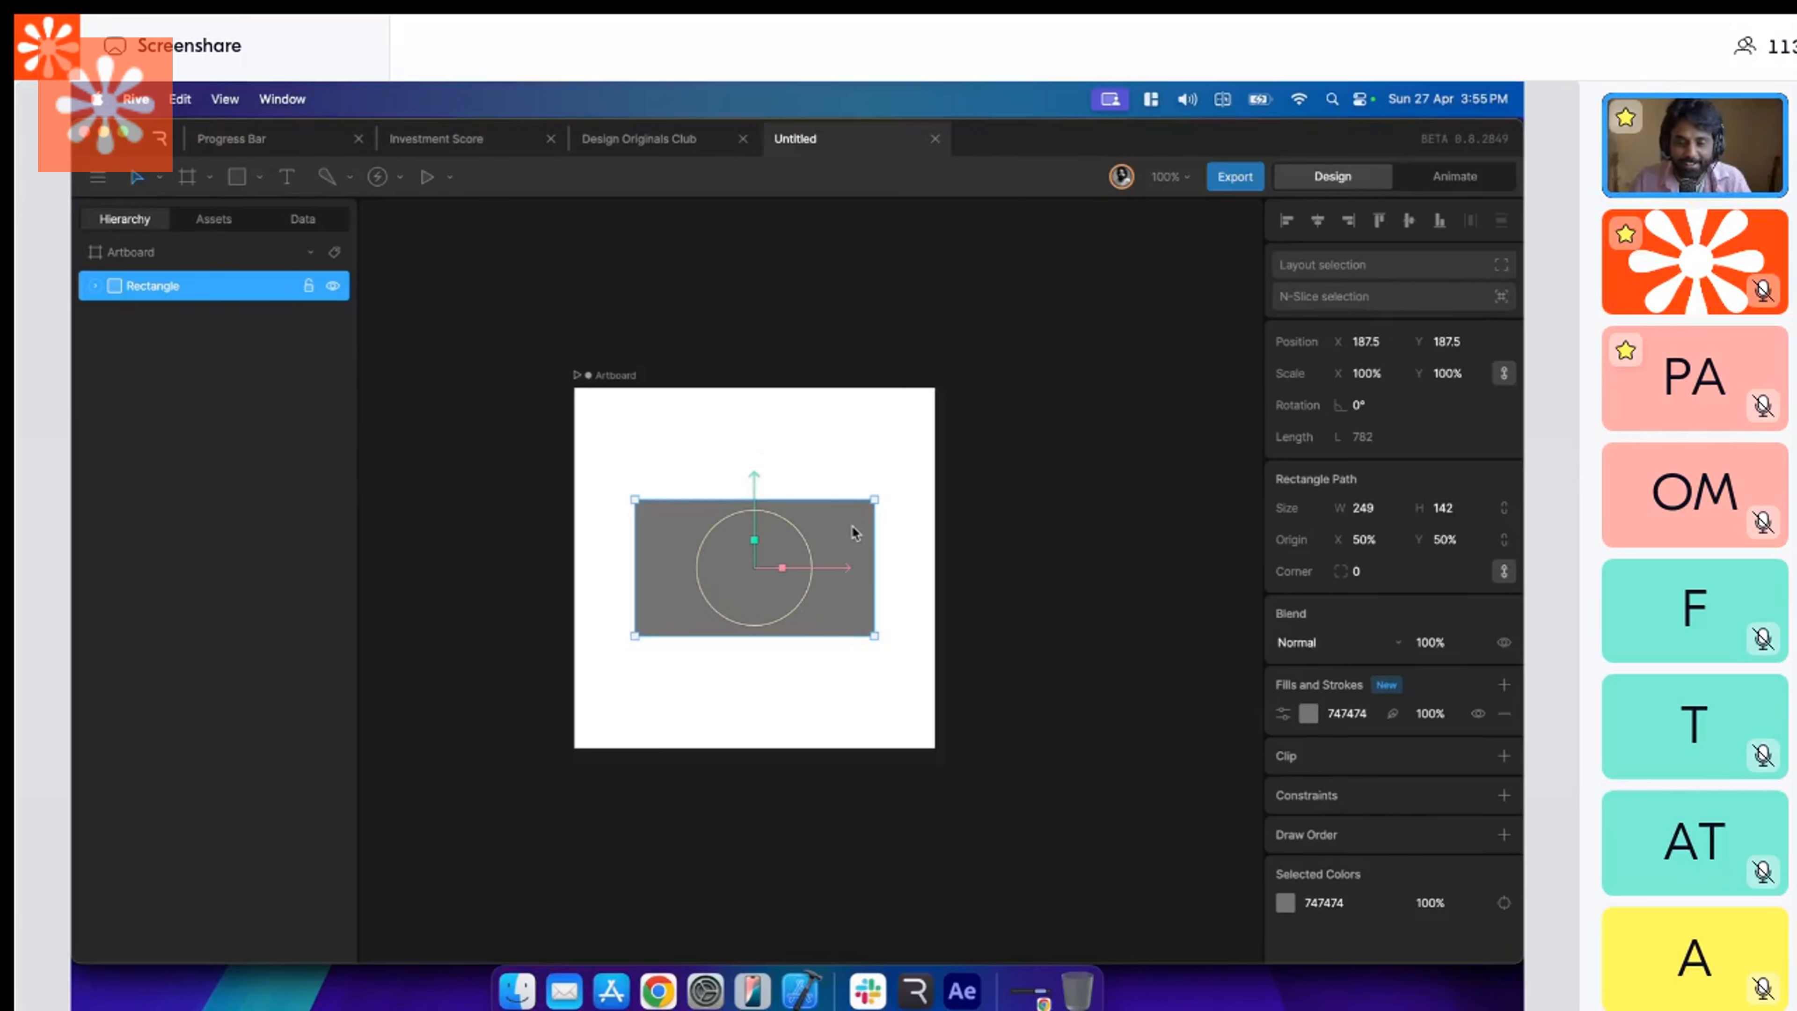
key(Delete)
key(r)
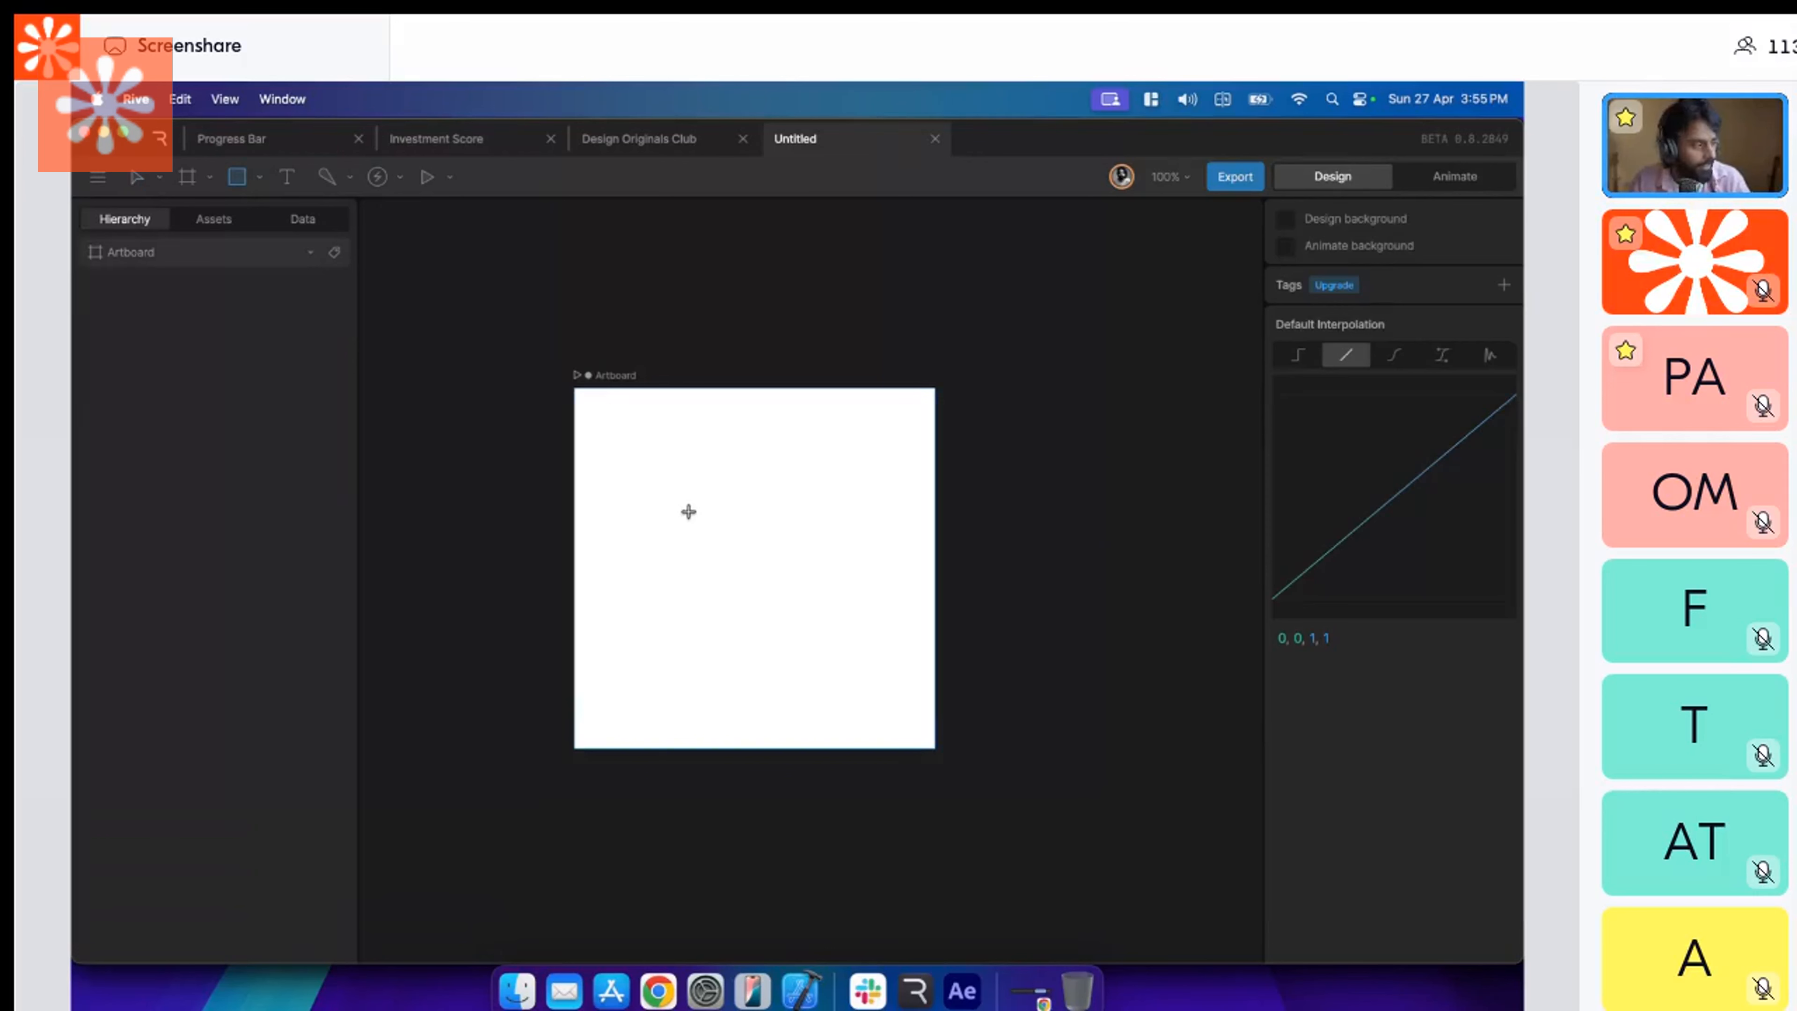
Draw a closed house outline with a pointed roof using the Pen tool and move it down to the artboard's middle.
key(p)
click(676, 660)
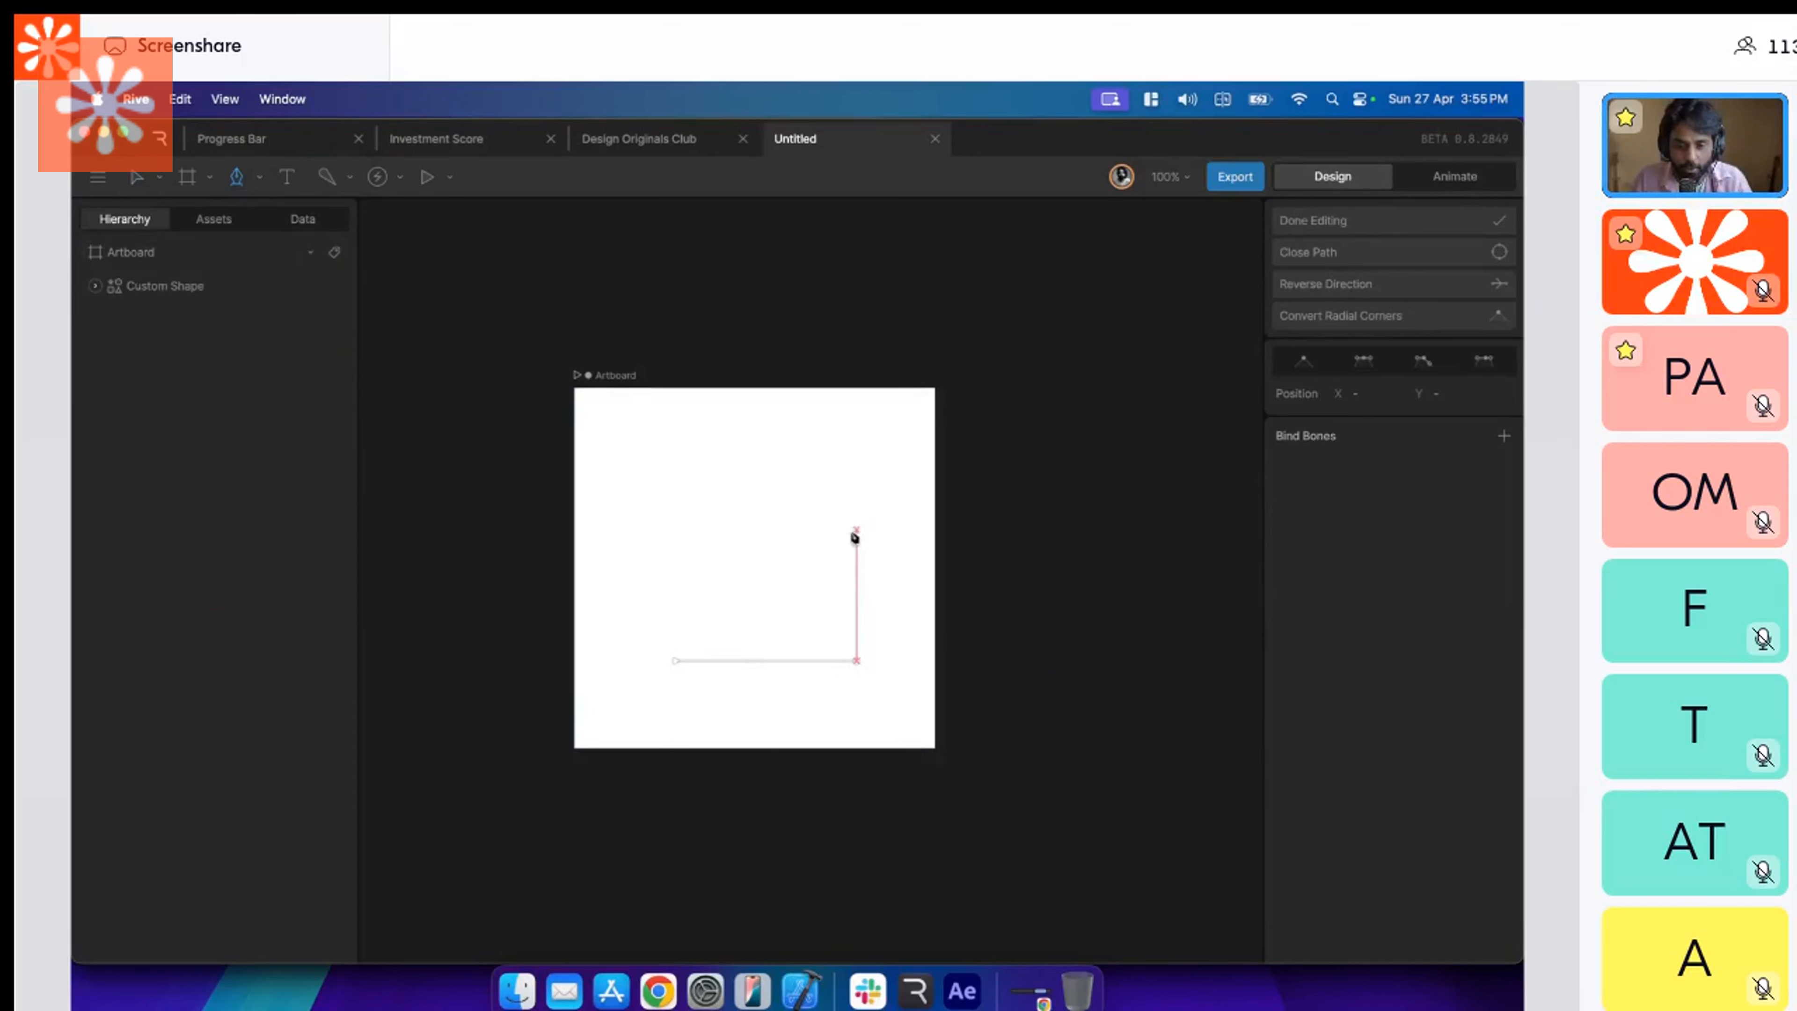
click(856, 511)
click(754, 409)
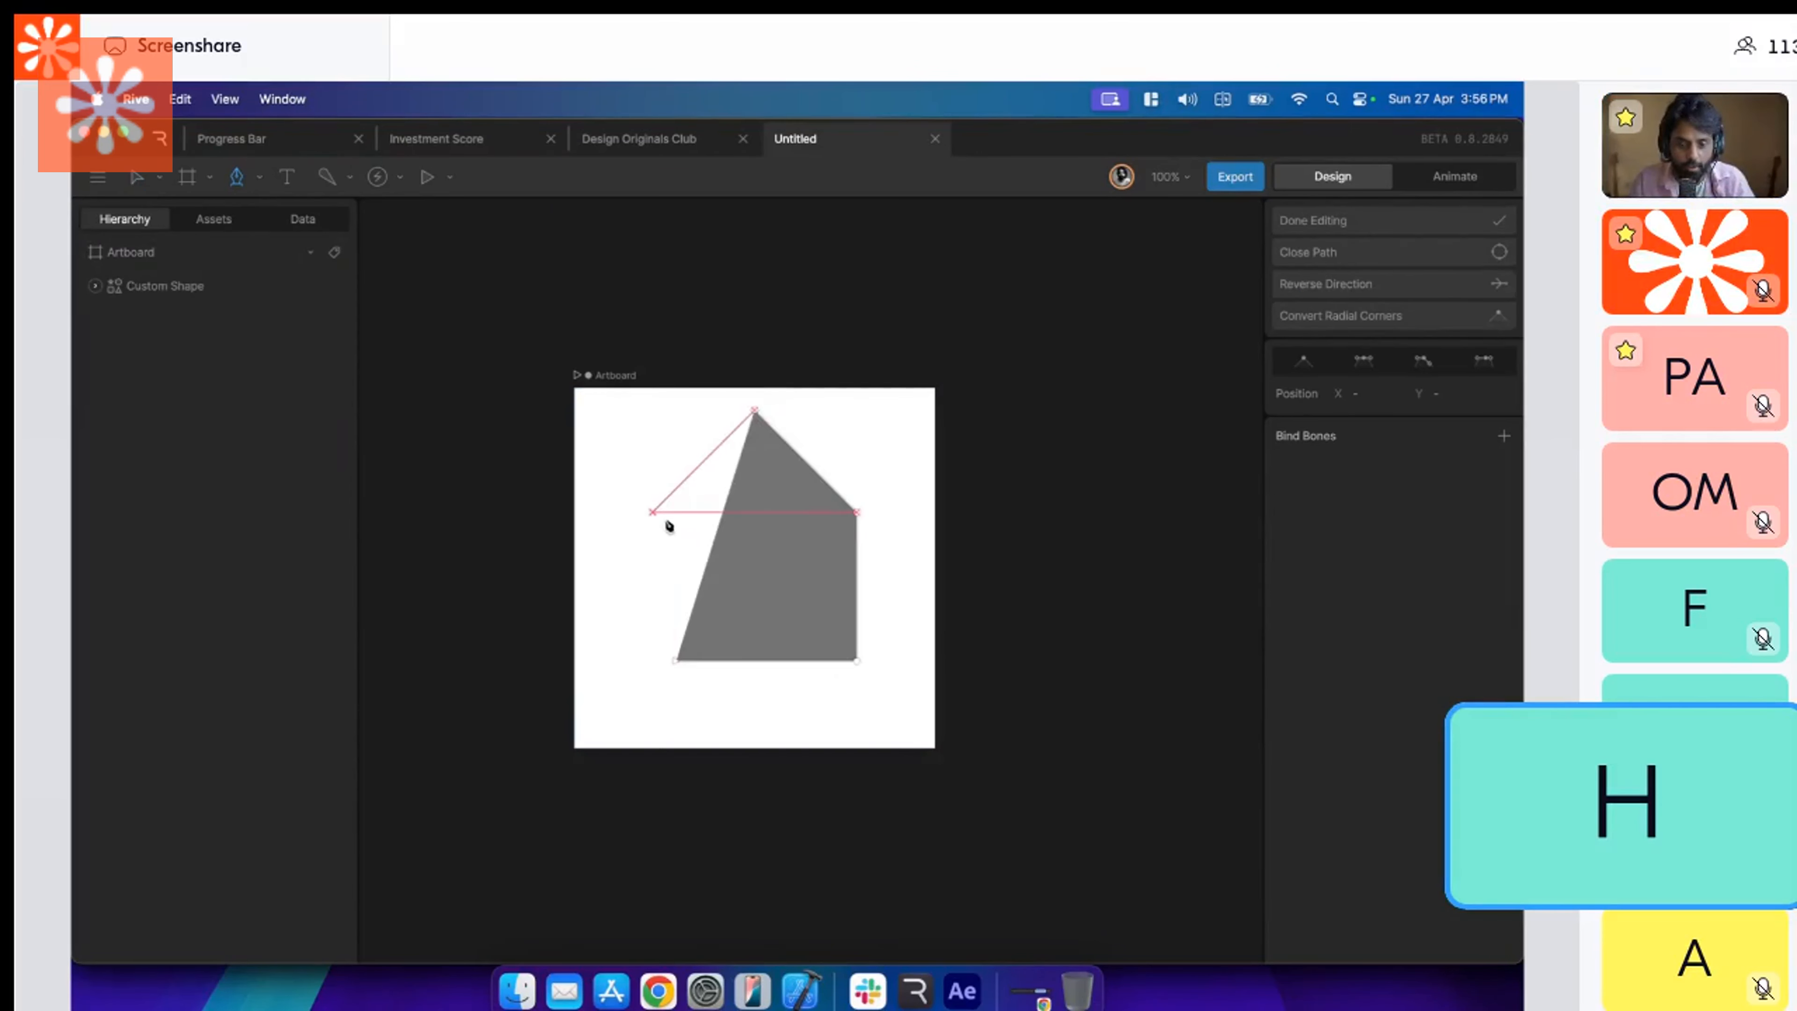
click(652, 511)
click(652, 660)
click(676, 660)
key(Escape)
drag(748, 515, 748, 548)
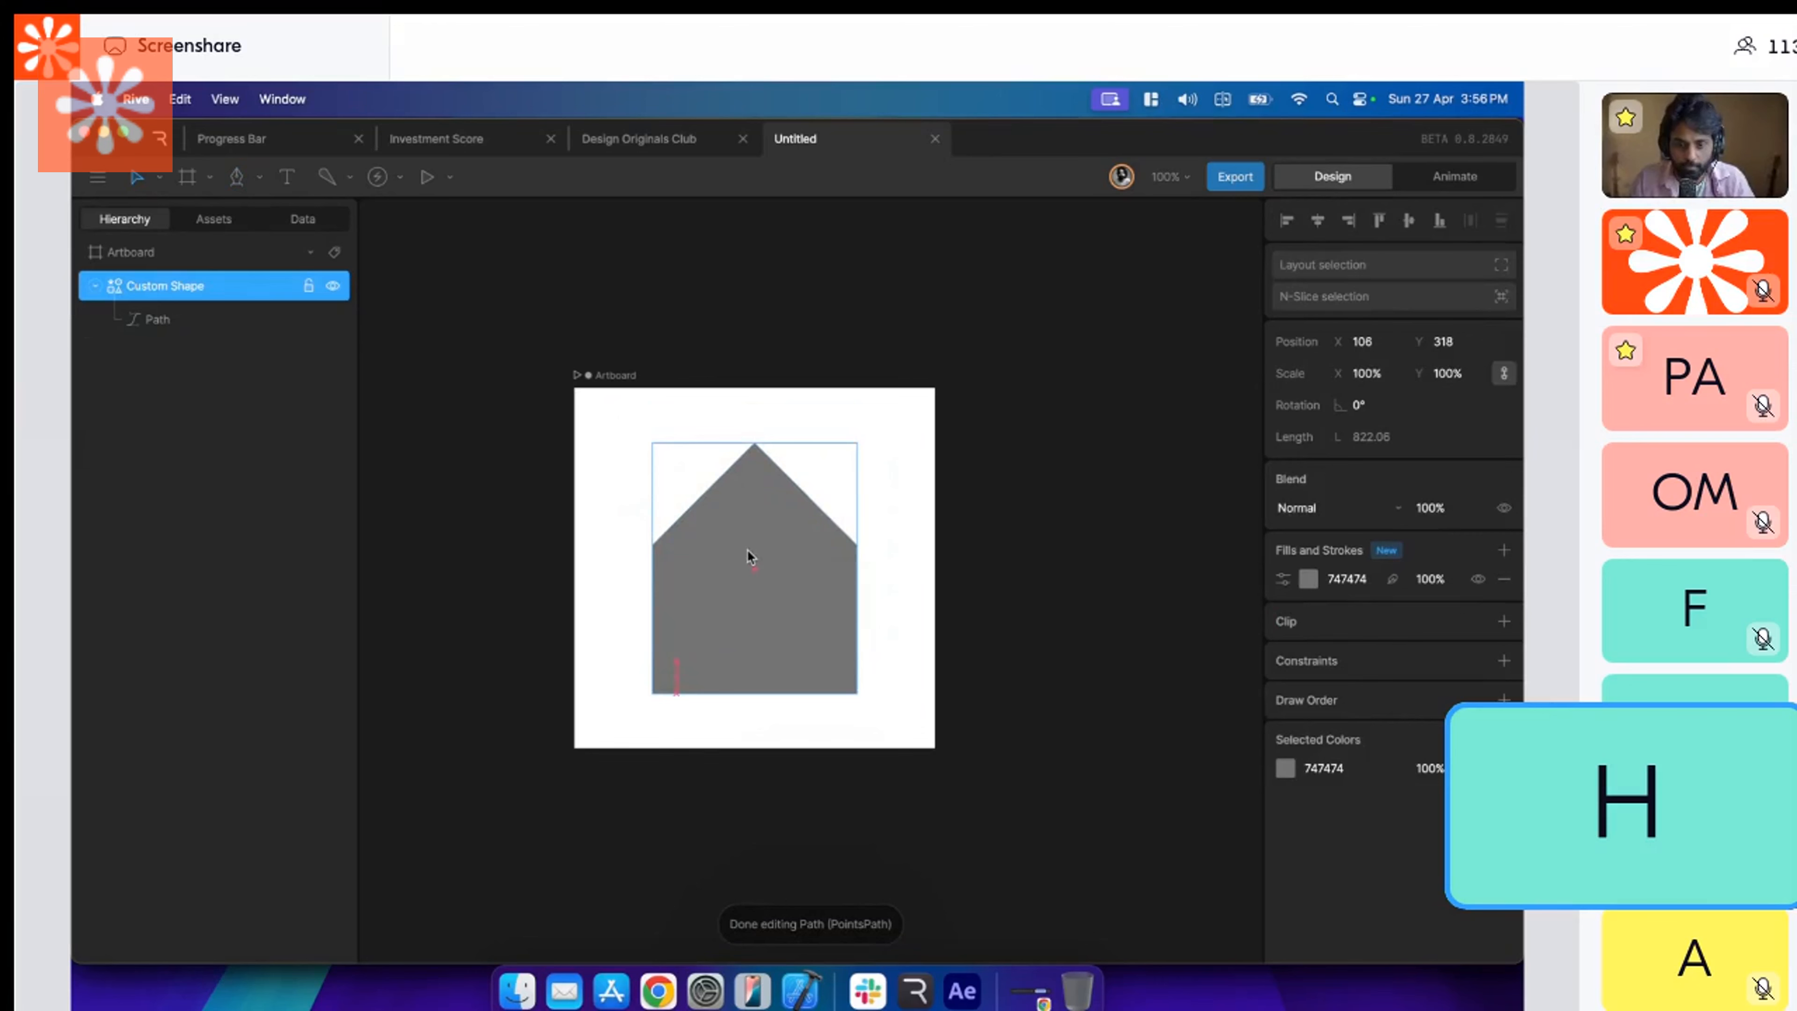
Reduce the house's height by editing its path vertices, and center the shape horizontally and vertically on the artboard.
key(Escape)
double_click(769, 643)
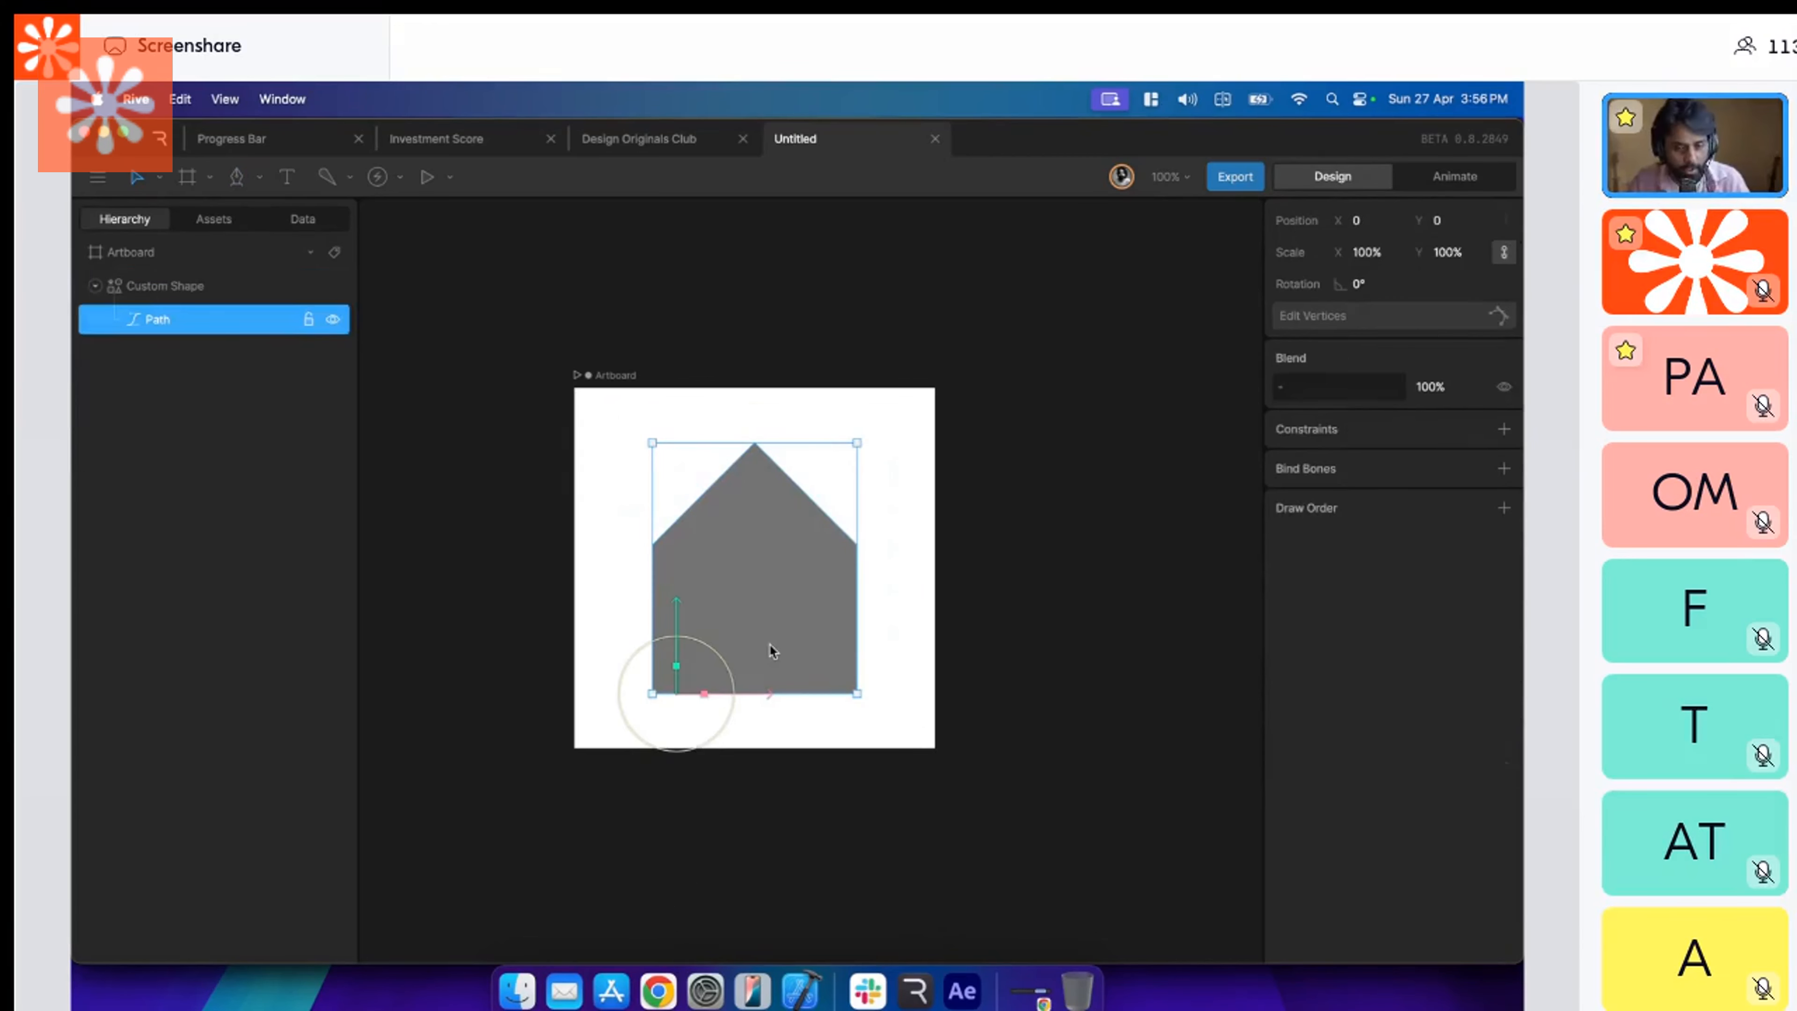
double_click(769, 644)
drag(622, 684, 897, 723)
click(1311, 225)
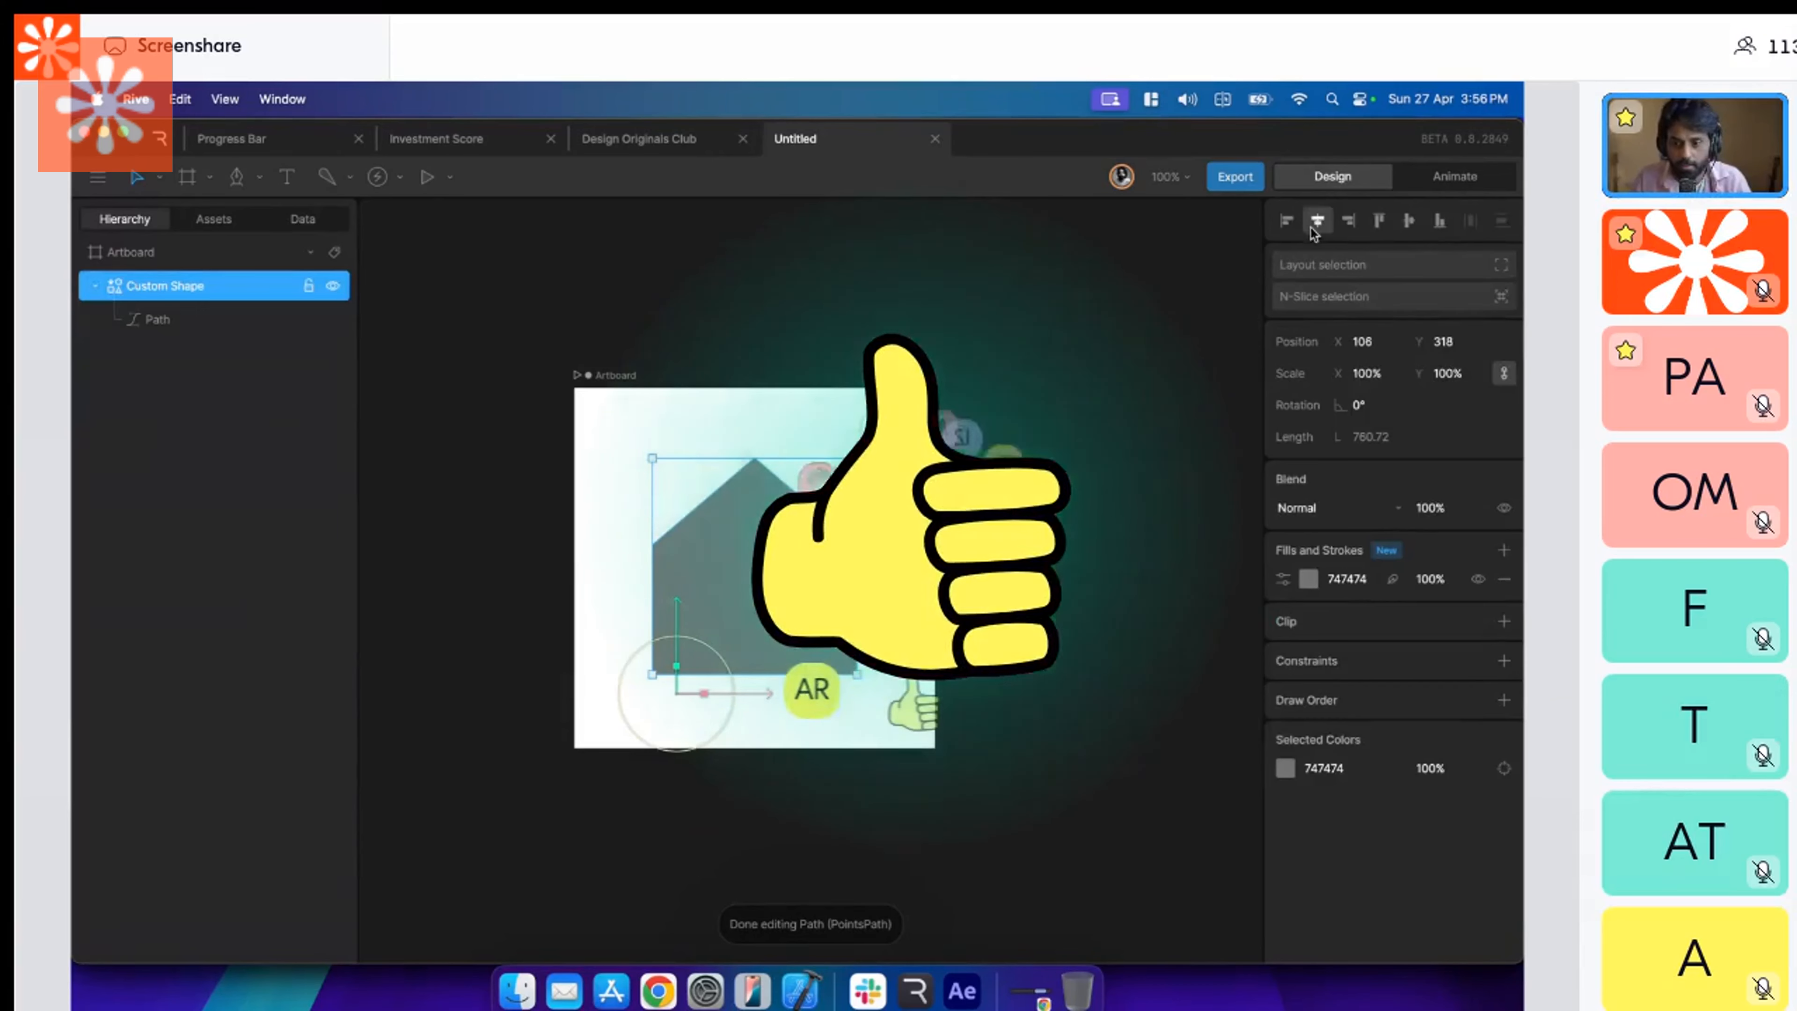
click(1315, 227)
click(1408, 225)
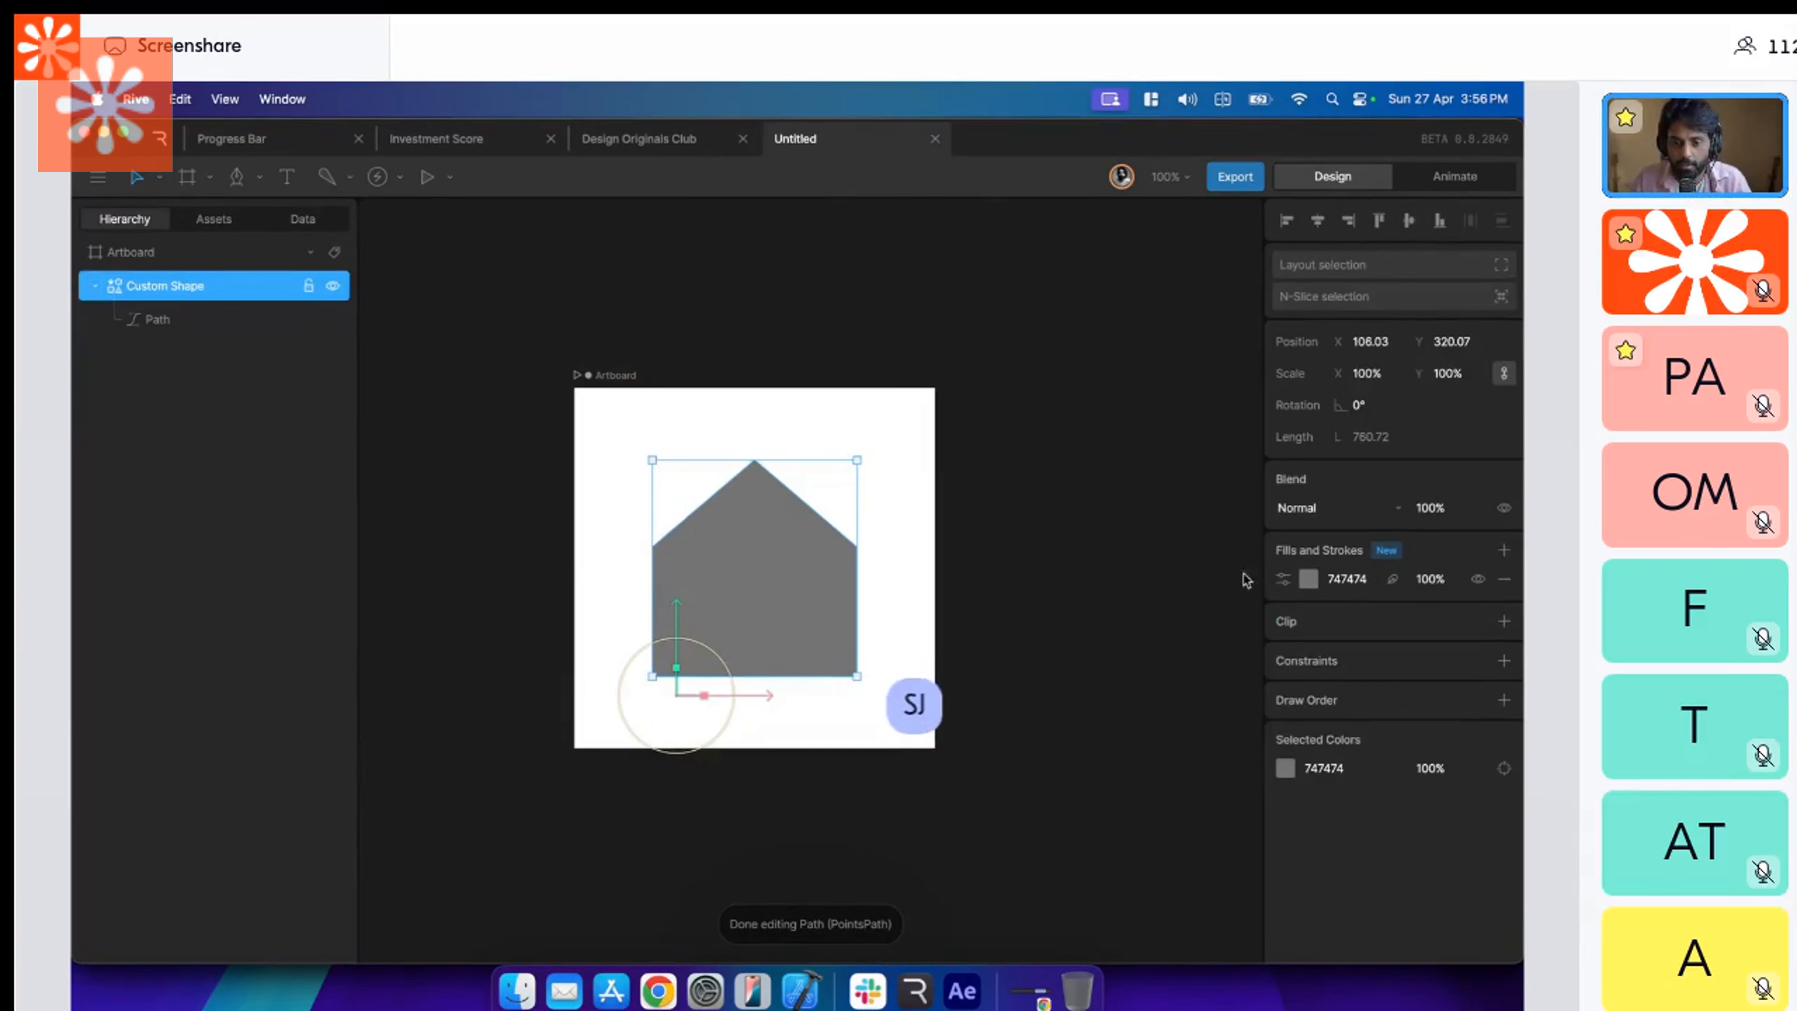
Hide the house's fill and give it a gray 7B7B7B stroke with a thickness of 12.
click(1478, 578)
click(1504, 550)
click(1444, 623)
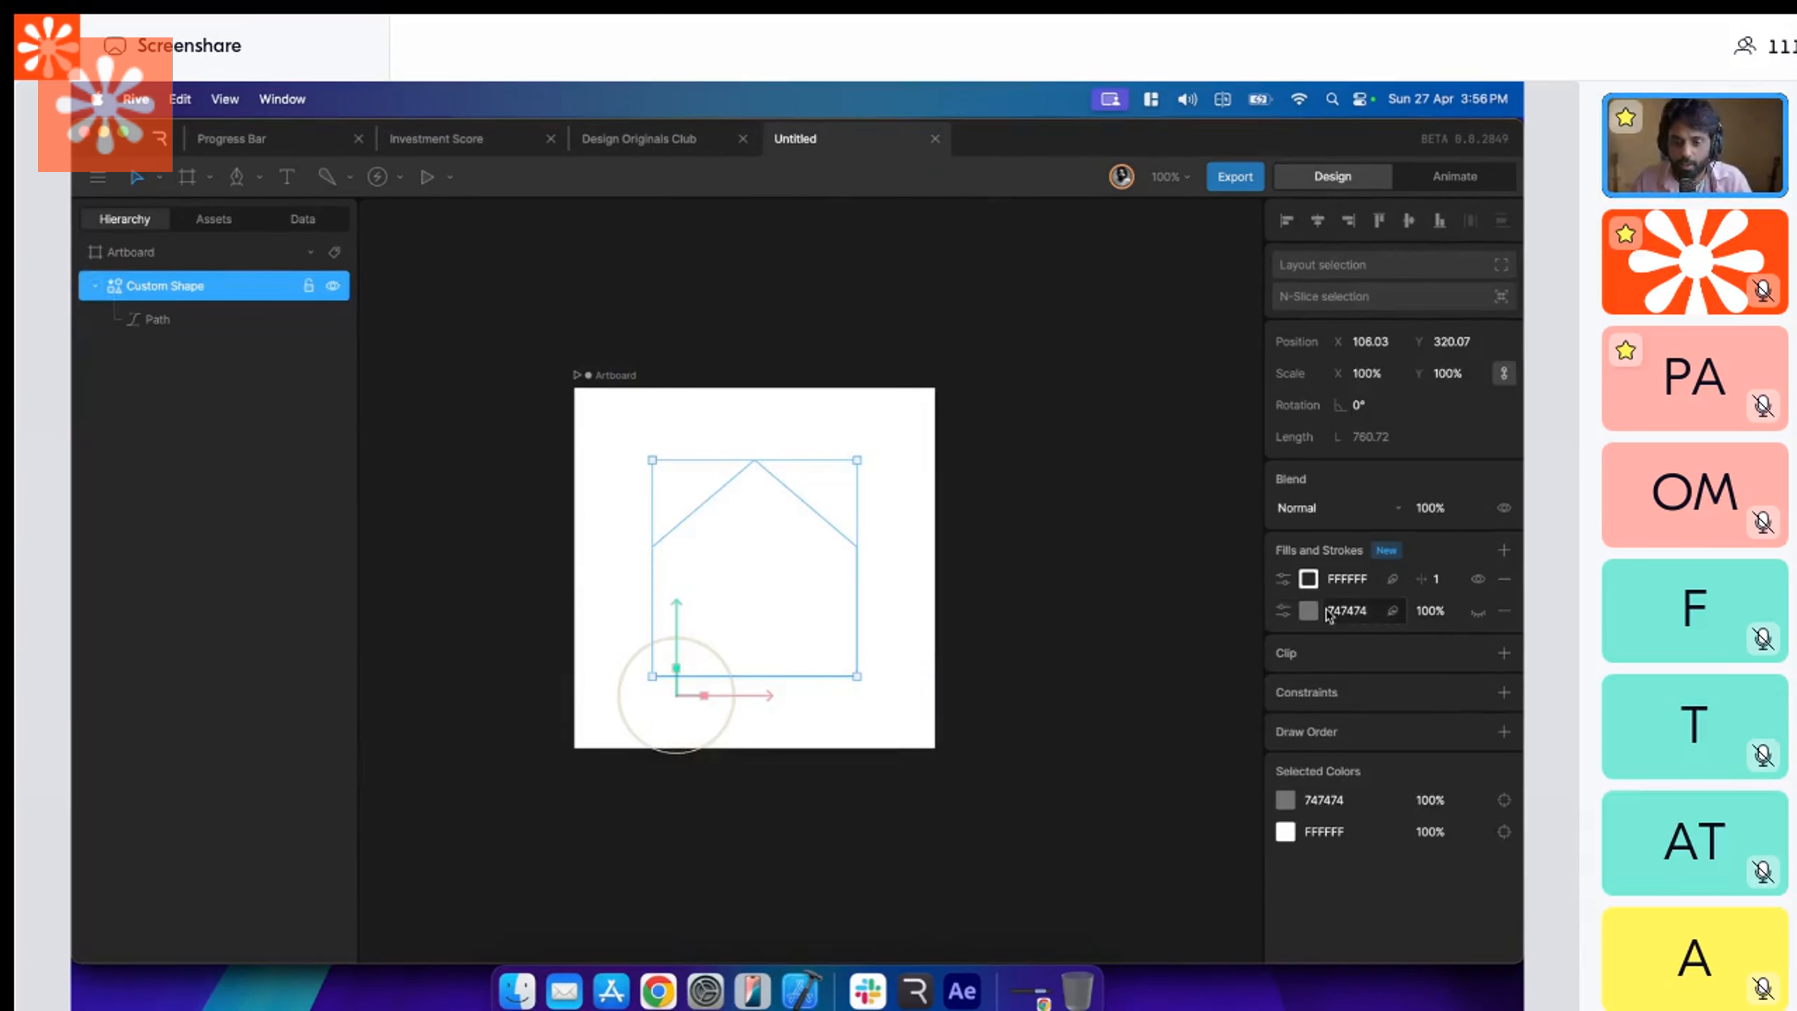
click(1308, 579)
drag(1174, 644, 1262, 602)
click(1437, 578)
text(12)
key(Return)
click(1308, 578)
mouse_move(1132, 679)
mouse_down()
mouse_move(1005, 724)
mouse_move(1003, 682)
mouse_up()
click(977, 657)
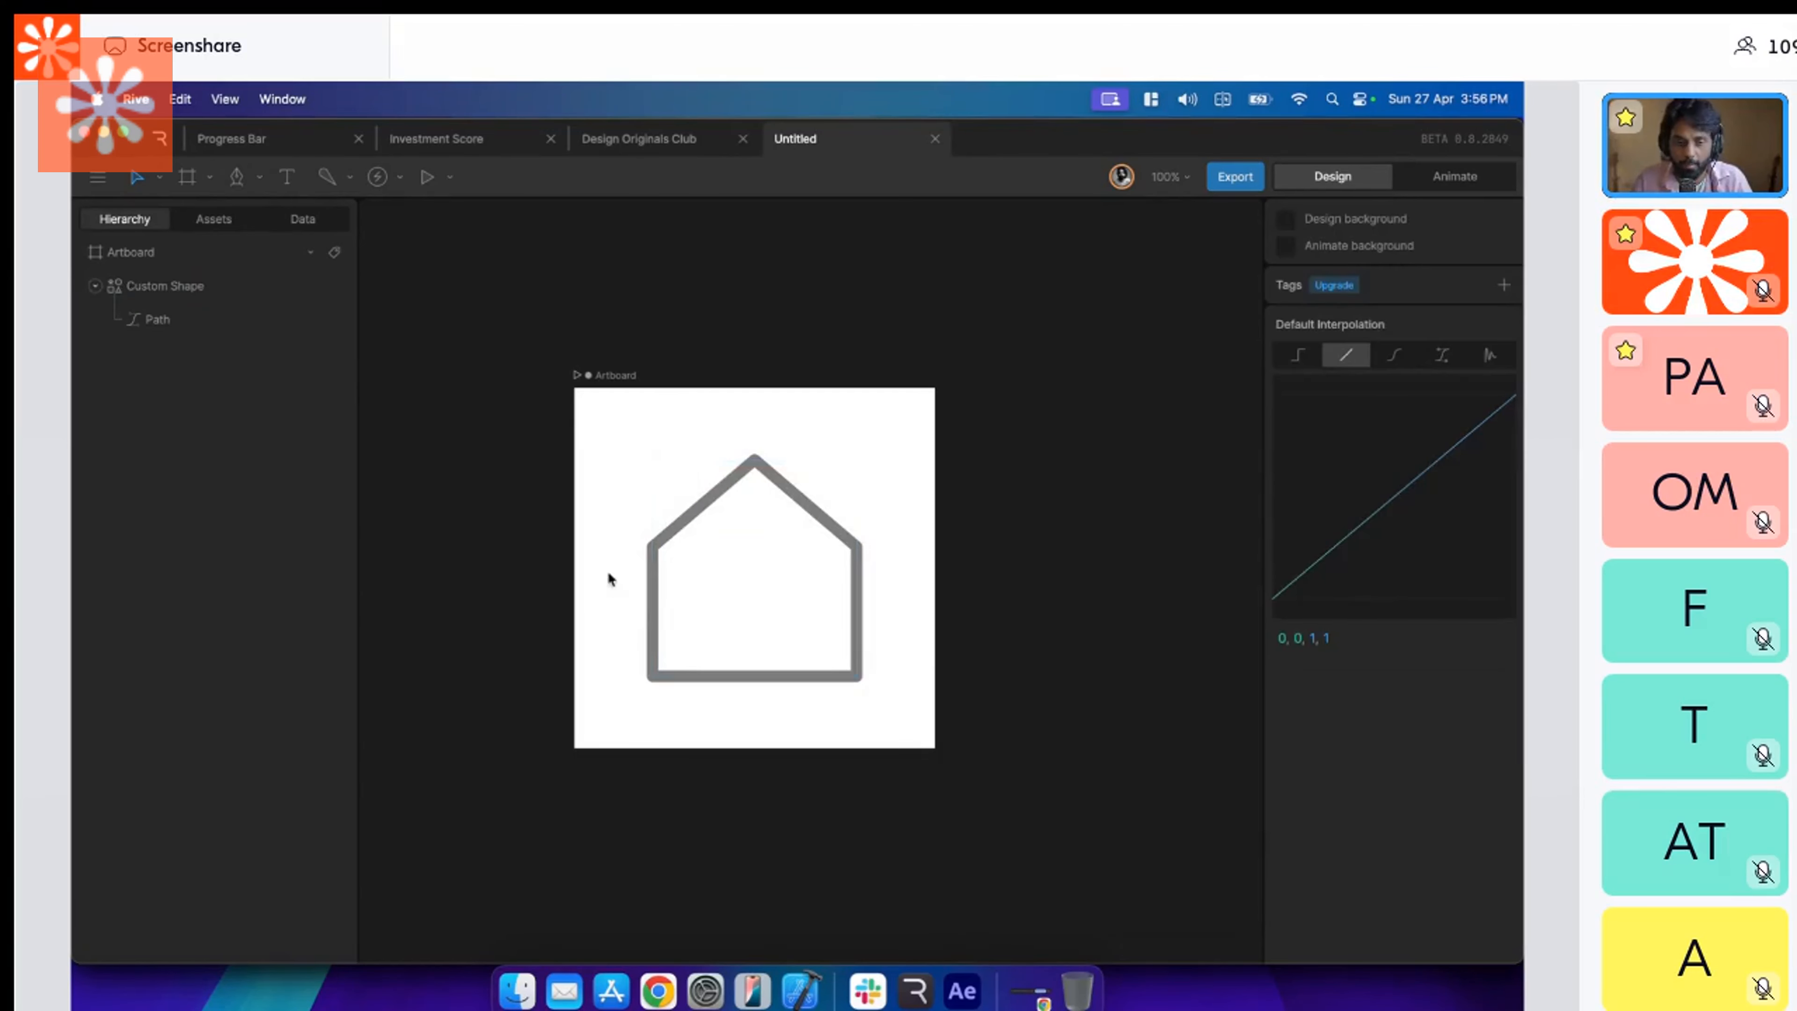
Try a filled rectangle of about 71 × 97 as the house's door and delete it.
key(r)
mouse_move(715, 580)
mouse_down()
mouse_move(791, 674)
mouse_move(786, 652)
mouse_up()
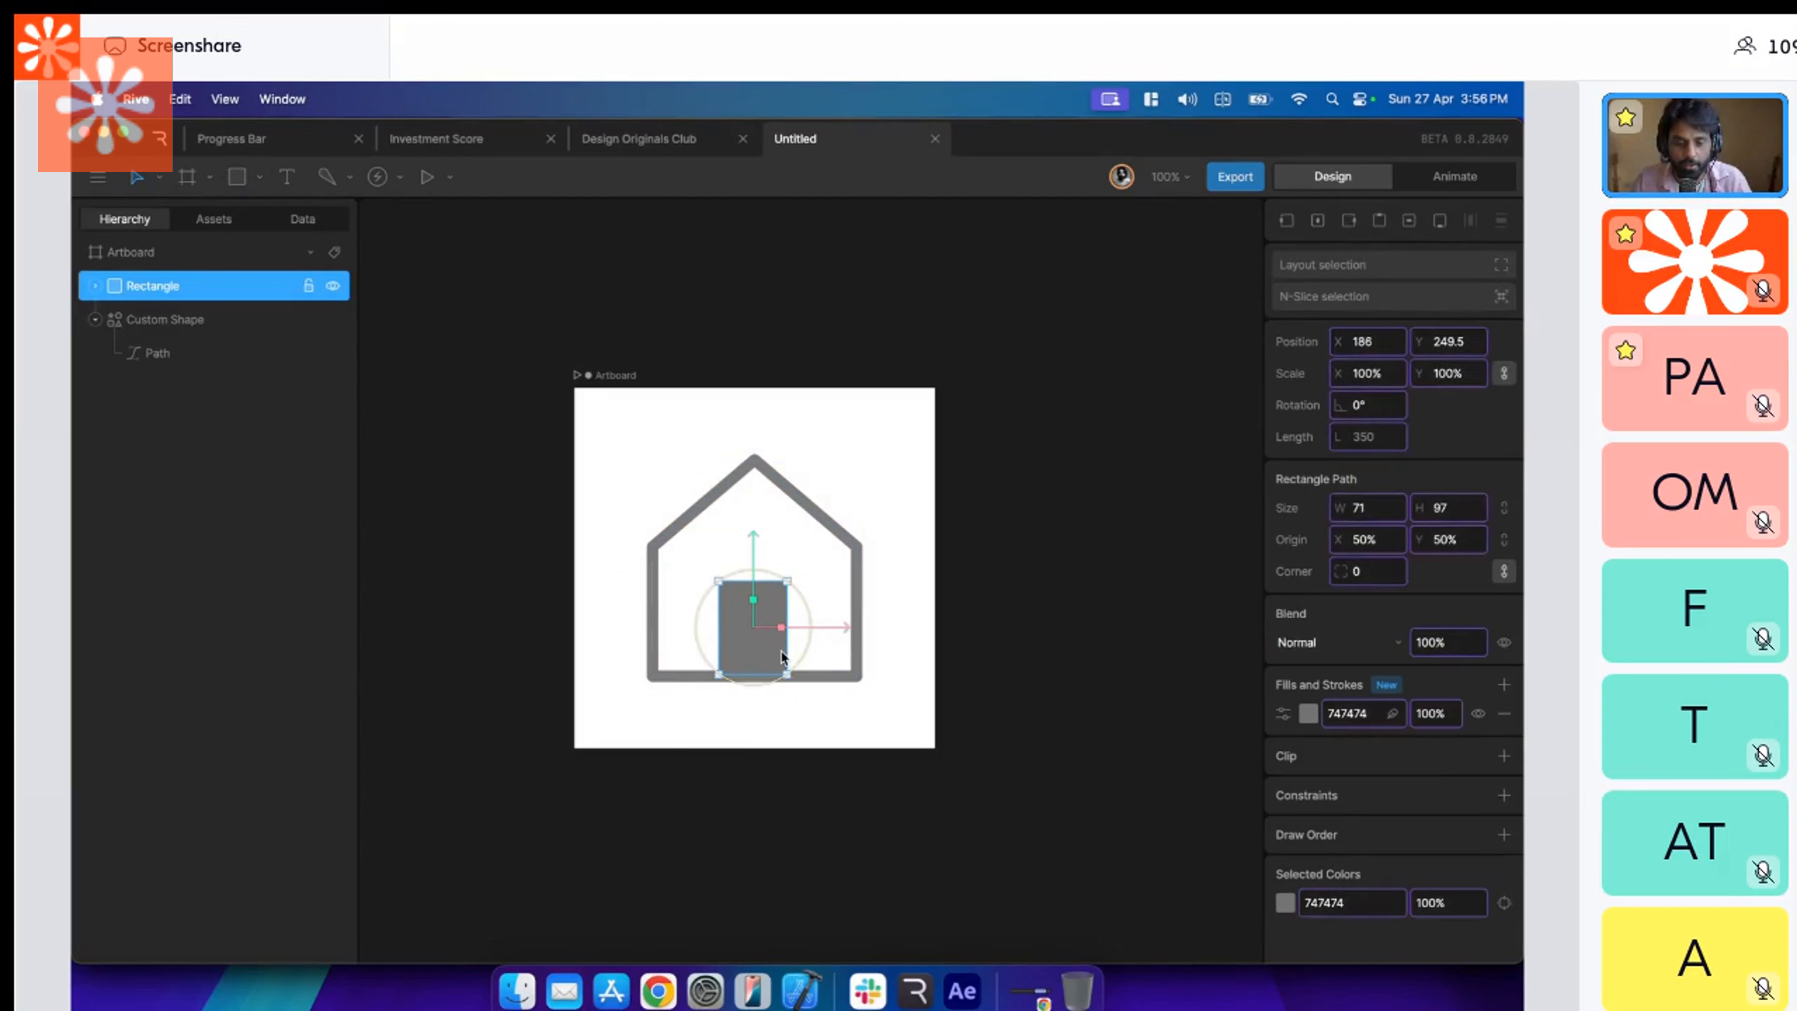
key(Delete)
Draw an open three-sided door path with the Pen tool, starting and ending on the house's base line.
click(170, 287)
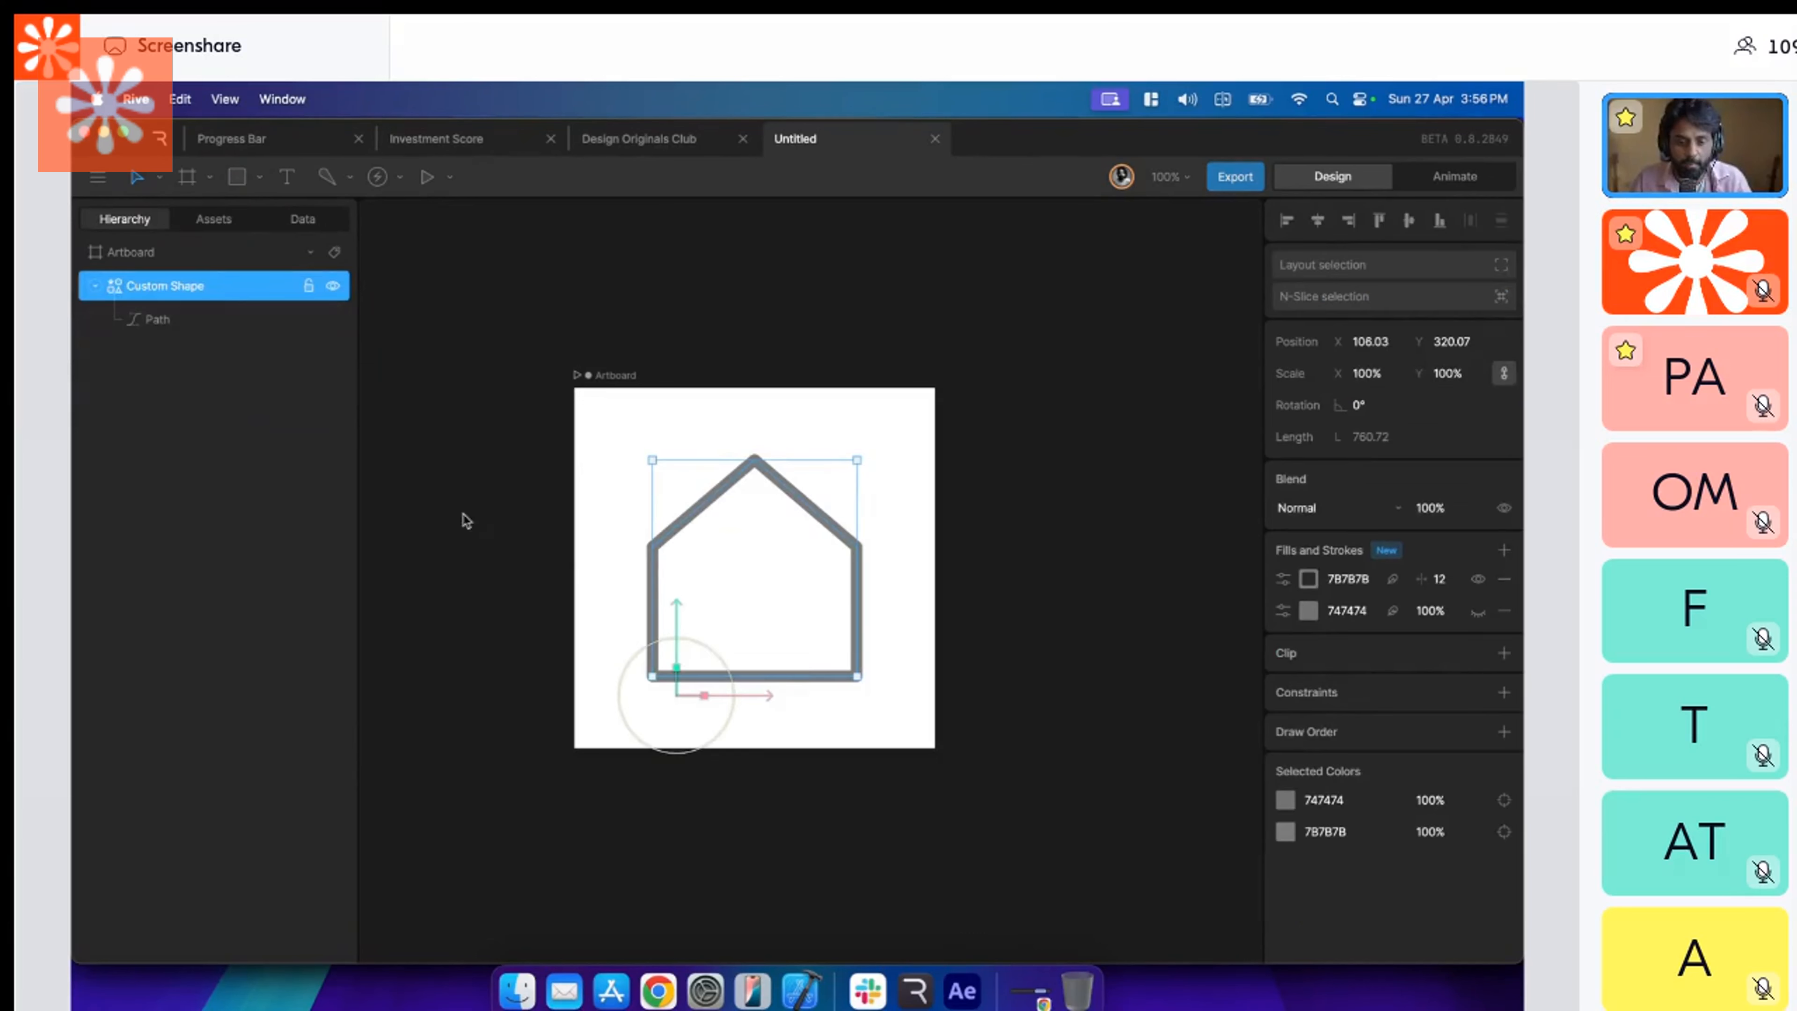
key(p)
click(785, 676)
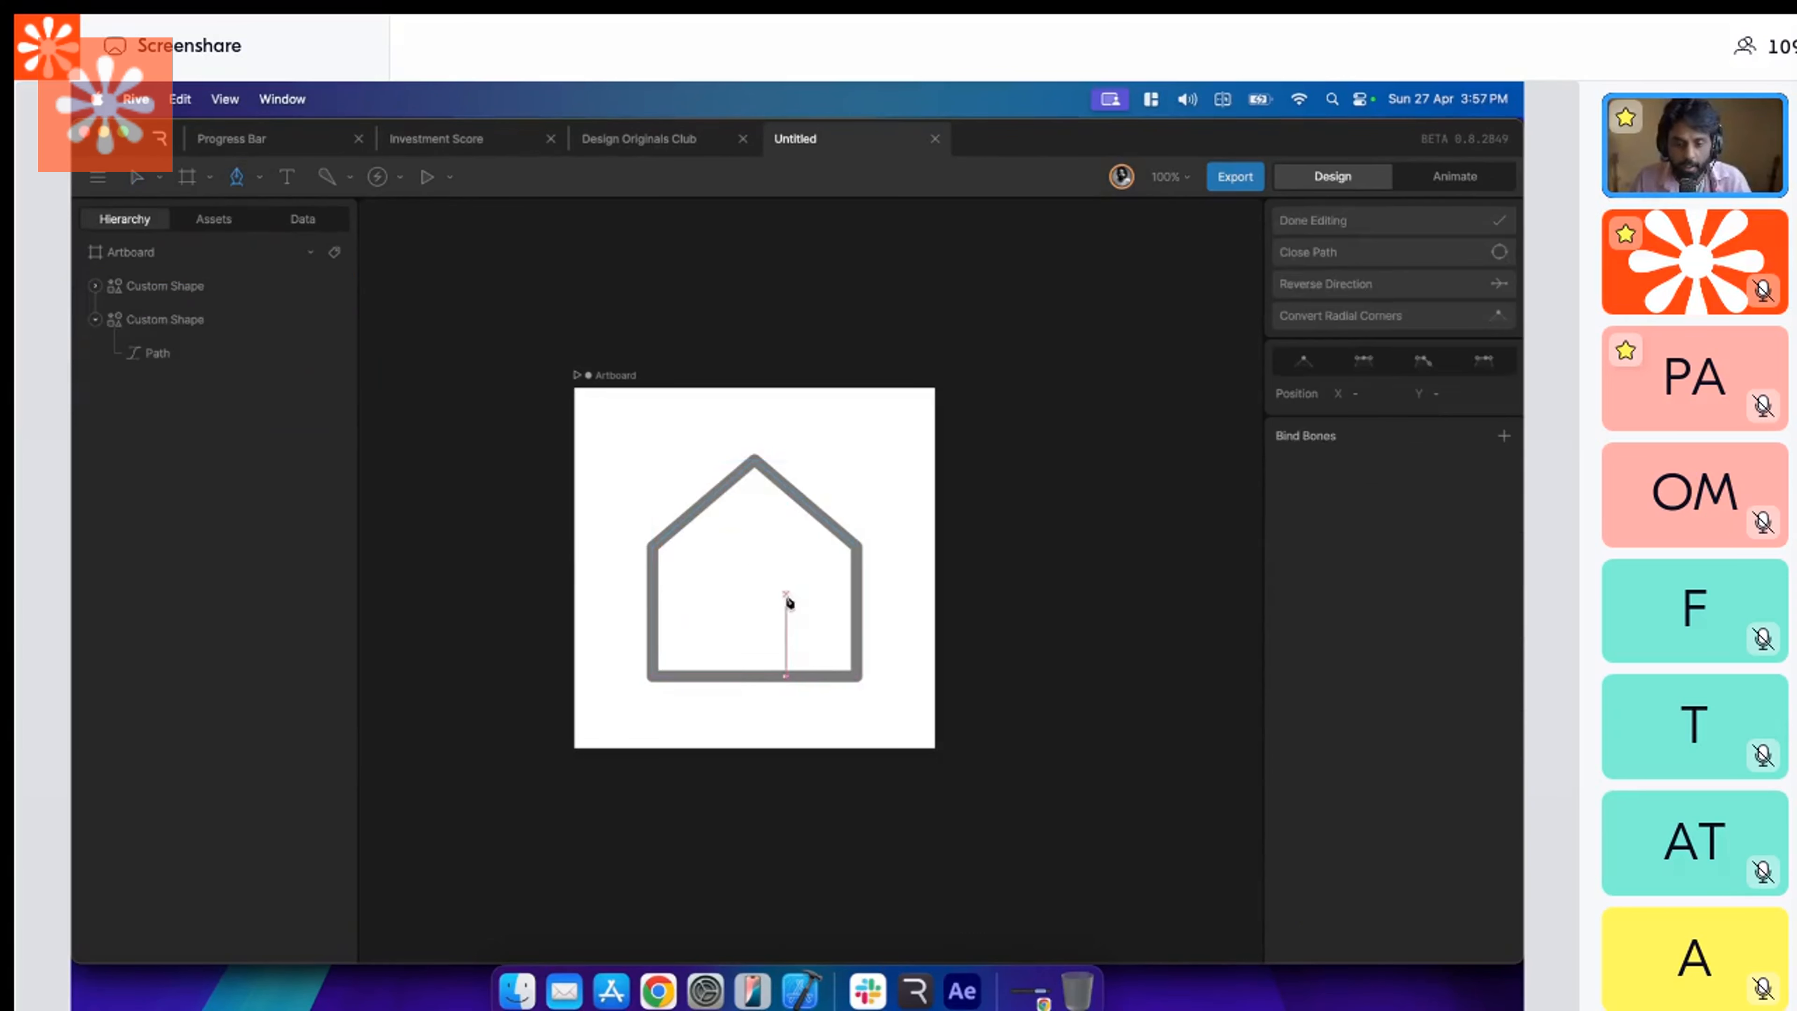
click(786, 567)
click(720, 567)
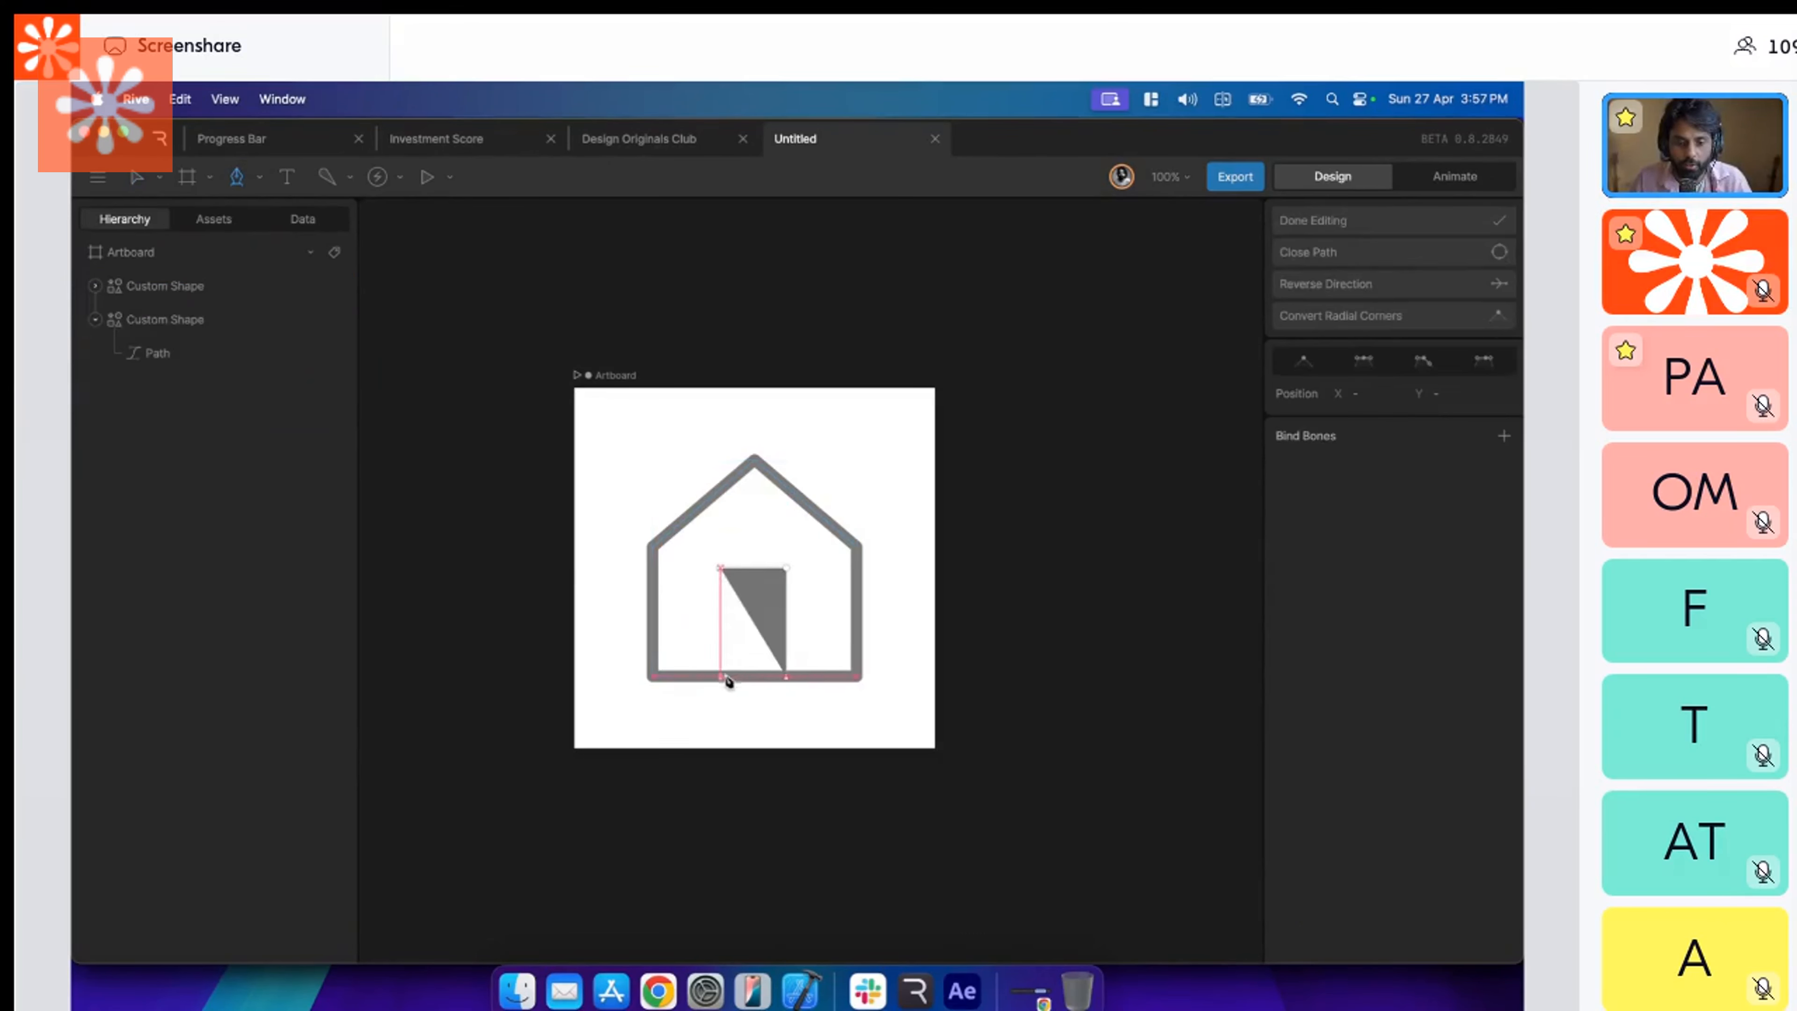
click(721, 677)
key(Escape)
Add a red FF0000 stroke with a thickness of 11 to the door path.
click(1504, 550)
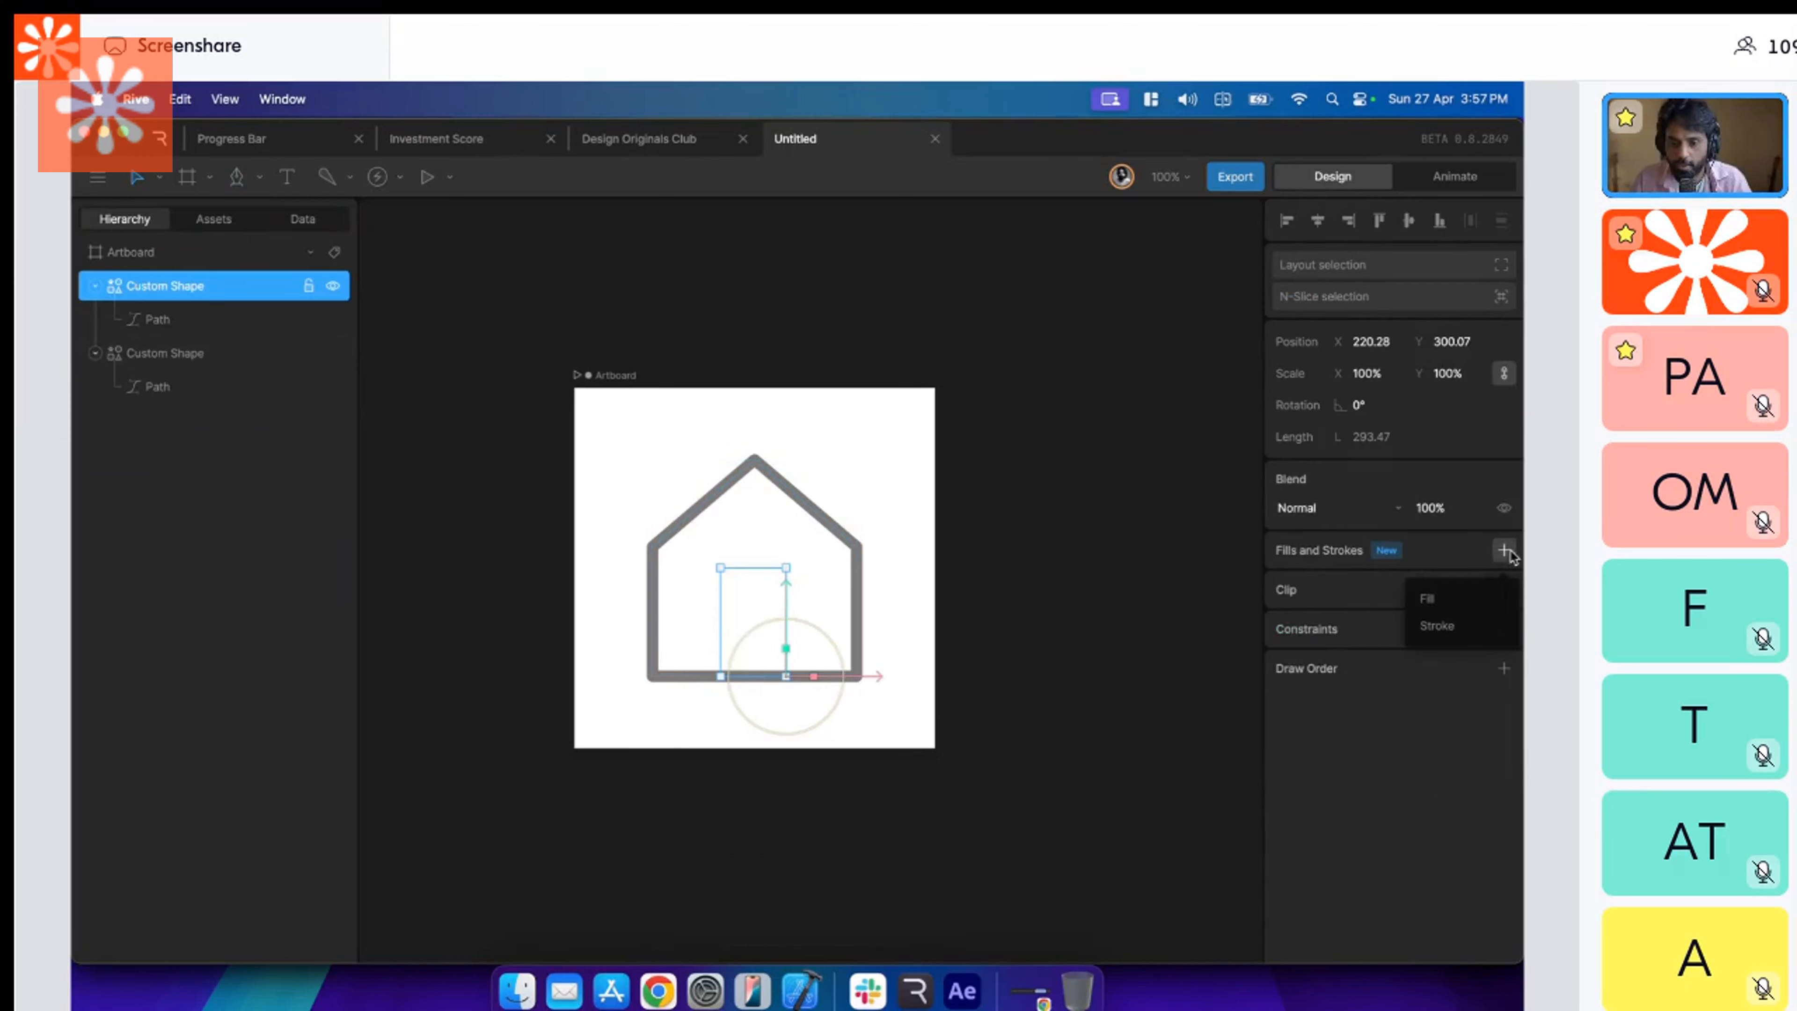
click(1436, 626)
click(1309, 579)
drag(1237, 623, 1257, 600)
click(1454, 574)
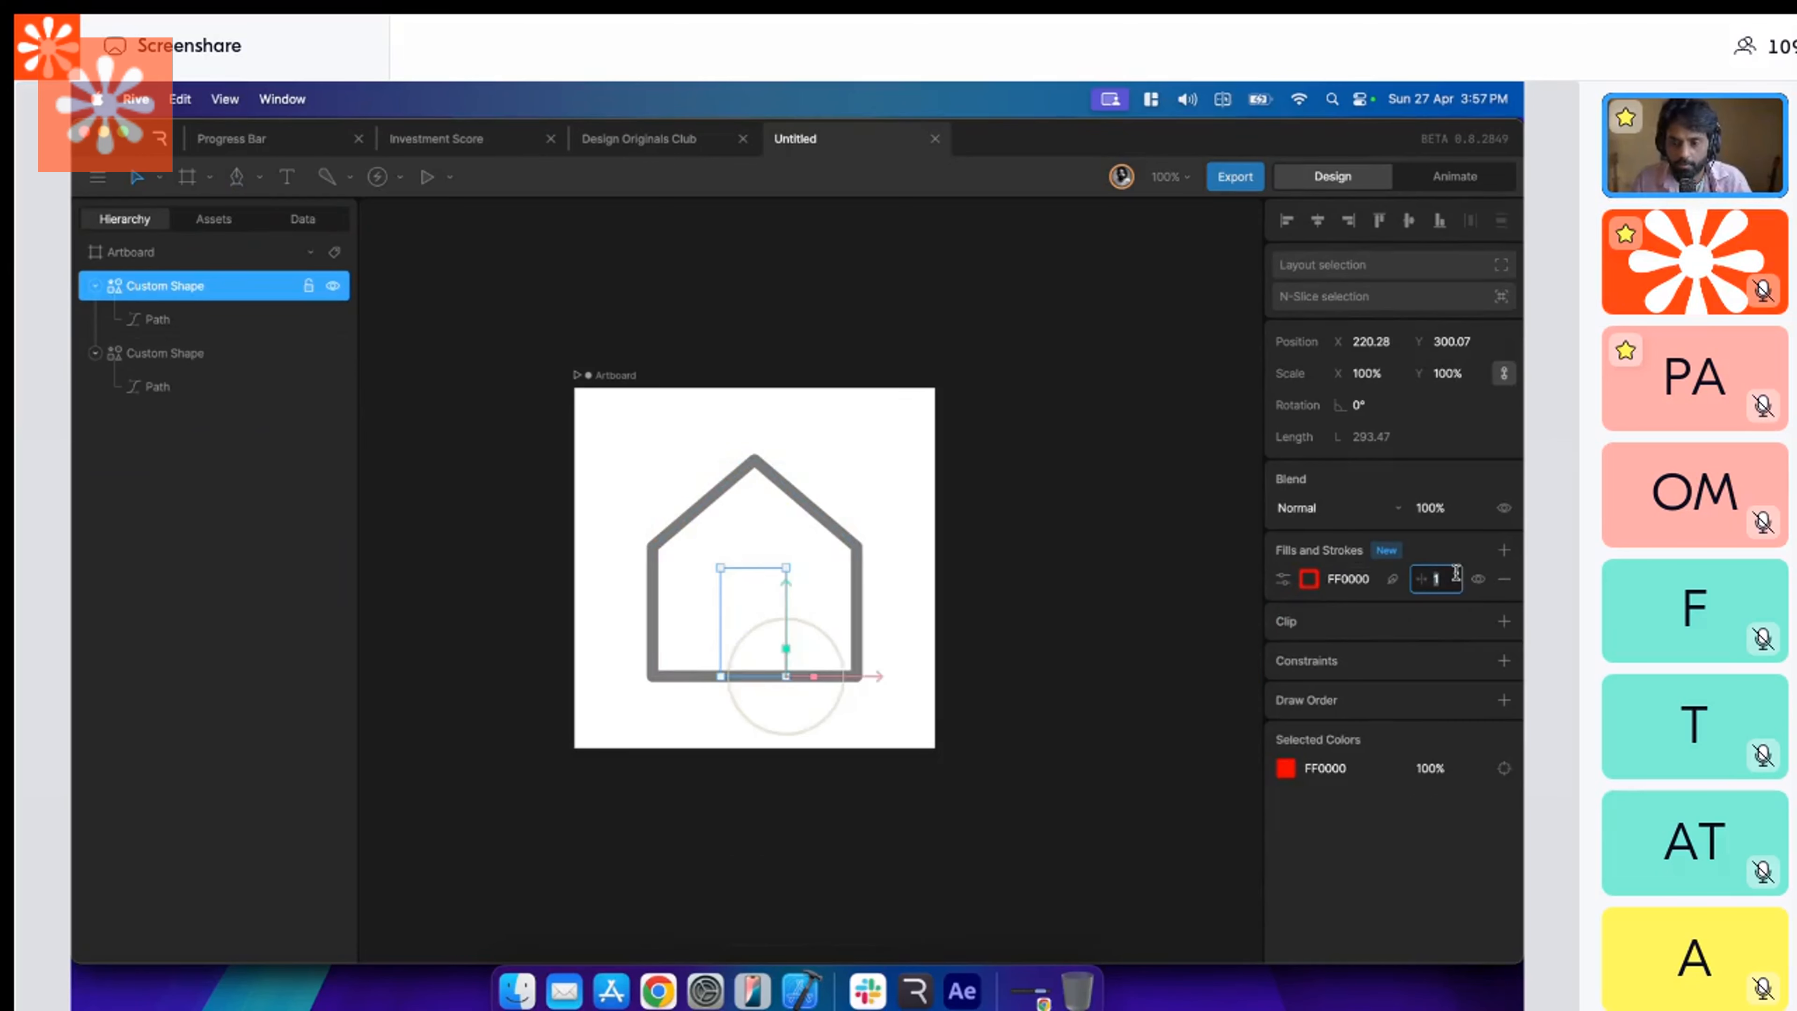
text(11)
click(854, 611)
click(954, 605)
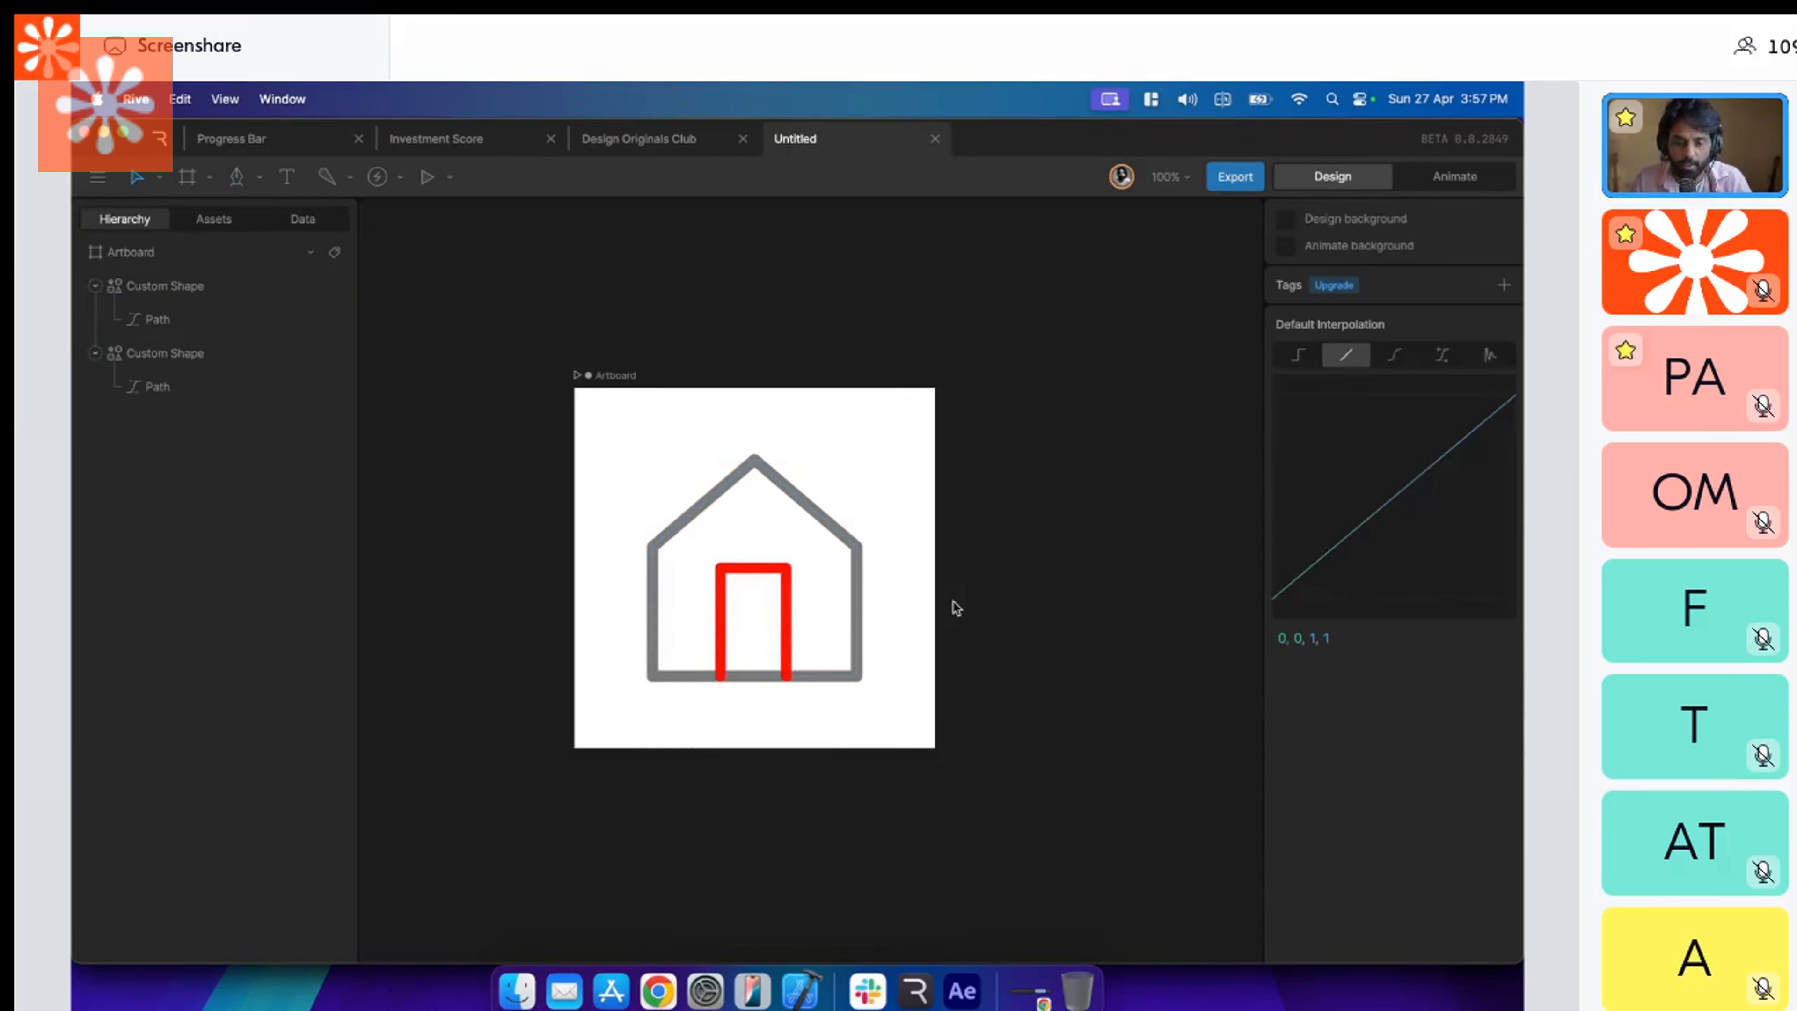
Recolor the door path's stroke by sampling the house's gray 7B7B7B and lightening it to BABABA.
click(784, 611)
key(i)
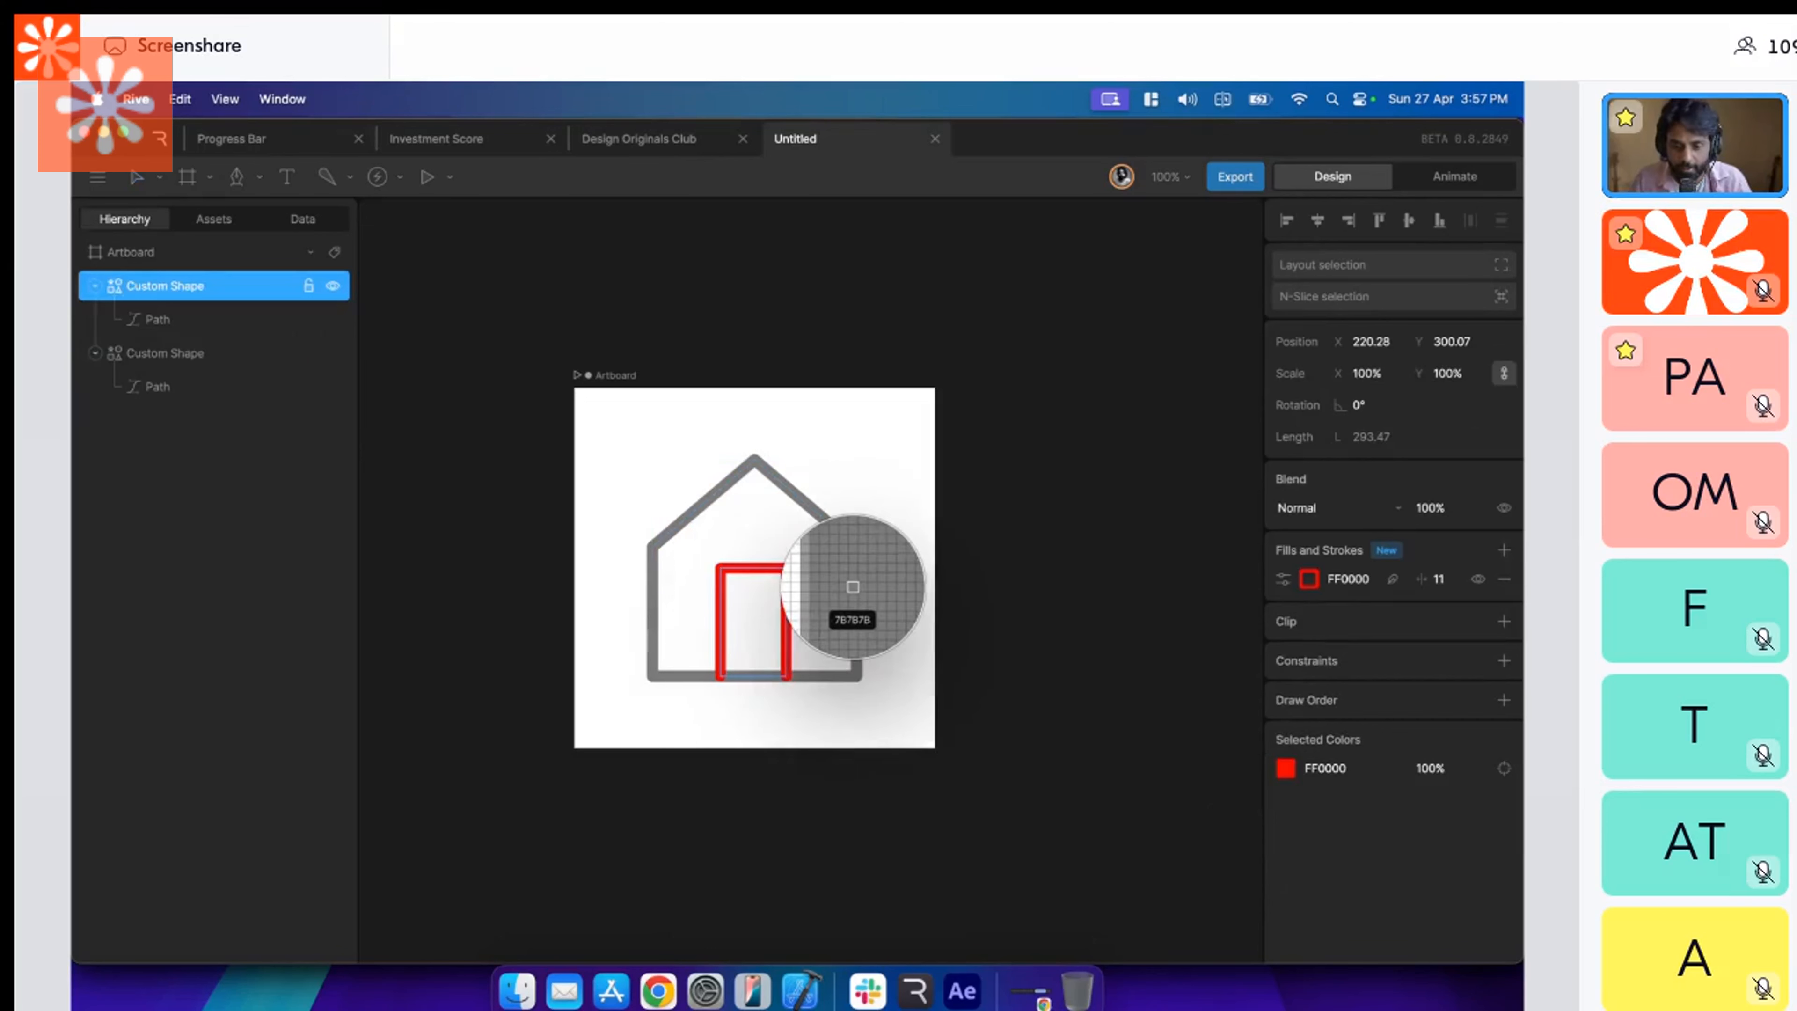
click(853, 586)
click(1314, 580)
click(1056, 614)
Bring the house outline in front of the door path and rename the two shapes House Exterior and Door.
click(792, 593)
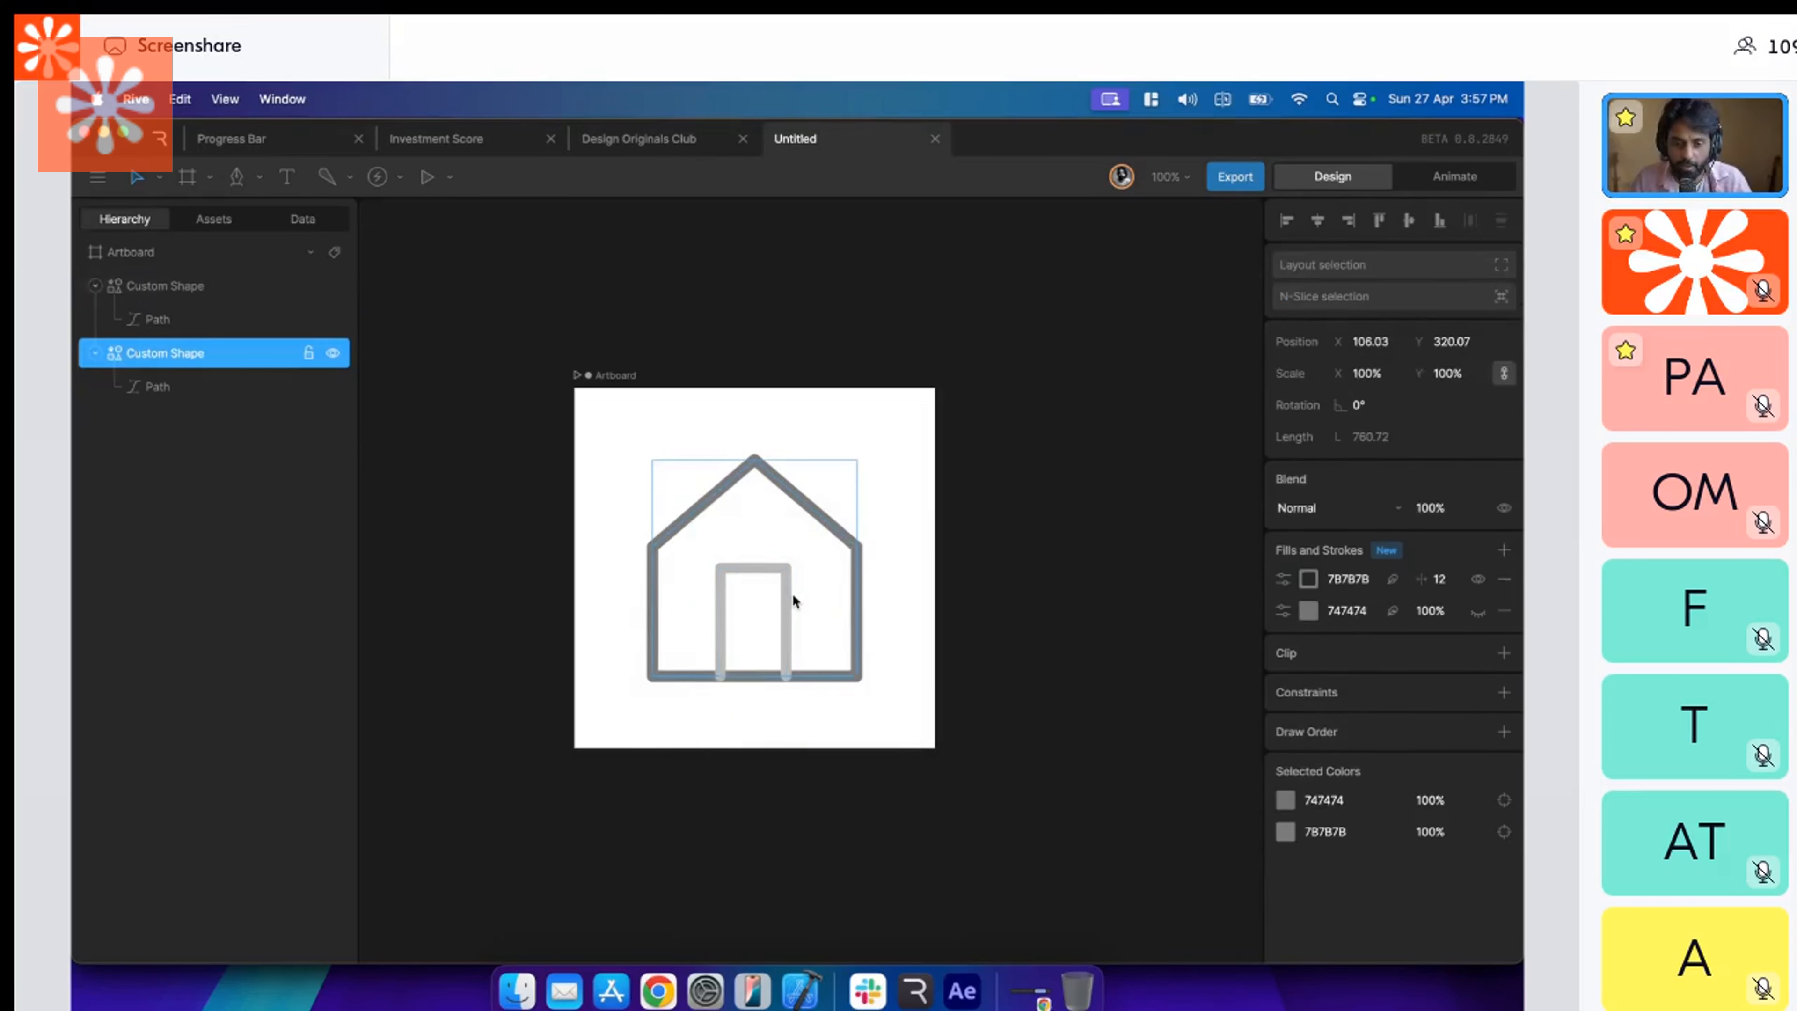
key(super+])
double_click(192, 287)
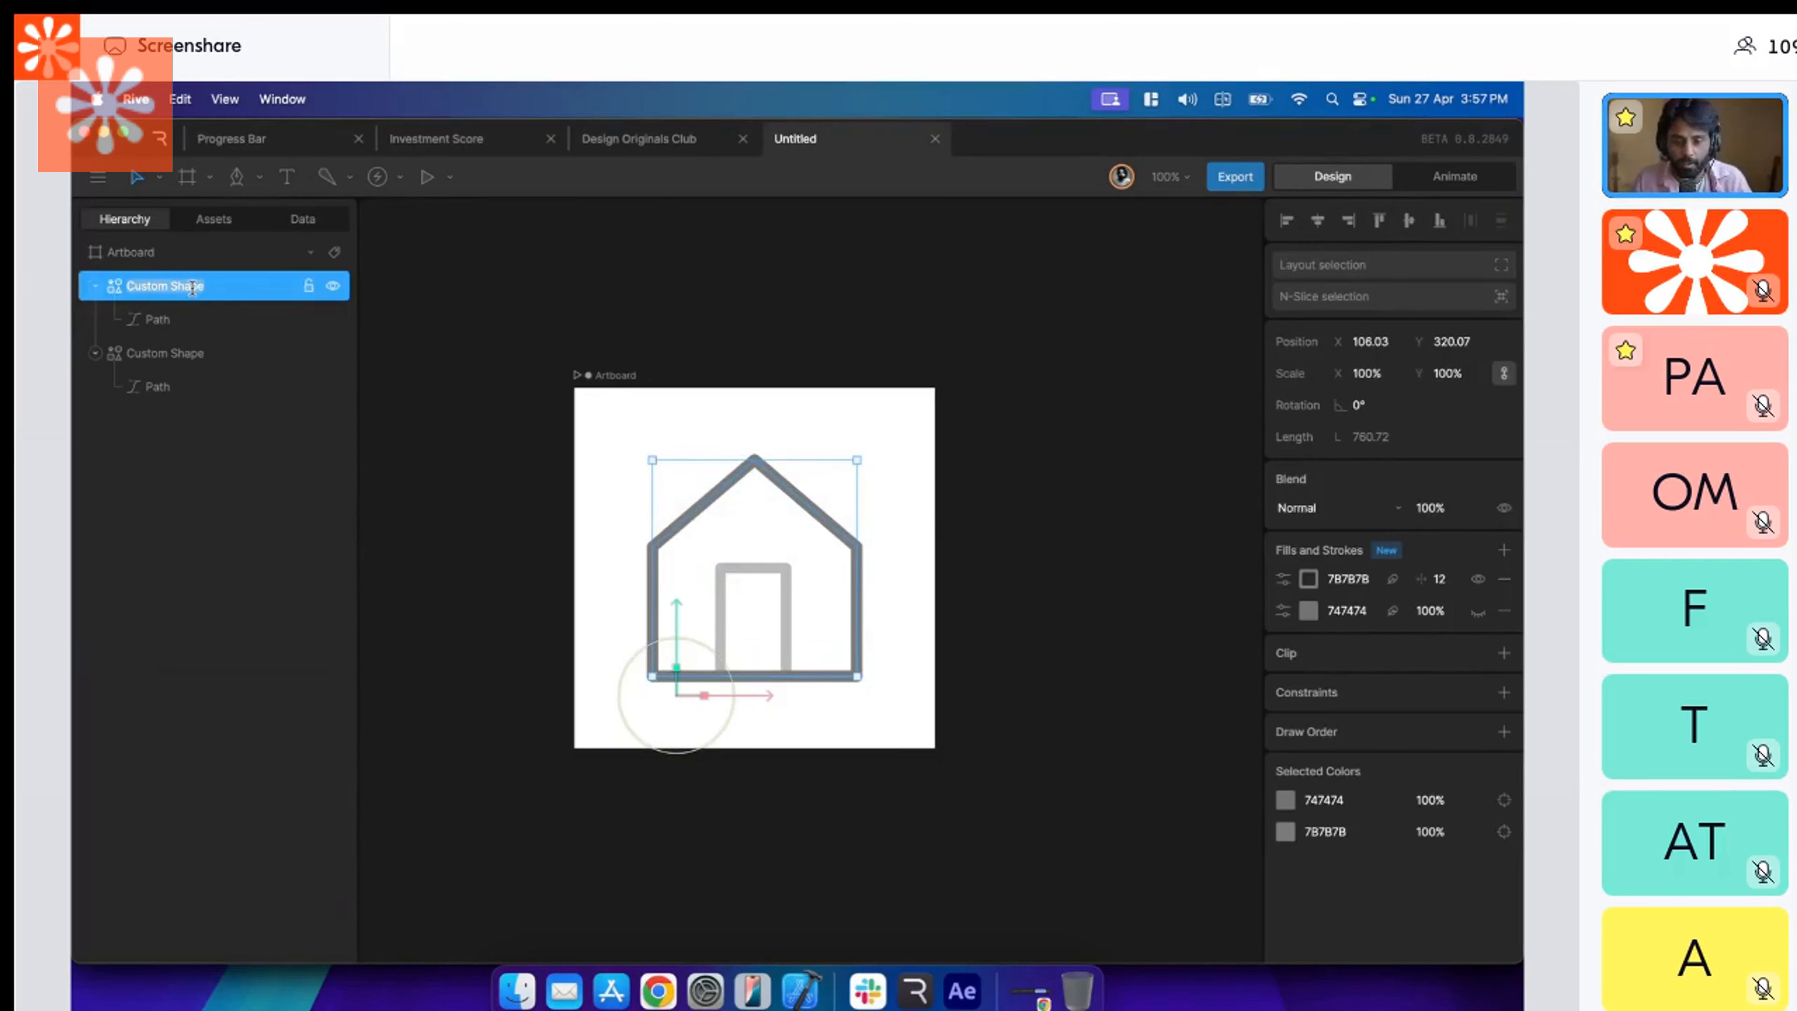
text(Hous)
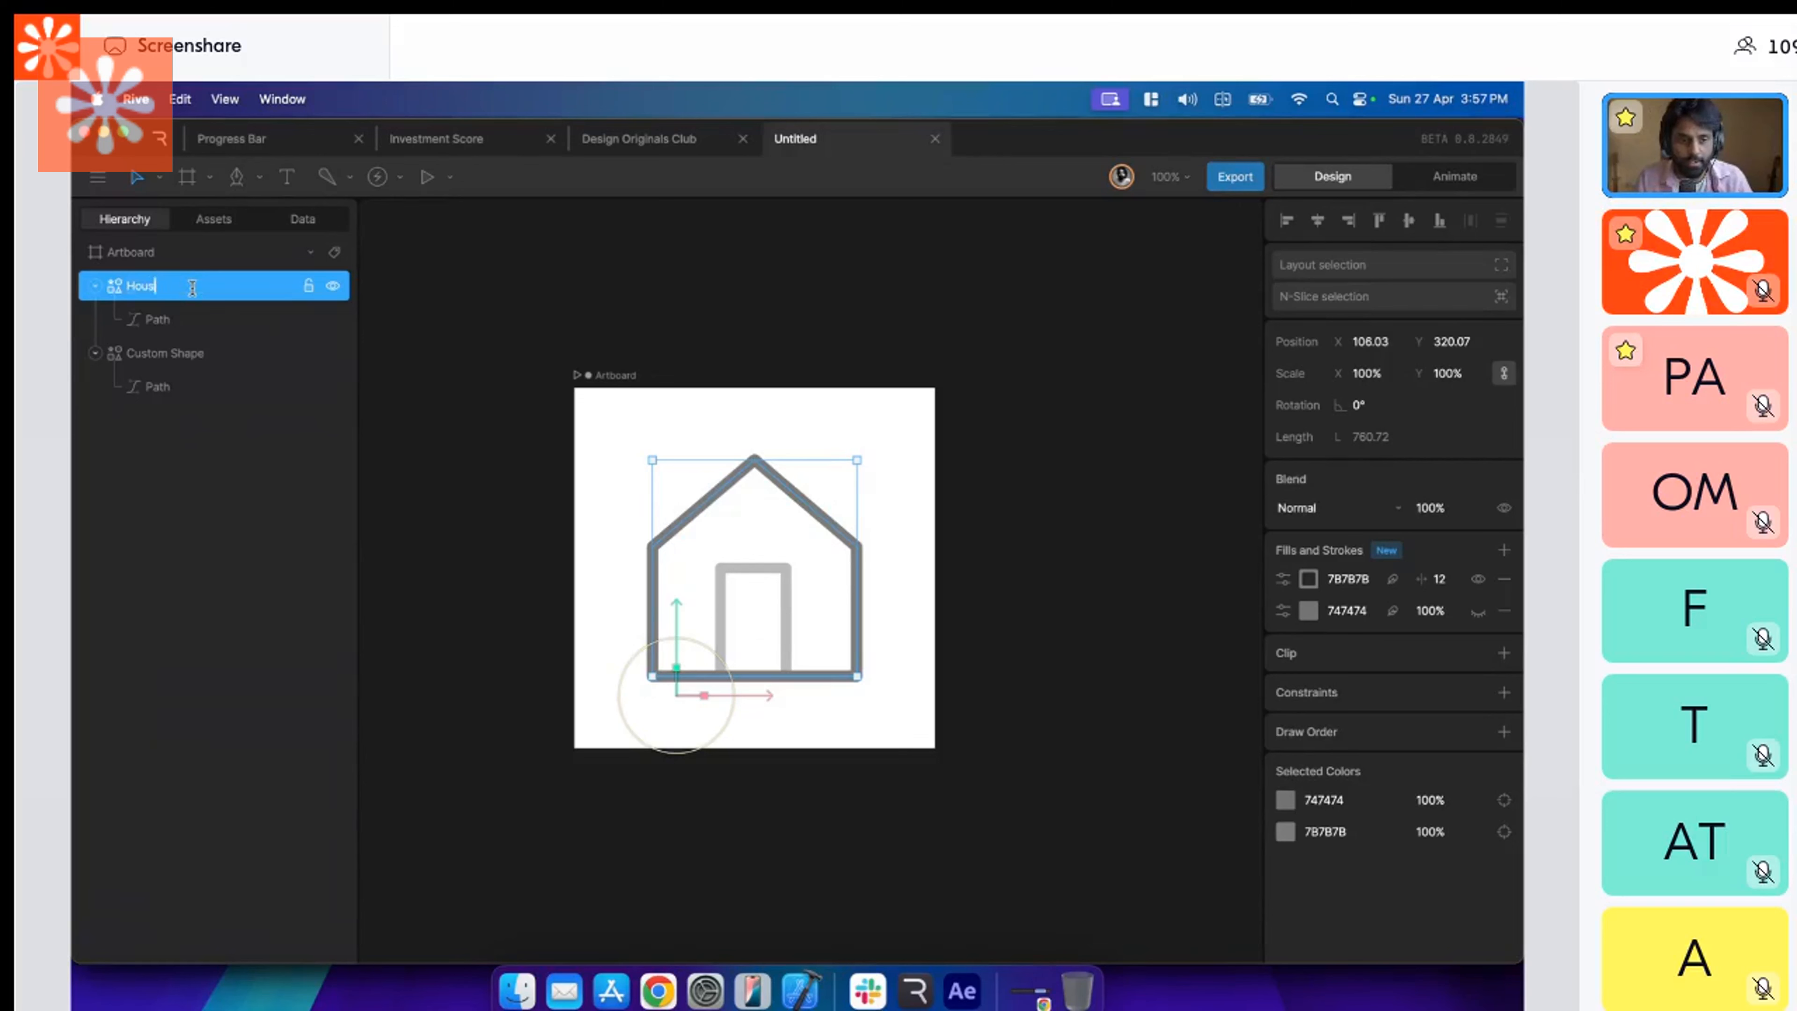
text(e Exterior)
click(192, 352)
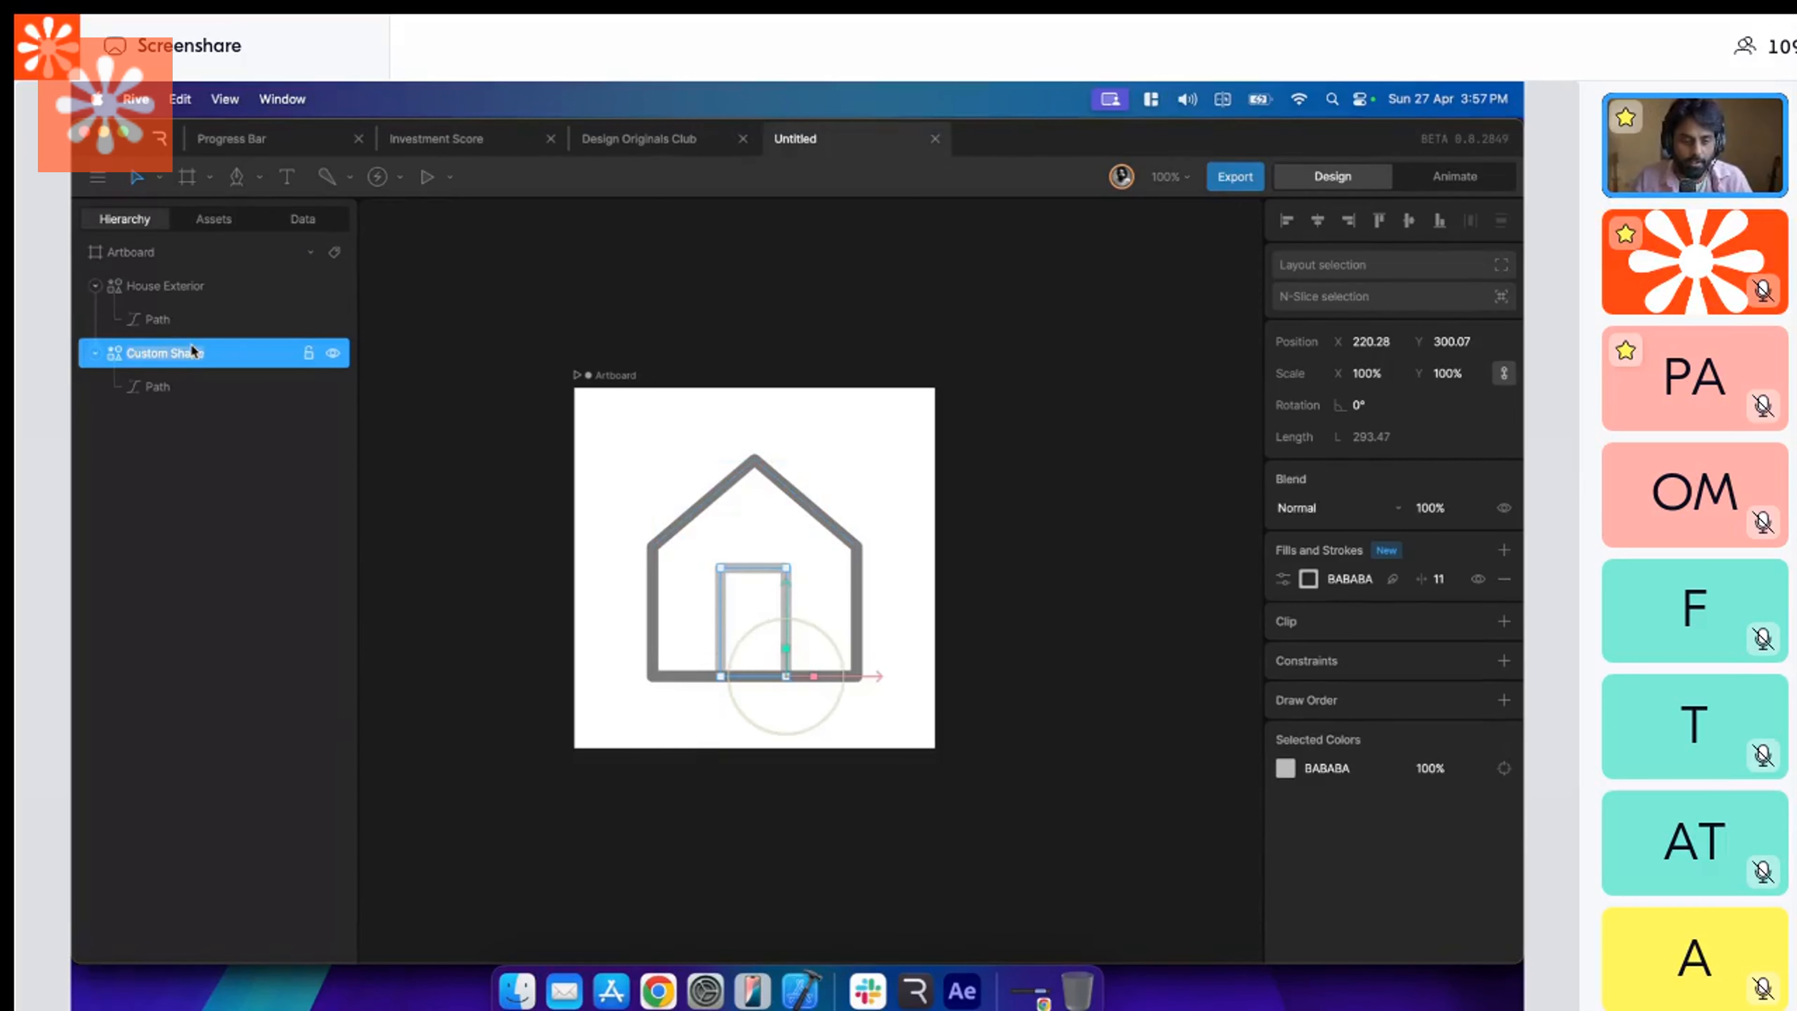
click(798, 425)
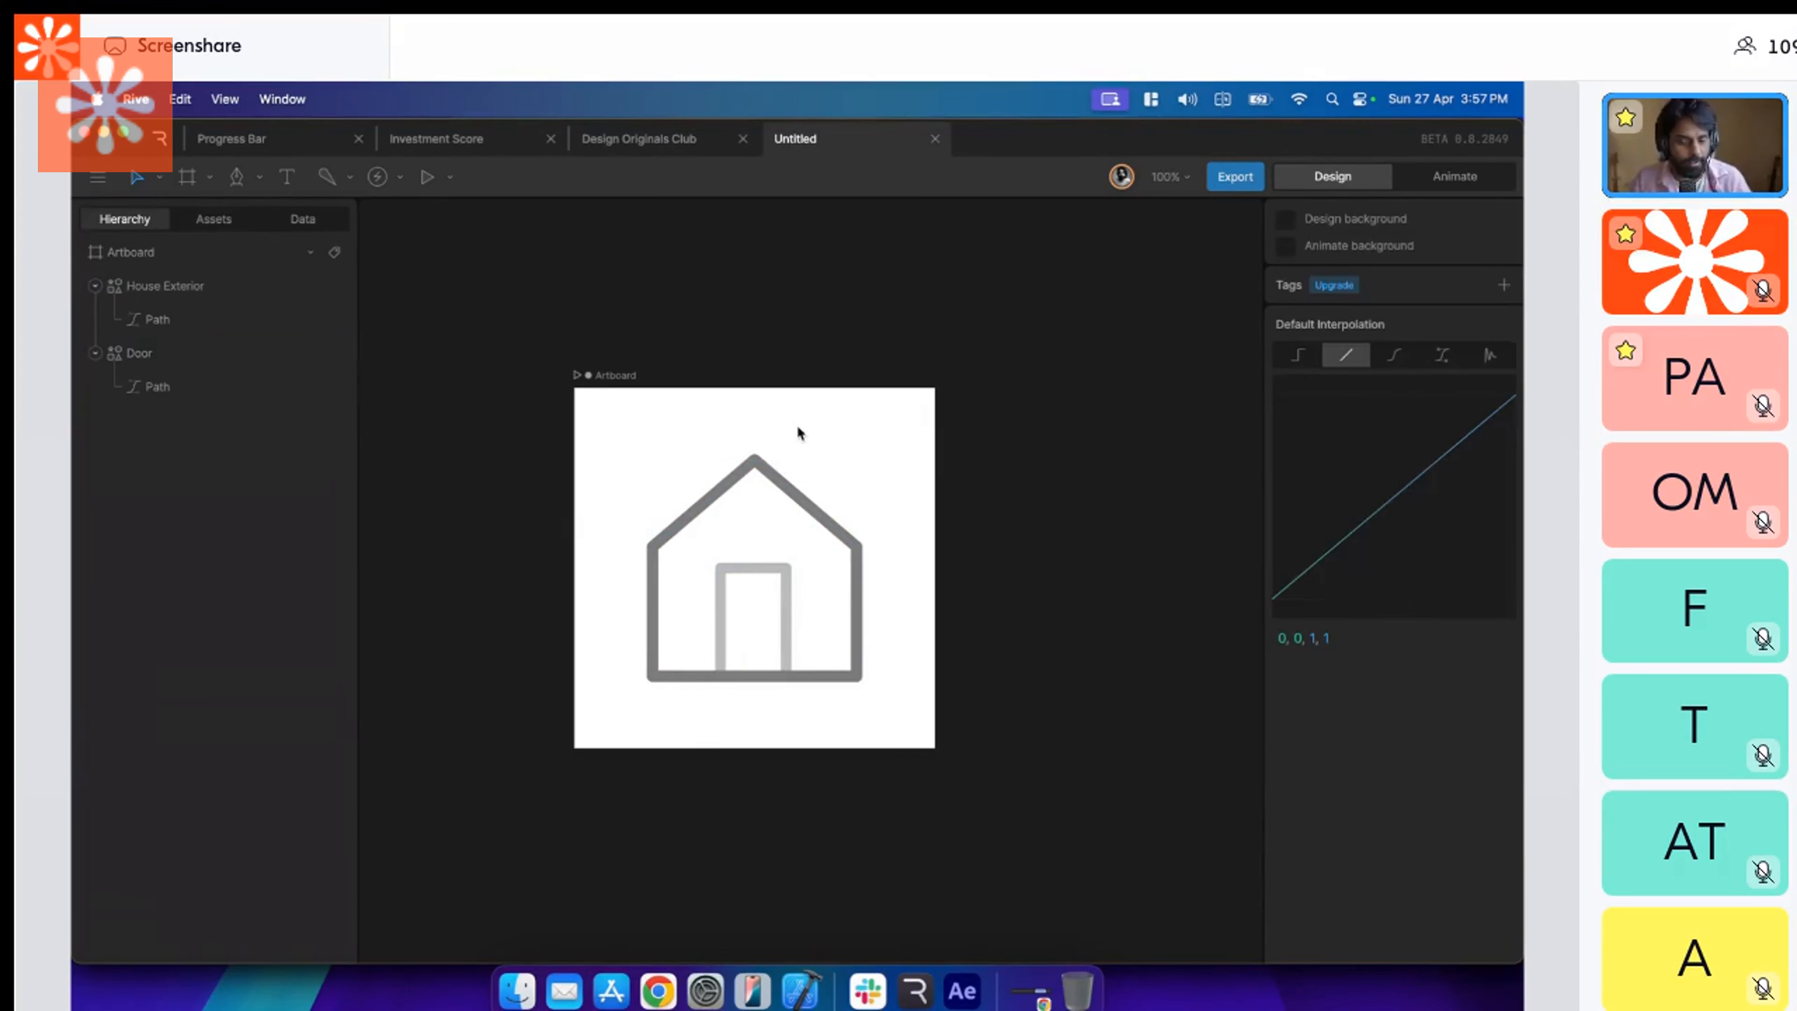
Rename the artboard, beginning its new name with "Home -".
click(797, 423)
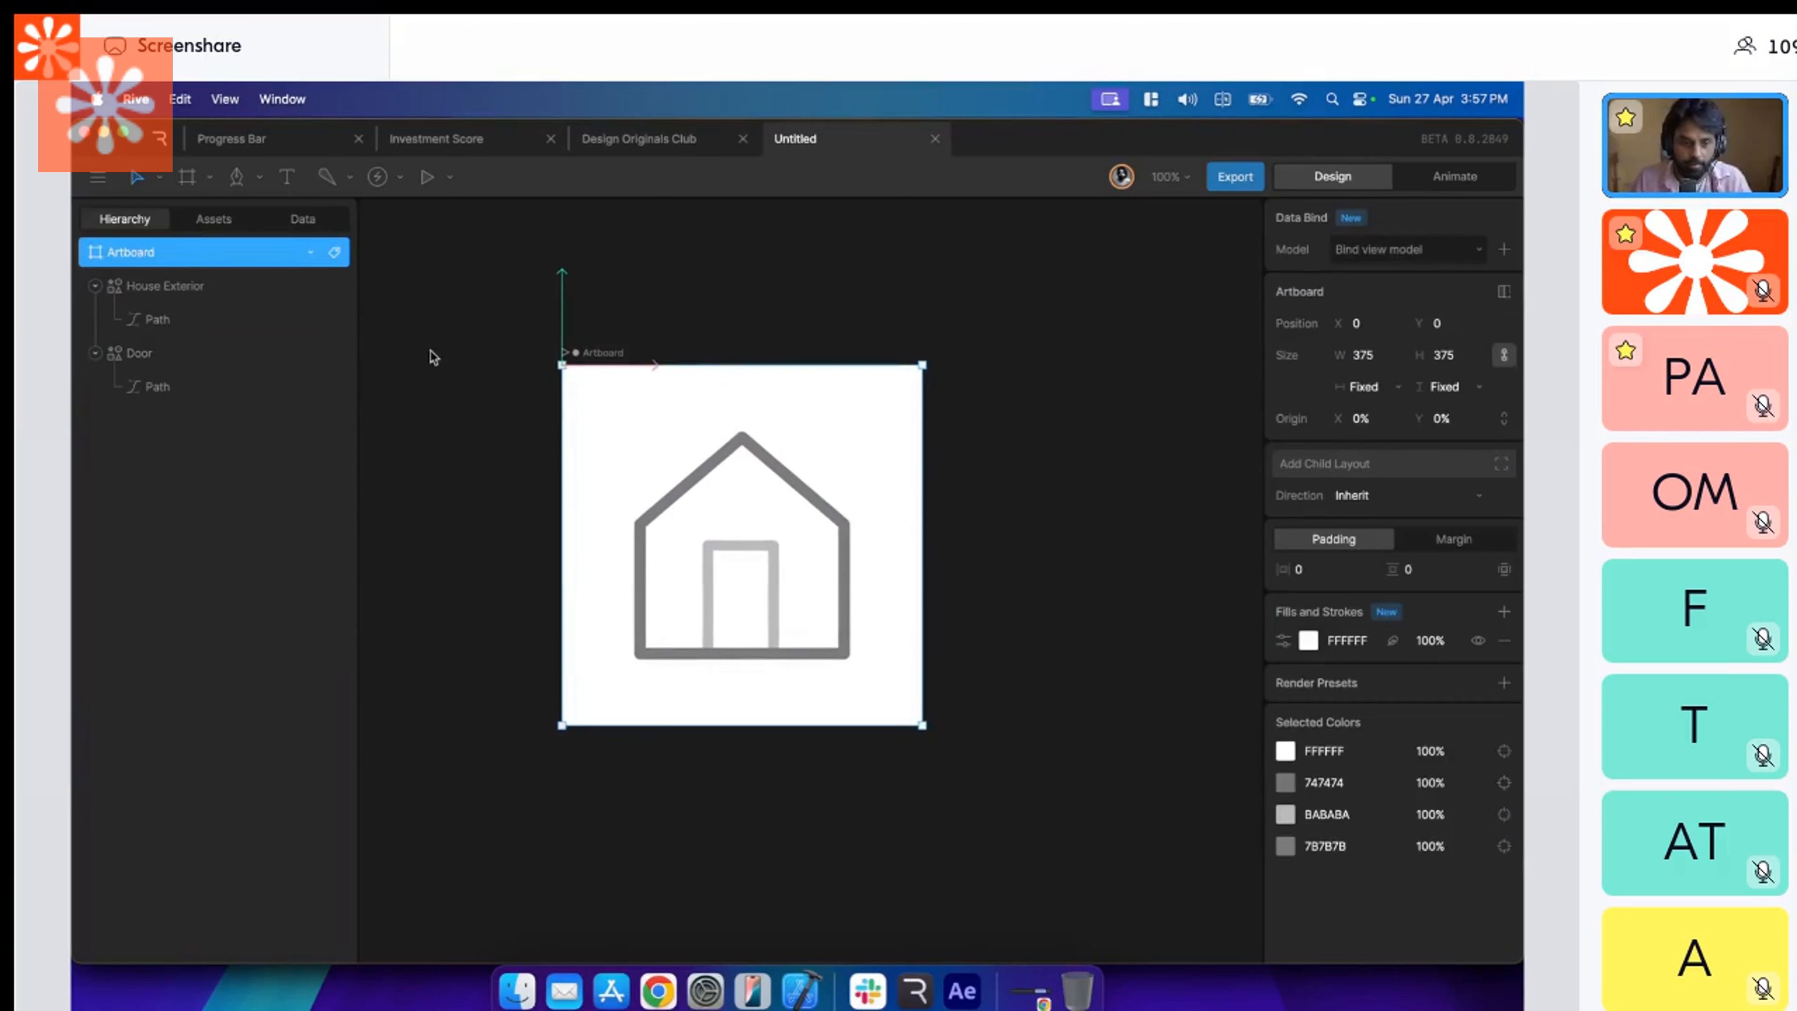
key(Return)
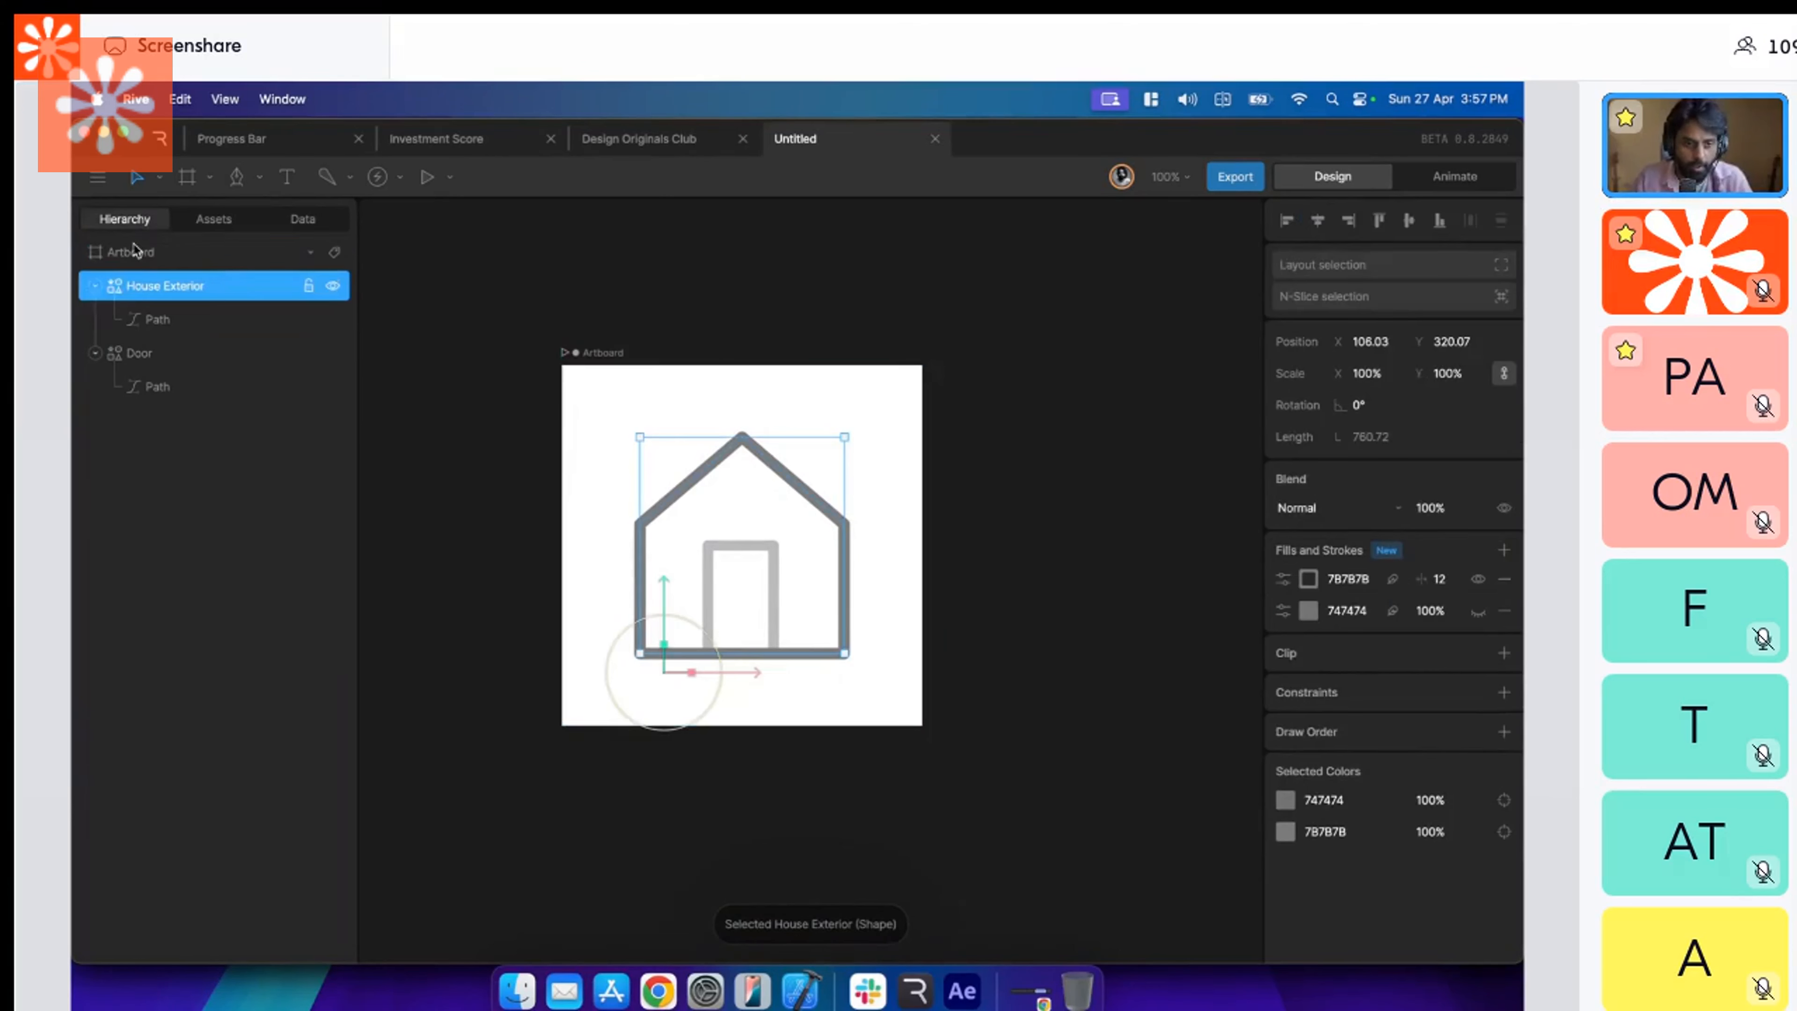
double_click(133, 255)
text(Home)
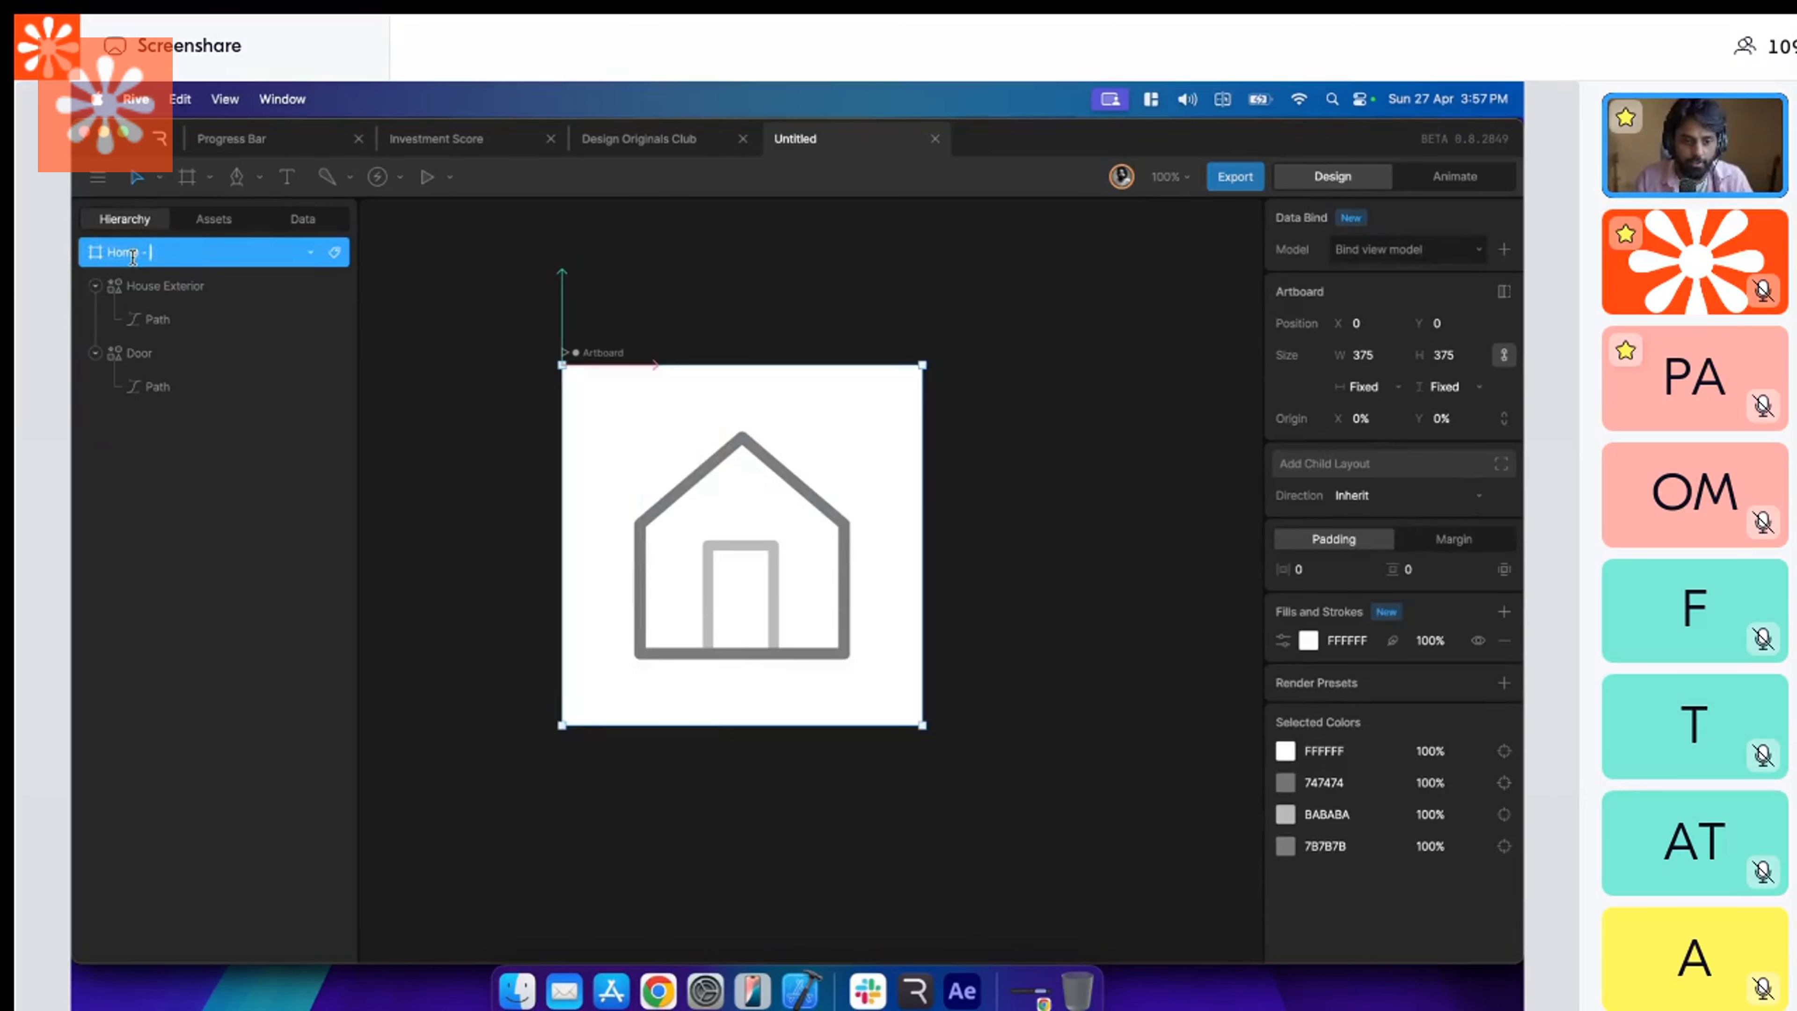
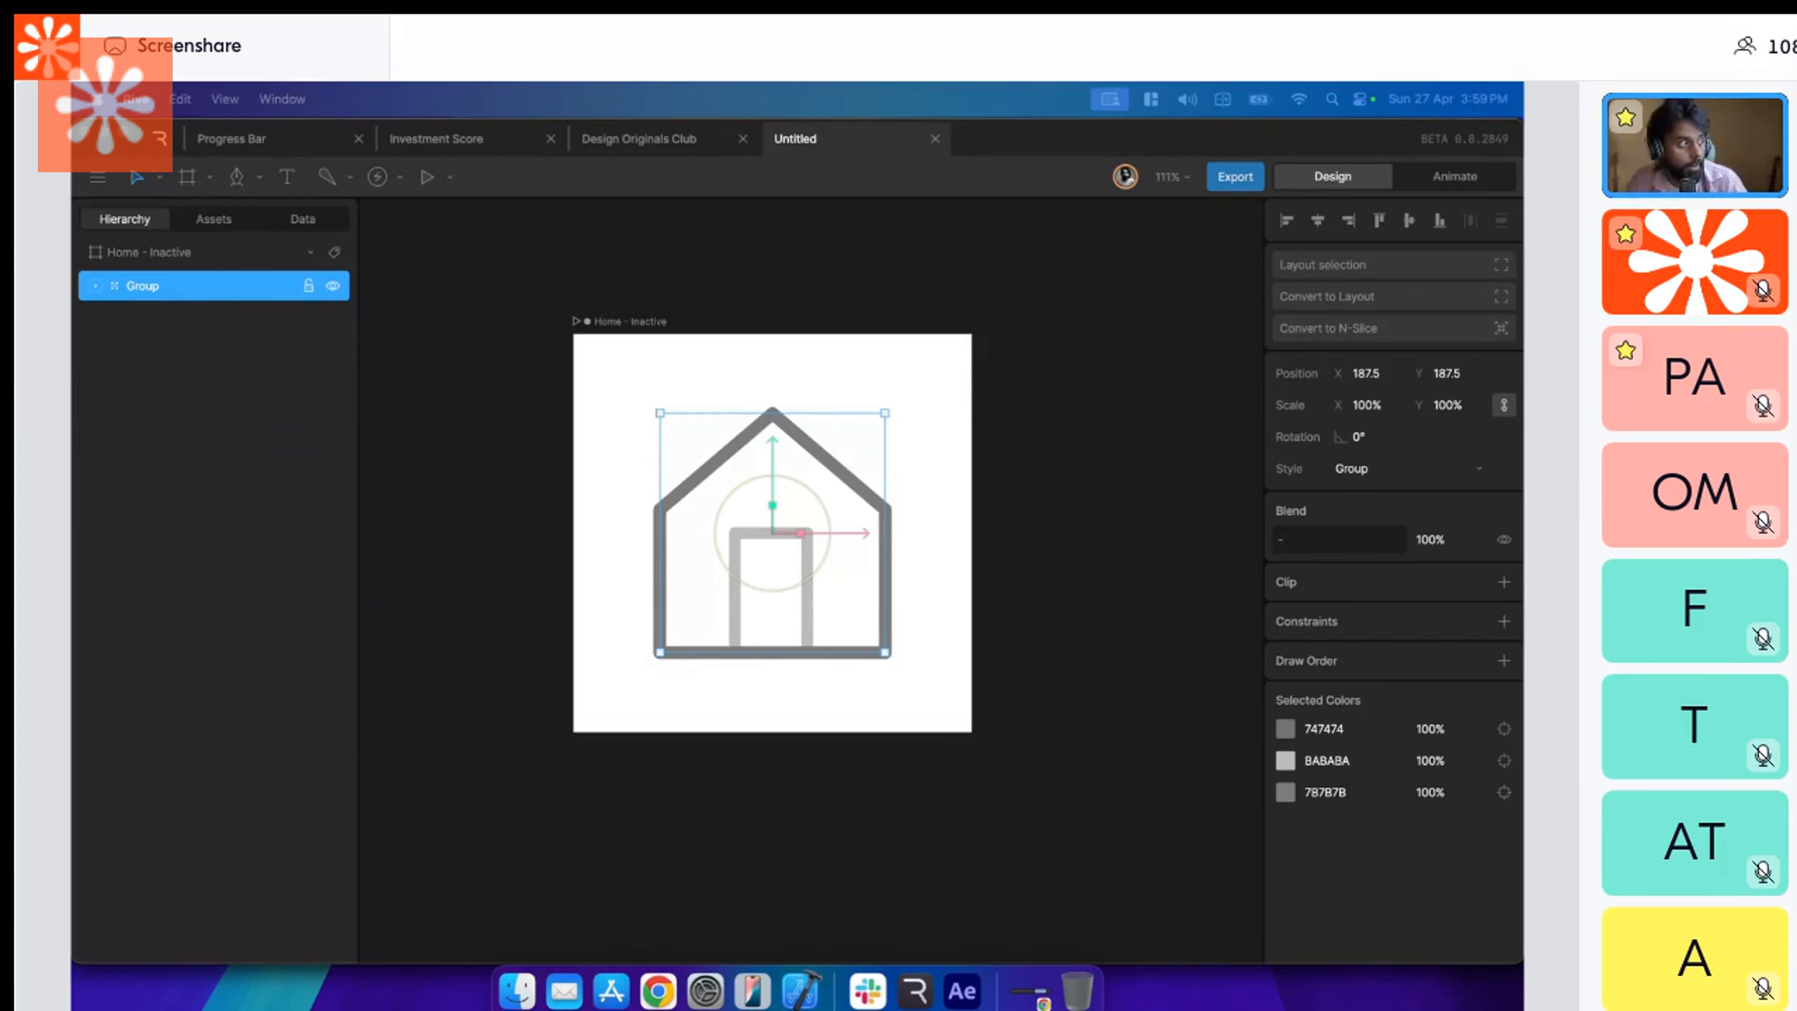
With Freeze active, shift the house group's origin horizontally to X 186, undo the vertical move, and leave Freeze mode.
scroll(1015, 623, right, 2)
click(1015, 622)
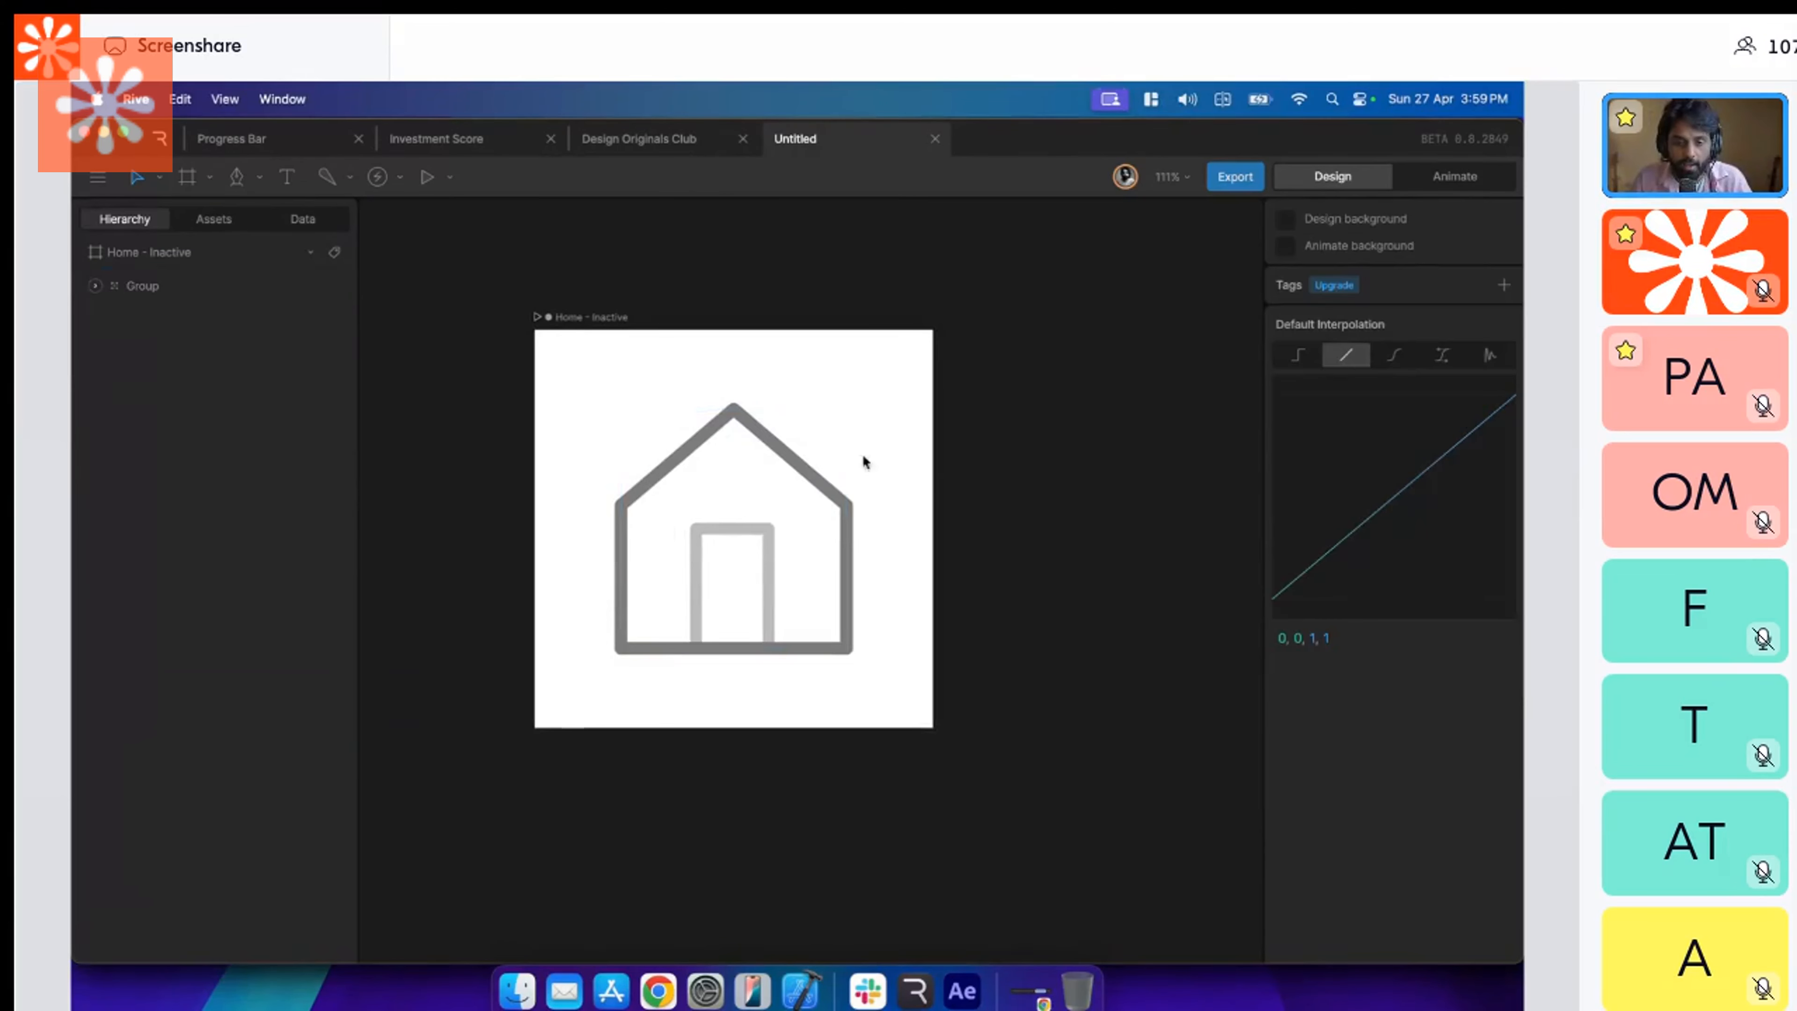
click(741, 424)
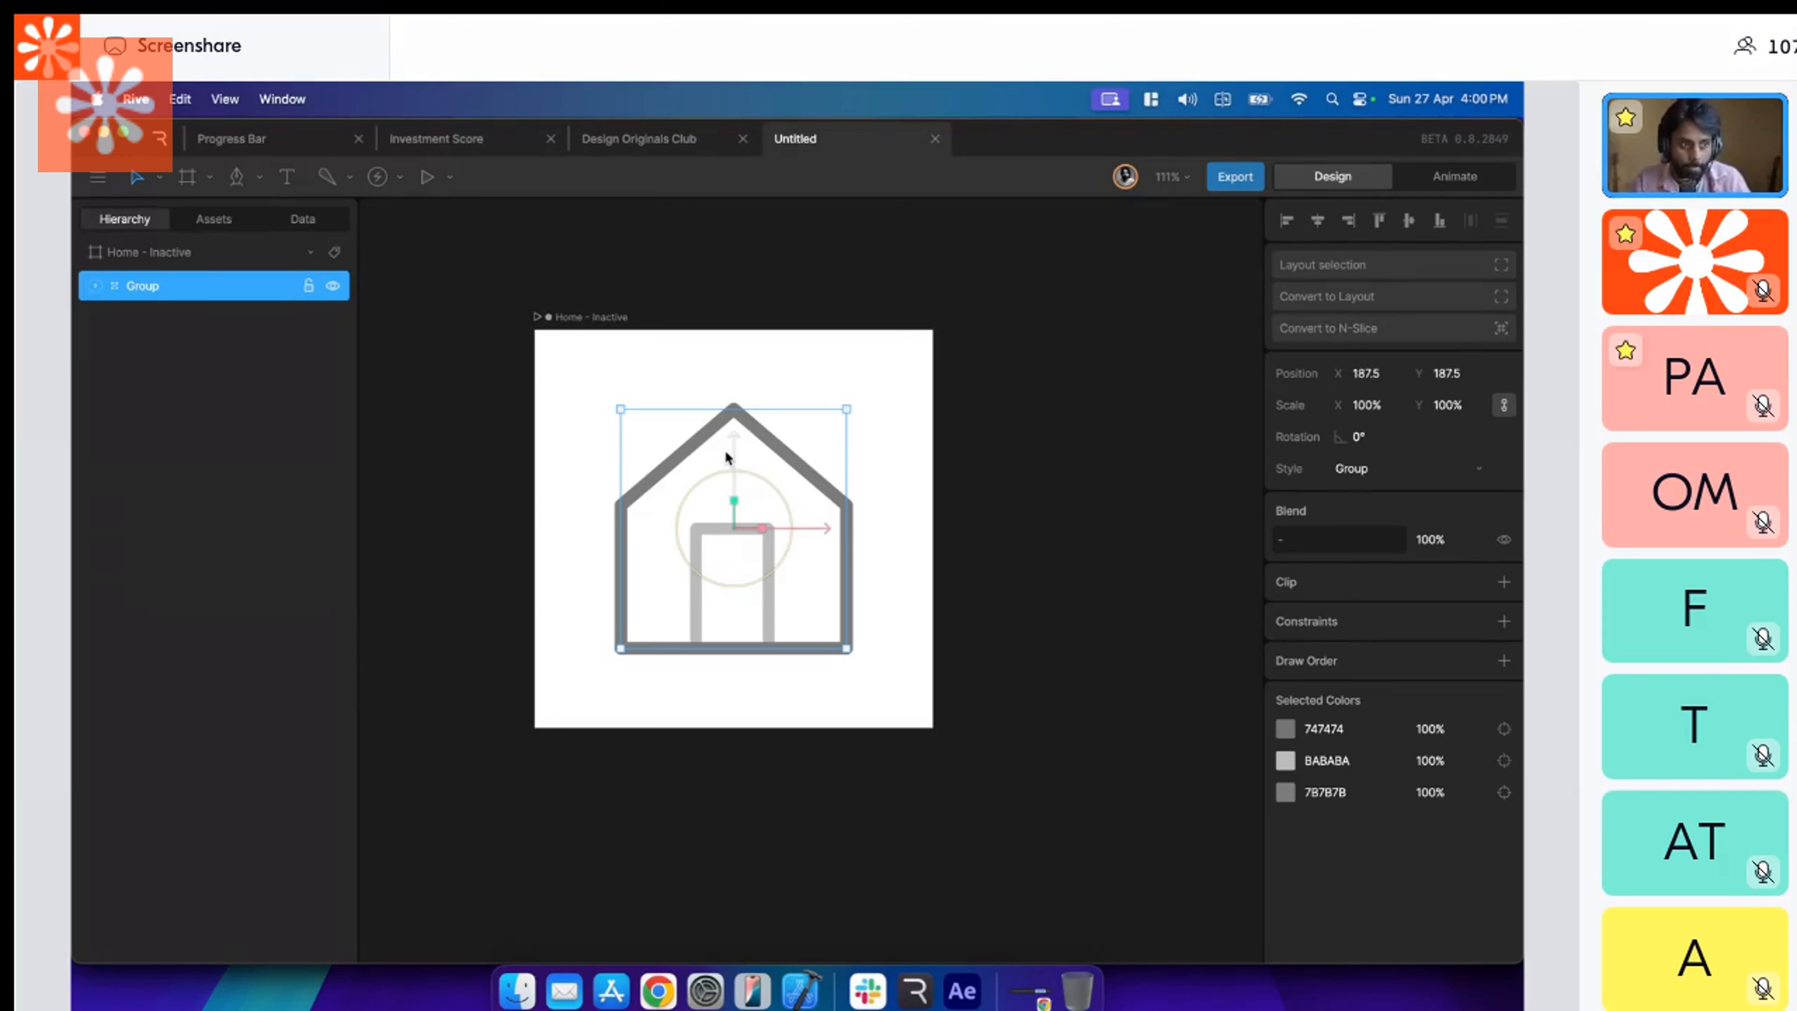
key(y)
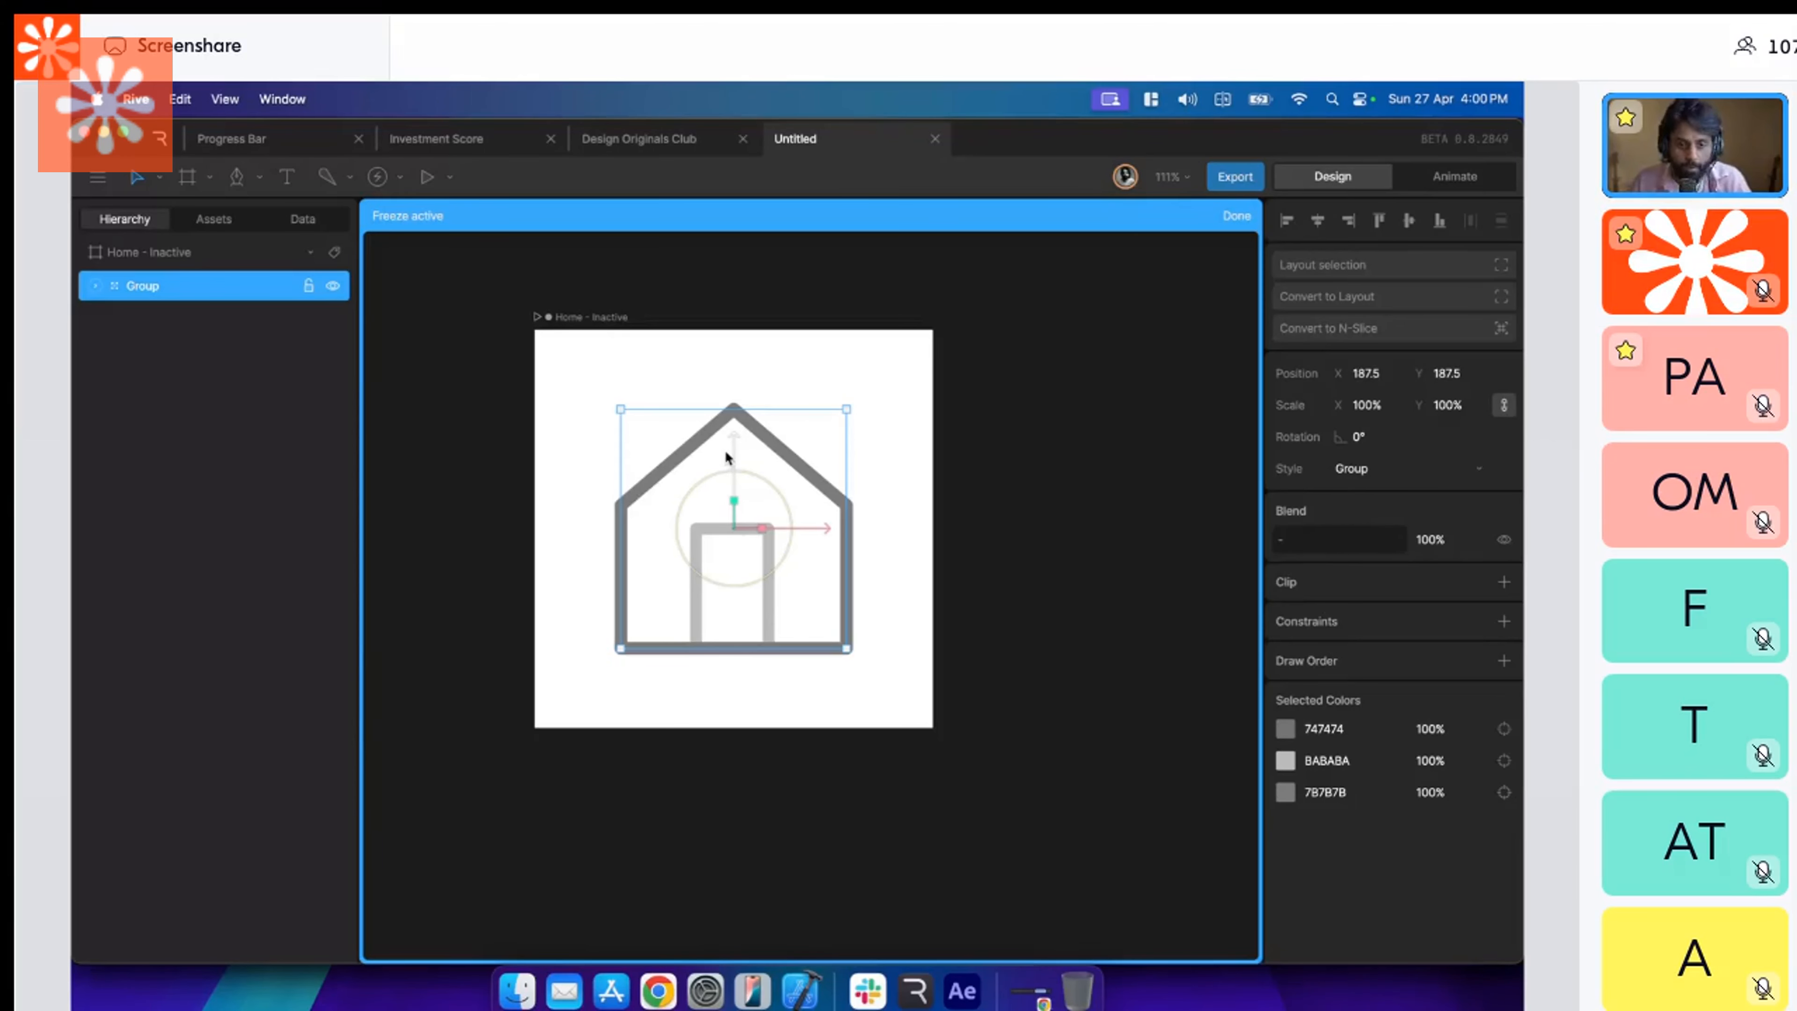
mouse_move(734, 439)
mouse_down()
mouse_move(729, 560)
mouse_move(728, 441)
mouse_up()
mouse_move(825, 527)
mouse_down()
mouse_move(918, 524)
mouse_move(790, 520)
mouse_up()
key(super+z)
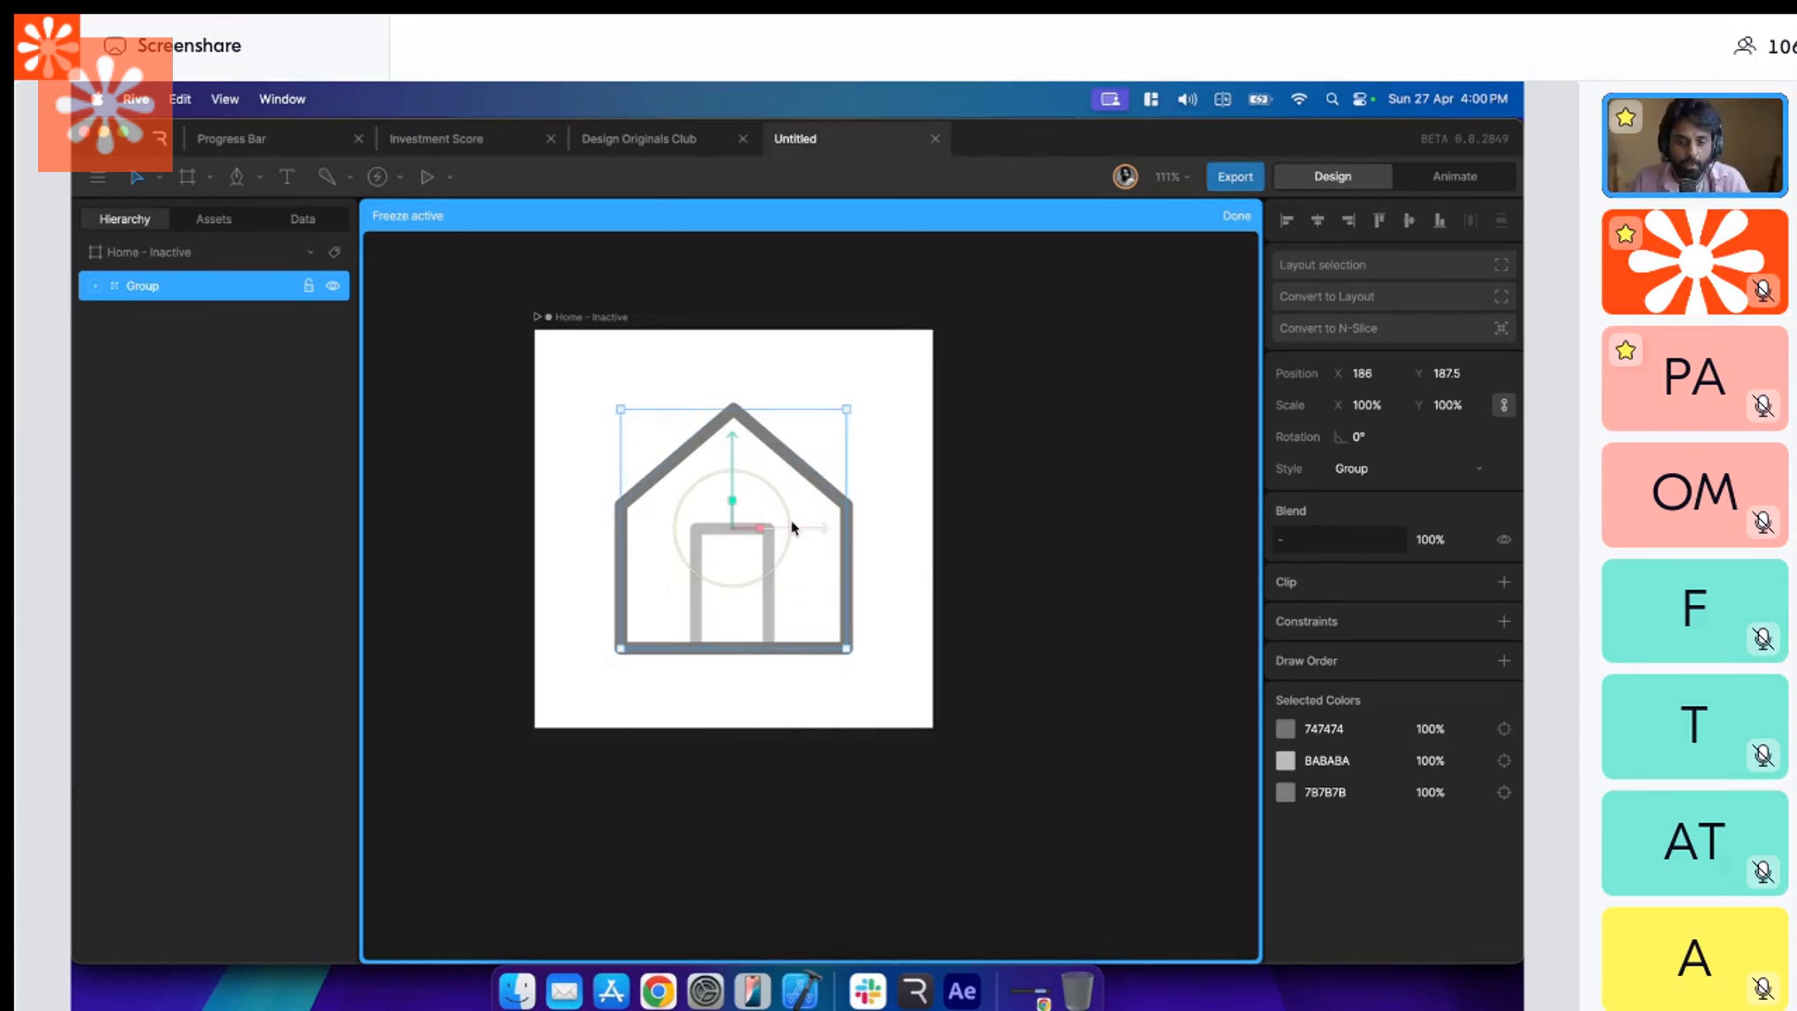
drag(732, 438, 730, 320)
key(super+z)
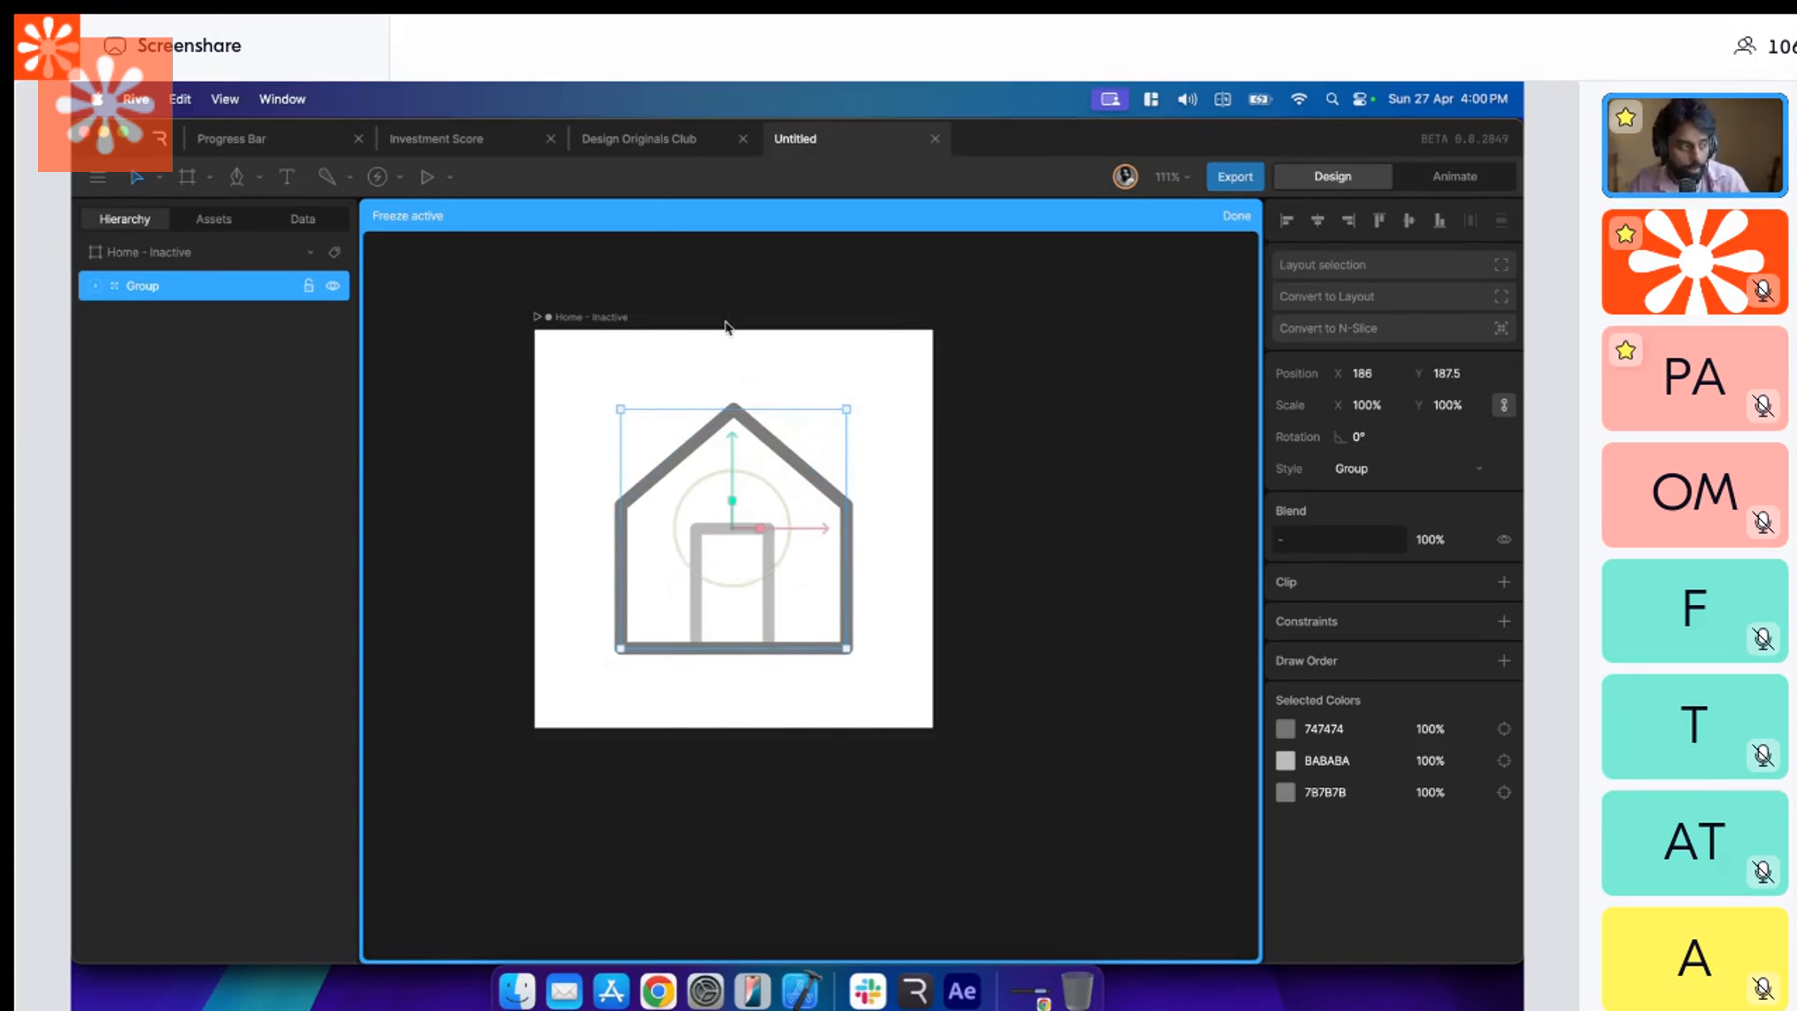
click(1239, 228)
click(860, 450)
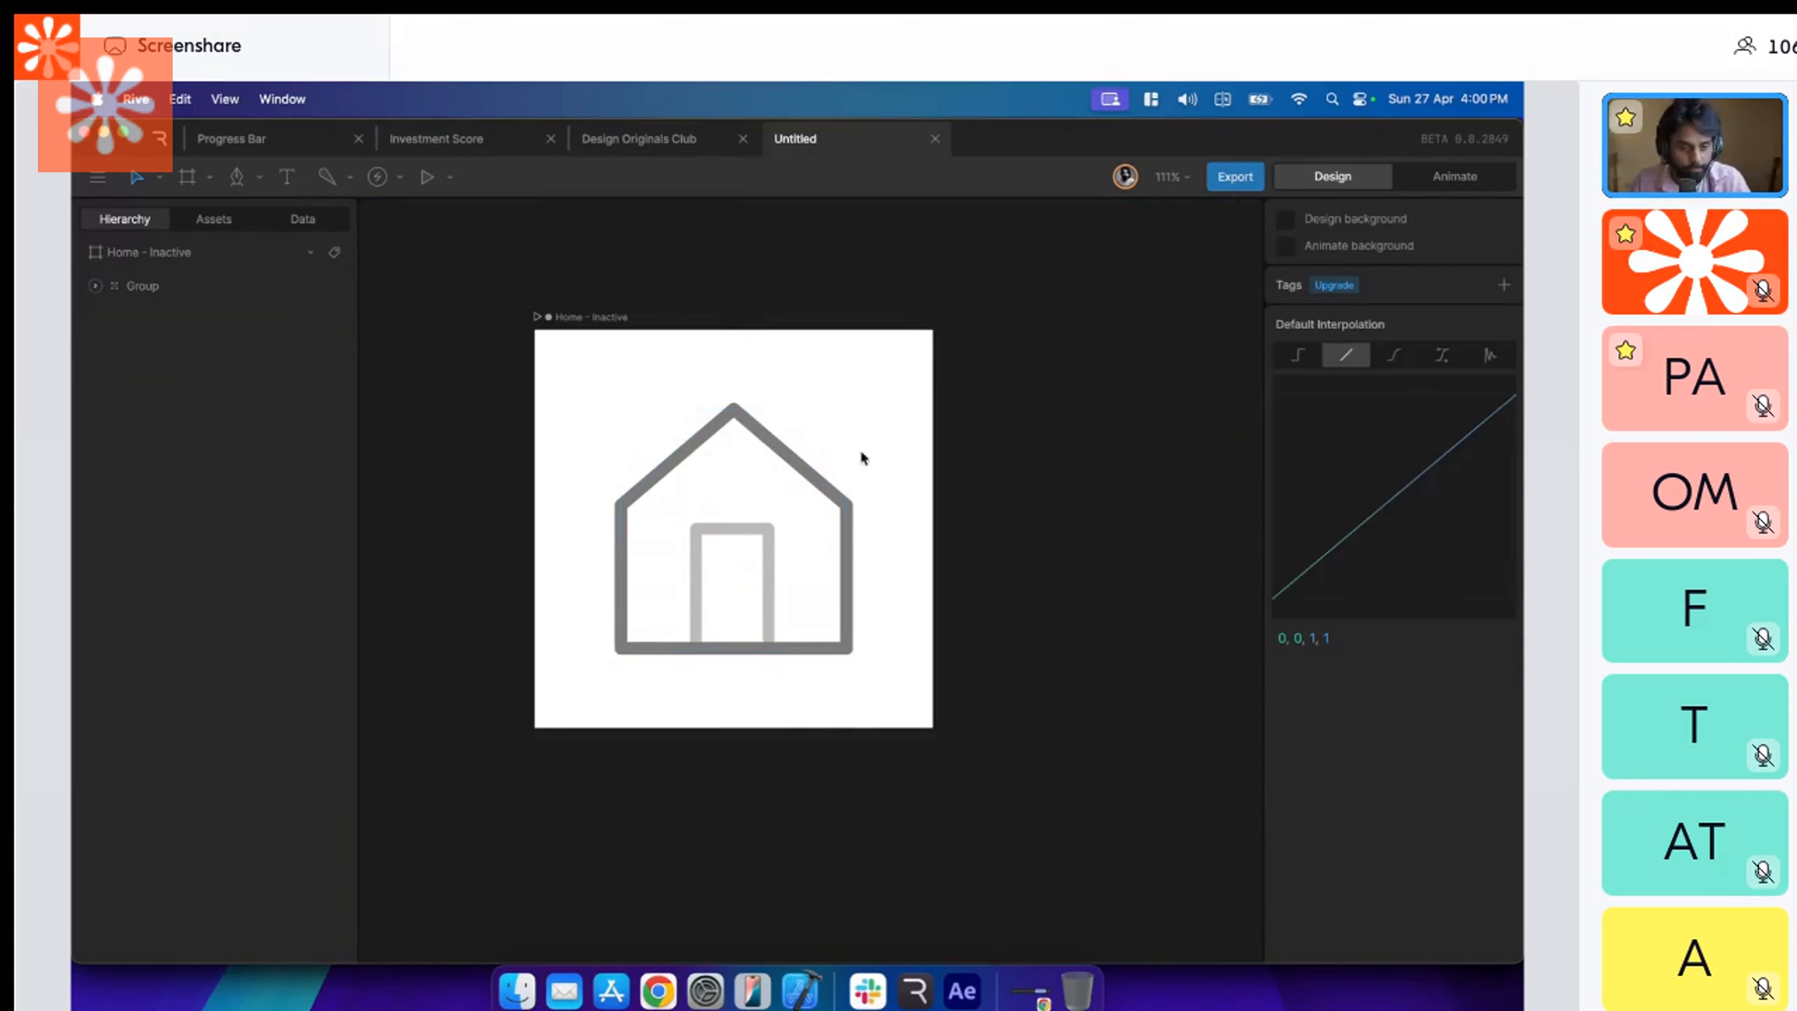
click(790, 489)
click(988, 353)
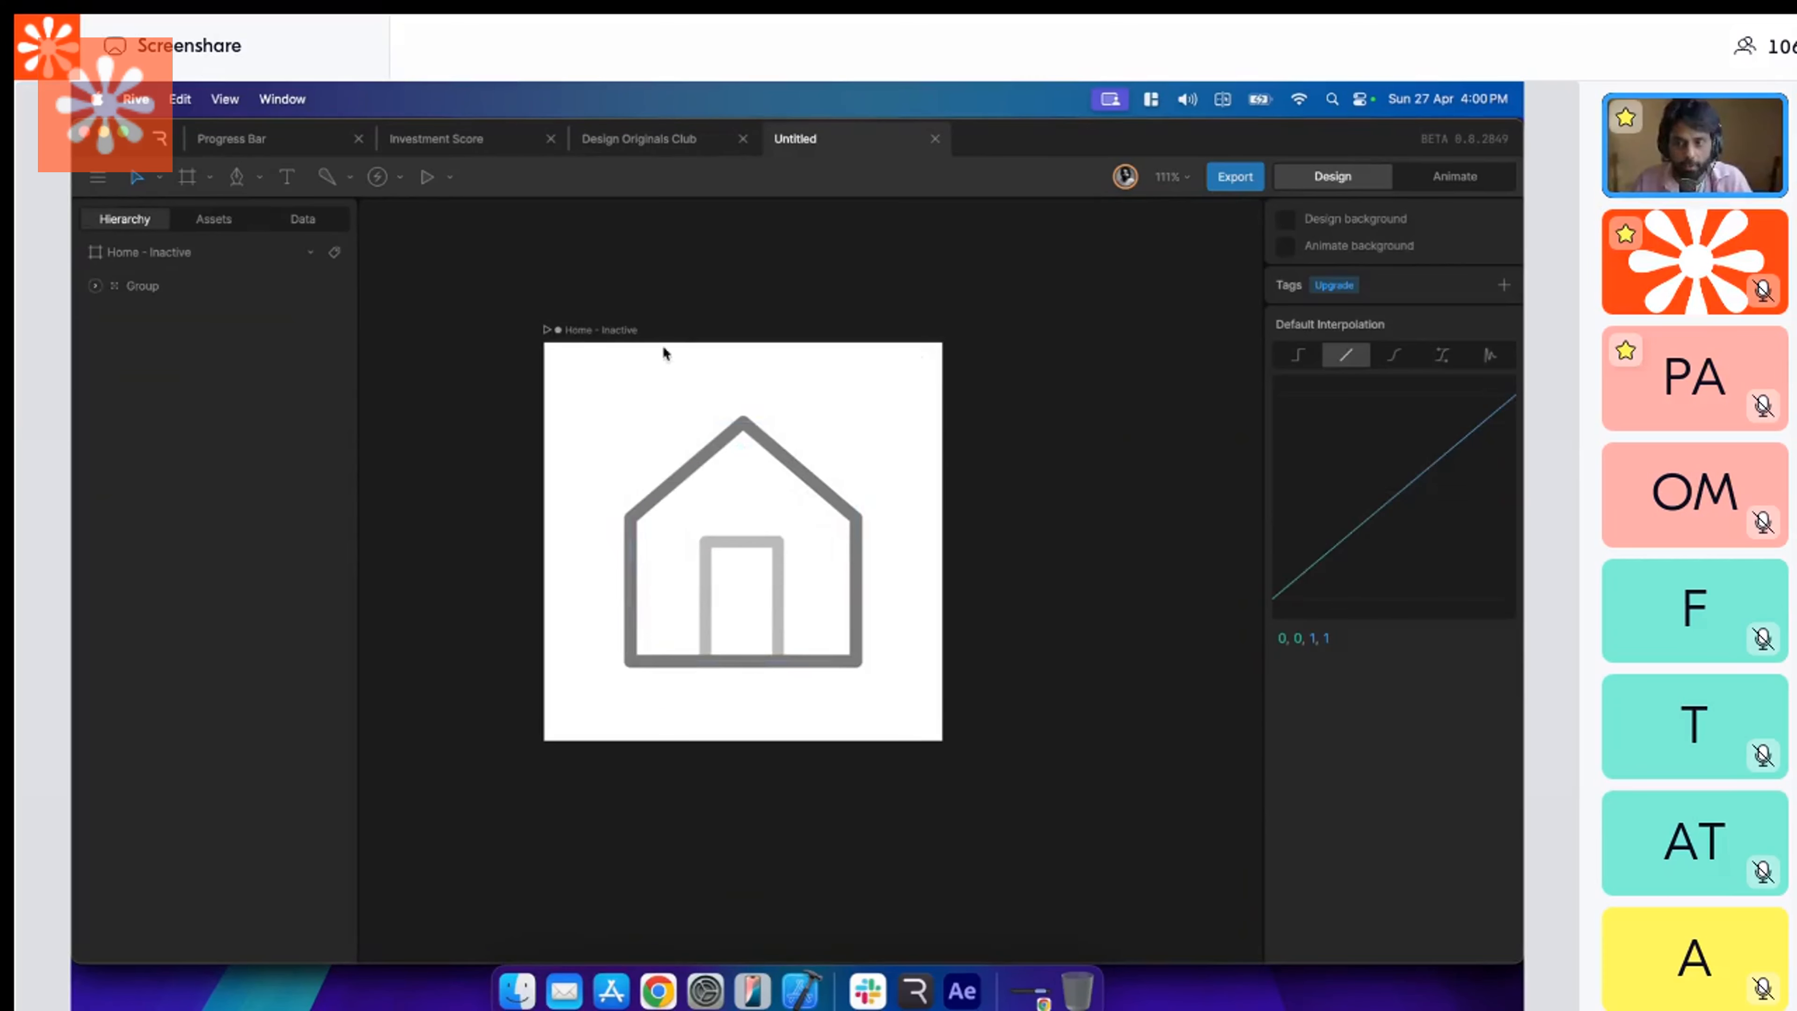
Switch to animation mode and rename Timeline 1 as "Home - Inactive".
key(Tab)
click(141, 761)
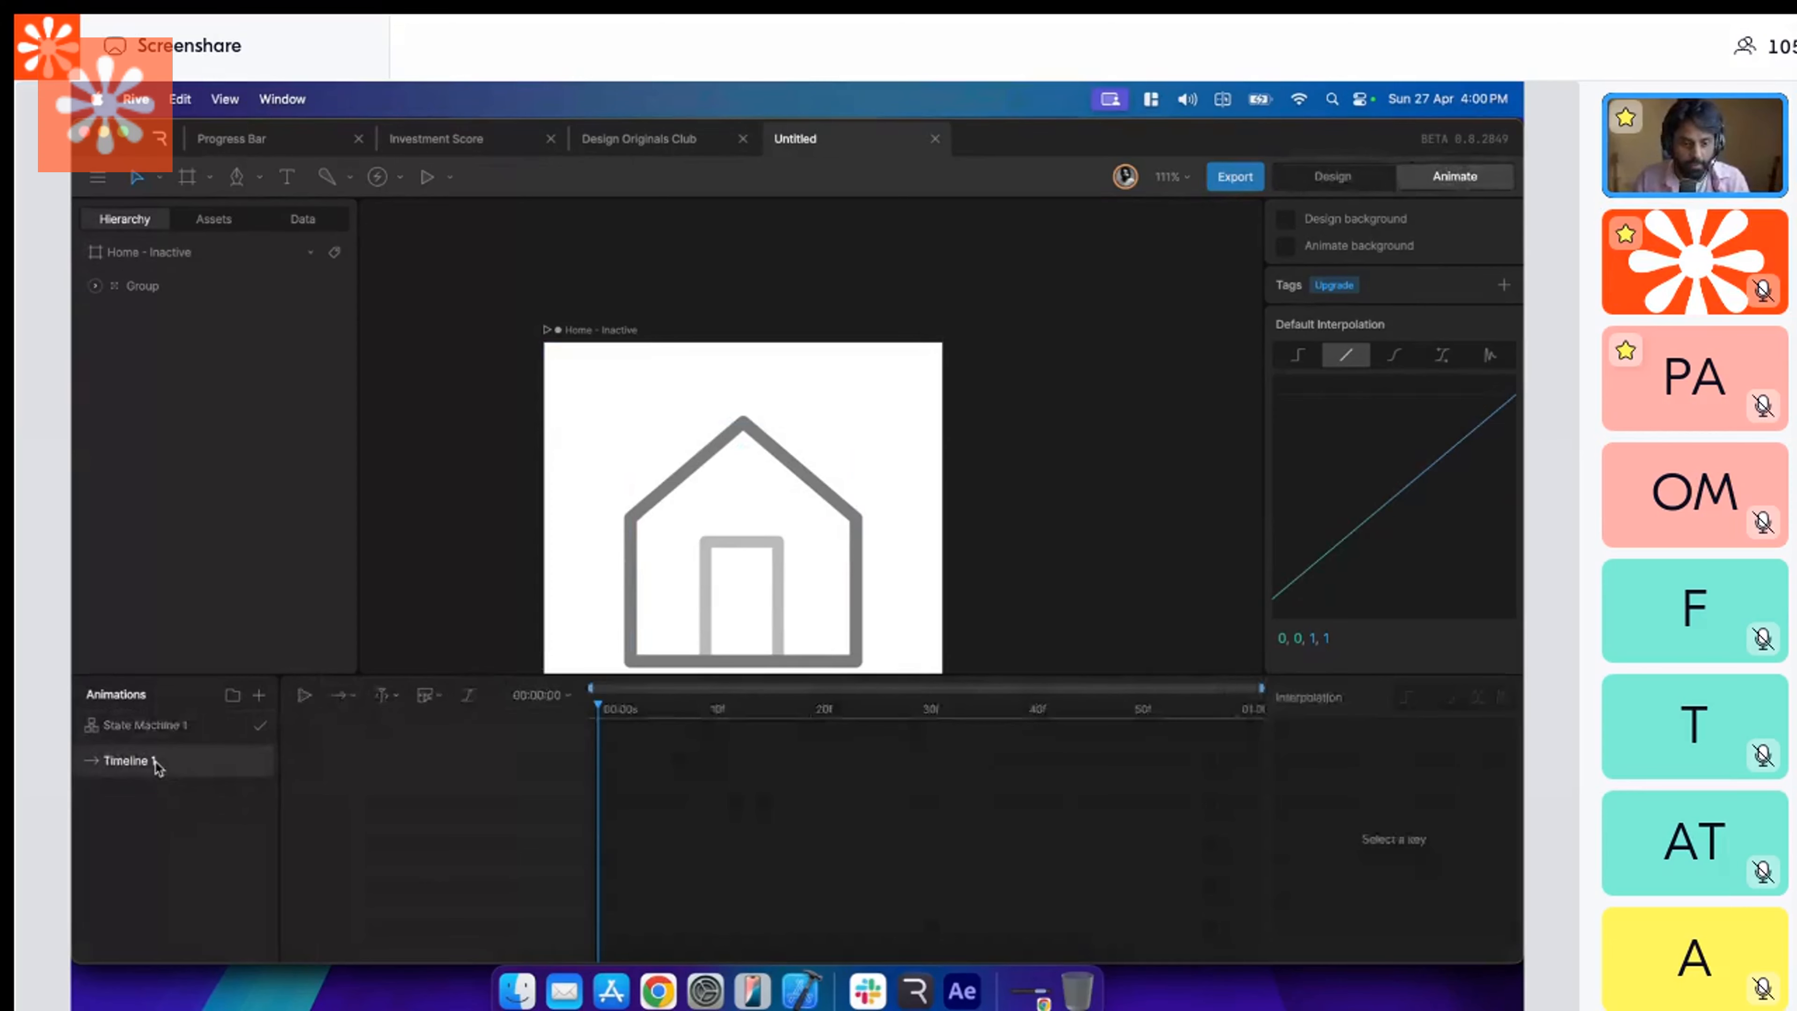
double_click(141, 761)
text(Home - Inactive)
key(Return)
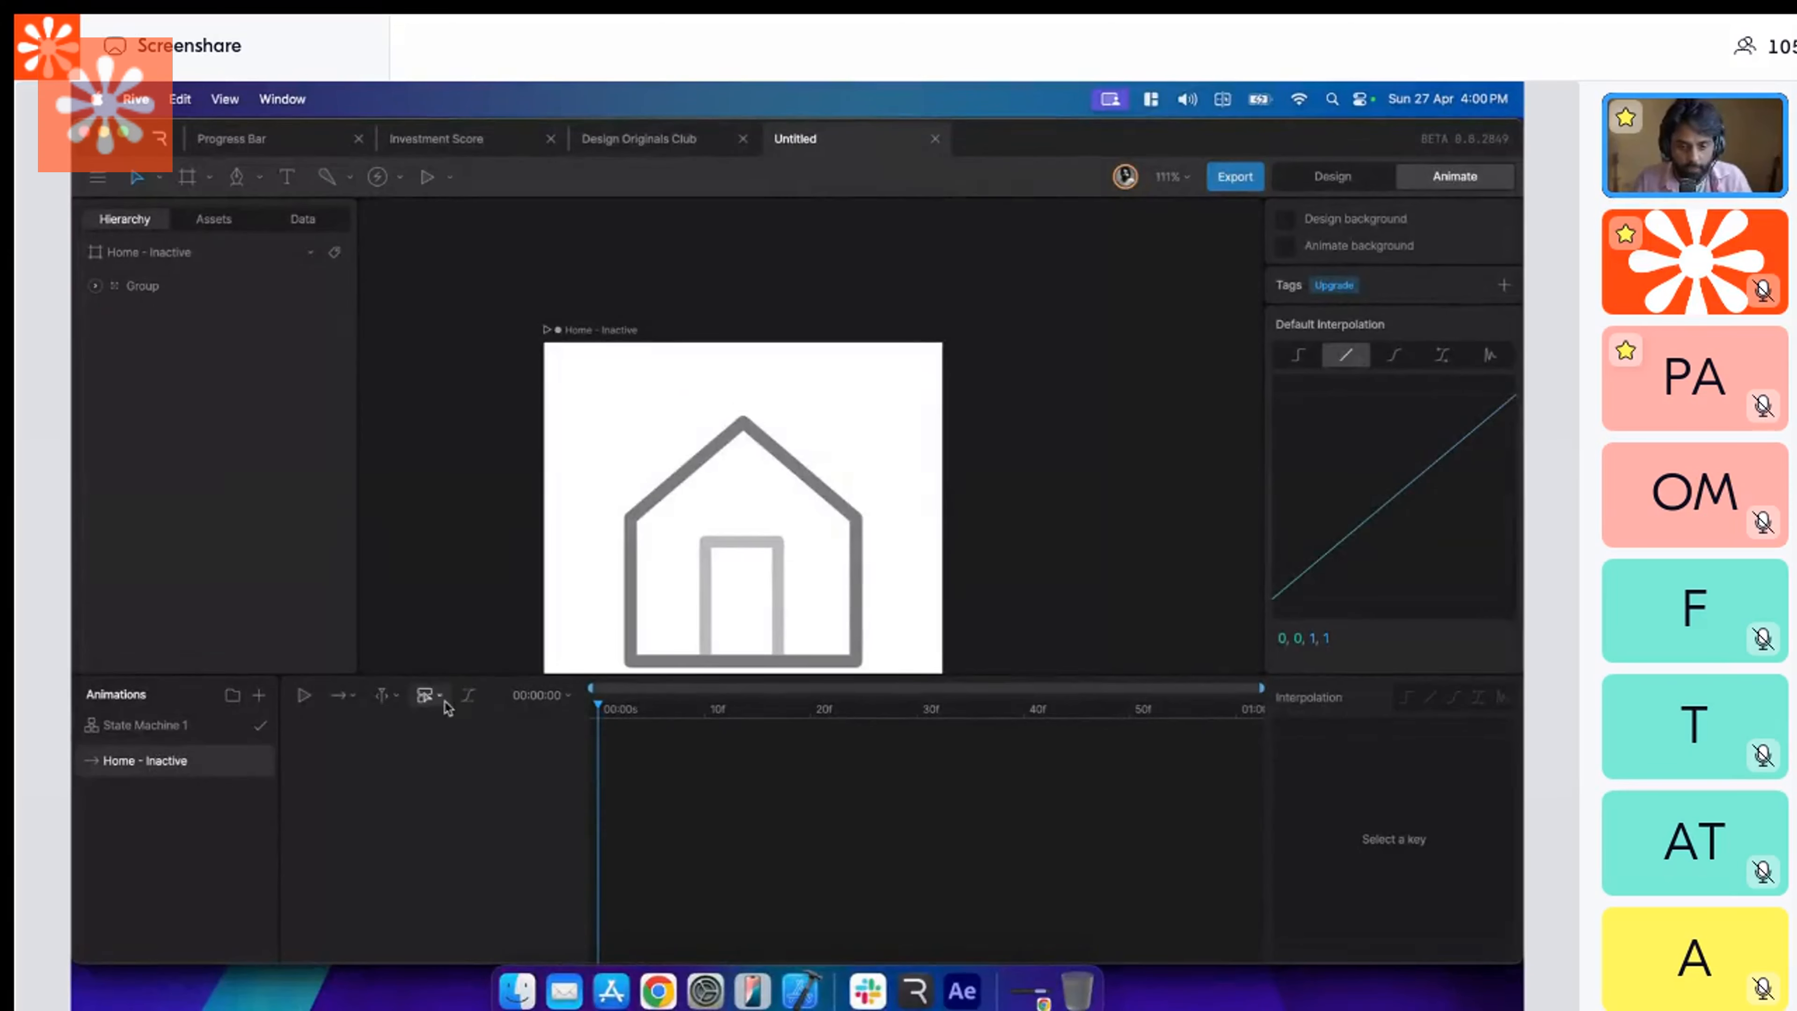
With Freeze active, move the House Exterior's origin to X 0, Y 15, and leave Freeze mode.
click(747, 523)
drag(747, 524, 789, 430)
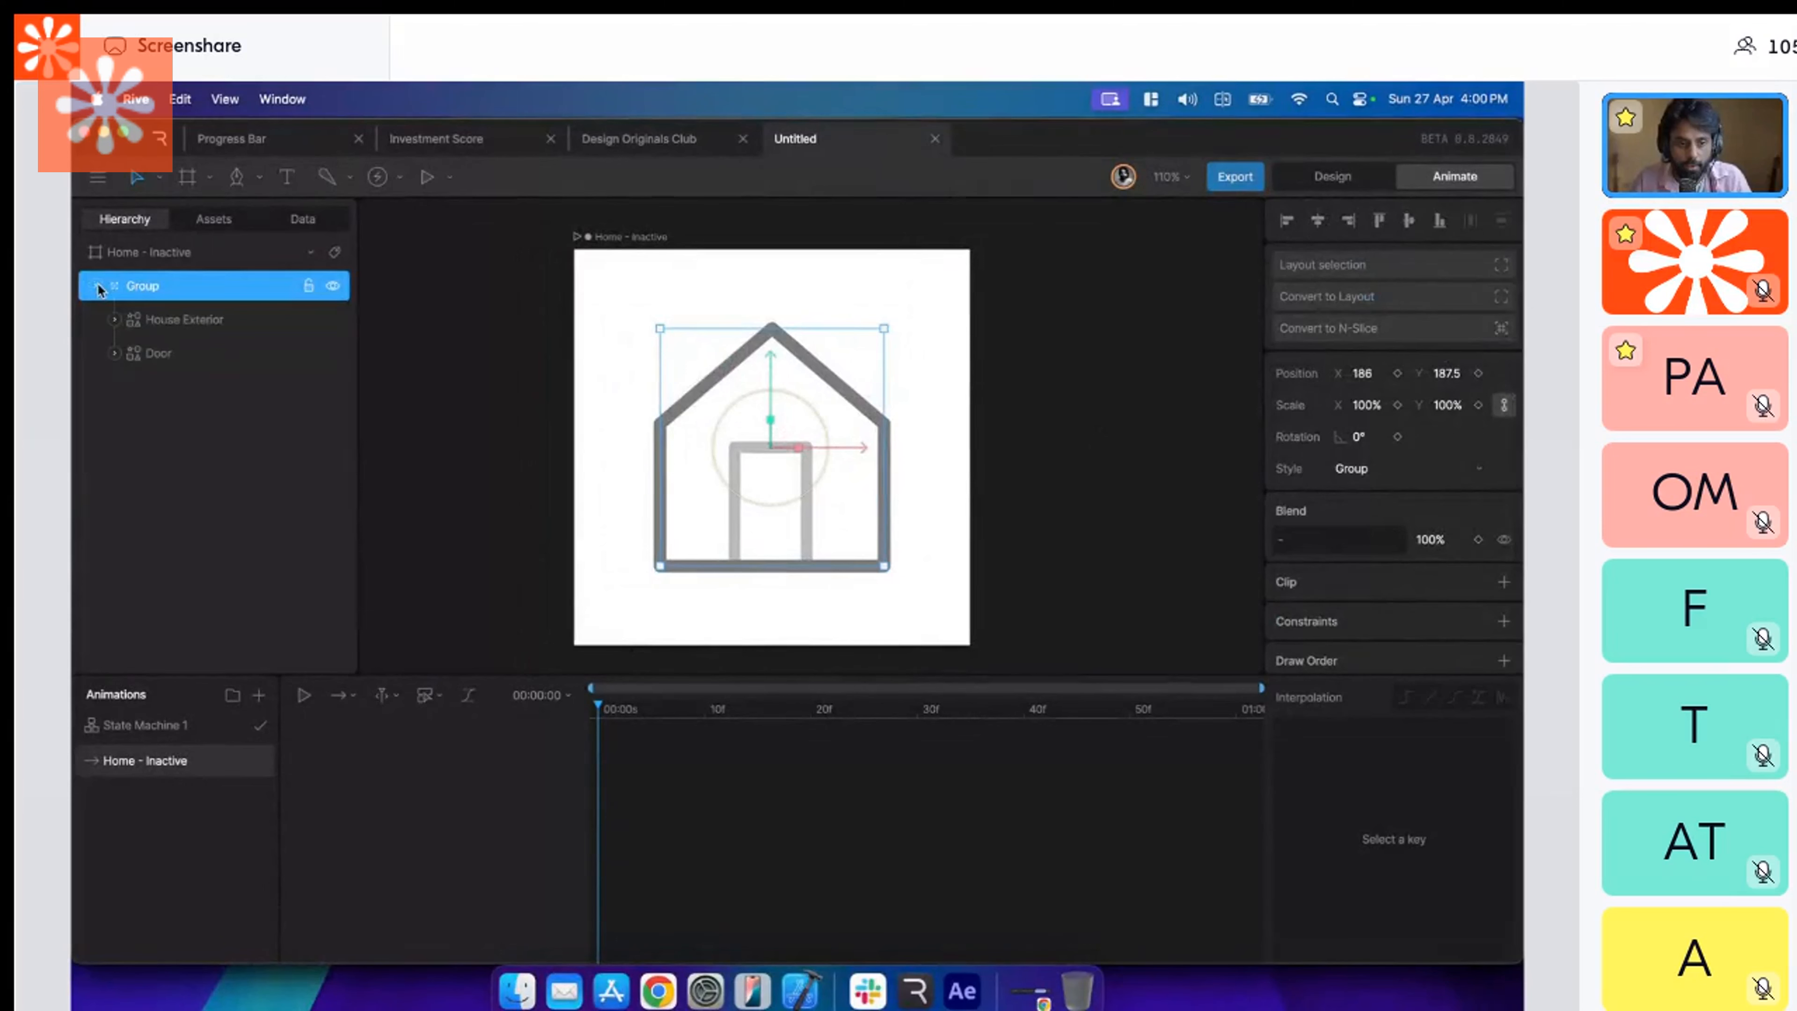
click(198, 321)
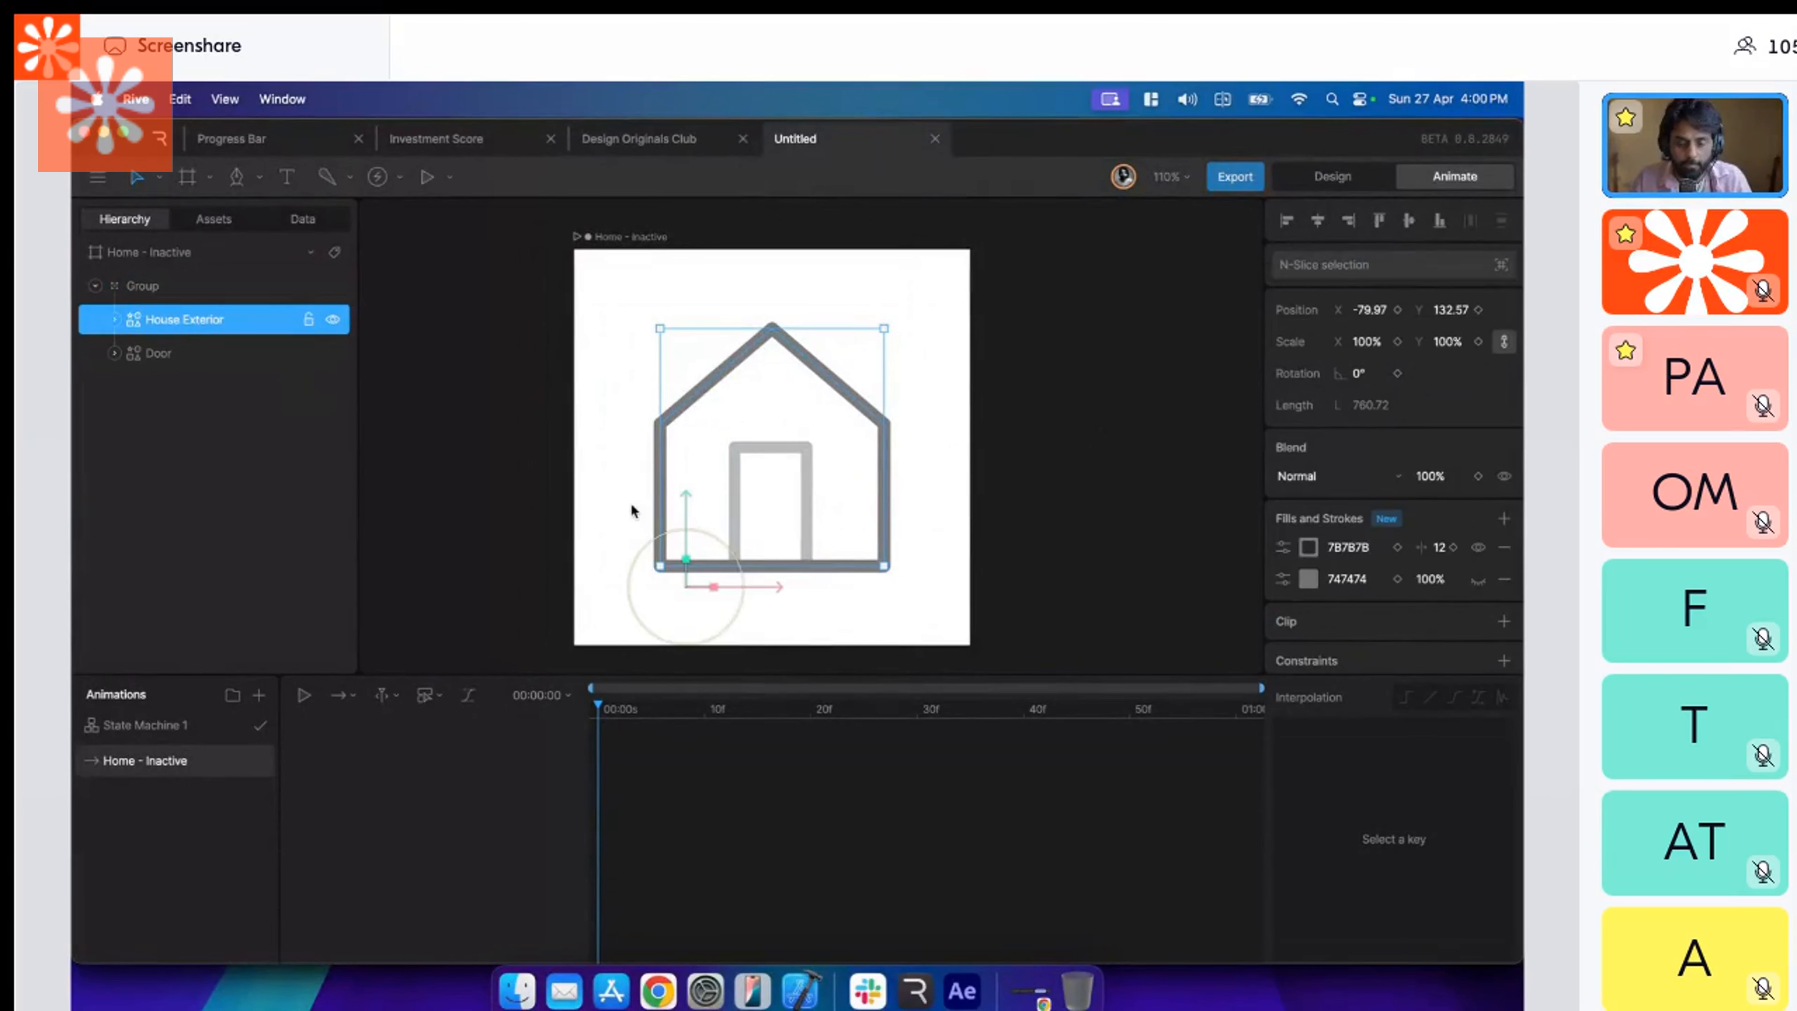
key(y)
drag(752, 585, 825, 586)
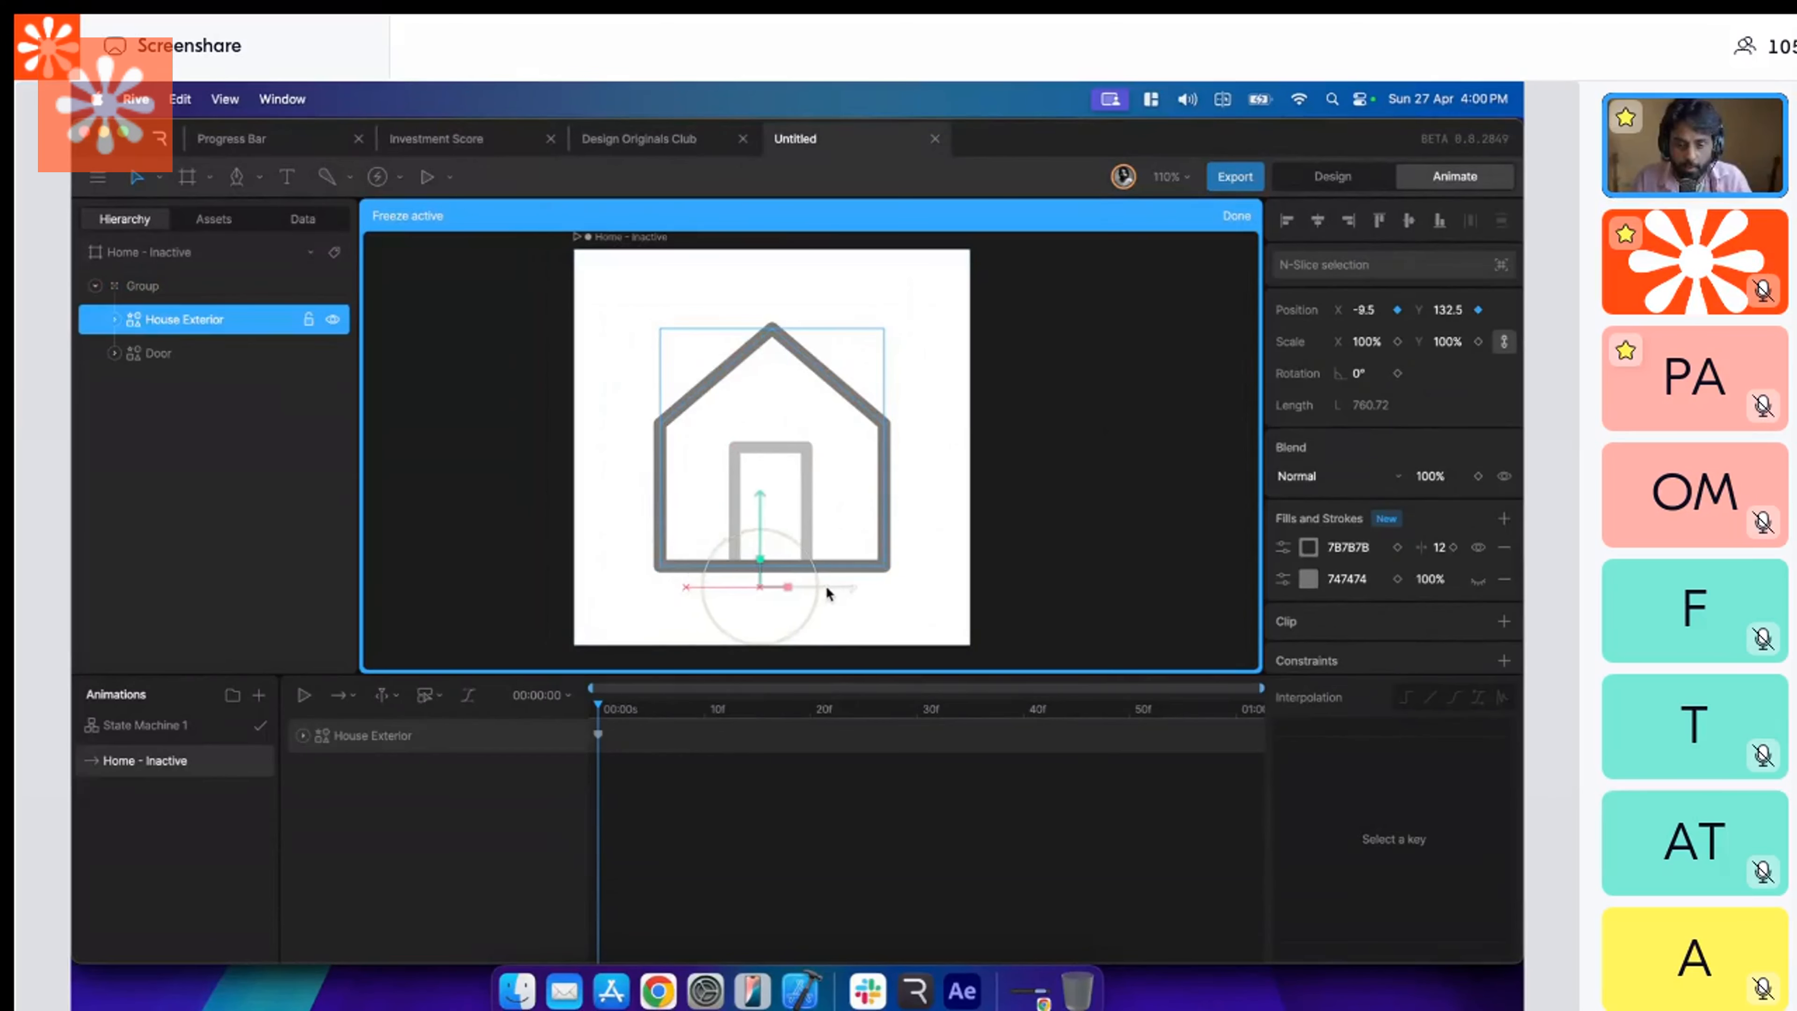
drag(778, 501, 770, 370)
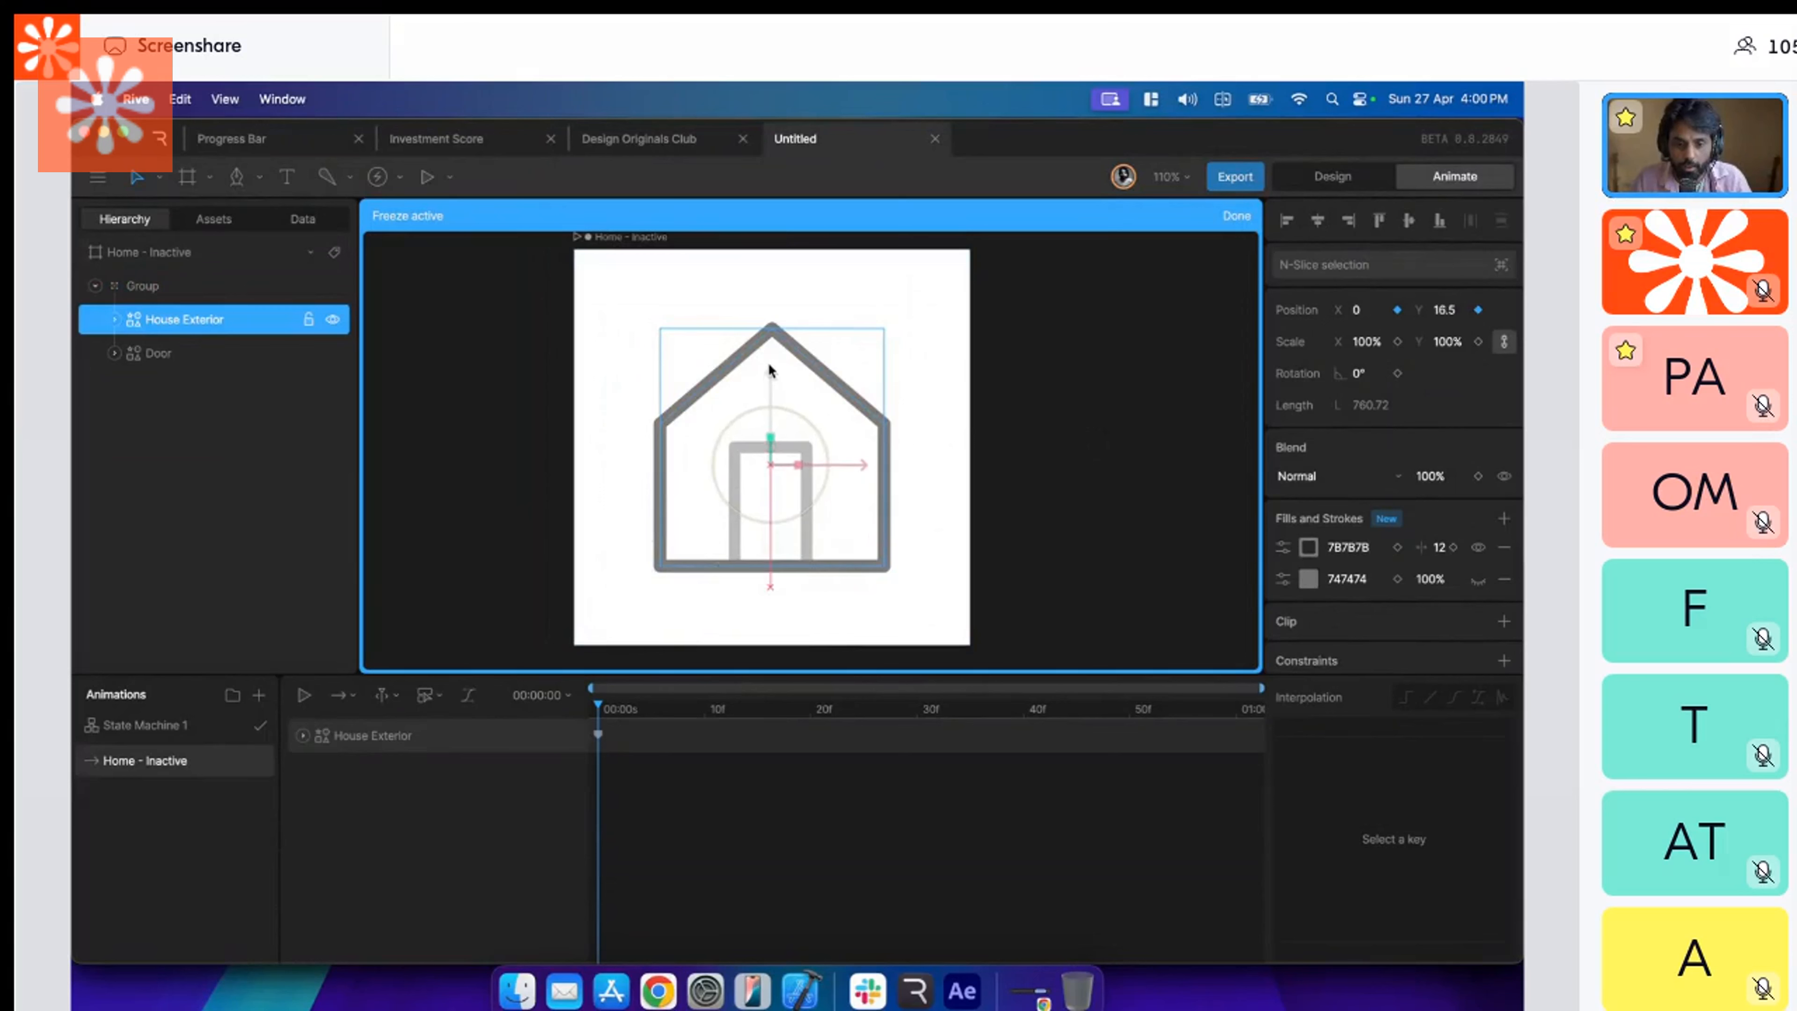
click(1235, 216)
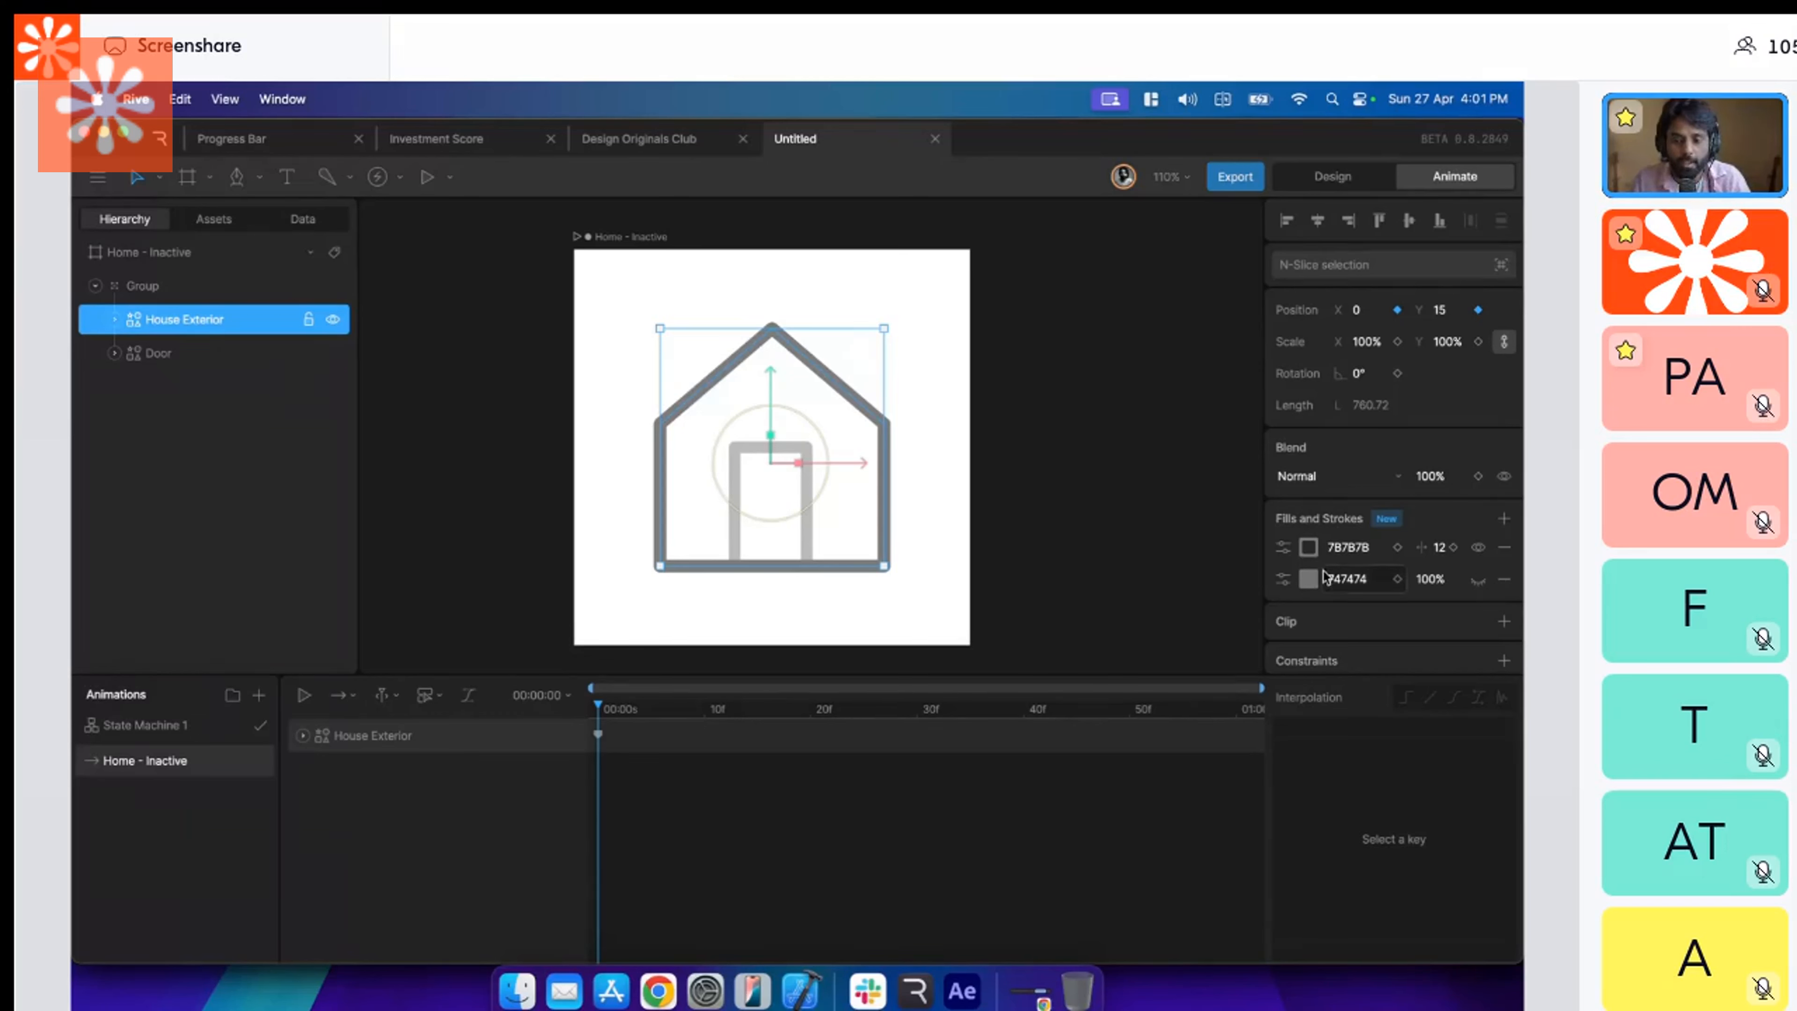
Key the House Exterior's stroke and fill colors at frame 0 and turn its fill on.
click(1397, 548)
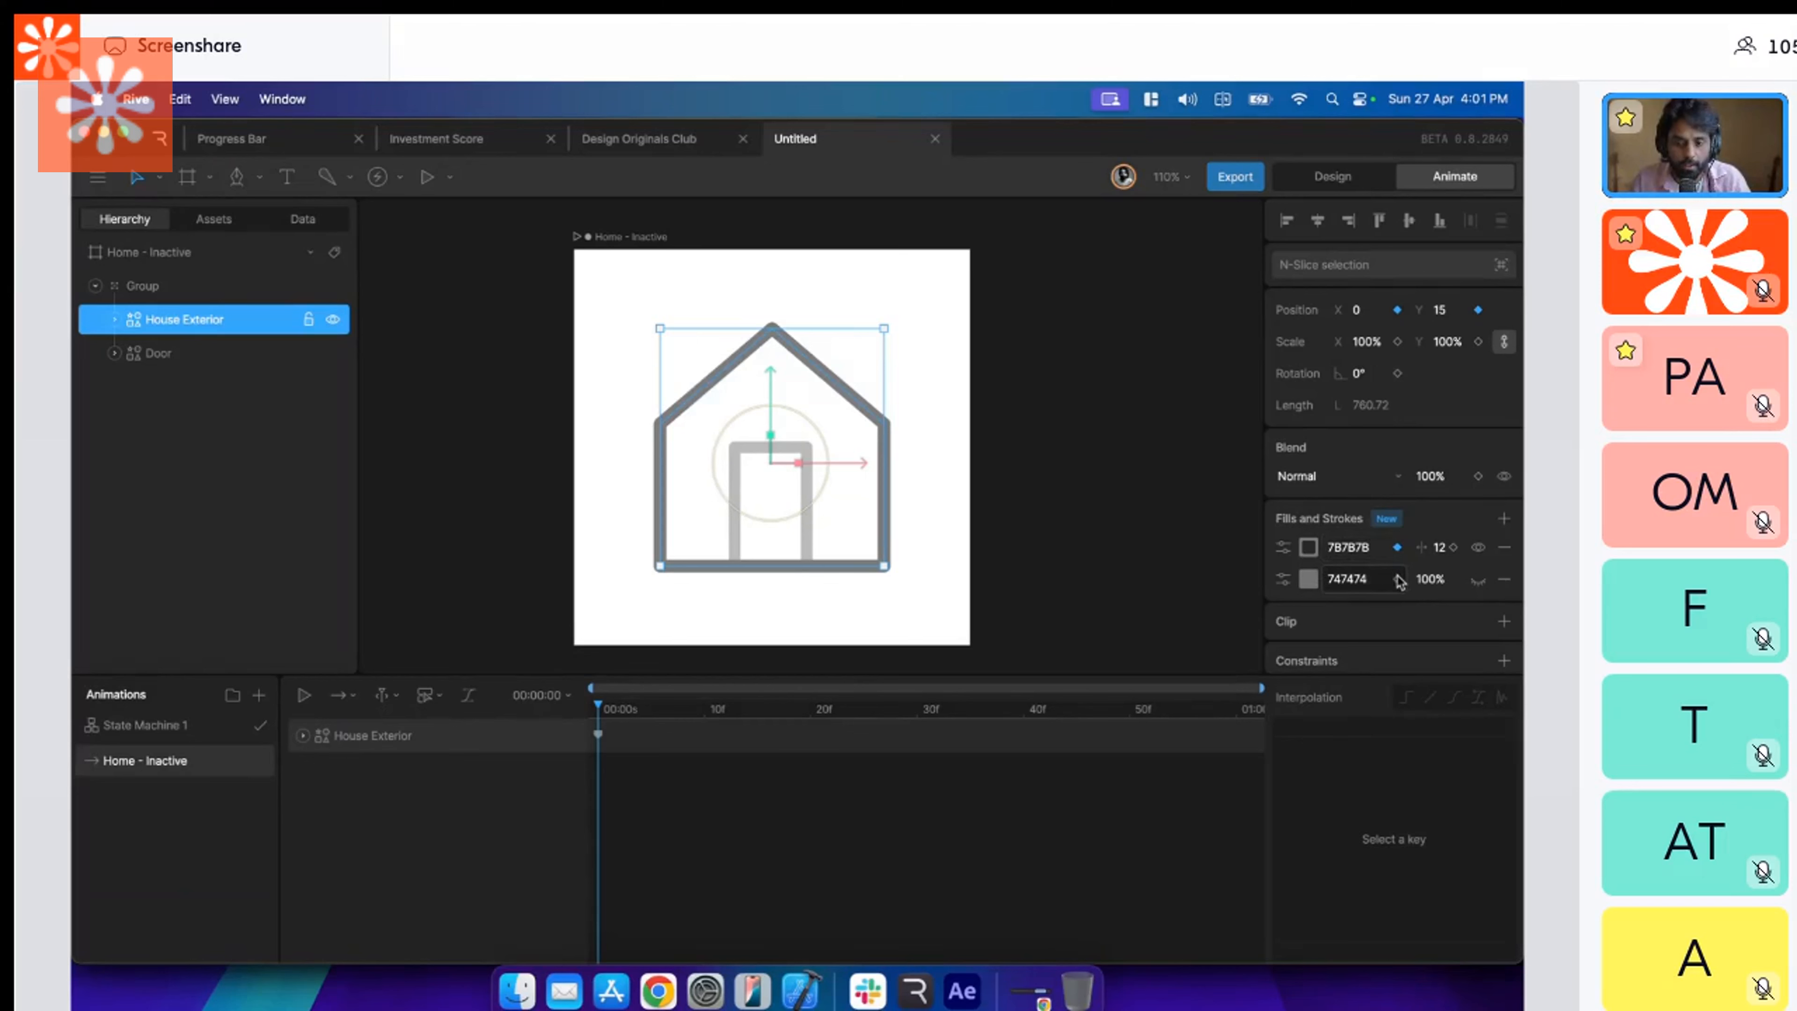
click(1397, 580)
click(1477, 582)
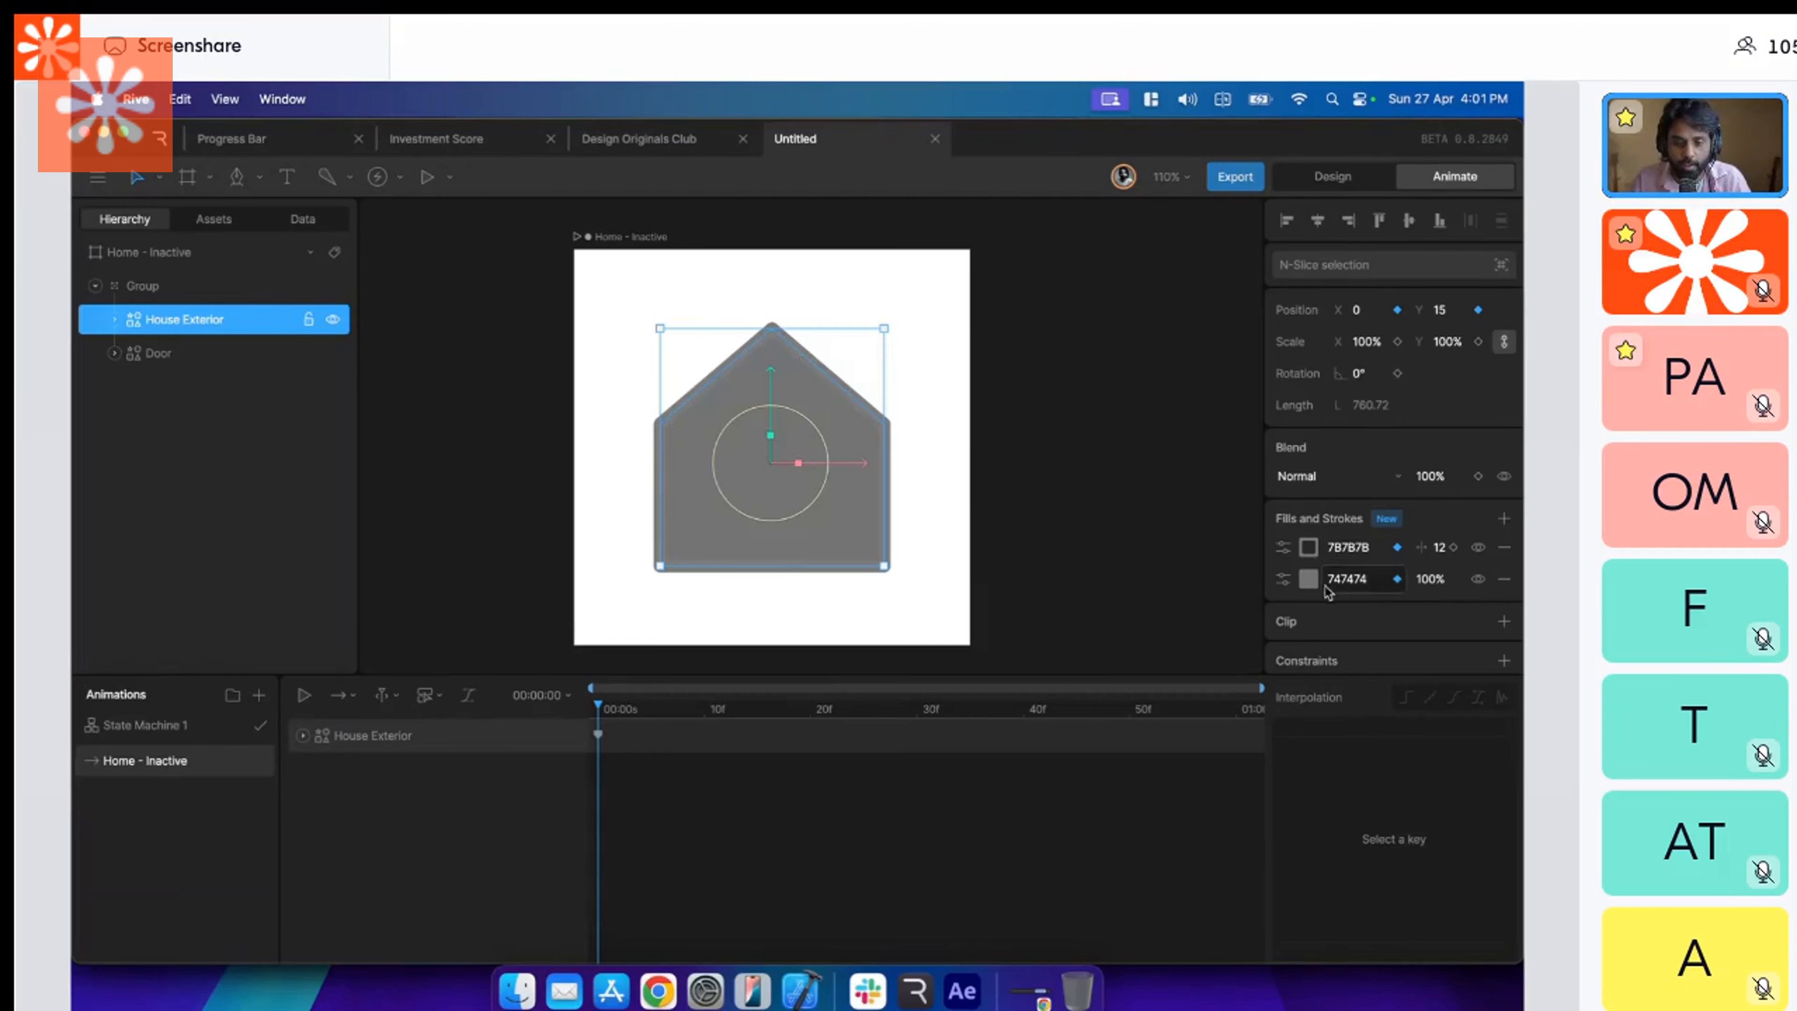
Set the House Exterior's fill to white FFFFFF and send the shape behind the Door.
click(1309, 581)
drag(1090, 627, 1023, 593)
key([)
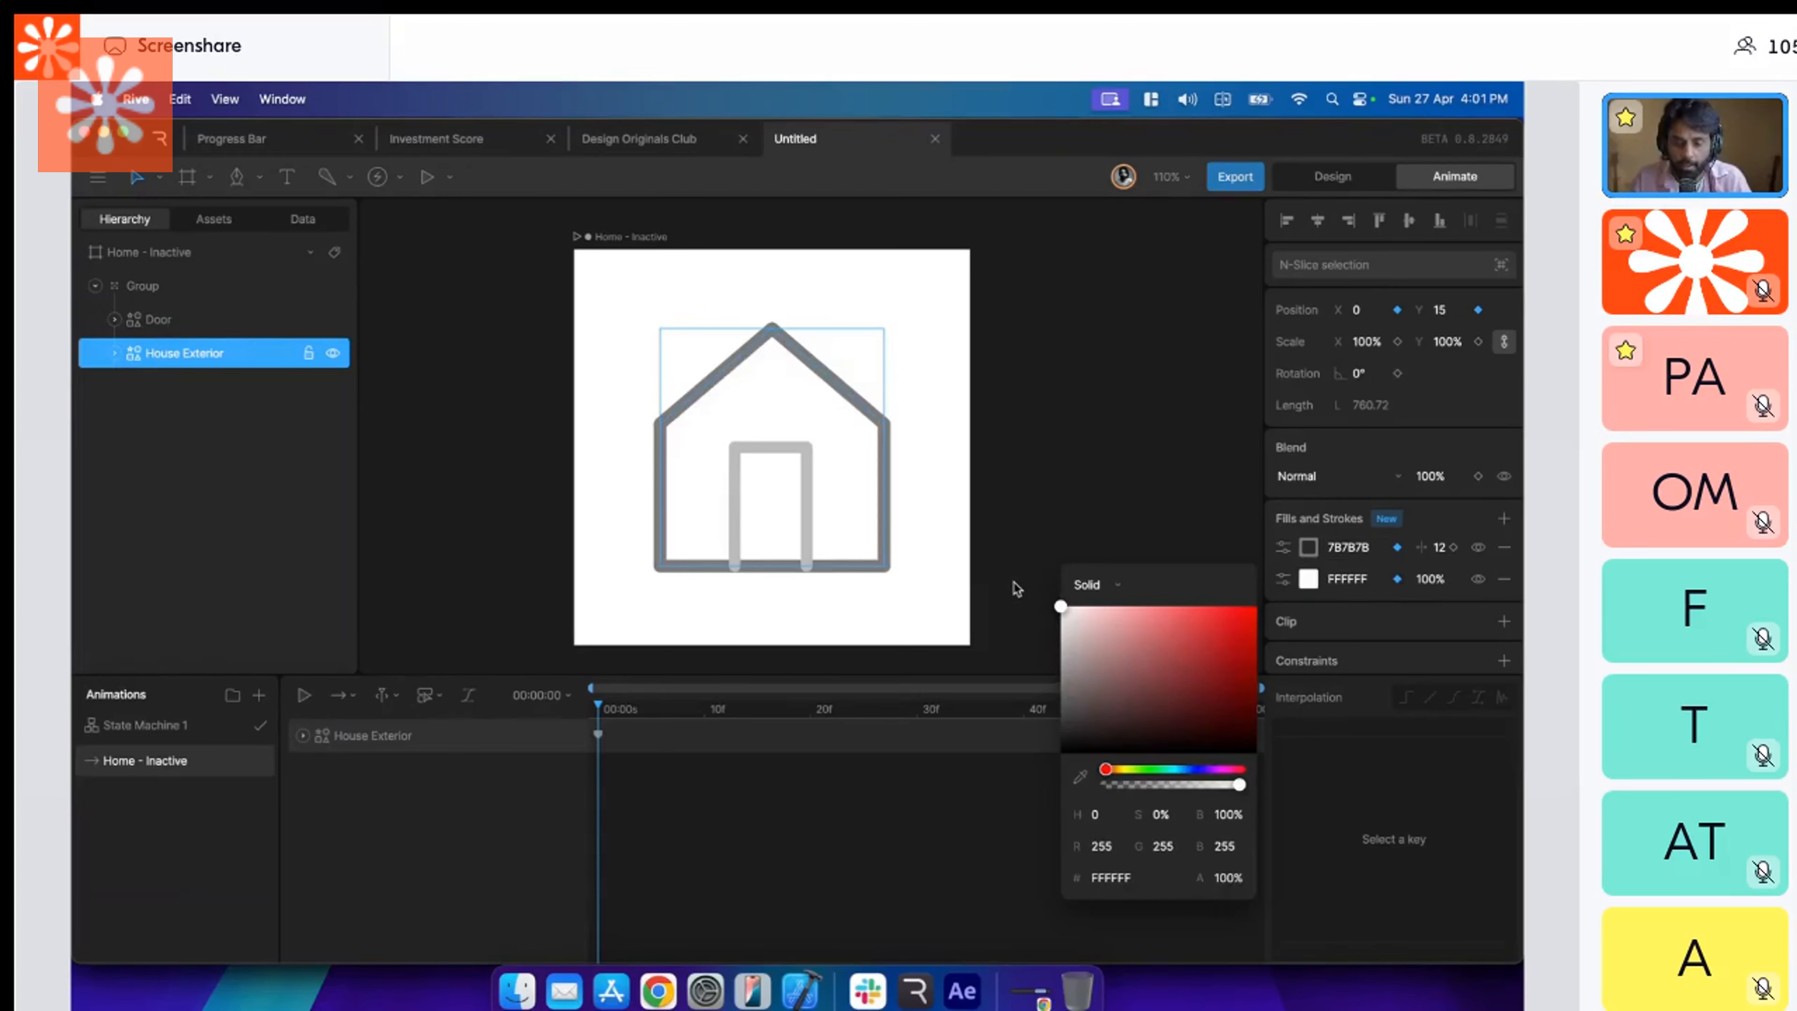
click(802, 516)
key(Escape)
Recolor the Door's stroke by sampling the house outline's gray 7B7B7B.
click(809, 537)
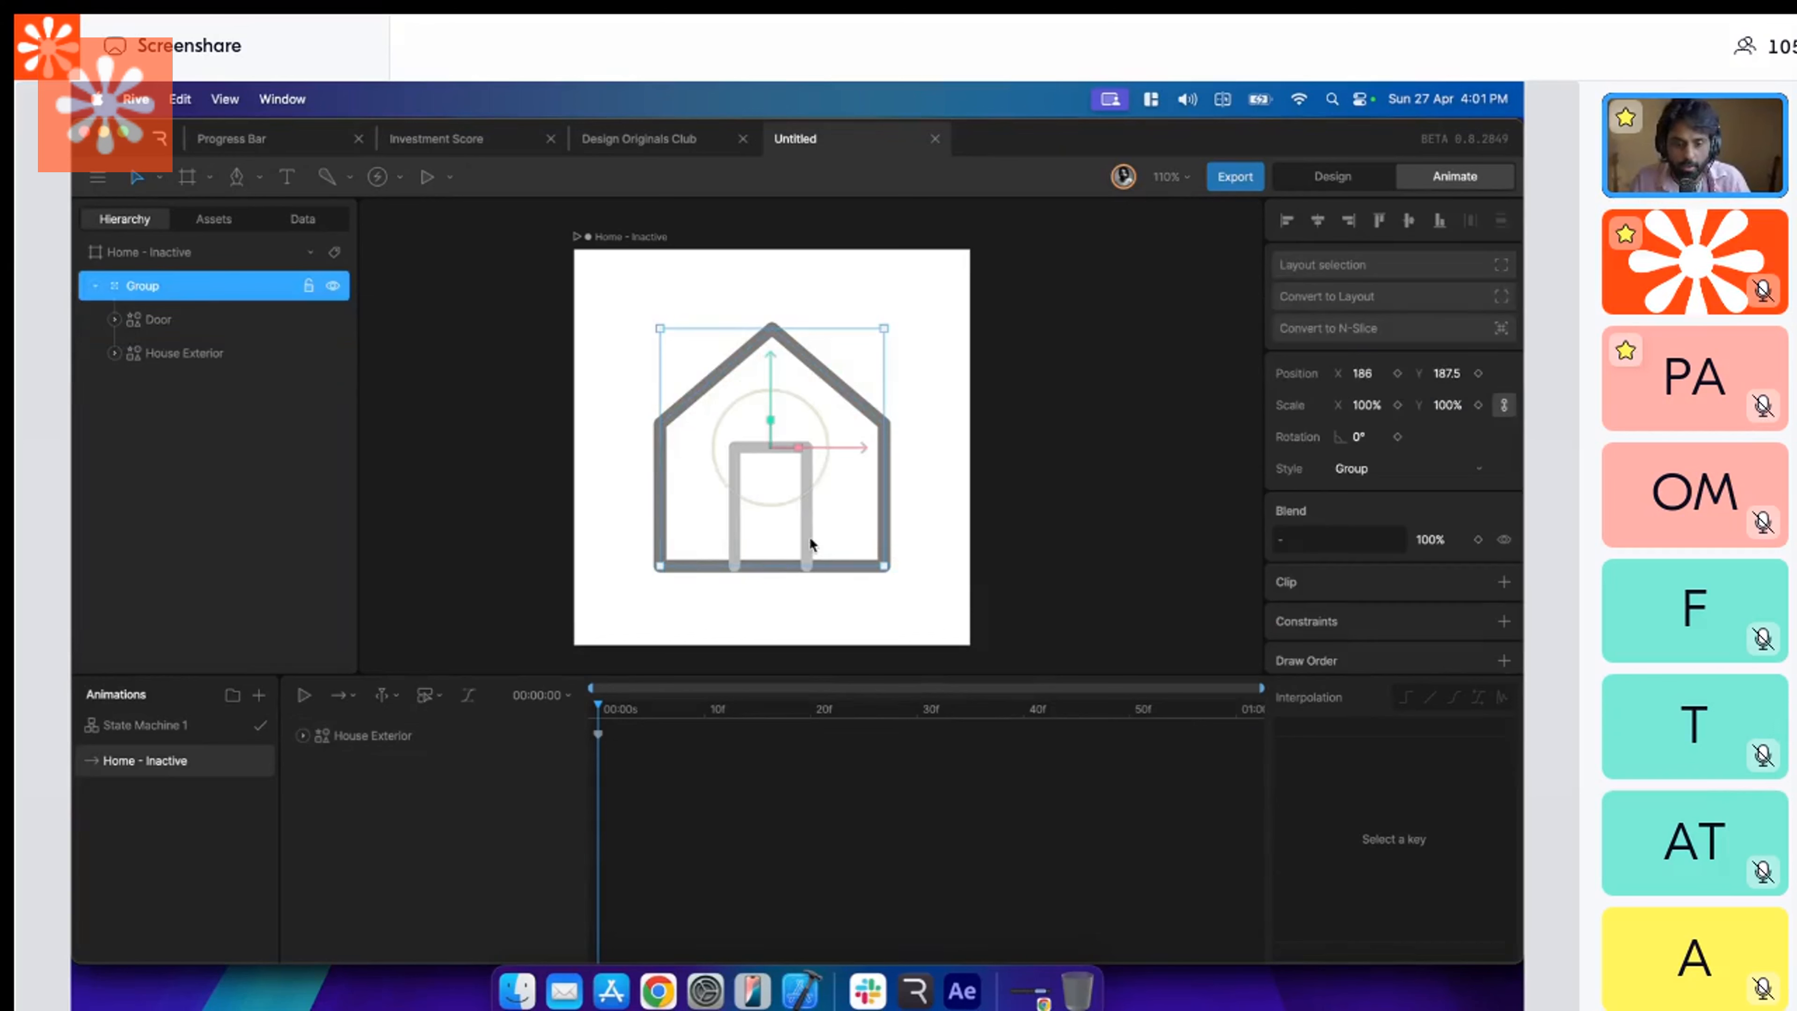
click(804, 539)
key(i)
click(882, 516)
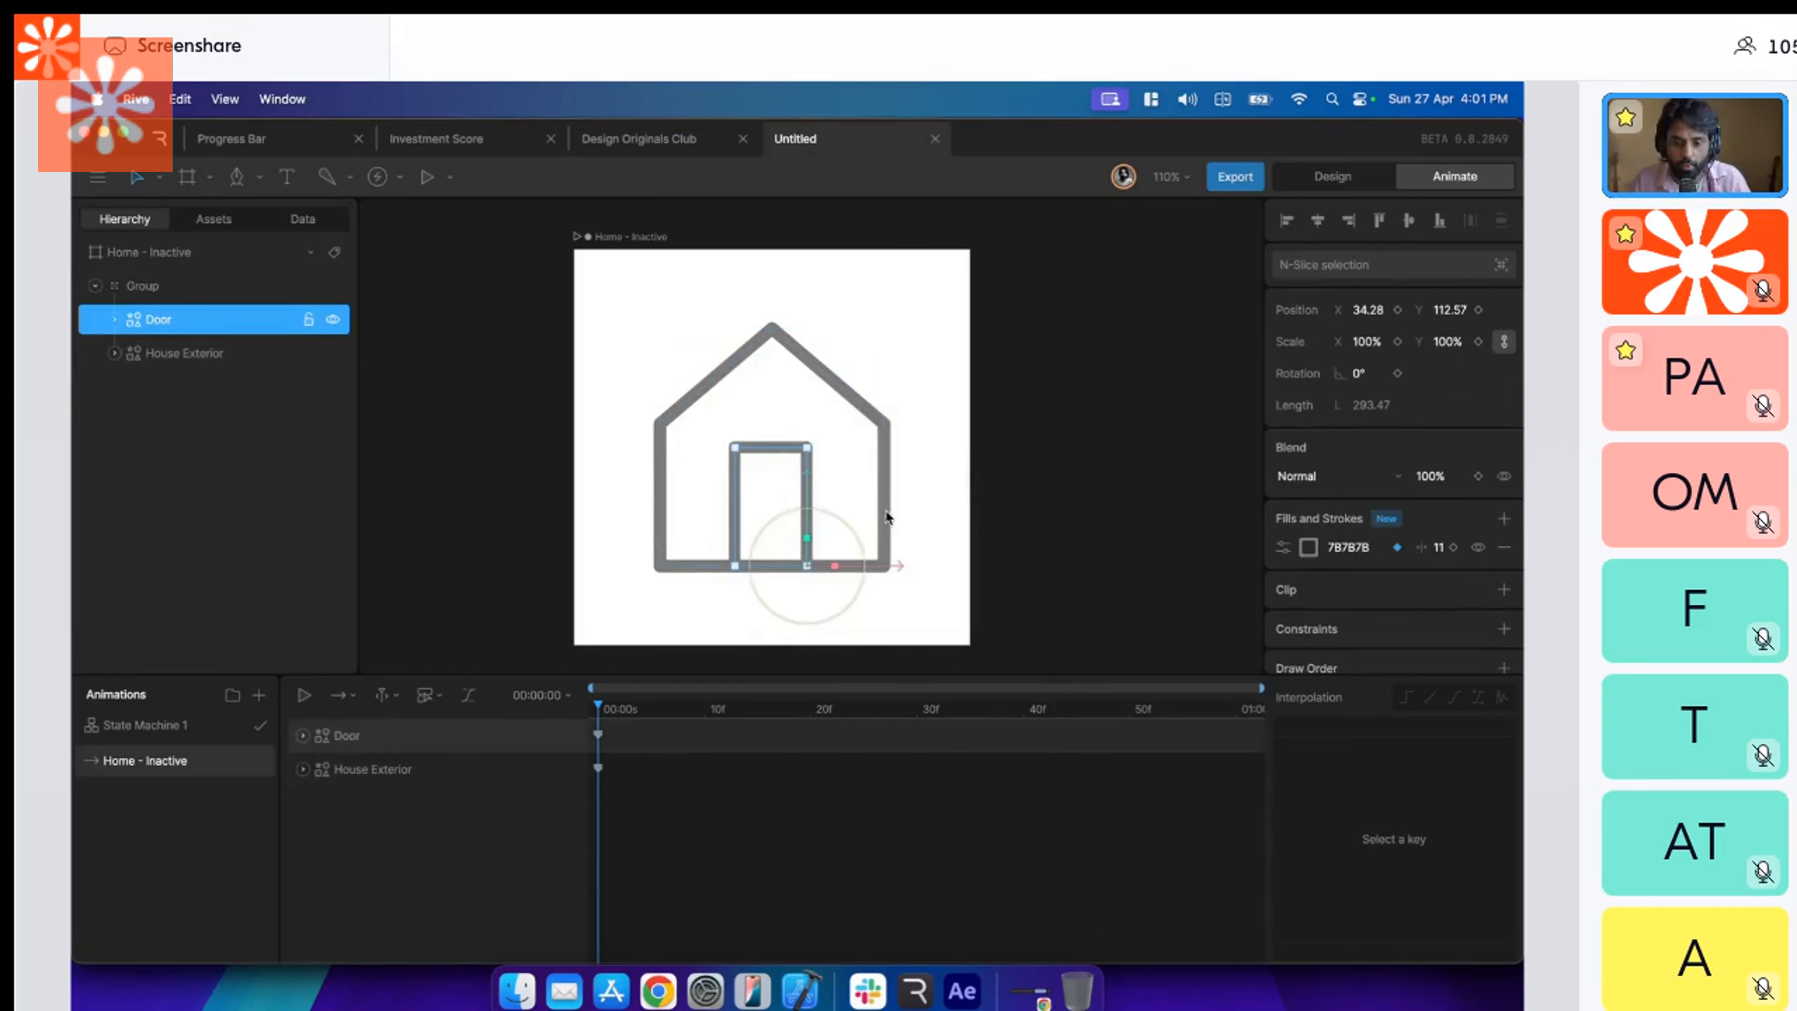
key(Escape)
Expand the Door and House Exterior tracks in the timeline and examine their keyed properties.
click(799, 697)
click(597, 734)
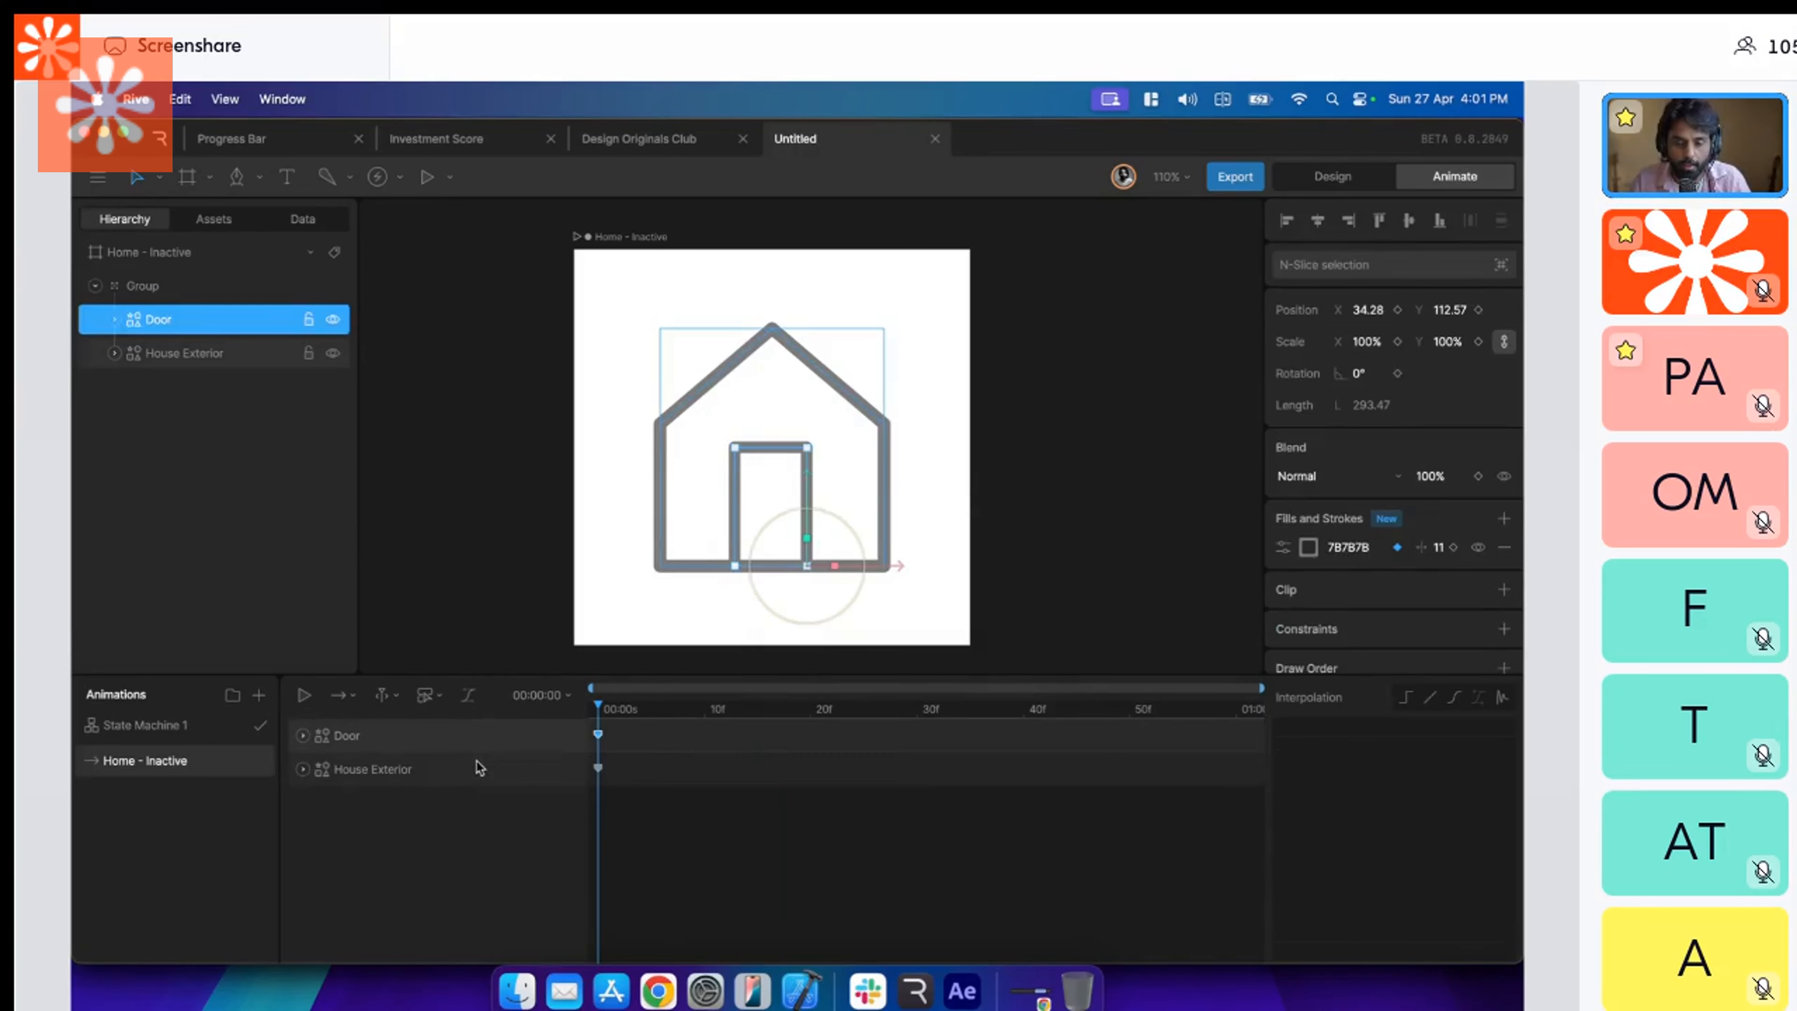
click(478, 768)
click(302, 735)
click(302, 802)
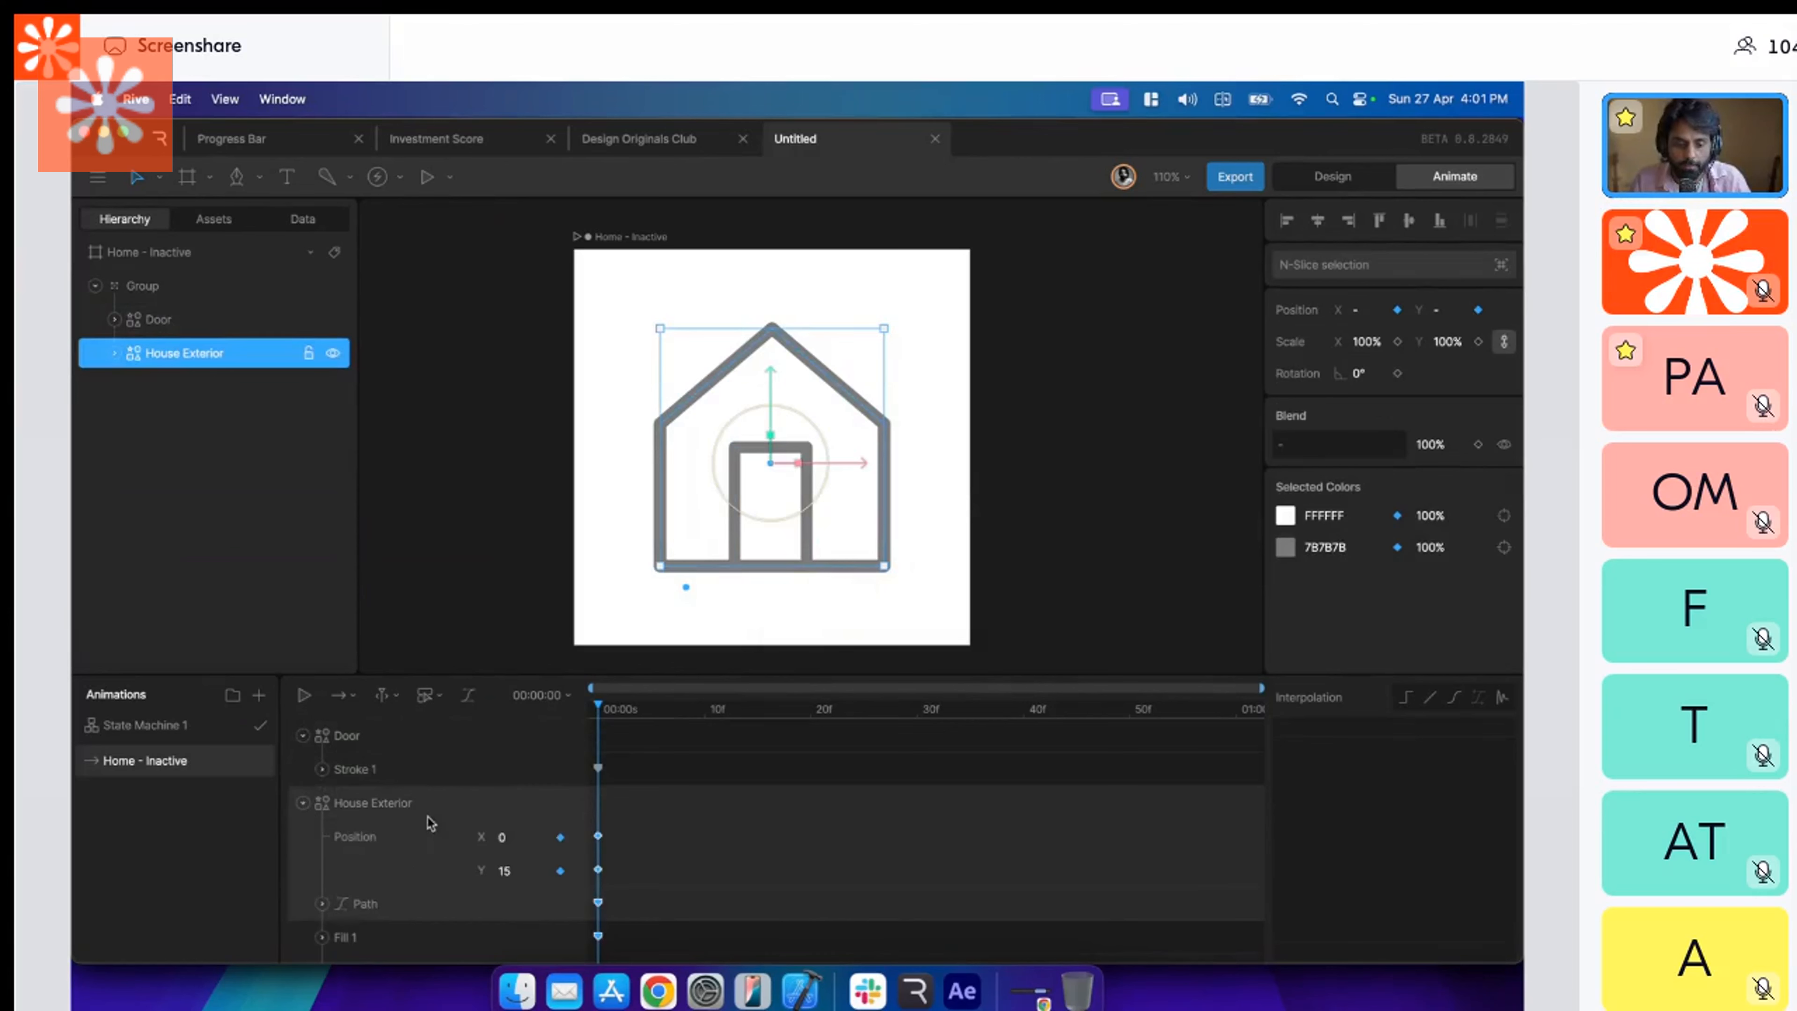
click(412, 733)
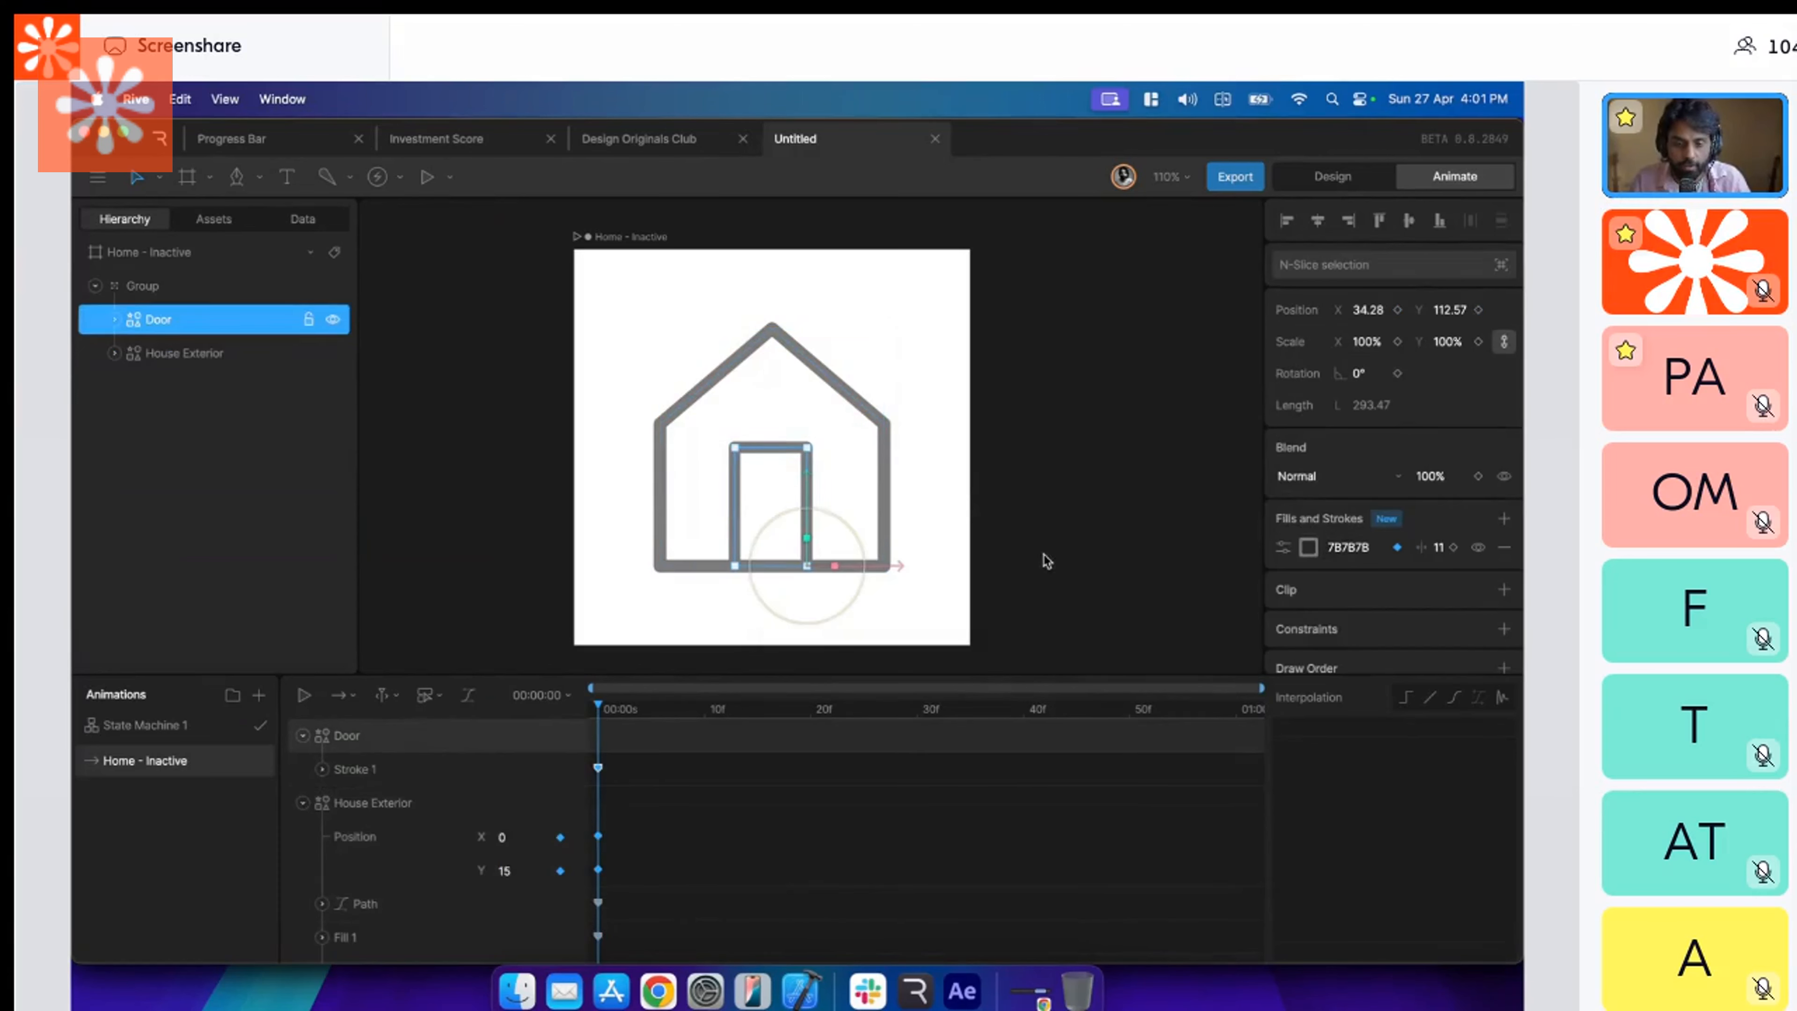
click(427, 802)
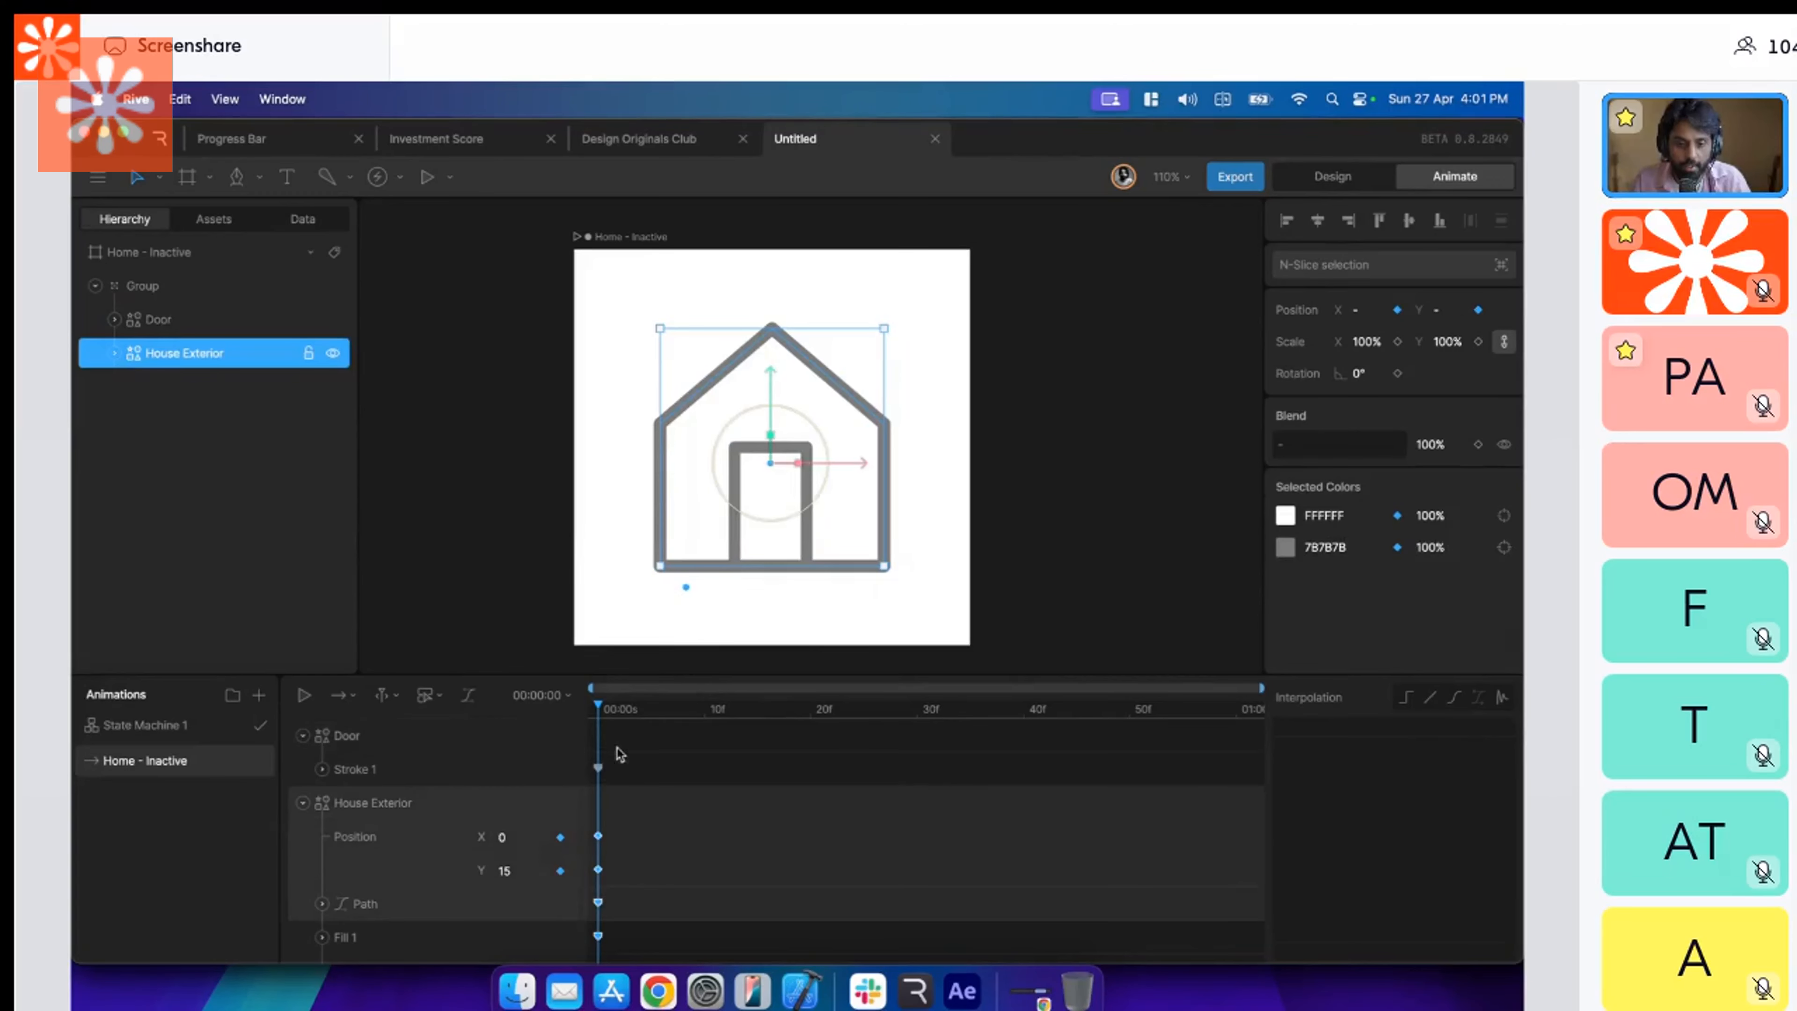
scroll(530, 885, down, 1)
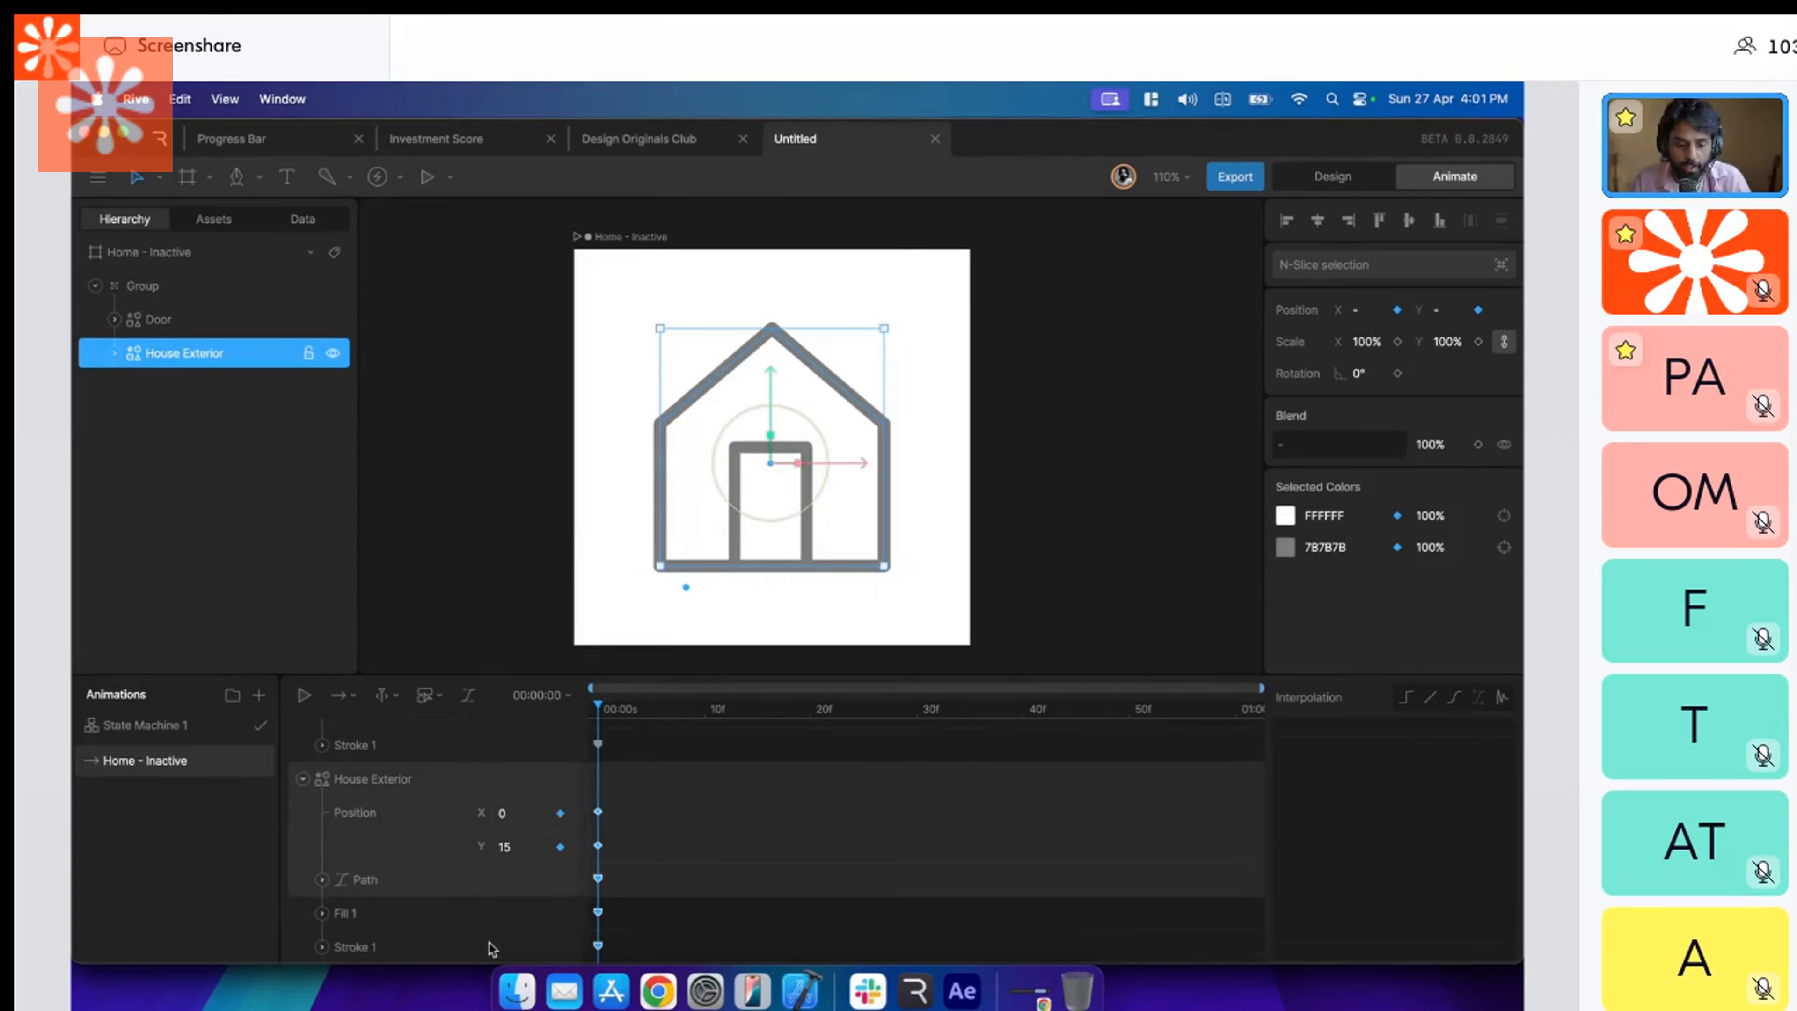
double_click(391, 911)
key(BackSpace)
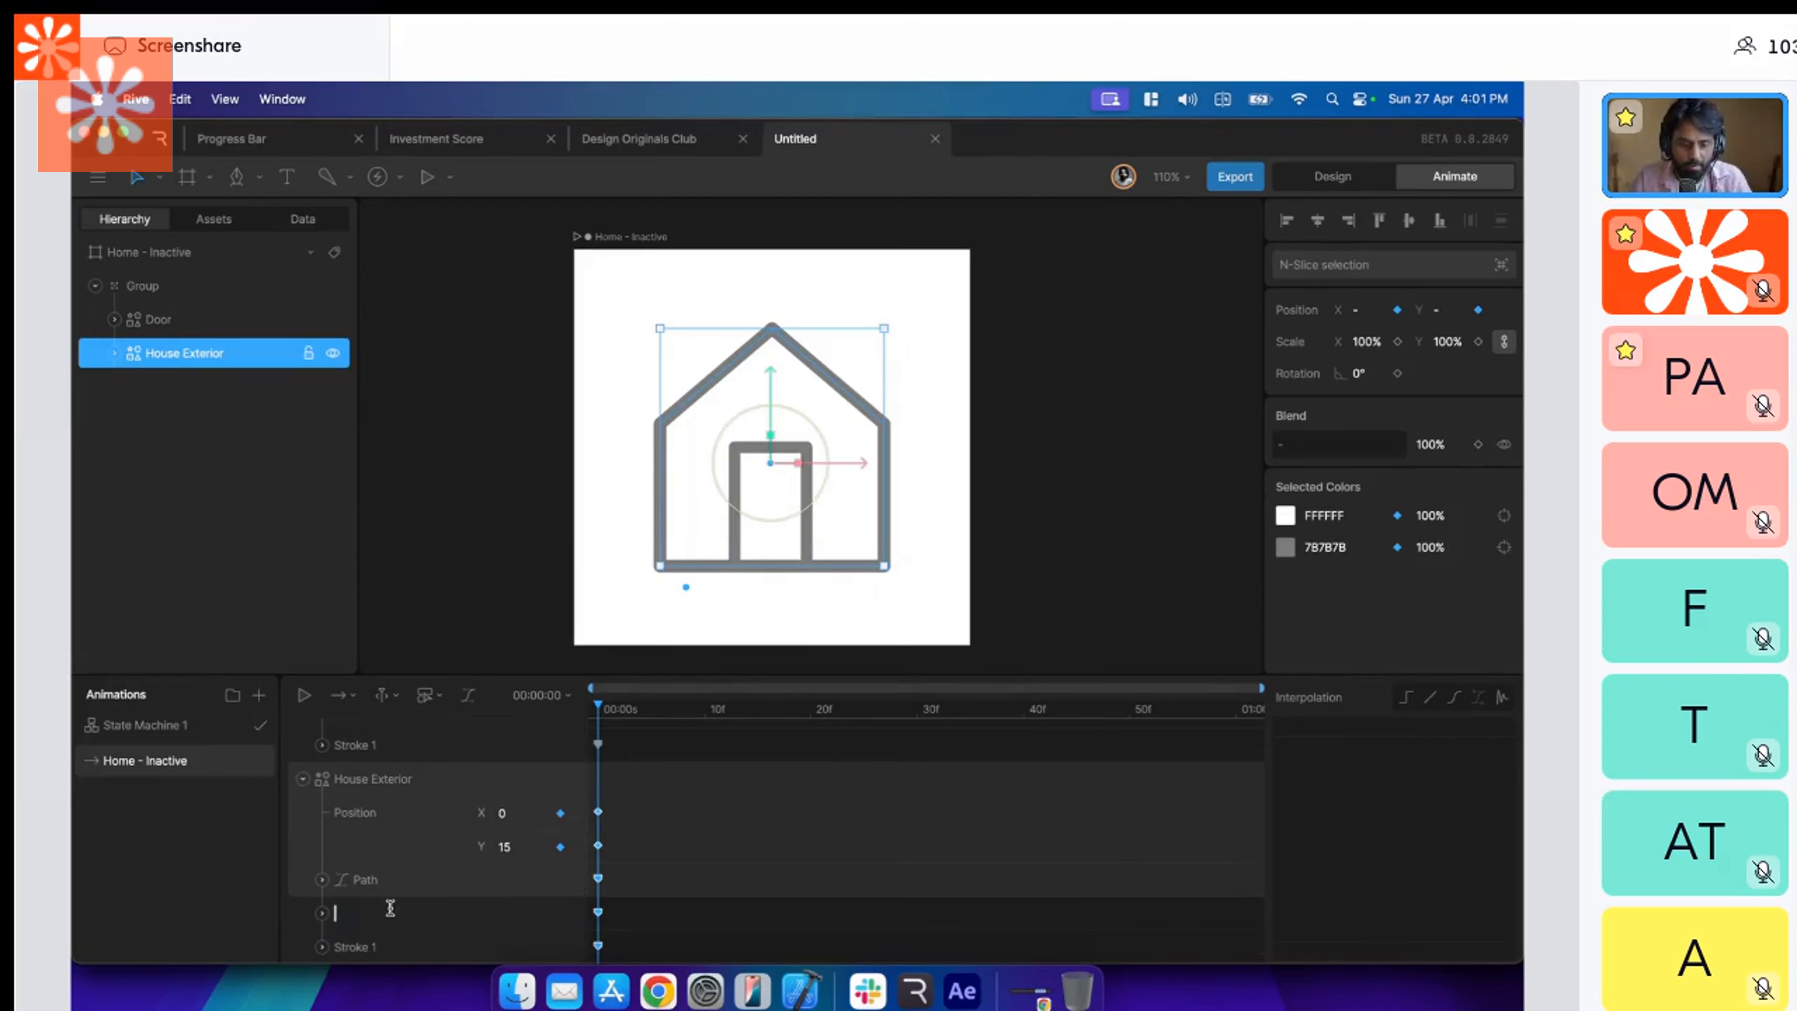
text(Fill 1)
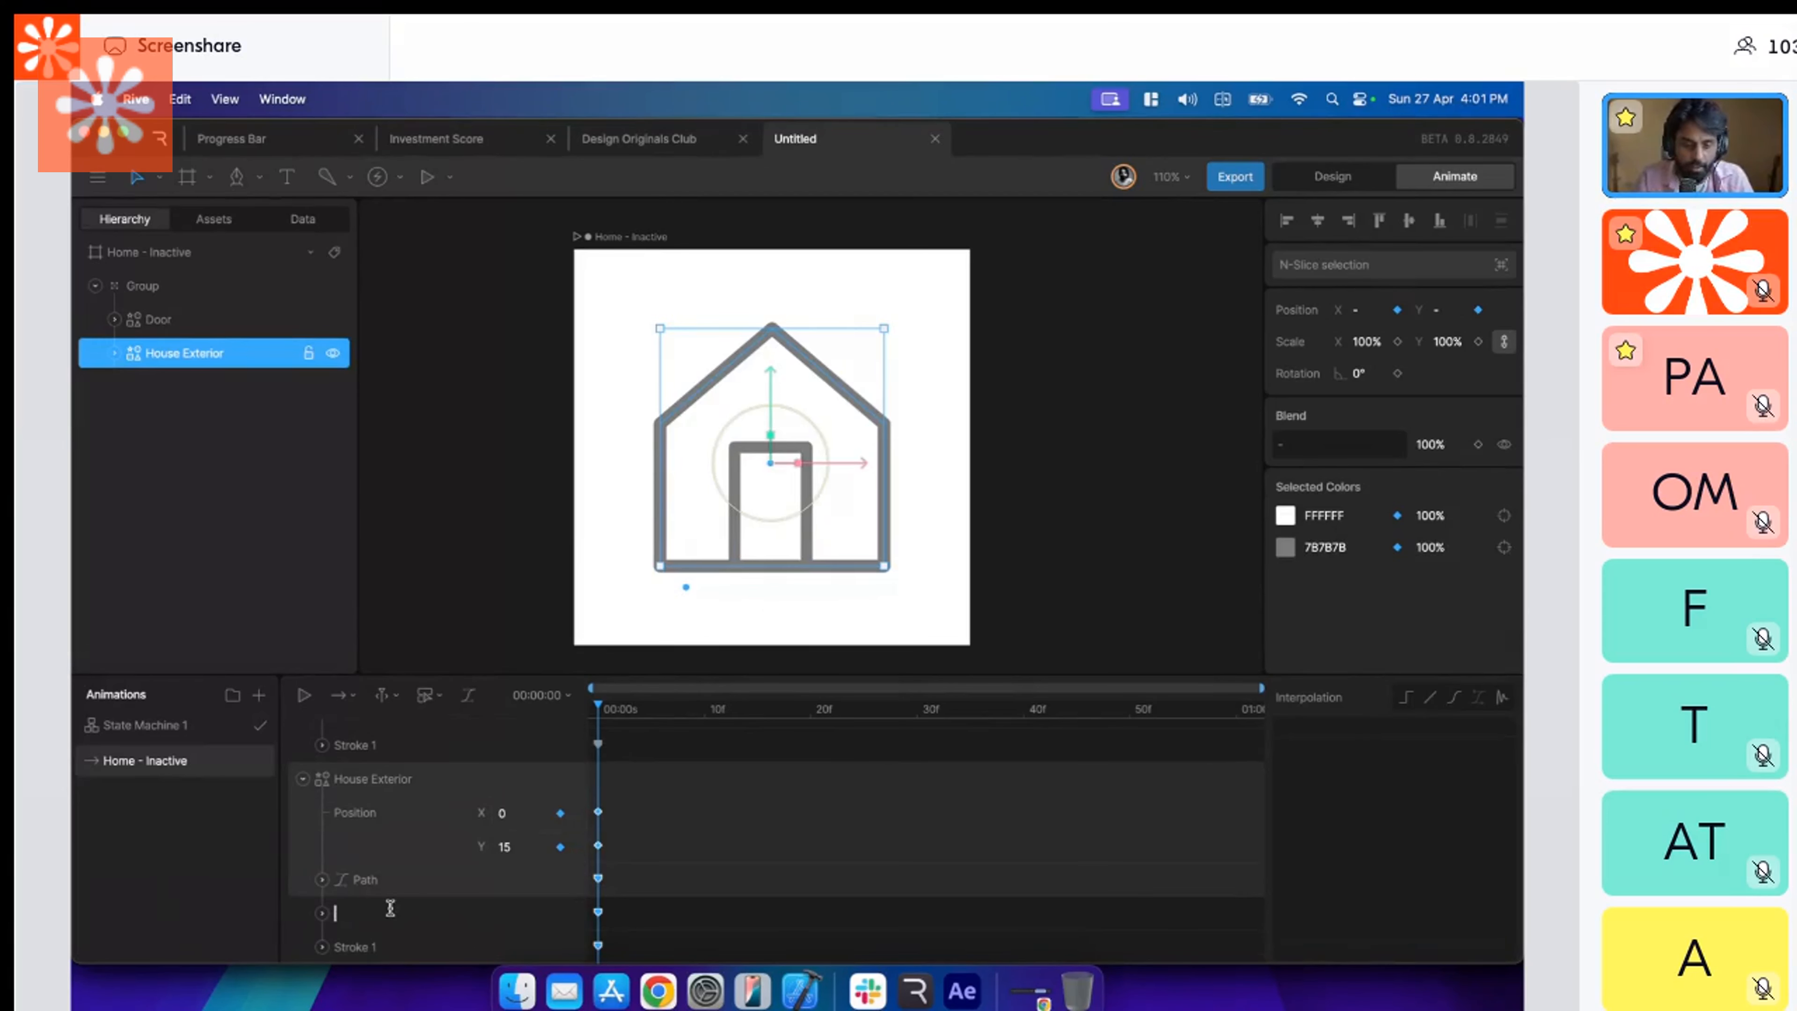
click(610, 913)
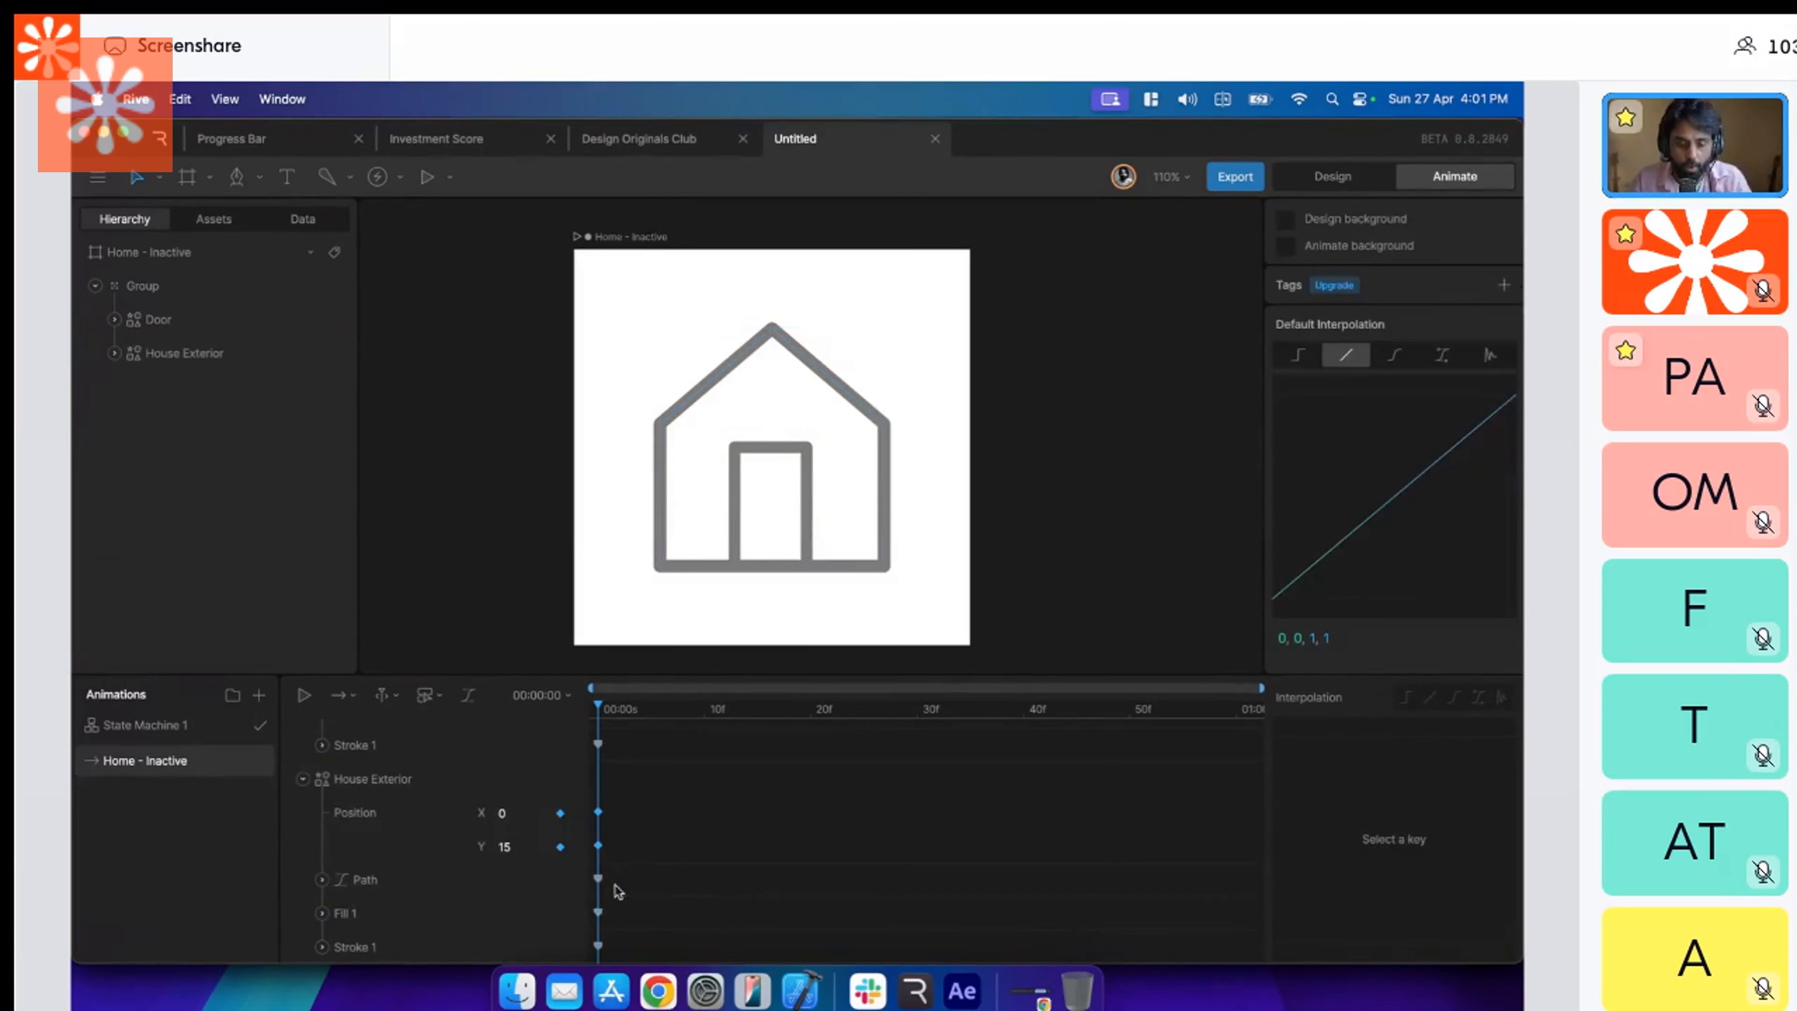
click(600, 912)
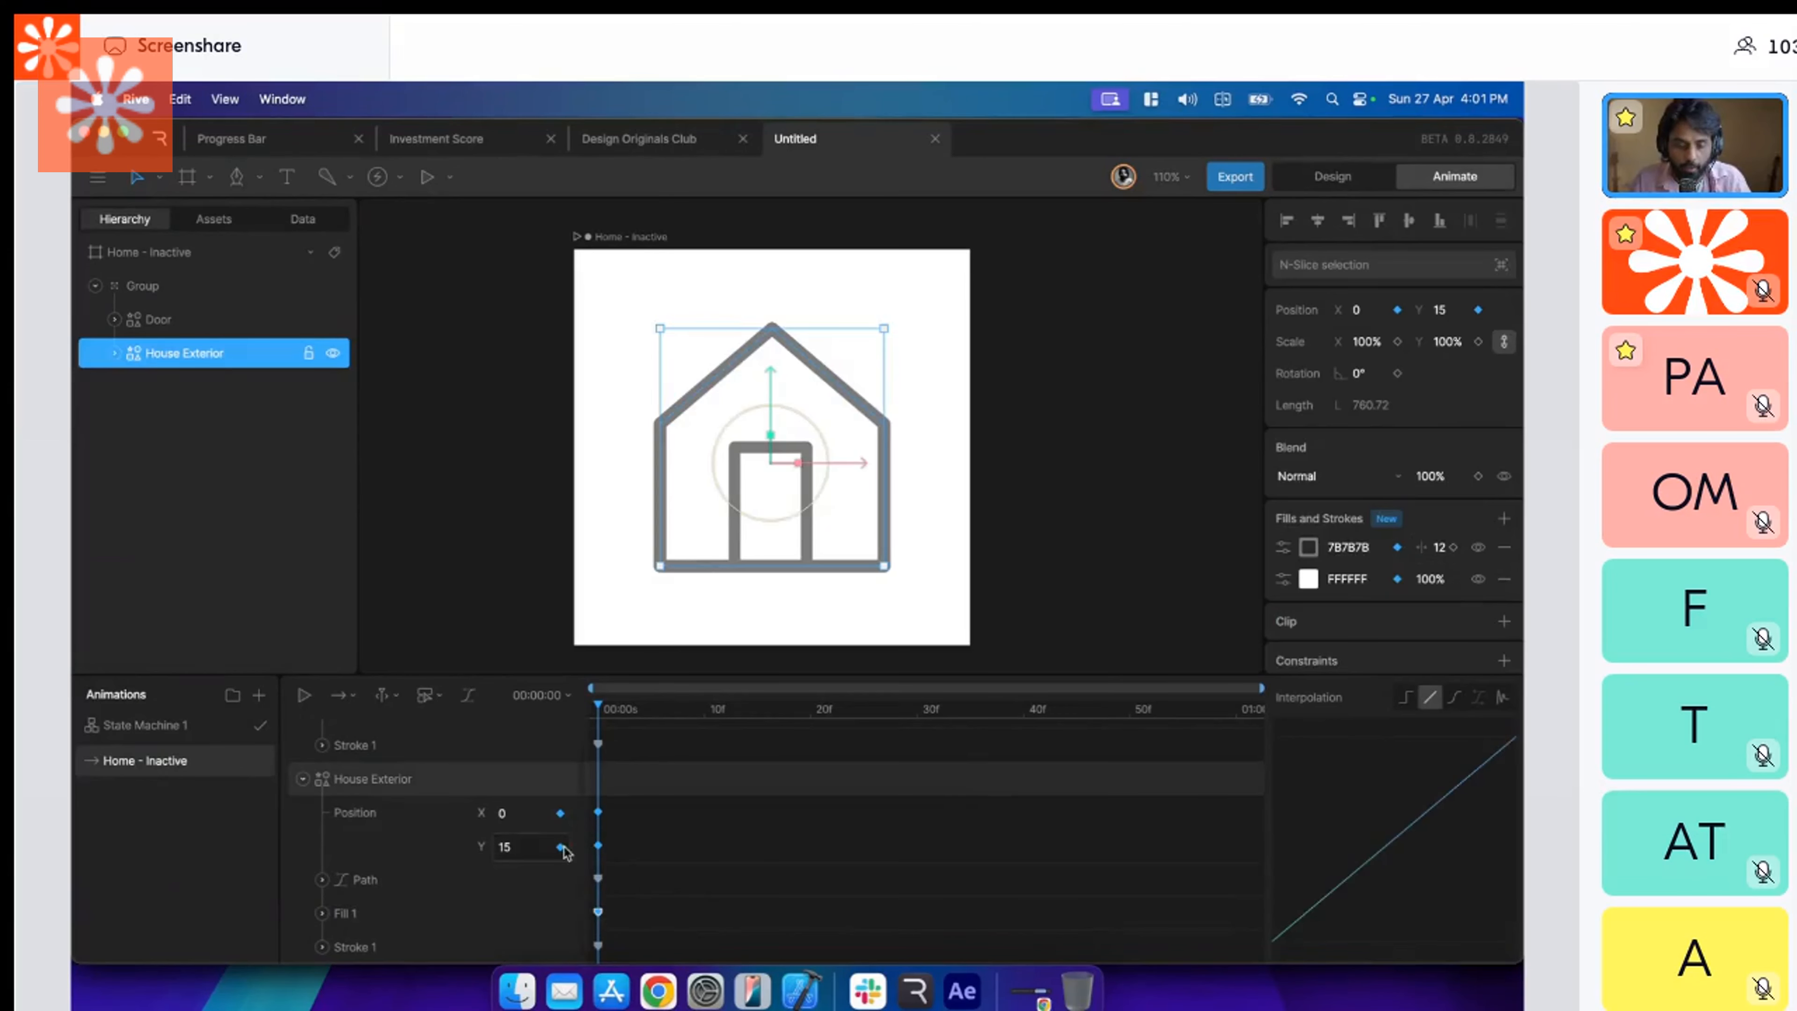
Open State Machine 1, reposition the Home - Inactive state beneath Entry, and play the state machine.
click(198, 729)
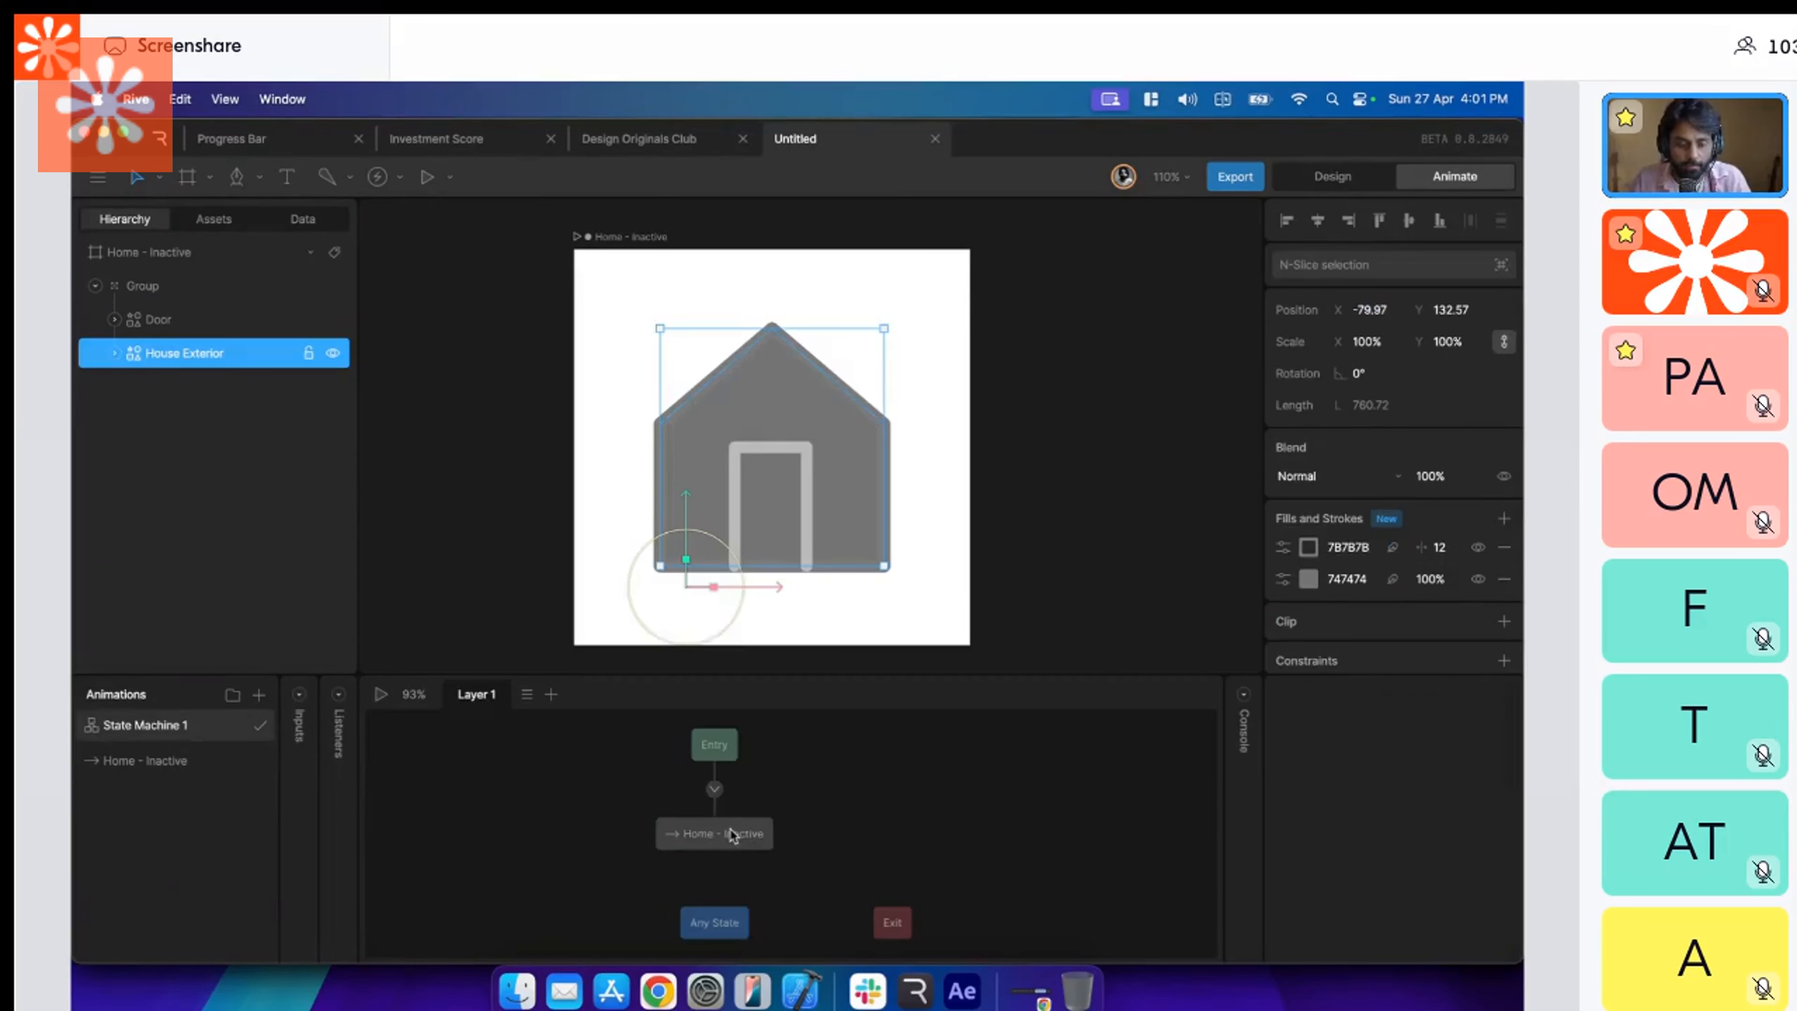
drag(735, 837, 677, 839)
click(381, 694)
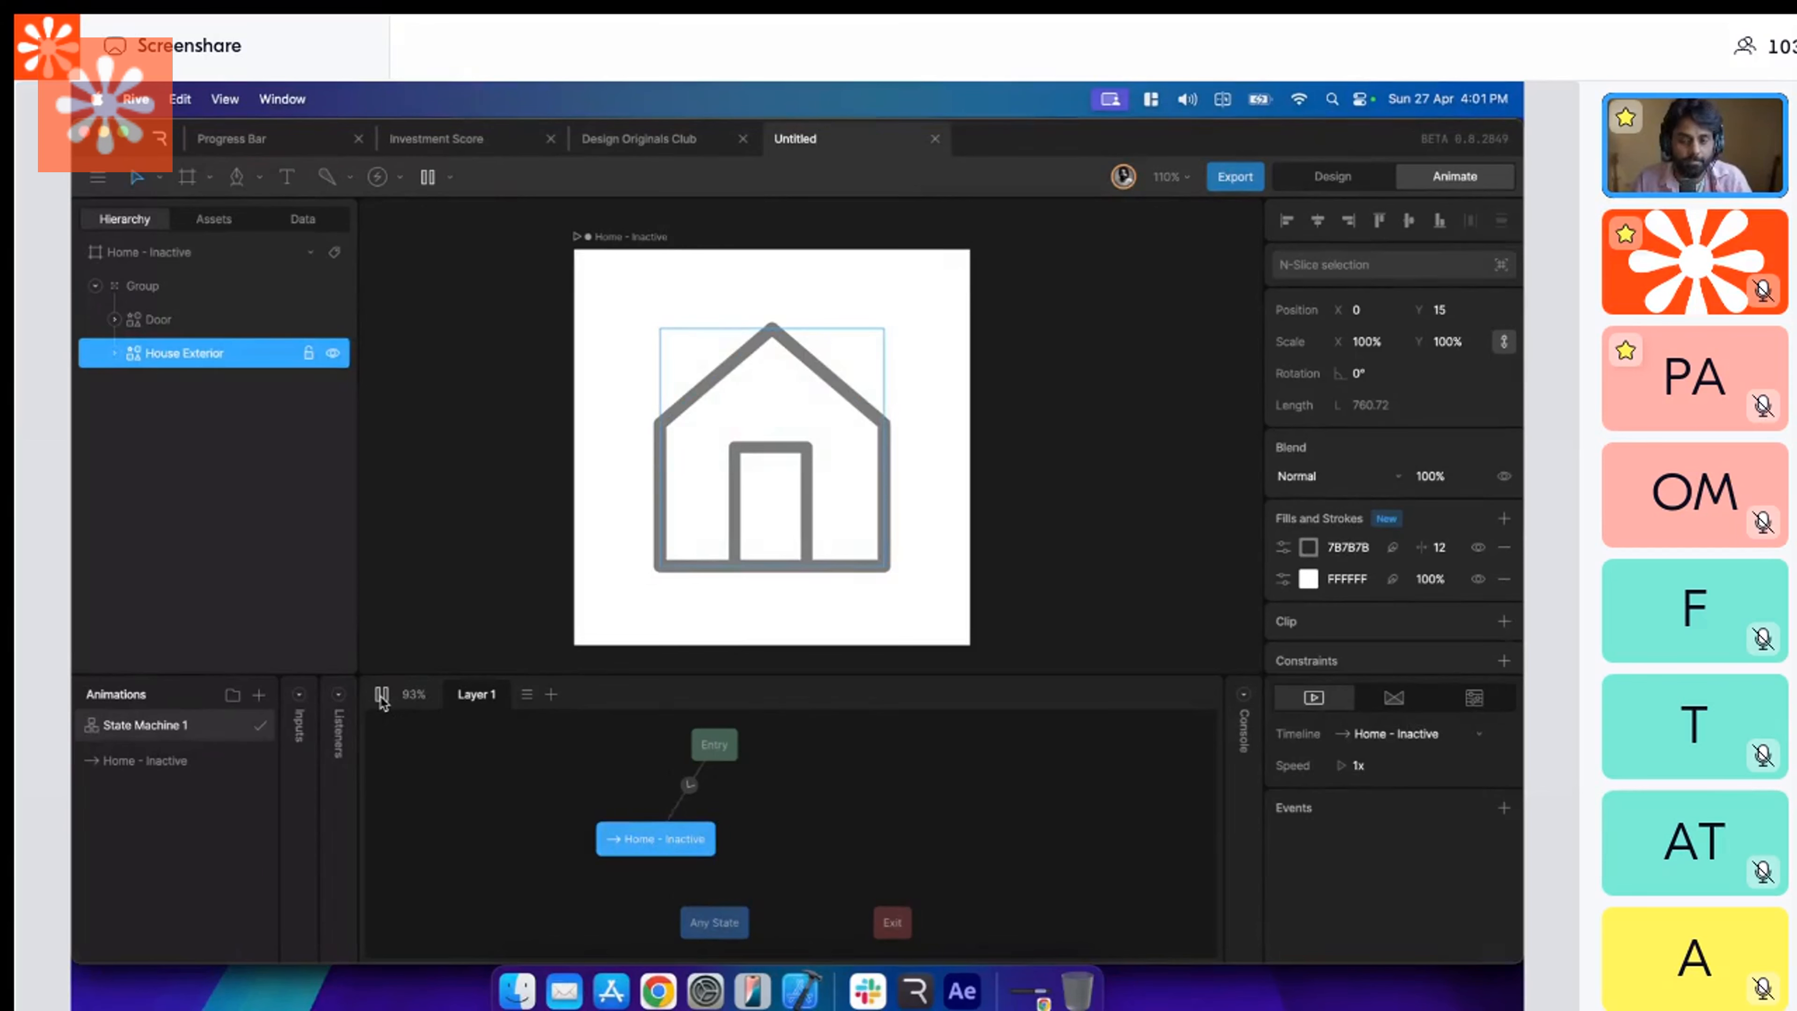
Compare the house's design-mode look with its state machine playback and reopen the Home - Inactive timeline.
click(1337, 177)
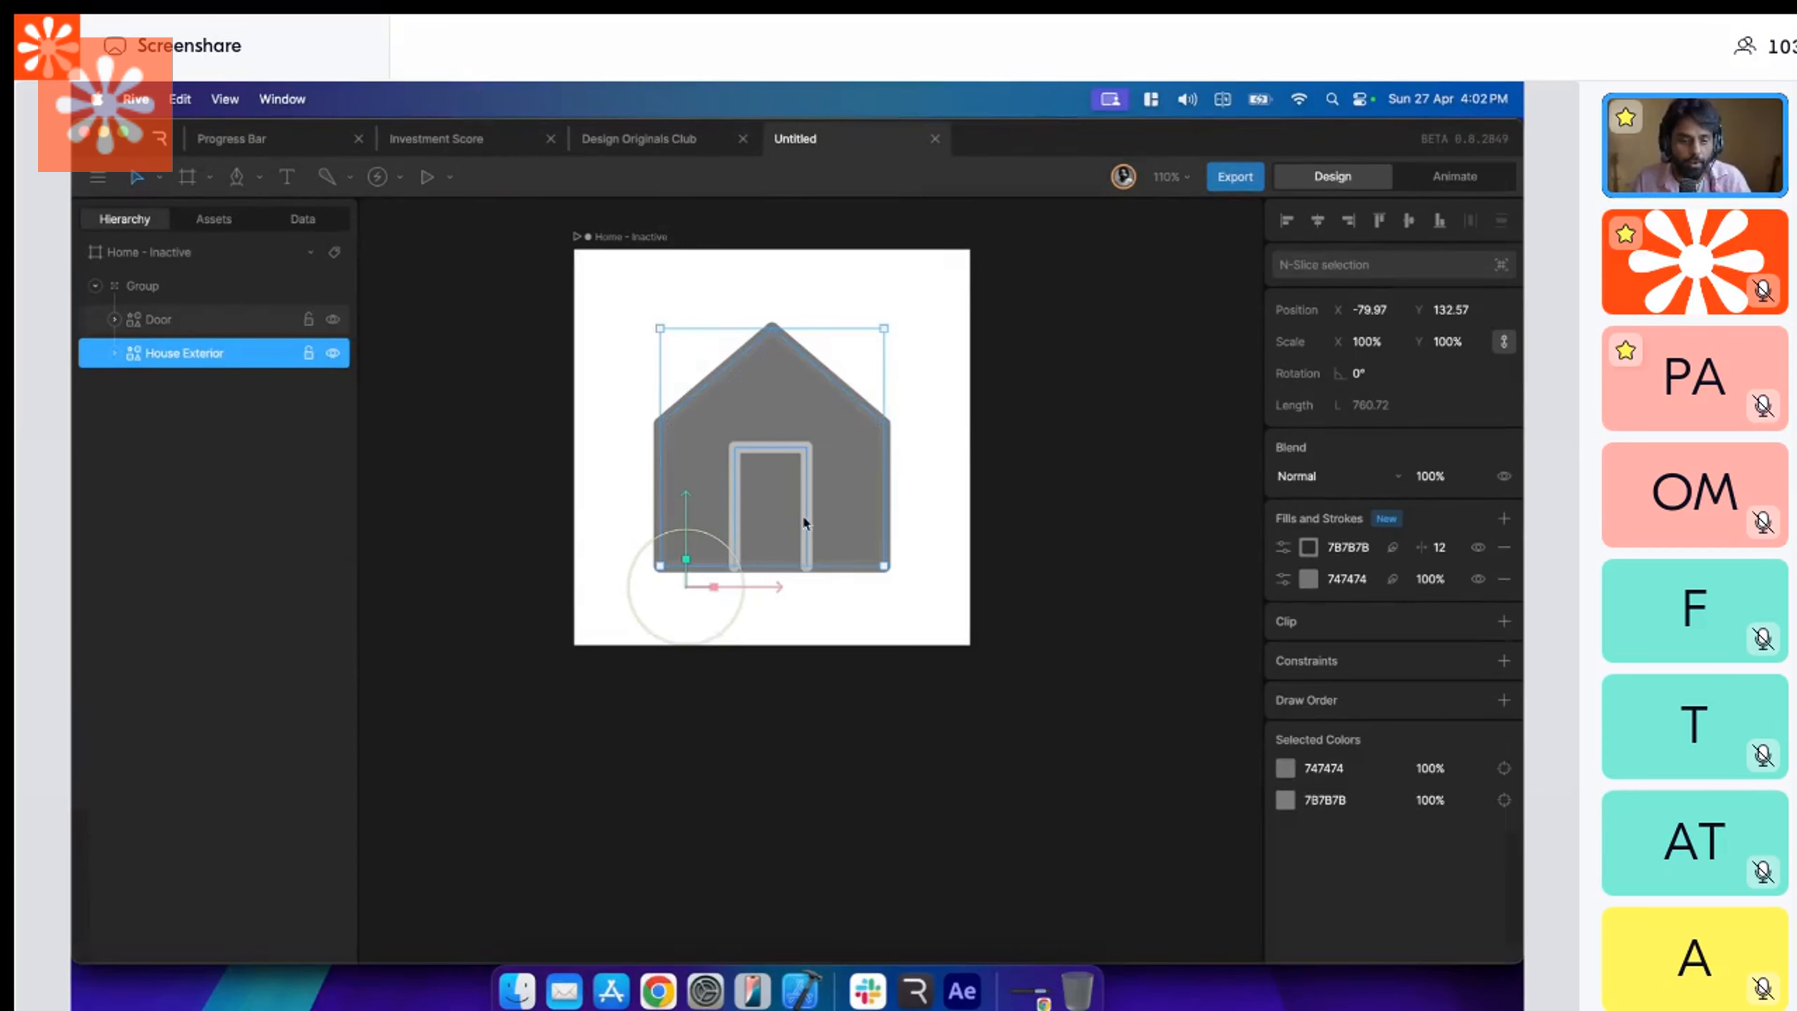
click(1455, 181)
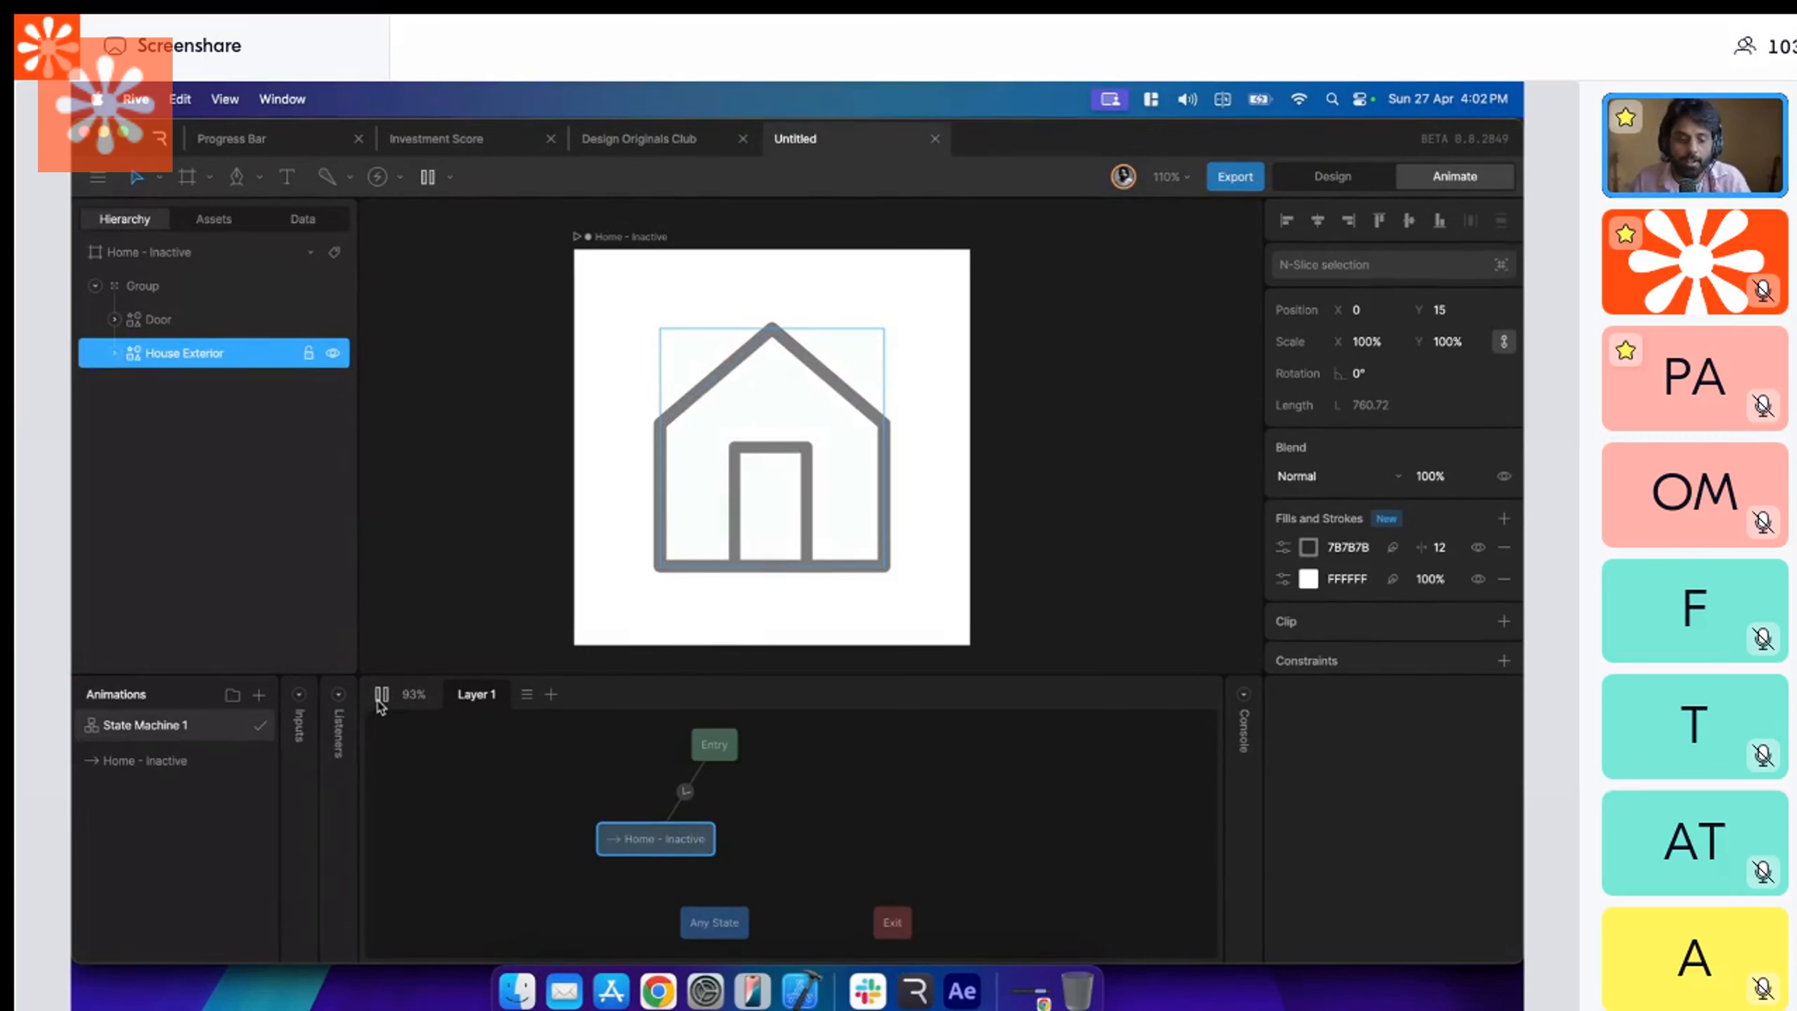
click(381, 695)
click(1315, 183)
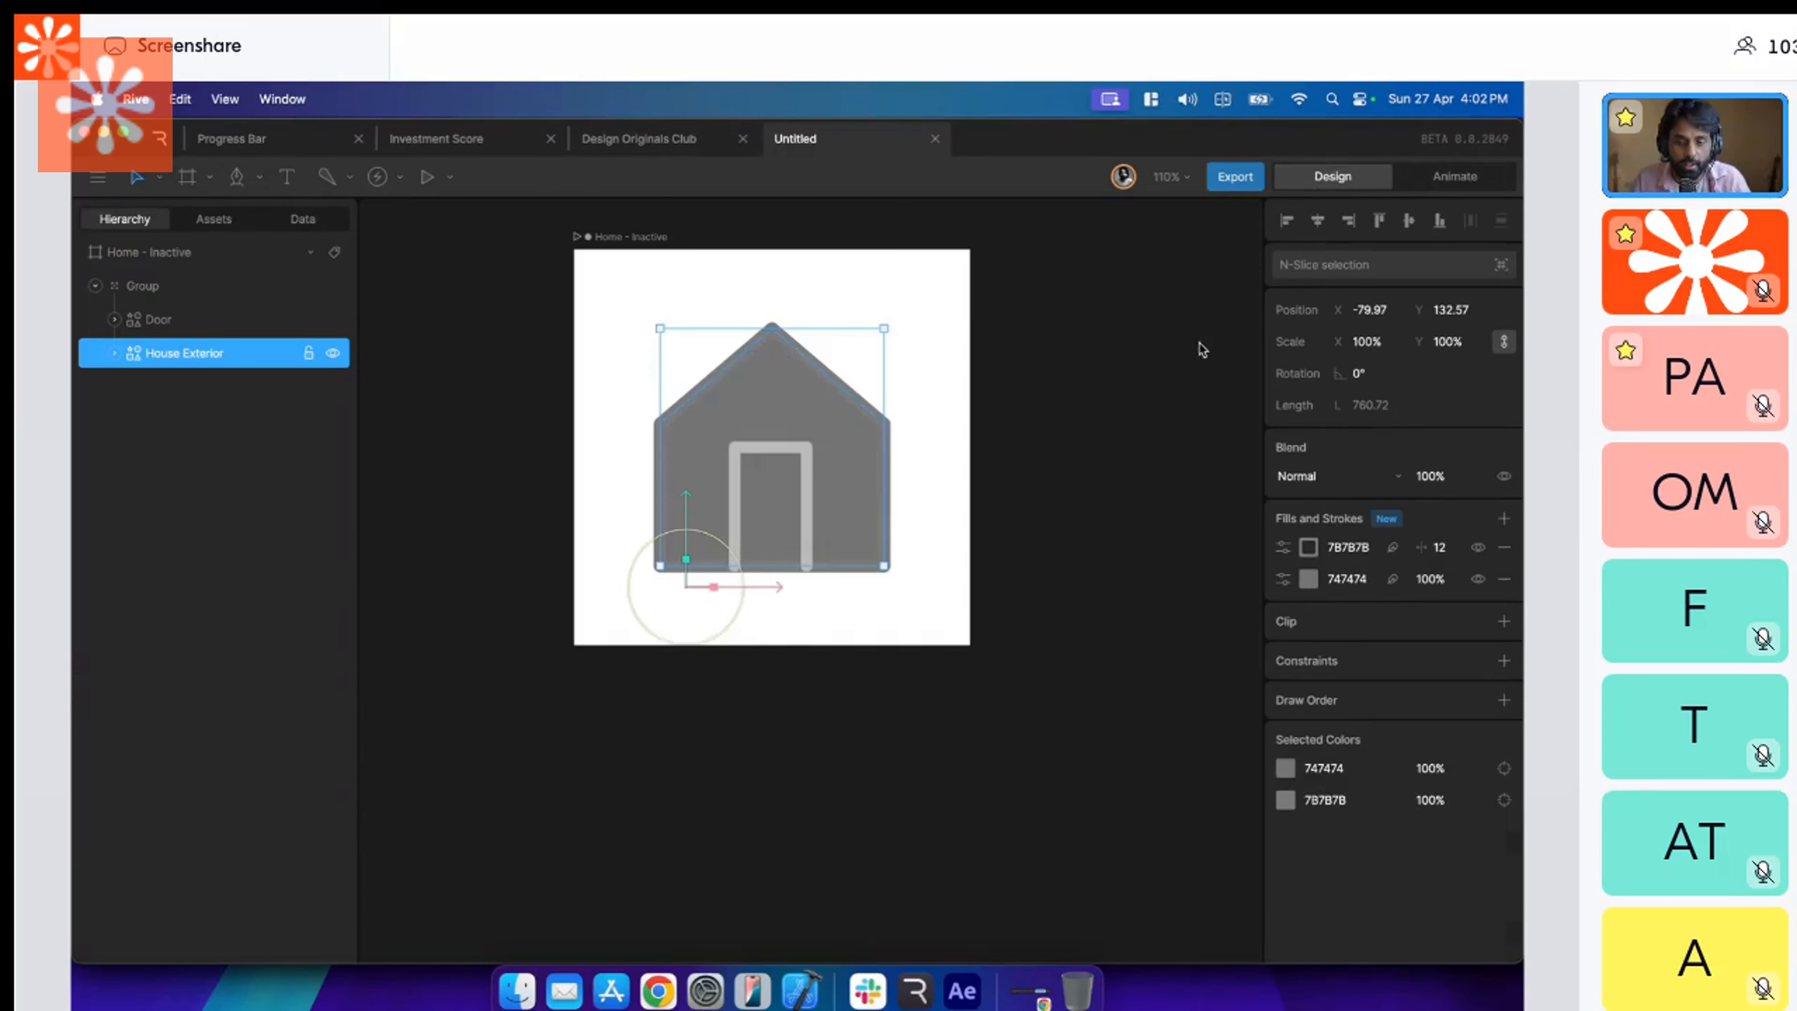
click(1452, 177)
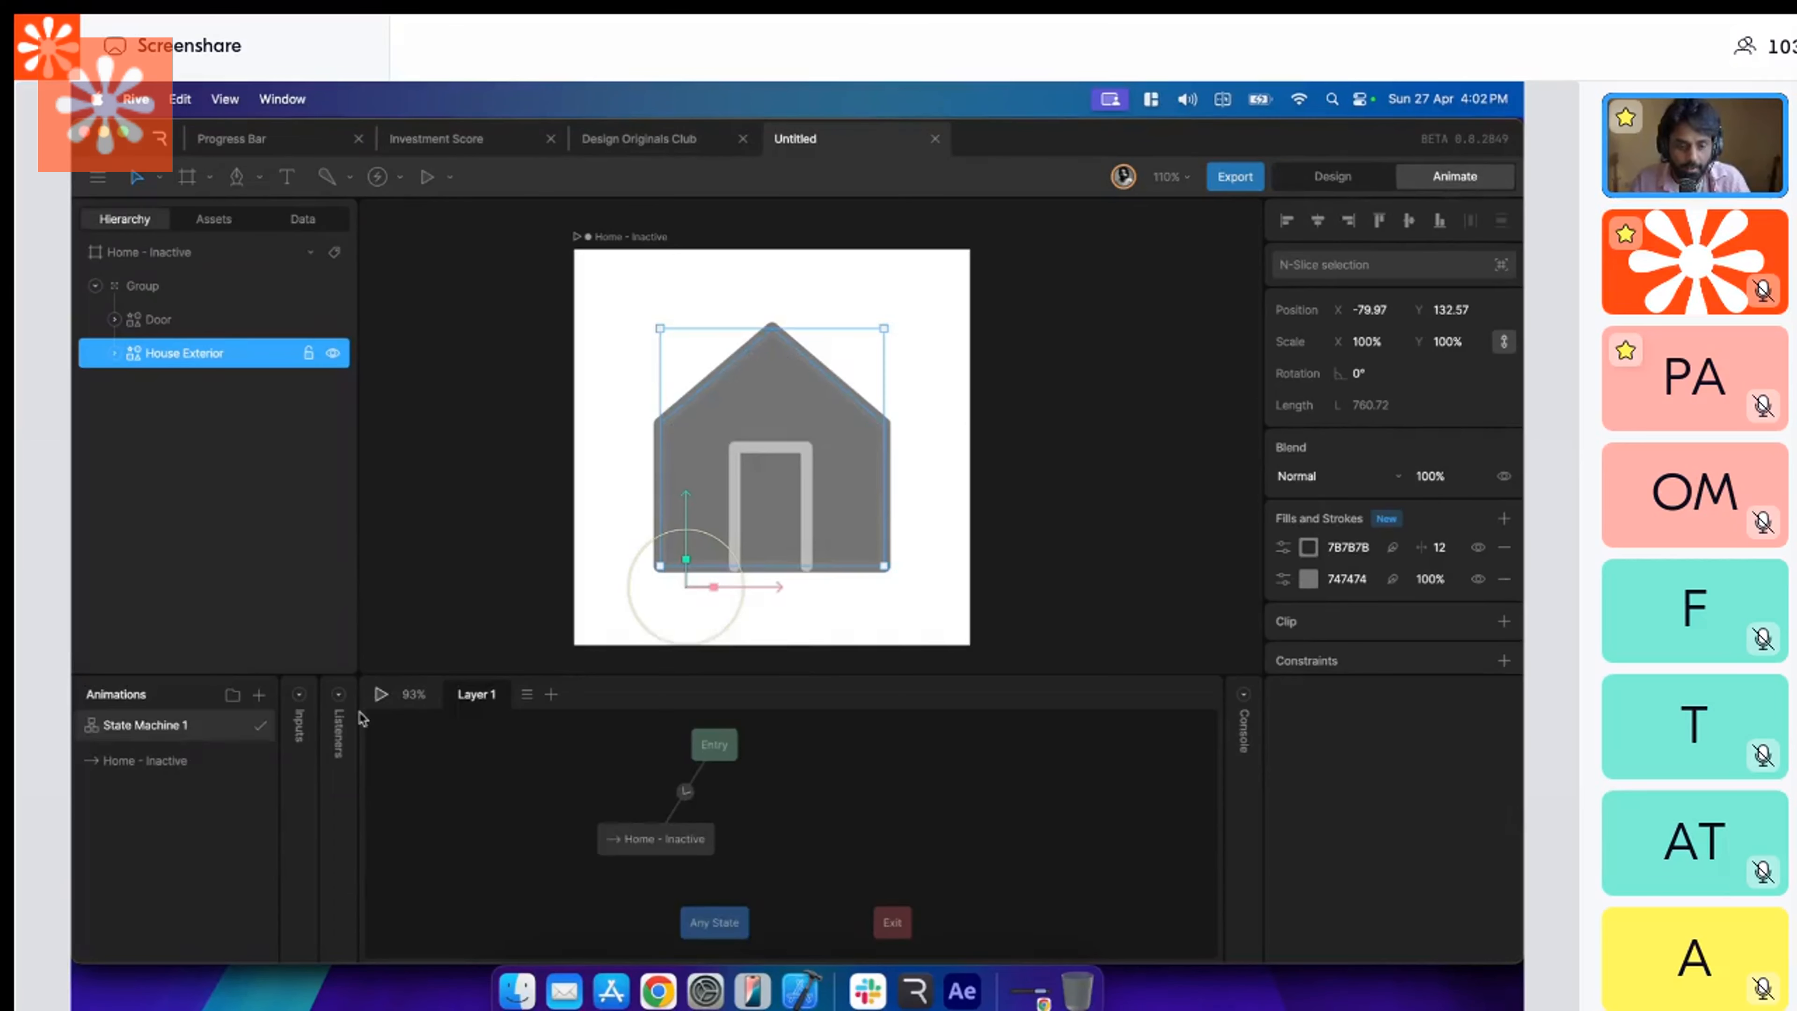
click(198, 761)
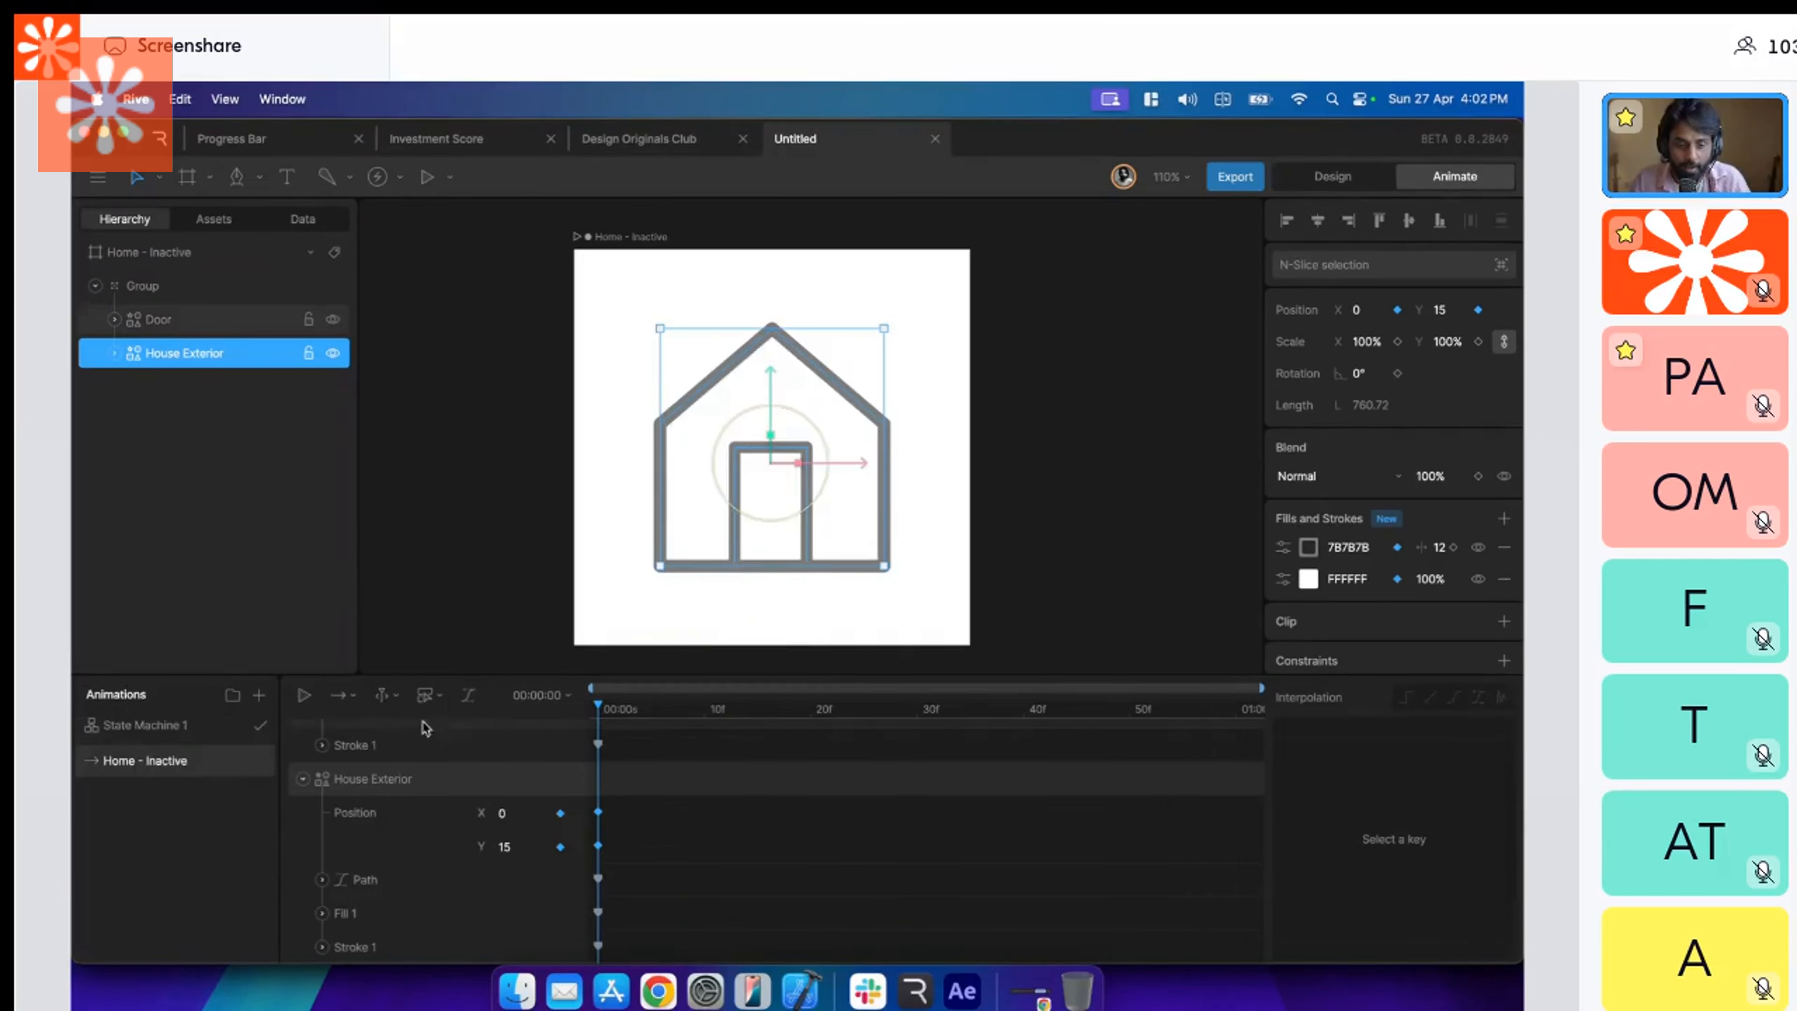
Duplicate the Home - Inactive timeline and rename the copy Home - Active.
click(197, 729)
right_click(181, 760)
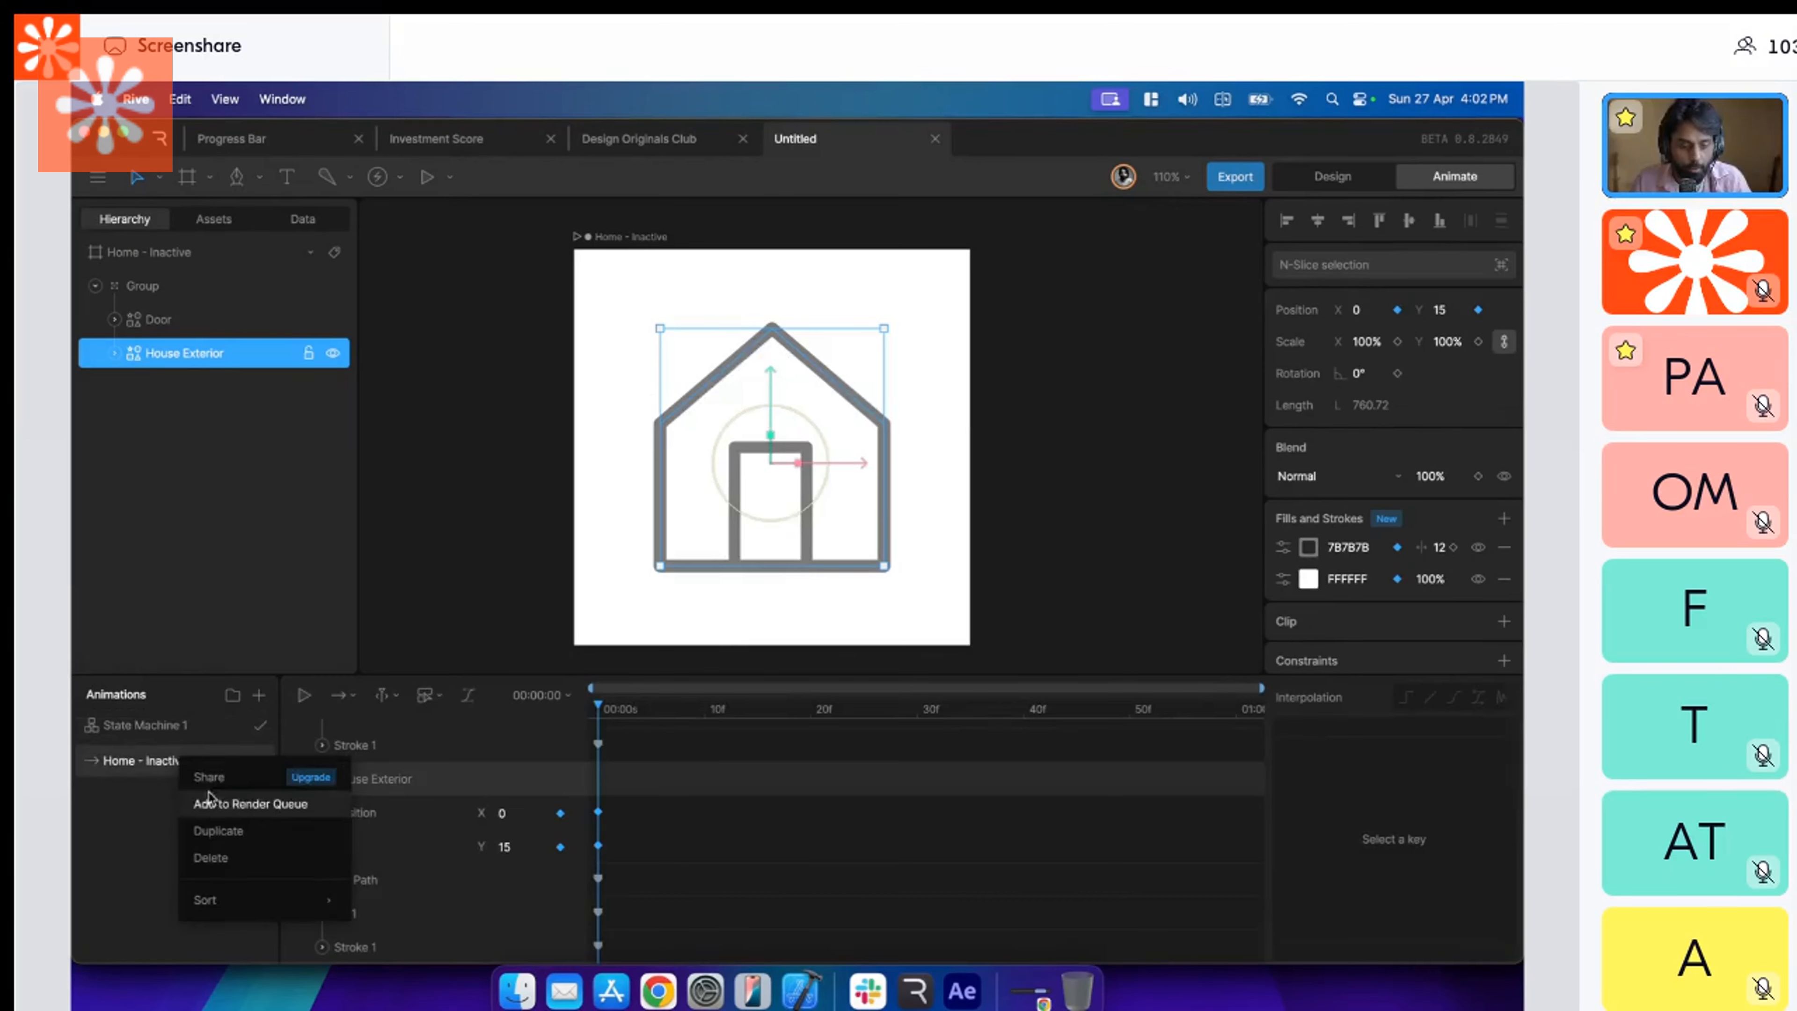
click(222, 830)
double_click(186, 760)
key(Right)
key(BackSpace)
key(BackSpace)
key(BackSpace)
key(BackSpace)
key(BackSpace)
key(BackSpace)
key(BackSpace)
key(BackSpace)
key(BackSpace)
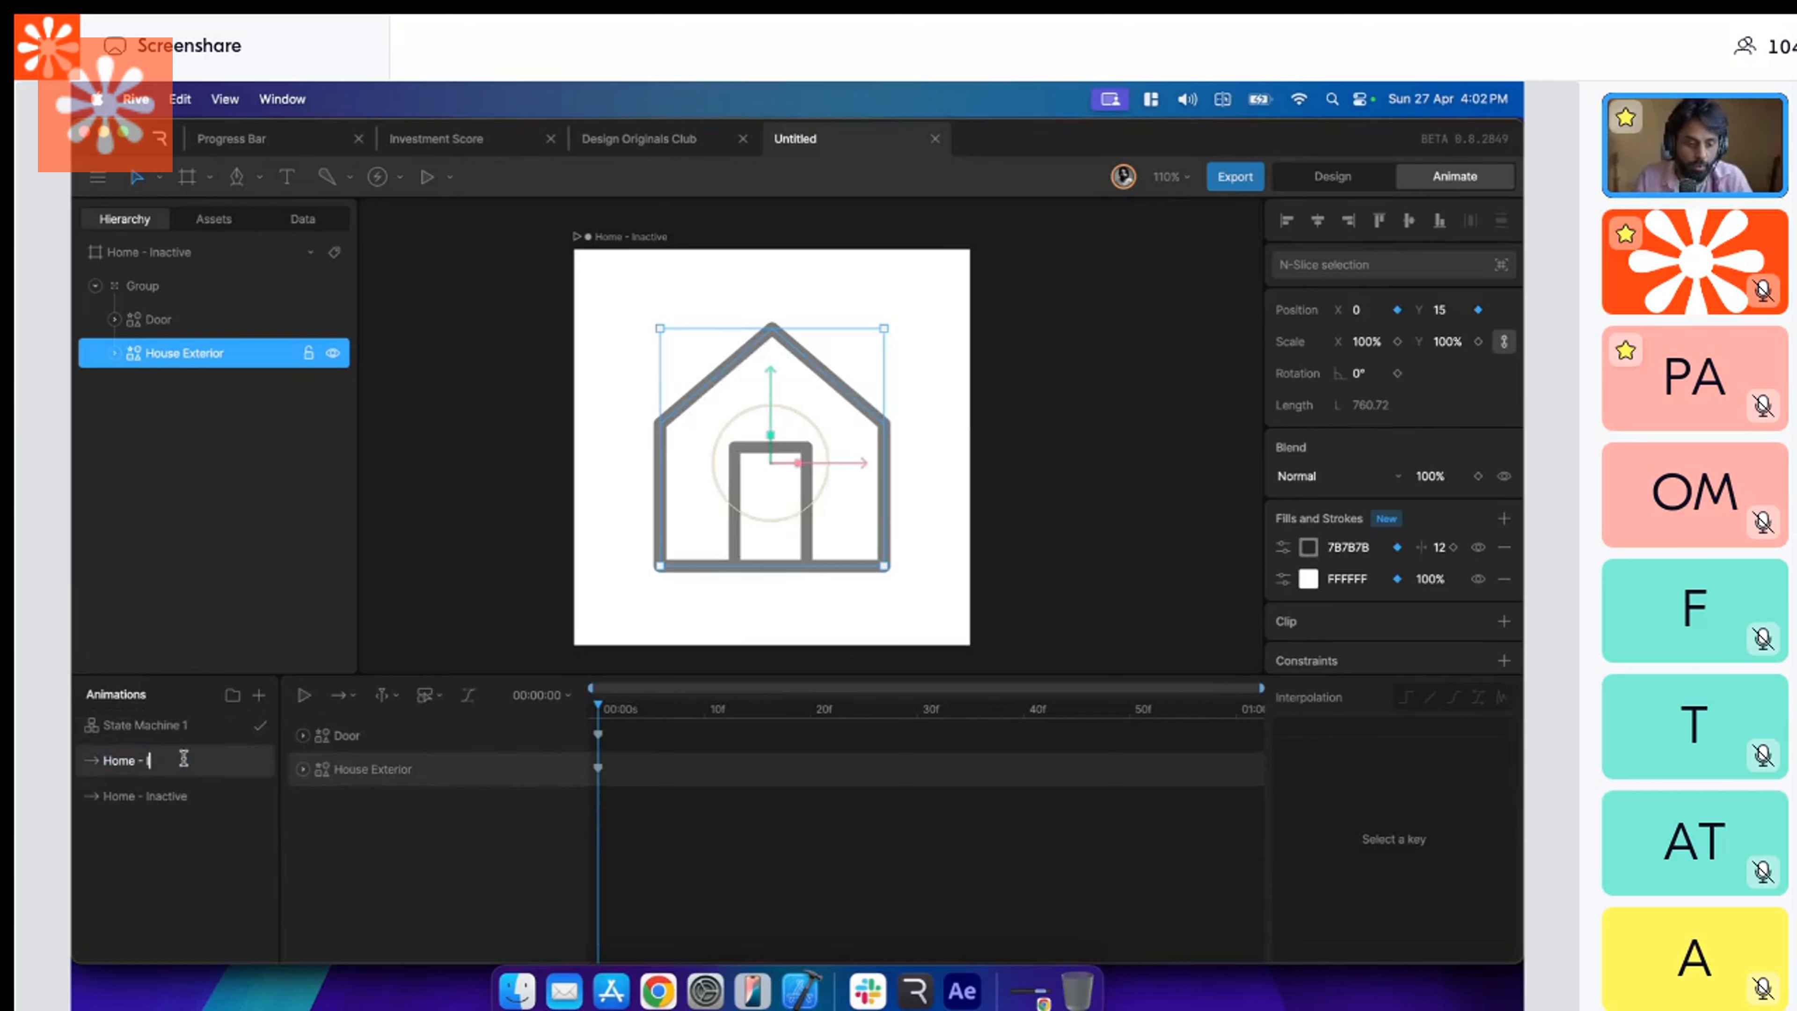
text(Active)
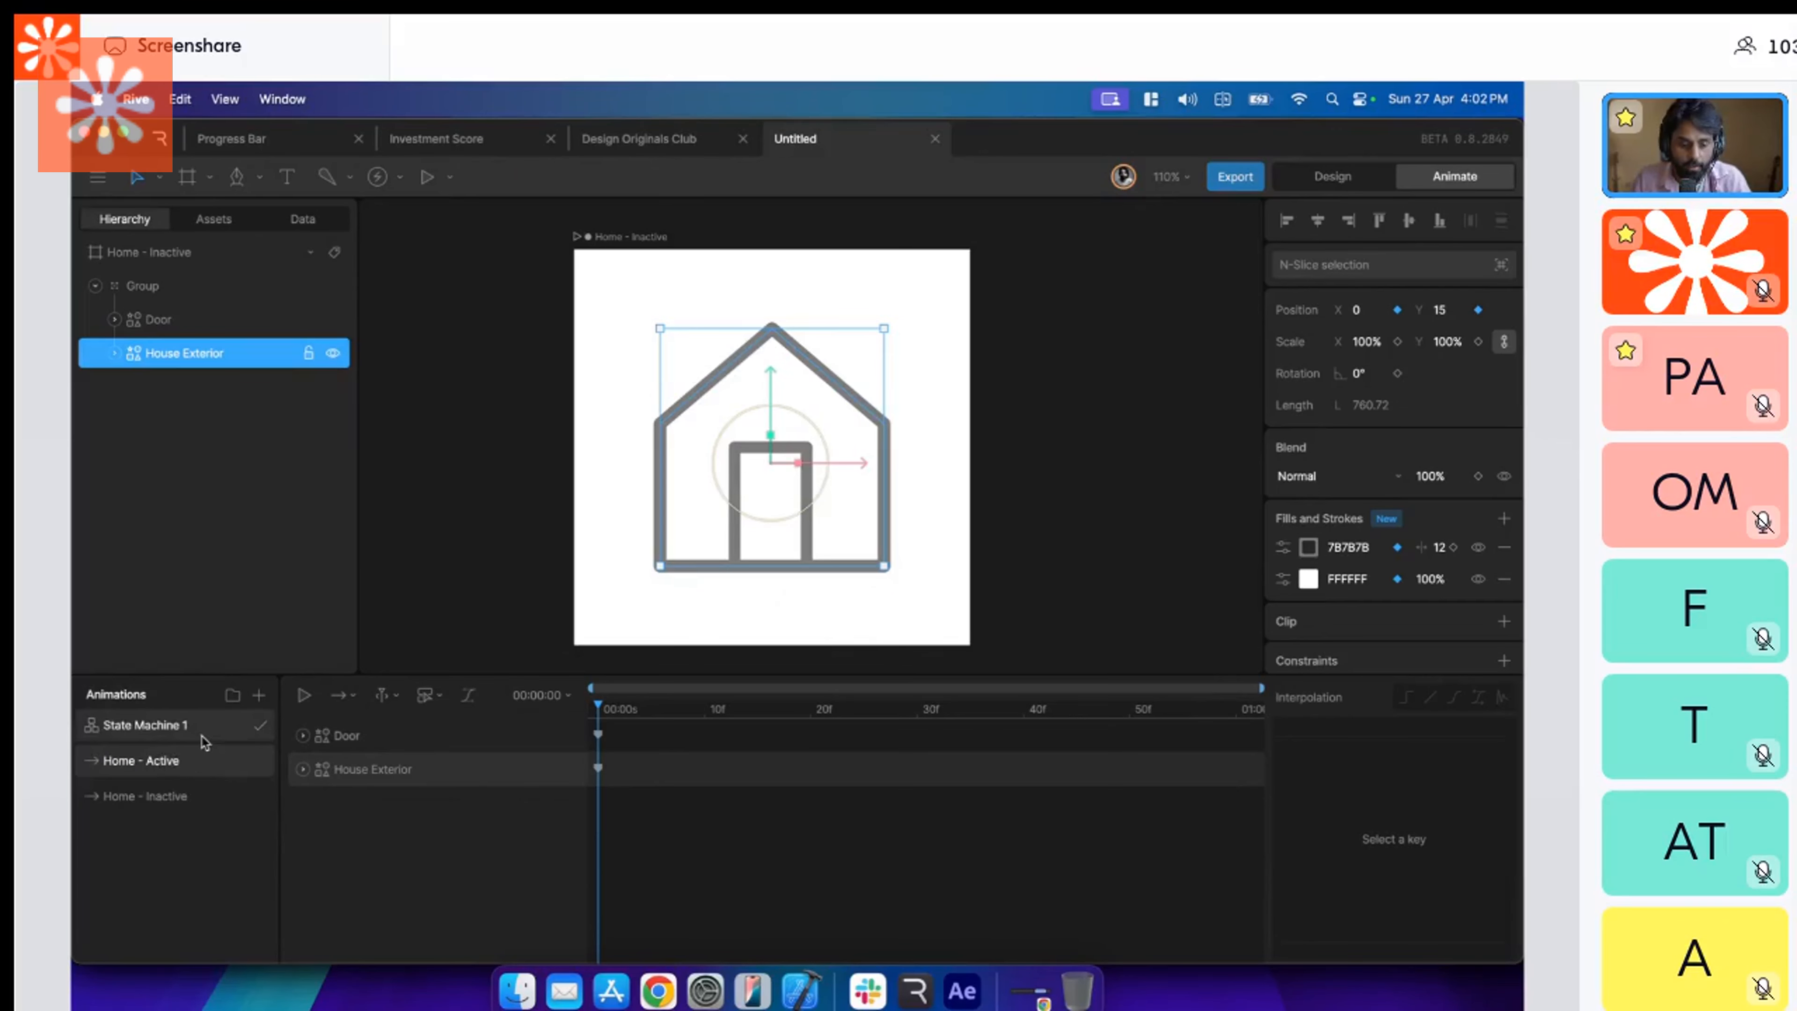
Recolor the Door's stroke to white FFFFFF in the Home - Active timeline.
click(424, 735)
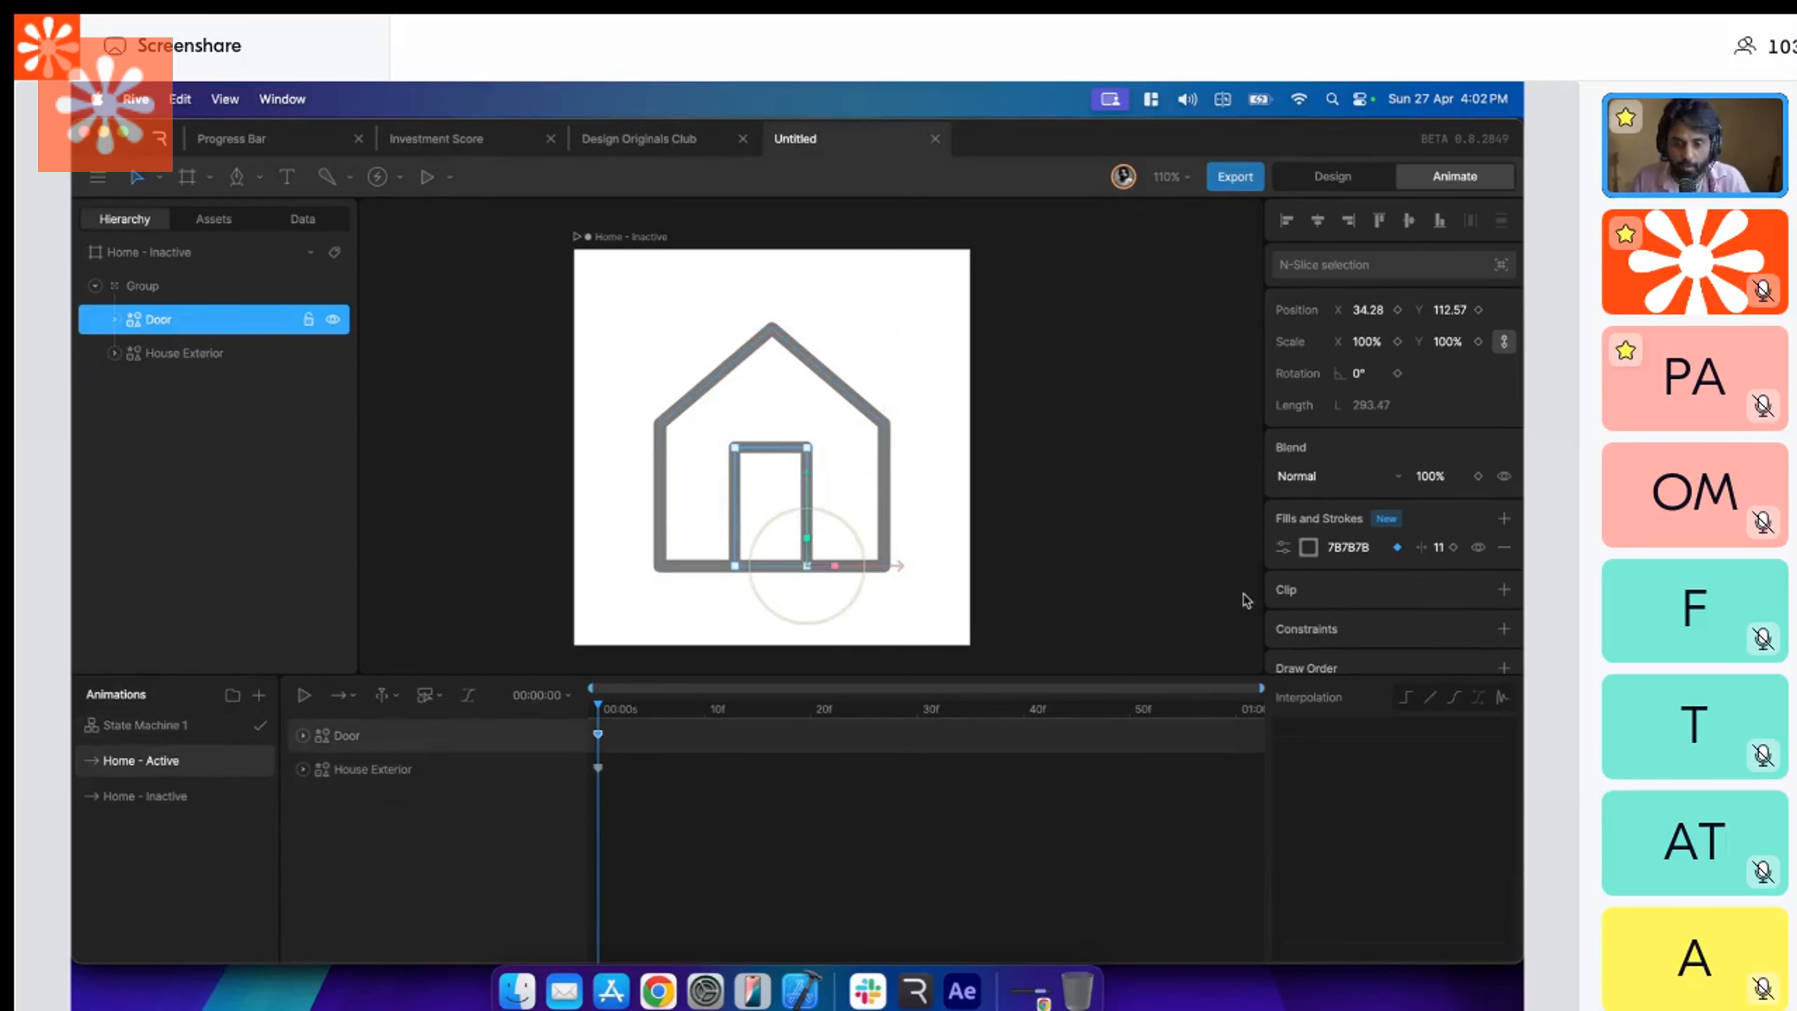
click(1308, 547)
drag(1069, 584, 1033, 577)
click(1031, 572)
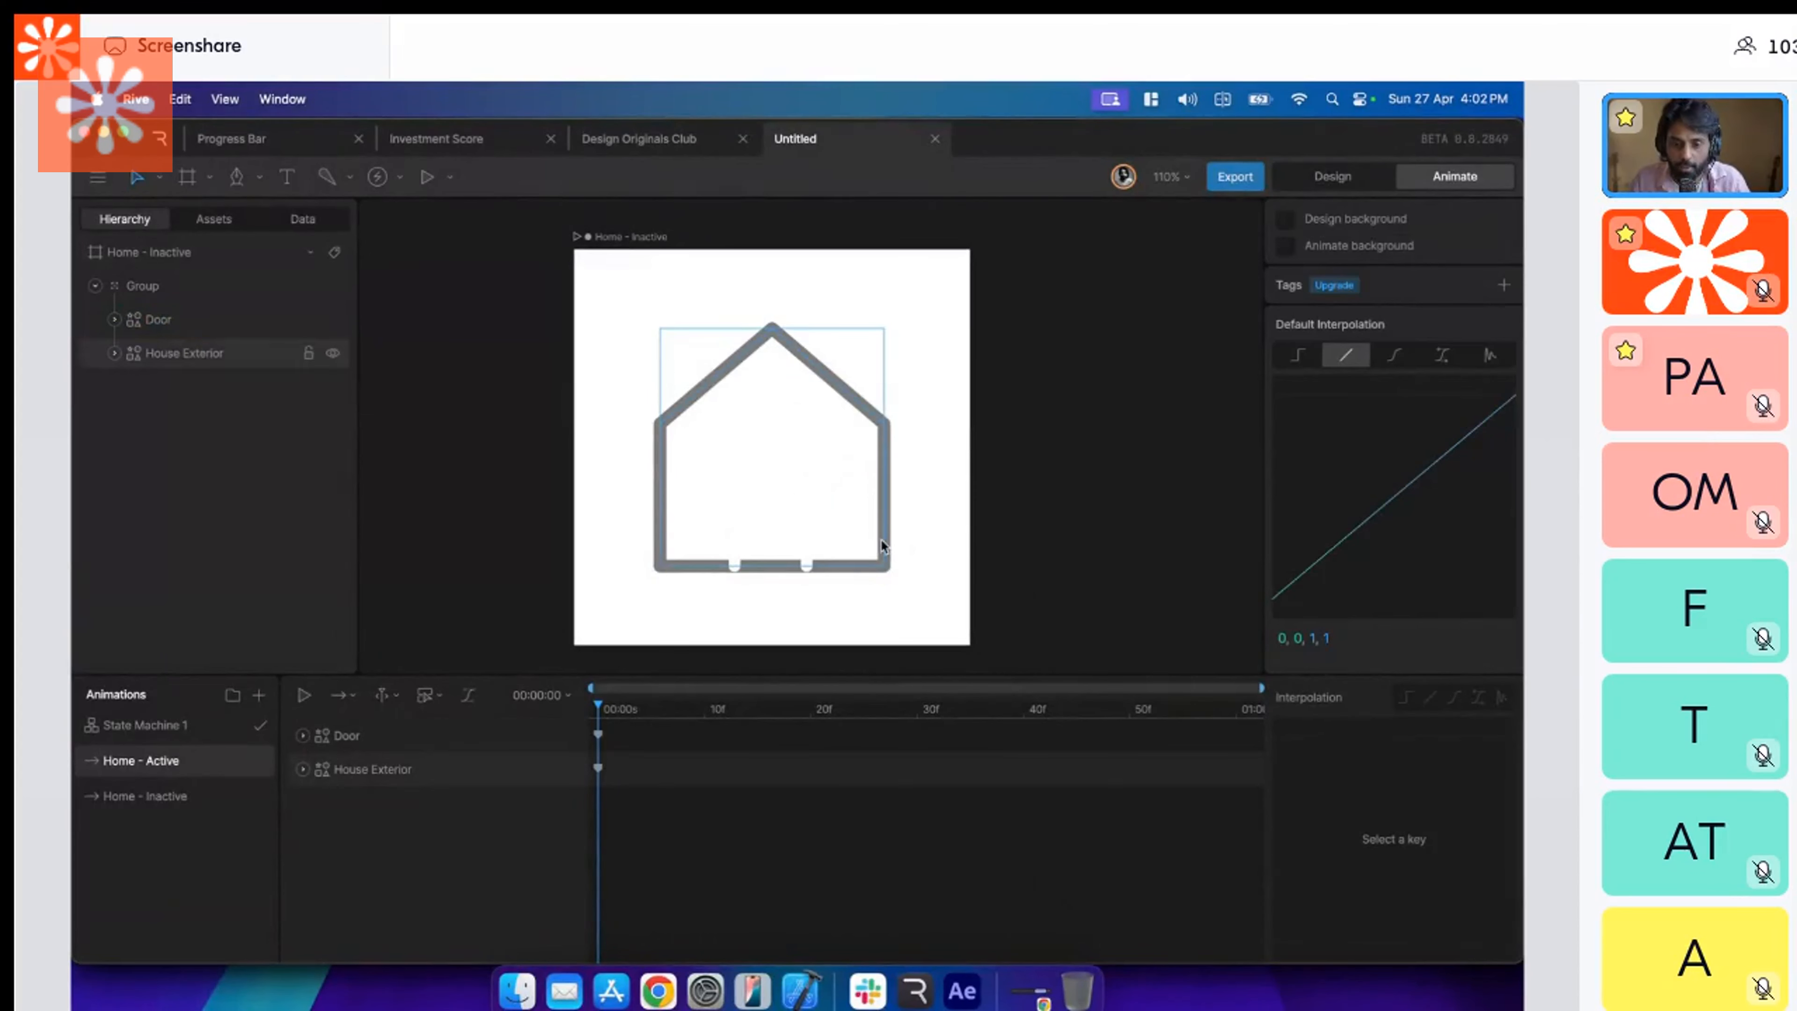
Set the House Exterior's fill to blue 4D51FF in the Home - Active timeline.
click(883, 544)
click(1309, 579)
click(1181, 693)
drag(1181, 696, 1197, 603)
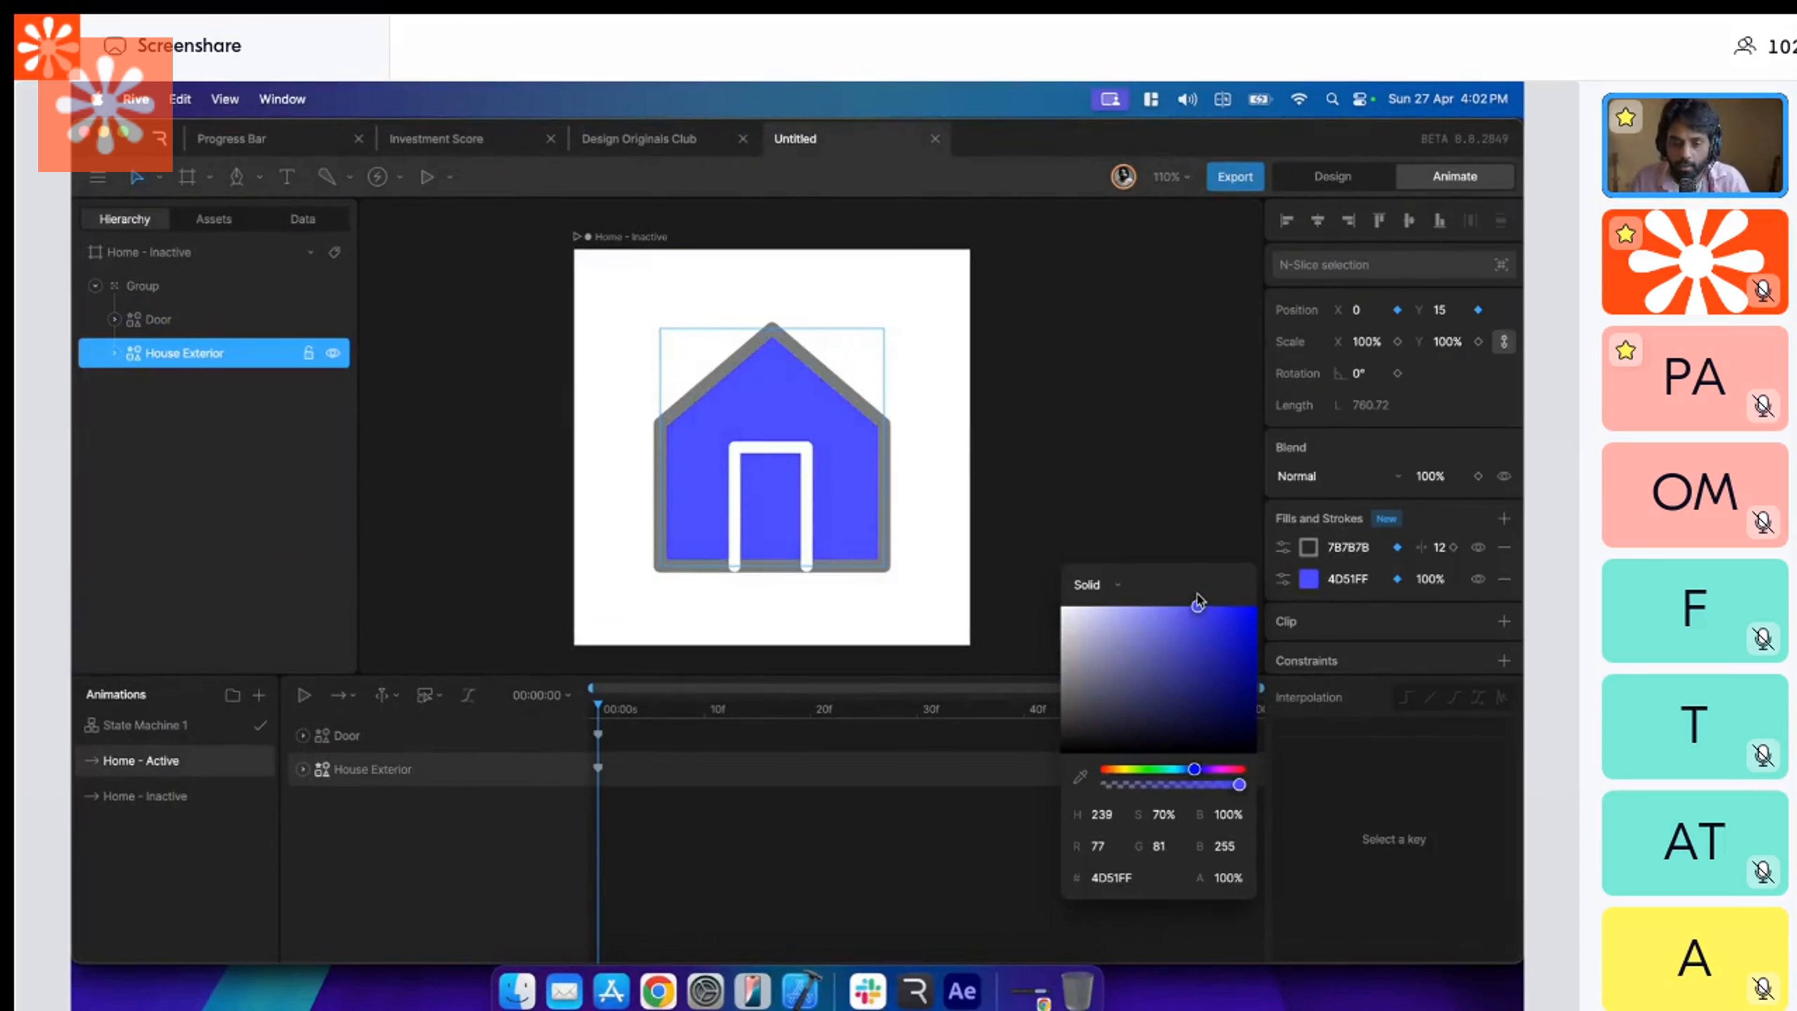
click(1308, 582)
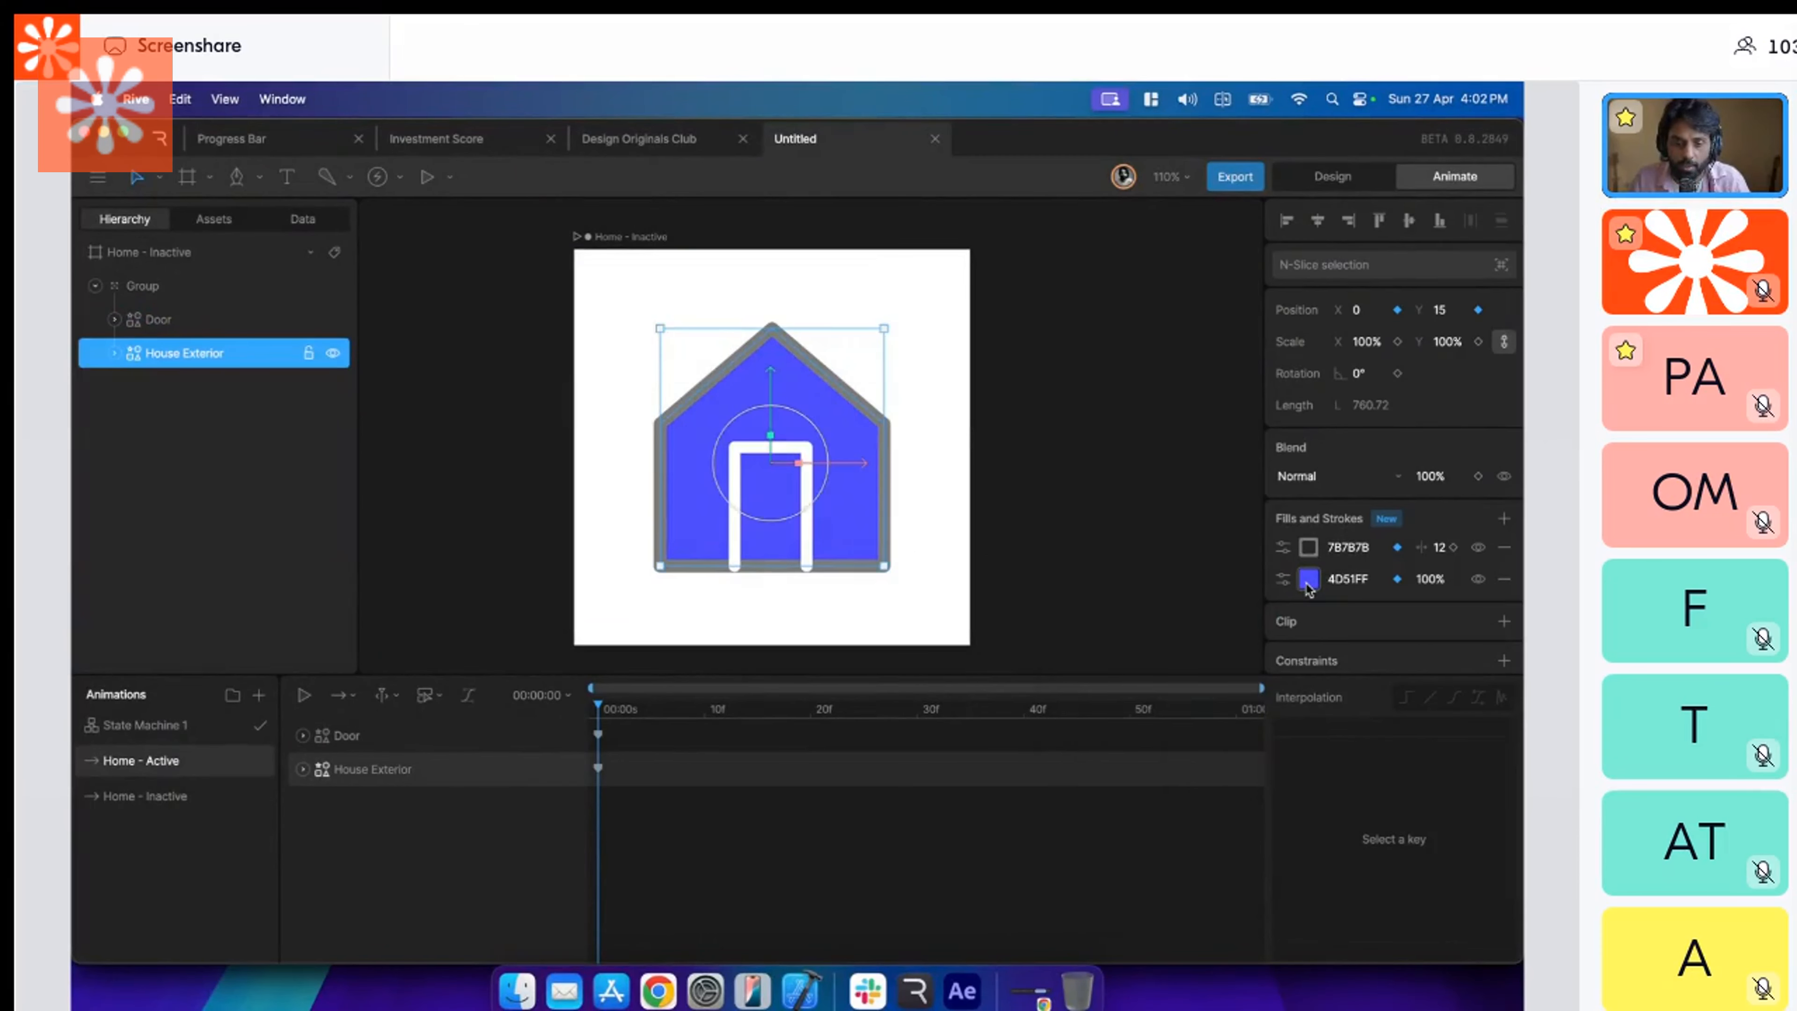
click(1308, 580)
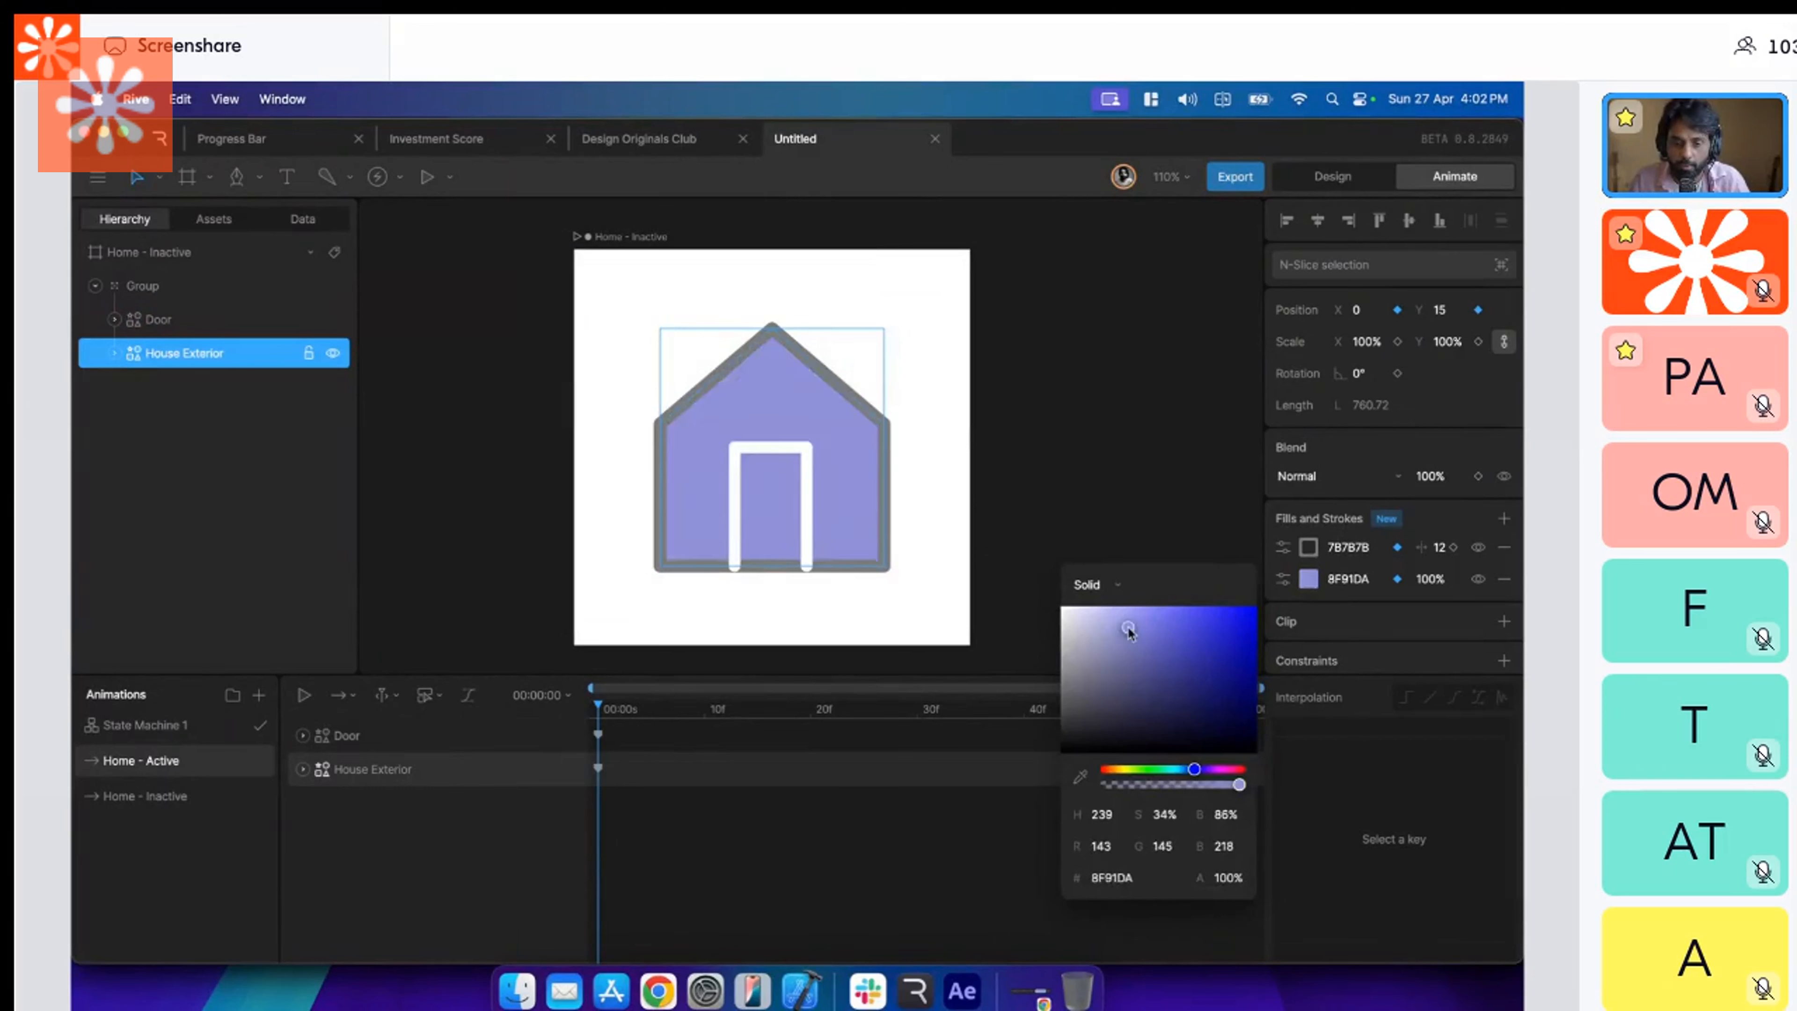
Recolor the House Exterior's stroke to white FFFFFF.
click(1306, 552)
drag(1060, 651, 1026, 559)
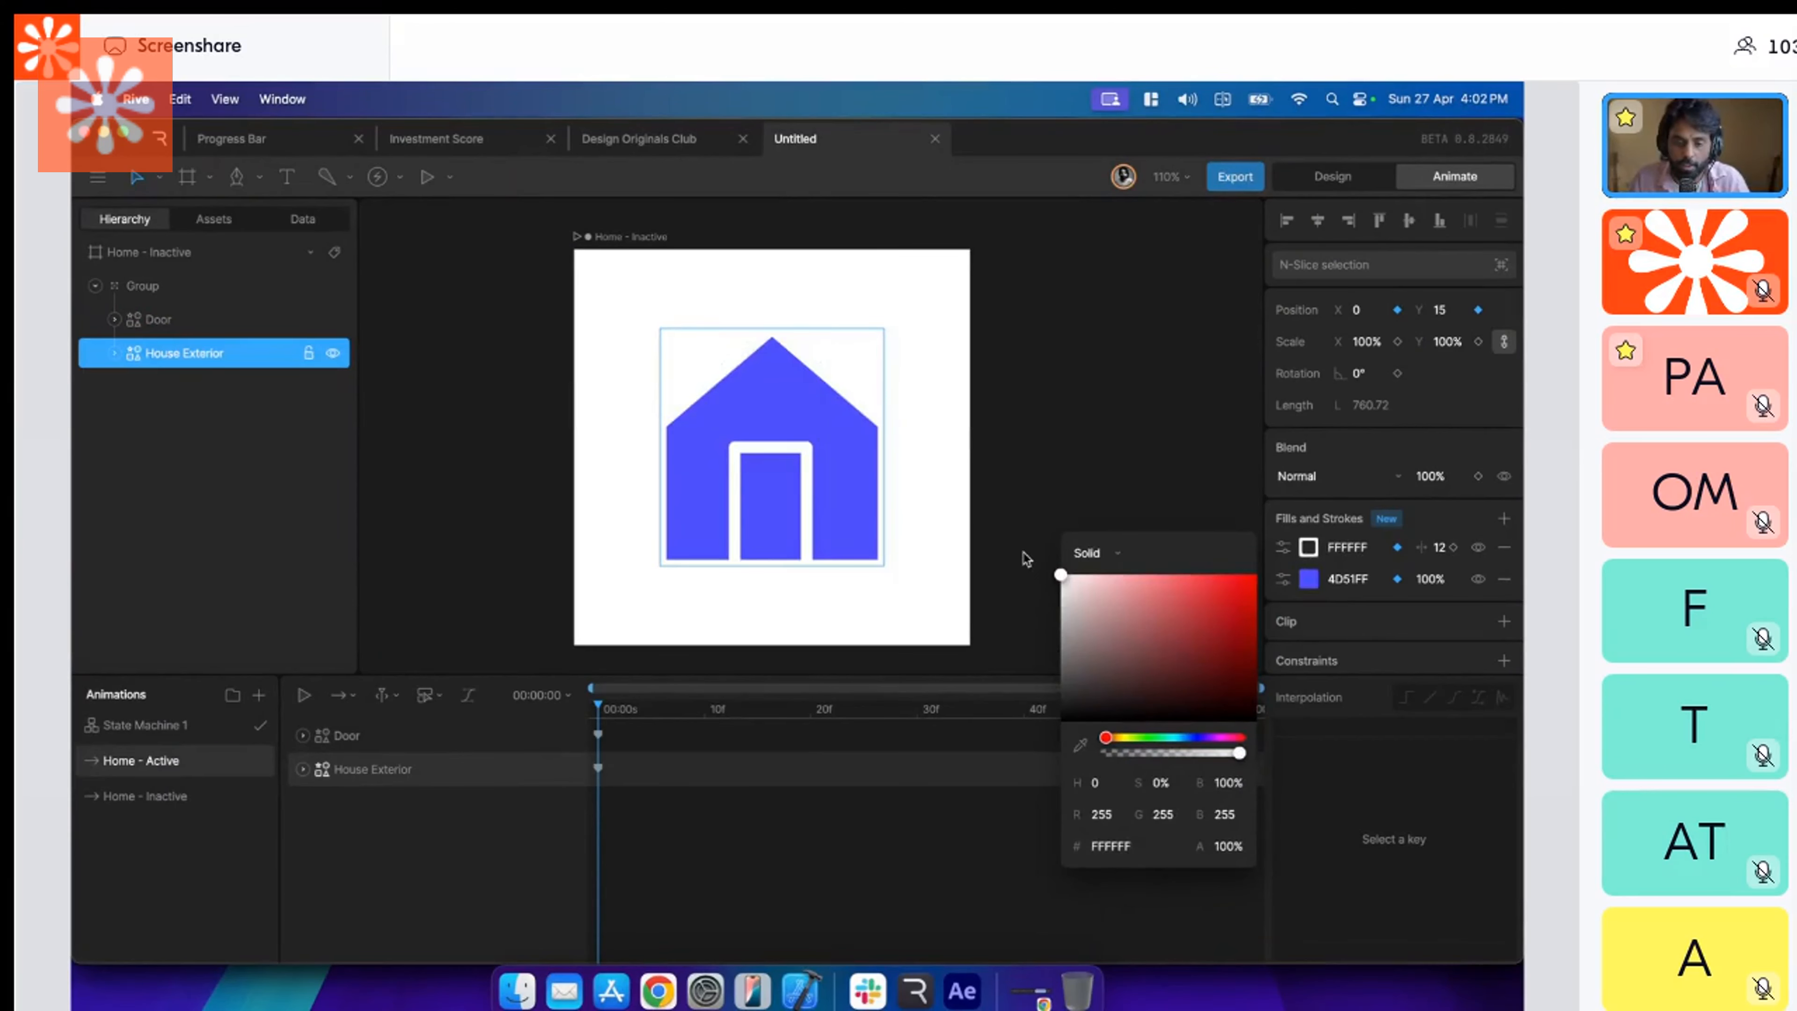
click(1026, 427)
click(875, 450)
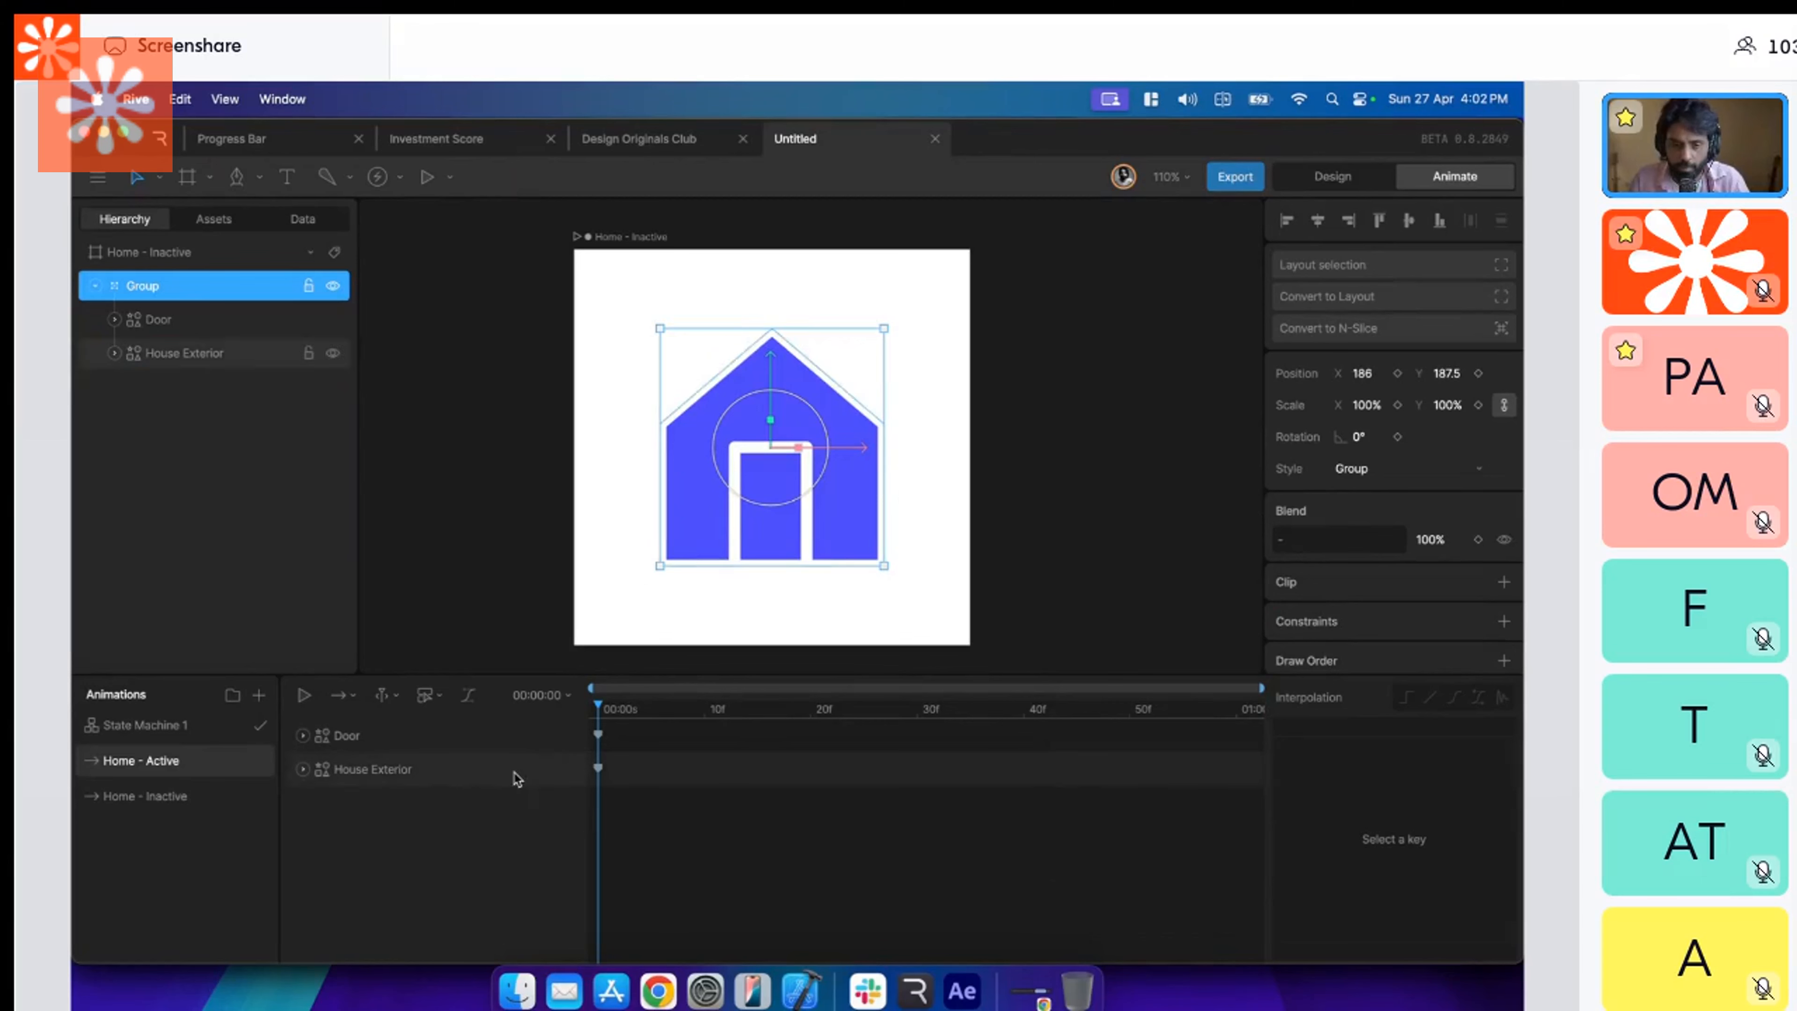
Change the House Exterior's stroke to light gray A8A8A8 and copy its hex value.
click(458, 773)
click(1285, 547)
drag(1061, 659, 1059, 624)
click(1355, 547)
key(super+c)
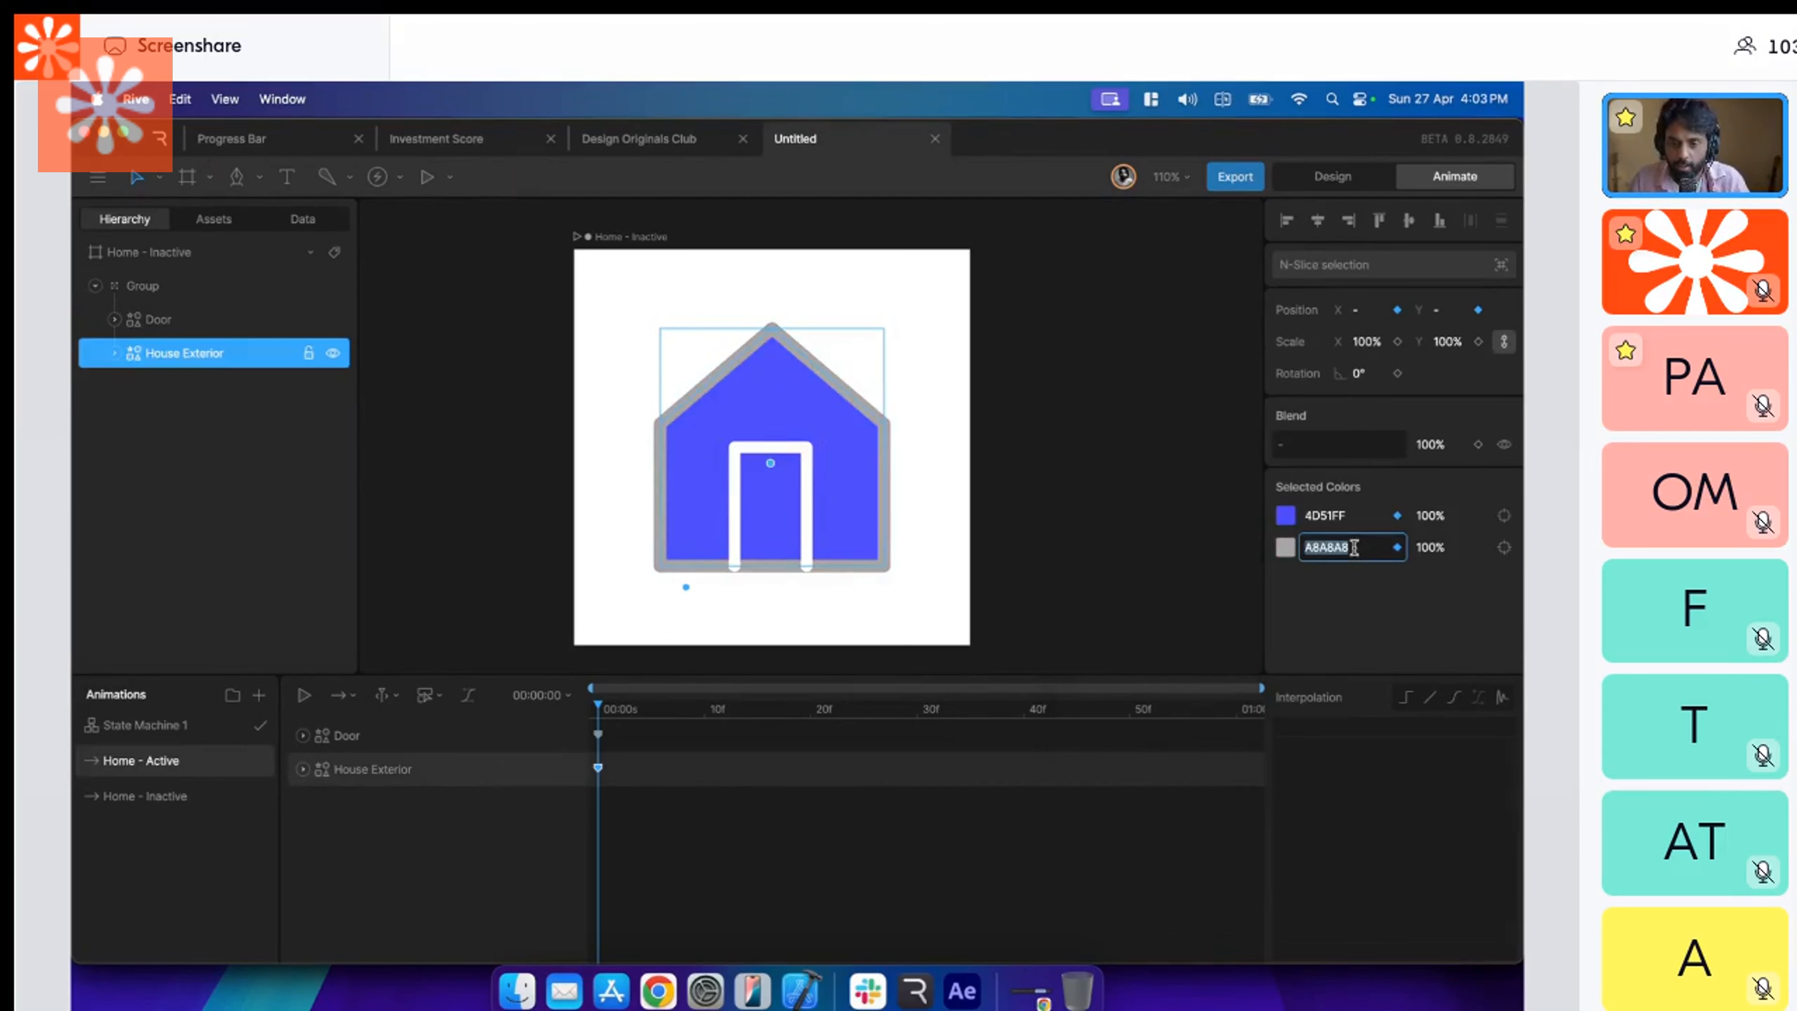
key(Escape)
Apply the copied gray A8A8A8 to the Door's stroke in the Home - Active timeline.
click(803, 545)
click(496, 723)
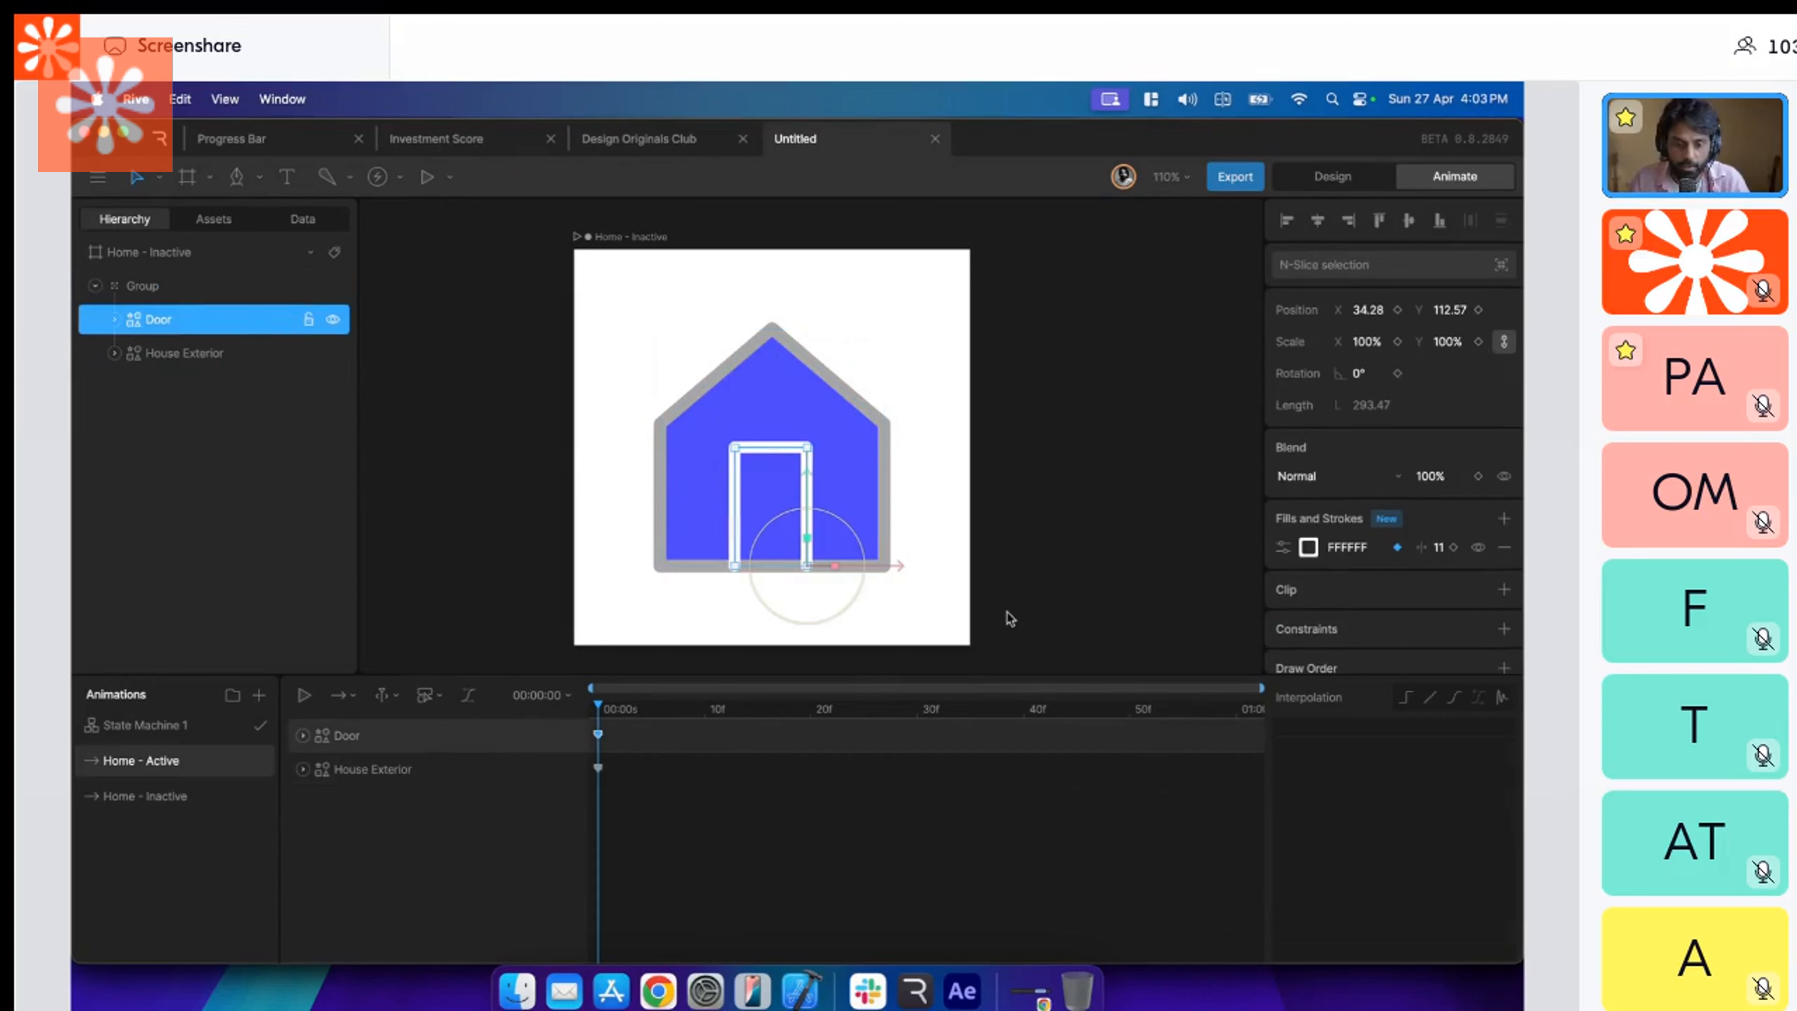
click(1355, 548)
key(super+v)
key(Return)
click(1076, 572)
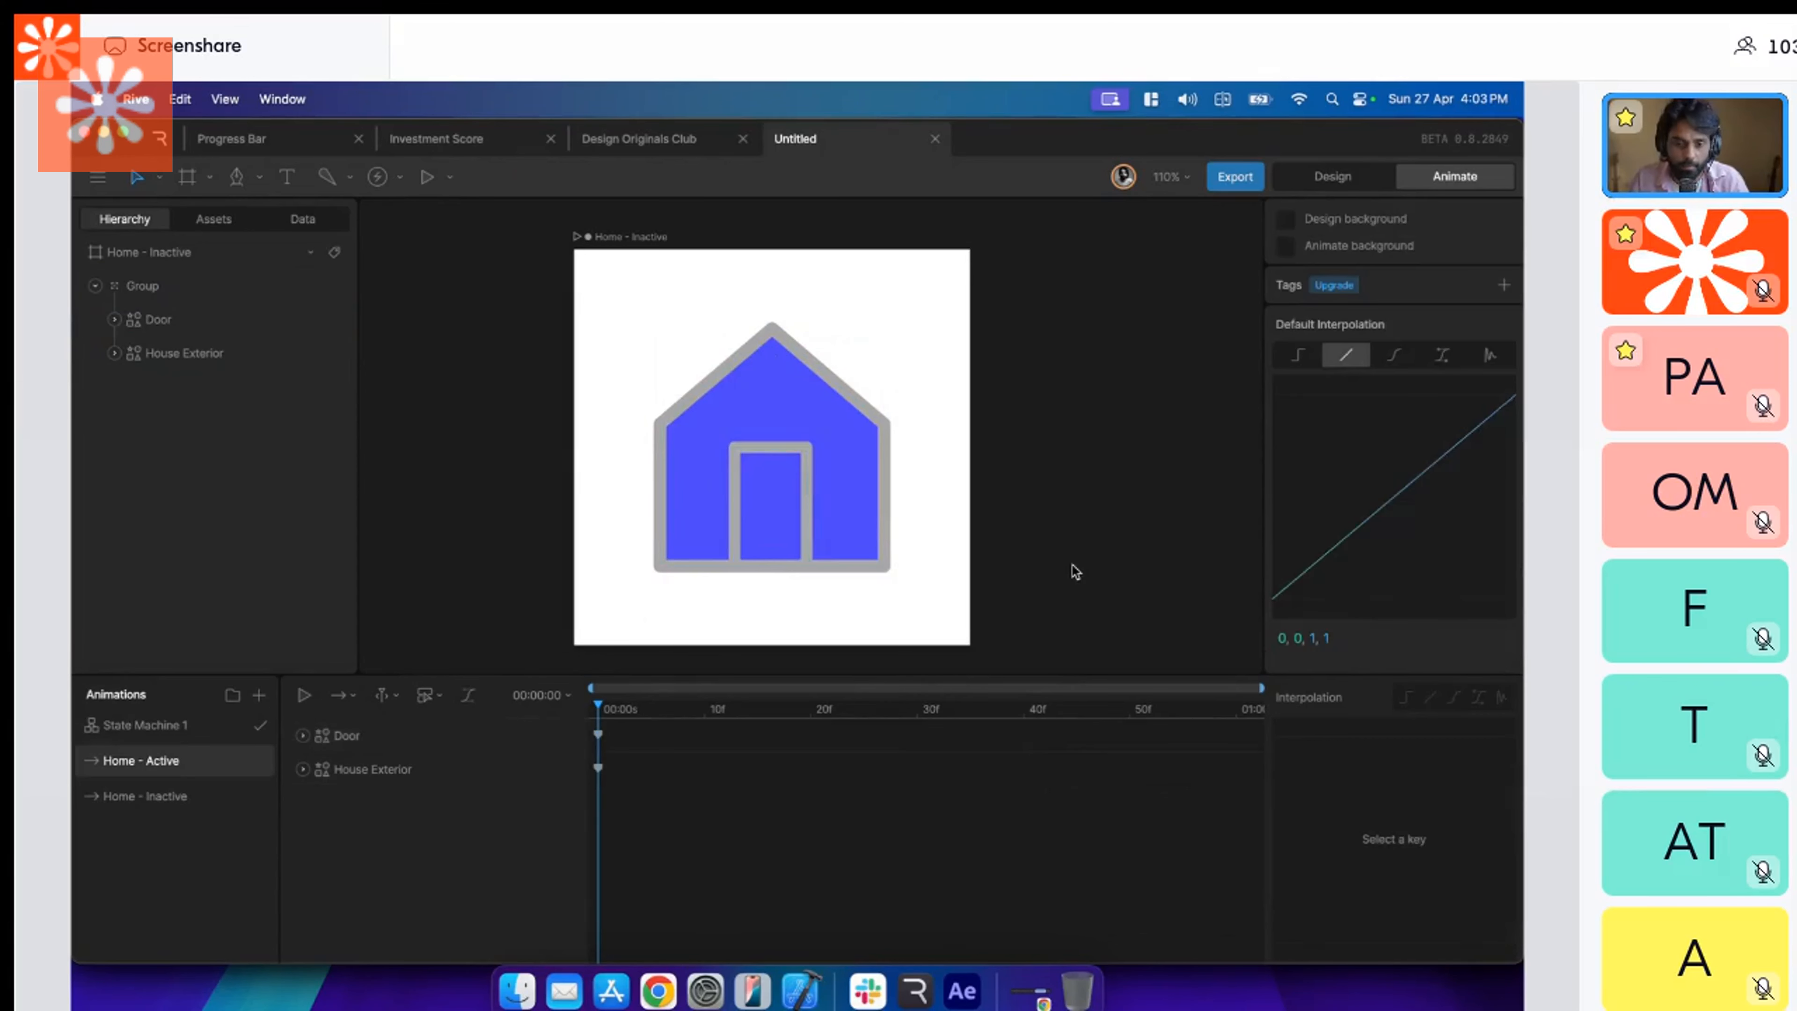
Add the Home - Active state to State Machine 1 beside Home - Inactive and connect a transition from Home - Inactive to it.
click(218, 725)
drag(610, 840, 574, 839)
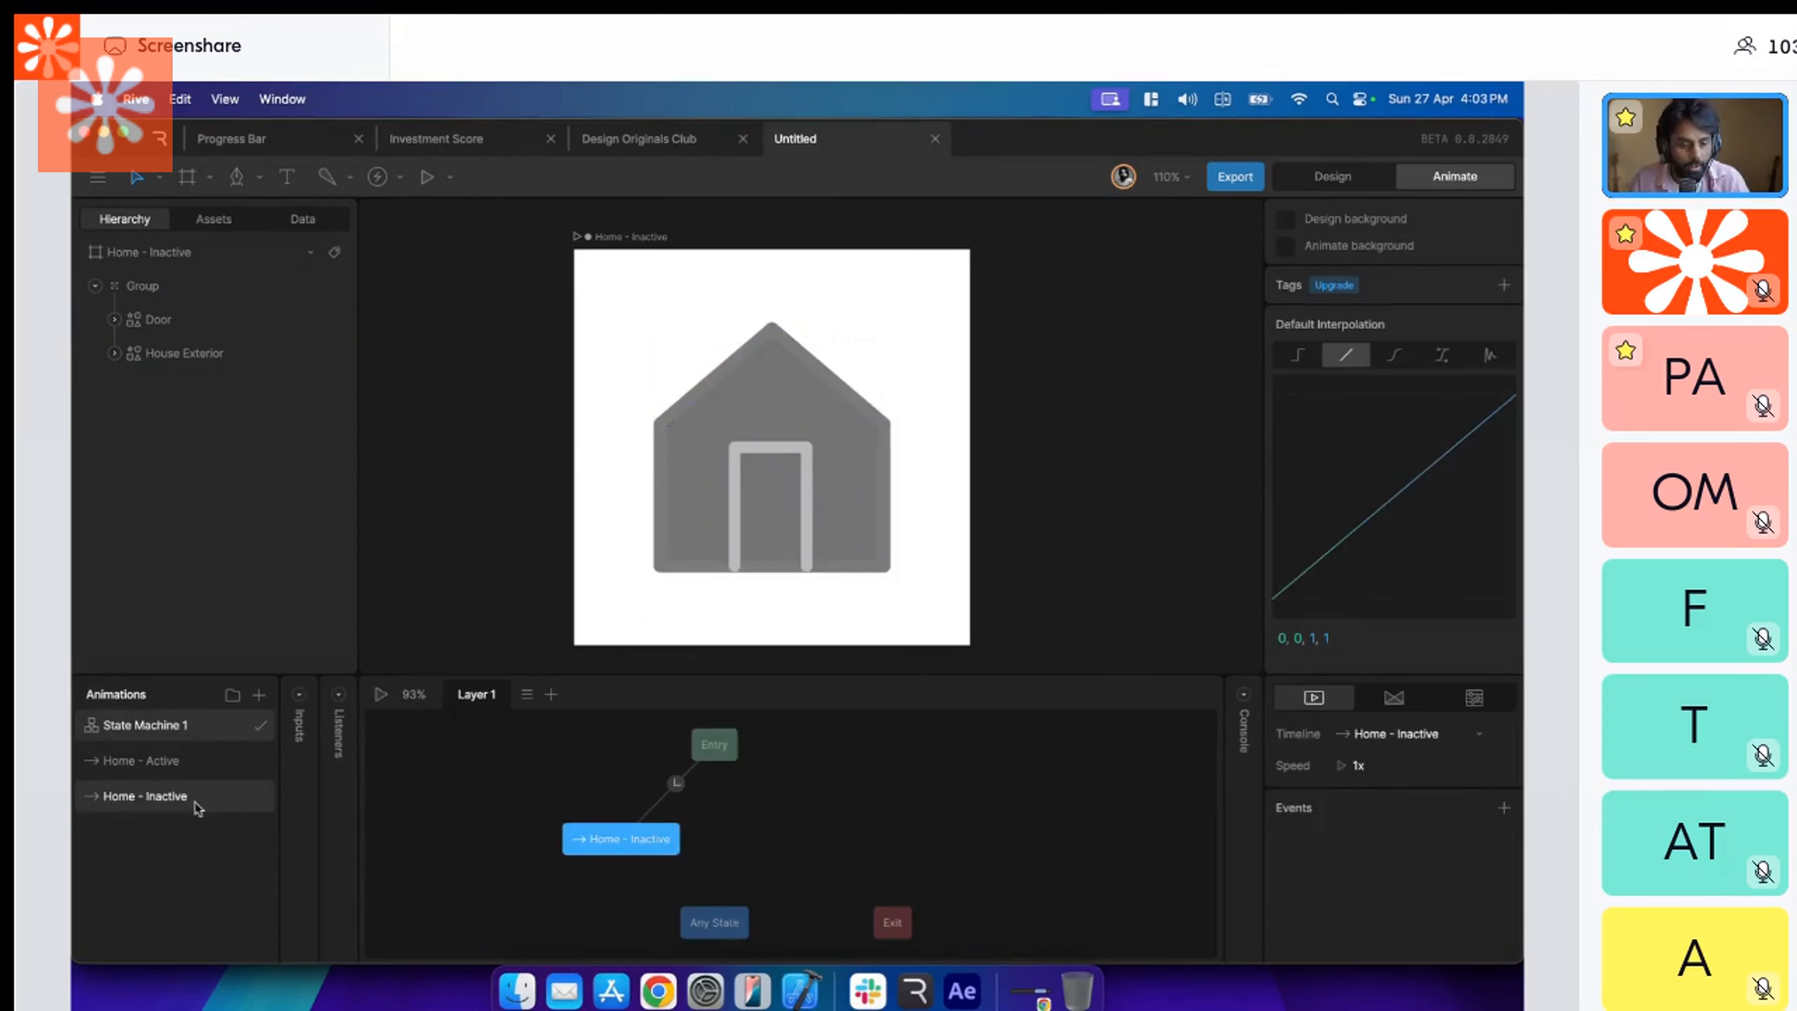
drag(180, 762, 815, 837)
drag(689, 842, 760, 842)
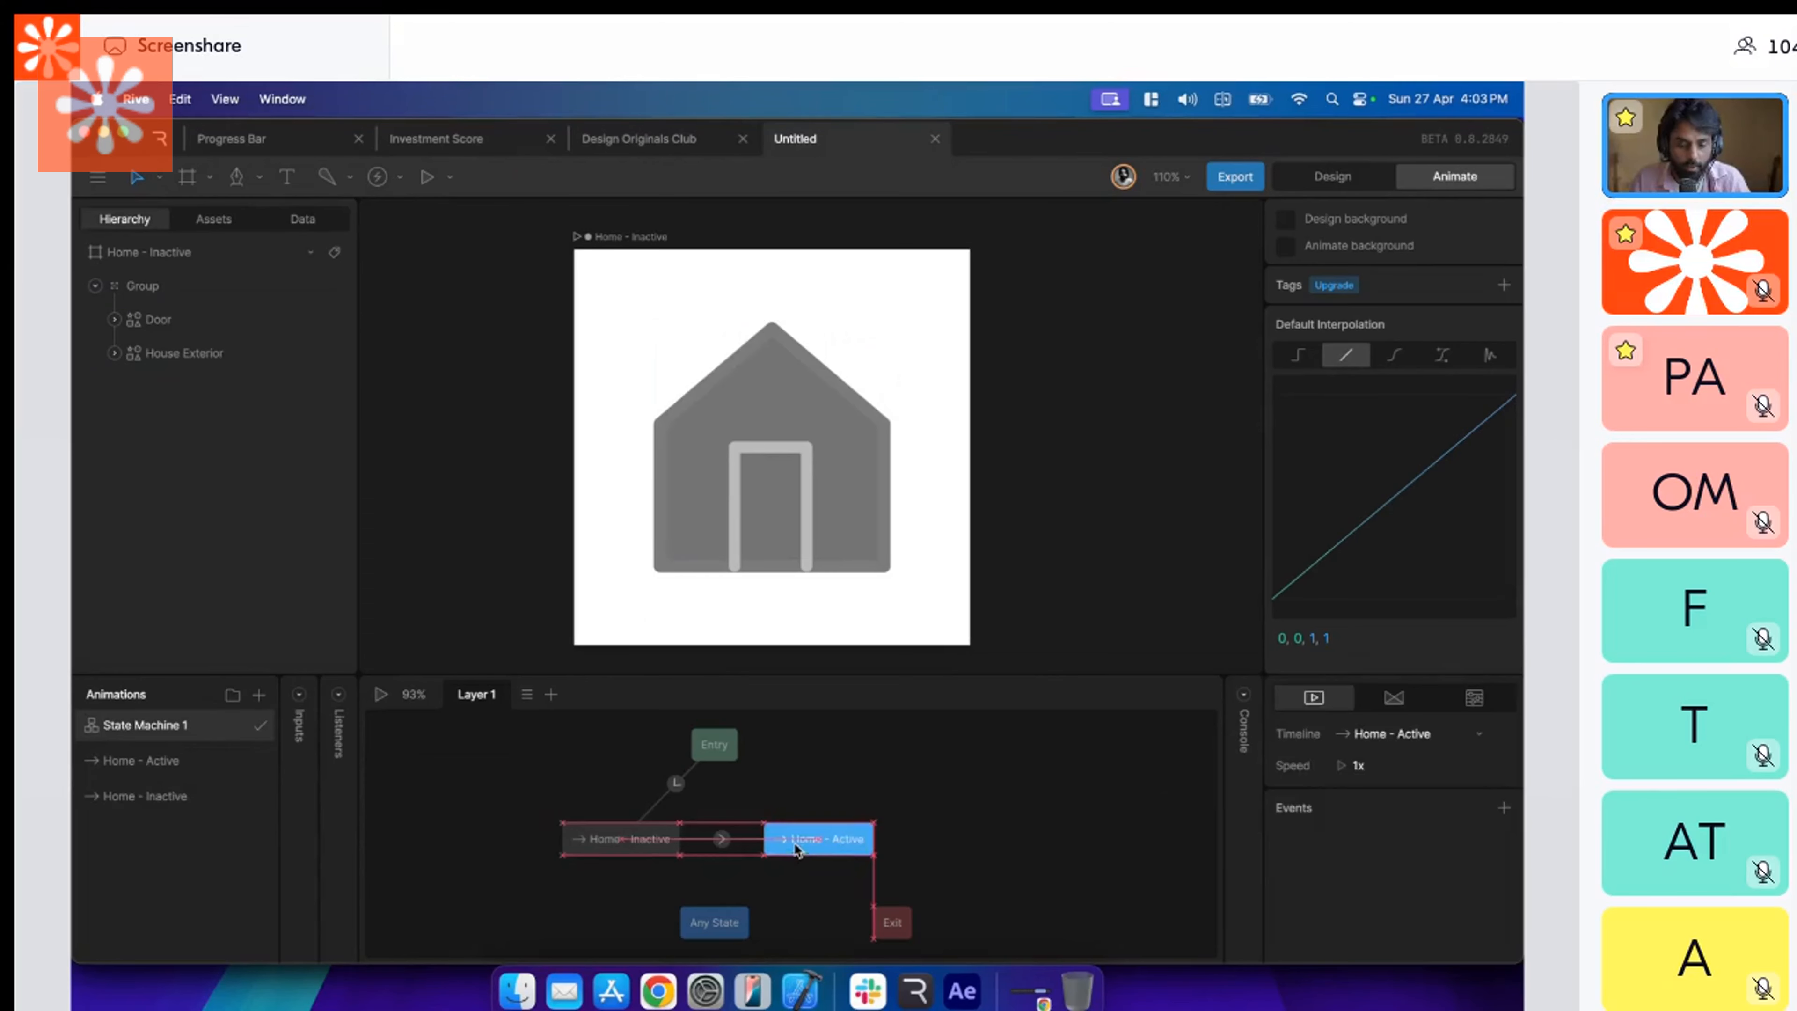
Set the Home - Inactive to Home - Active transition to 350 ms with the .42, 0, .58, 1 easing curve.
click(714, 838)
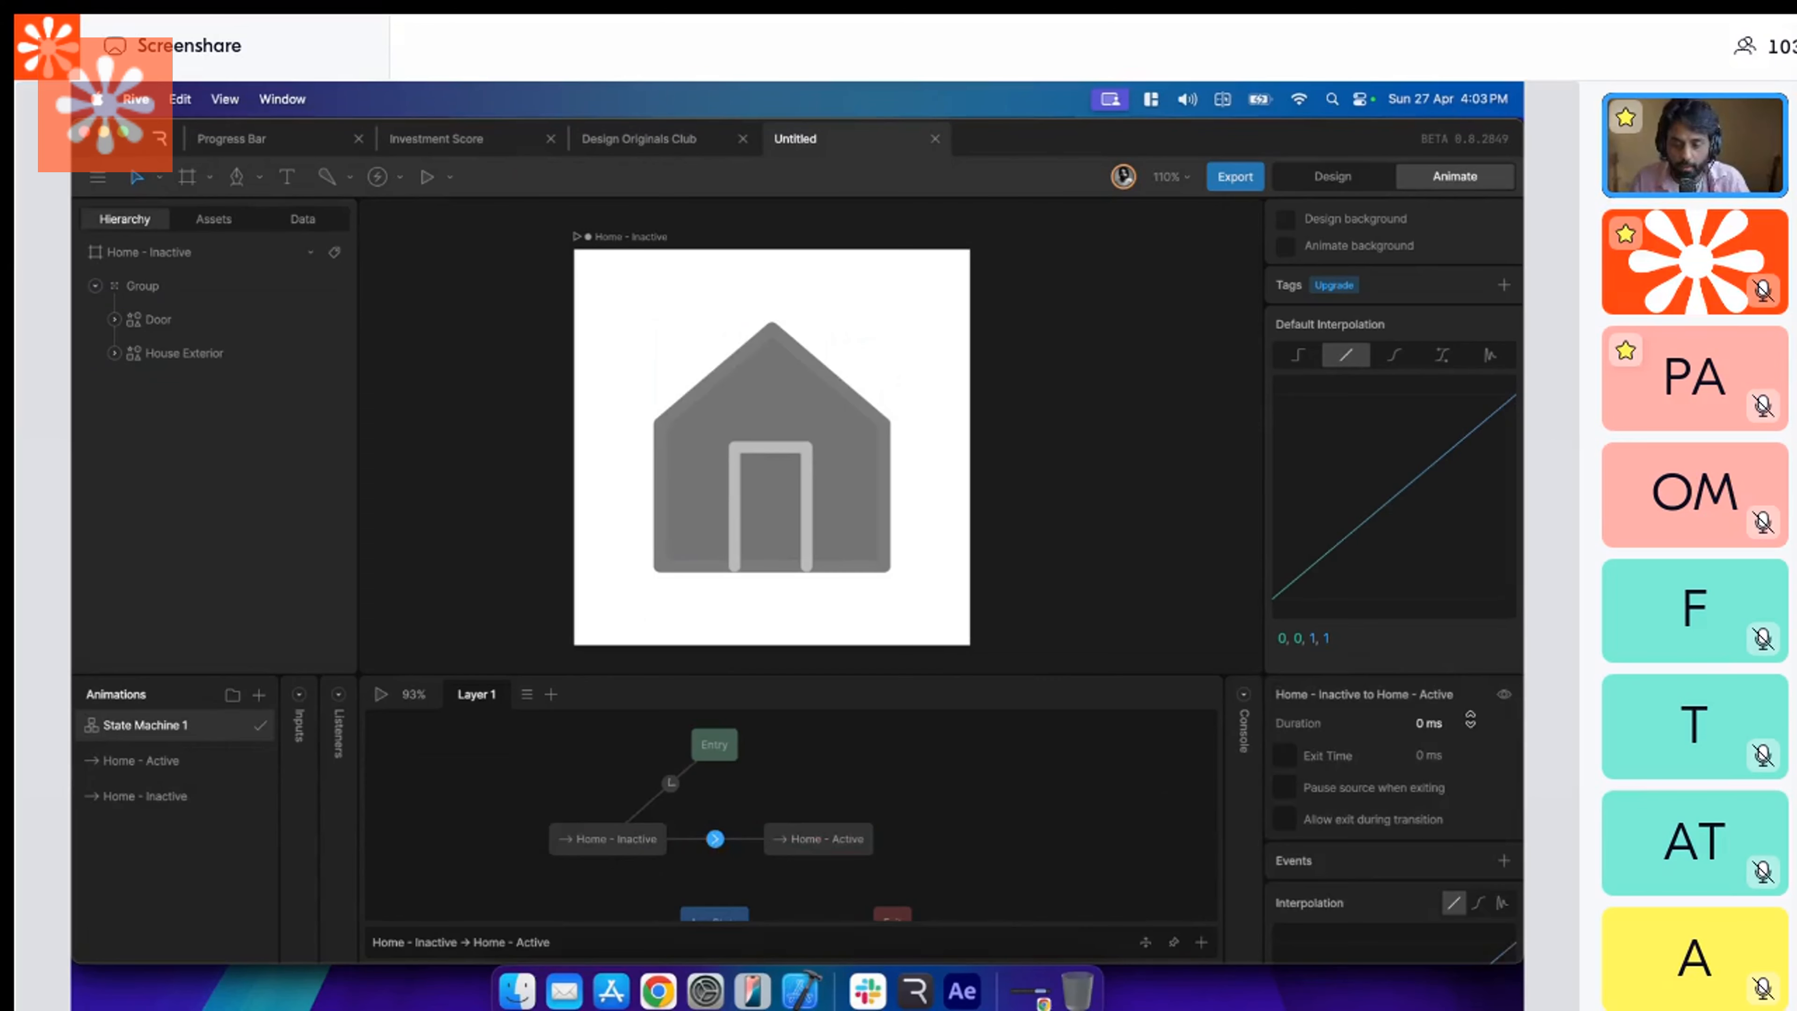
click(1470, 721)
text(36)
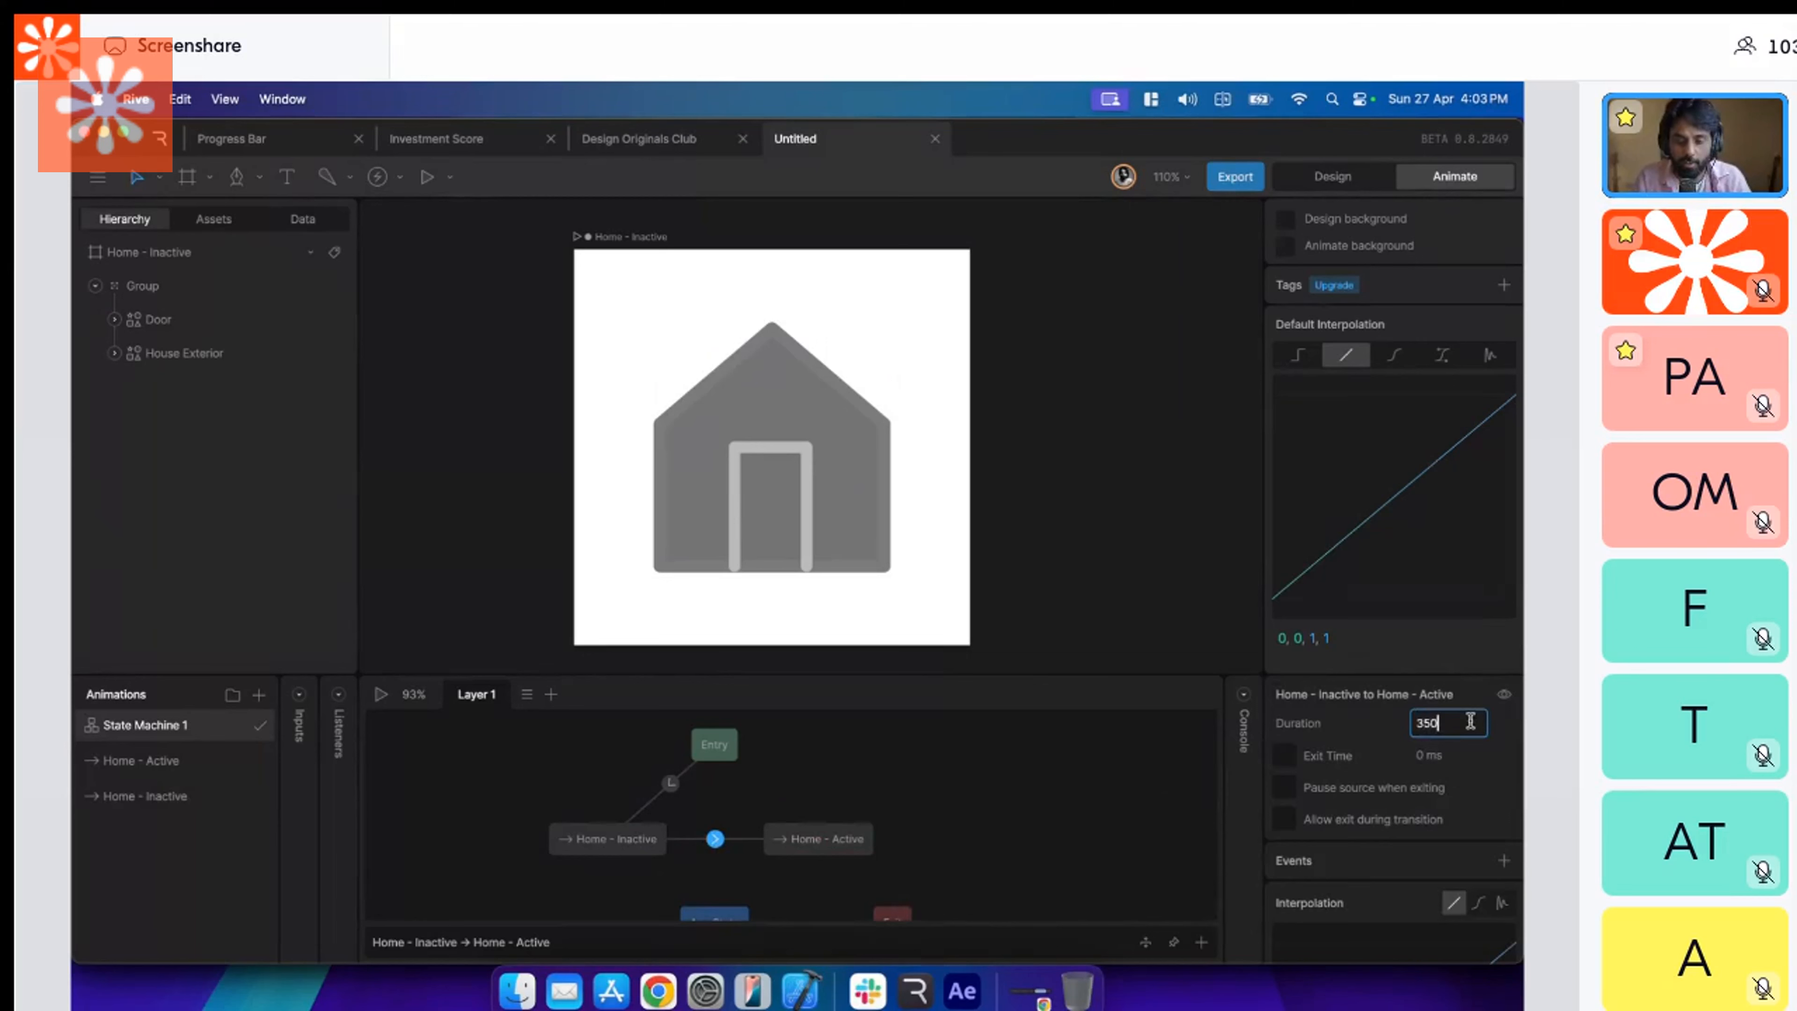
text(0)
key(Return)
scroll(1383, 873, down, 1)
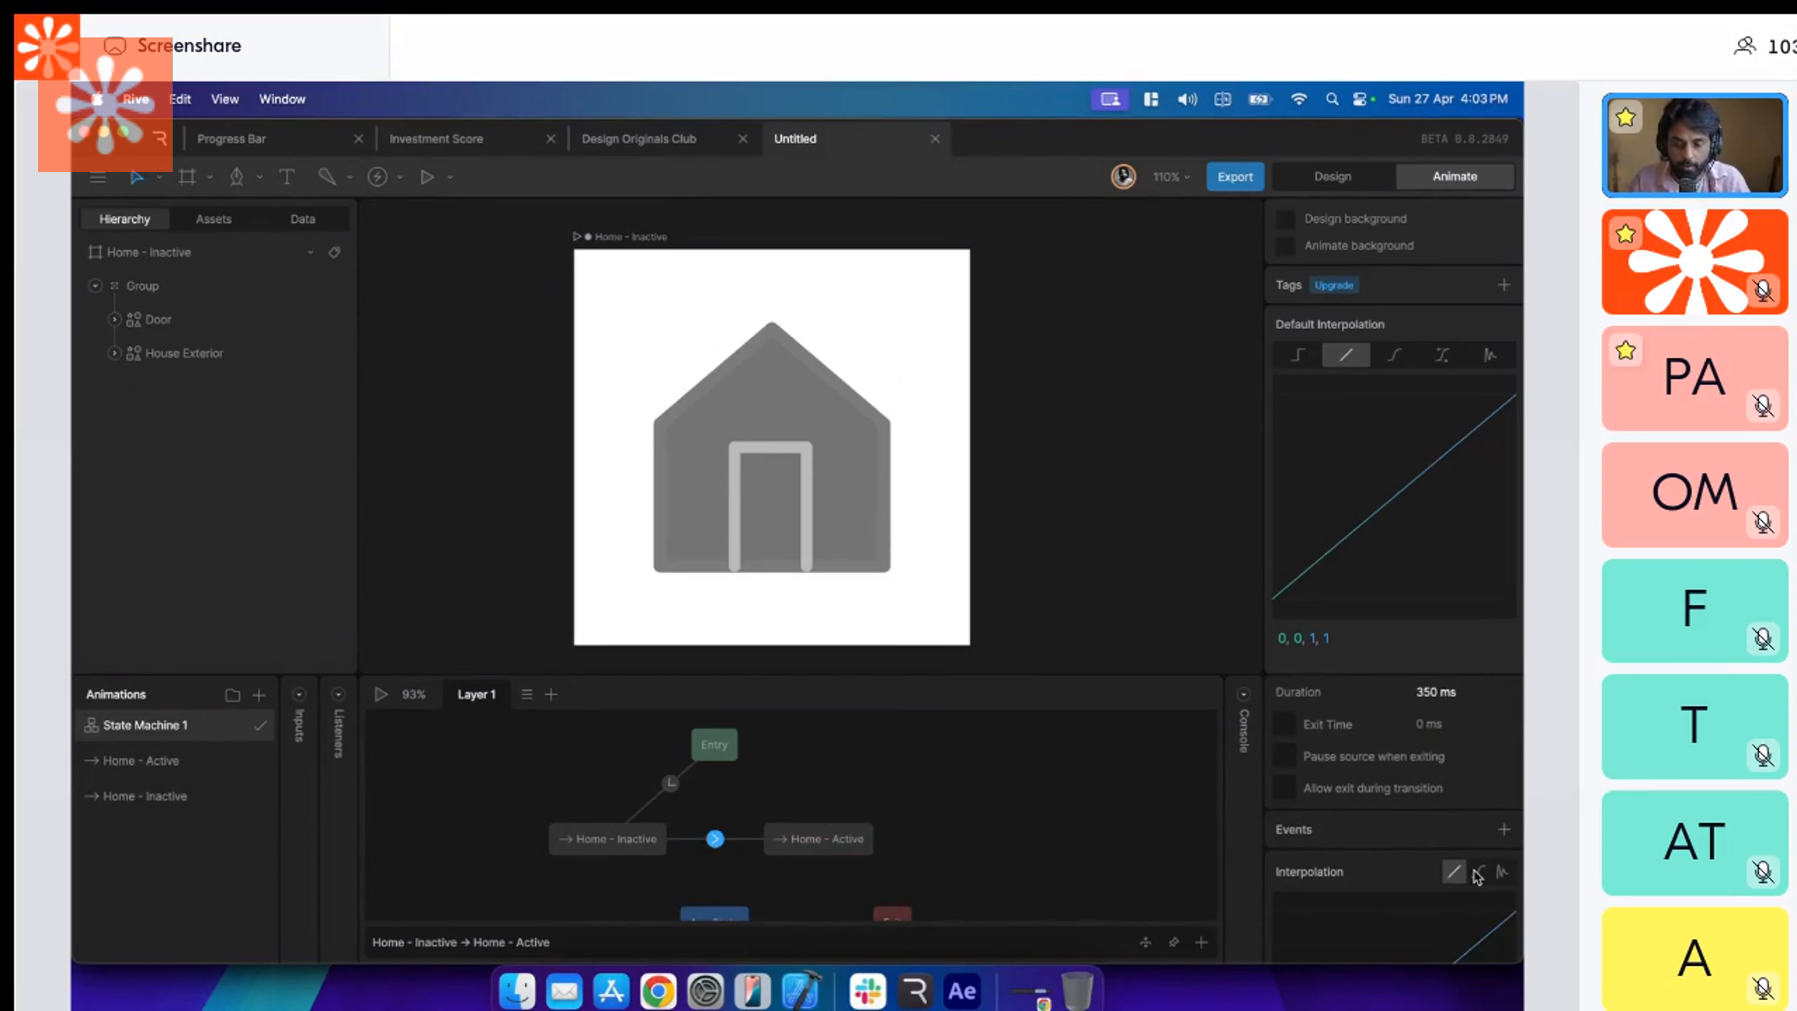
click(1479, 874)
scroll(1443, 864, down, 5)
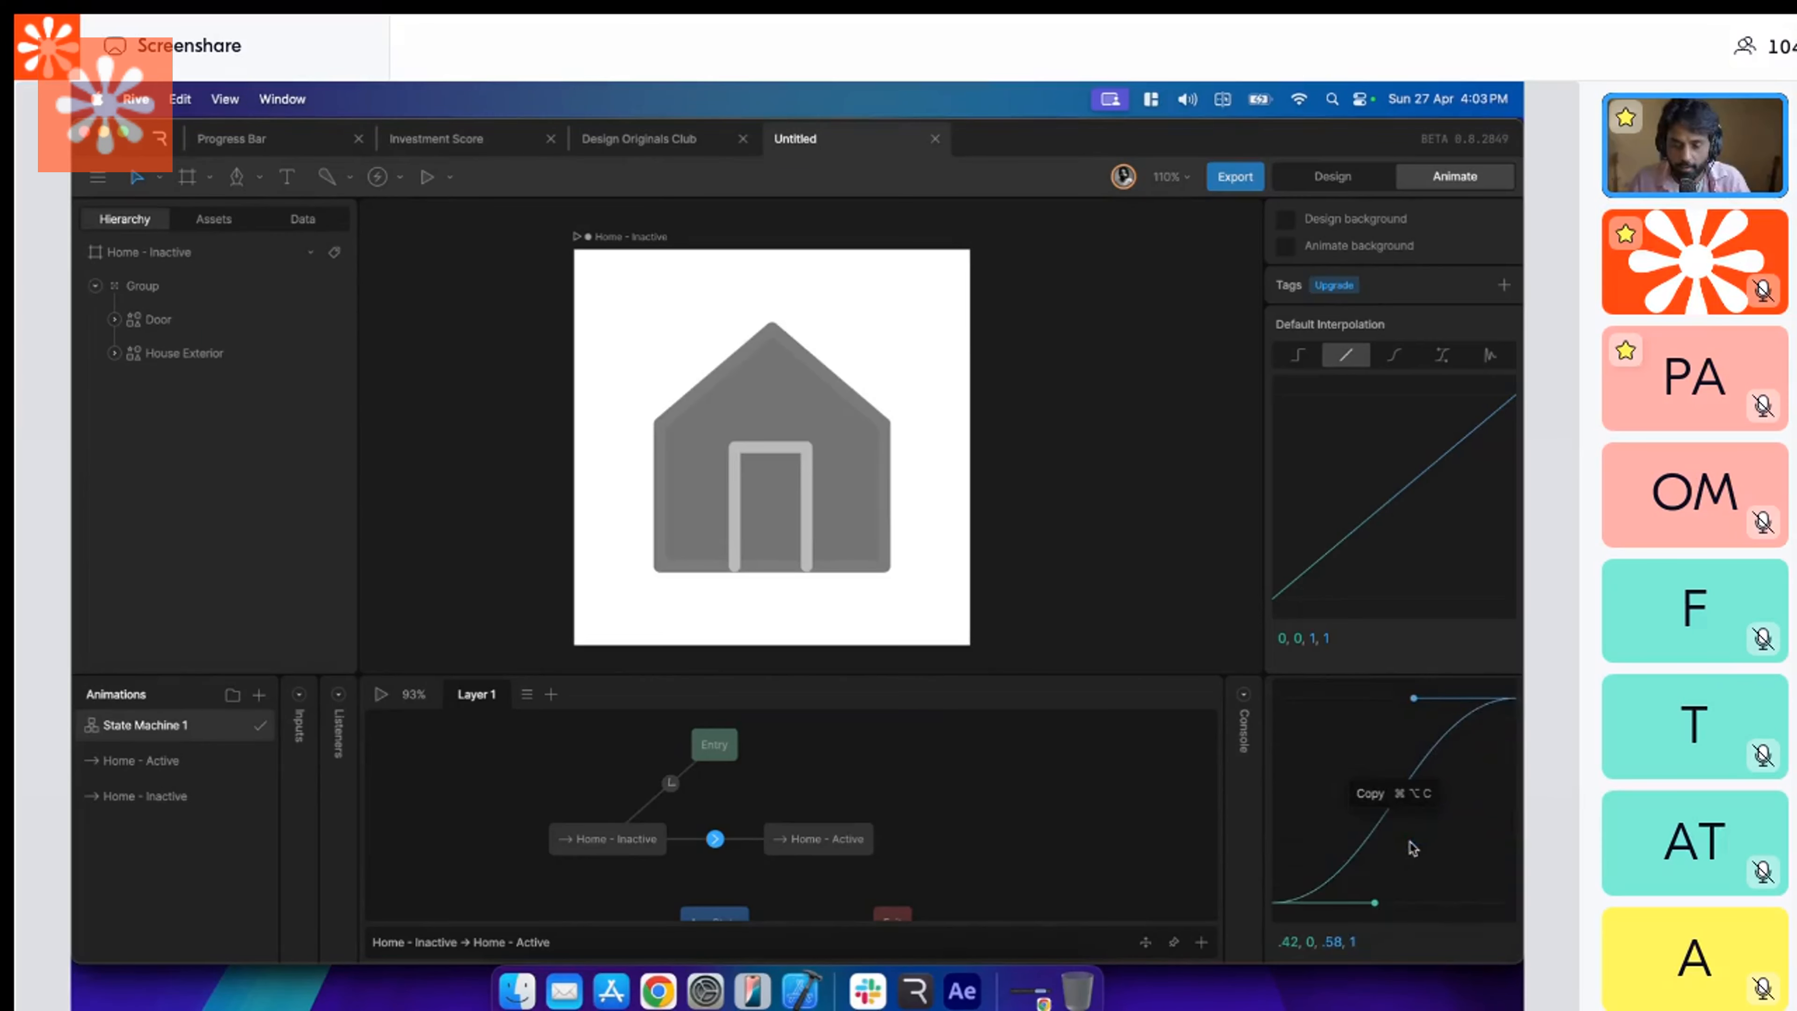
Add a return transition from Home - Active to Home - Inactive lasting 300 ms with the .42, 0, .58, 1 easing curve.
drag(756, 841, 653, 840)
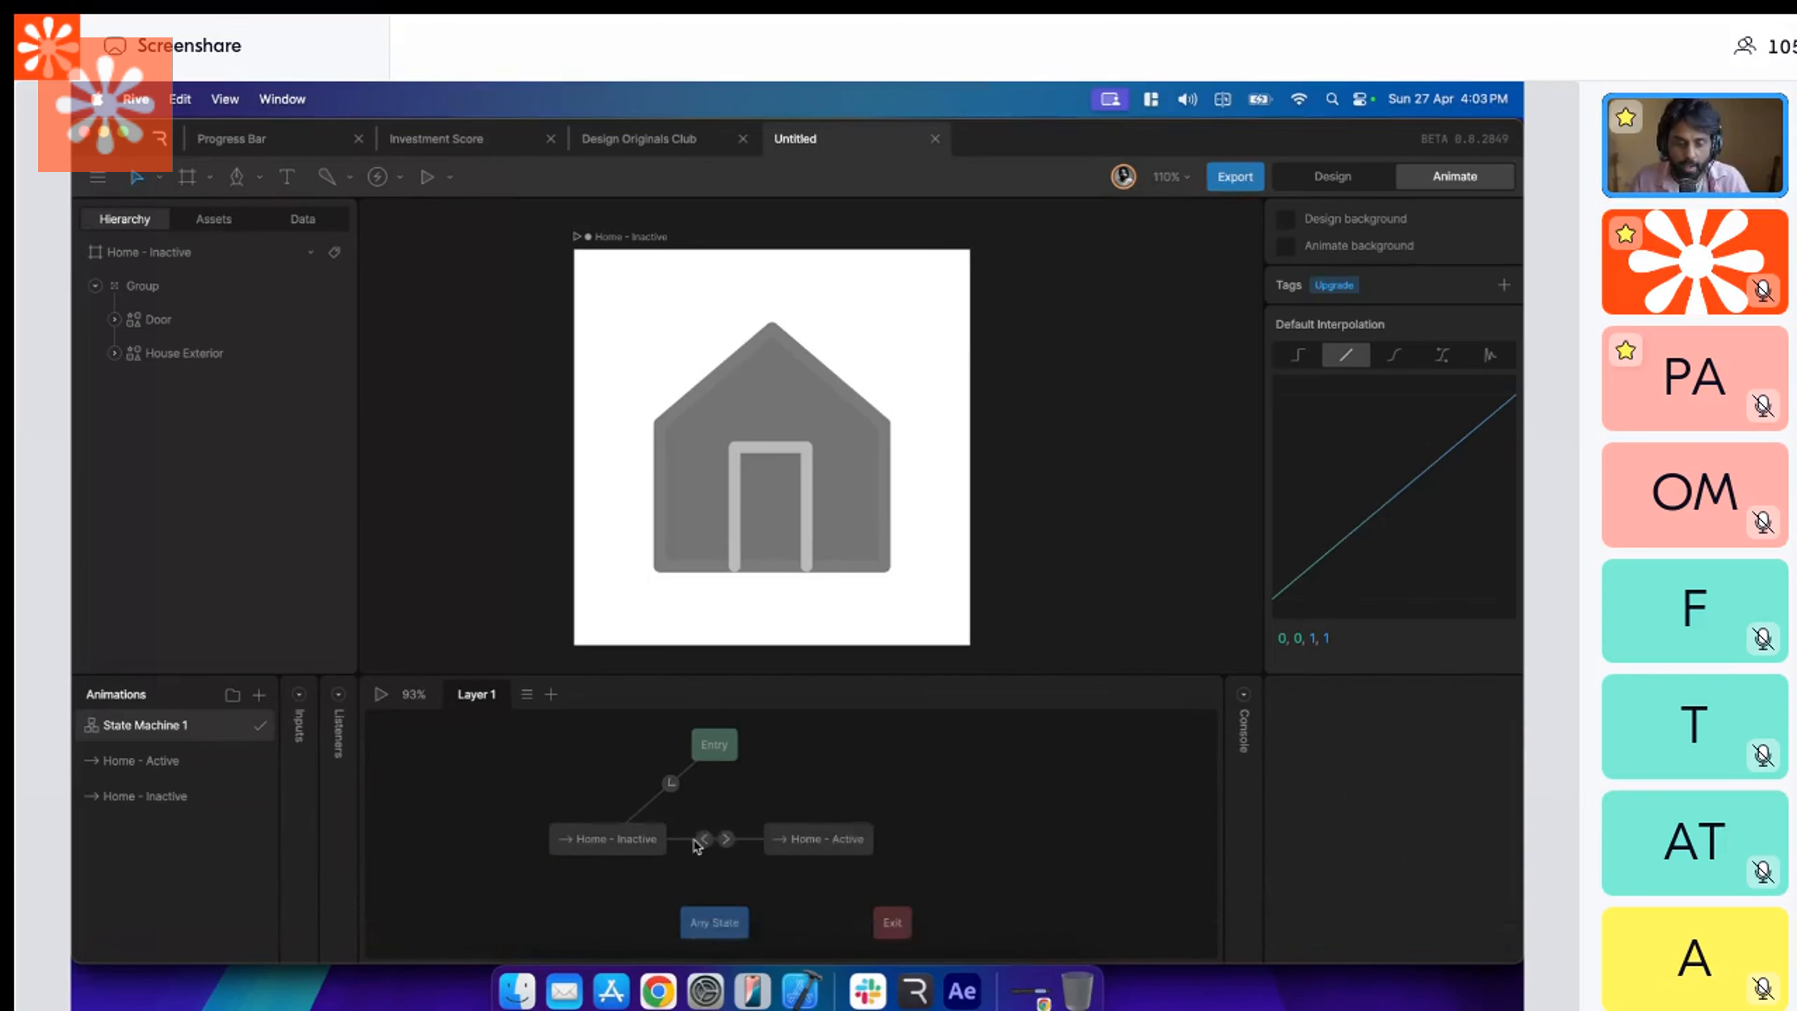
click(700, 840)
click(1446, 733)
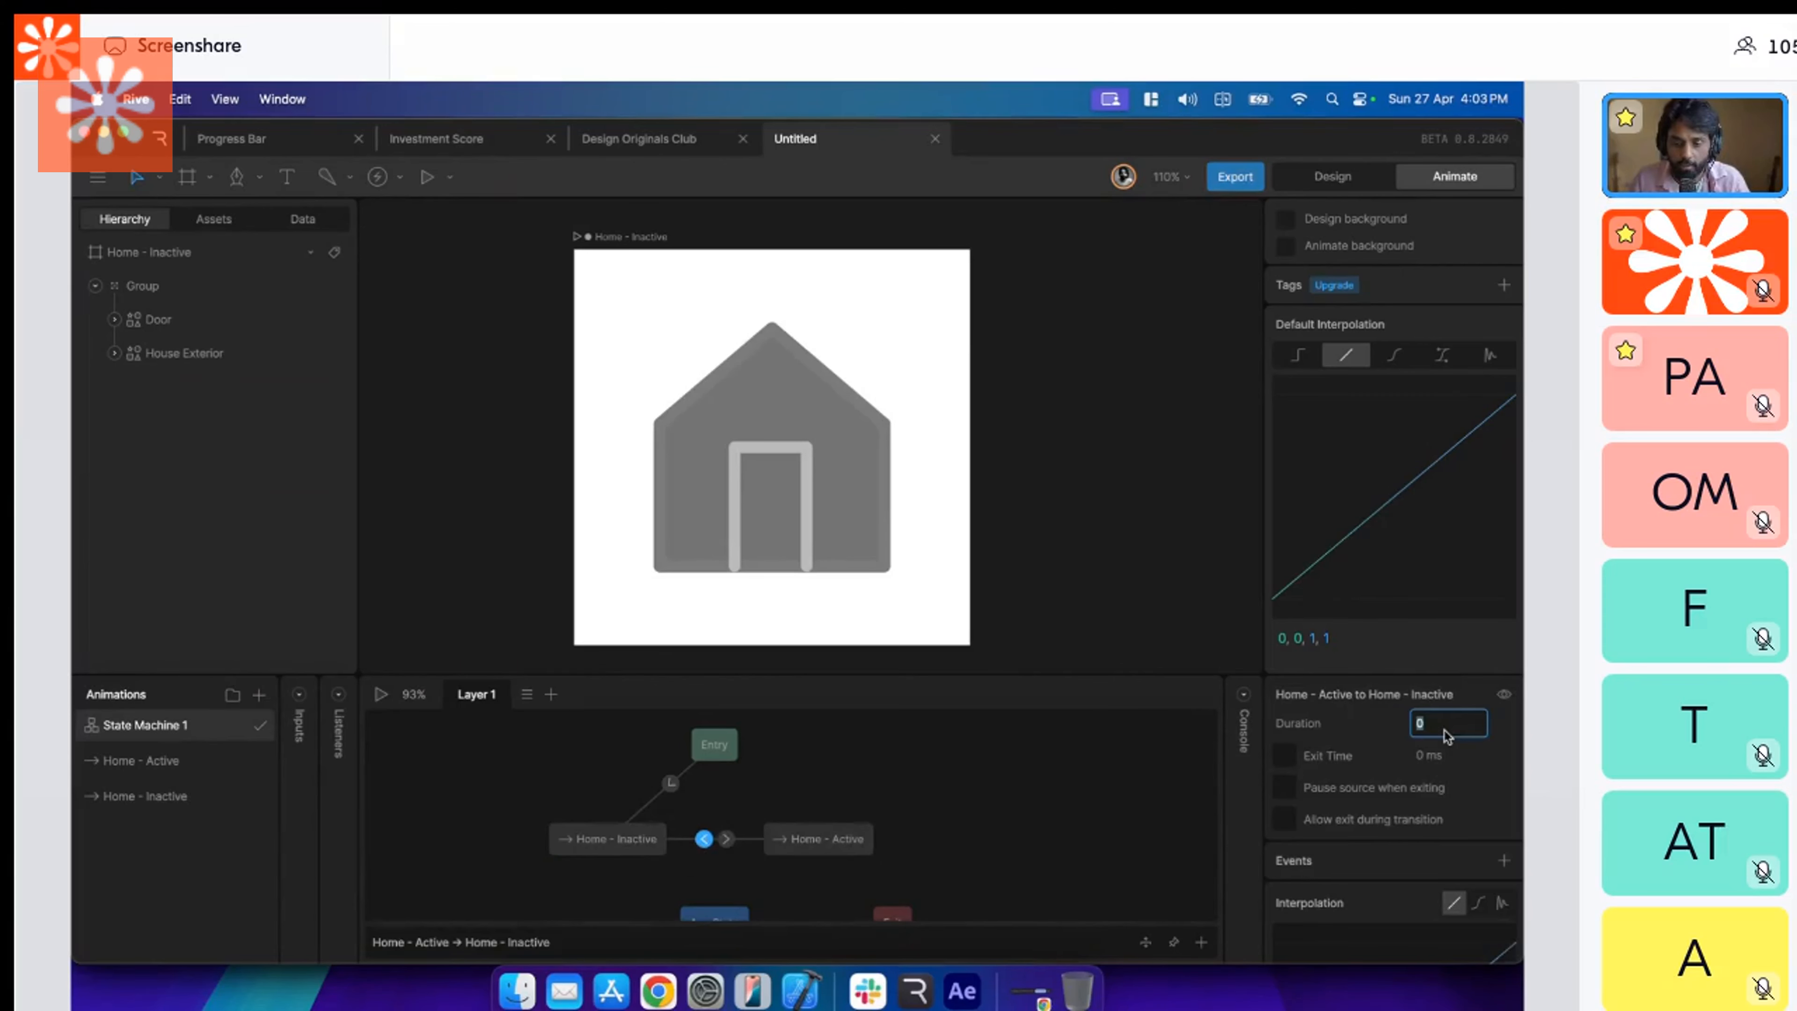
text(300)
key(Return)
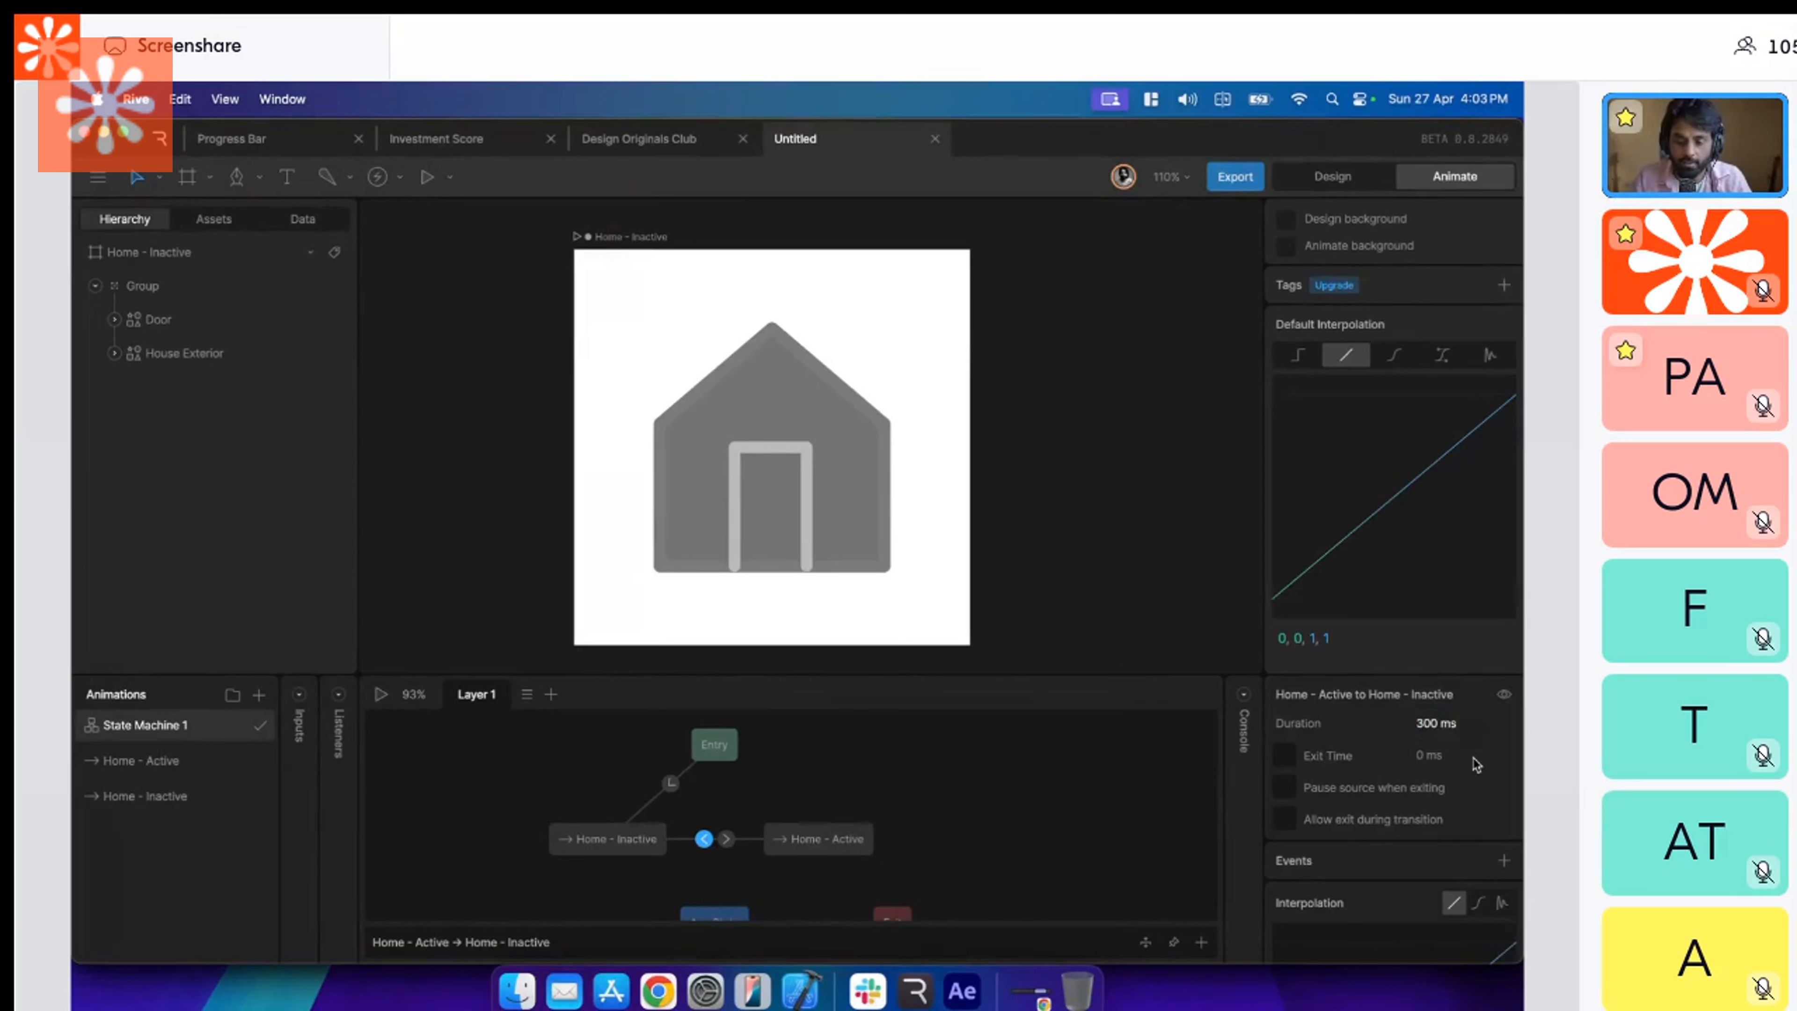
click(1478, 903)
scroll(1460, 850, down, 2)
scroll(1460, 853, down, 1)
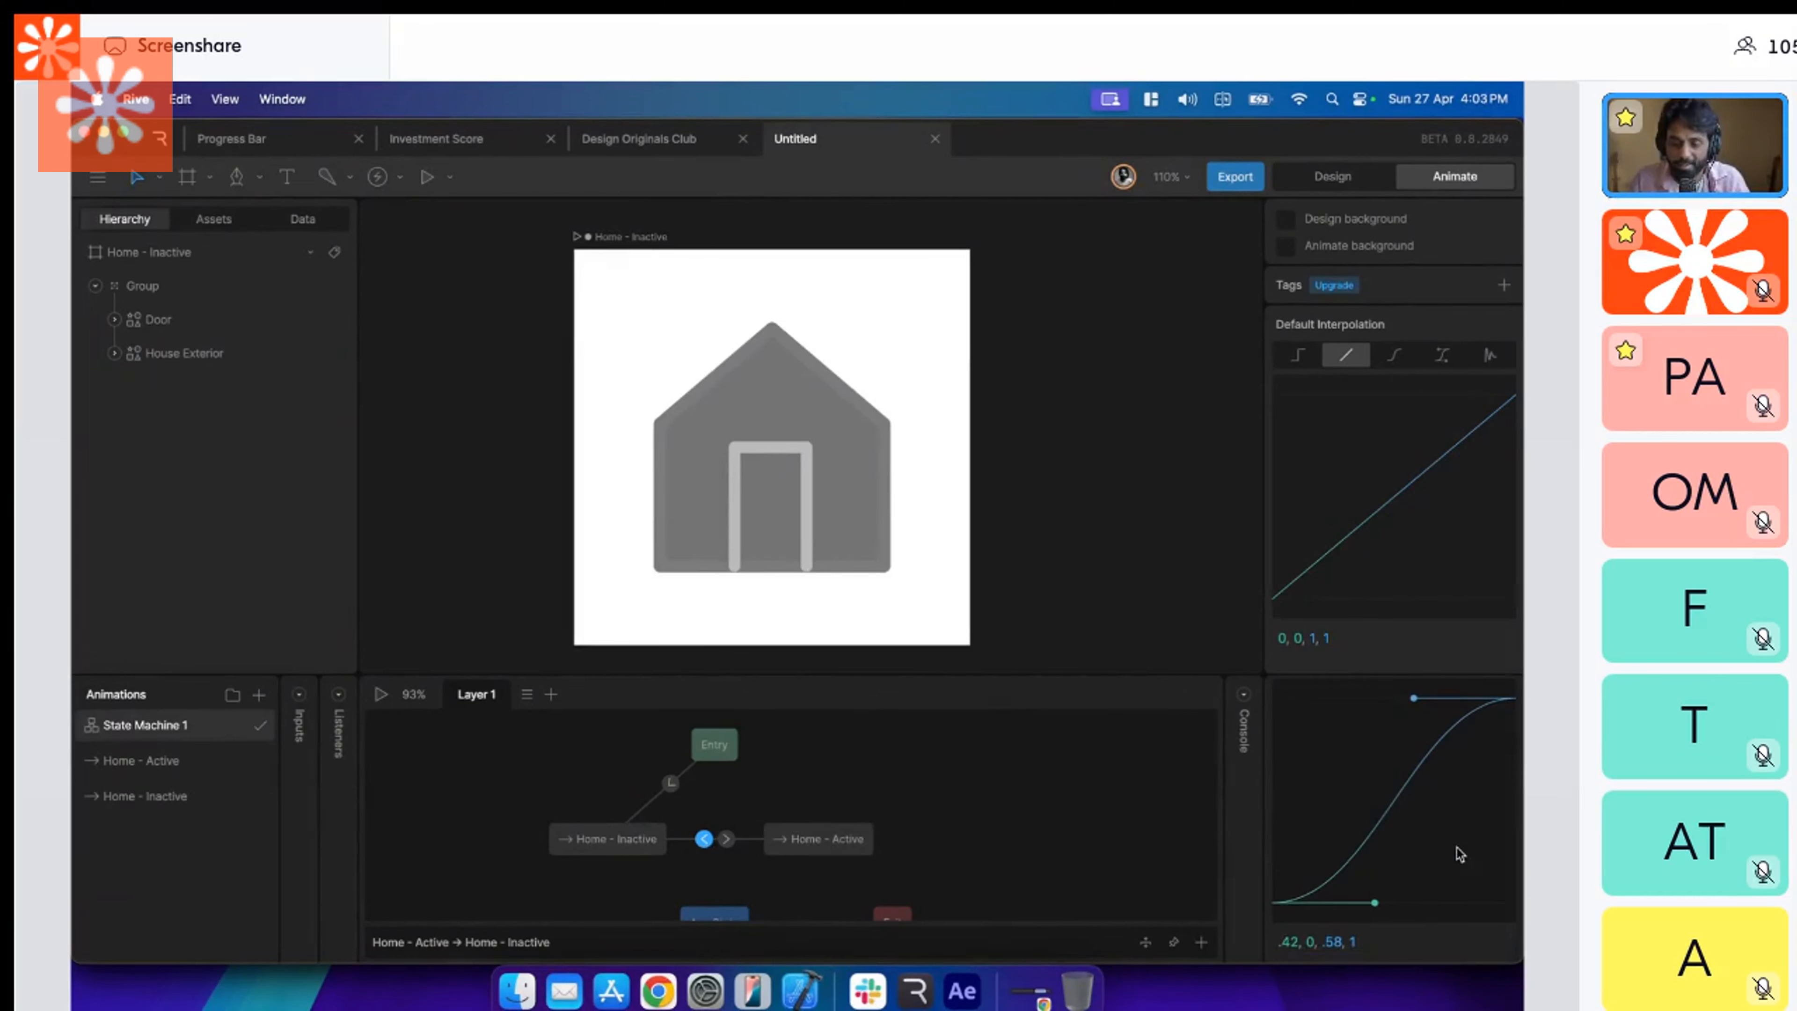
Show State Machine 1's inputs and add a new input.
click(299, 695)
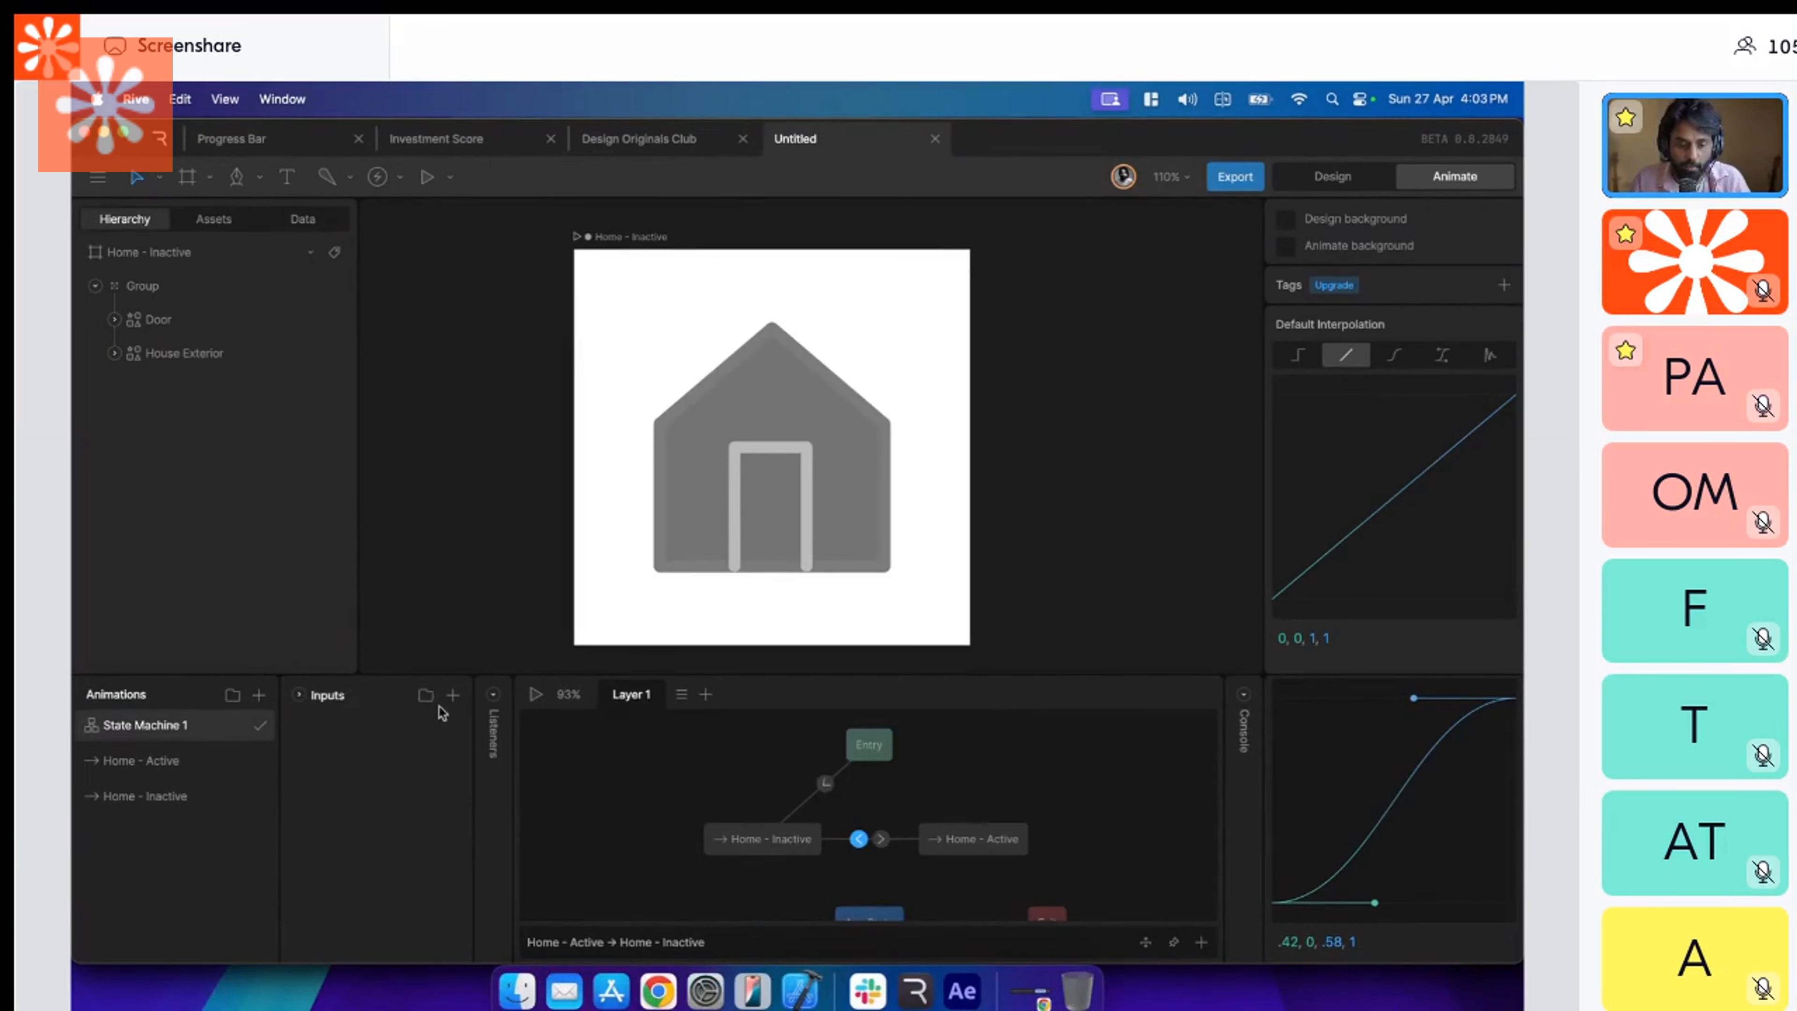
click(453, 697)
click(503, 773)
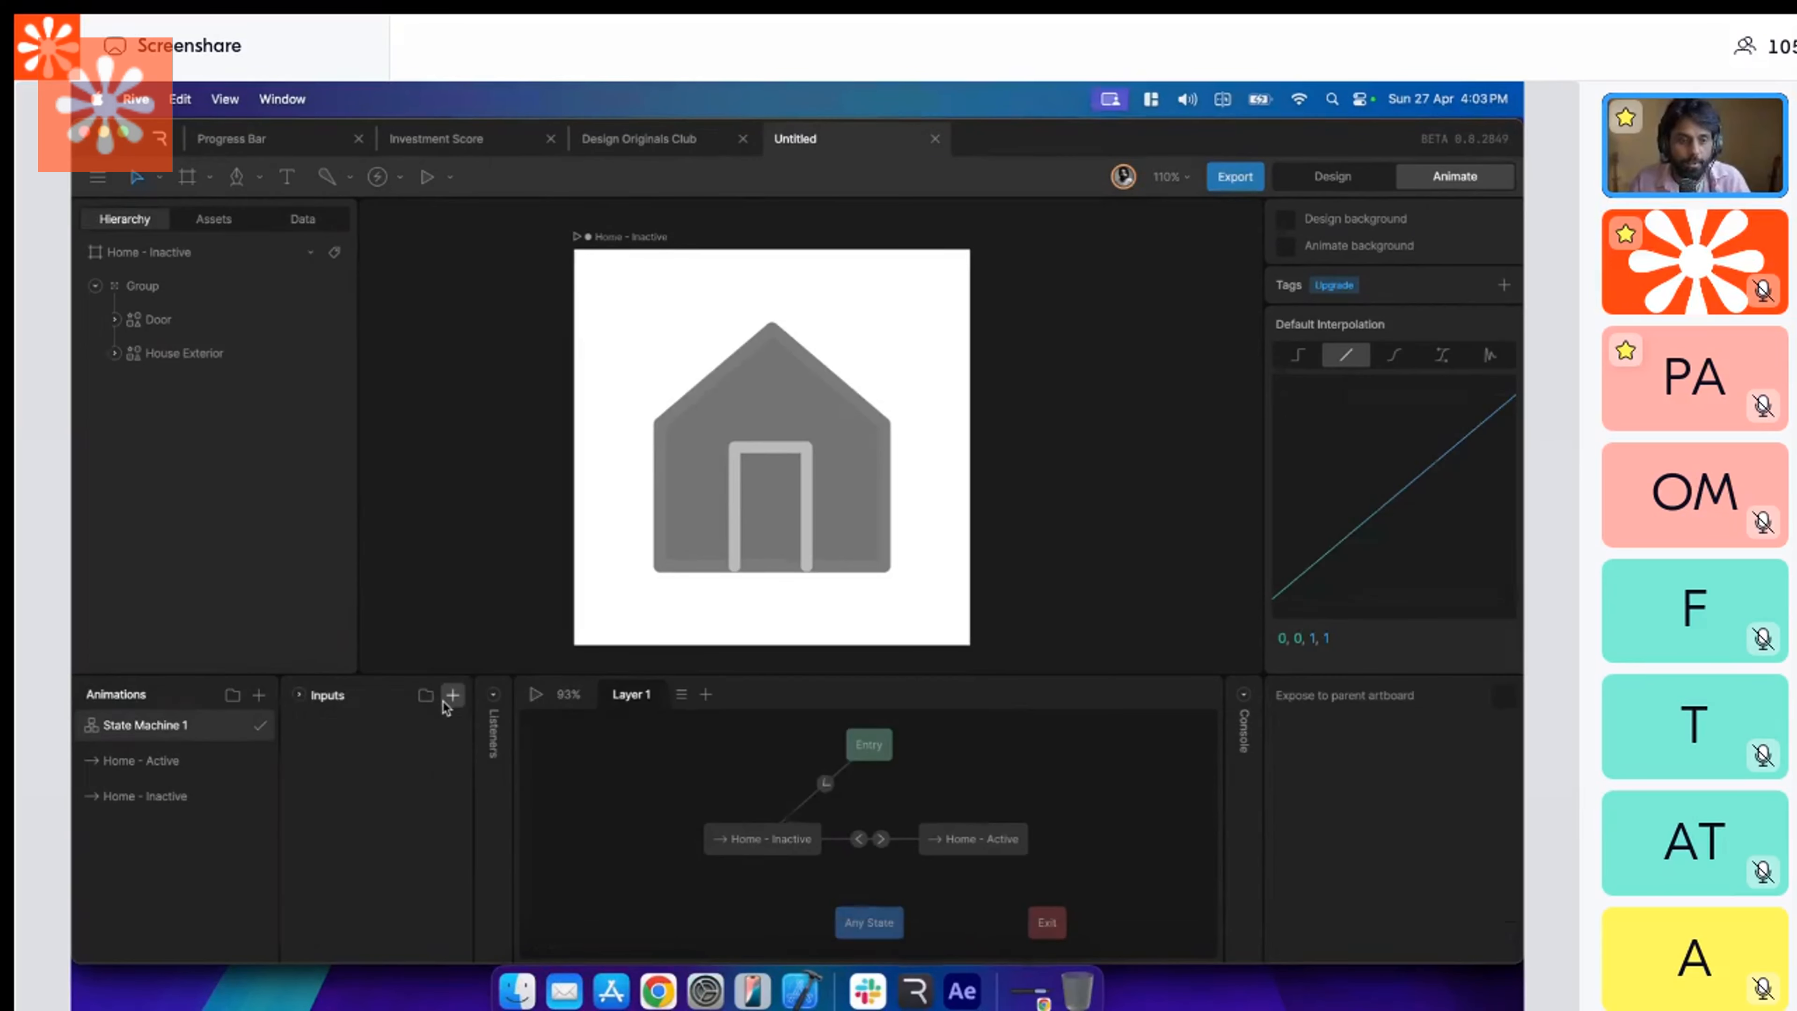
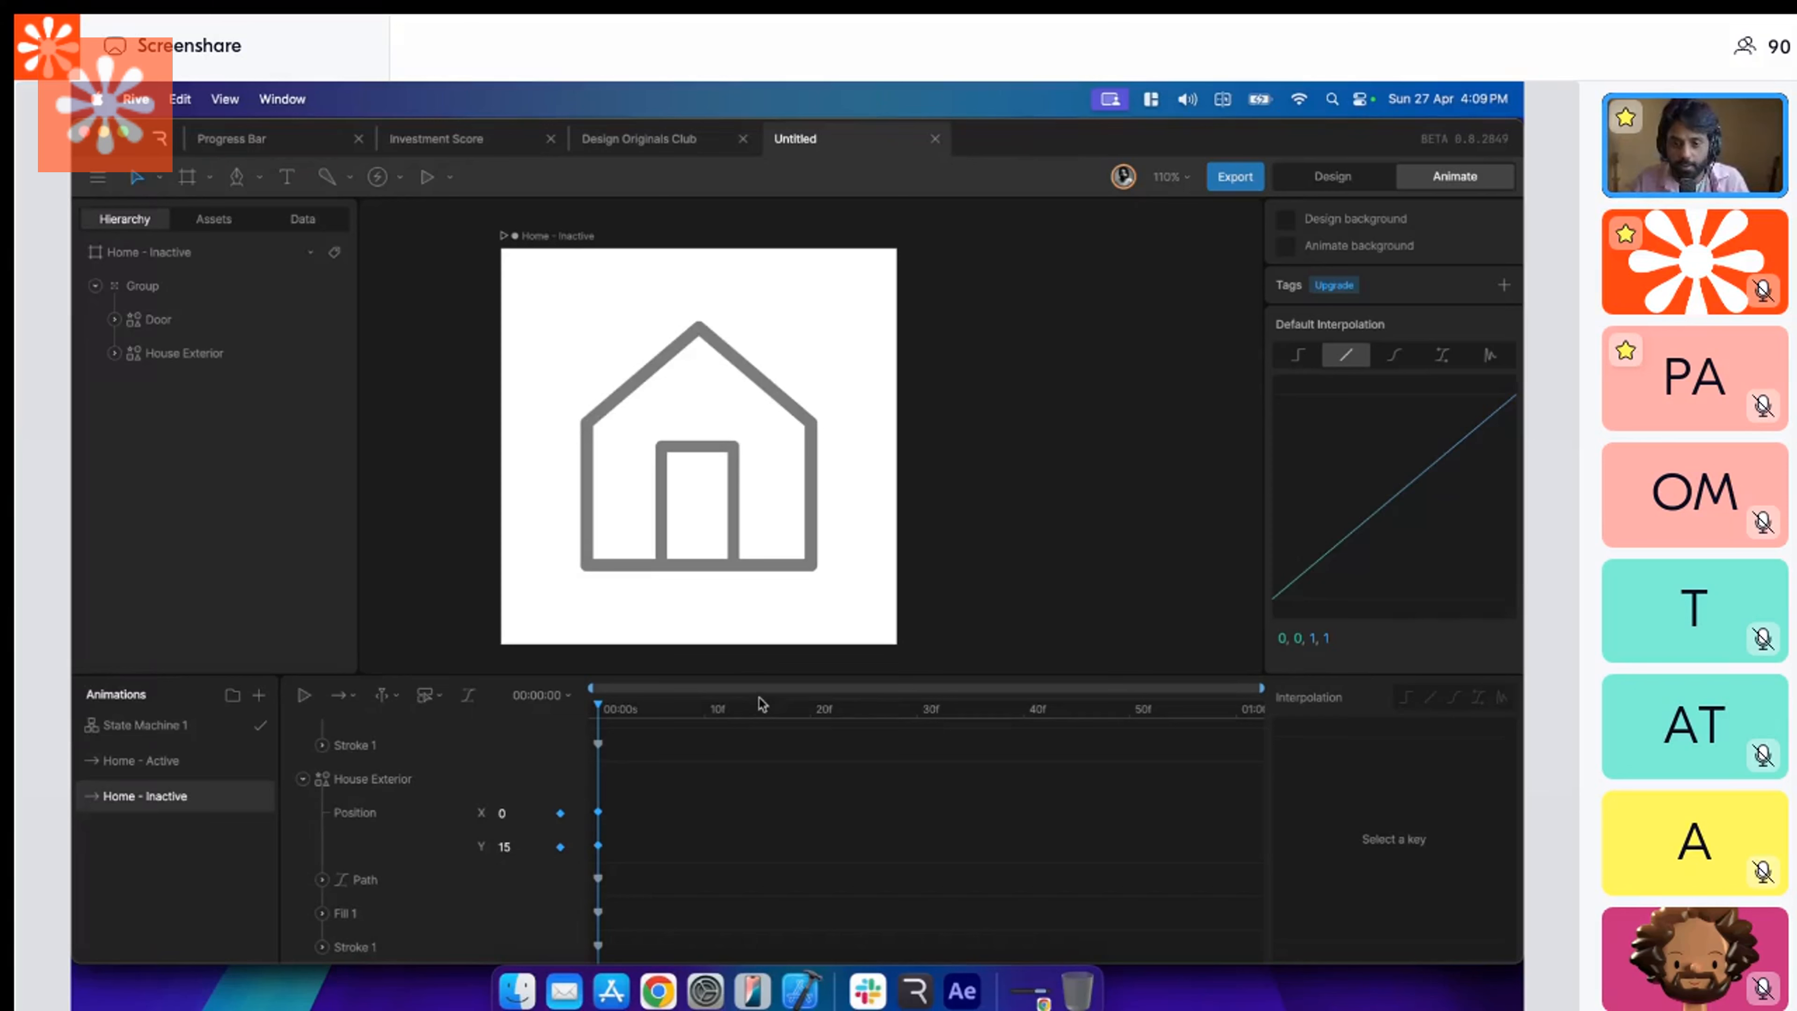
In Design mode, set the House Exterior's fill to FFFFFF and its stroke to A4A4A4.
scroll(718, 750, up, 1)
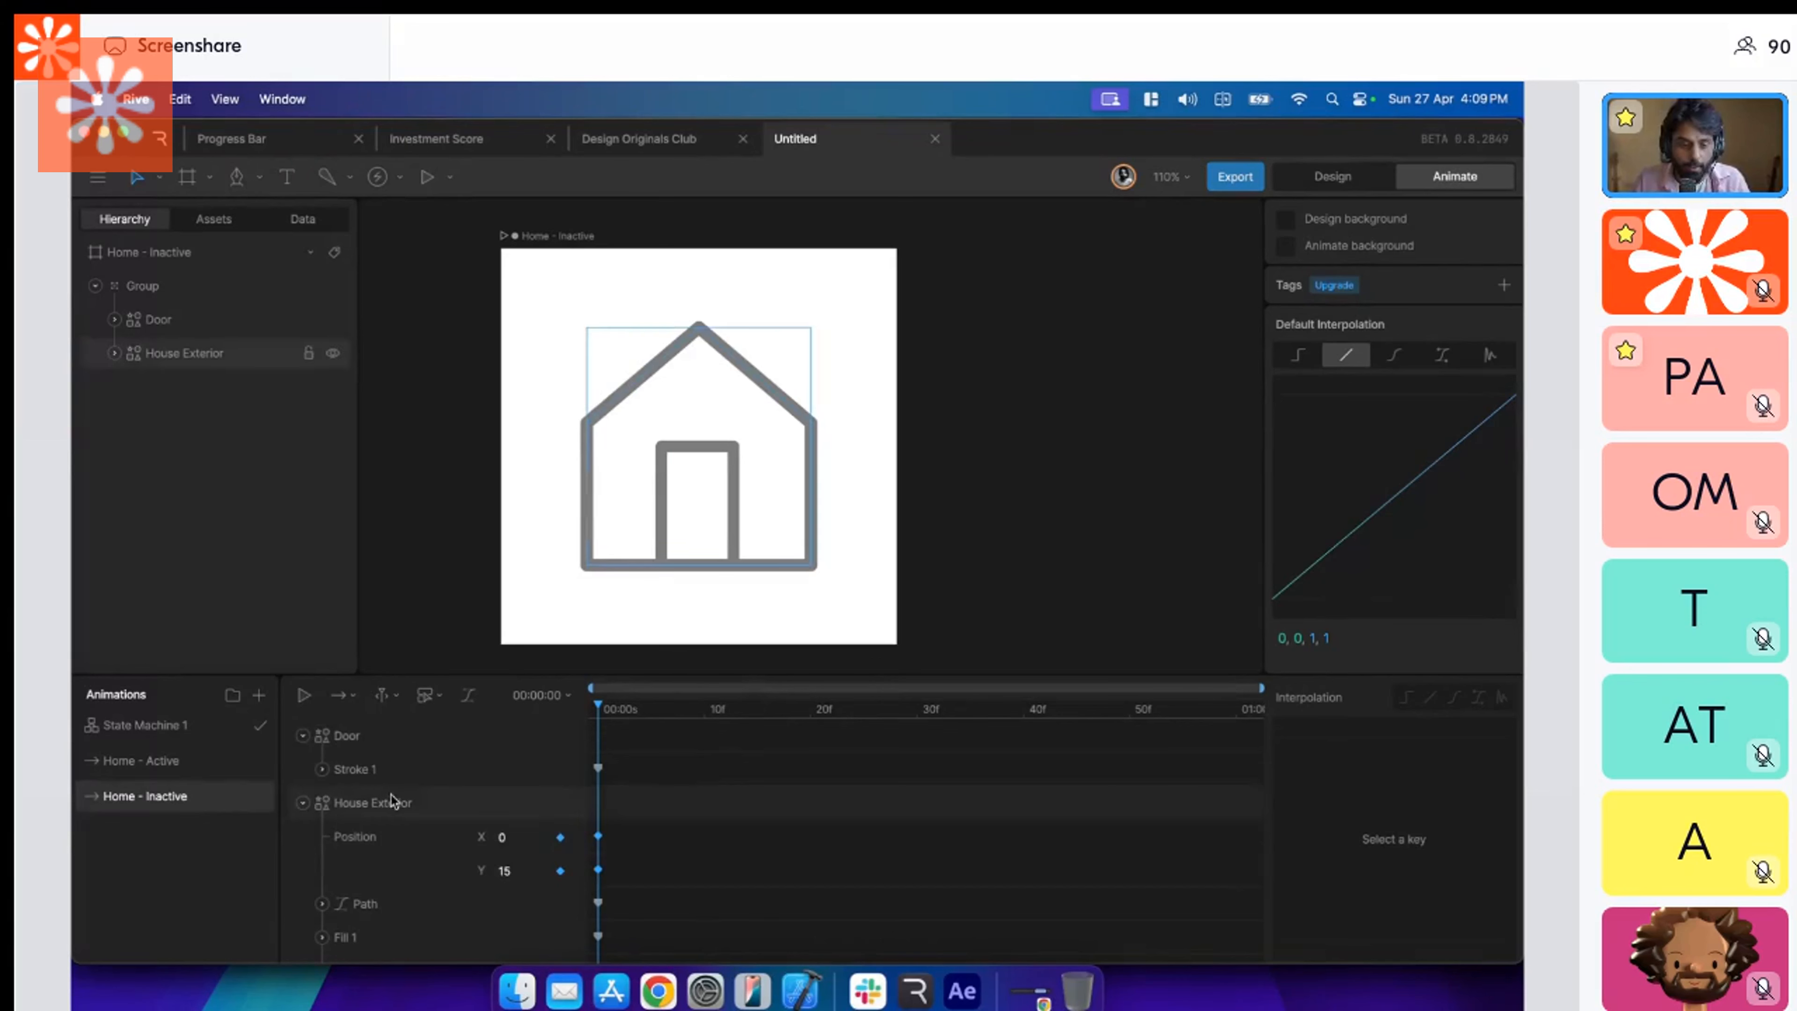
click(303, 735)
click(298, 778)
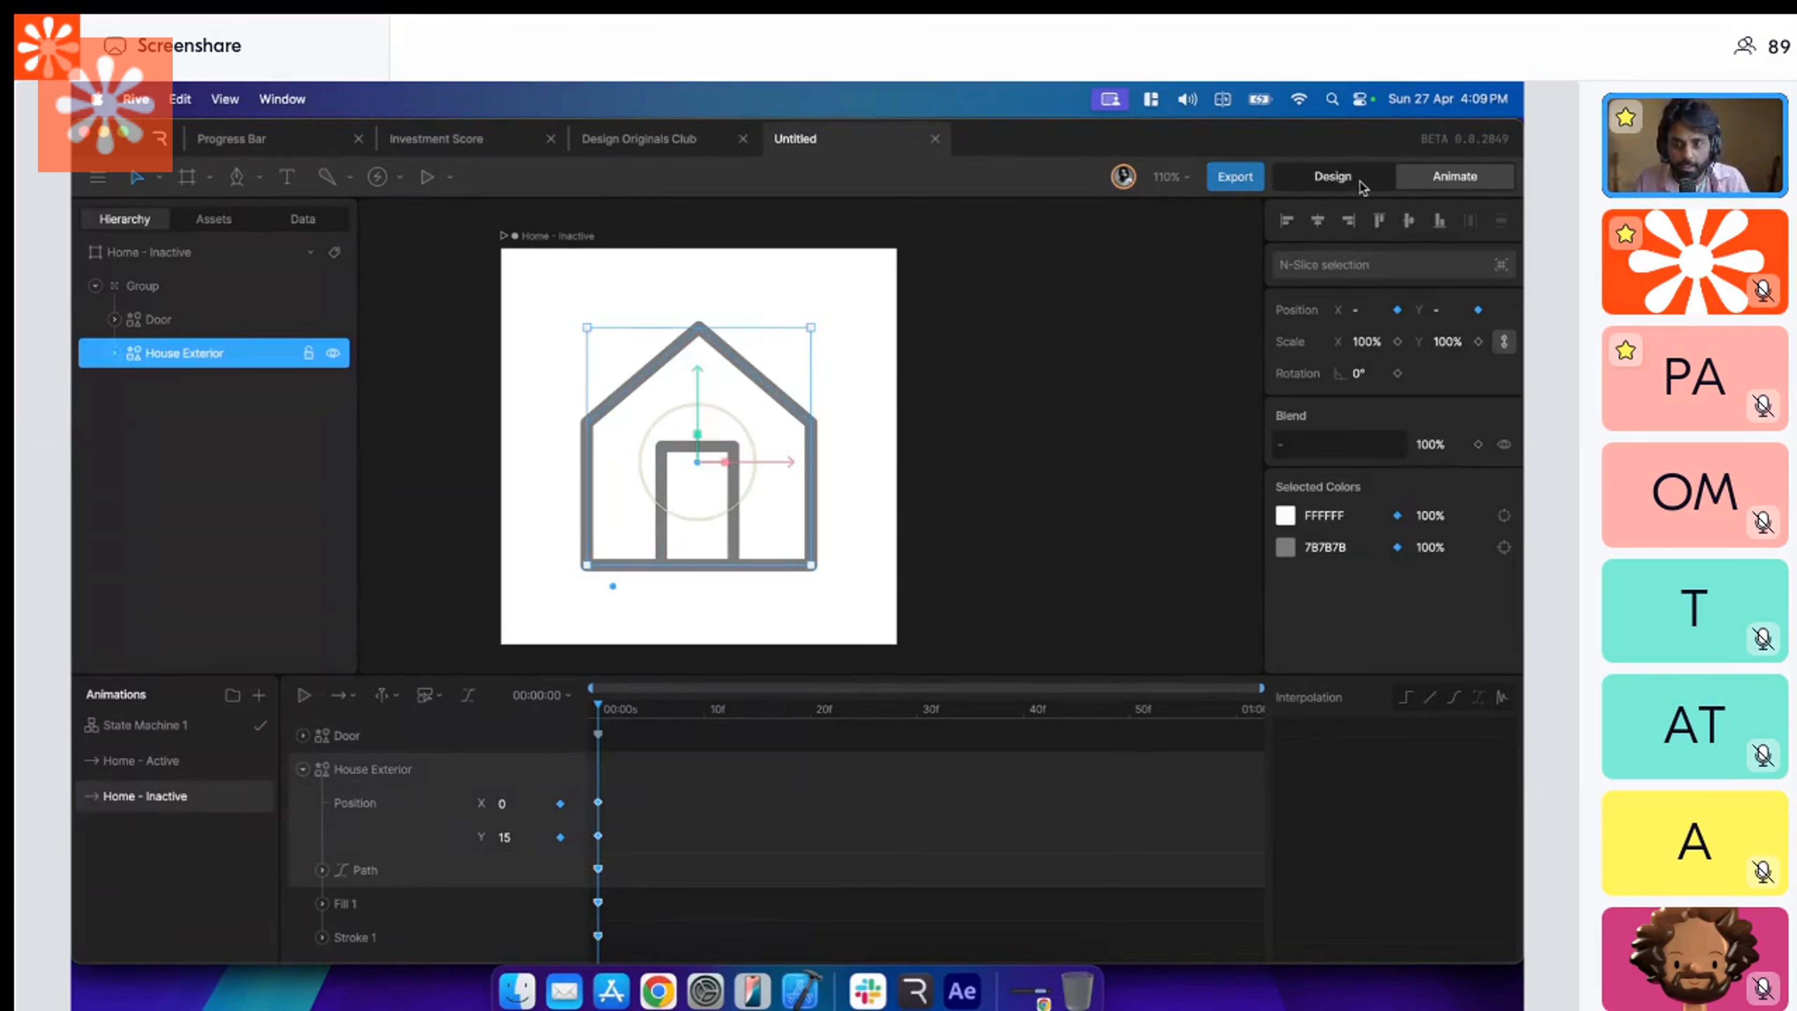
click(1332, 176)
click(755, 430)
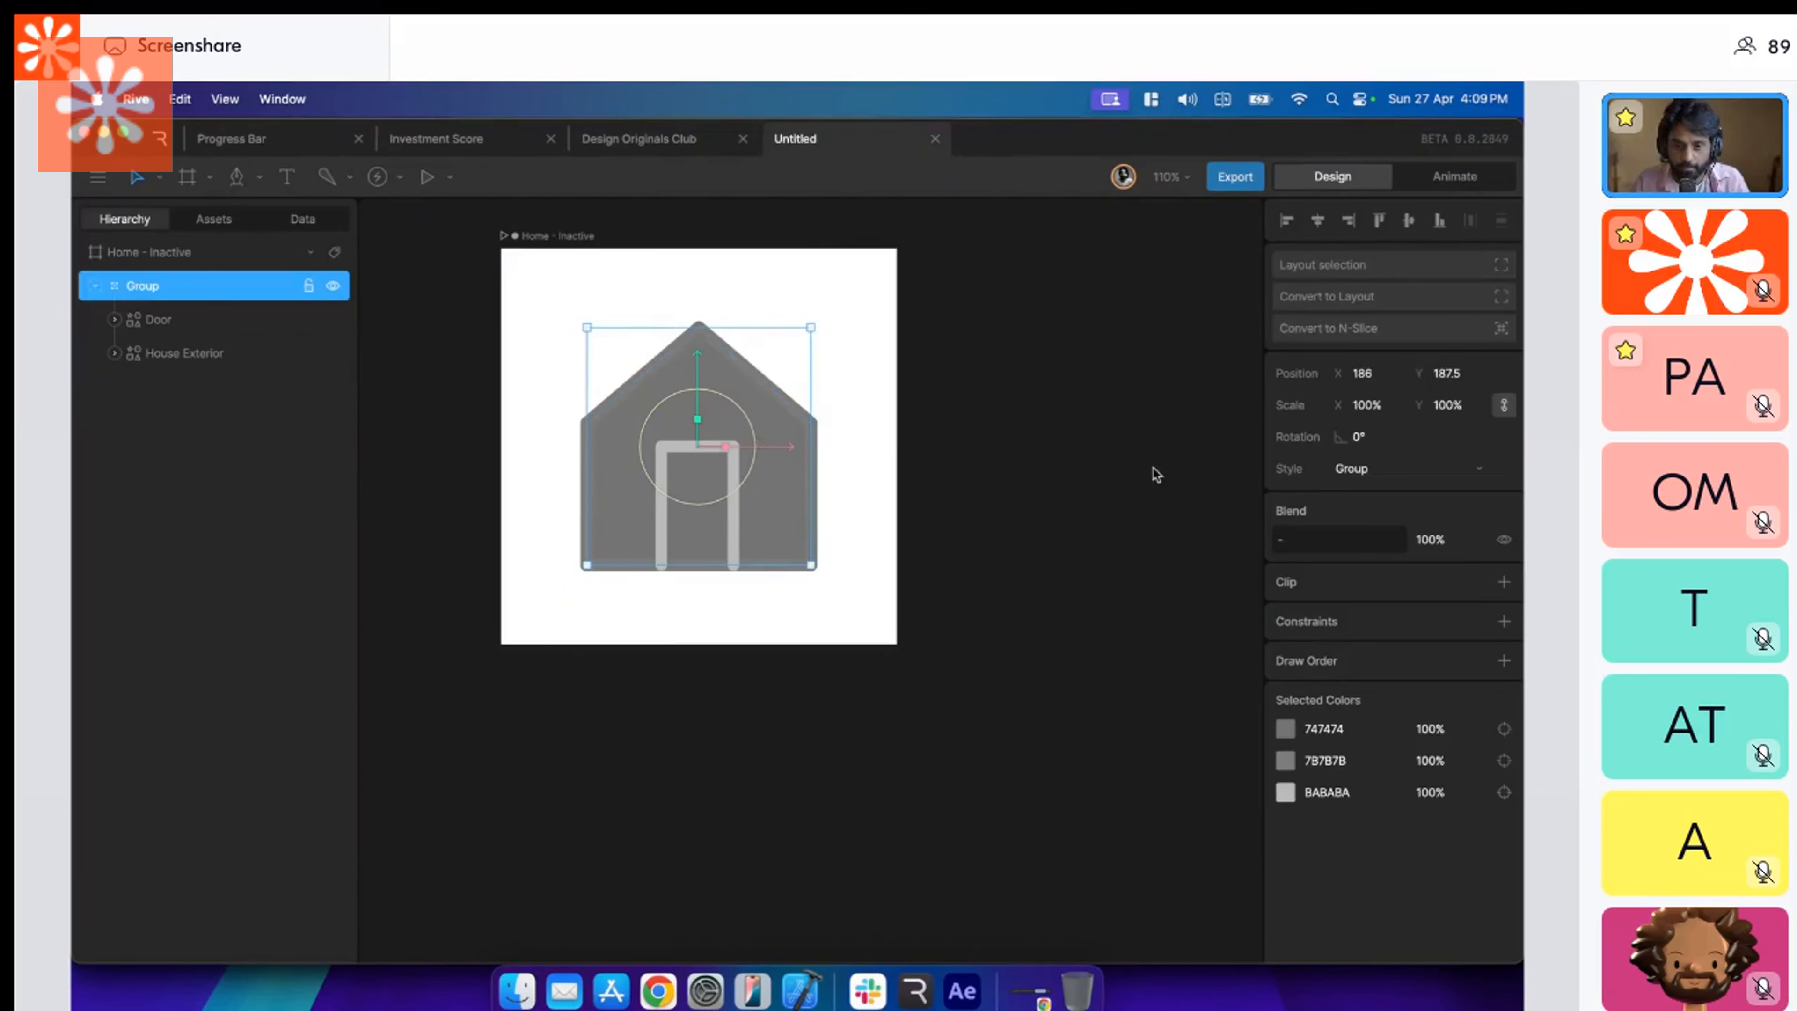
key(super+z)
click(1307, 580)
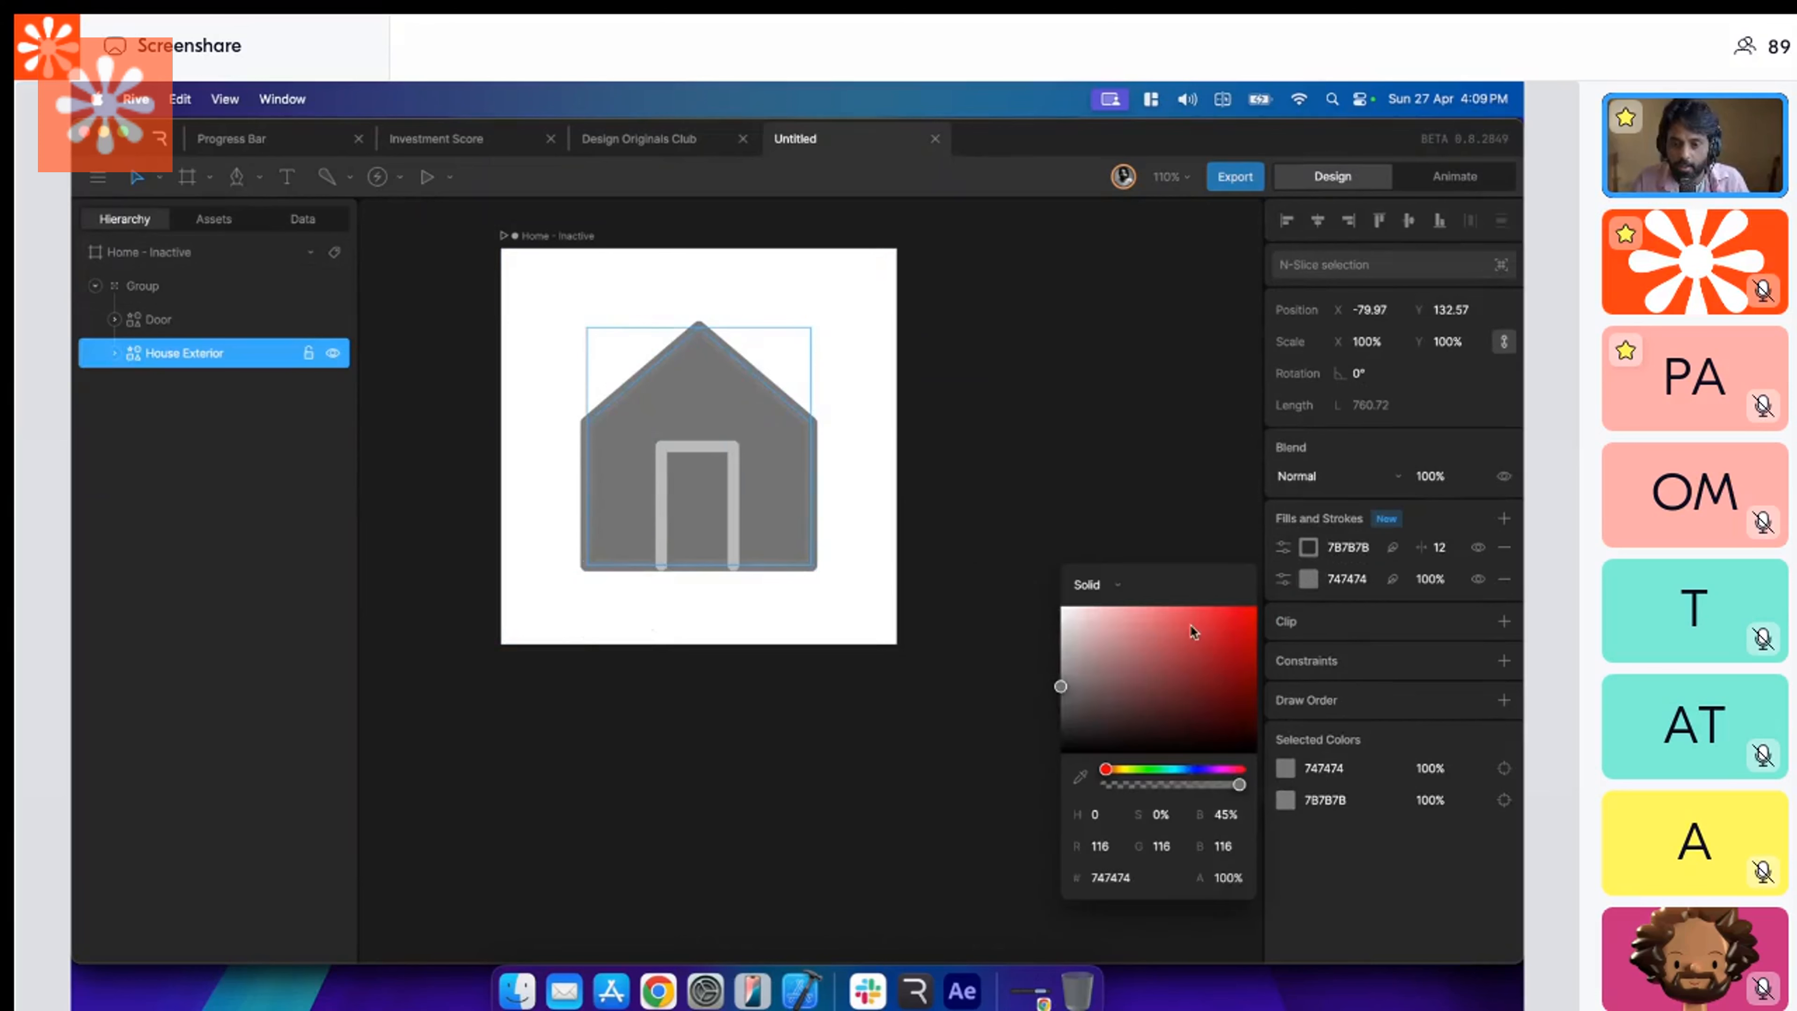
click(1306, 551)
mouse_move(1075, 618)
mouse_down()
mouse_move(1062, 598)
mouse_move(1027, 626)
mouse_up()
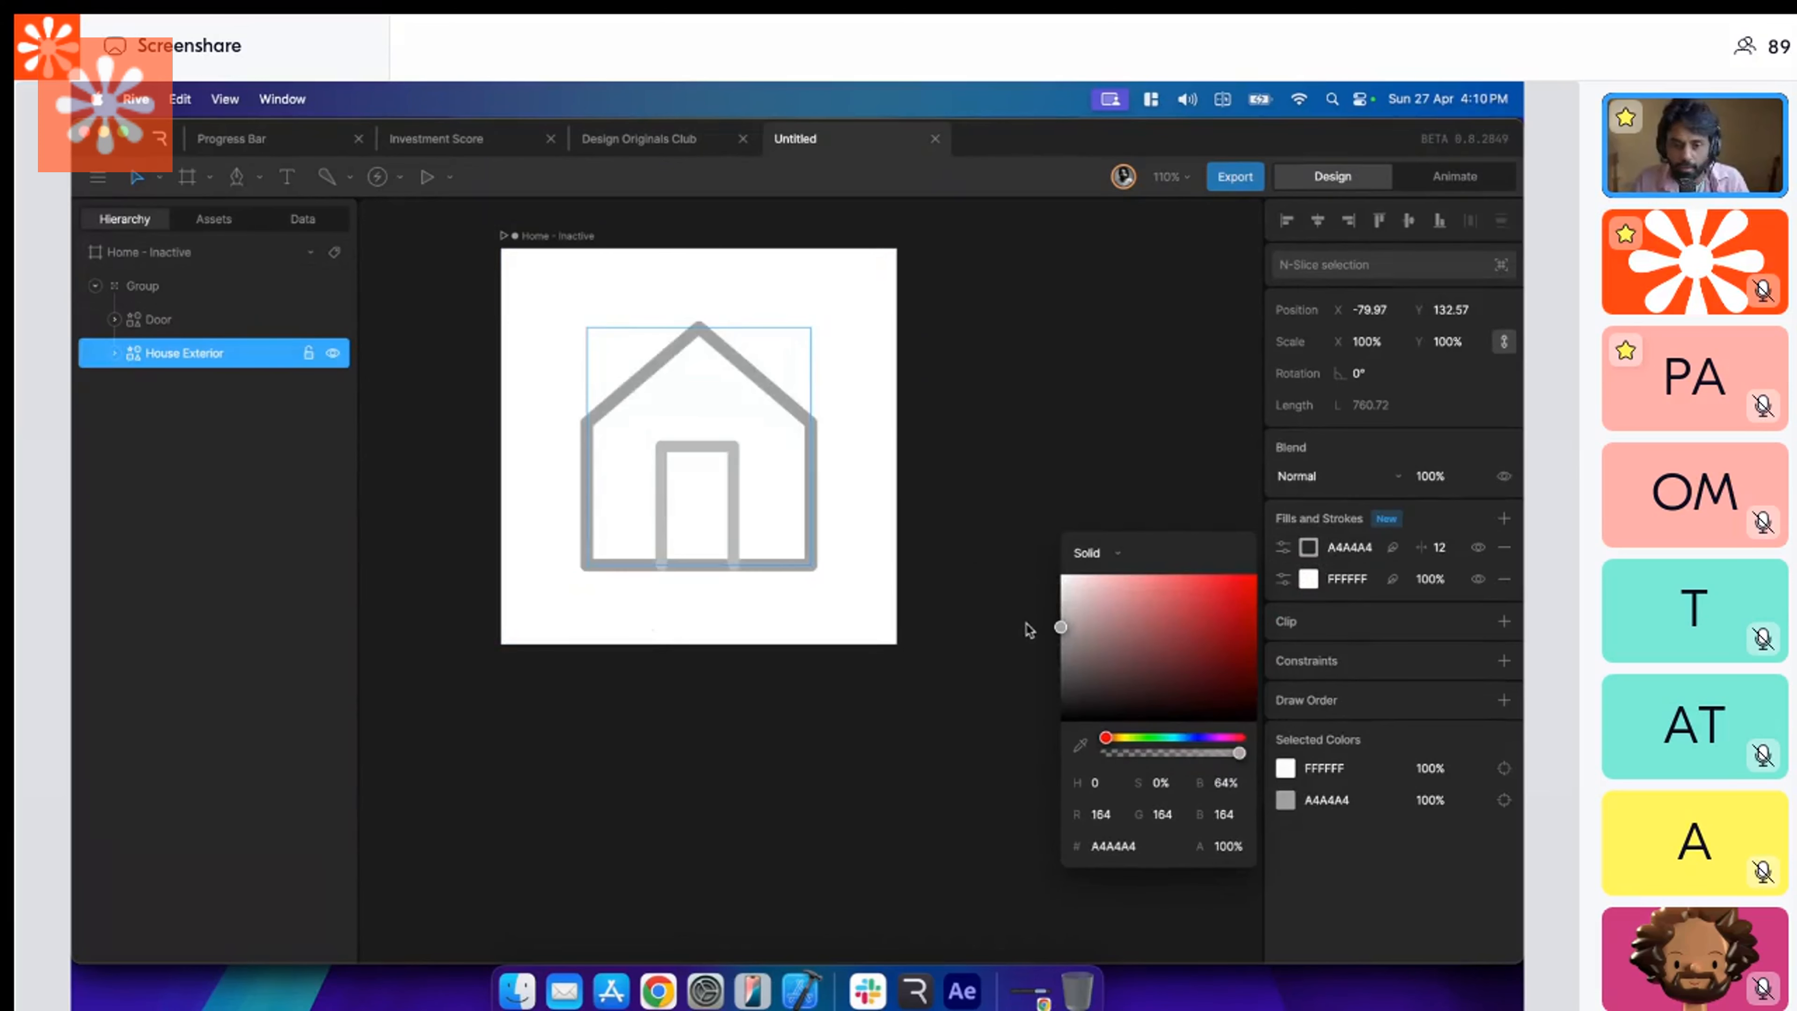
Copy the House Exterior's stroke color A4A4A4 to the Door's stroke.
click(1348, 545)
click(733, 452)
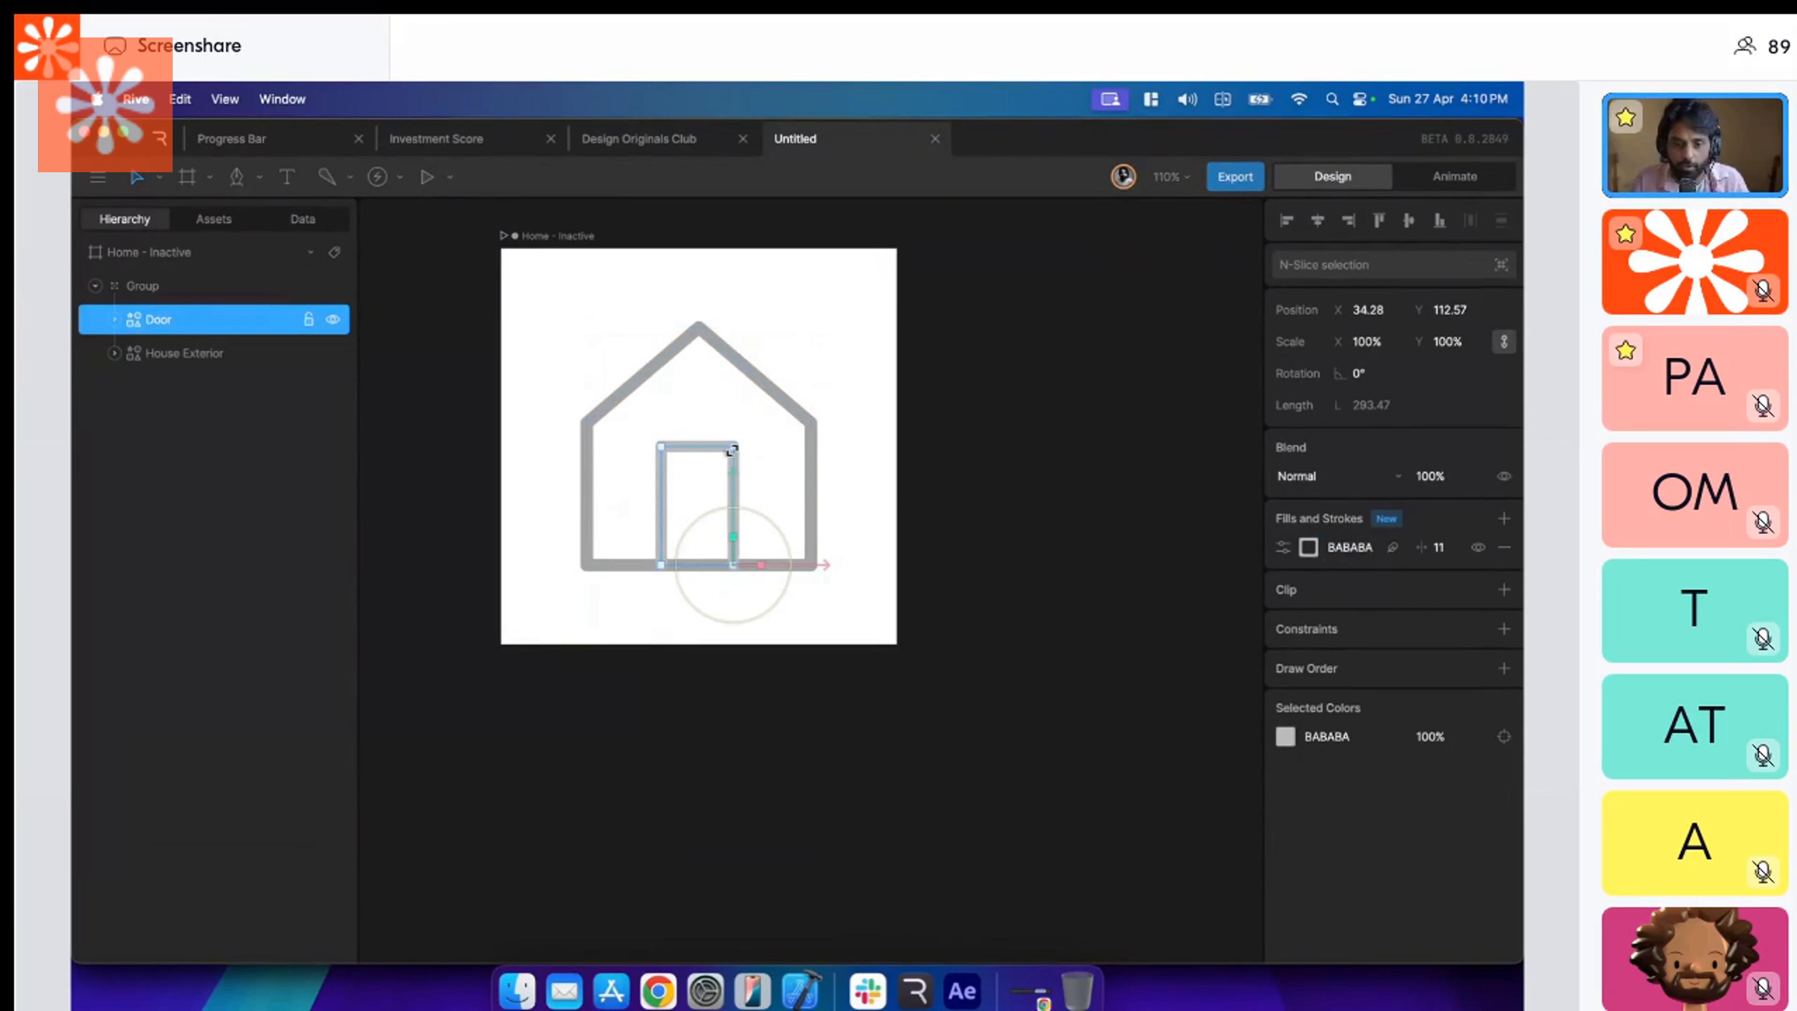
click(1367, 545)
click(877, 549)
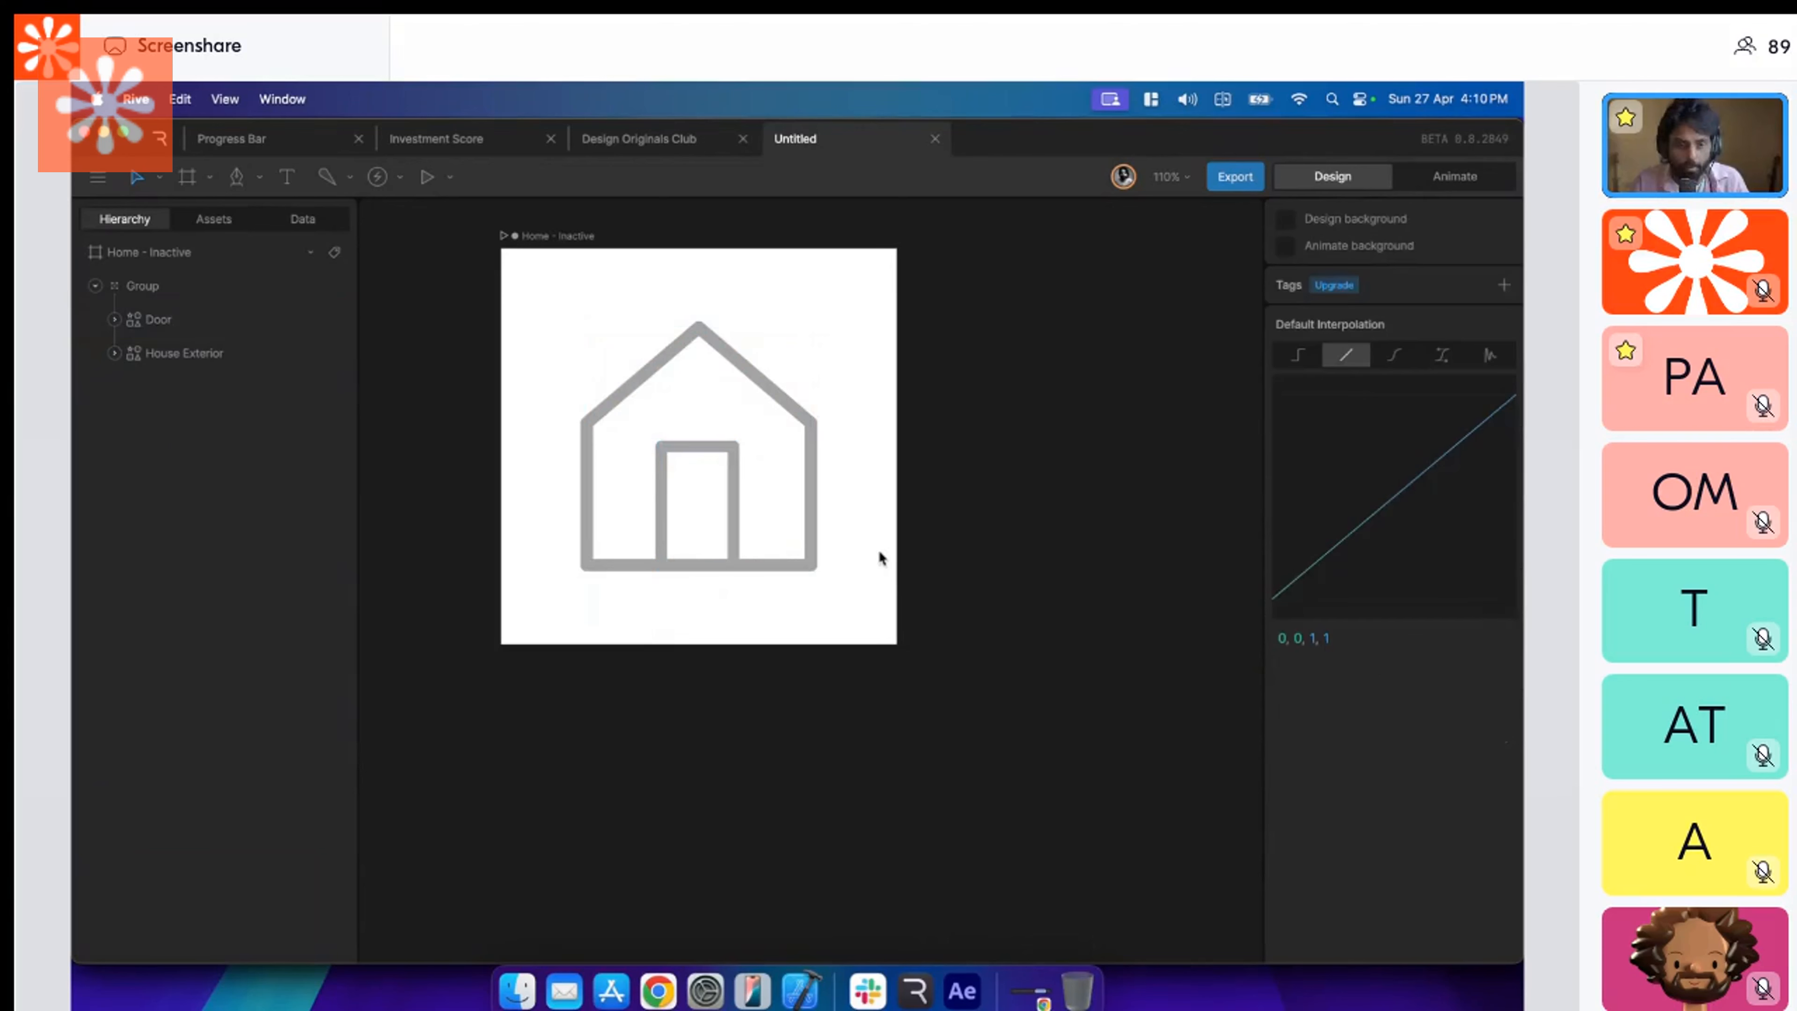
Duplicate the House Exterior shape and place the copy below the original in the hierarchy.
click(753, 394)
click(152, 318)
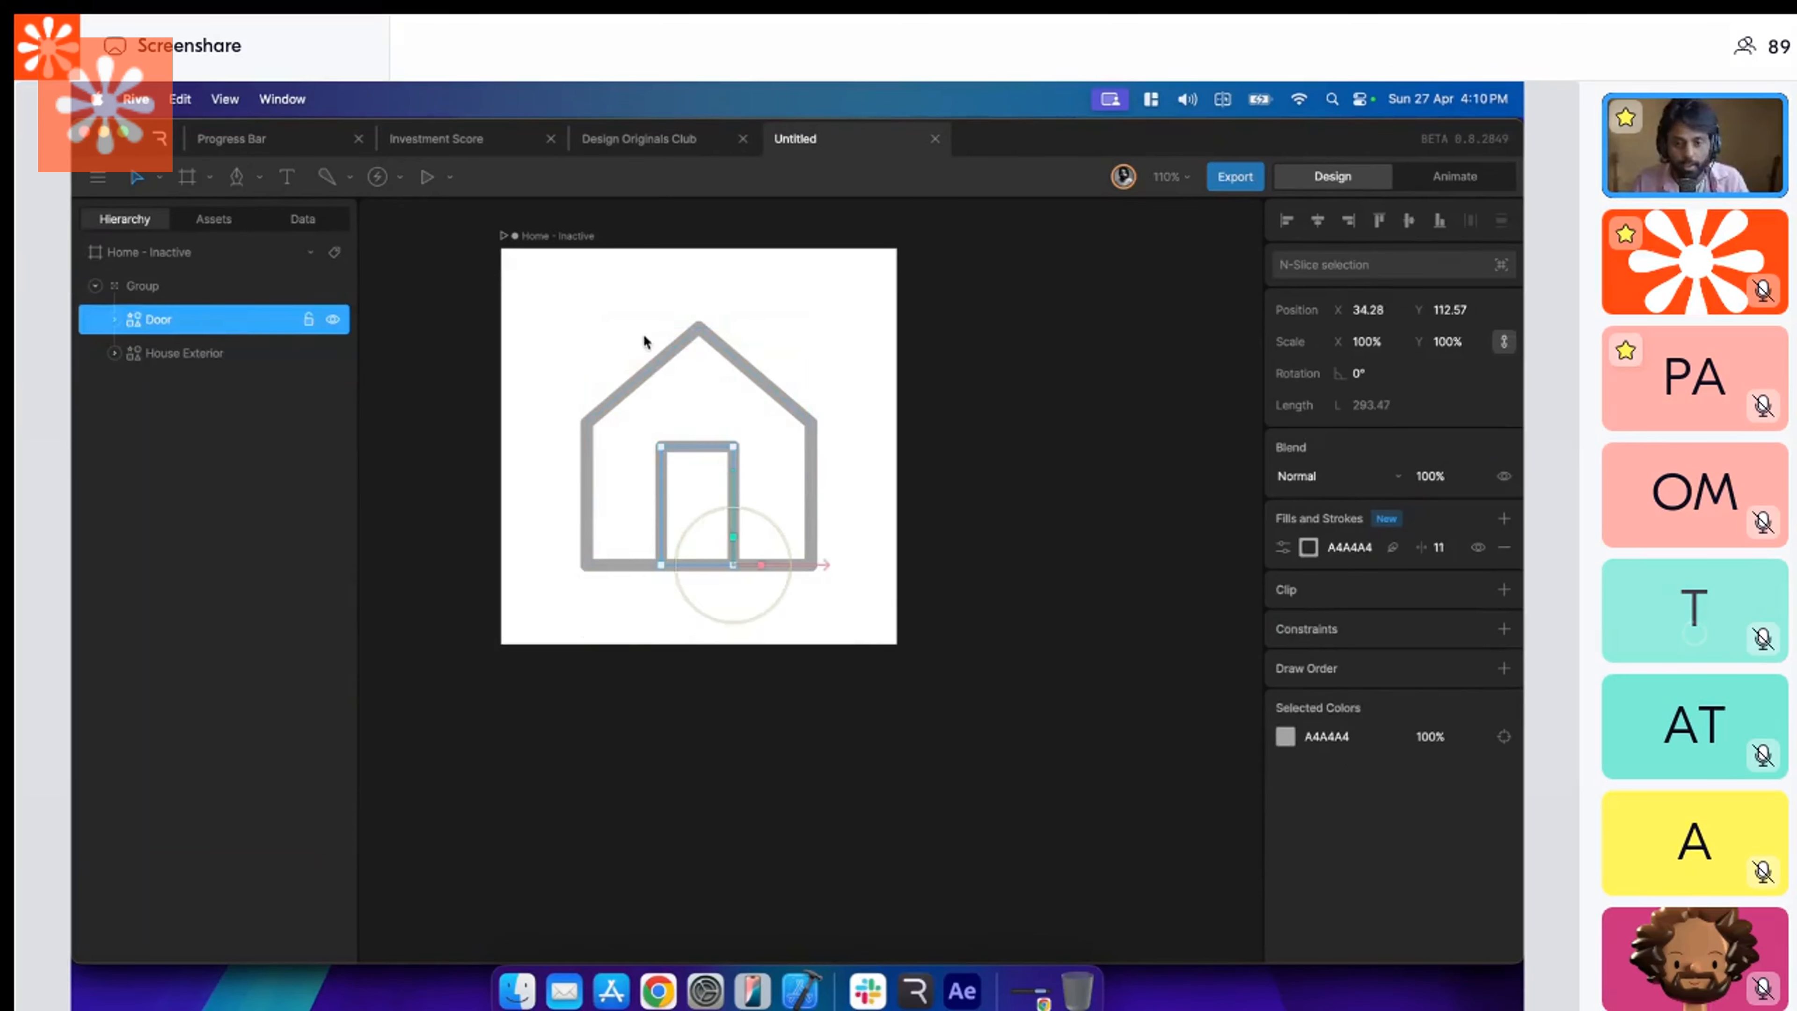
click(698, 347)
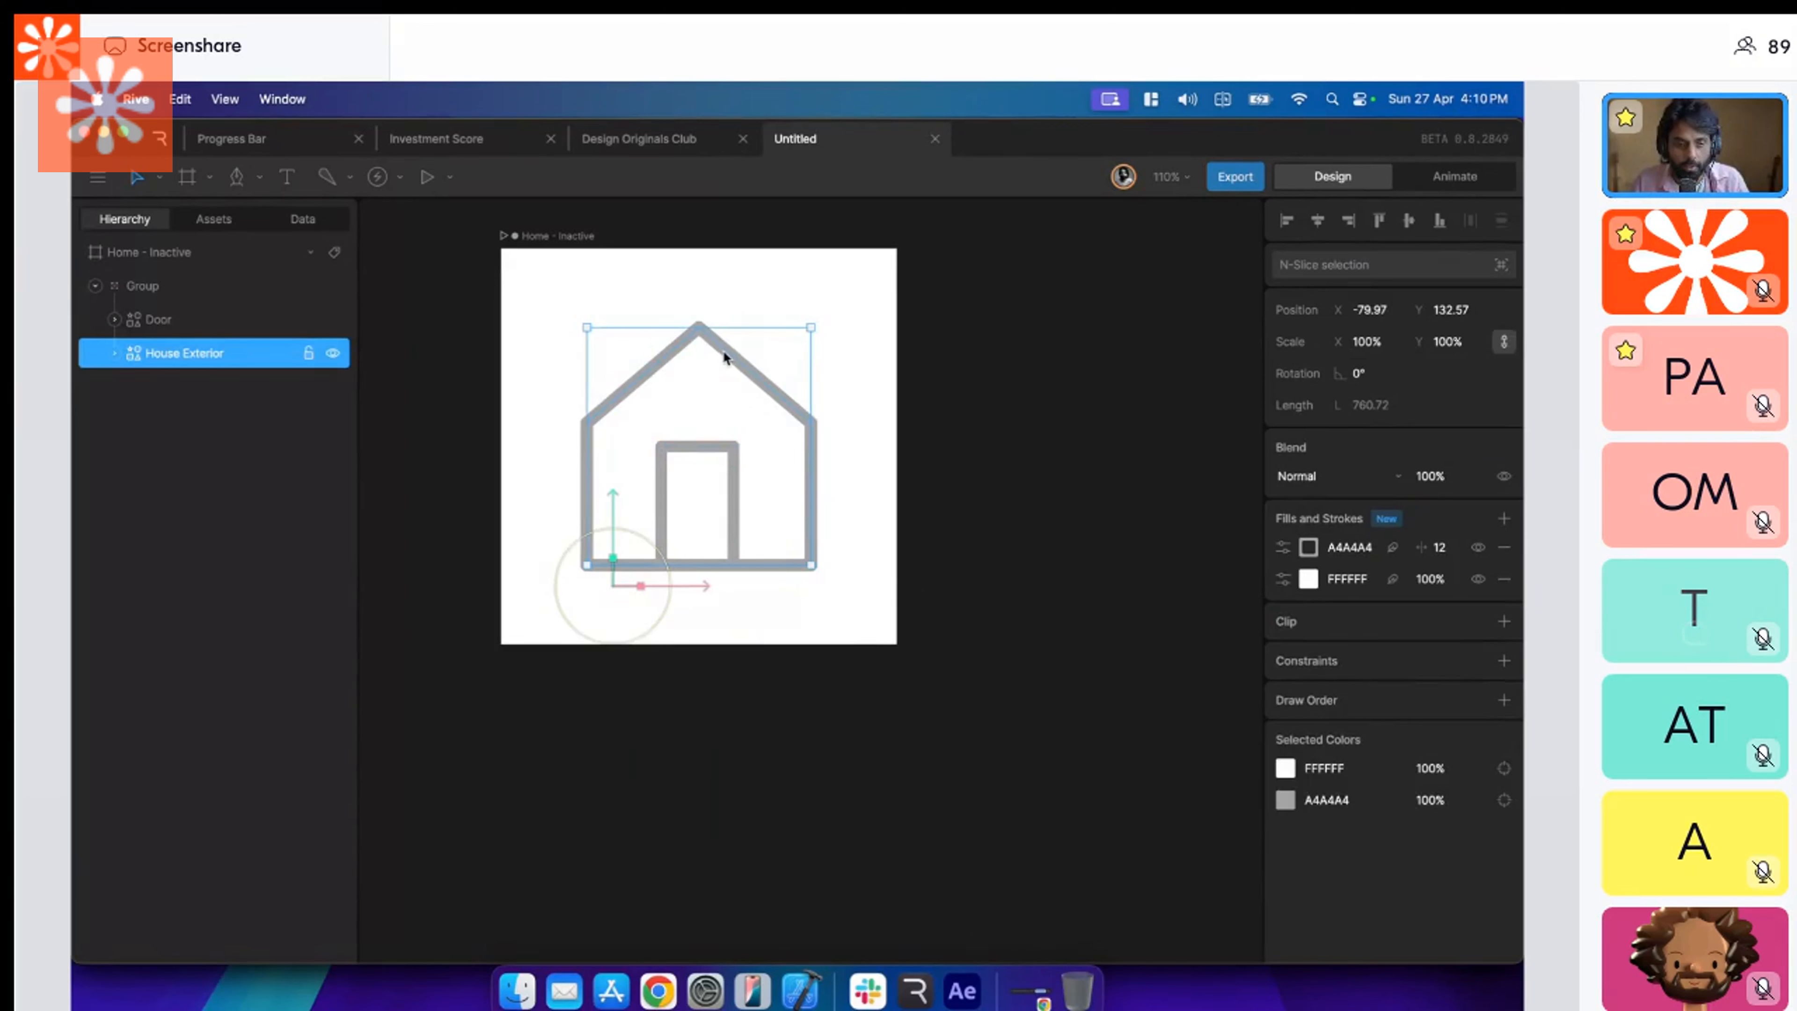
key(super+d)
drag(205, 353, 207, 402)
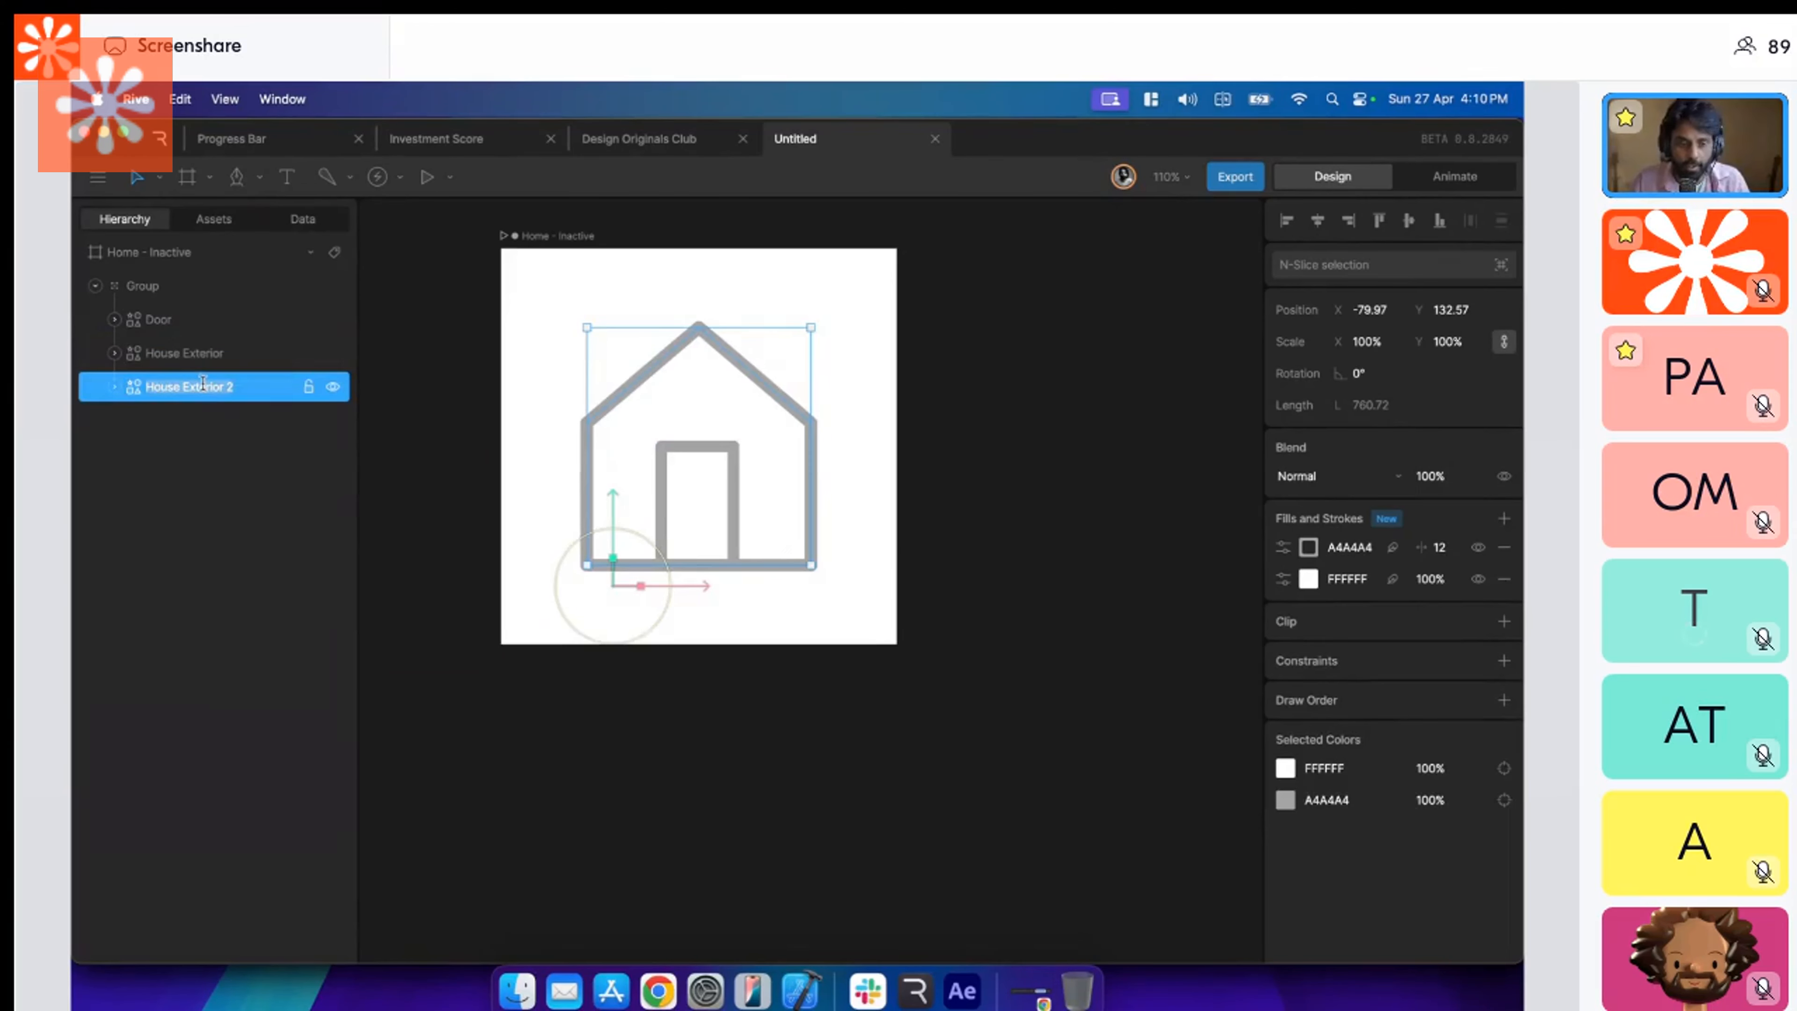
Rename the duplicated house shape as "Houe fill".
double_click(202, 385)
text(Hoyse)
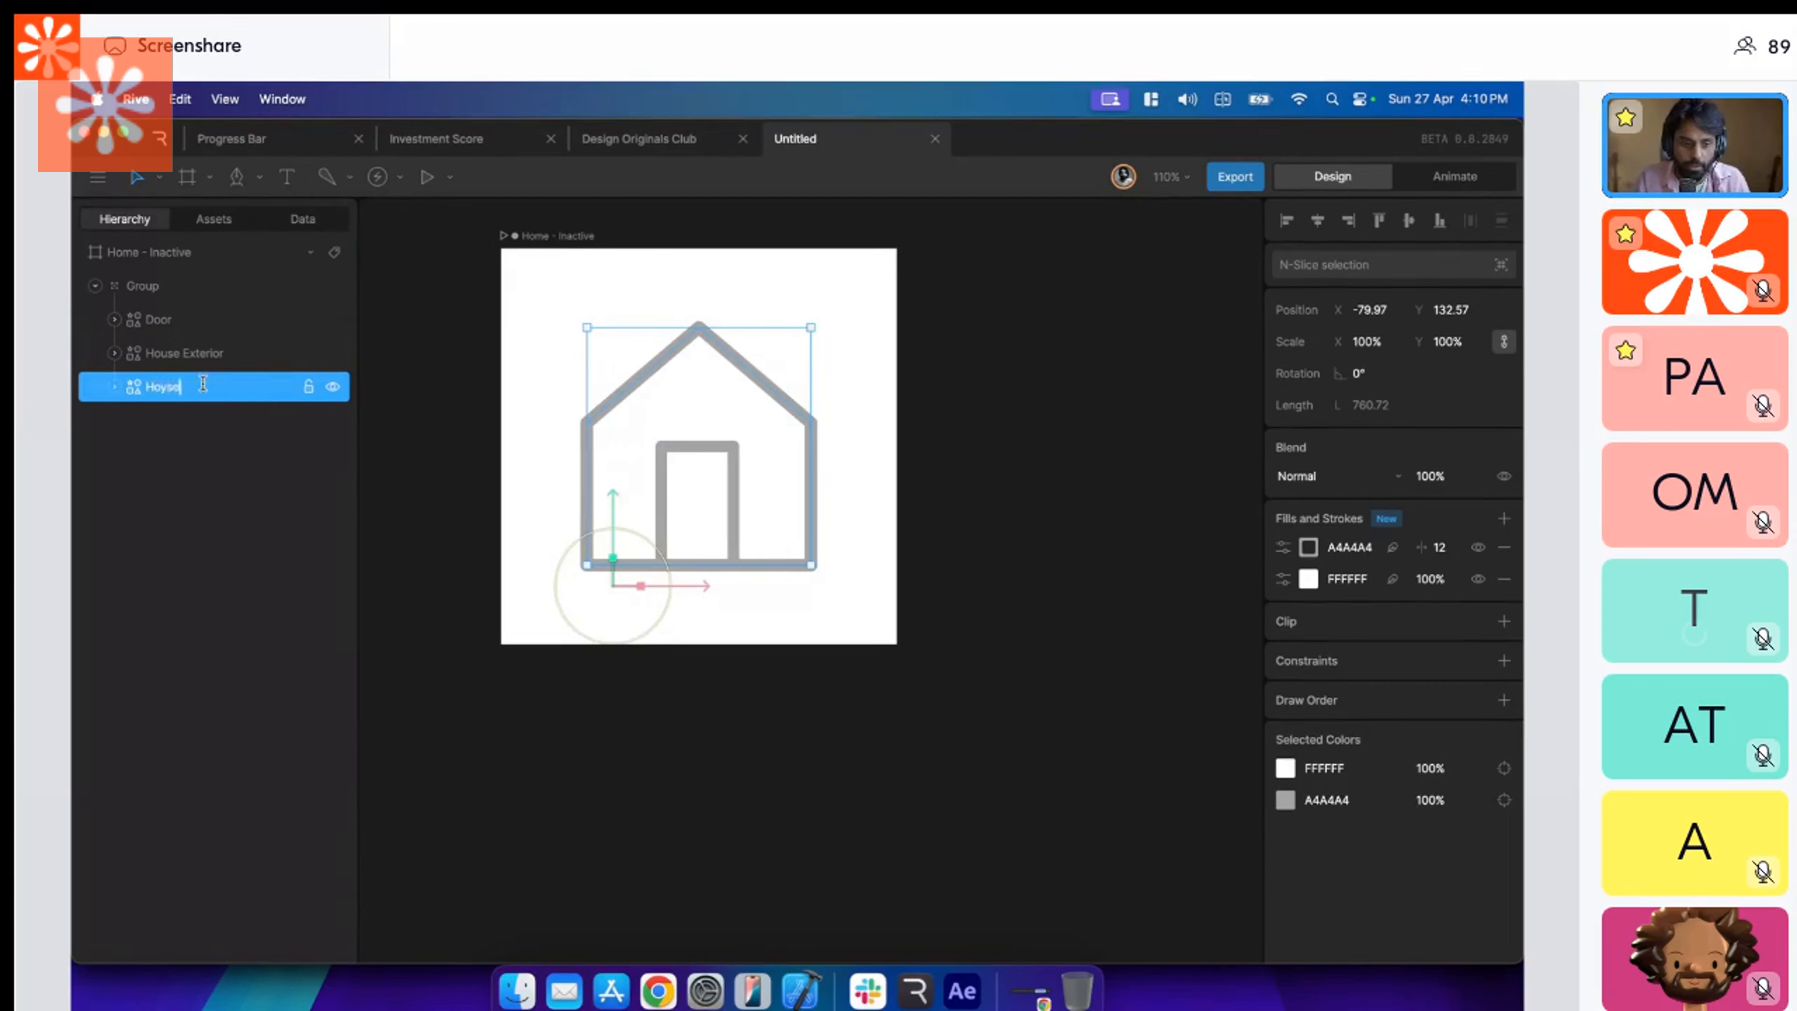
key(BackSpace)
key(BackSpace)
text(ue H)
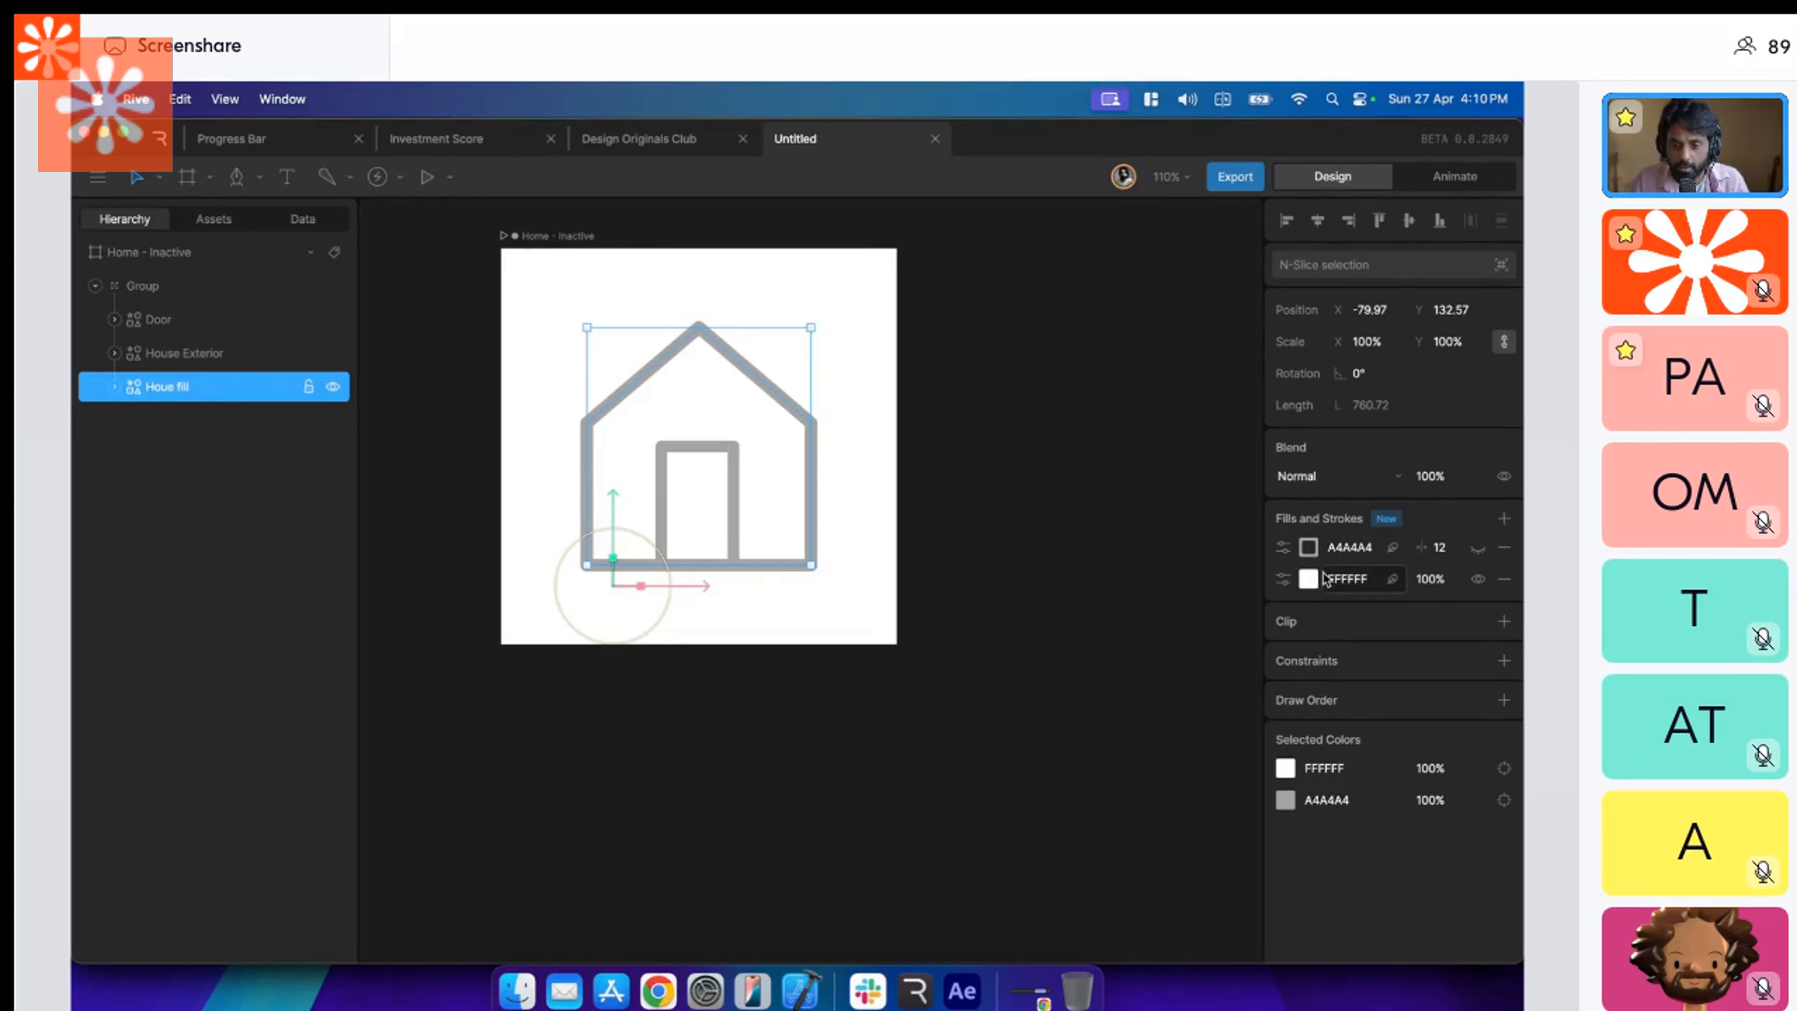
Hide the stroke of the Houe fill shape and set its fill to the outline gray A4A4A4.
click(1308, 578)
click(1123, 602)
drag(1122, 602, 1061, 632)
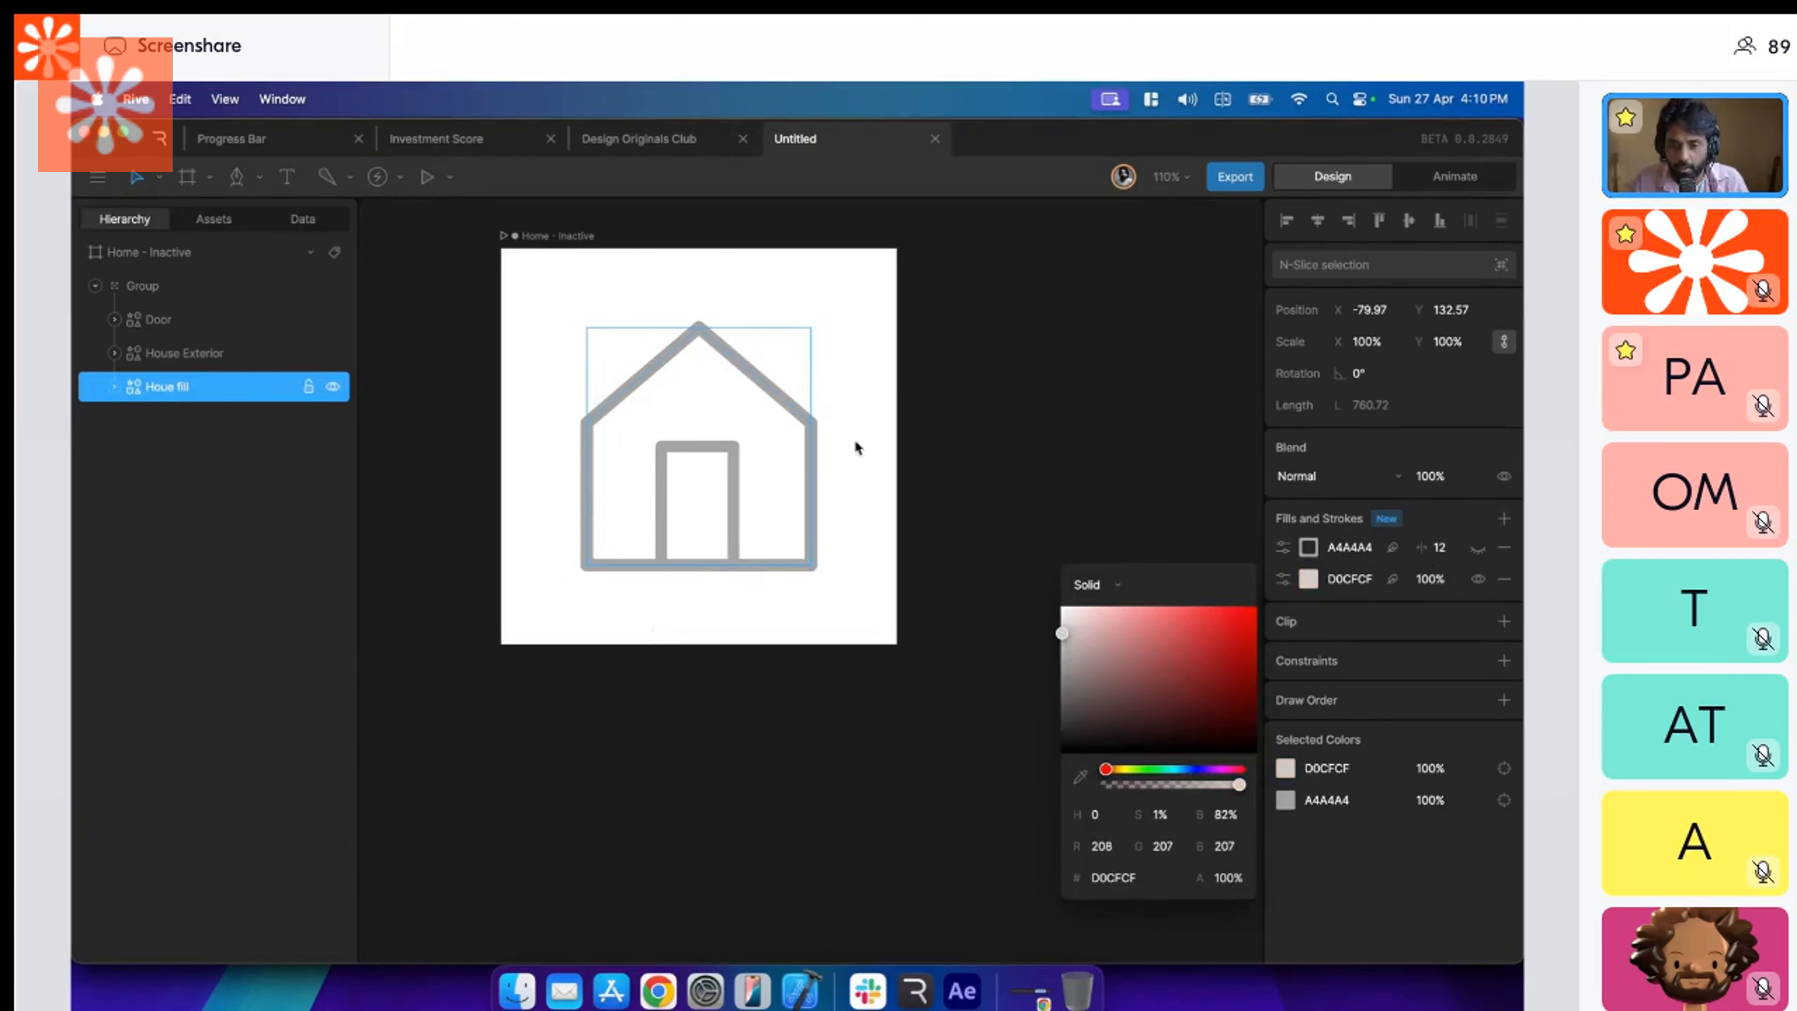
click(777, 399)
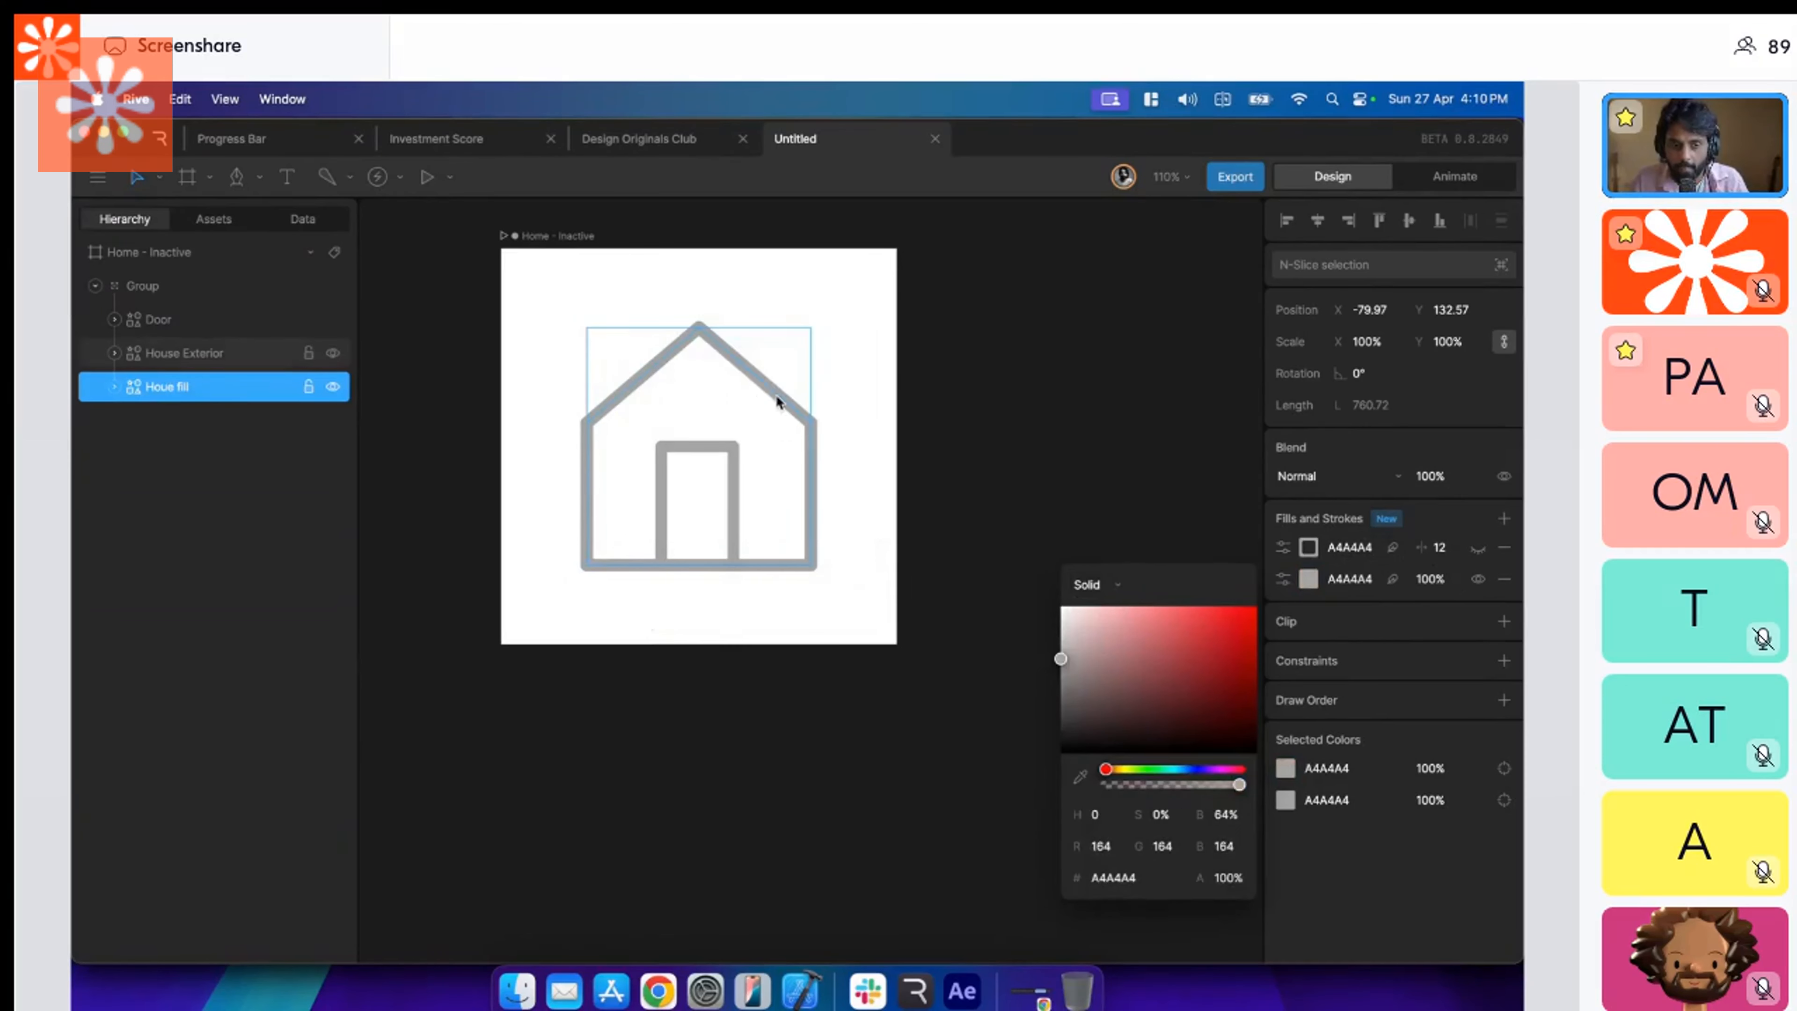
Toggle the House Exterior's visibility off and on to inspect the Houe fill shape behind it.
click(333, 353)
click(332, 354)
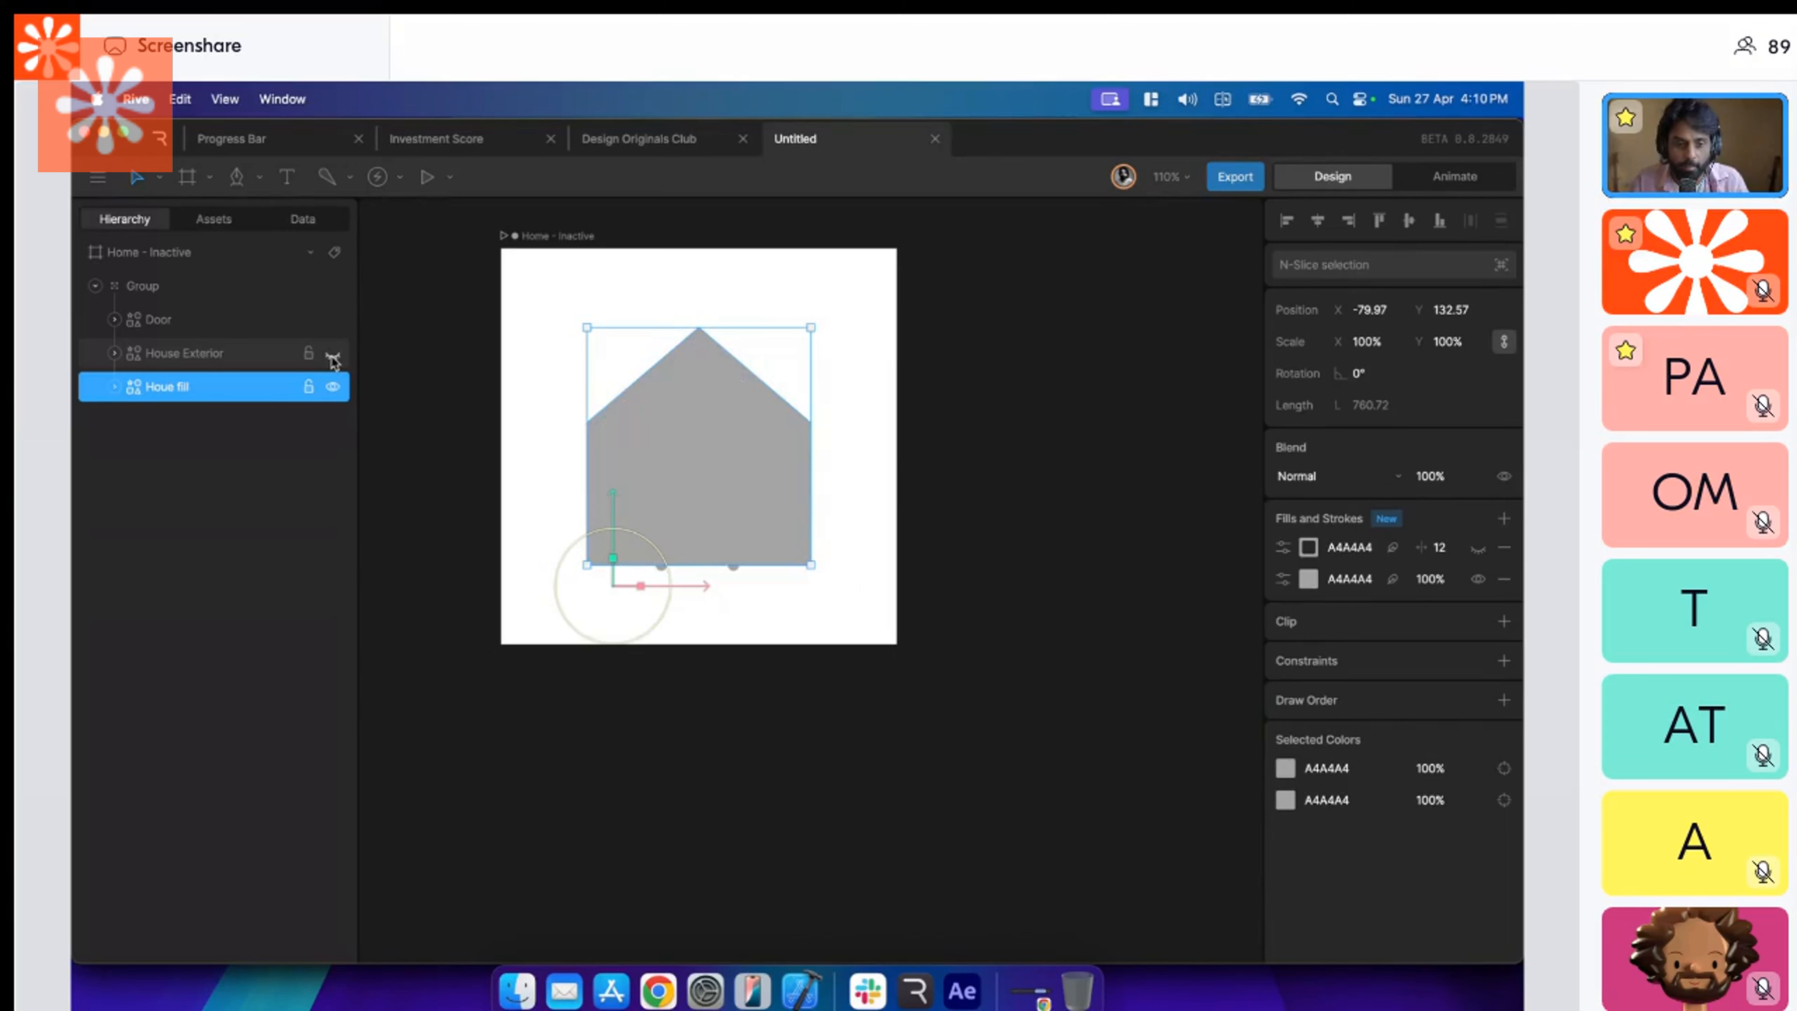
click(213, 352)
click(221, 386)
click(257, 354)
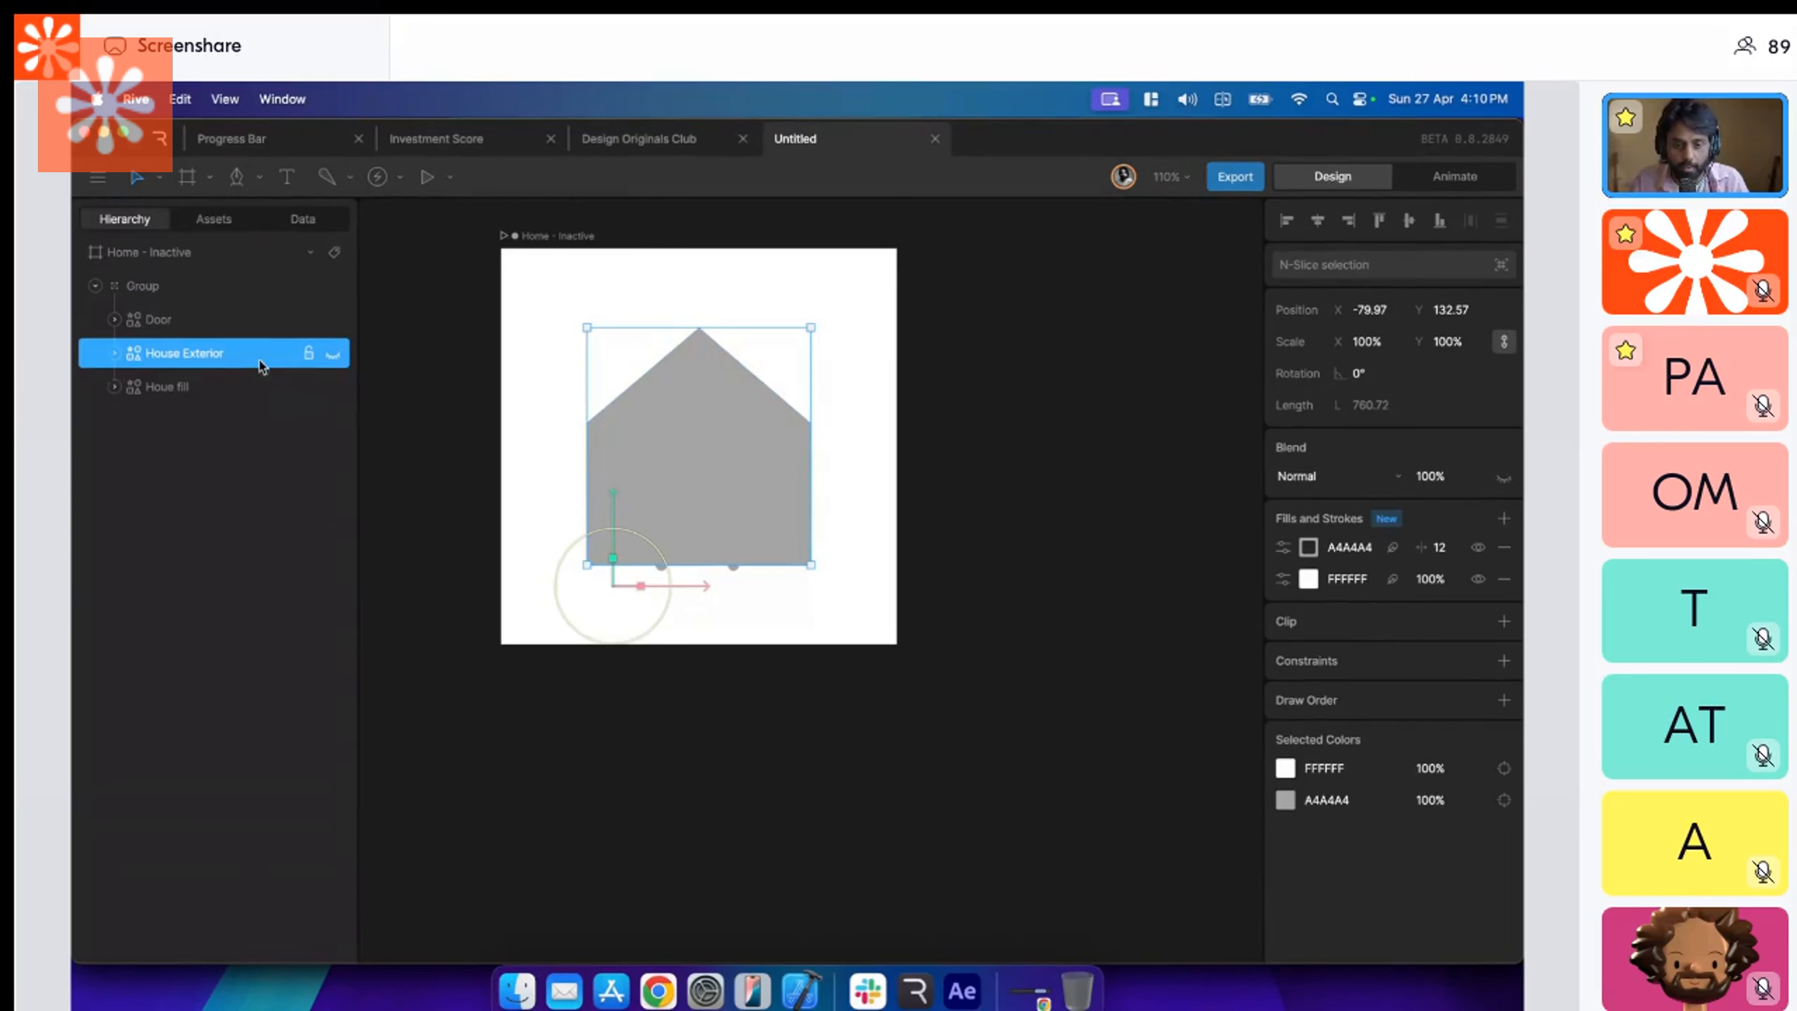
click(332, 352)
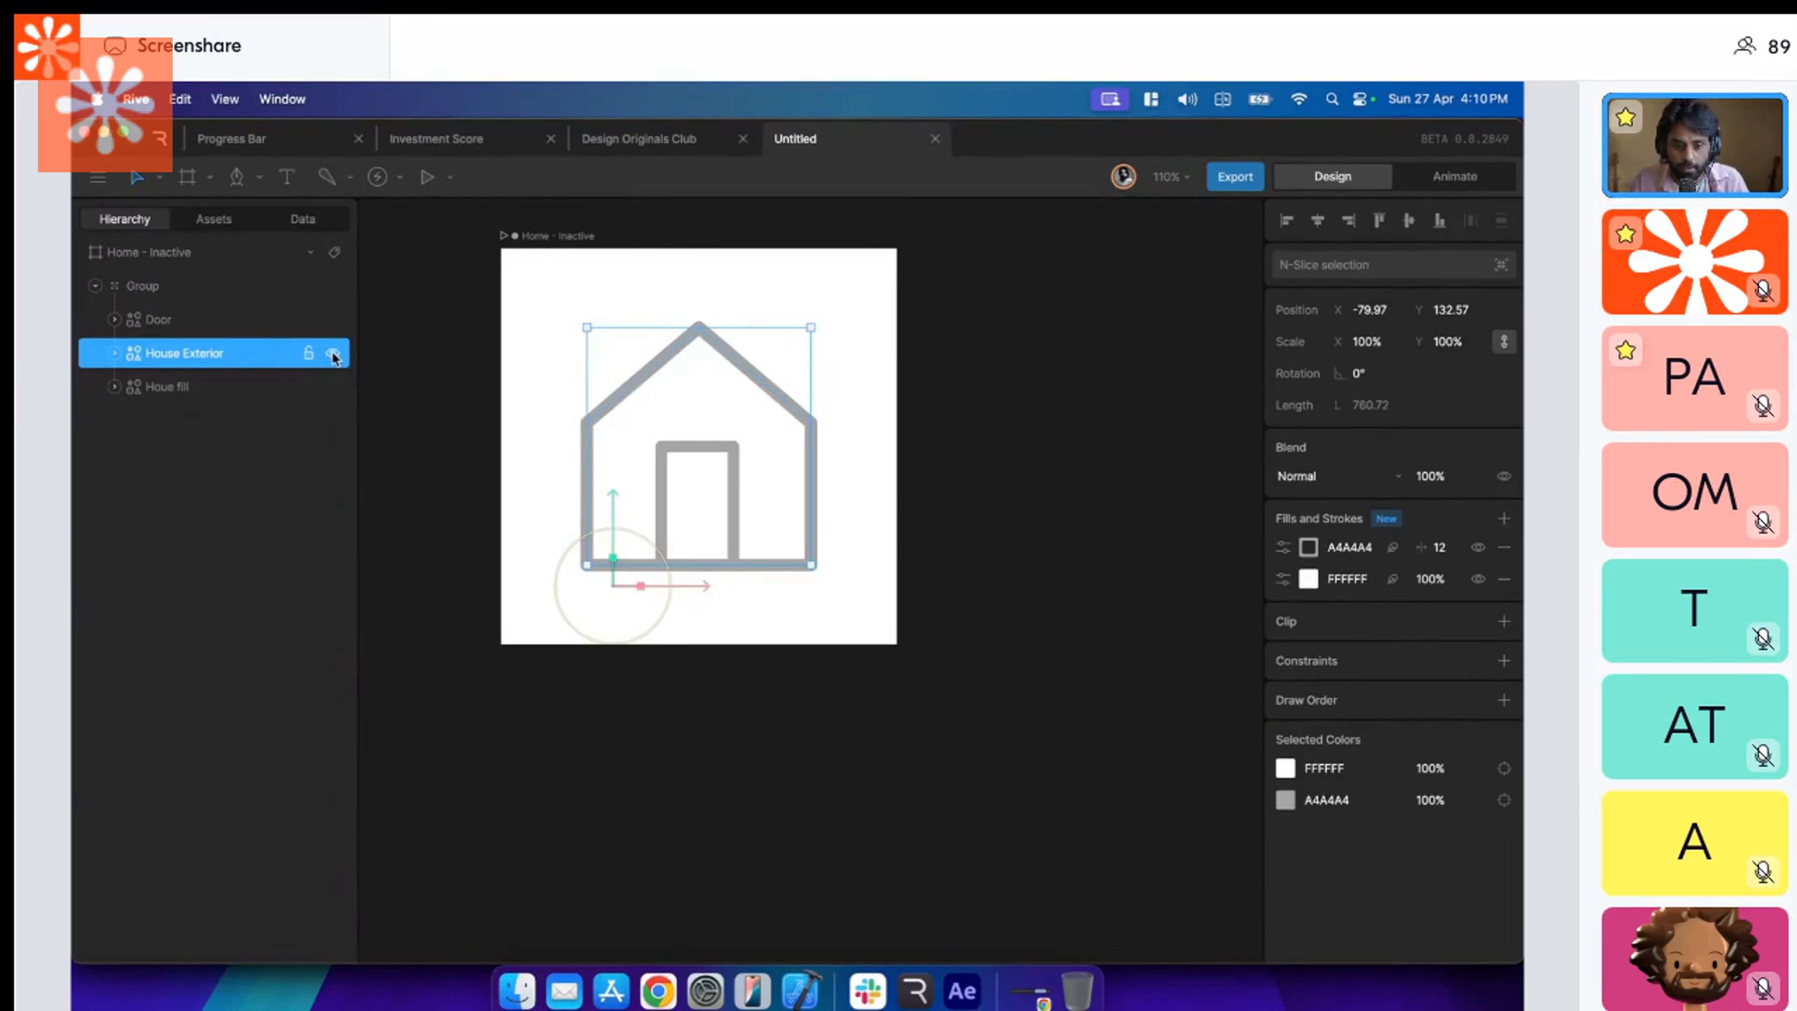
click(219, 390)
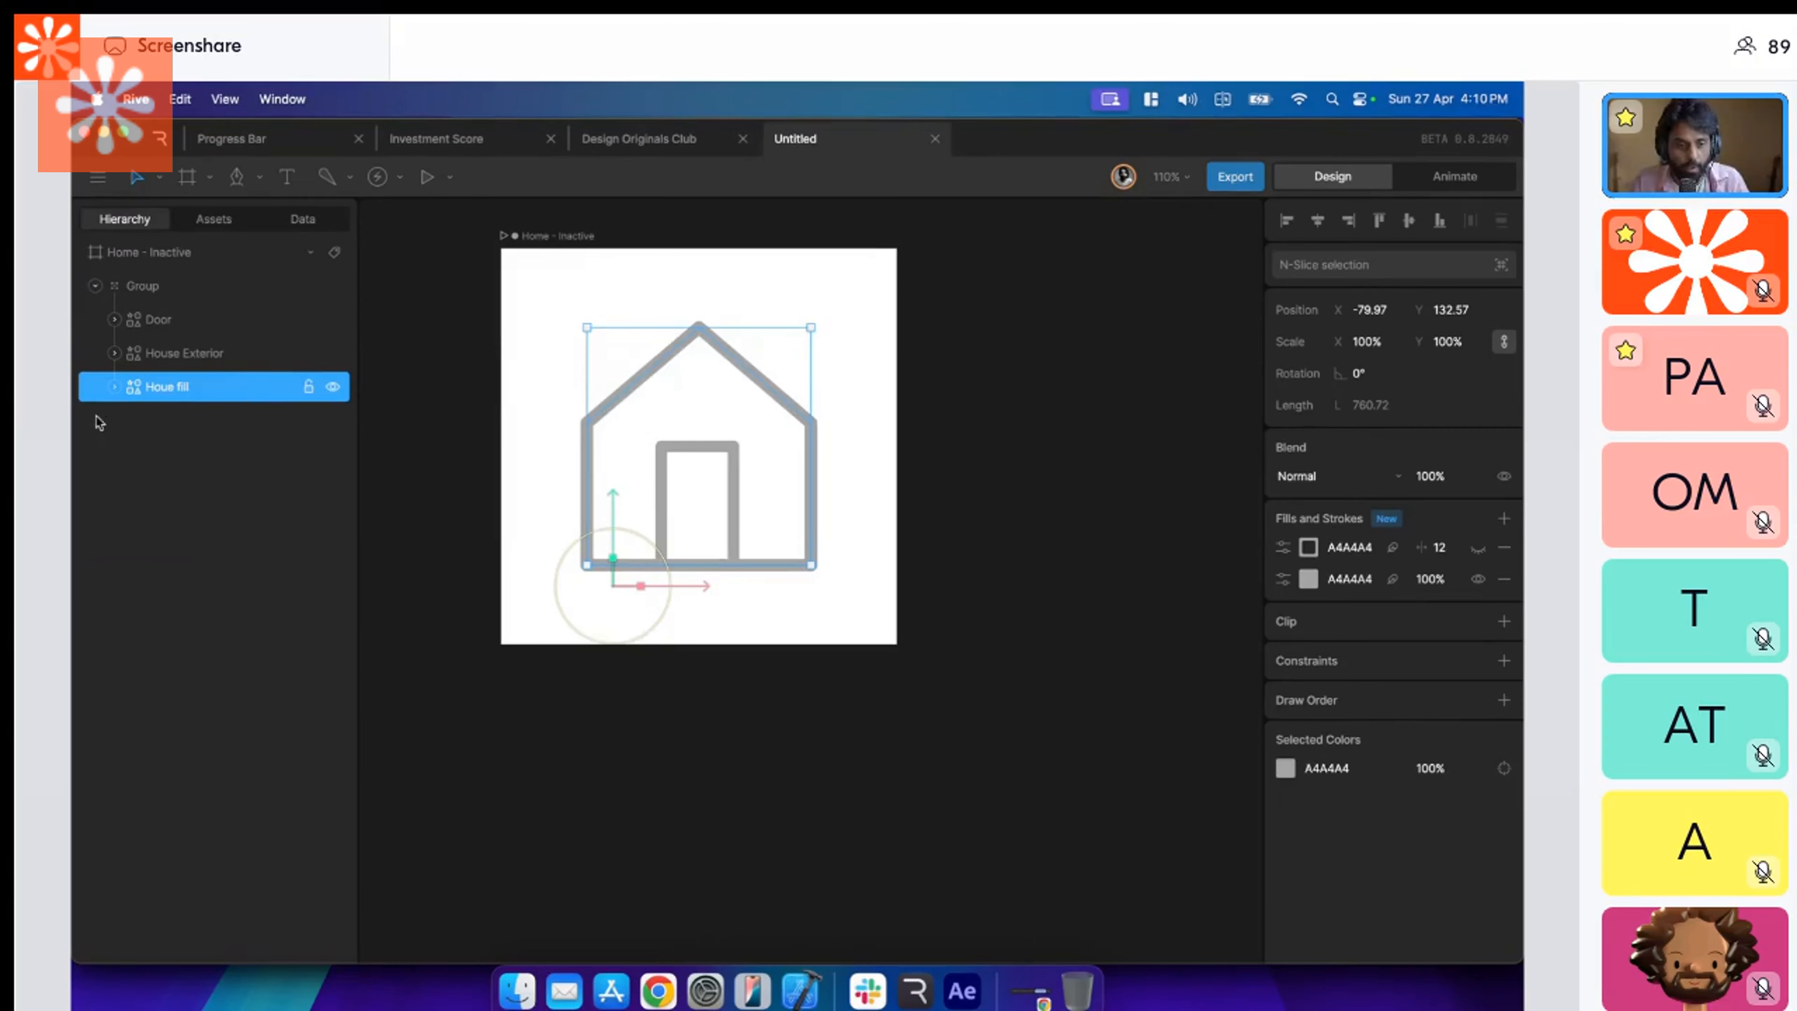
click(419, 401)
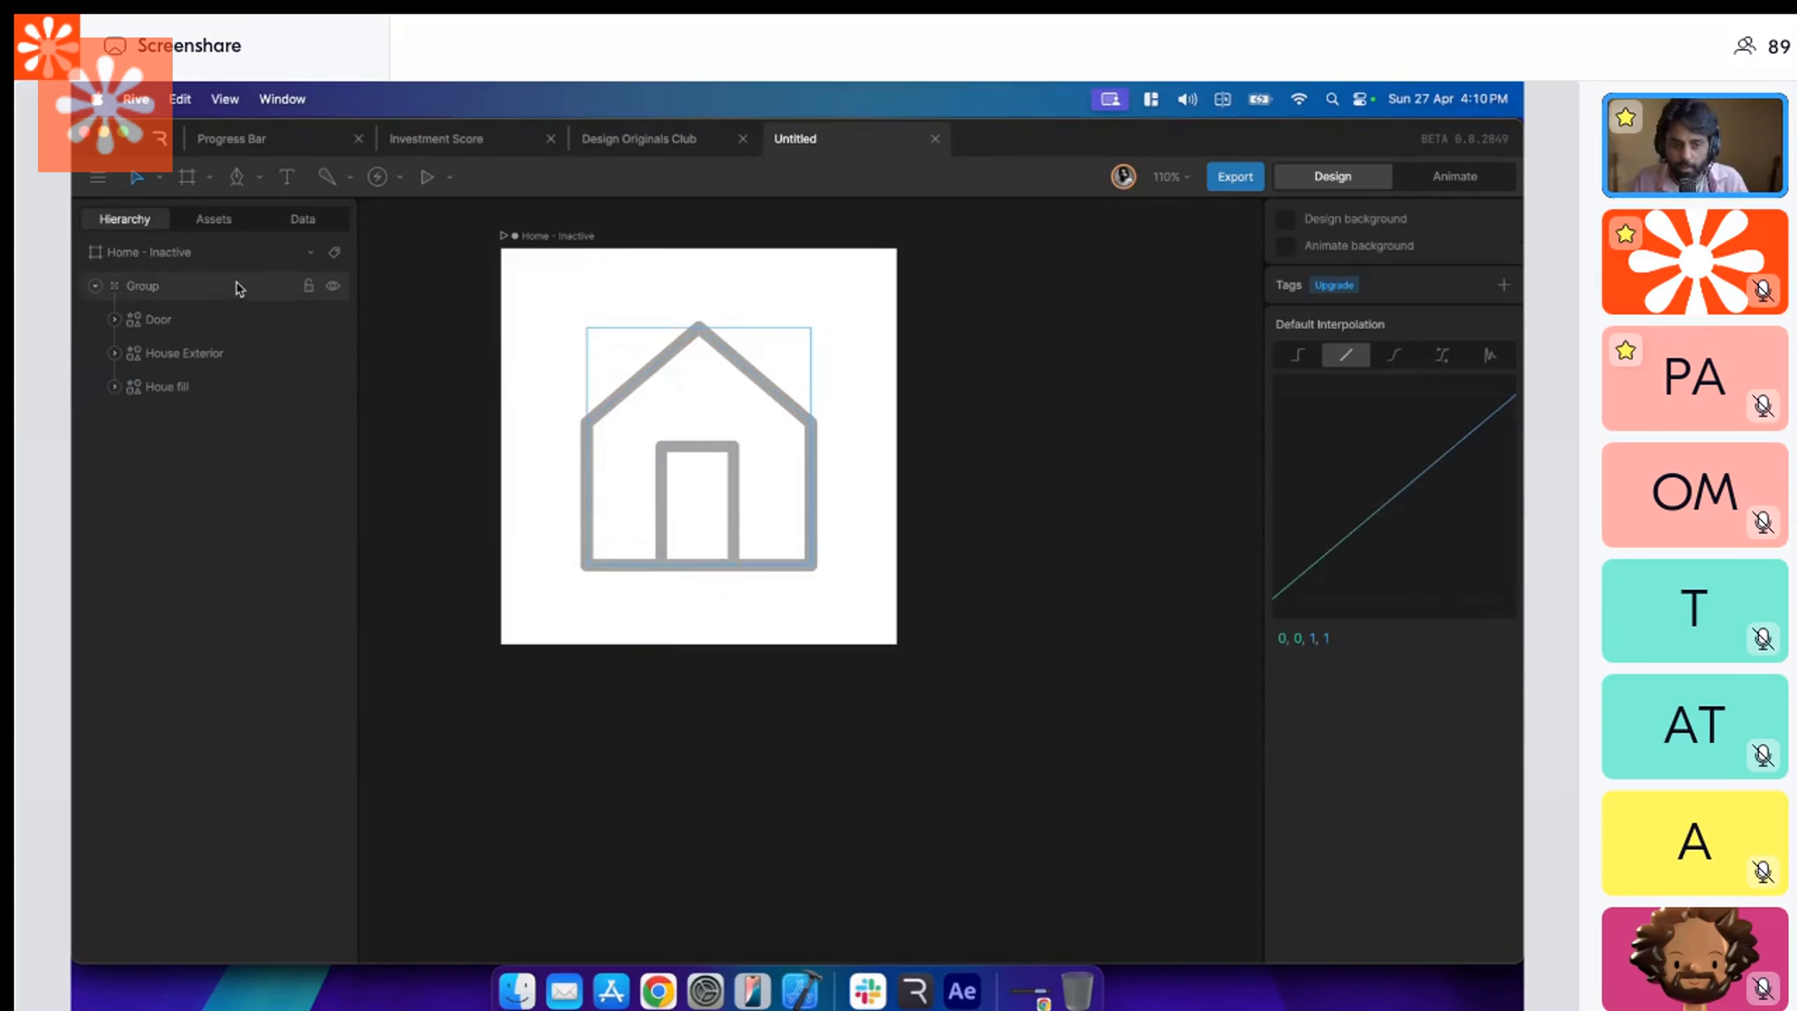
click(181, 386)
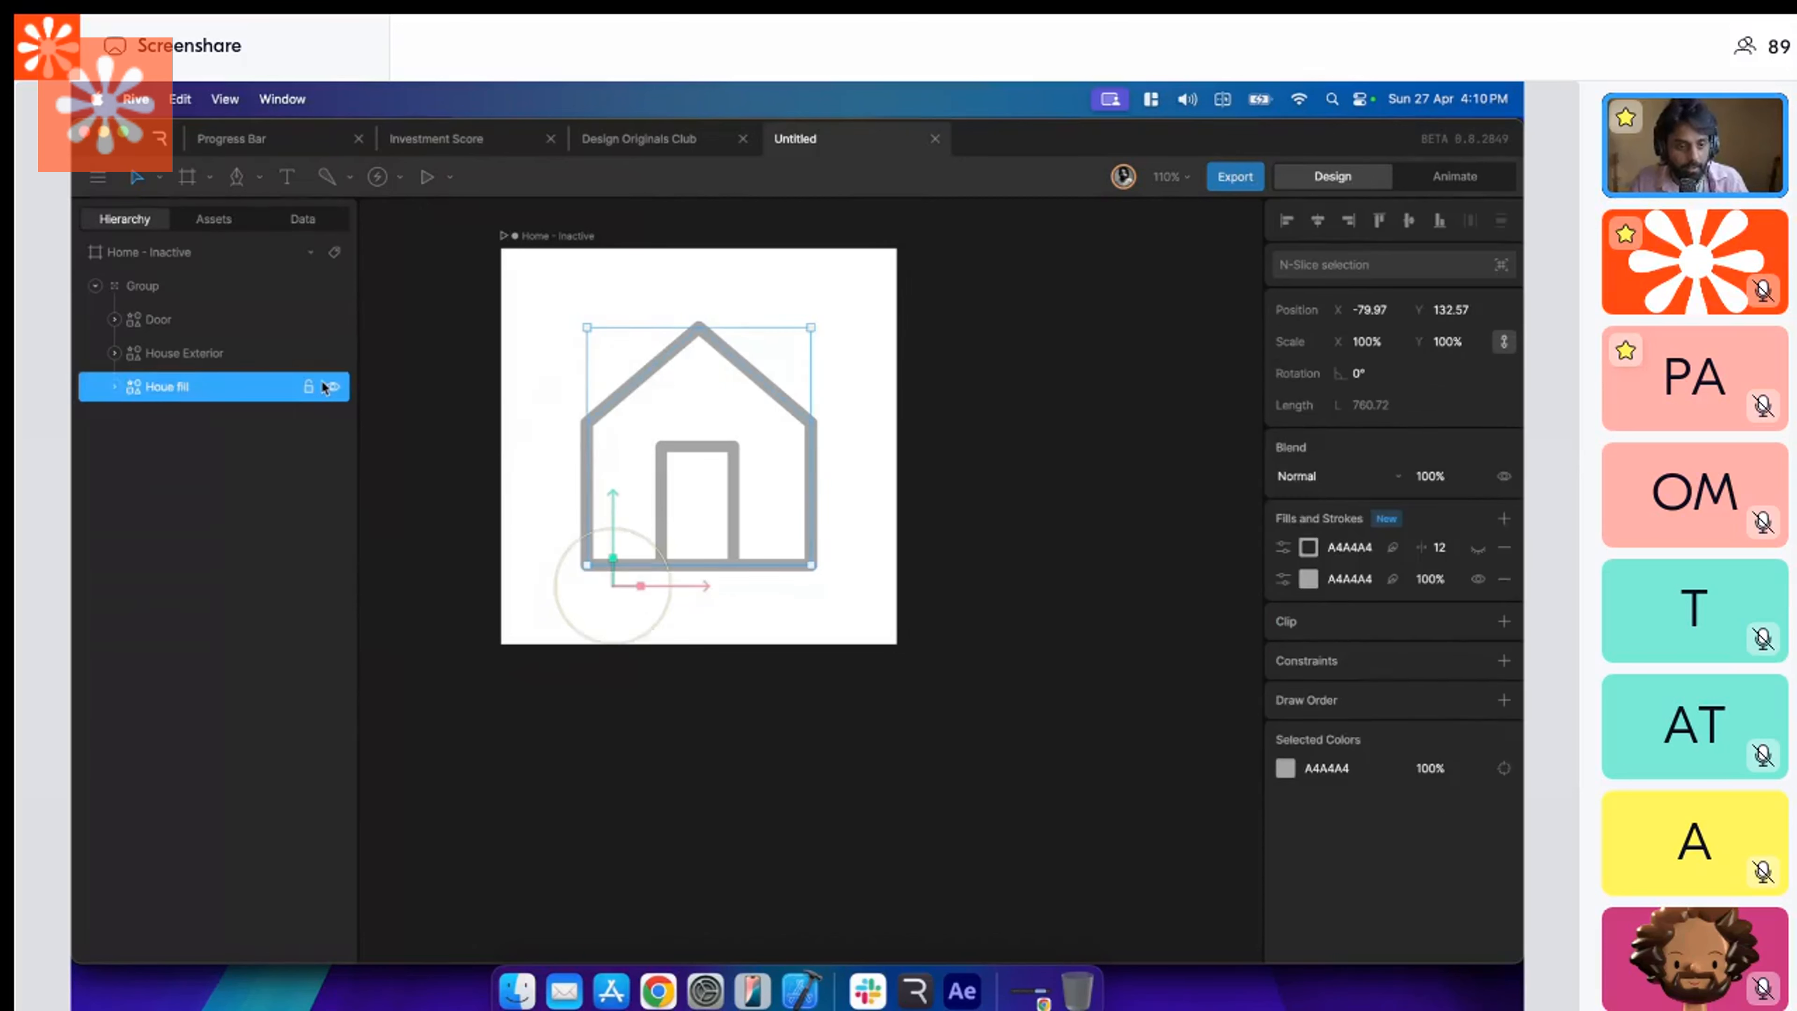
In Animate mode, open the House Exterior path for vertex editing and key all its vertices at 00:00:00 in Home - Inactive.
click(1437, 182)
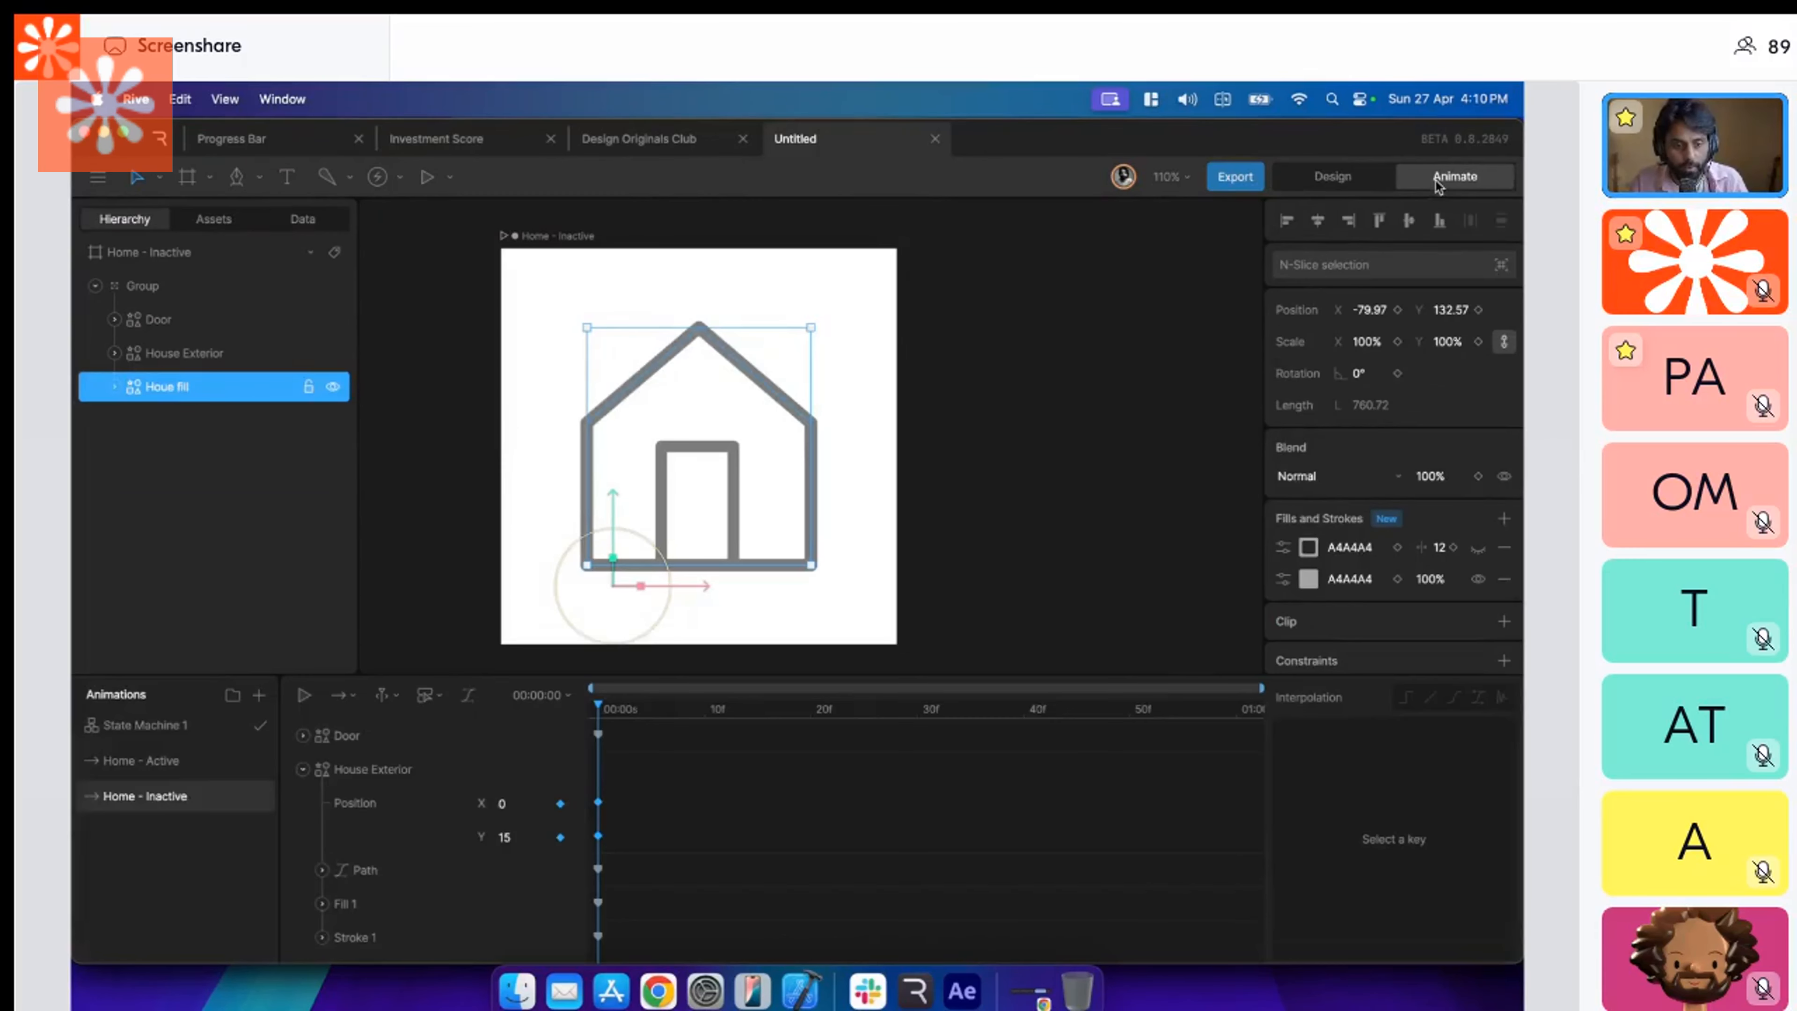
click(302, 771)
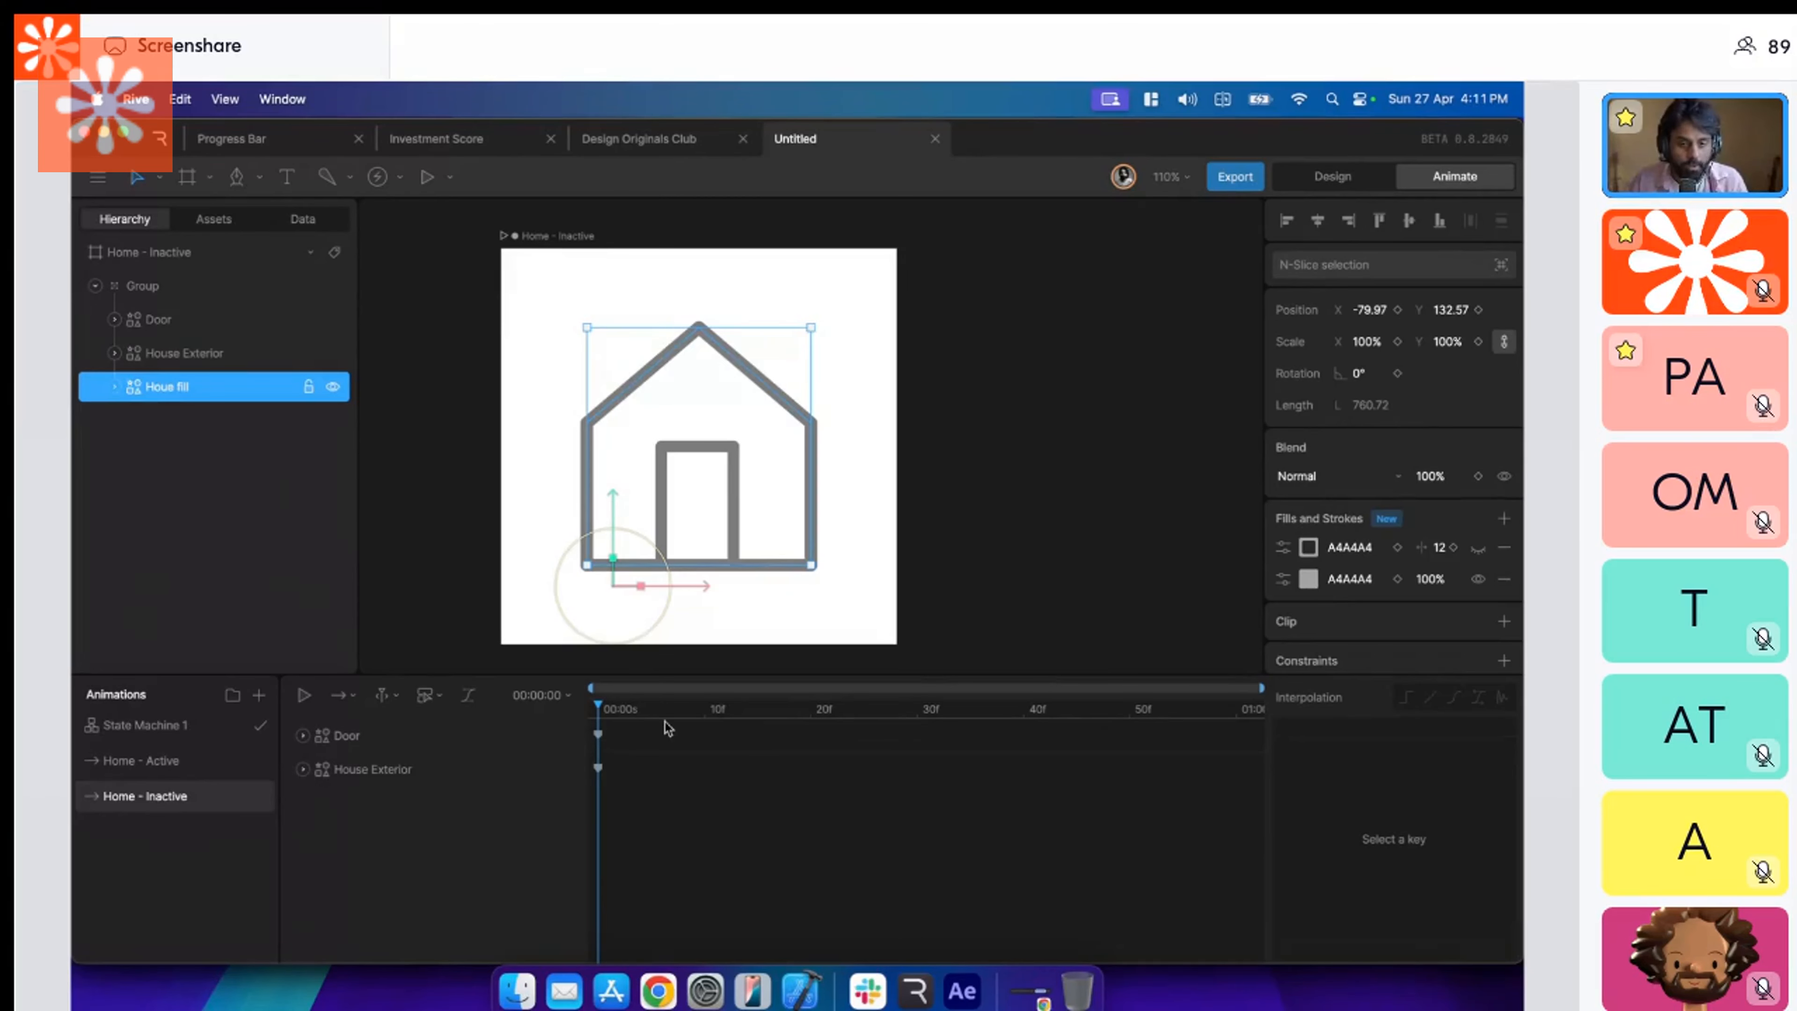
click(769, 387)
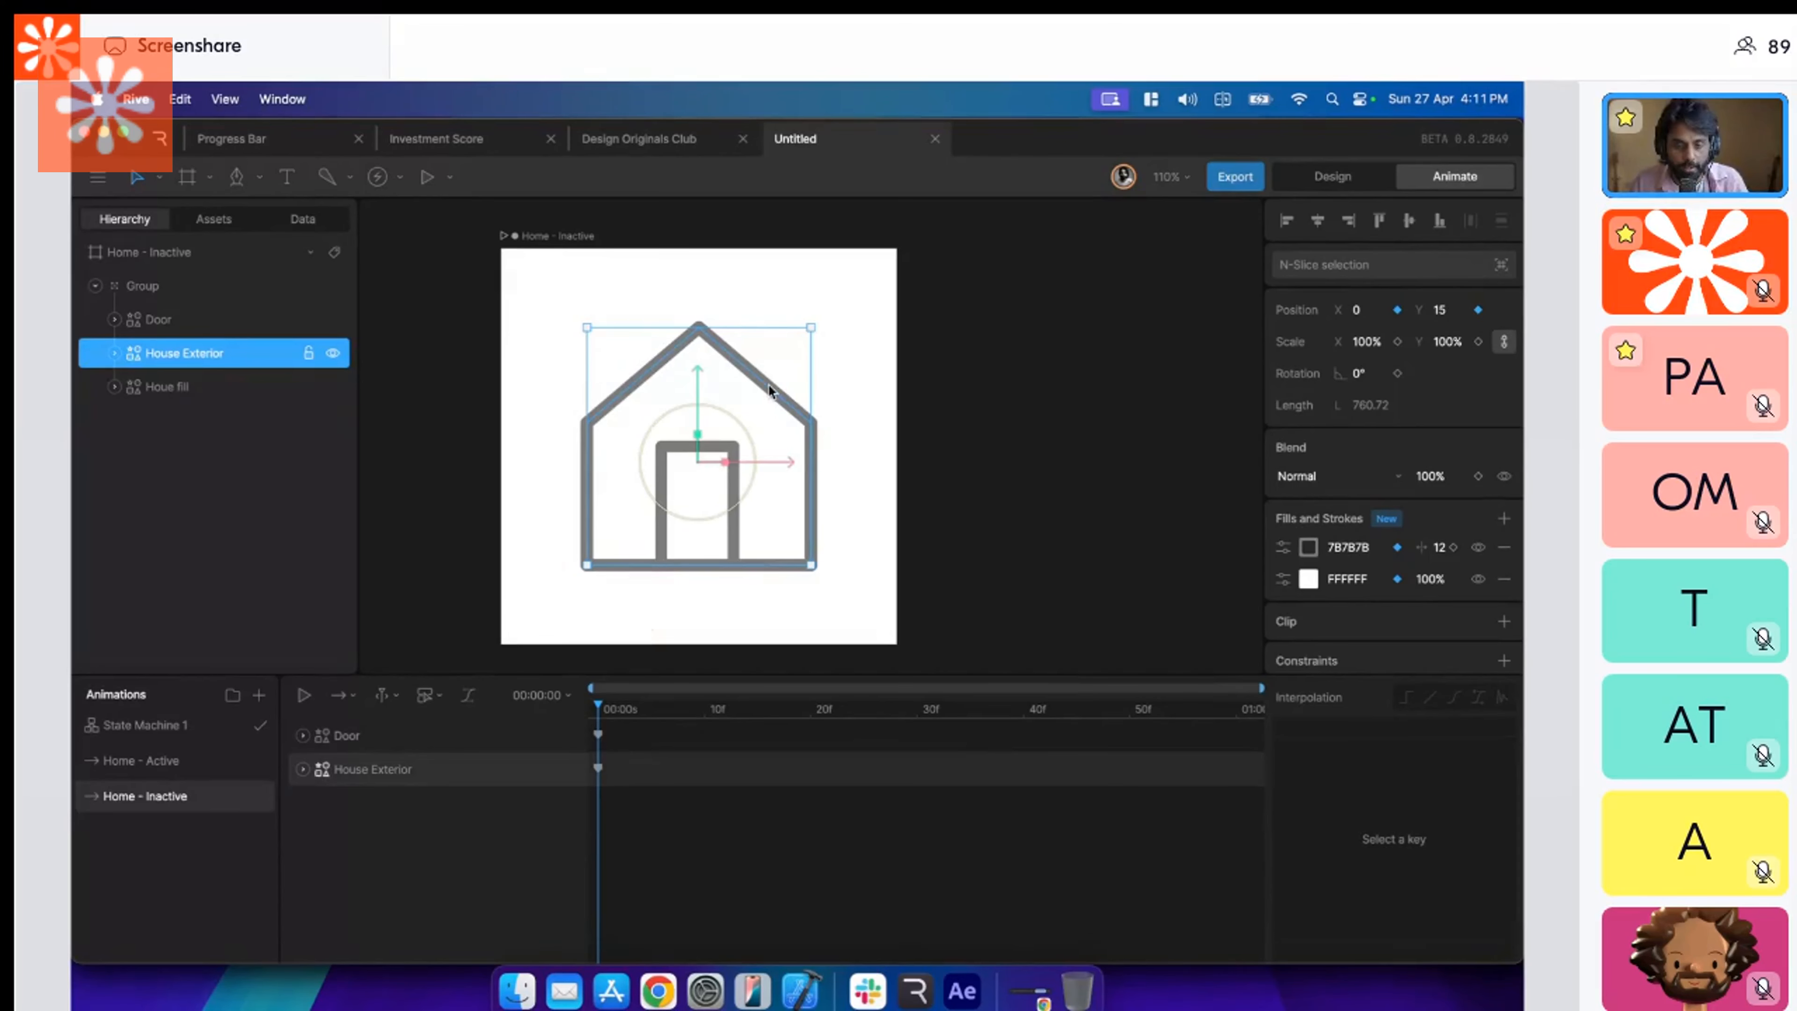
double_click(767, 384)
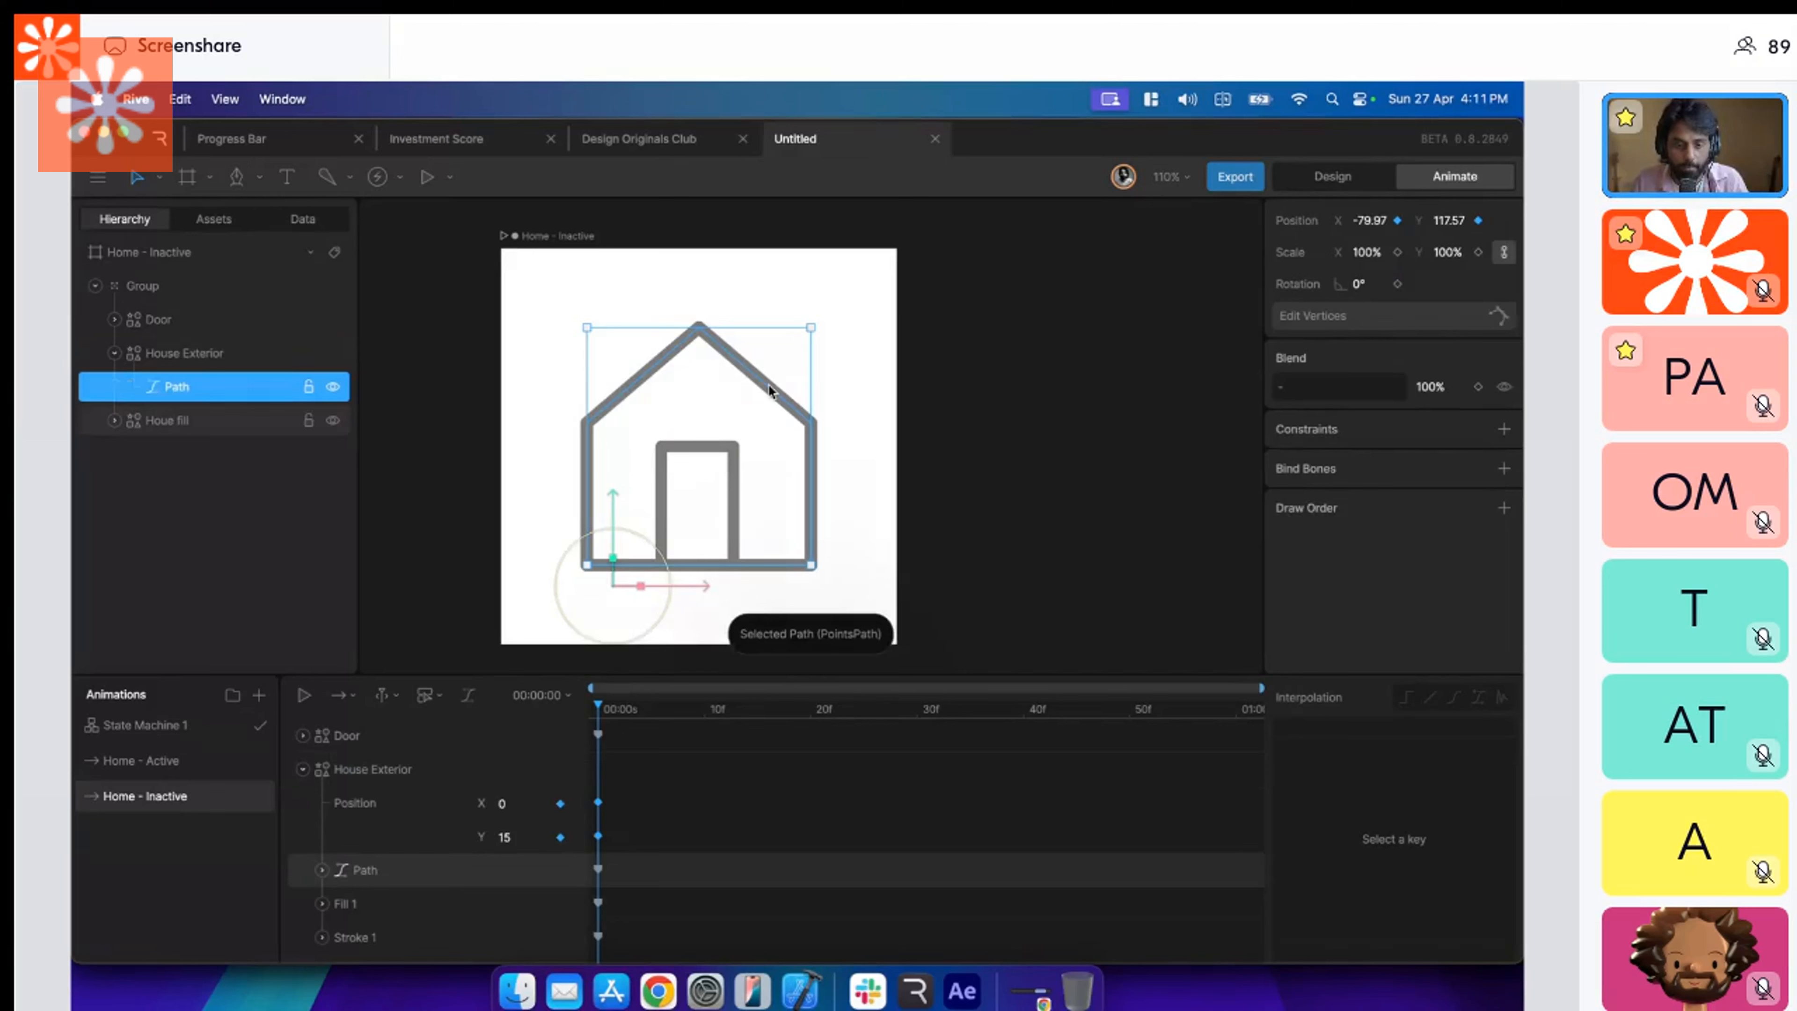
double_click(768, 384)
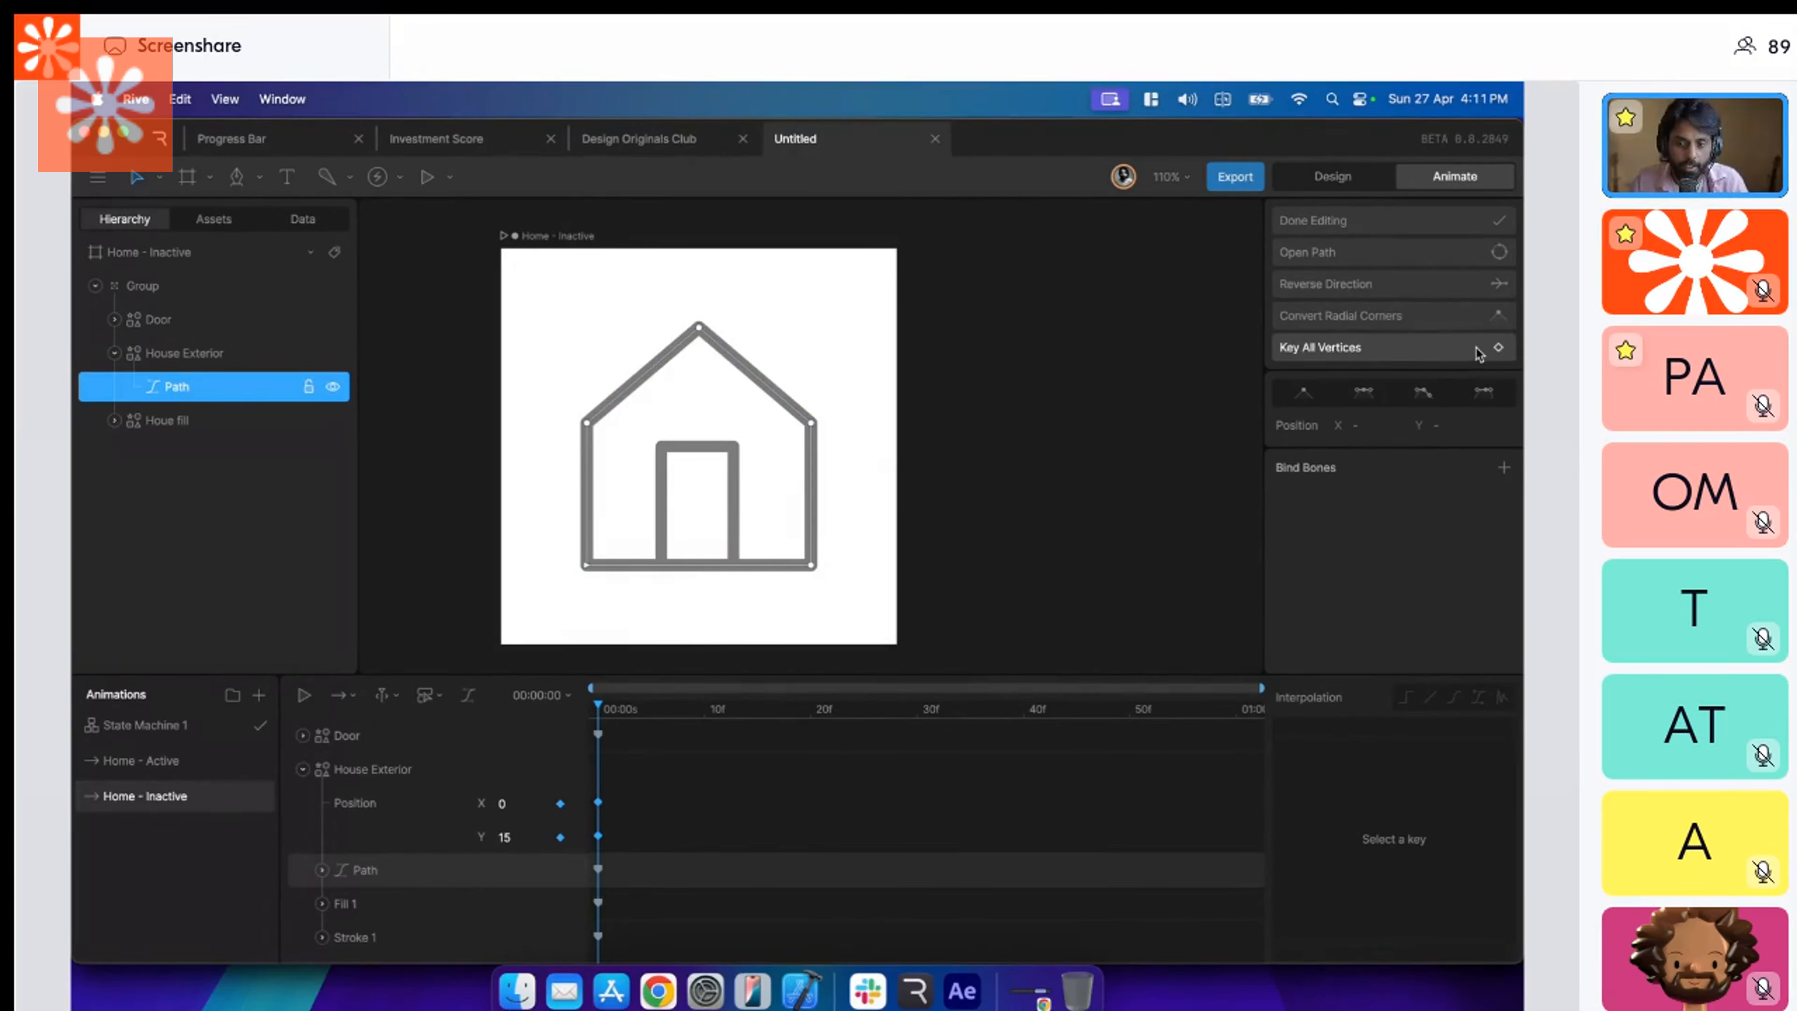
click(1494, 349)
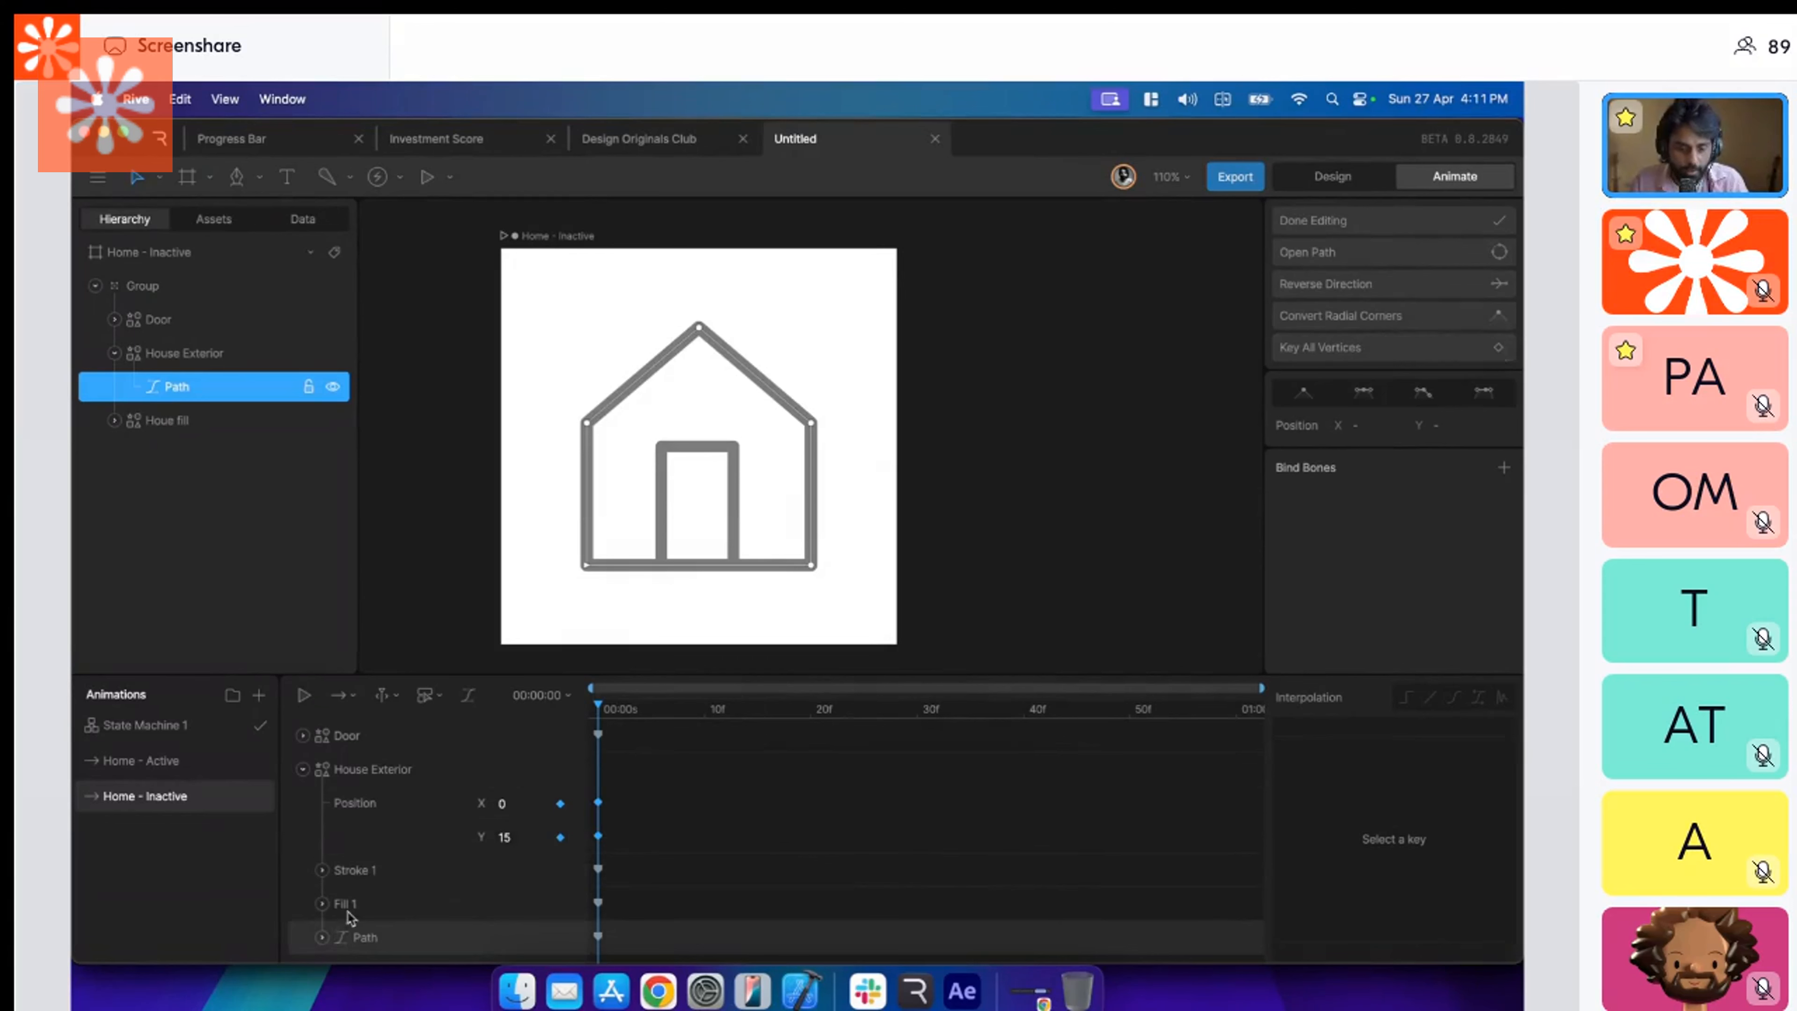
Examine the keyframes of each House Exterior path vertex in the Home - Inactive timeline, and collapse the layer's tracks.
click(322, 937)
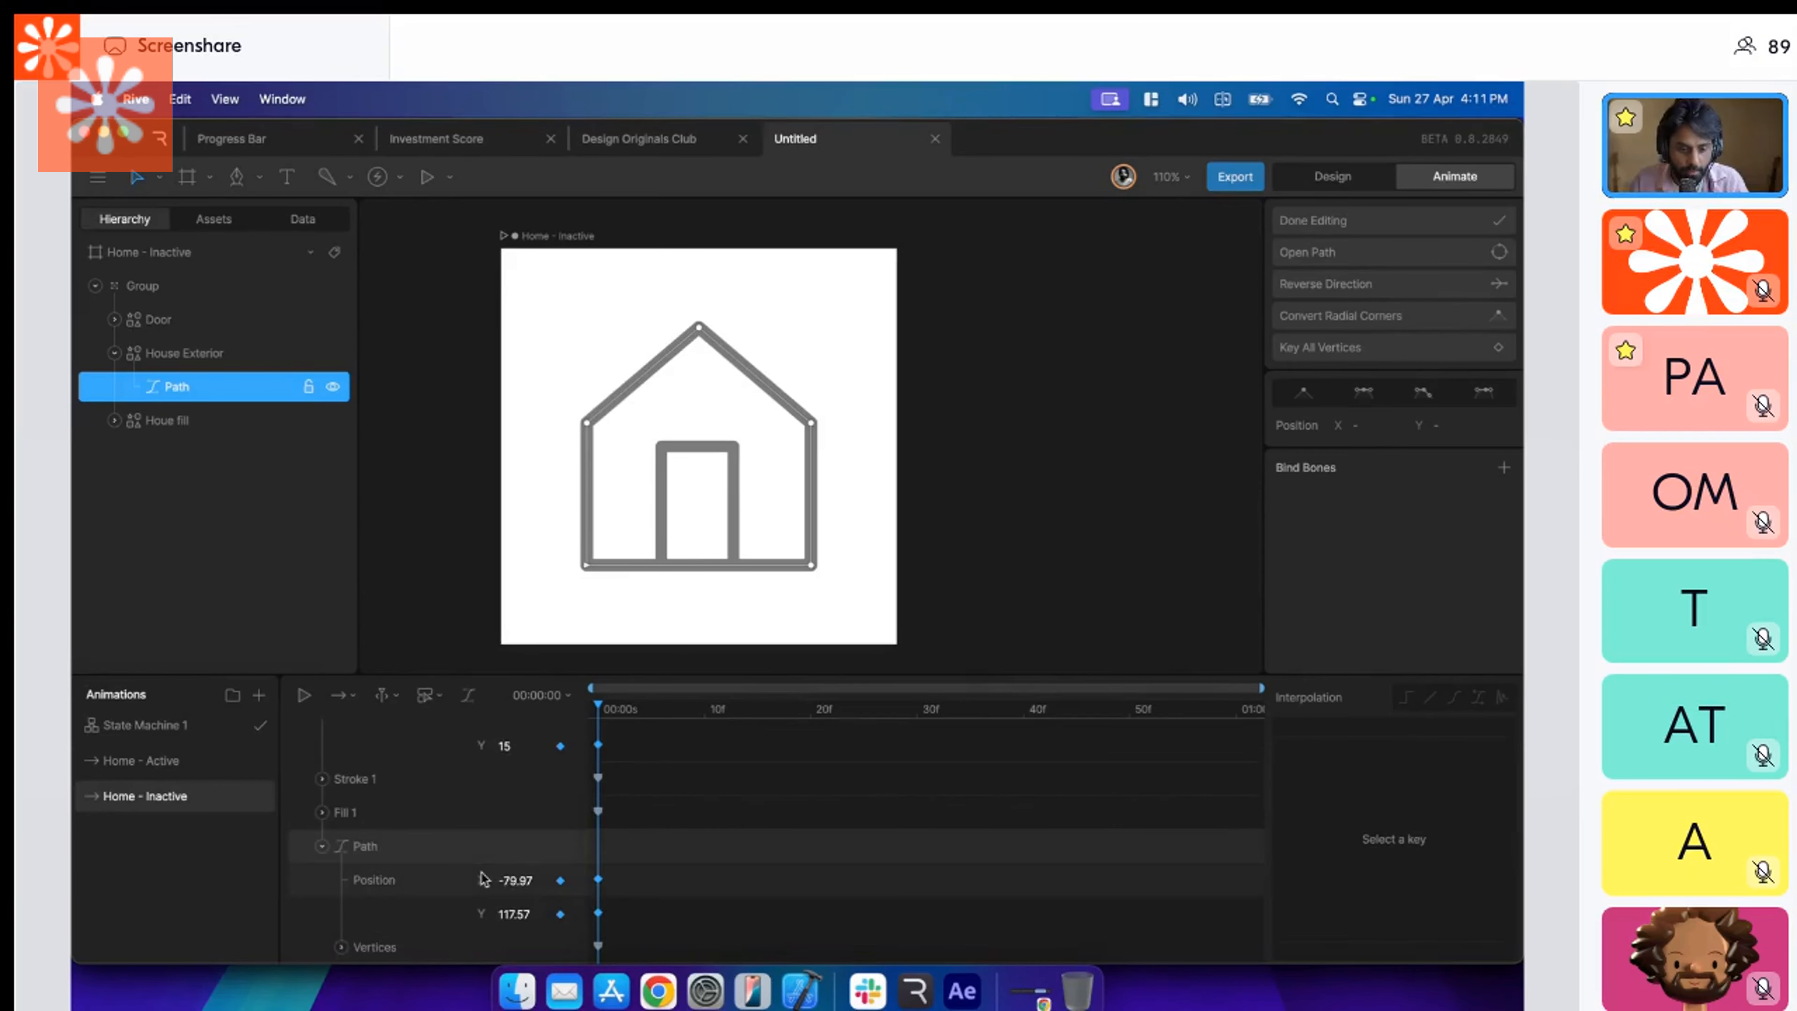
click(341, 946)
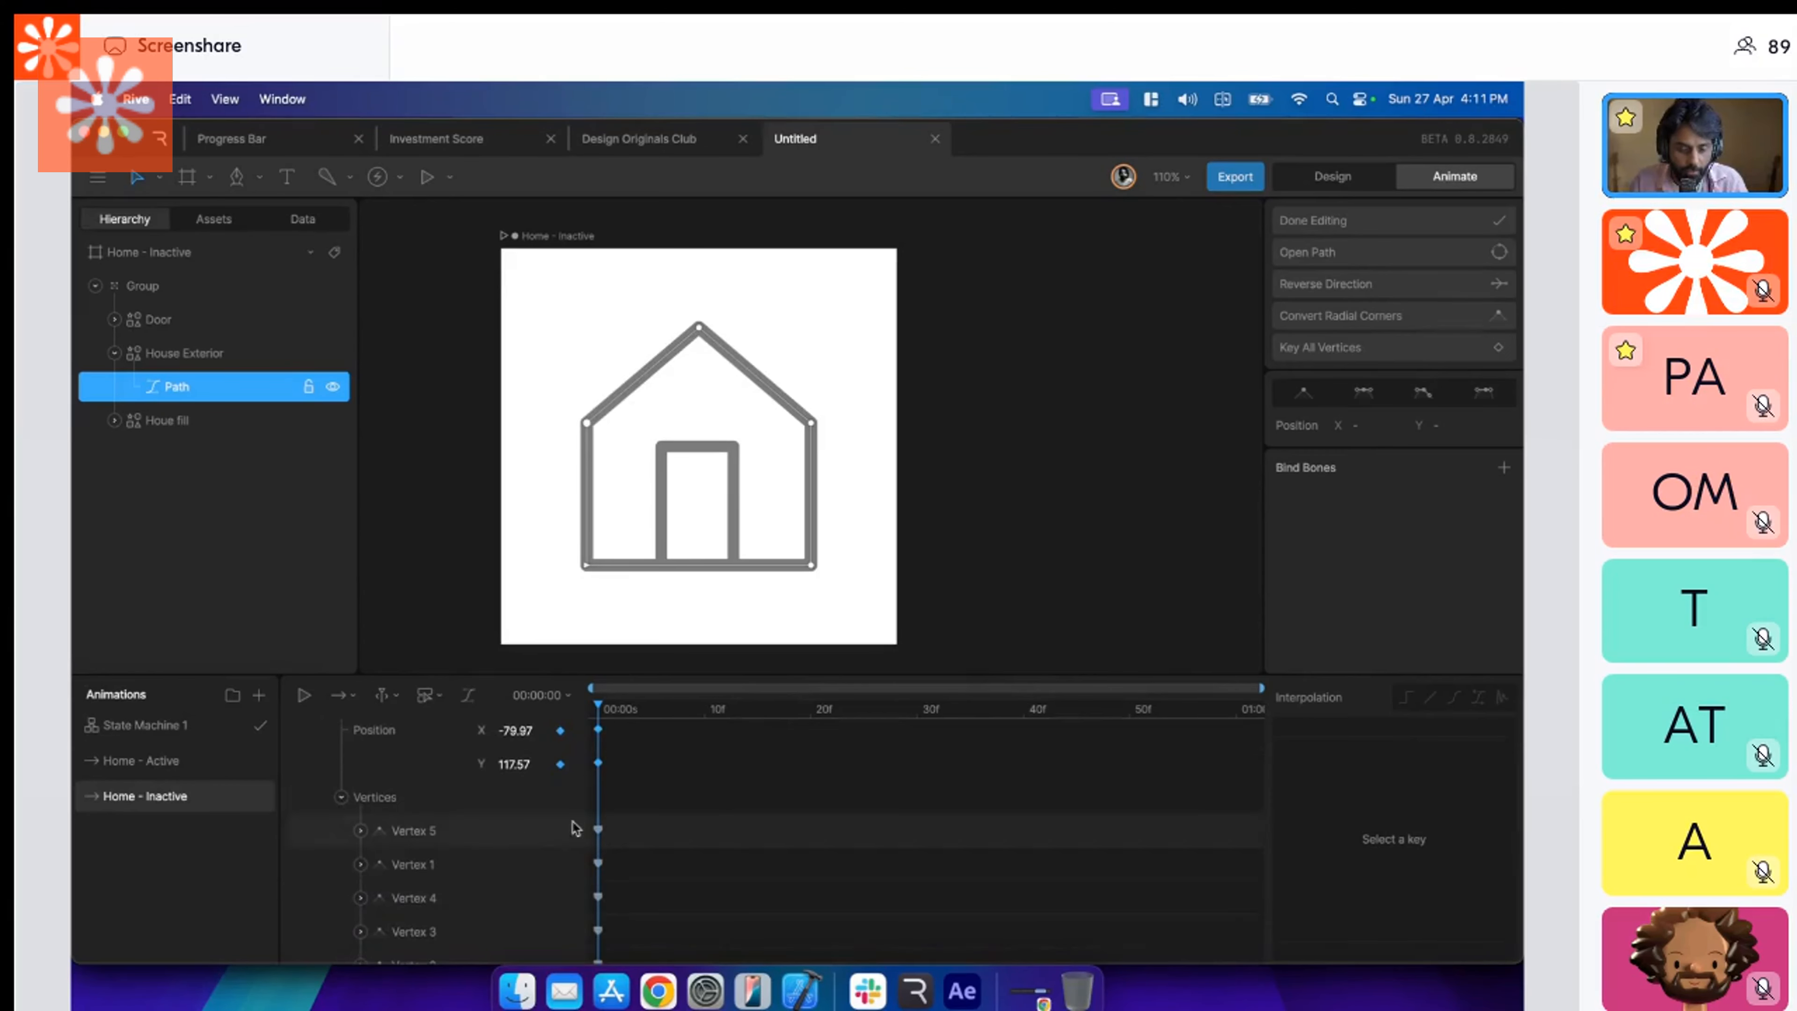
click(599, 830)
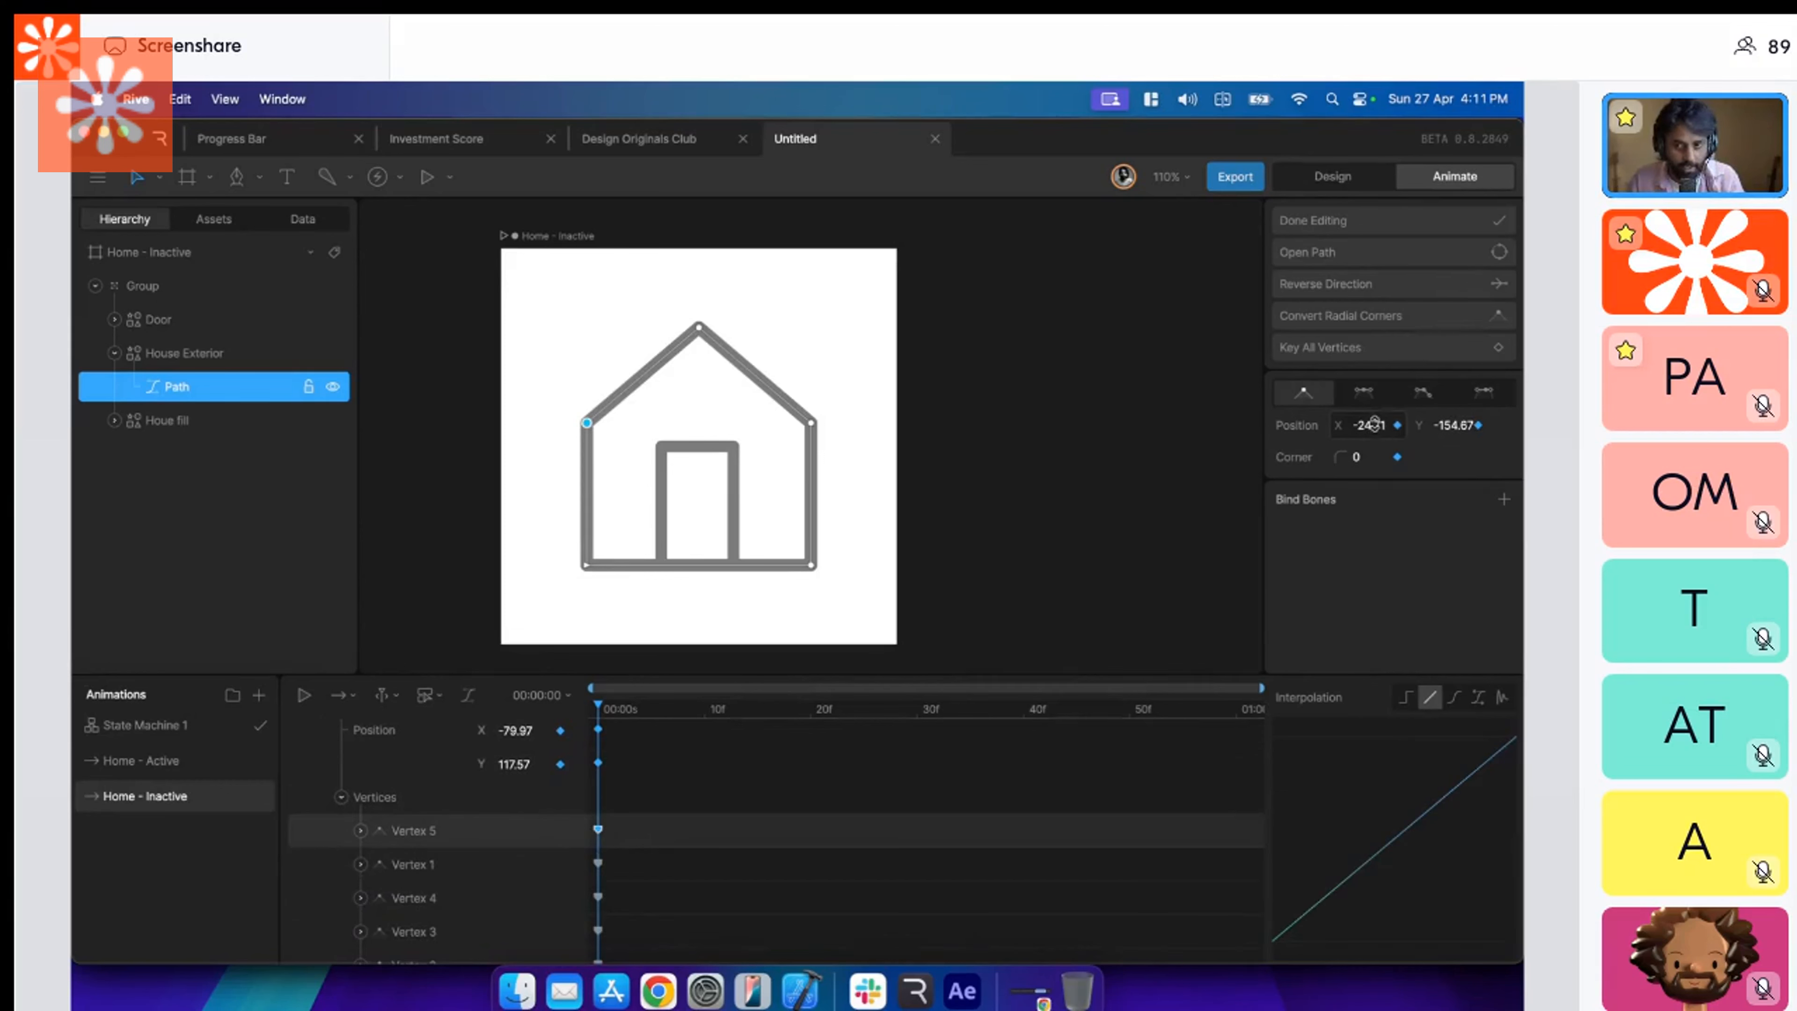
click(597, 863)
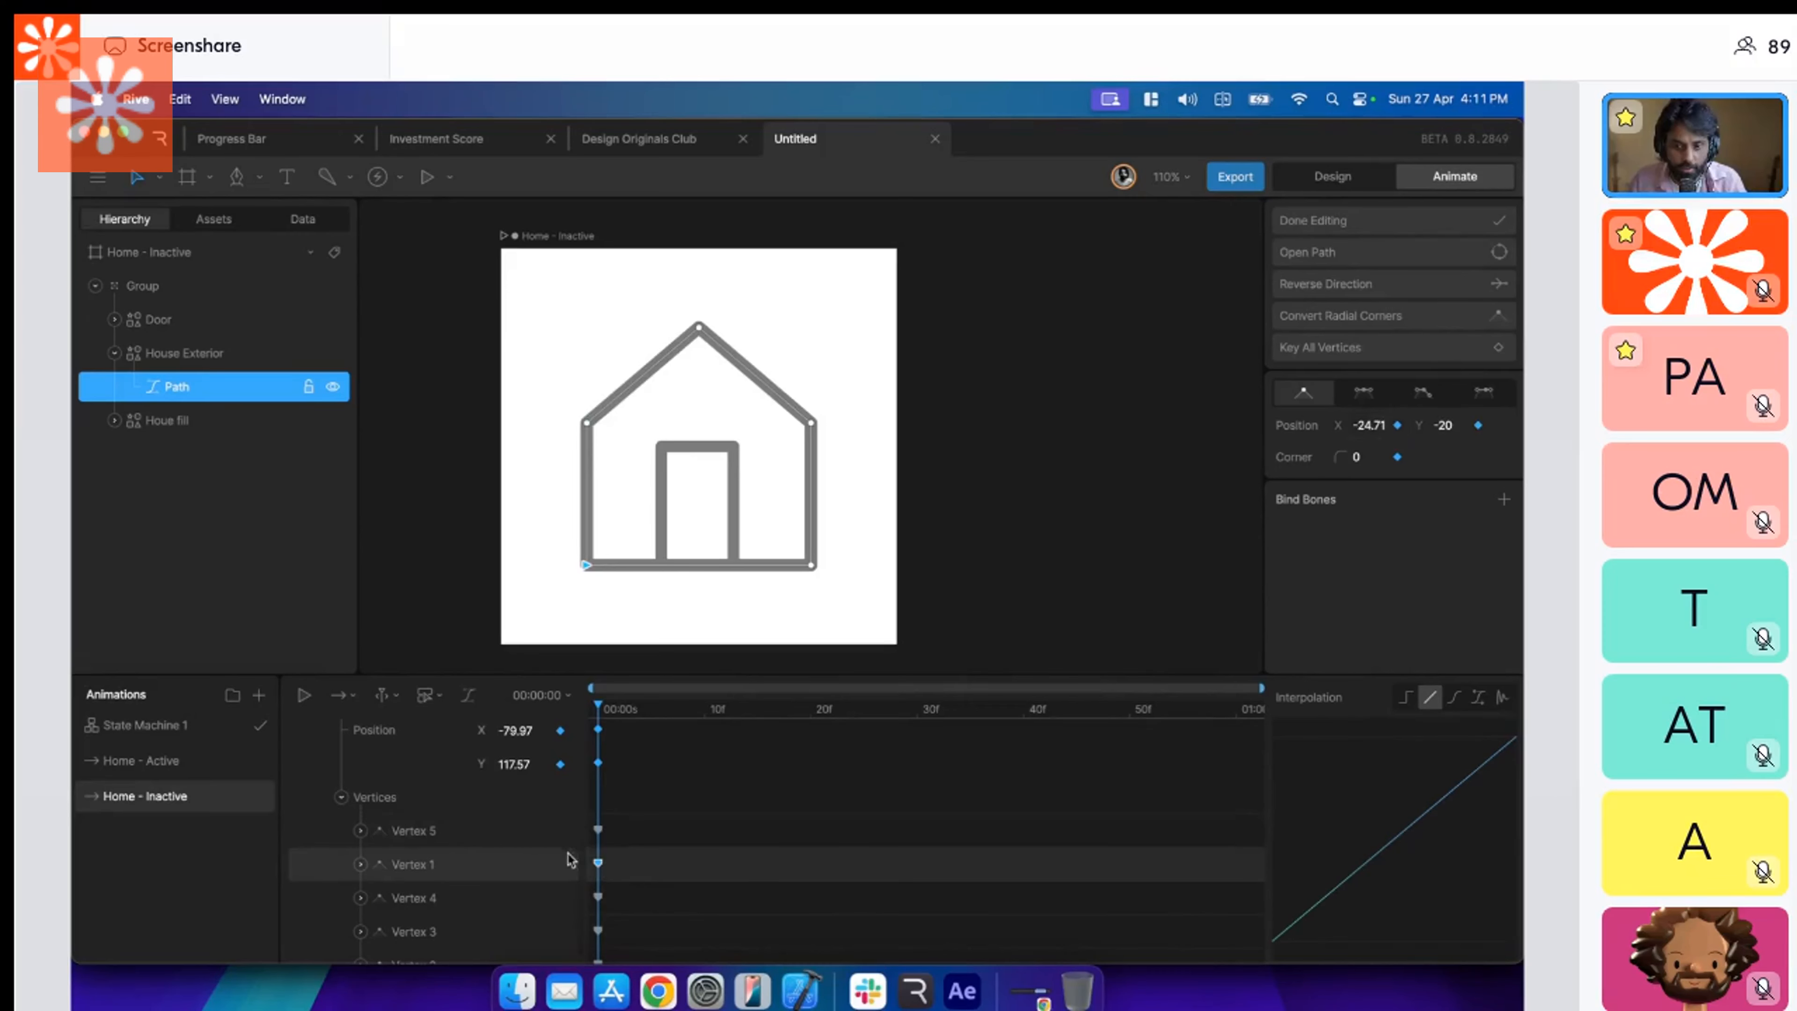
click(597, 897)
click(597, 931)
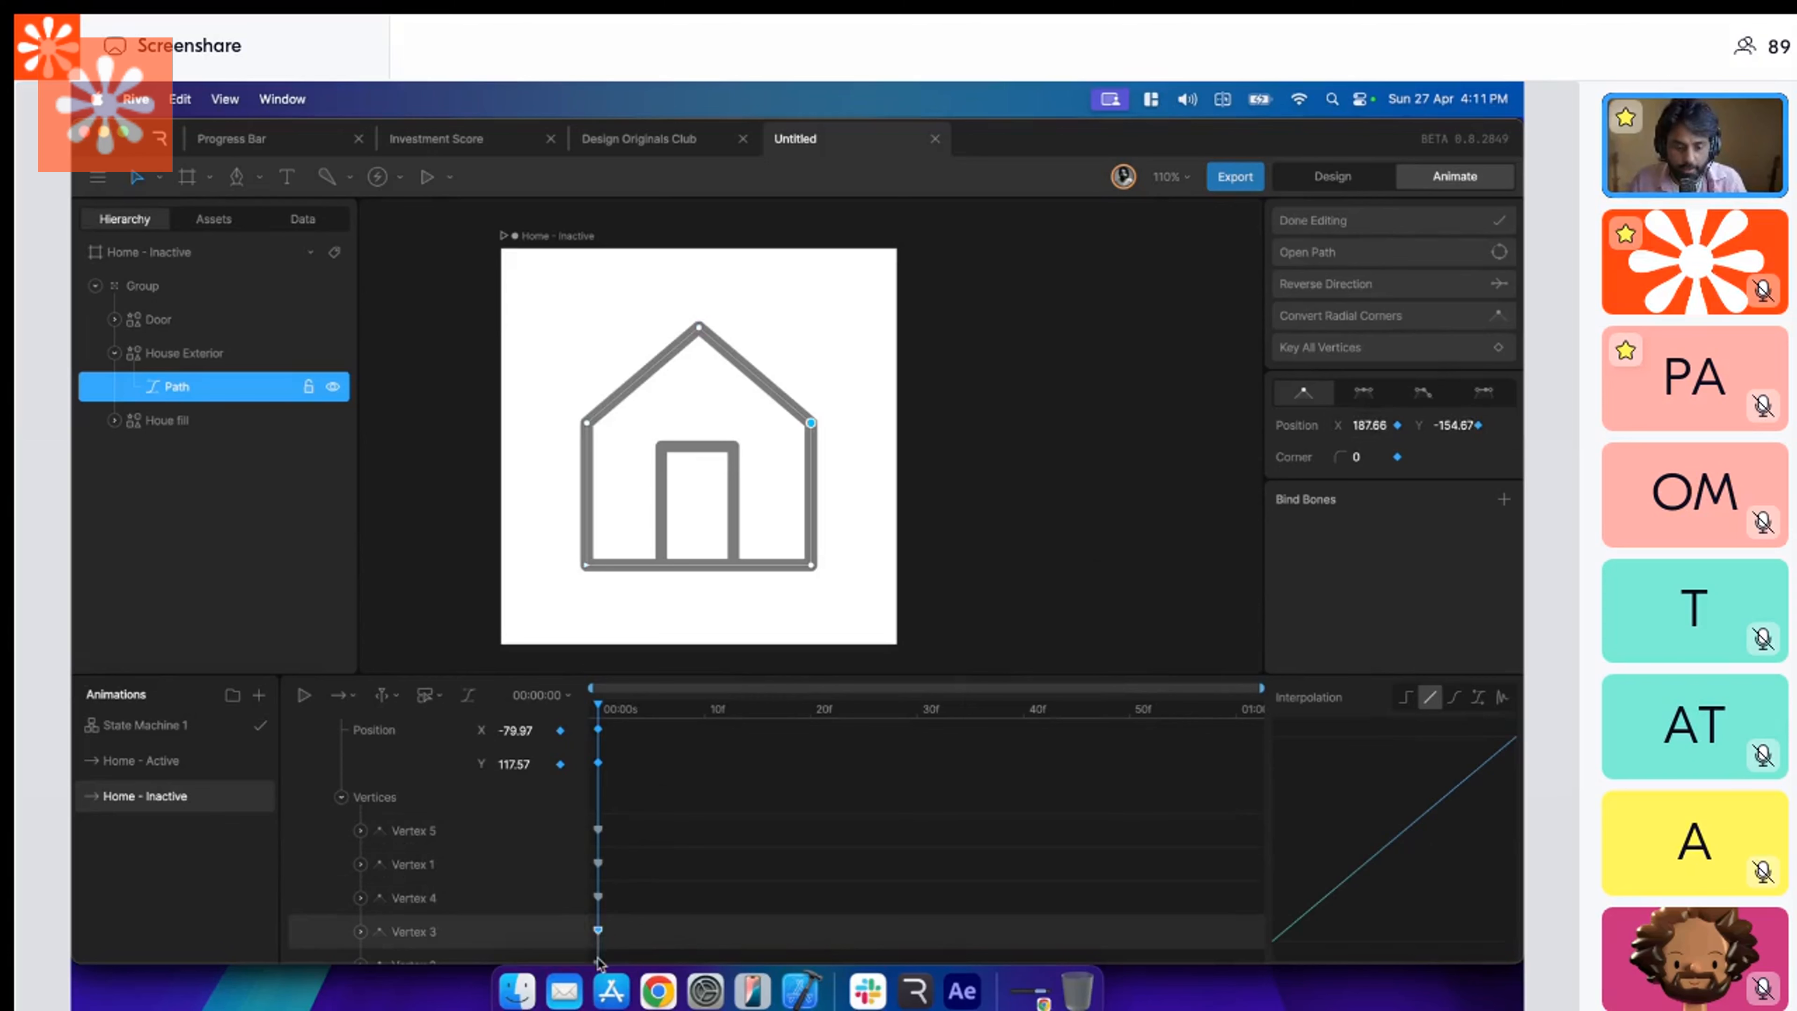
click(599, 952)
scroll(599, 954, down, 1)
click(598, 946)
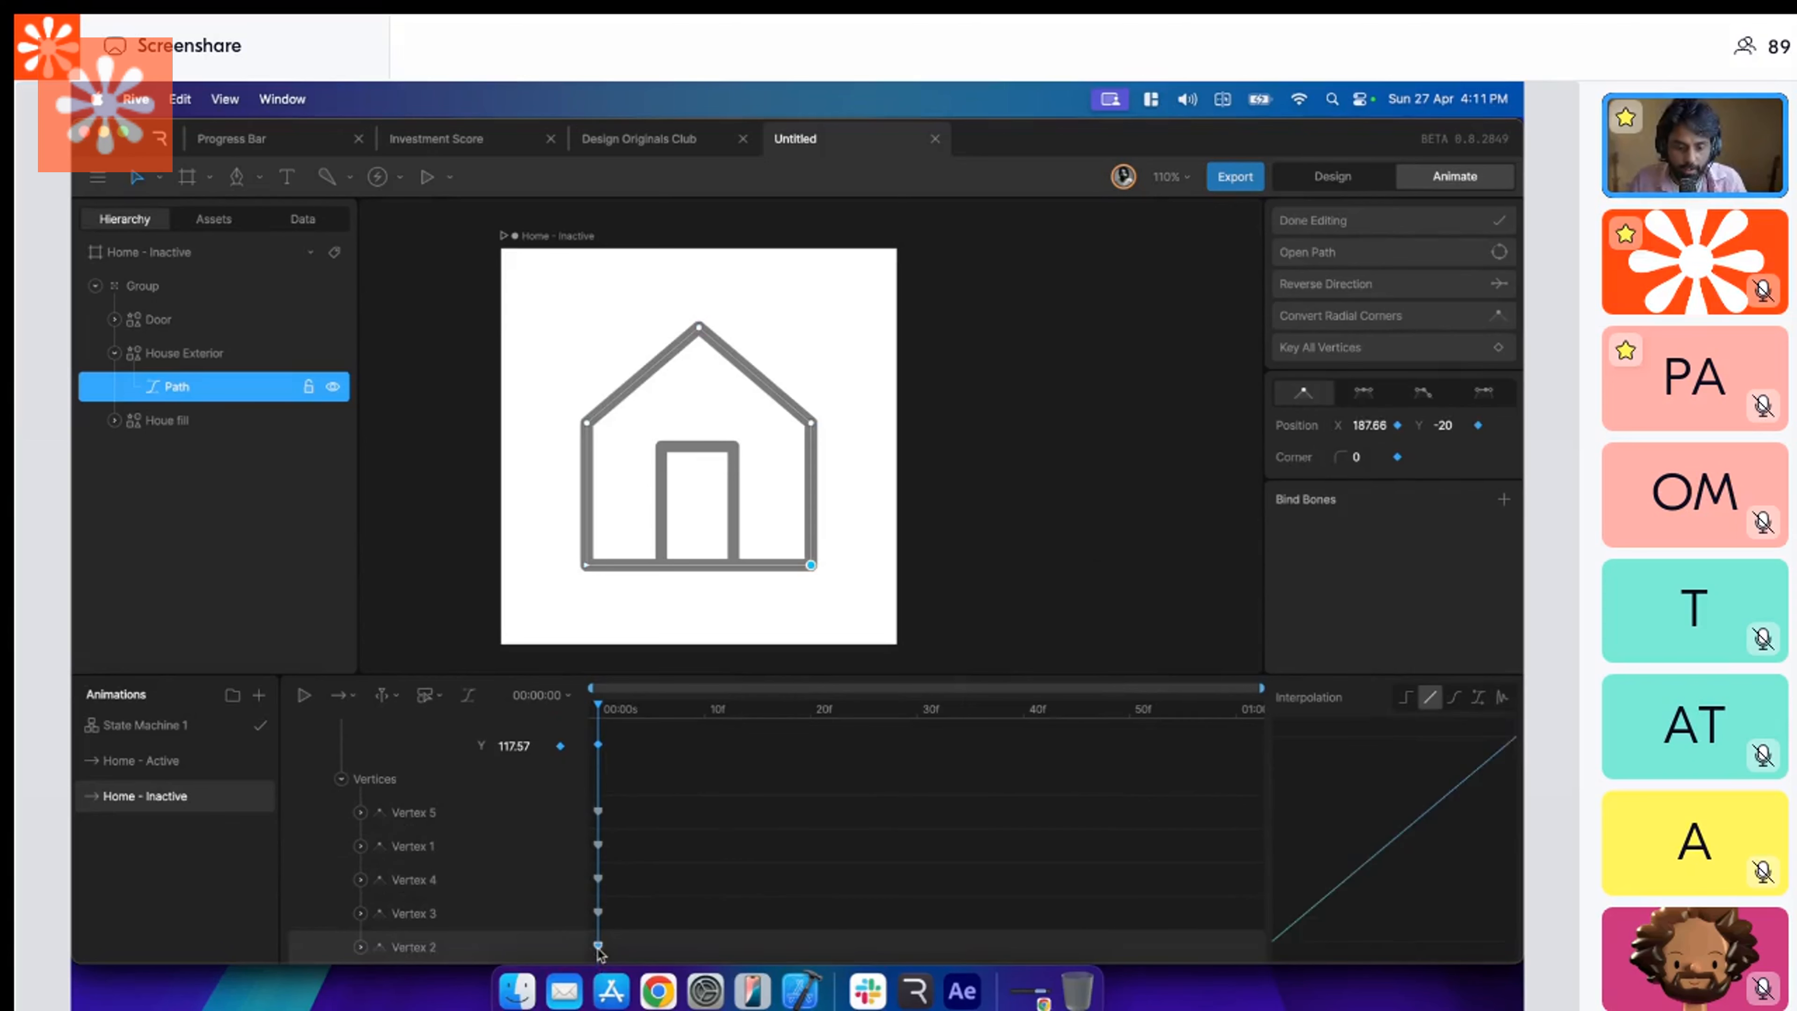
click(754, 849)
scroll(741, 827, up, 3)
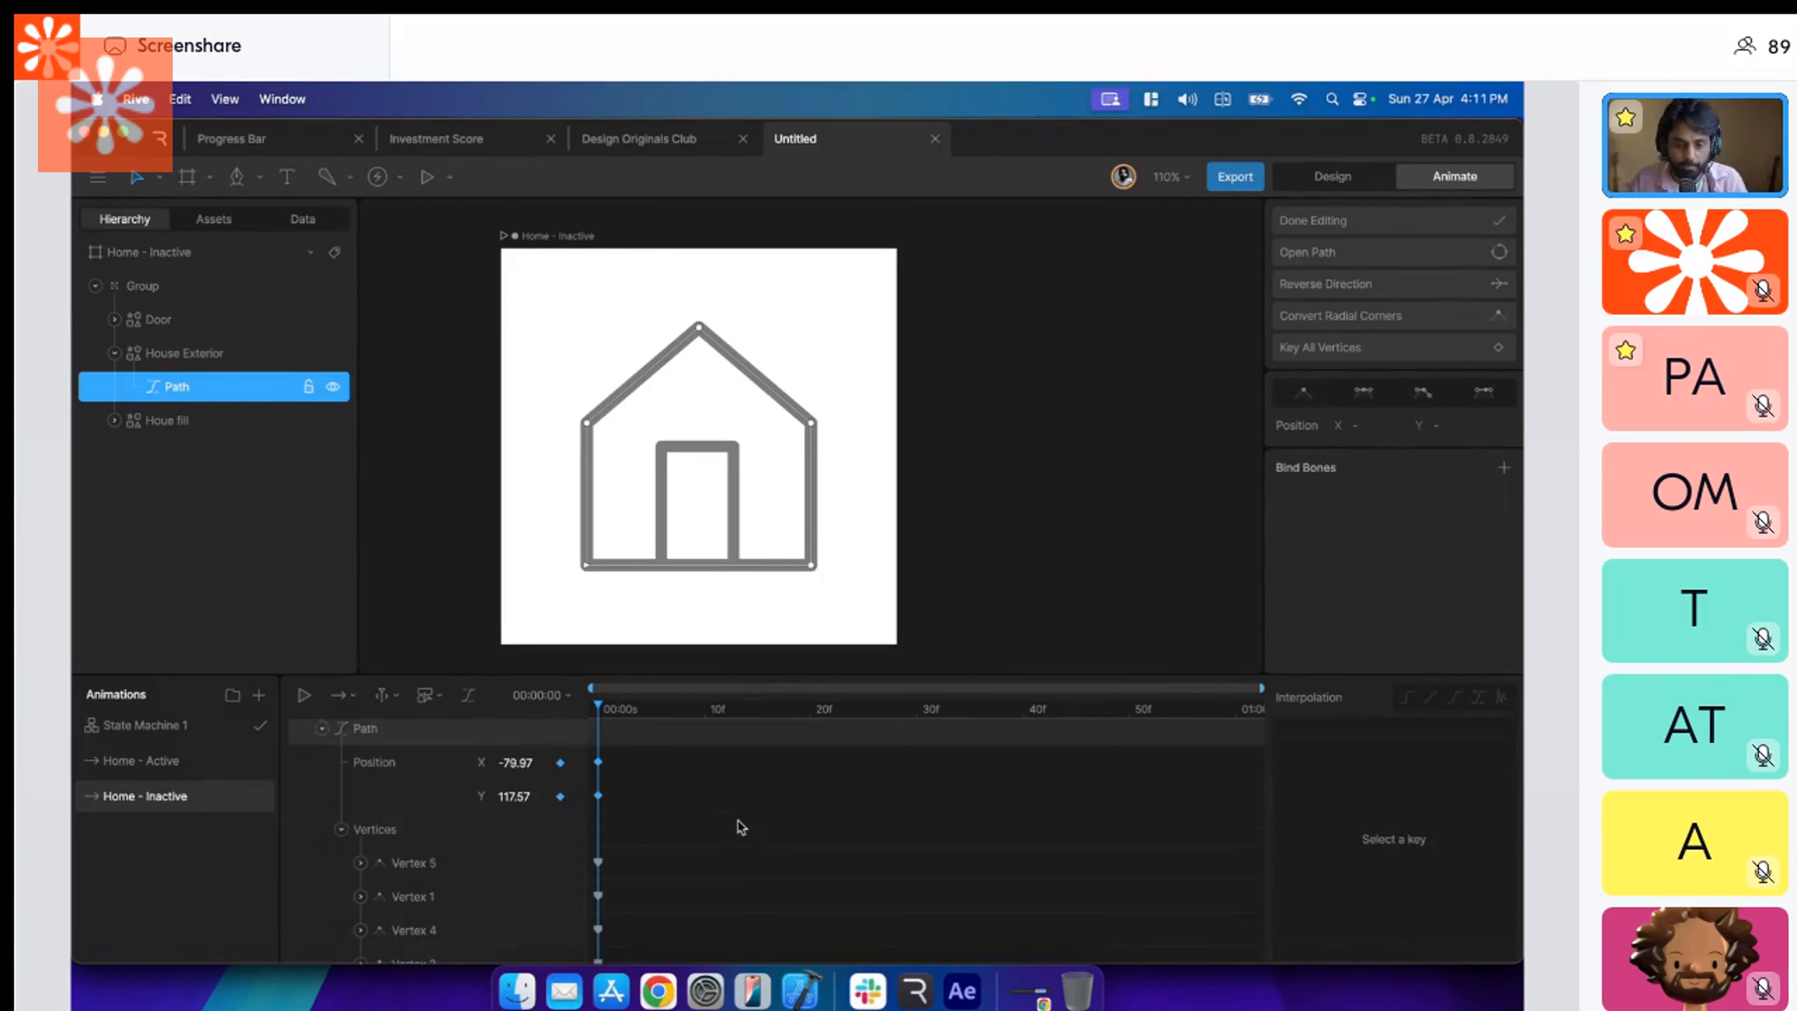
scroll(450, 772, up, 2)
scroll(451, 772, up, 1)
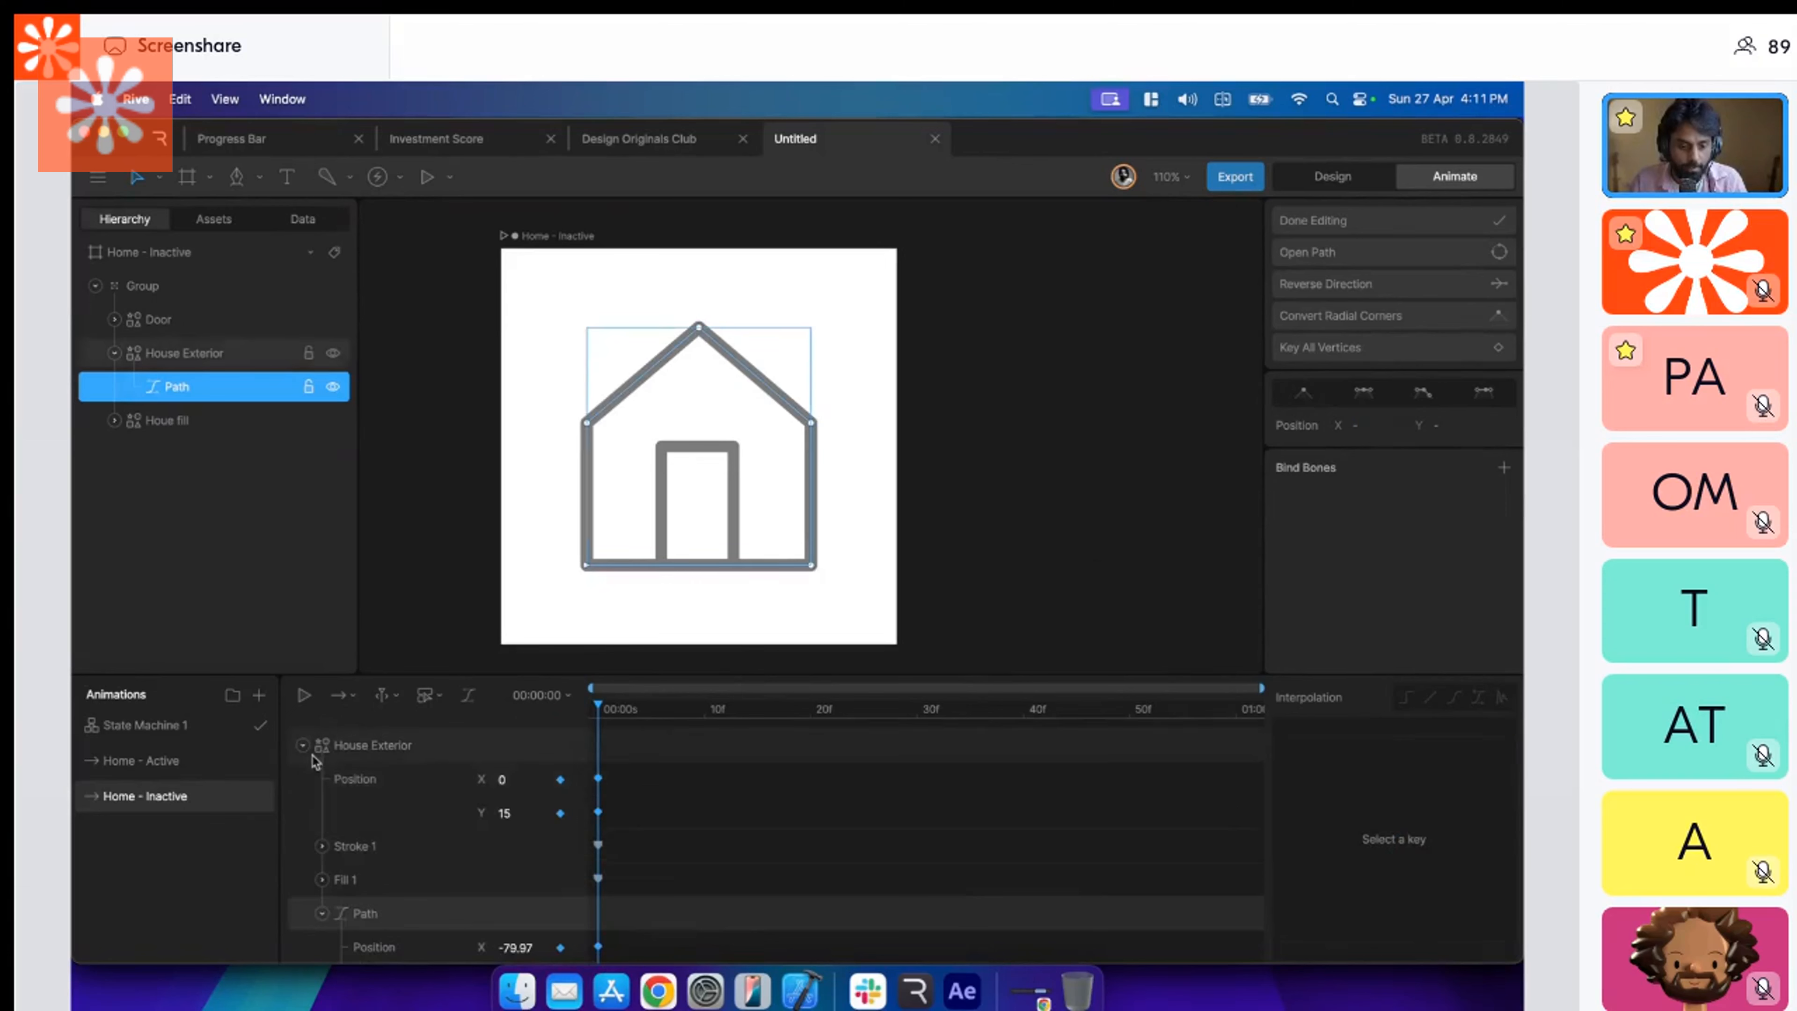
click(303, 769)
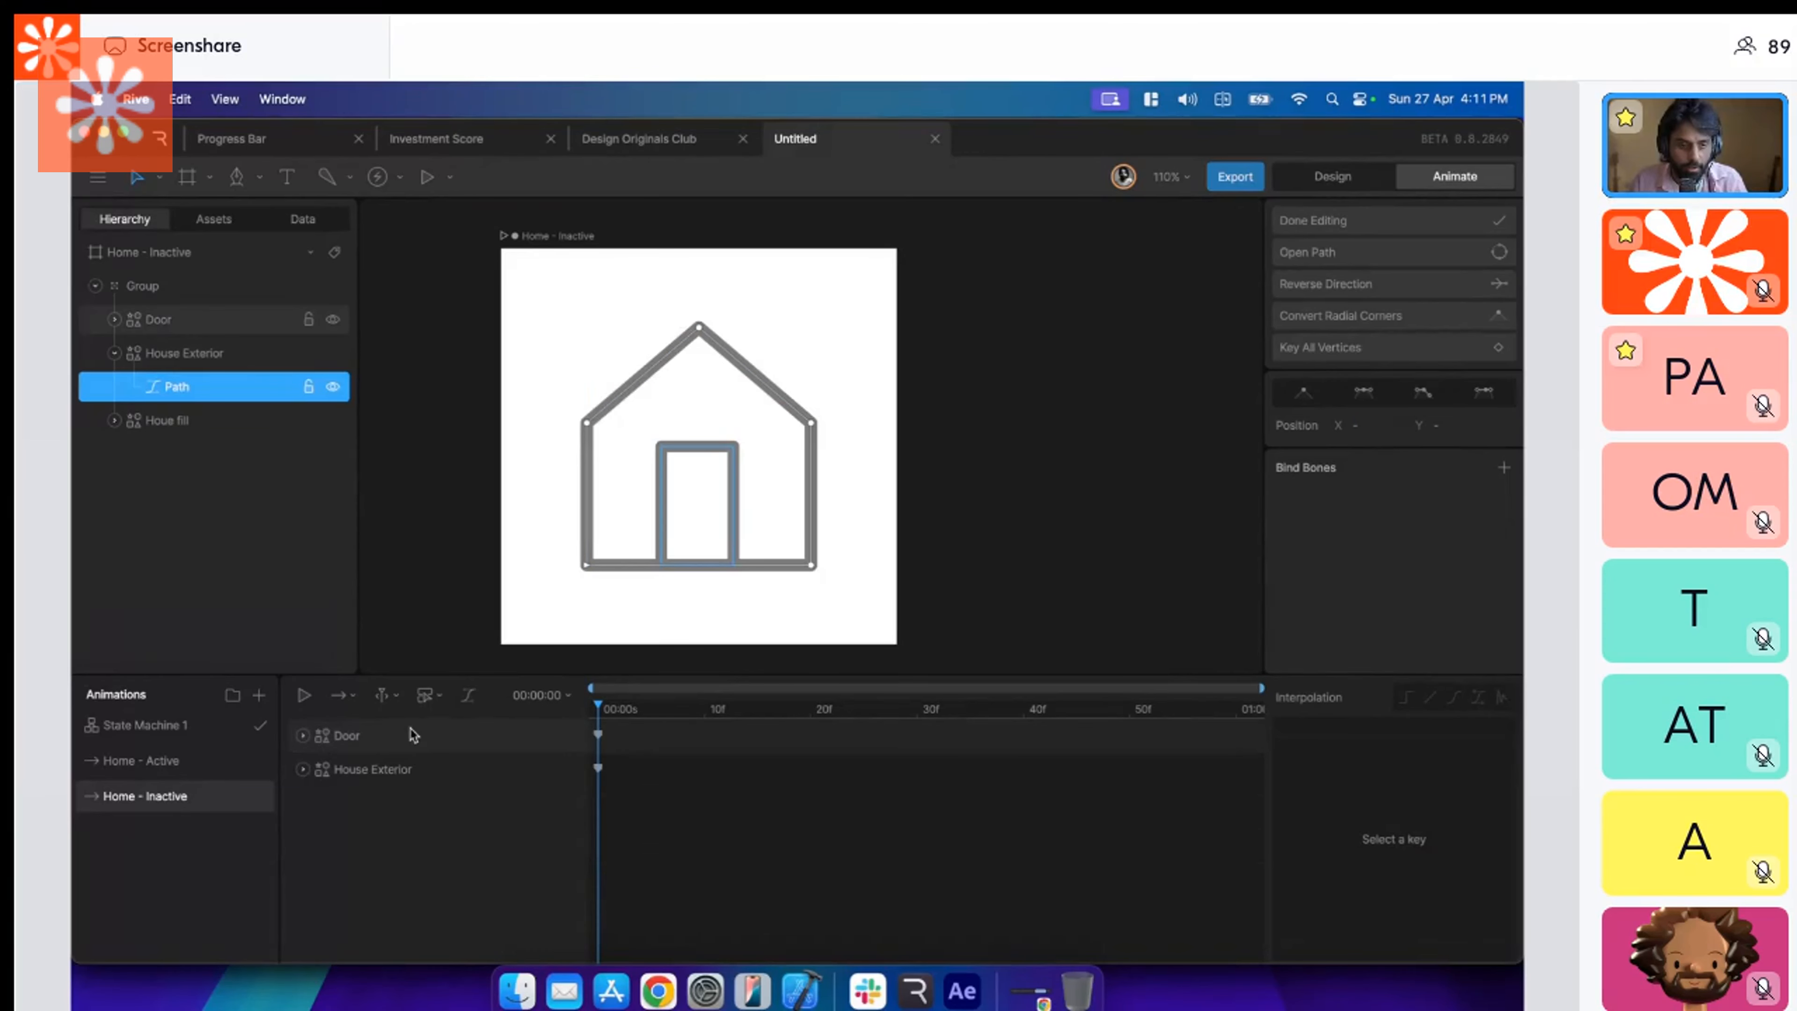
Open the Houe fill path for vertex editing and key all its vertices at 00:00:00 in Home - Inactive.
key(Escape)
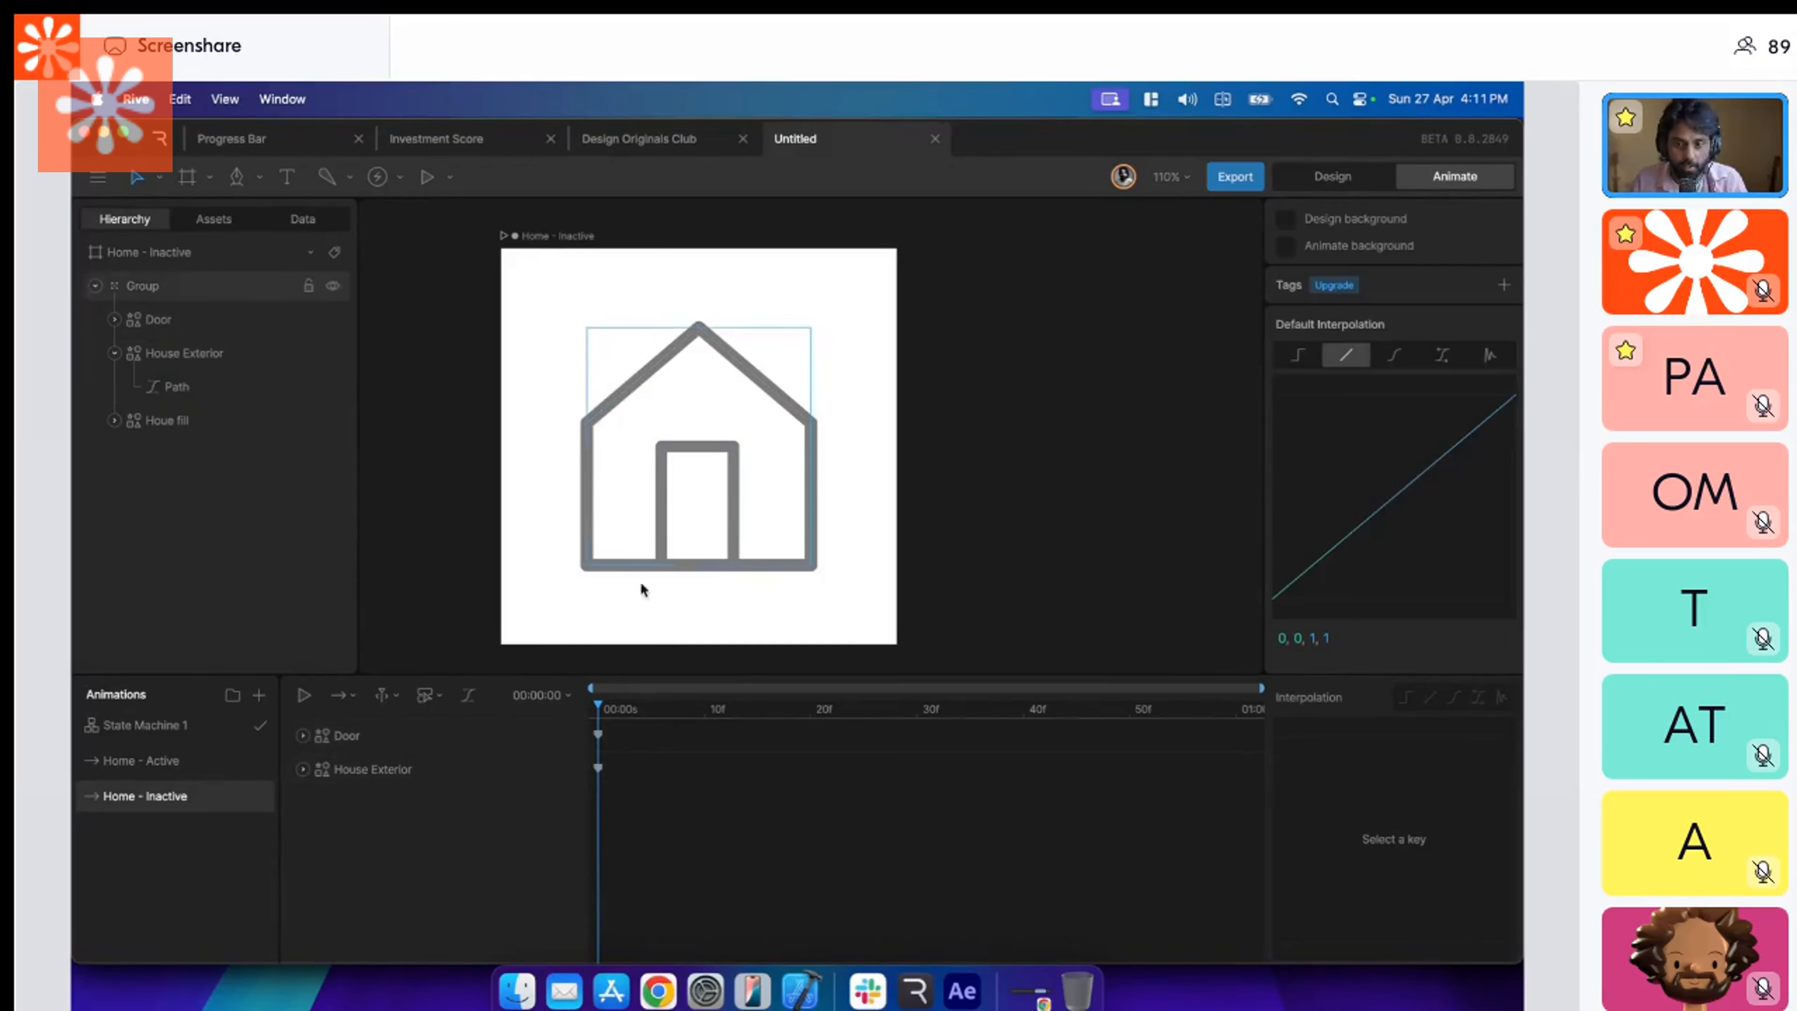
click(403, 770)
key(Escape)
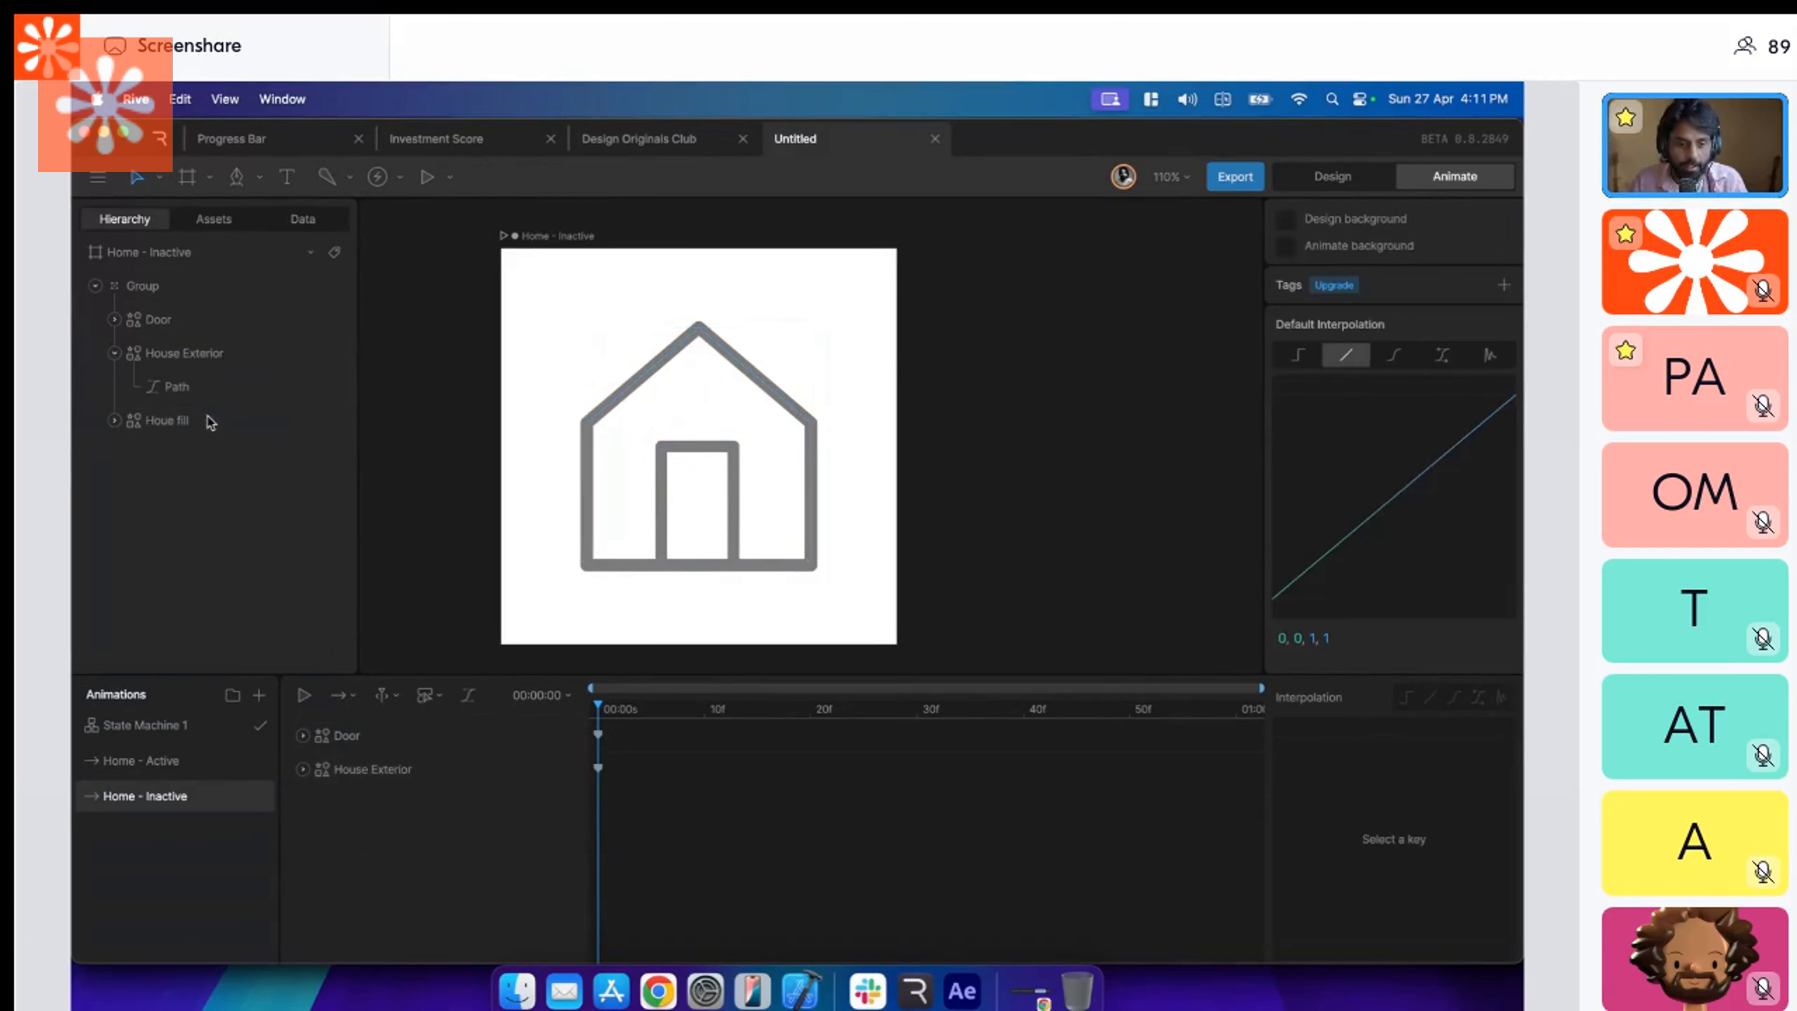
click(189, 422)
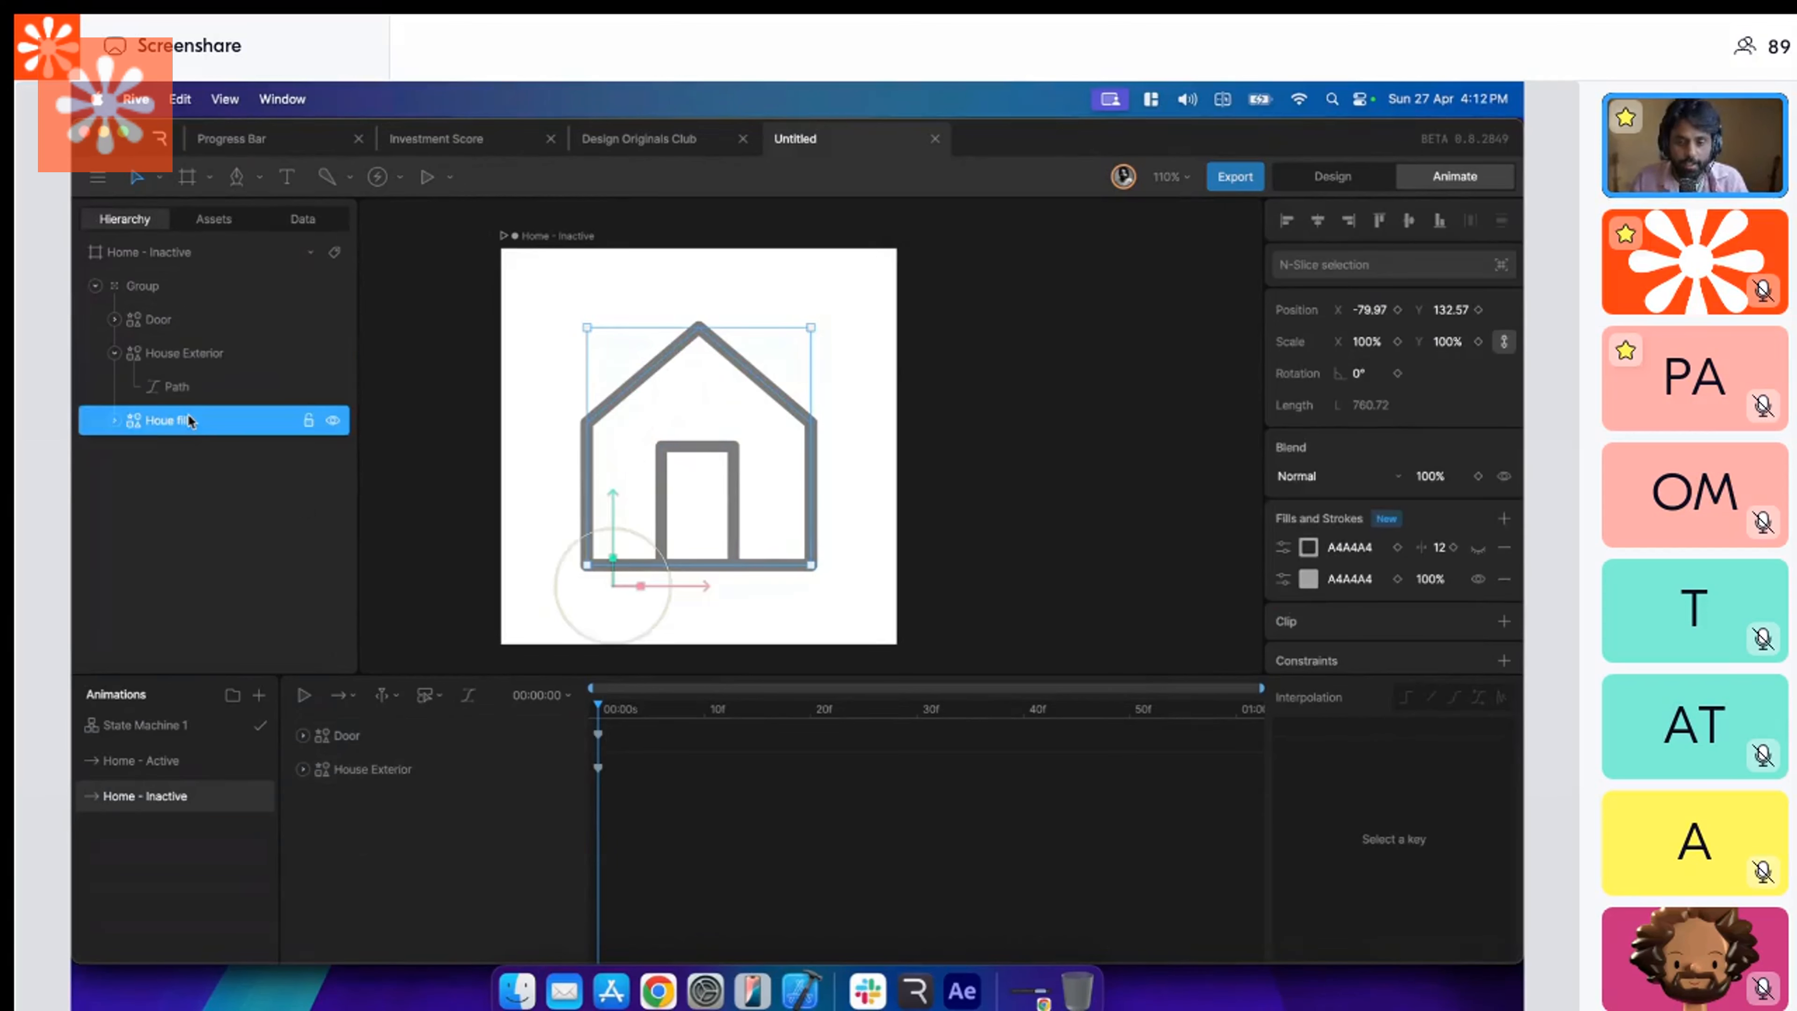
key(Return)
key(Return)
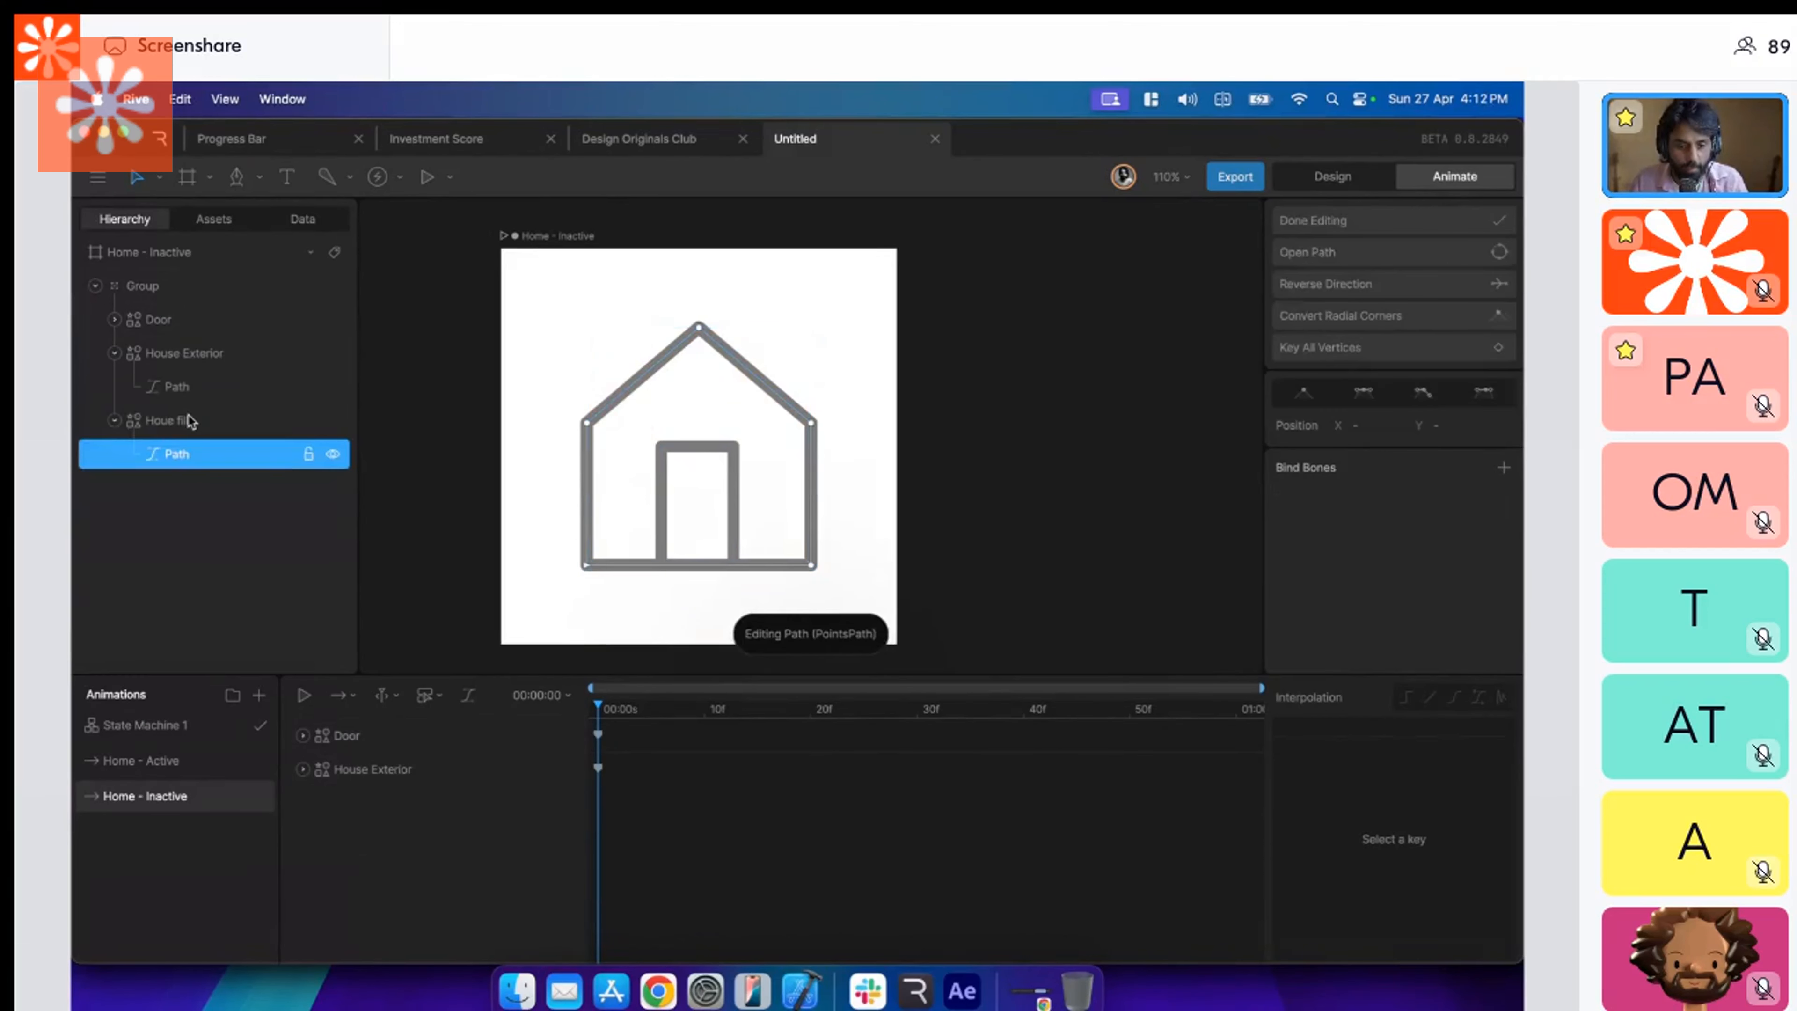
key(Escape)
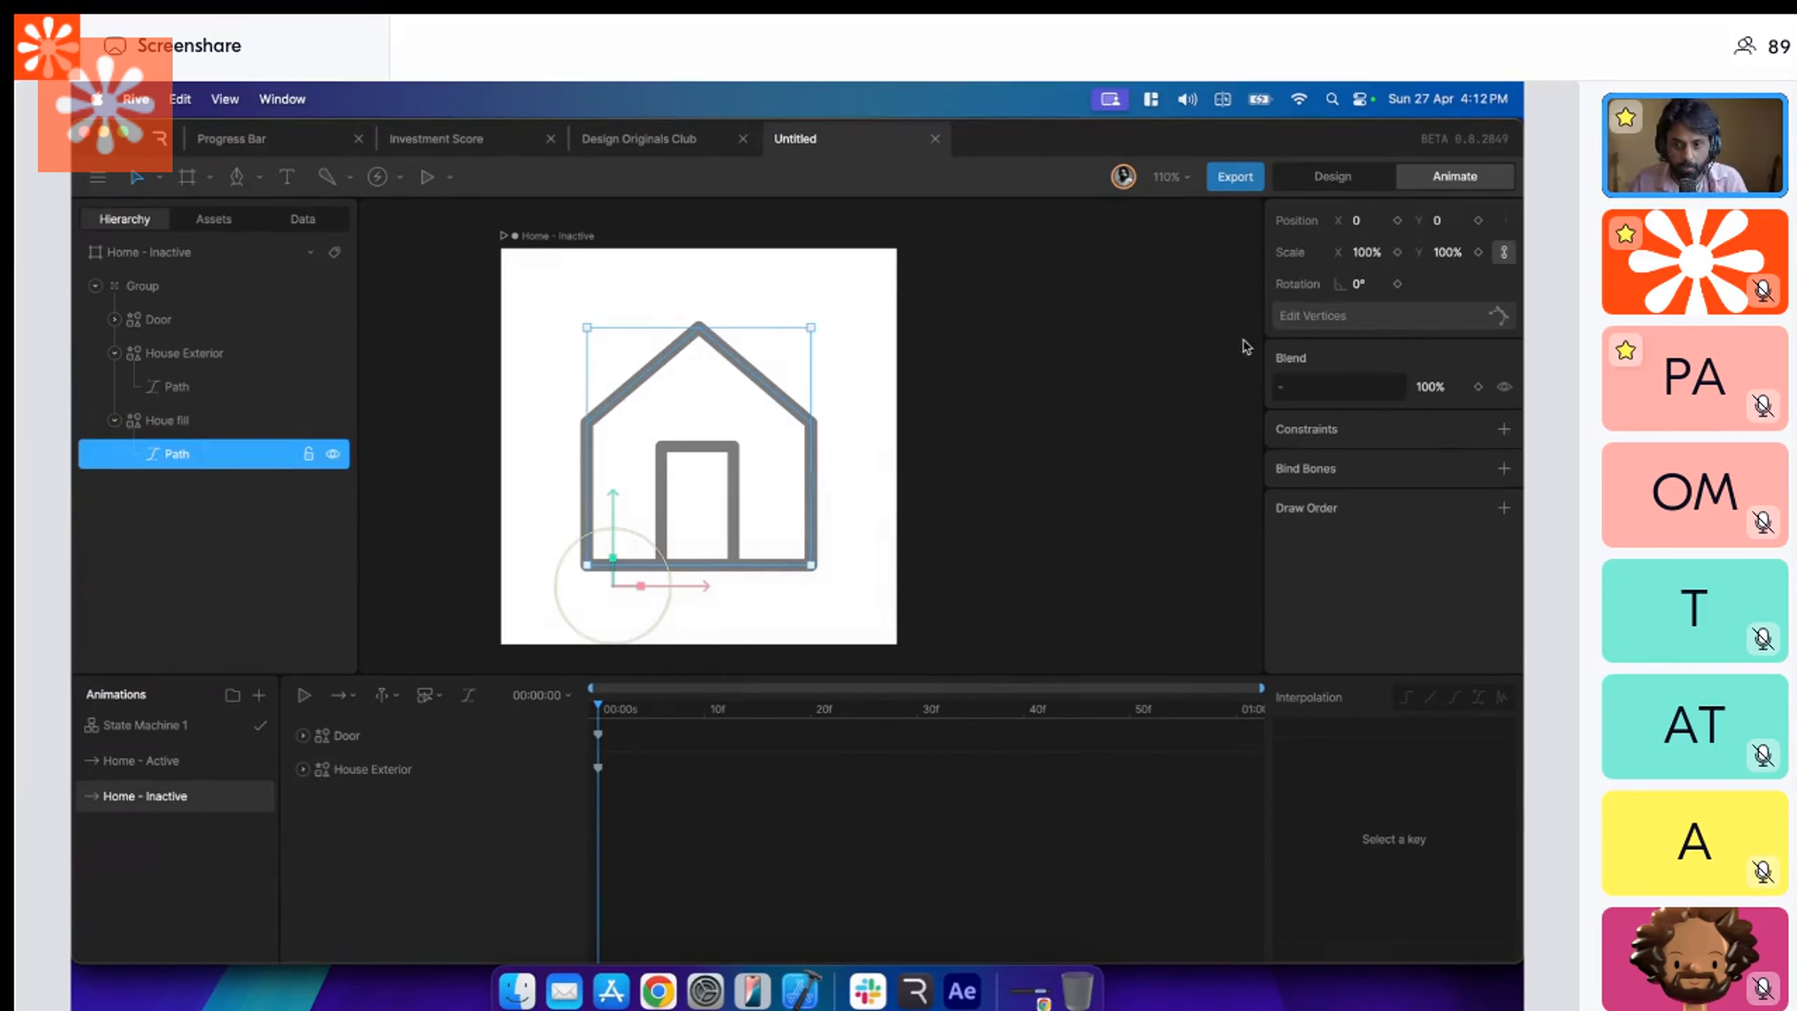
click(1369, 319)
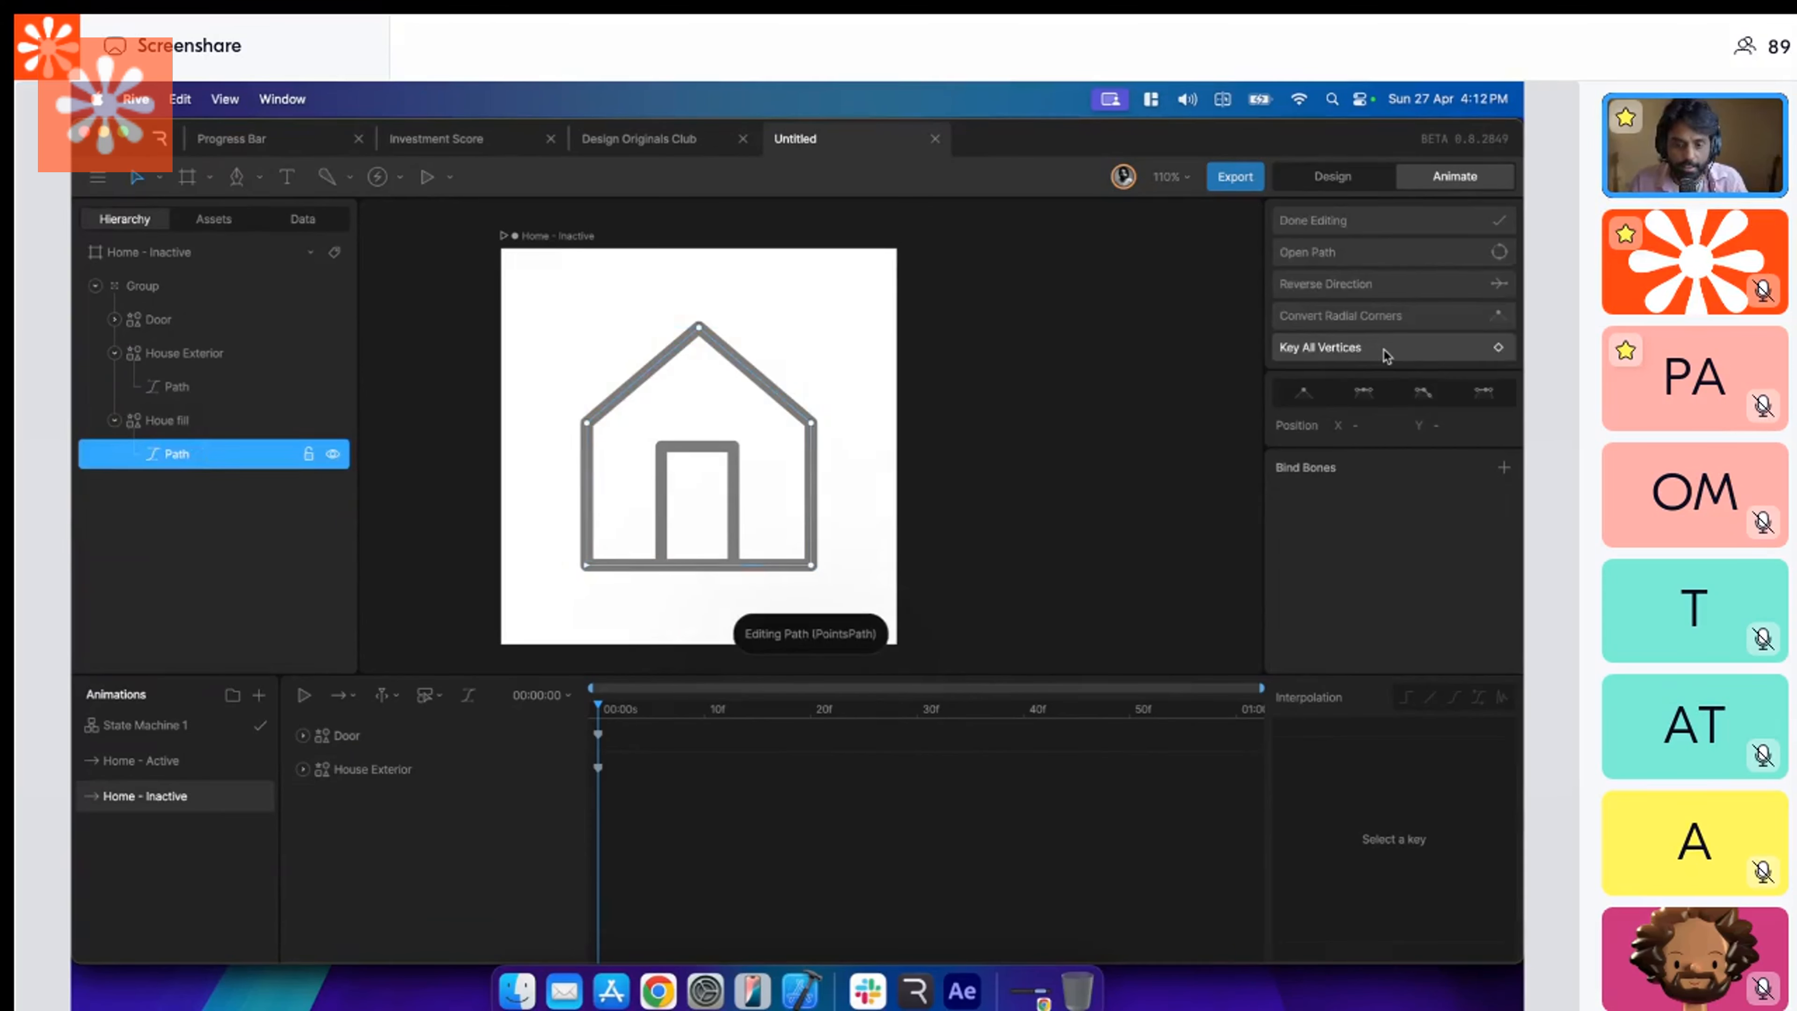
click(1385, 351)
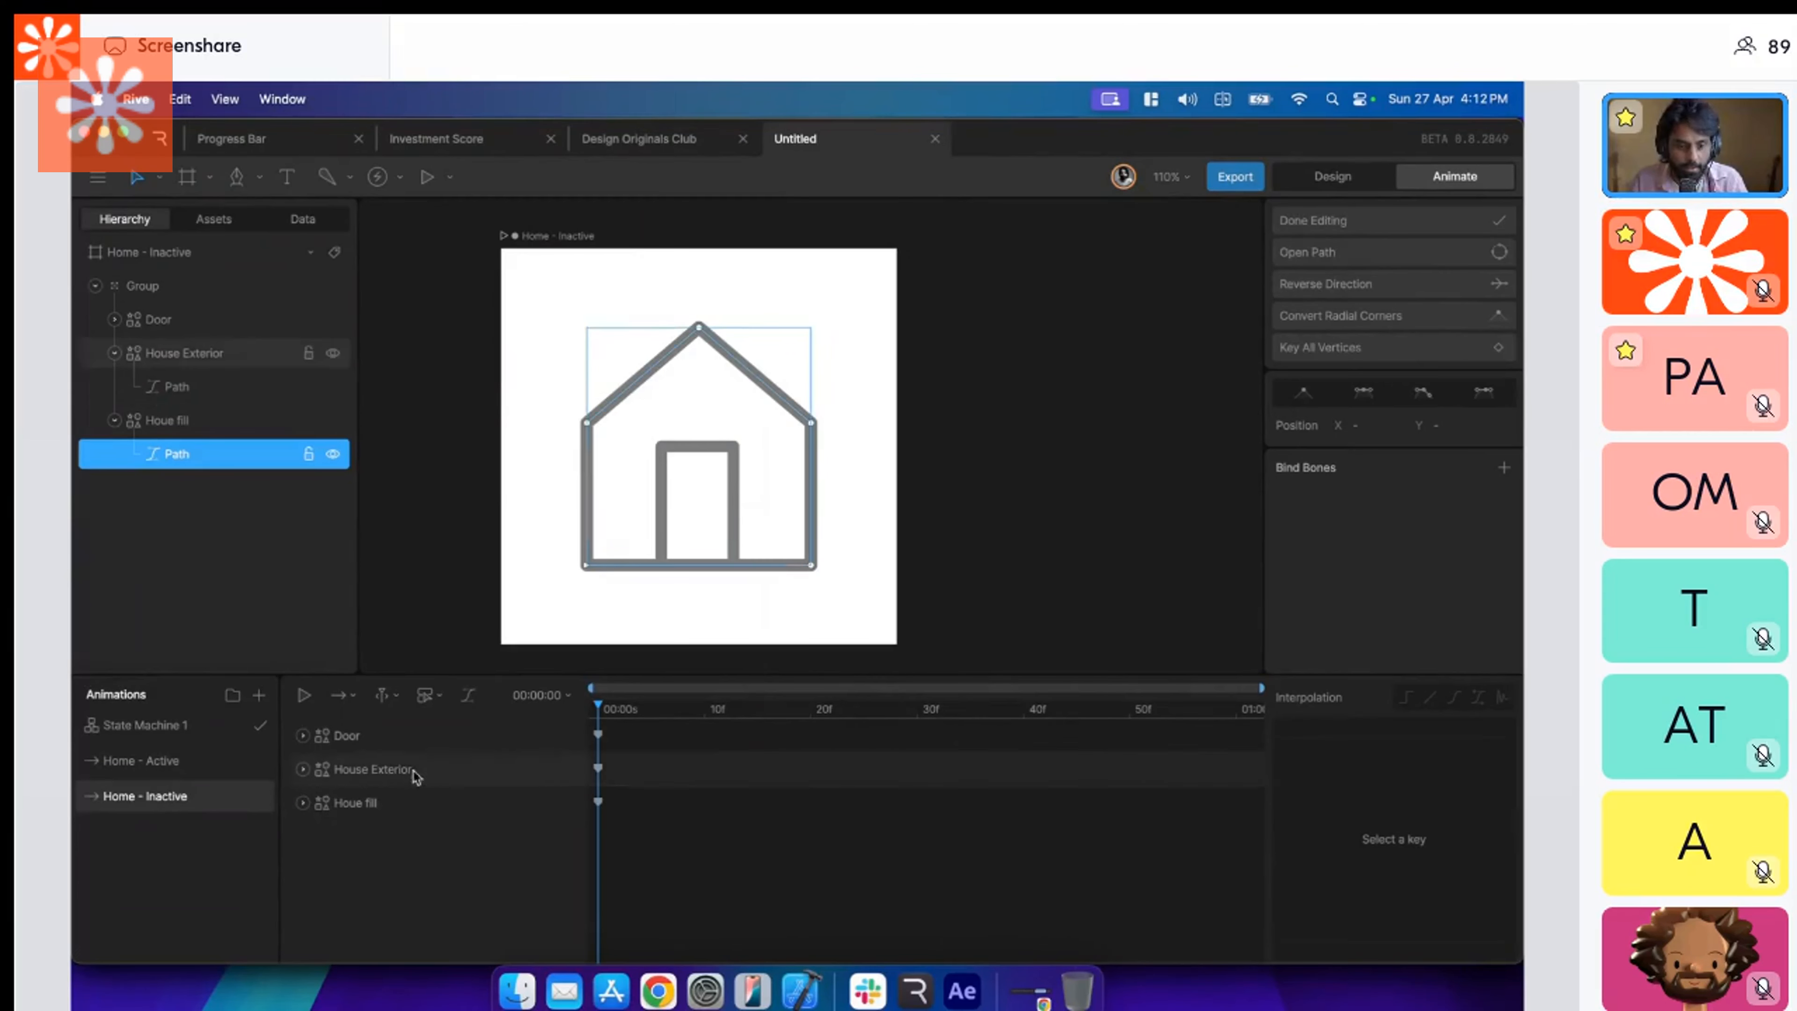
Compare the Home - Active and Home - Inactive timelines, and duplicate Home - Inactive.
click(237, 764)
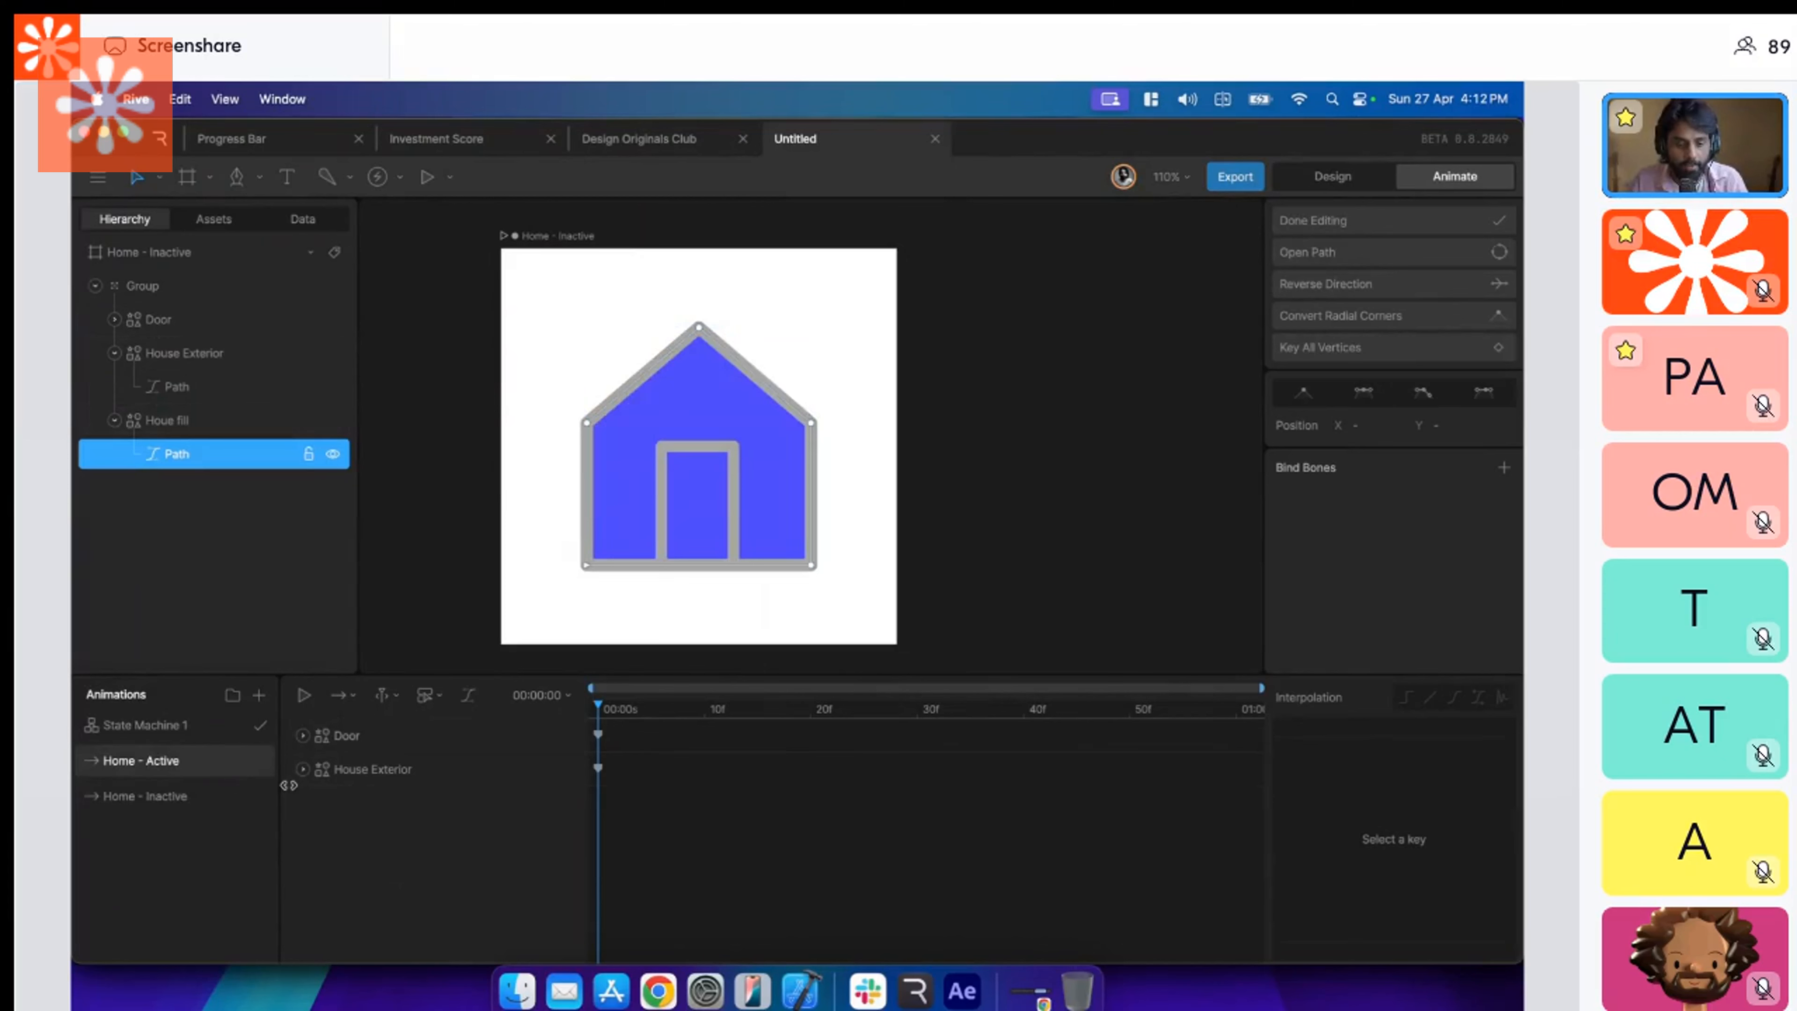
click(223, 793)
click(209, 763)
click(192, 795)
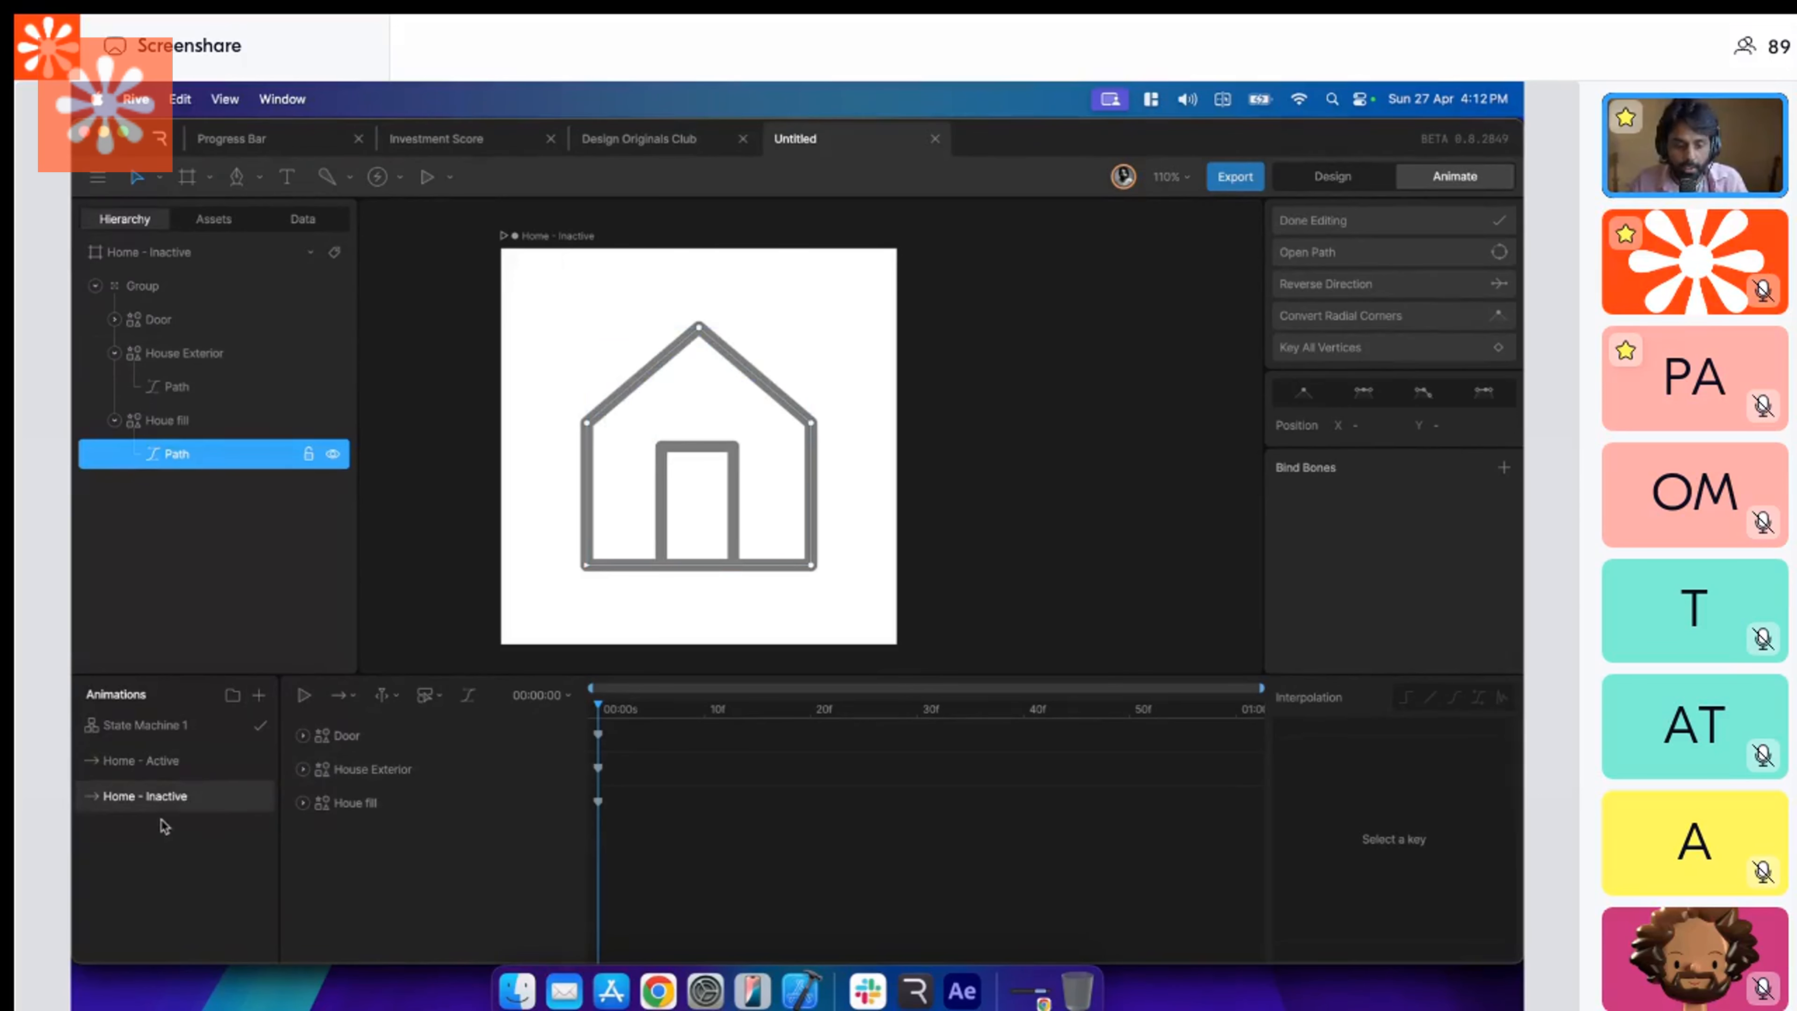
right_click(168, 804)
click(198, 873)
Check the keyed tracks of Houe fill, House Exterior and Door in the duplicated timeline, and collapse them.
click(303, 802)
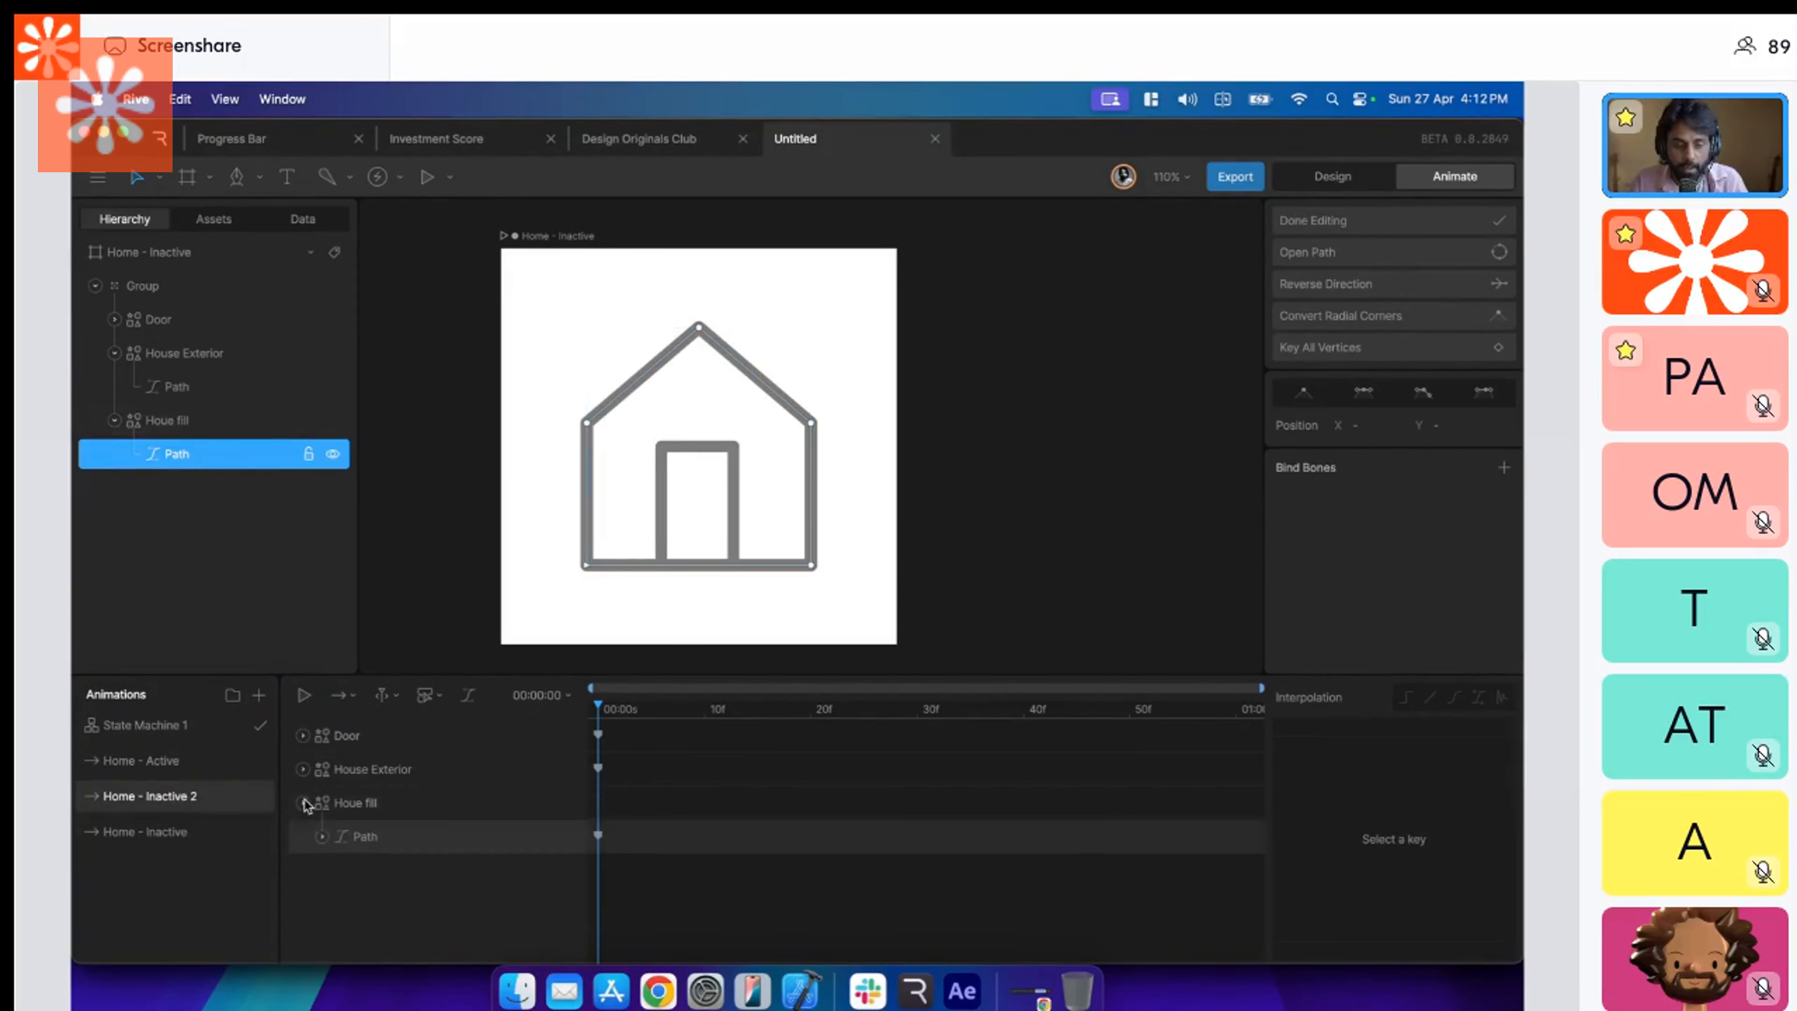
click(304, 770)
click(302, 737)
click(302, 738)
click(303, 769)
click(303, 802)
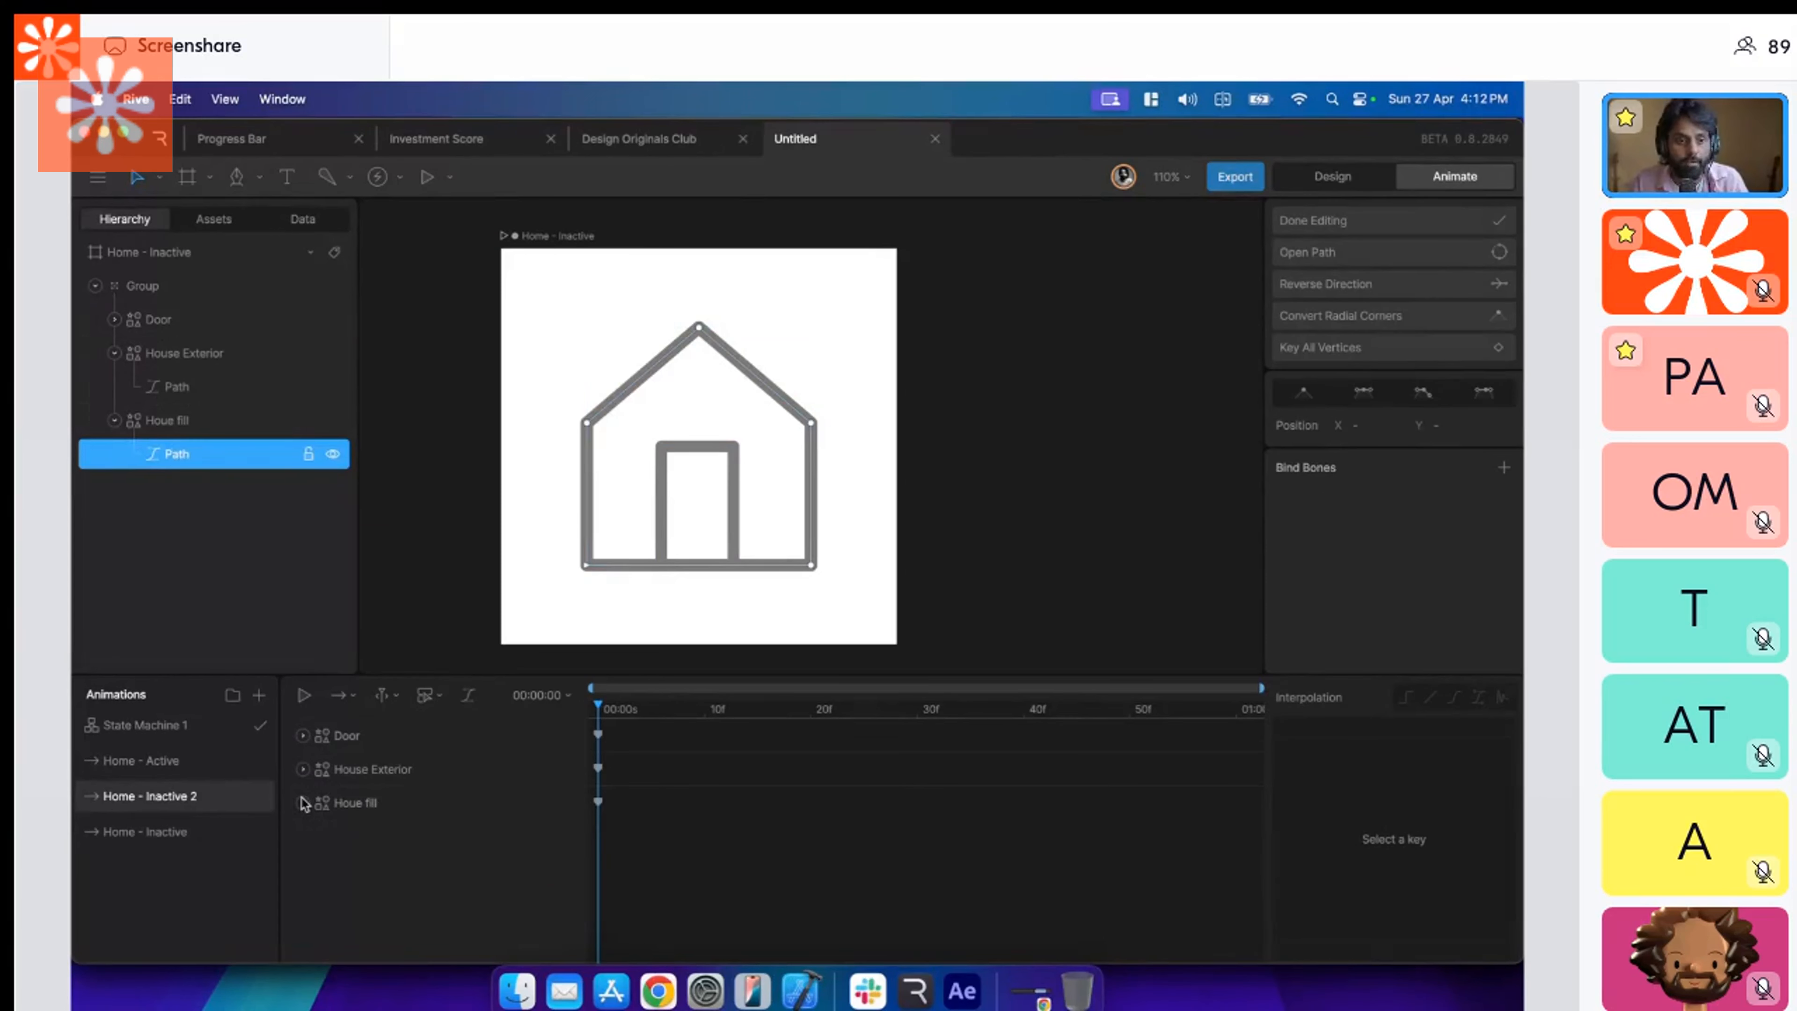
Rename the duplicated timeline Home - active.
double_click(225, 795)
key(Right)
key(BackSpace)
key(BackSpace)
key(BackSpace)
key(BackSpace)
key(BackSpace)
key(BackSpace)
key(BackSpace)
key(BackSpace)
key(BackSpace)
key(BackSpace)
text(active)
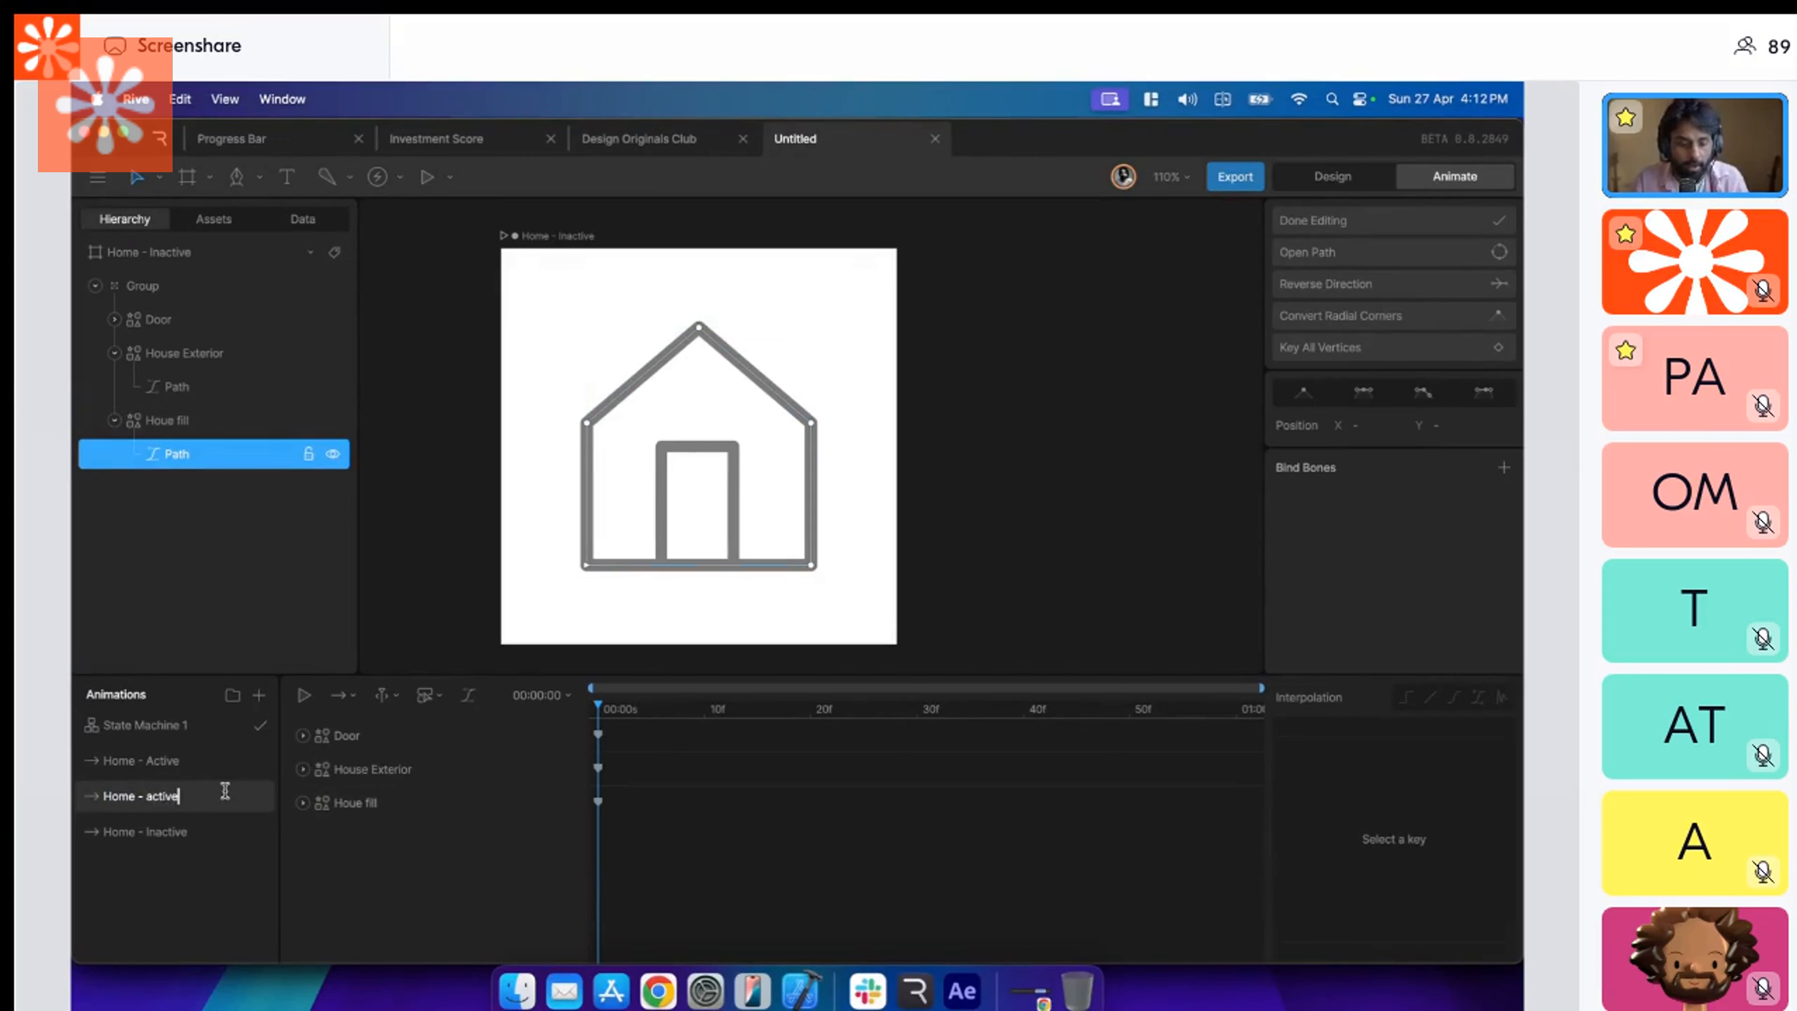
key(Return)
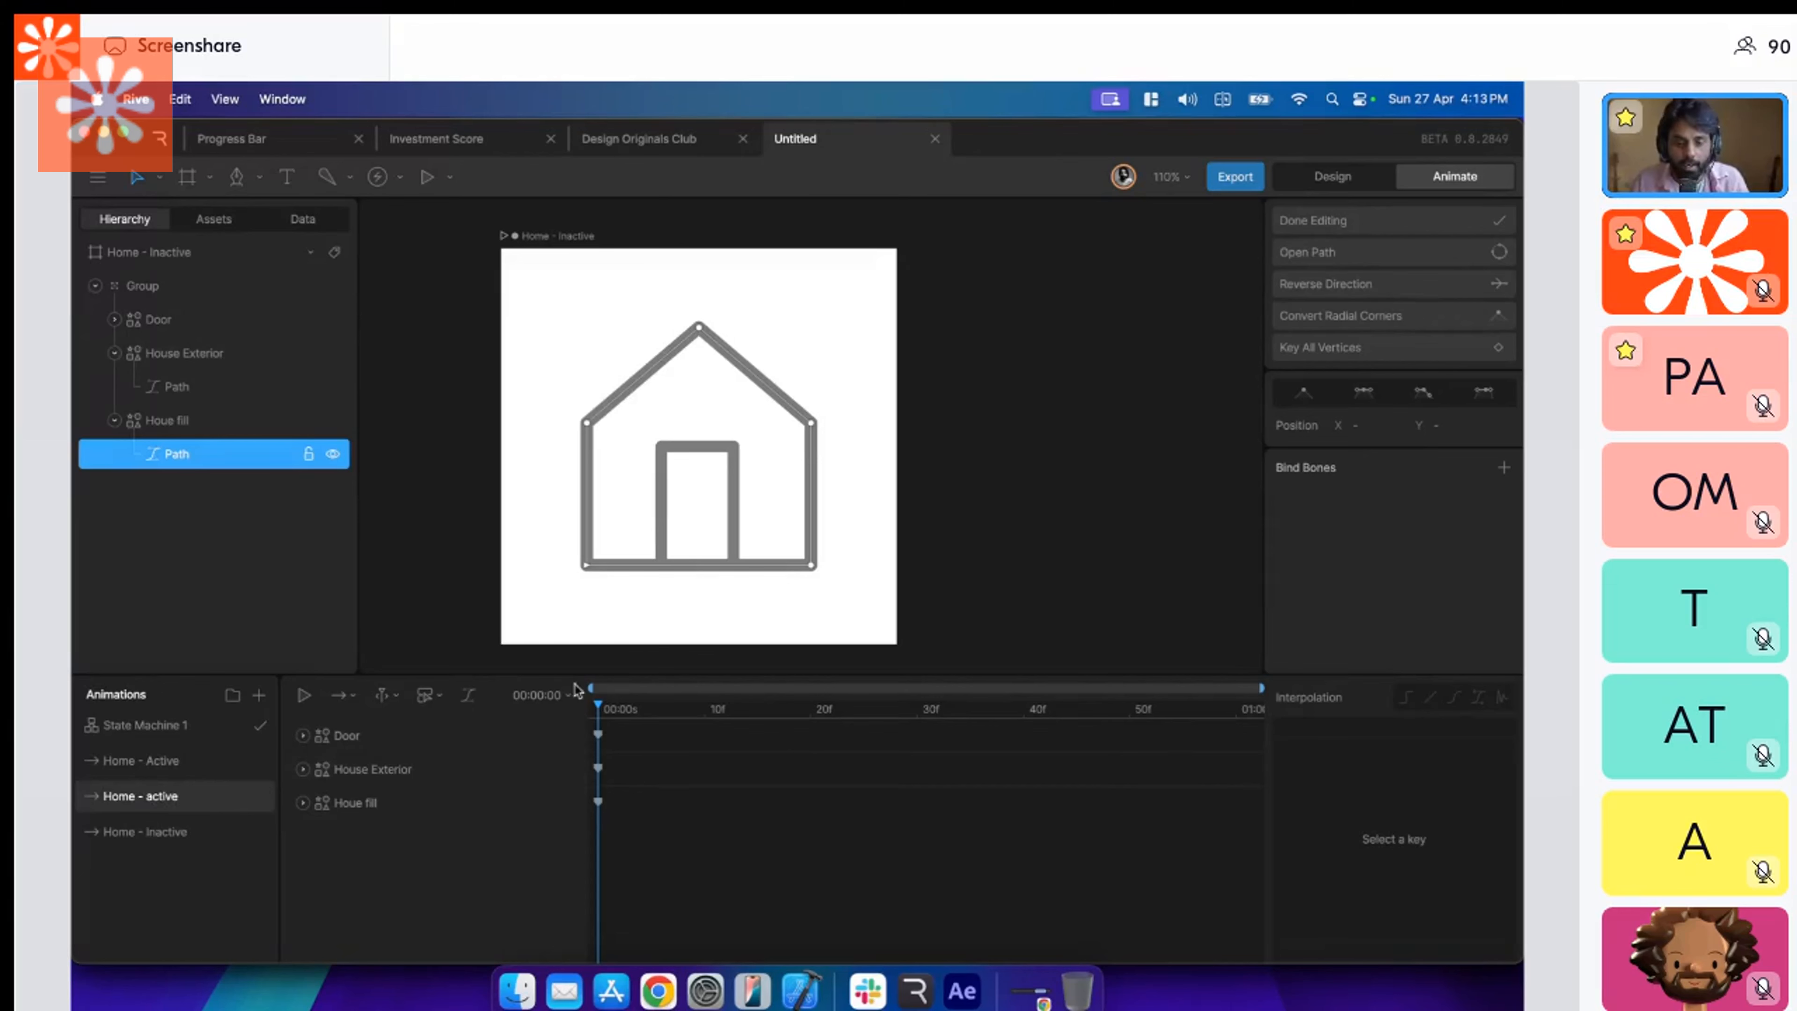
Key all vertices of the Door path at 00:00:00 in Home - Inactive and check the vertex keyframes.
key(Escape)
click(475, 736)
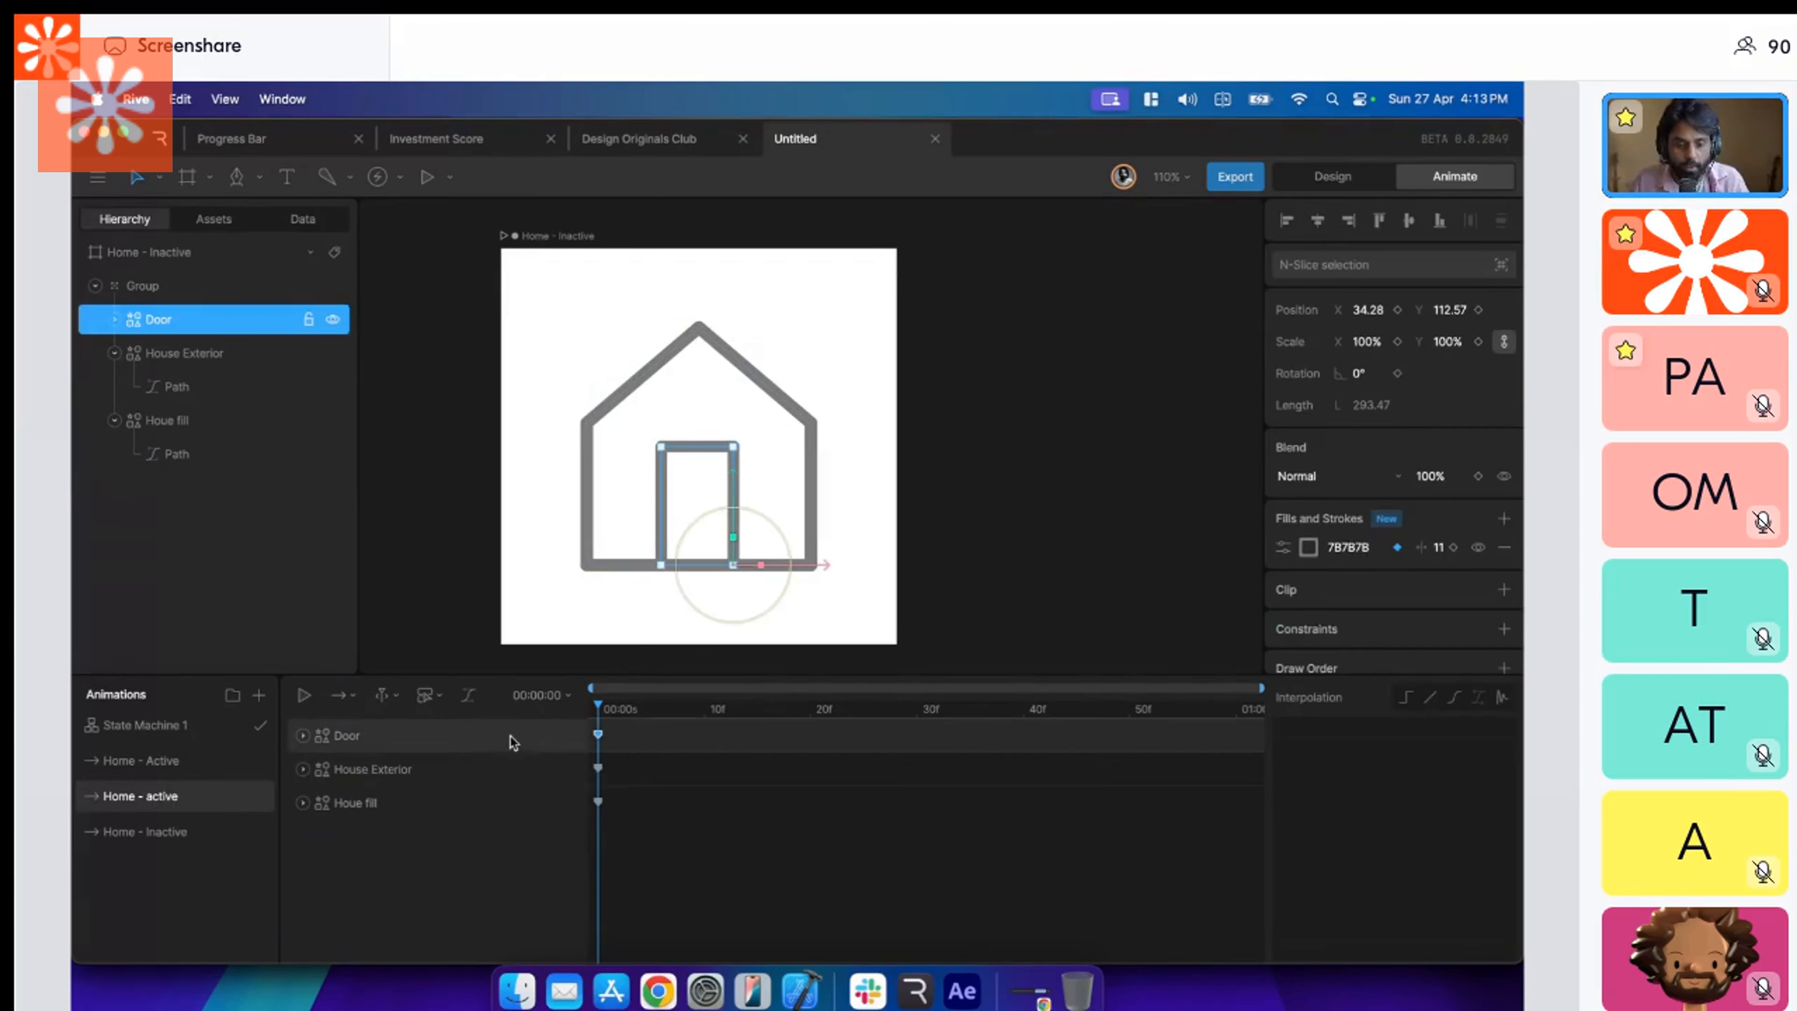
click(1046, 524)
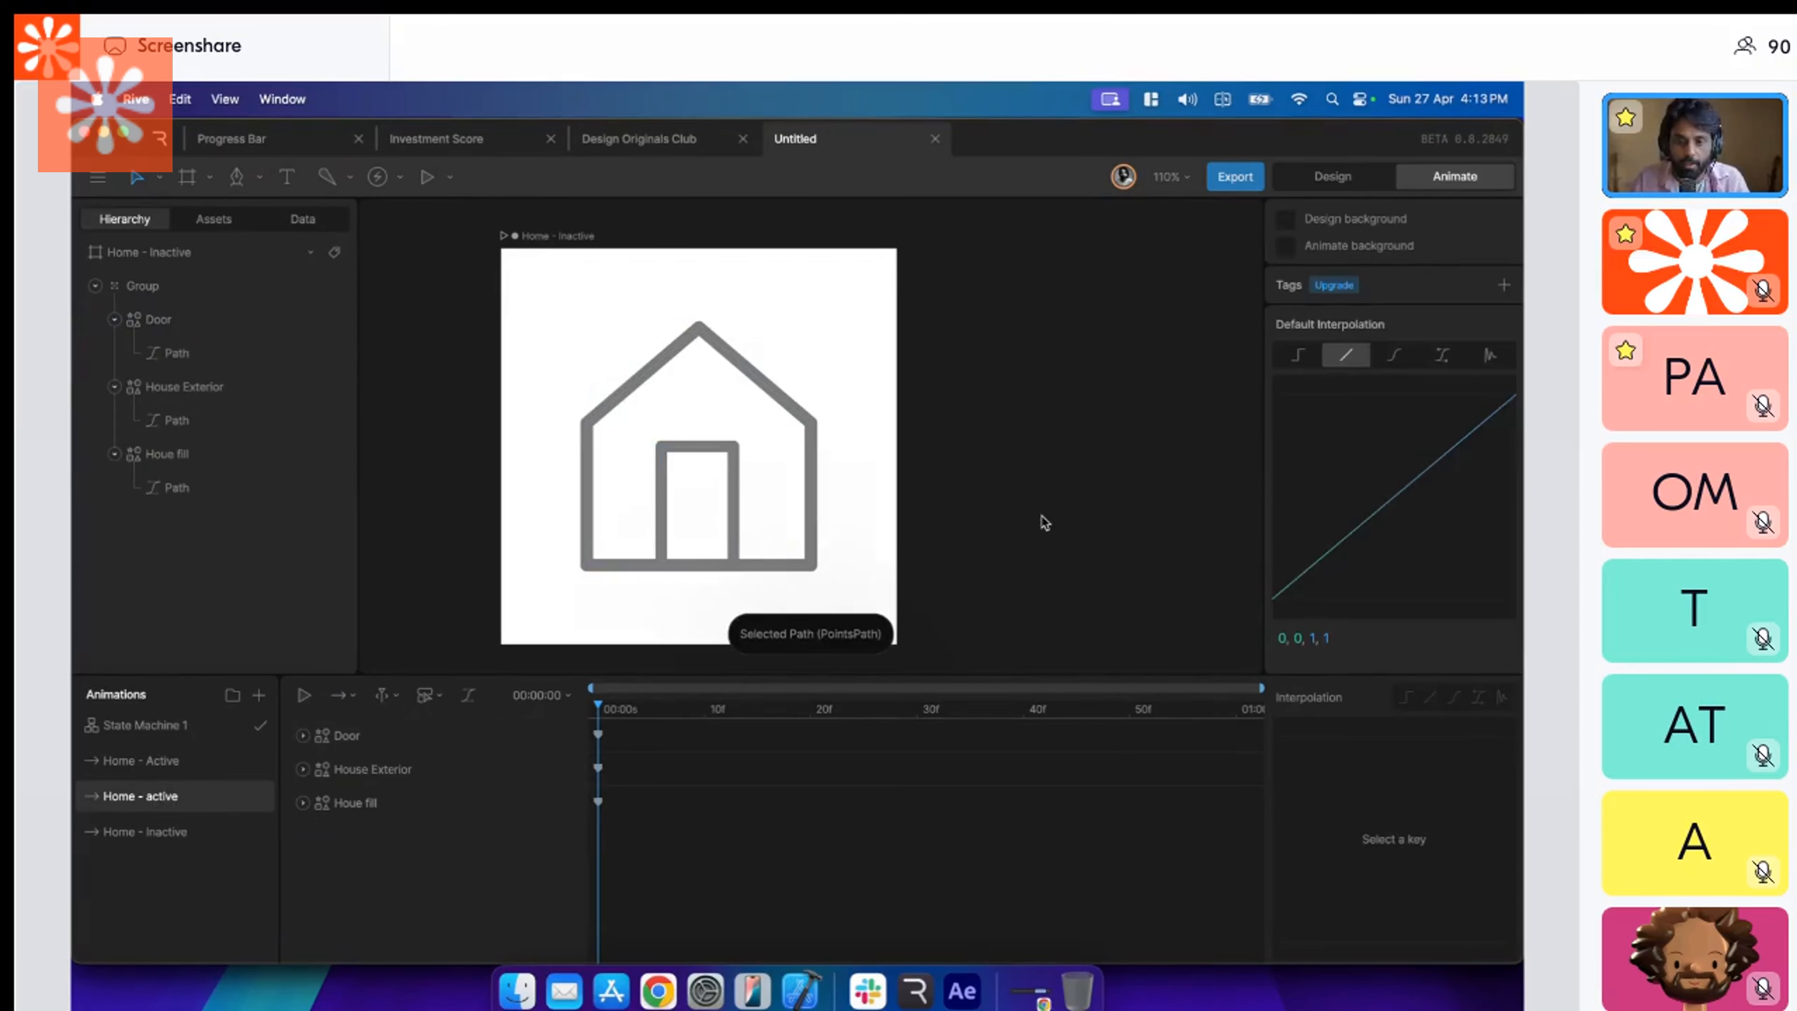
click(246, 350)
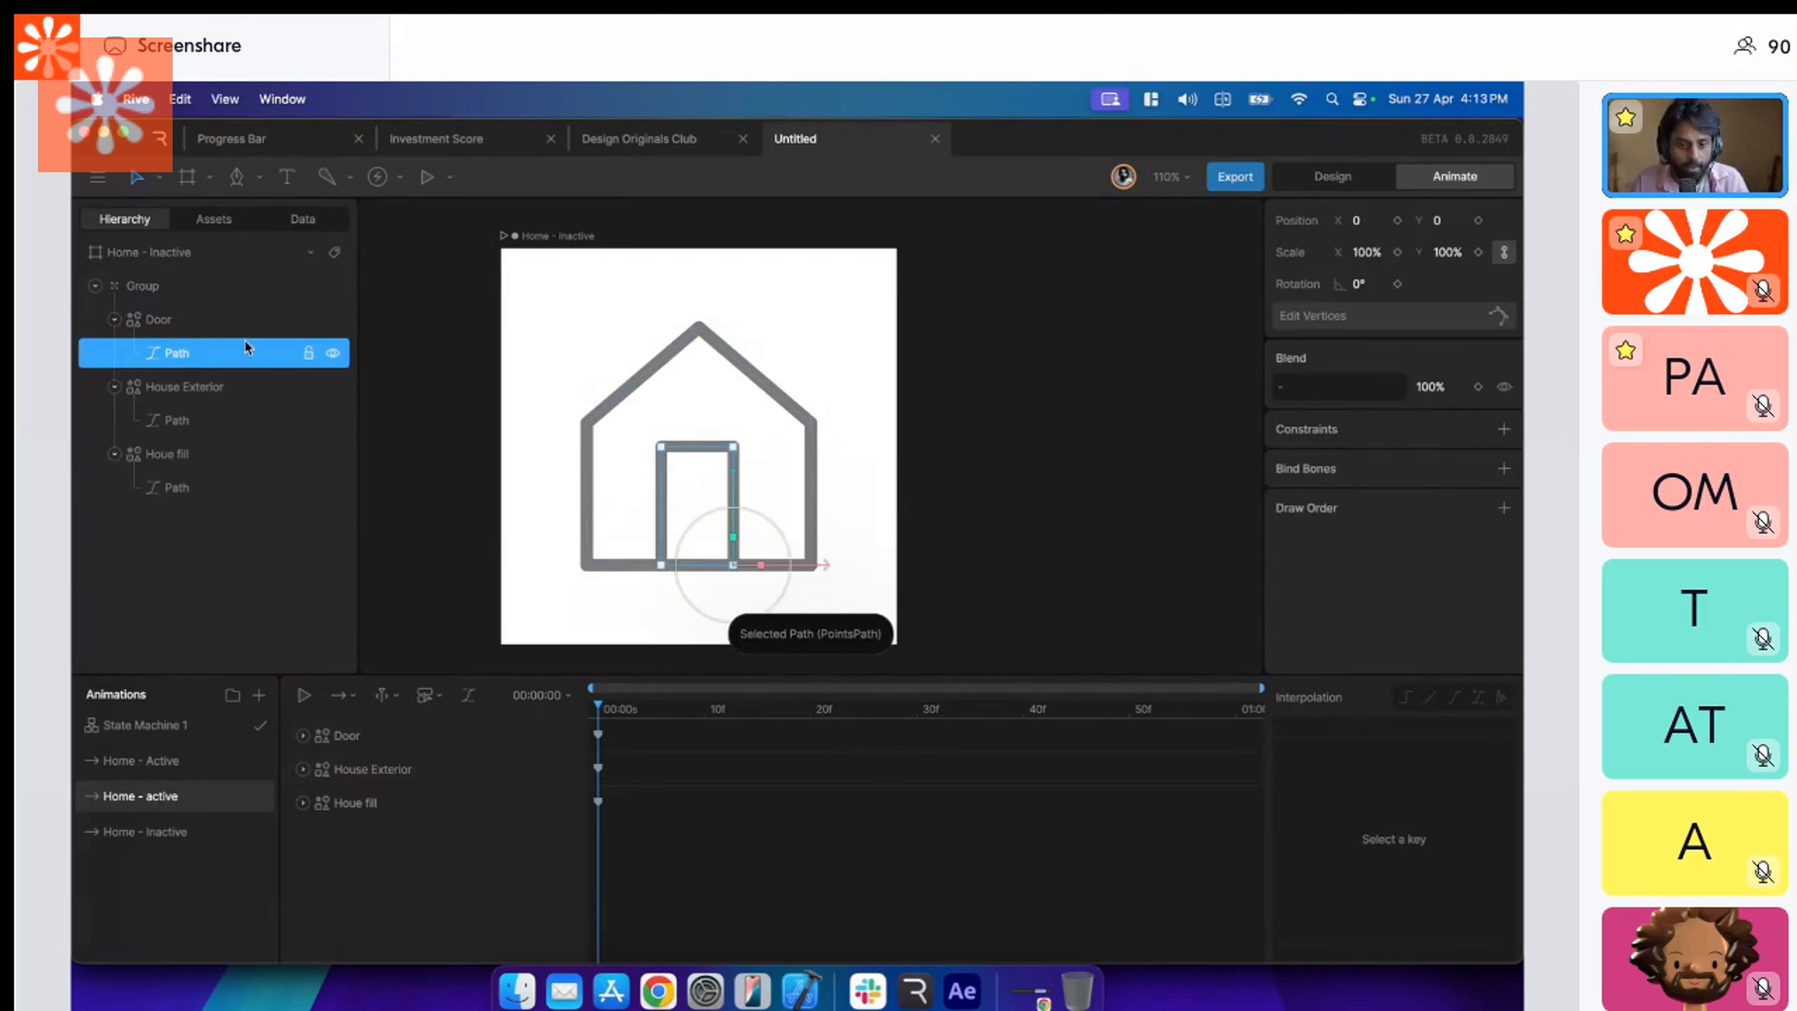
key(Return)
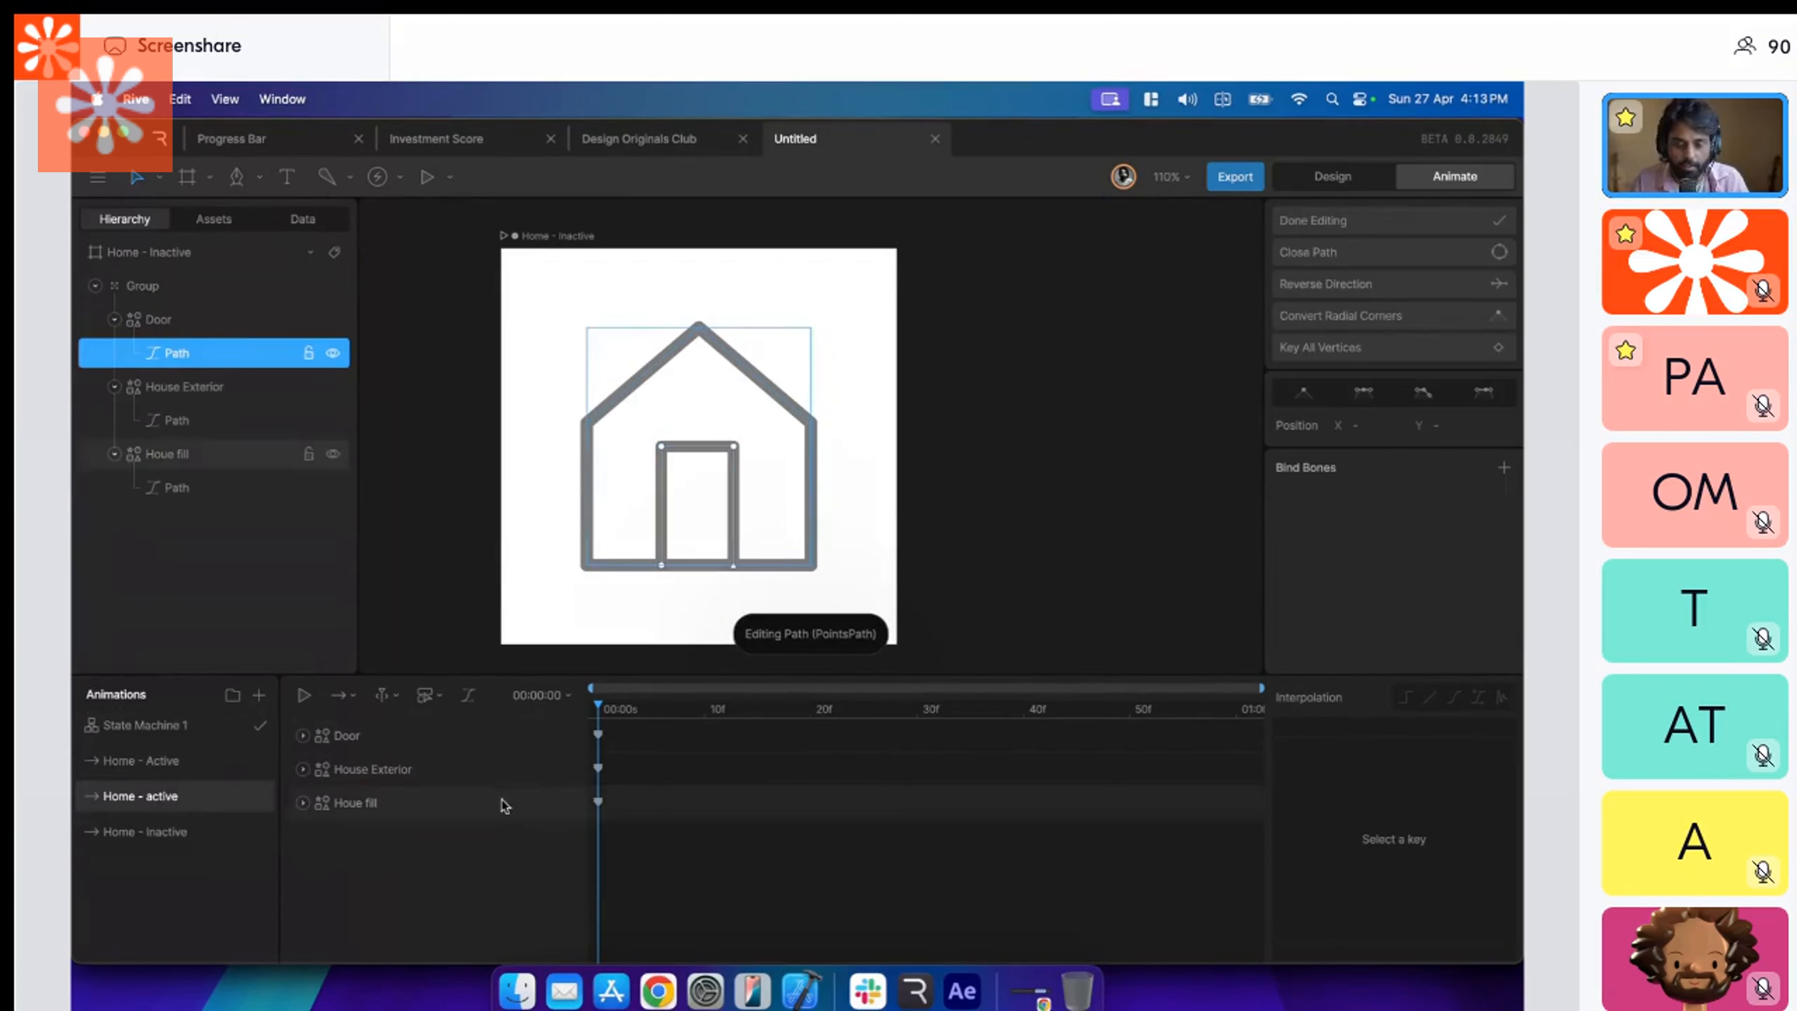
click(188, 839)
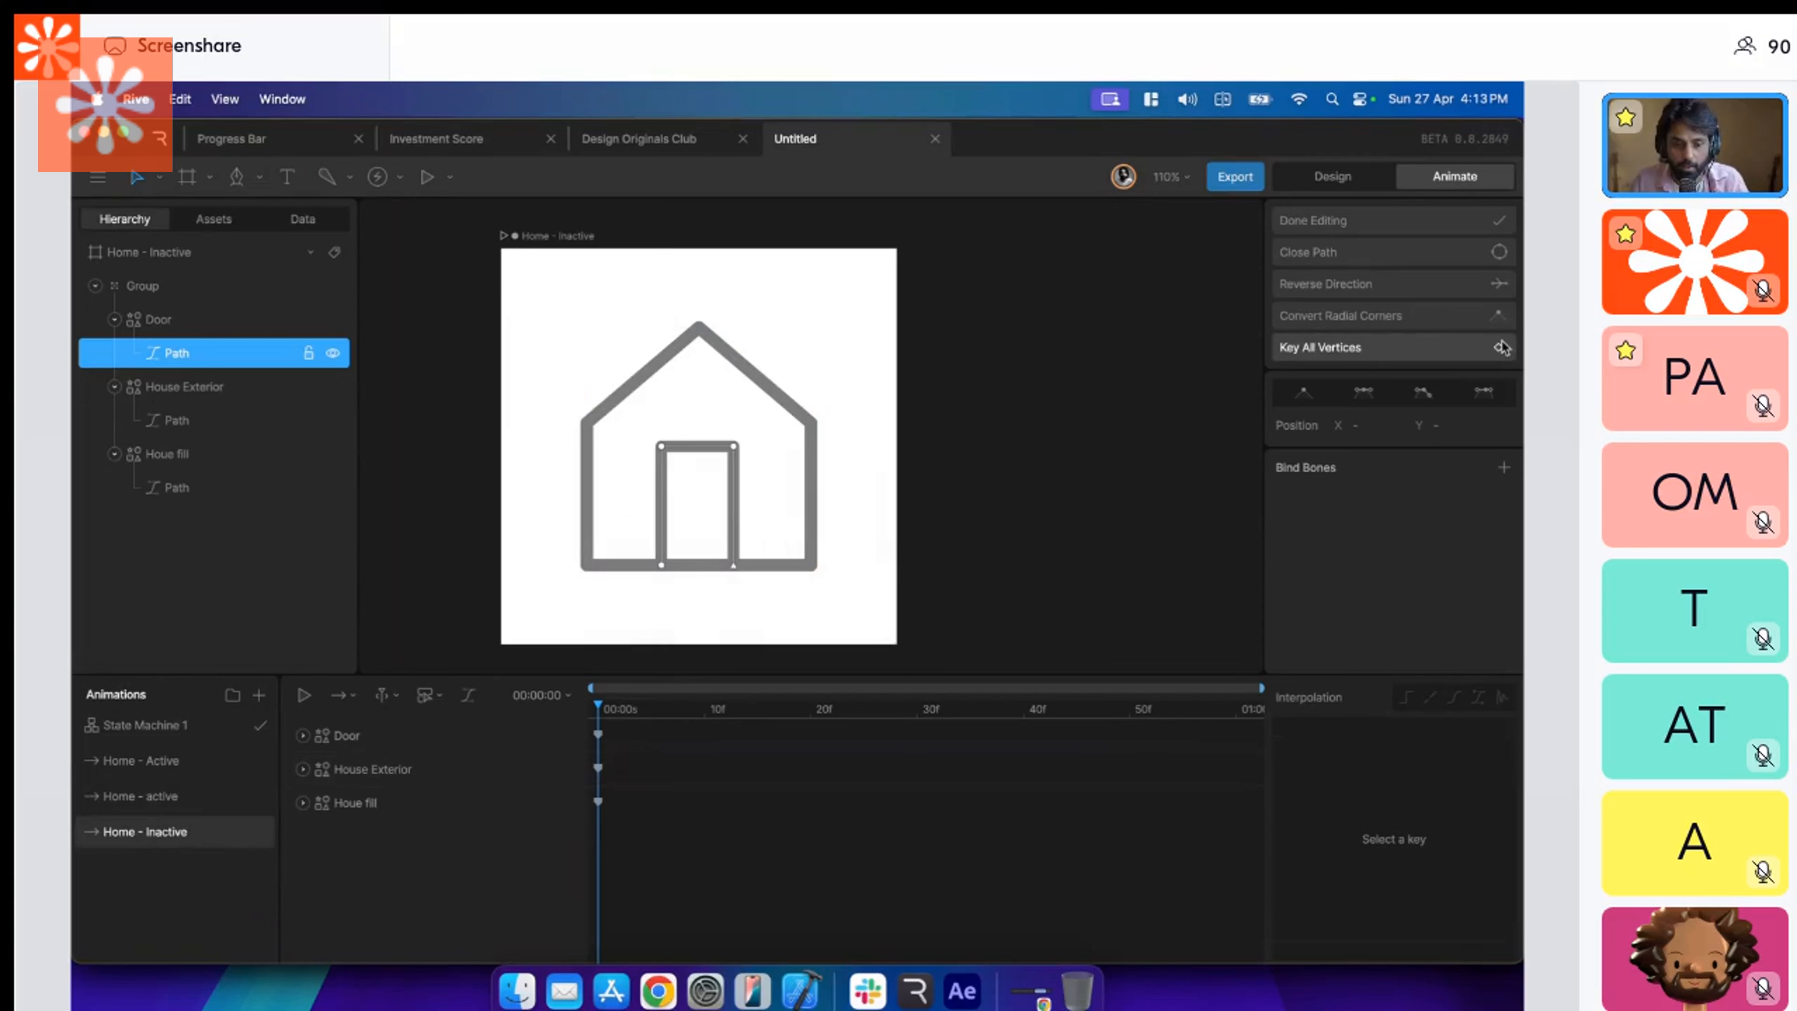
click(303, 736)
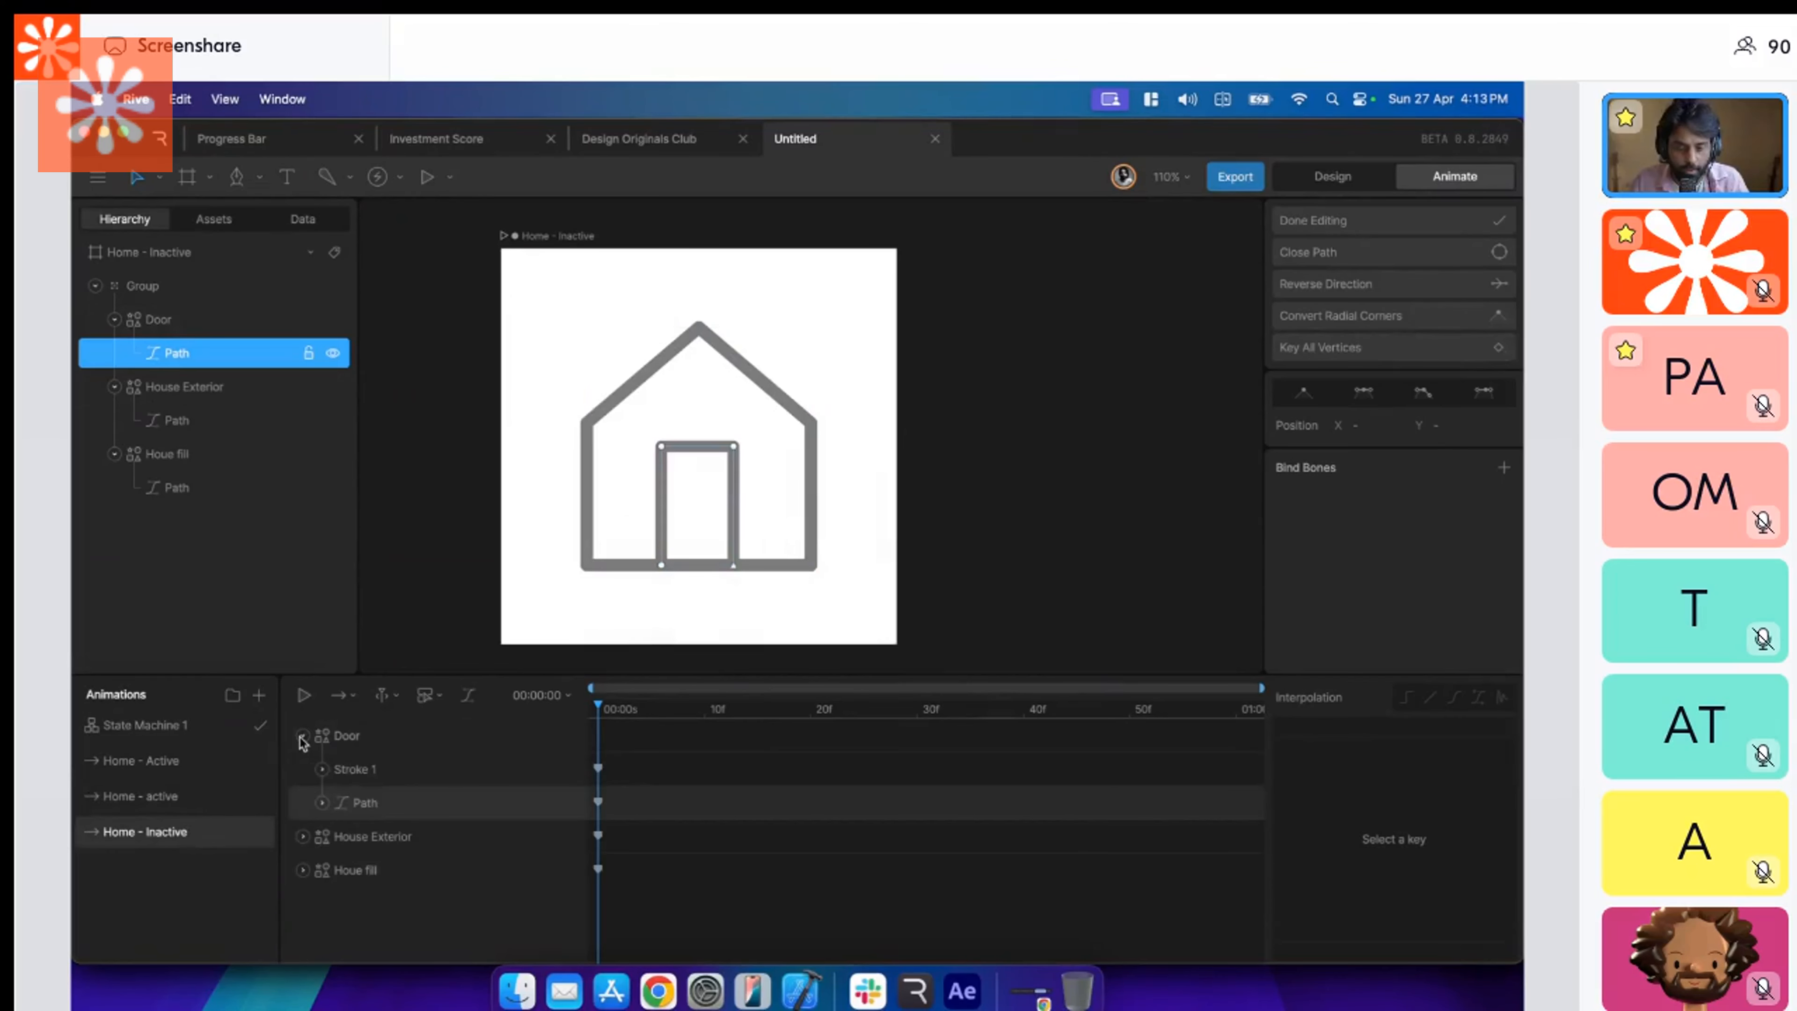
click(322, 803)
click(341, 835)
scroll(623, 835, down, 1)
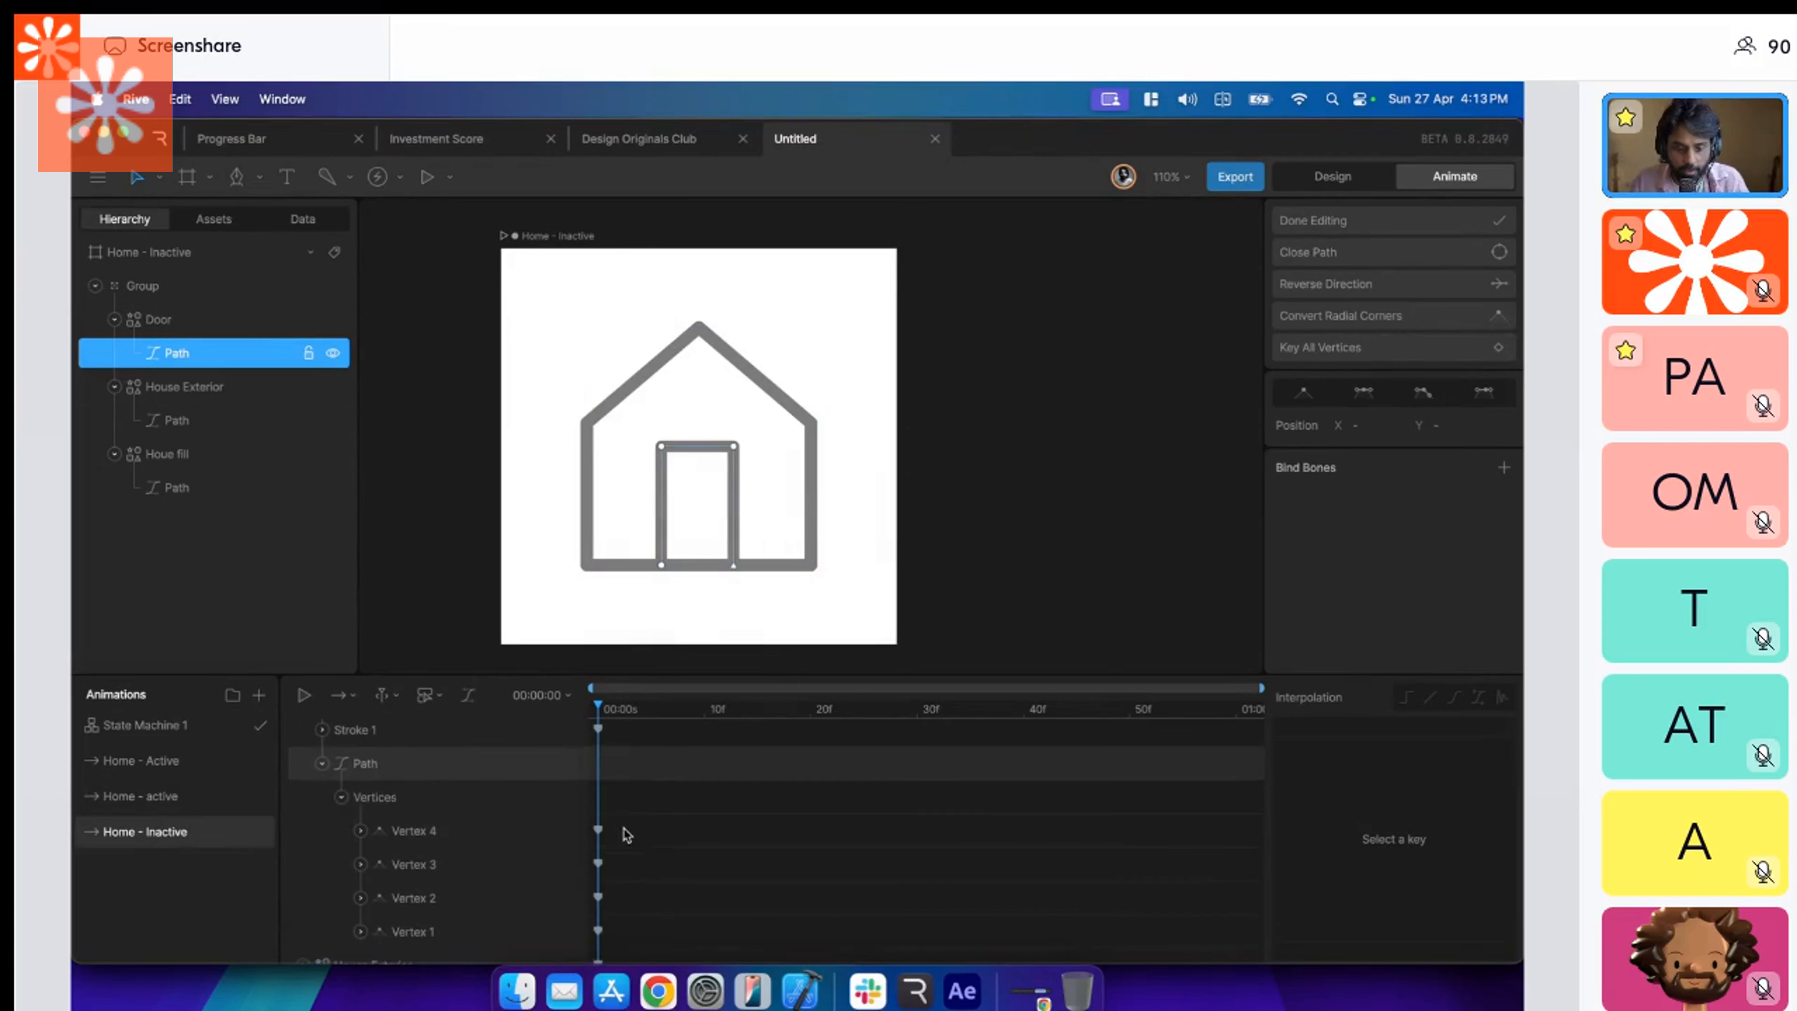
scroll(631, 785, up, 1)
Key all the Door path's vertices at 00:00:00 in the Home - active timeline and finish vertex editing.
click(203, 803)
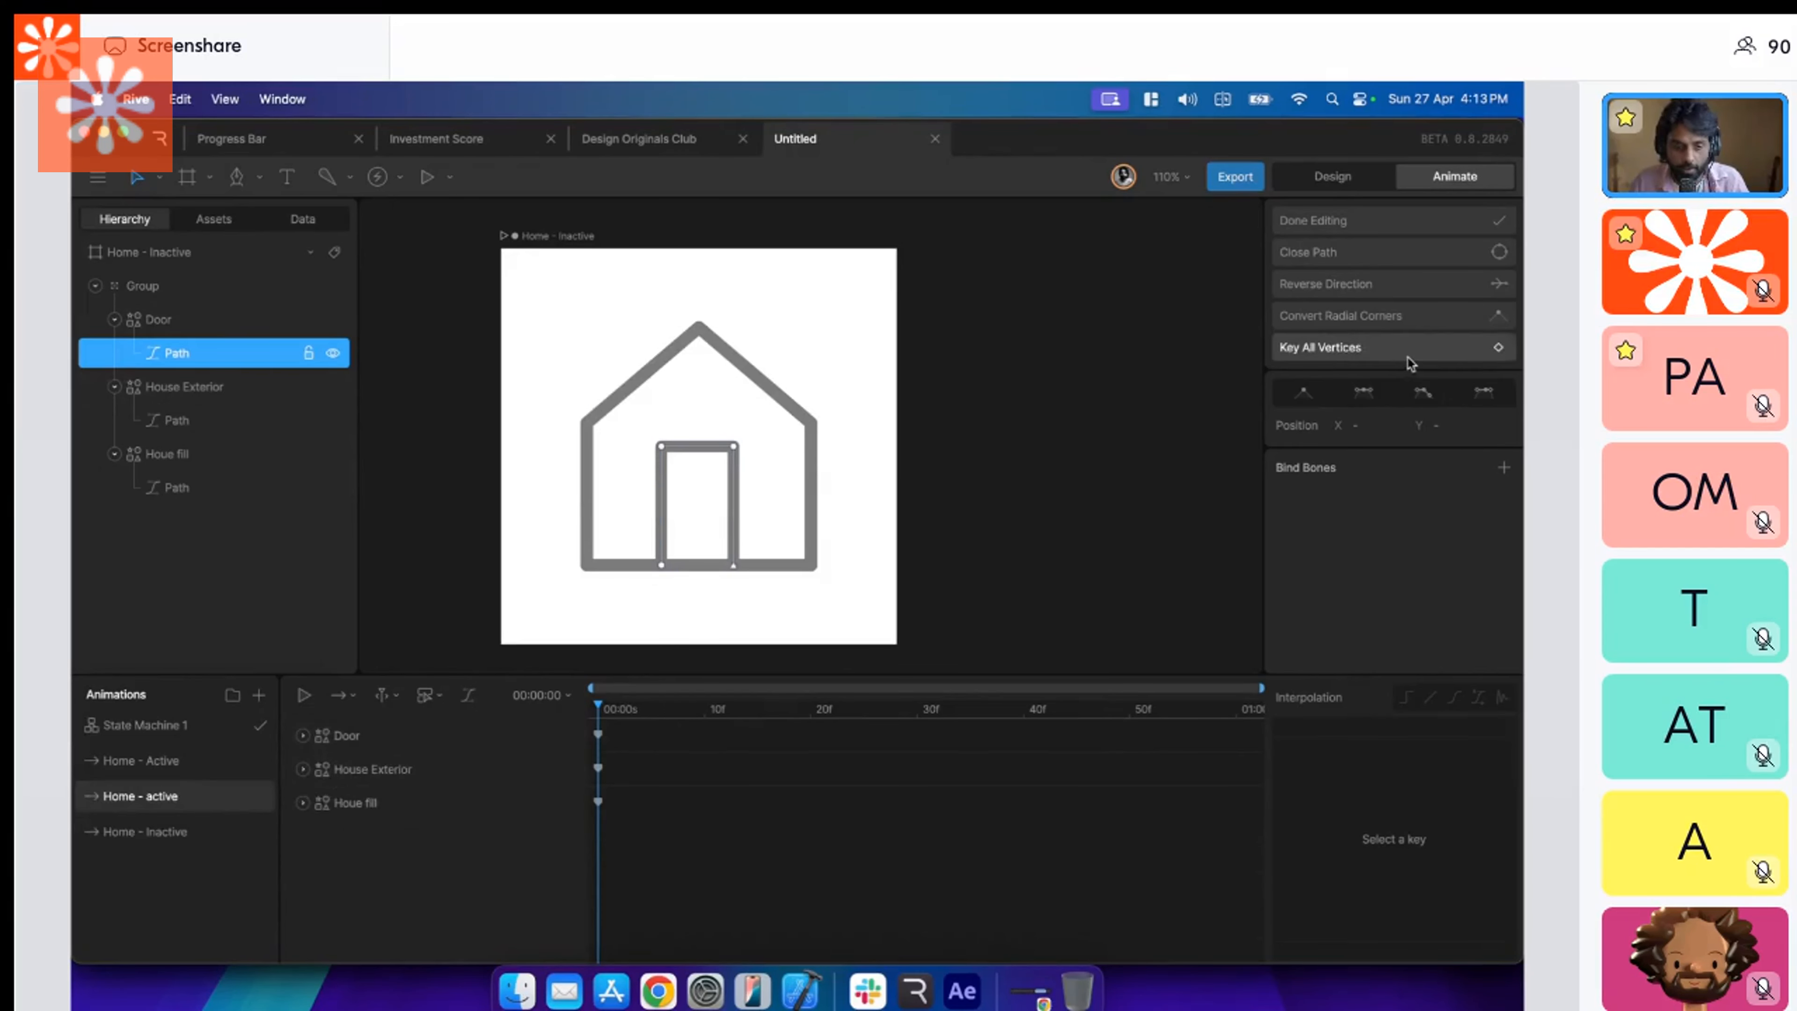
click(303, 737)
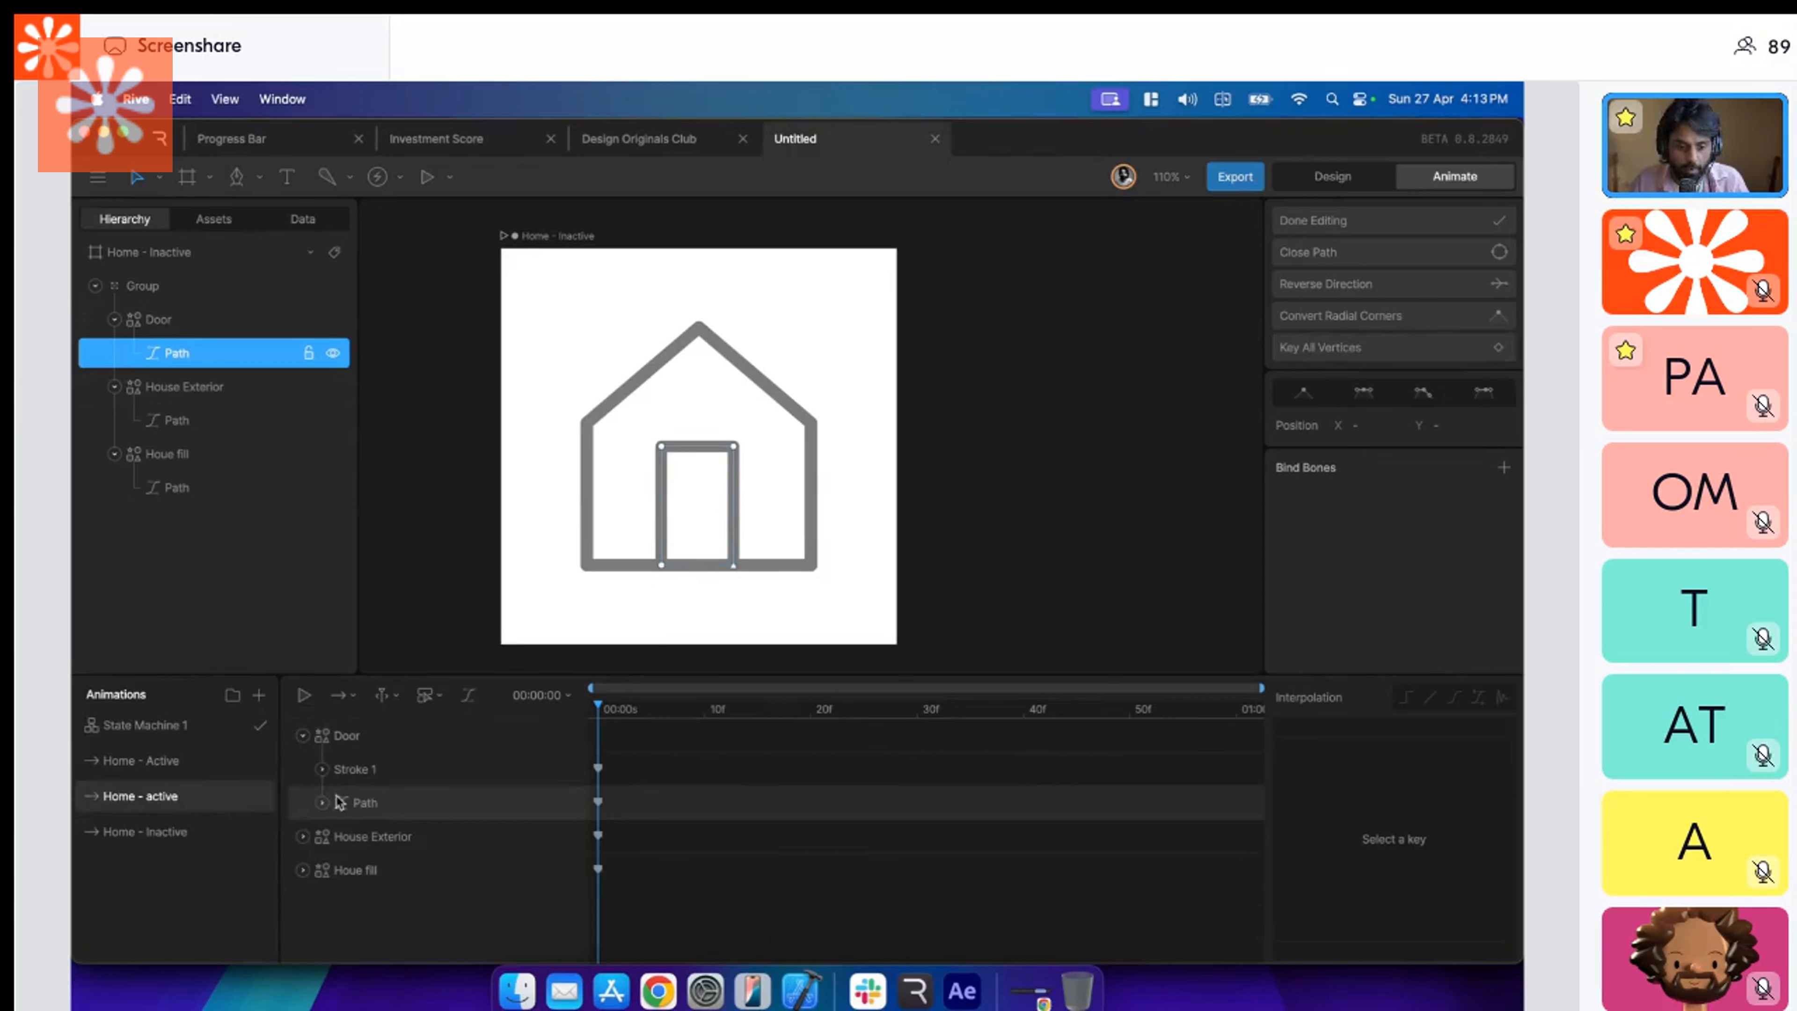
click(322, 803)
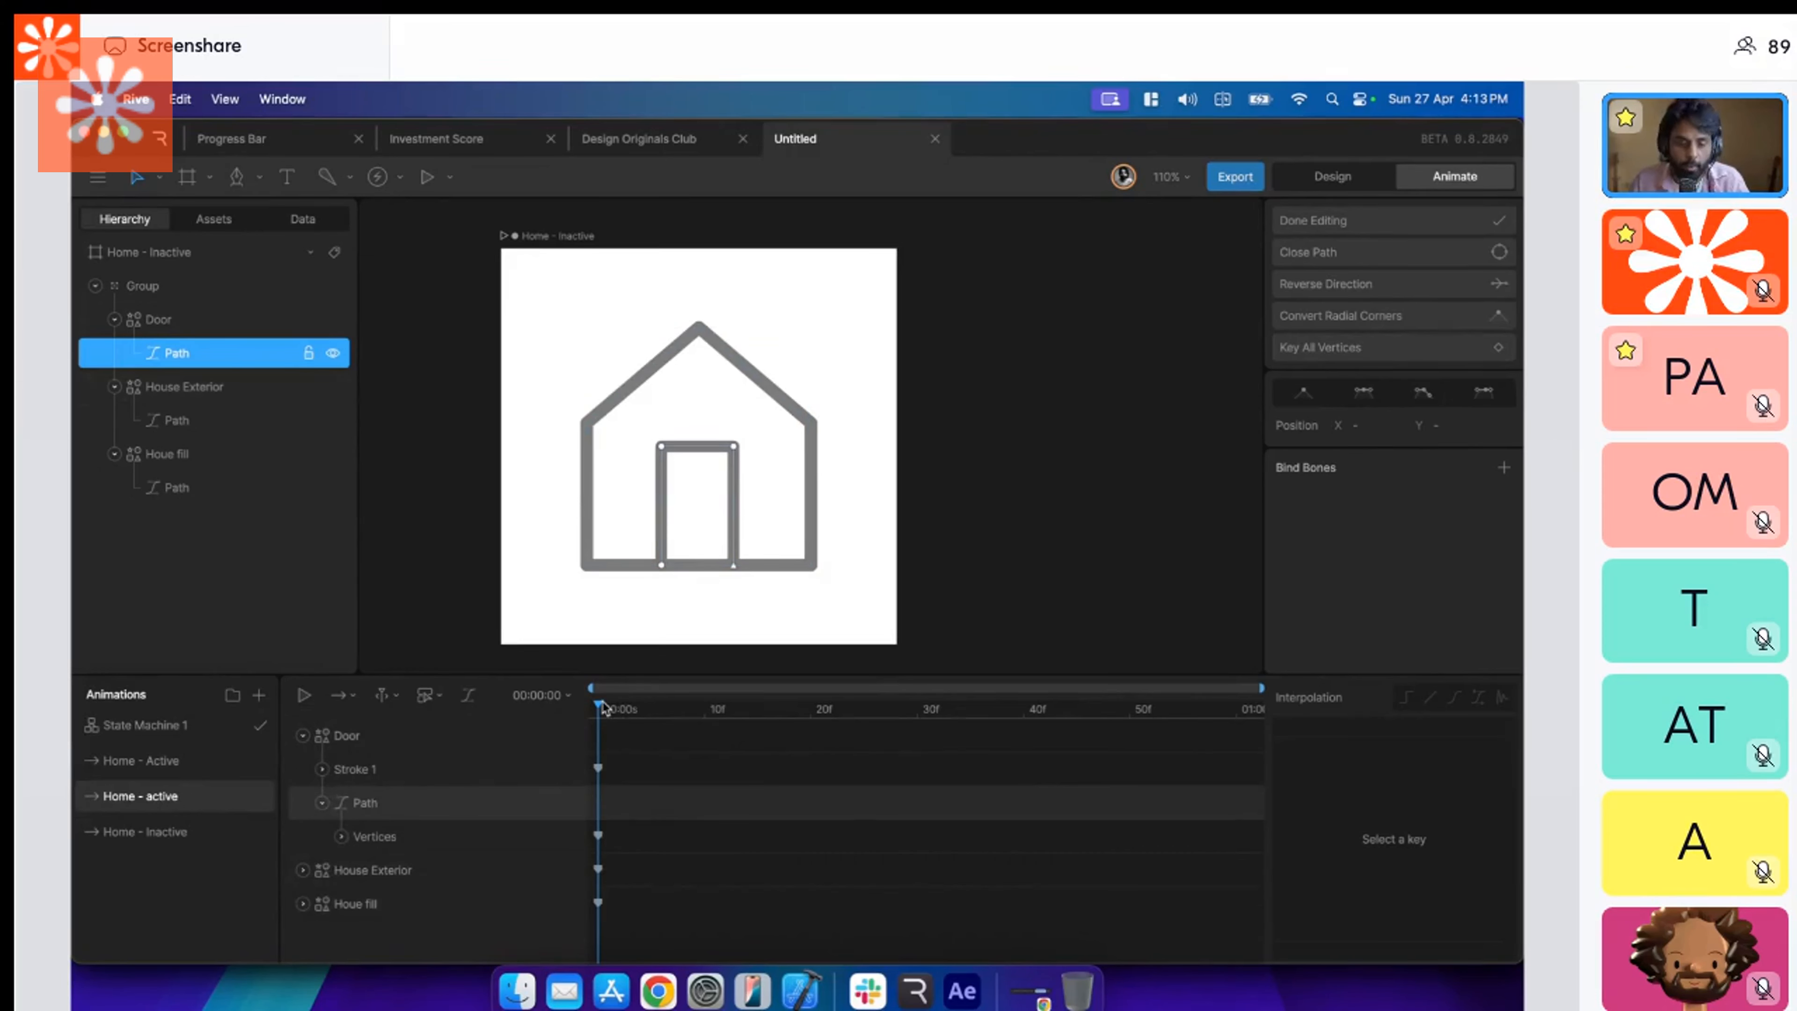
click(308, 737)
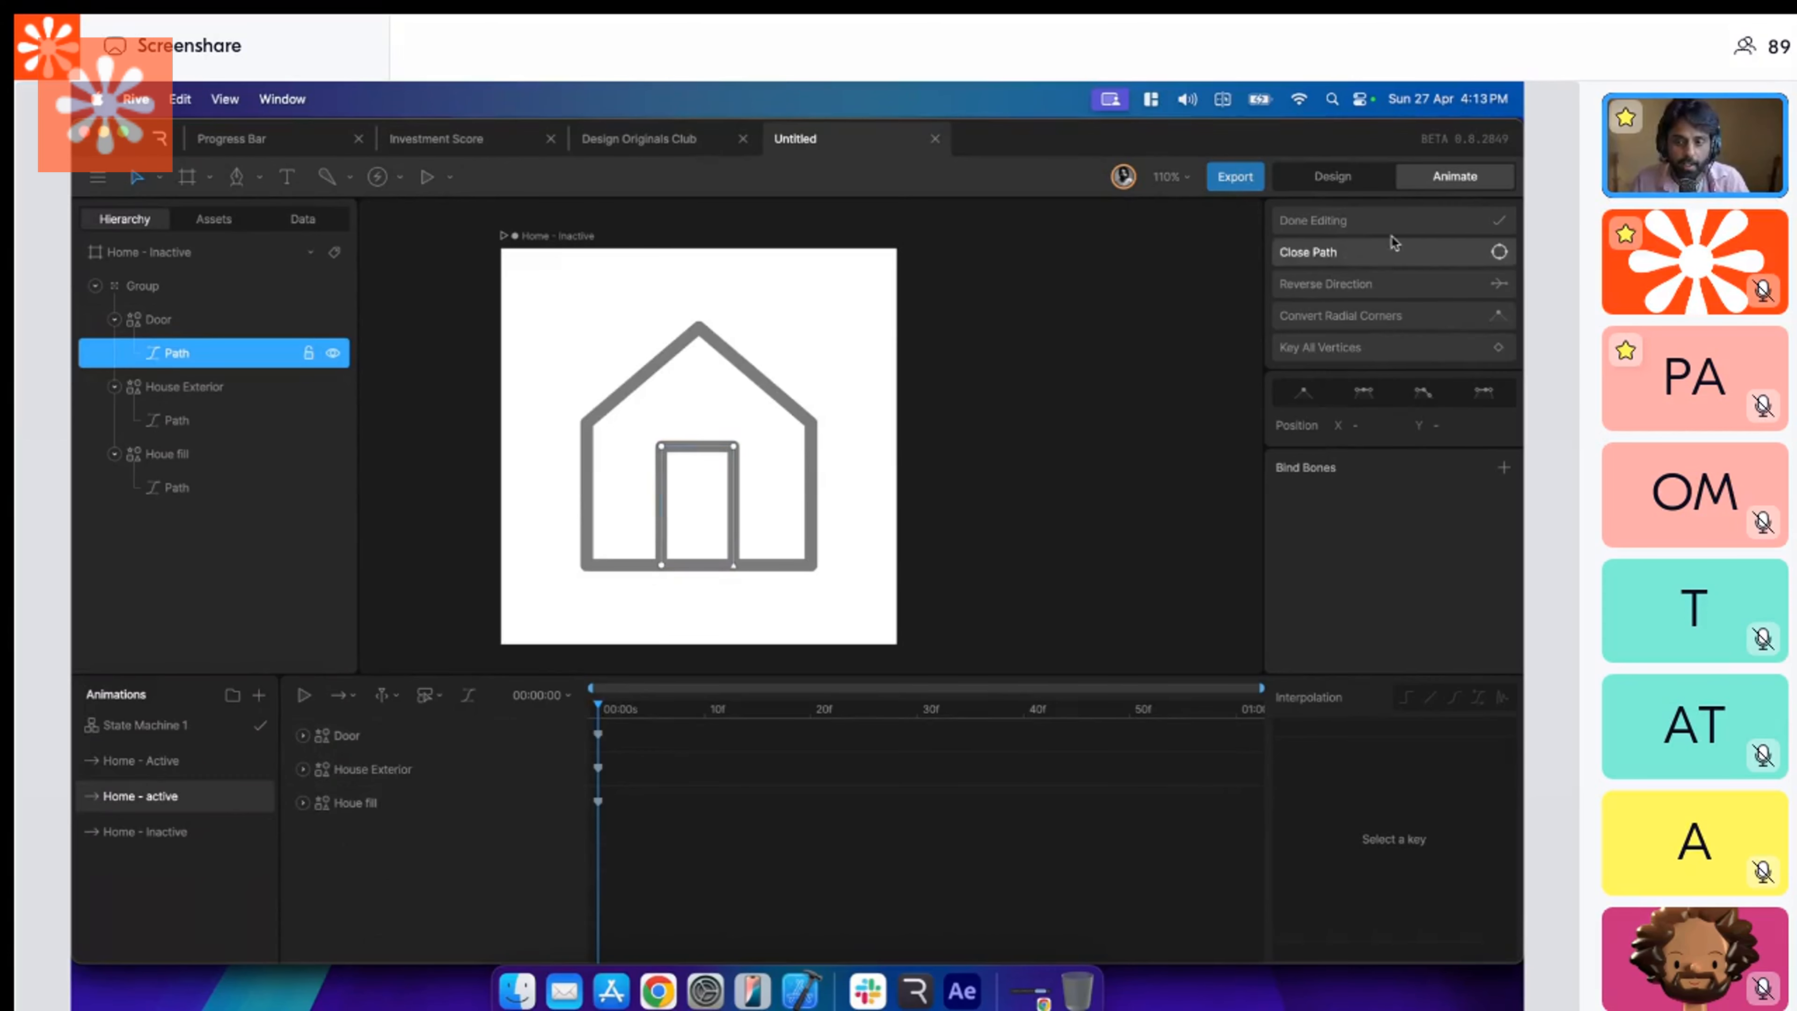
click(1387, 220)
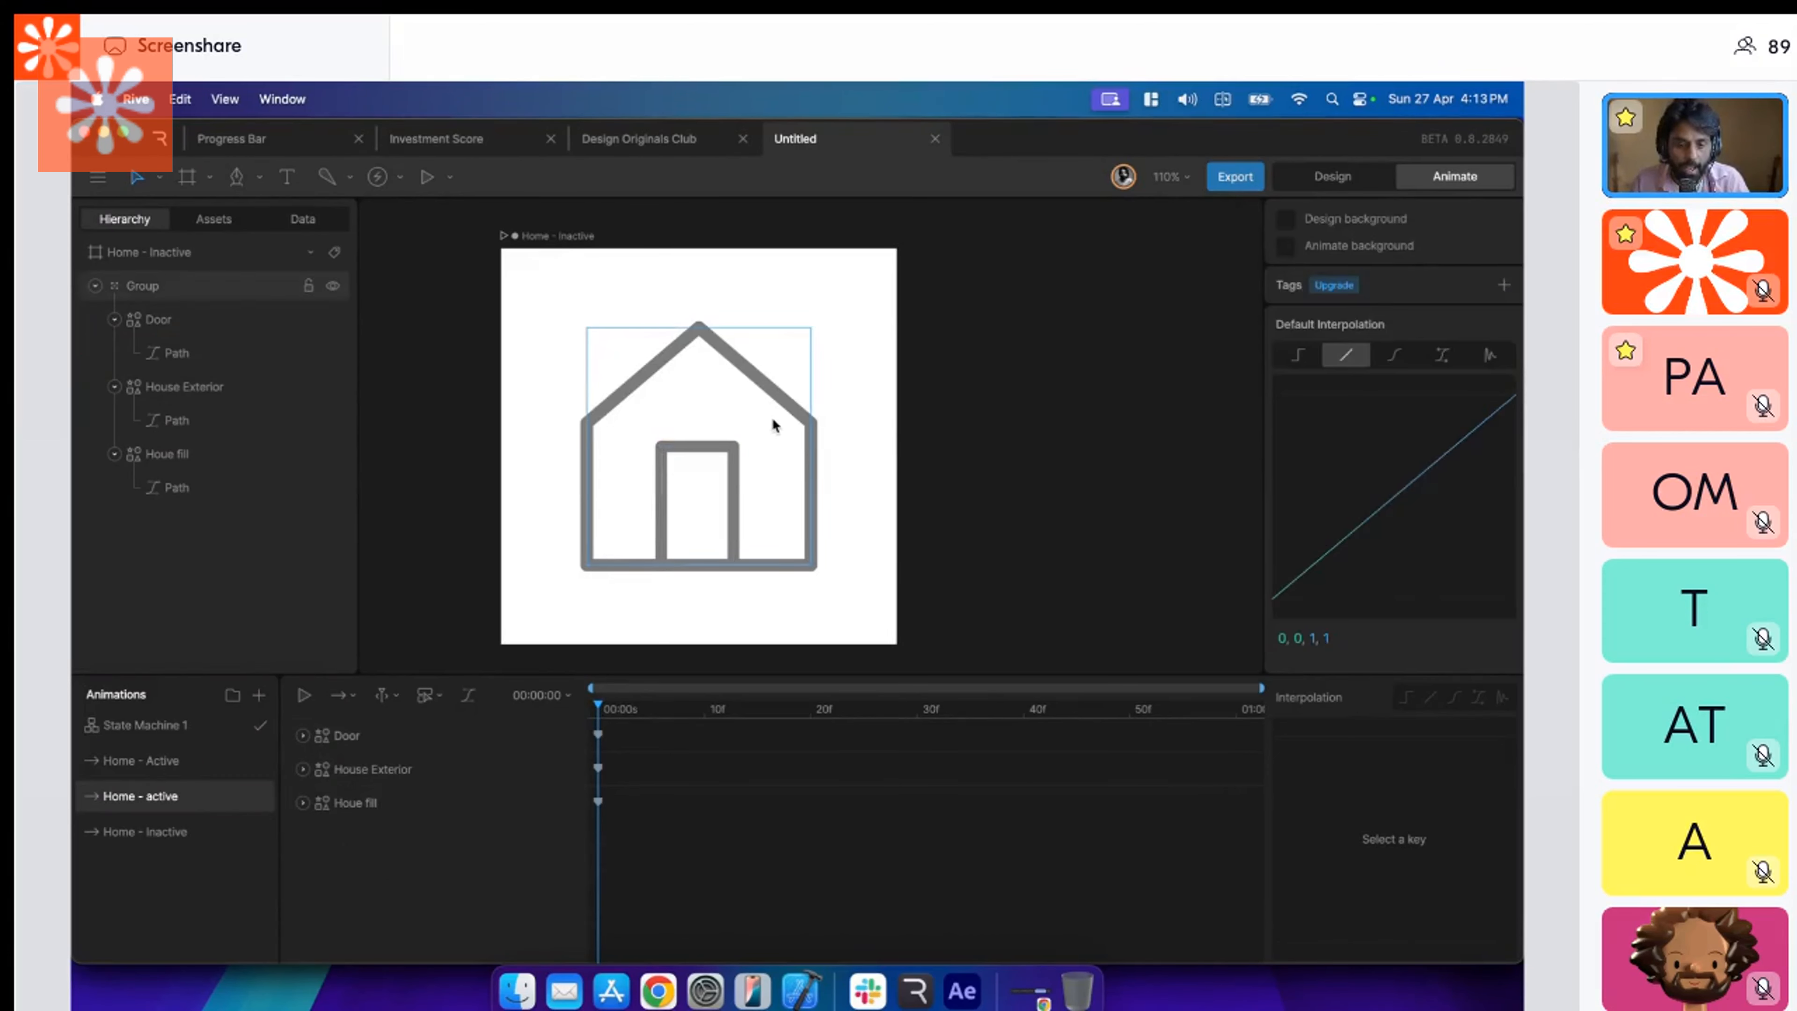
In Home - active, narrow the House Exterior path by moving its roof peak and two right-hand vertices to the left.
click(772, 392)
double_click(772, 392)
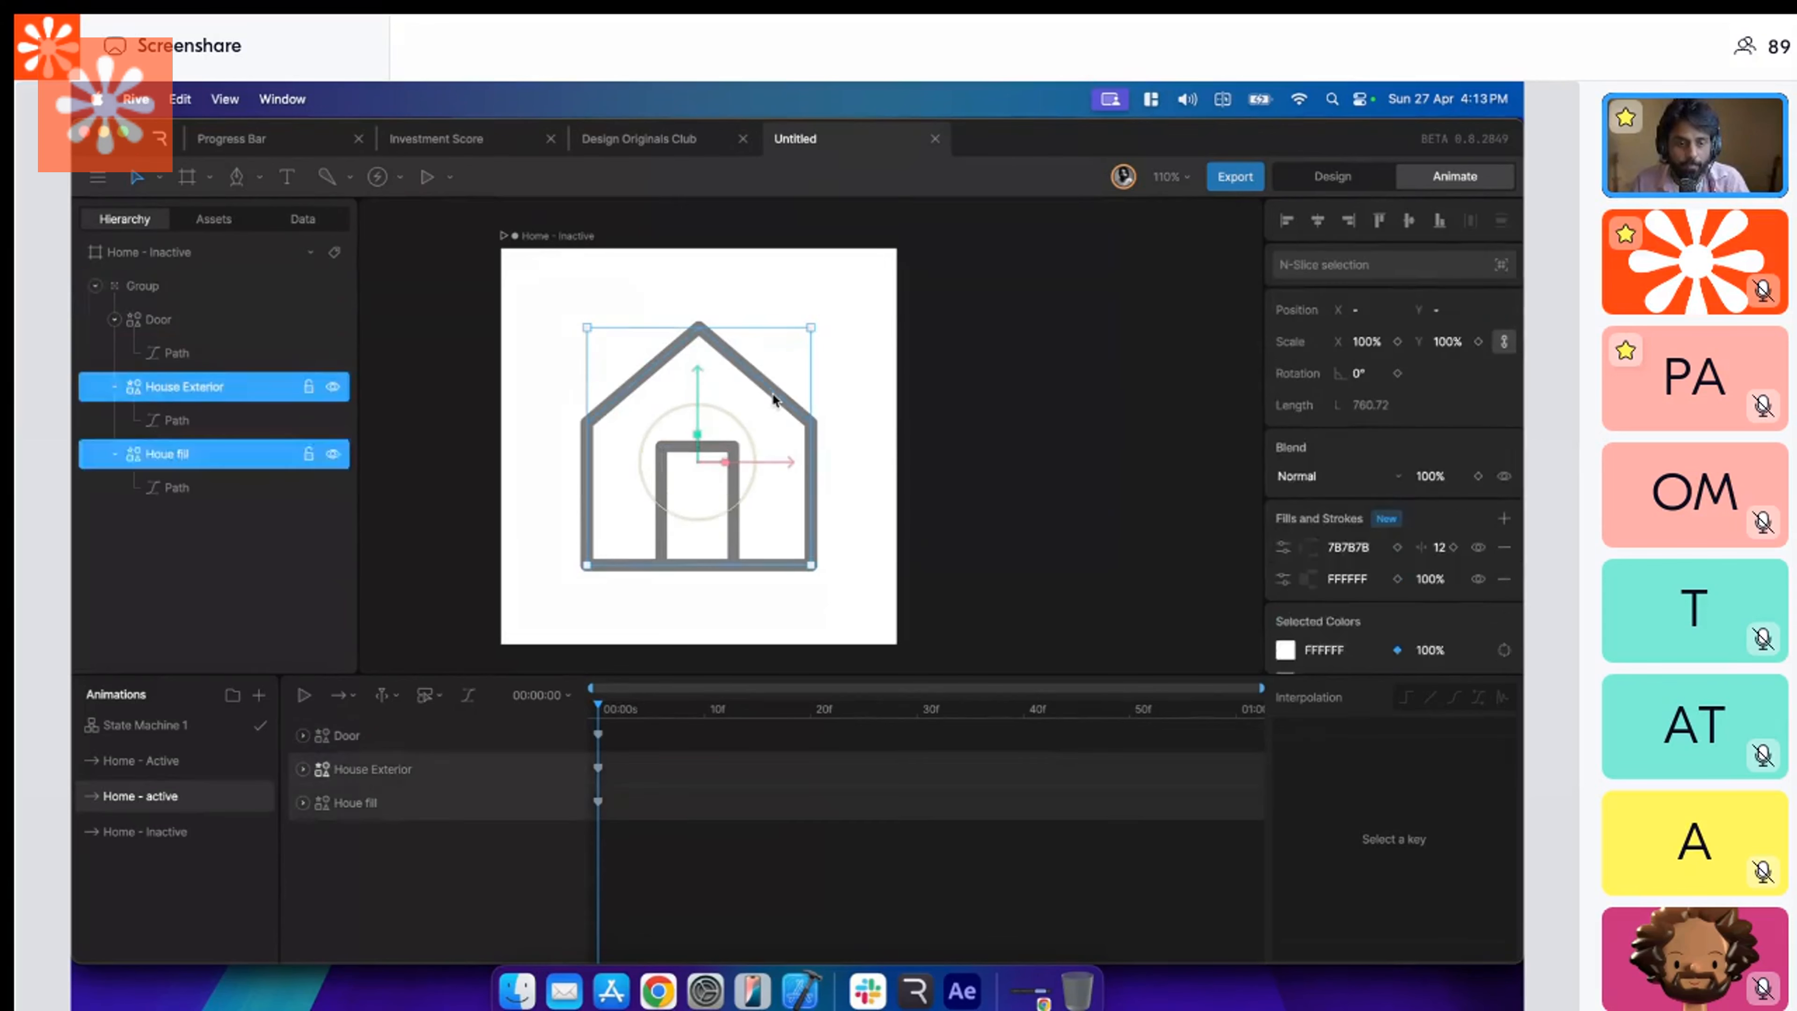
click(269, 428)
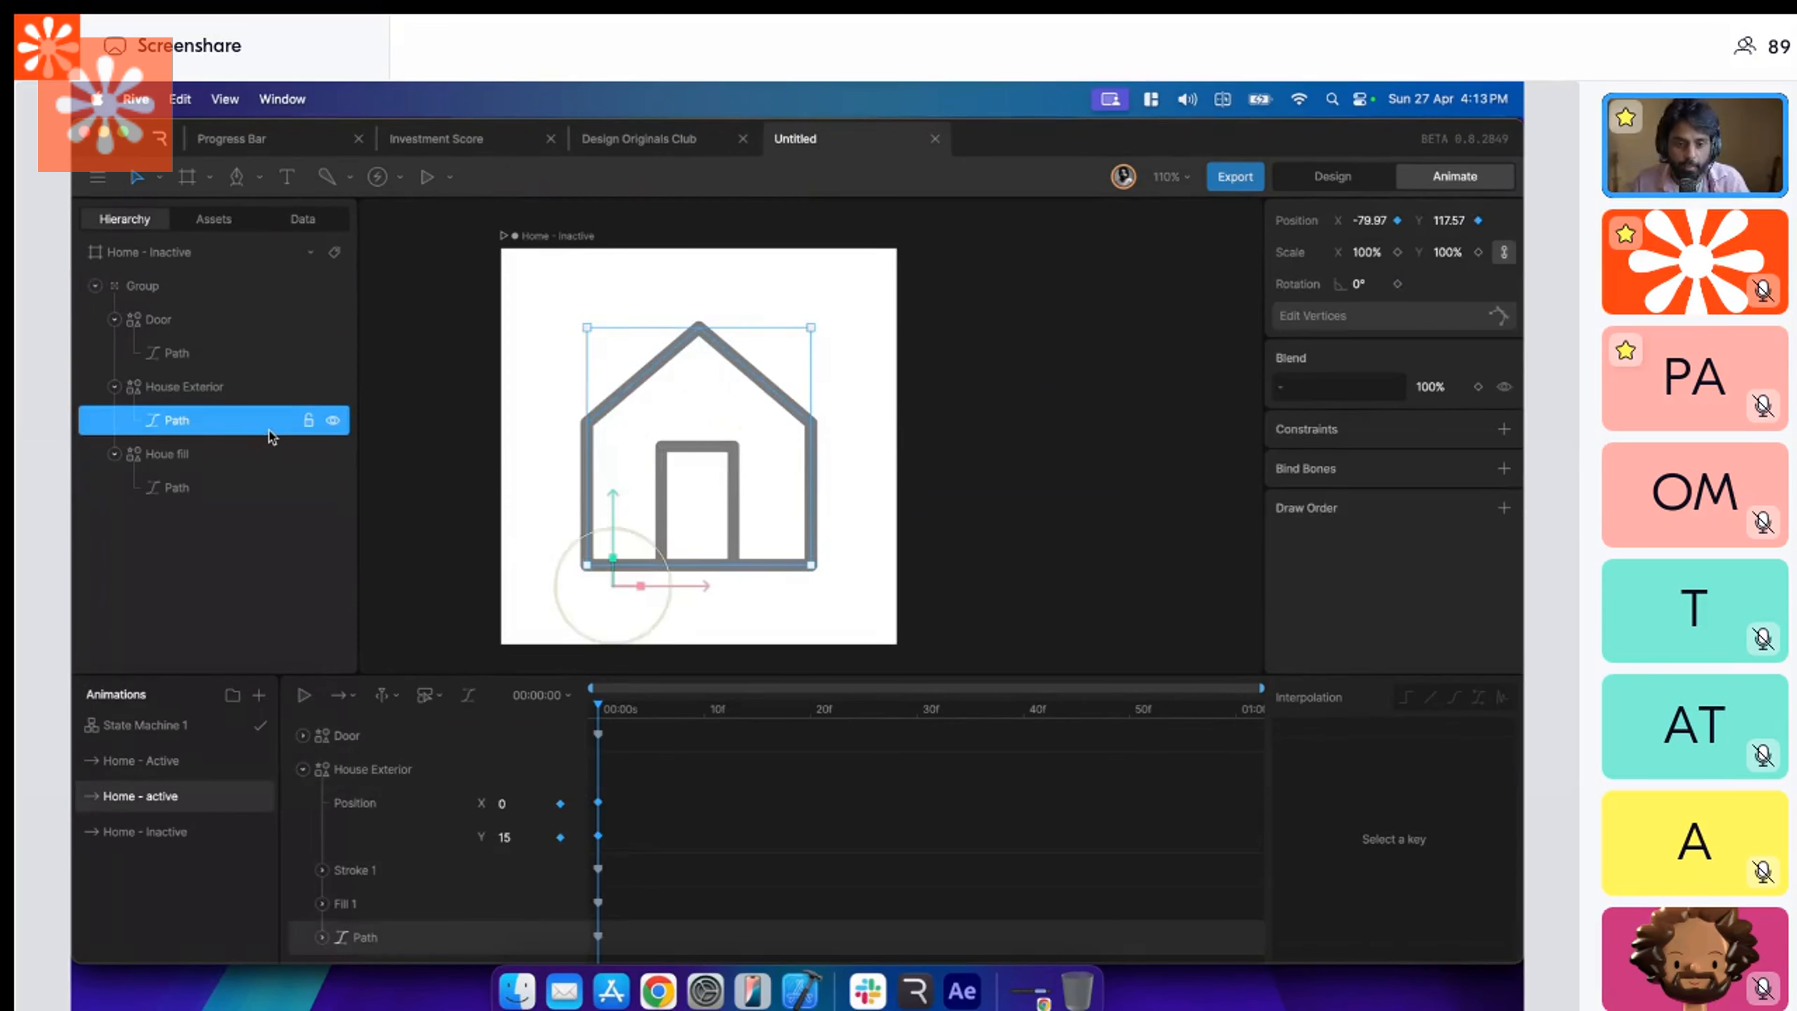
key(Return)
click(698, 327)
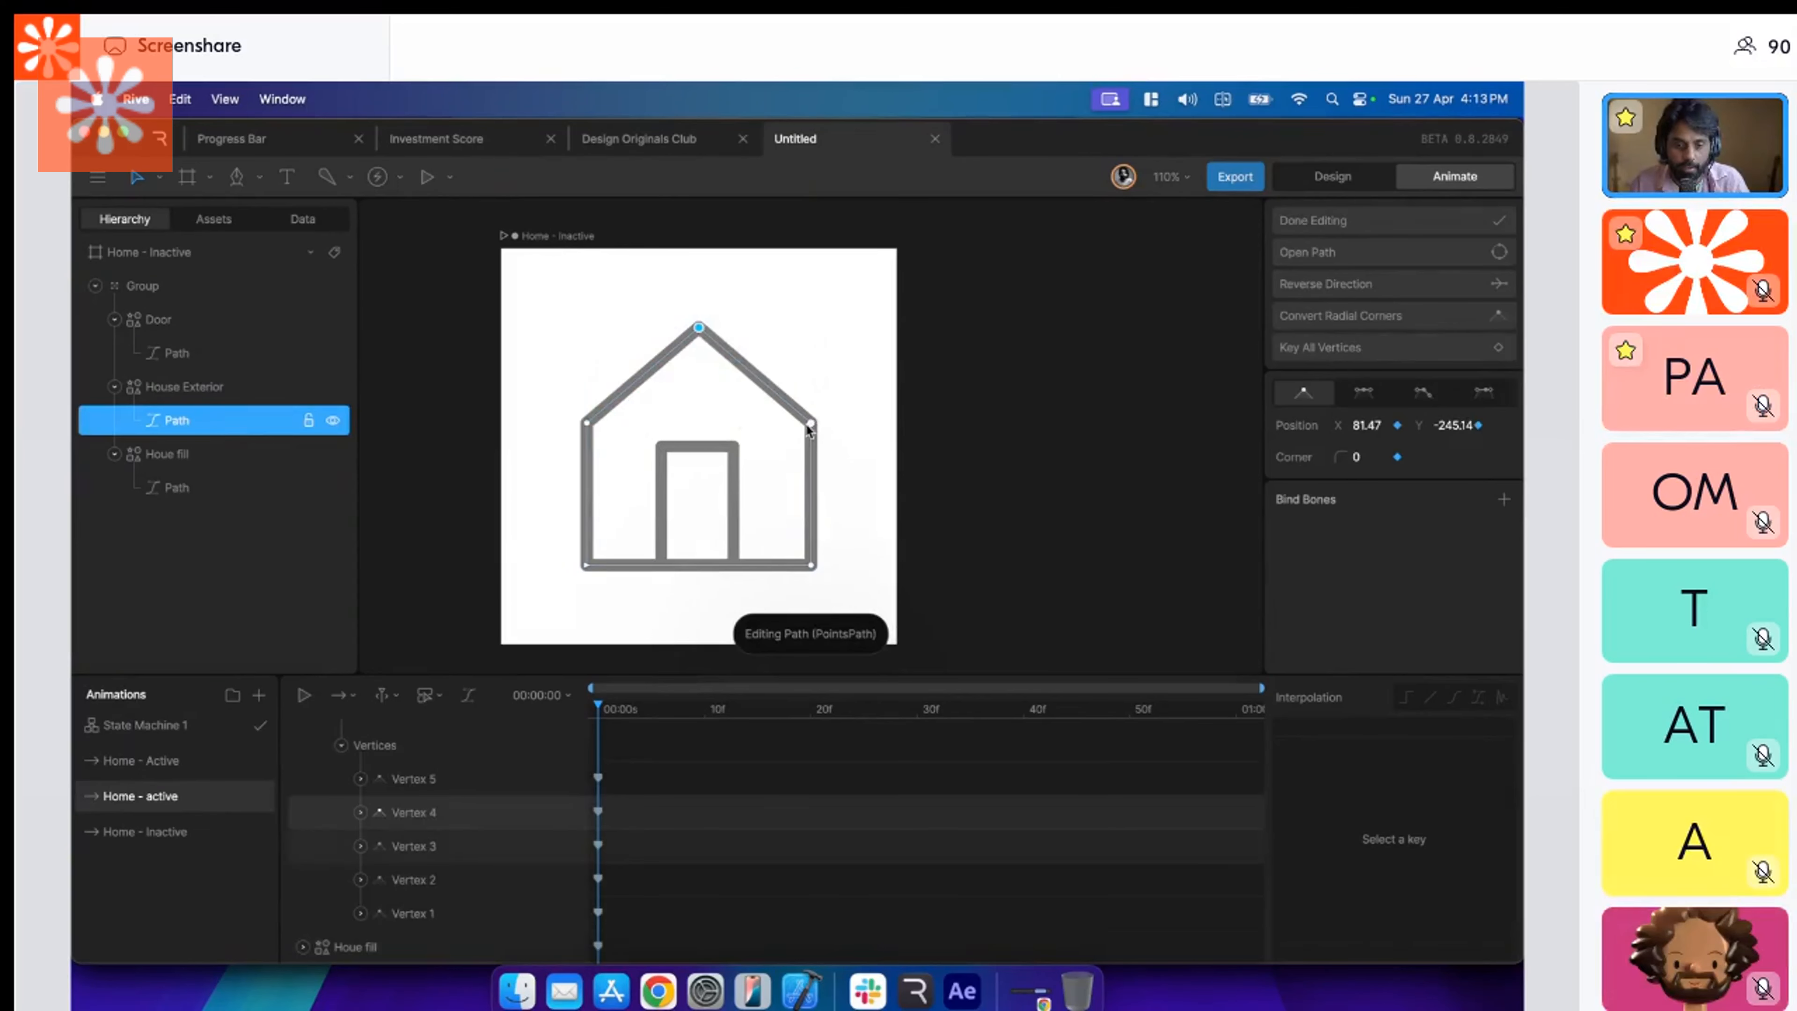
shift+click(811, 564)
key(shift+Left)
key(shift+Left)
key(shift+Left)
key(shift+Left)
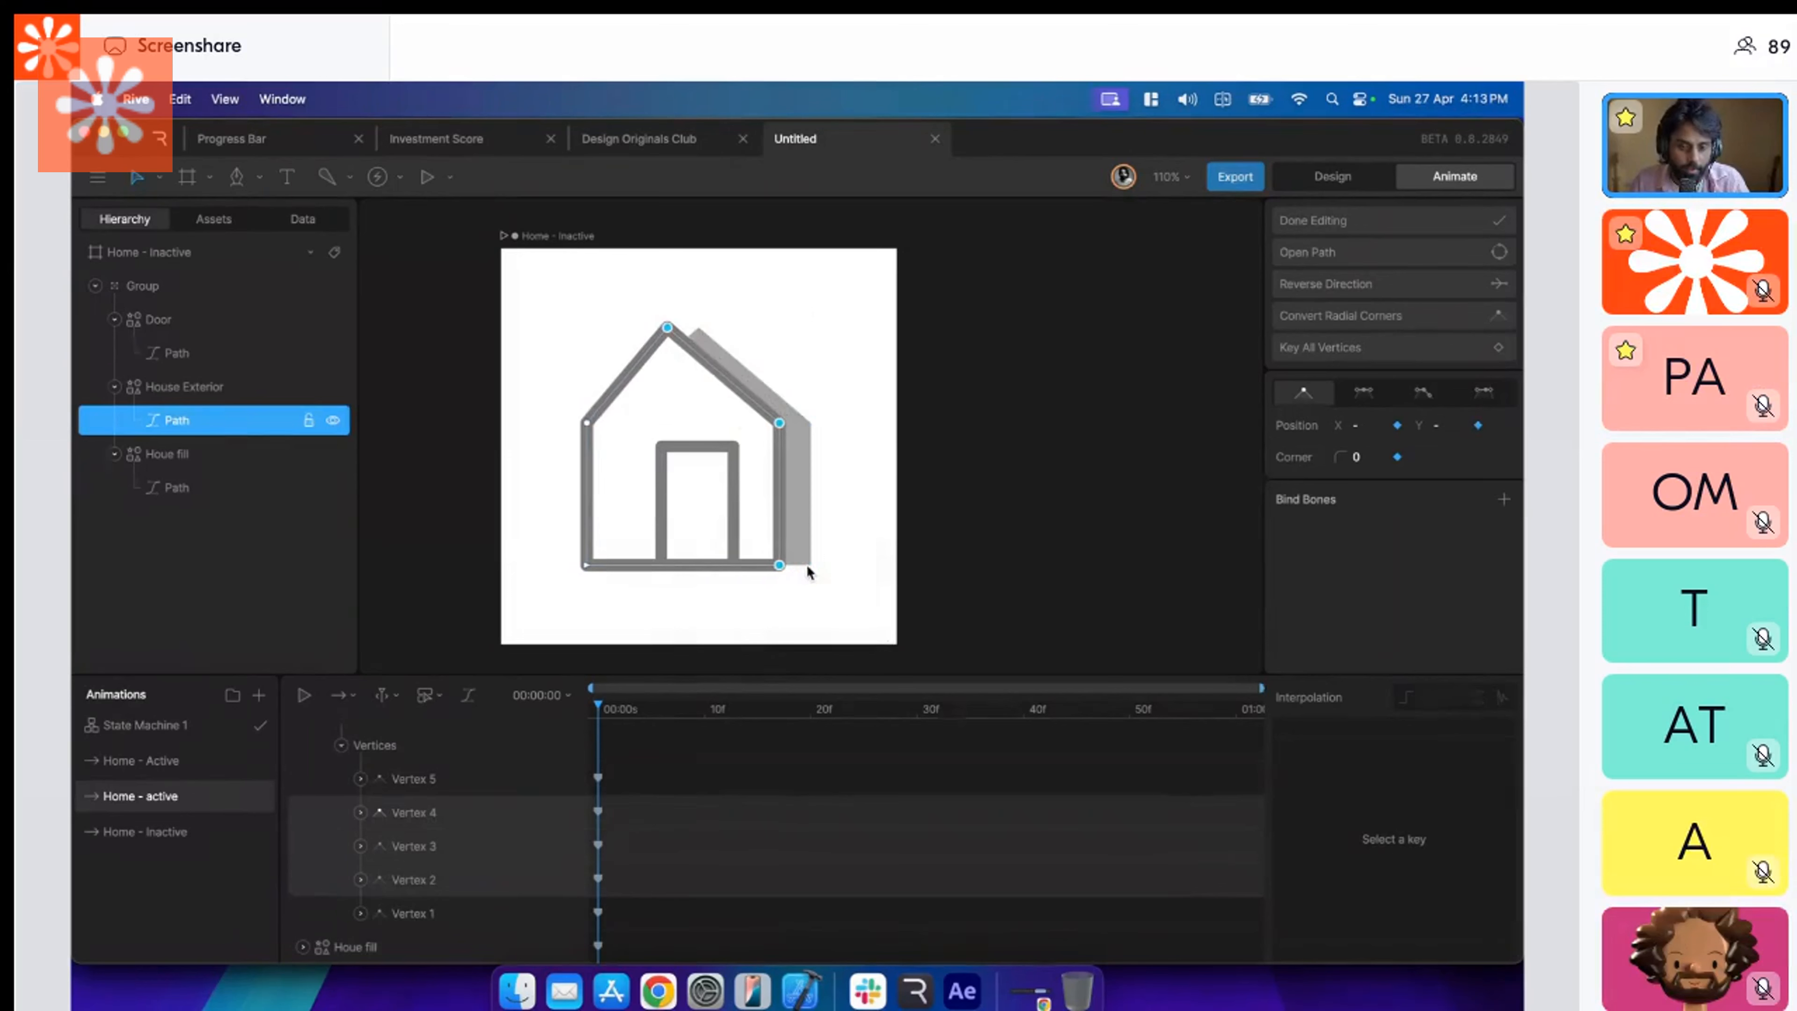
Reshape the Door path in Home - active by moving its left vertices to X -78.33 and its right vertices to X -28.
click(693, 454)
double_click(676, 450)
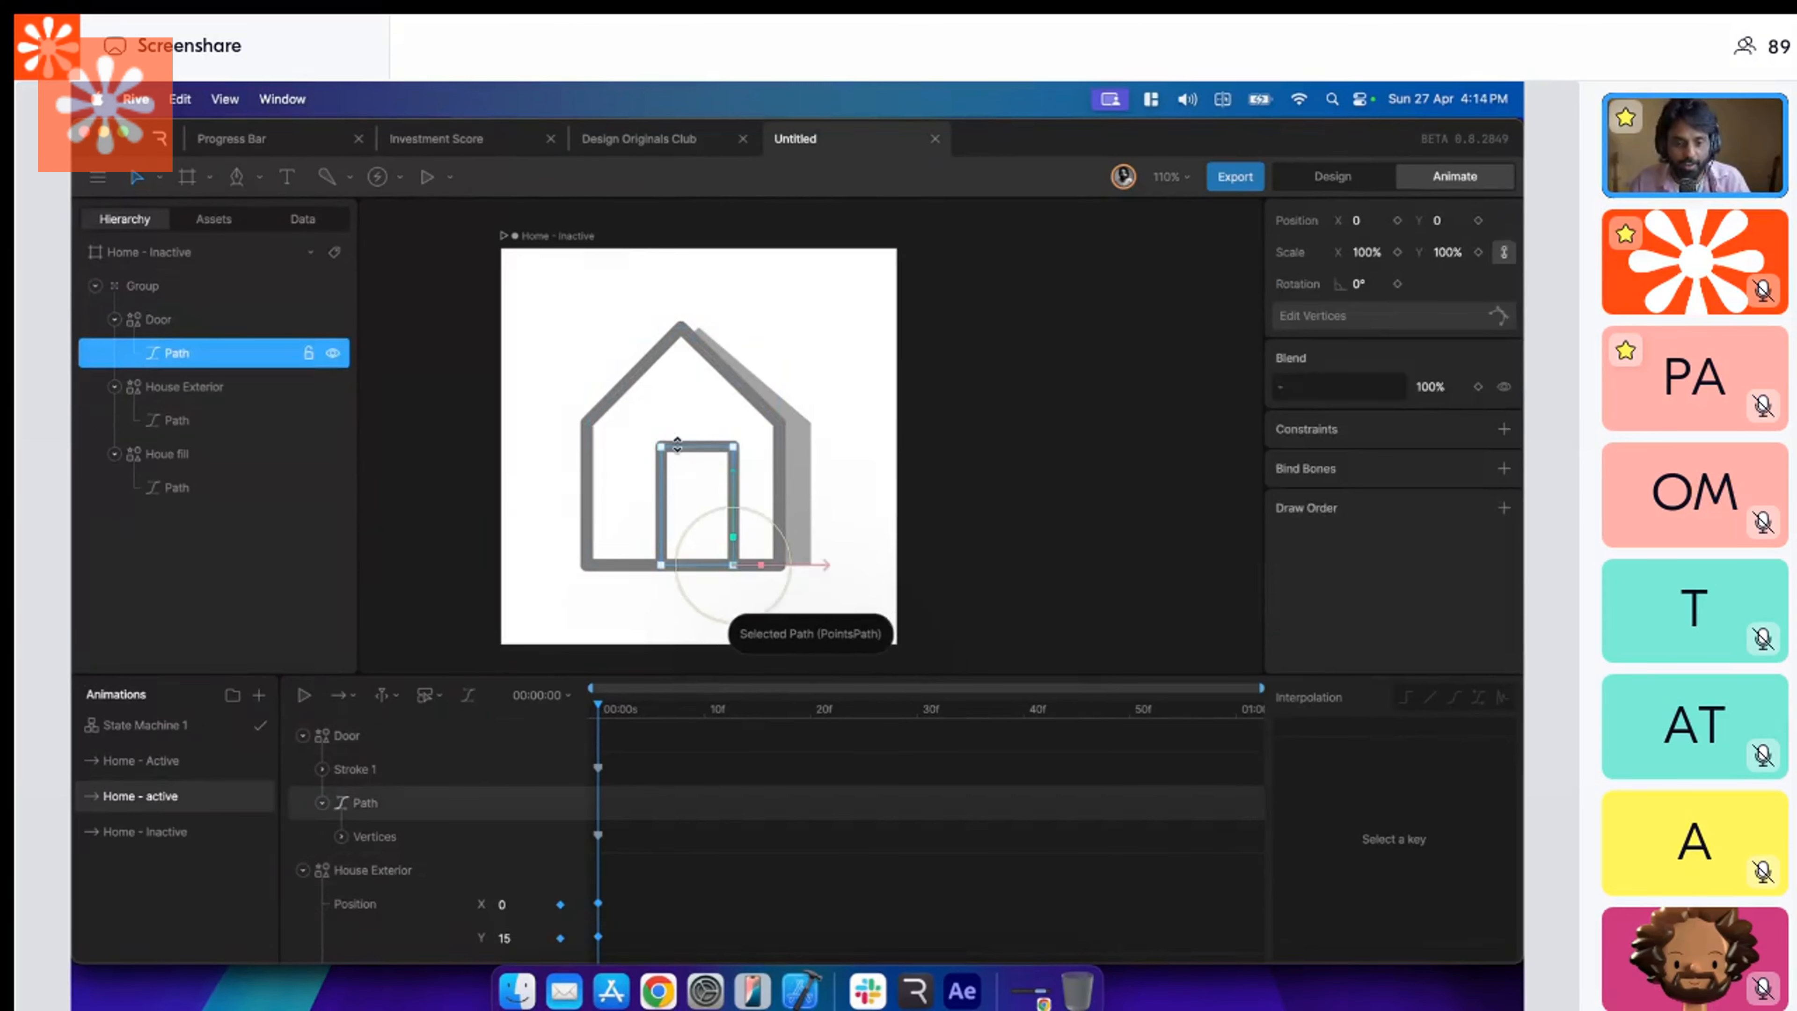
drag(637, 432, 693, 600)
key(shift+Left)
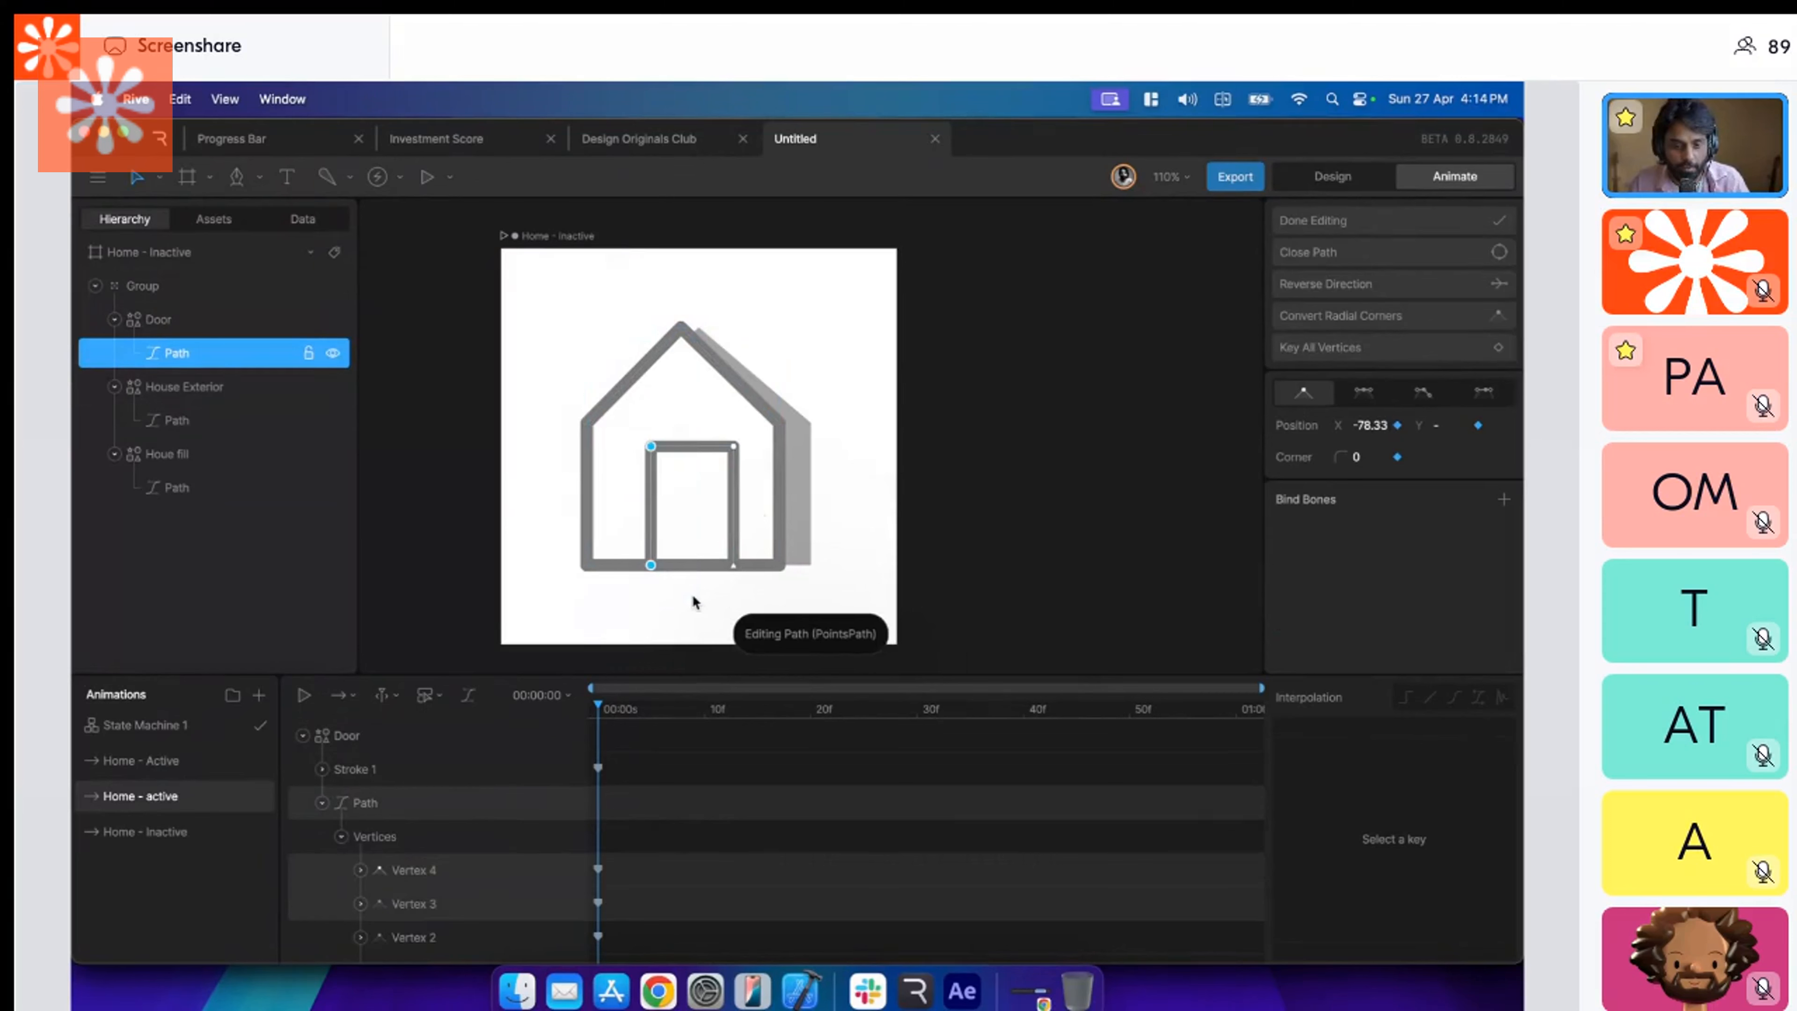
click(734, 447)
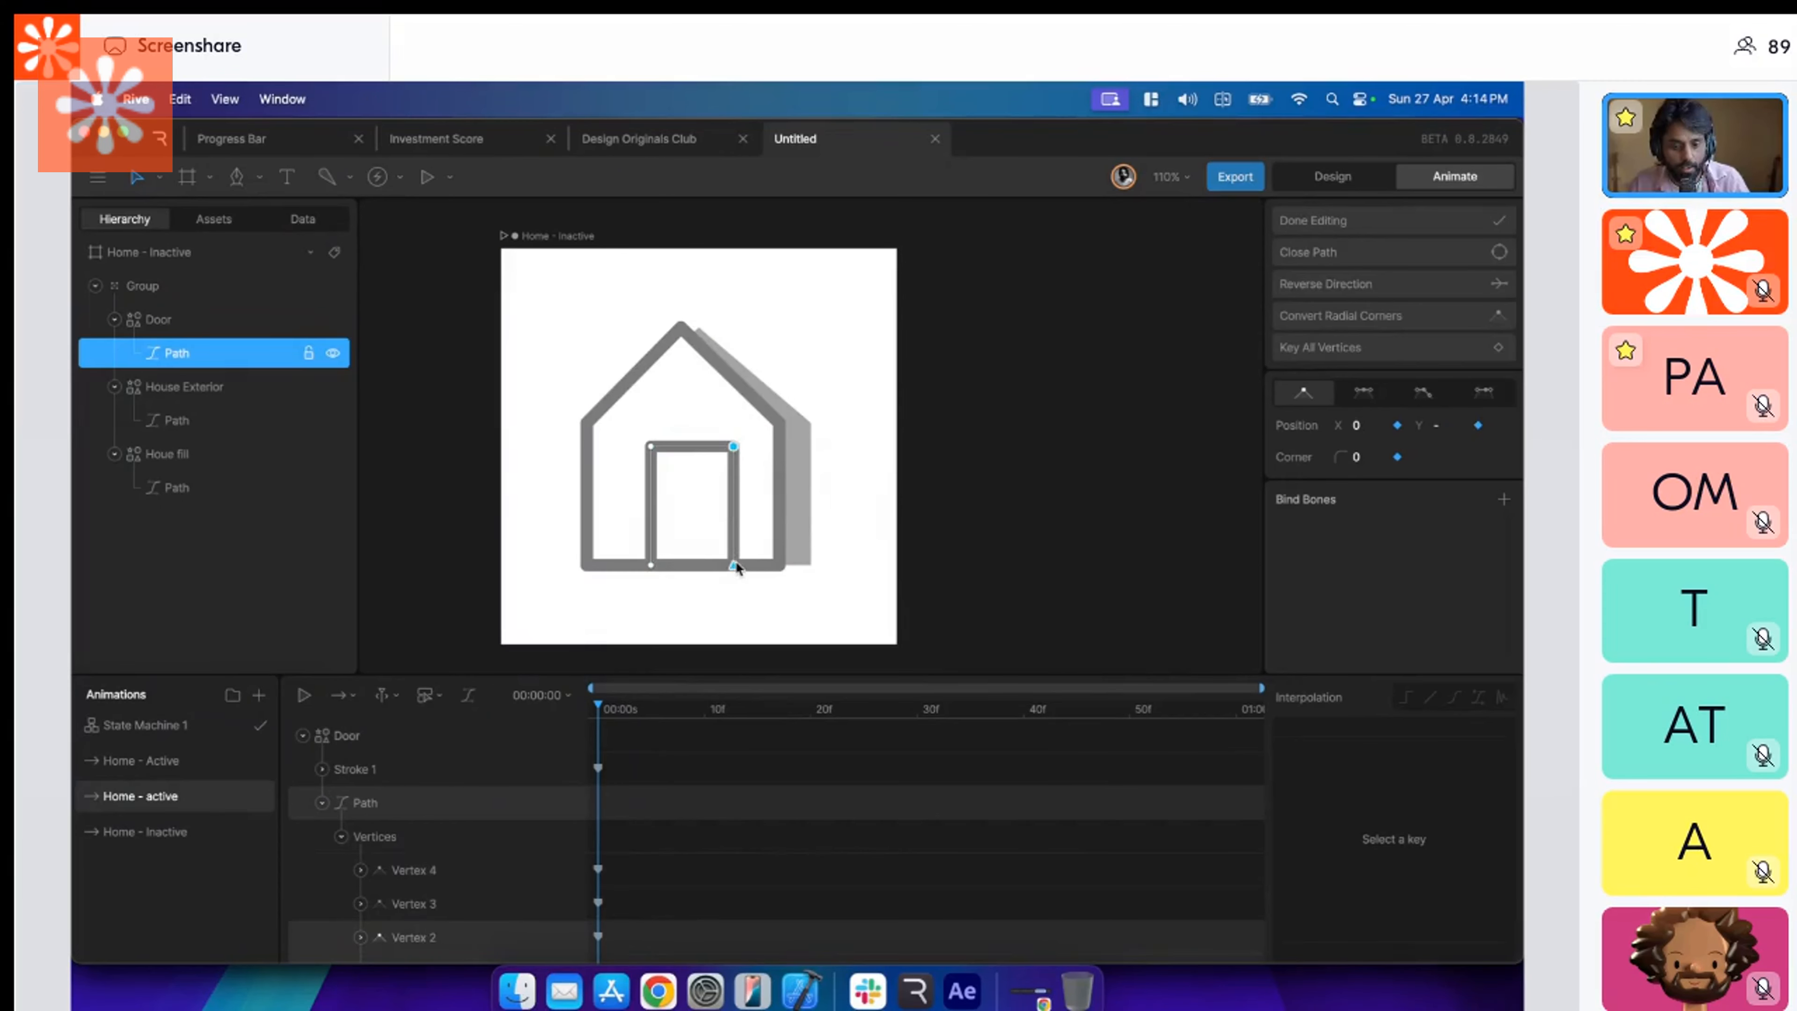
key(shift+Left)
key(shift+Left)
key(shift+Left)
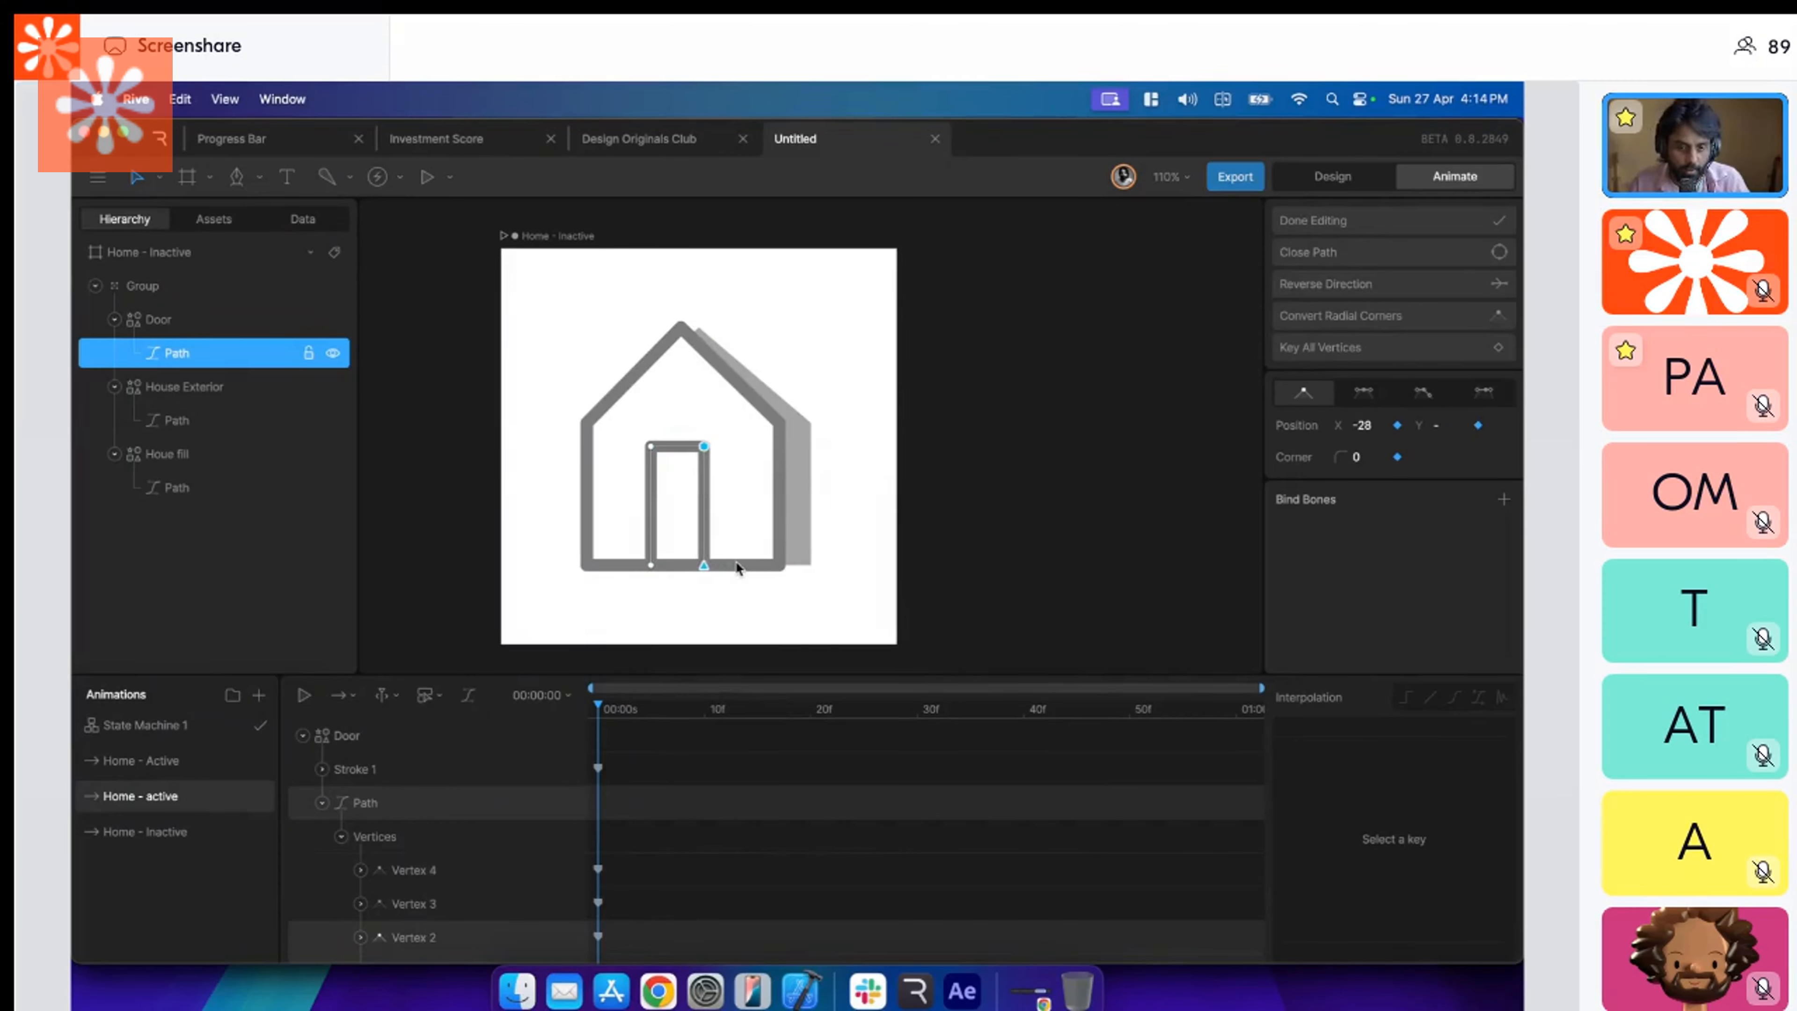
In Home - active, move the Houe fill path's right-hand vertices outward and its left-hand vertices onto the House Exterior's peak and lower-right corner.
click(804, 511)
double_click(809, 518)
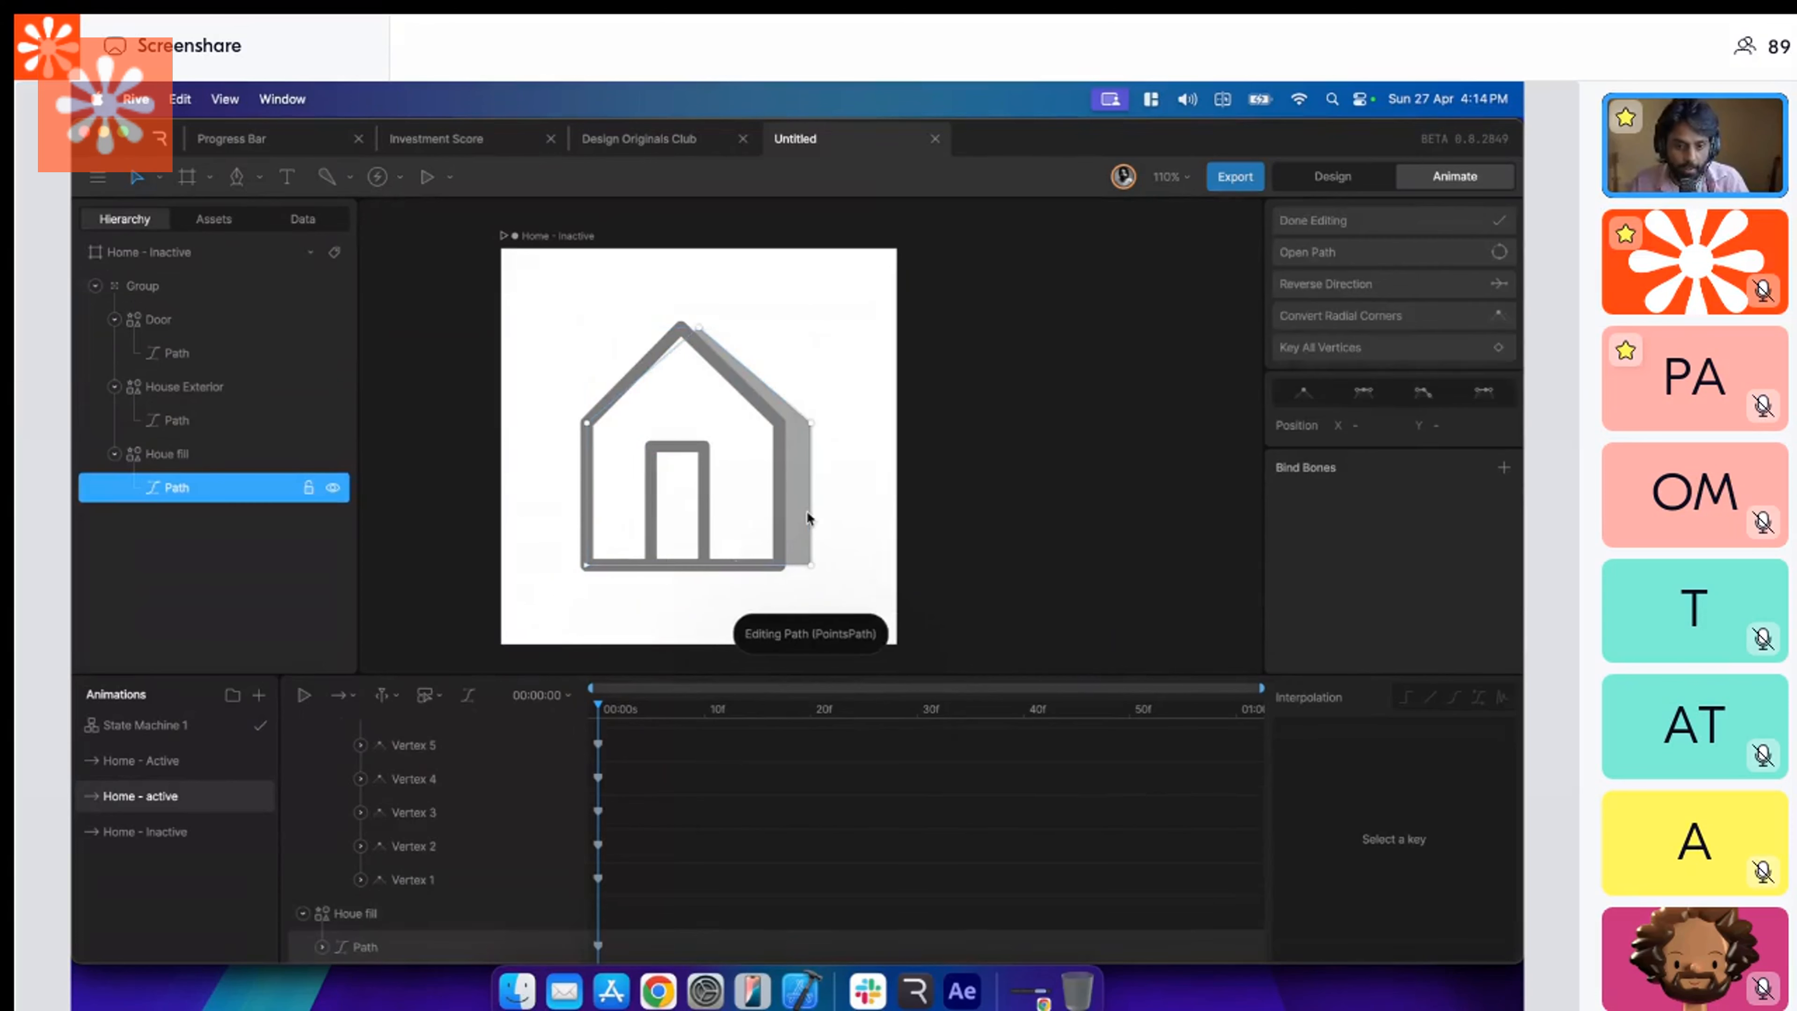
drag(701, 327, 743, 317)
drag(809, 429, 842, 412)
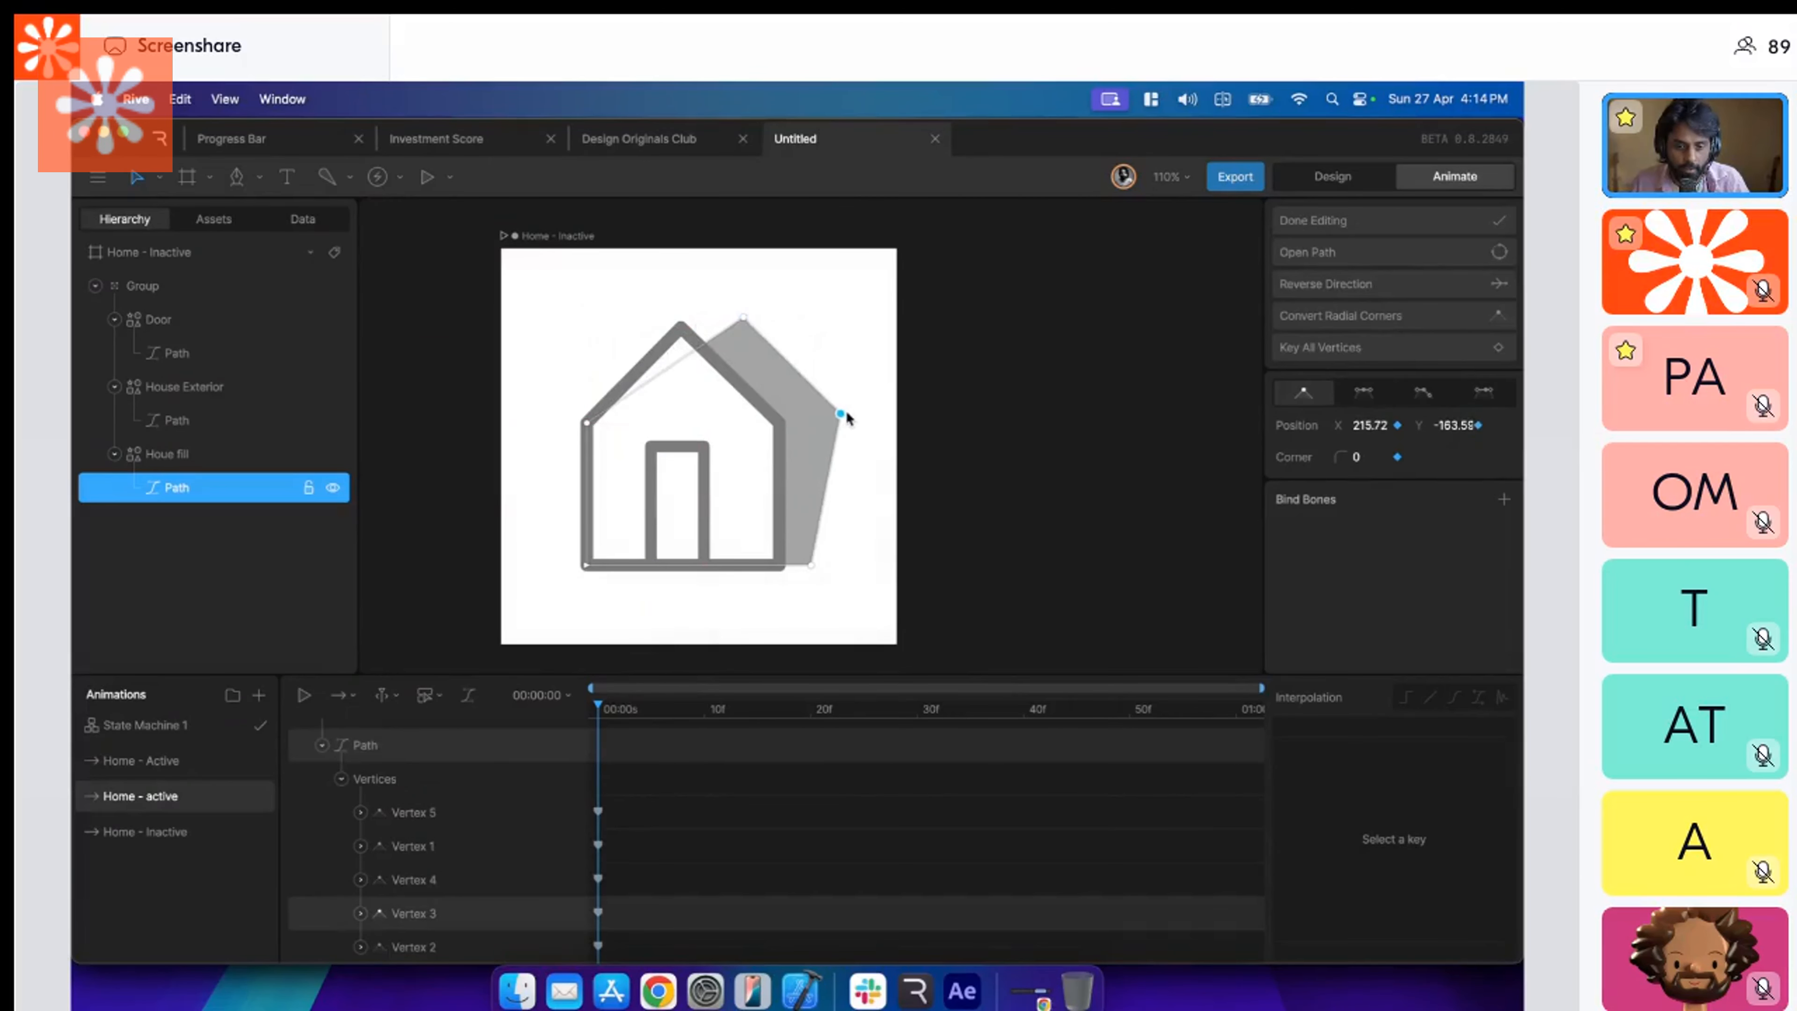
drag(811, 566, 850, 565)
drag(586, 564, 779, 564)
drag(588, 424, 680, 326)
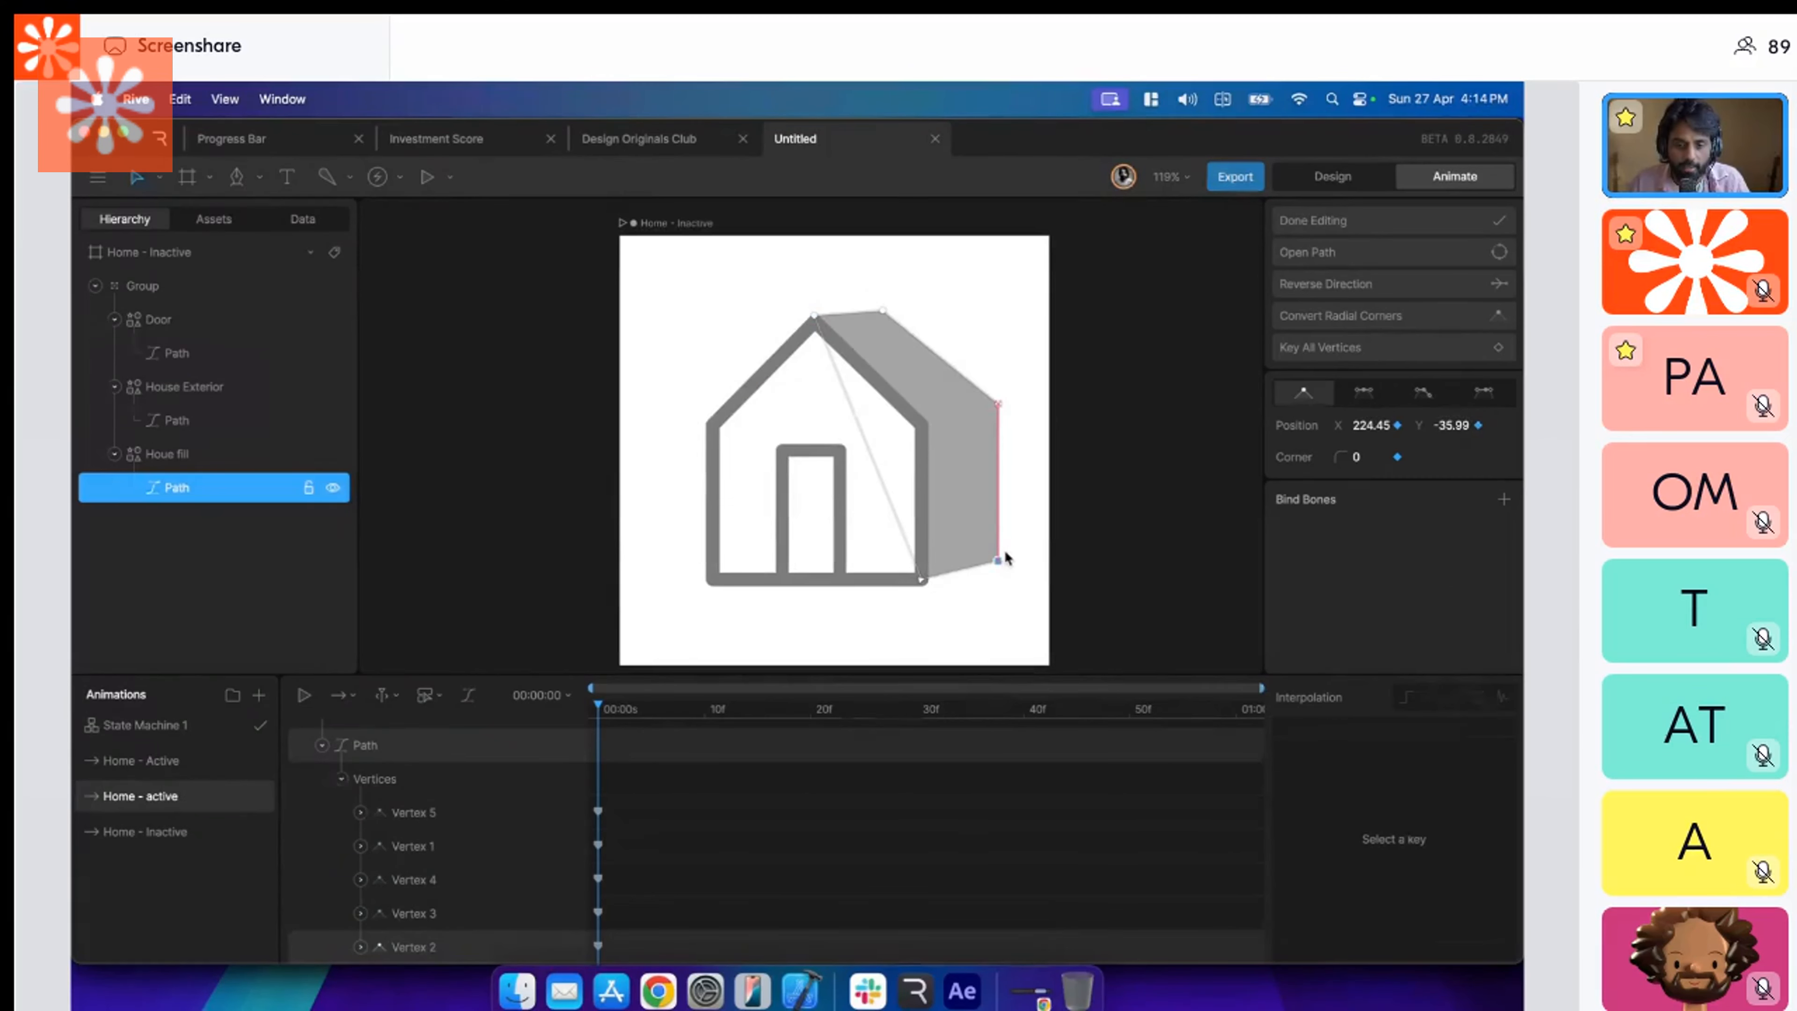
Refine the Houe fill side wall, placing its lower outer vertex at X 224.45, Y -34.86 and its back roof peak at X 129.92.
drag(999, 557, 999, 560)
click(919, 577)
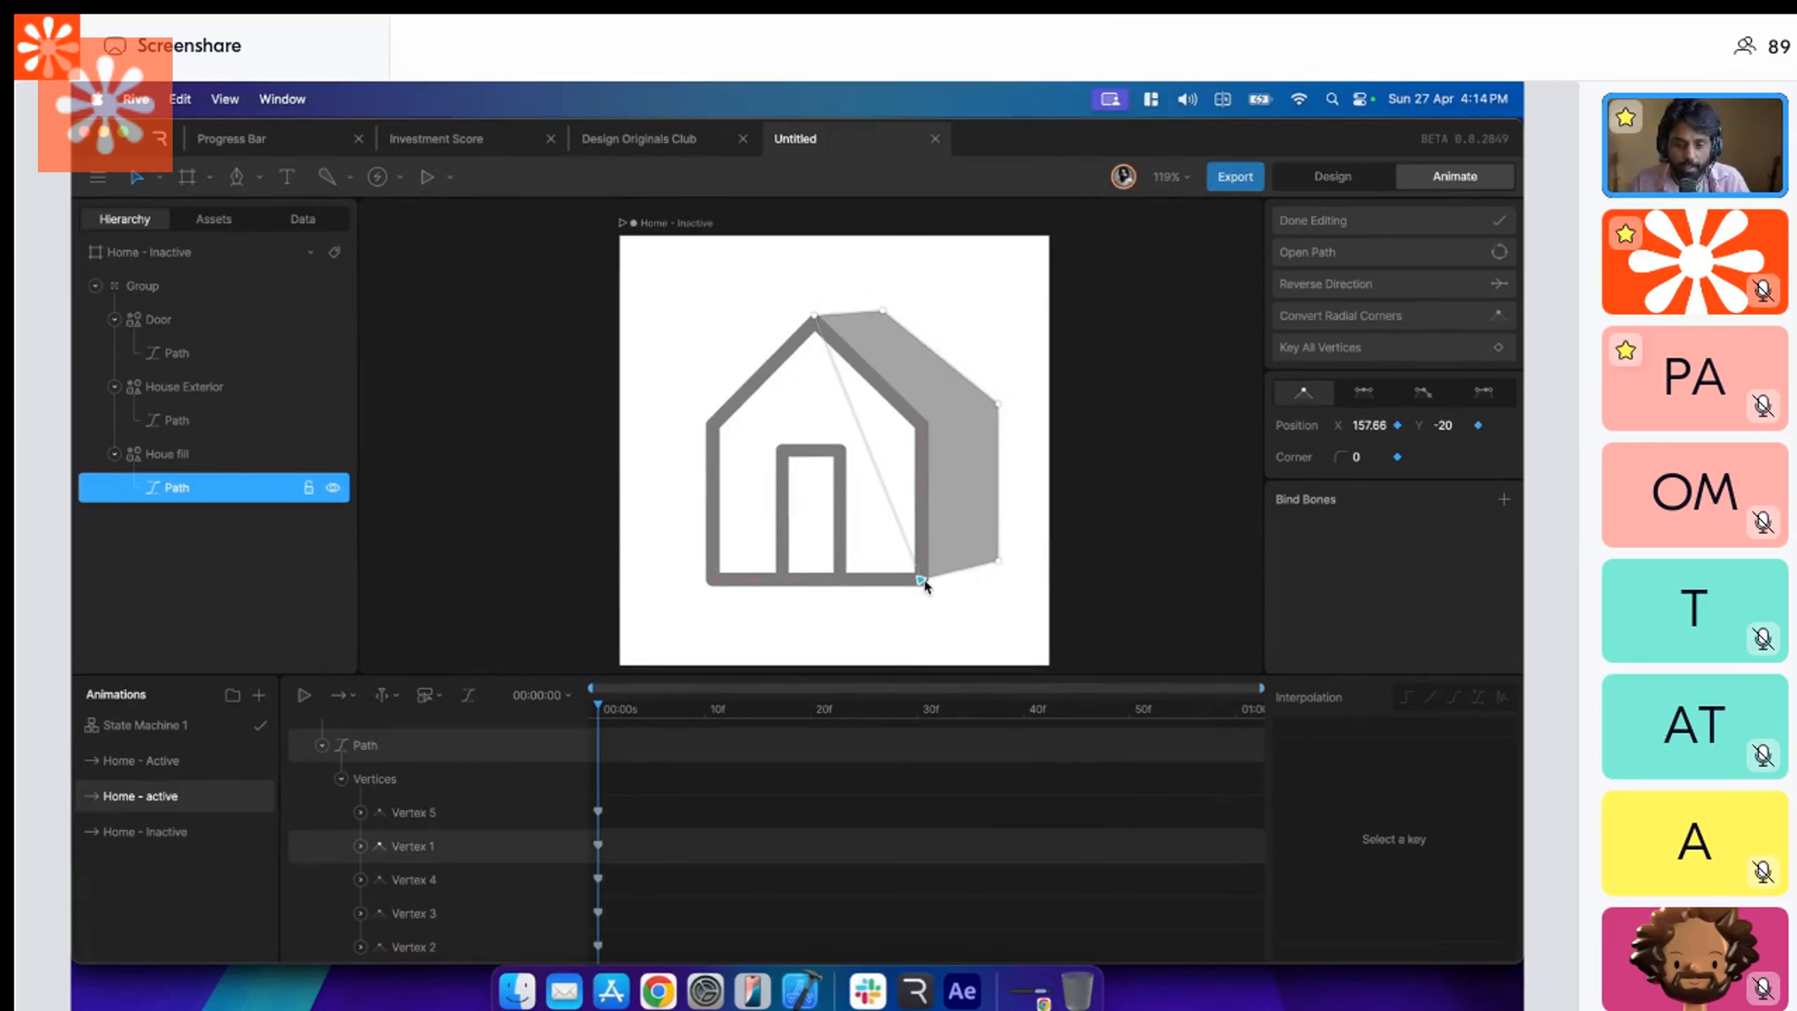
click(998, 560)
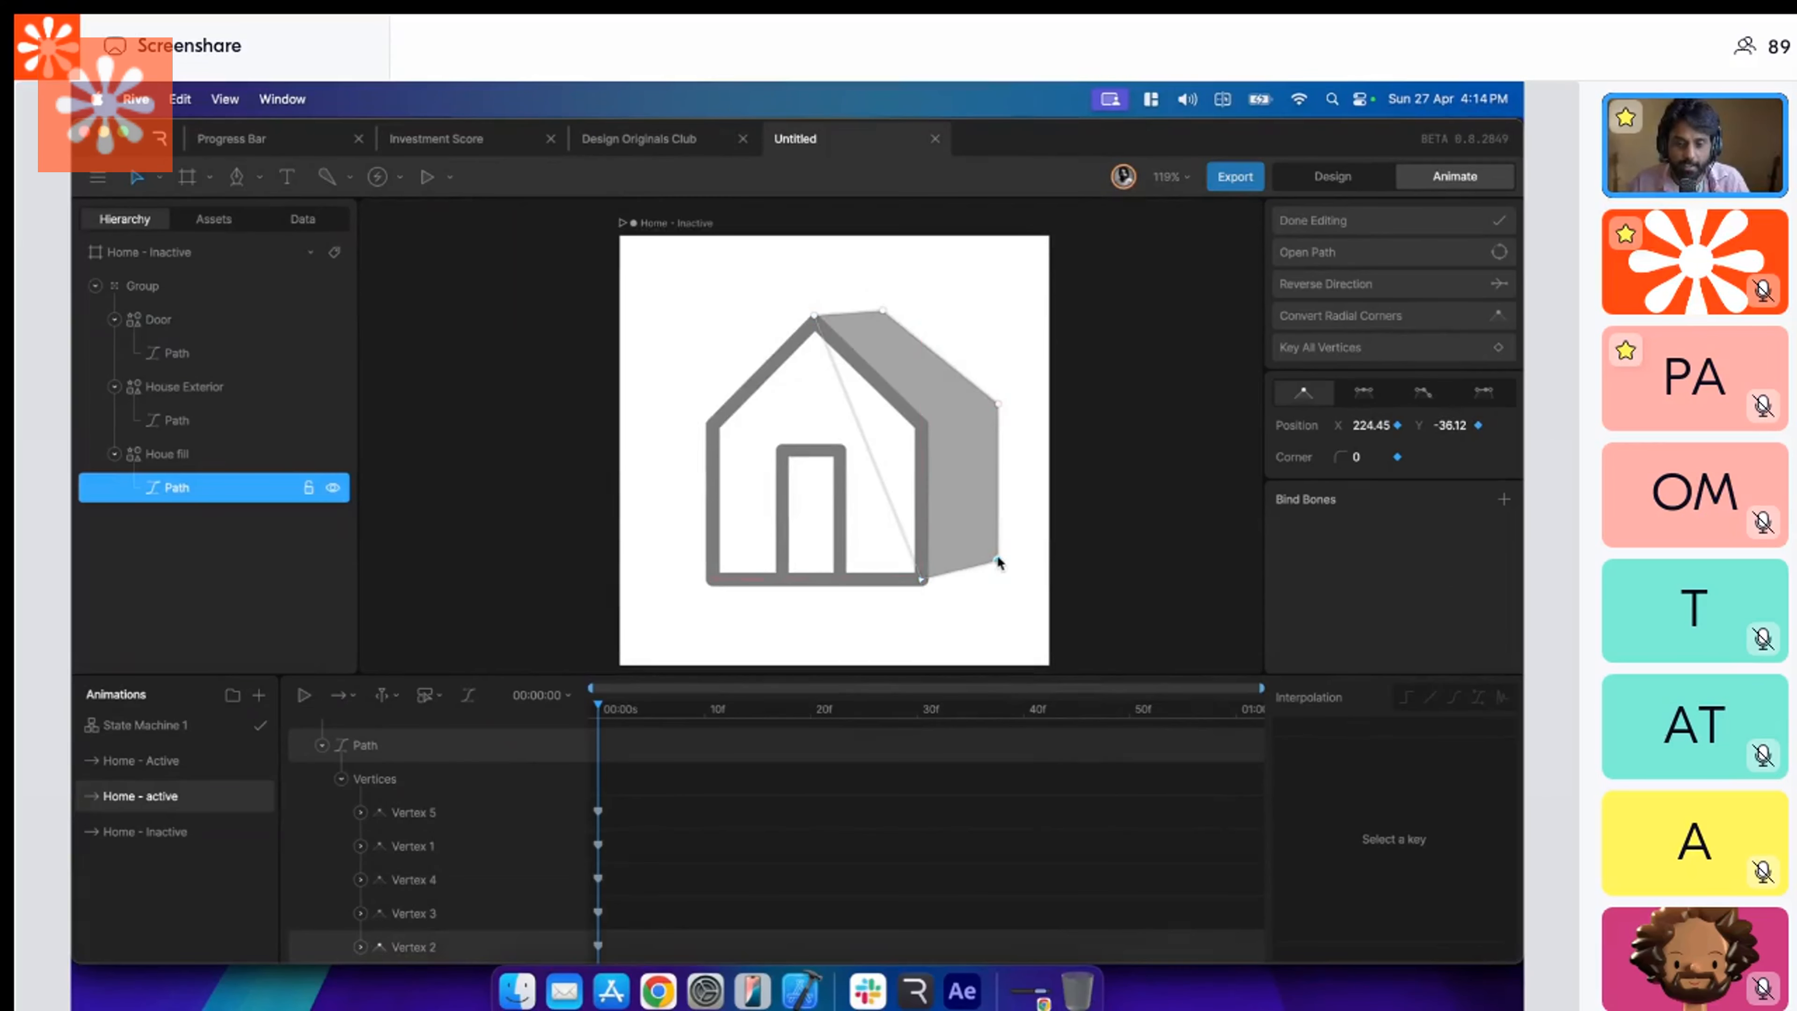
click(999, 405)
click(891, 312)
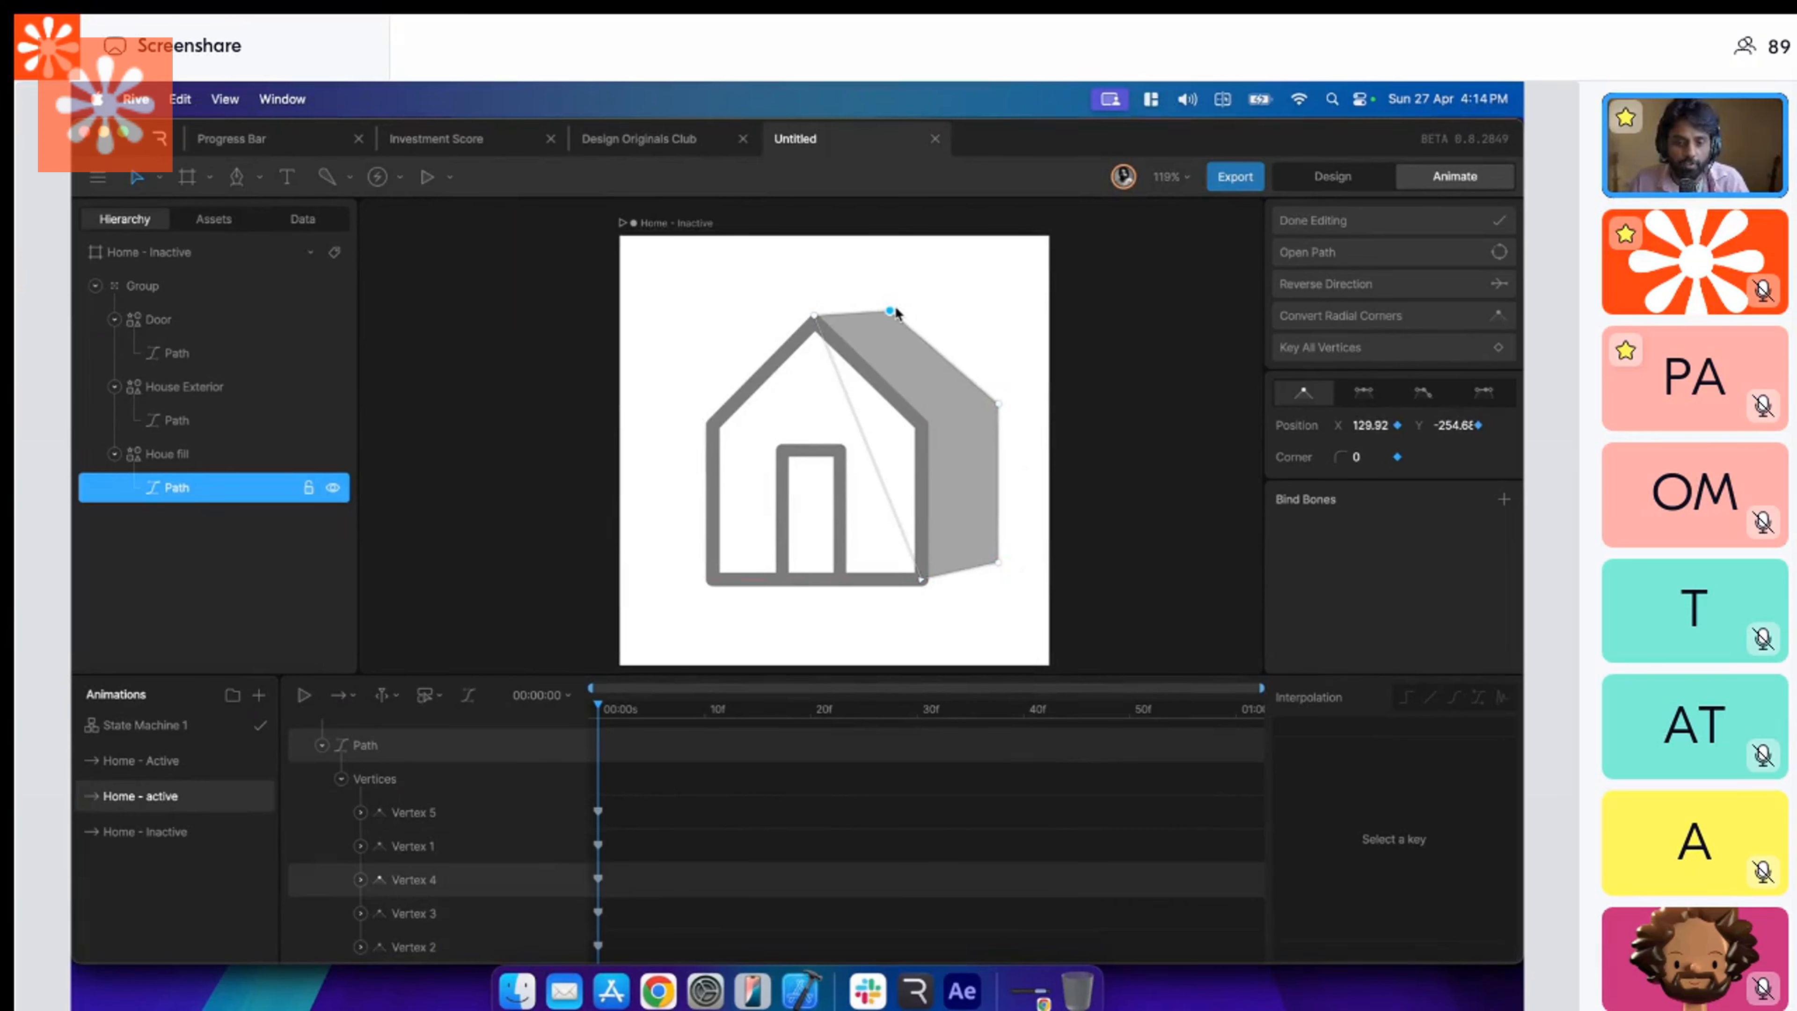
key(Escape)
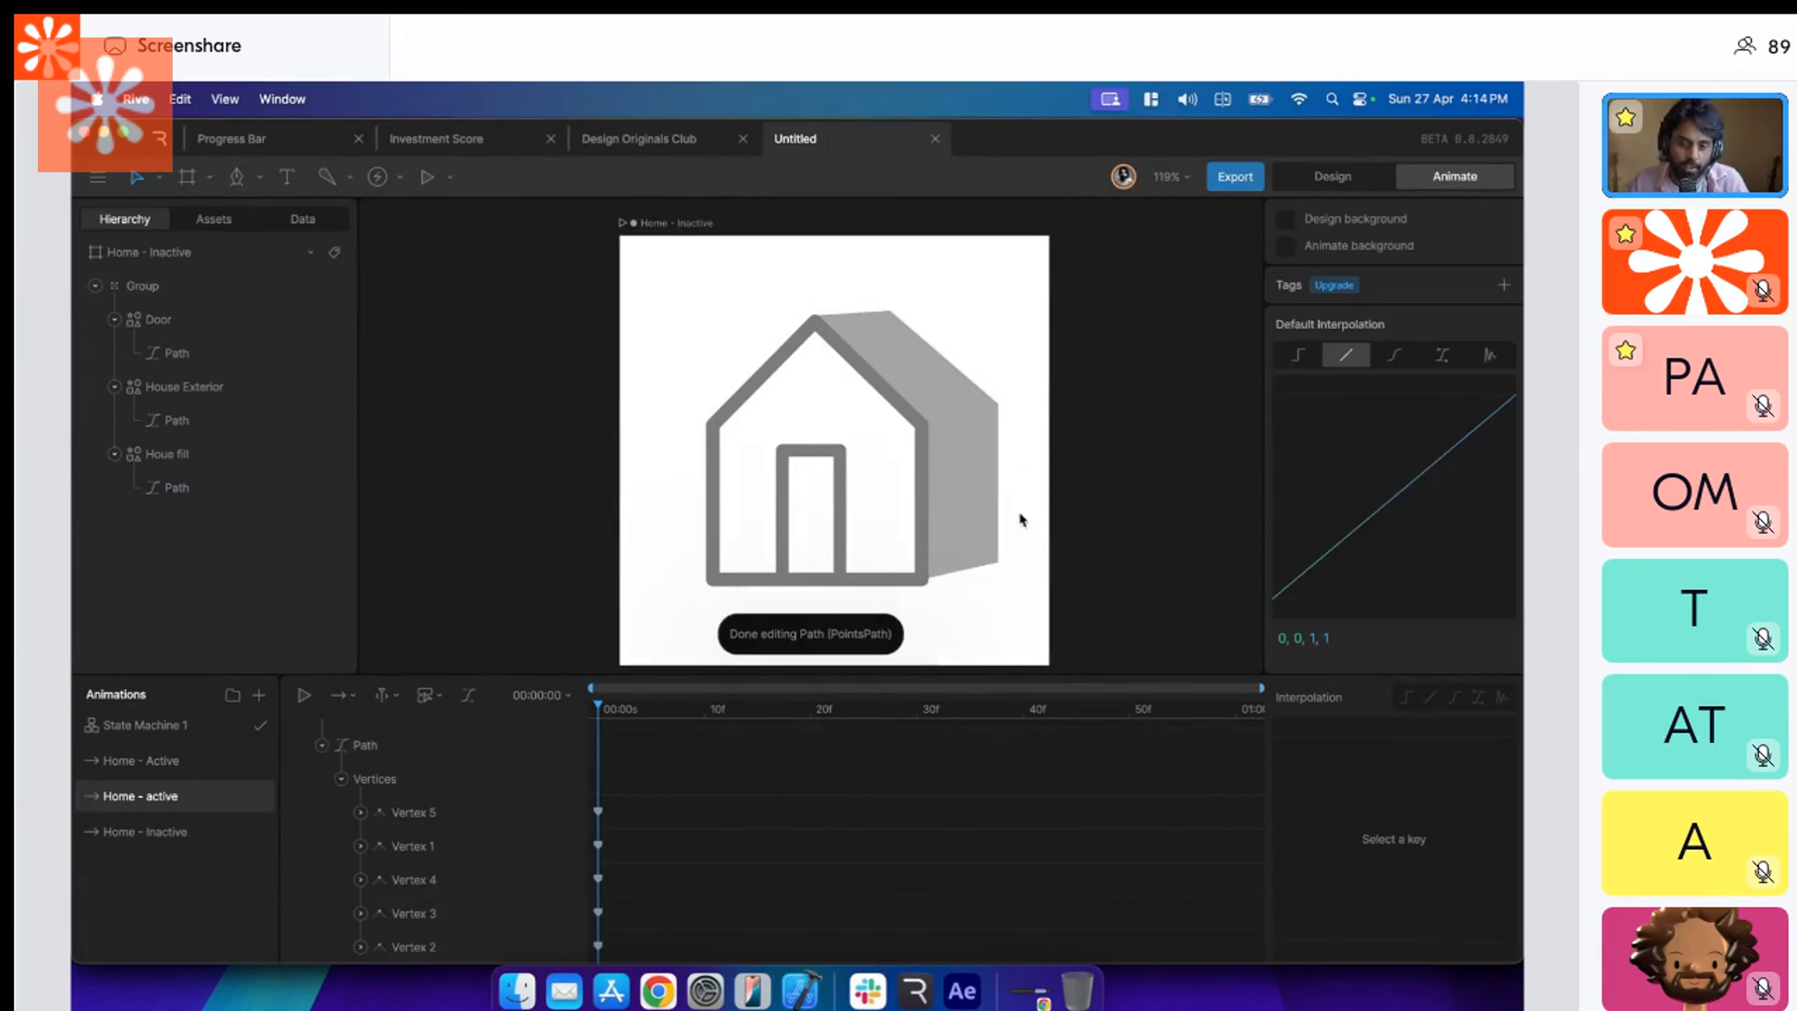
Add a vertex on the Houe fill path's inner edge and place it on the front wall's right eave at X 157.66, Y -152.92.
click(961, 514)
double_click(961, 514)
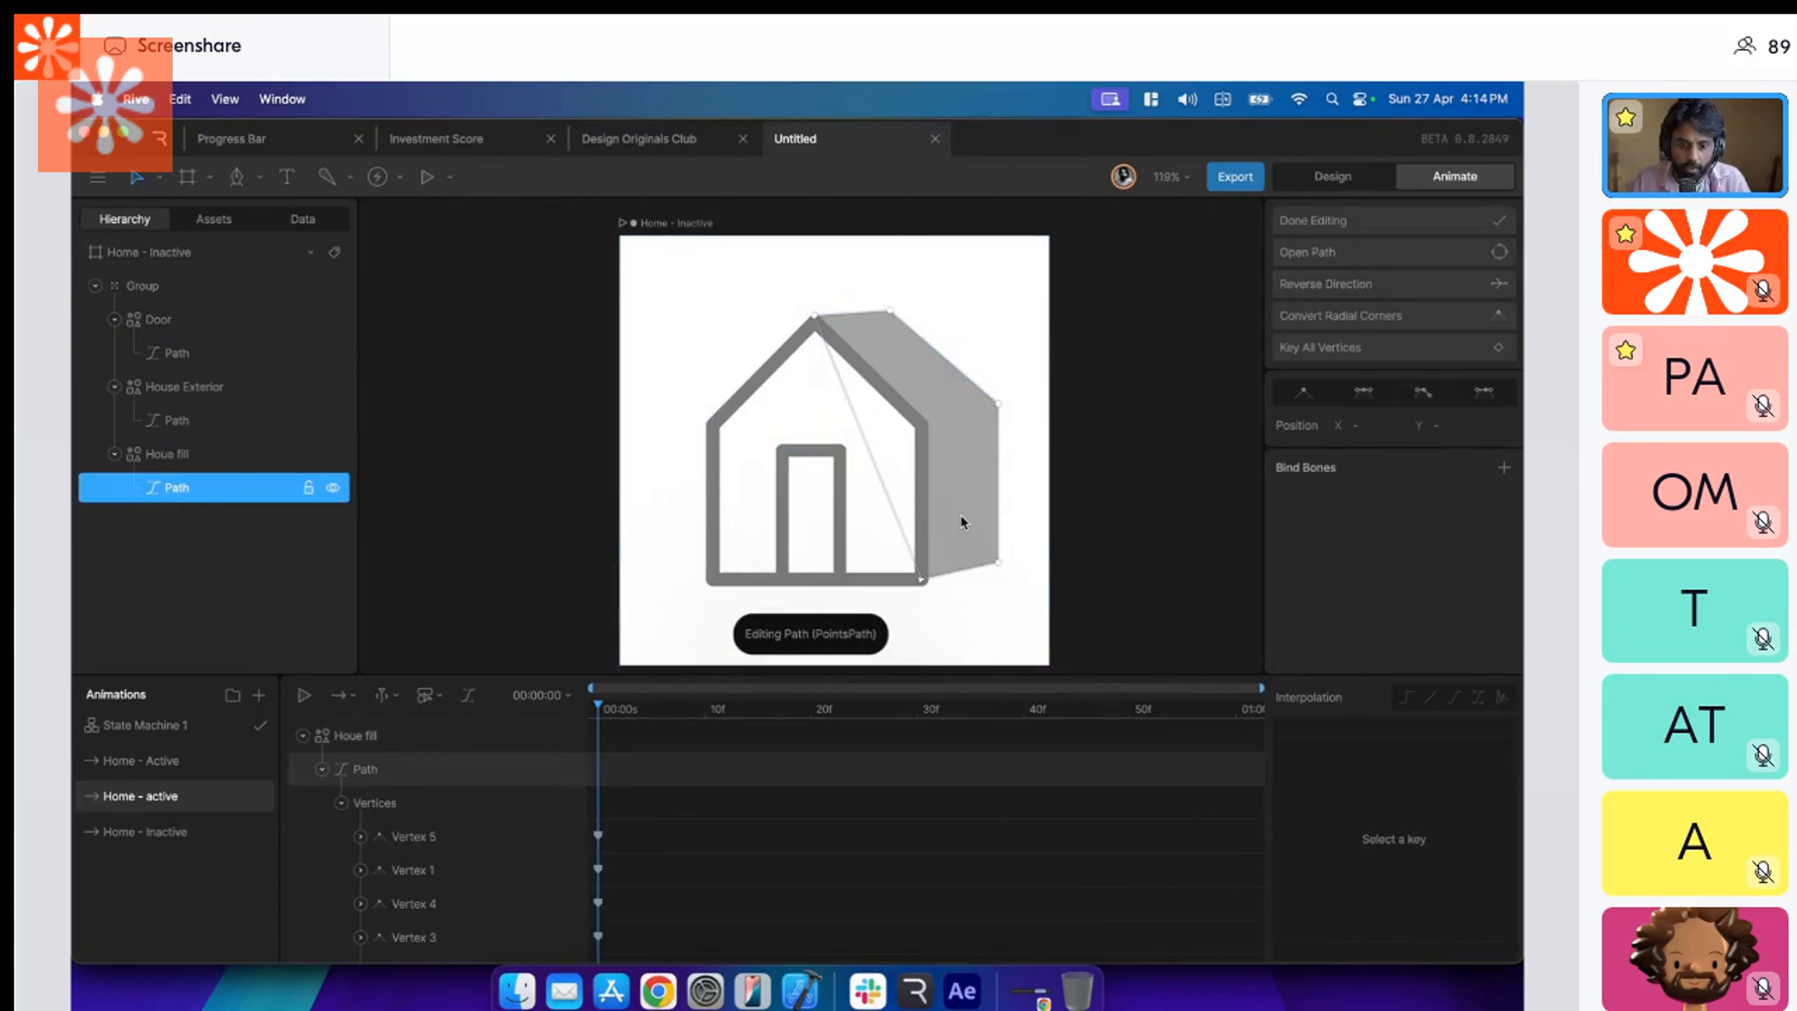
click(919, 578)
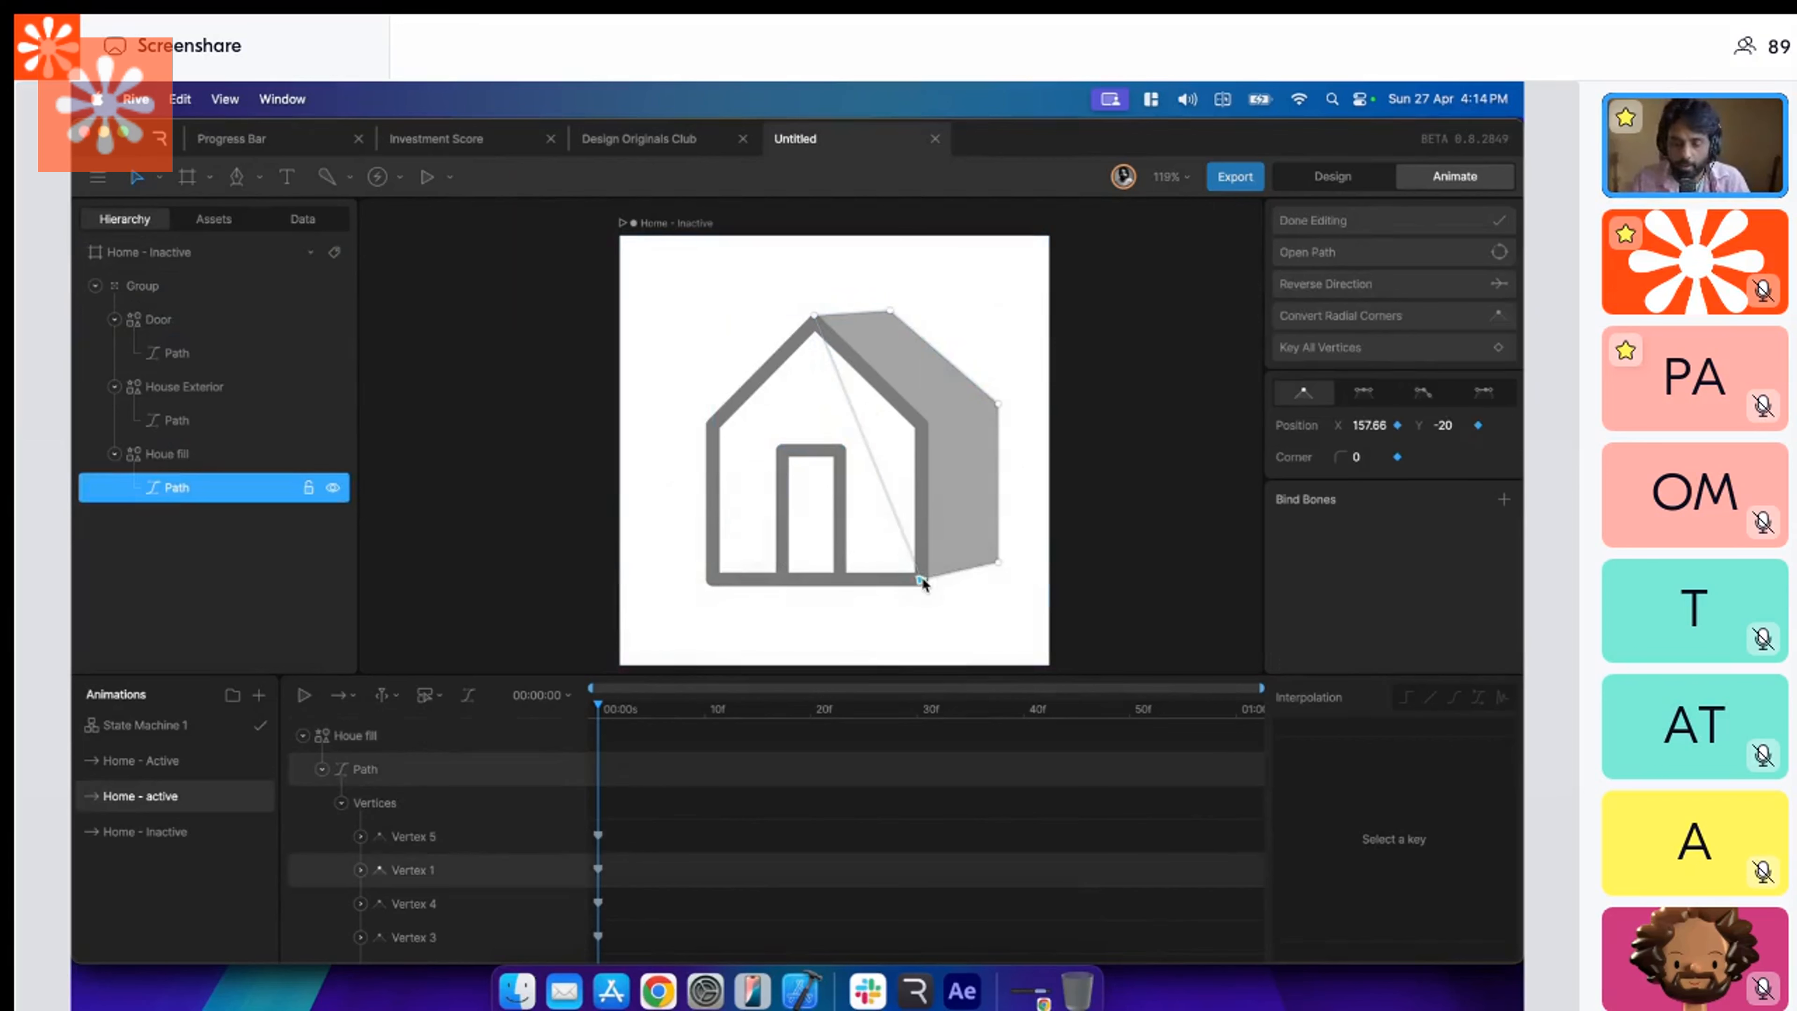
key(p)
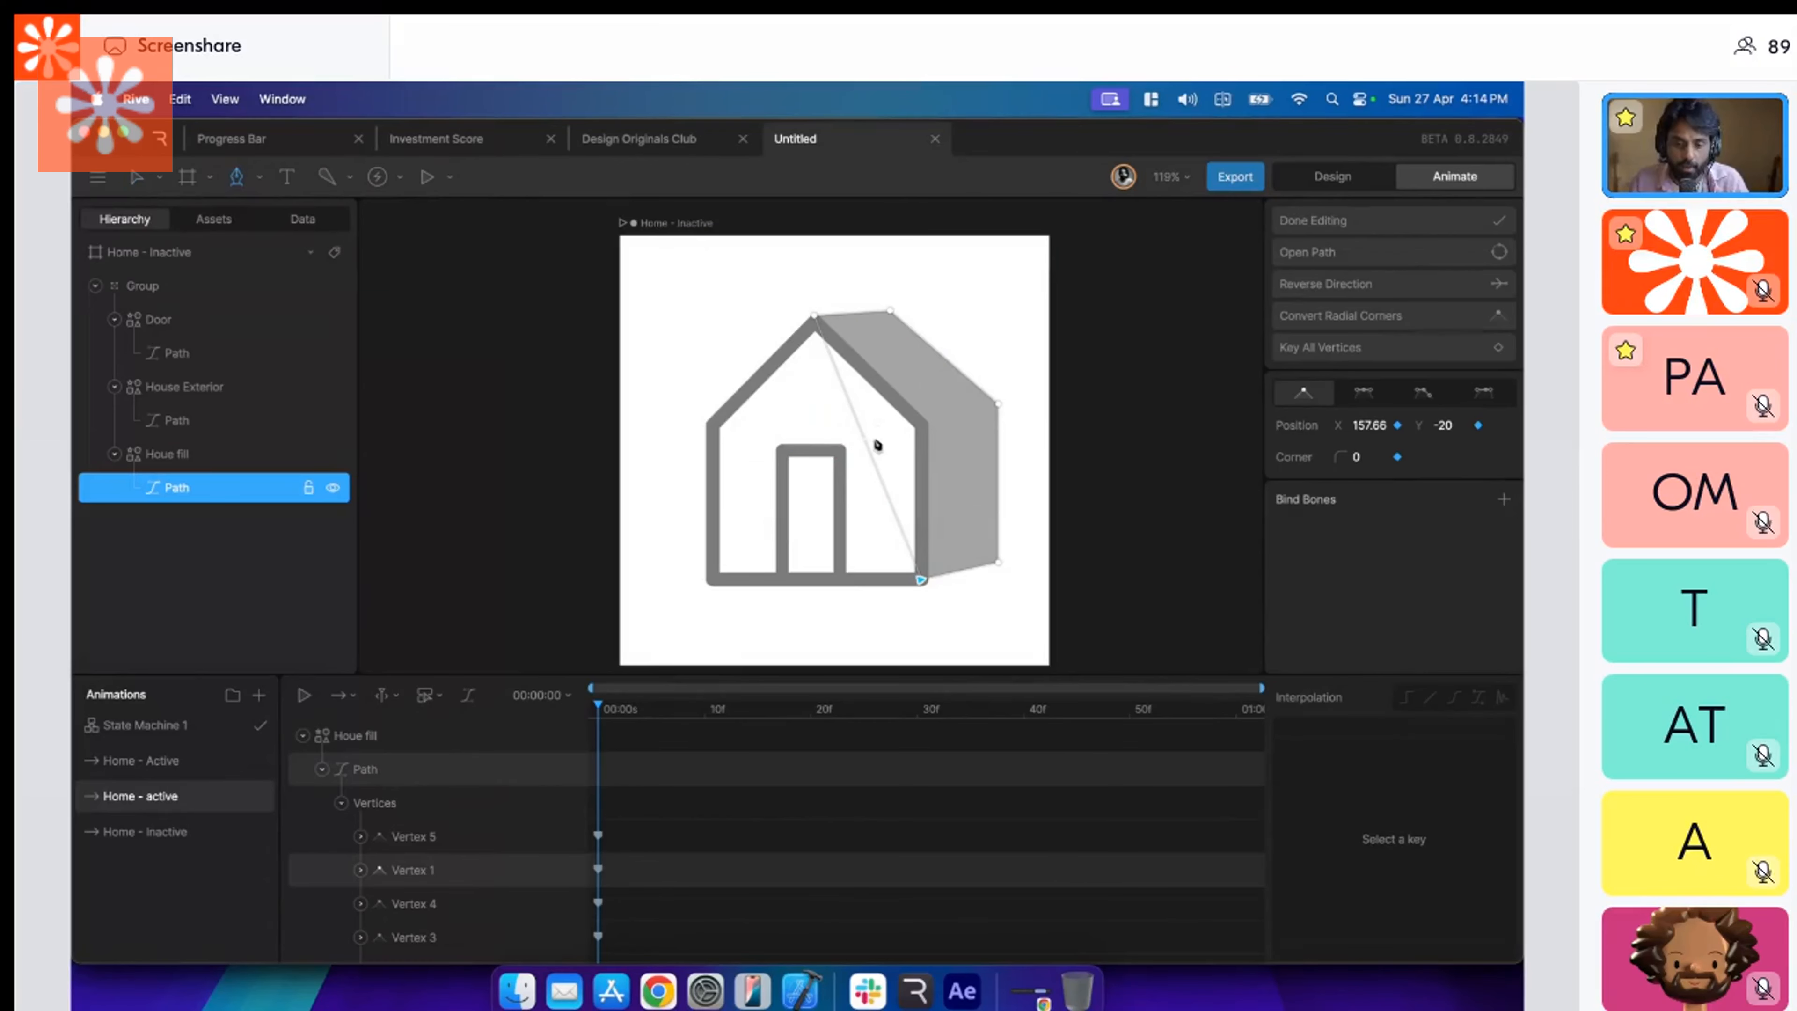
key(a)
key(v)
drag(863, 442, 922, 427)
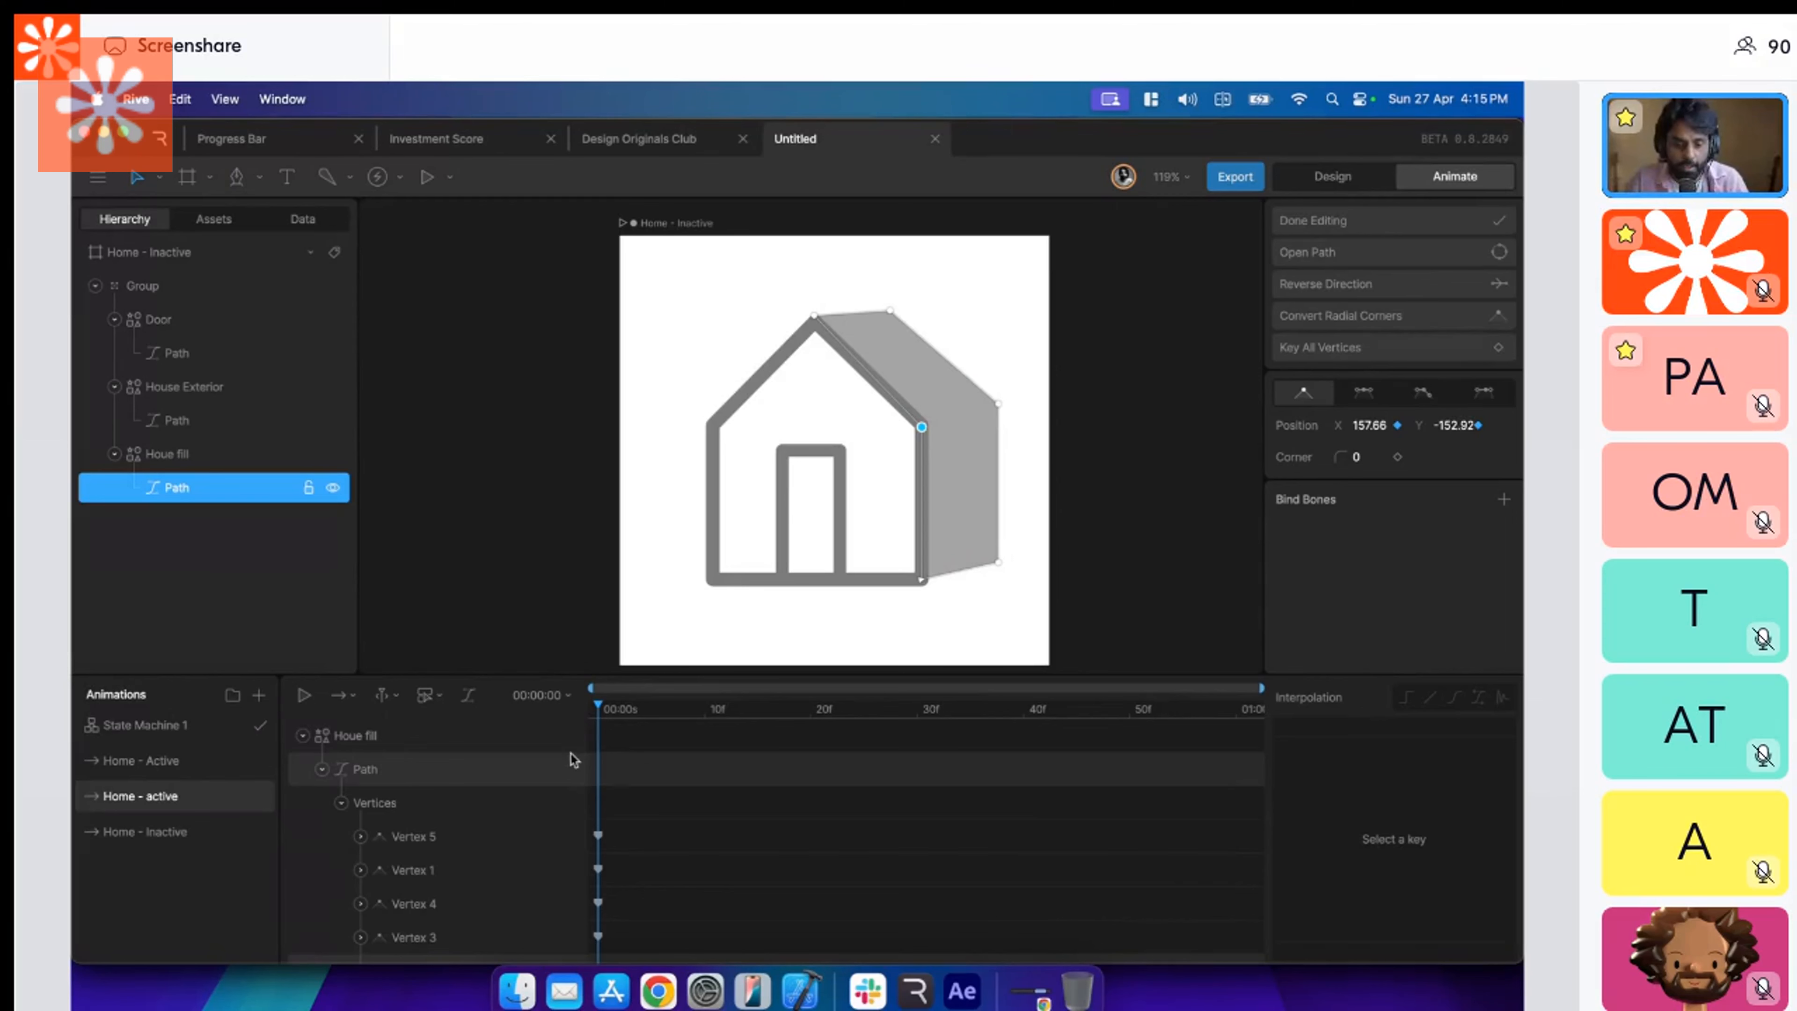
click(1052, 519)
click(1106, 497)
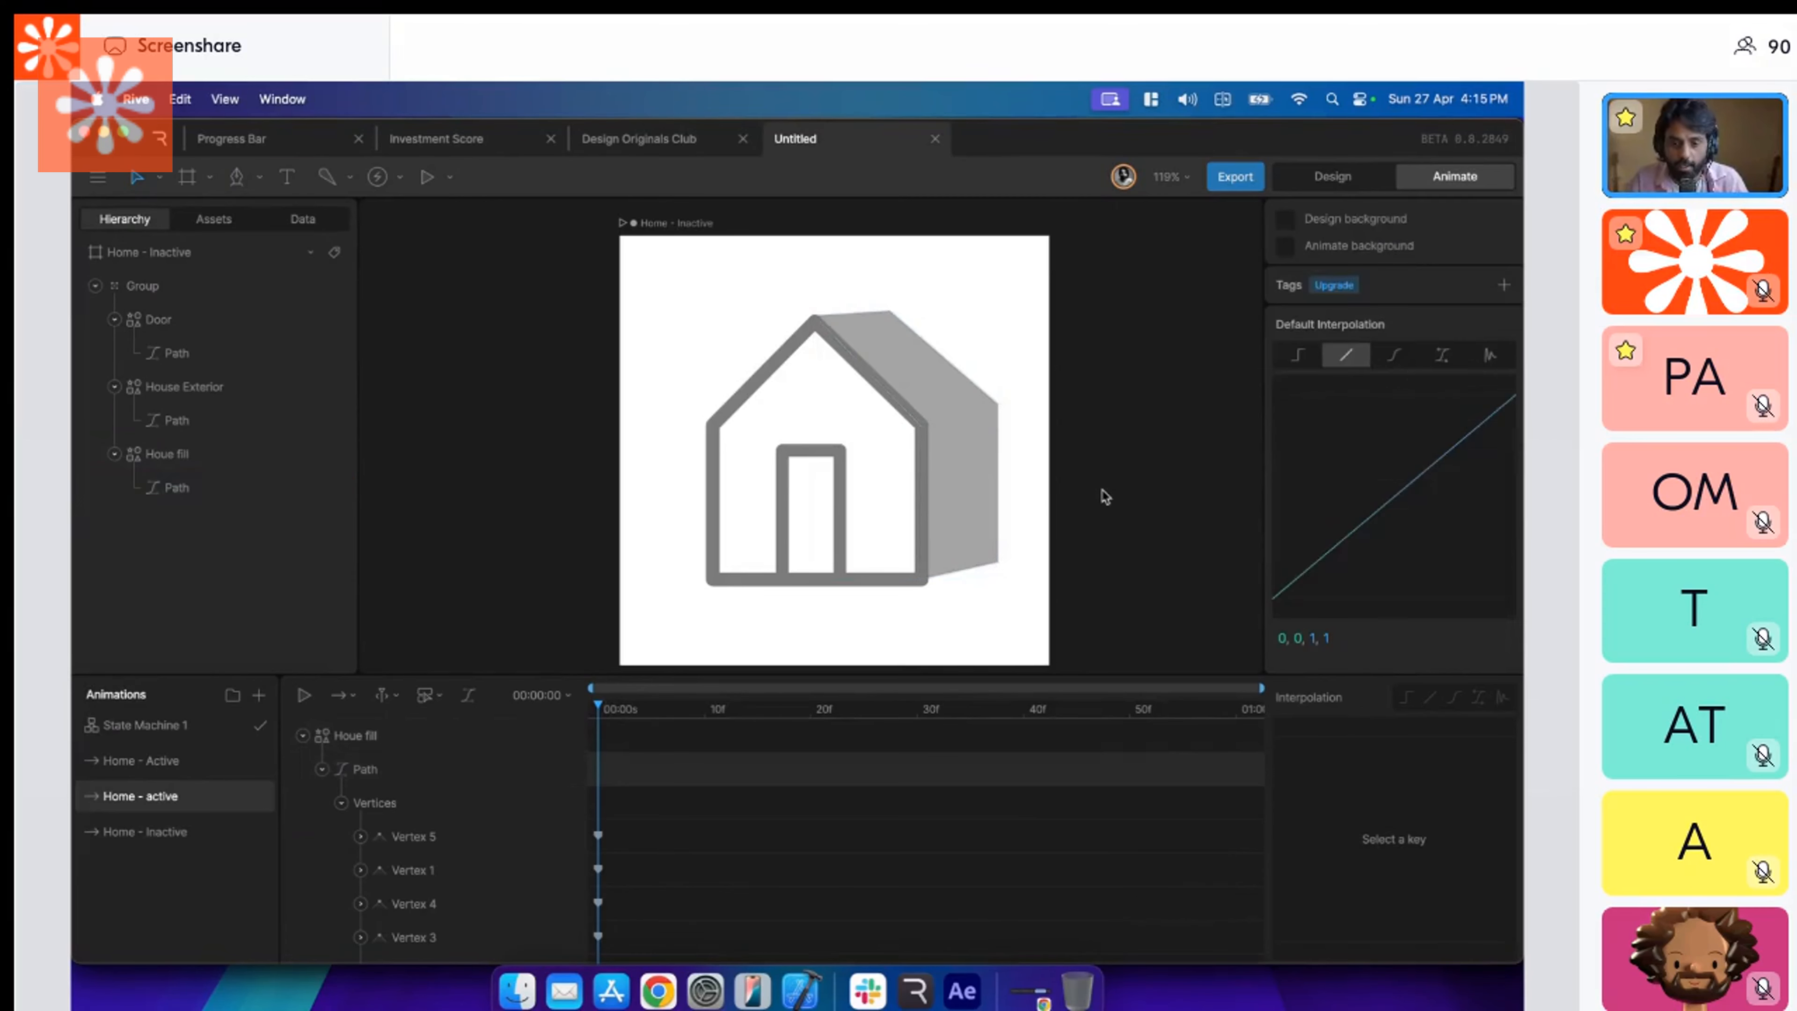
Examine the Houe fill path's vertices where the side wall meets the house's front wall.
click(955, 554)
double_click(955, 557)
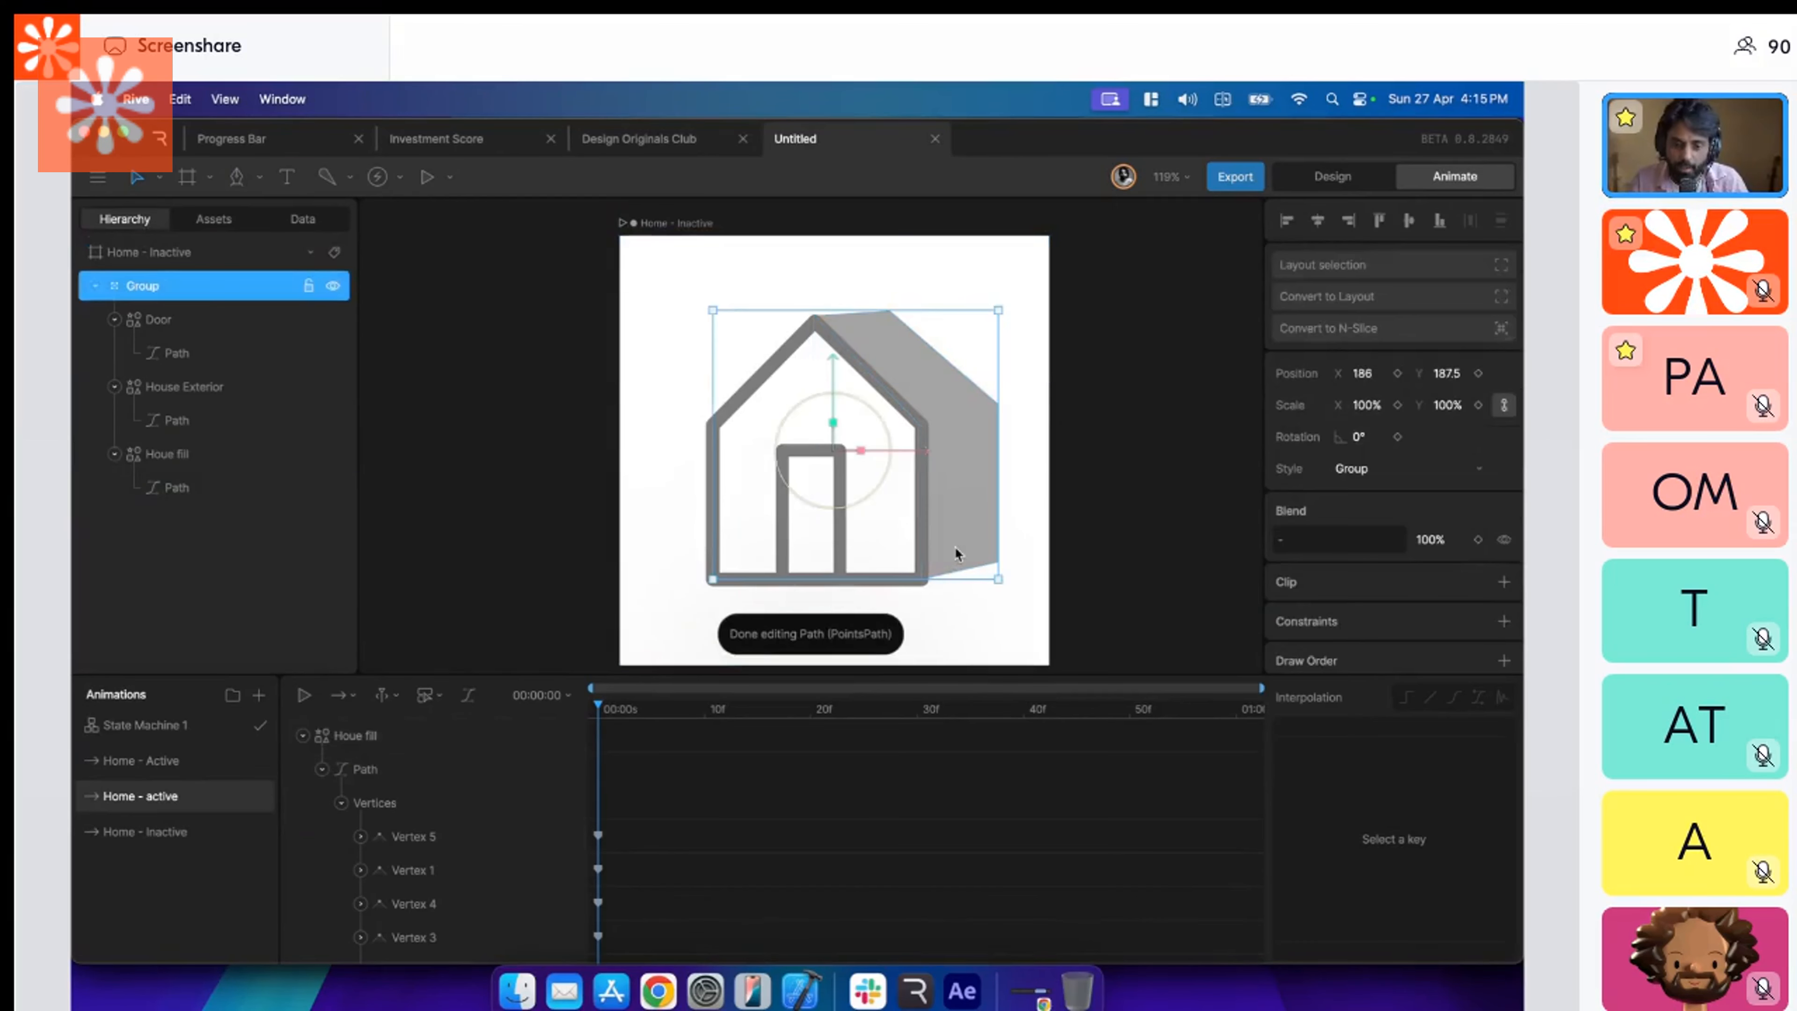
double_click(244, 488)
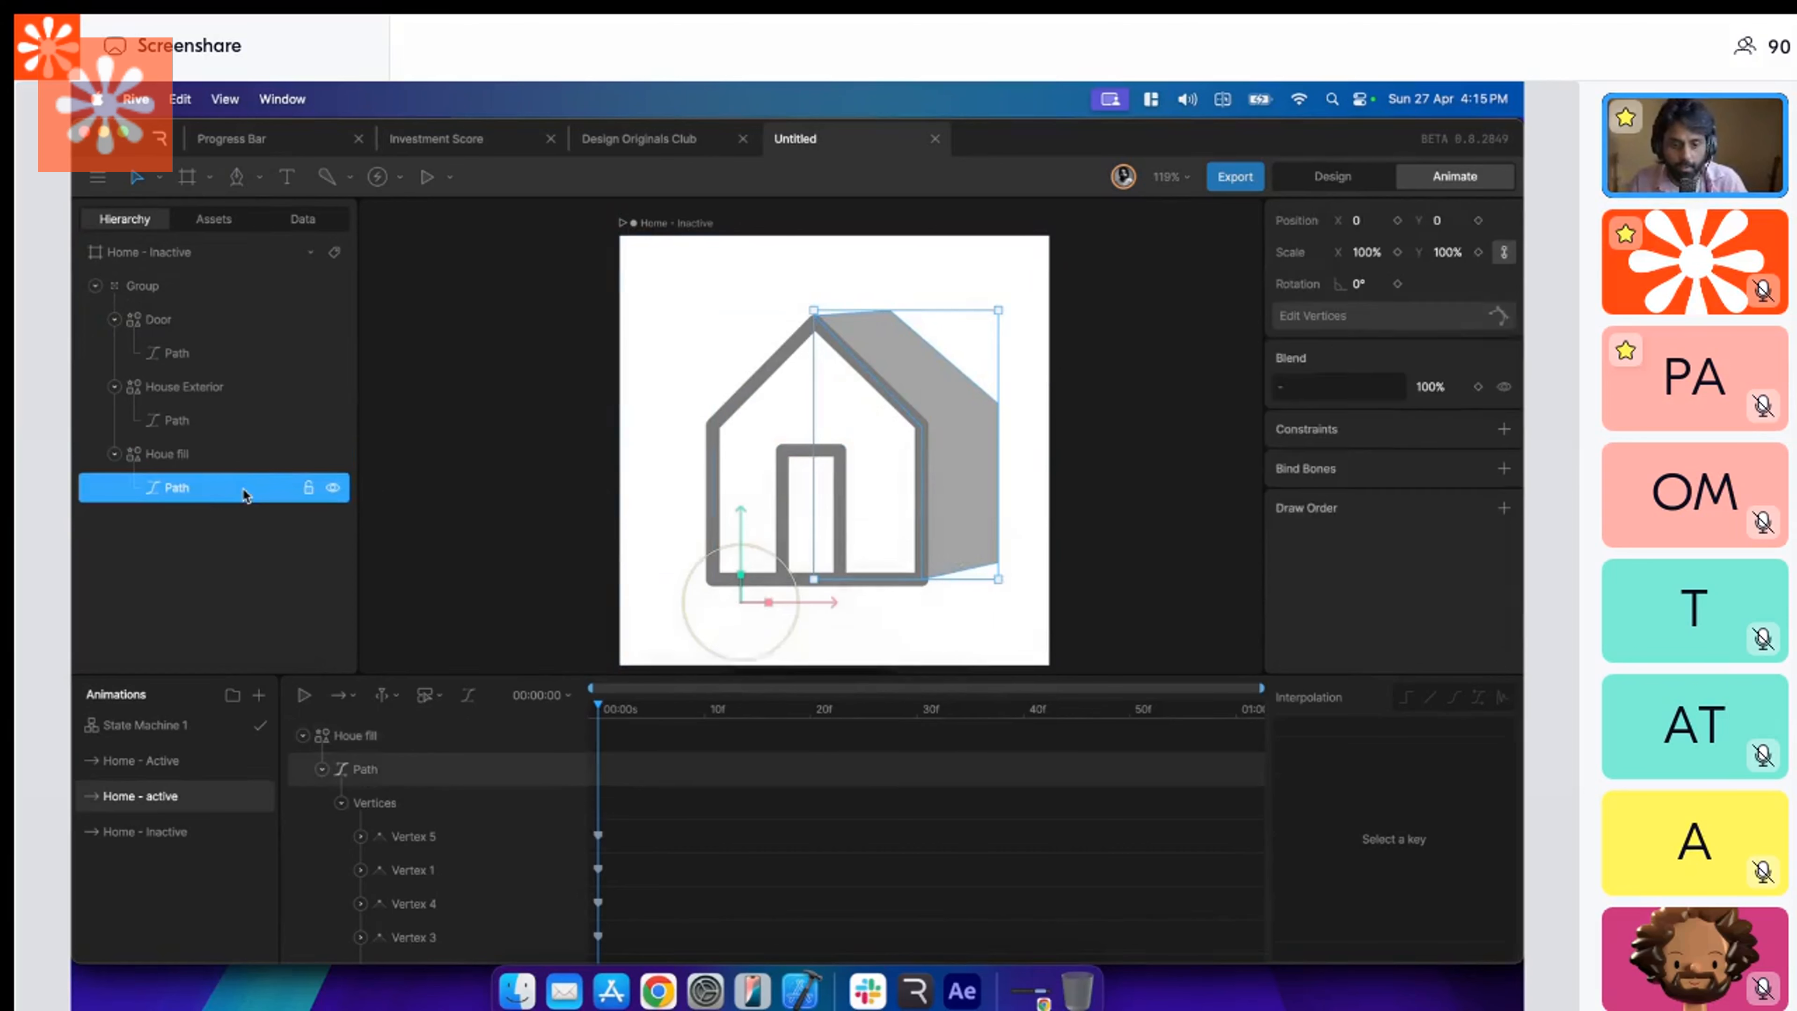
scroll(902, 565, up, 5)
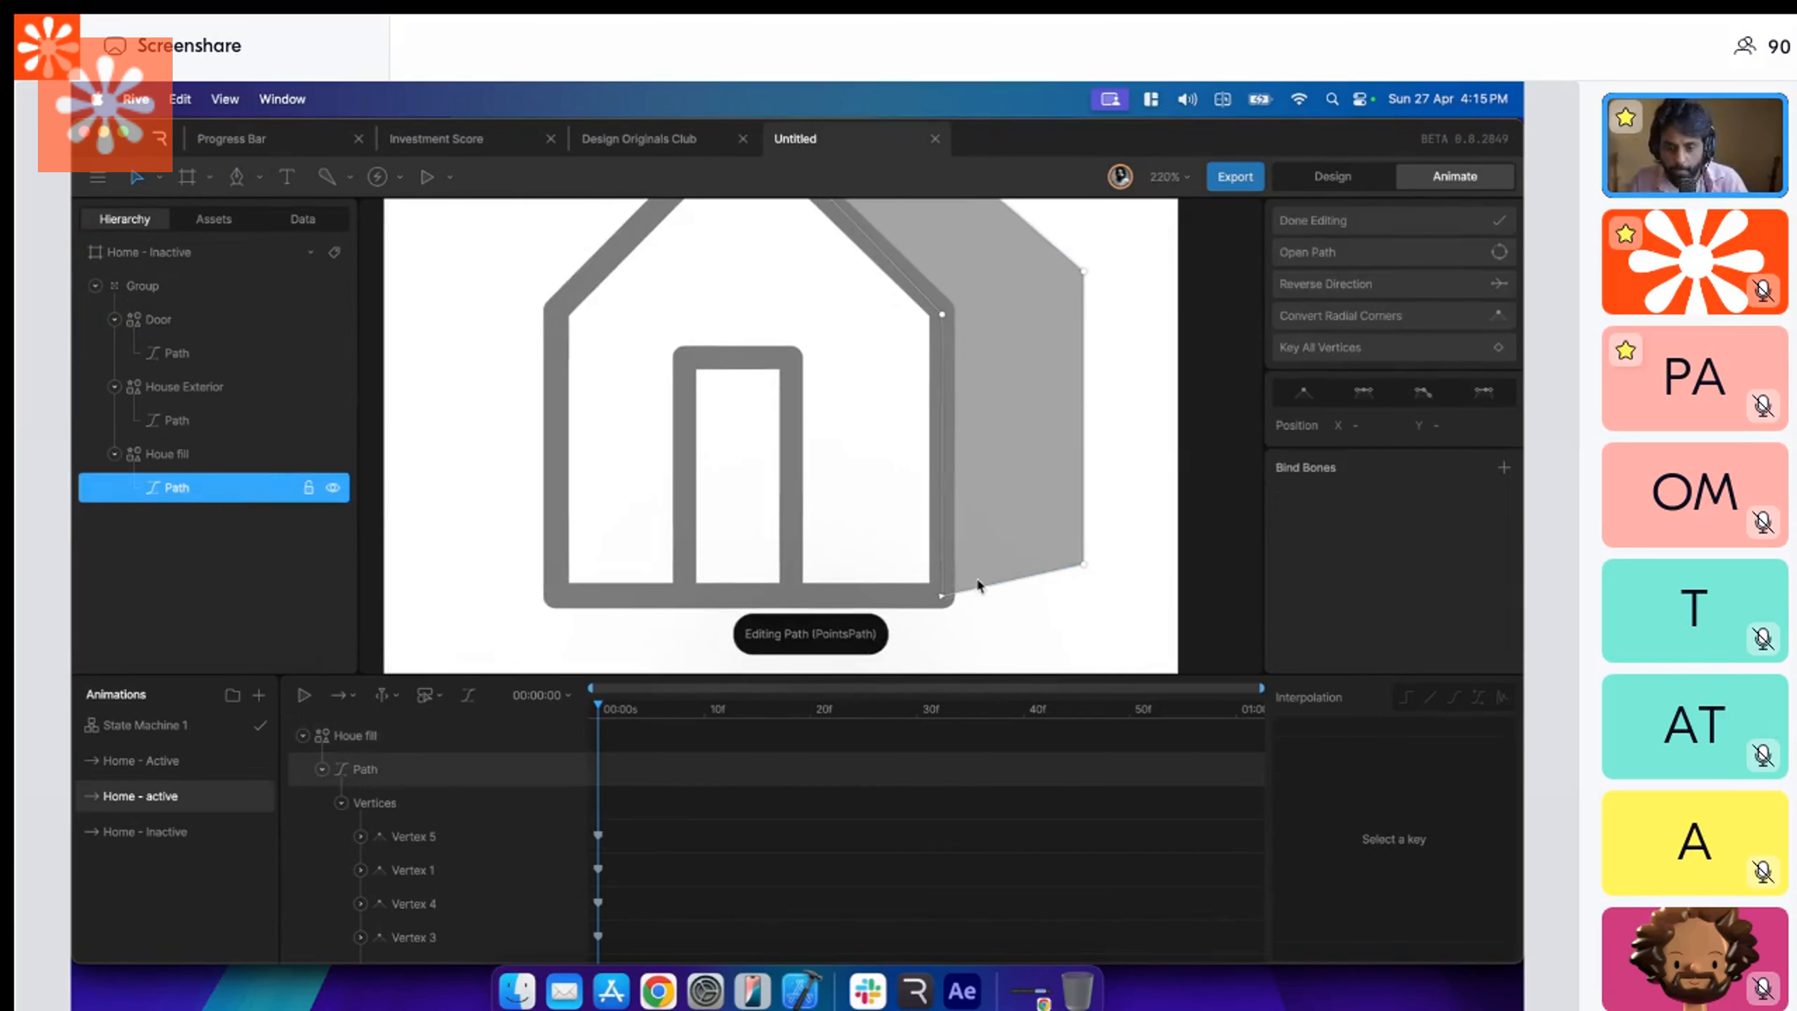
scroll(976, 584, down, 7)
key(Escape)
Play State Machine 1 and tap the house twice to test switching between its inactive and active states.
click(213, 737)
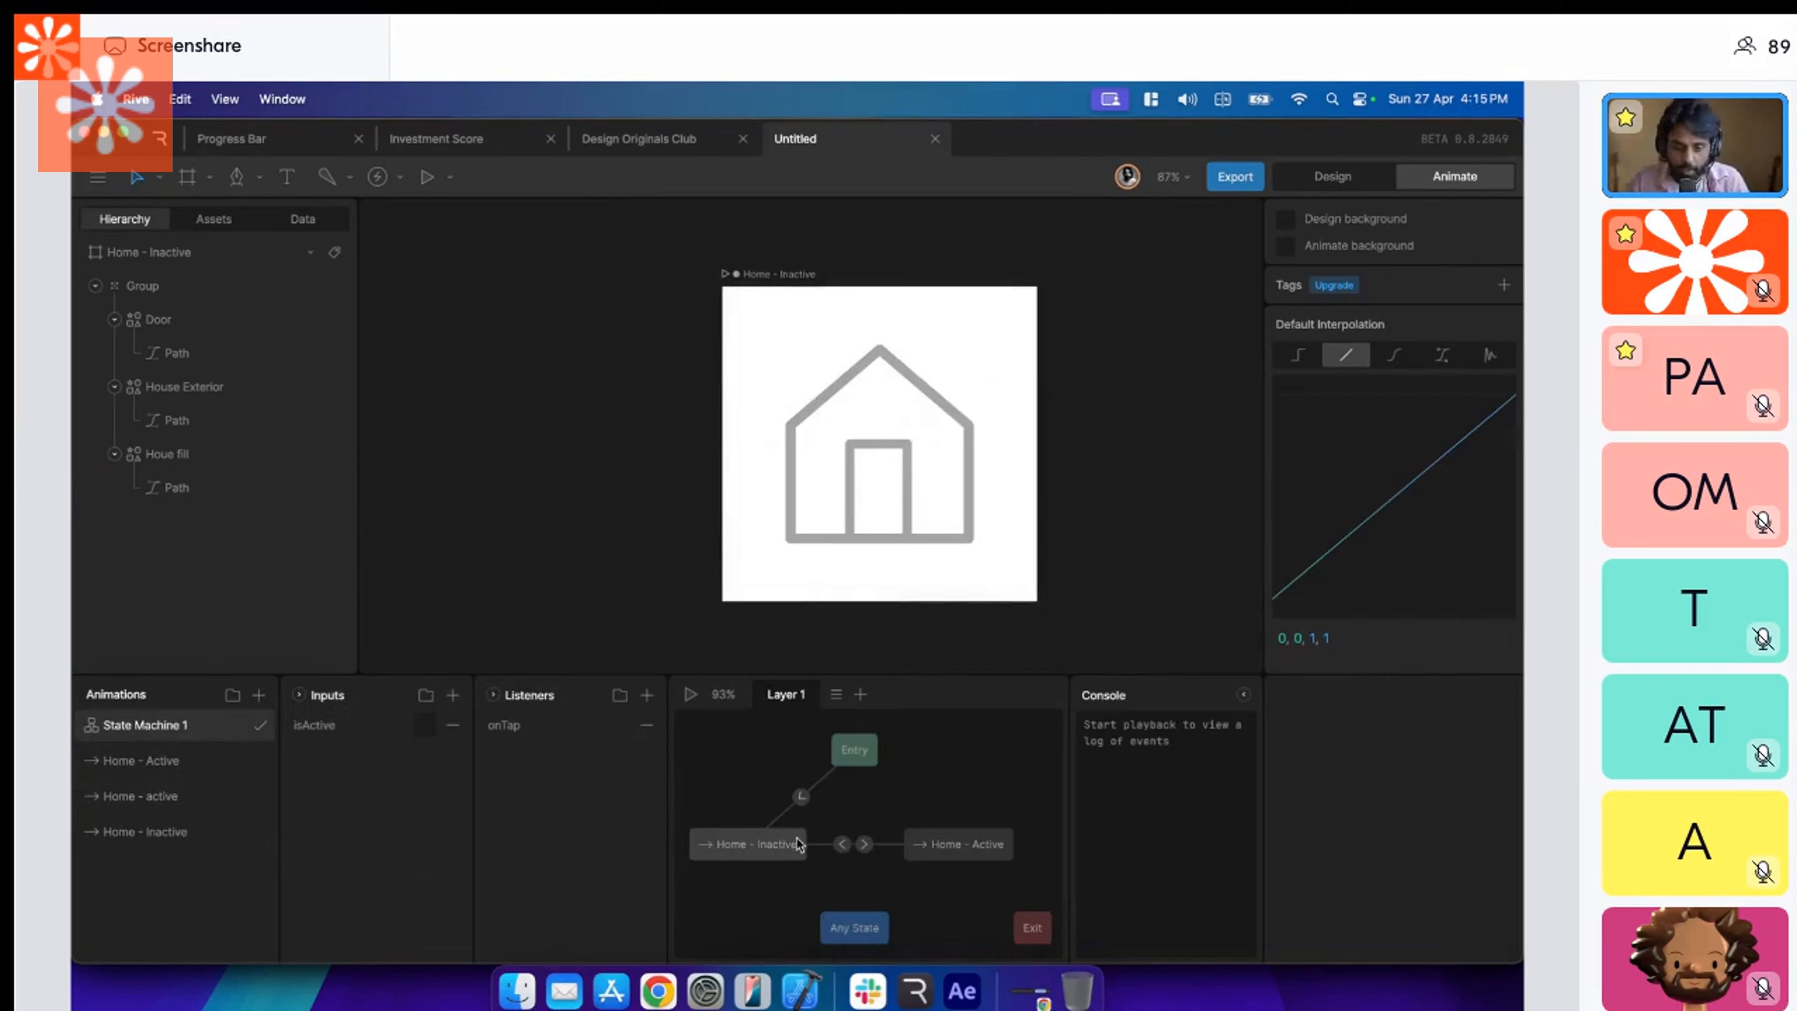
click(741, 858)
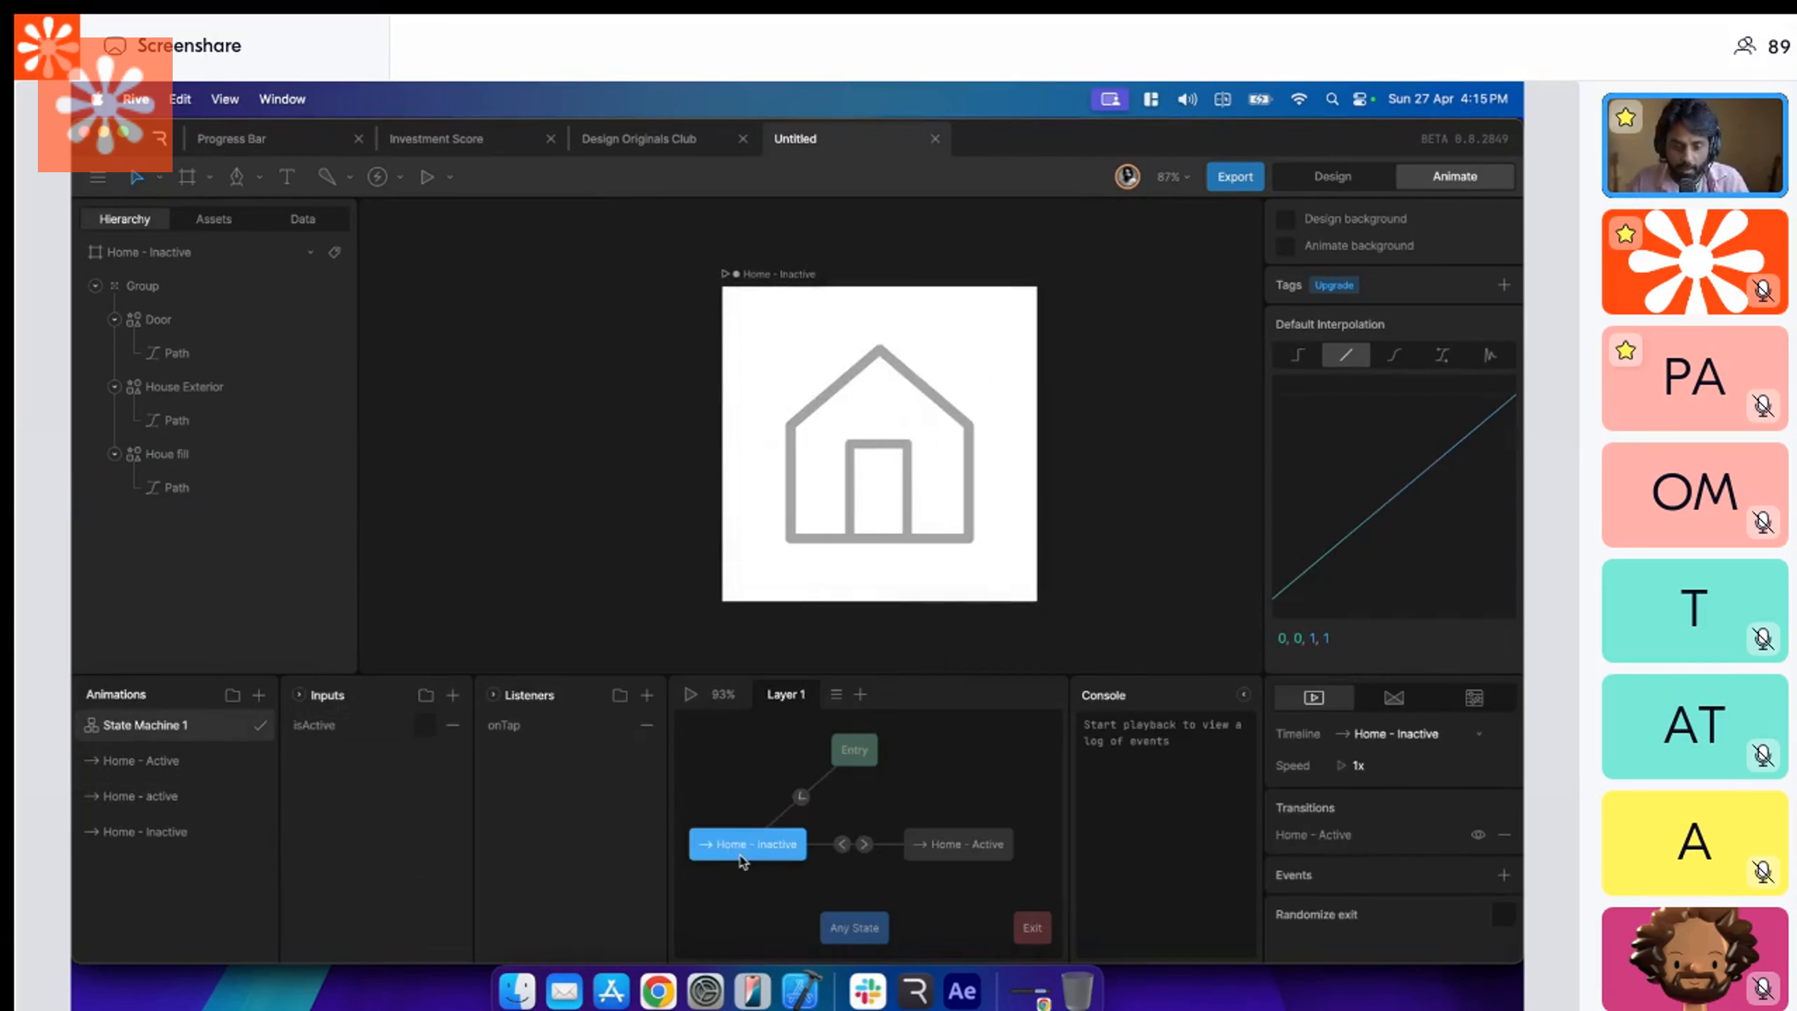
click(690, 695)
click(953, 453)
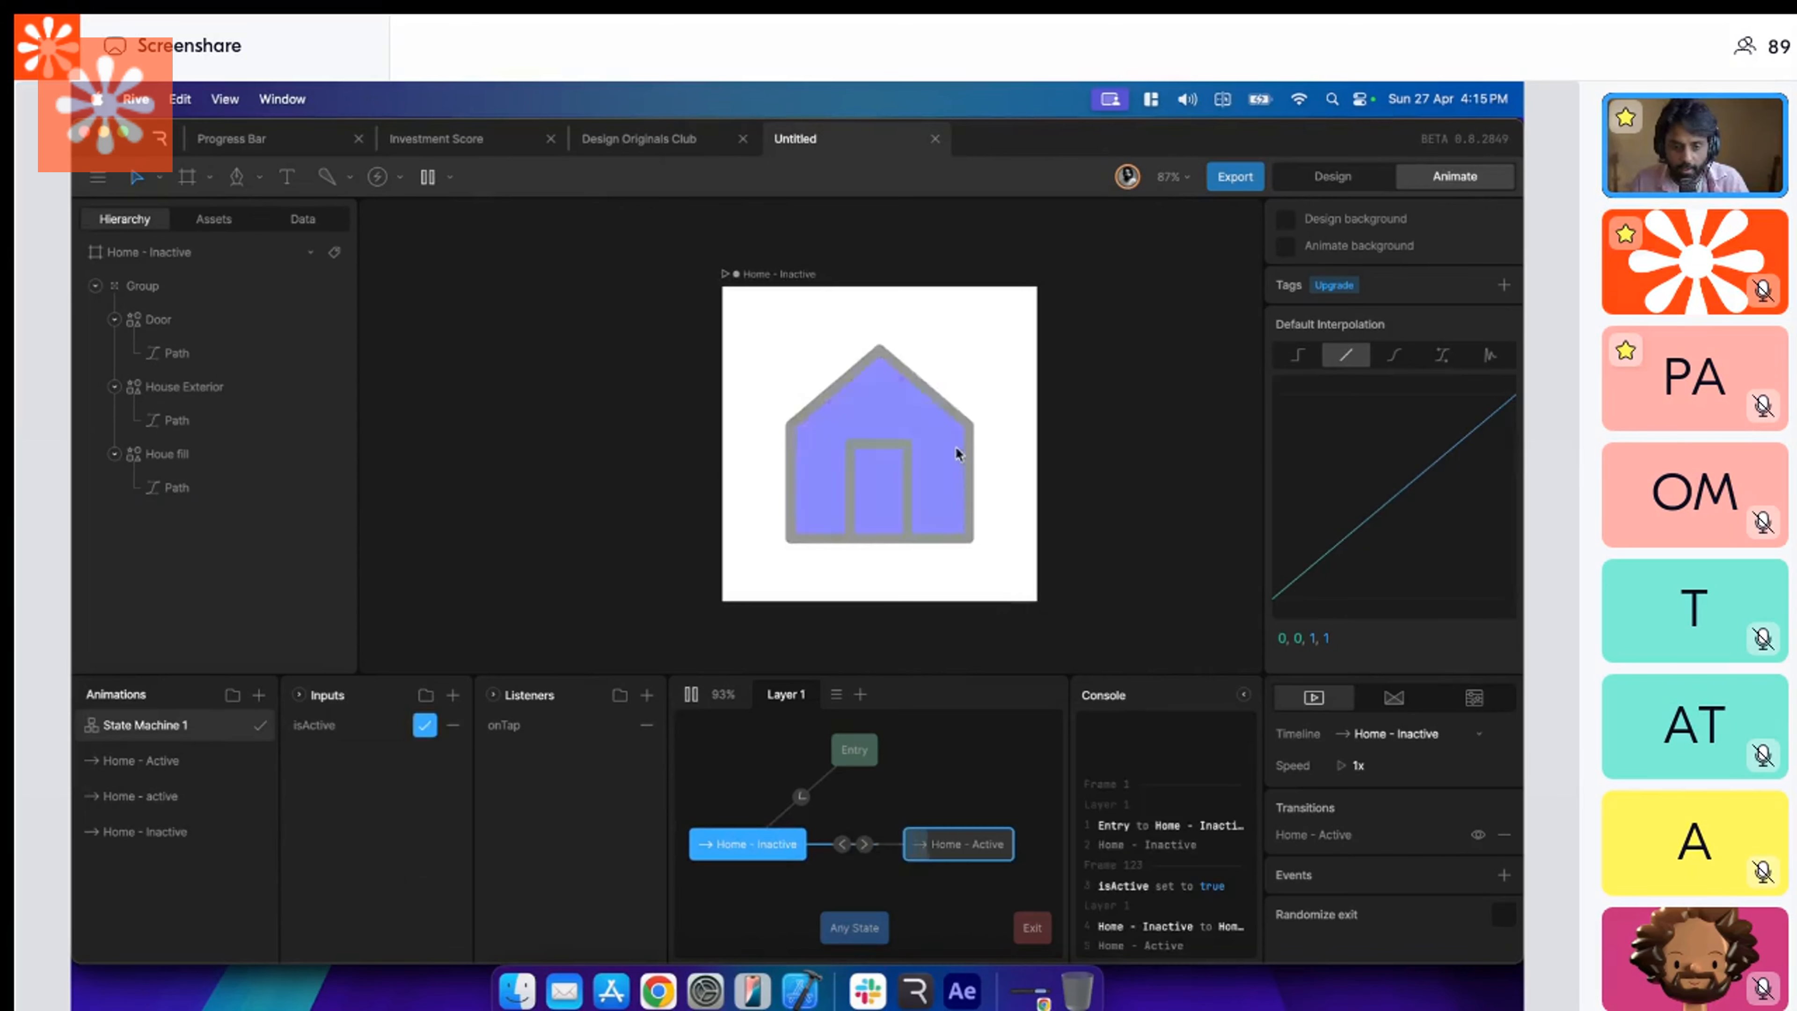
click(954, 445)
Replace the Home - Active state in State Machine 1 with the Home - active timeline, with a transition leading from Home - Inactive.
click(962, 846)
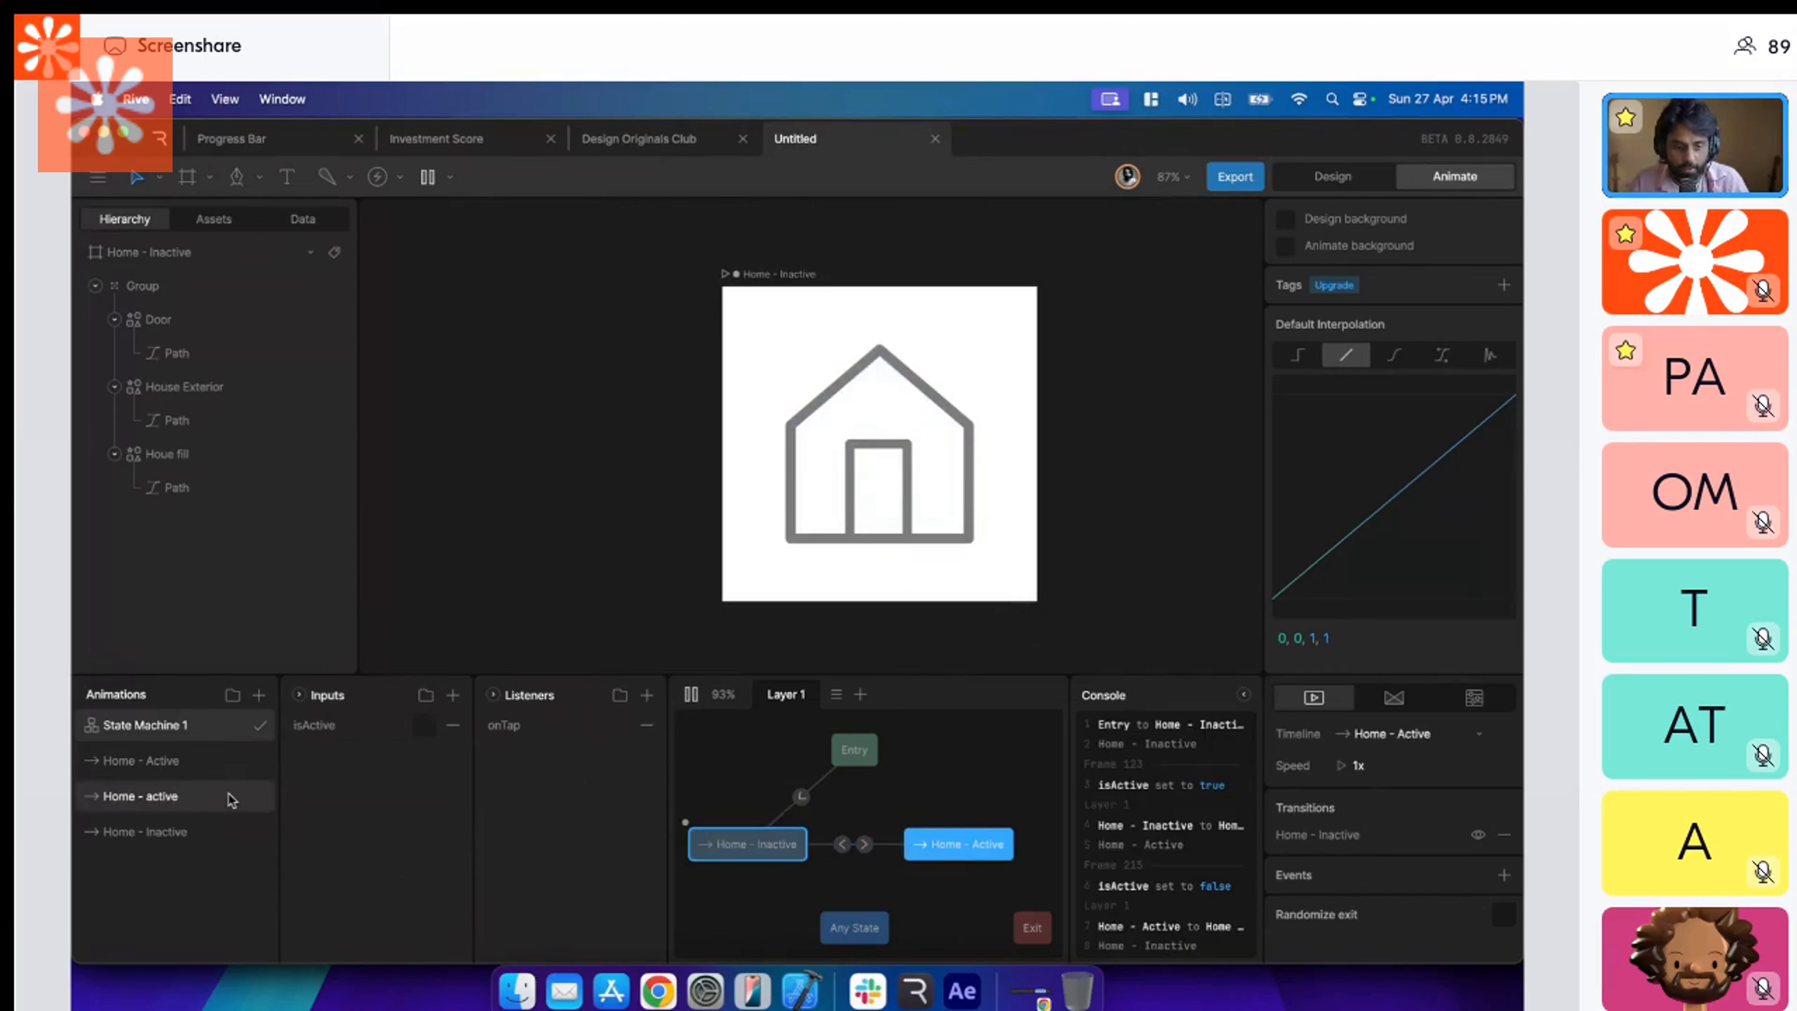
scroll(814, 872, down, 3)
drag(852, 925, 920, 941)
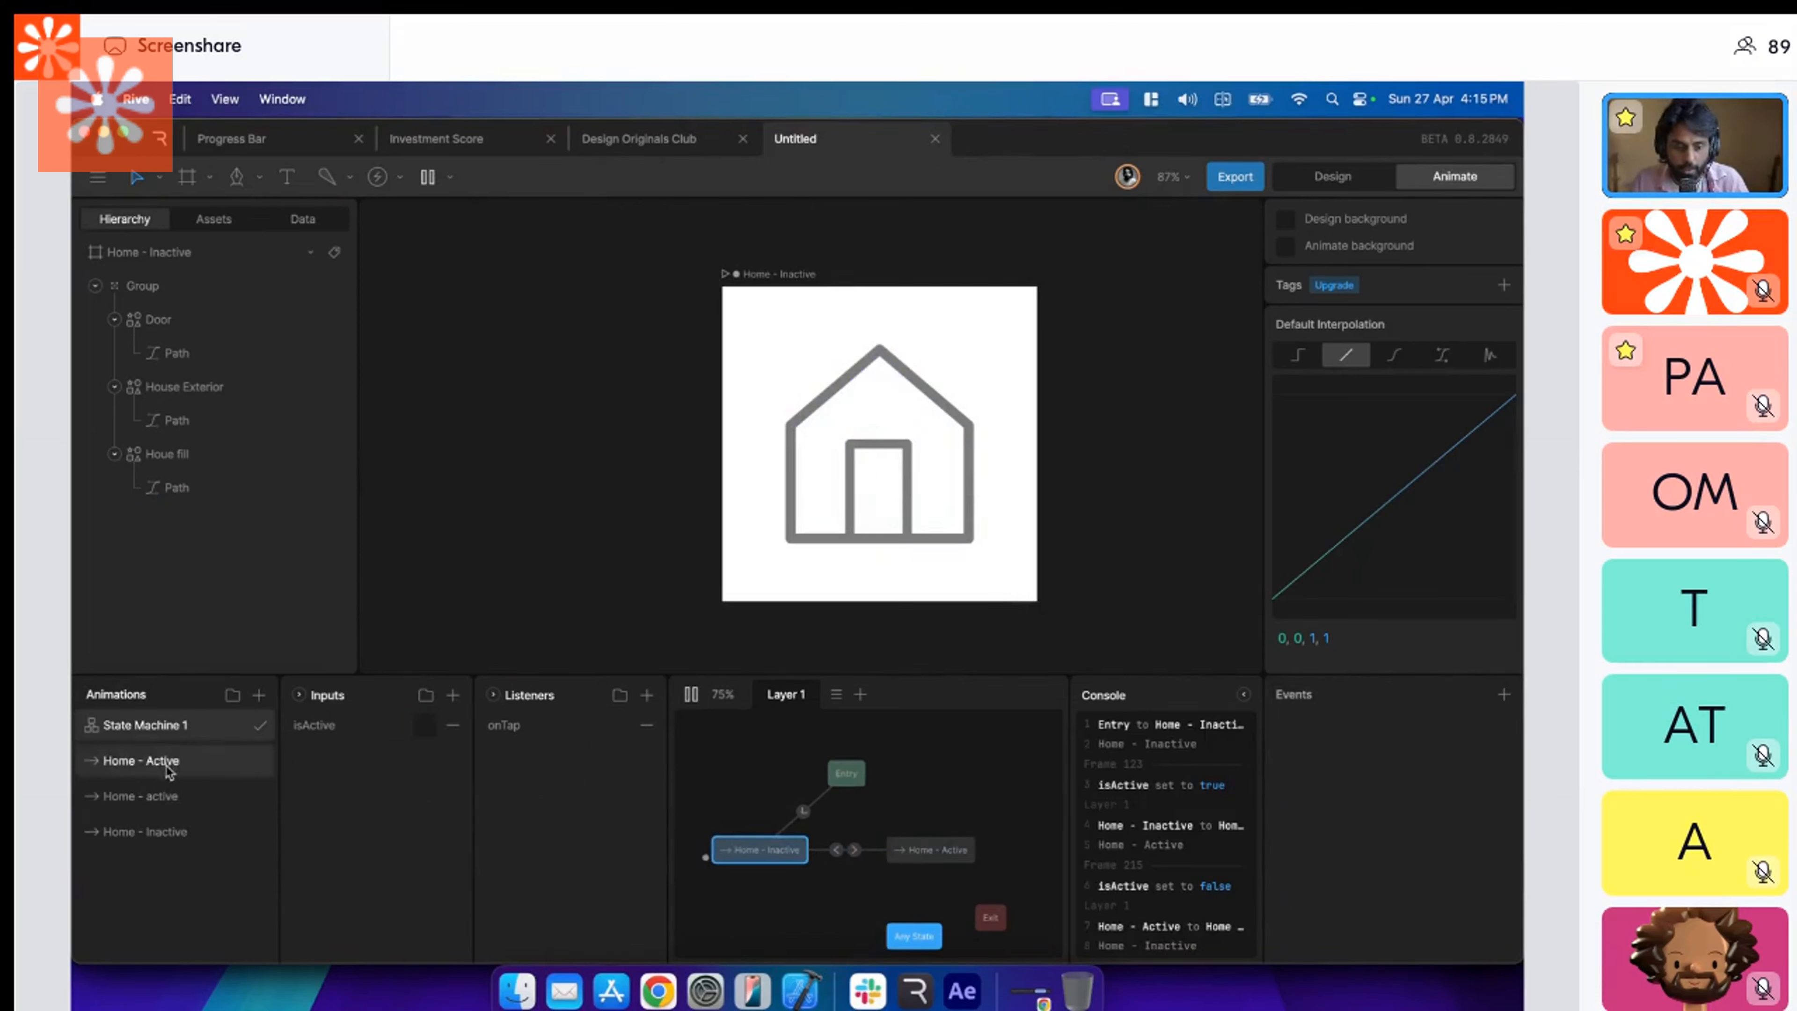
mouse_move(167, 763)
mouse_down()
mouse_move(813, 906)
mouse_move(764, 867)
mouse_move(833, 898)
mouse_move(831, 938)
mouse_up()
click(802, 889)
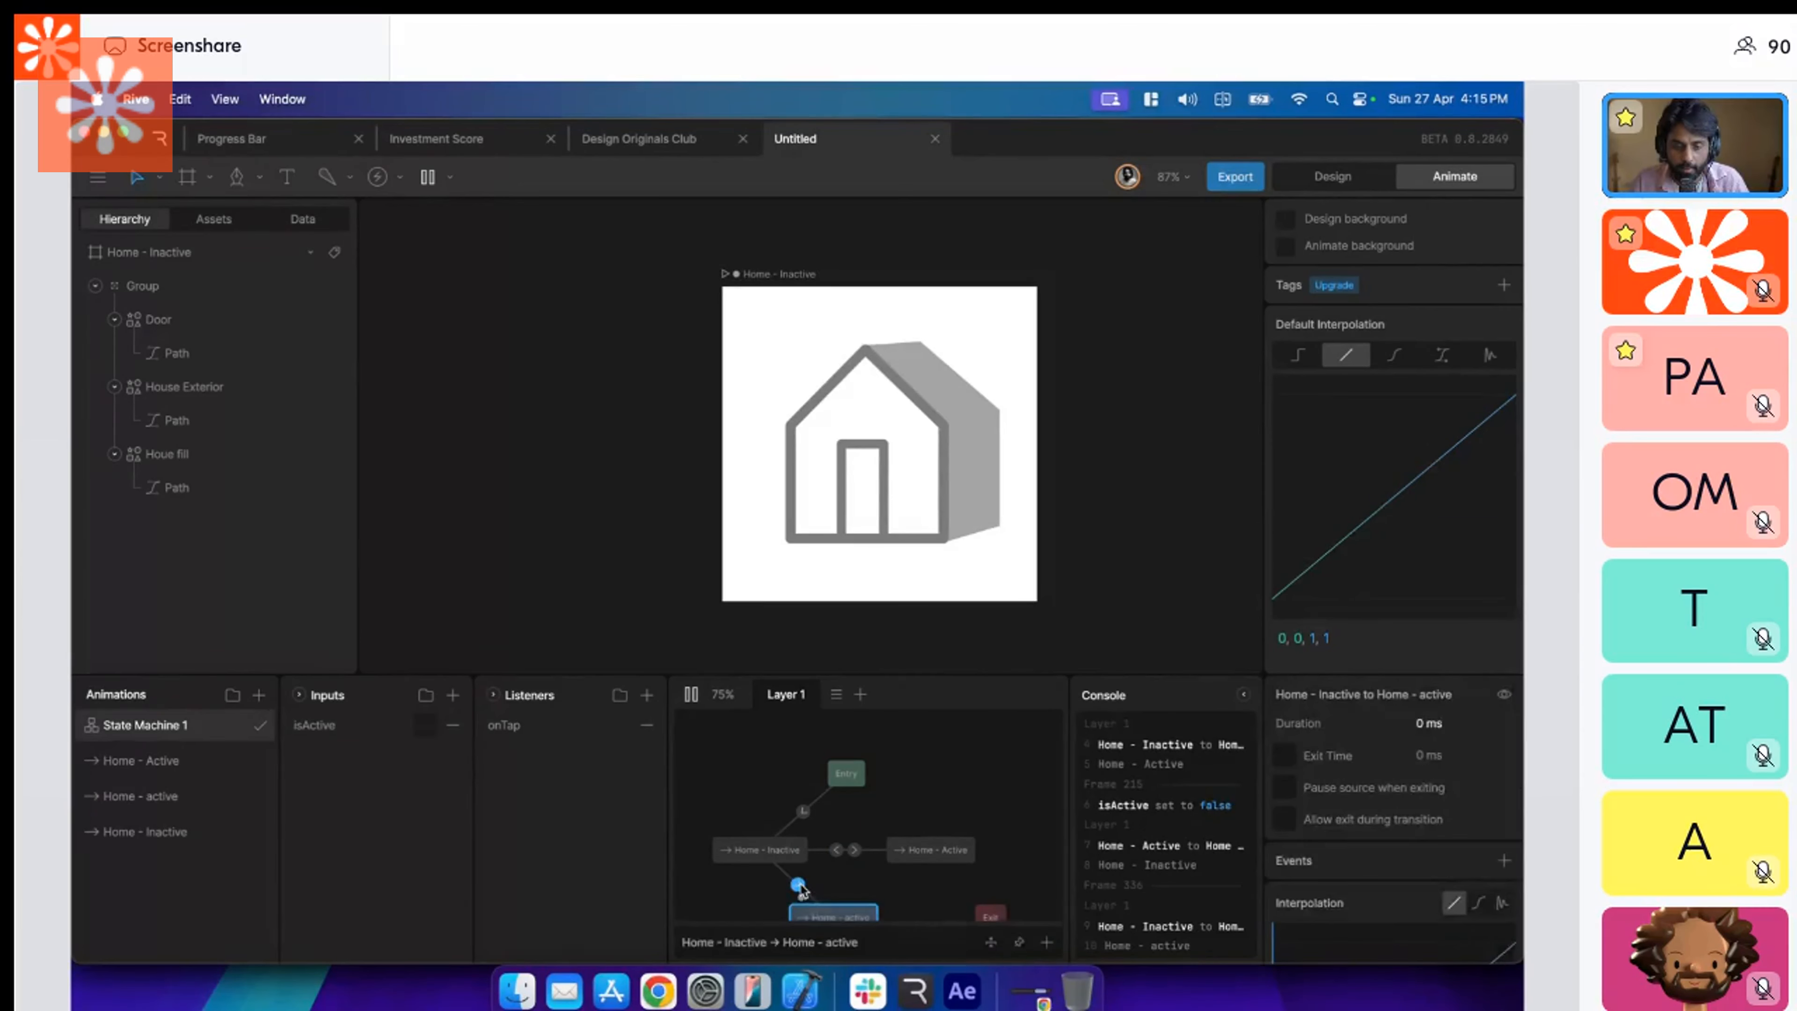
key(Delete)
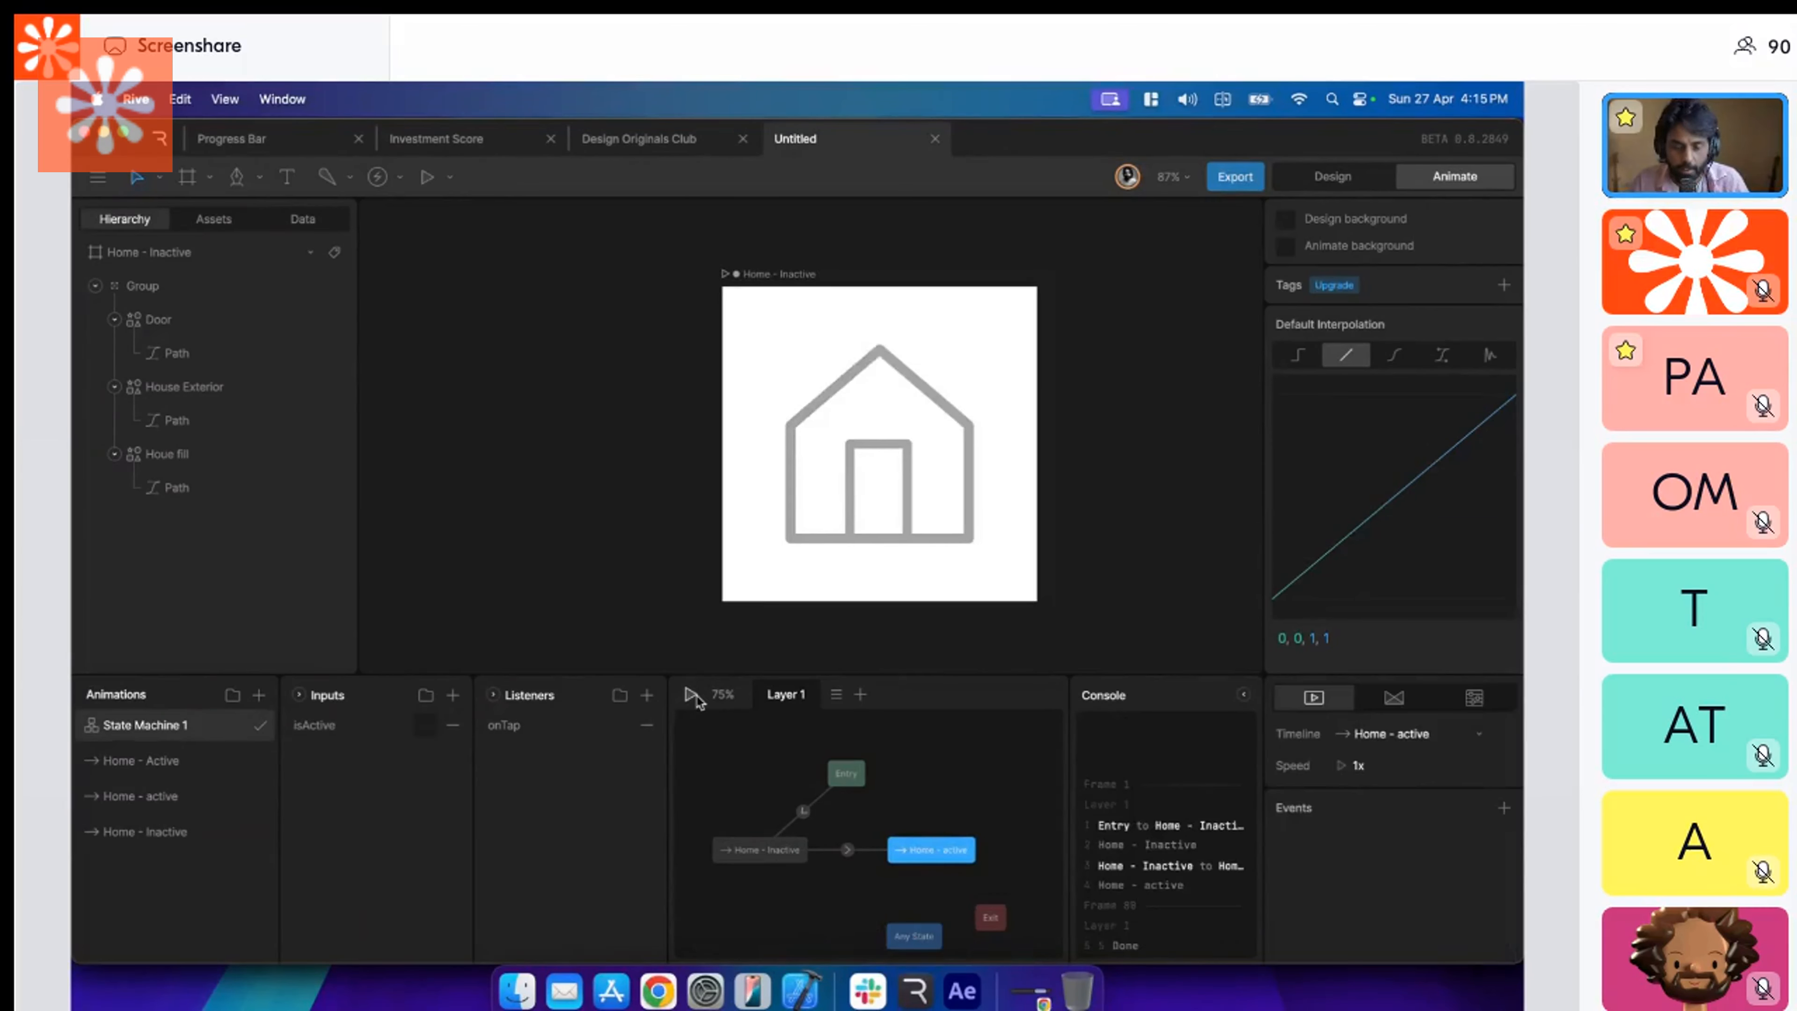
click(692, 696)
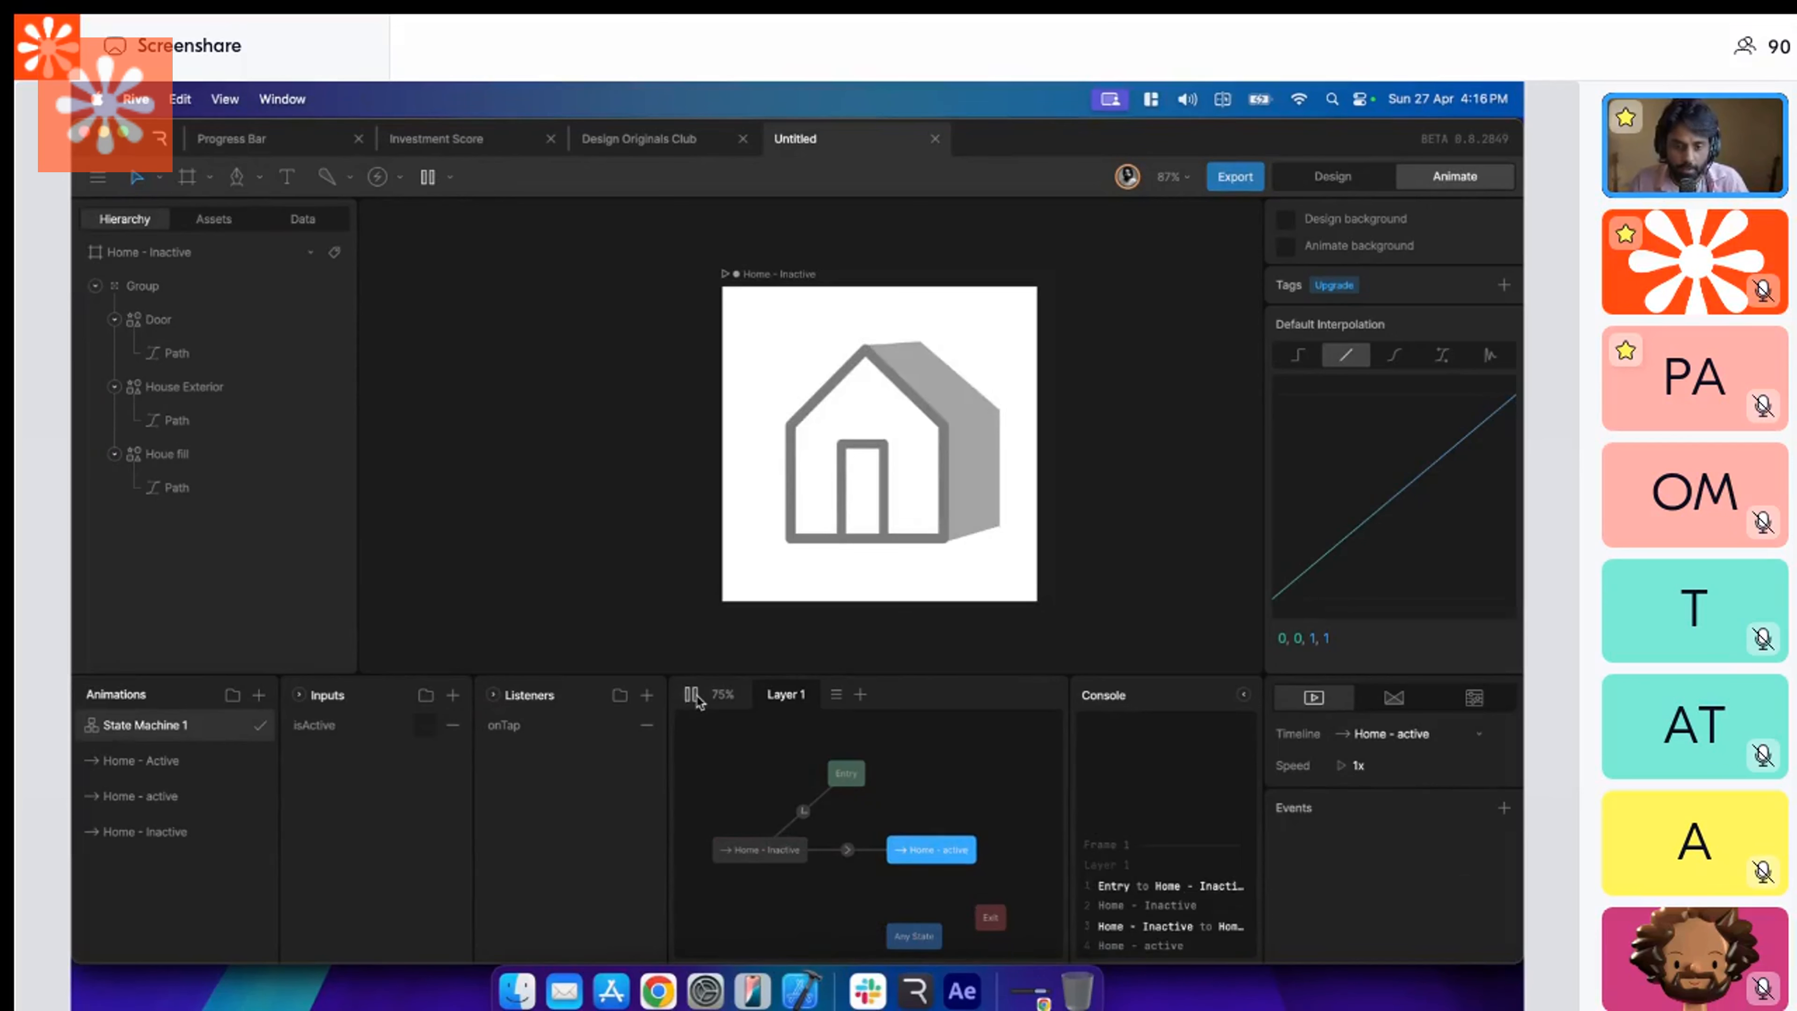
Set the Home - Inactive to Home - active transition's duration to 500 ms and replay the state machine to preview it.
click(848, 850)
click(1470, 721)
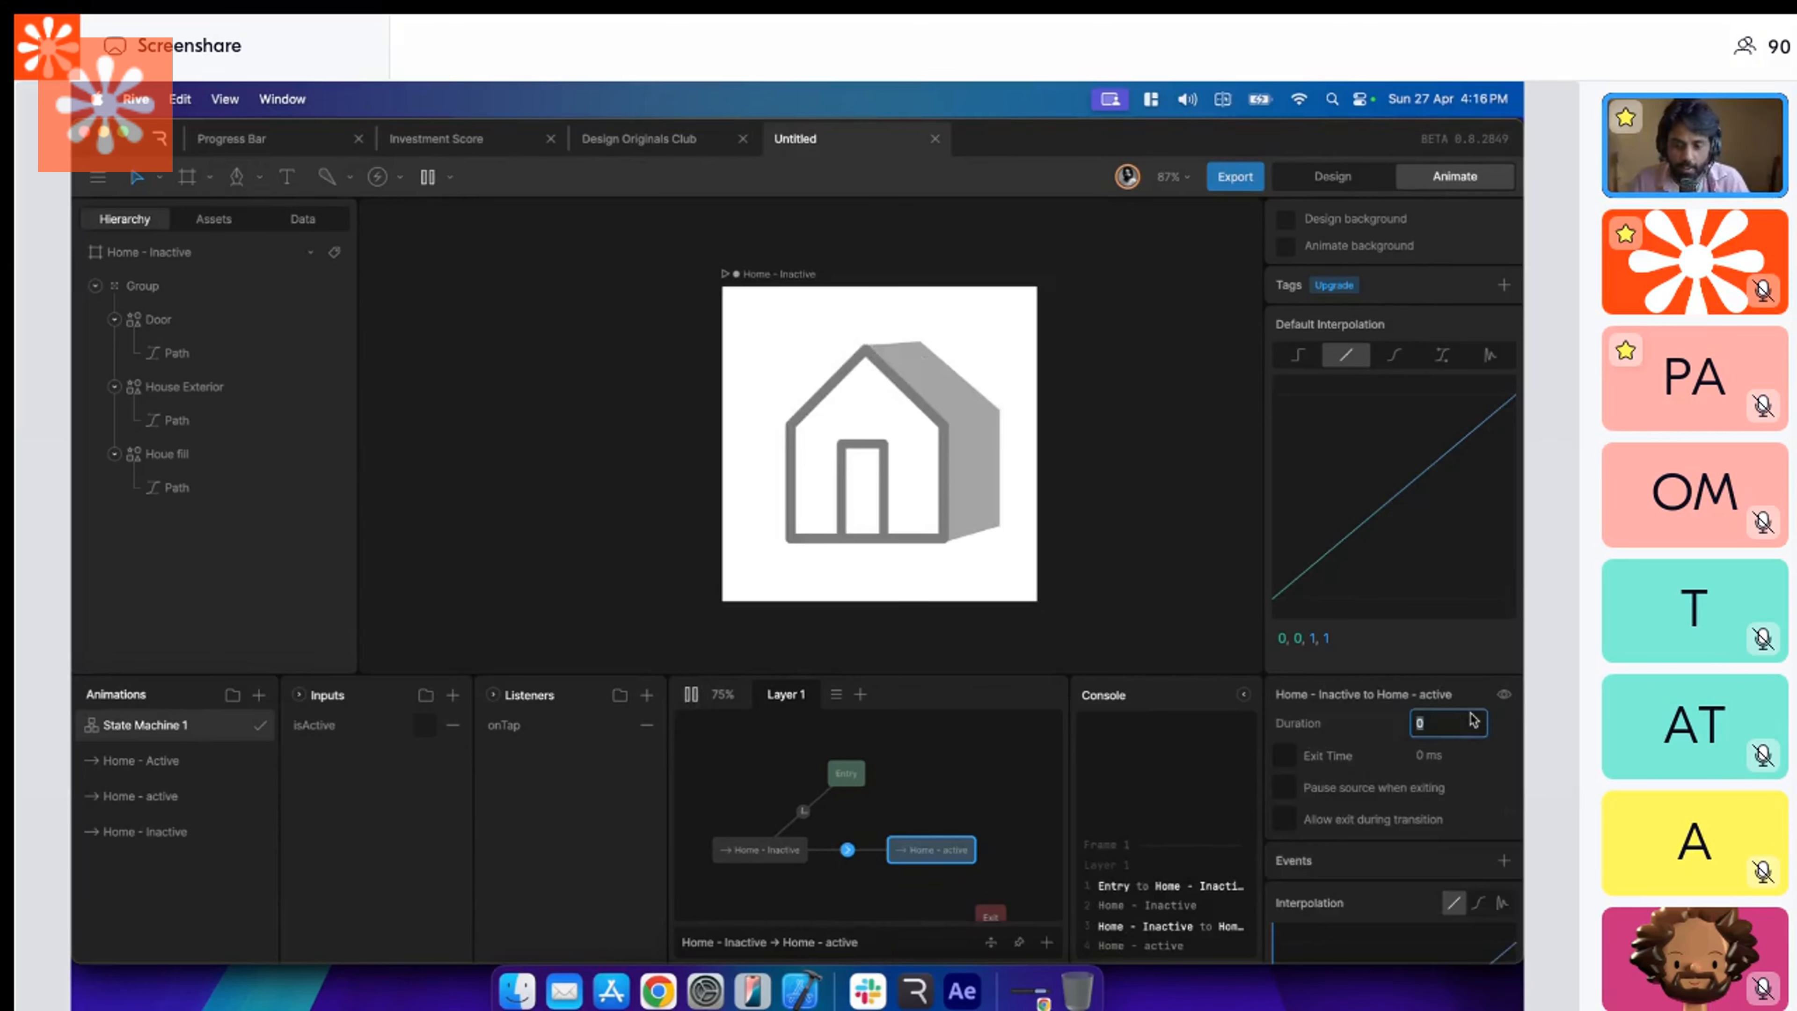
text(500)
key(Return)
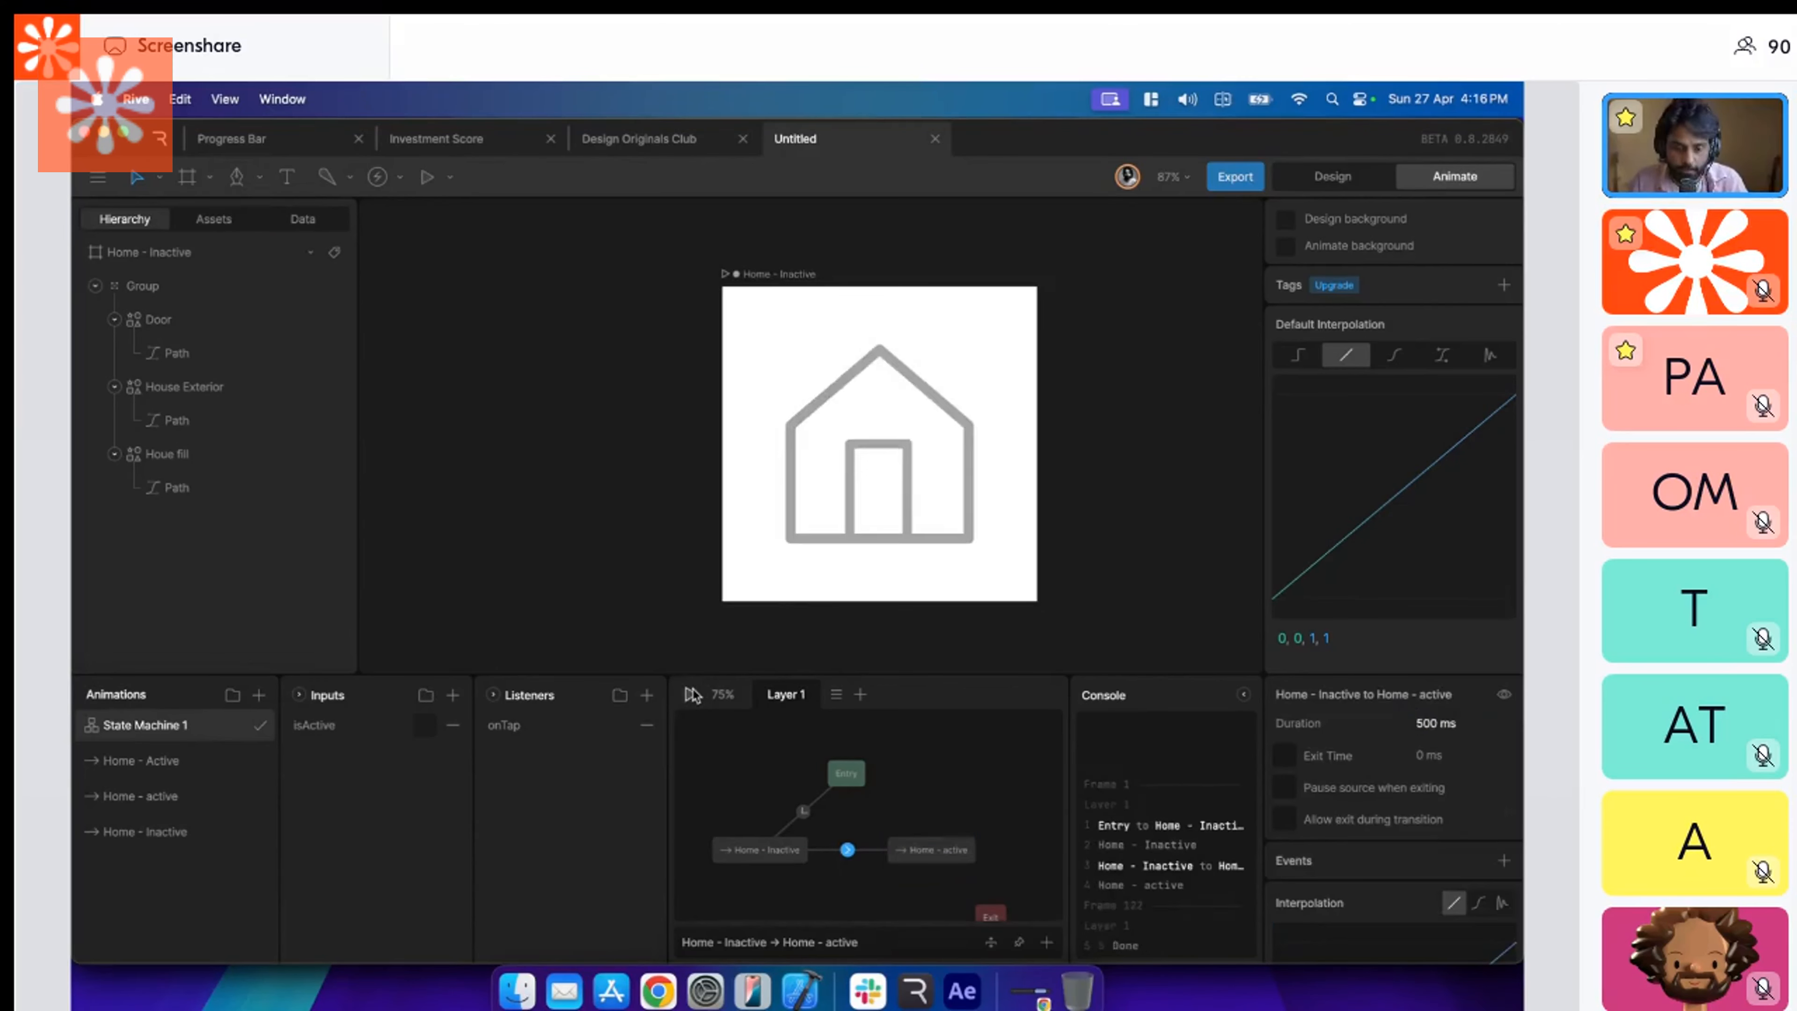
click(692, 696)
click(692, 696)
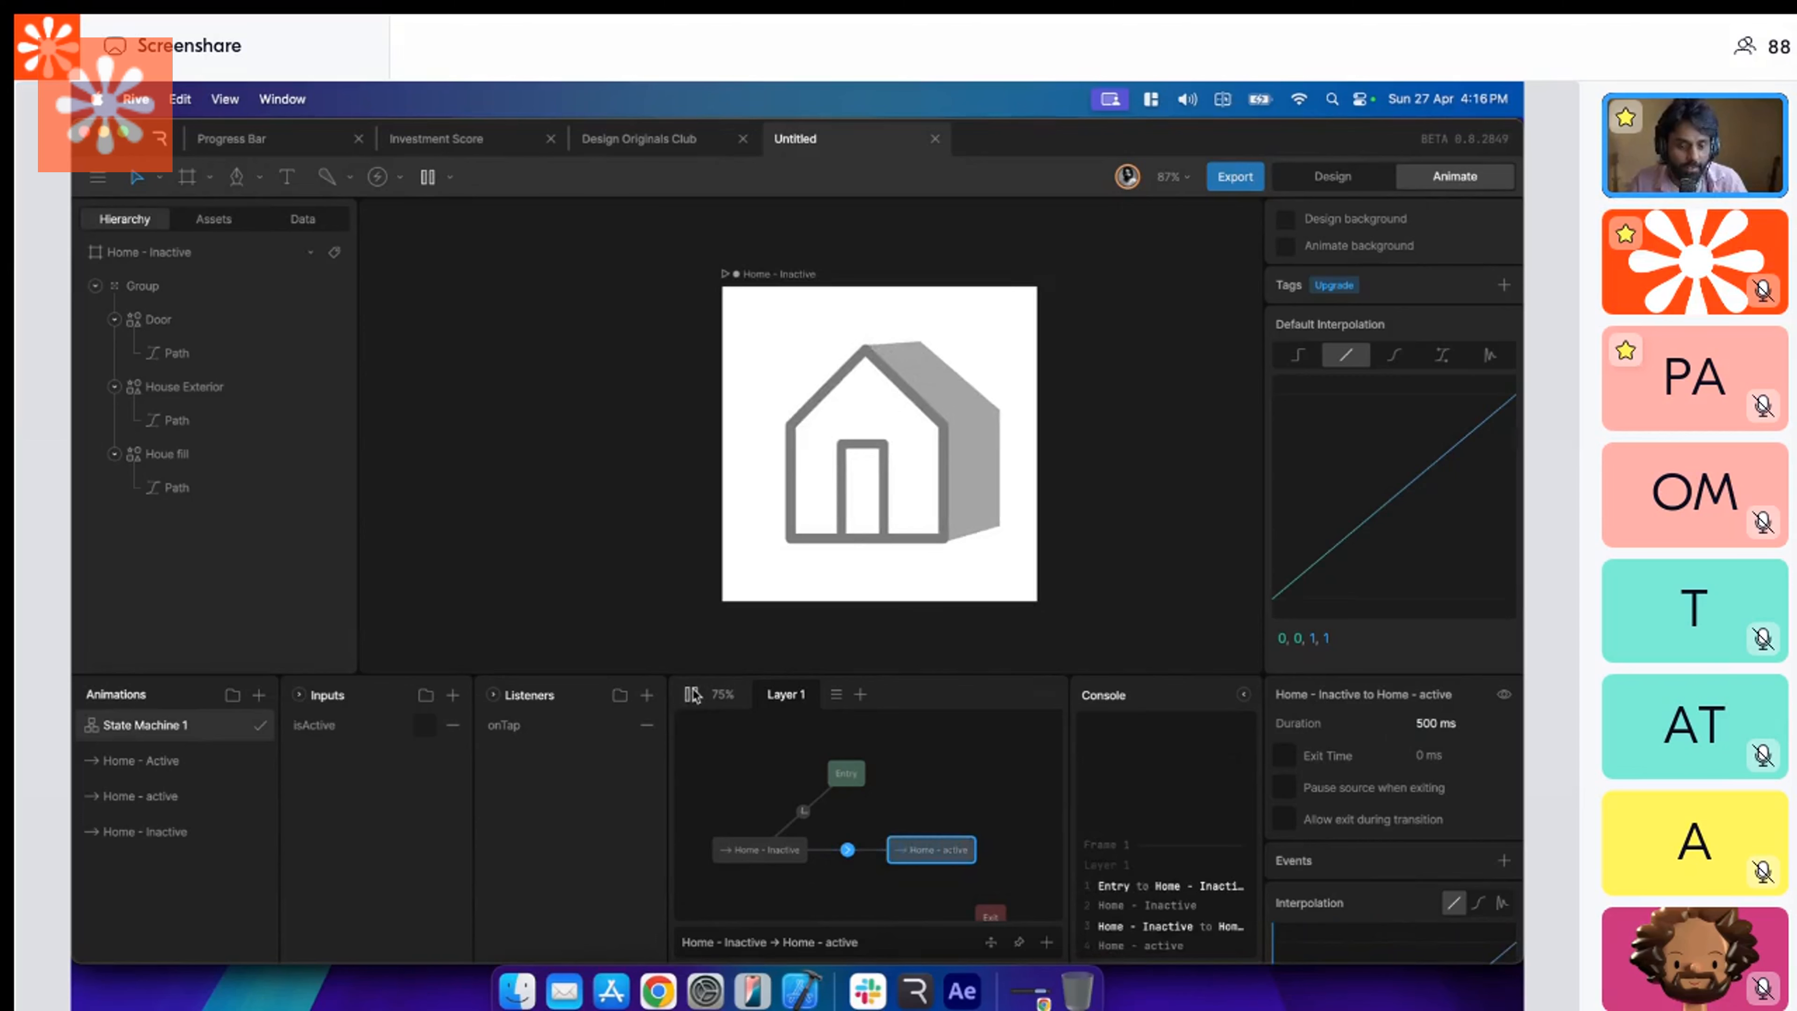
click(692, 694)
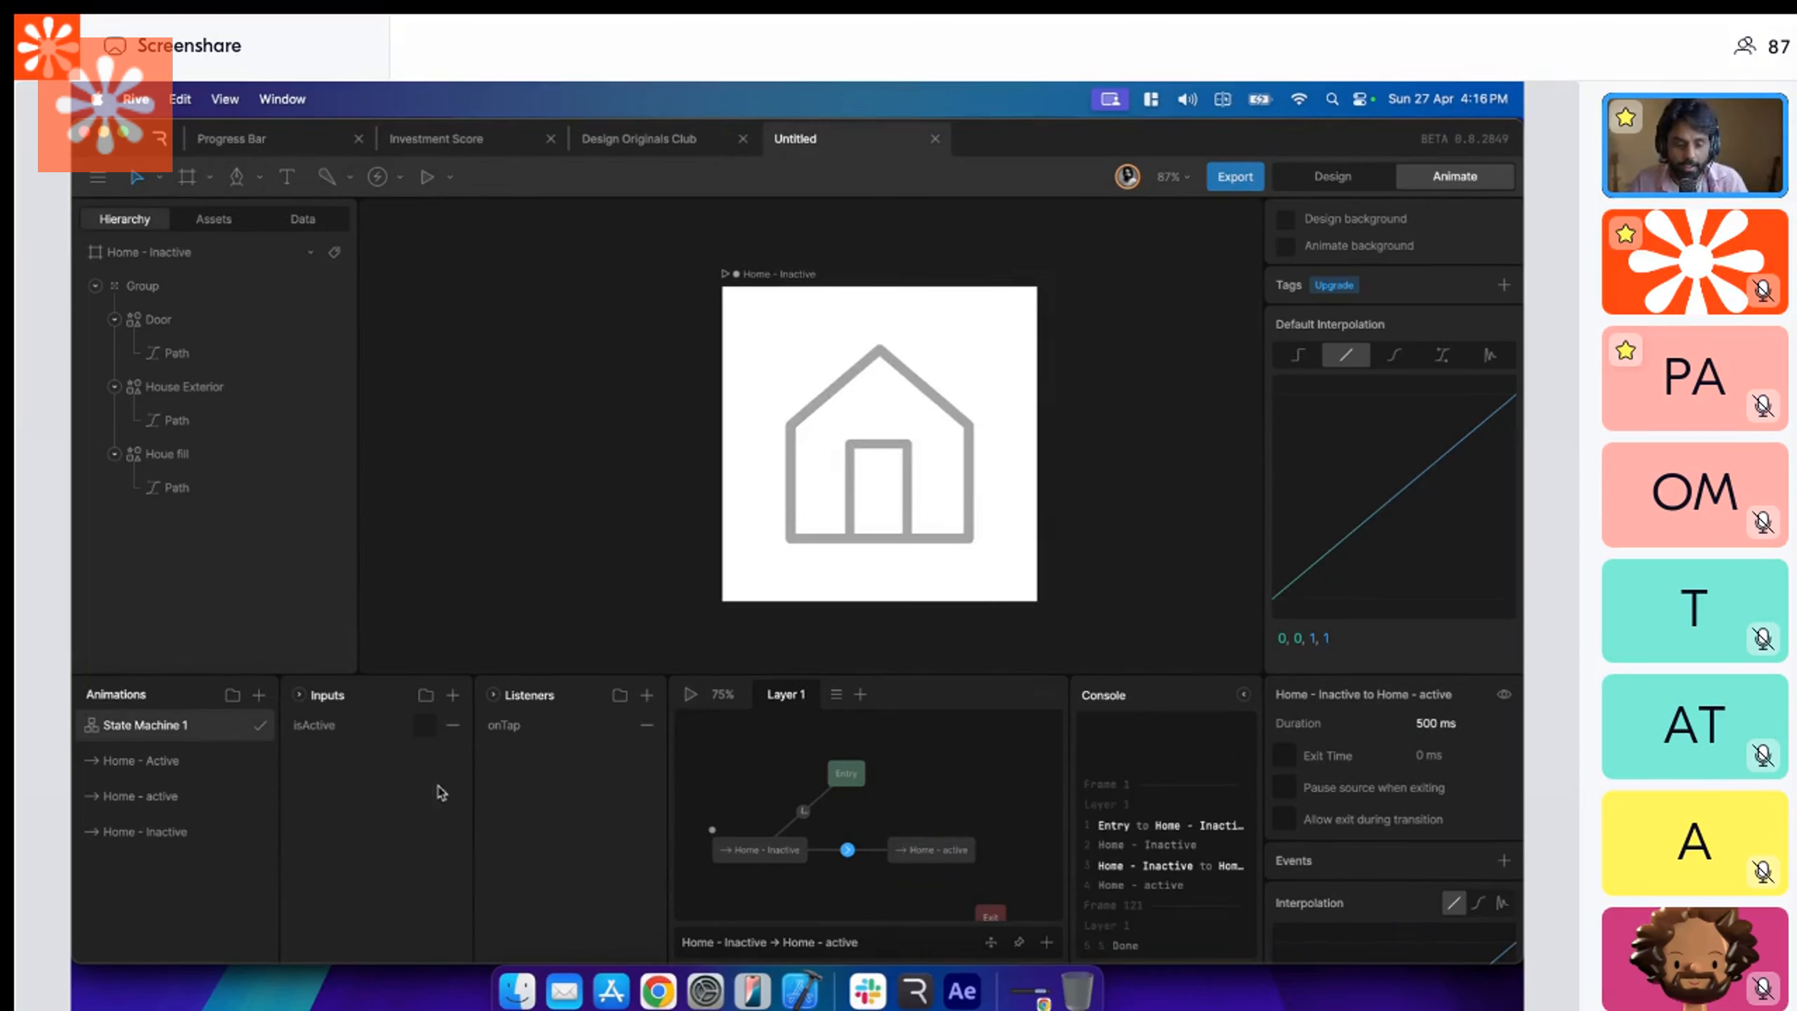
Delete the Home - Active and Home - Inactive timelines from the animations.
click(180, 799)
click(177, 771)
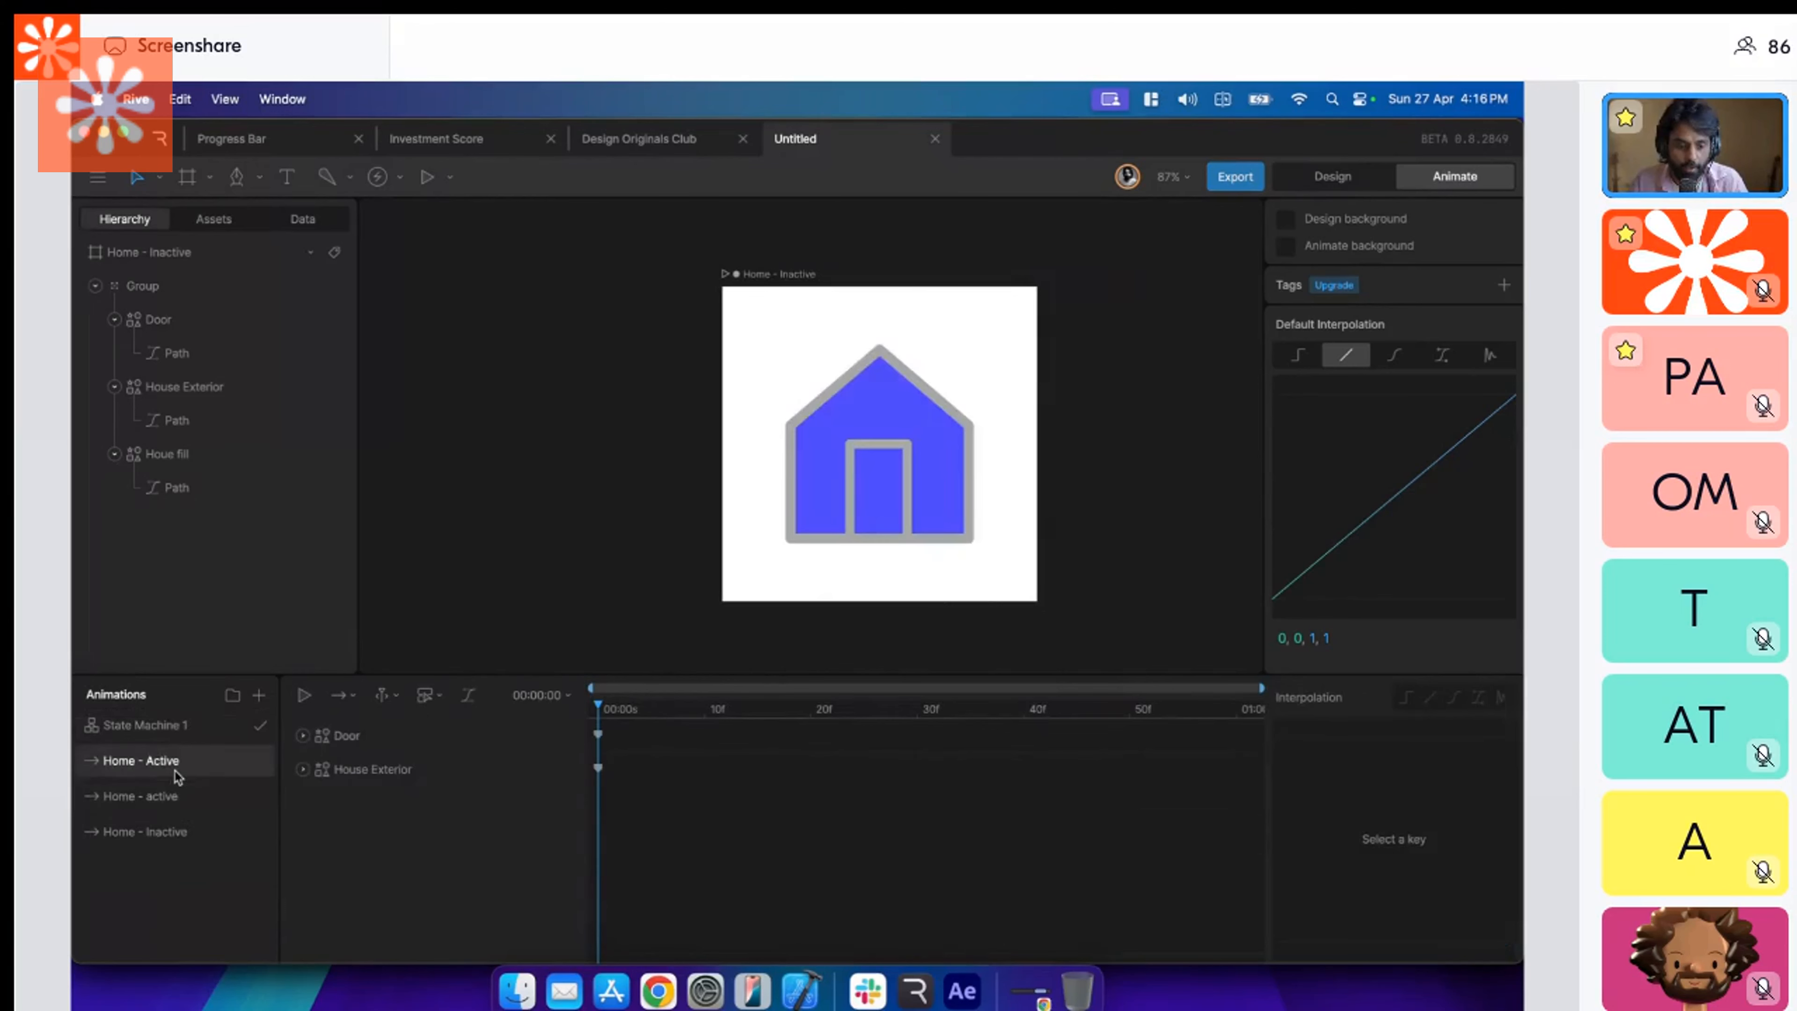
right_click(177, 776)
click(215, 872)
click(218, 762)
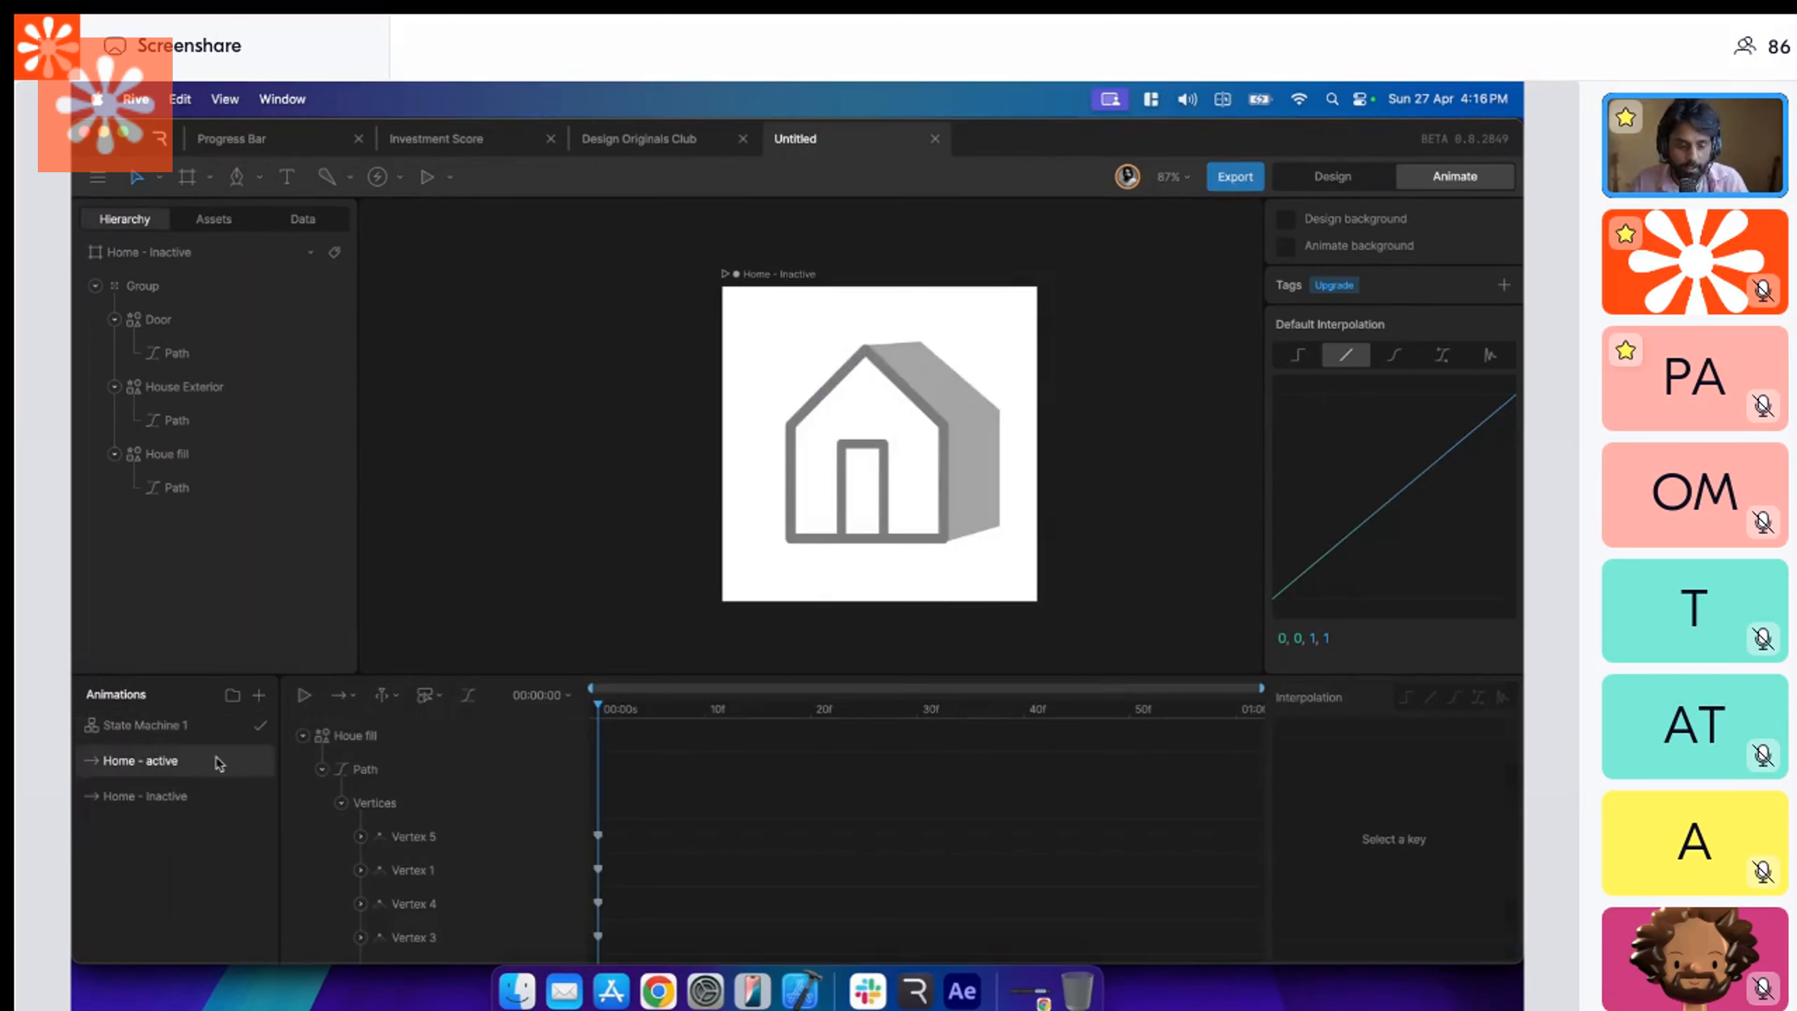
click(195, 799)
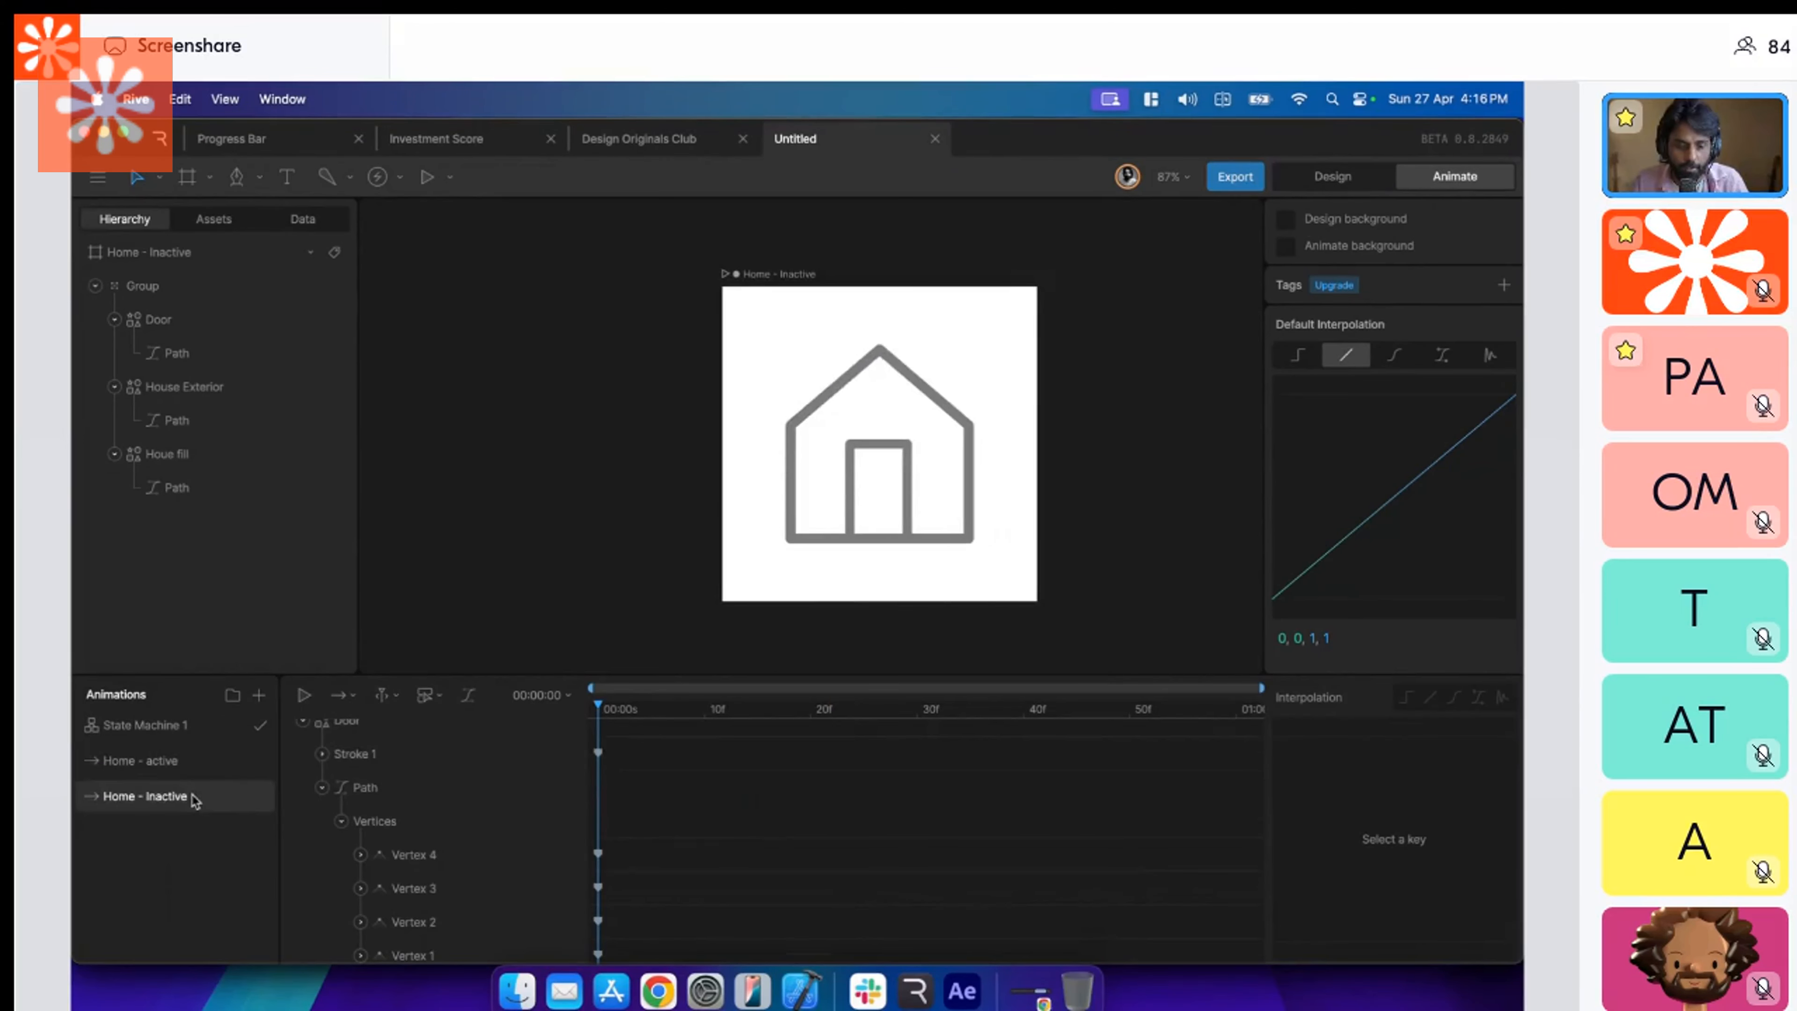
right_click(195, 799)
click(225, 893)
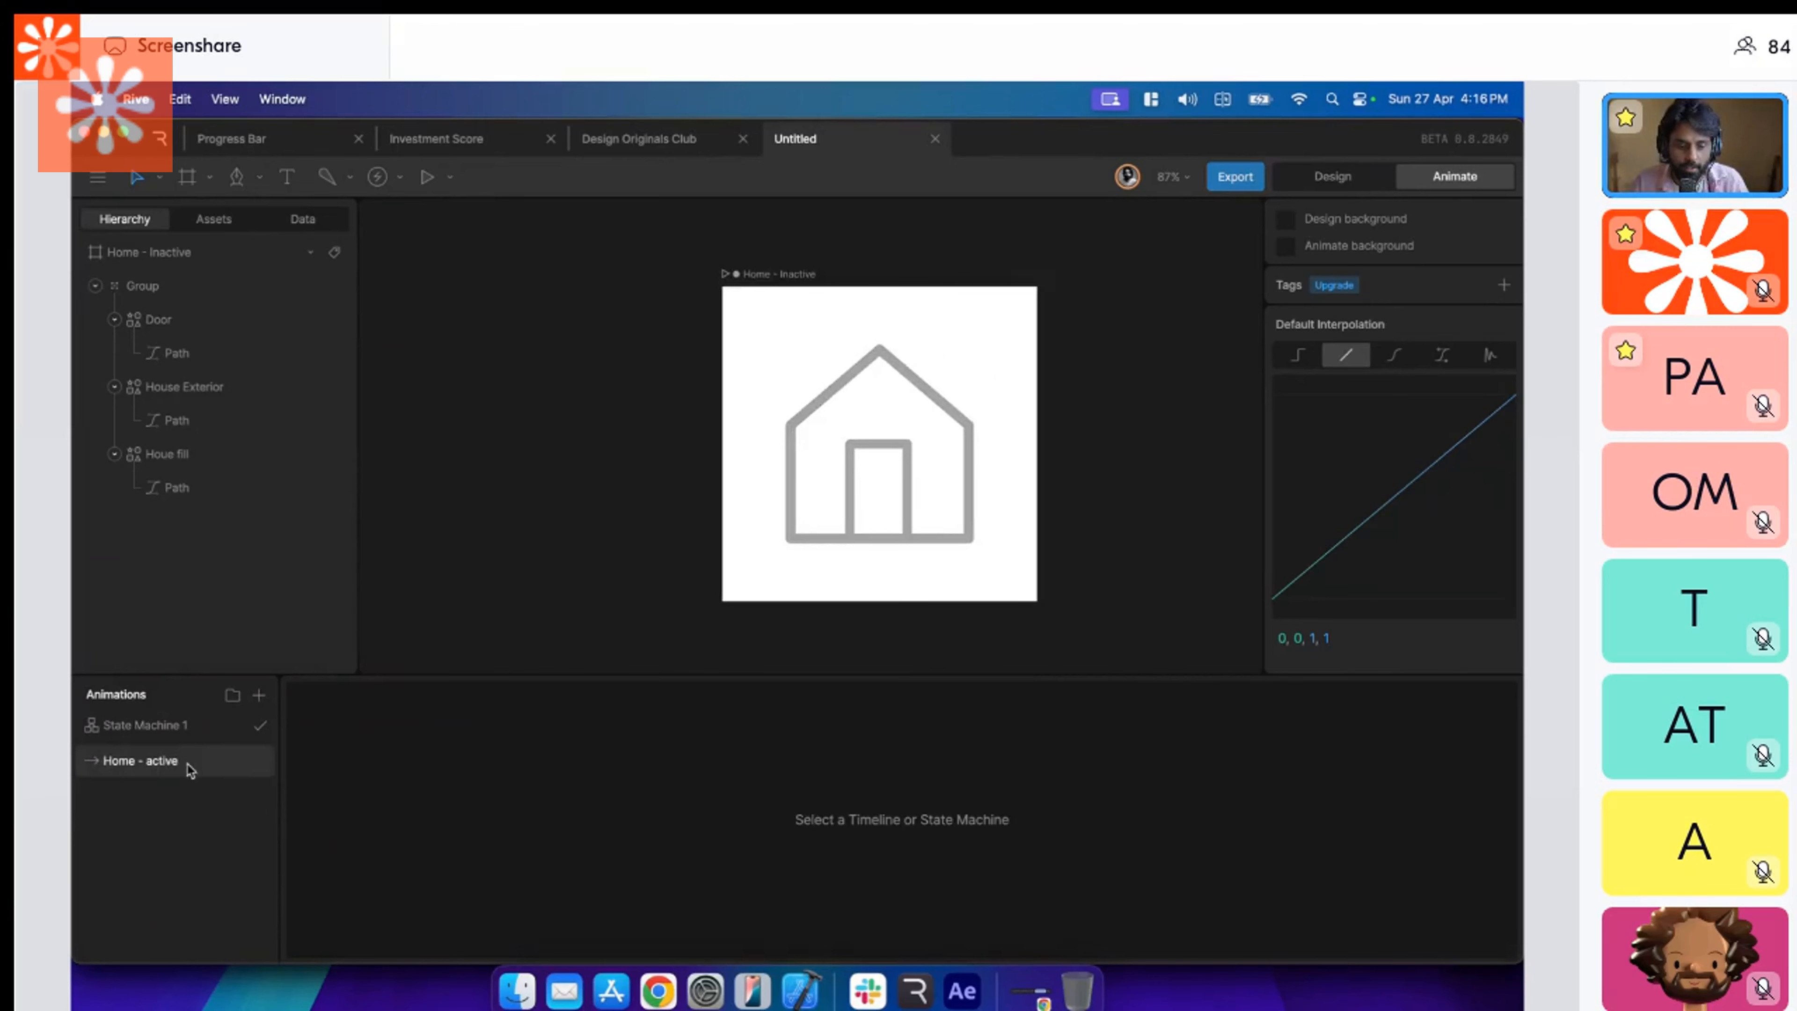
In the Home - active timeline, change the House Exterior's white fill to a light violet-blue.
click(188, 764)
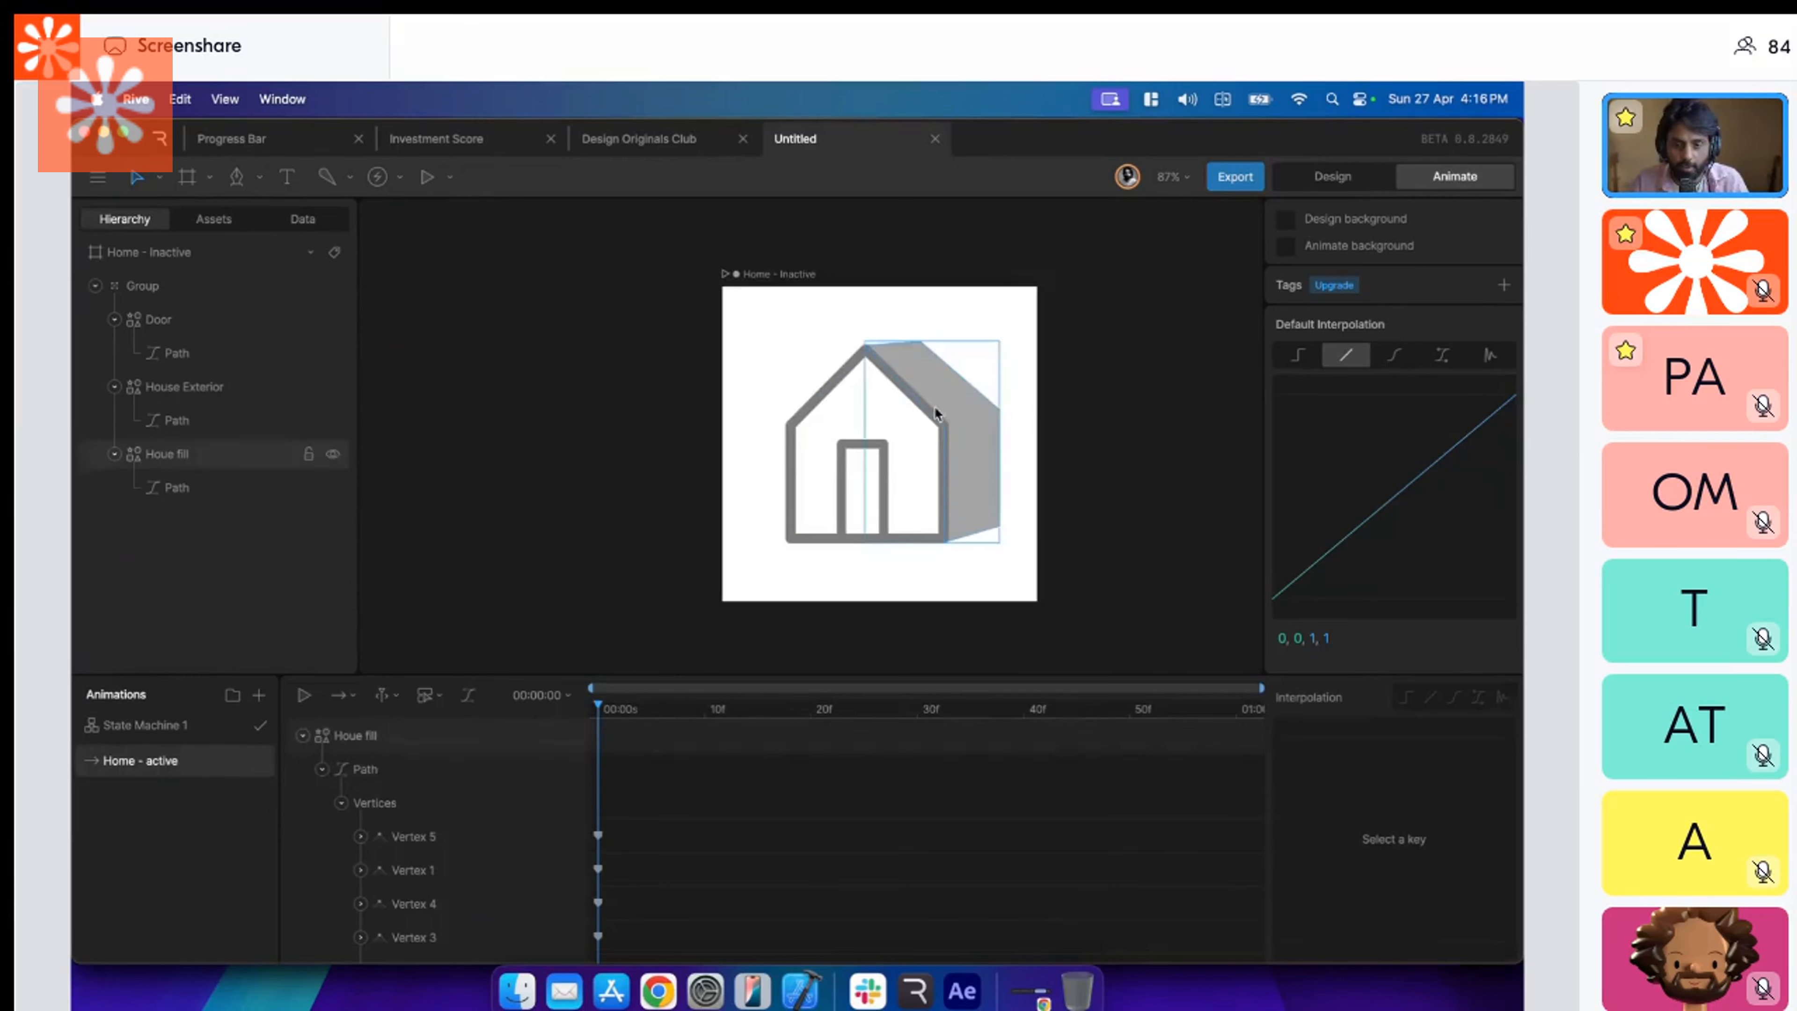
click(923, 429)
click(1309, 586)
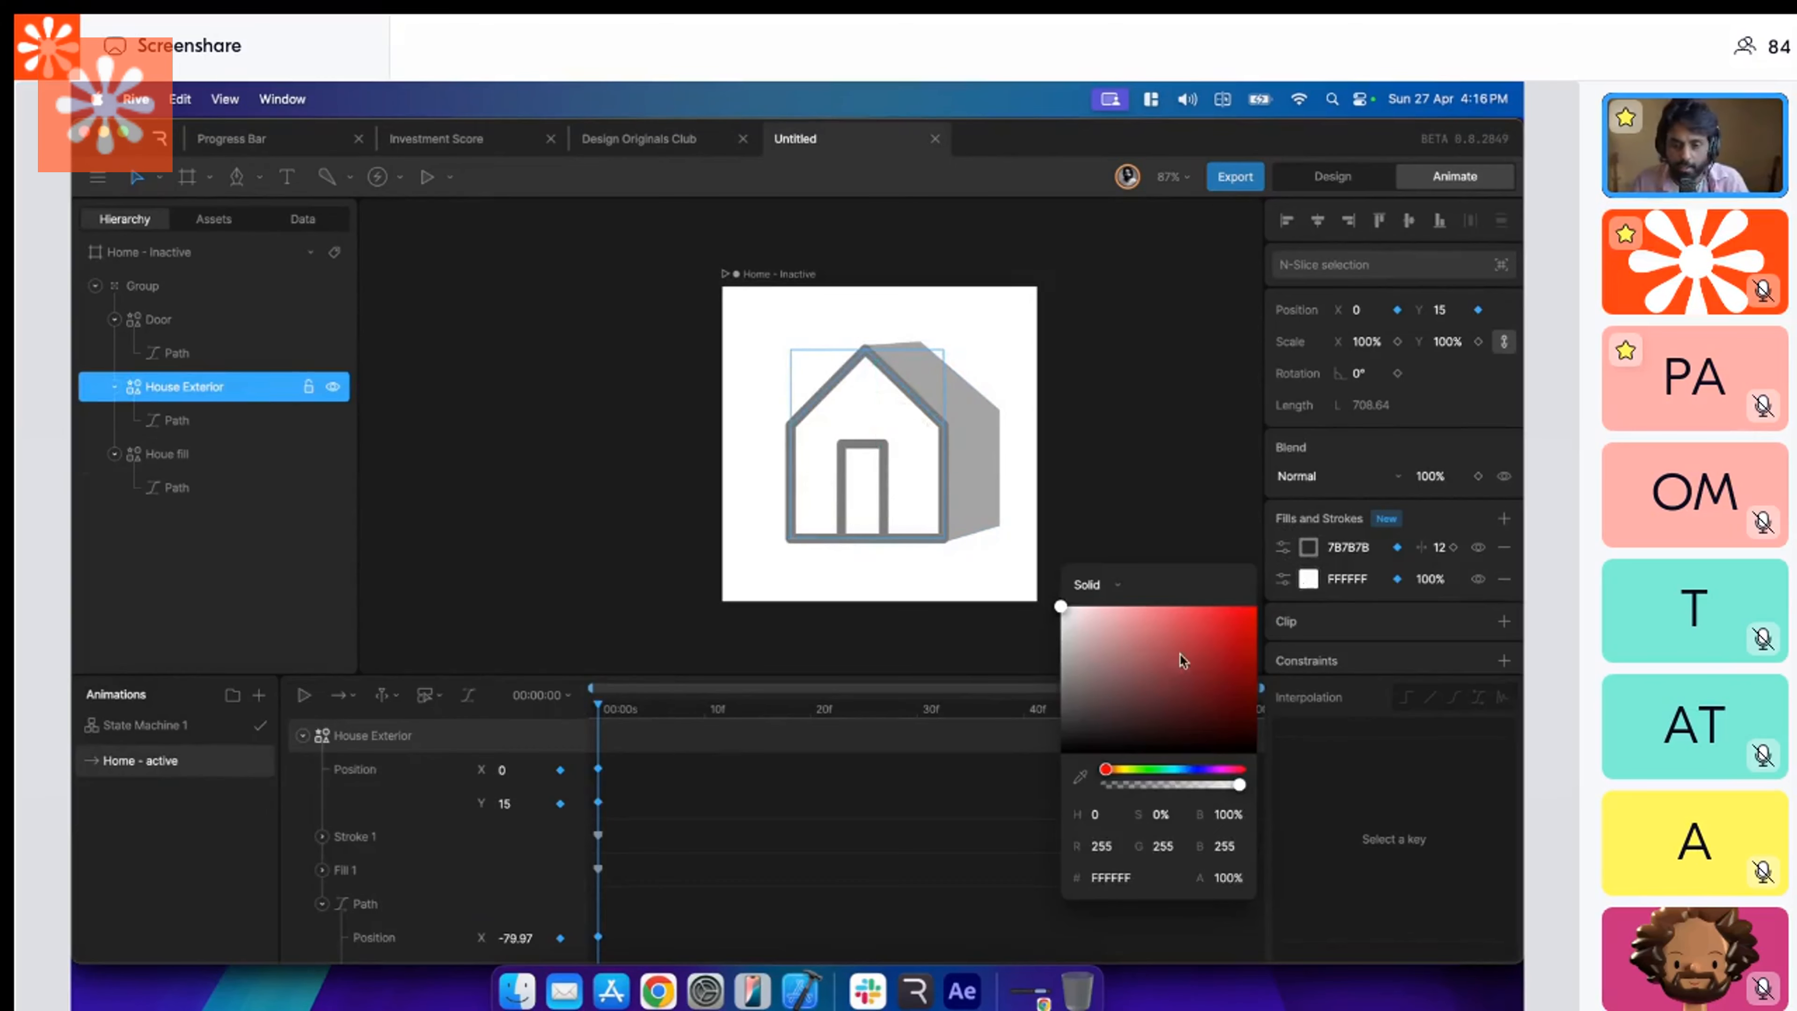
drag(1062, 609, 1017, 786)
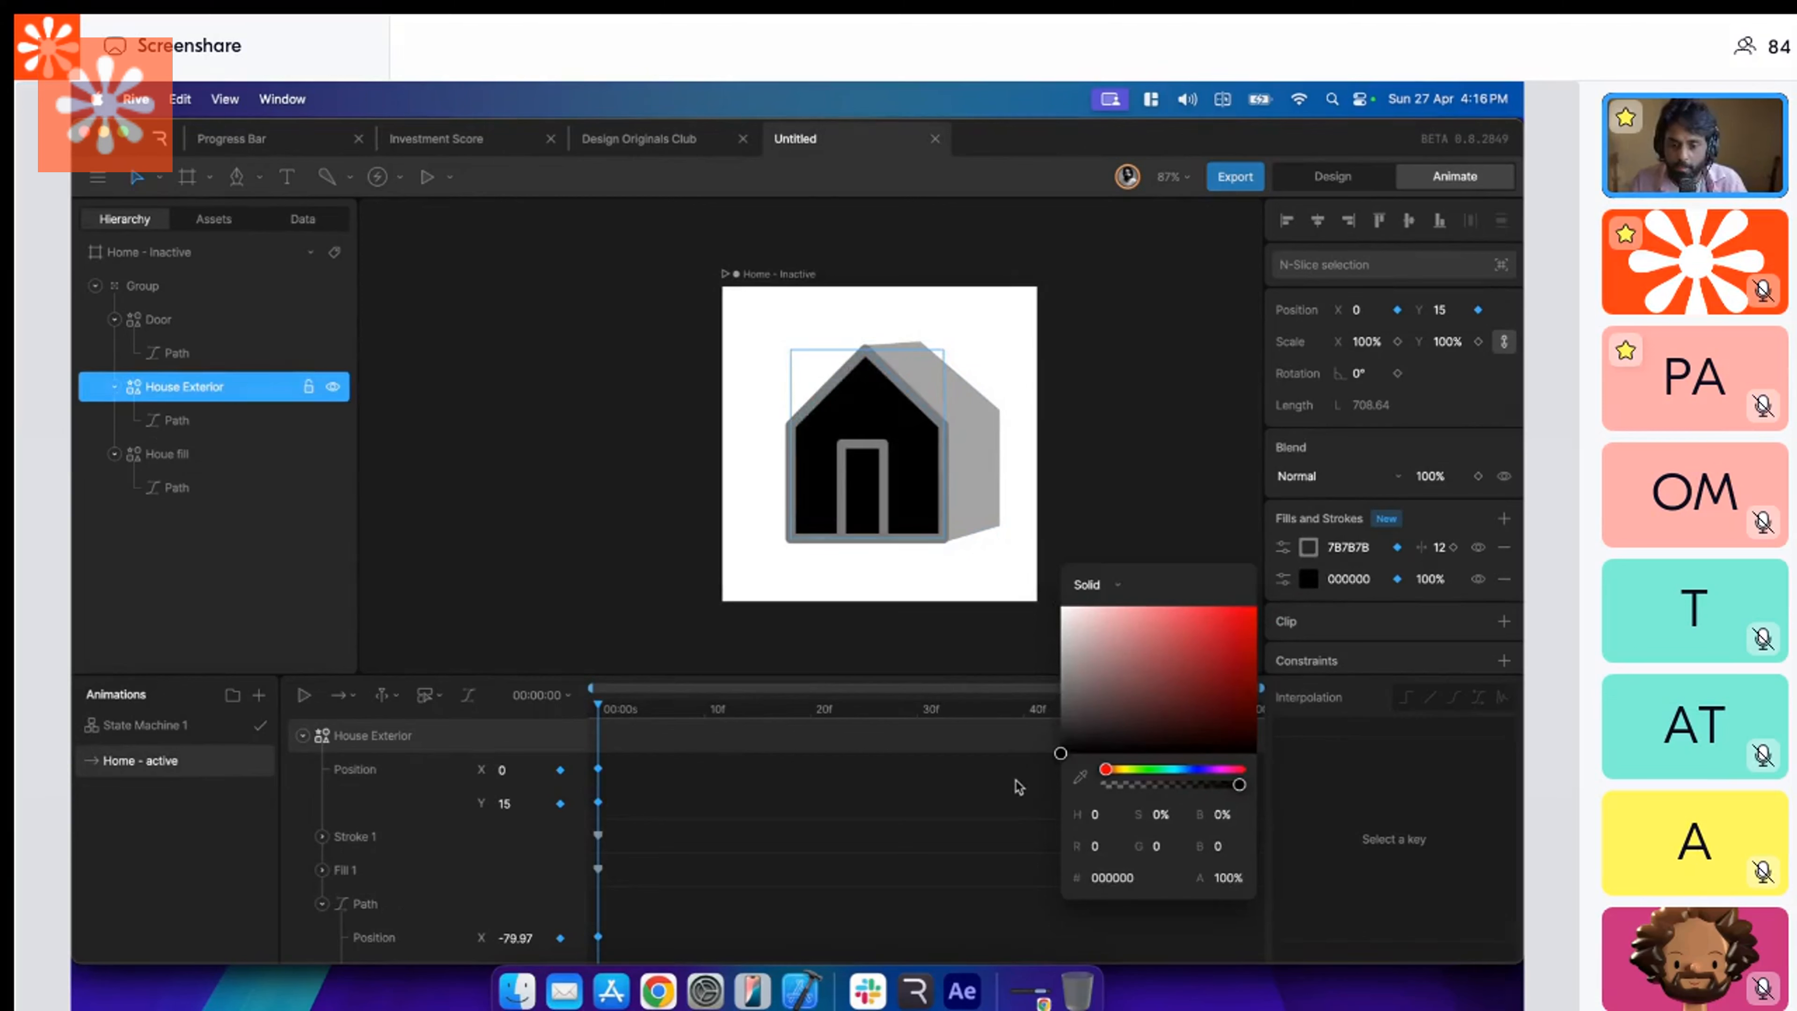
drag(1127, 704, 1171, 603)
click(1197, 770)
click(1234, 627)
click(1079, 534)
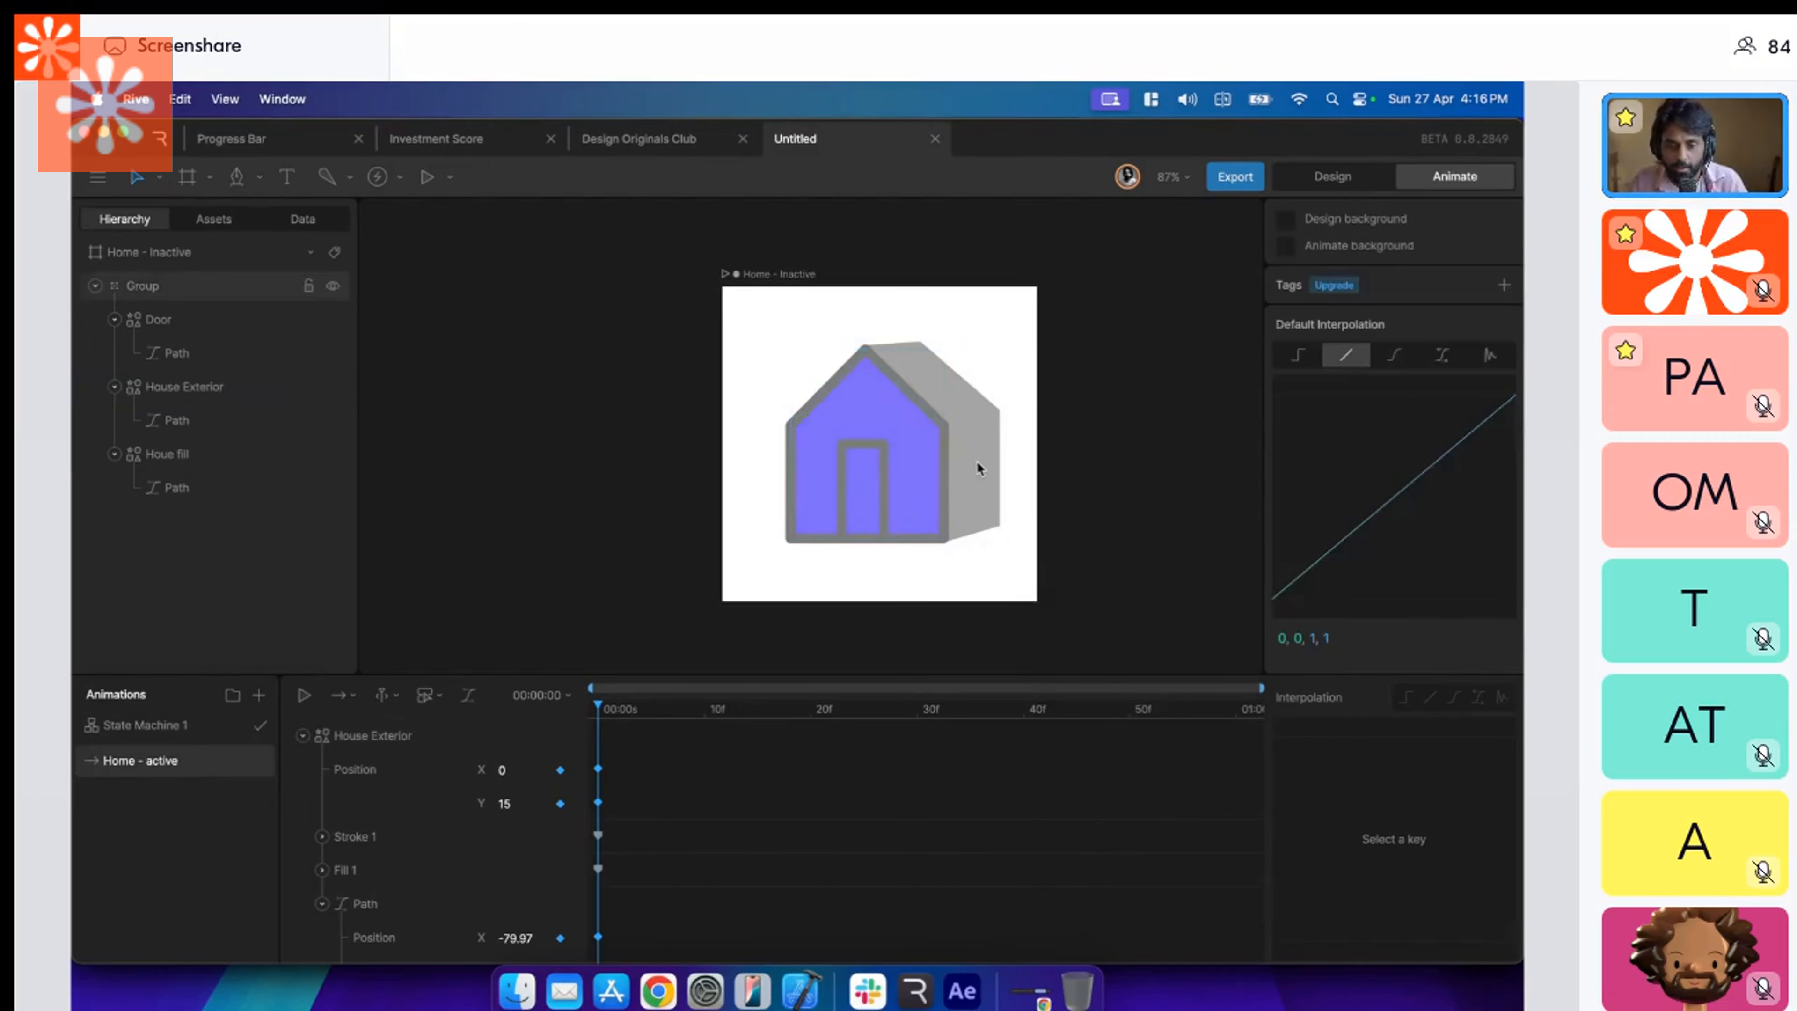
Duplicate the Home - active timeline and rename the copy Home - inactive.
double_click(976, 467)
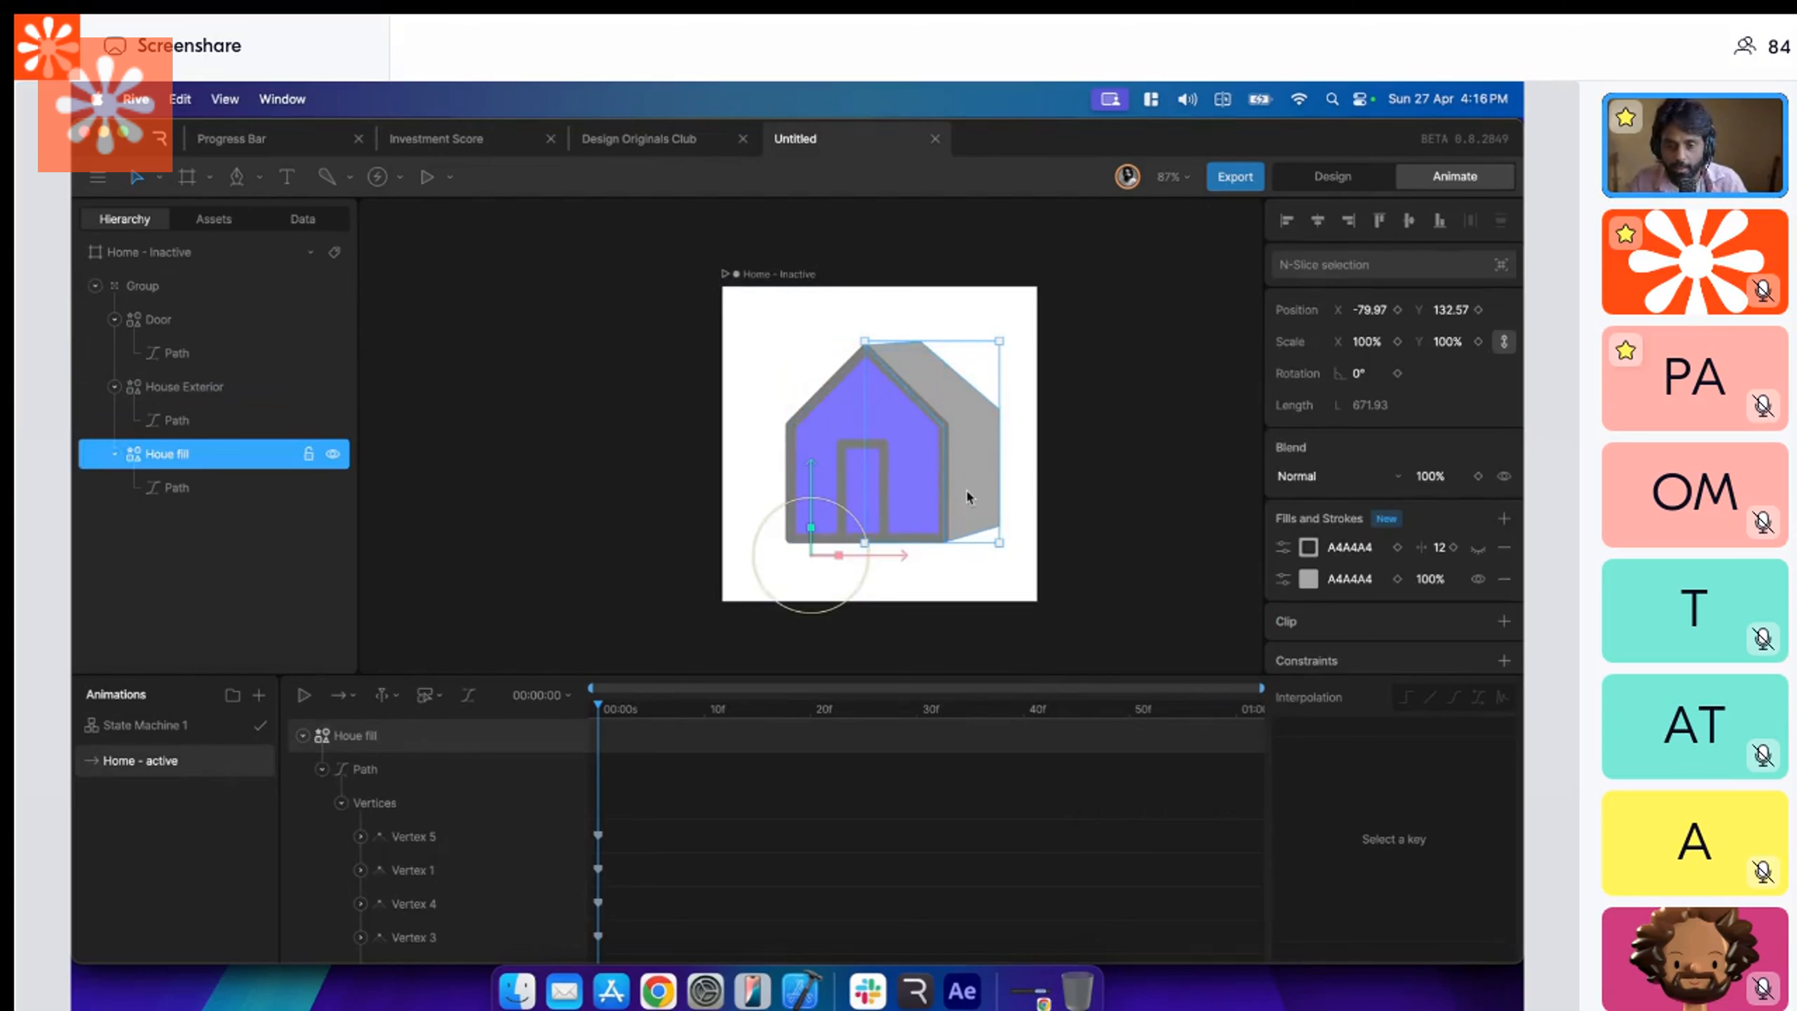
click(932, 520)
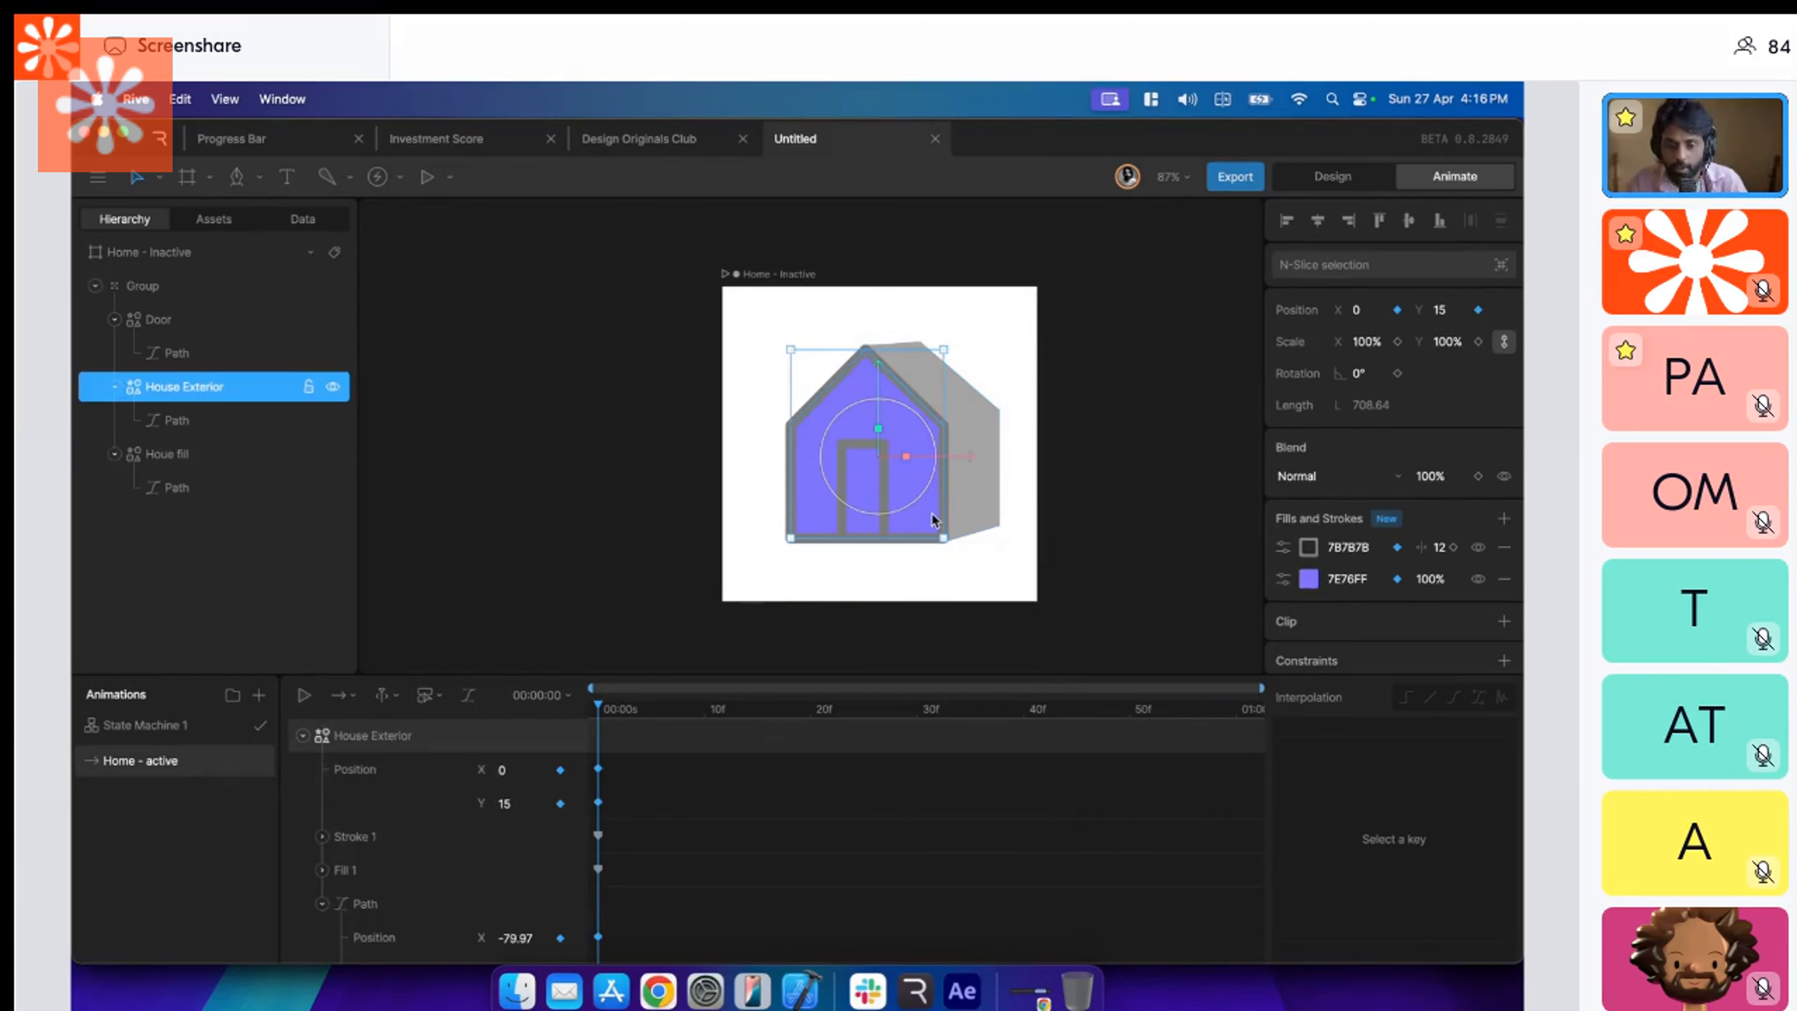
click(973, 491)
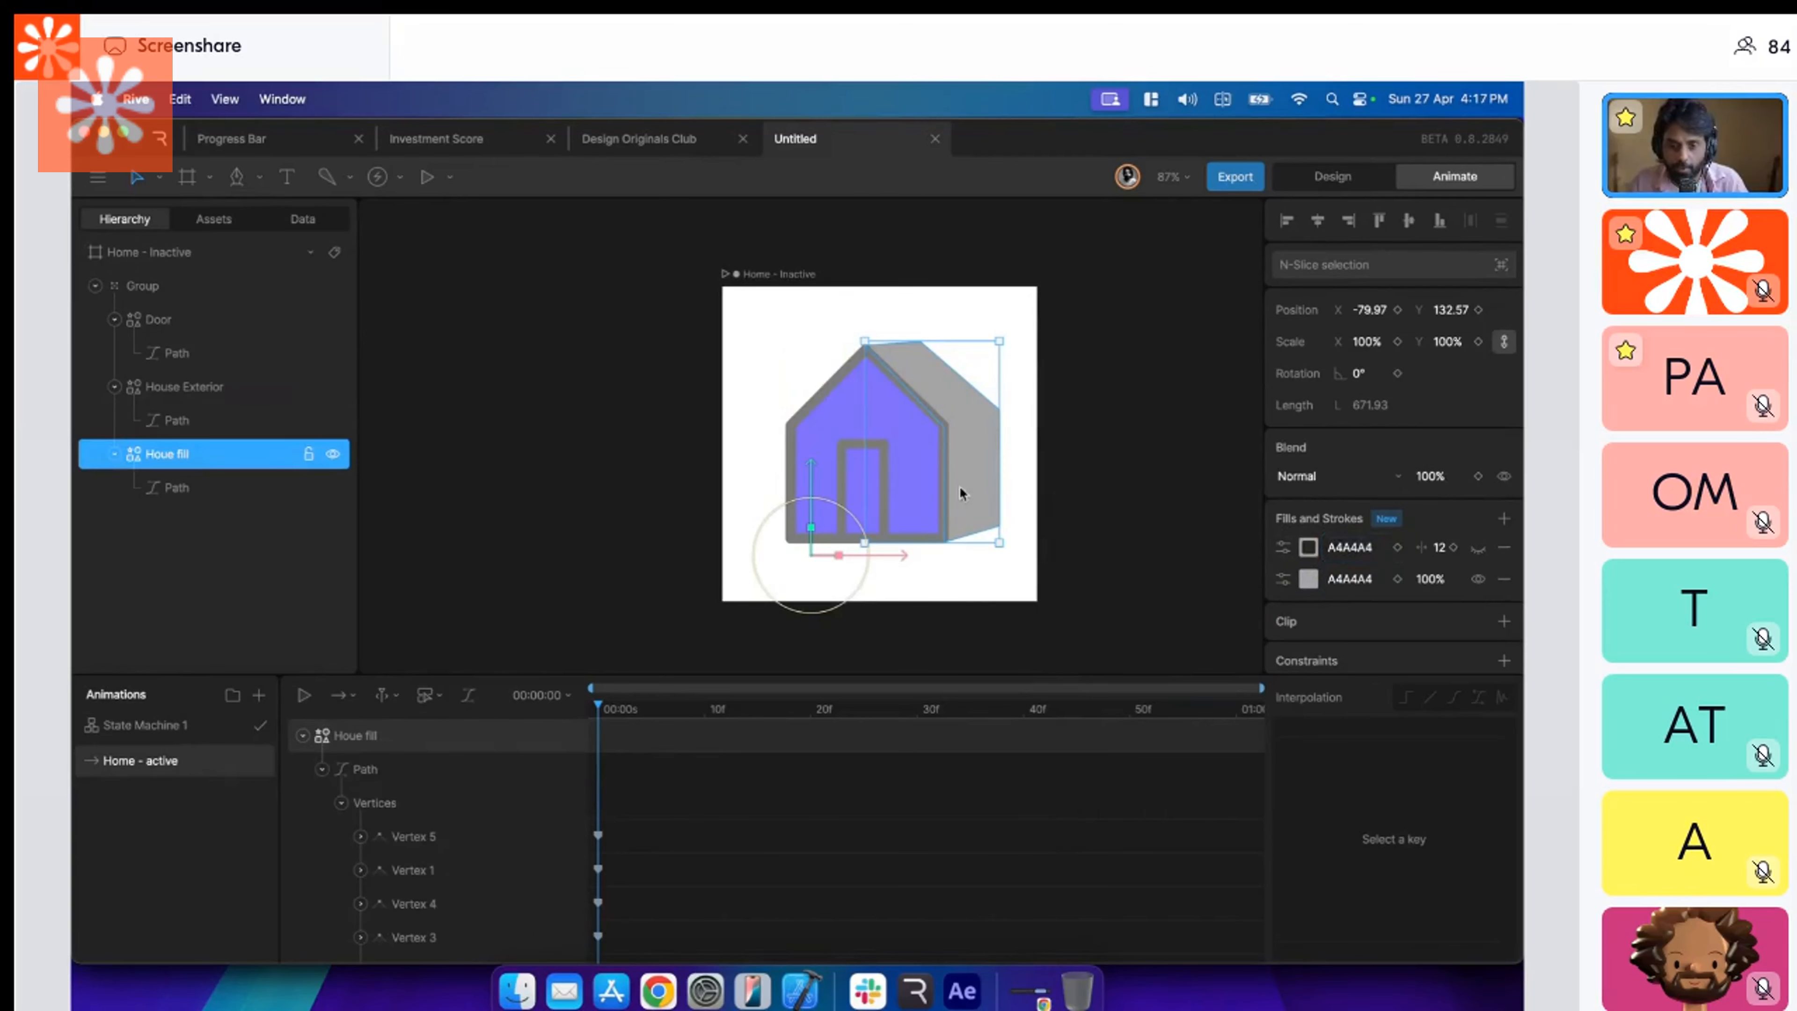
right_click(150, 756)
click(188, 826)
double_click(182, 762)
key(BackSpace)
key(BackSpace)
key(BackSpace)
key(BackSpace)
key(BackSpace)
key(BackSpace)
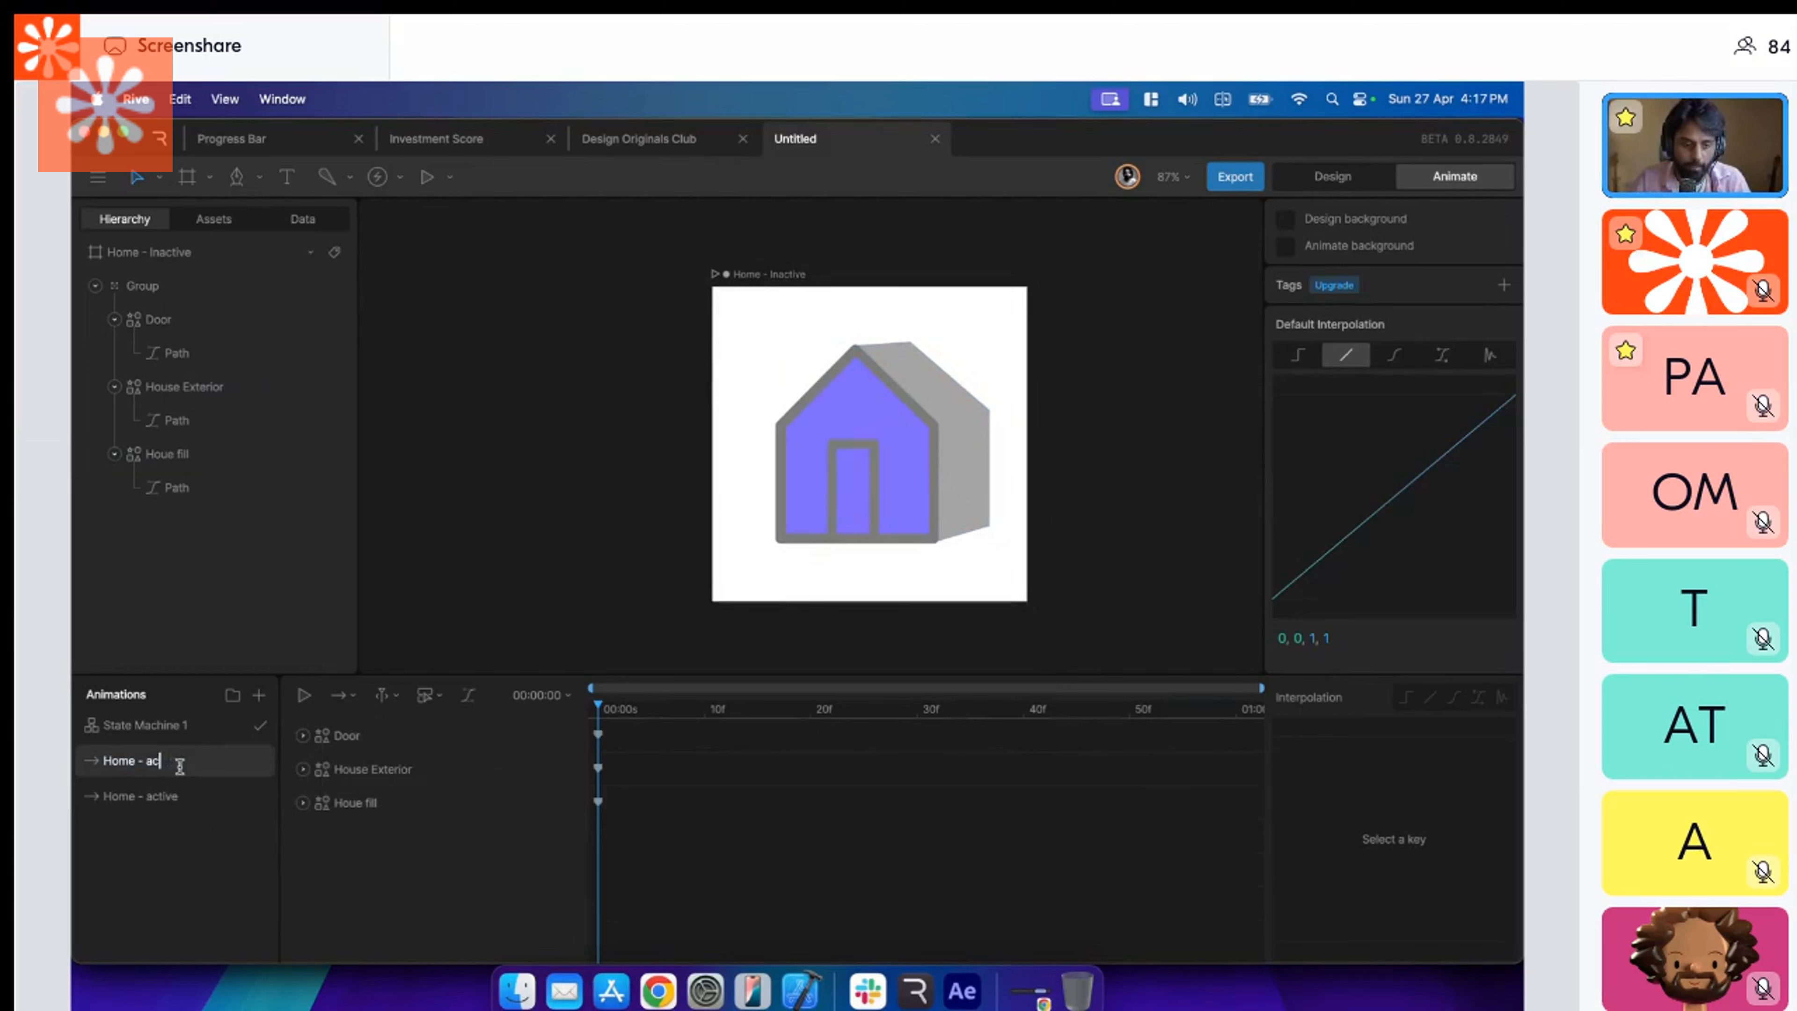
text(tive)
key(Return)
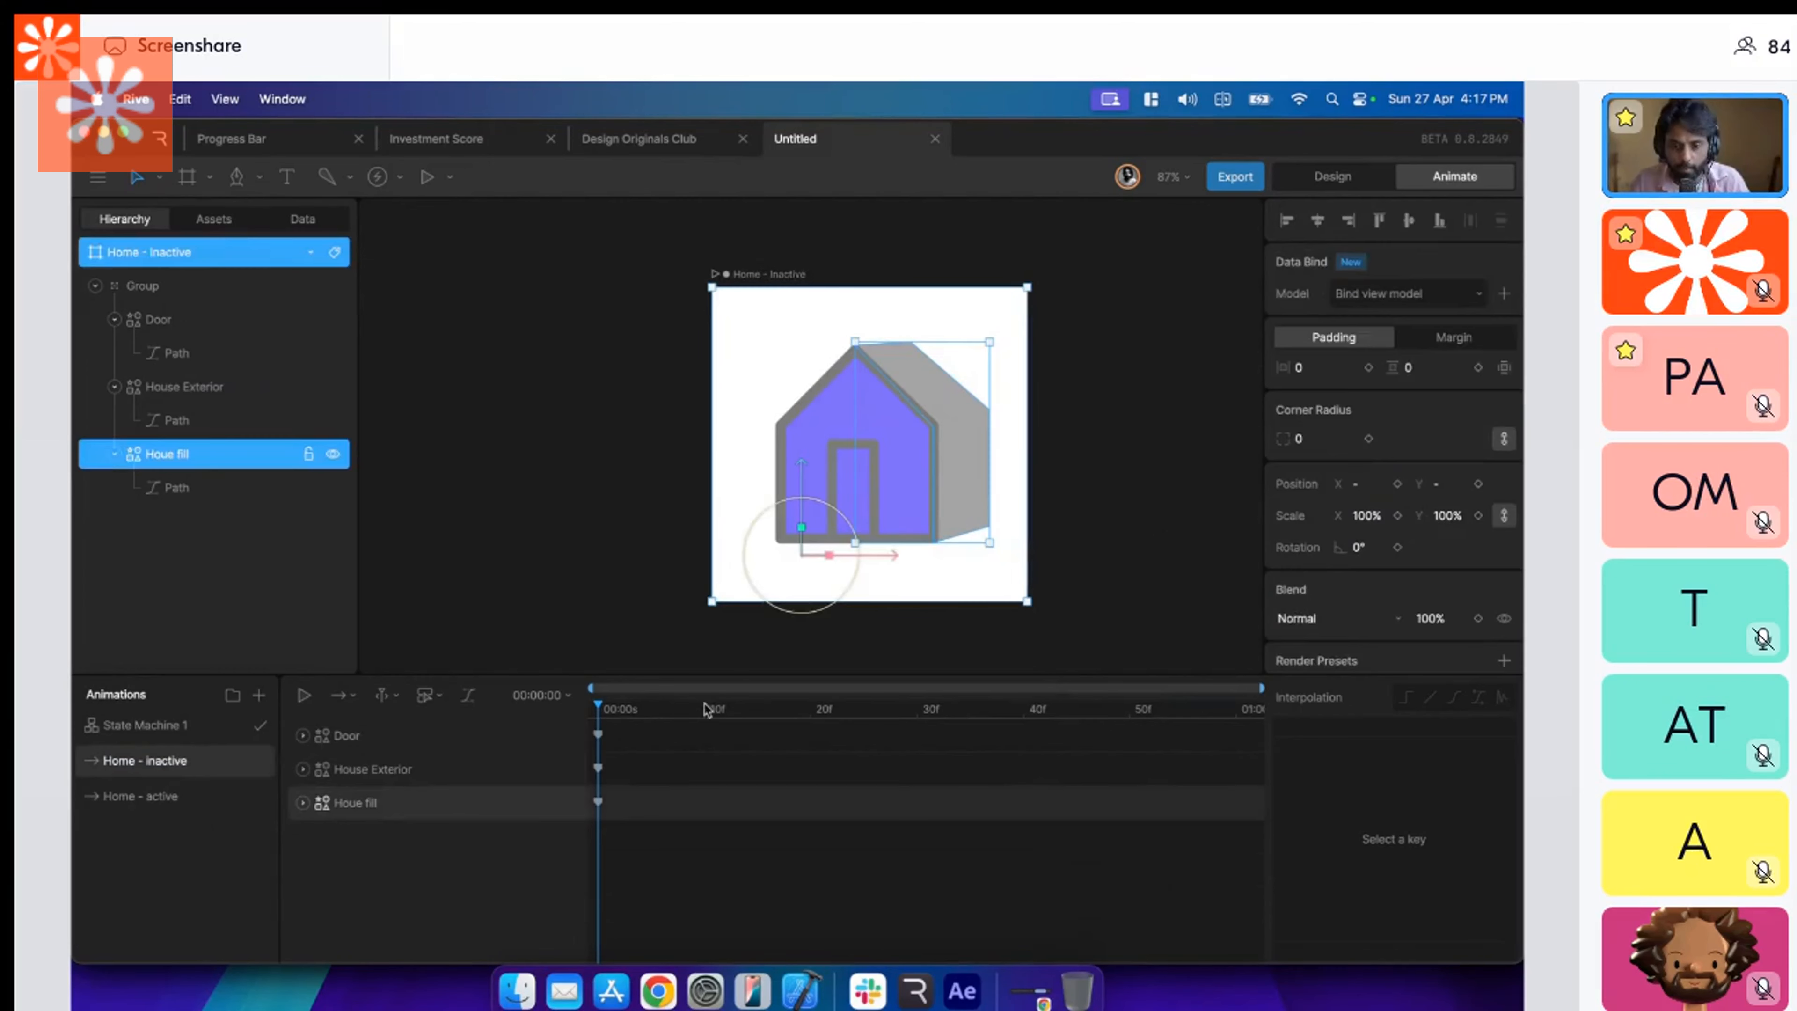
double_click(970, 488)
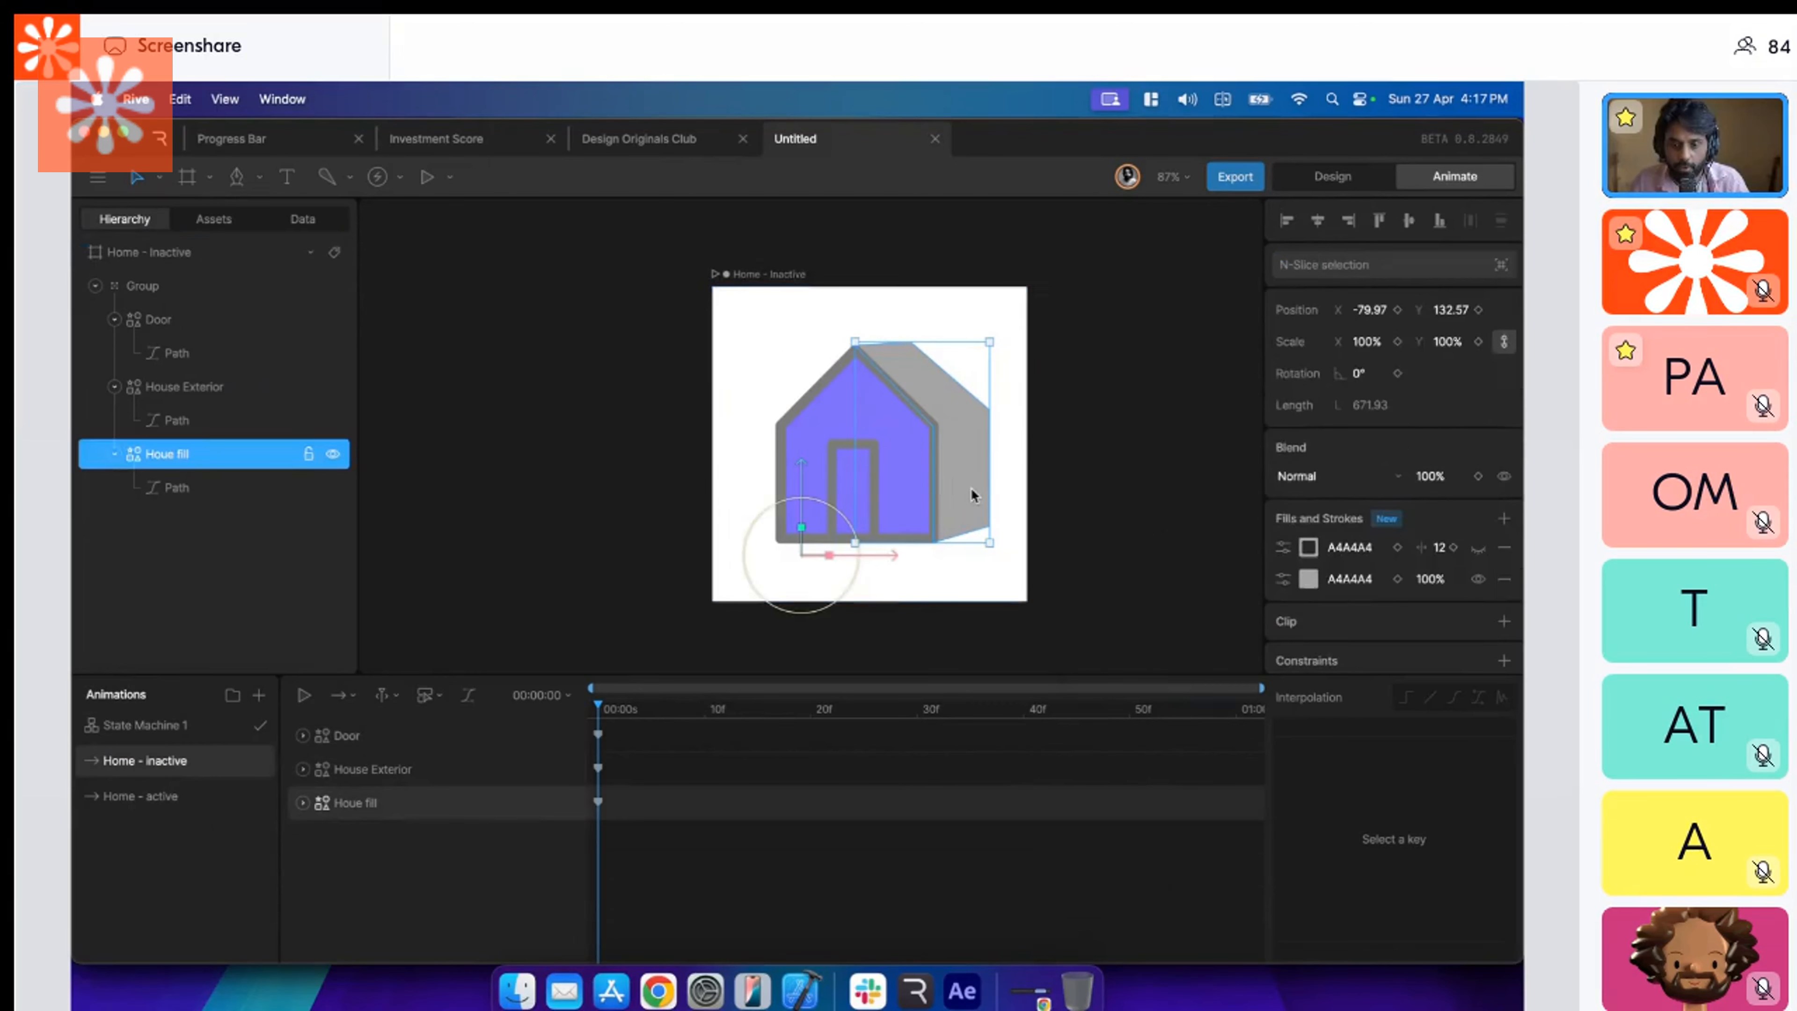
key(Escape)
click(970, 488)
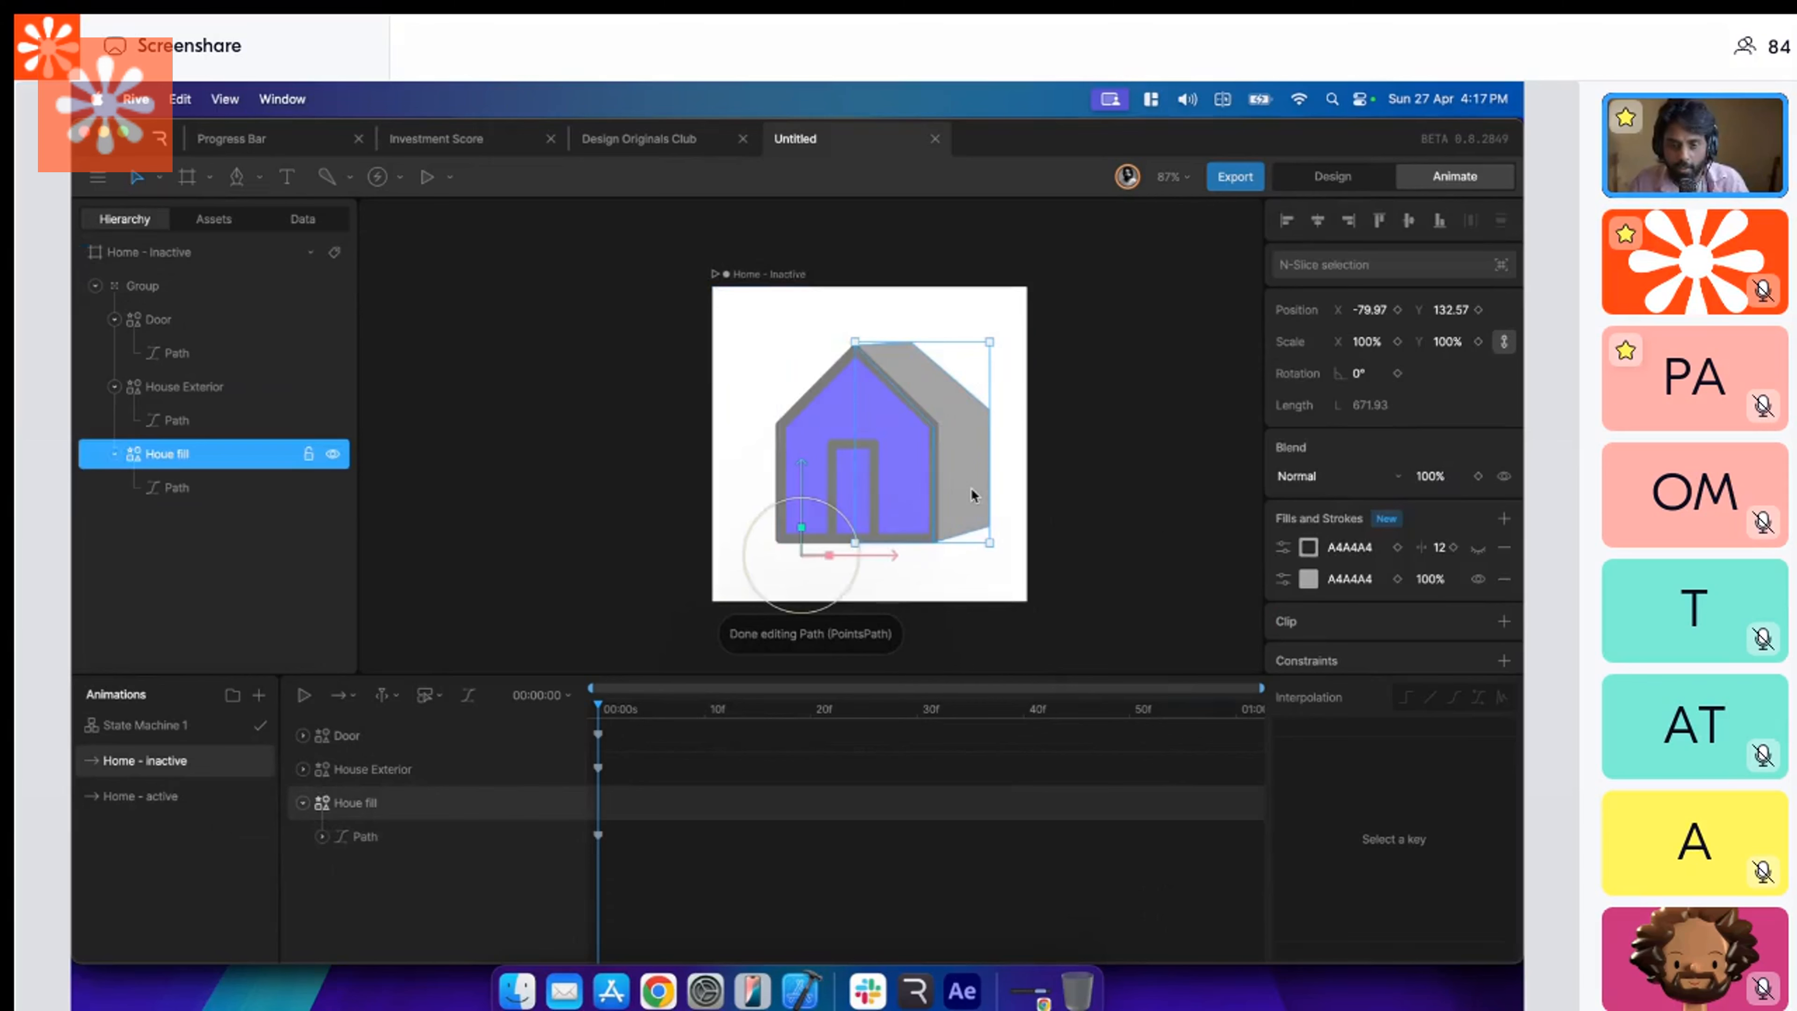
double_click(970, 488)
key(Escape)
In the Home - inactive timeline, widen the door and the house front by moving their right-hand path vertices outward.
click(411, 735)
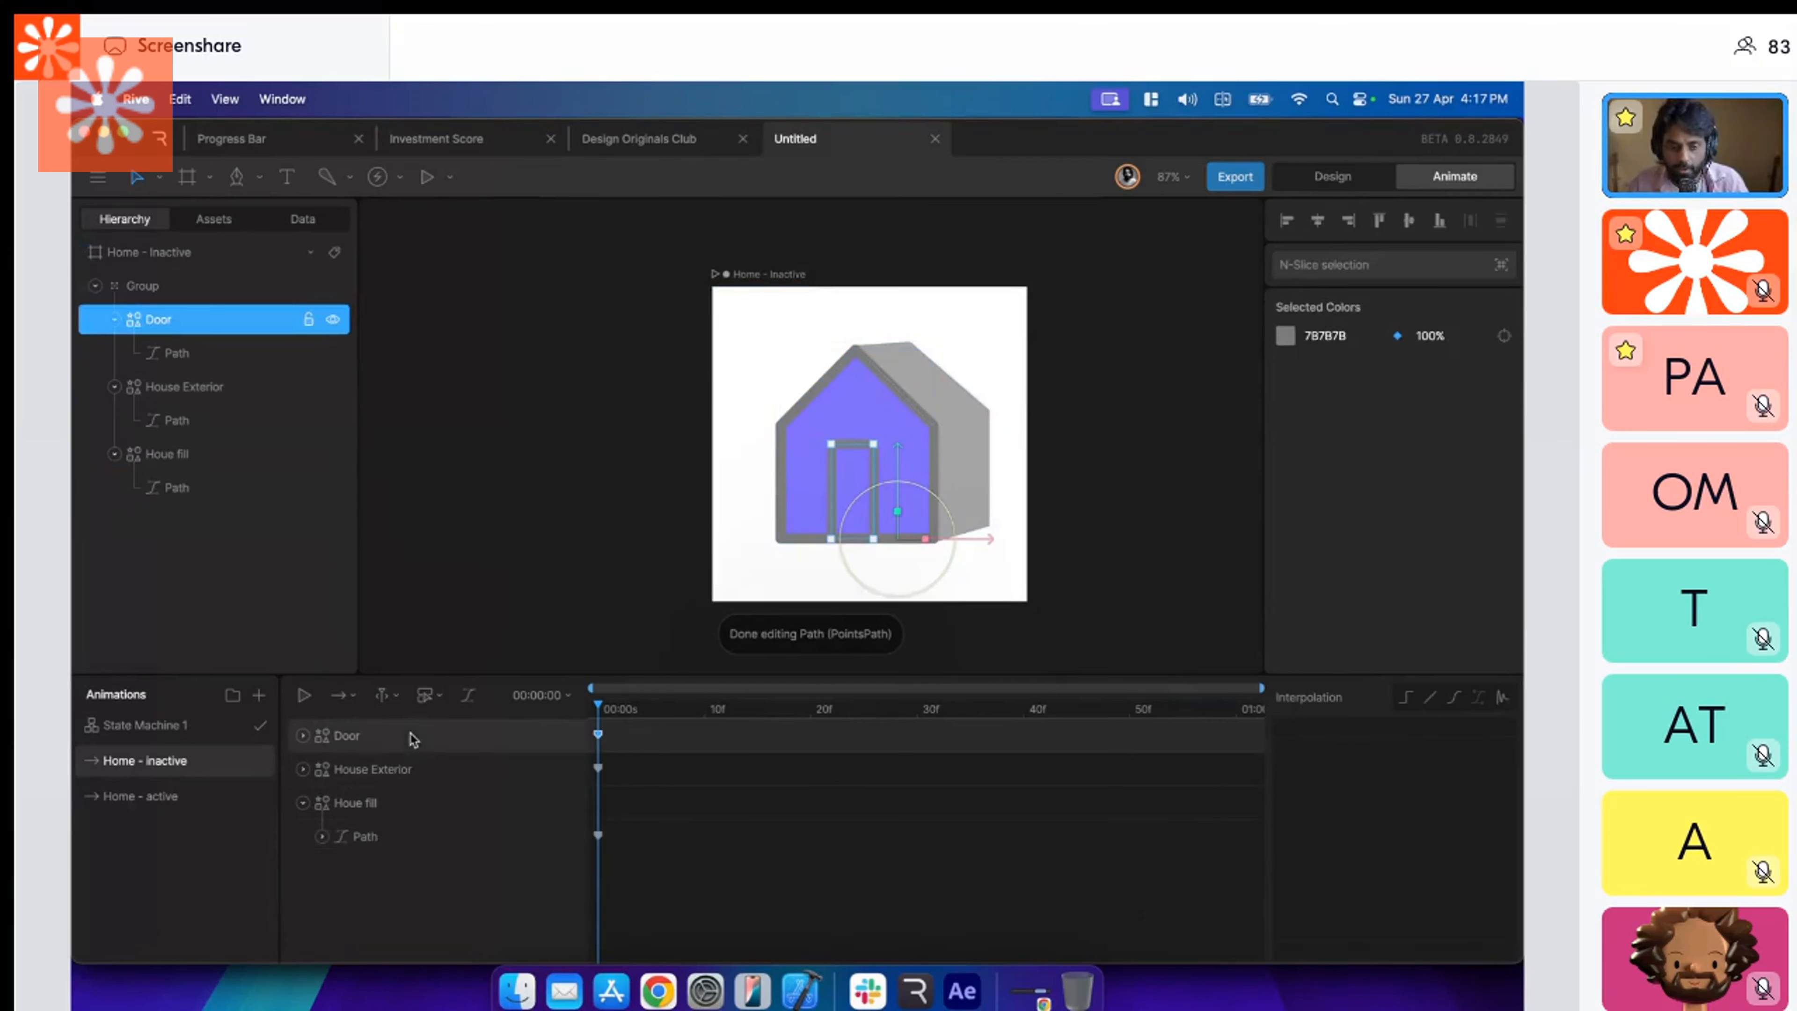
scroll(906, 495, up, 3)
key(Return)
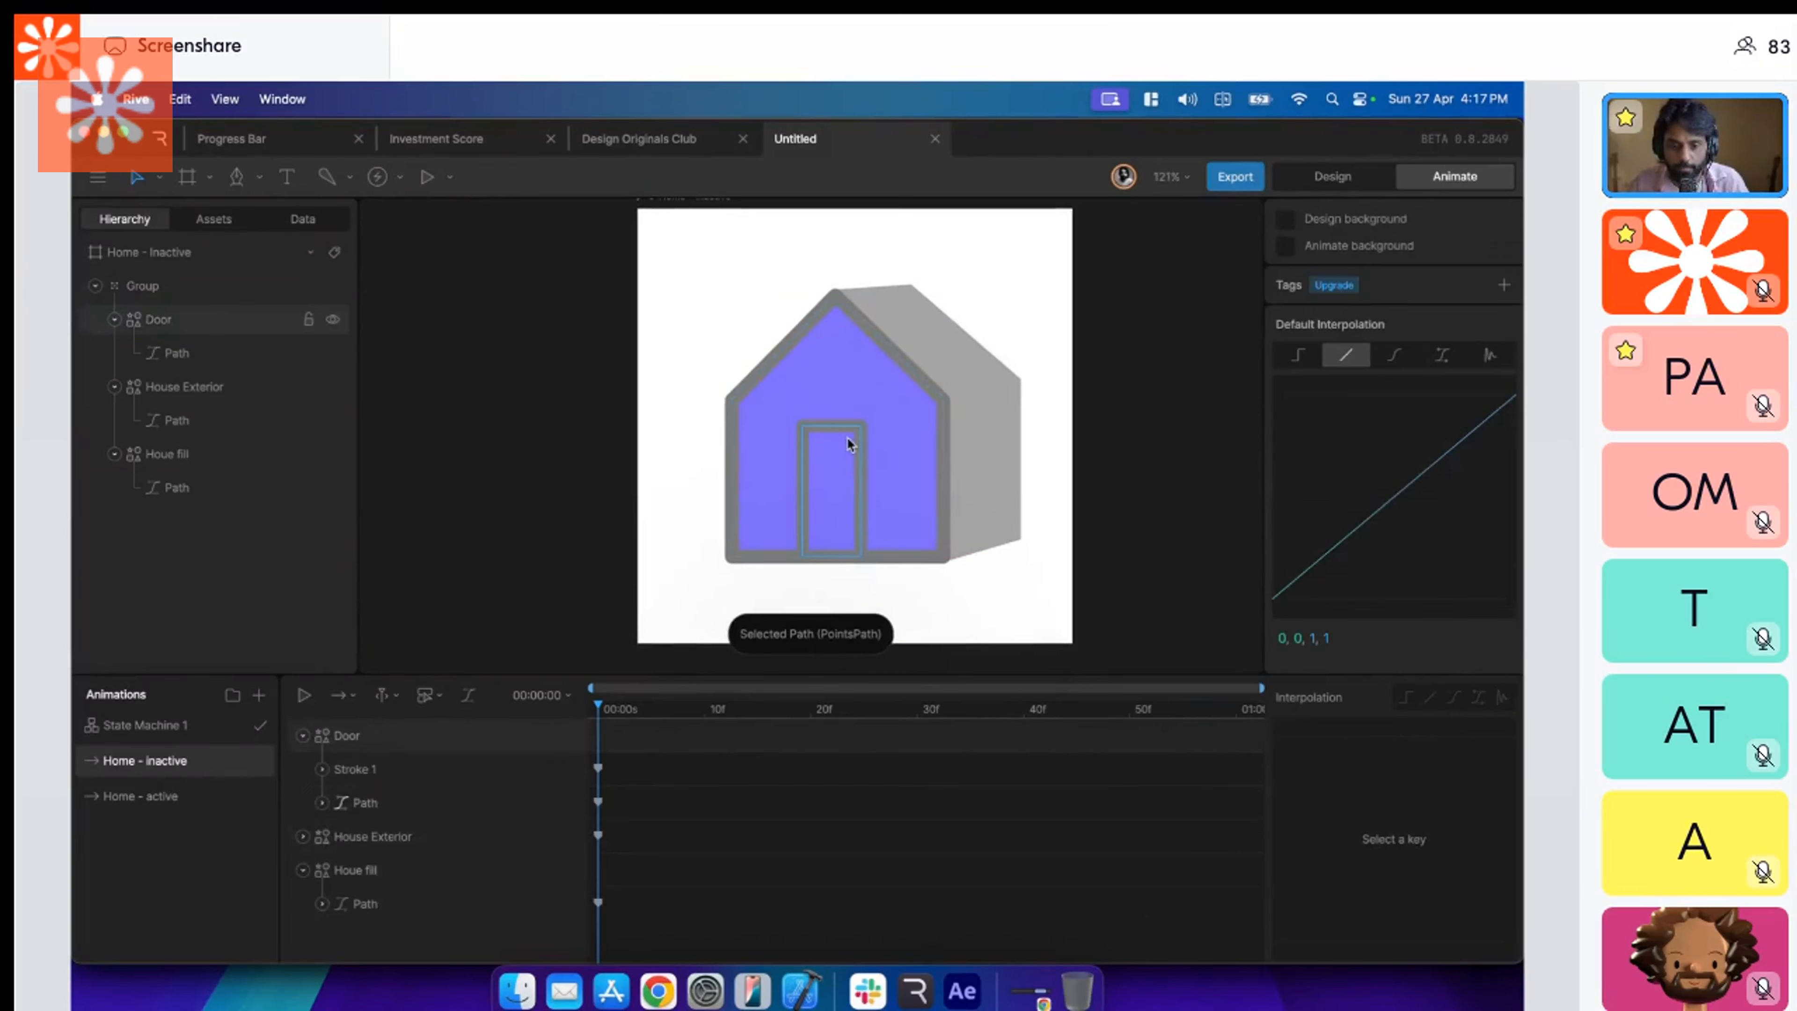
drag(773, 401, 815, 583)
key(Escape)
click(849, 389)
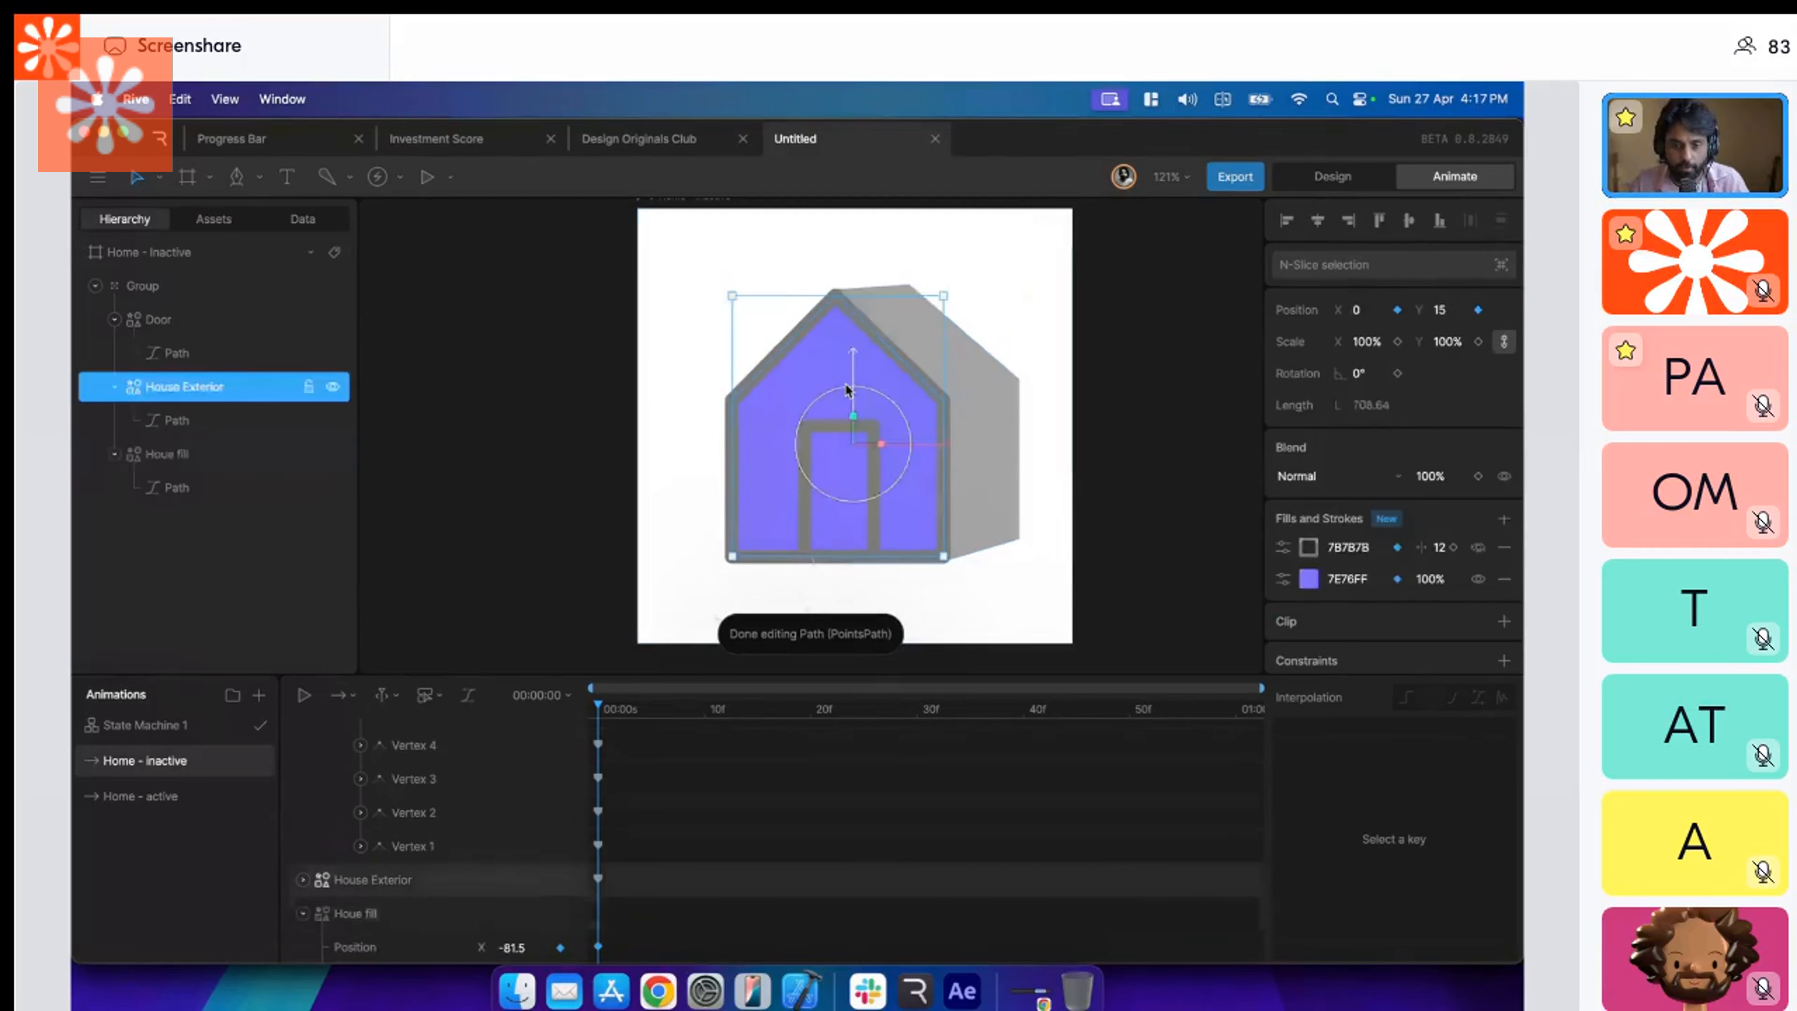
click(847, 388)
click(954, 347)
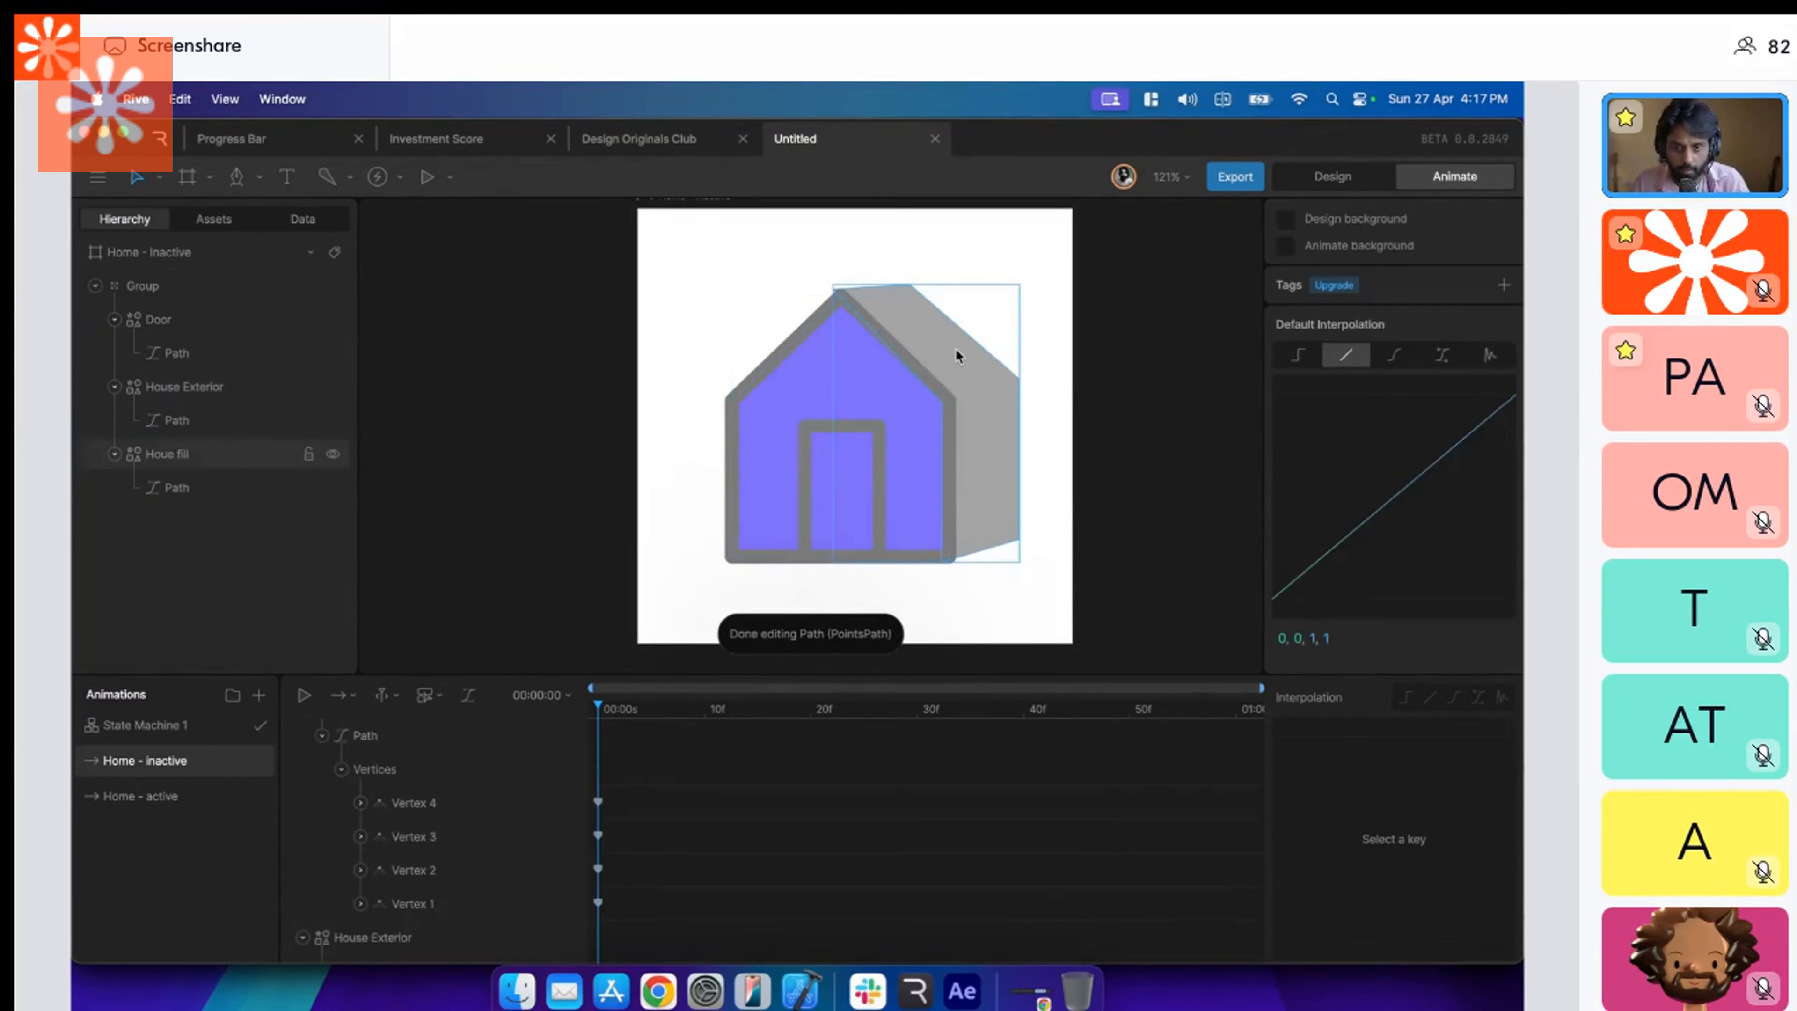
Collapse the Houe fill side shape by moving its path vertices behind the house front's roof peak and right edge.
key(Return)
key(Escape)
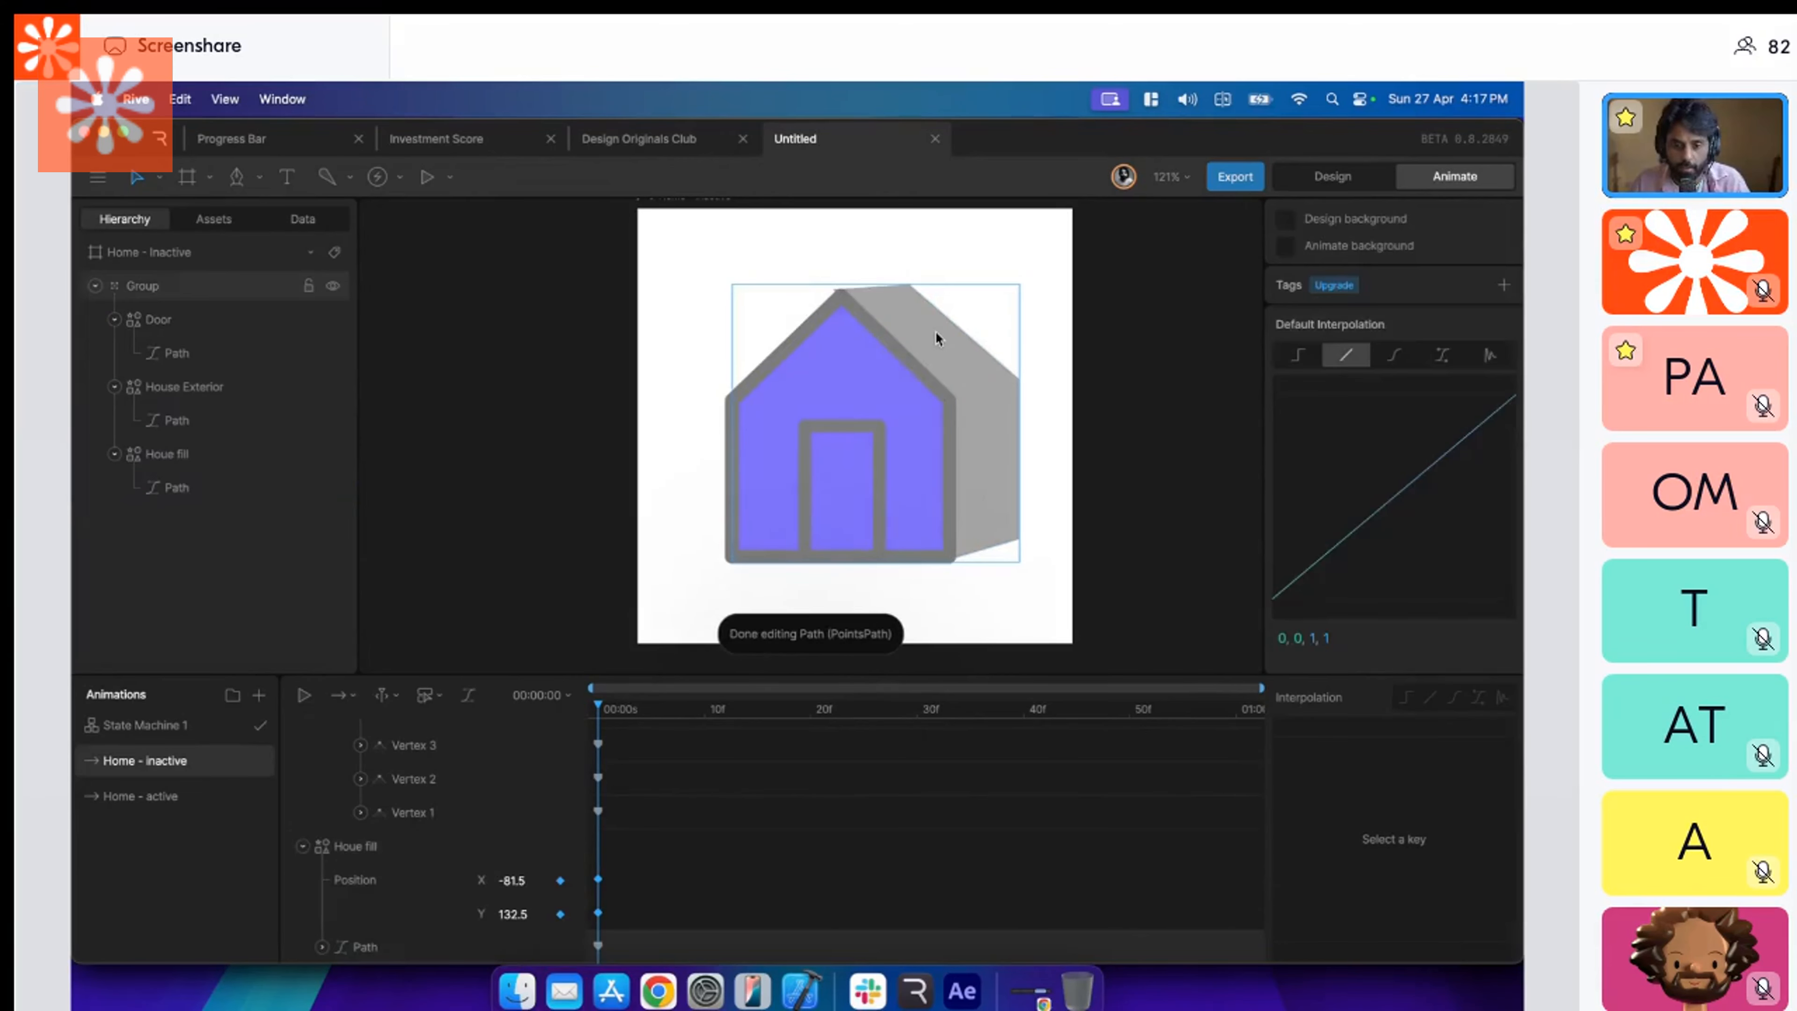
click(935, 330)
key(Return)
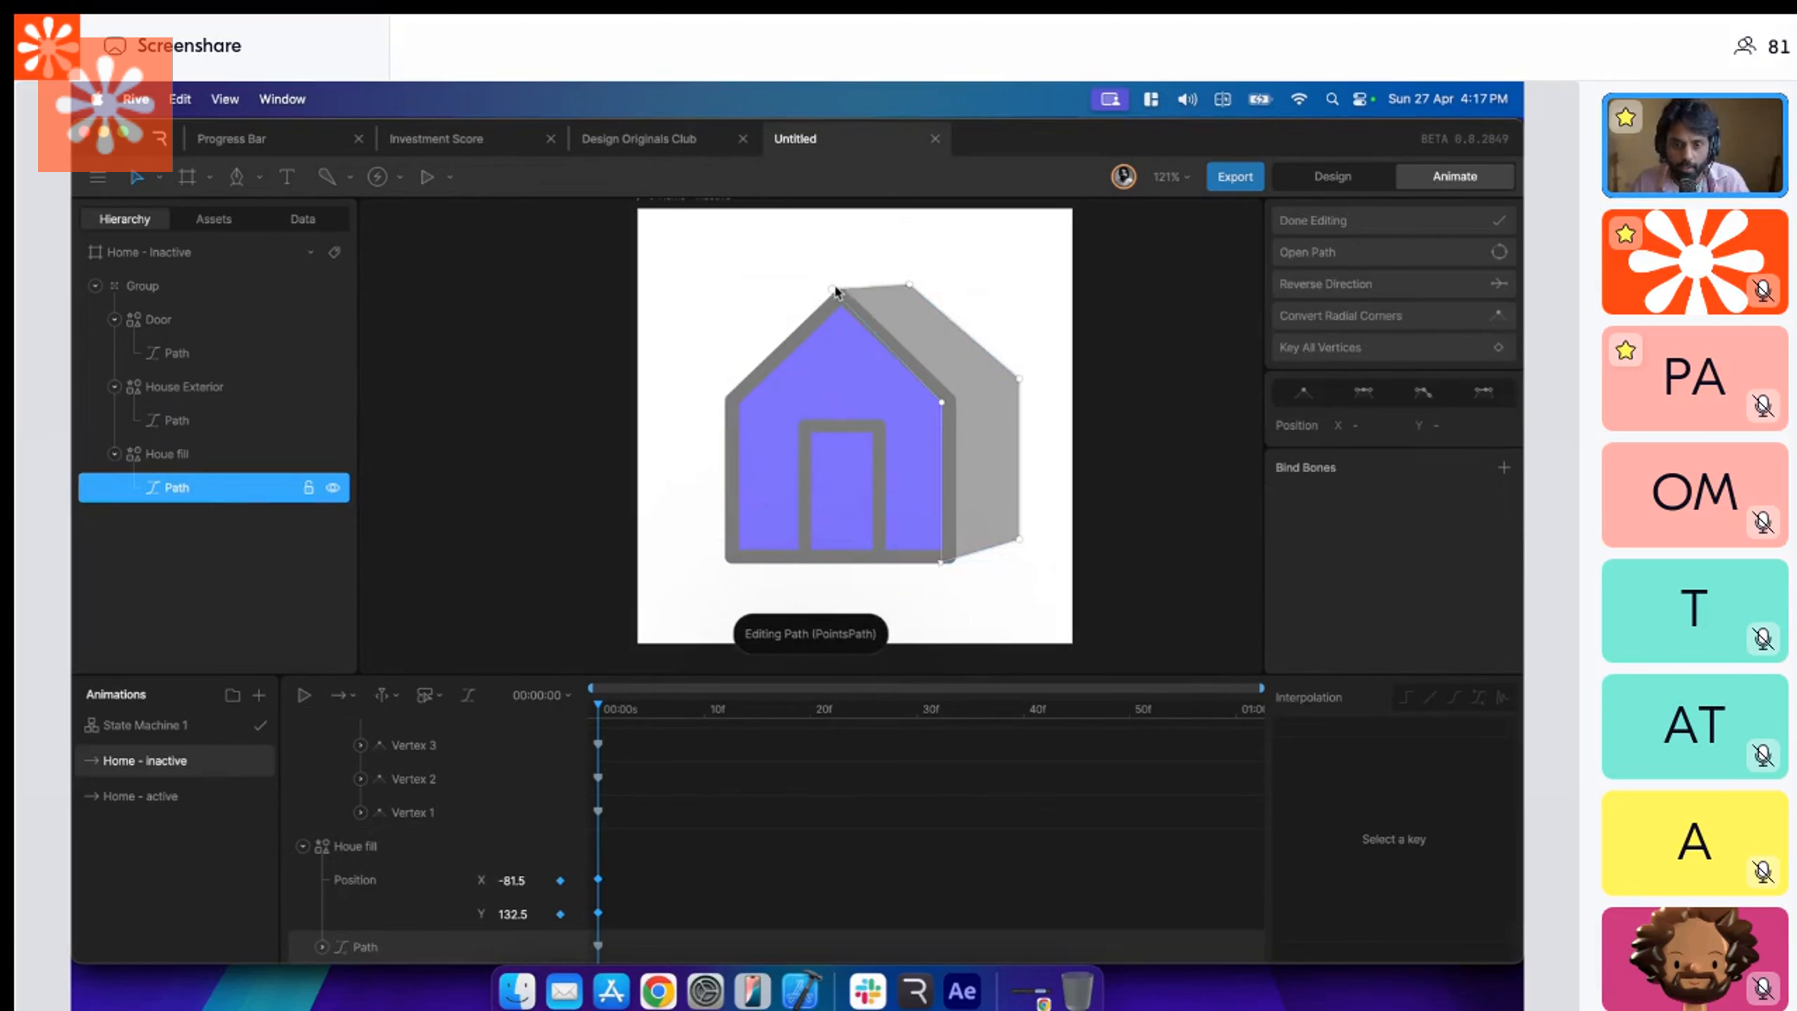
drag(834, 290, 842, 298)
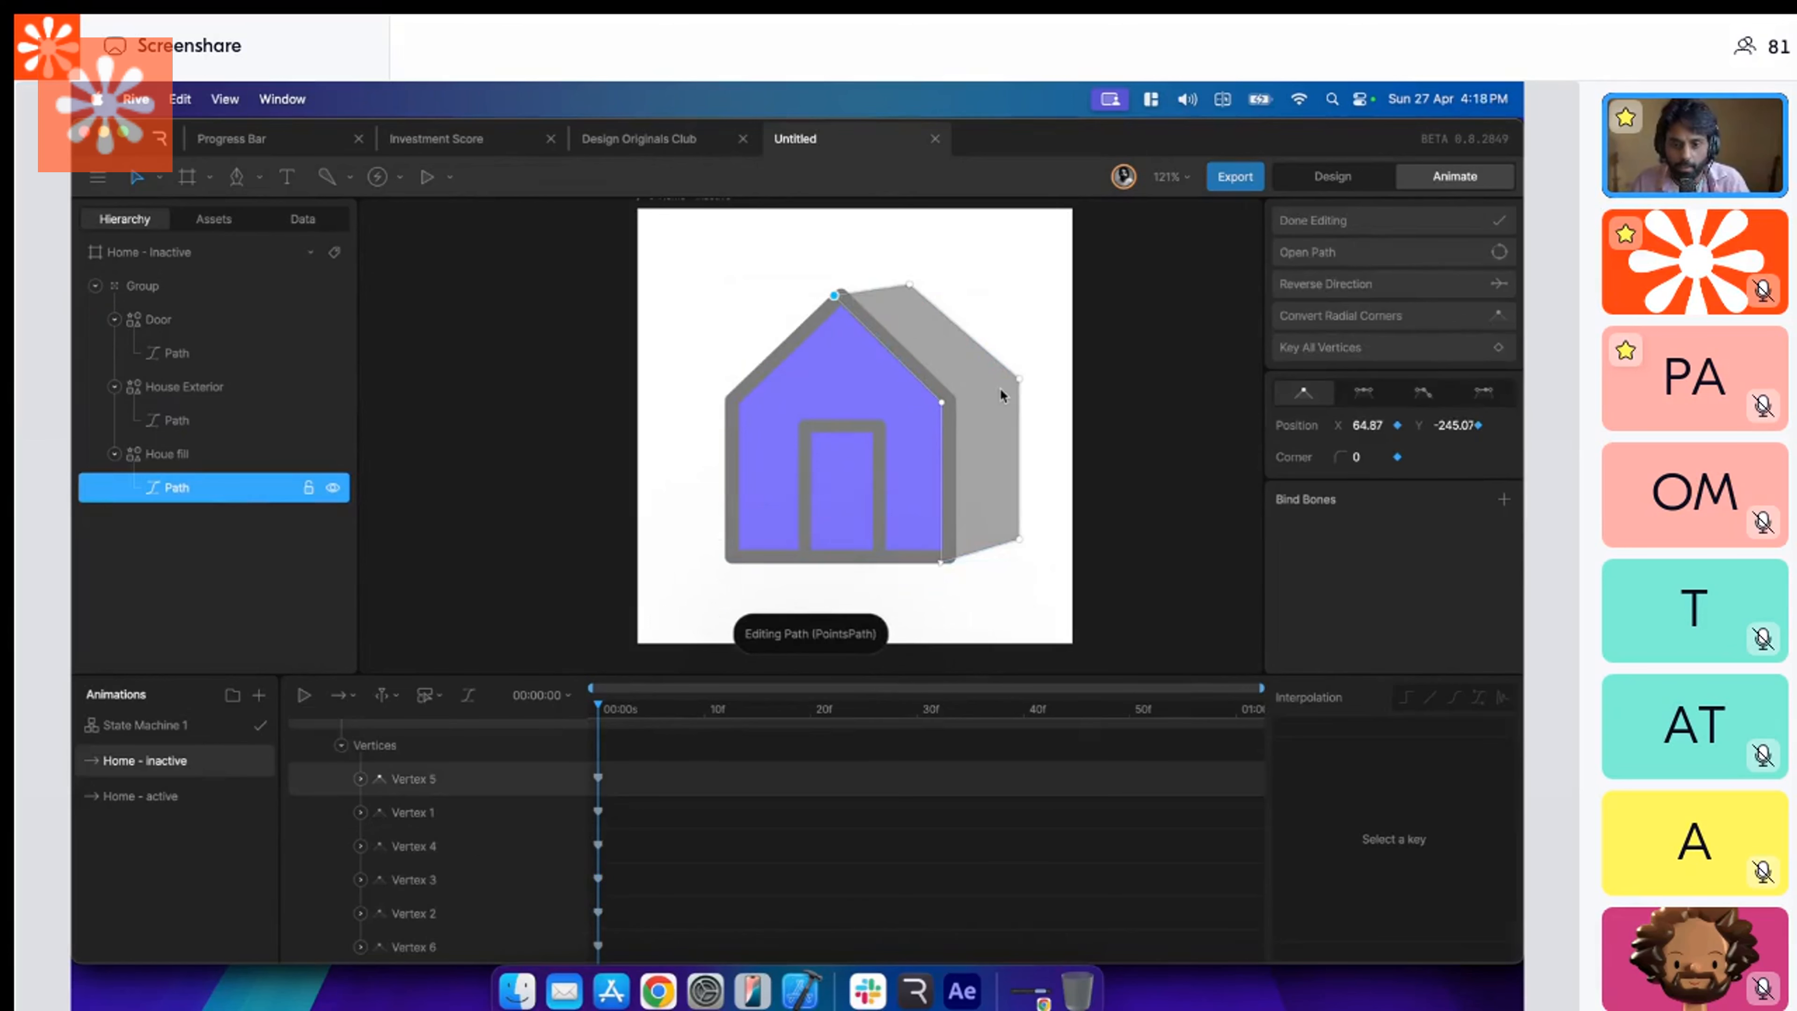
drag(1019, 379, 953, 398)
drag(910, 284, 841, 301)
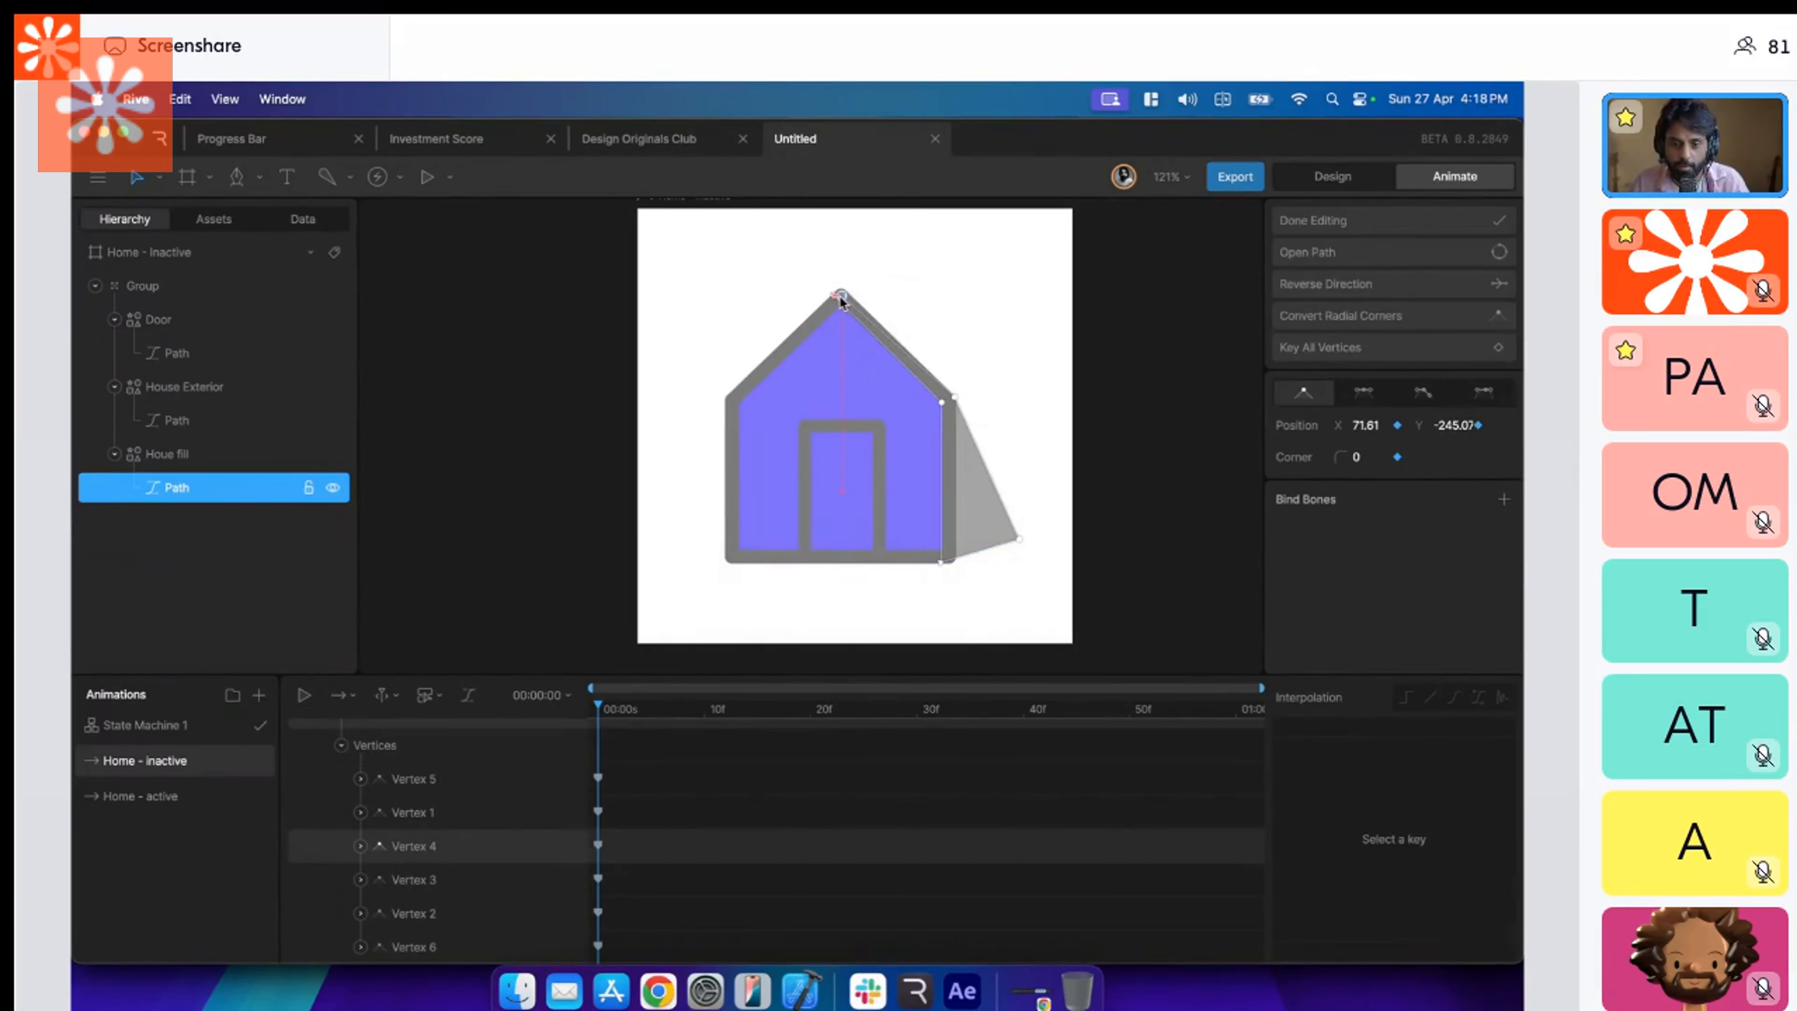
drag(1023, 546, 946, 558)
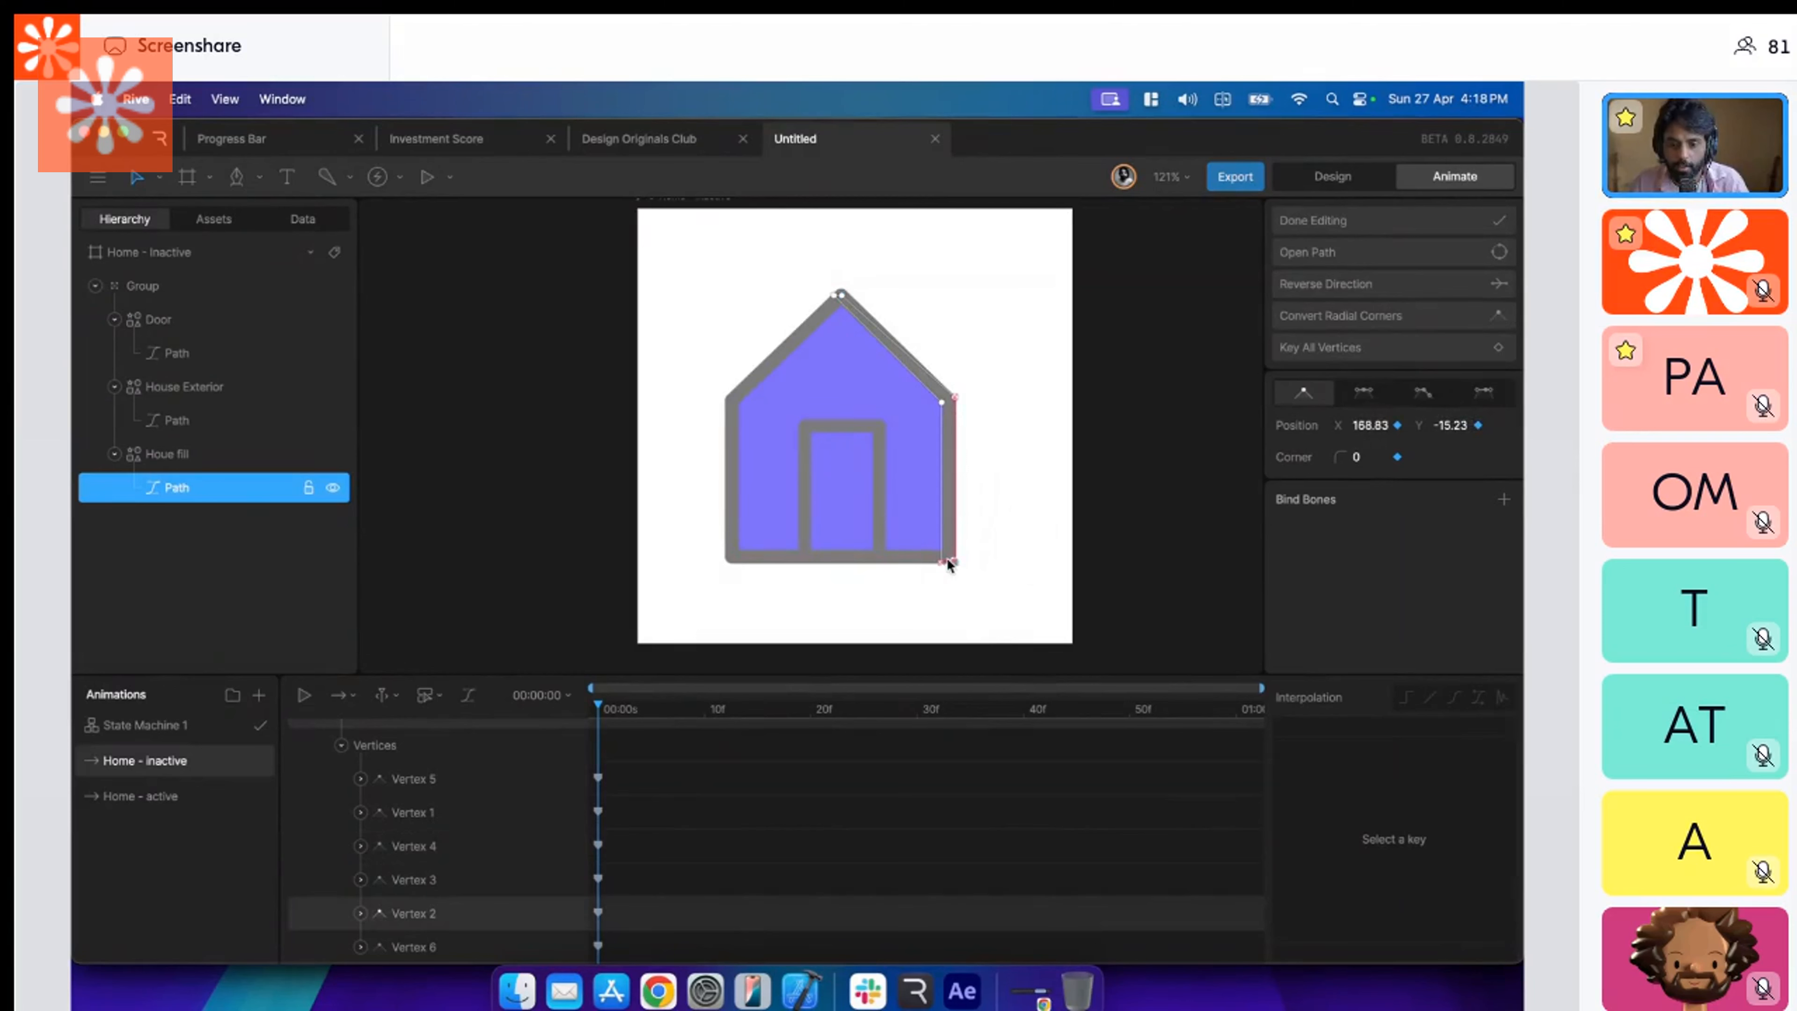
scroll(946, 556, down, 2)
key(Escape)
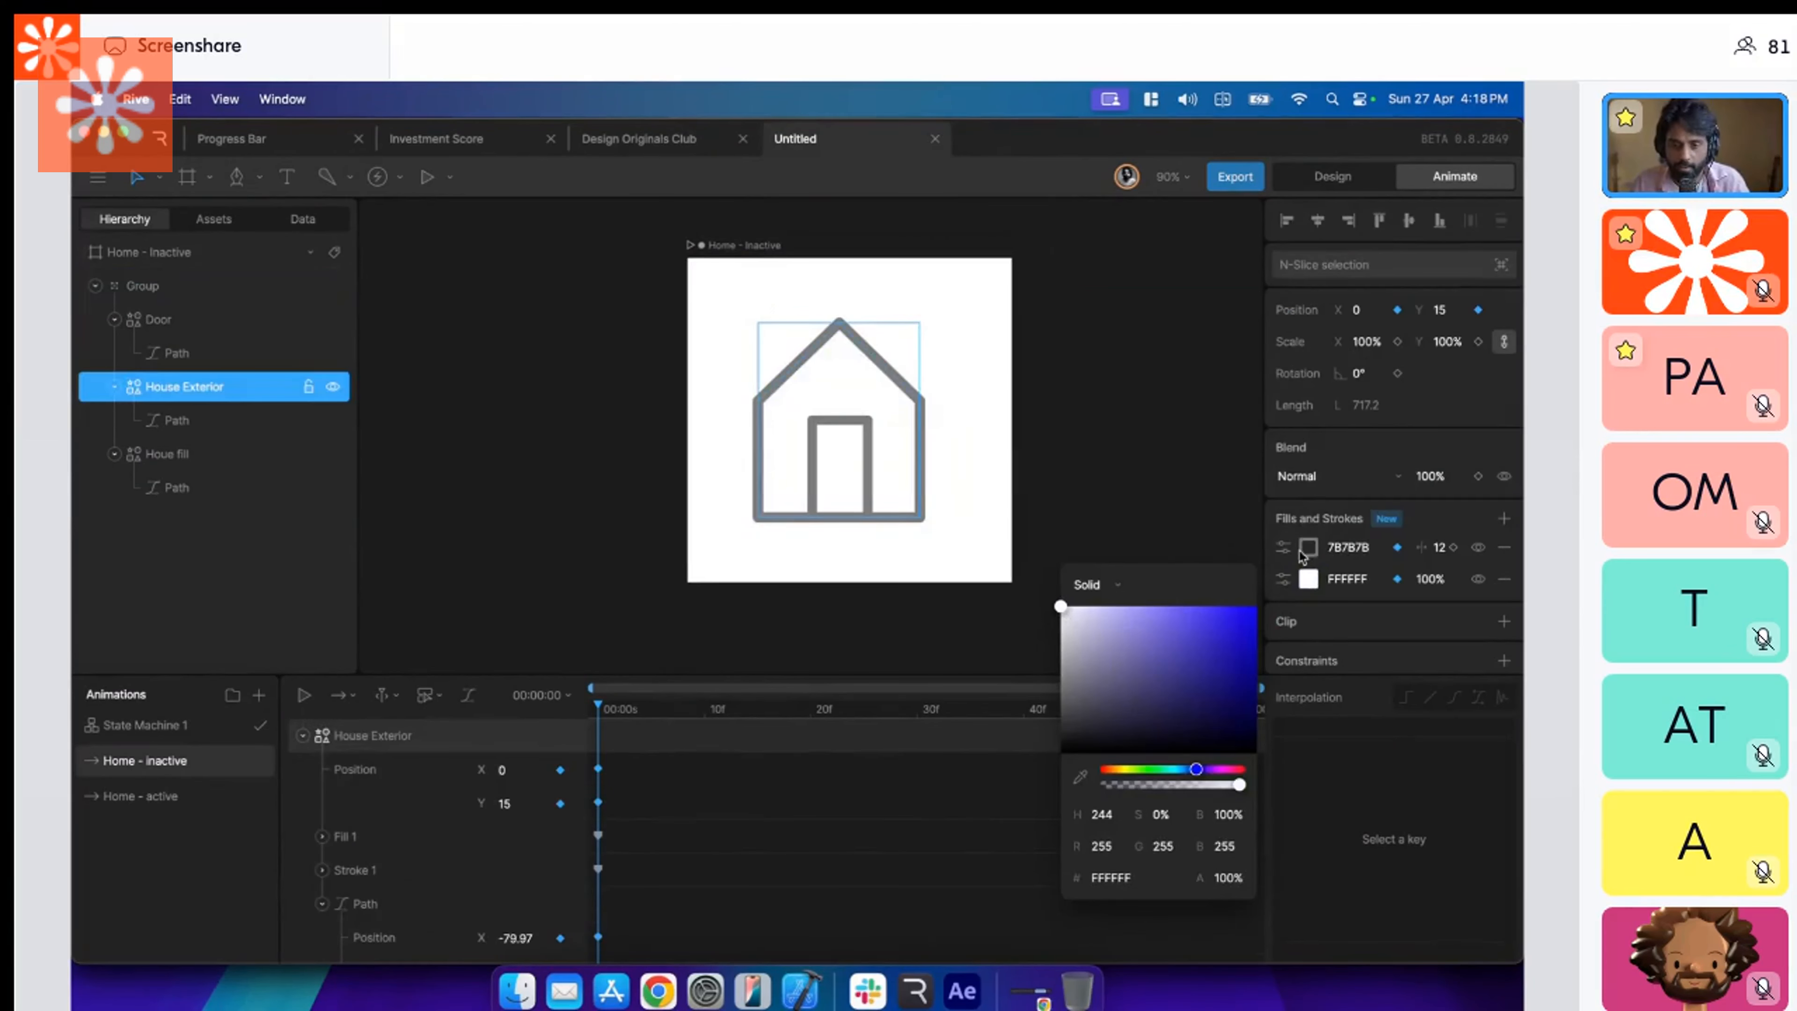
Recolour the inactive house with a white FFFFFF fill and A6A6A6 stroke on House Exterior, and lighten the door's stroke to a similar gray.
click(1307, 547)
drag(1060, 650, 1053, 629)
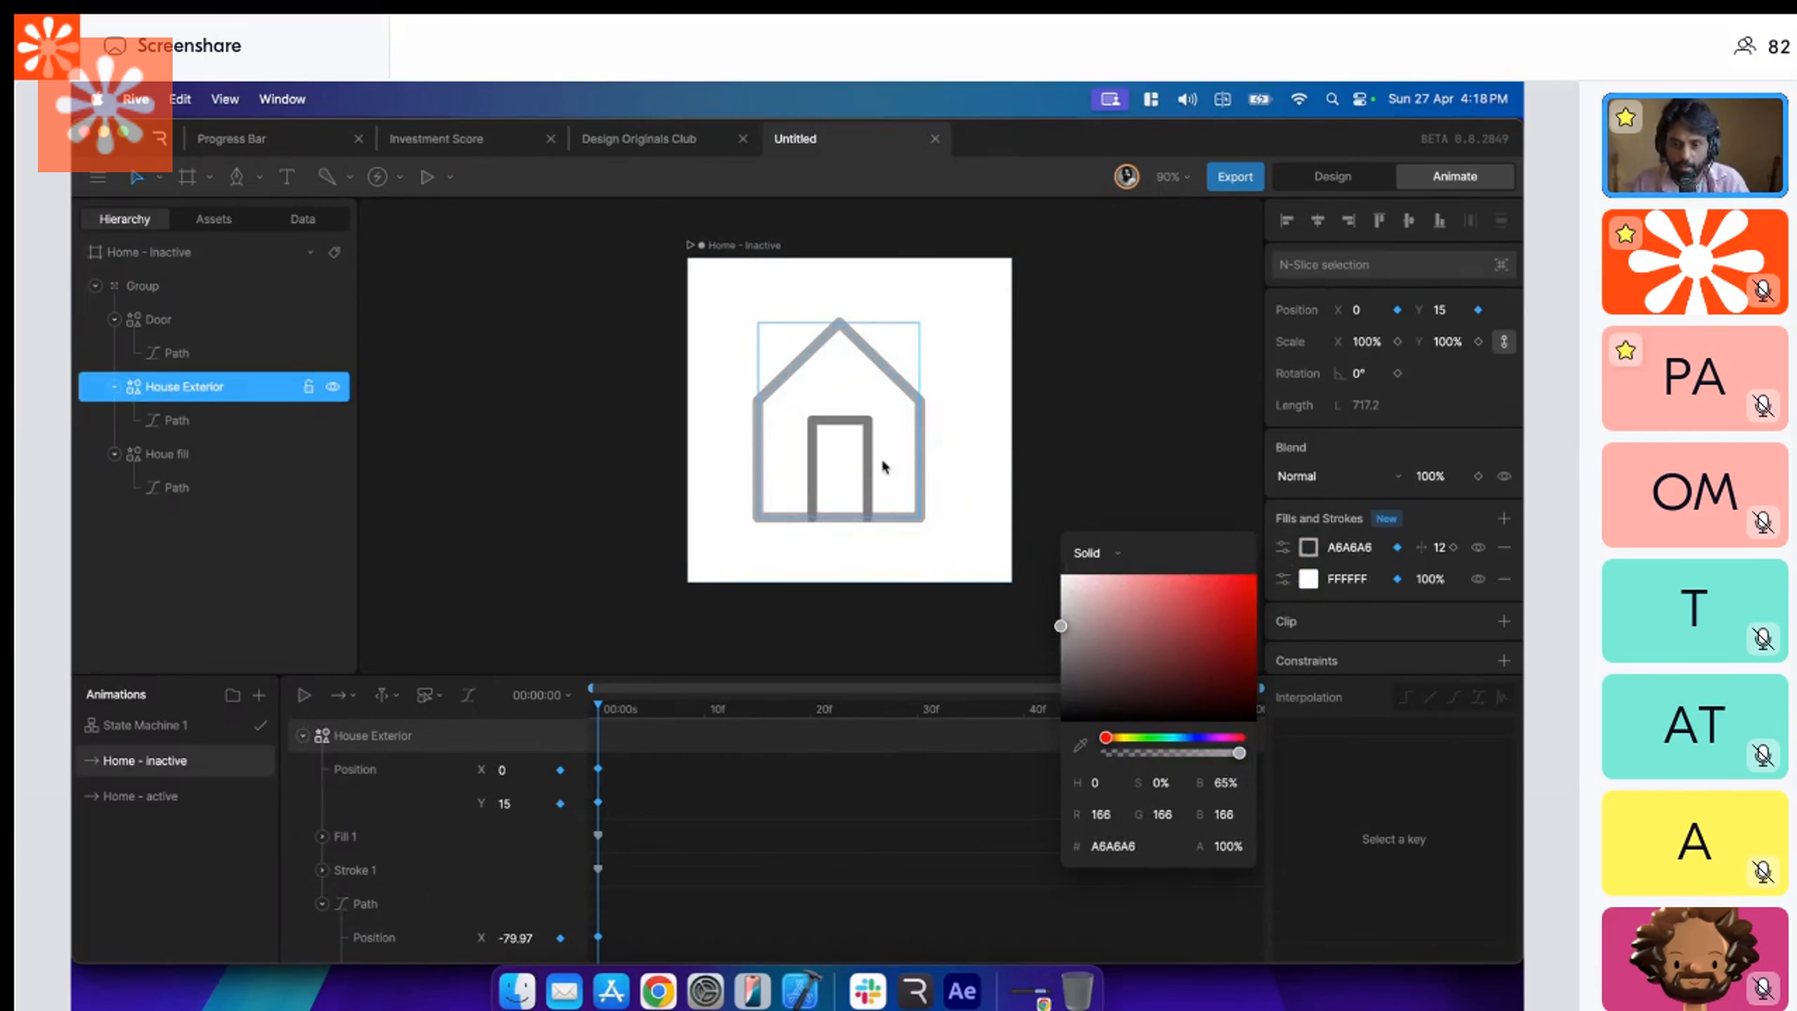
click(866, 463)
click(1303, 552)
drag(1062, 648, 1013, 618)
click(1053, 482)
drag(1050, 483, 1032, 486)
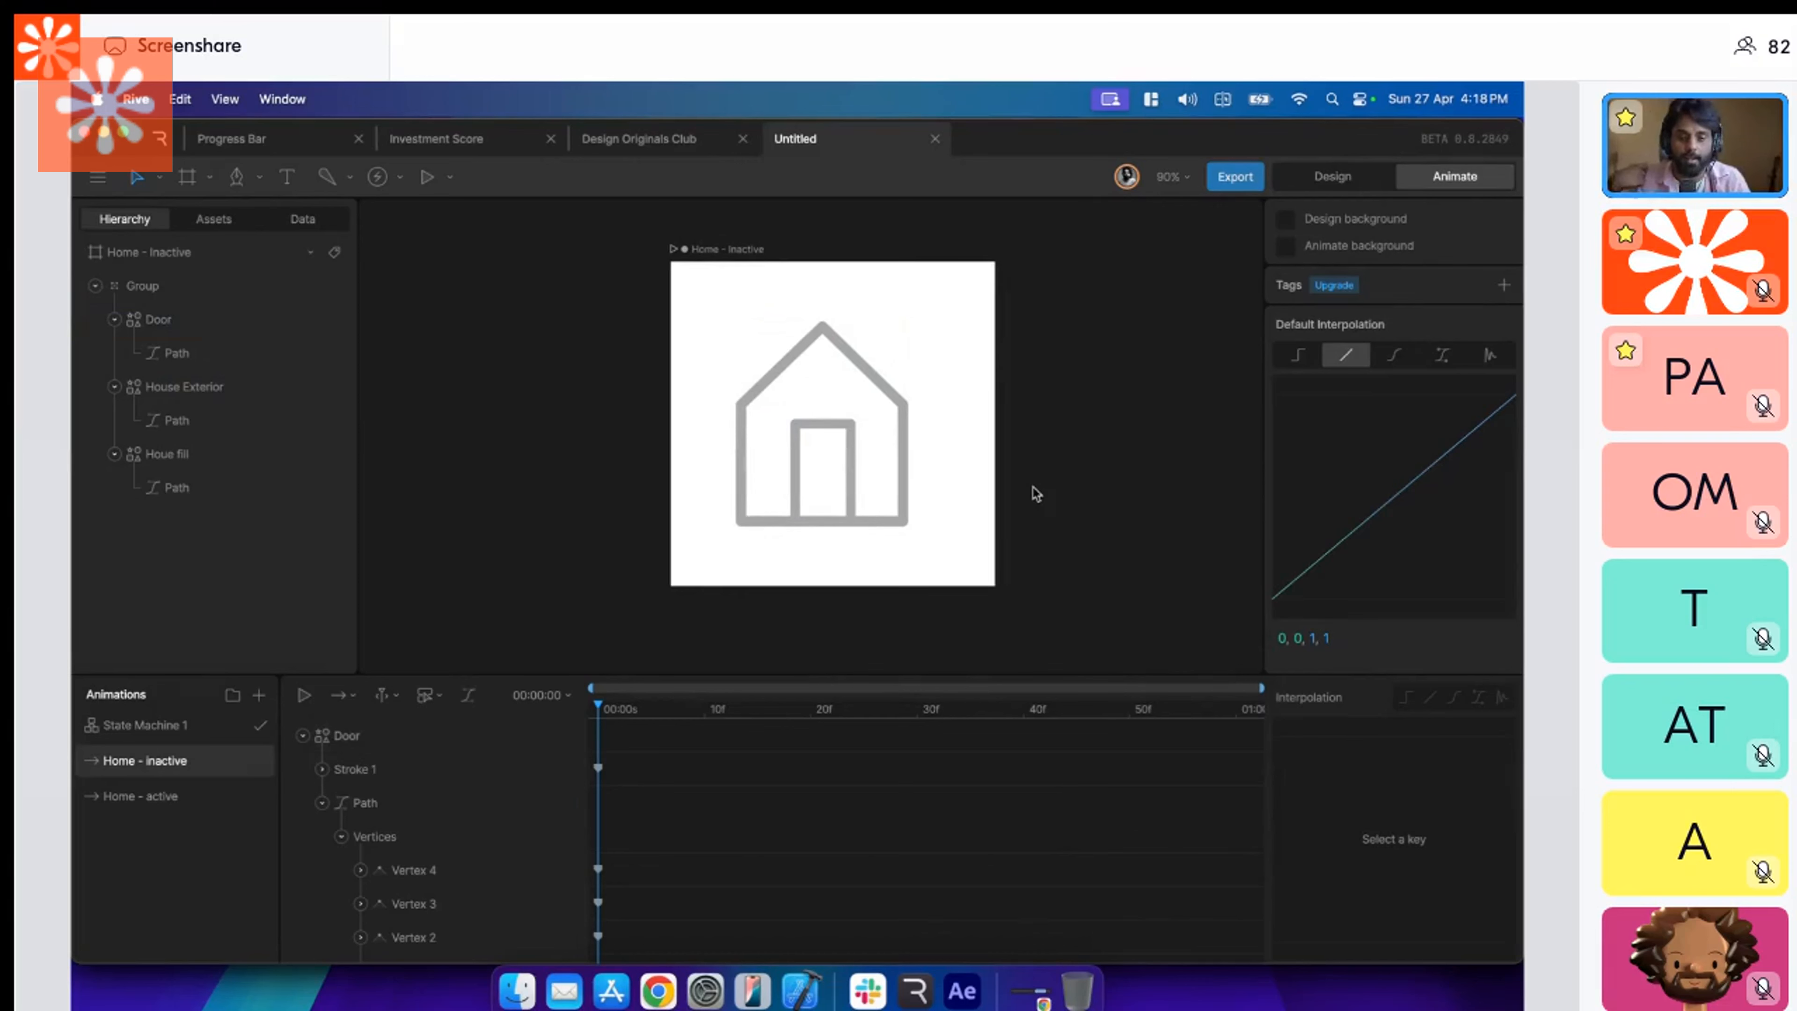
Replace the empty Animation State in State Machine 1 with Home - inactive, connected from Entry and to Home - active.
click(163, 727)
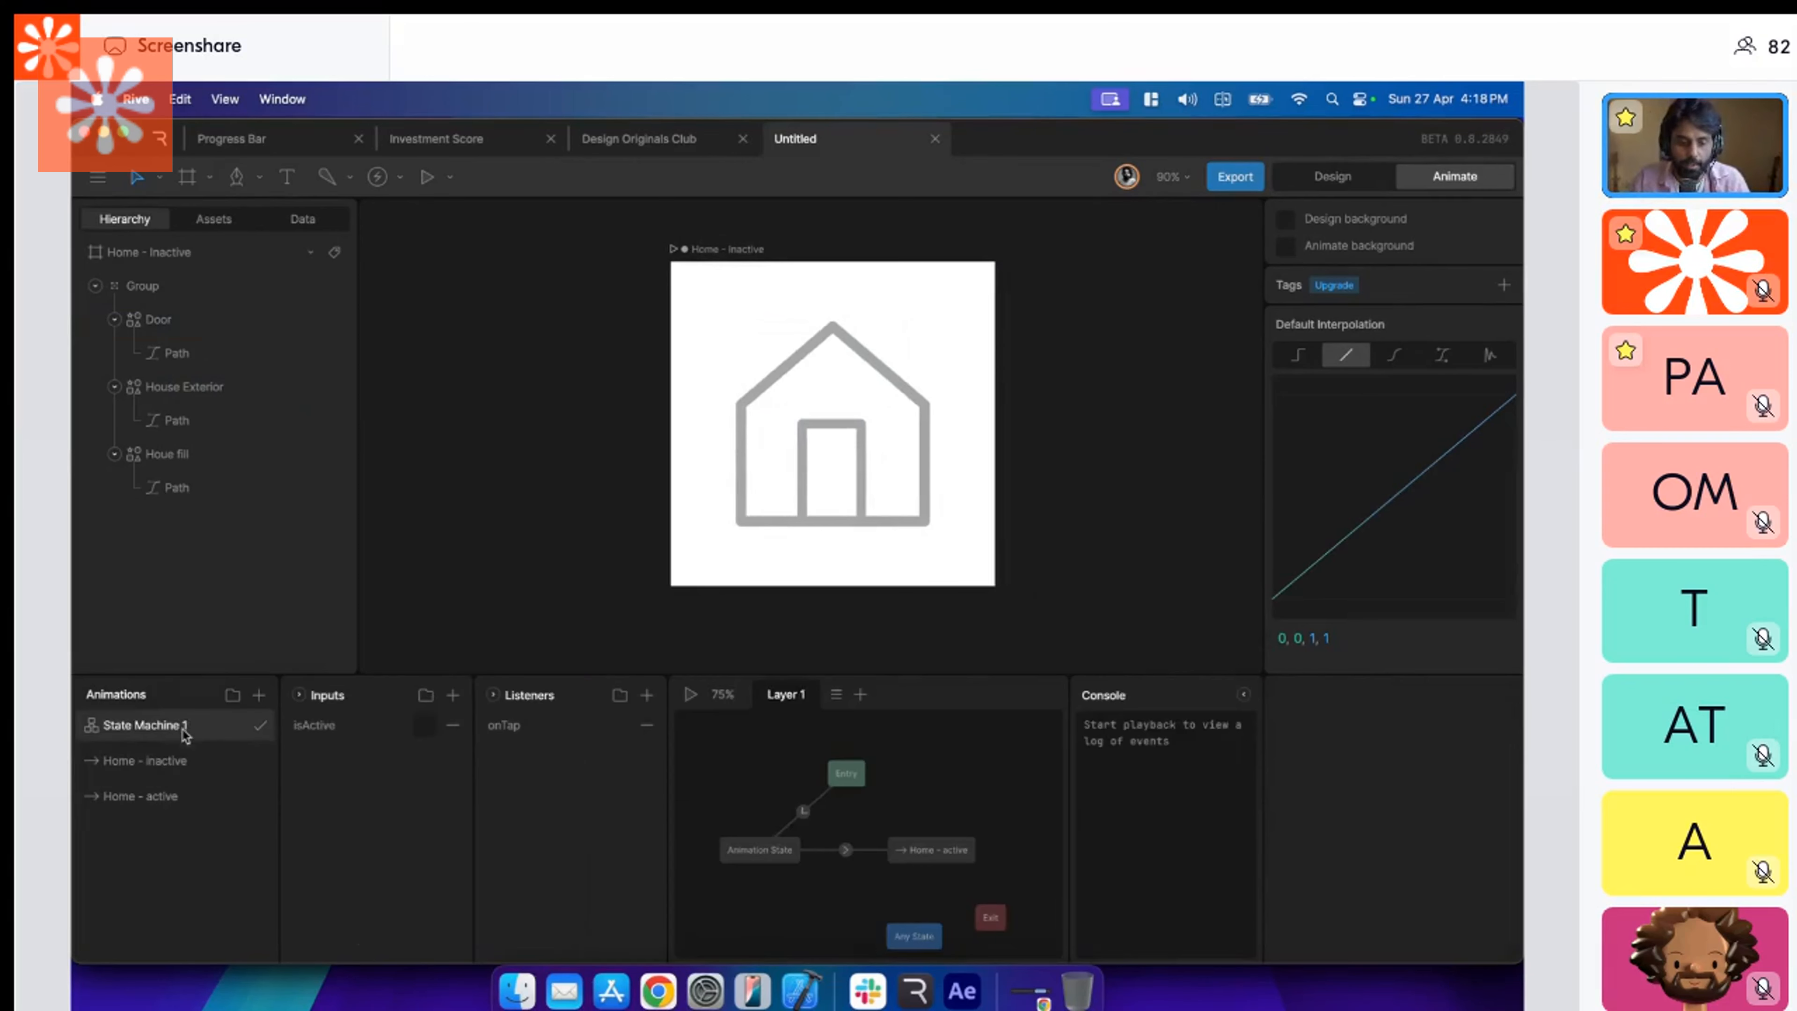
click(690, 696)
click(790, 850)
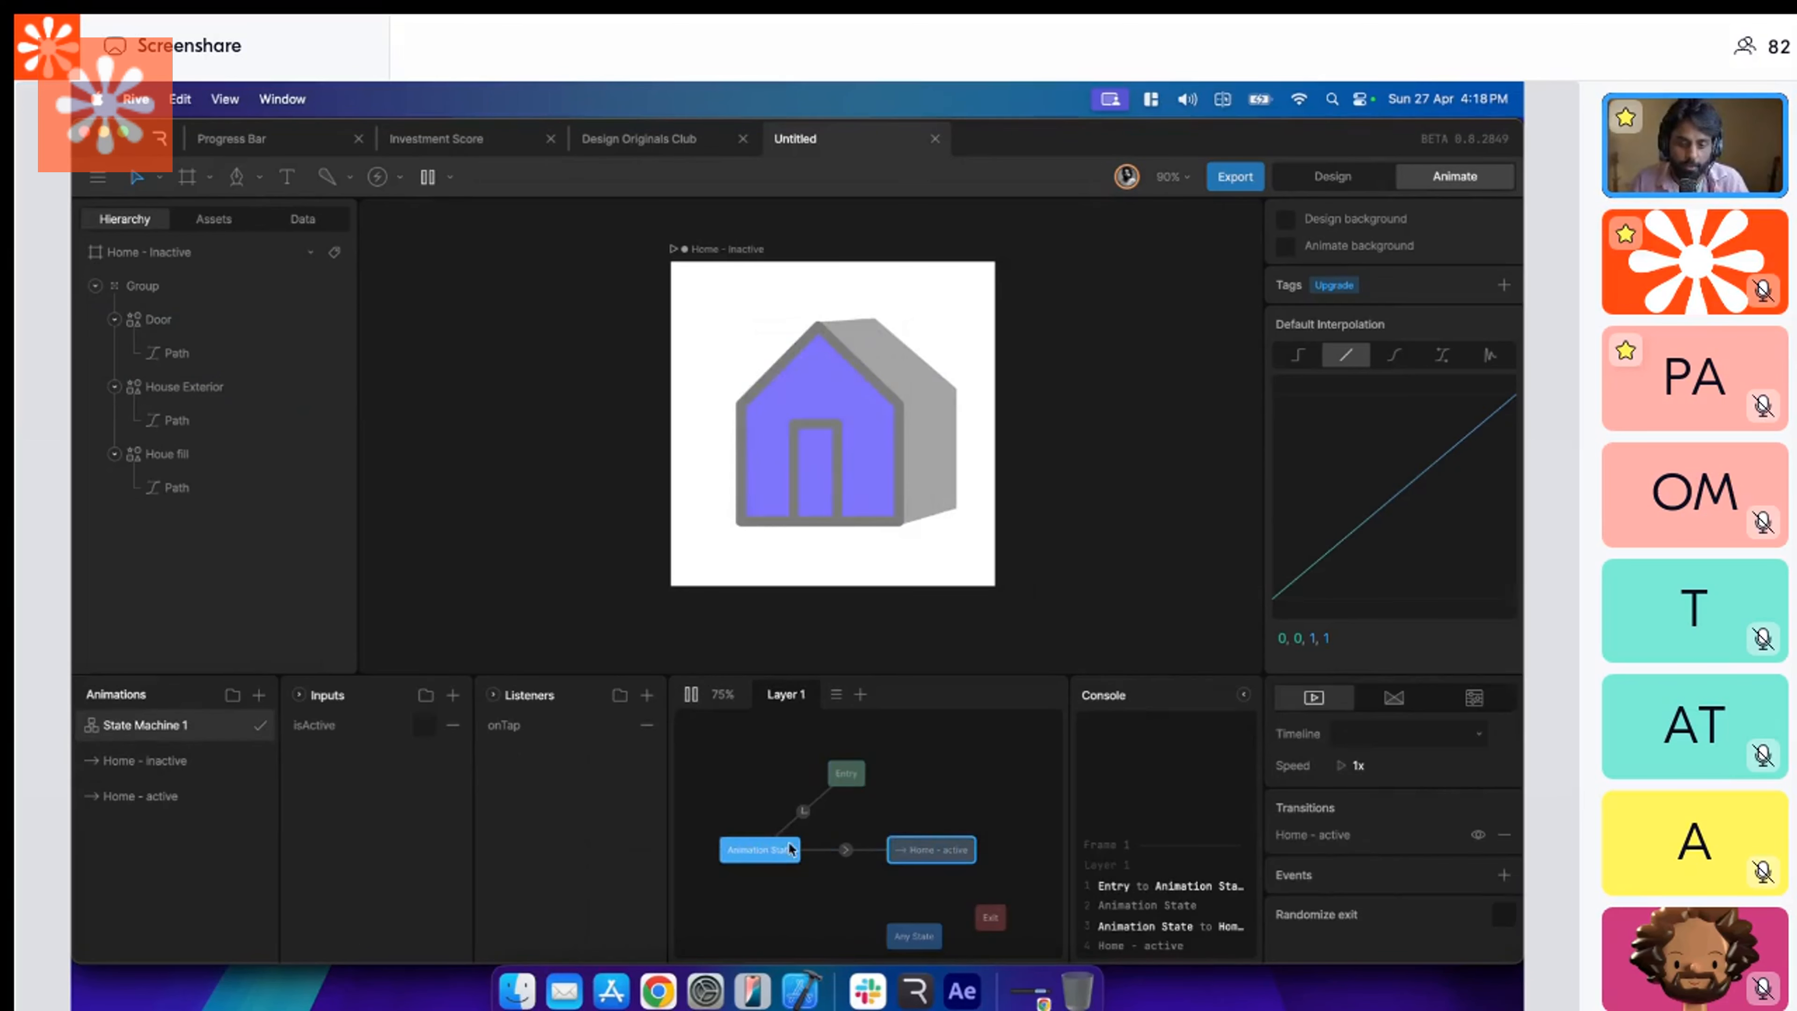
key(BackSpace)
drag(141, 796, 772, 845)
key(BackSpace)
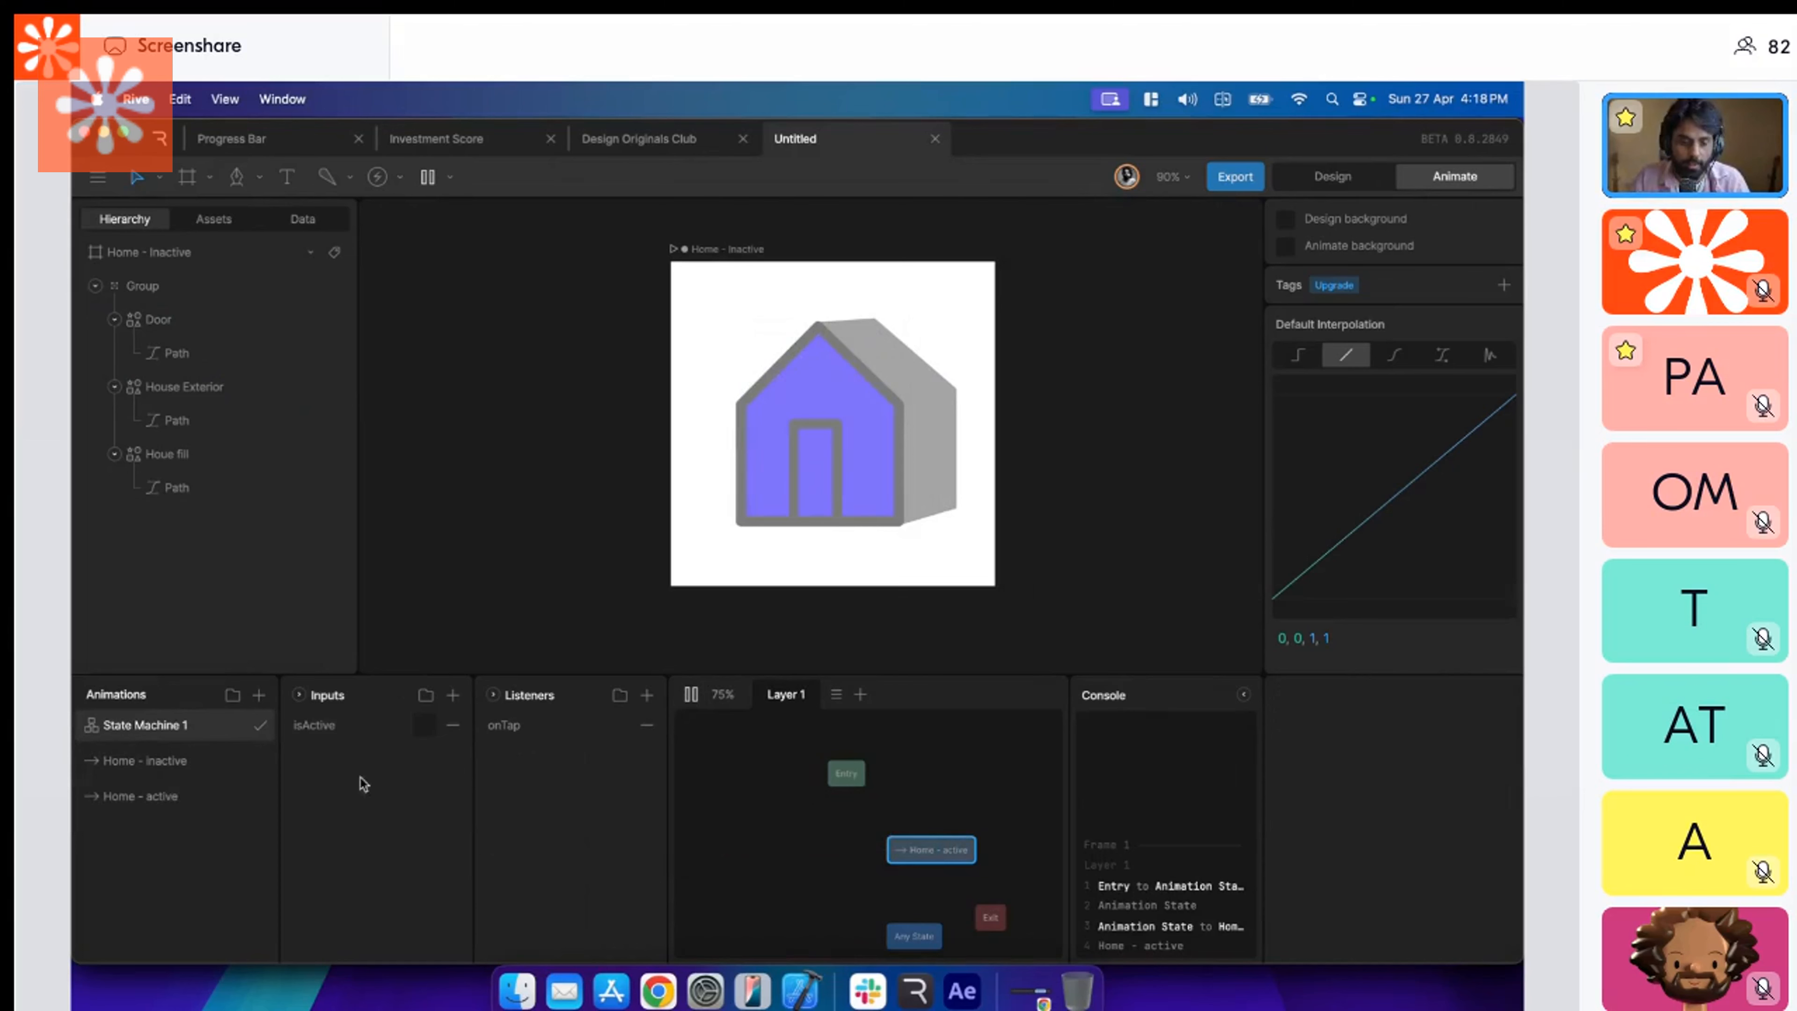
mouse_move(141, 761)
mouse_down()
mouse_move(809, 887)
mouse_move(791, 846)
mouse_move(893, 854)
mouse_move(761, 855)
mouse_move(931, 849)
mouse_up()
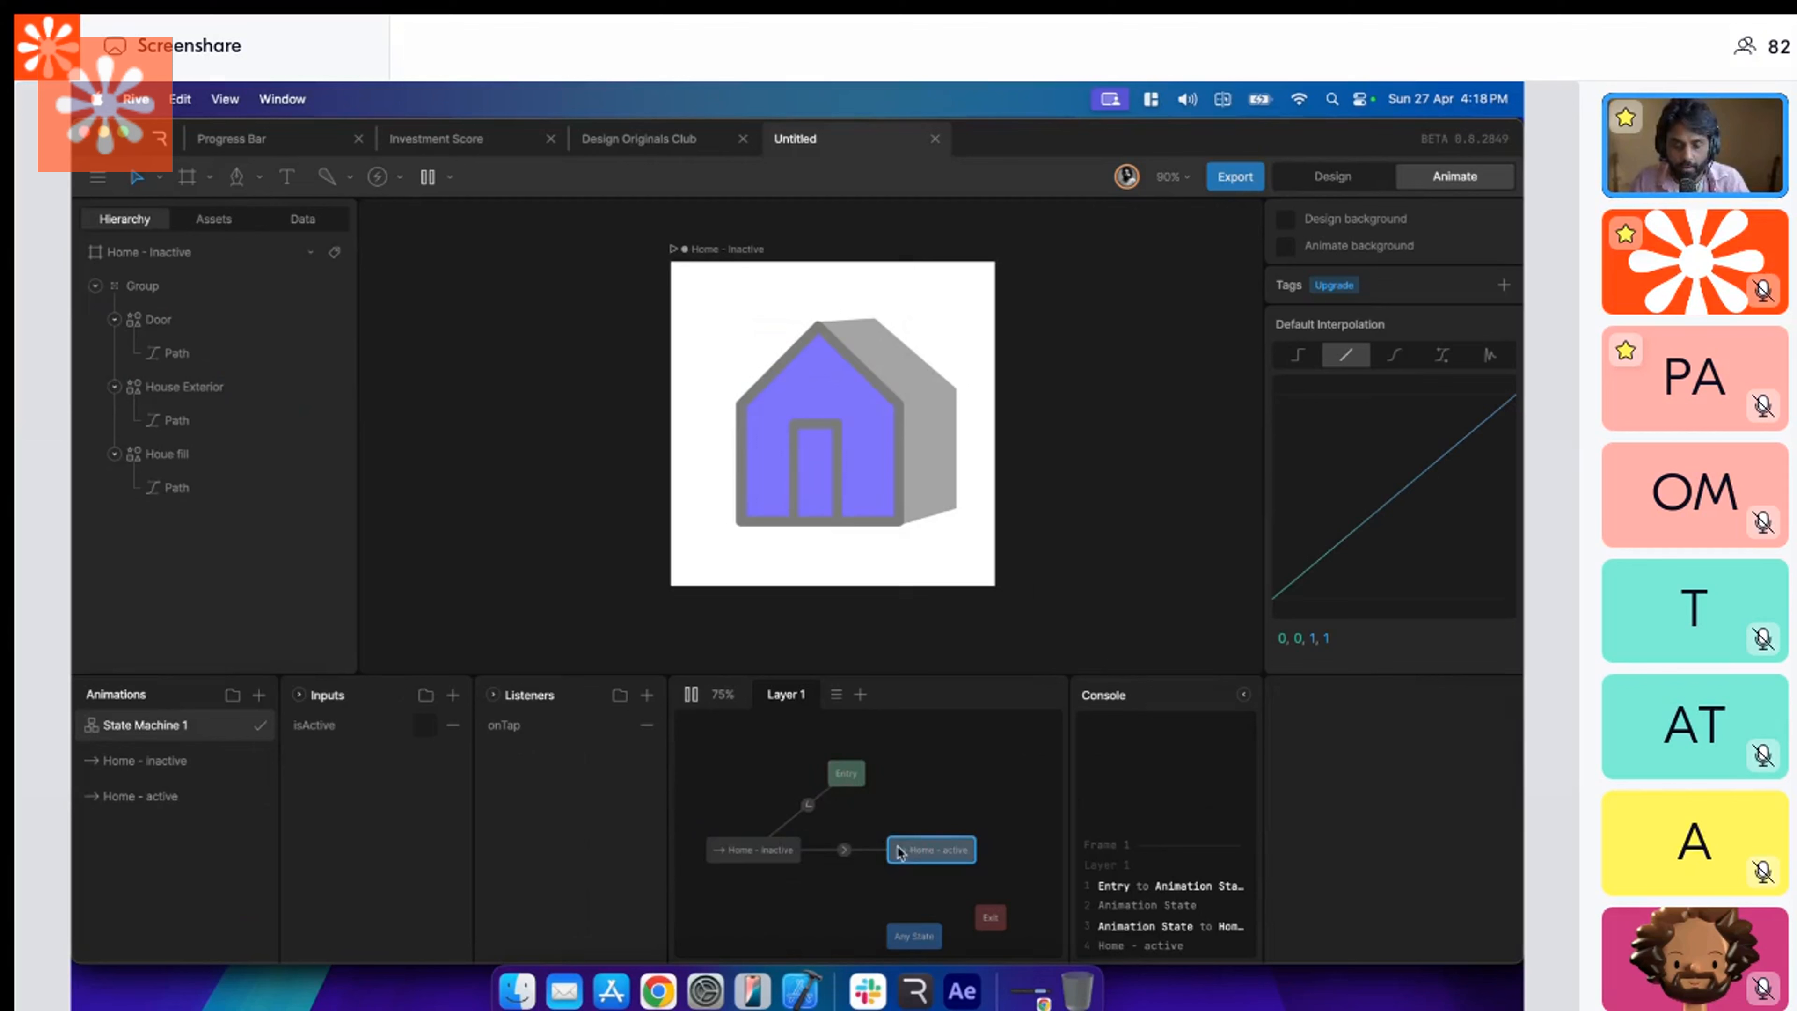
Set the Home - inactive to Home - active transition's duration to 350 ms.
click(844, 850)
click(1455, 716)
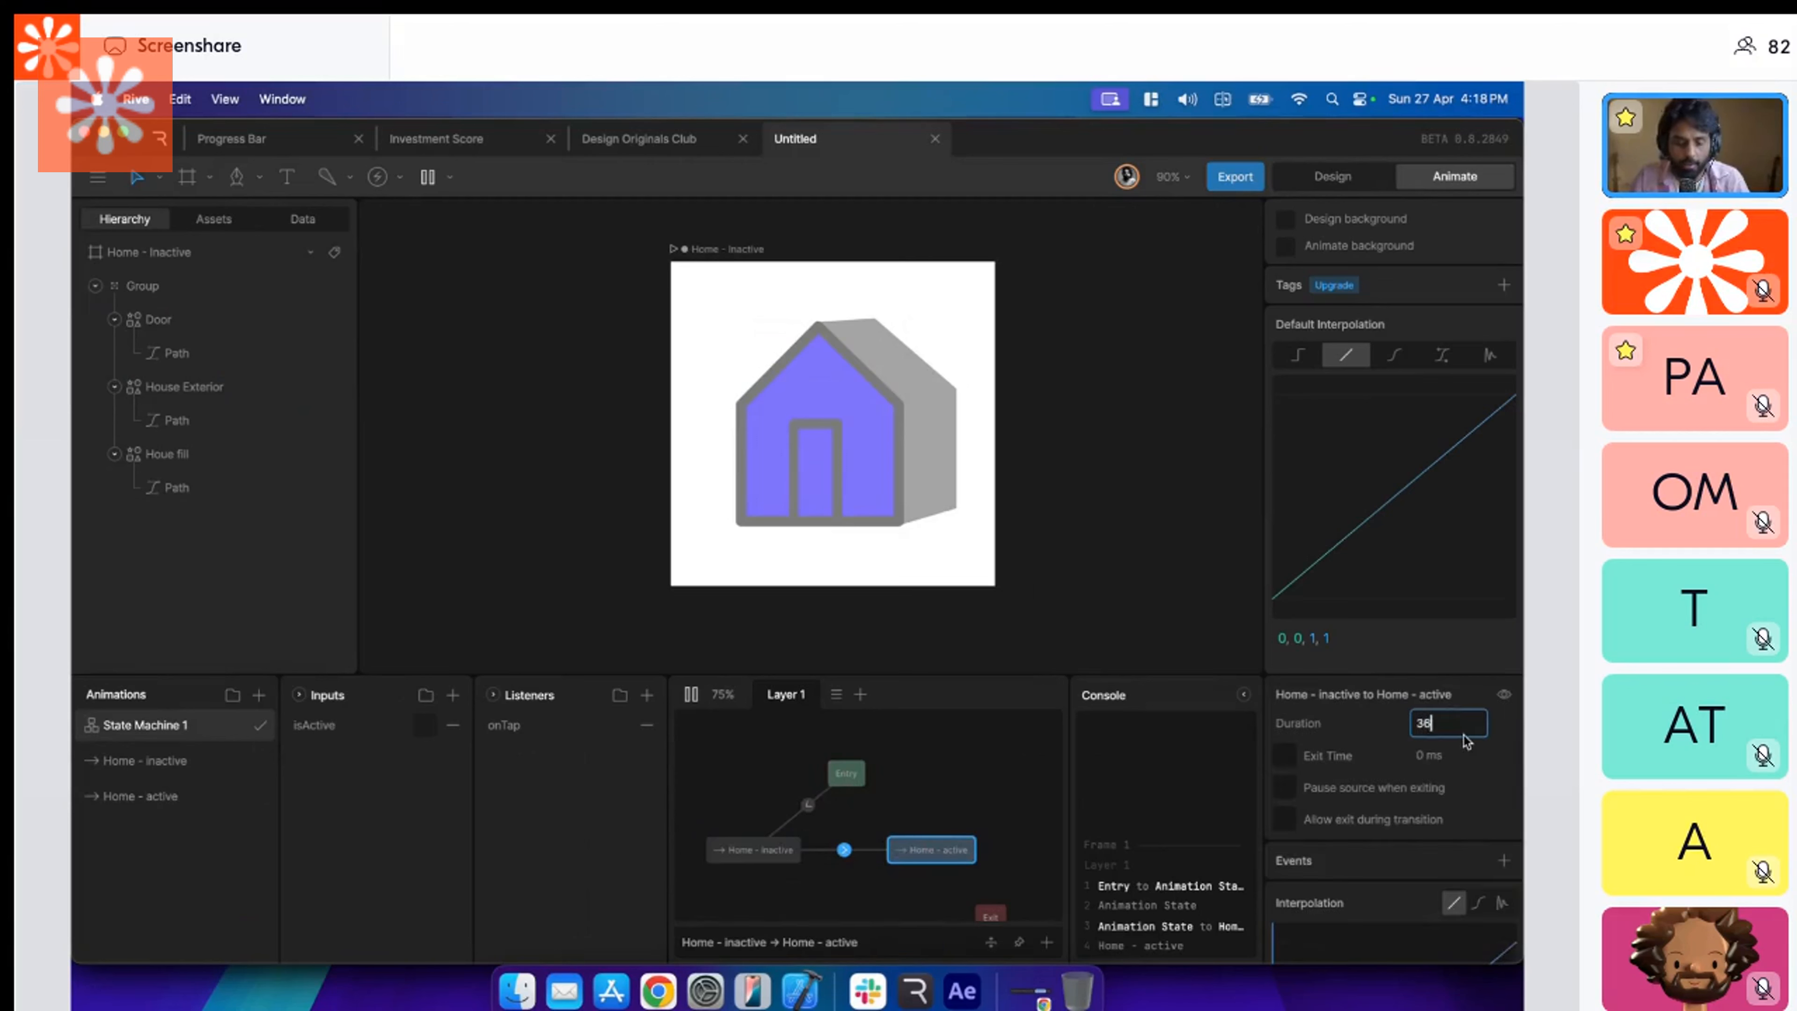
text(350)
key(Return)
Try a return transition from Home - active to Home - inactive and replay State Machine 1 to preview the house morph.
drag(941, 850, 787, 856)
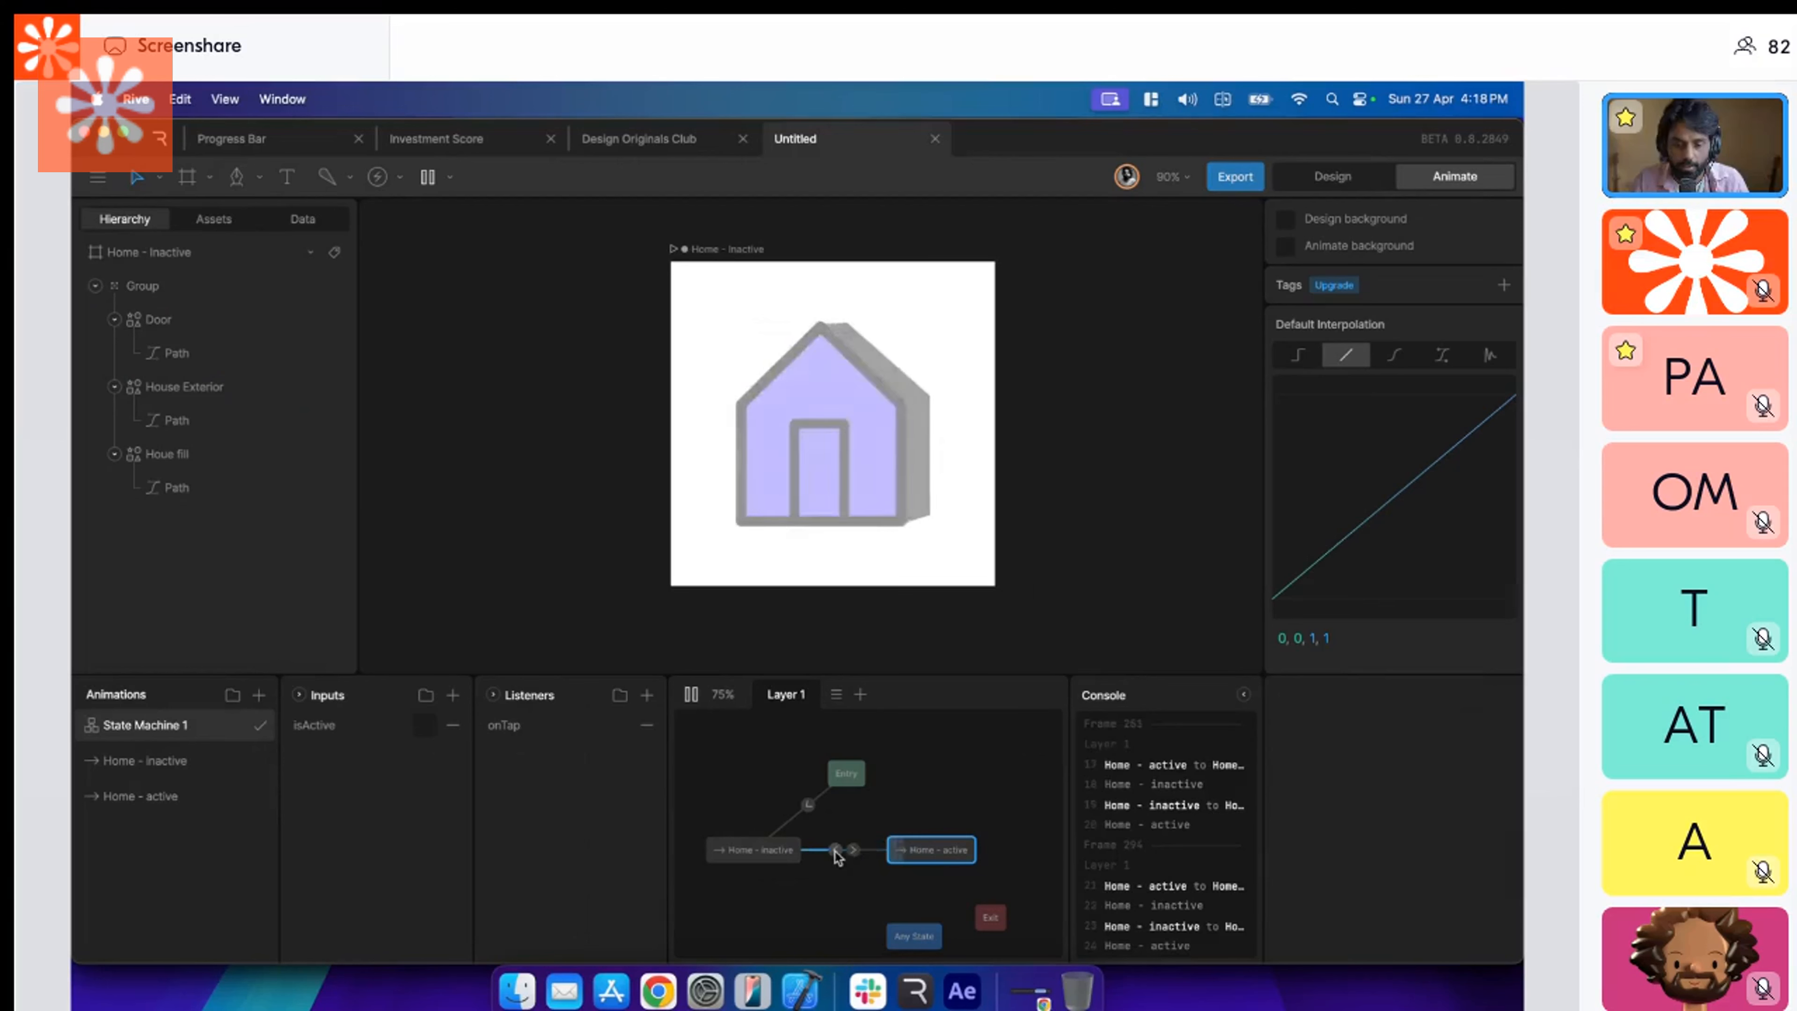
click(691, 694)
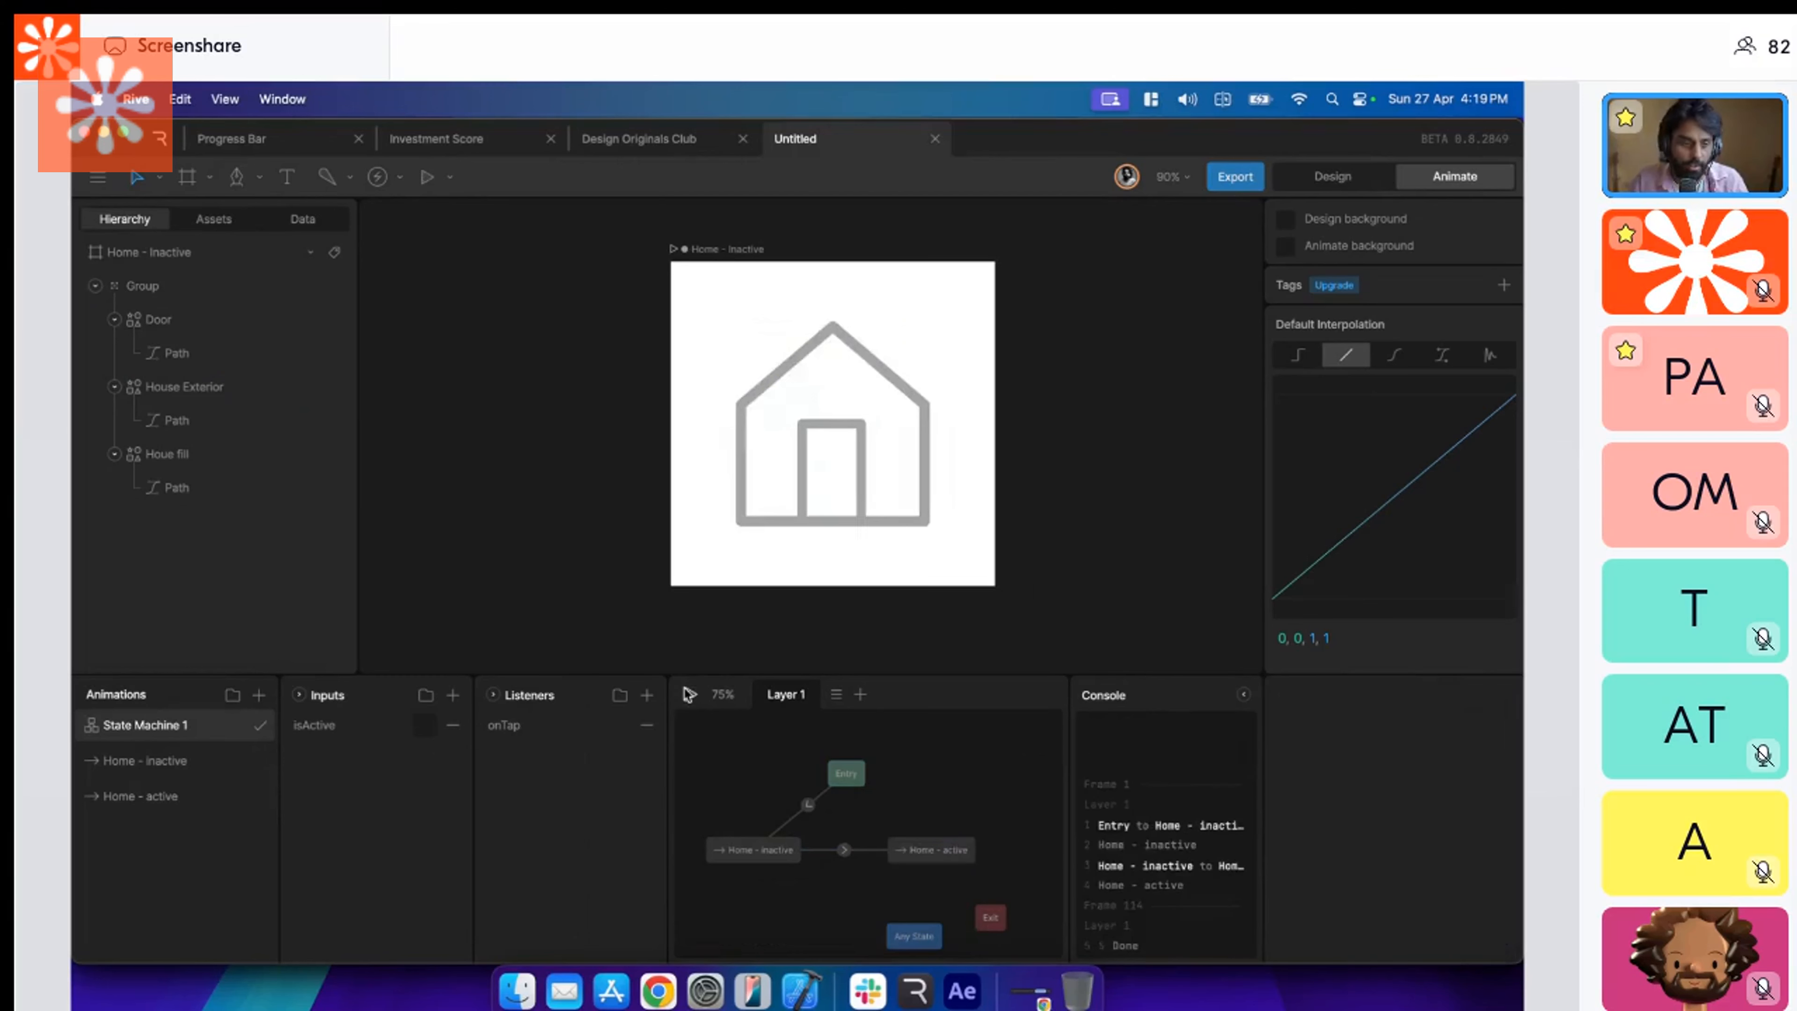
click(691, 695)
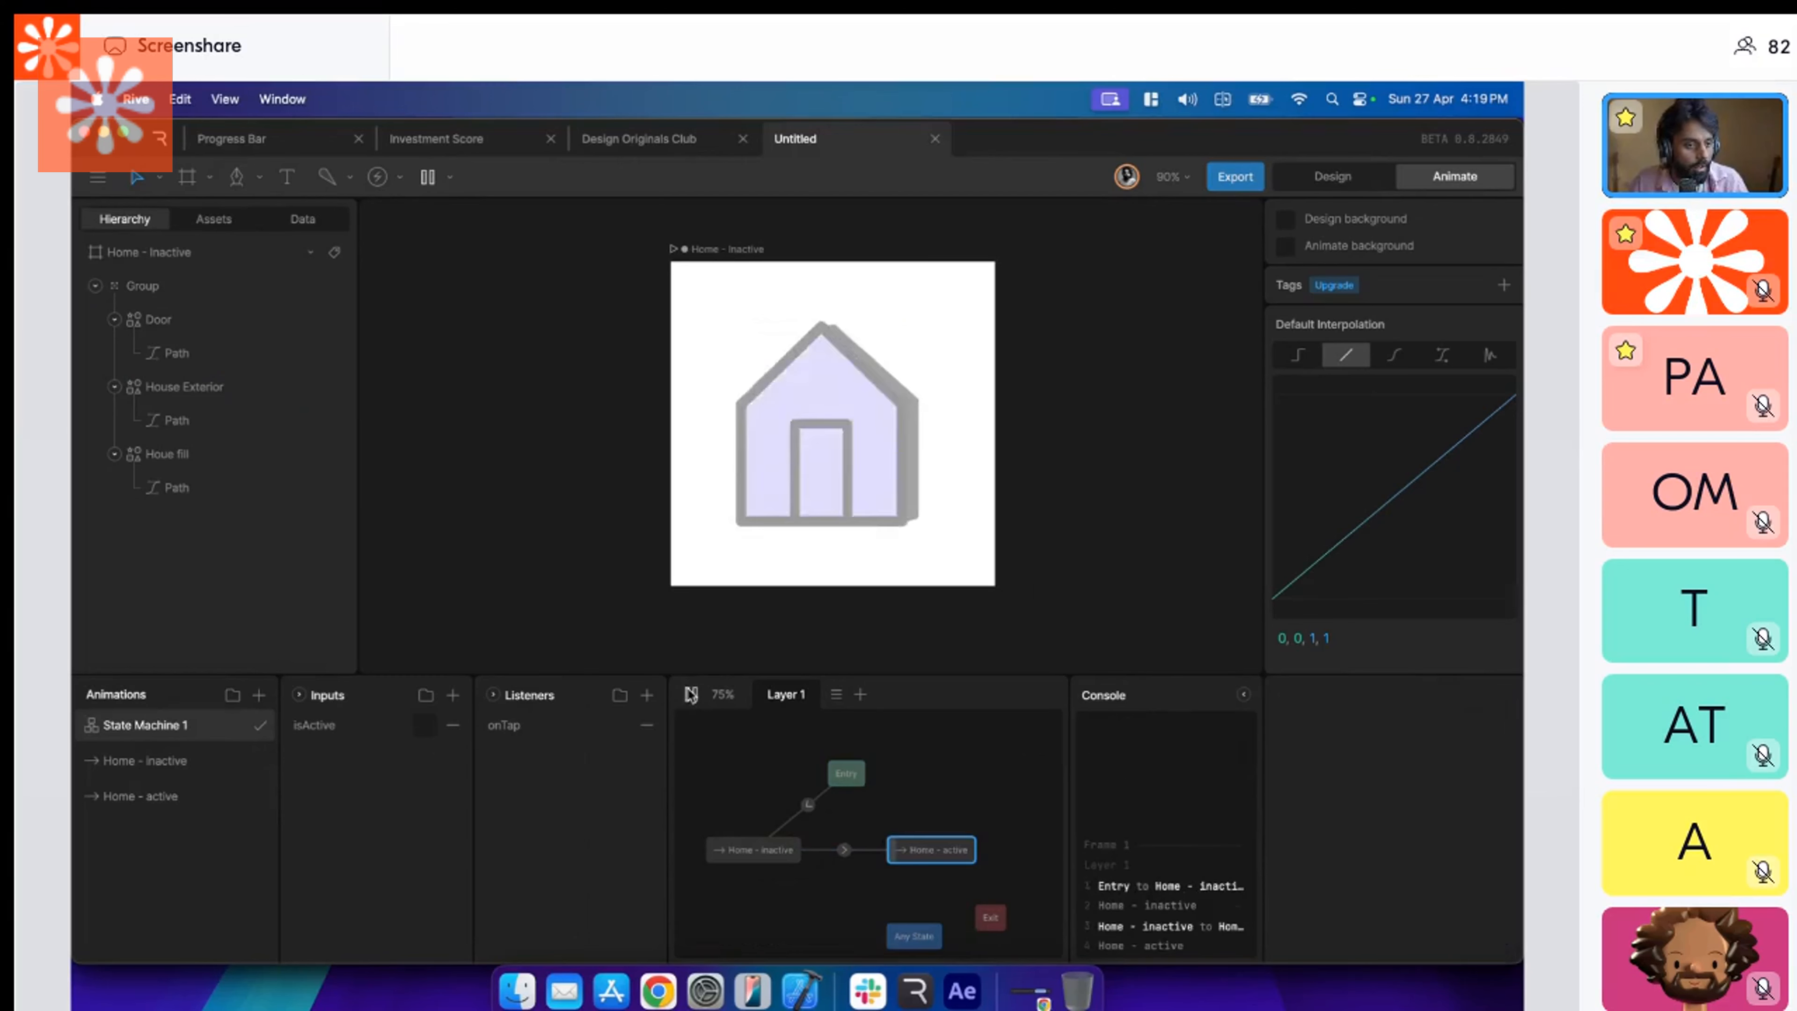
click(691, 695)
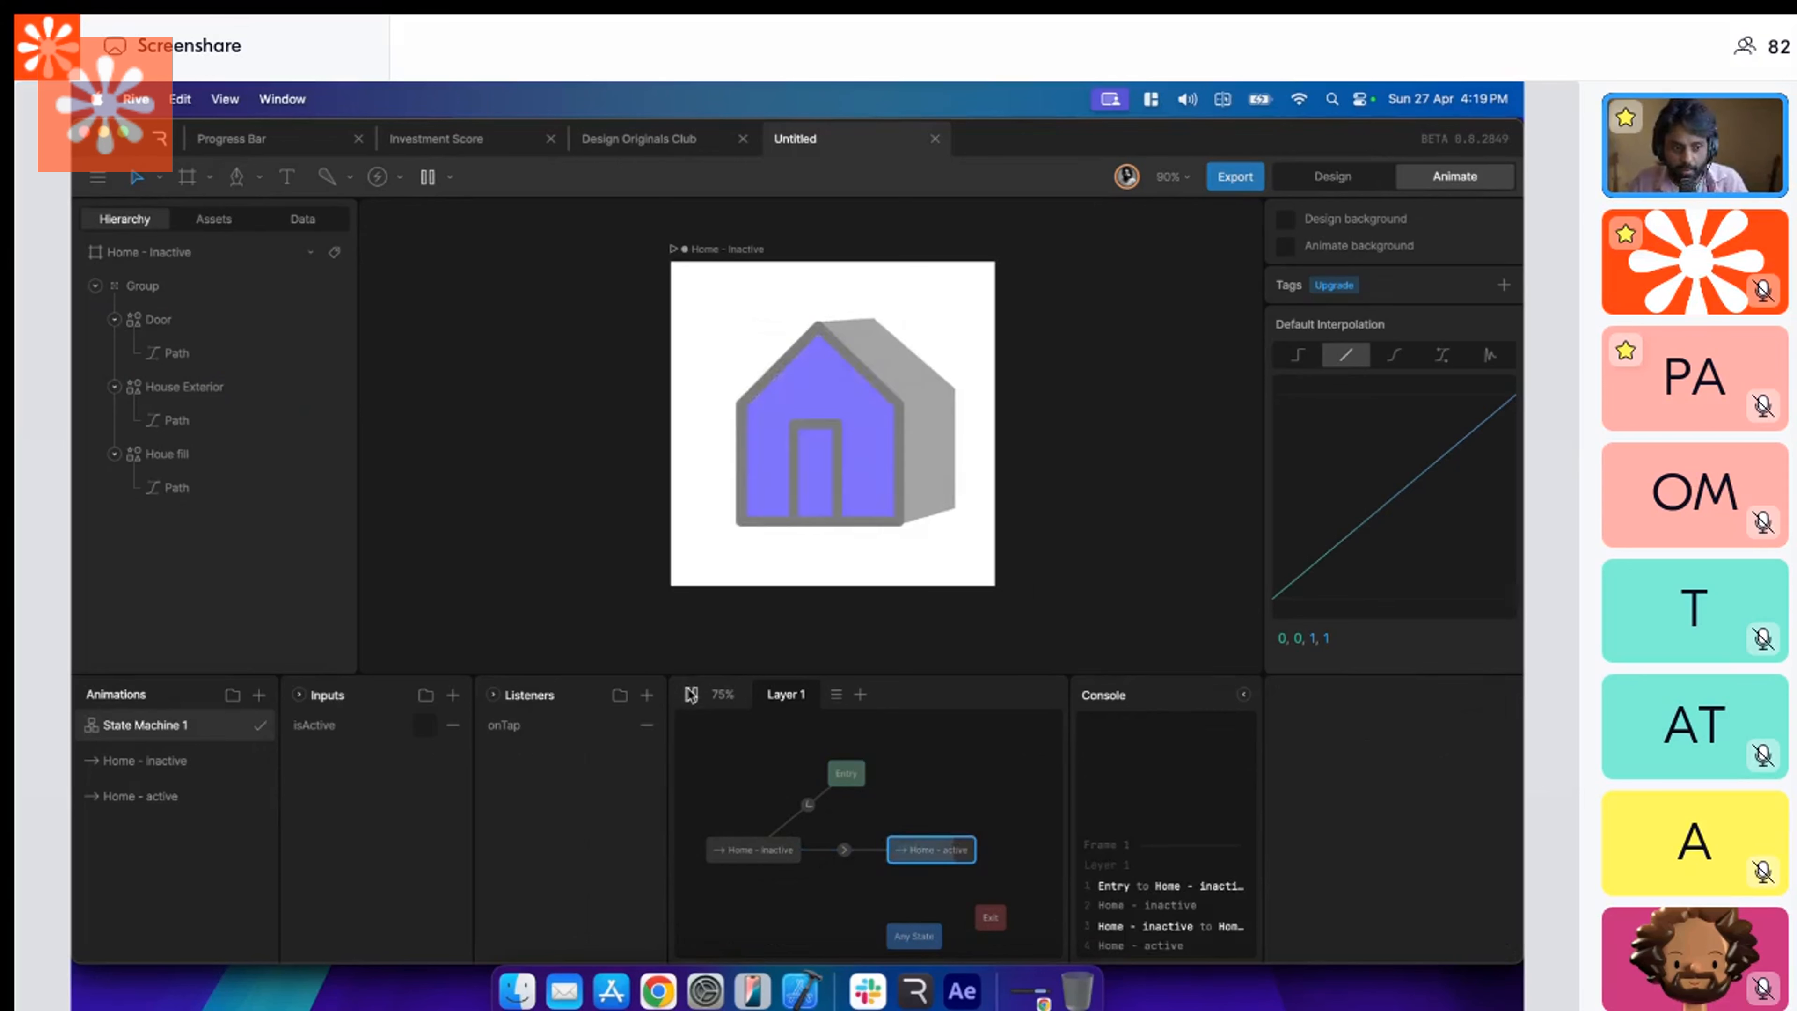
click(691, 695)
click(691, 695)
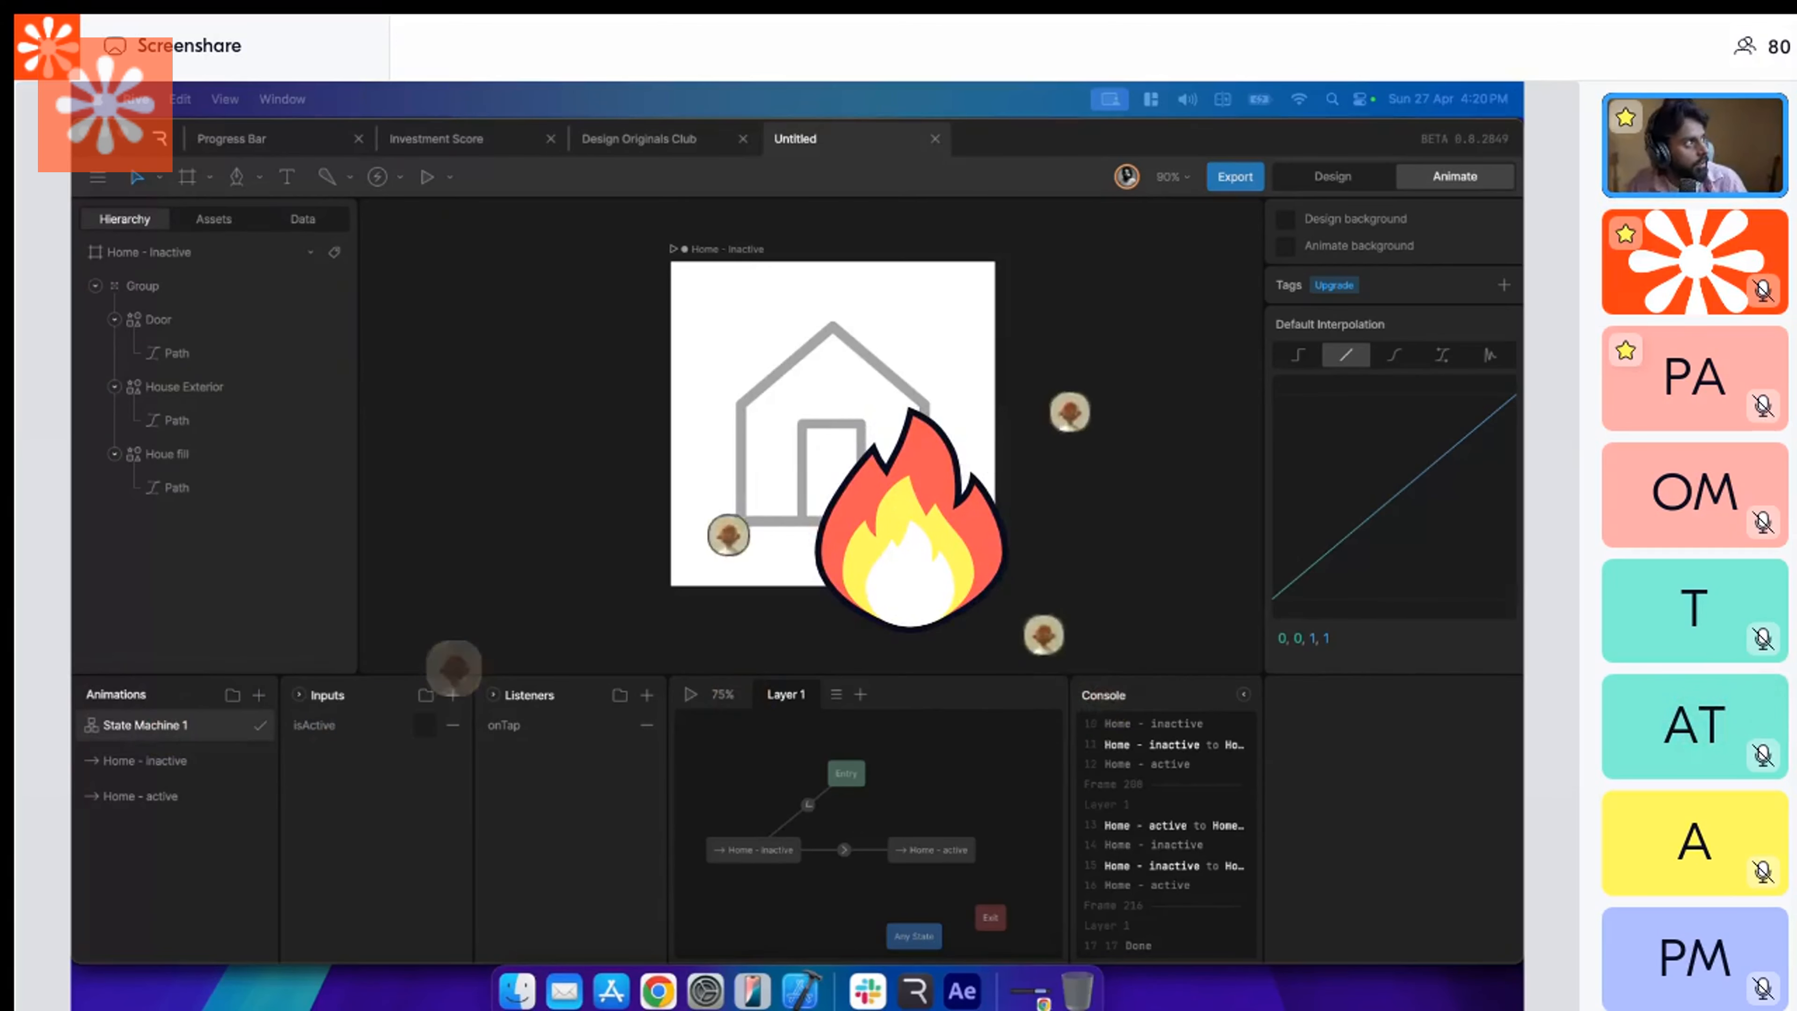
Open the Investment Score file from the full list of recent files.
click(157, 142)
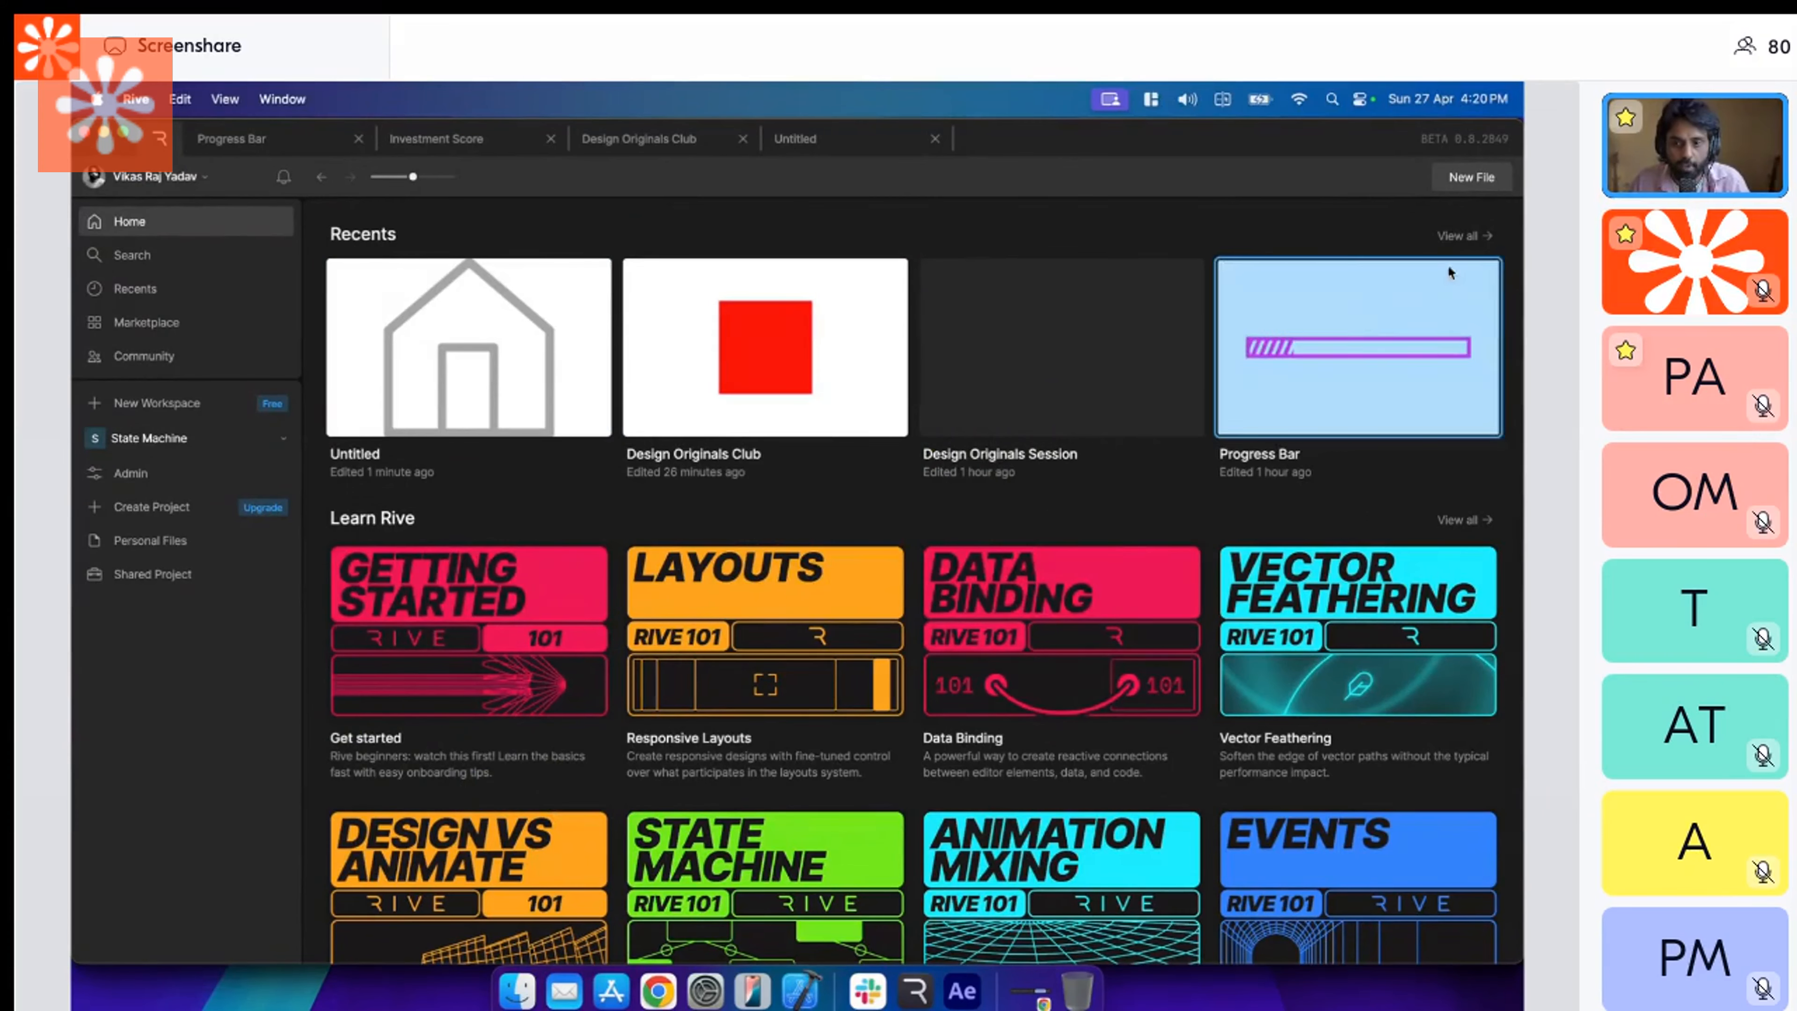
click(1456, 239)
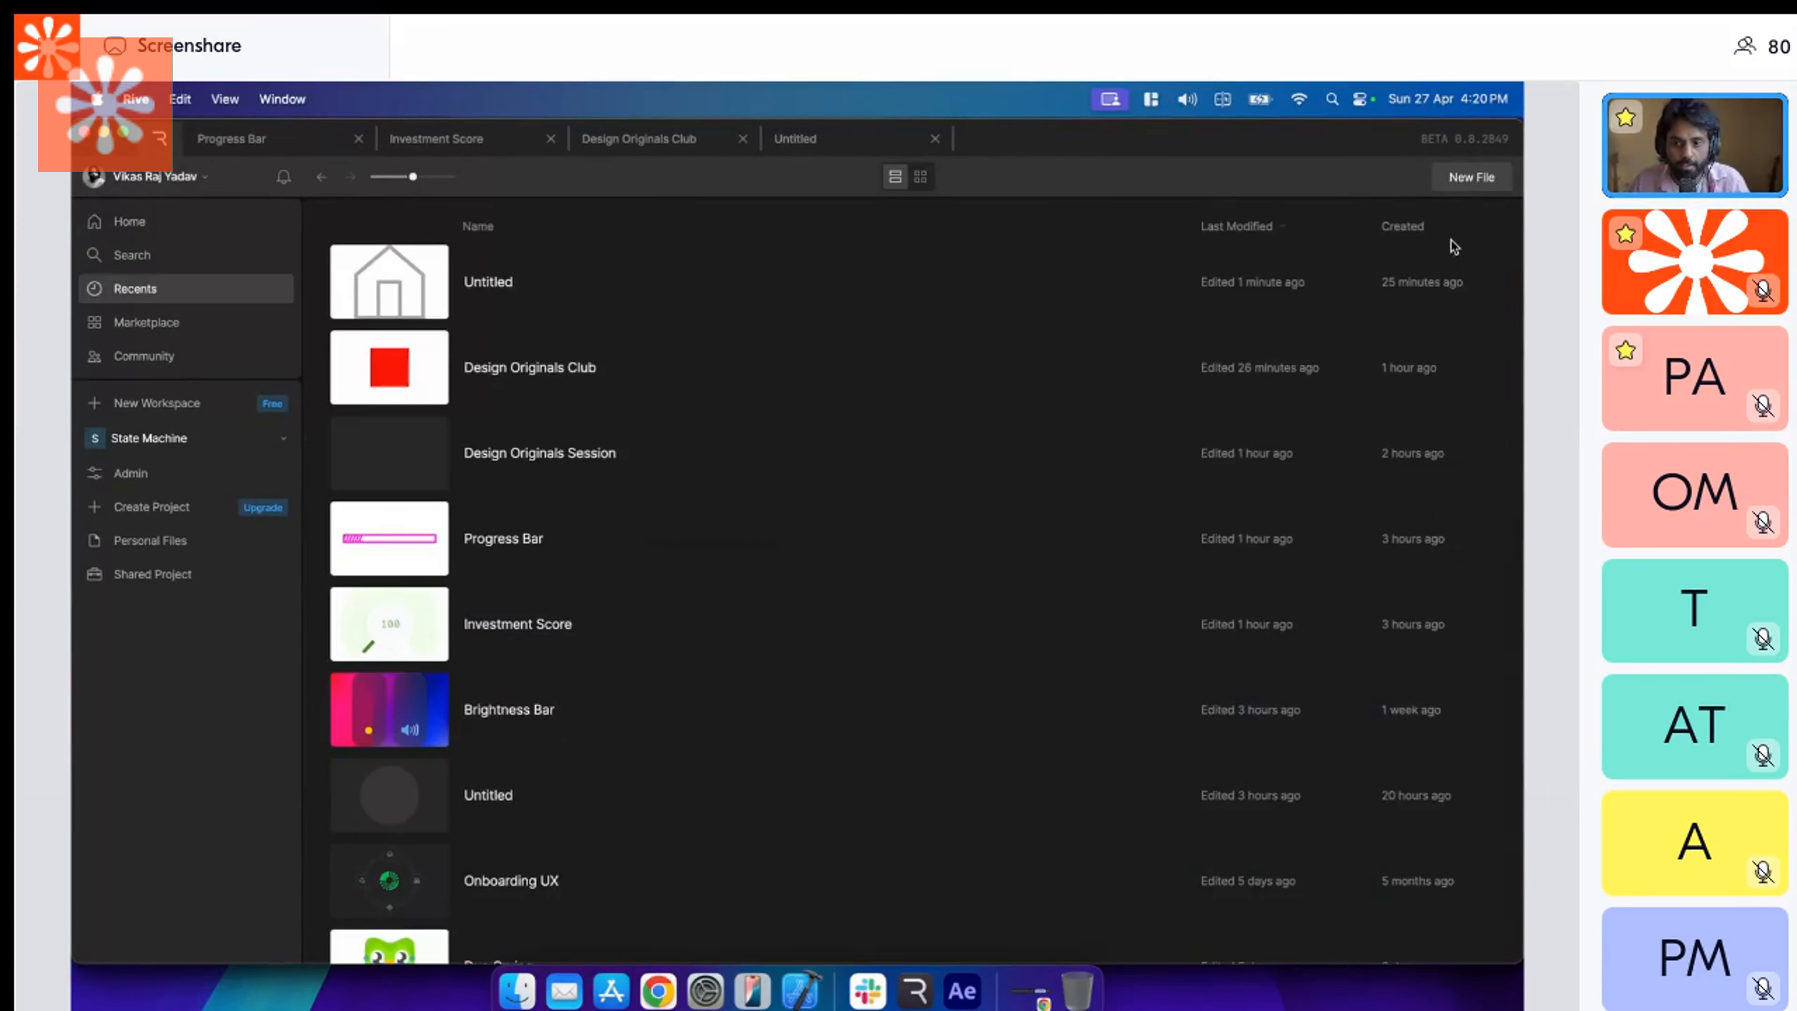
click(614, 611)
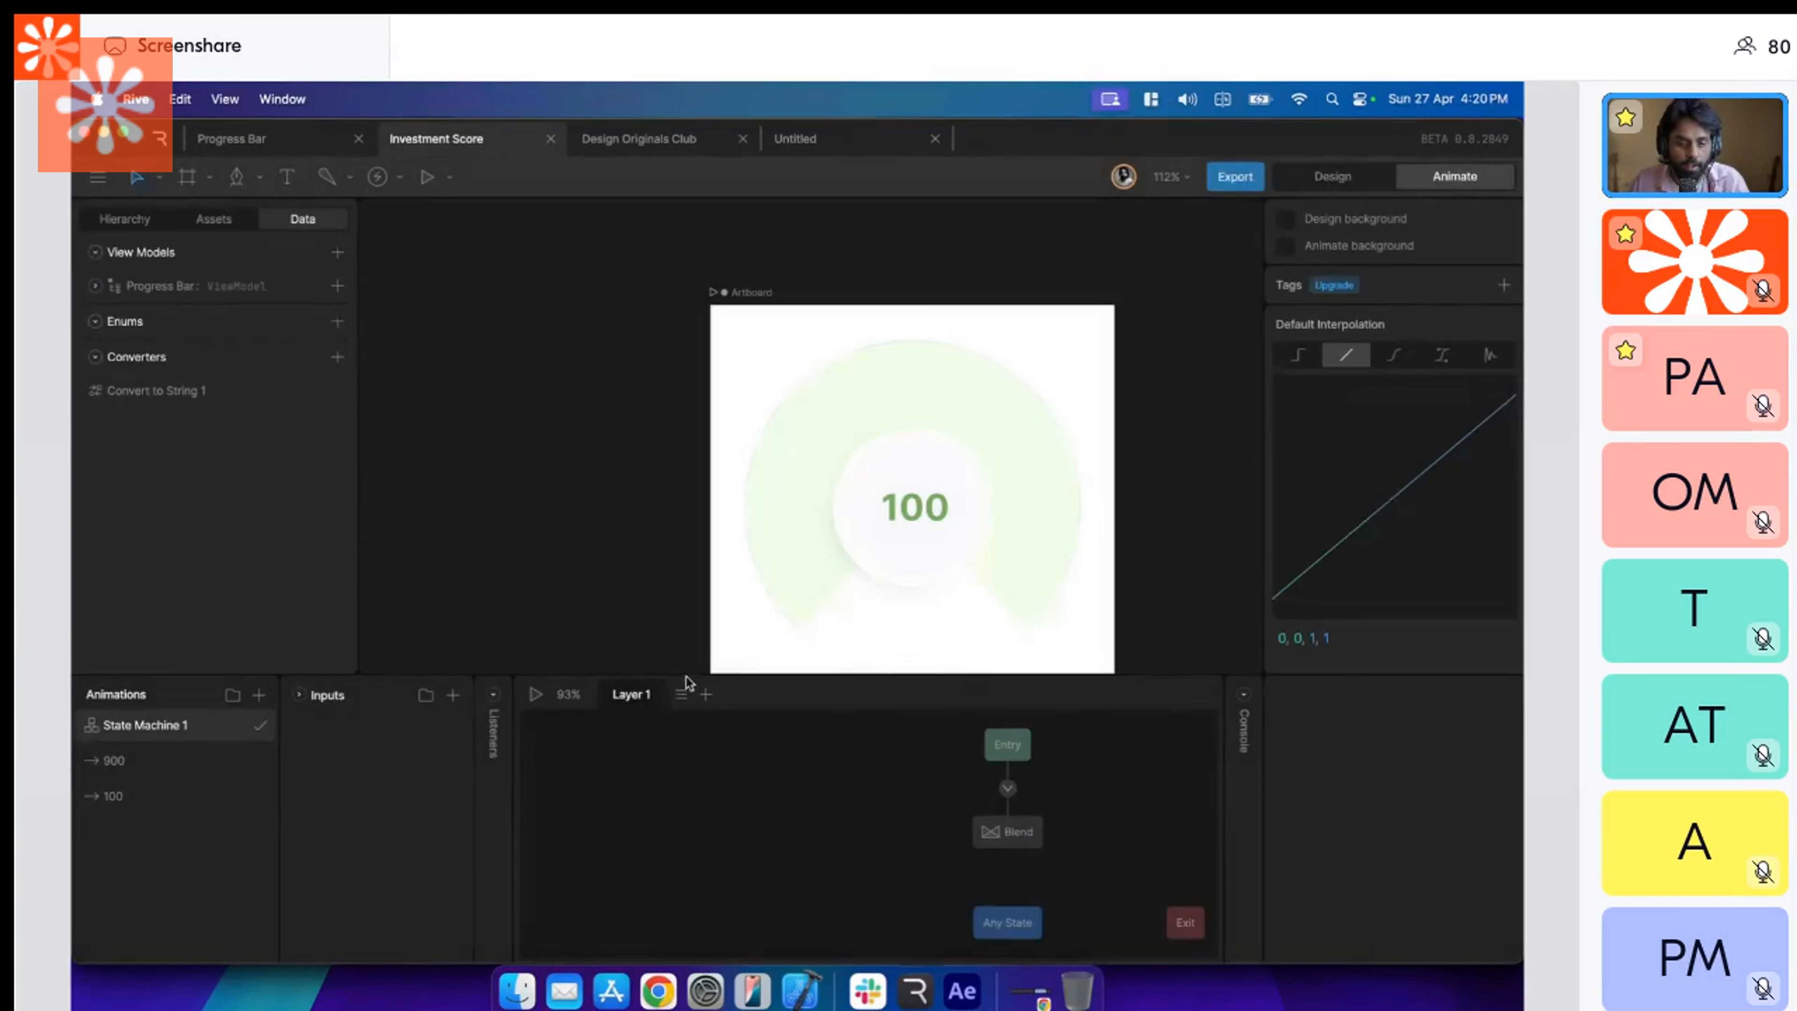
Enlarge the canvas area and examine the Investment Score artboard and its Entry-to-Blend state machine graph.
drag(679, 667, 678, 767)
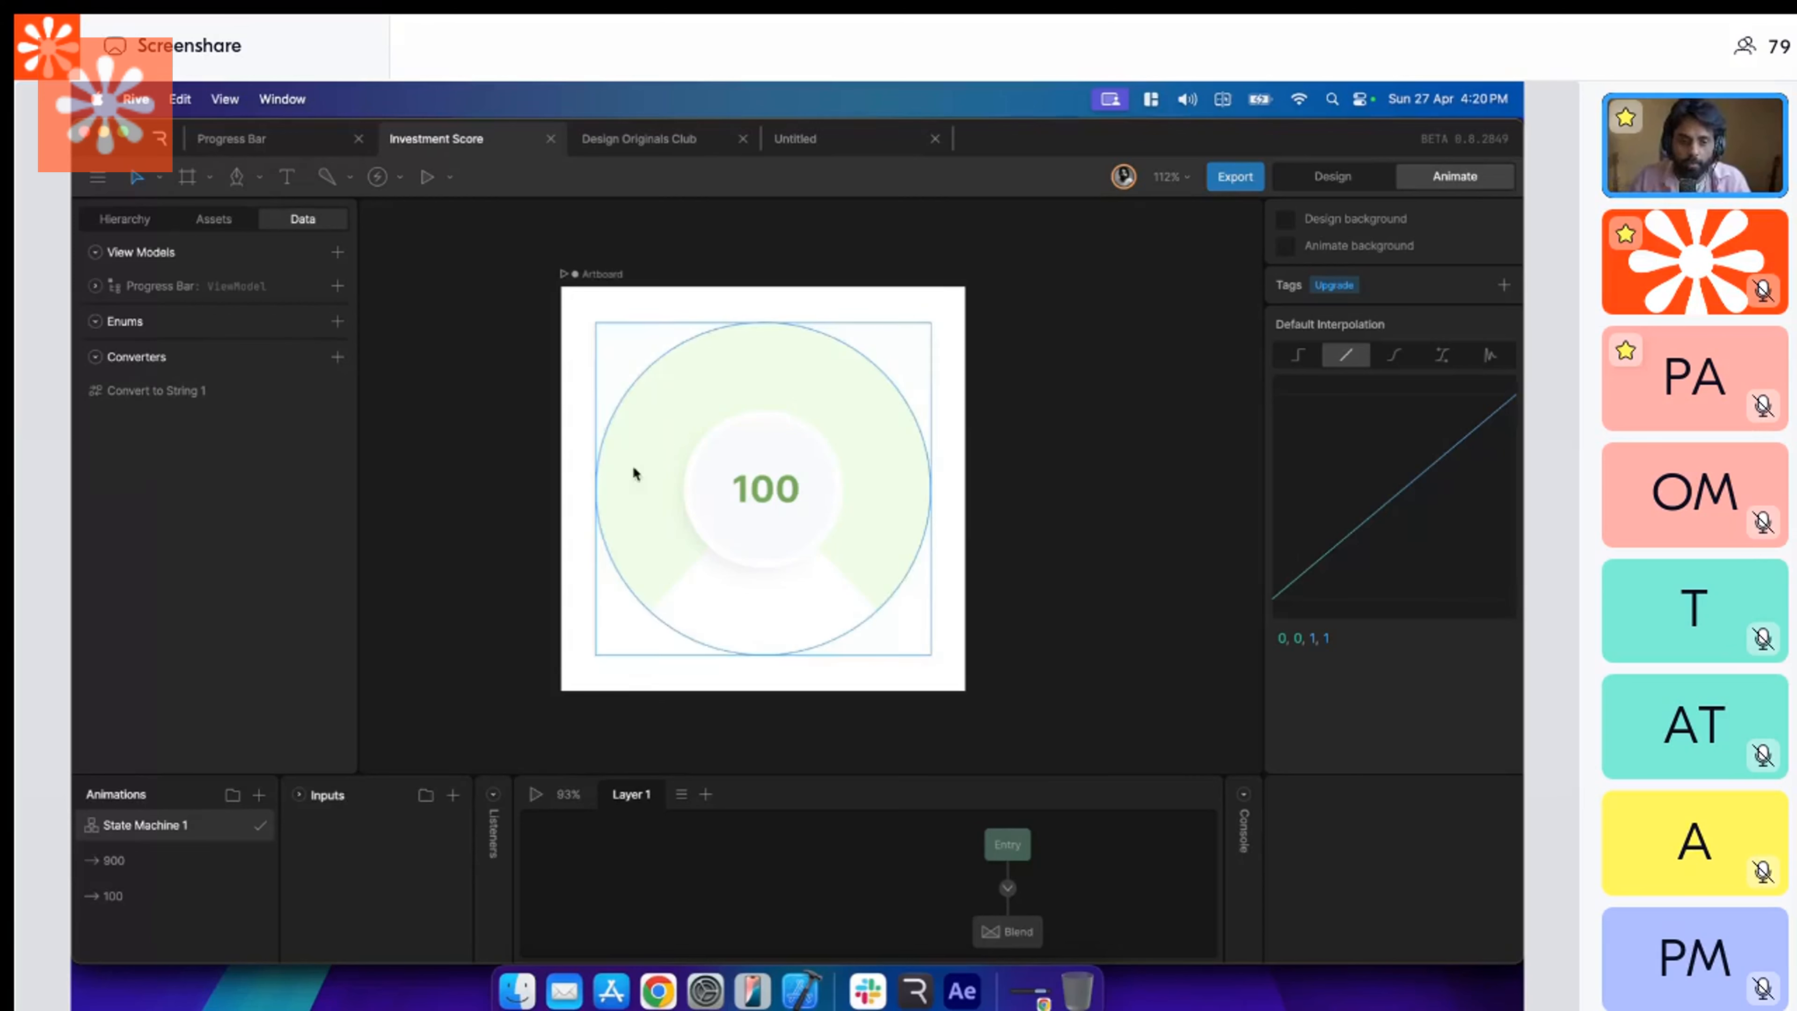
drag(480, 772, 481, 748)
click(616, 276)
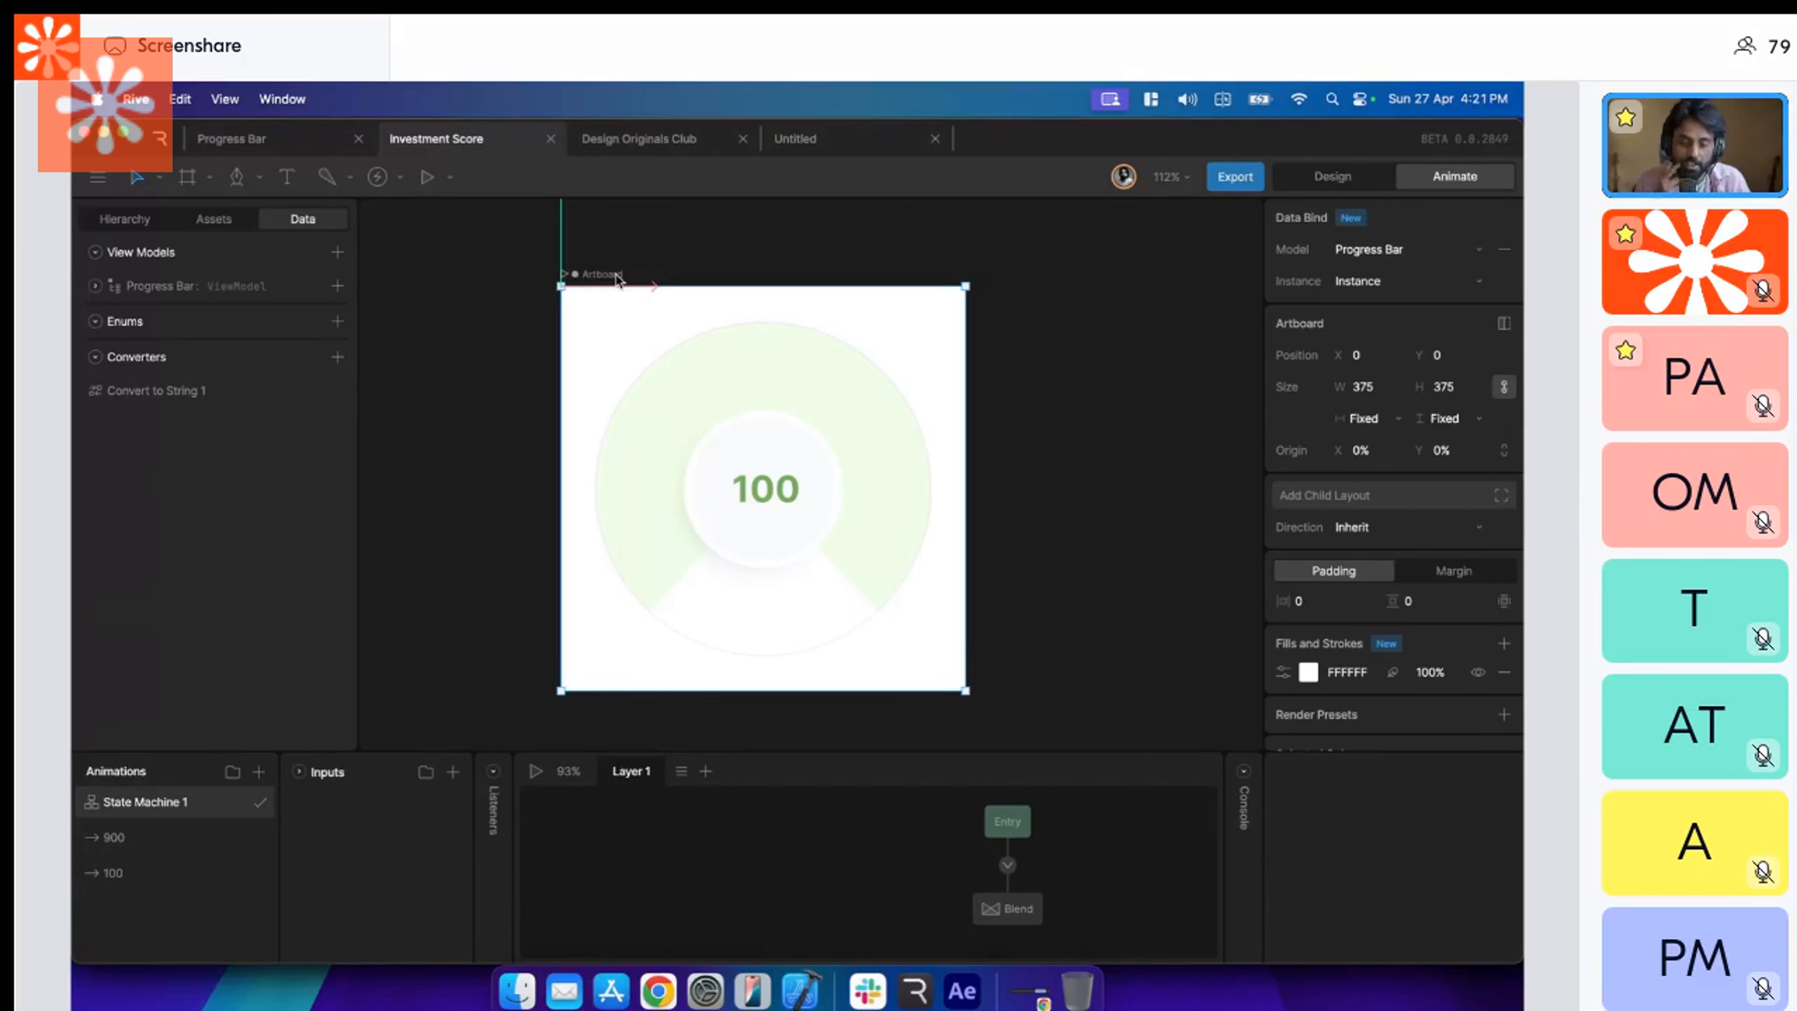
click(842, 870)
scroll(842, 871, right, 3)
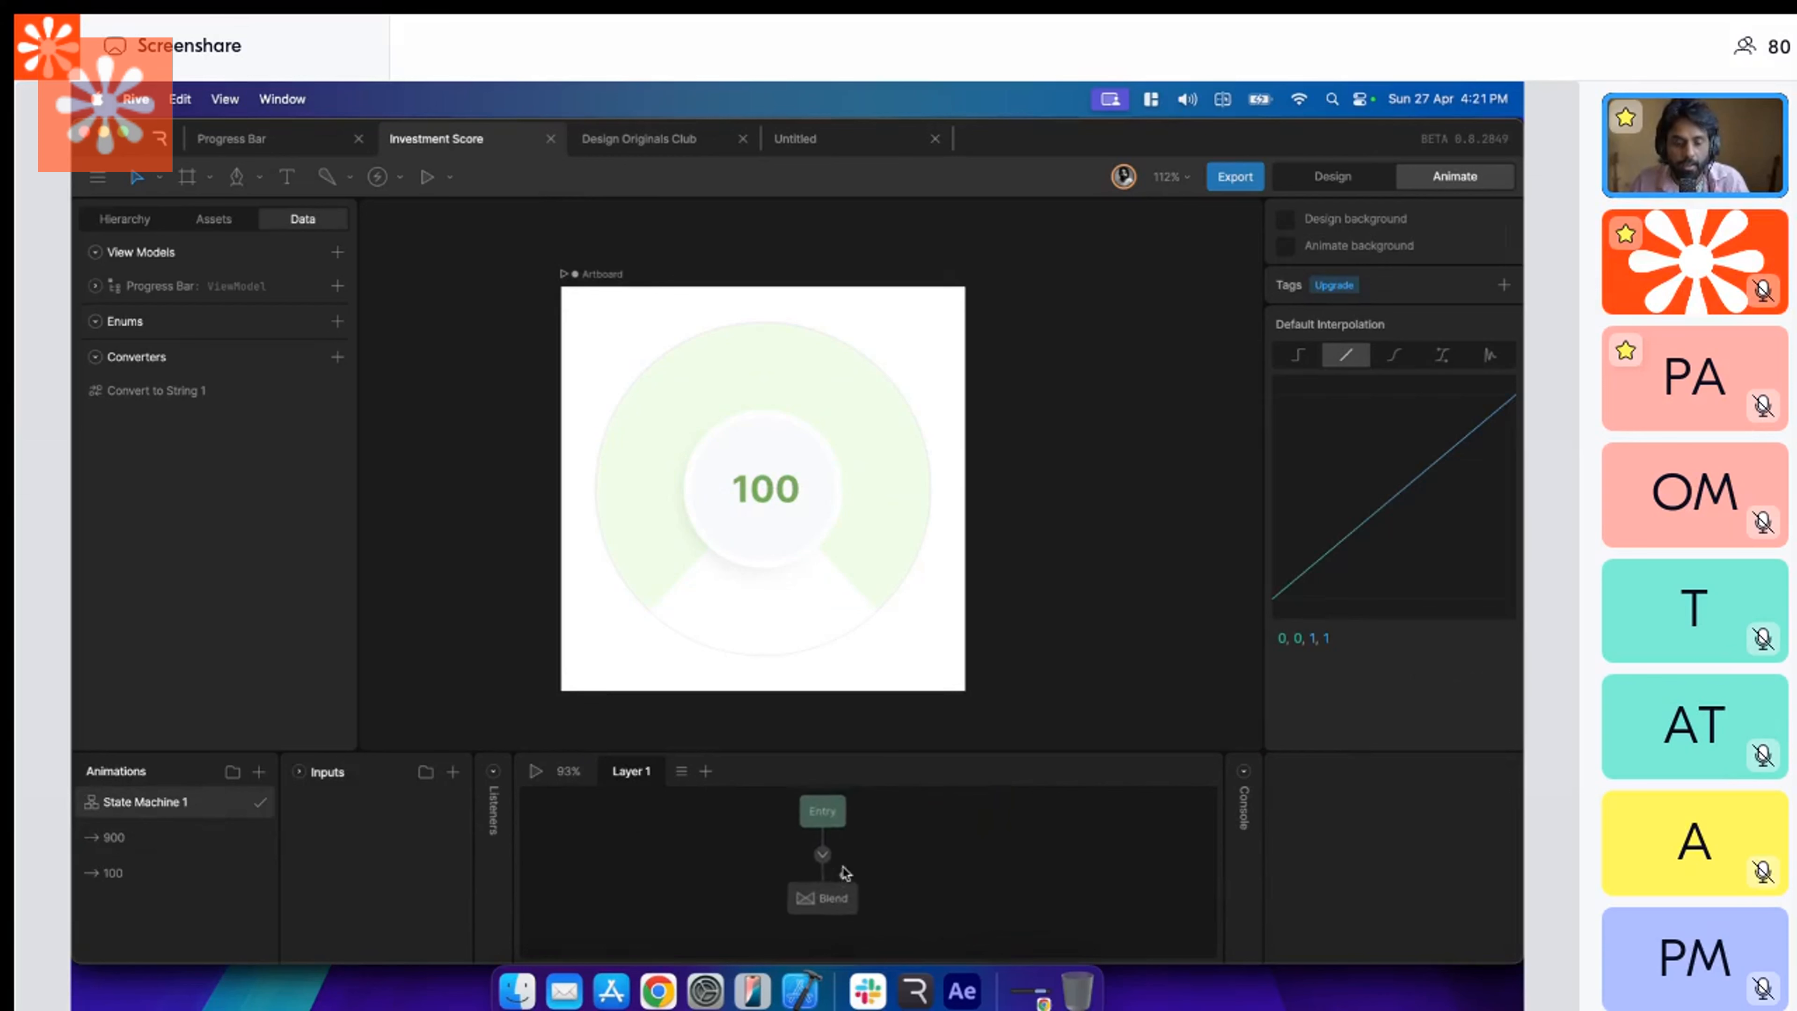
Play State Machine 1 and adjust the Progress Bar view model's Score to 630 to preview the gauge fill.
click(535, 772)
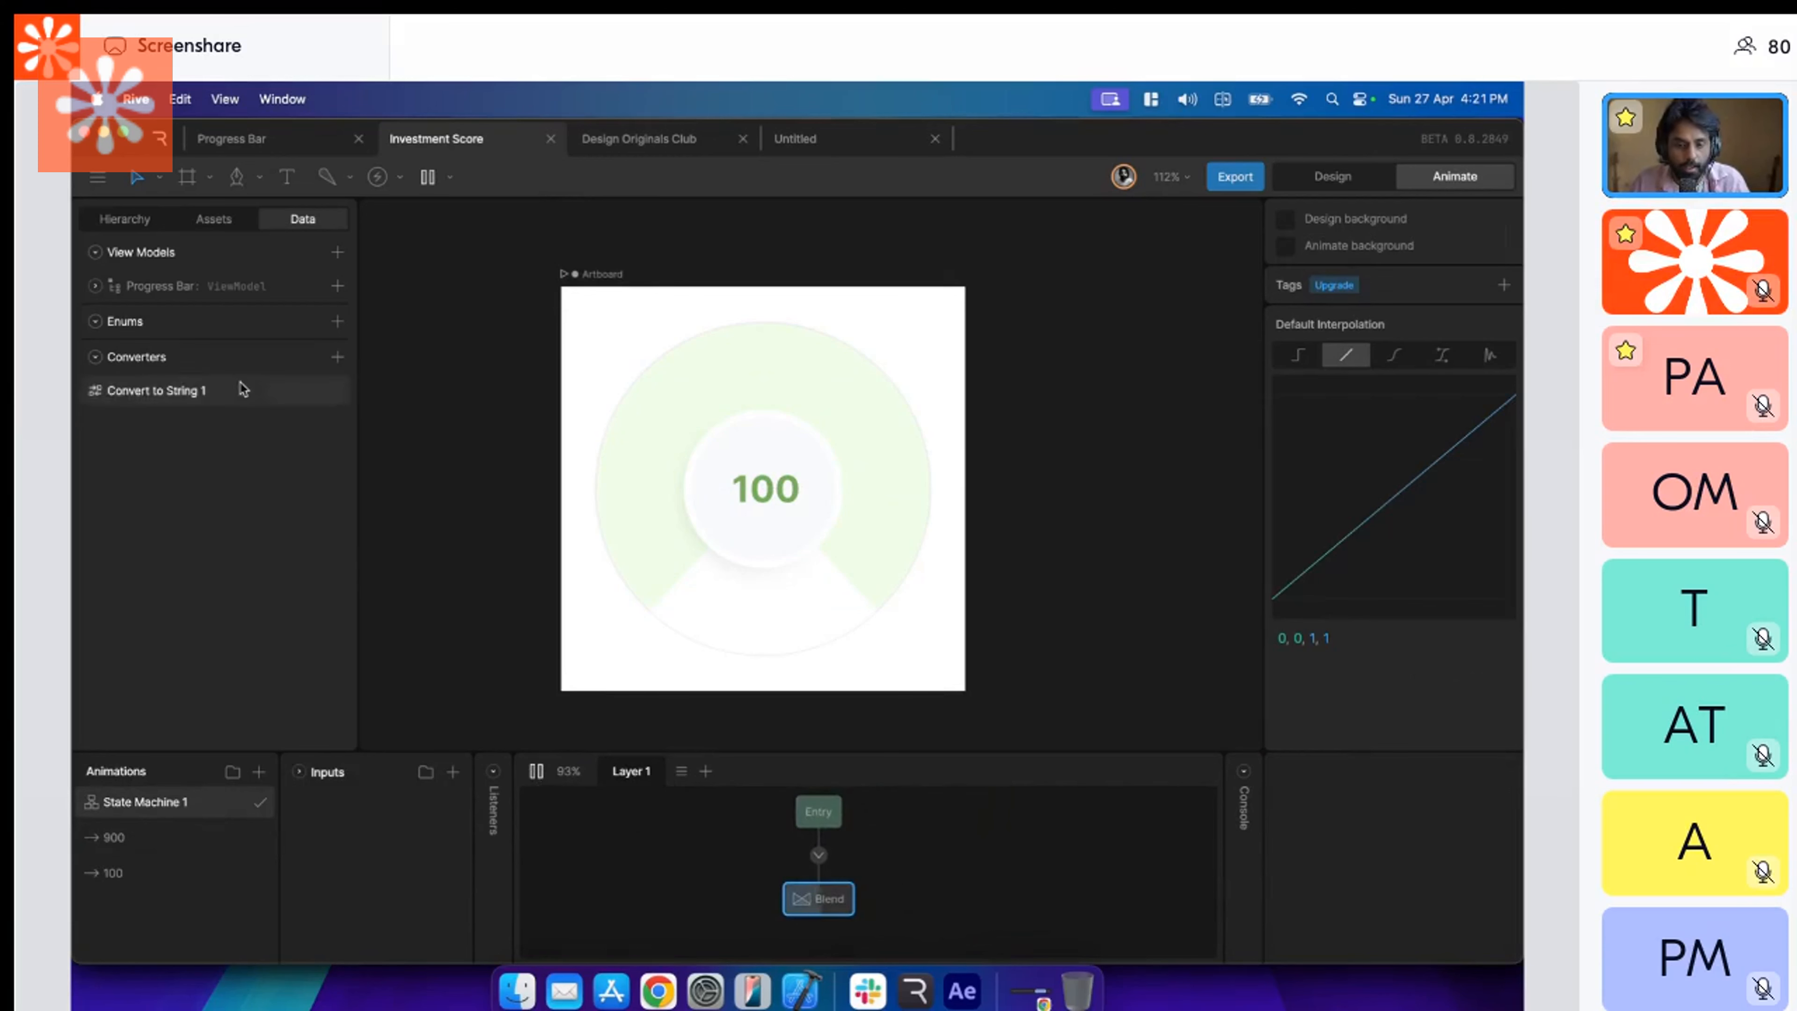
click(237, 287)
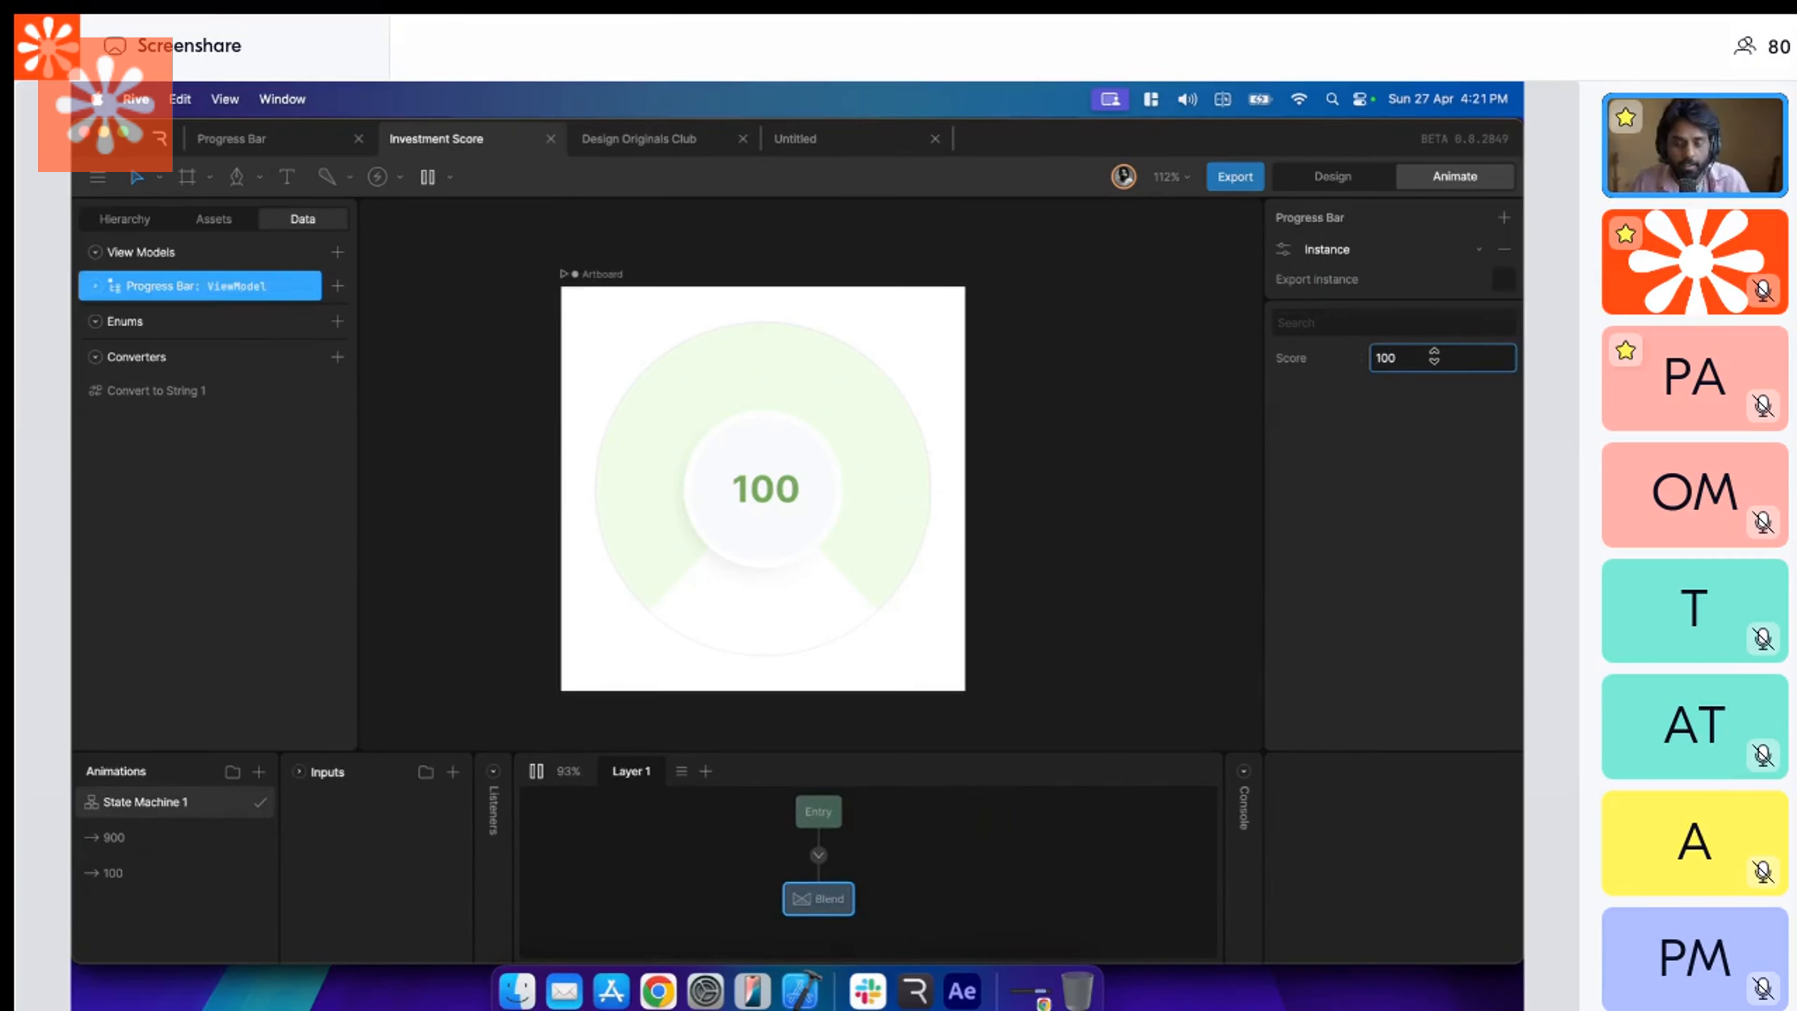
key(shift+Up)
key(shift+Up)
key(shift+Up)
key(shift+Up)
key(shift+Up)
key(shift+Up)
key(shift+Up)
key(shift+Up)
key(shift+Up)
key(shift+Up)
key(shift+Up)
key(shift+Up)
key(shift+Up)
key(shift+Up)
key(shift+Up)
key(shift+Up)
key(shift+Up)
key(shift+Up)
key(shift+Up)
key(shift+Up)
key(shift+Down)
key(shift+Down)
key(shift+Down)
key(shift+Down)
key(shift+Down)
key(shift+Down)
key(shift+Down)
key(shift+Down)
key(shift+Down)
key(shift+Down)
key(shift+Down)
key(shift+Down)
key(shift+Down)
key(shift+Down)
key(shift+Down)
key(shift+Down)
key(shift+Down)
key(shift+Down)
key(shift+Down)
key(shift+Down)
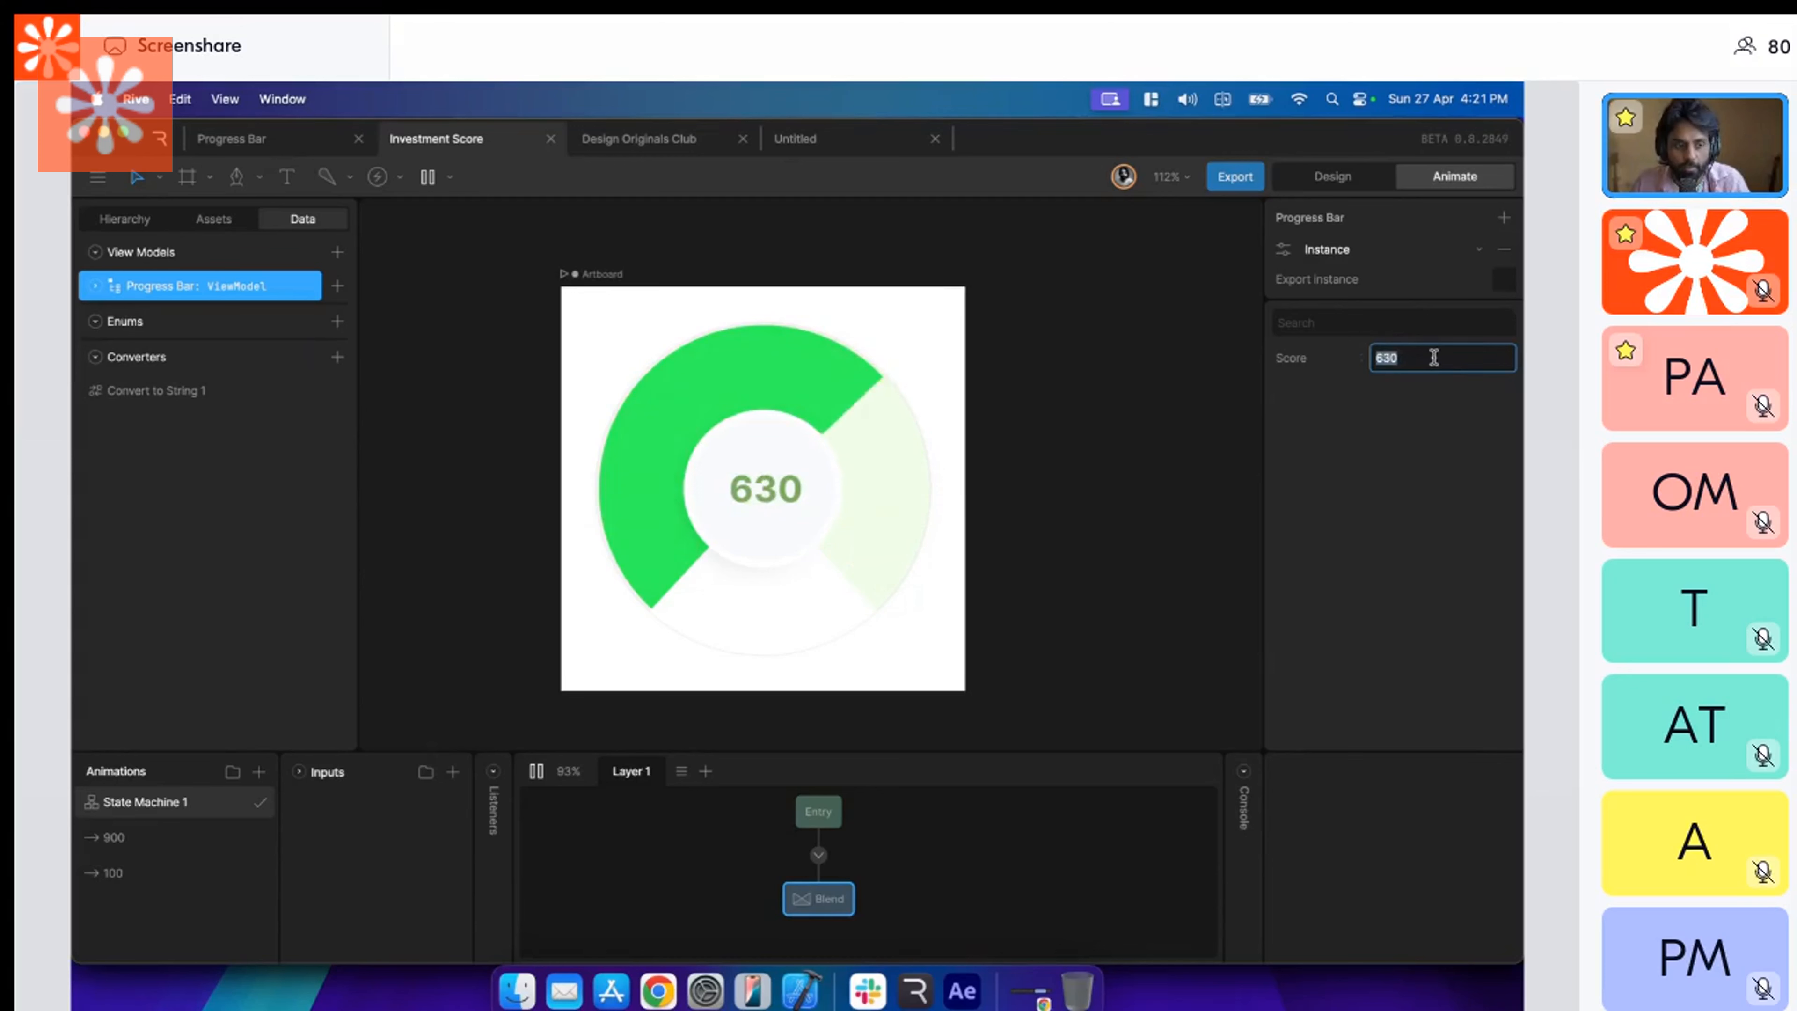
Sweep the Progress Bar instance's Score down to 270 and back up to 840 to preview the gauge.
key(shift+Down)
key(shift+Down)
key(shift+Down)
key(shift+Down)
key(shift+Down)
key(shift+Down)
key(shift+Down)
key(shift+Down)
key(shift+Down)
key(shift+Down)
key(shift+Down)
key(shift+Down)
key(shift+Down)
key(shift+Down)
key(shift+Down)
key(shift+Down)
key(shift+Down)
key(shift+Down)
key(shift+Down)
key(shift+Down)
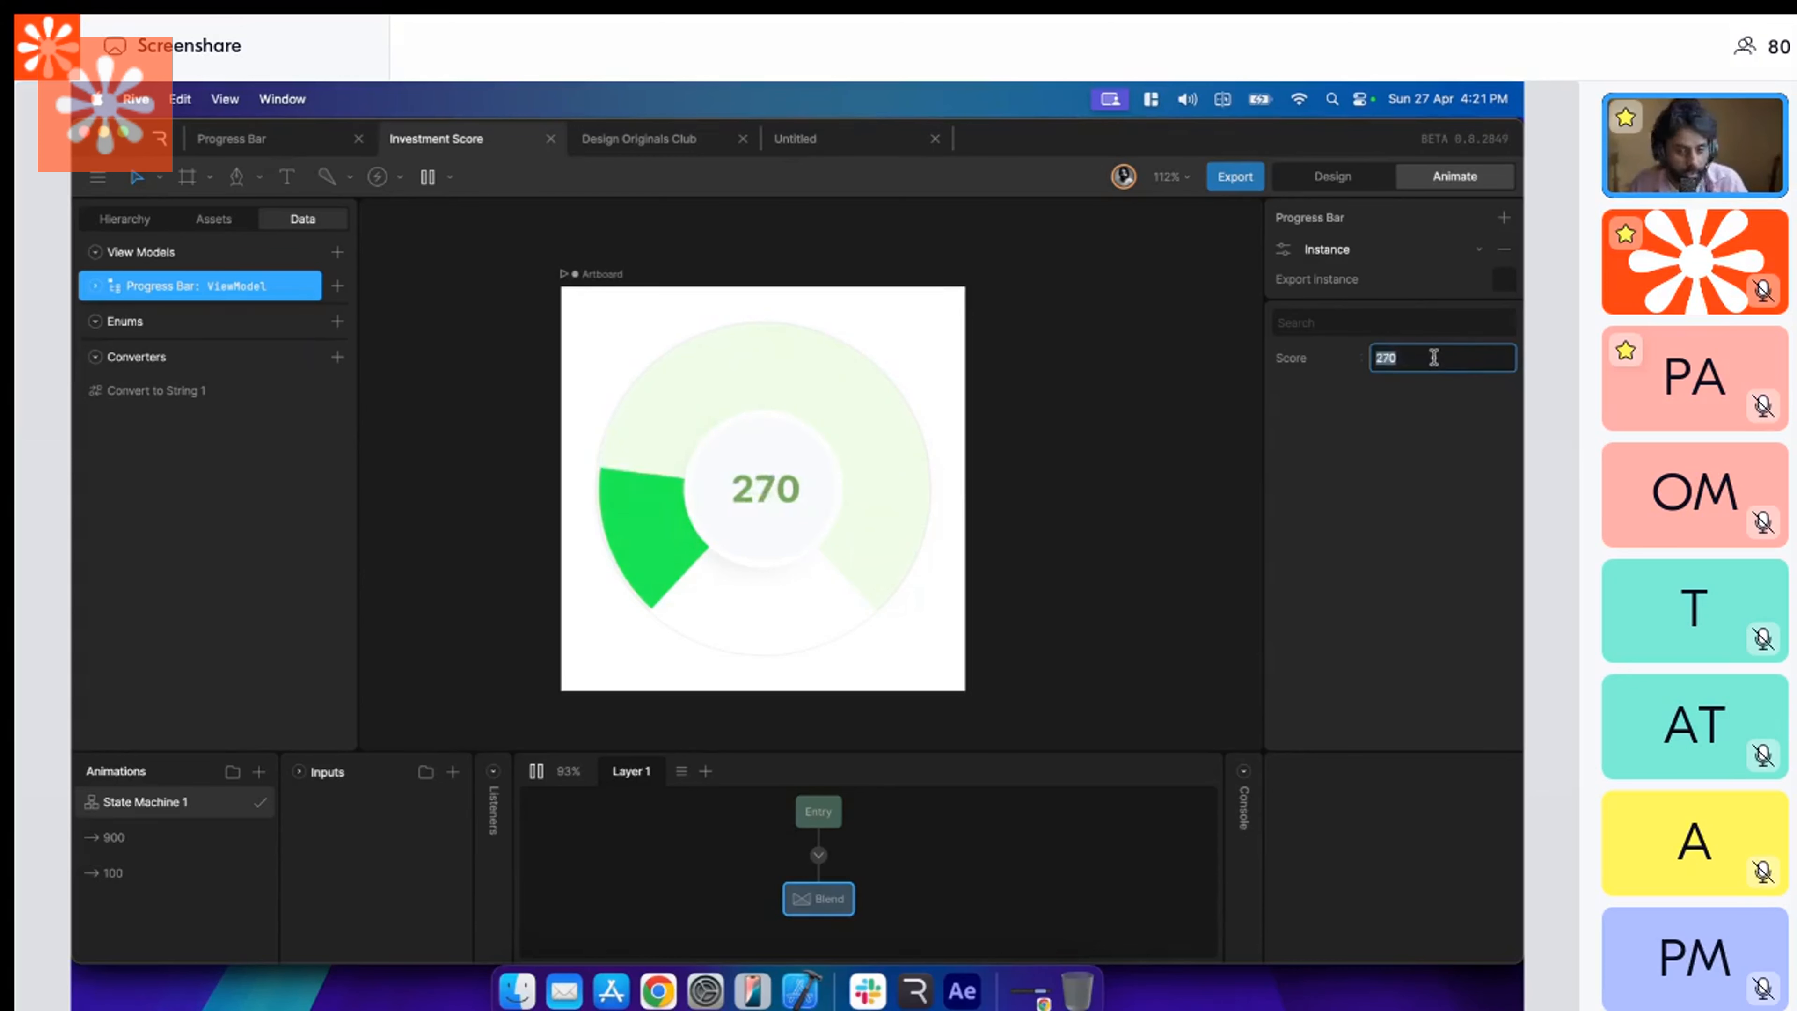
key(shift+Up)
key(shift+Up)
key(shift+Up)
key(shift+Up)
key(shift+Up)
key(shift+Up)
key(shift+Up)
key(shift+Up)
key(shift+Up)
key(shift+Up)
key(shift+Up)
key(shift+Up)
key(shift+Up)
key(shift+Up)
key(shift+Up)
key(shift+Up)
key(shift+Up)
key(shift+Up)
key(shift+Up)
key(shift+Up)
key(shift+Up)
key(shift+Up)
key(shift+Up)
key(shift+Up)
key(shift+Up)
key(shift+Up)
key(shift+Up)
key(shift+Up)
key(shift+Up)
key(shift+Up)
key(shift+Up)
key(shift+Up)
key(shift+Up)
key(shift+Up)
key(shift+Up)
key(shift+Up)
key(shift+Up)
key(shift+Up)
key(shift+Up)
key(shift+Up)
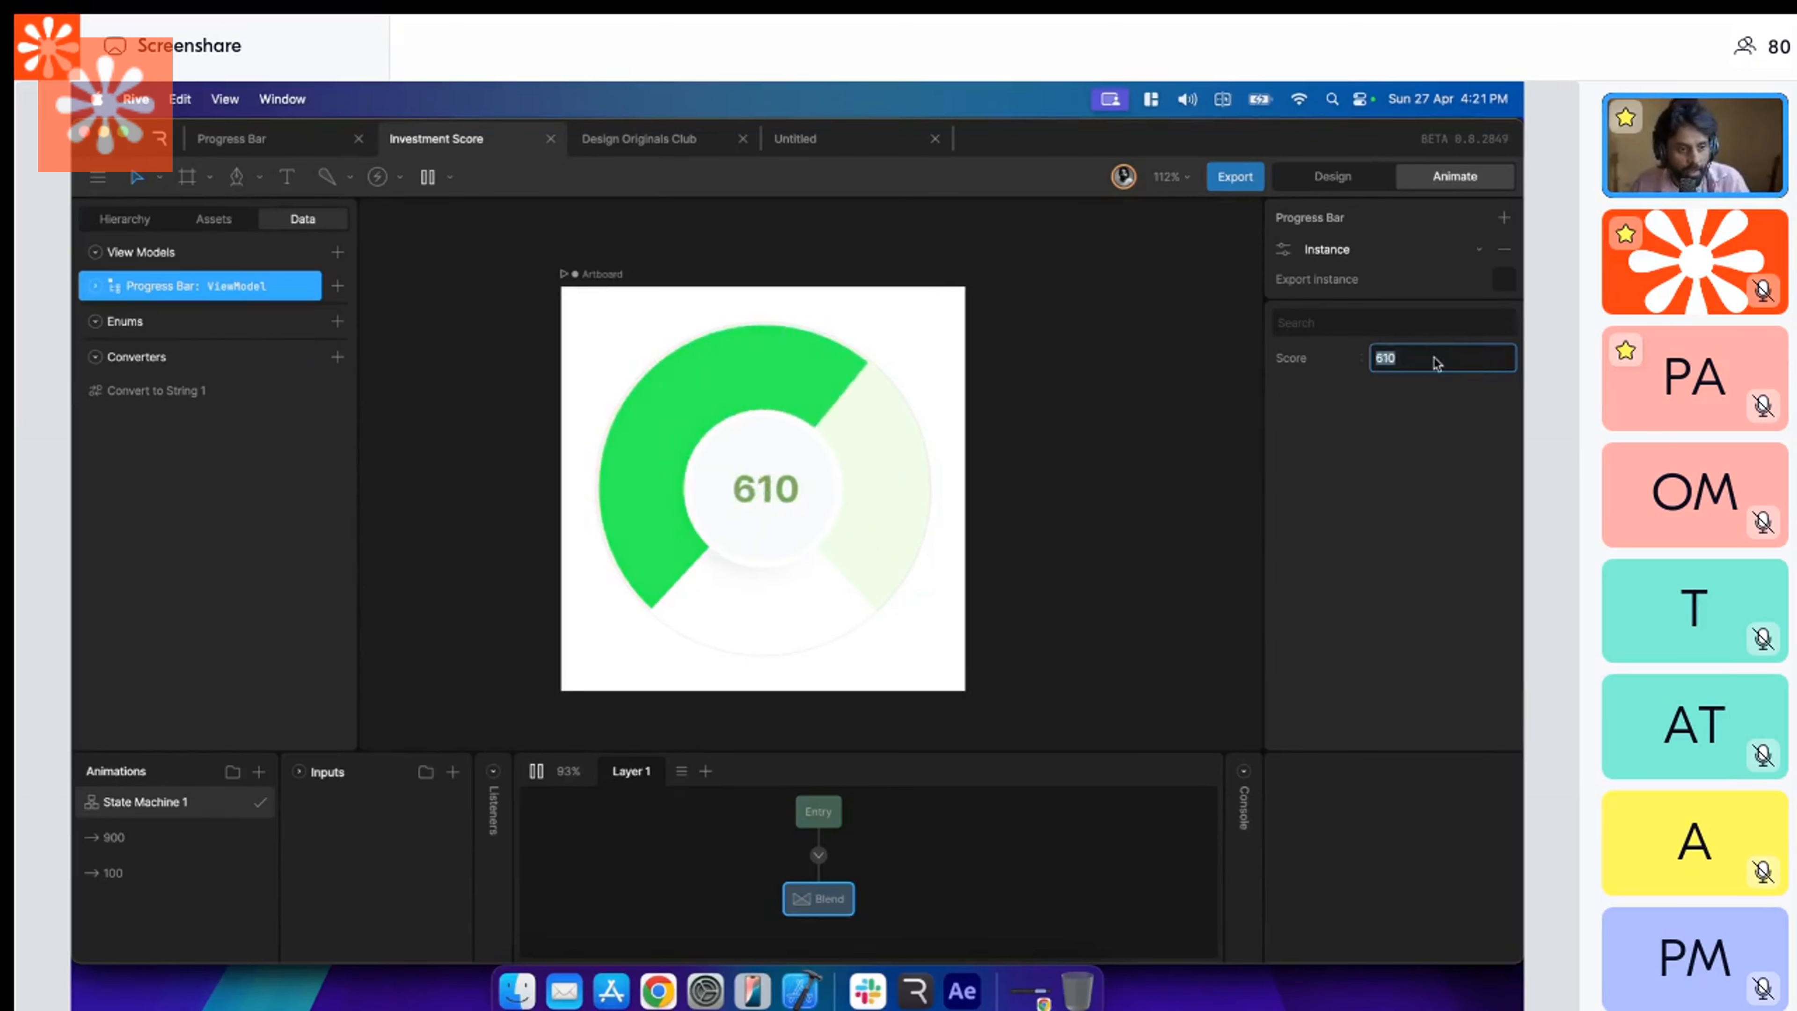
key(shift+Up)
key(shift+Up)
key(shift+Up)
key(shift+Up)
key(shift+Up)
key(shift+Up)
key(shift+Up)
key(shift+Up)
key(shift+Up)
key(shift+Up)
key(shift+Up)
key(shift+Up)
key(shift+Up)
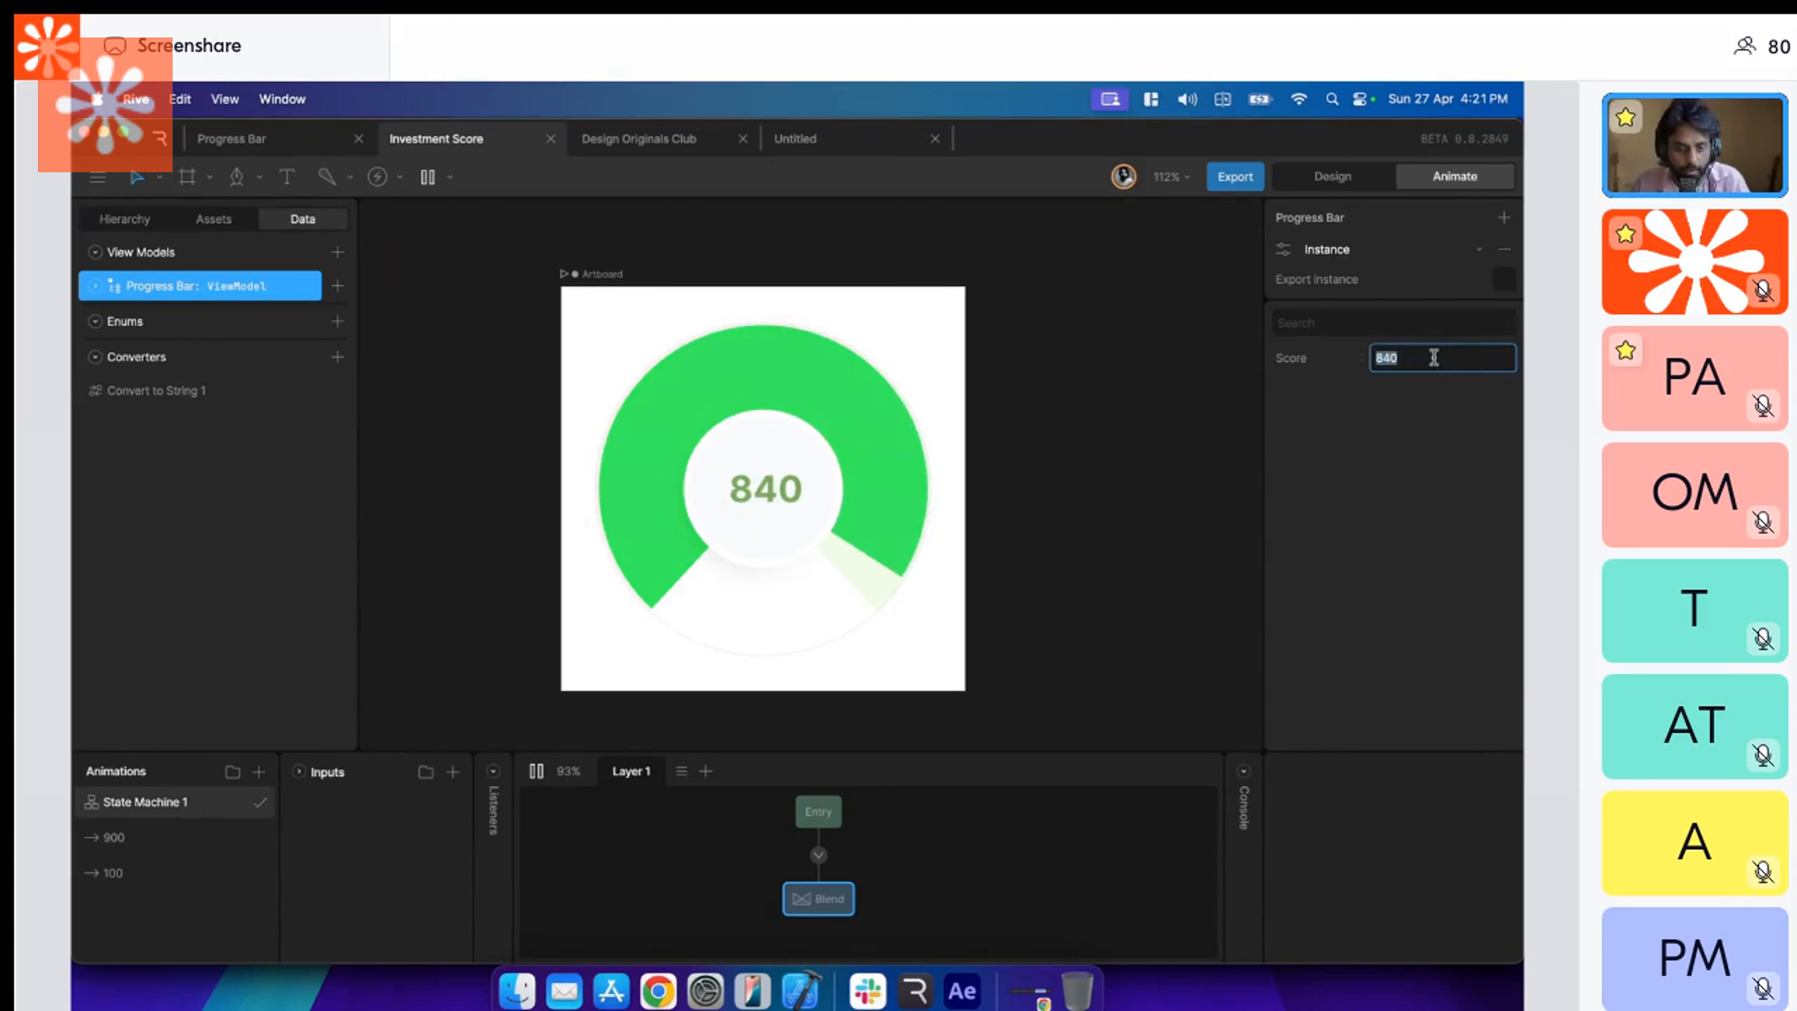
Bring the Progress Bar instance's Score up to 870 and step it back down to 840.
double_click(1435, 359)
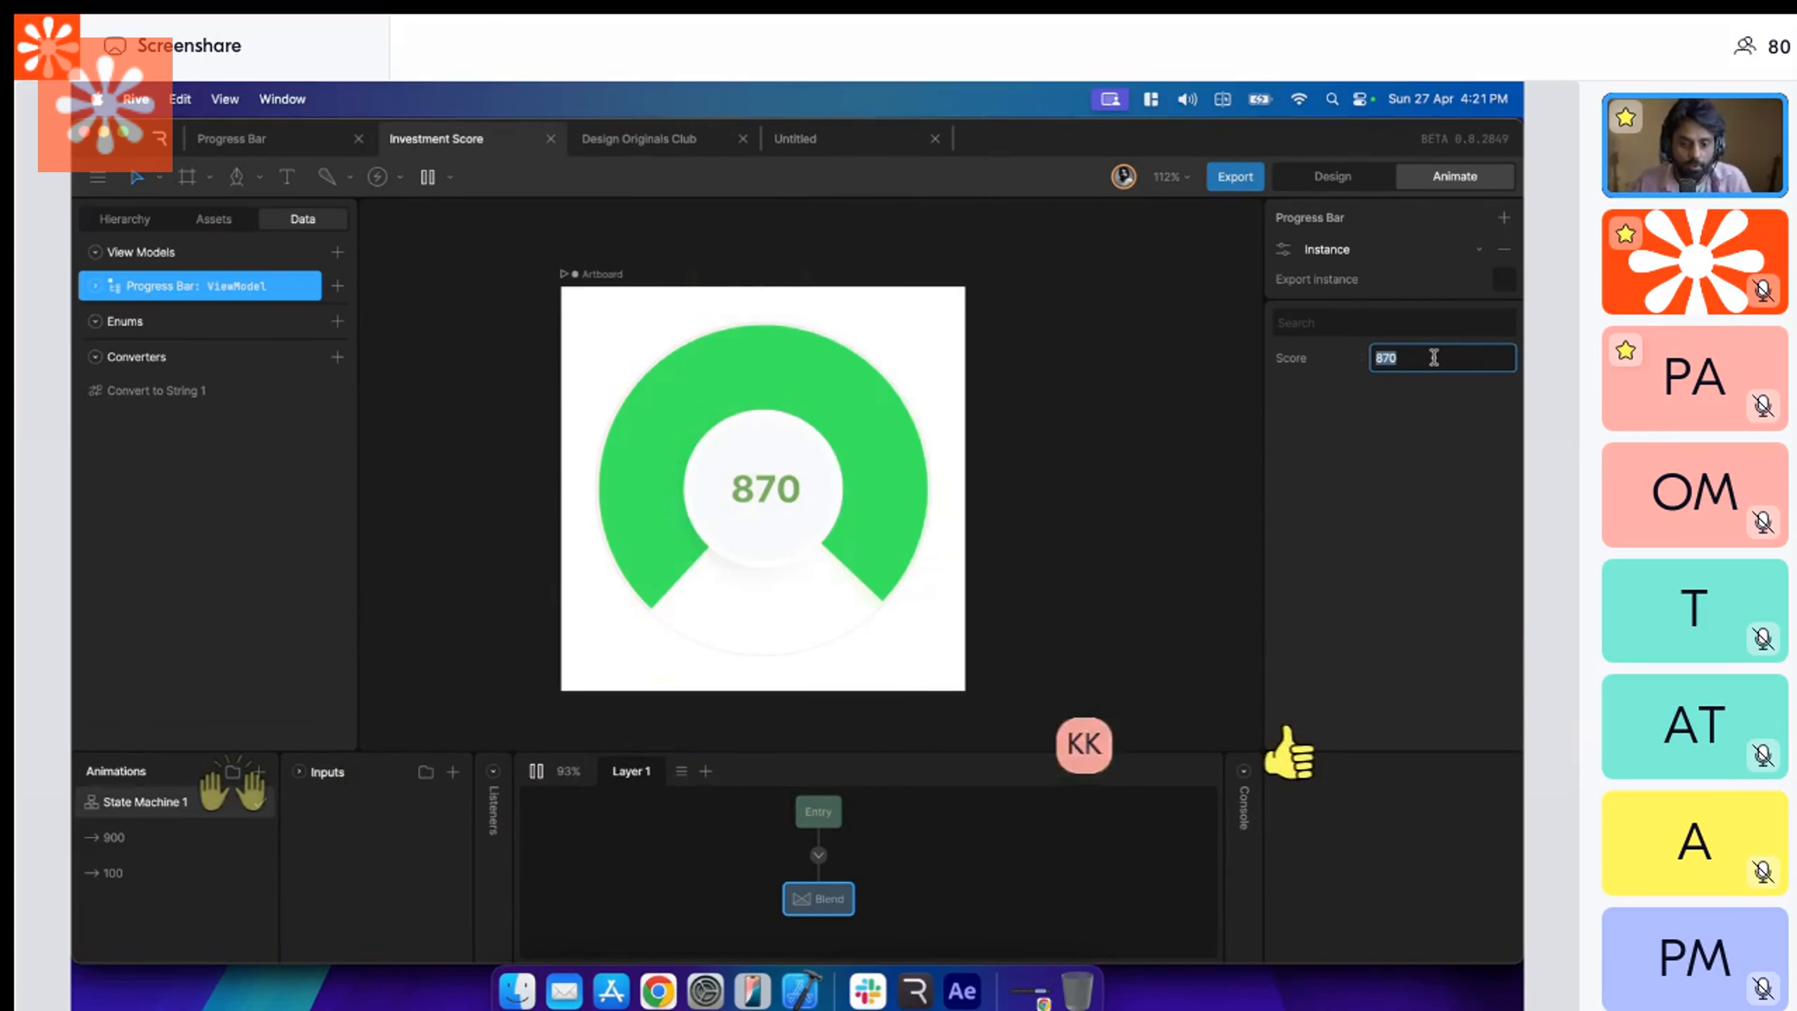
key(shift+Down)
key(shift+Down)
key(shift+Down)
key(shift+Down)
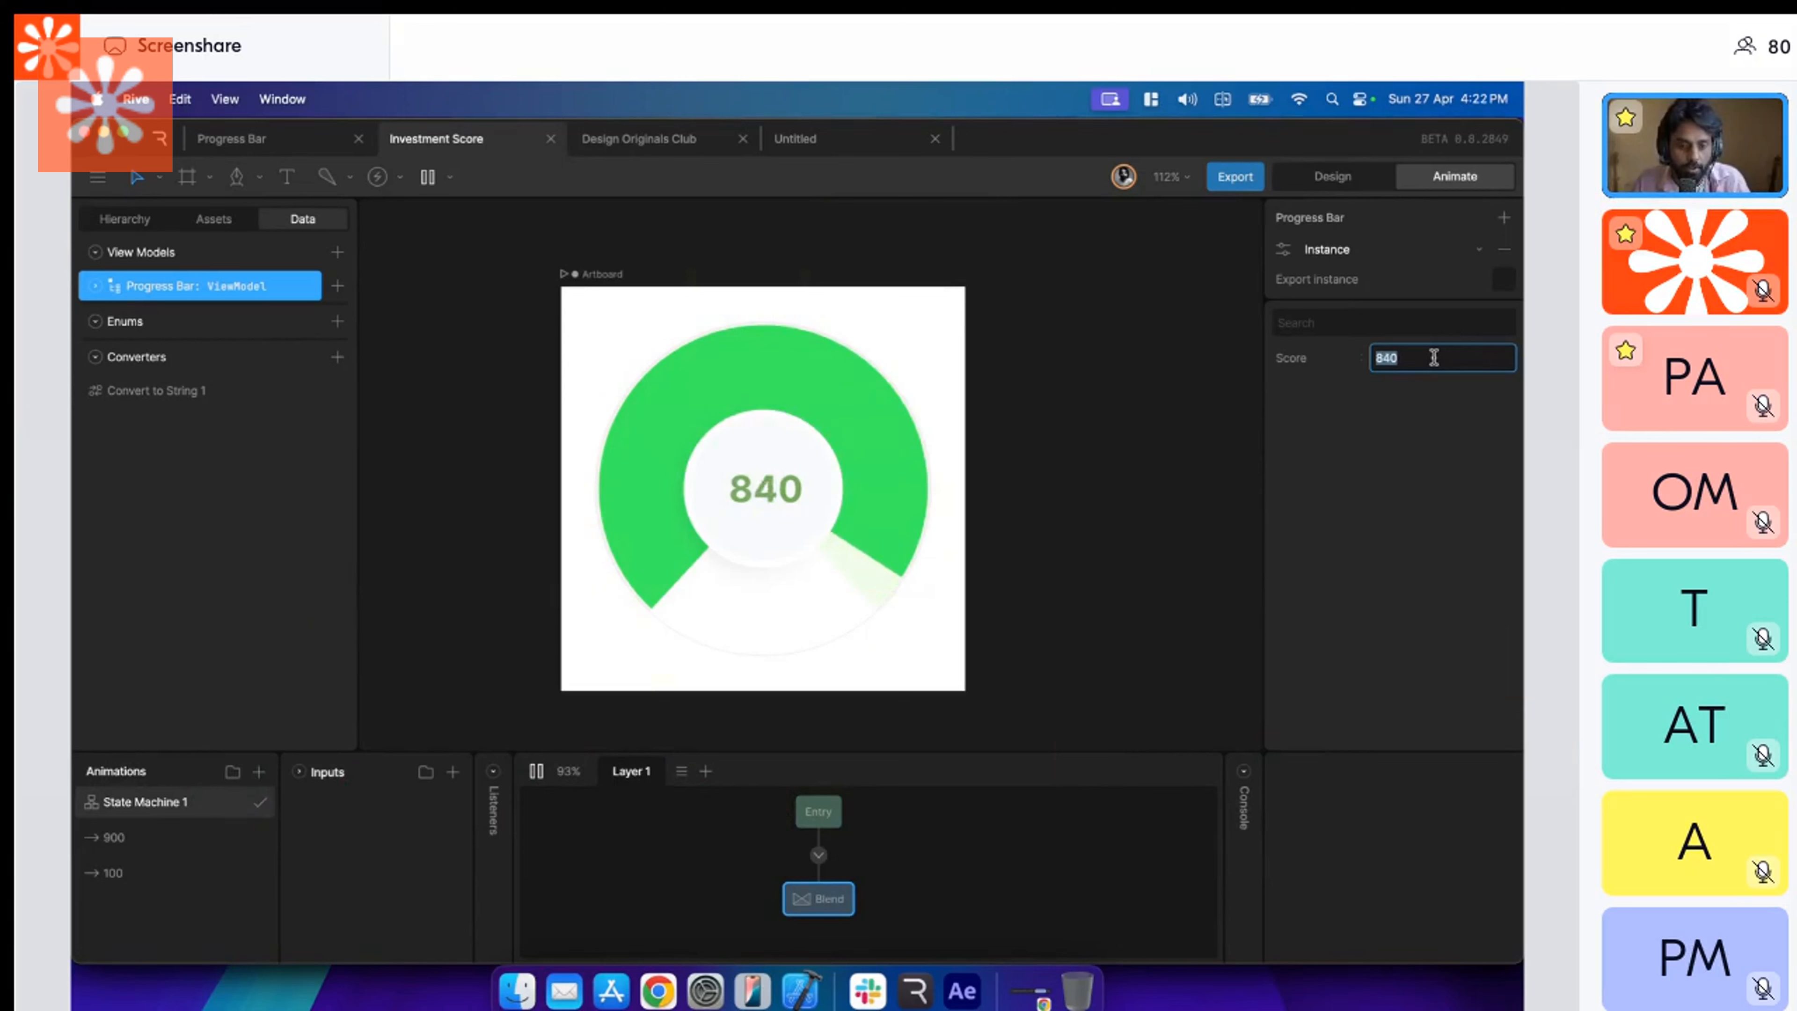
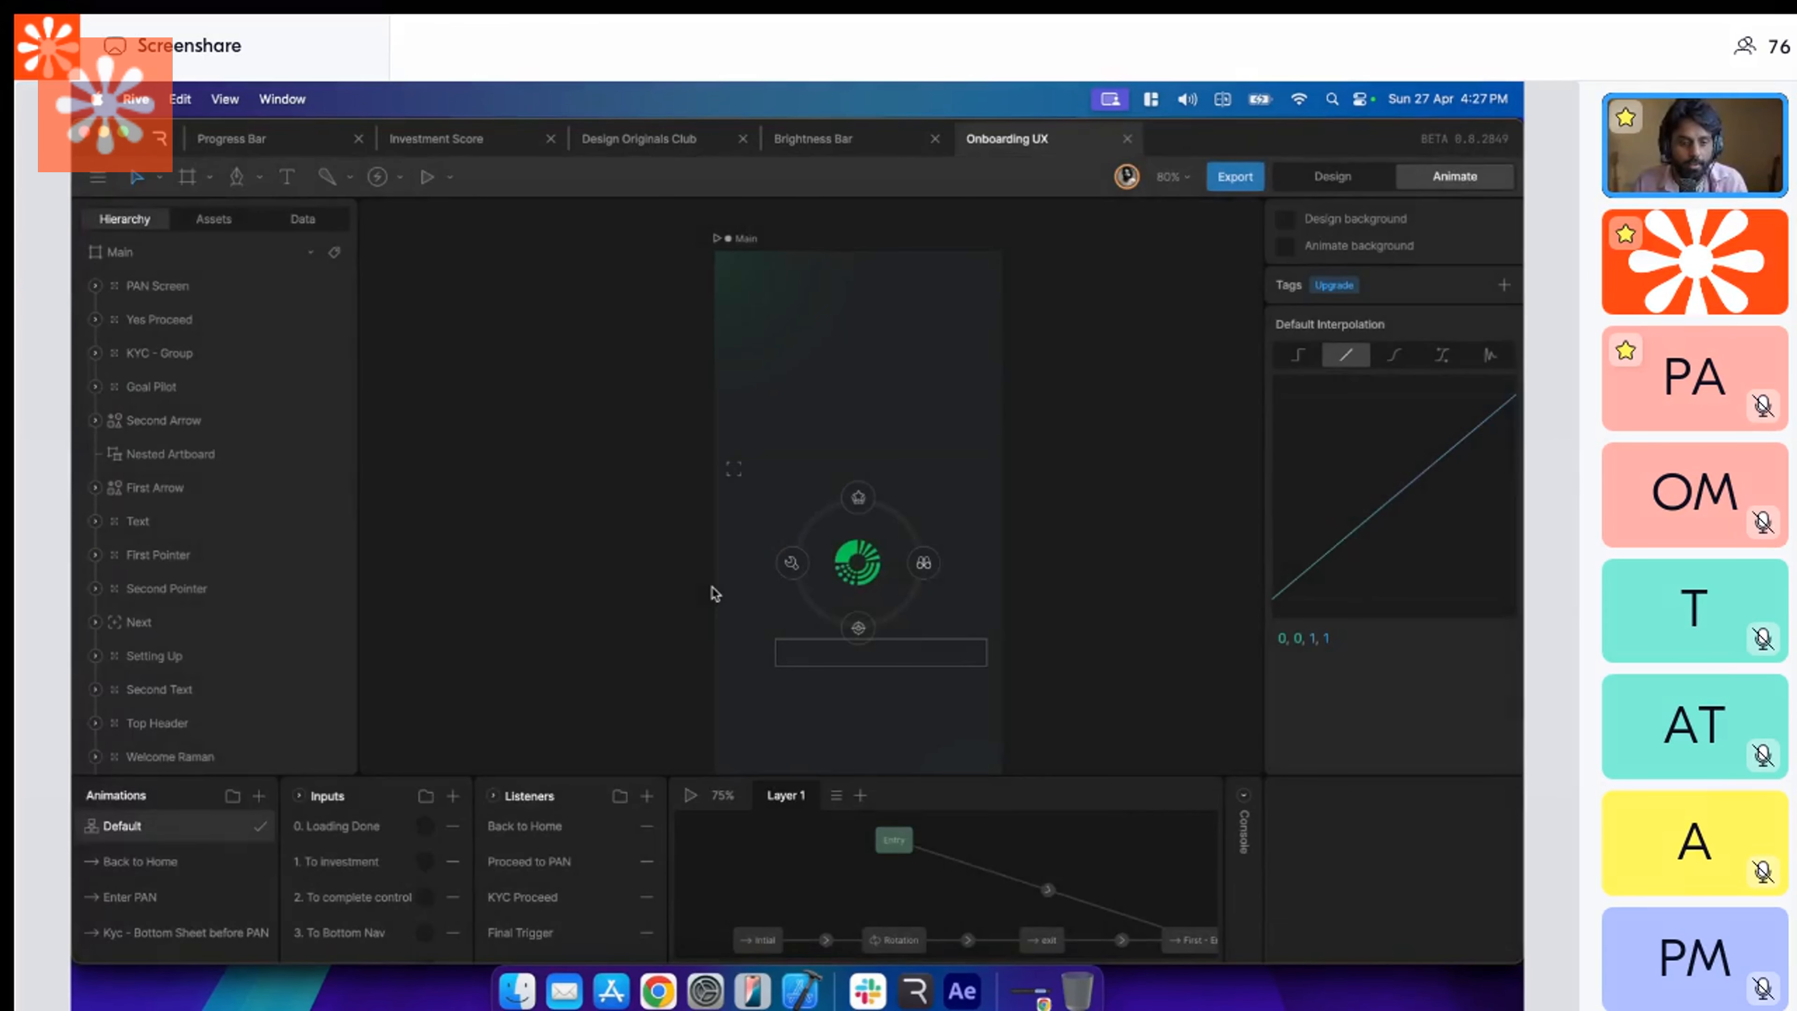
Enlarge the state machine area and examine the Main artboard and the Layer 1 graph from Entry through Third - Exit.
drag(681, 777, 682, 431)
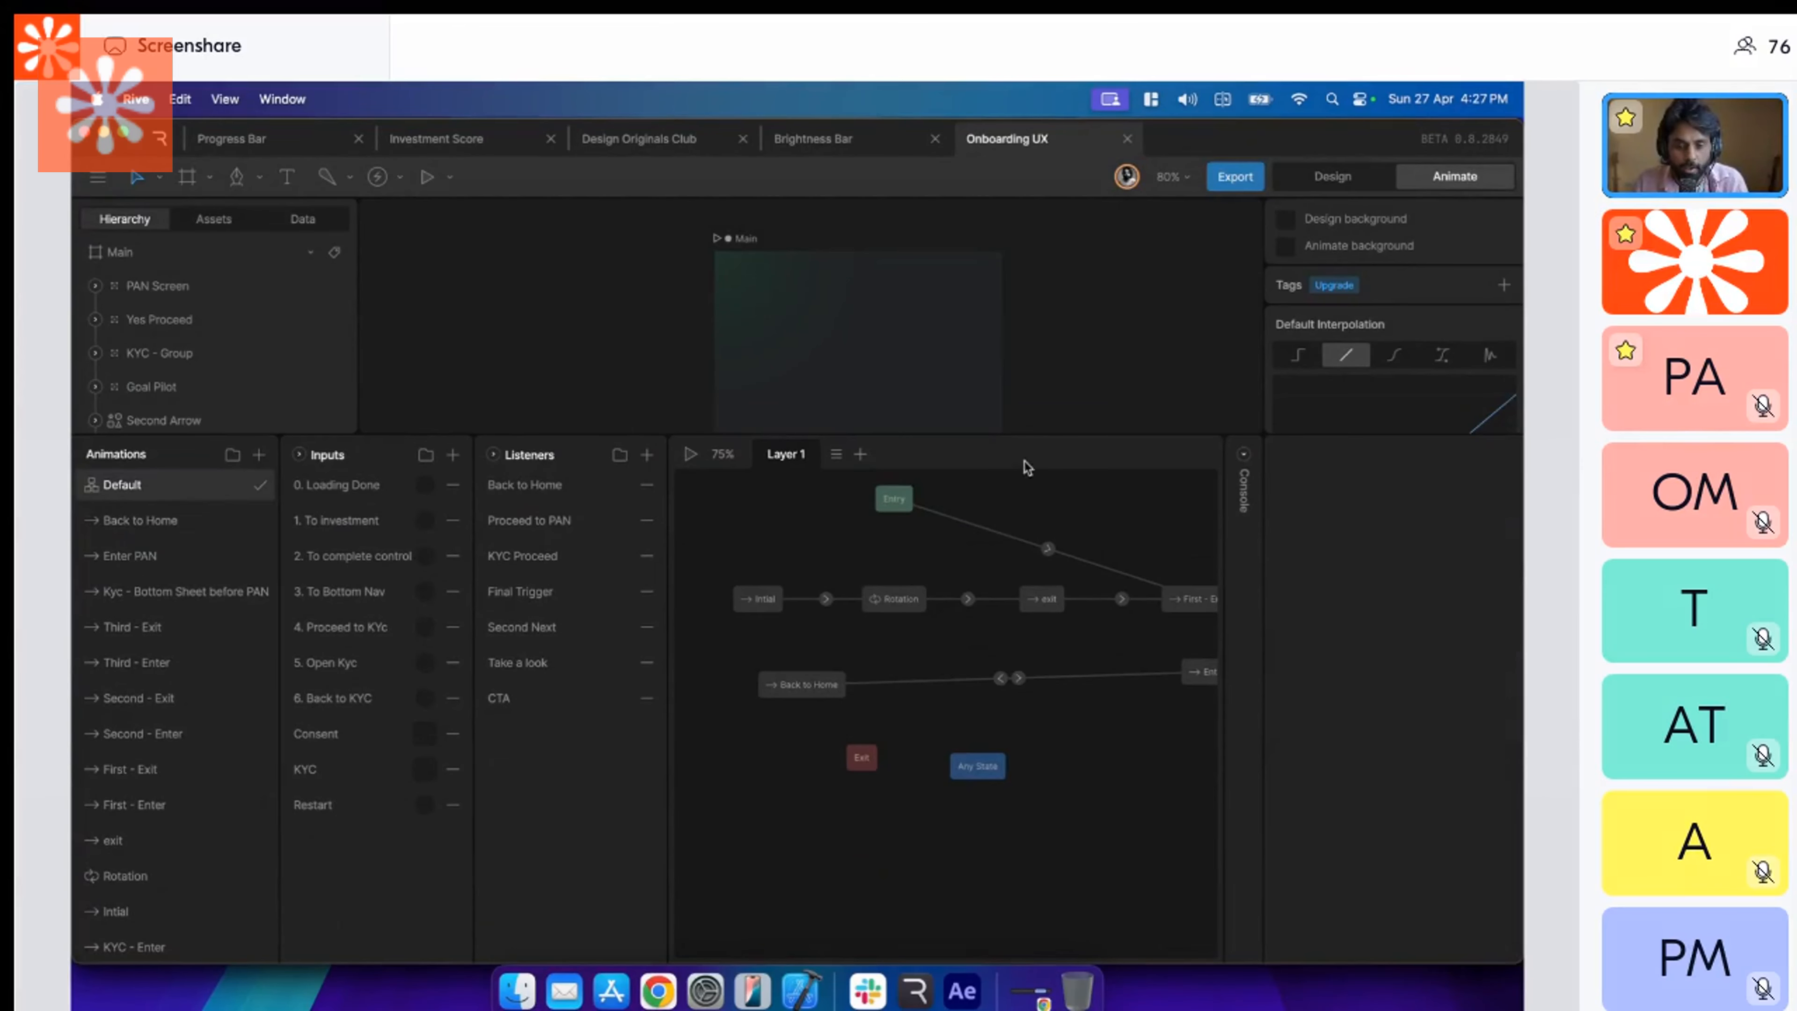
drag(1024, 425, 1018, 570)
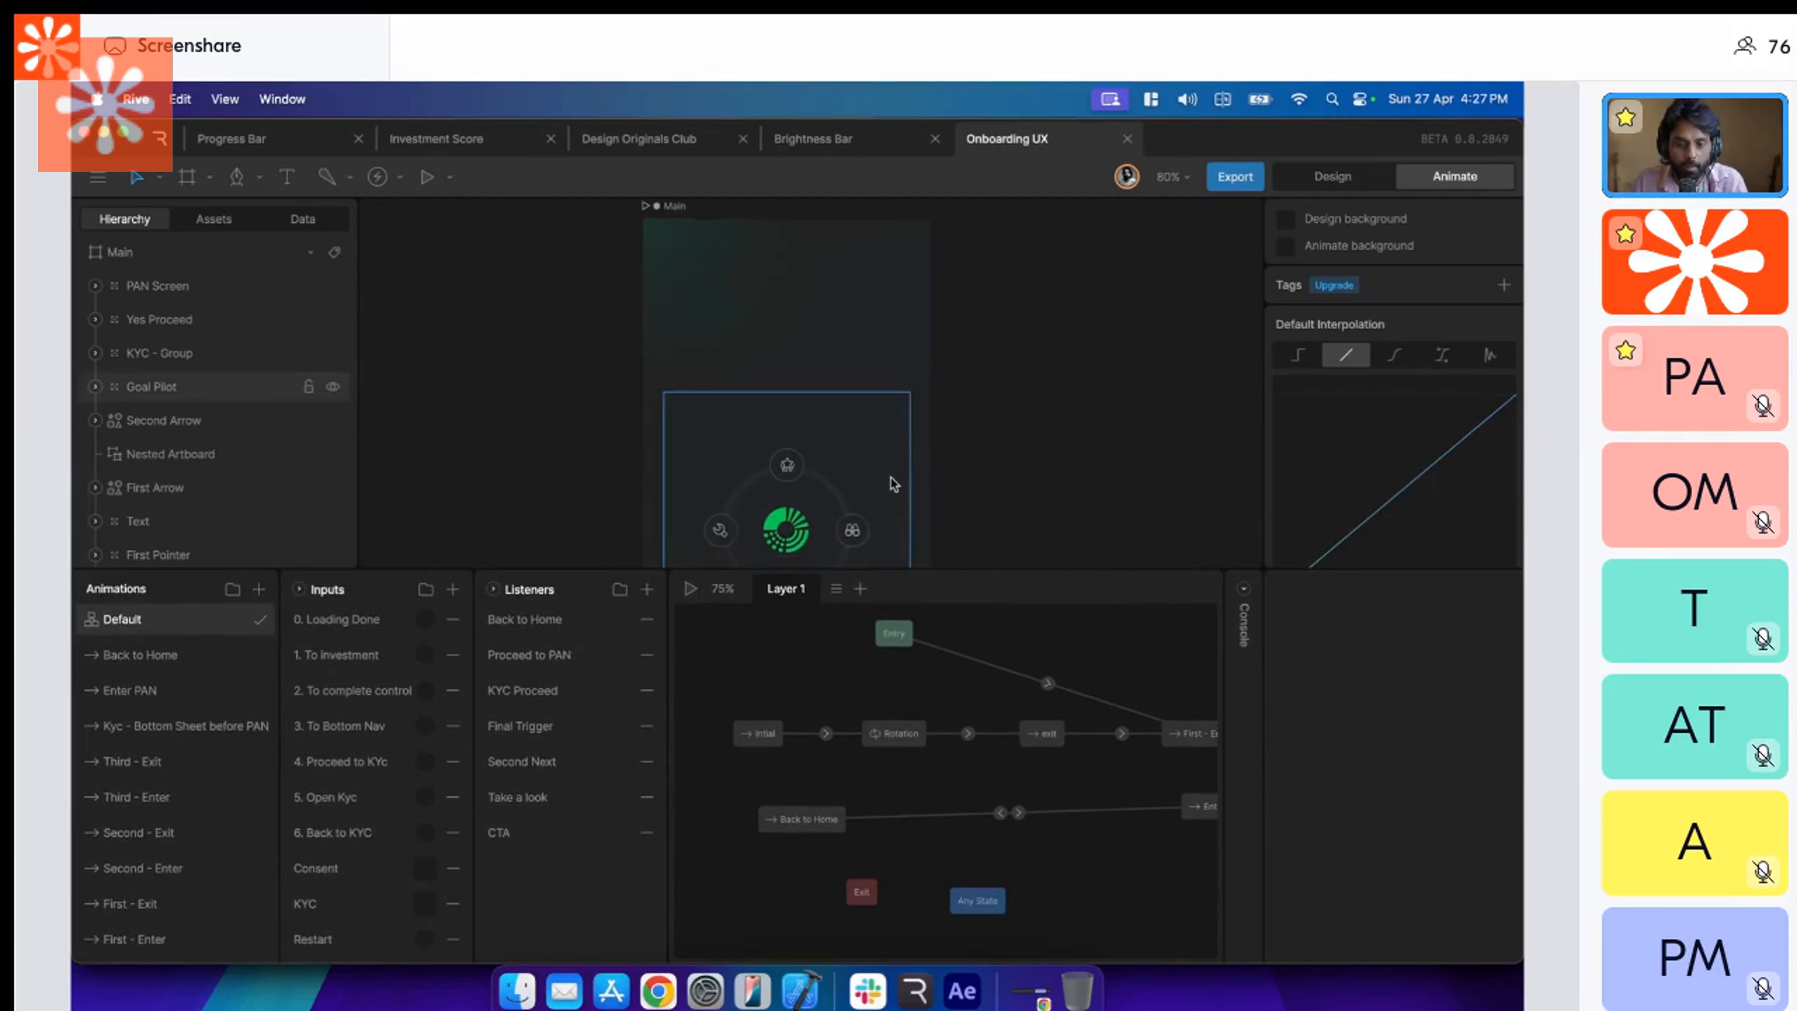
scroll(1014, 462, down, 4)
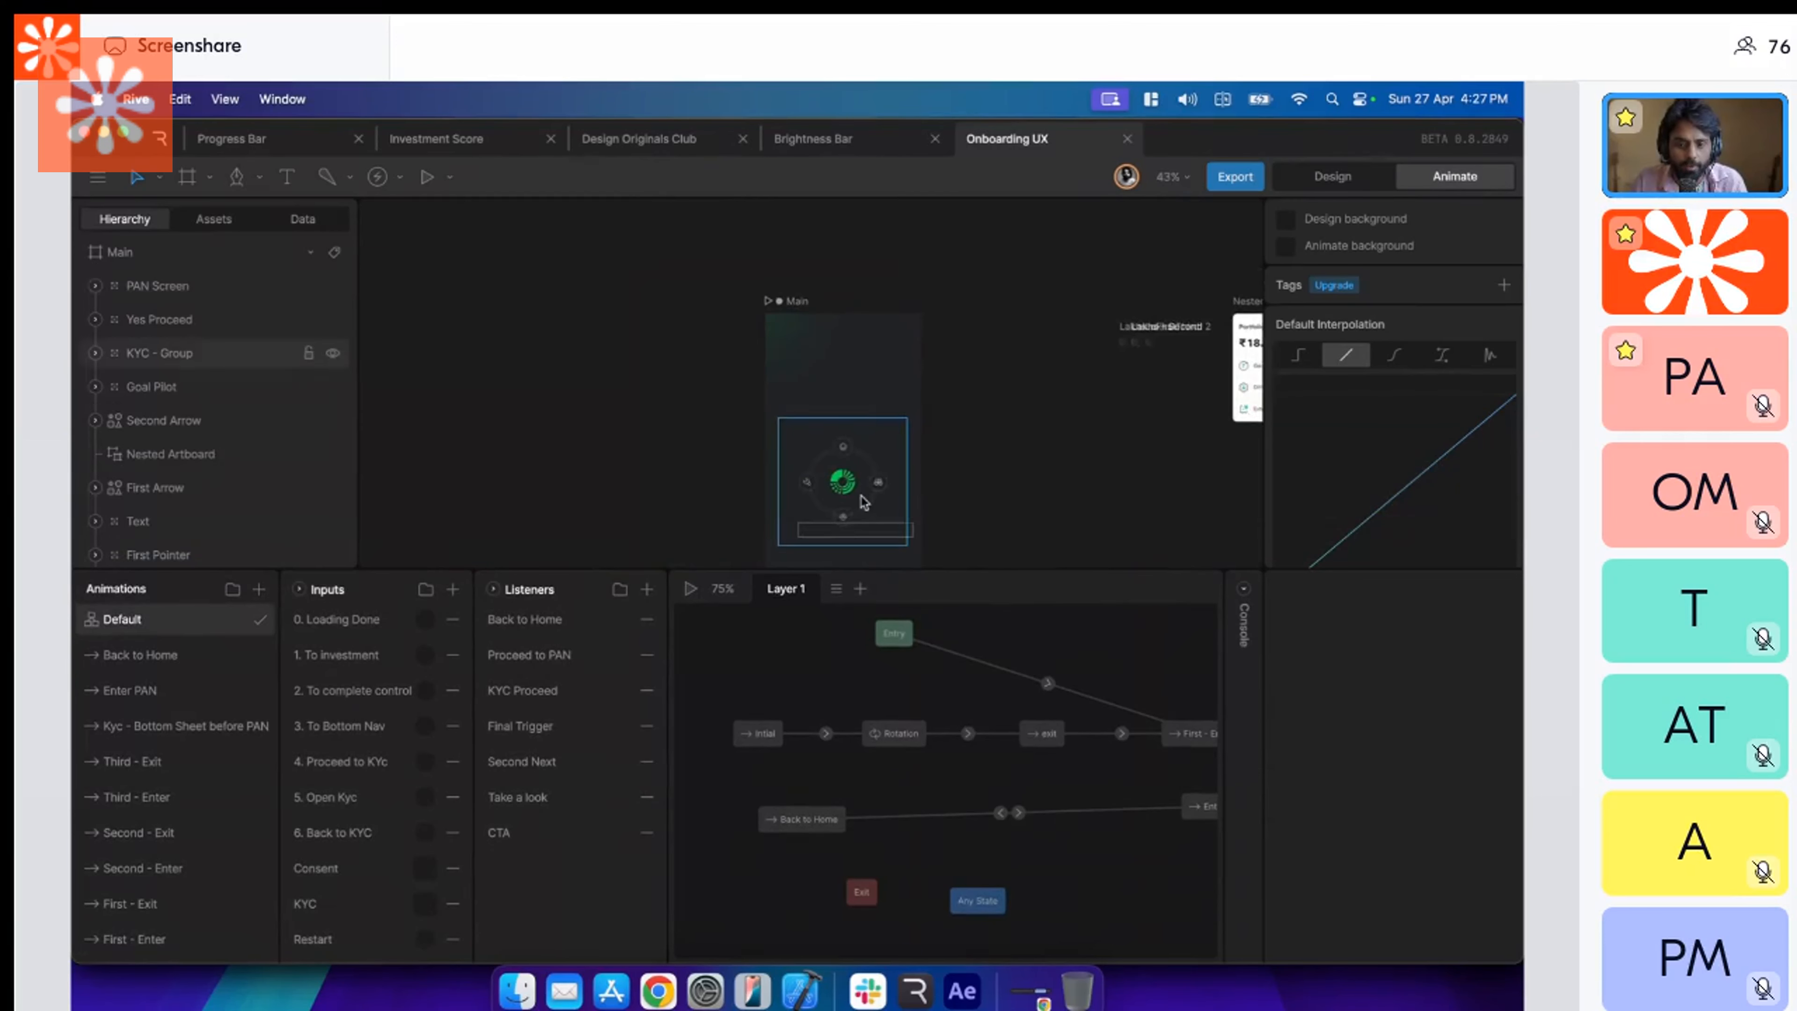
scroll(863, 502, right, 2)
scroll(863, 501, down, 2)
scroll(863, 502, right, 3)
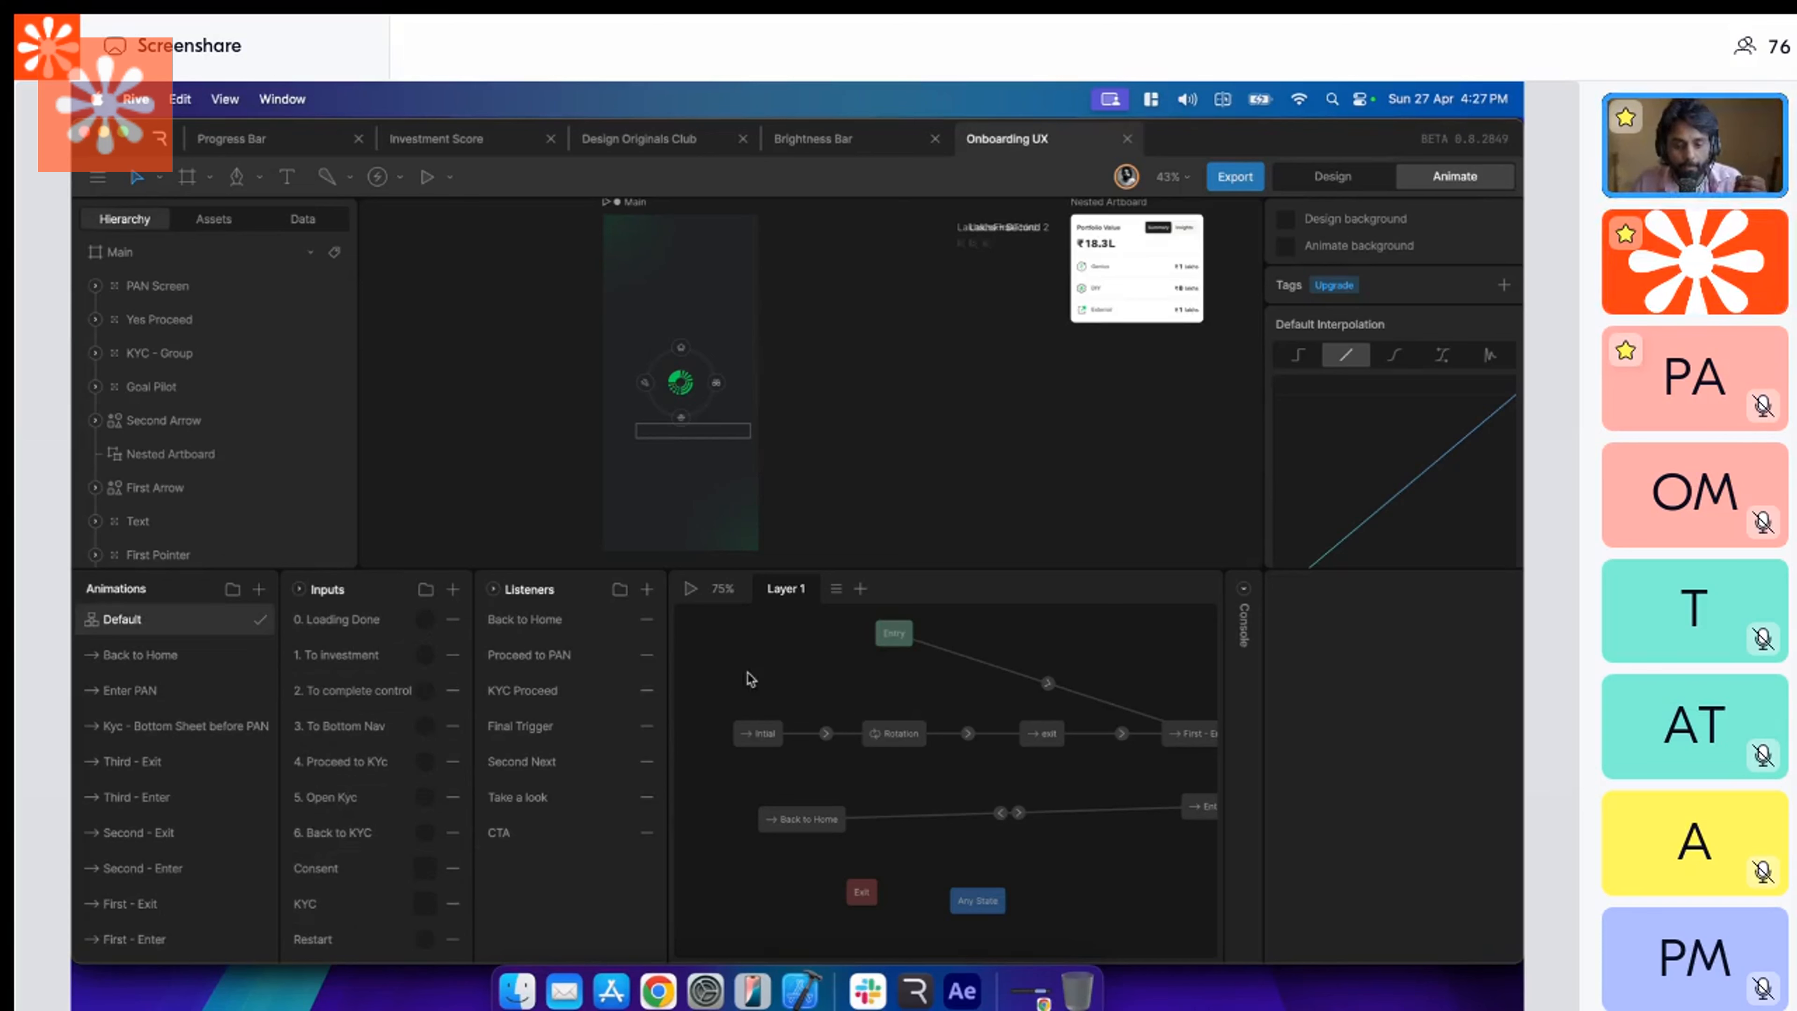
scroll(827, 823, right, 10)
scroll(869, 775, right, 10)
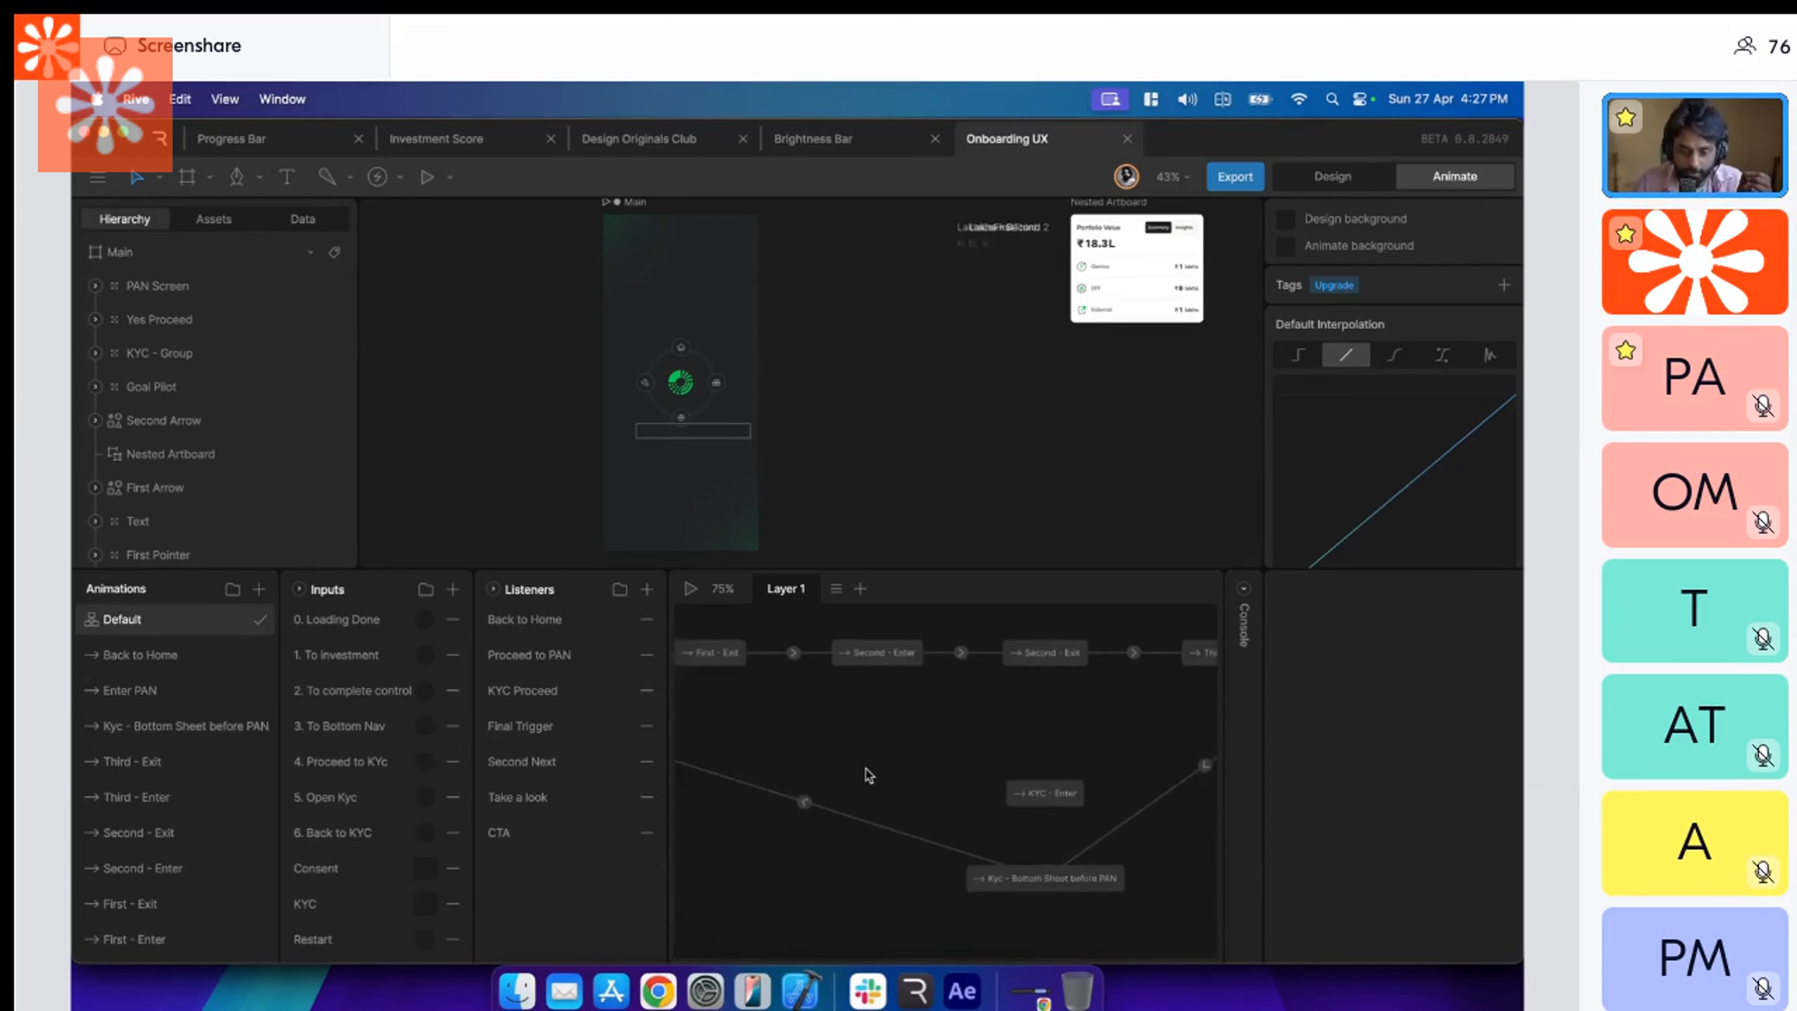
scroll(869, 775, left, 8)
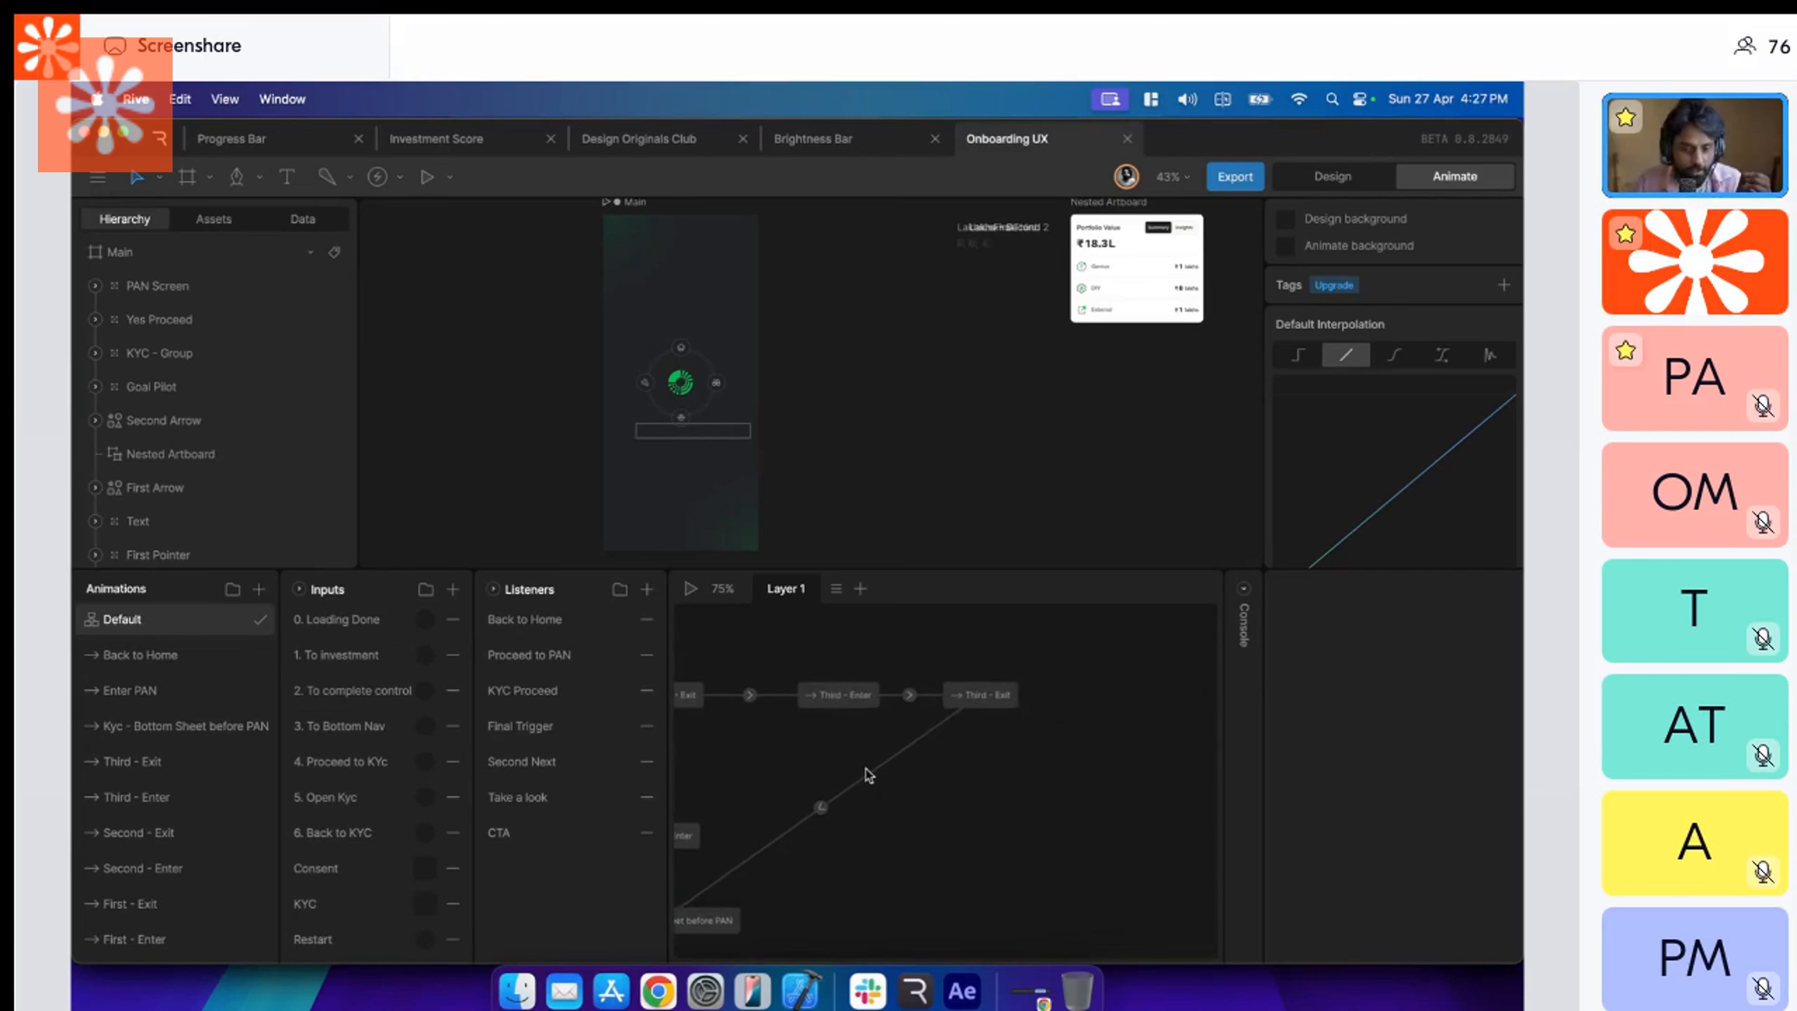
scroll(869, 775, left, 10)
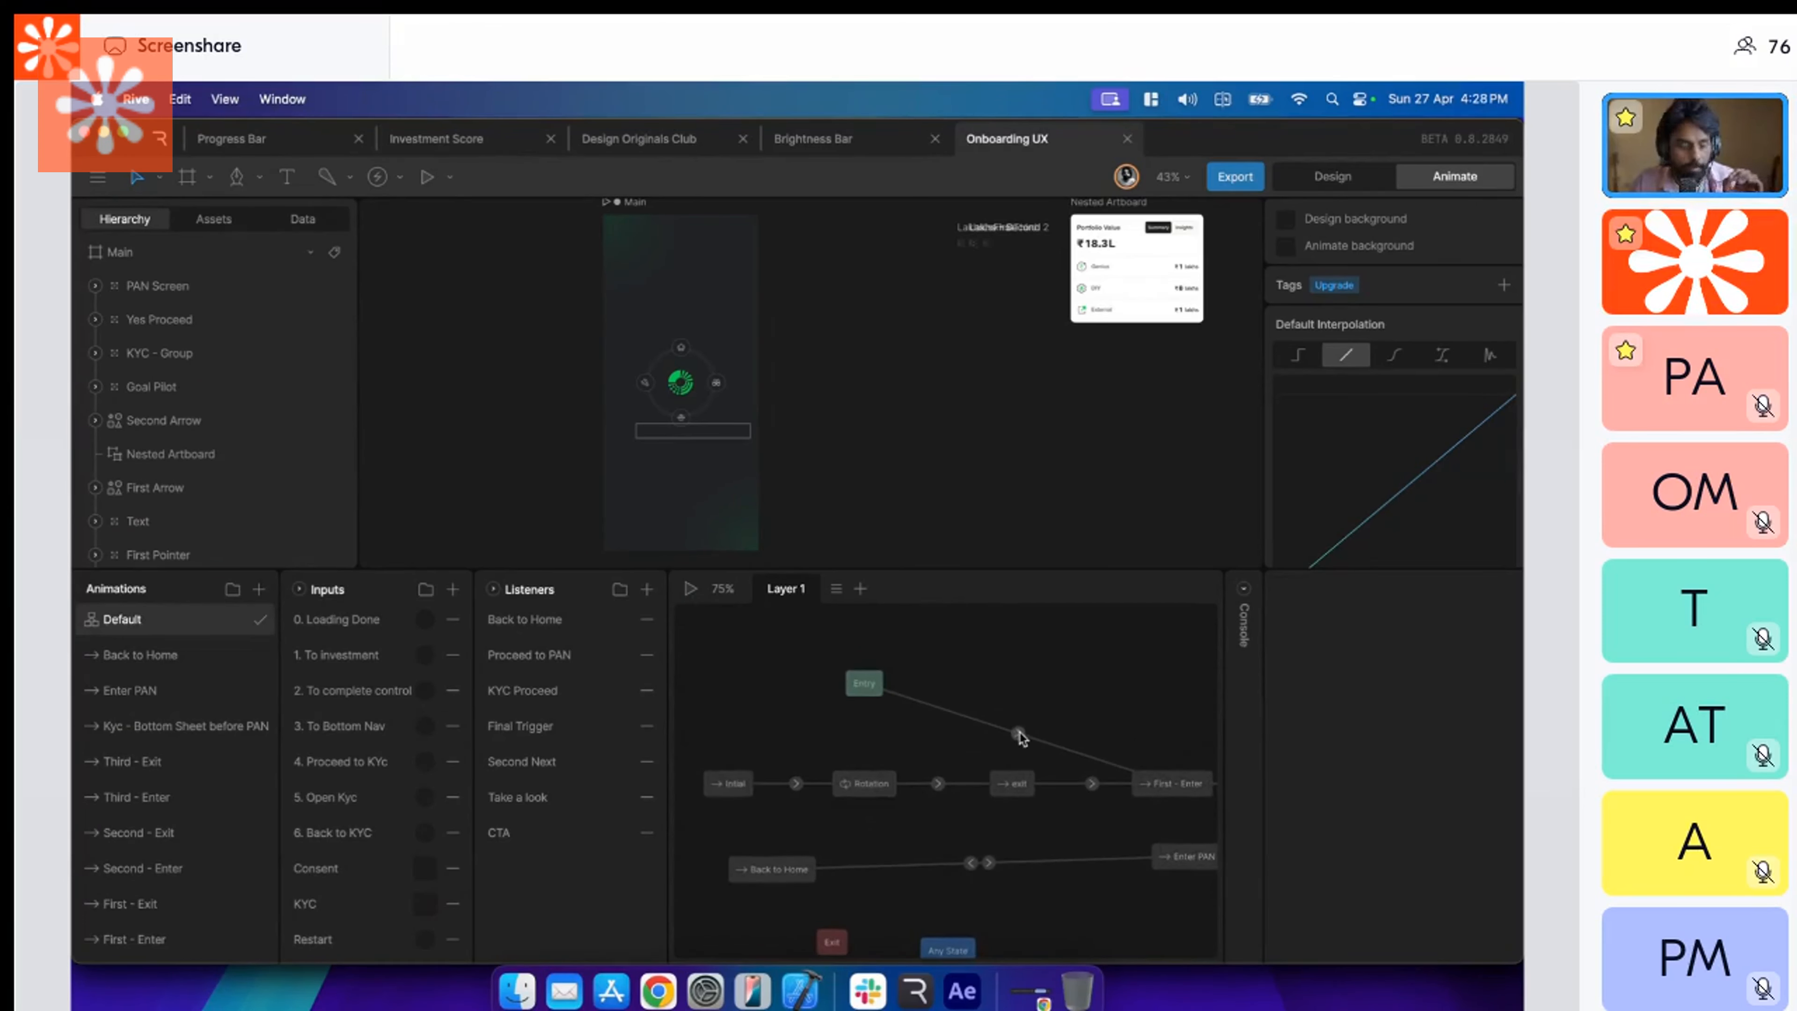
Connect Entry to the Intial state and delete the Entry to First - Enter transition.
click(1018, 733)
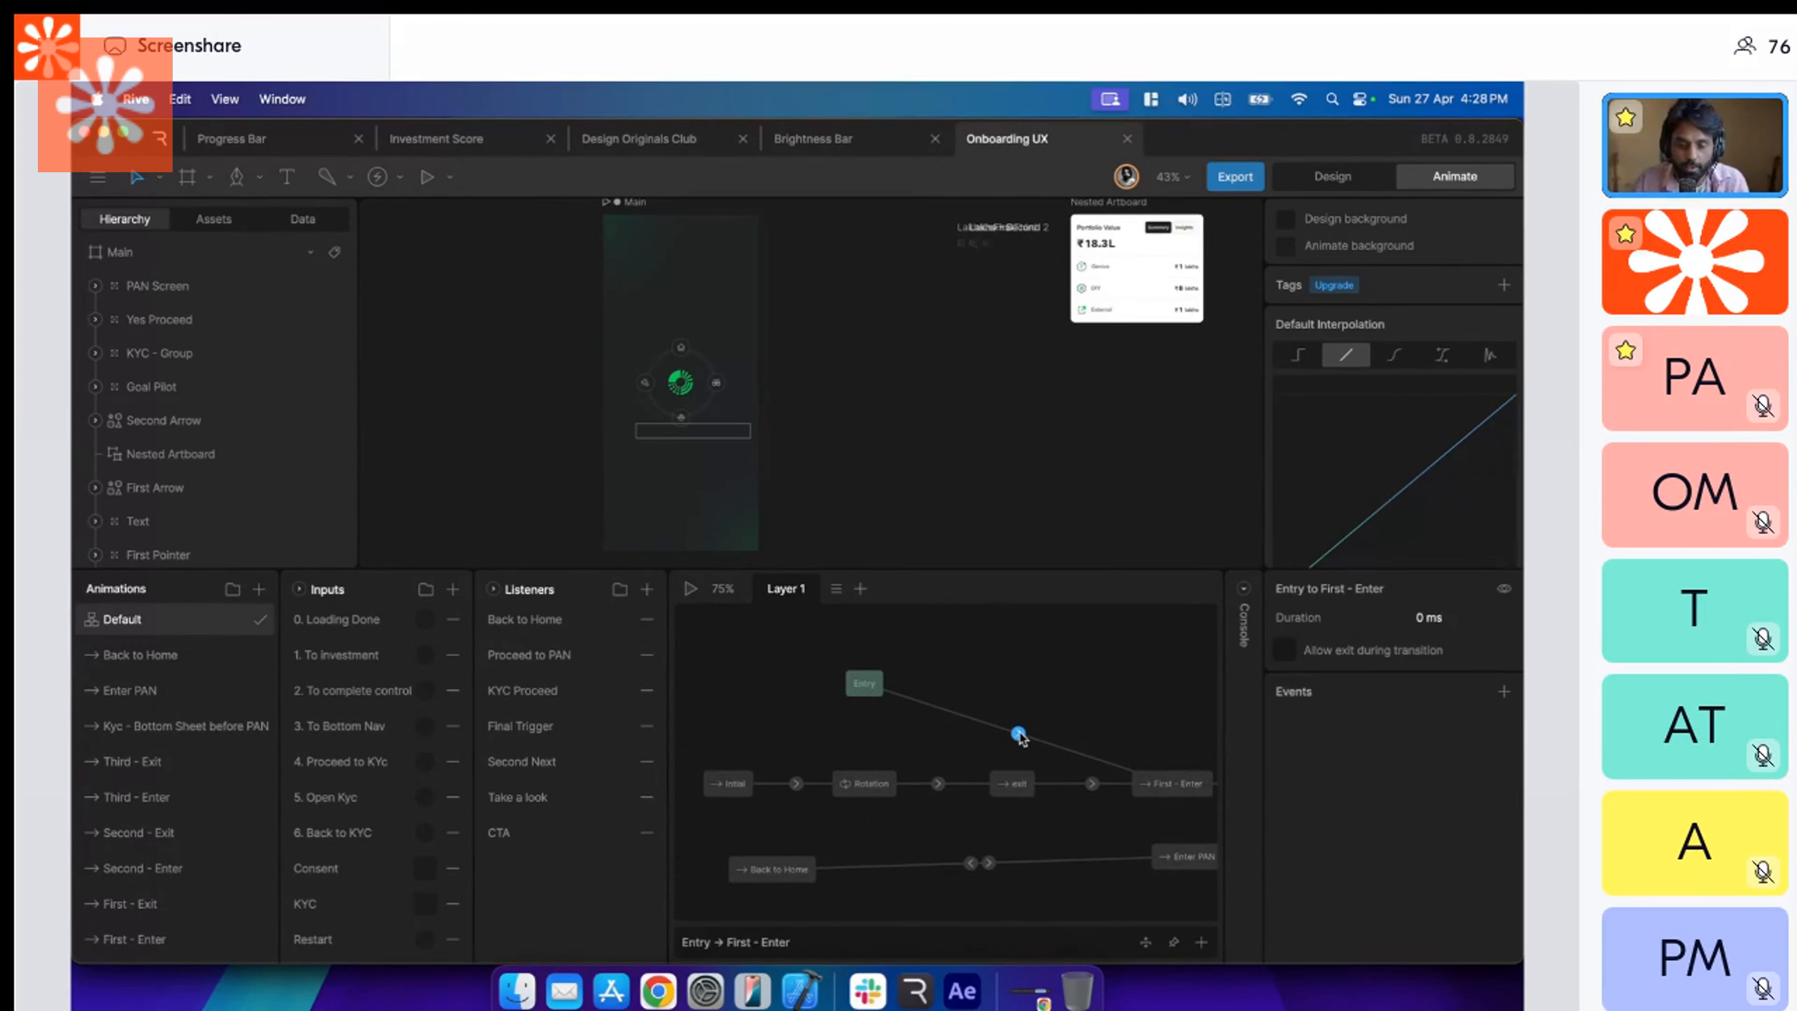
drag(863, 697, 740, 773)
click(1018, 734)
key(Delete)
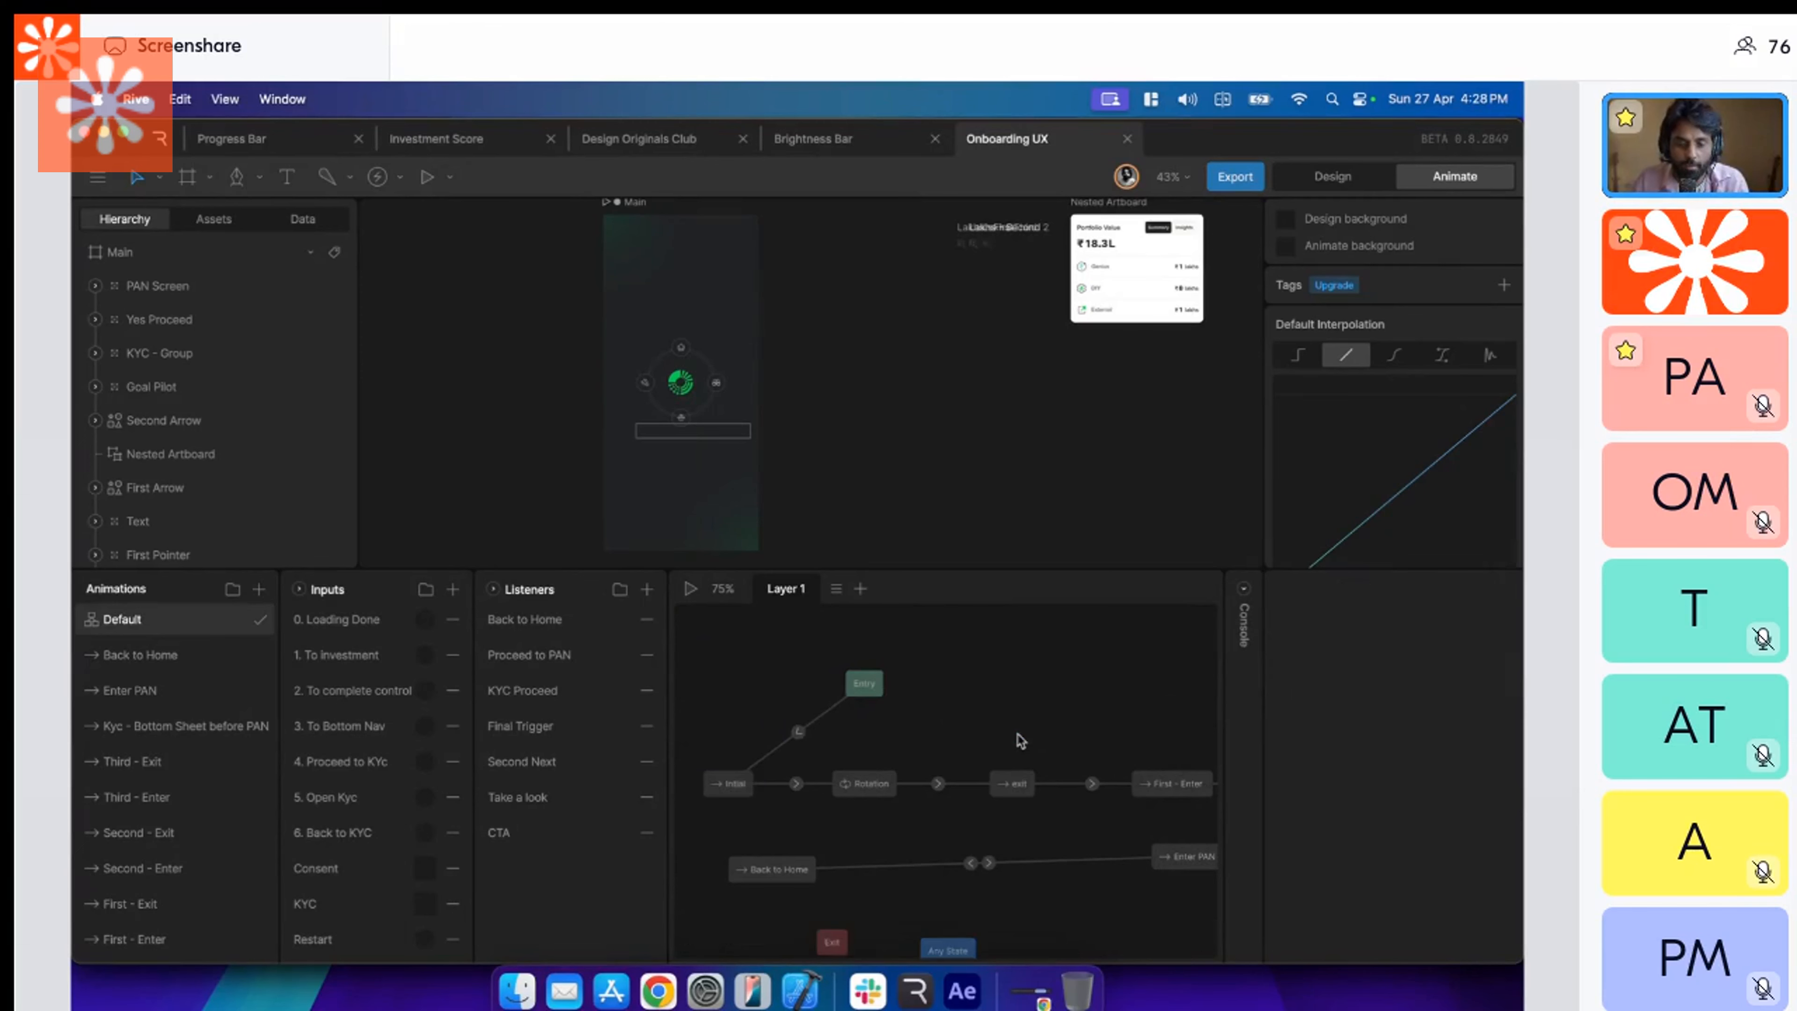
Give the canvas more room and play the Default state machine to preview the loading sequence through First - Enter.
drag(931, 567, 928, 683)
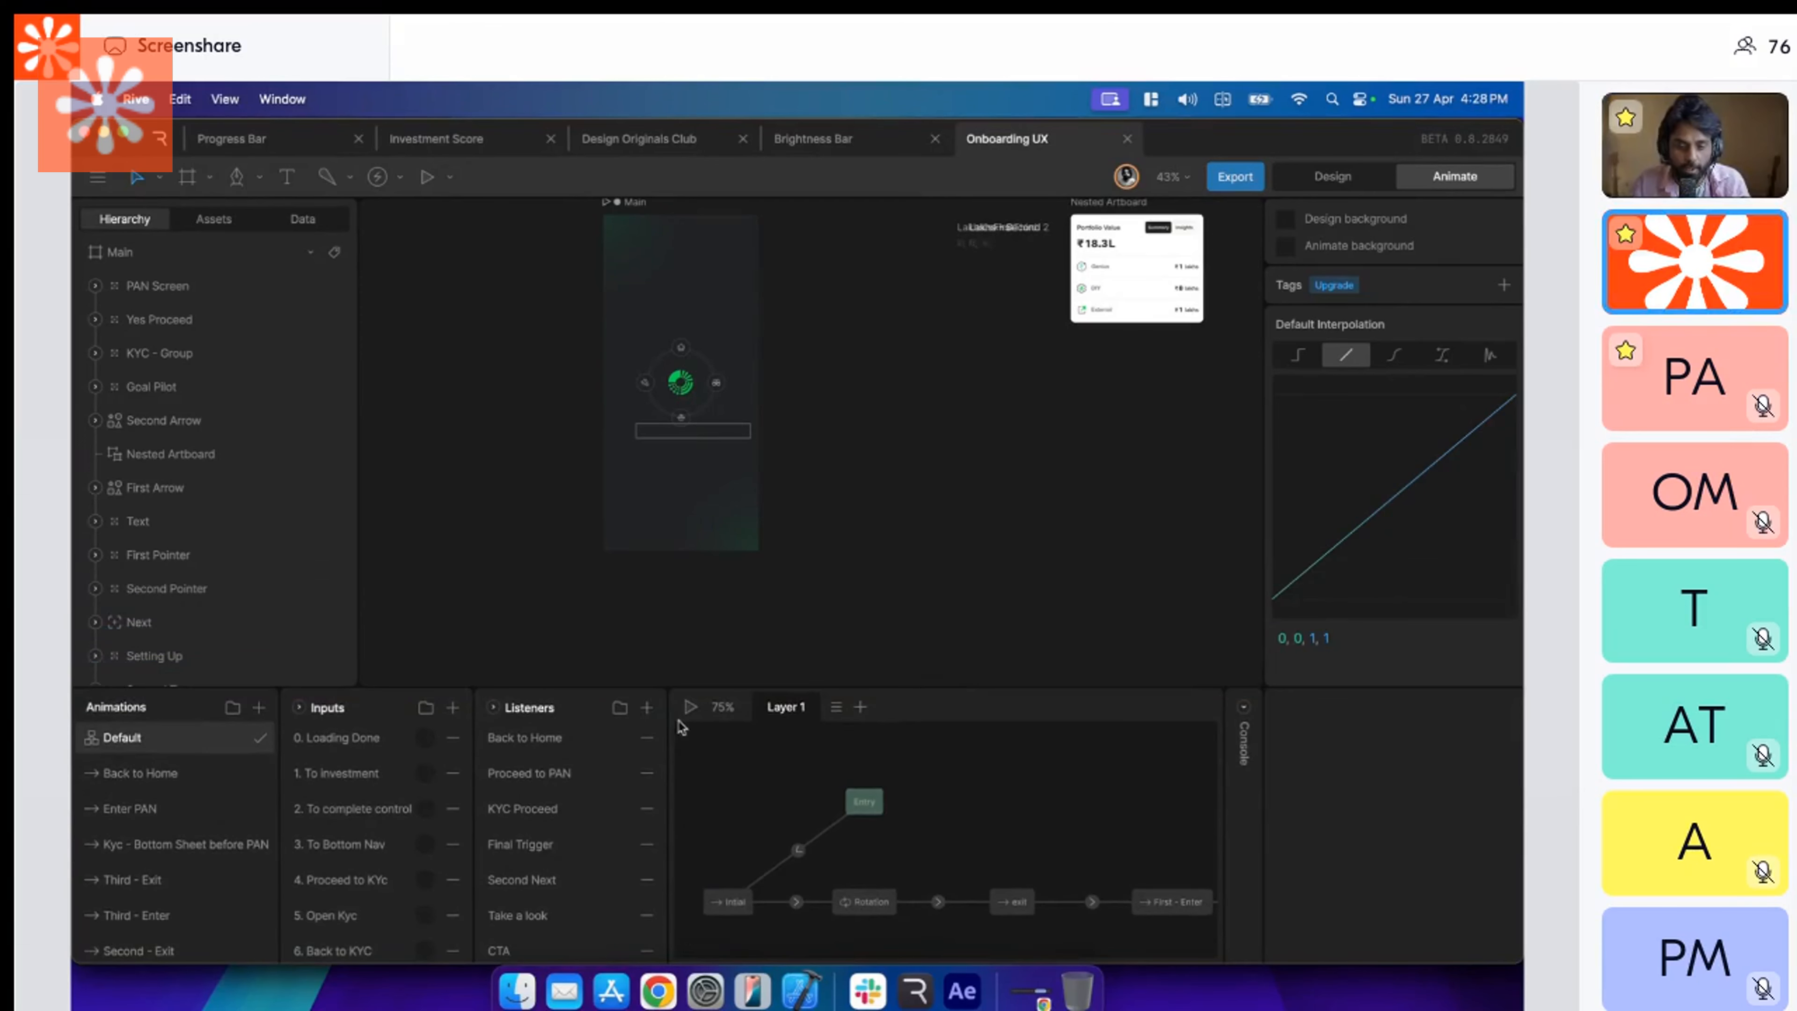
click(690, 707)
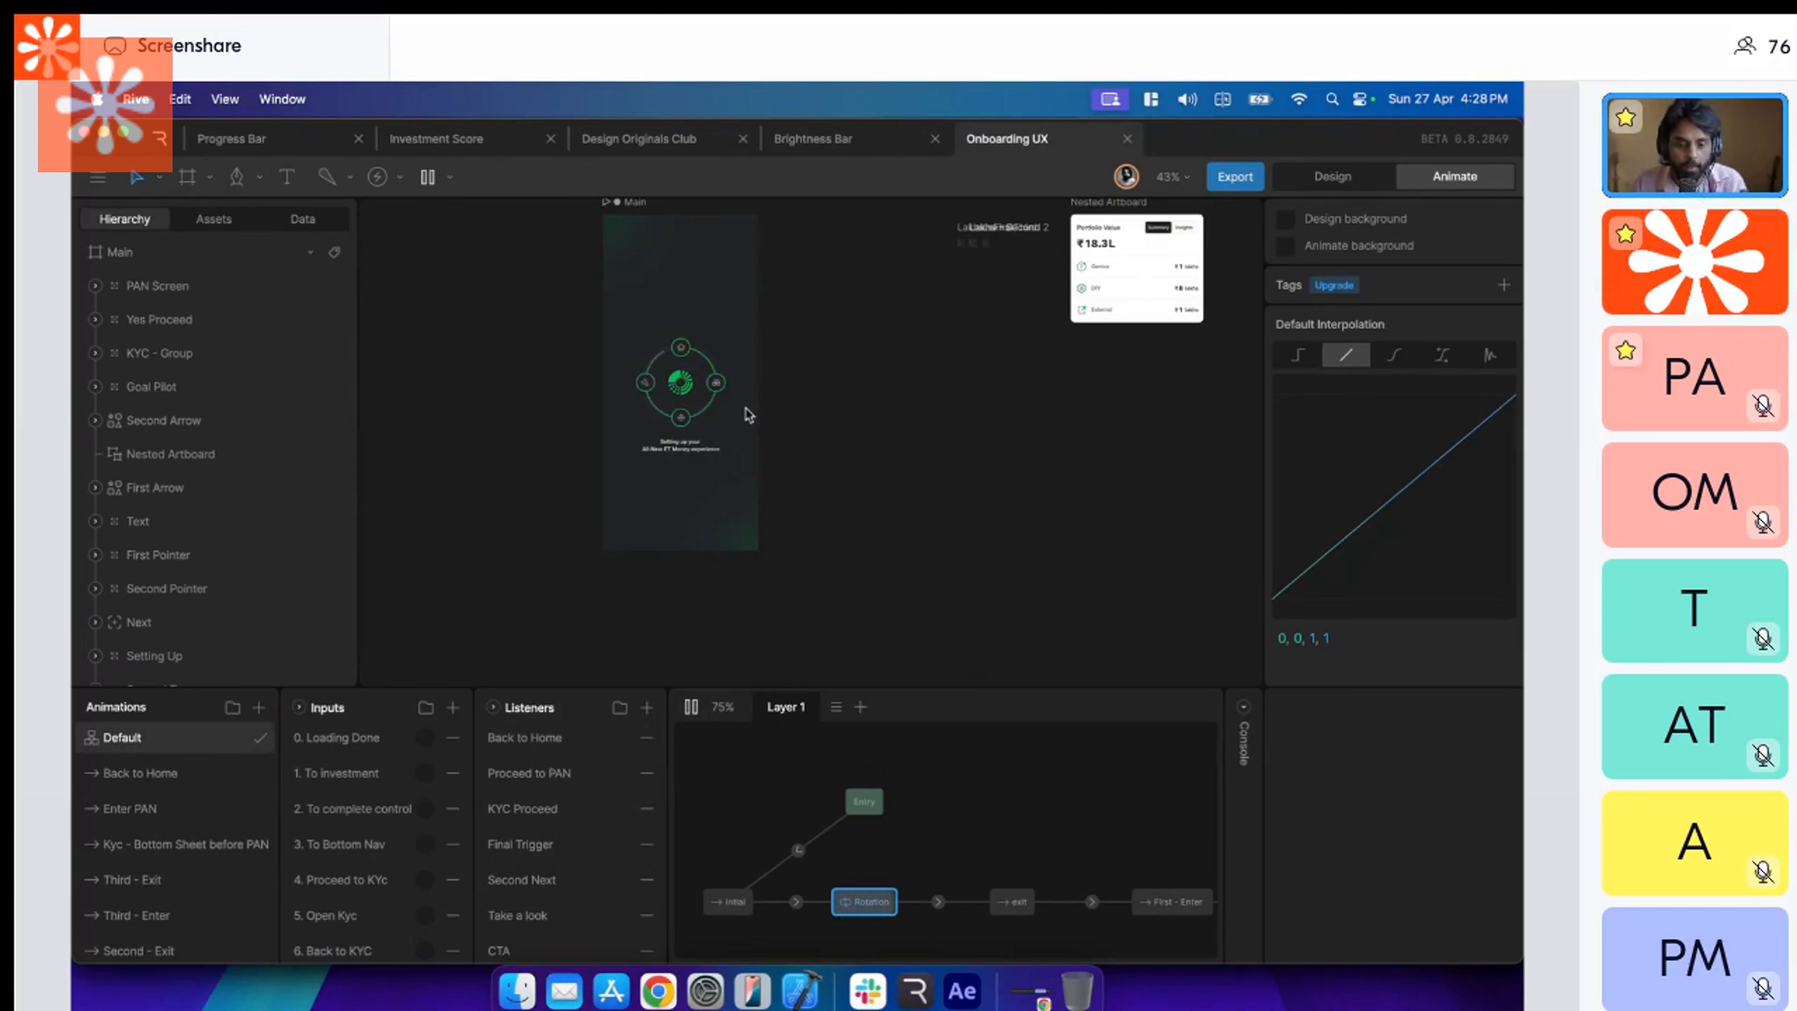
scroll(1050, 841, right, 2)
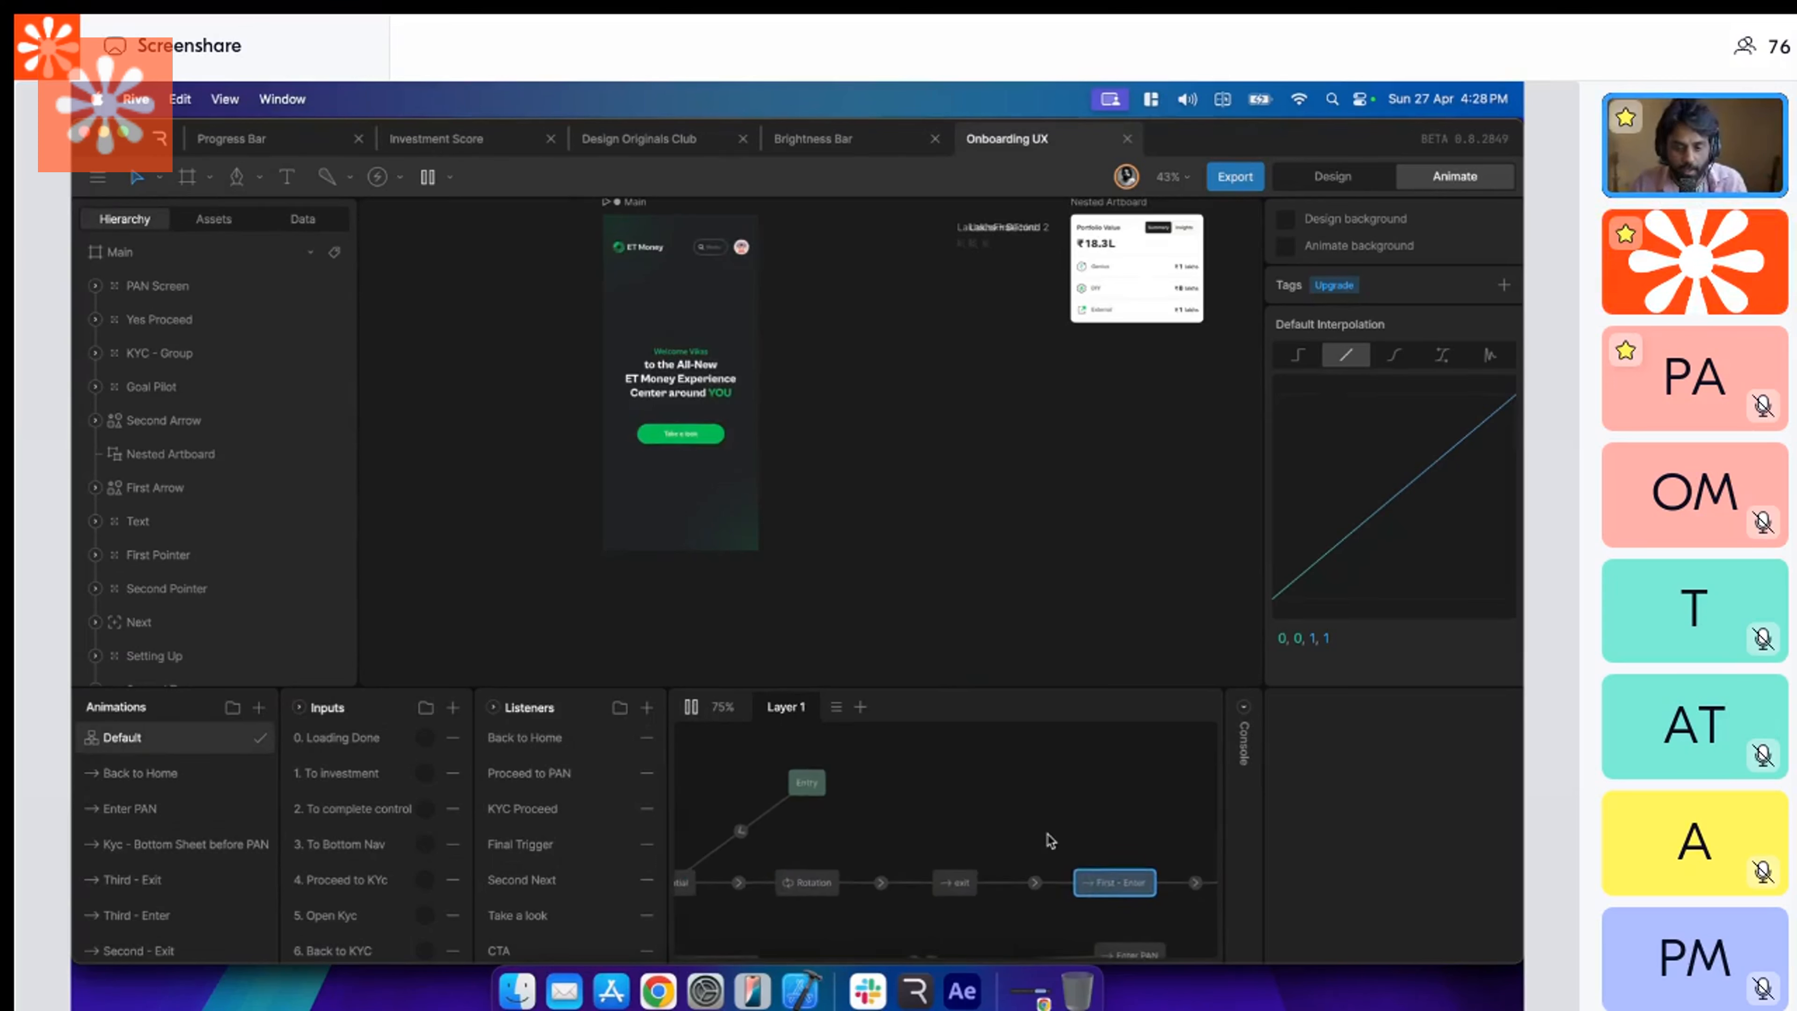
scroll(1051, 841, right, 1)
scroll(779, 845, left, 2)
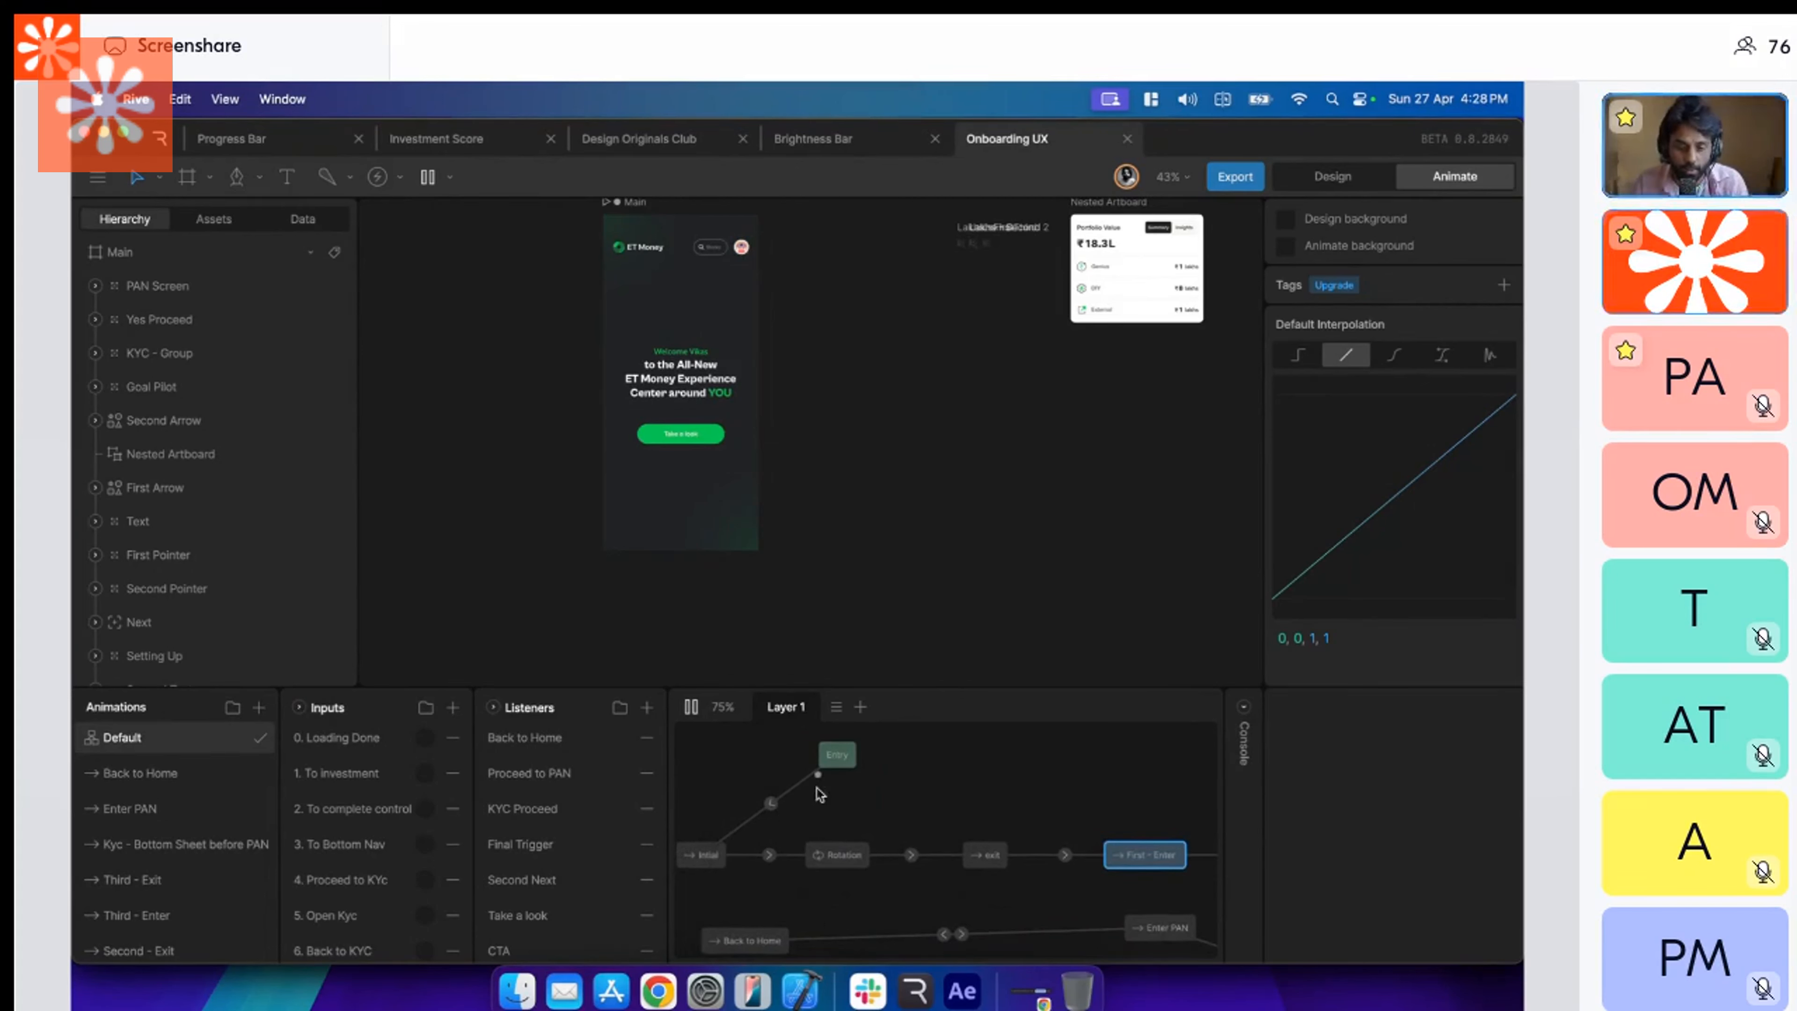
Connect Entry directly to First - Enter again and delete the Entry to Intial transition.
drag(843, 778, 1141, 853)
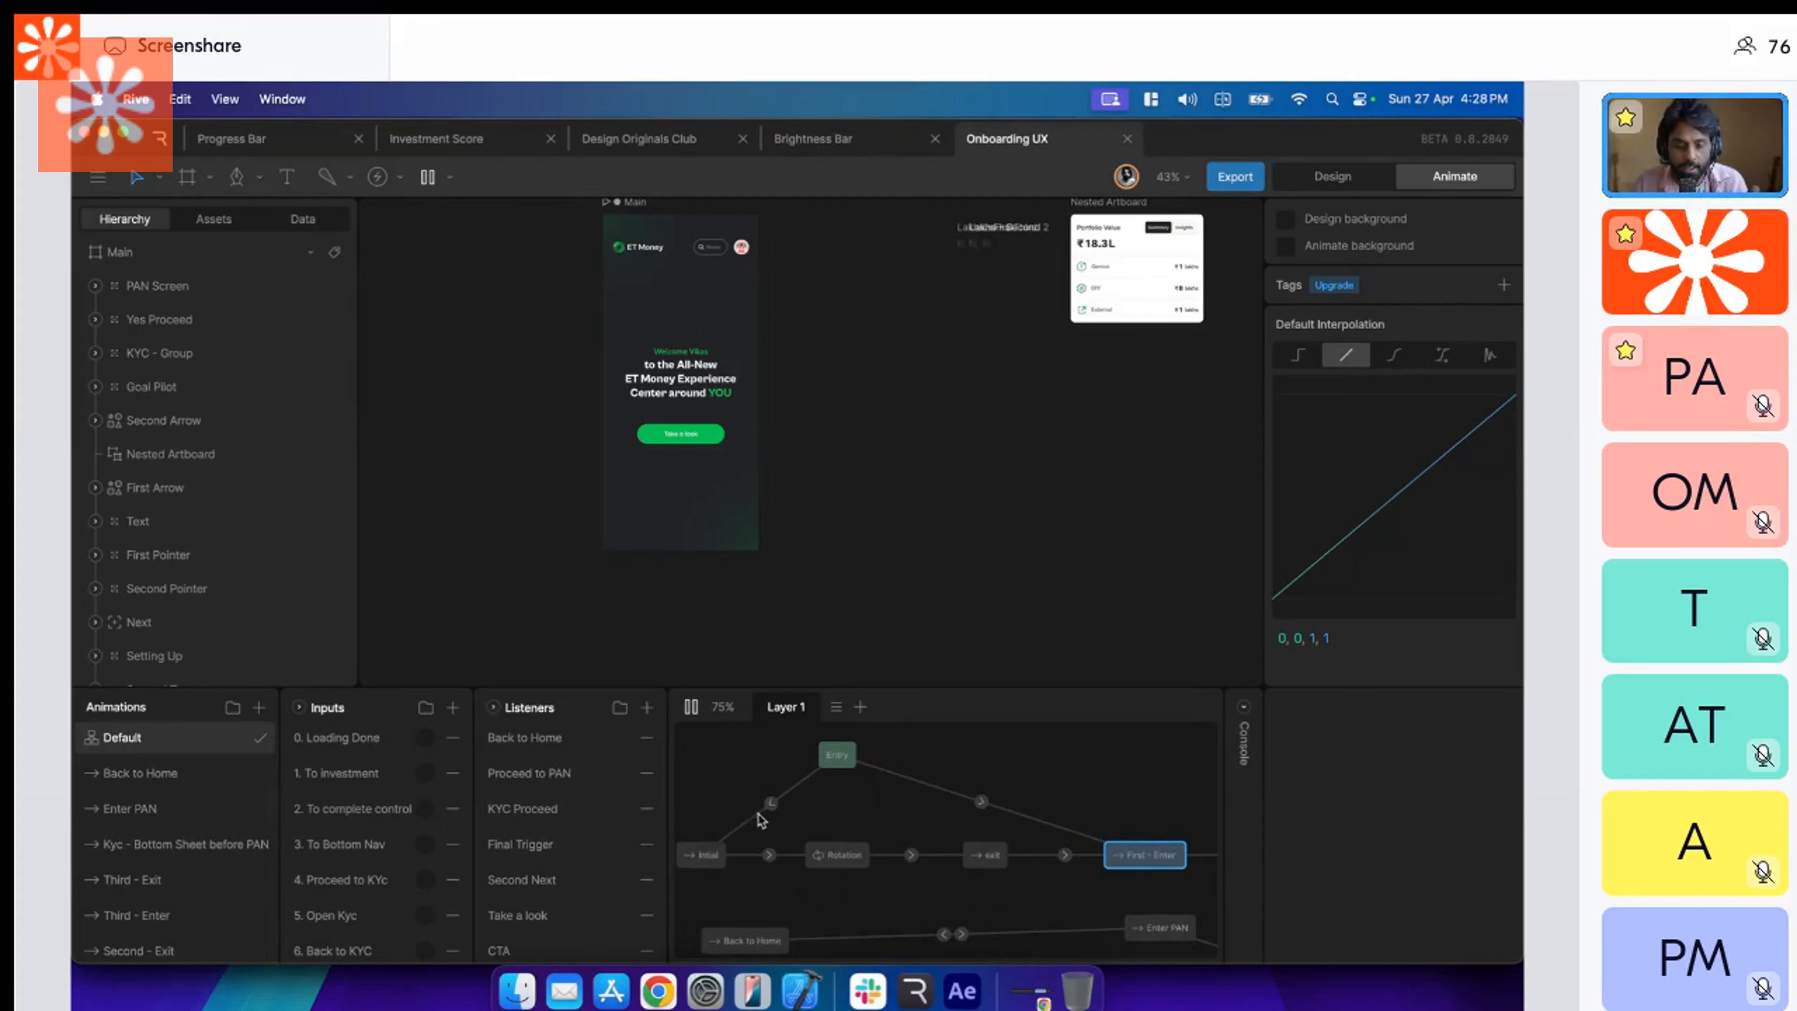
click(771, 804)
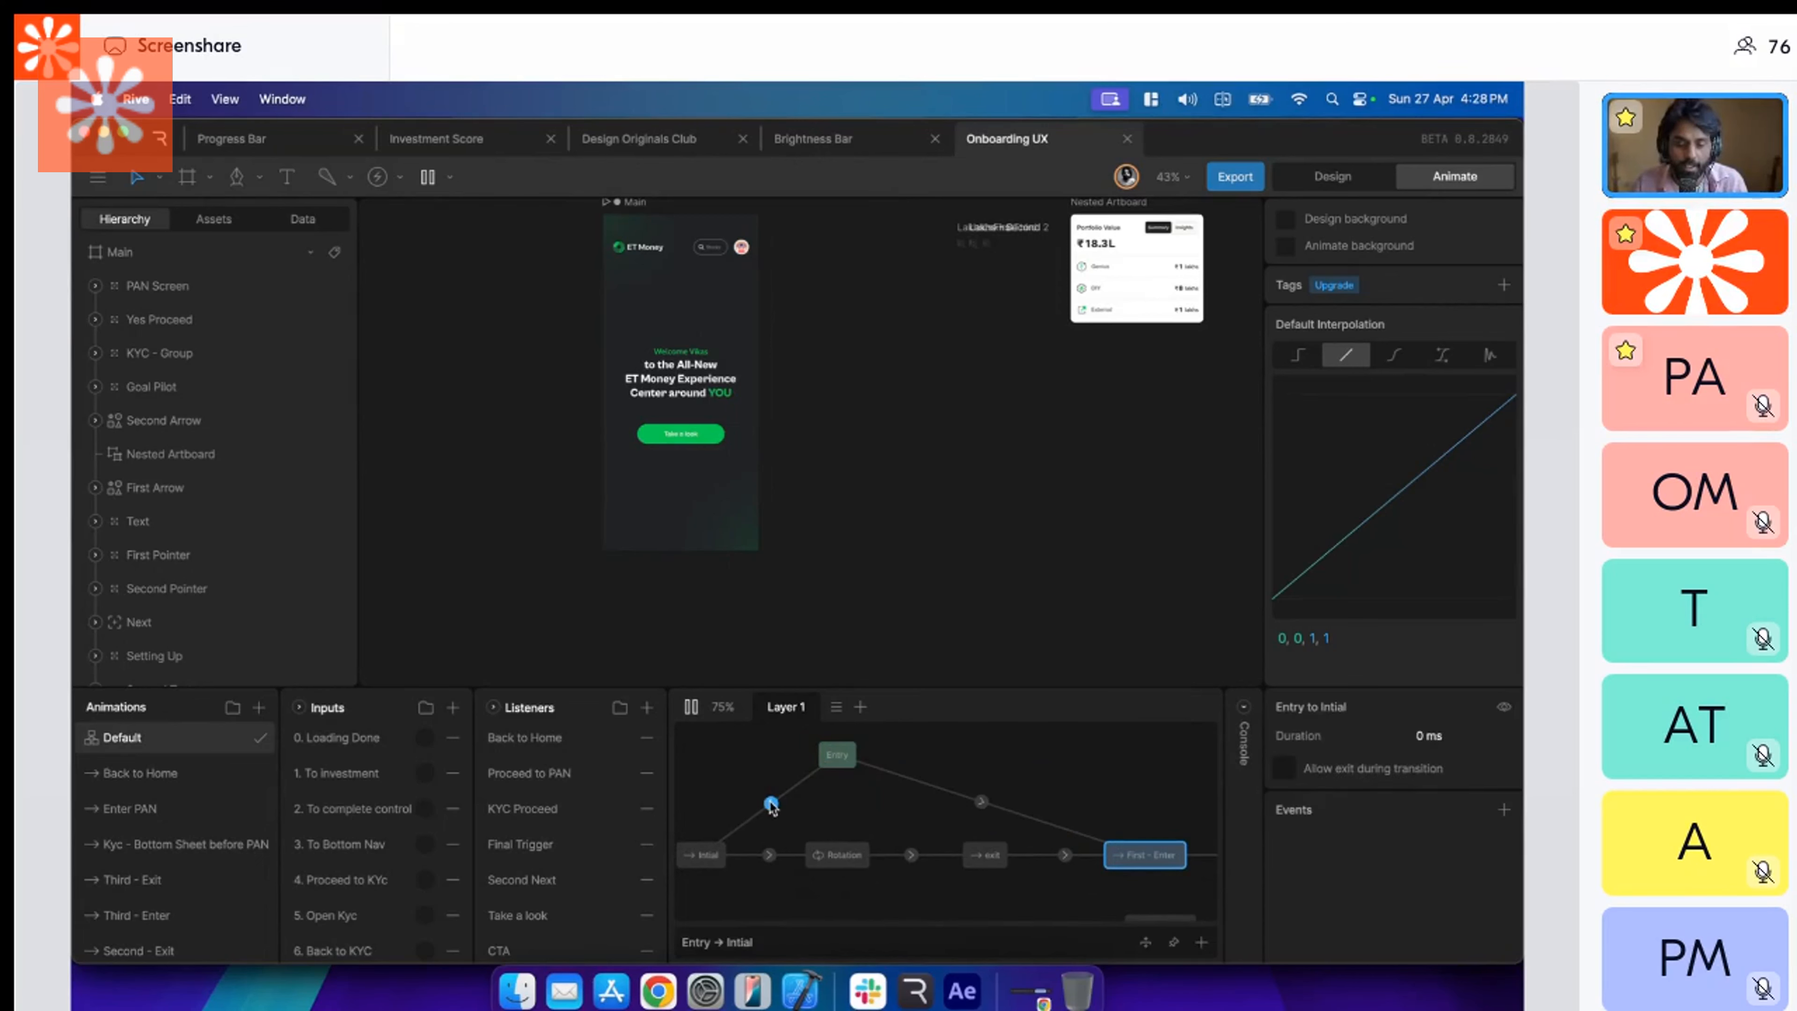
key(Delete)
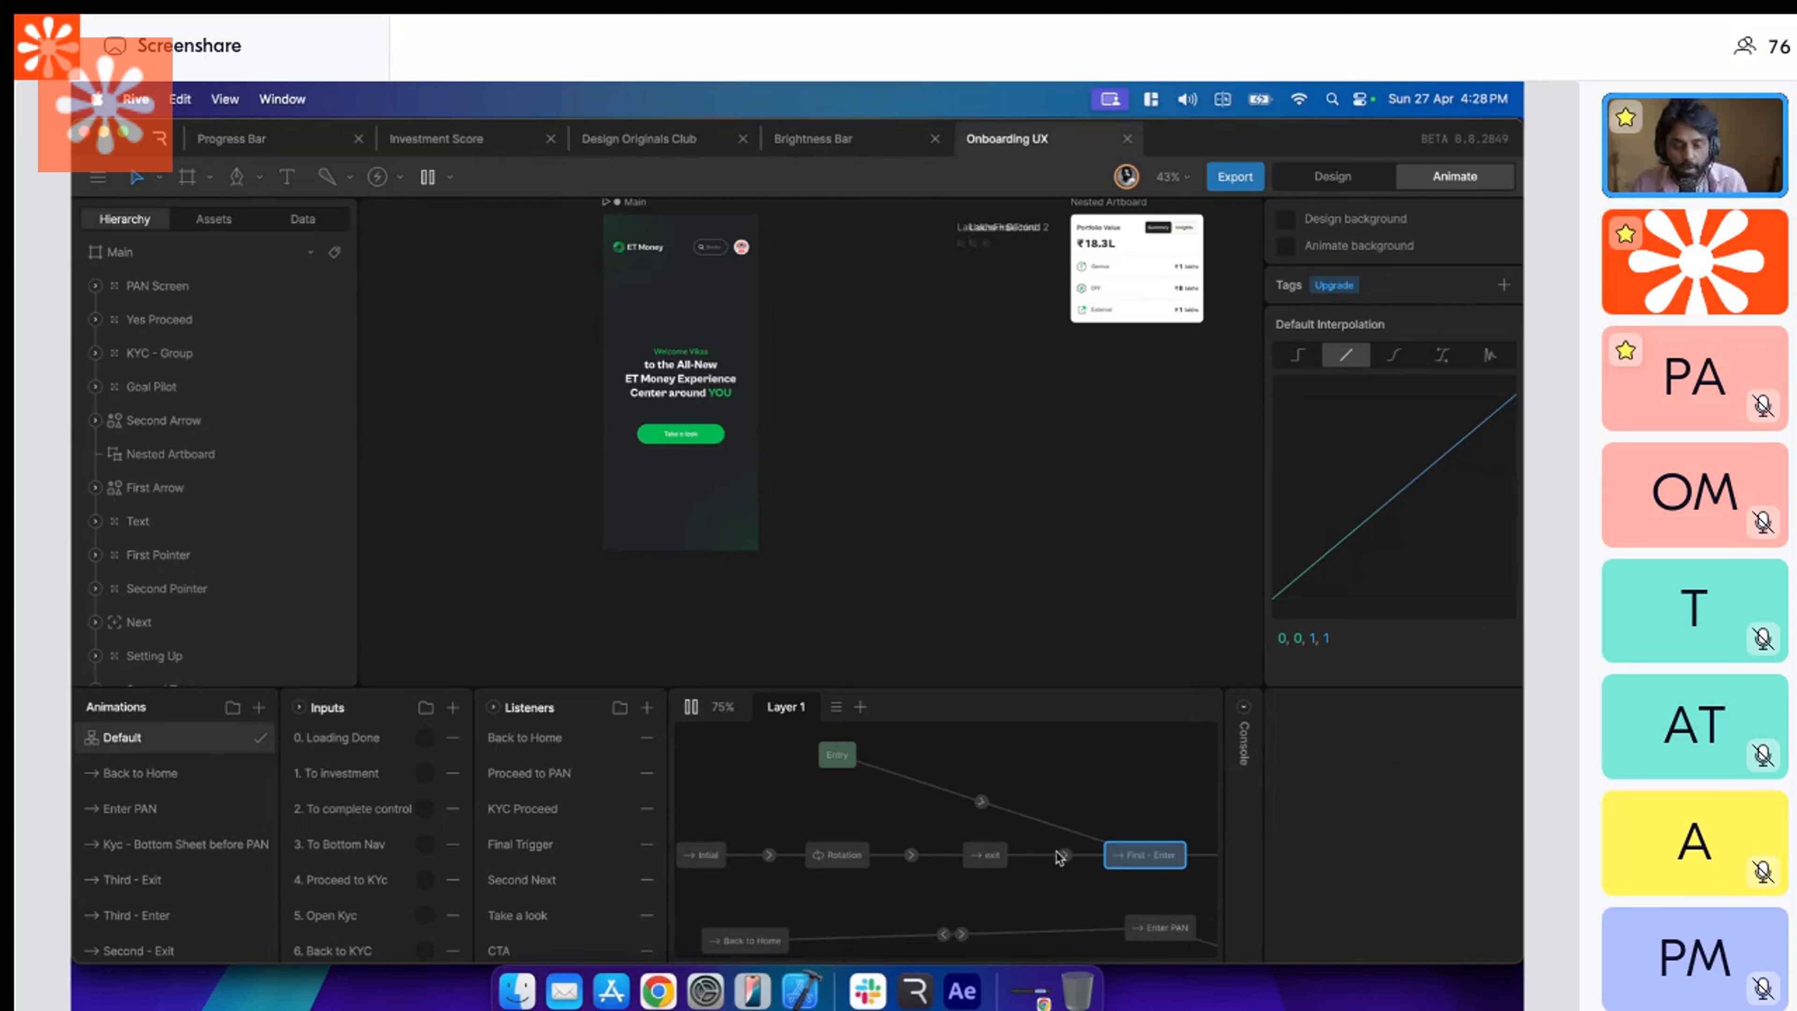
Restart the state machine from Entry and examine the First - Enter state and its welcome screen up close.
click(698, 709)
click(692, 709)
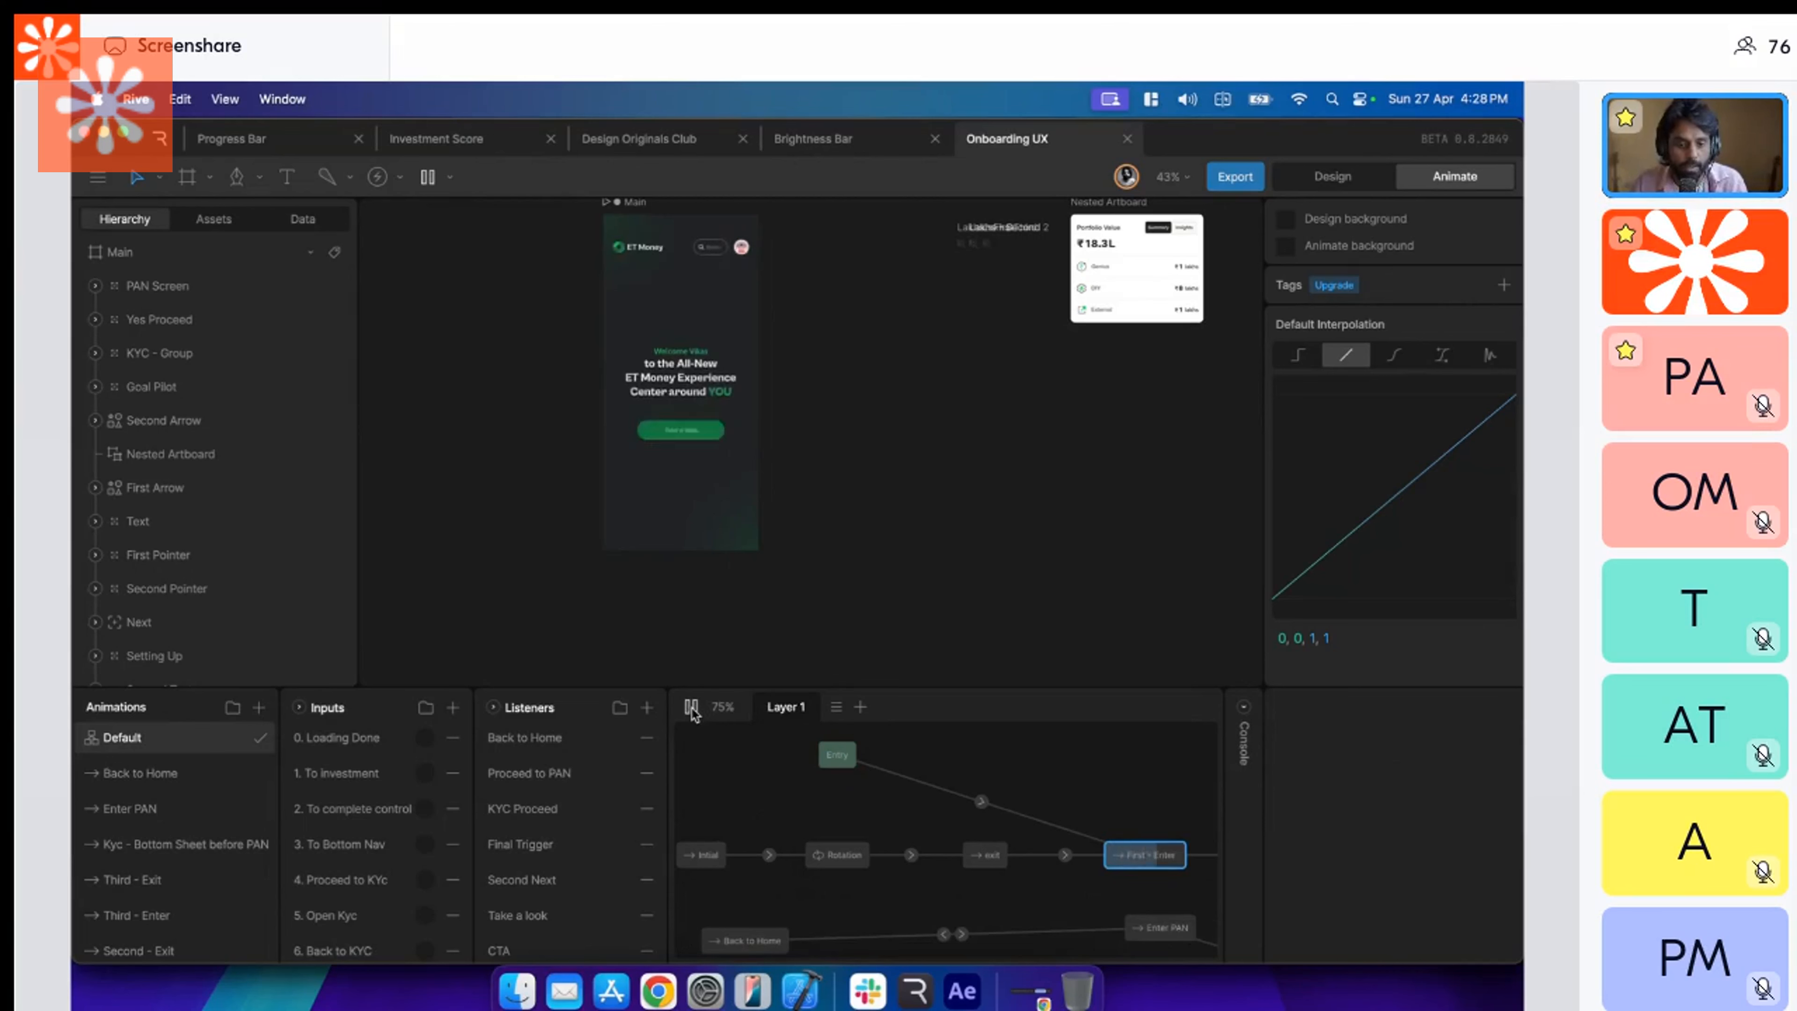
scroll(779, 826, right, 3)
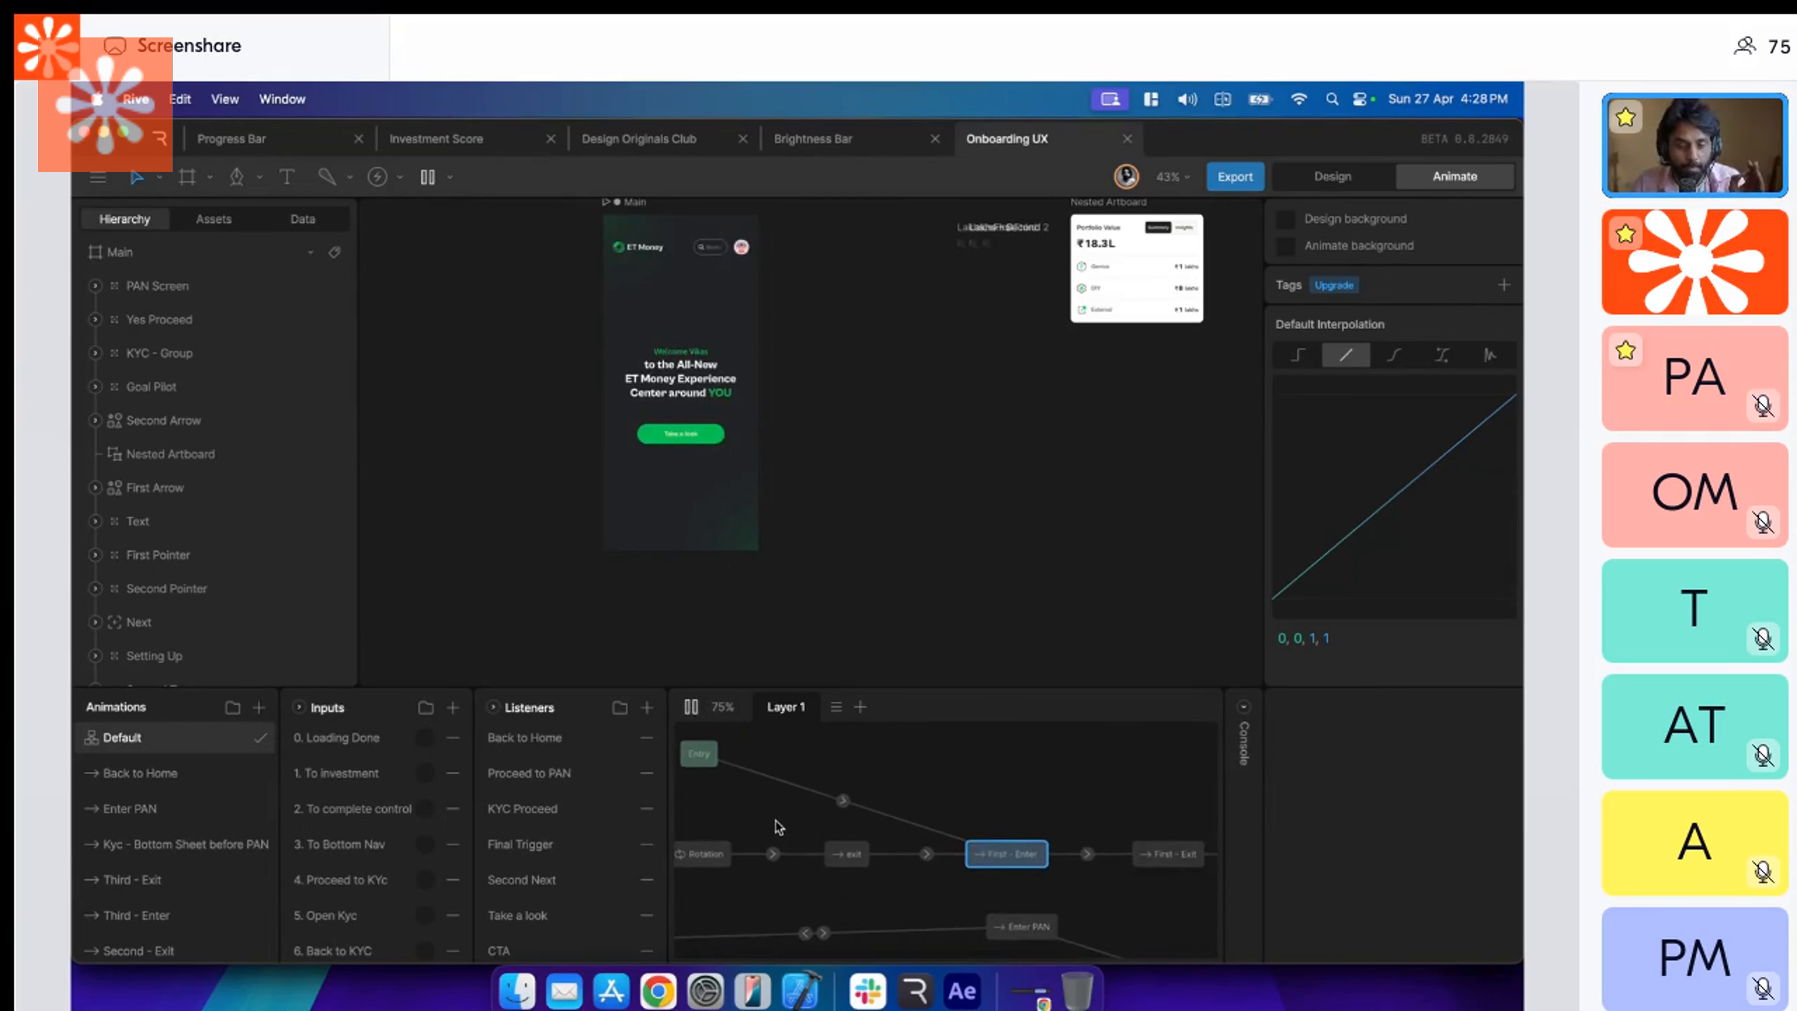
scroll(937, 785, left, 3)
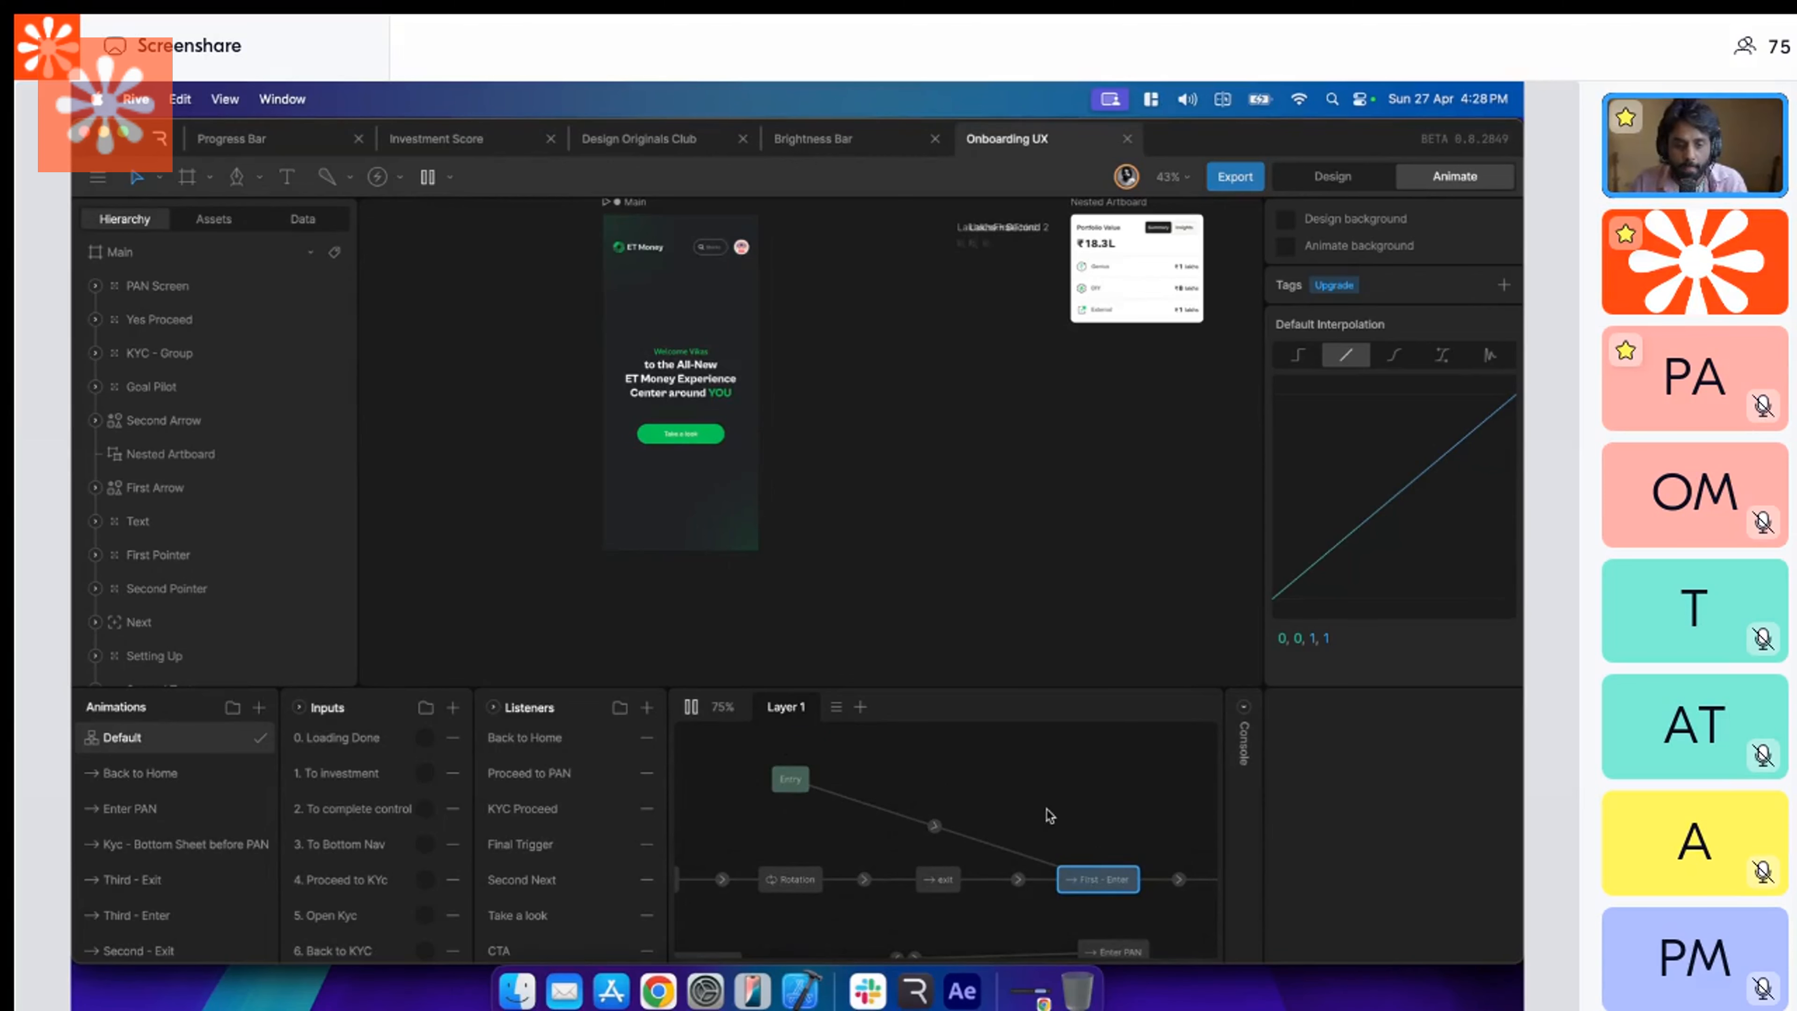
scroll(1052, 816, right, 5)
scroll(812, 467, up, 5)
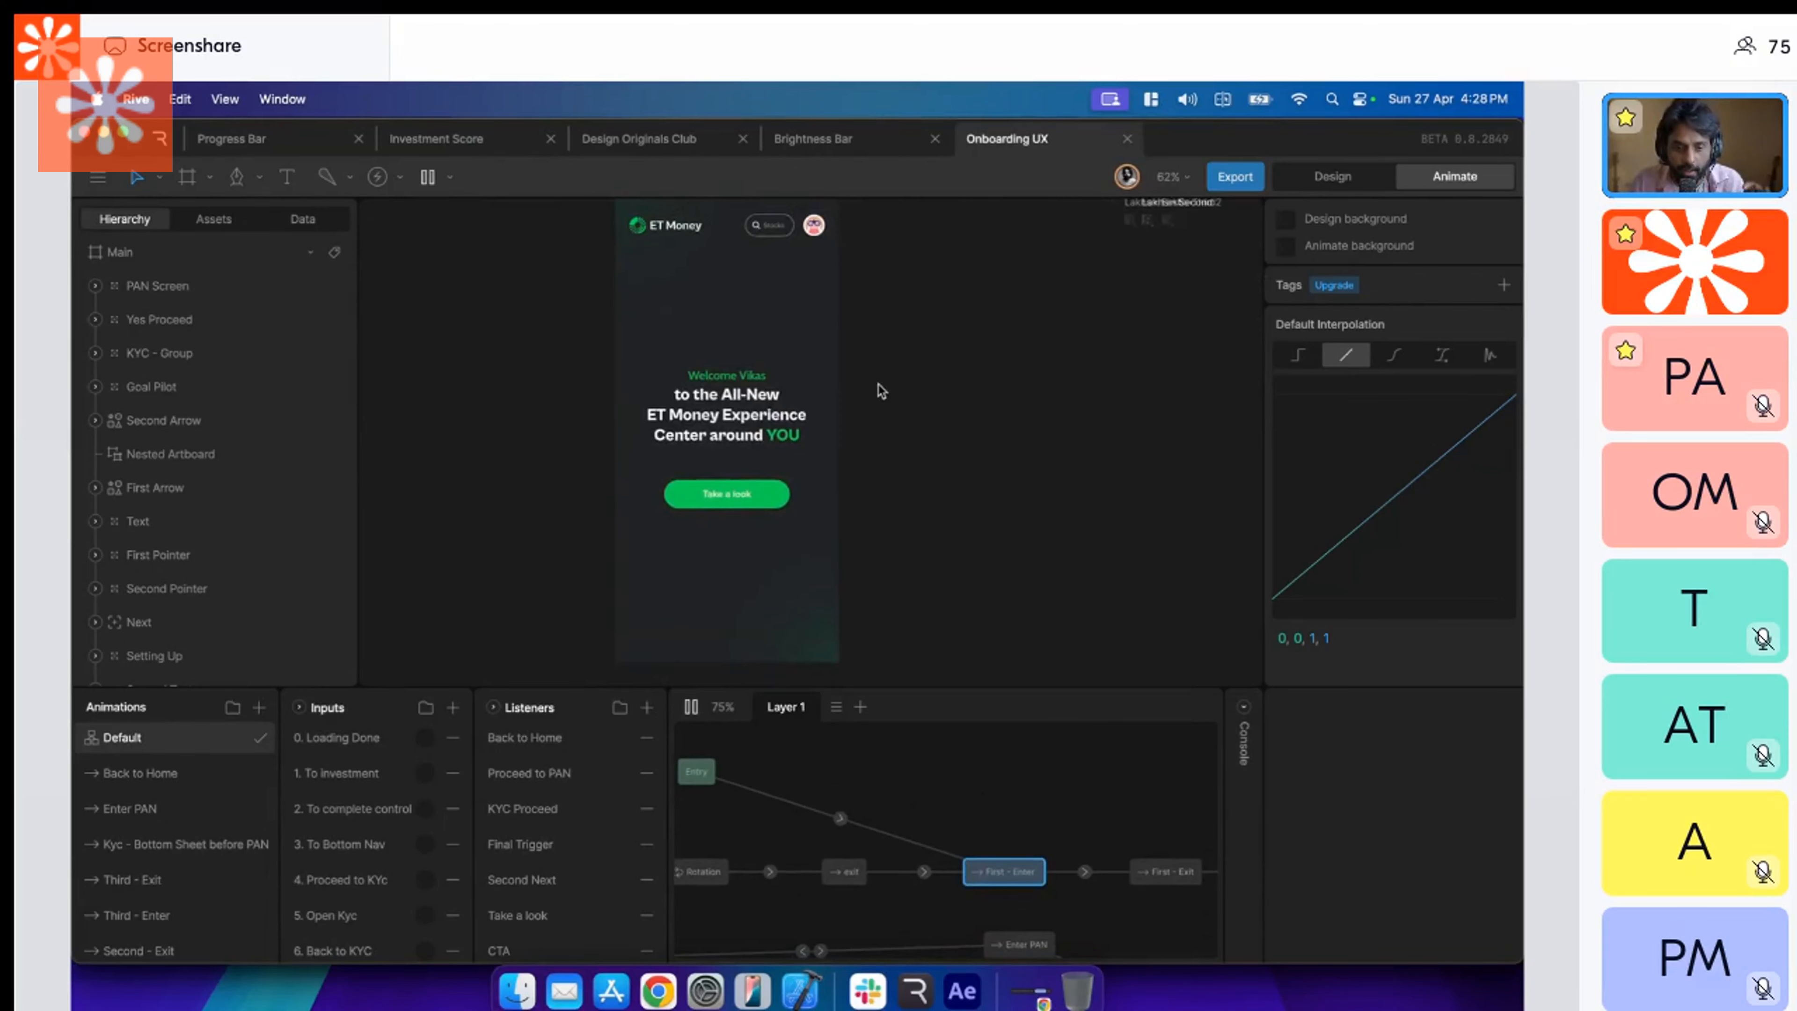
scroll(878, 387, up, 1)
Fire the inputs from 1. To Investment through 6. Back to KYC in order to preview each onboarding screen.
click(425, 739)
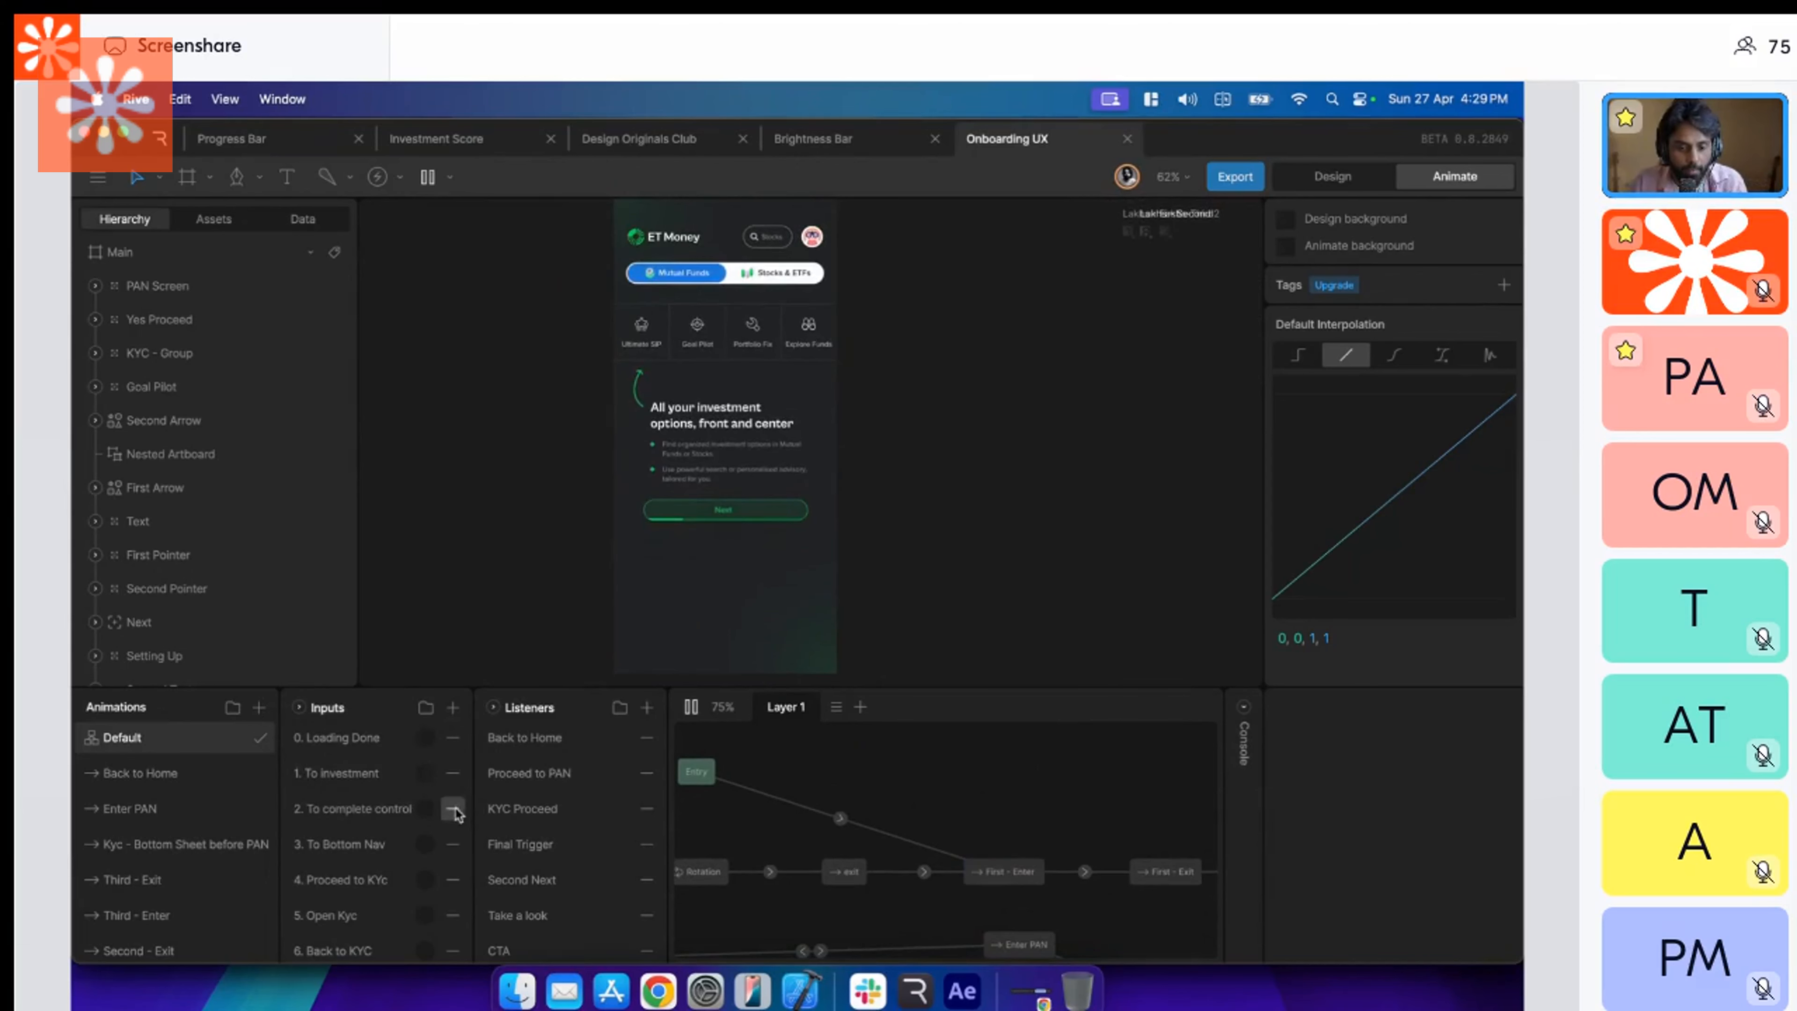
click(425, 808)
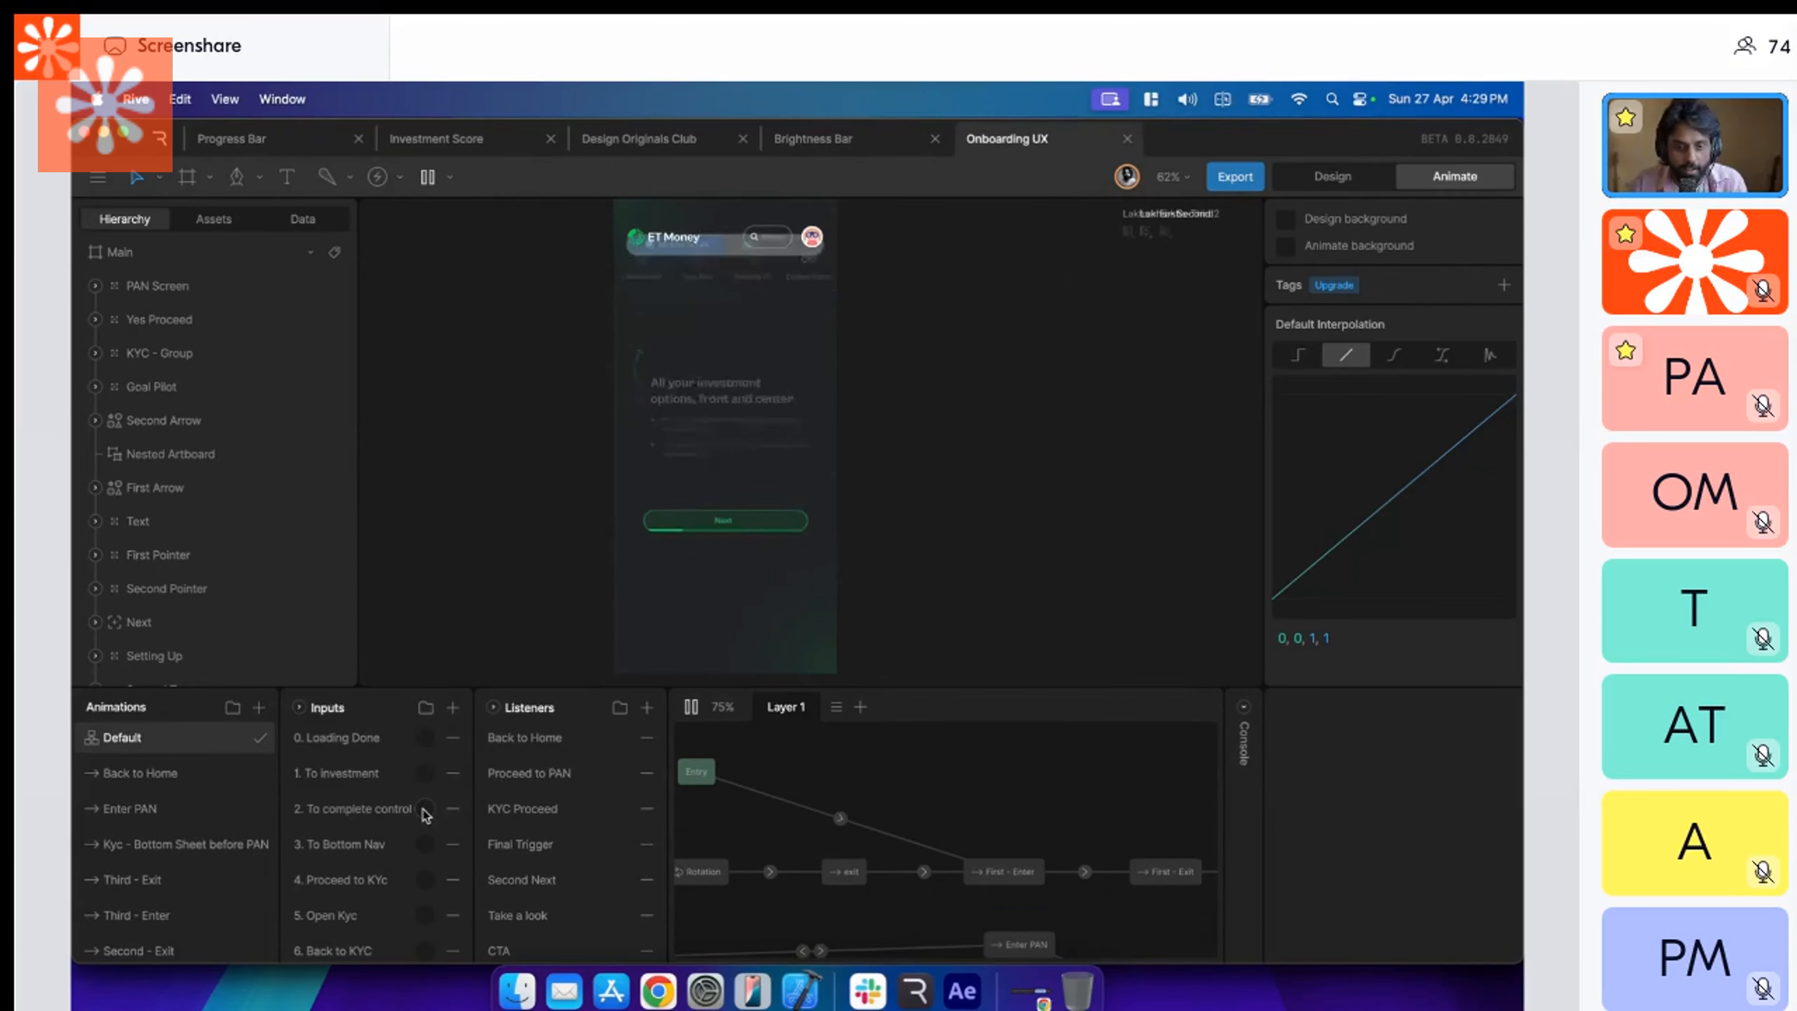
scroll(413, 853, down, 1)
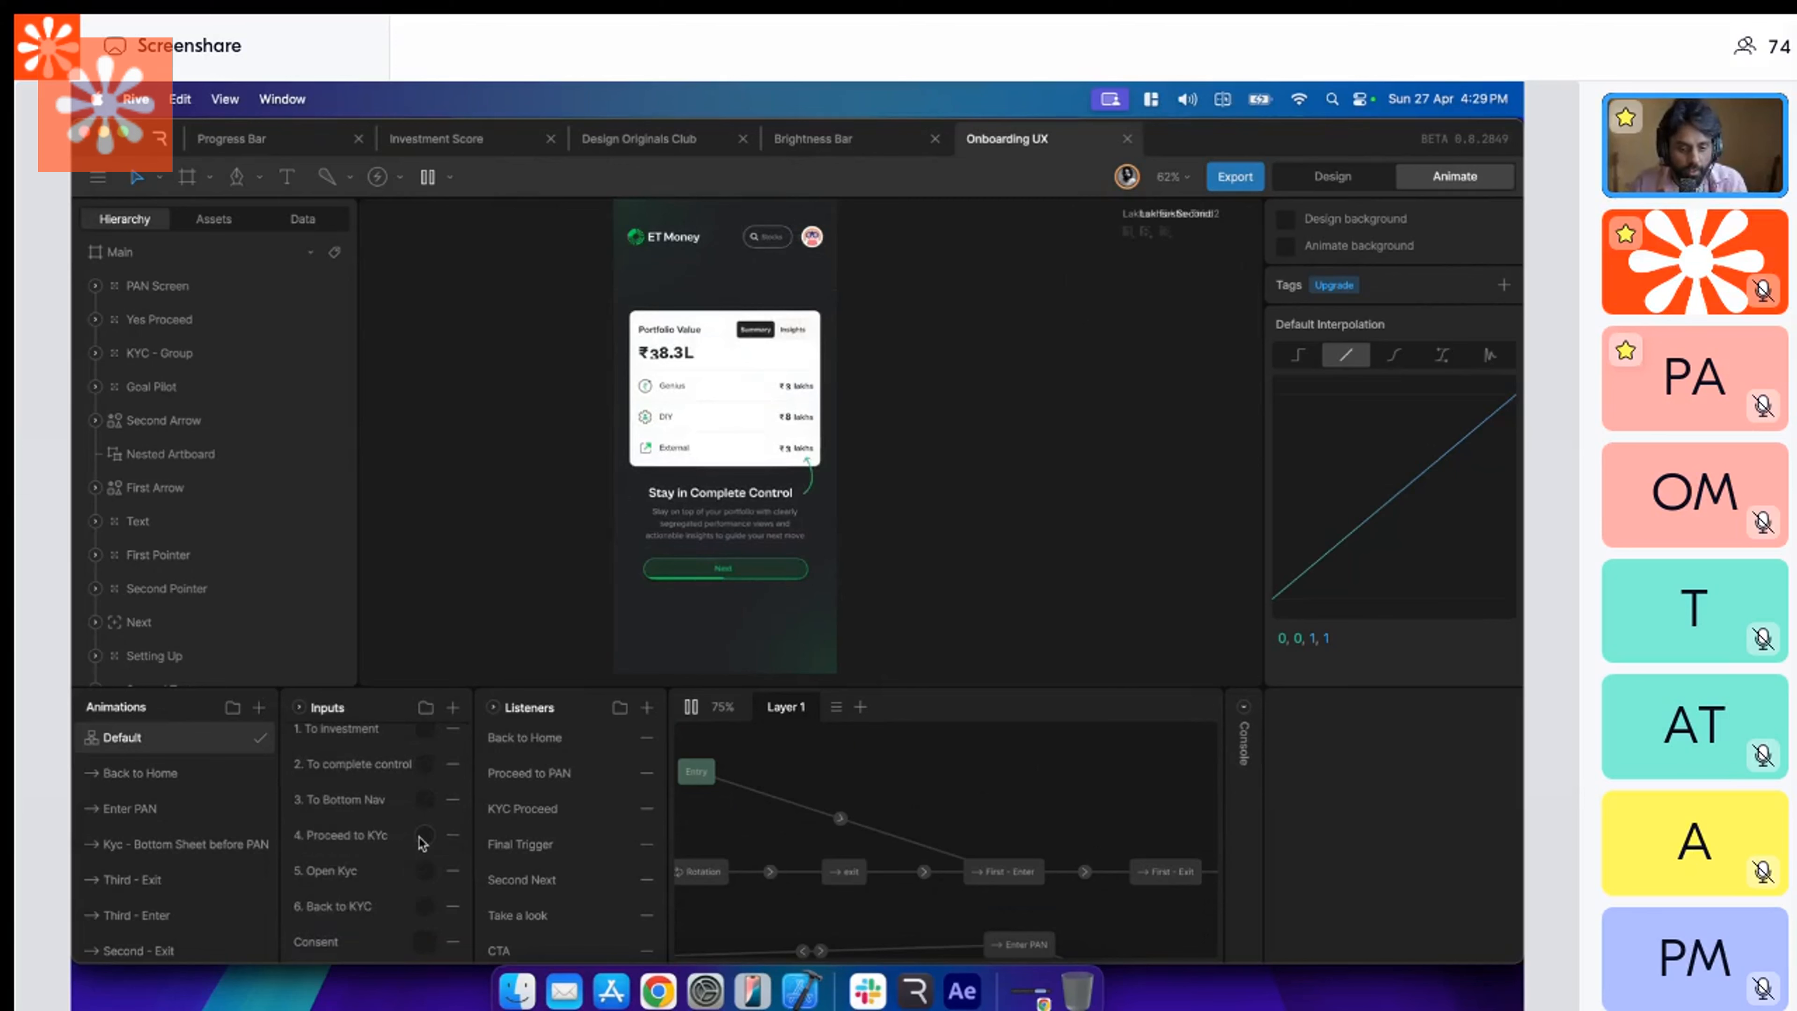
click(423, 807)
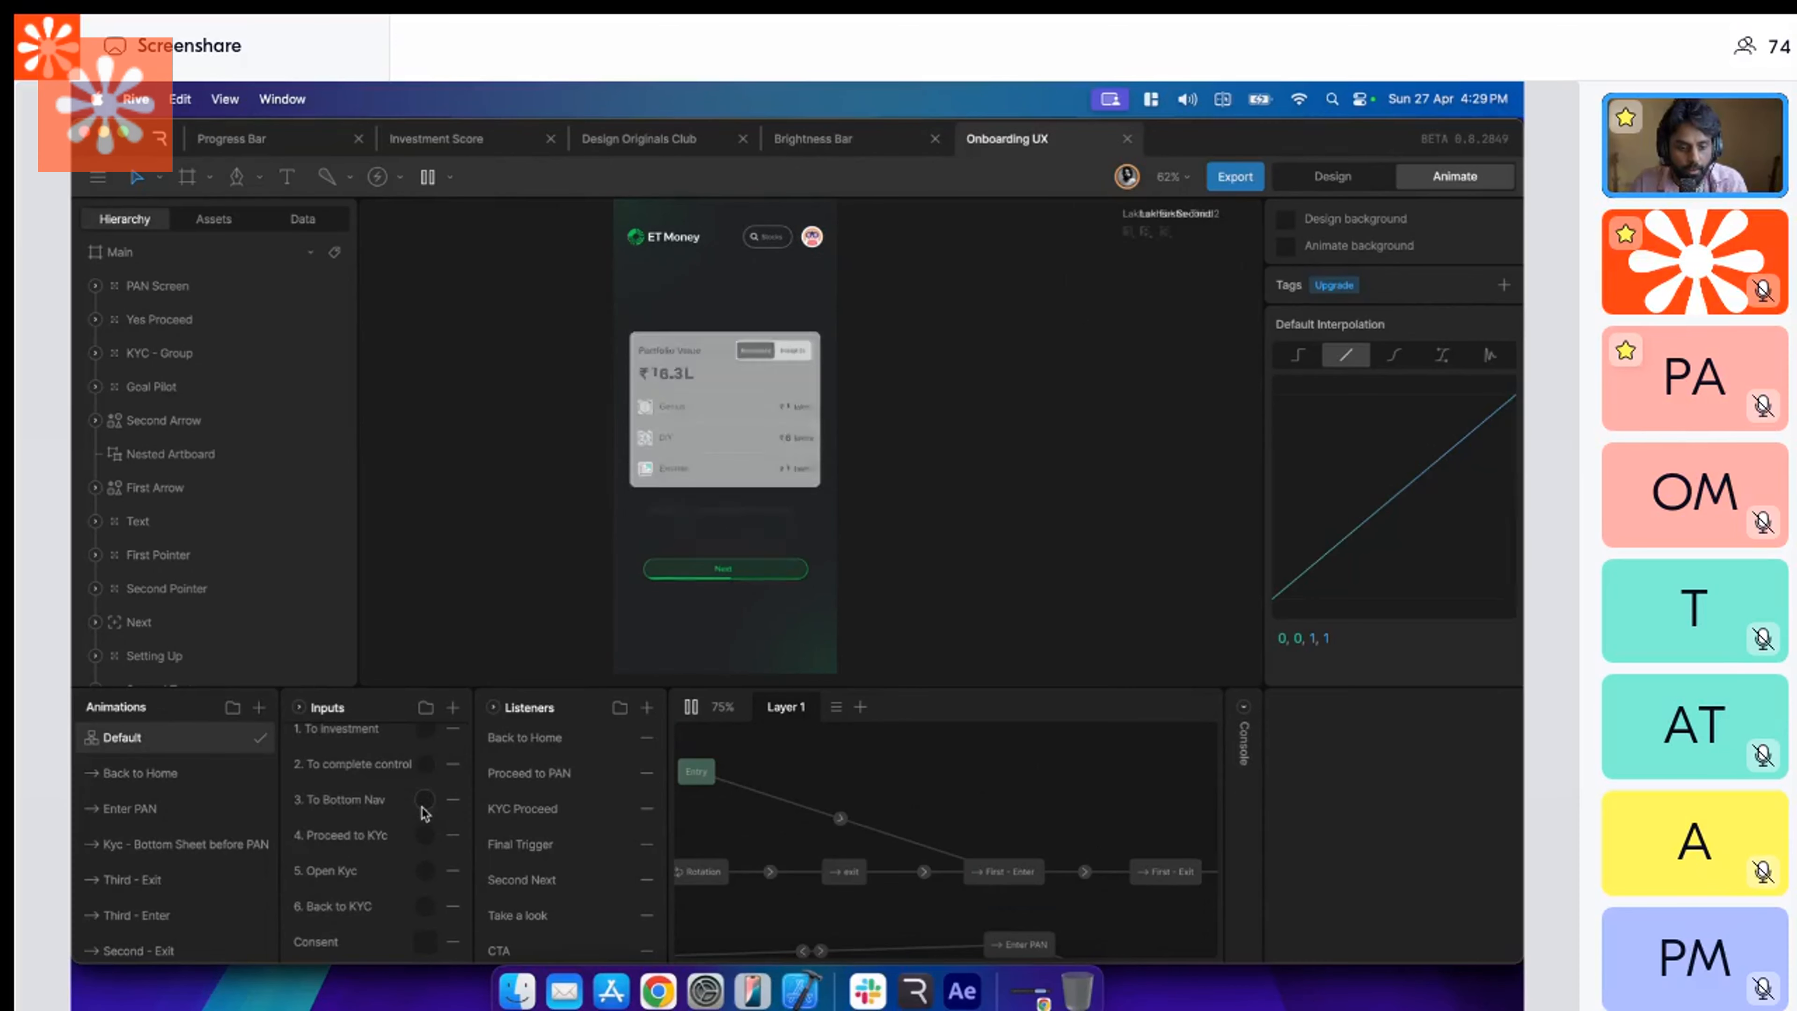
click(424, 835)
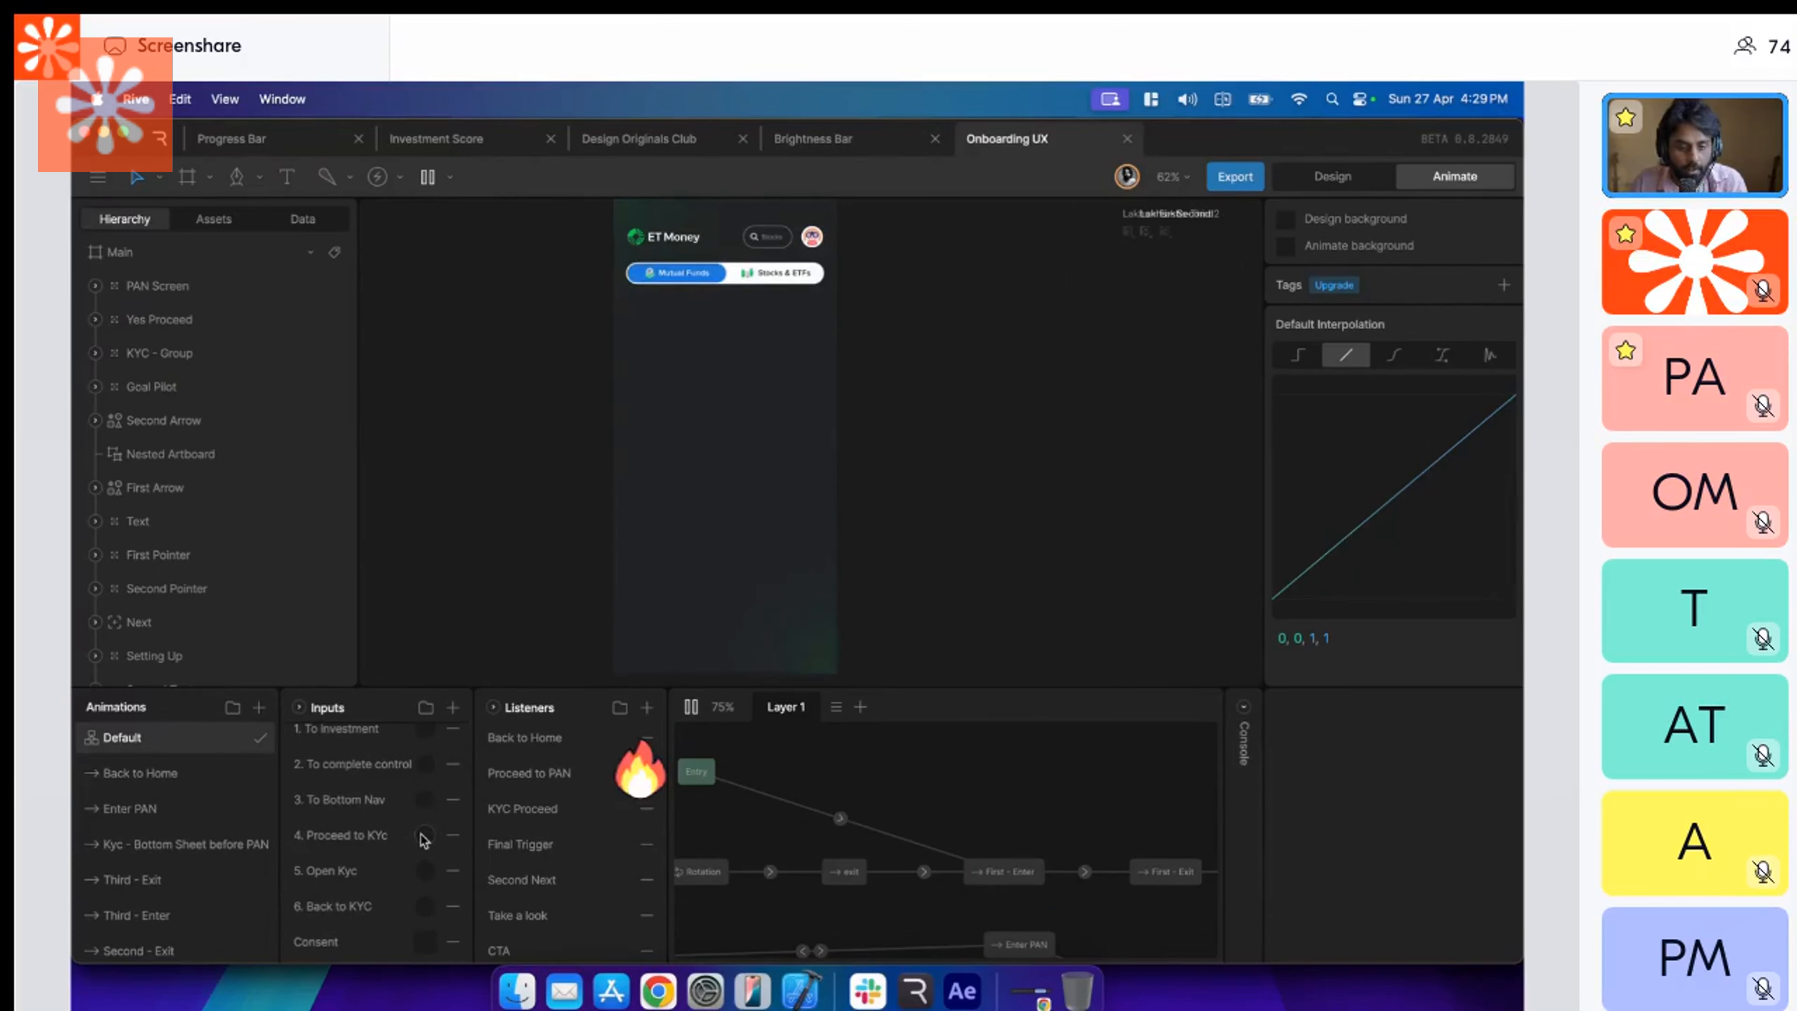
click(424, 872)
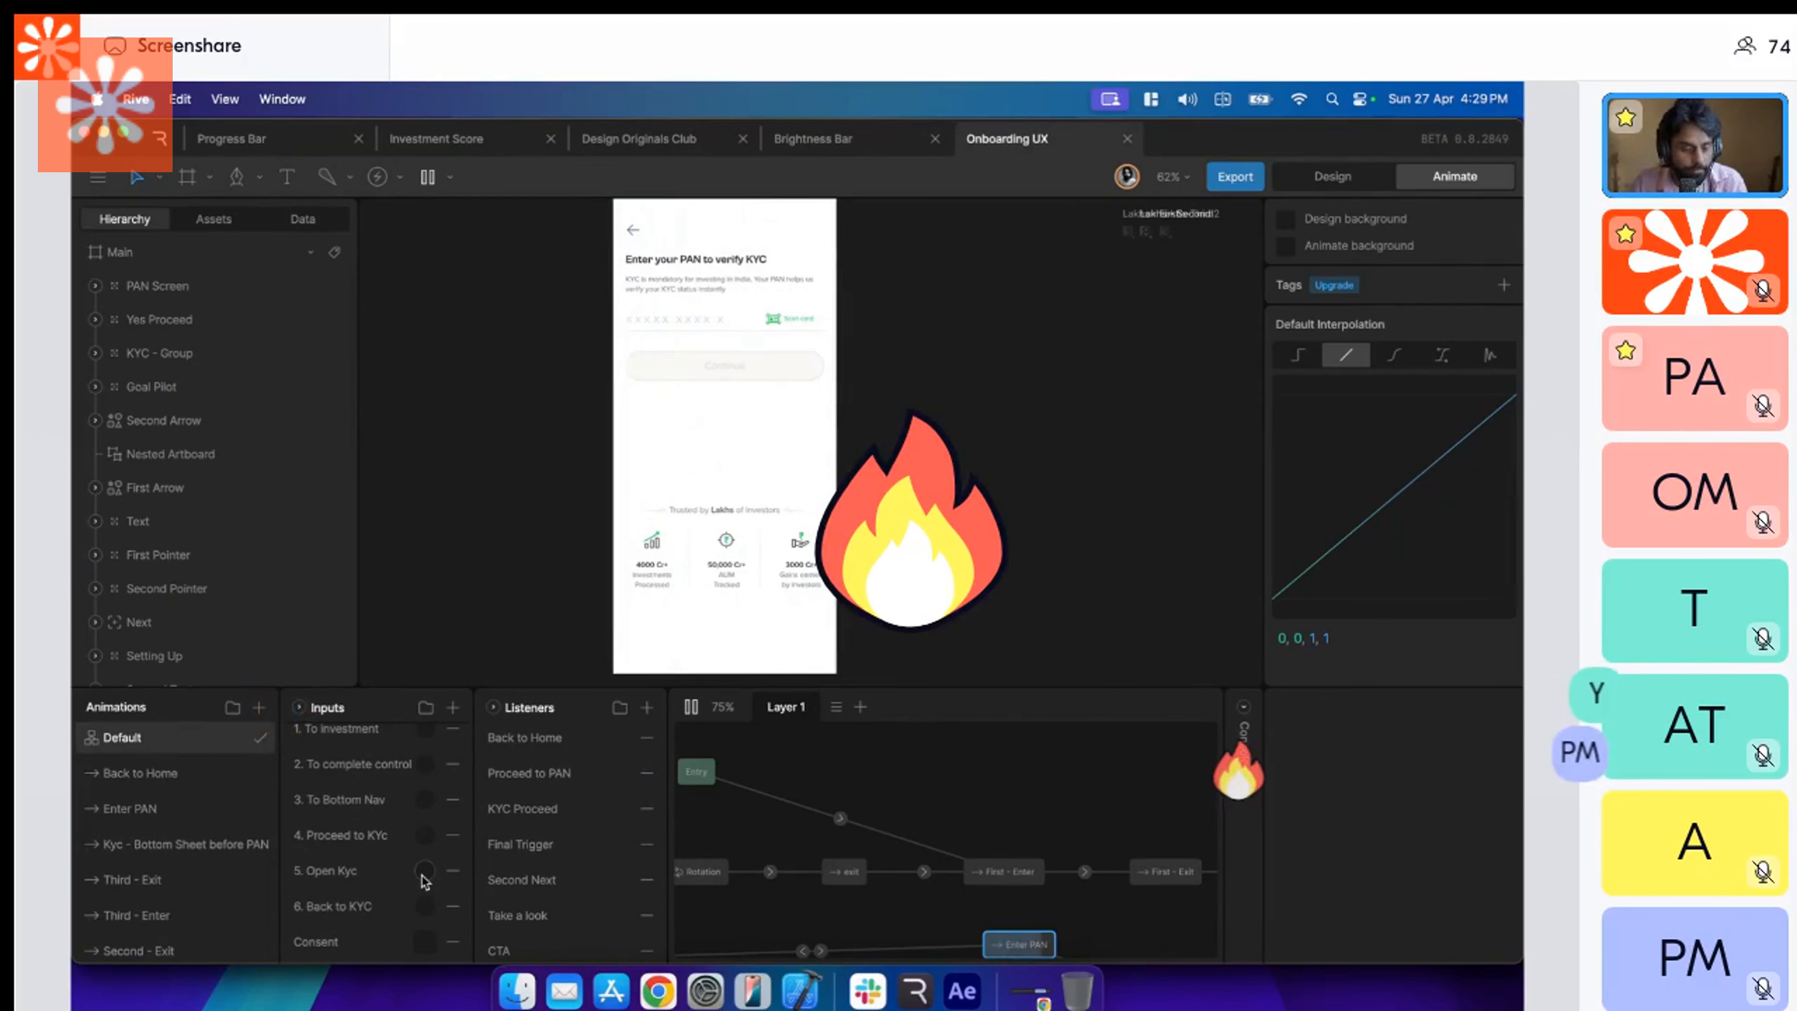
click(424, 878)
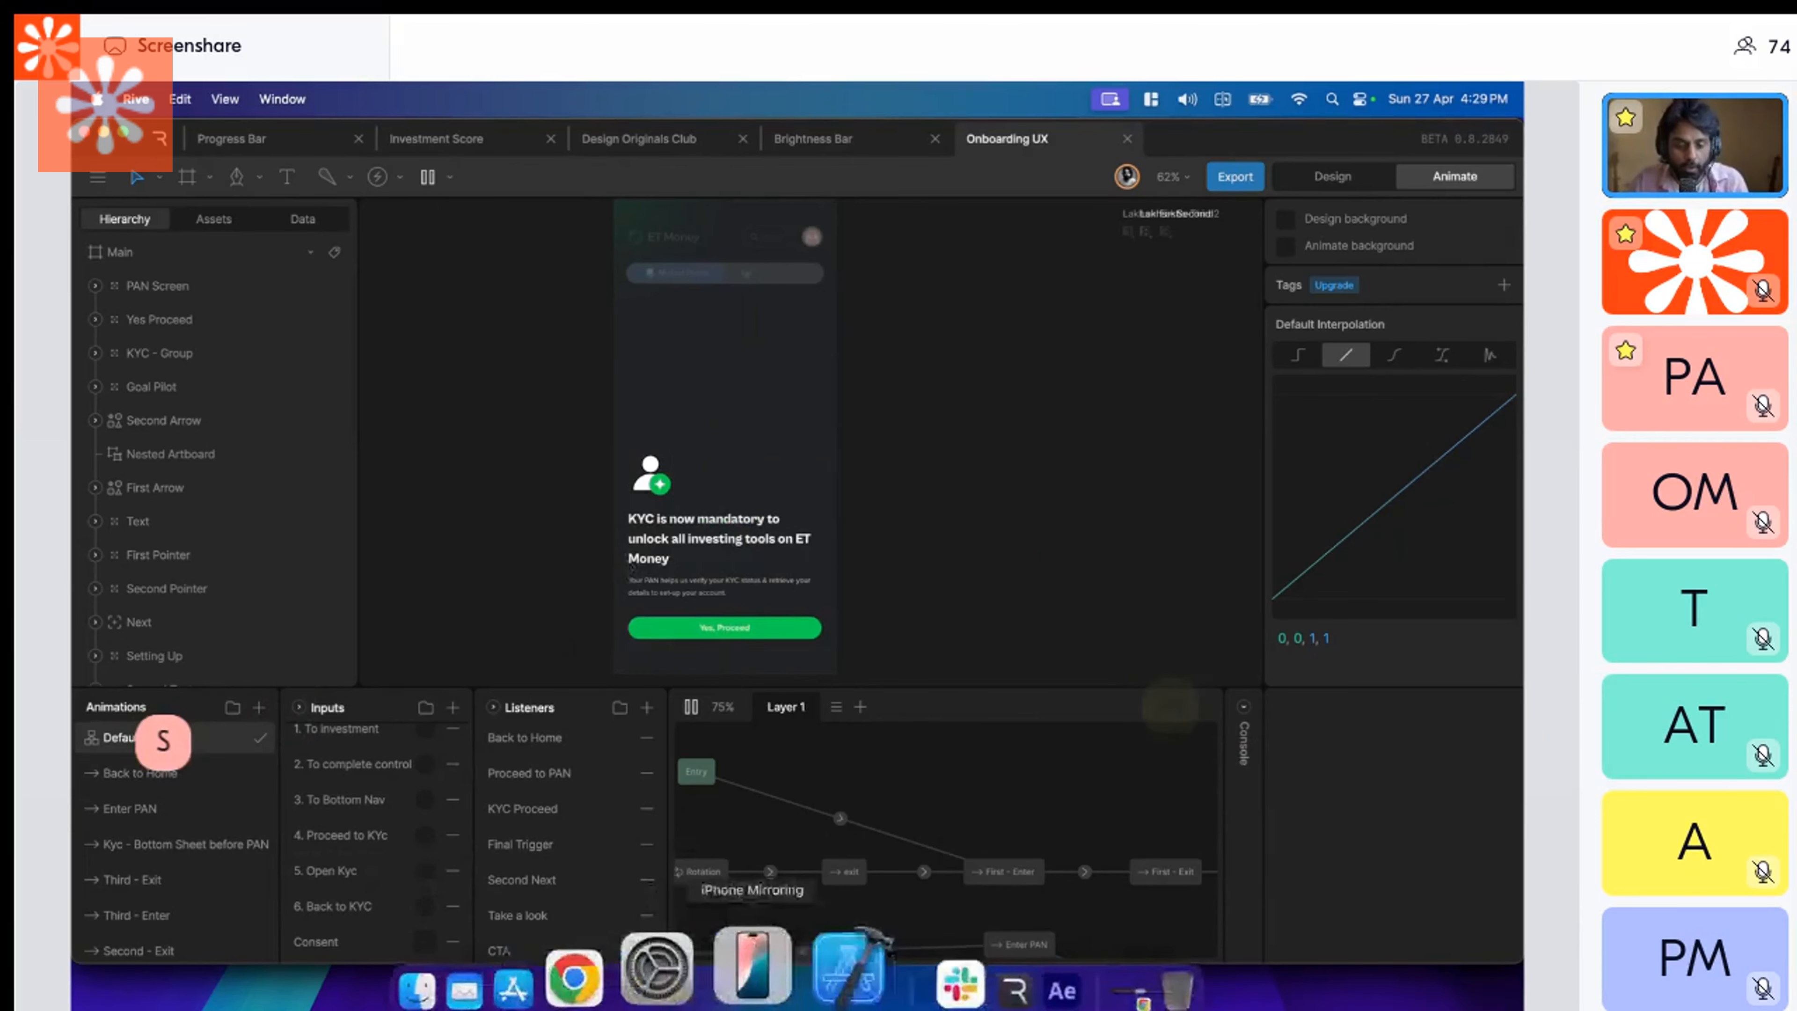
Open the Xcode welcome window and close it again.
click(806, 982)
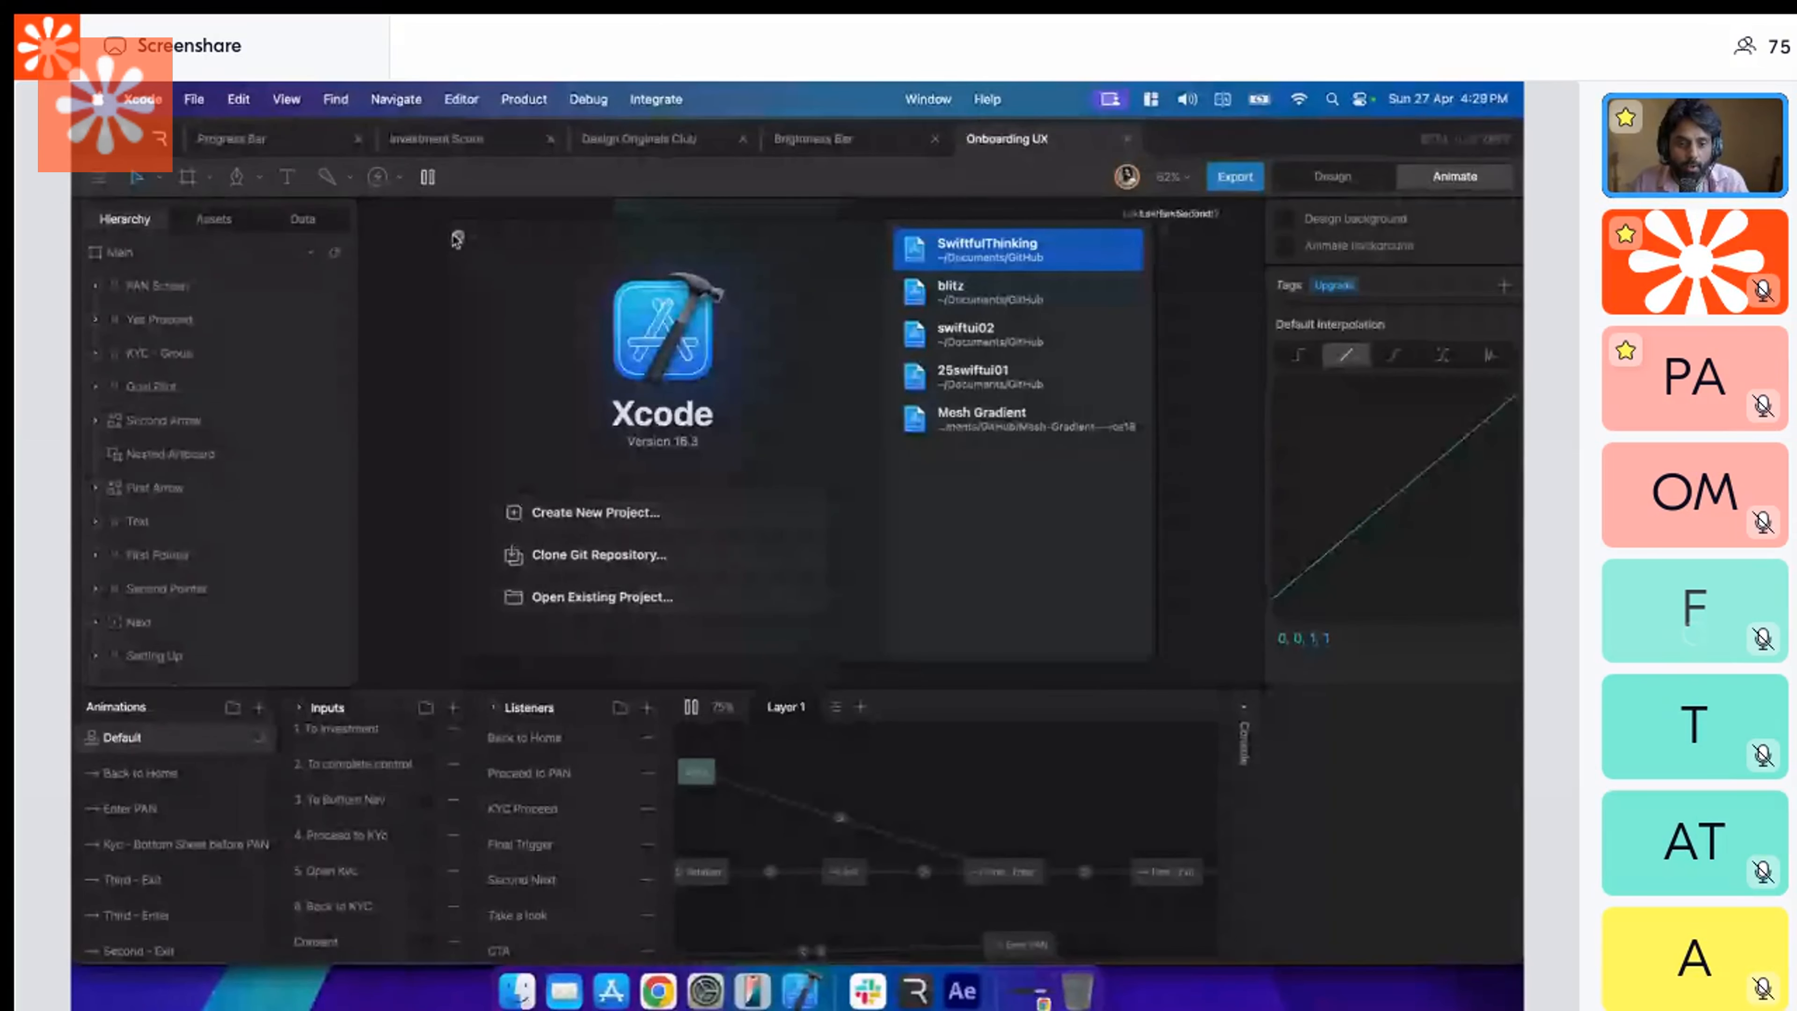
click(456, 239)
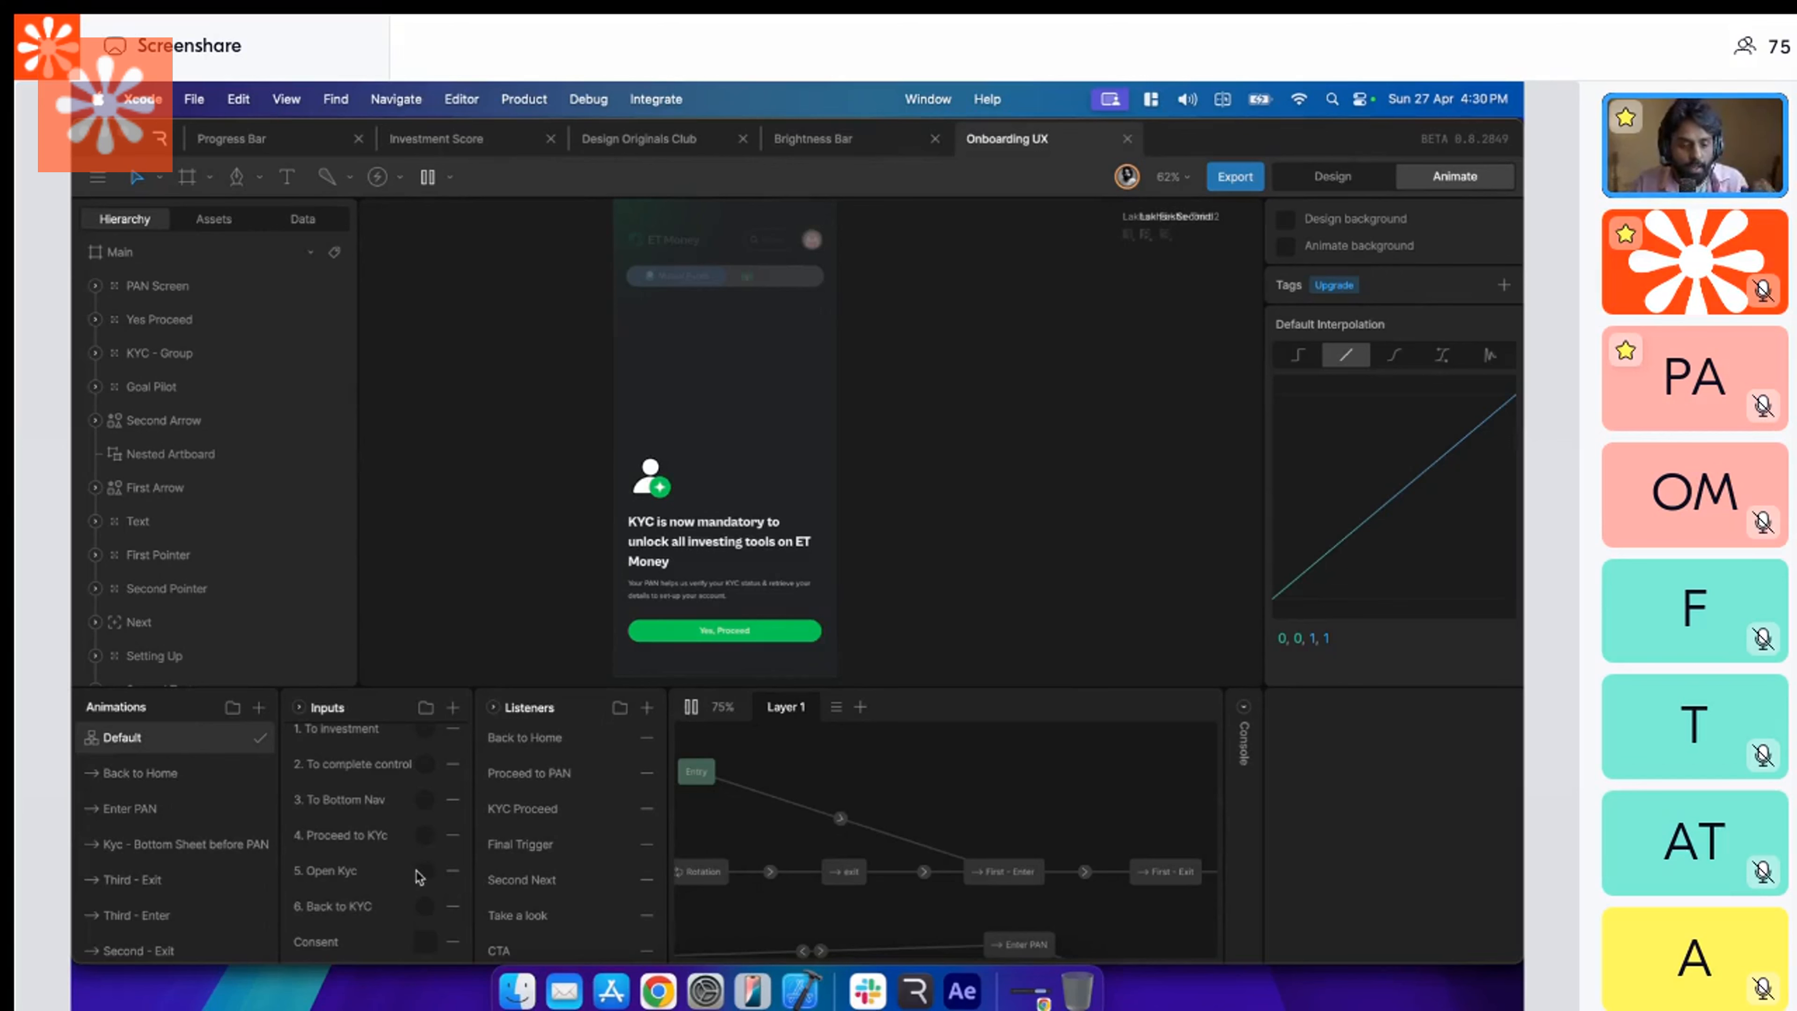
Proceed from the KYC prompt to the PAN screen in the preview and open the console to review the fired inputs.
click(738, 633)
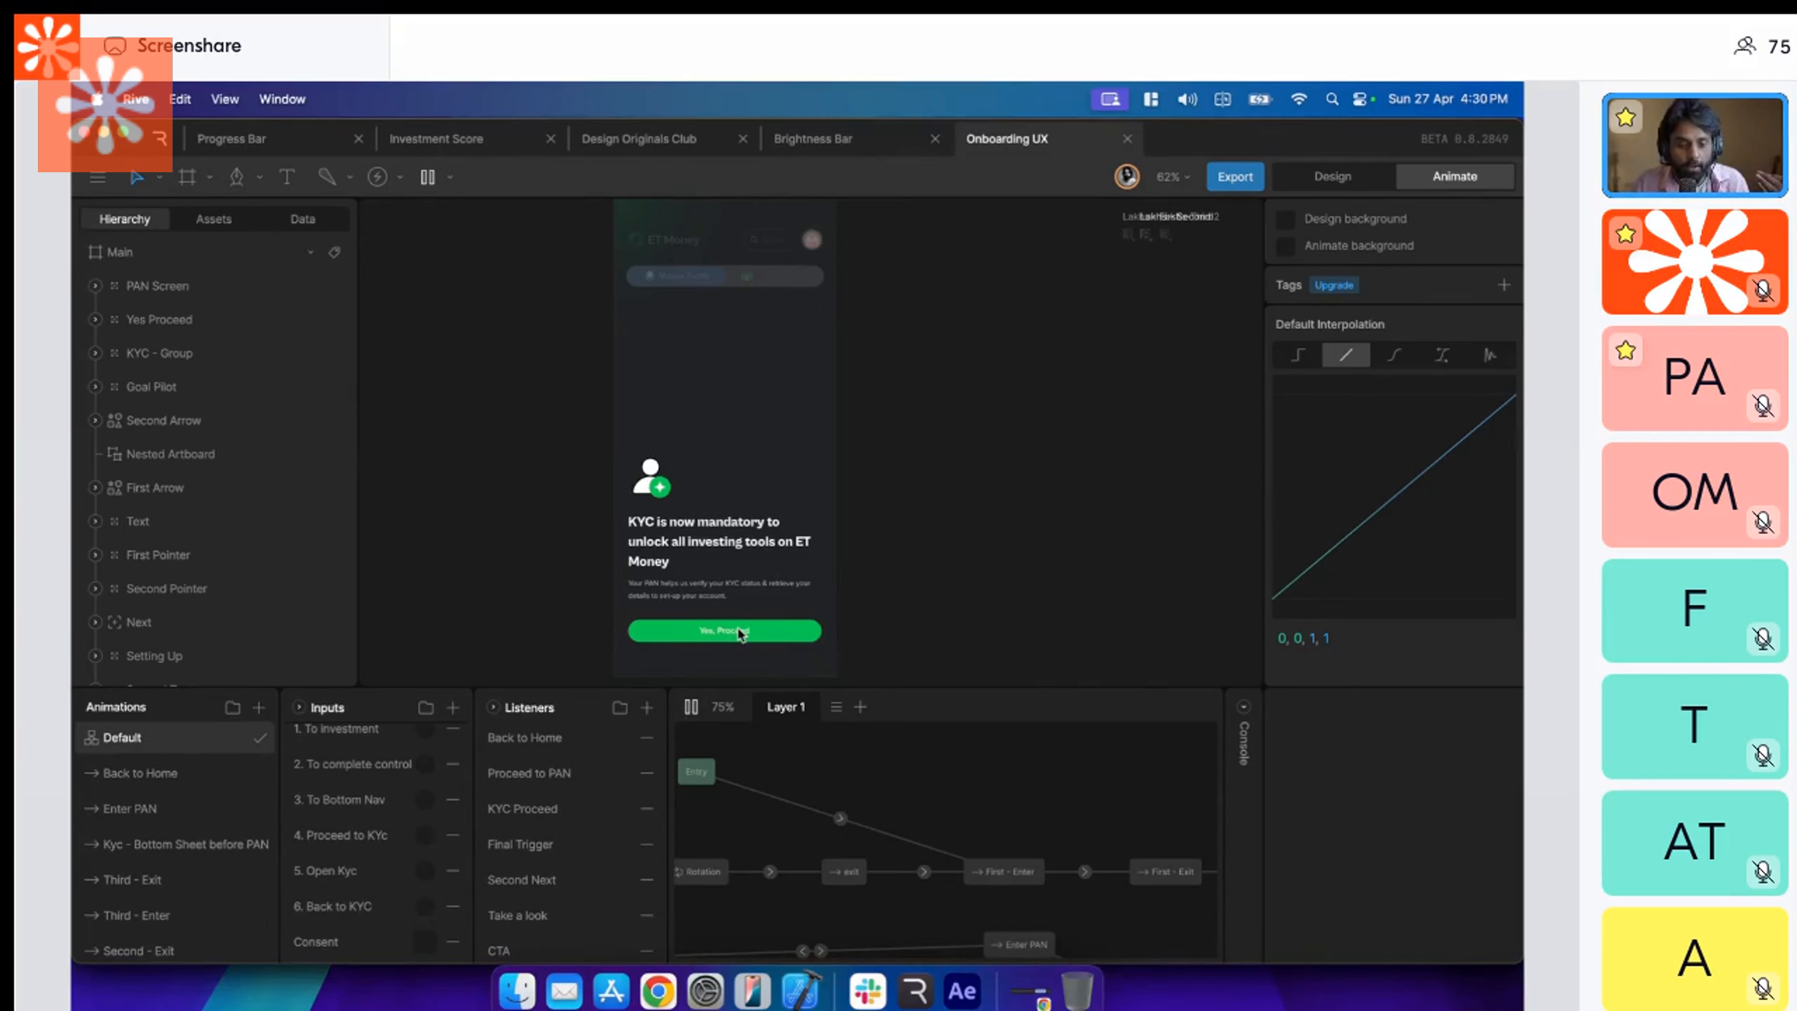
click(738, 631)
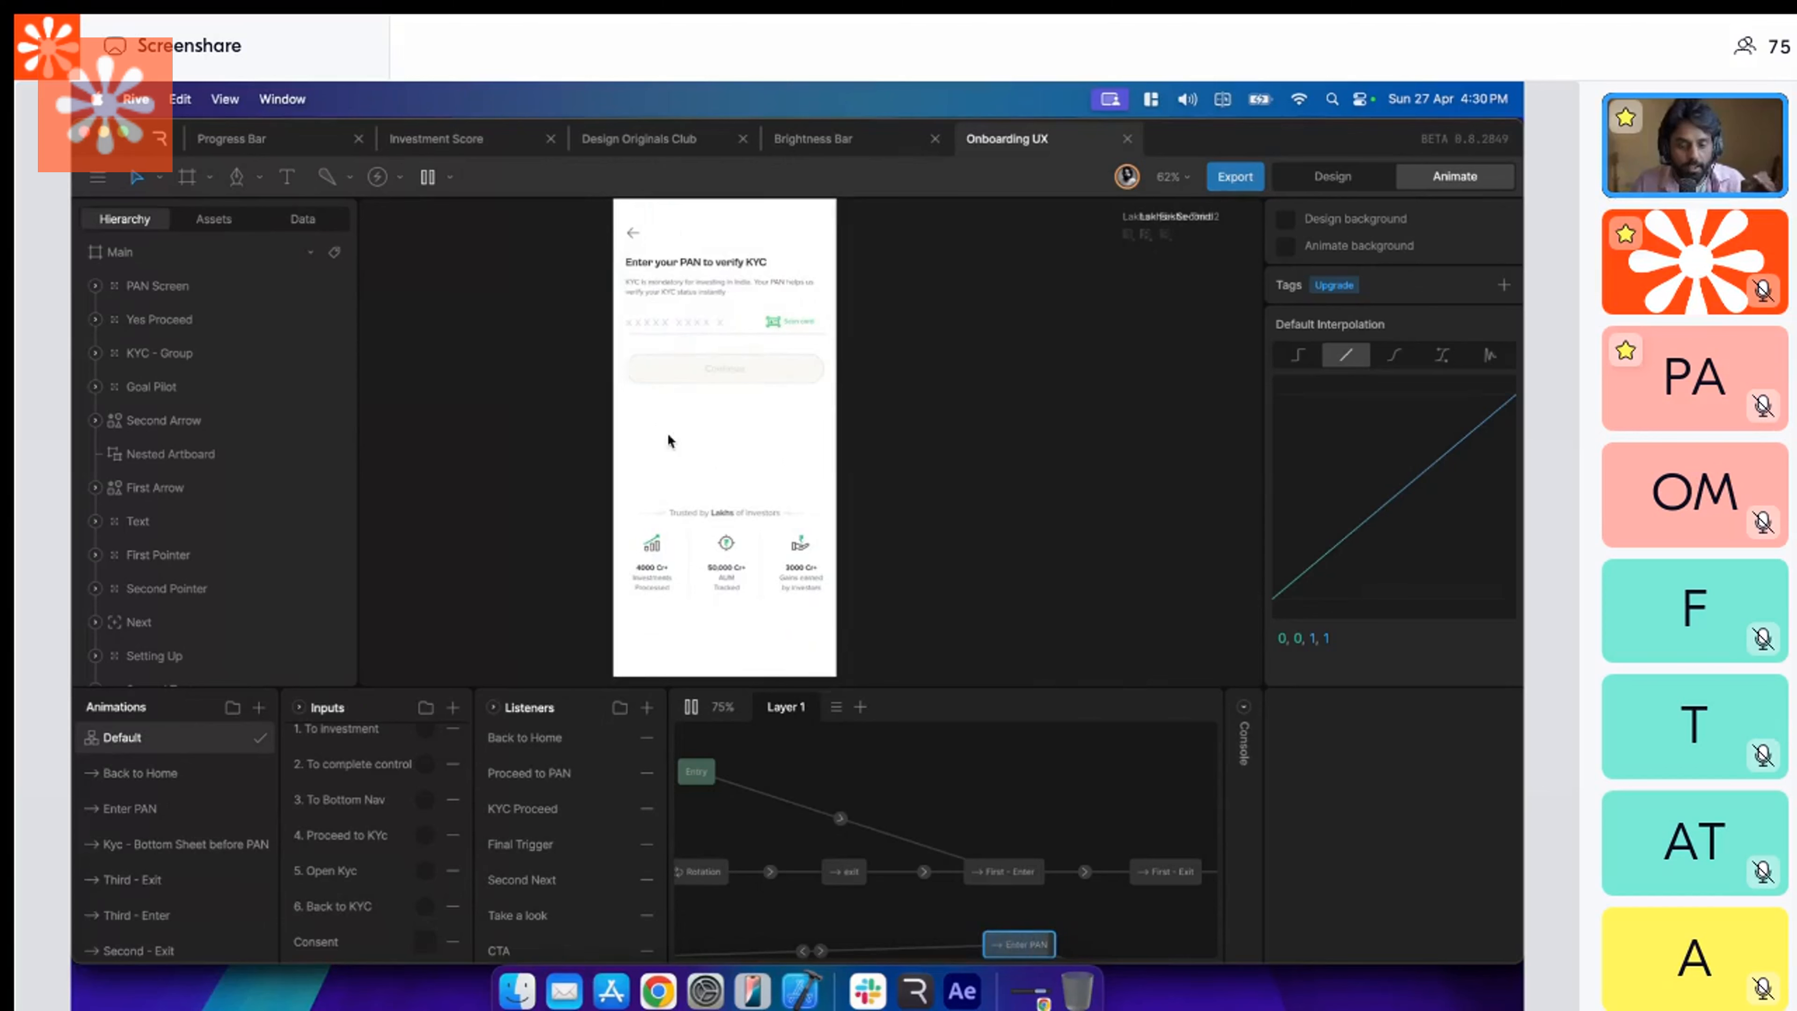
click(1243, 707)
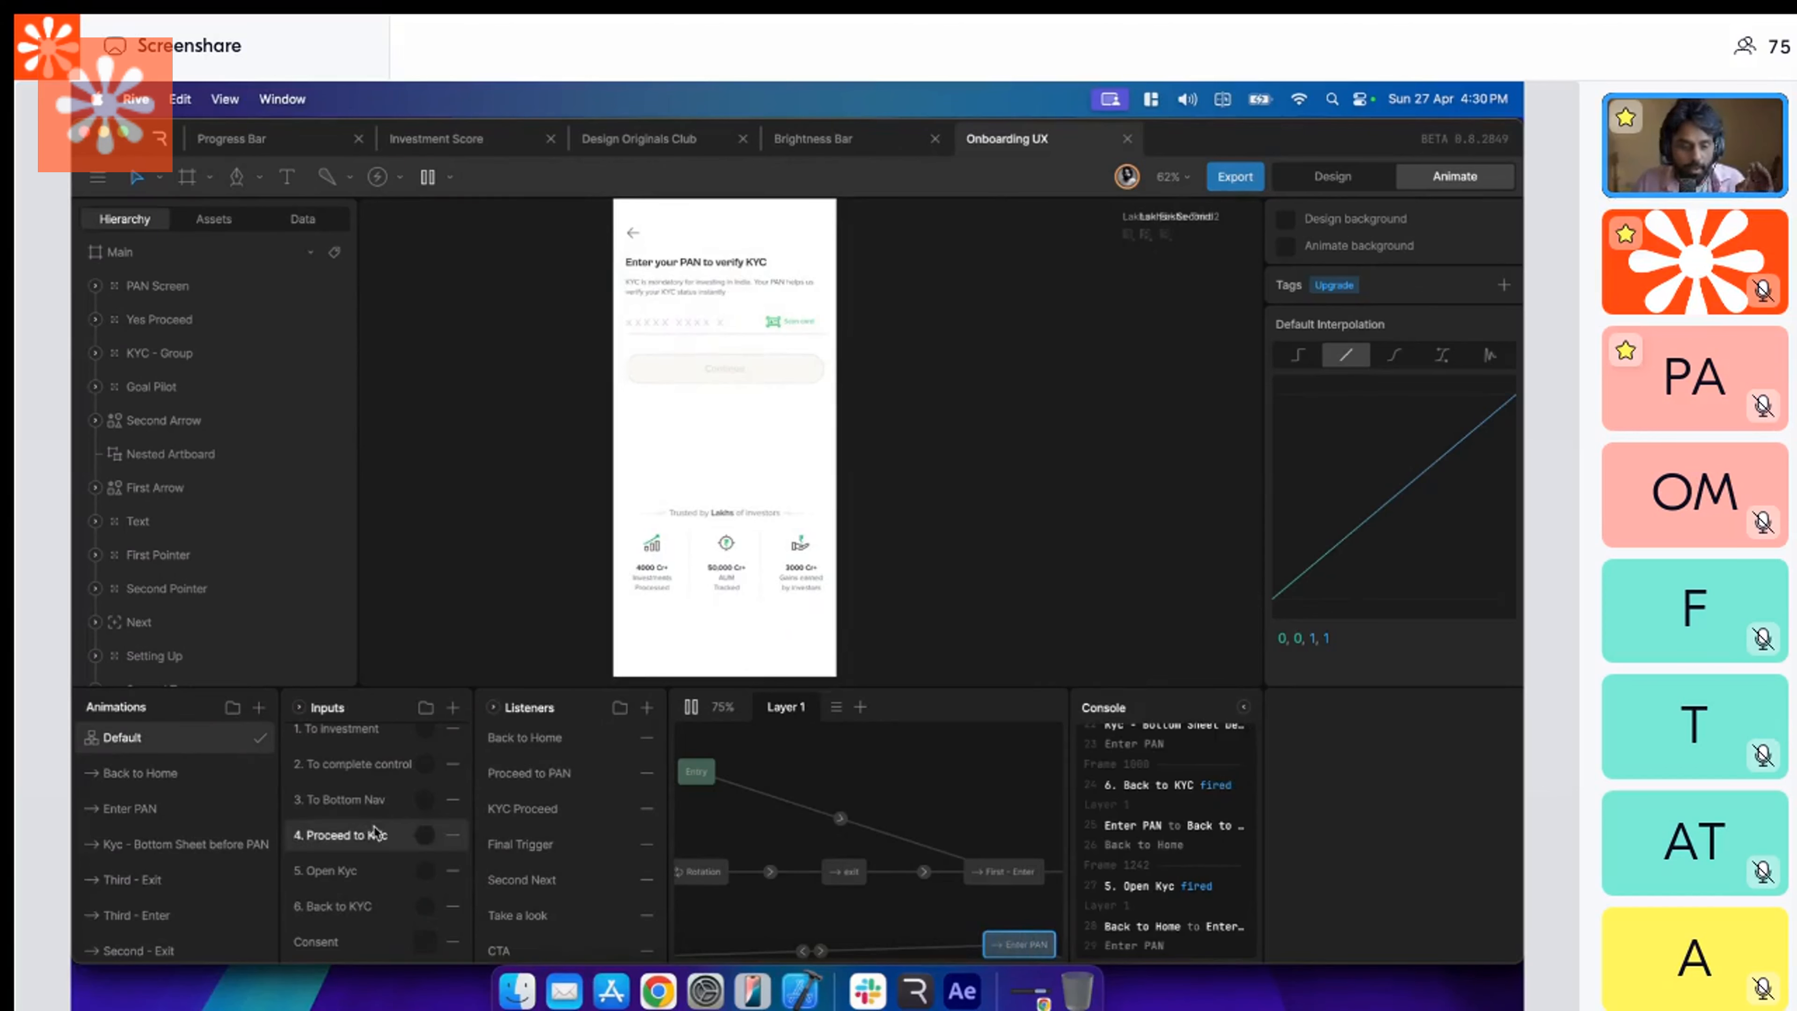
scroll(375, 831, up, 2)
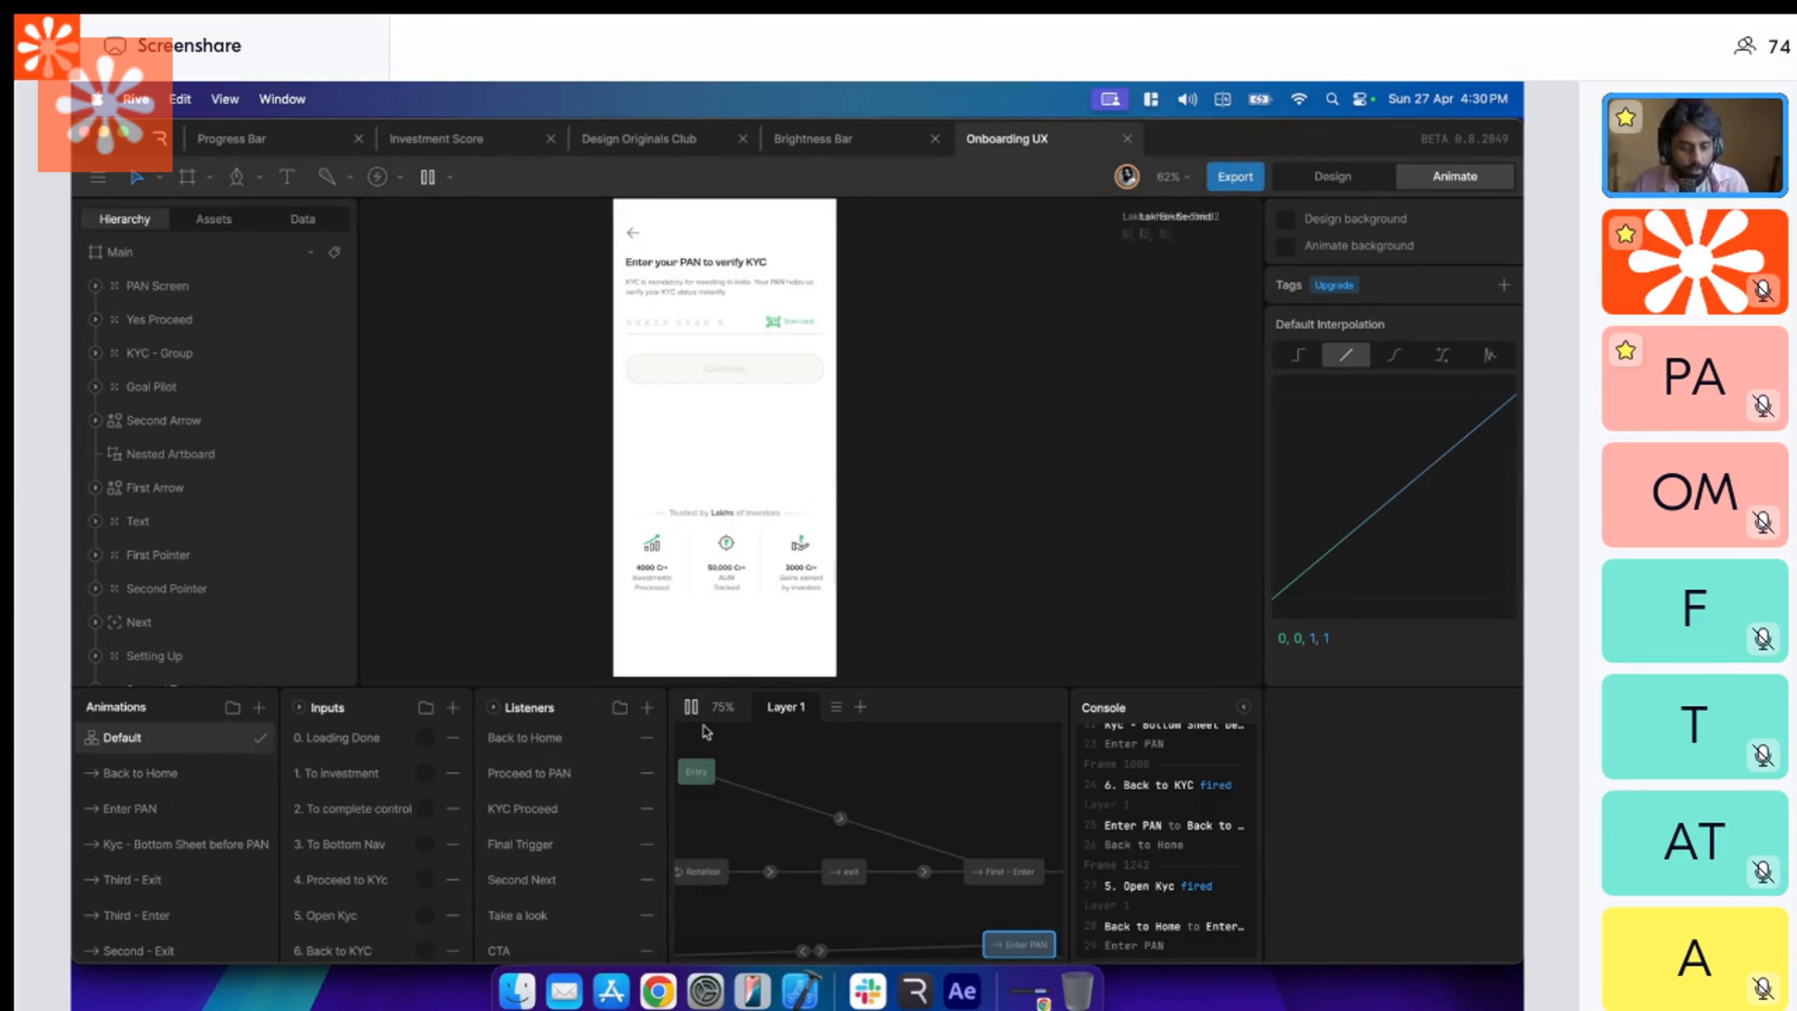
Stop the preview, enlarge the canvas area and examine the Main artboard alongside the Nested Artboard.
click(691, 707)
drag(923, 684, 928, 796)
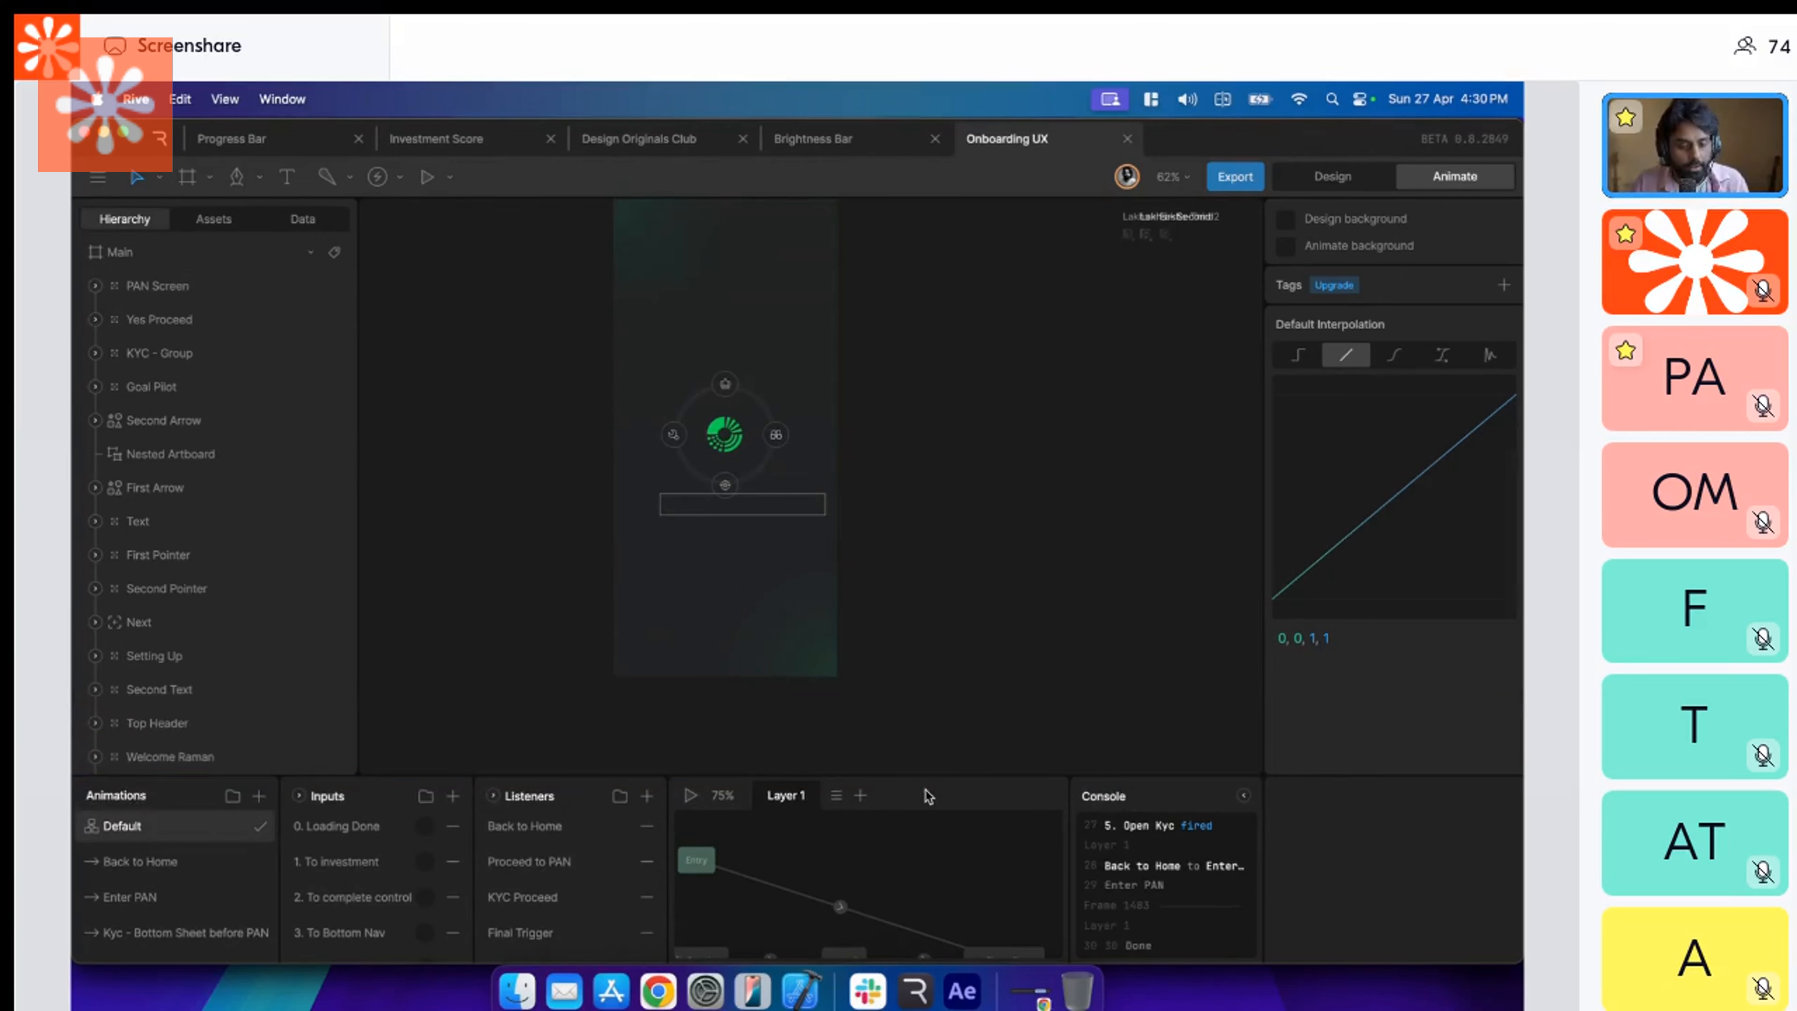
scroll(918, 682, down, 3)
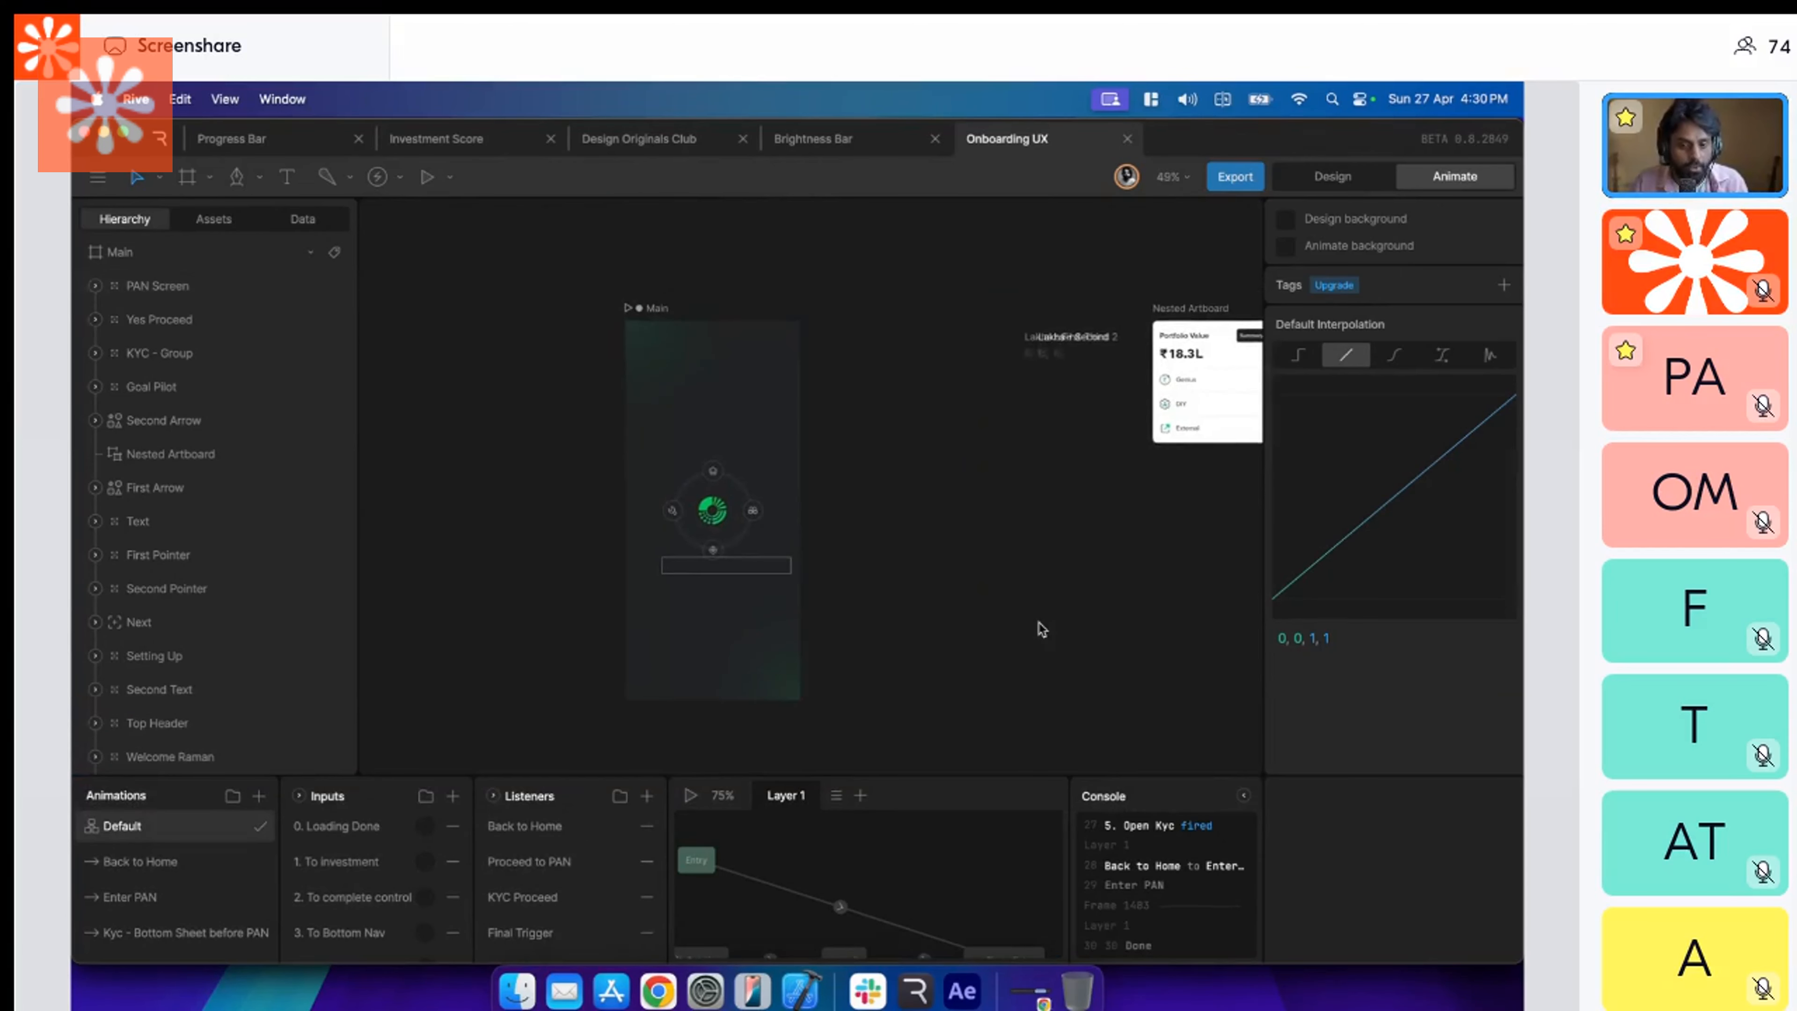
scroll(1041, 628, right, 2)
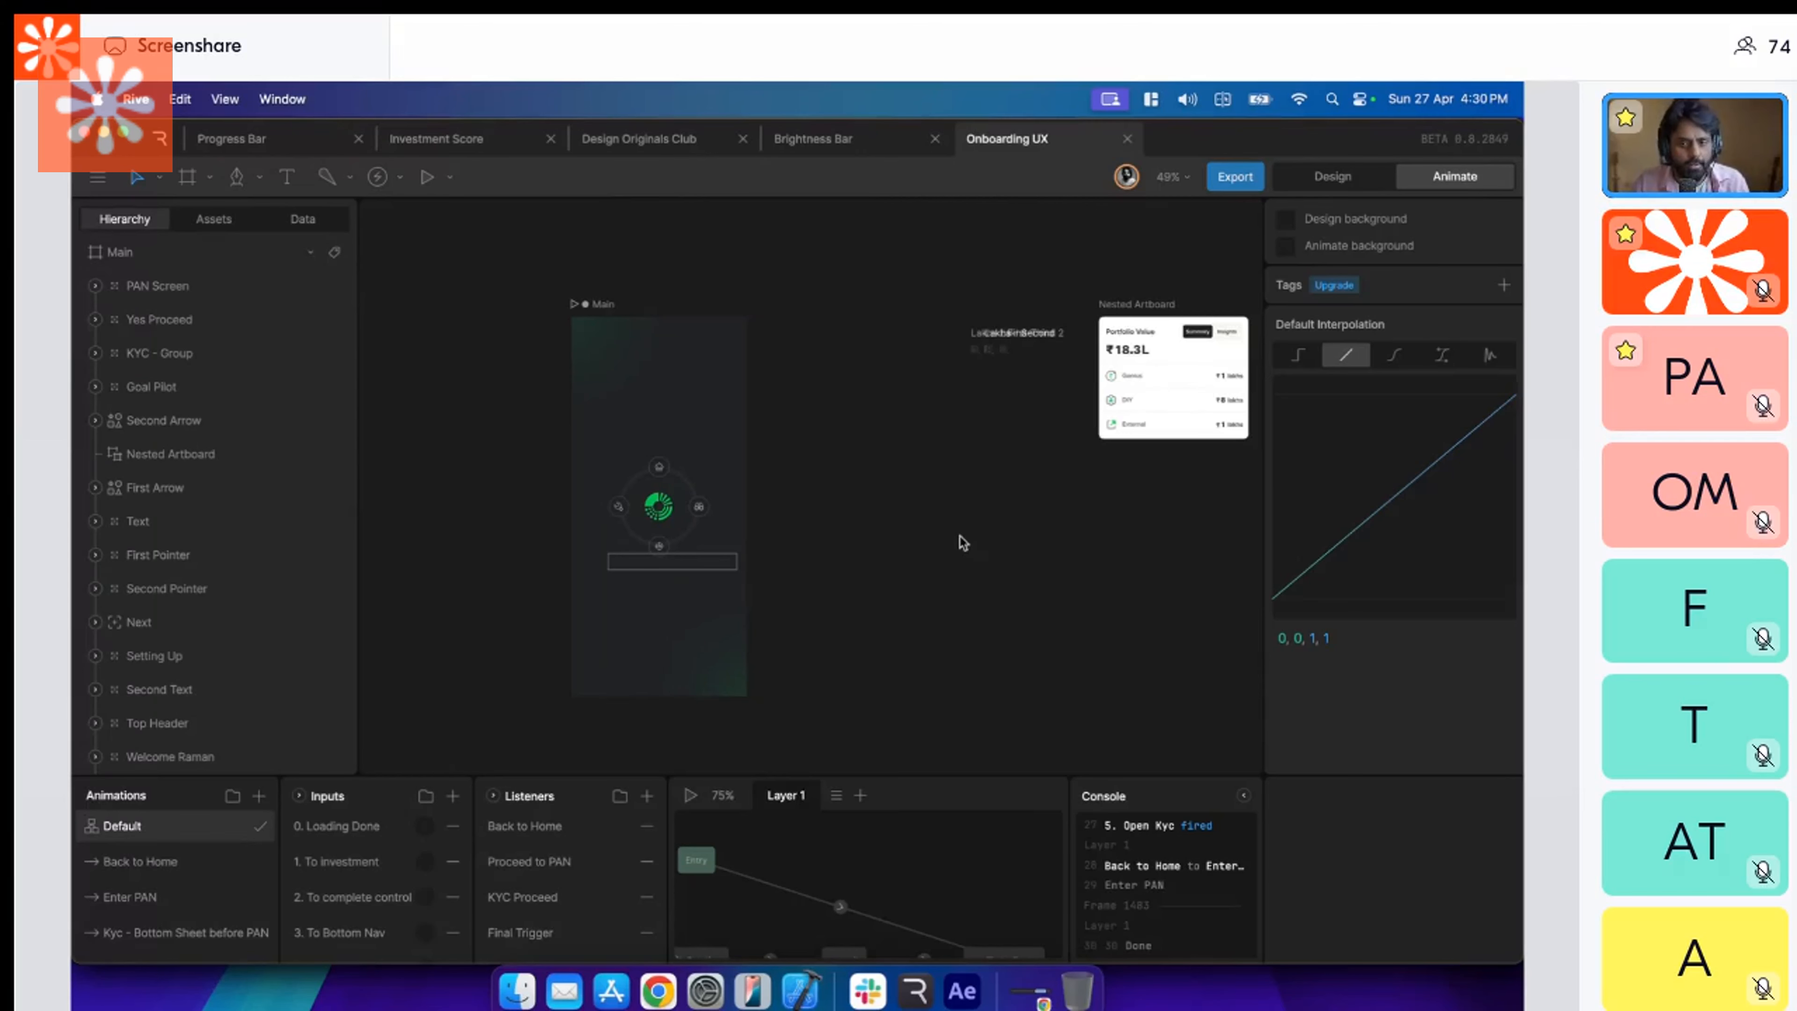
scroll(961, 549, left, 2)
scroll(802, 485, up, 3)
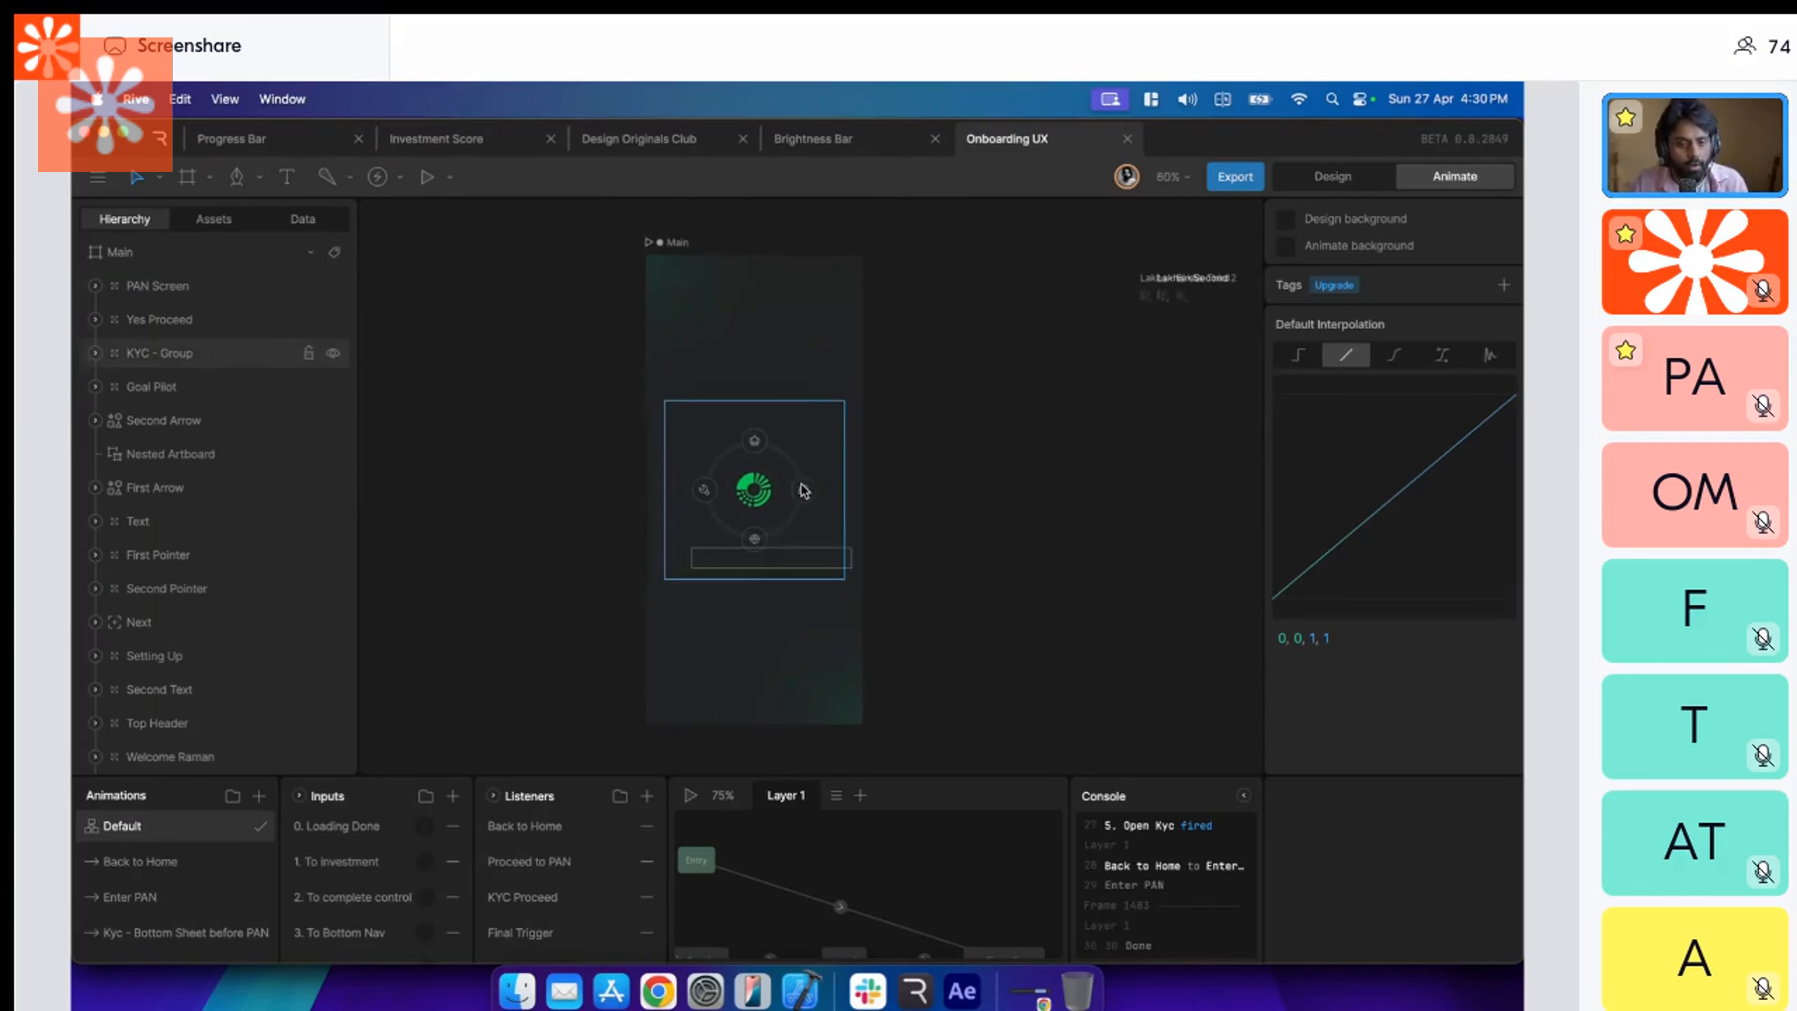